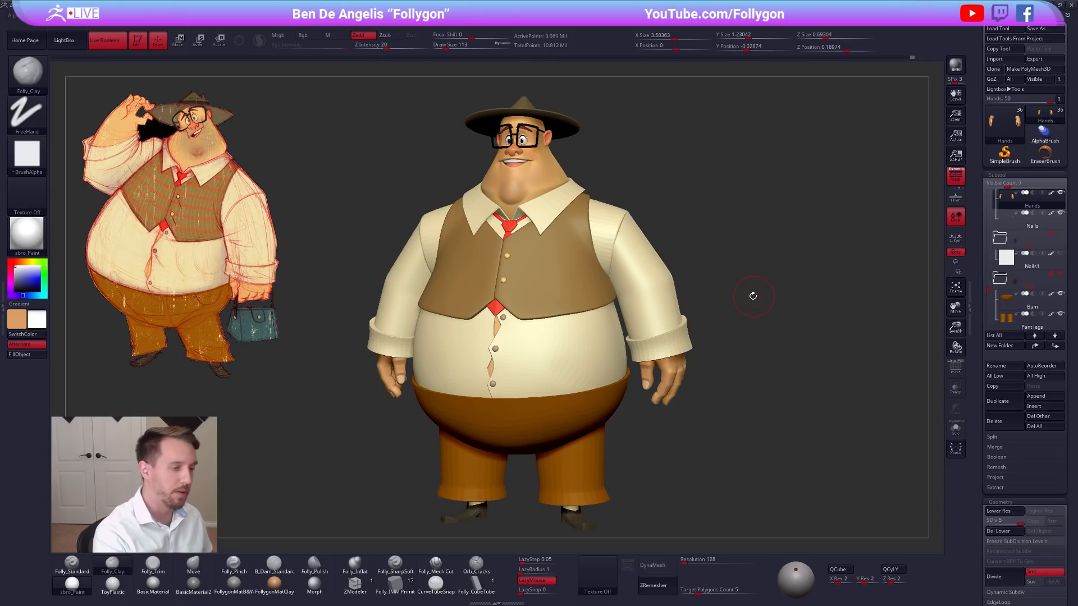
Look over the full character beside the concept art and make the vest the active subtool.
key(ctrl+f)
alt+drag(777, 284, 765, 325)
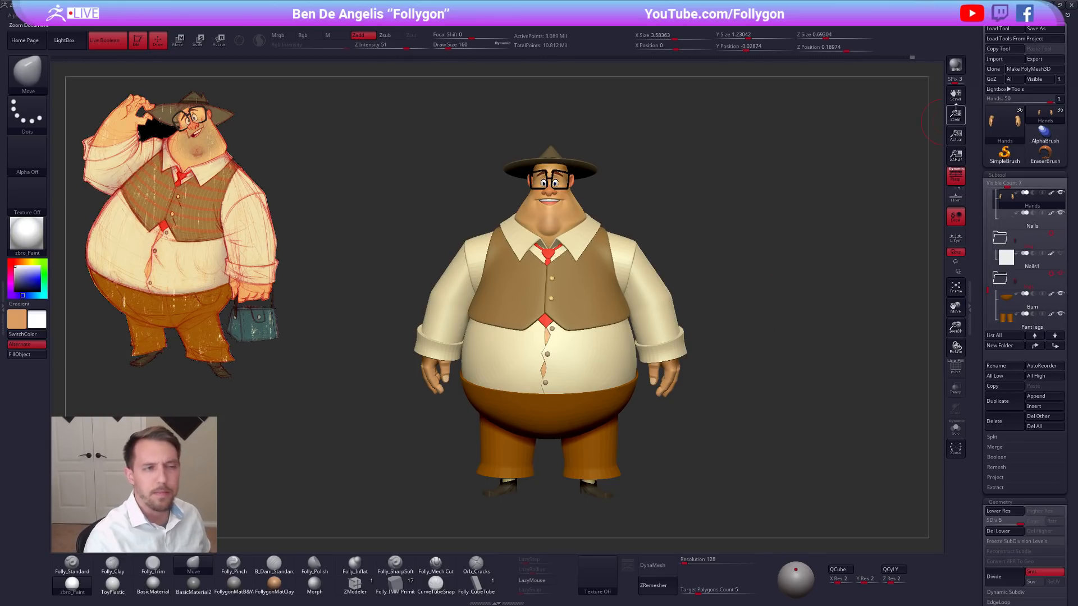
drag(719, 316, 767, 312)
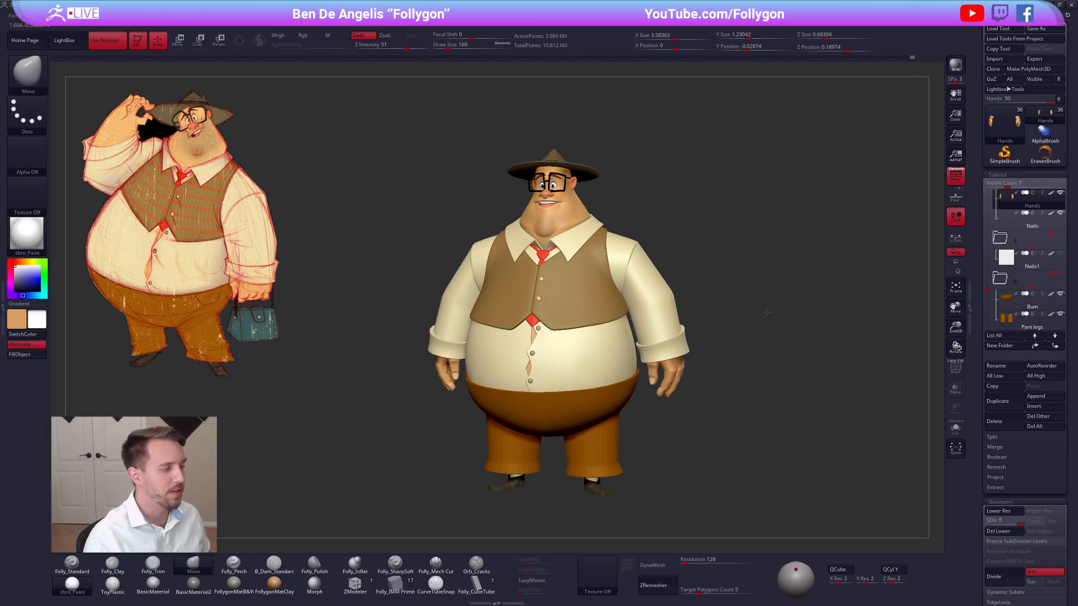
alt+drag(756, 274, 738, 220)
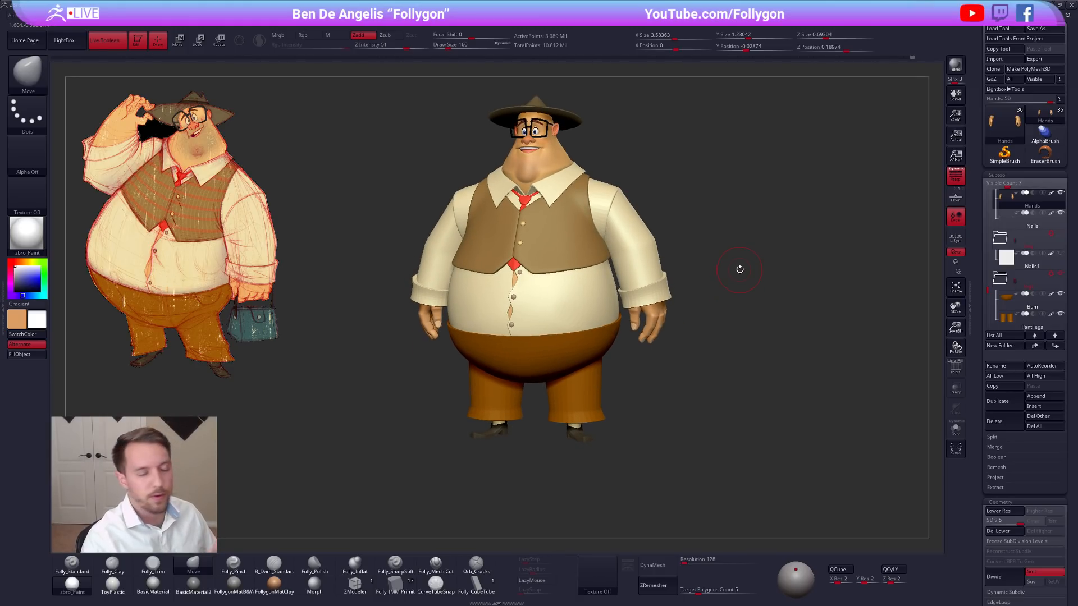
alt+drag(740, 280, 734, 308)
alt+drag(692, 238, 698, 238)
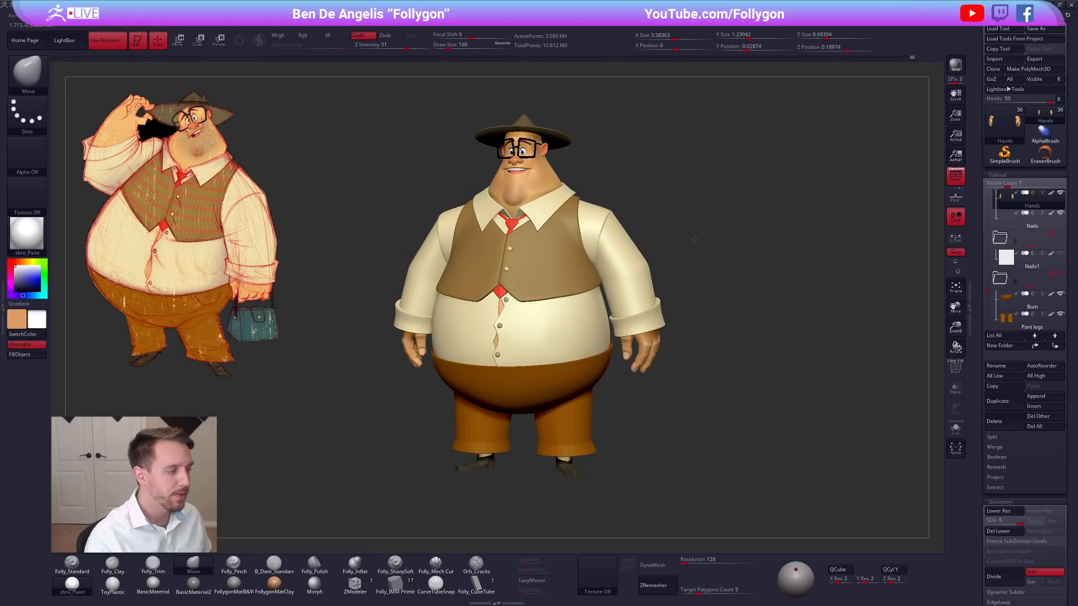
alt+click(523, 251)
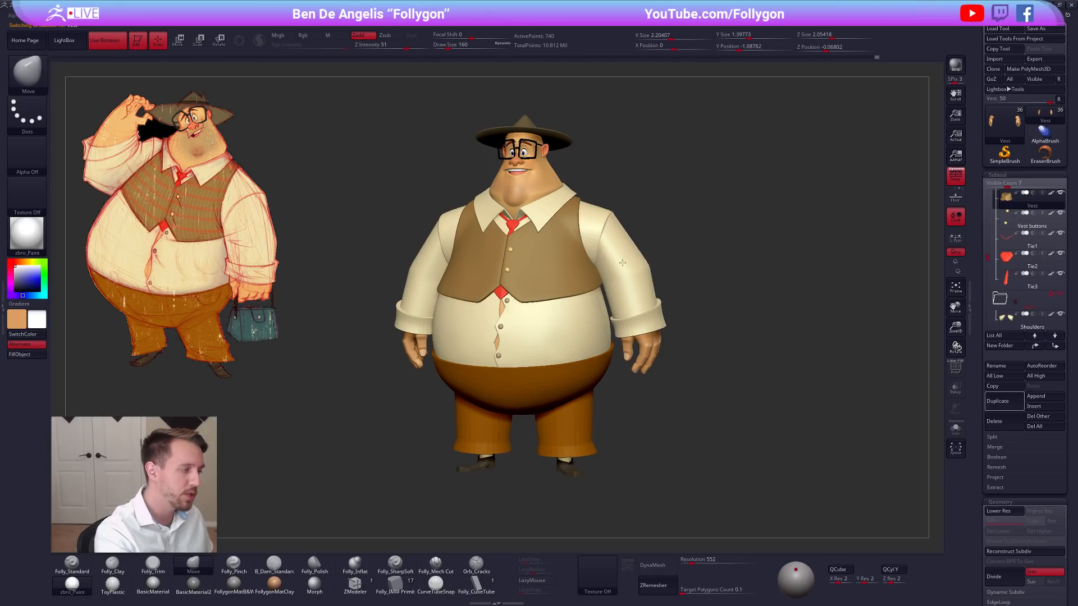
alt+right_drag(596, 231, 611, 253)
alt+drag(769, 407, 777, 436)
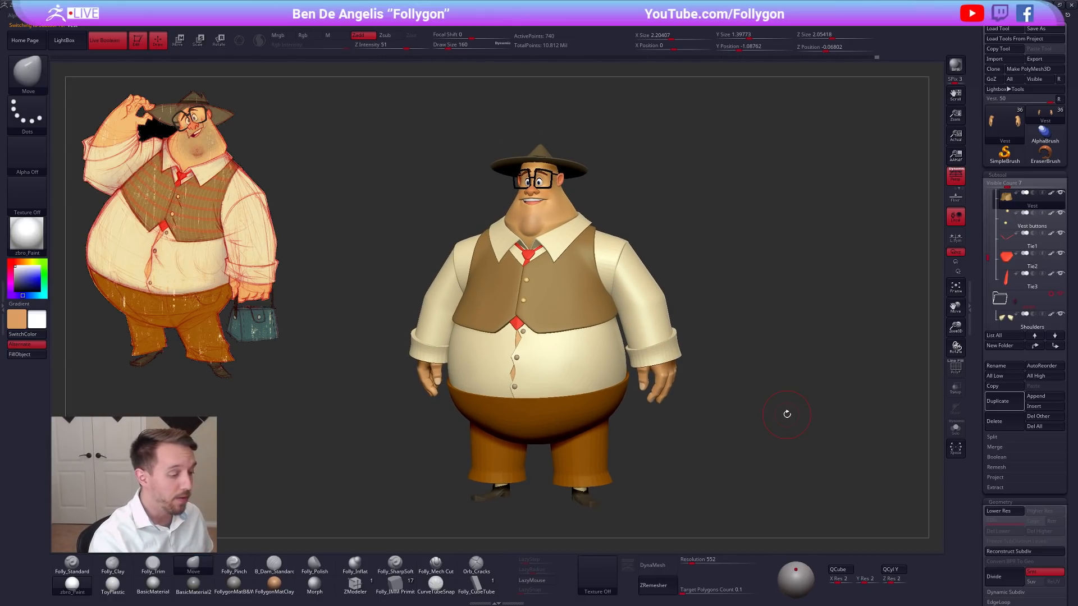
Switch to Chrome and browse the products on the Follygon Gumroad page in a smaller window.
key(alt+Tab)
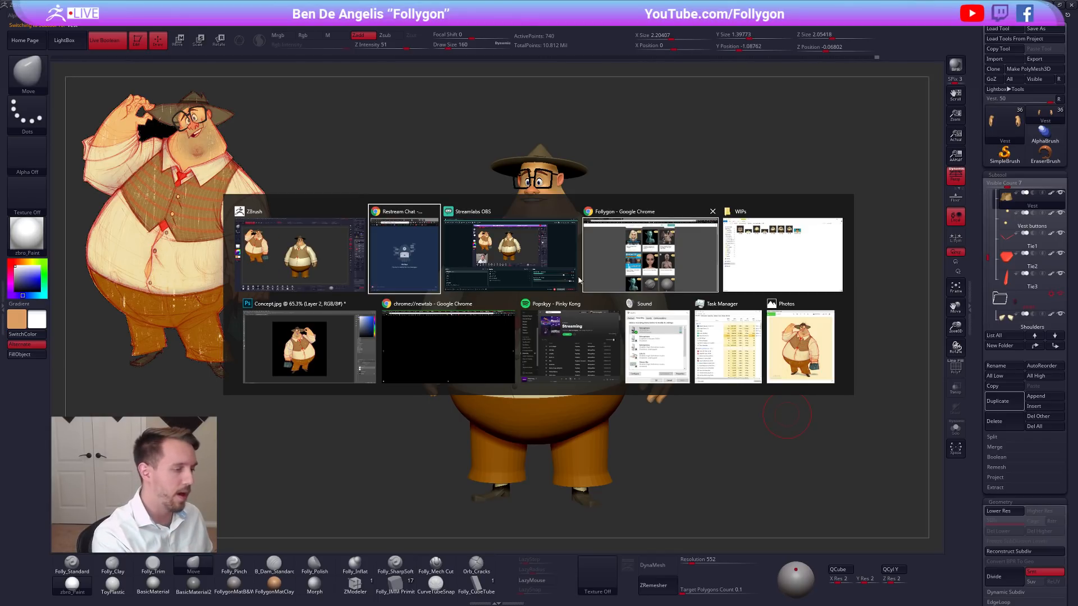
click(683, 268)
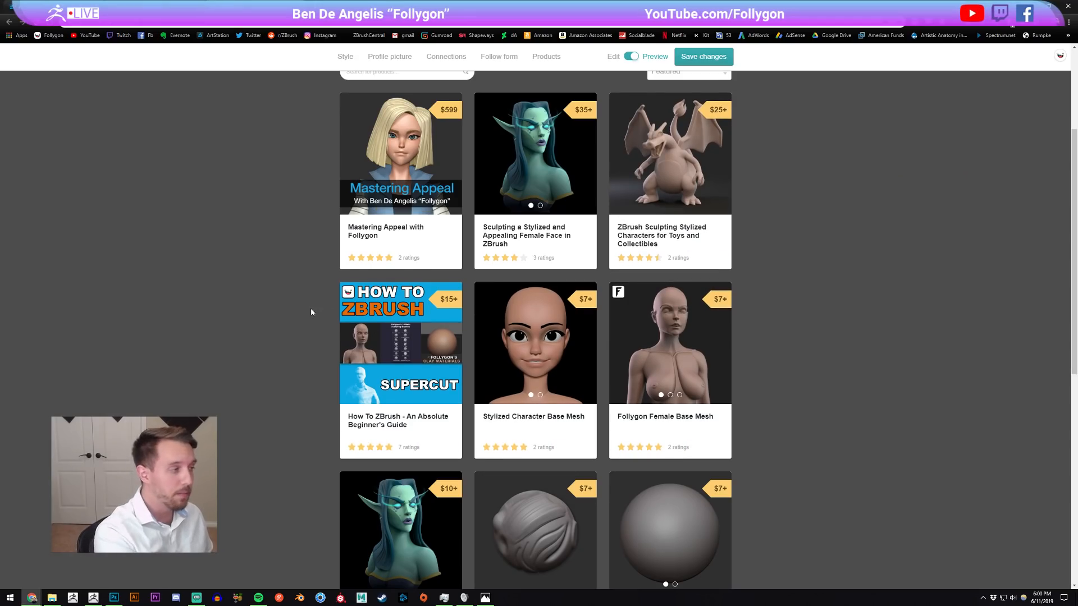
drag(430, 6, 439, 56)
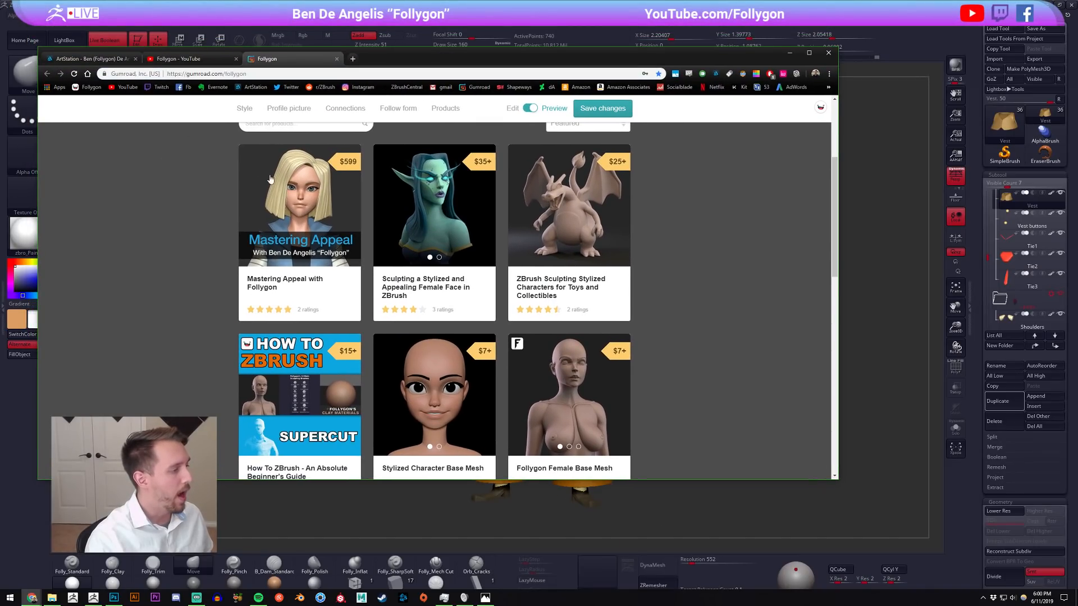
scroll(528, 256, down, 3)
scroll(529, 255, down, 10)
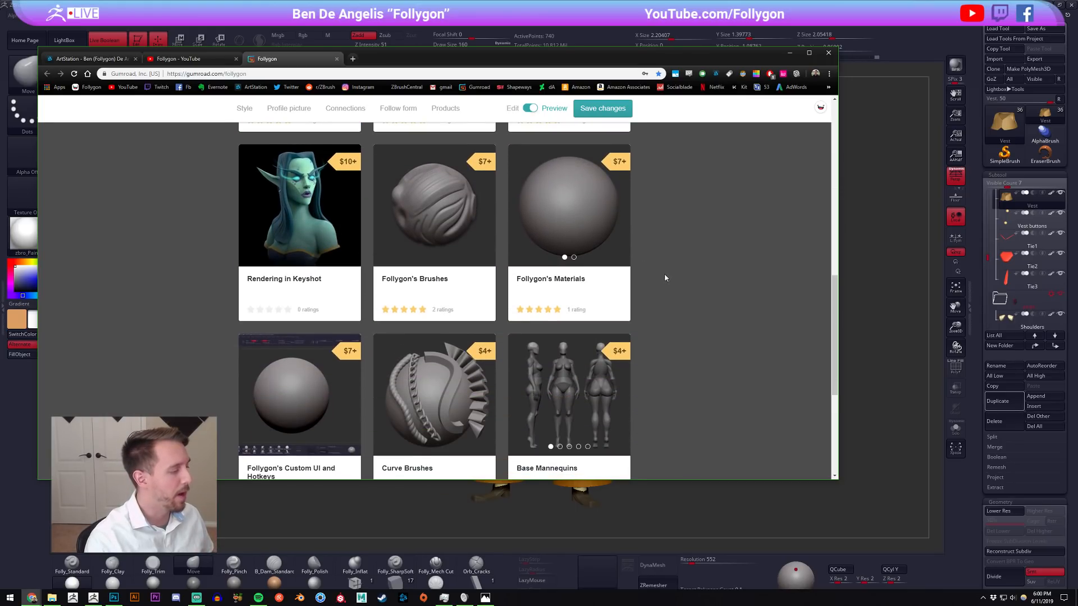
scroll(656, 274, down, 4)
scroll(656, 275, up, 4)
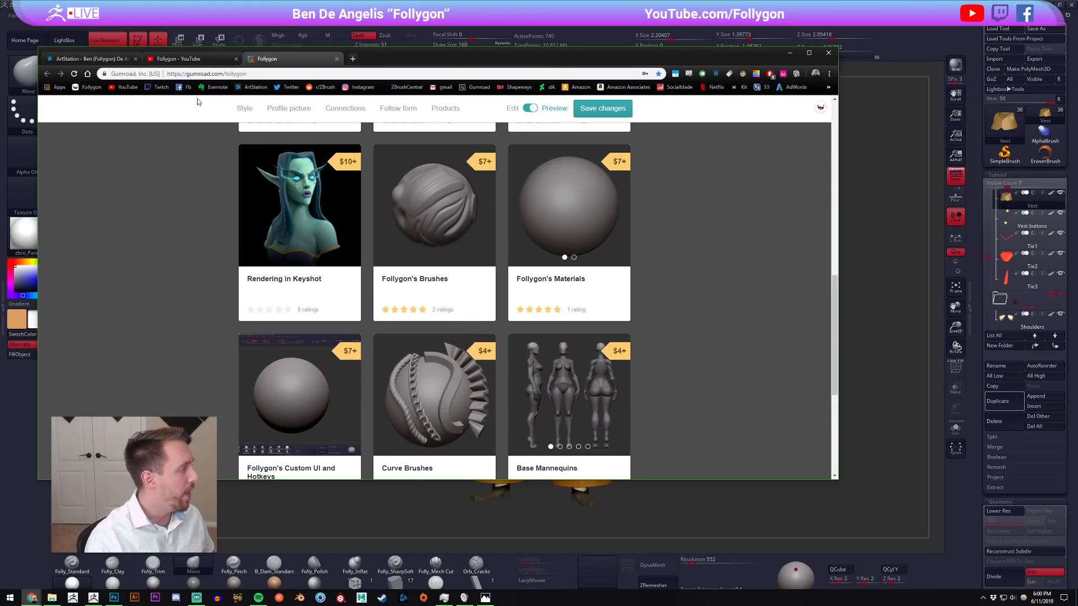
Browse the uploaded videos on the Follygon YouTube channel and return to the maximized Gumroad page.
click(181, 59)
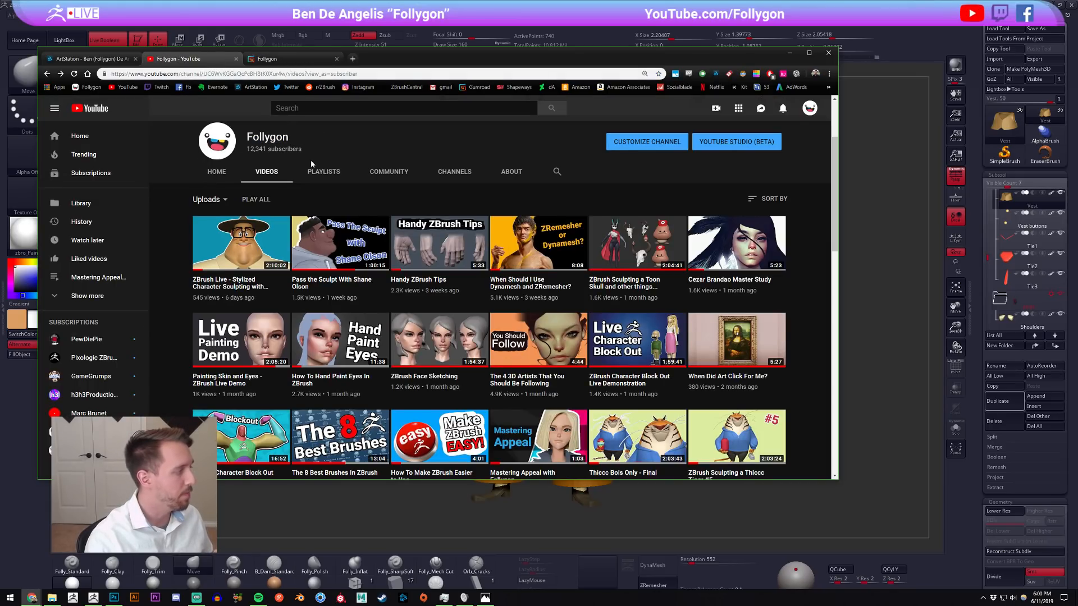
scroll(310, 260, down, 2)
scroll(310, 259, up, 2)
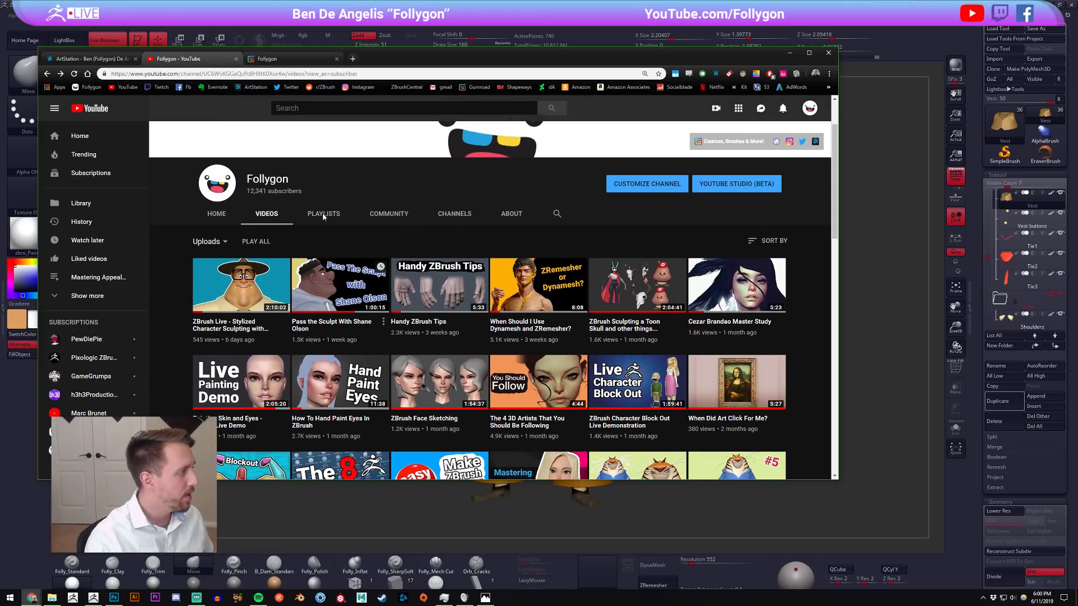
click(293, 58)
double_click(419, 64)
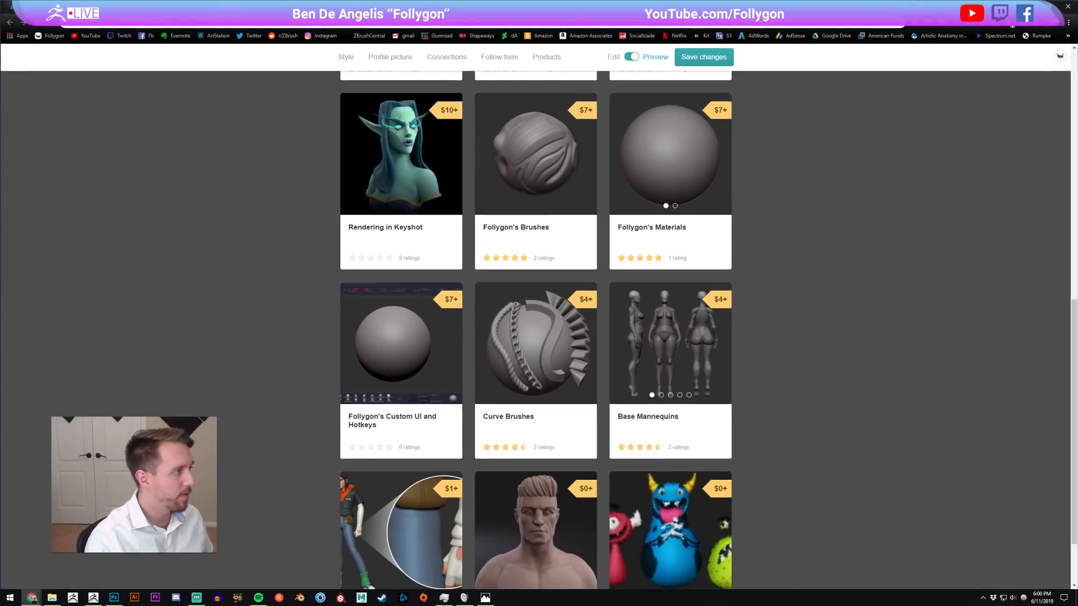
Switch back to ZBrush, choose the FollygonMatB&P material and set the draw size to 203.
click(95, 597)
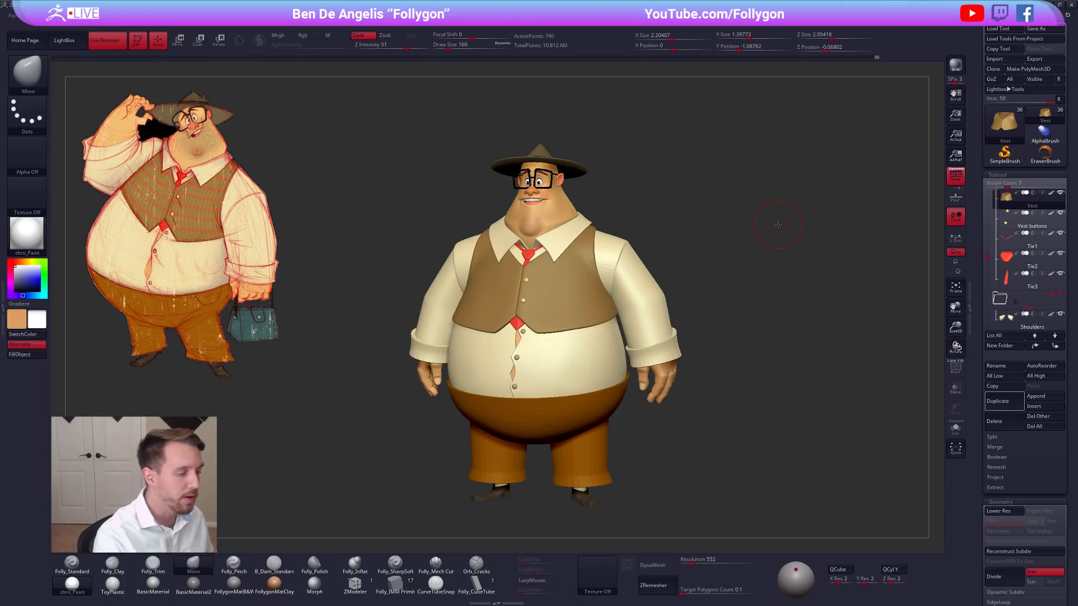
click(274, 564)
click(233, 584)
key(space)
mouse_move(741, 398)
mouse_down()
mouse_move(757, 404)
mouse_move(729, 387)
mouse_up()
key(space)
drag(613, 251, 611, 251)
drag(676, 254, 640, 249)
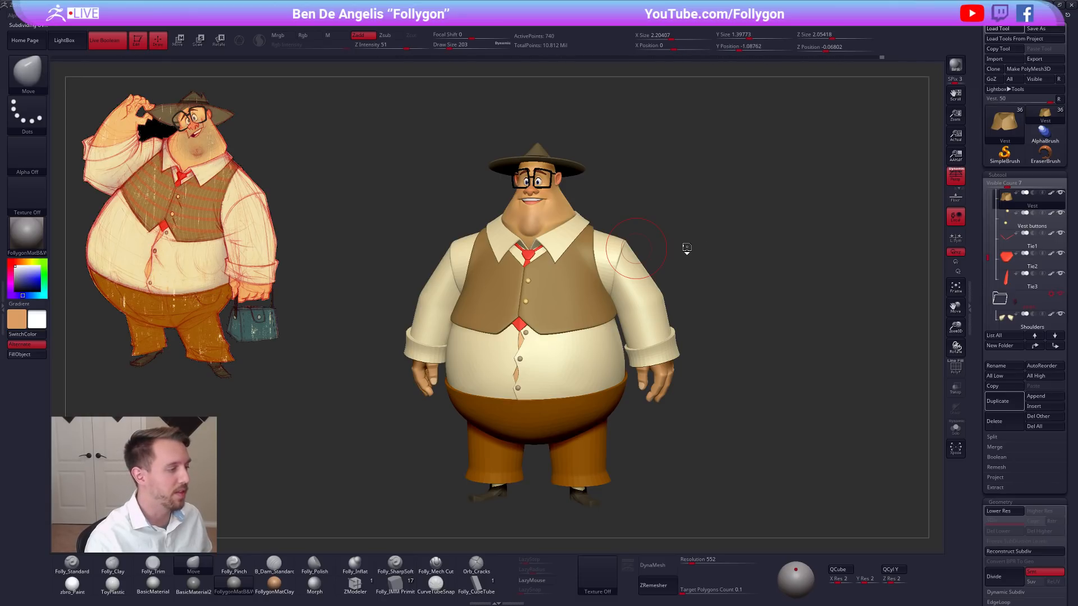
Choose the zbro_Paint material and view the earlier character blockouts, ending on the Pm3d_sphere3d version.
mouse_move(693, 247)
mouse_down()
mouse_move(662, 250)
mouse_move(693, 253)
mouse_move(682, 247)
mouse_up()
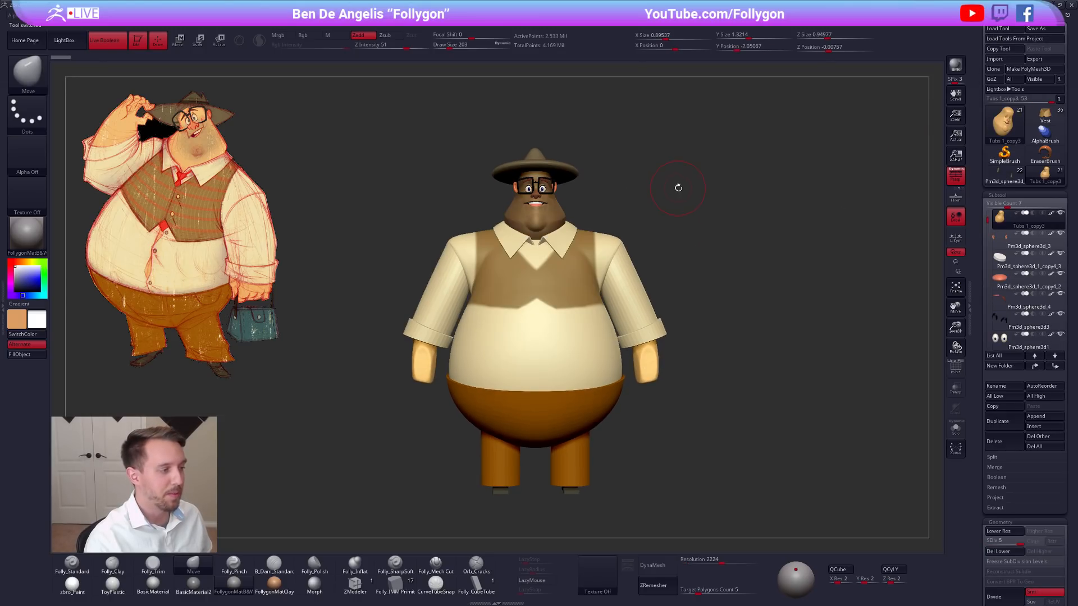
click(72, 585)
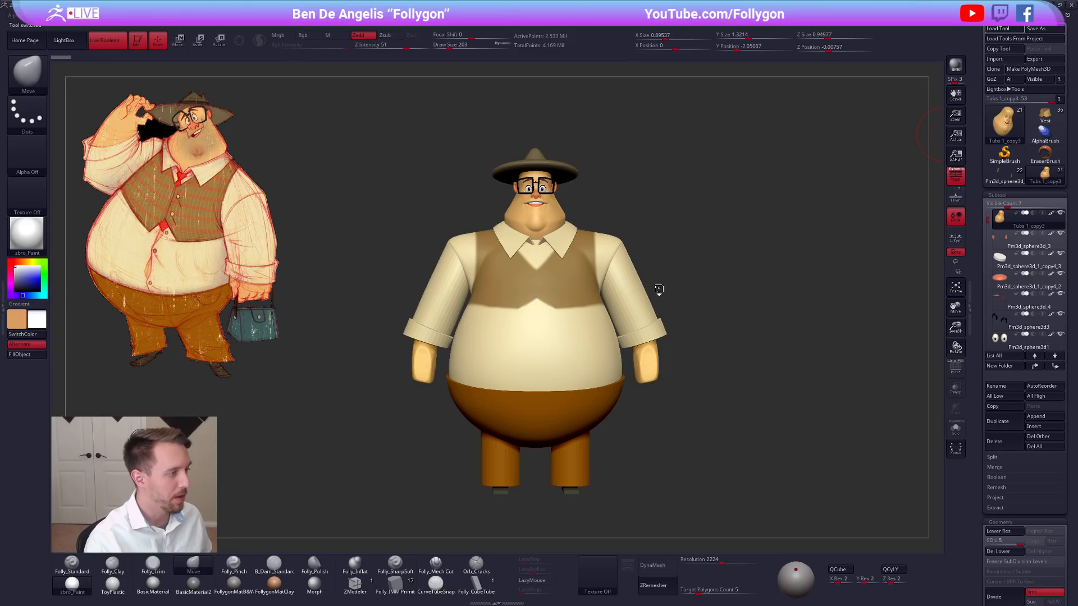
drag(684, 281, 695, 235)
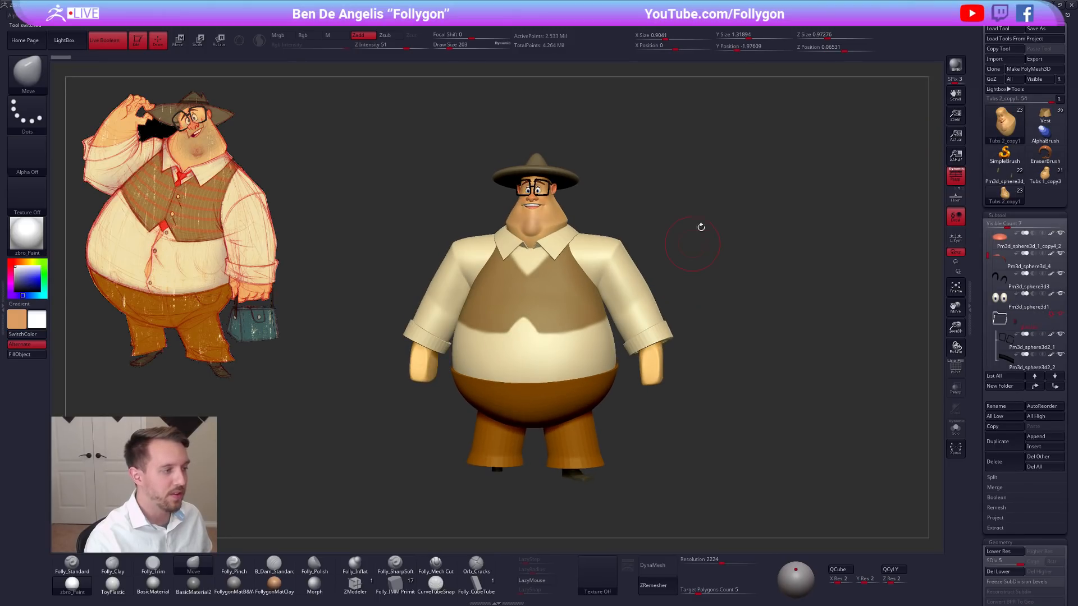
click(1039, 179)
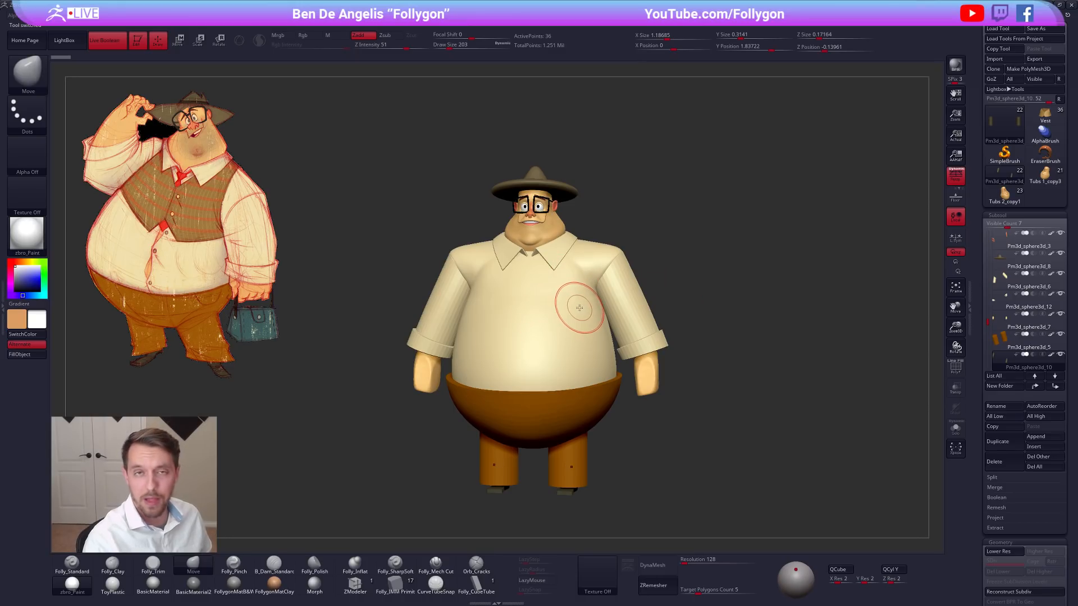
drag(868, 206, 879, 201)
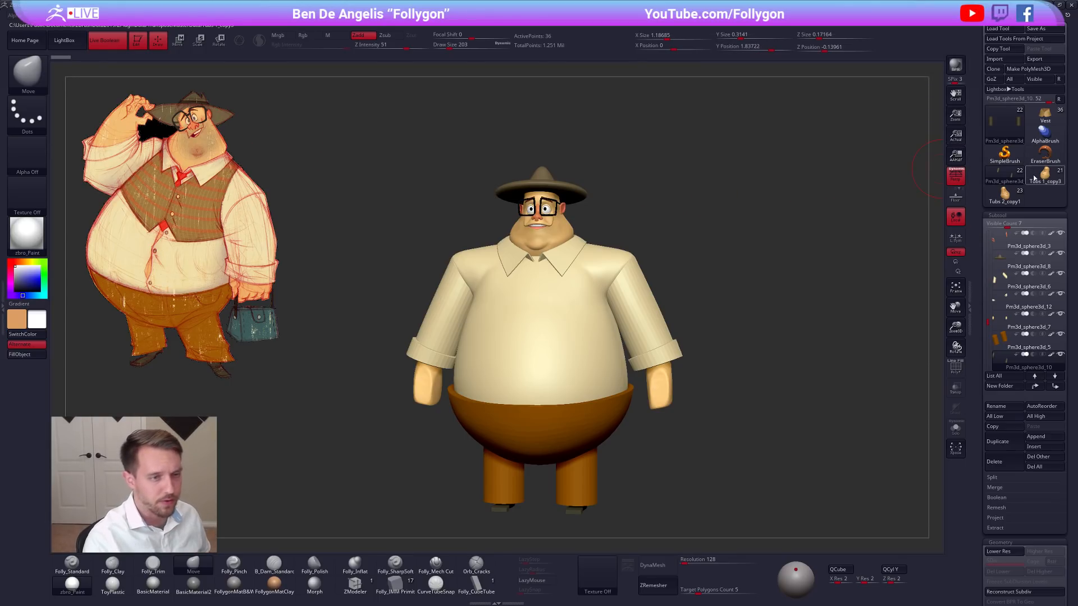
Compare the character versions by showing Tubs 1_copy3, Tubs 2_copy1 and the current Vest tool in turn.
mouse_move(1036, 181)
ctrl+right_drag(536, 189, 657, 271)
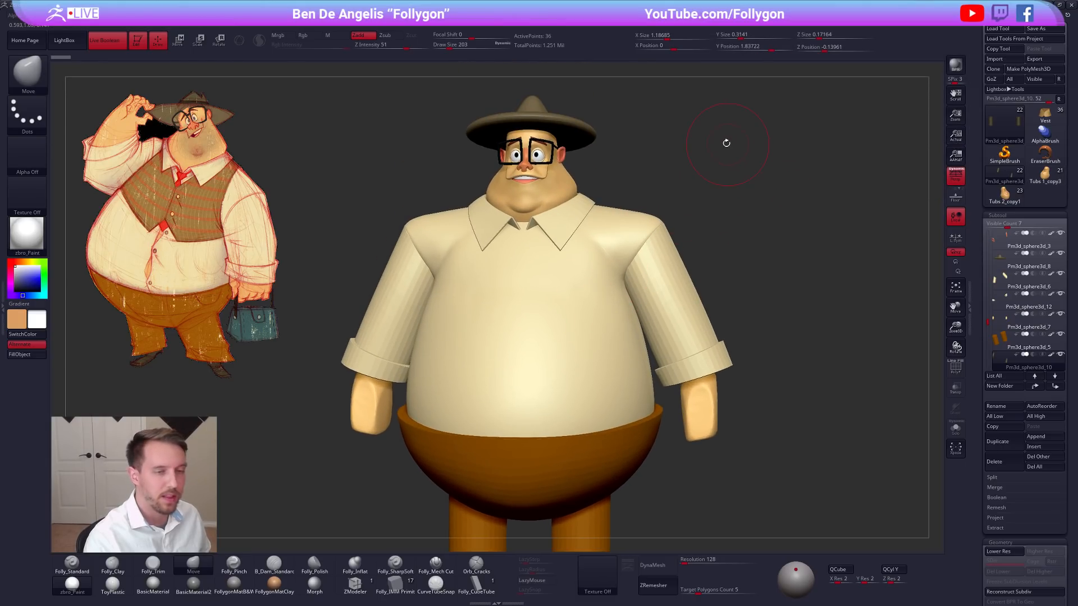
alt+right_drag(726, 143, 741, 196)
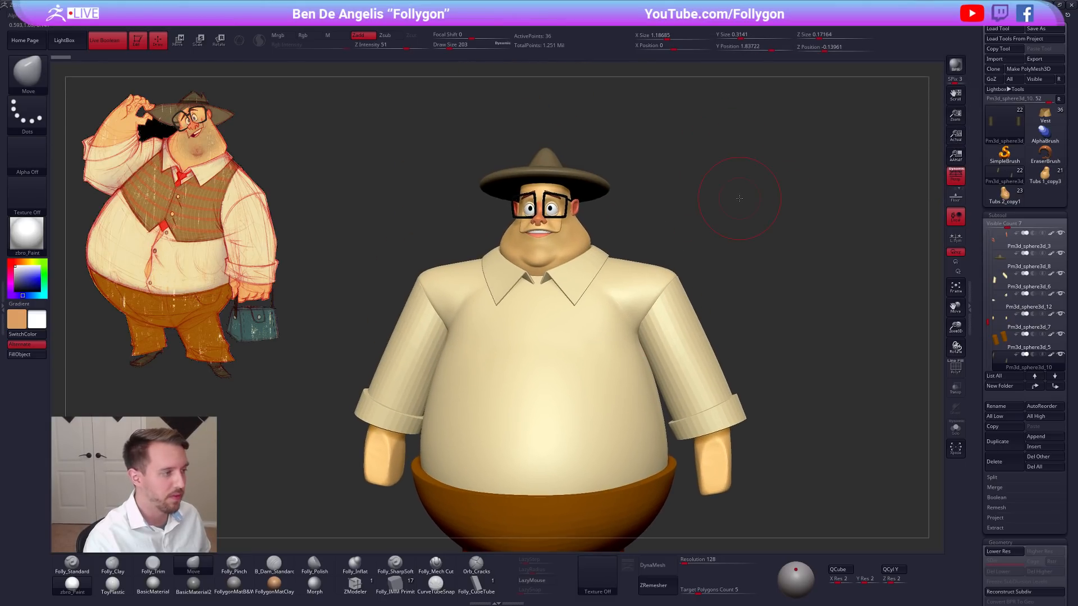
click(1047, 184)
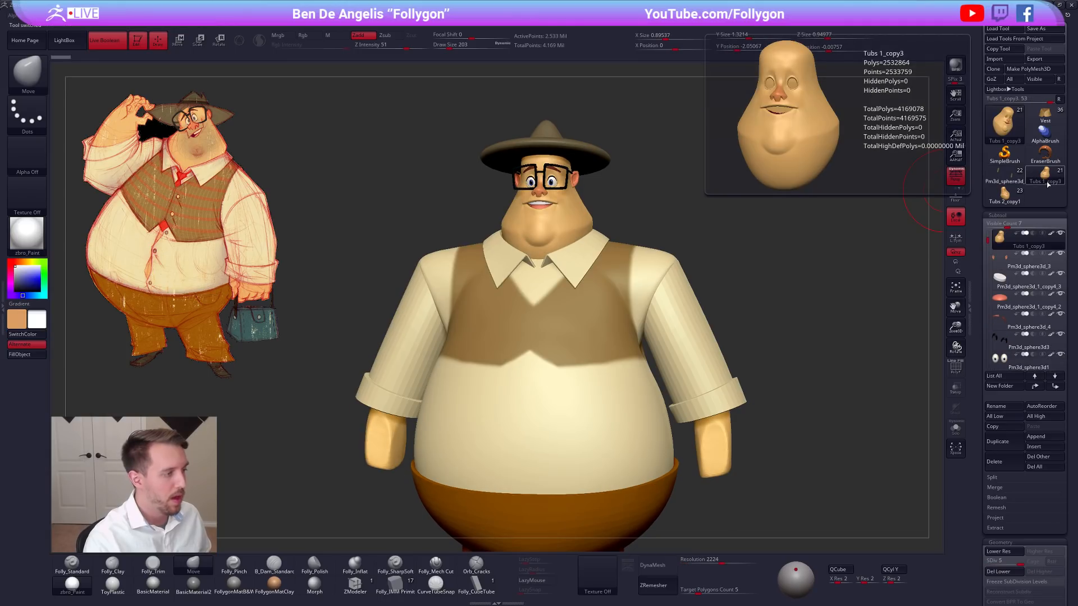
click(994, 195)
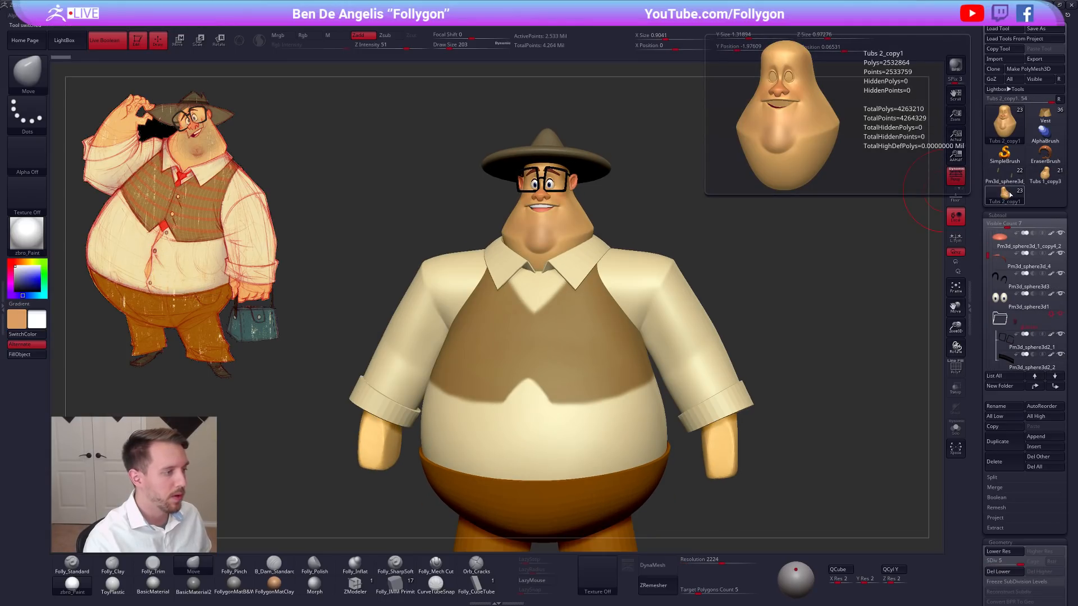
click(1046, 115)
alt+drag(751, 187, 727, 185)
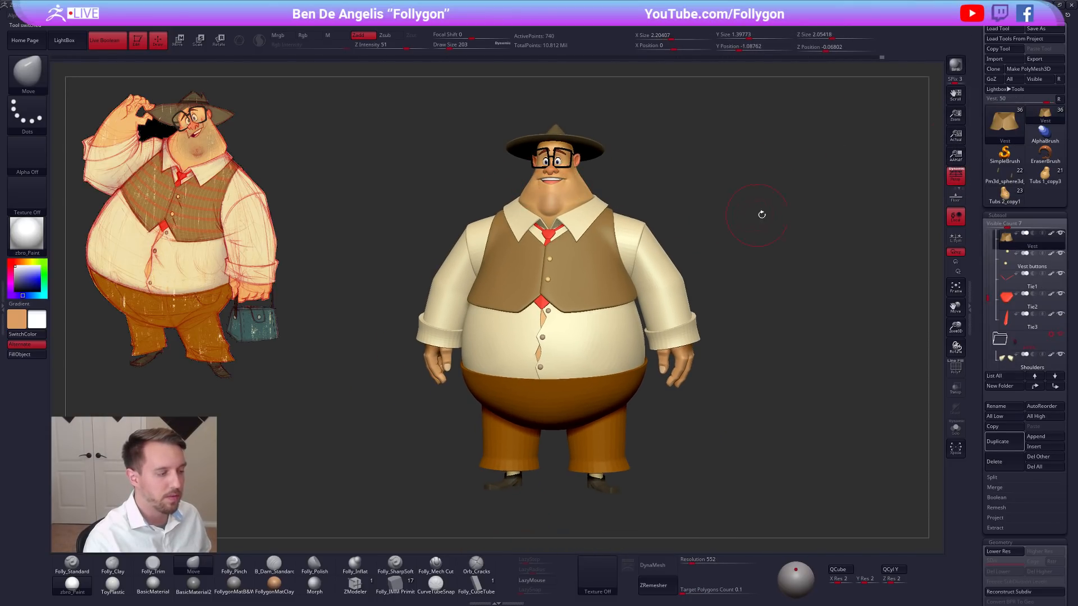
Leave a canvas snapshot of the current character and place the Tubs 2_copy1 version beside it for comparison.
mouse_move(1010, 205)
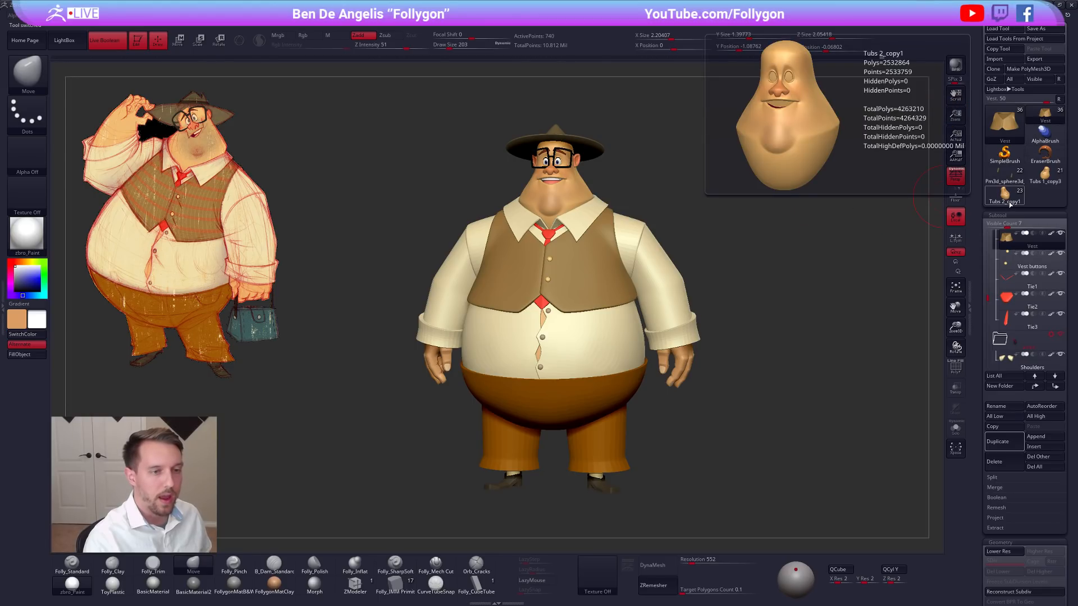
alt+drag(769, 230, 837, 245)
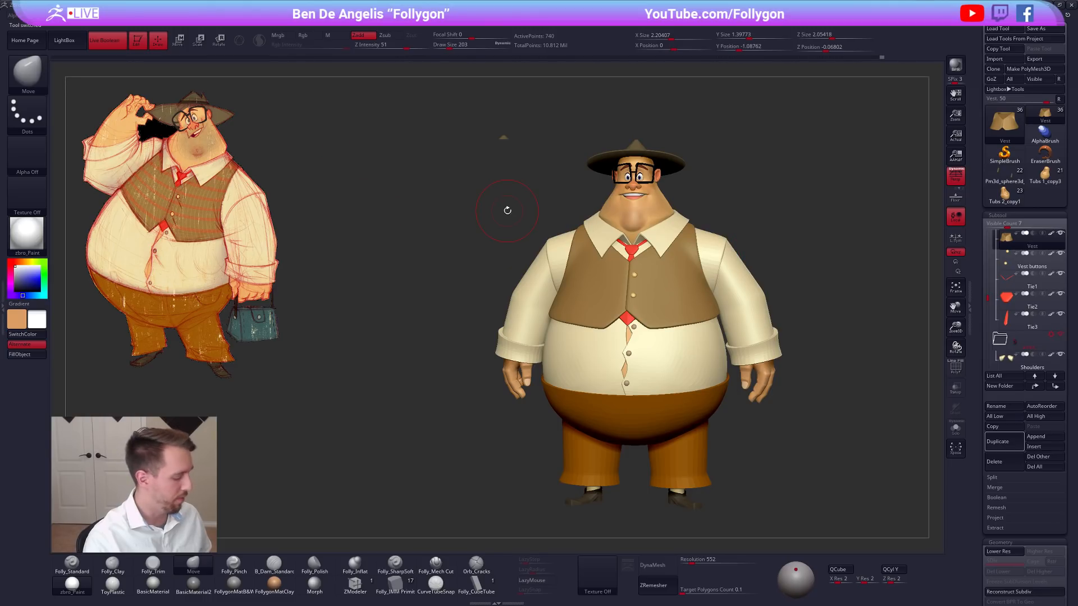
key(ctrl+shift)
mouse_move(488, 191)
mouse_down()
mouse_move(566, 186)
mouse_move(554, 144)
mouse_move(539, 141)
mouse_move(752, 194)
mouse_move(805, 191)
mouse_up()
key(shift+s)
click(1005, 194)
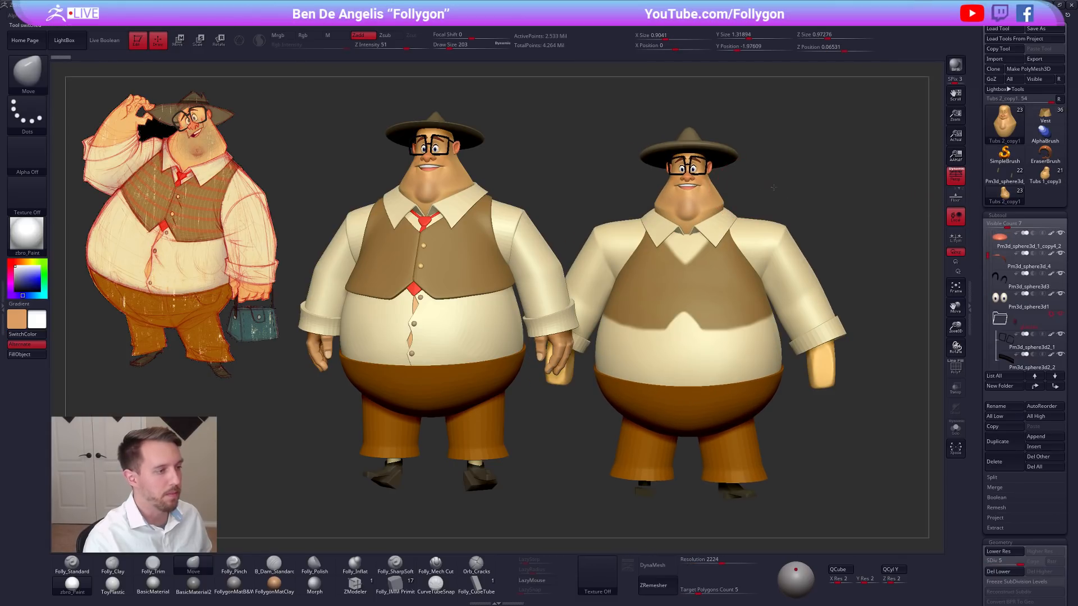
alt+drag(740, 189, 766, 186)
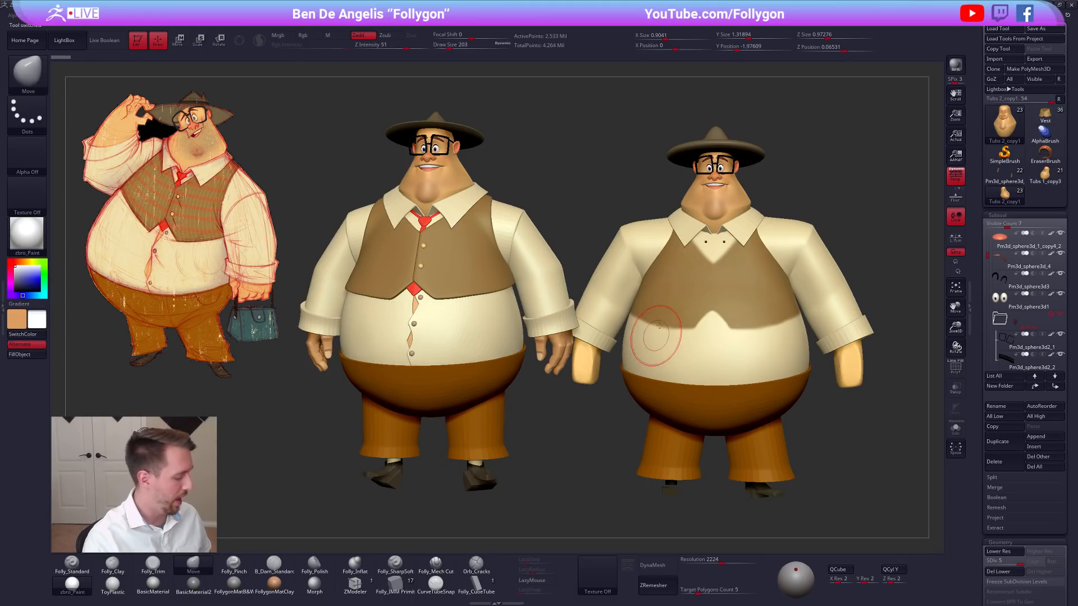
Clear the snapshot from the canvas and bring the Vest character back to the middle.
key(ctrl+shift)
key(ctrl+n)
click(1045, 115)
alt+drag(759, 169, 503, 175)
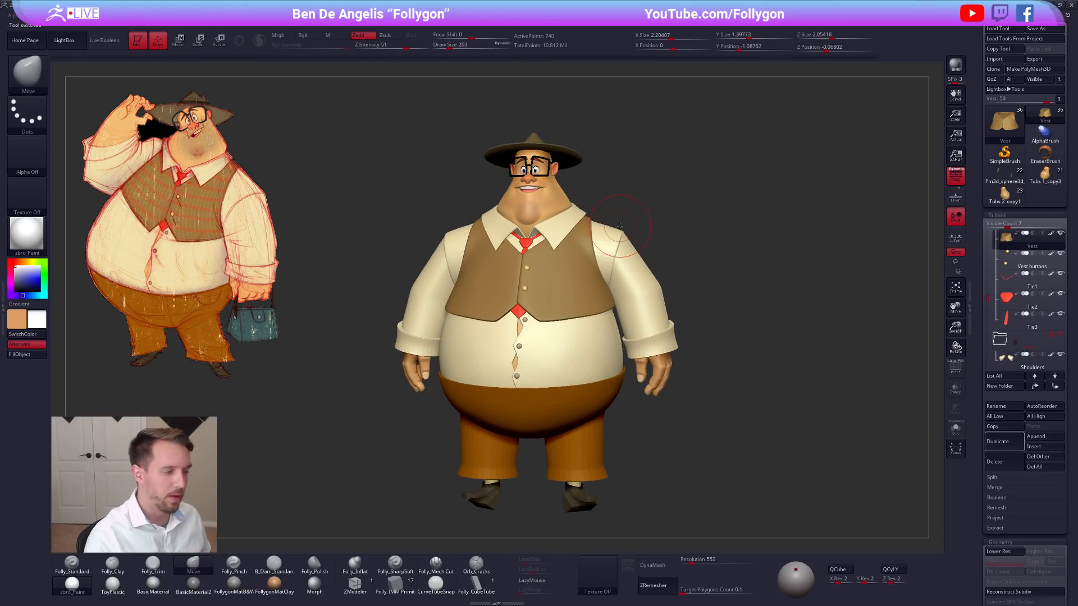
Delete all subtools of the old Pm3d_sphere3d and Tubs 1_copy3 character versions.
click(1004, 179)
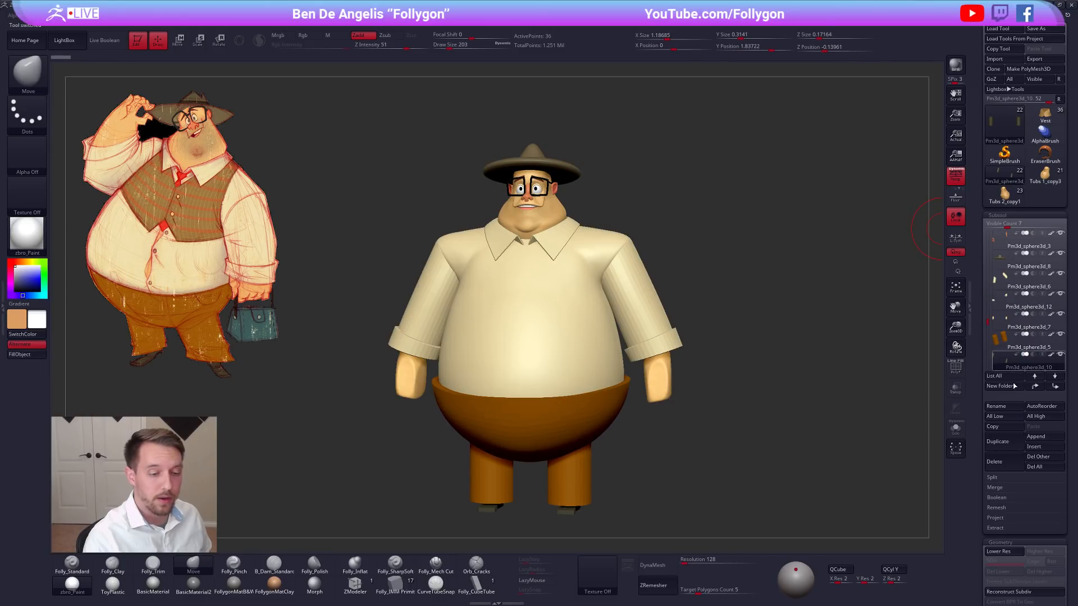
click(1034, 466)
click(927, 486)
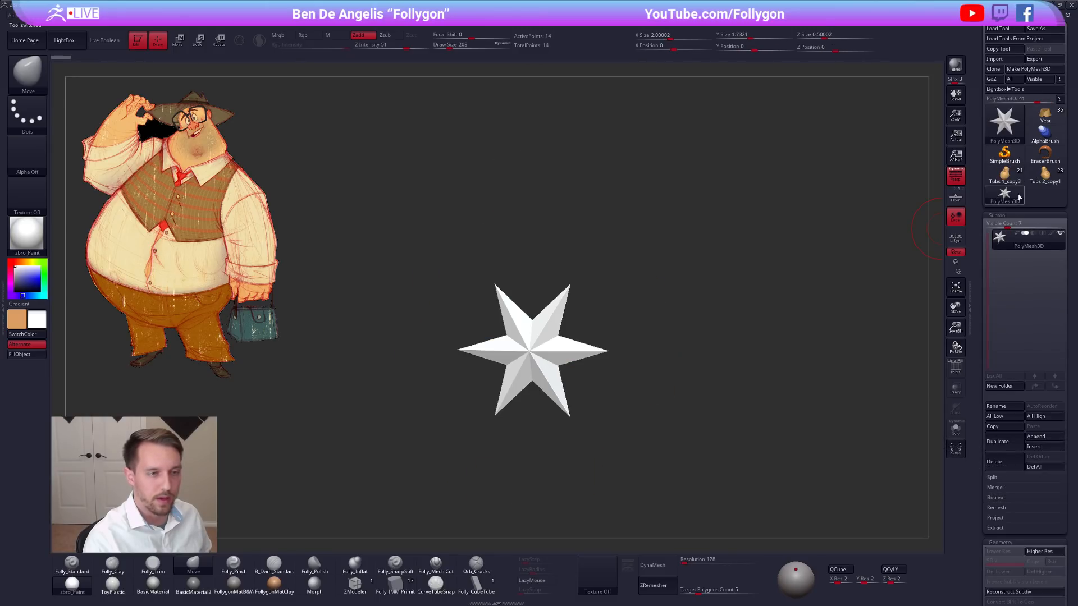
click(1009, 171)
click(1035, 467)
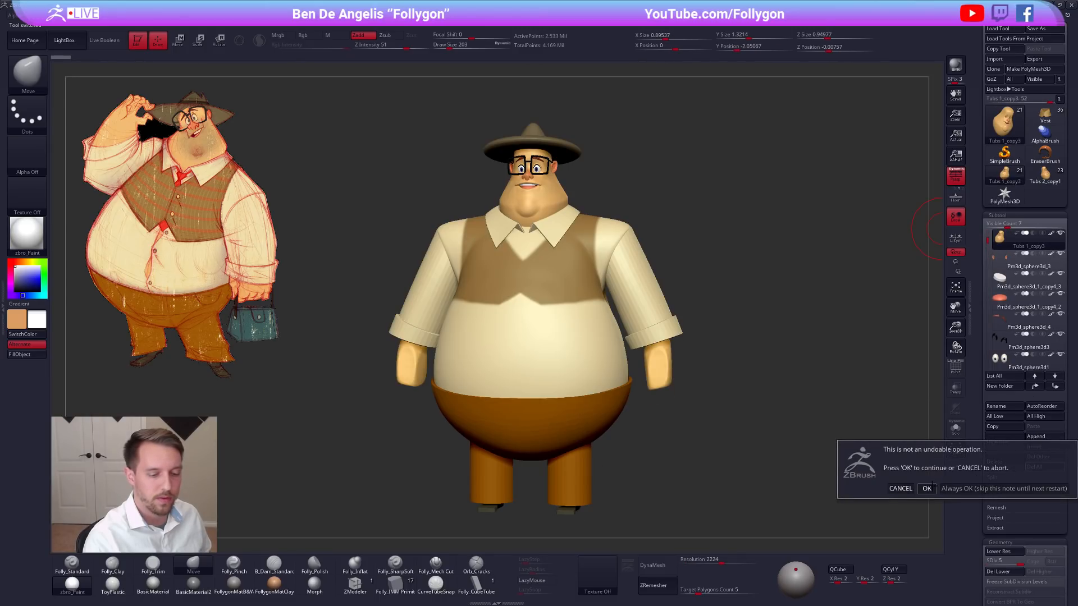
click(926, 486)
Delete all subtools of the old Tubs 2_copy1 character version and make the Vest tool active.
click(1005, 175)
click(1035, 446)
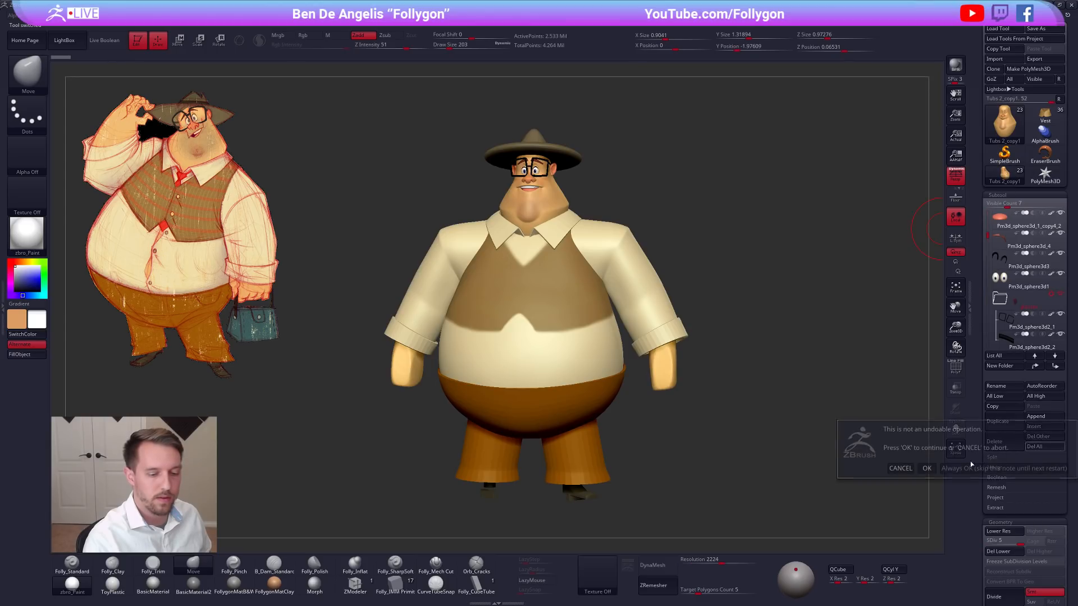
click(926, 468)
click(1050, 113)
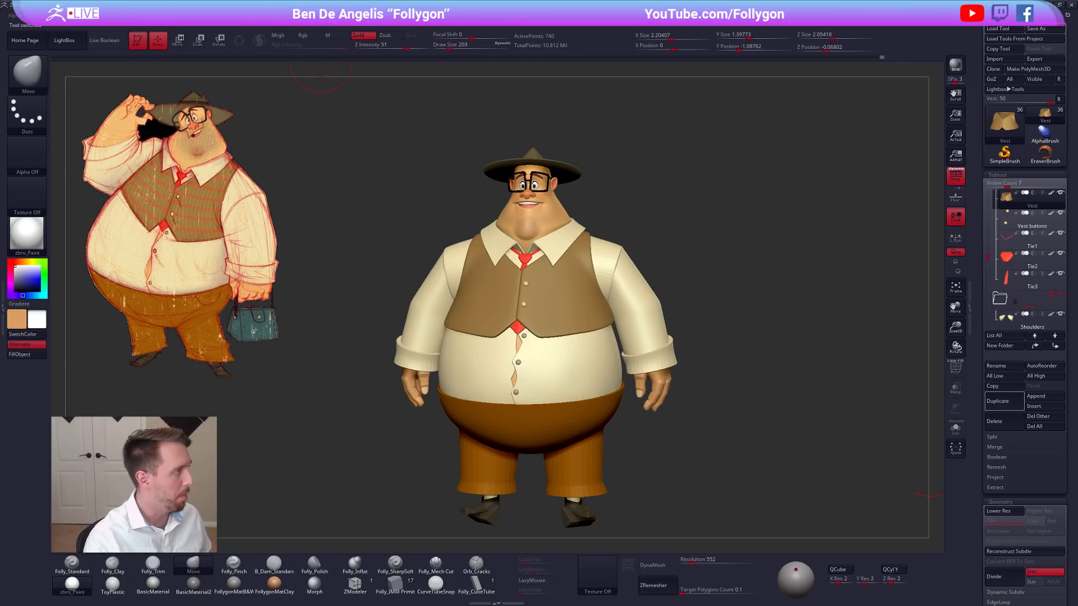
Look at the QuickSave preferences and leave them as they are.
click(331, 15)
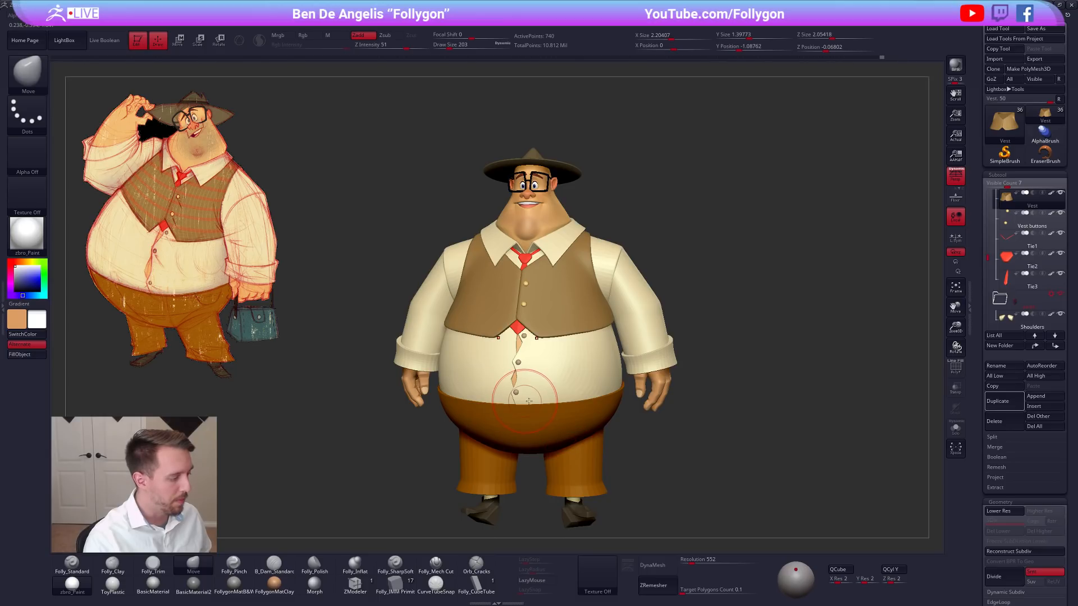
alt+right_drag(537, 390, 545, 354)
click(333, 26)
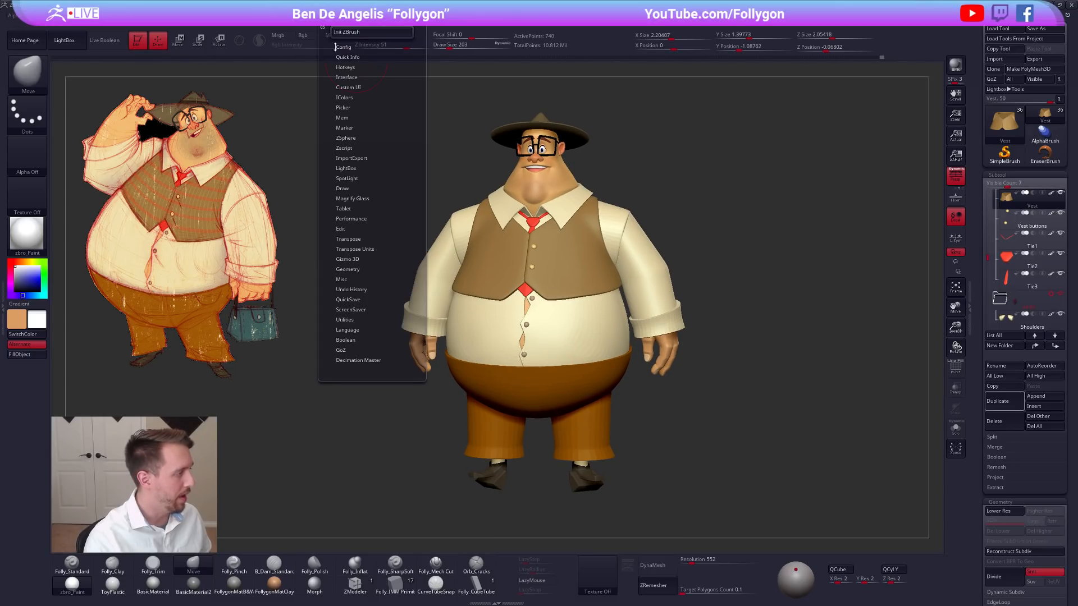
click(365, 300)
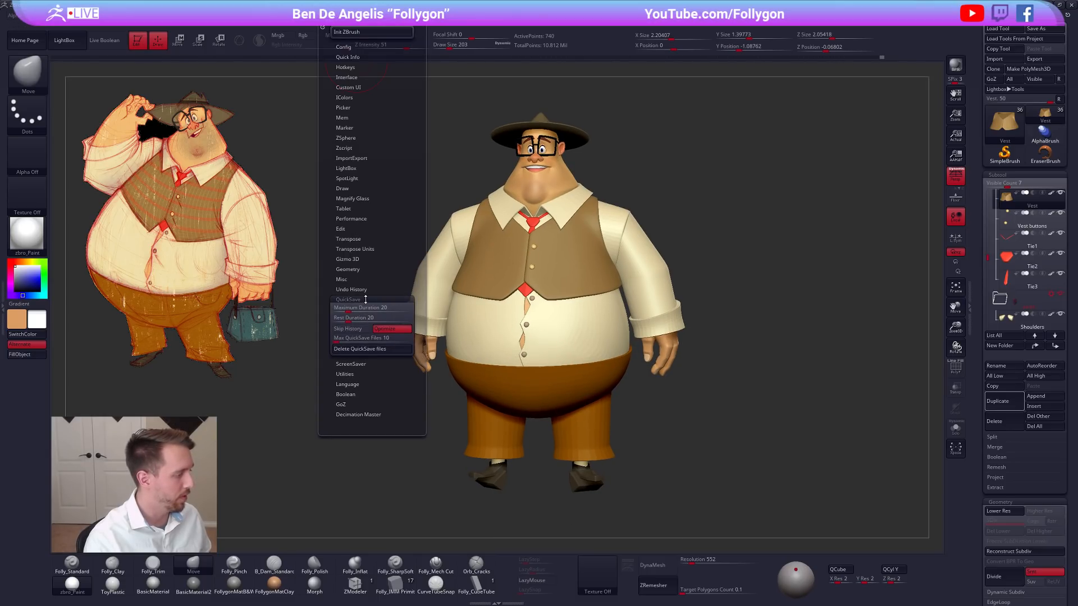
click(366, 300)
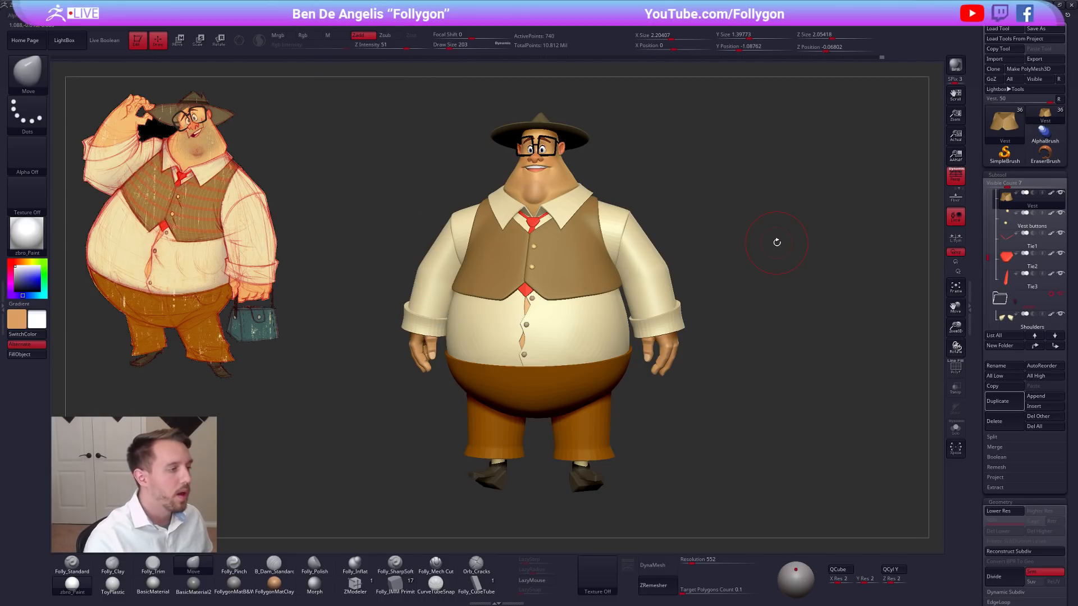
Turn on Live Boolean and make the Shoes subtool active to inspect the cut-outs under the heels.
alt+drag(747, 303, 779, 286)
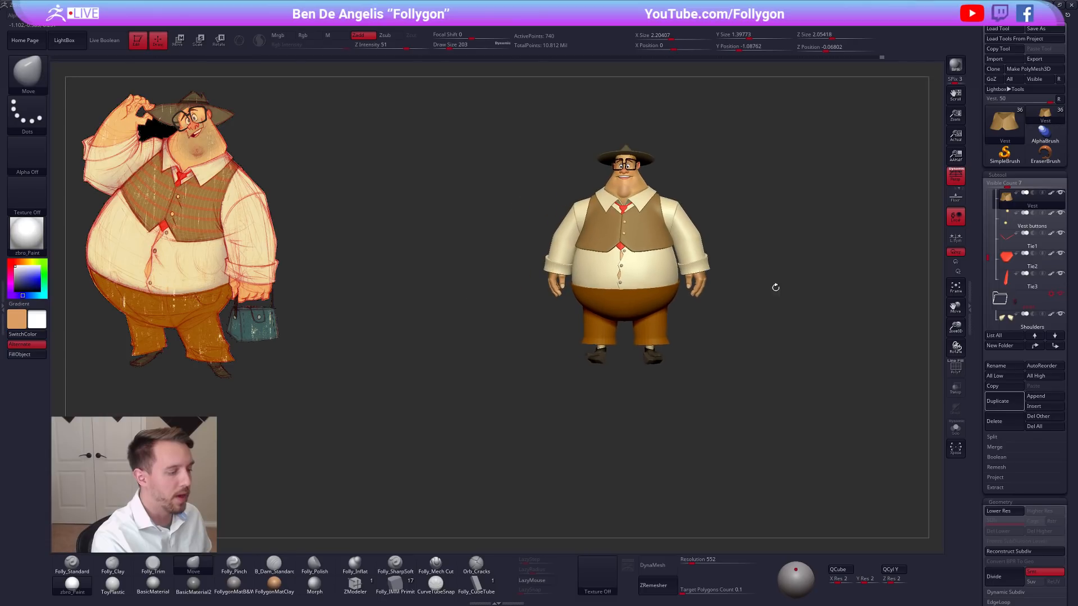
drag(698, 325, 569, 395)
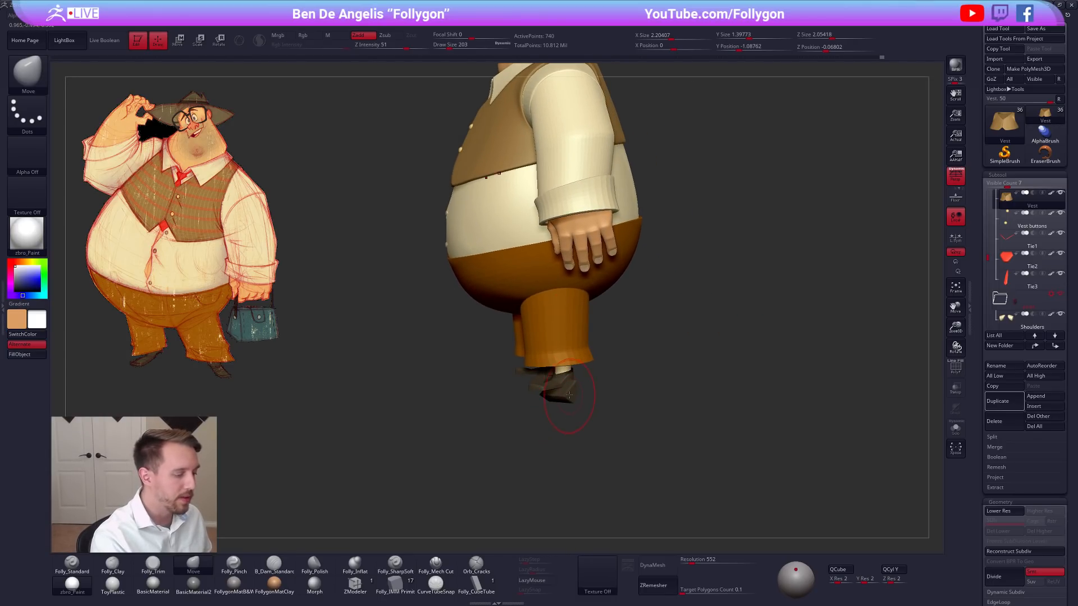
click(108, 41)
alt+drag(575, 414, 719, 303)
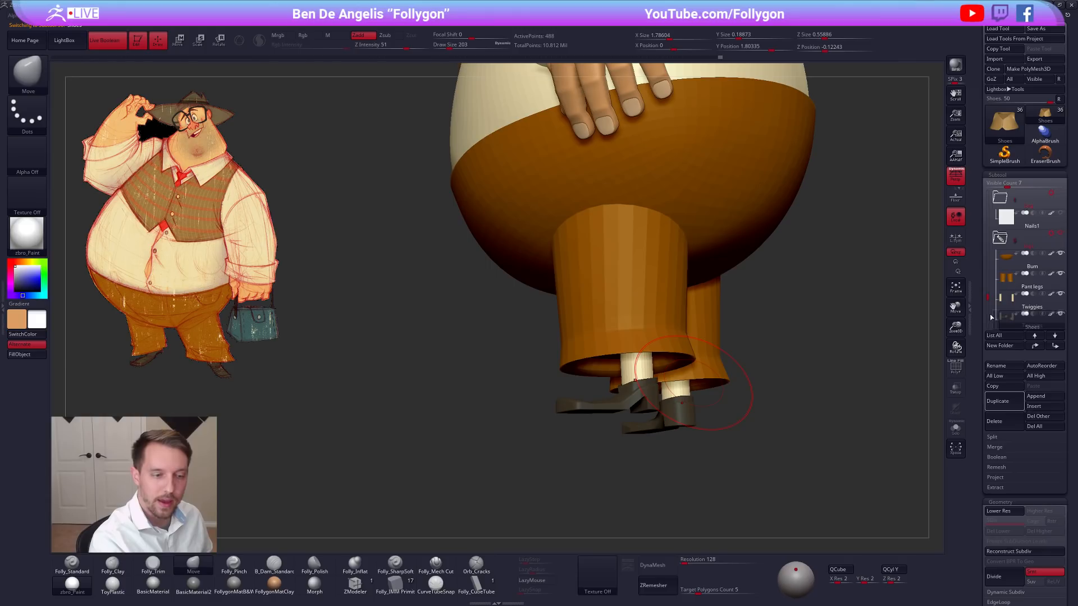
mouse_move(991, 318)
mouse_down()
mouse_move(995, 292)
mouse_move(980, 303)
mouse_up()
mouse_move(814, 388)
mouse_down()
mouse_move(782, 401)
mouse_move(752, 350)
mouse_move(726, 341)
mouse_up()
key(space)
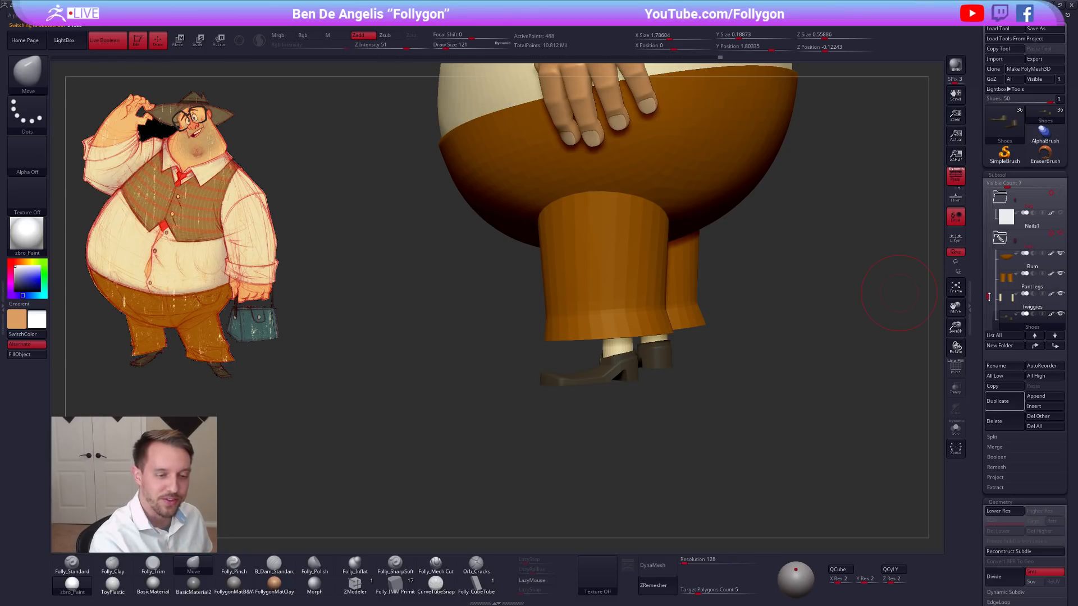
Examine the shoes on their own with the wireframe shown, return to the full character and turn off Live Boolean.
drag(990, 297, 987, 302)
alt+drag(730, 387, 729, 376)
key(alt+shift+s)
key(shift+f)
key(alt+shift+s)
key(alt+shift+s)
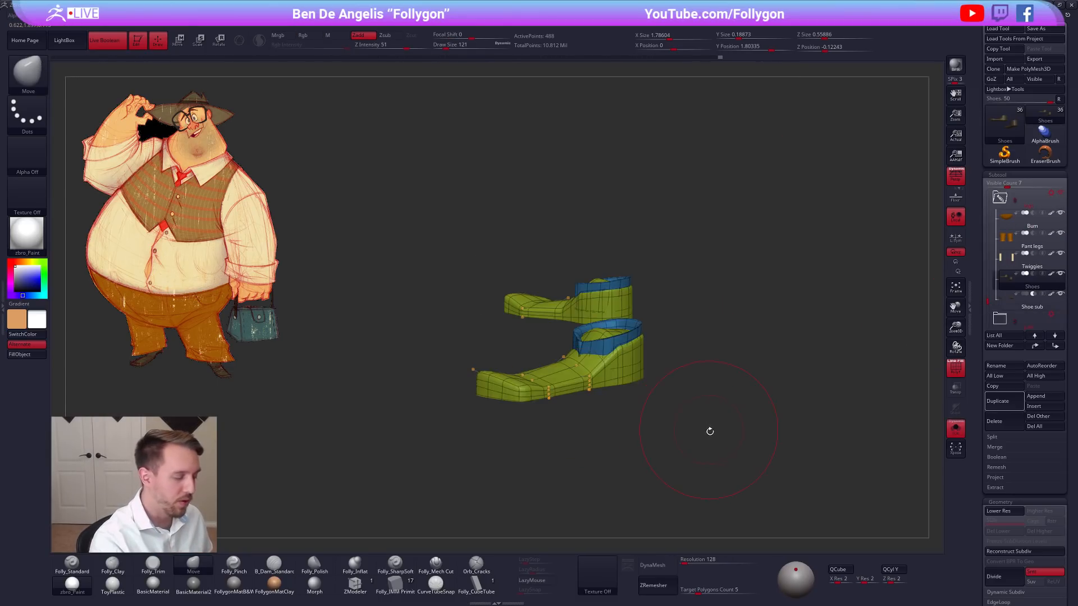
key(shift+f)
mouse_move(732, 433)
shift+mouse_down()
mouse_move(738, 418)
mouse_move(725, 419)
shift+mouse_up()
key(alt+shift+s)
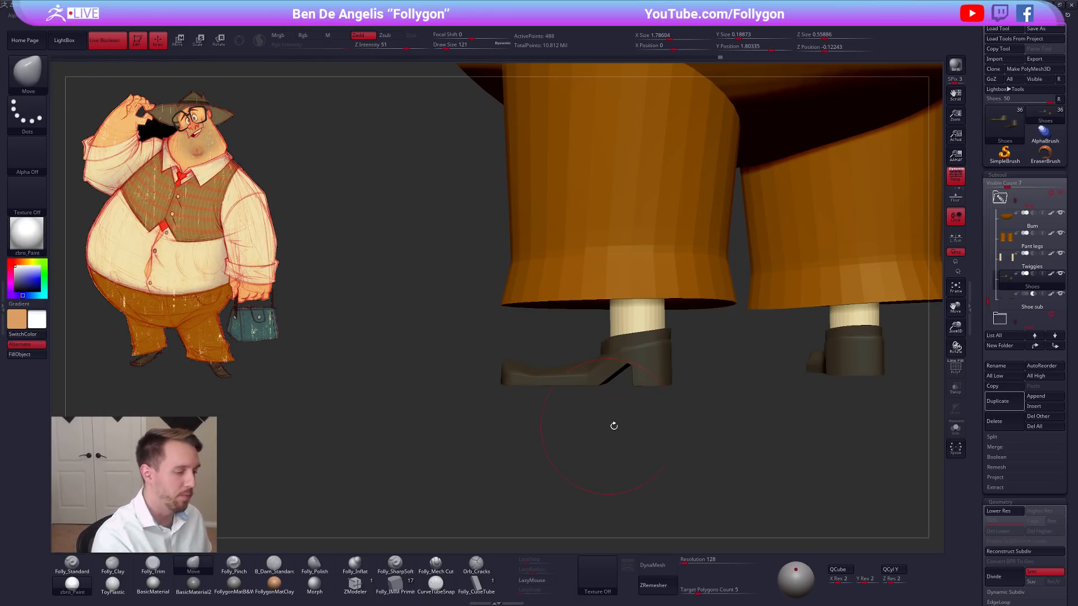
click(119, 45)
Leave a small front-view snapshot of the full character in the canvas's upper-right area as a reference.
ctrl+right_drag(641, 412, 803, 356)
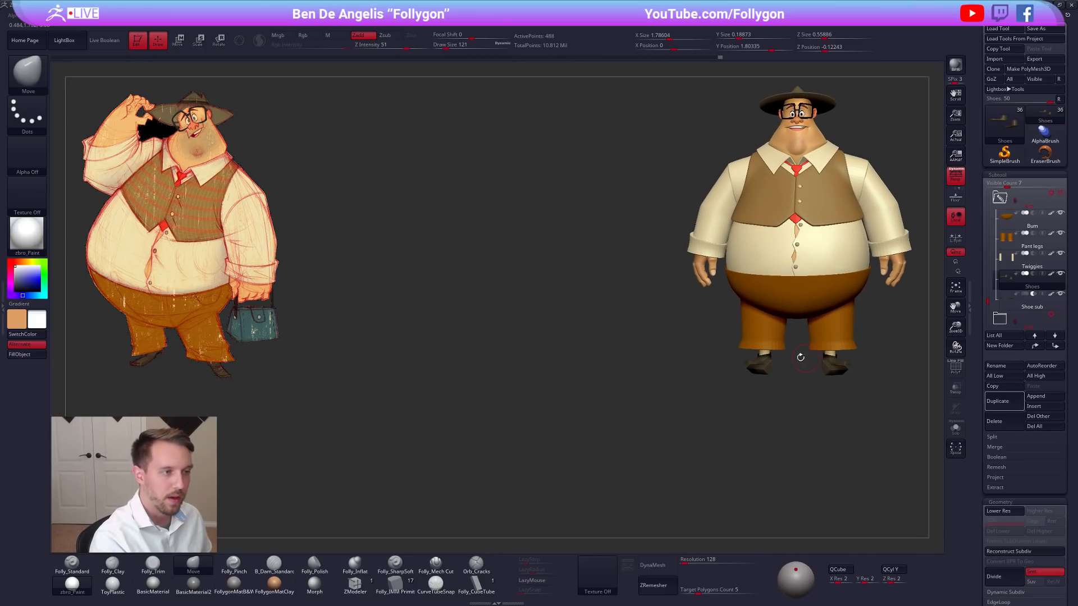
right_drag(676, 372, 758, 378)
mouse_move(777, 379)
alt+mouse_down()
mouse_move(775, 391)
mouse_move(818, 323)
mouse_move(582, 424)
alt+mouse_up()
key(shift+s)
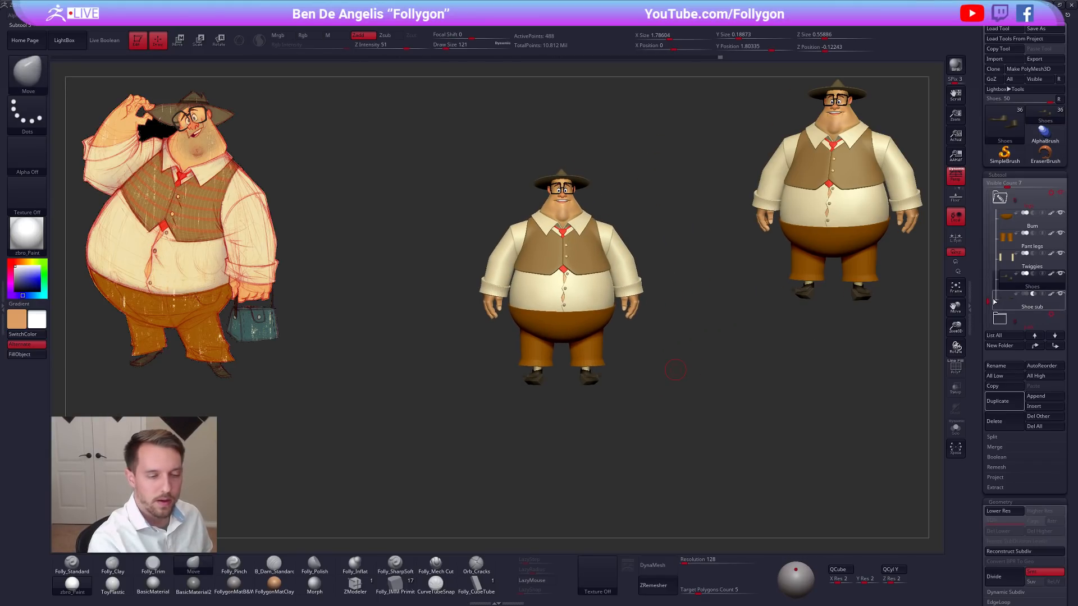
Make the Nails1 cube subtool active and show it alone with its wireframe and without perspective.
scroll(988, 277, up, 4)
mouse_move(995, 274)
mouse_down()
mouse_move(997, 246)
mouse_move(1000, 287)
mouse_up()
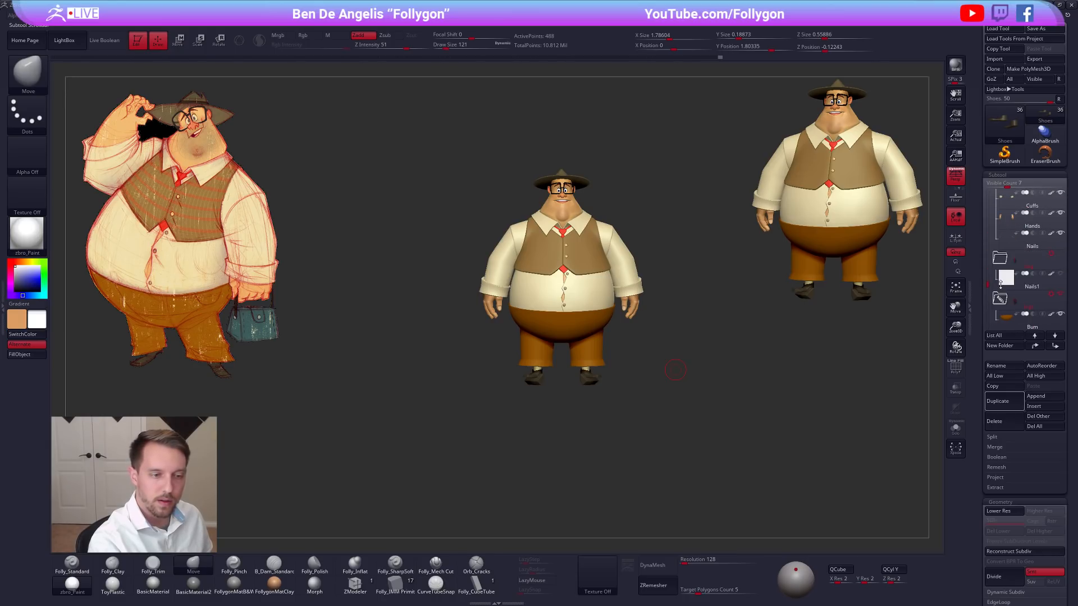
click(1007, 279)
key(shift+s)
drag(756, 357, 691, 393)
alt+drag(731, 333, 636, 409)
click(957, 179)
alt+drag(628, 360, 622, 405)
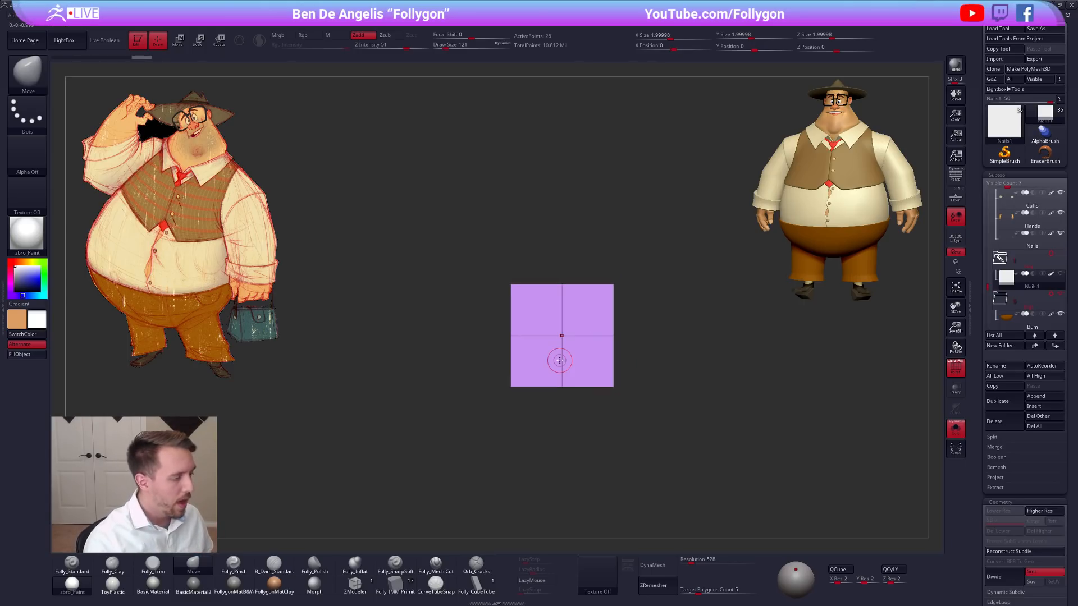
Examine the cube's segments at an angle and briefly preview it with dynamic subdivision.
right_drag(573, 321, 562, 351)
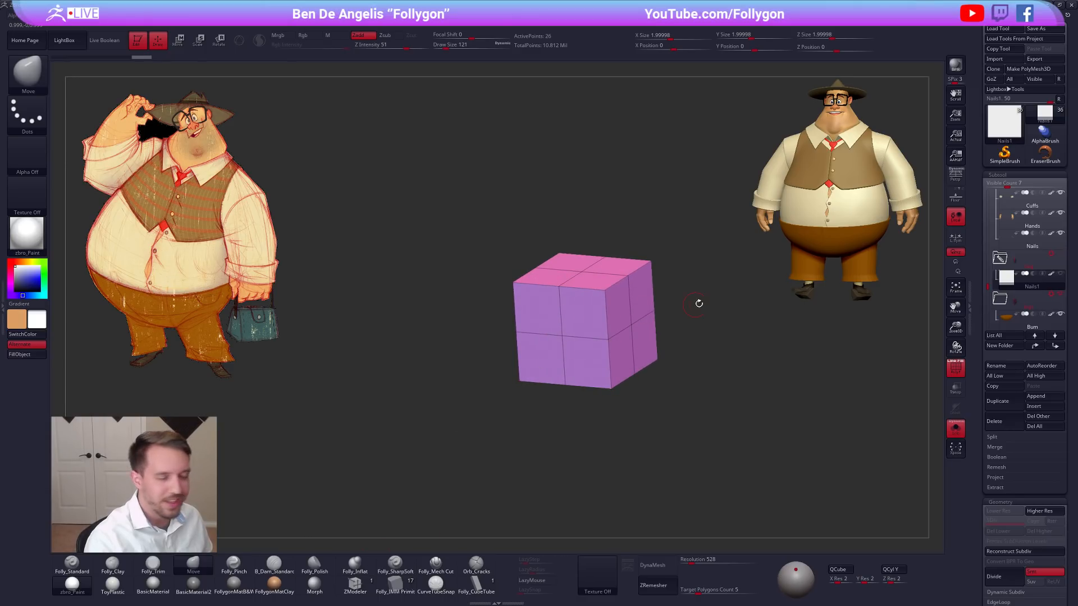
alt+drag(717, 339, 696, 342)
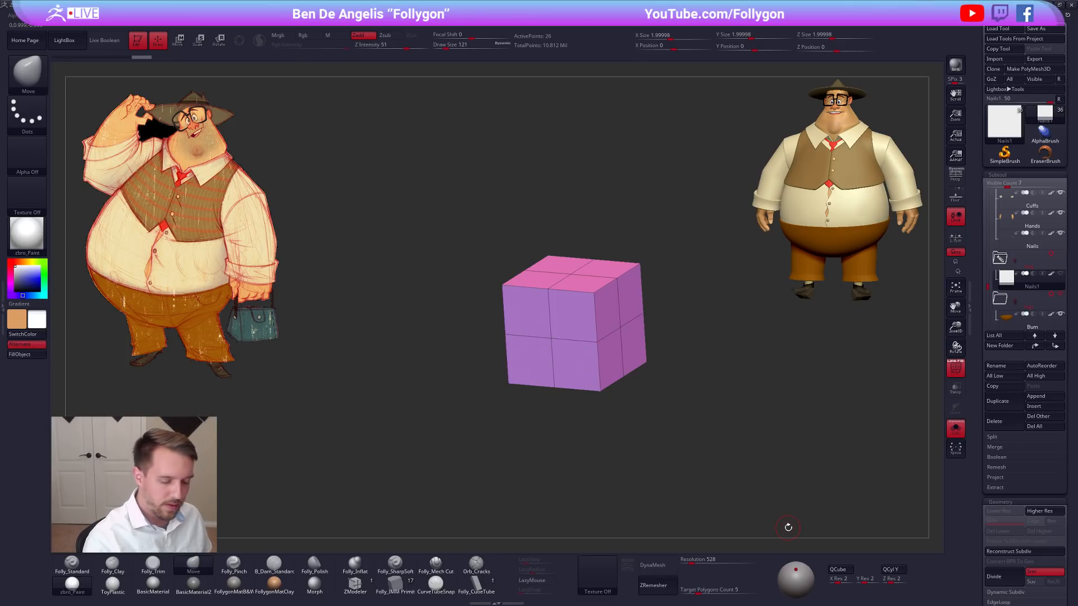
alt+drag(784, 489, 770, 487)
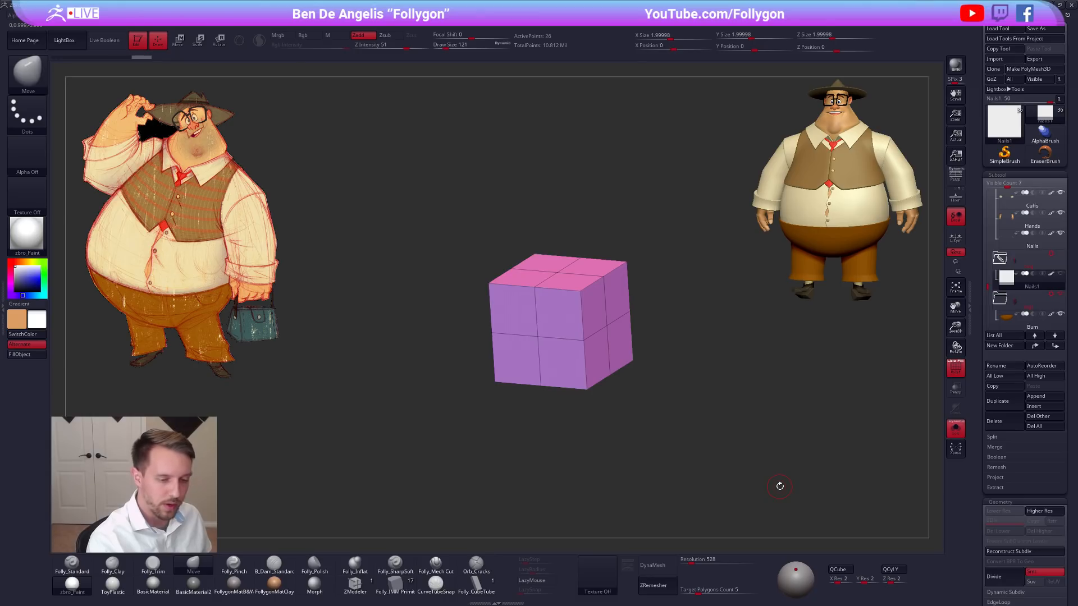
key(d)
key(shift+d)
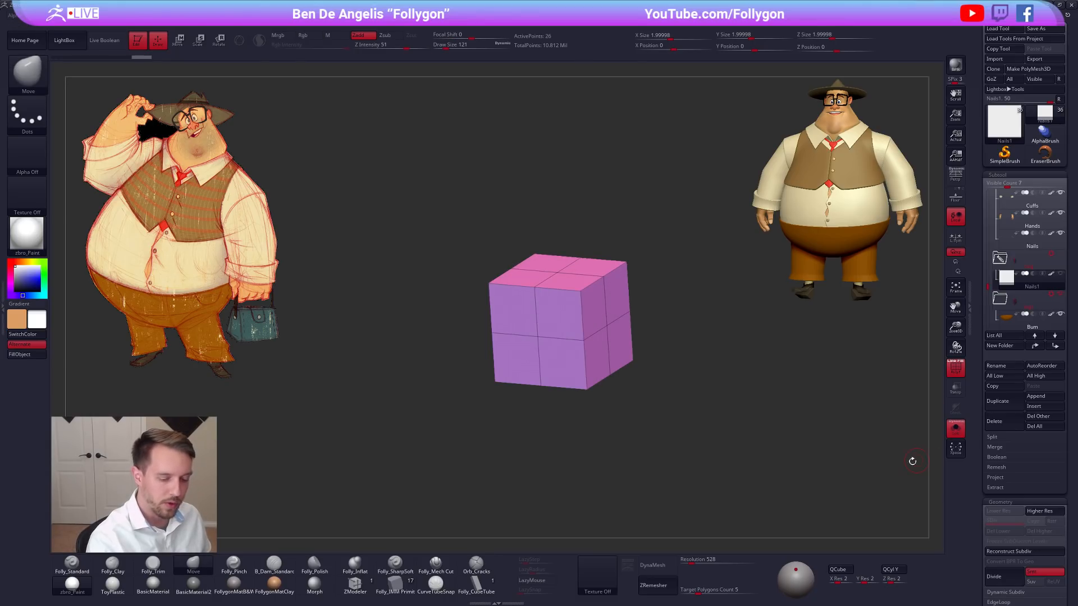
Set the QCube X and Y resolution to 1.
click(839, 578)
text(1)
click(865, 578)
text(1)
key(Return)
Delete the cube's middle edge loops in all three directions with the ZModeler brush.
click(355, 584)
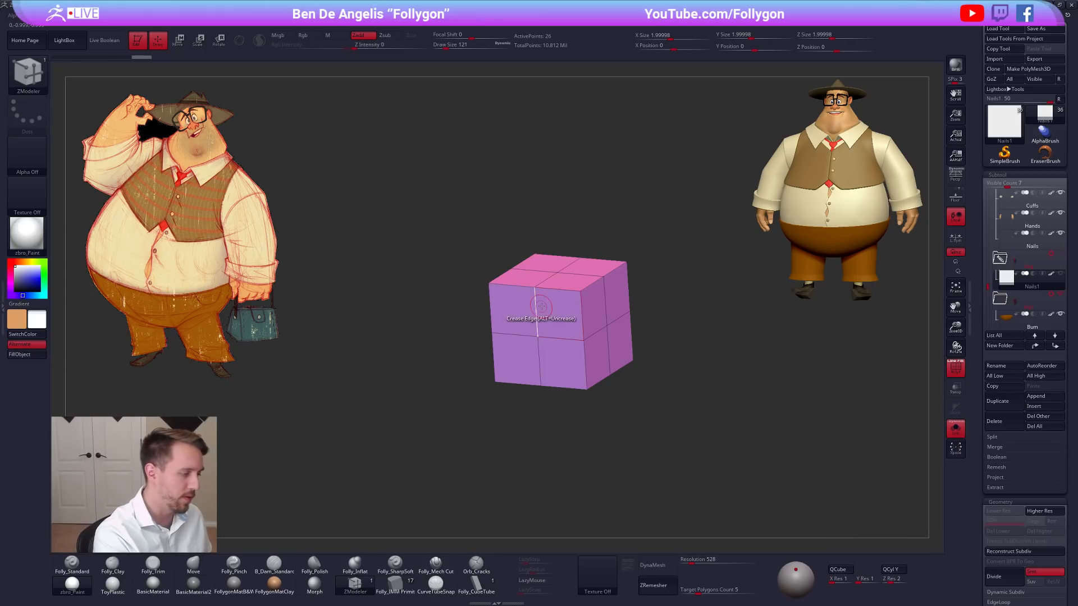
key(space)
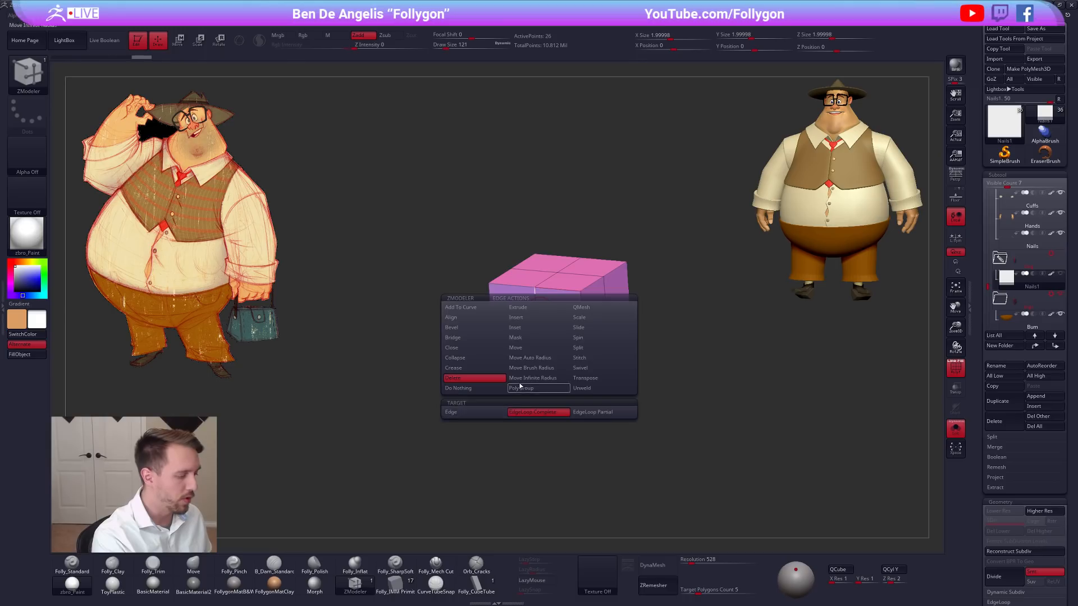
click(535, 322)
click(555, 335)
click(602, 312)
Preview the simplified cube with dynamic subdivision, turn the preview off and switch back to the Move brush.
key(d)
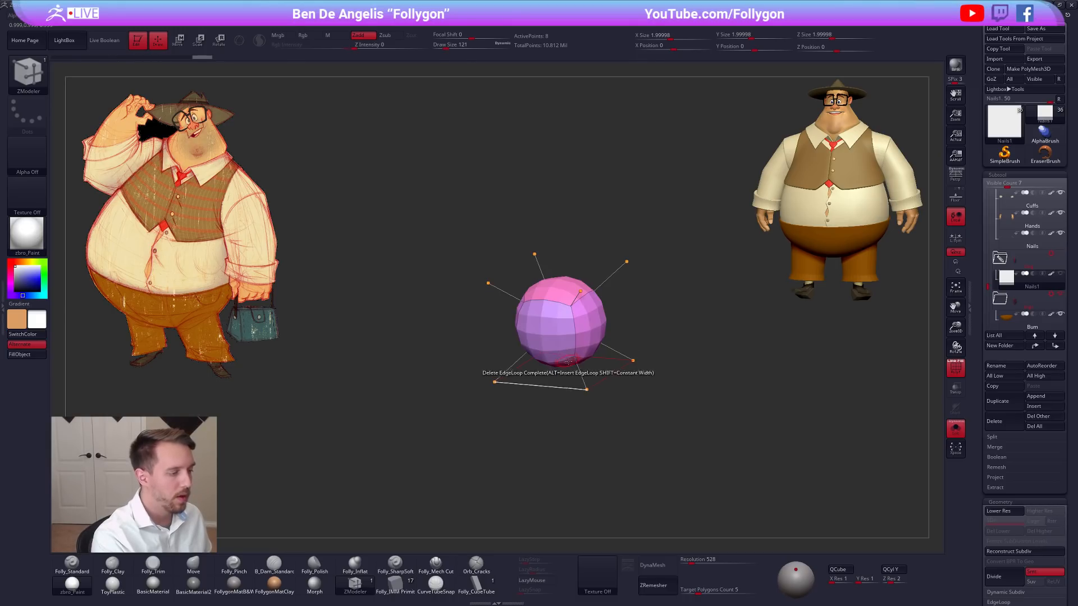
shift+drag(587, 369, 595, 363)
key(shift+d)
alt+drag(680, 370, 711, 373)
key(b)
key(m)
key(v)
mouse_move(691, 416)
mouse_down()
mouse_move(709, 429)
mouse_move(675, 410)
mouse_move(693, 418)
mouse_up()
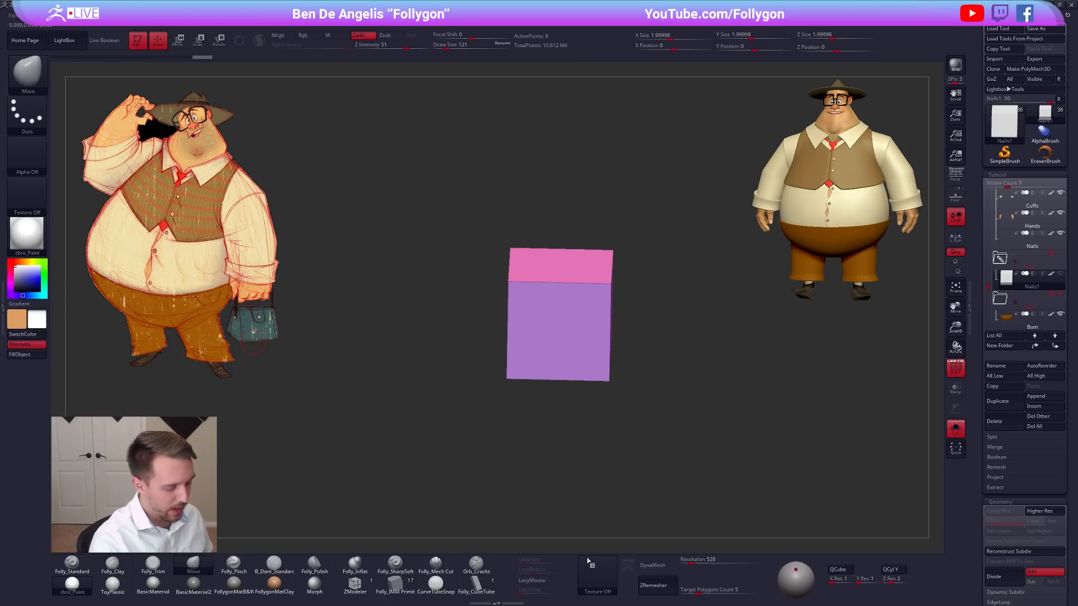
Add the bag close-up texture to SpotLight as the canvas reference and leave SpotLight editing.
click(598, 574)
click(622, 517)
key(z)
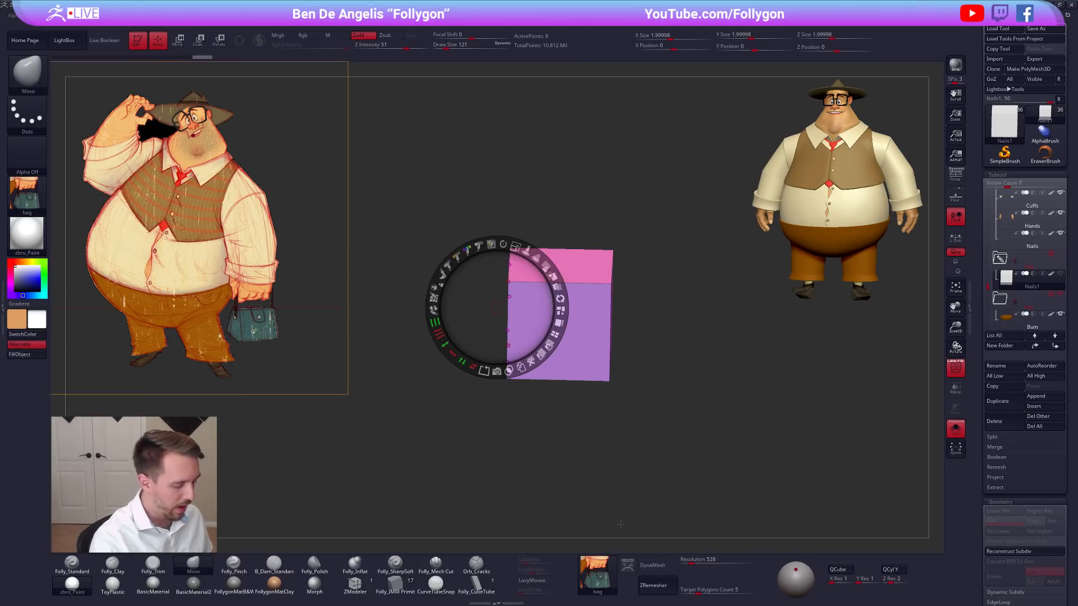
click(629, 565)
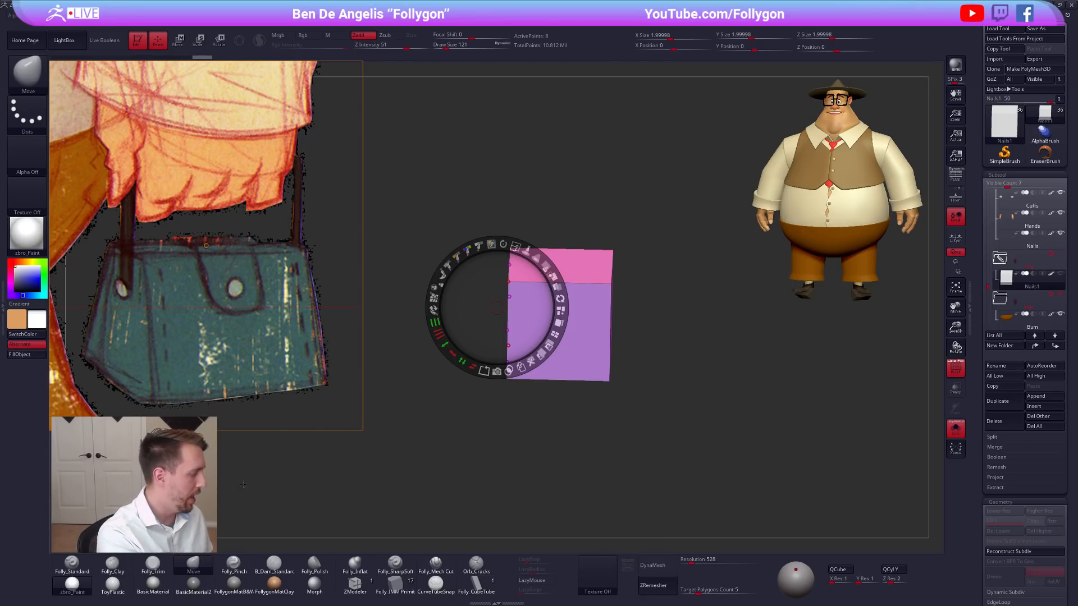
key(z)
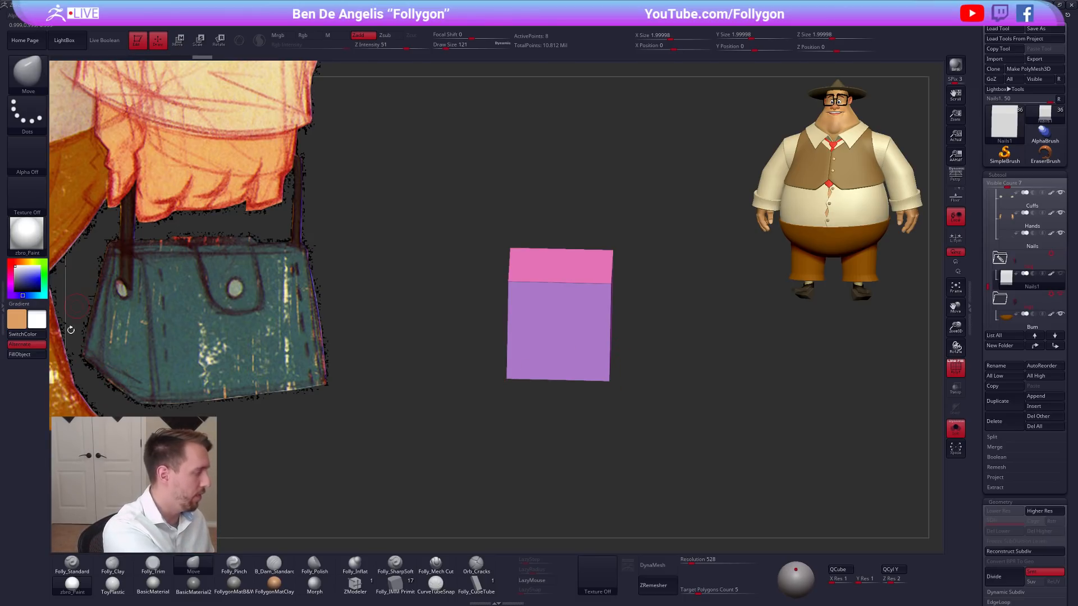
Reshape the cube with Transpose into a tapered bag block about 3.2 wide at the base and 2.9 high.
shift+right_drag(599, 356, 601, 331)
ctrl+drag(483, 386, 688, 340)
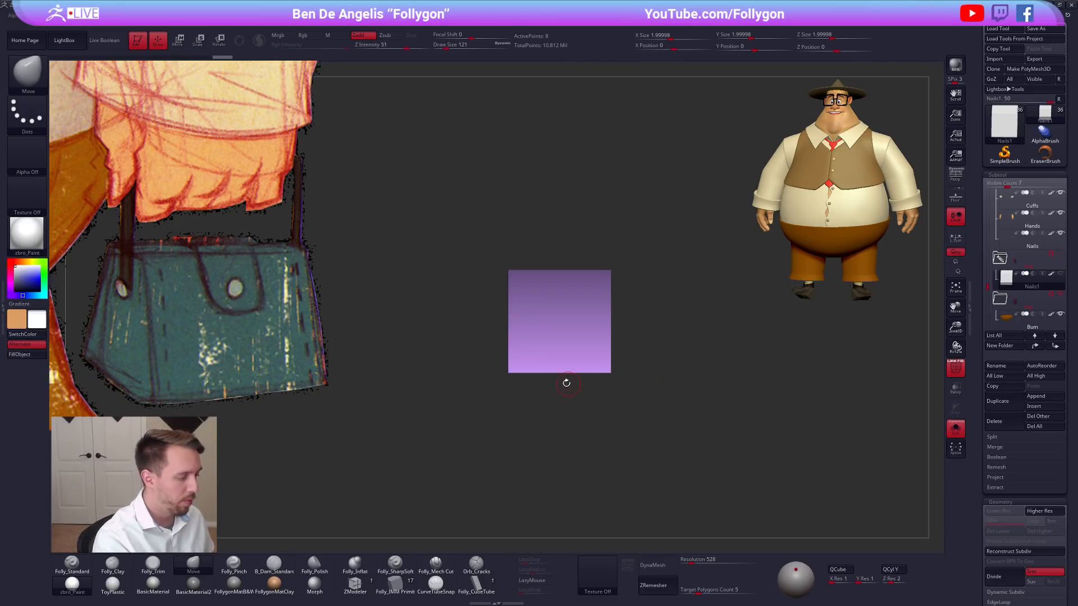
key(w)
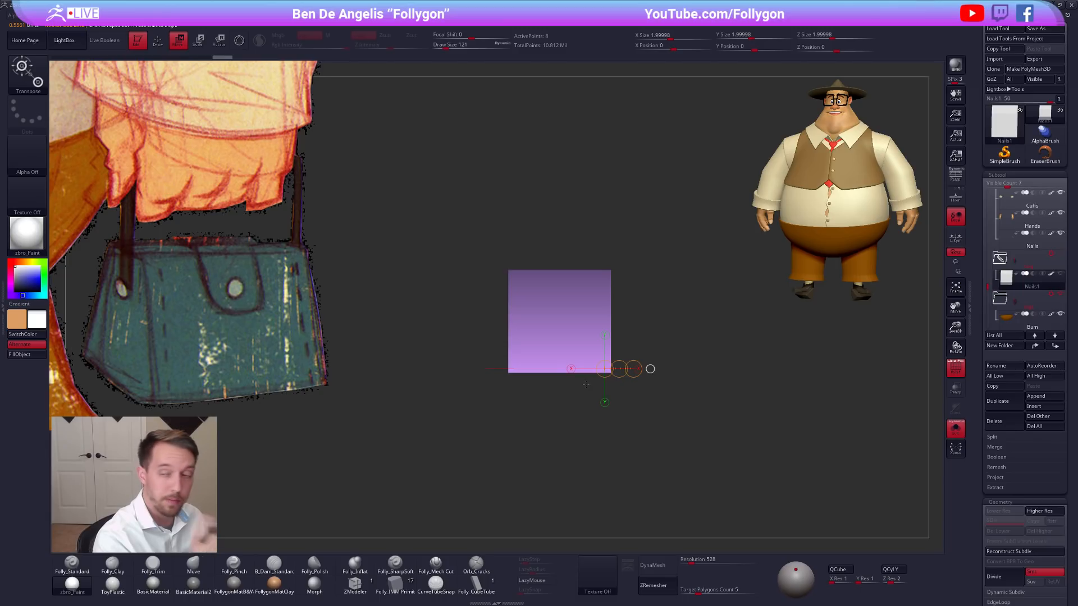
shift+drag(587, 363, 654, 363)
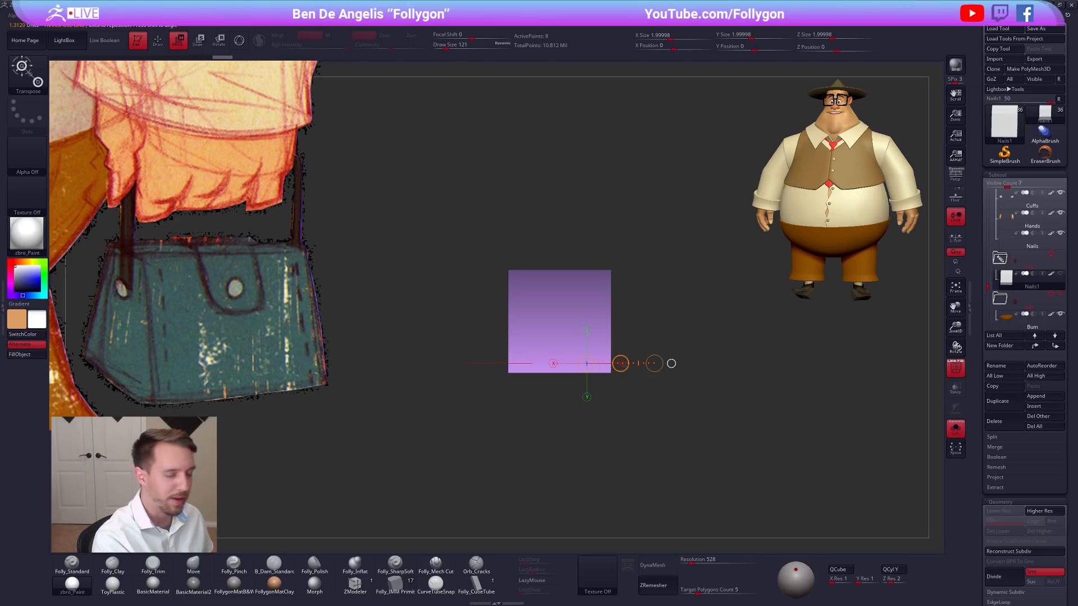
drag(623, 365, 634, 403)
mouse_move(686, 462)
mouse_down()
mouse_move(666, 483)
mouse_move(683, 464)
mouse_move(668, 442)
mouse_move(668, 452)
mouse_up()
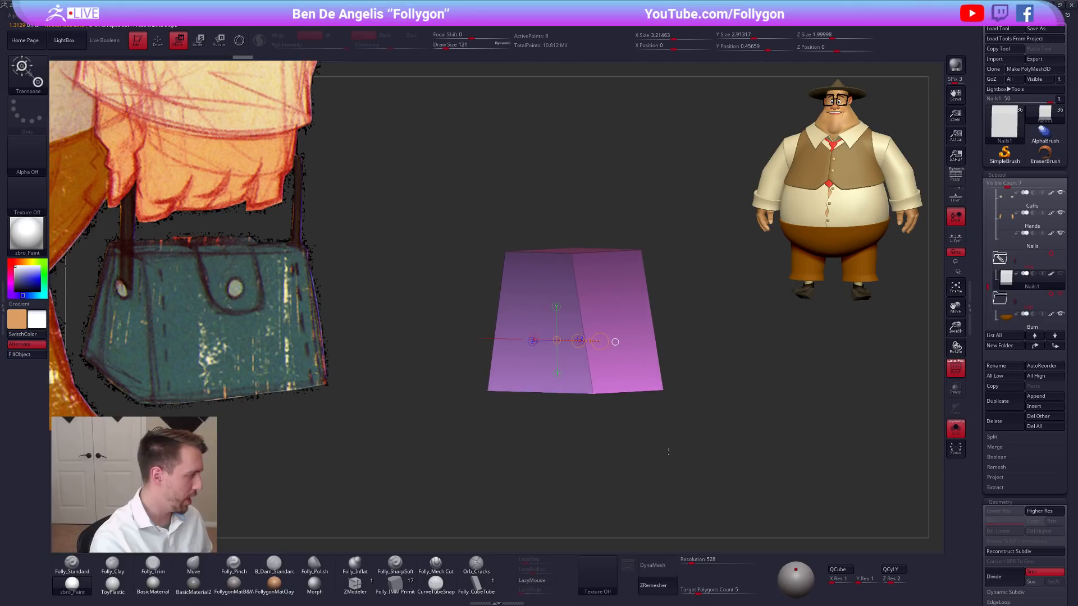
Turn on perspective and narrow the top of the bag block further across its width.
click(956, 176)
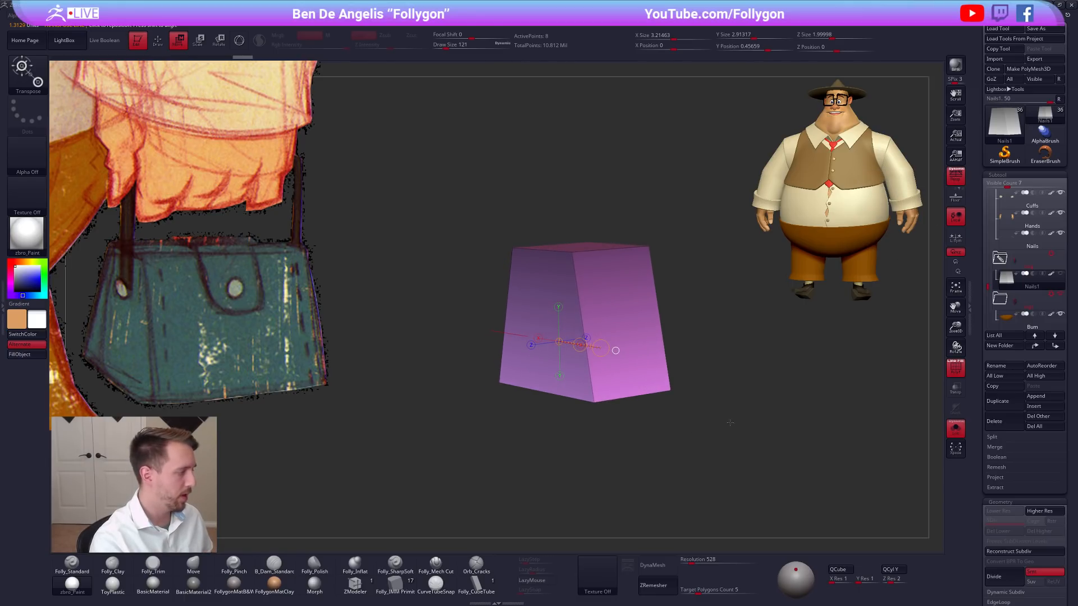
mouse_move(722, 430)
mouse_down()
mouse_move(741, 428)
mouse_move(733, 422)
mouse_up()
click(588, 292)
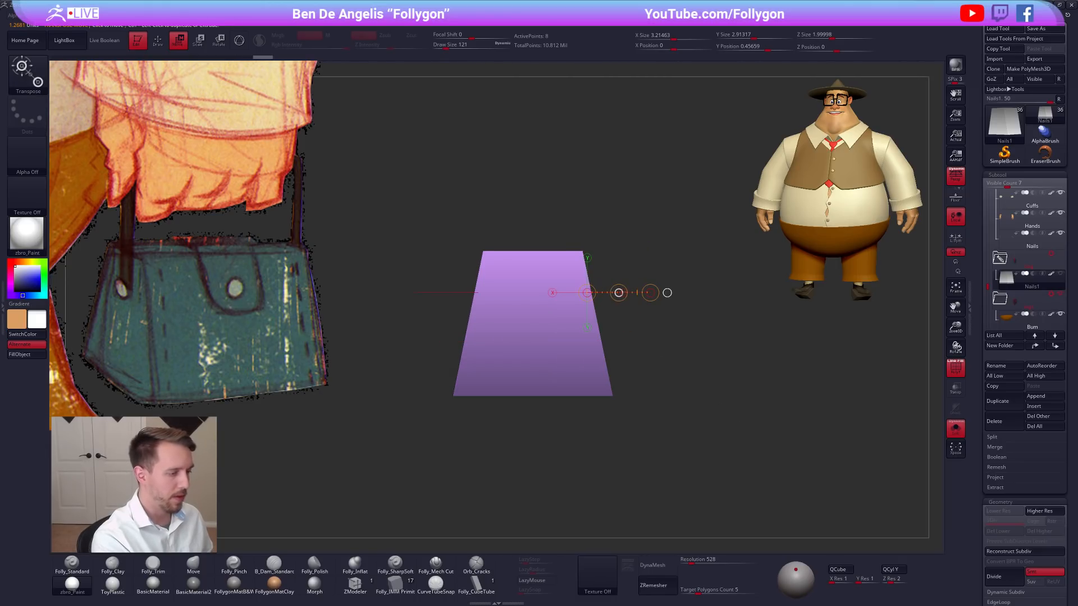
drag(610, 293, 608, 293)
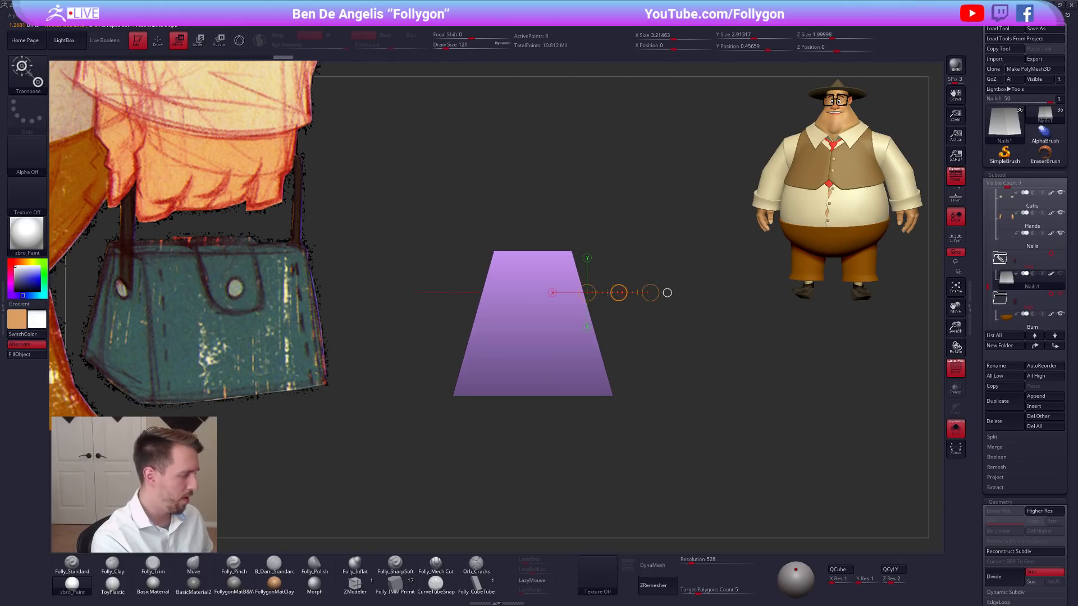
drag(668, 350, 609, 365)
alt+right_drag(669, 388, 620, 391)
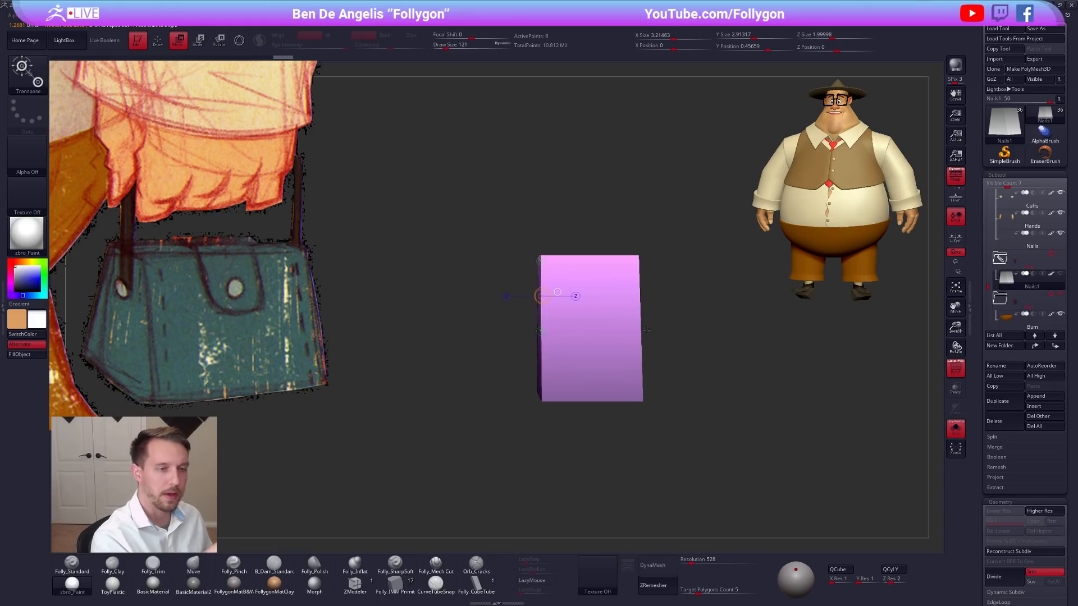
Turn off perspective and stretch the bag block lengthwise with Transpose to a Z size of about 3.75.
click(949, 183)
alt+right_drag(699, 322, 664, 314)
mouse_move(504, 388)
shift+mouse_down()
mouse_move(580, 377)
mouse_move(618, 389)
mouse_move(697, 372)
mouse_move(650, 356)
shift+mouse_up()
click(239, 40)
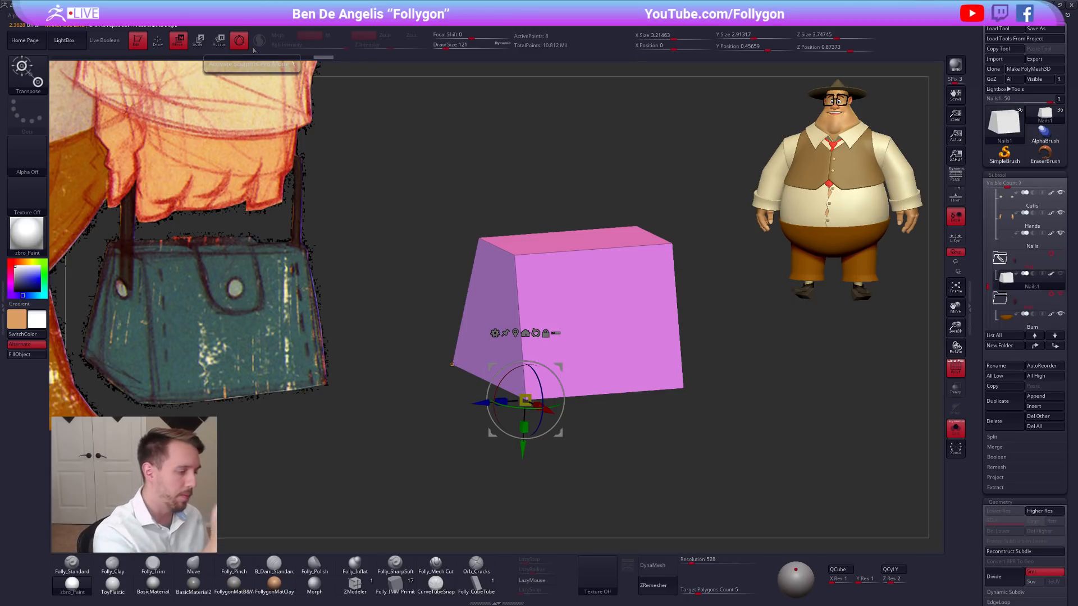
drag(616, 422, 575, 421)
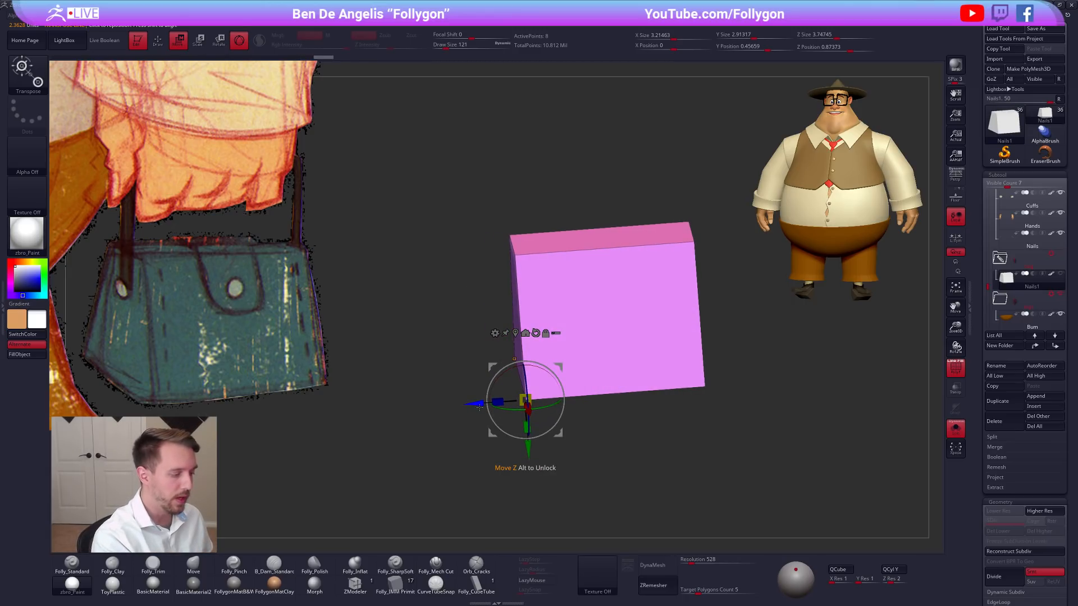
drag(497, 402, 468, 404)
key(ctrl+z)
key(ctrl+z)
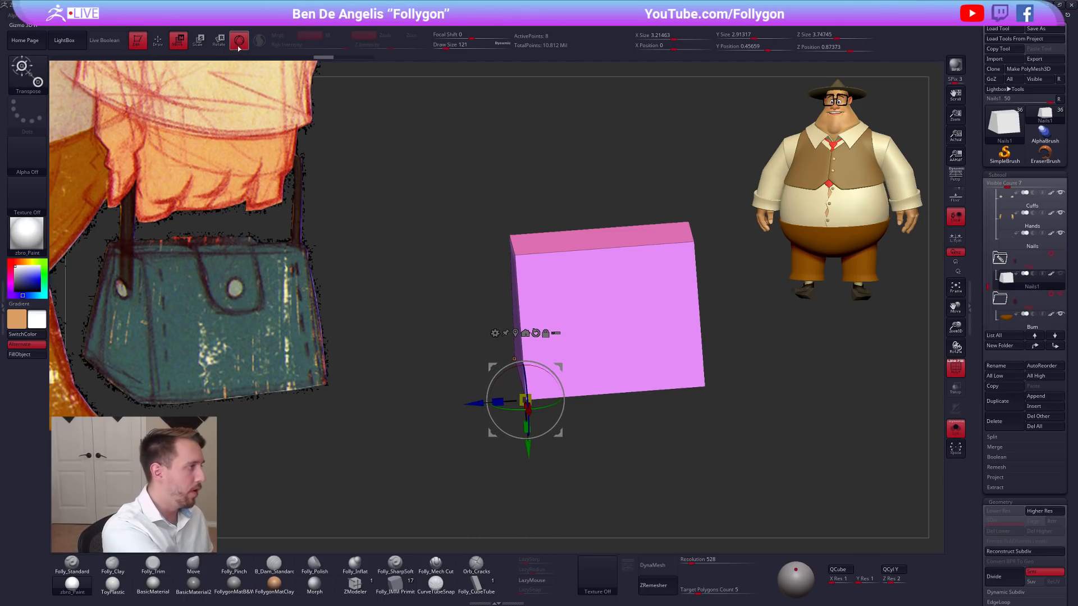
click(239, 44)
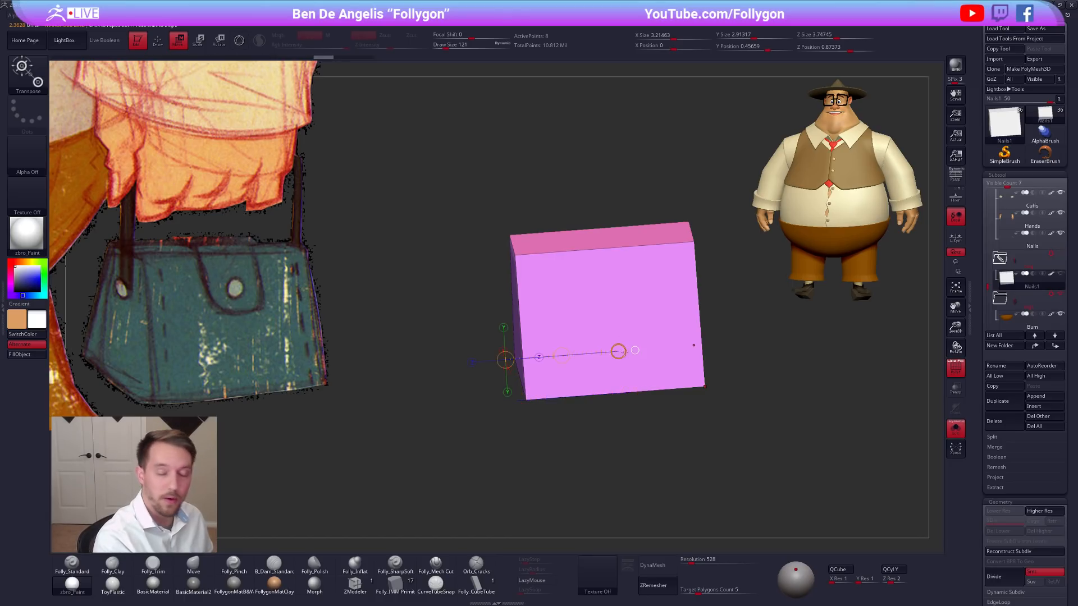
Return to Draw mode with the Move brush and turn perspective back on.
mouse_move(627, 333)
shift+right_down()
mouse_move(592, 325)
mouse_move(604, 348)
shift+right_up()
key(q)
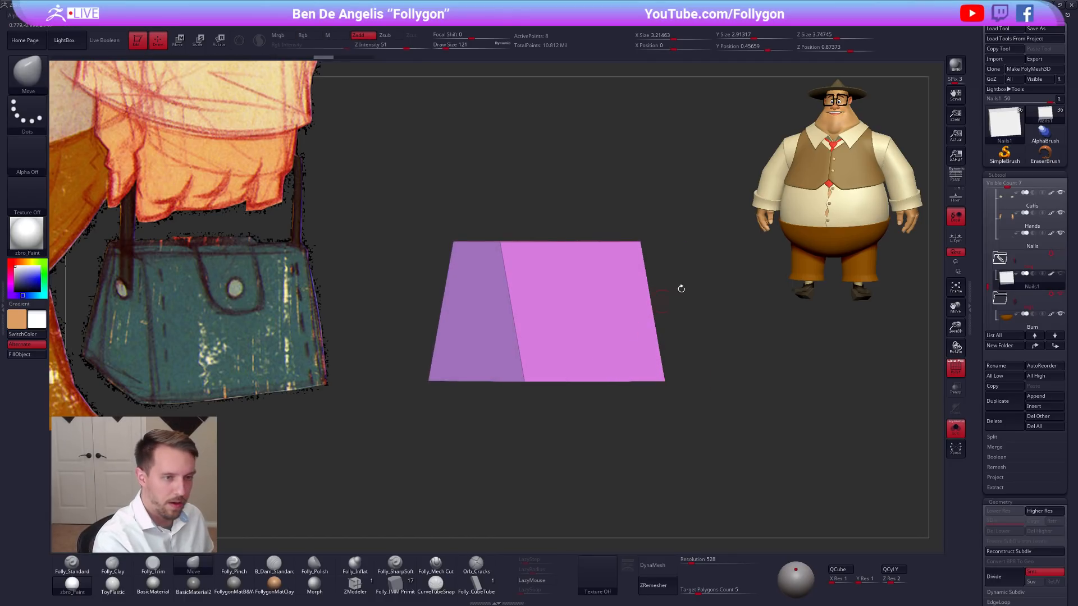
click(955, 175)
mouse_move(760, 393)
right_down()
mouse_move(739, 405)
mouse_move(741, 421)
mouse_move(750, 399)
right_up()
drag(762, 406, 761, 419)
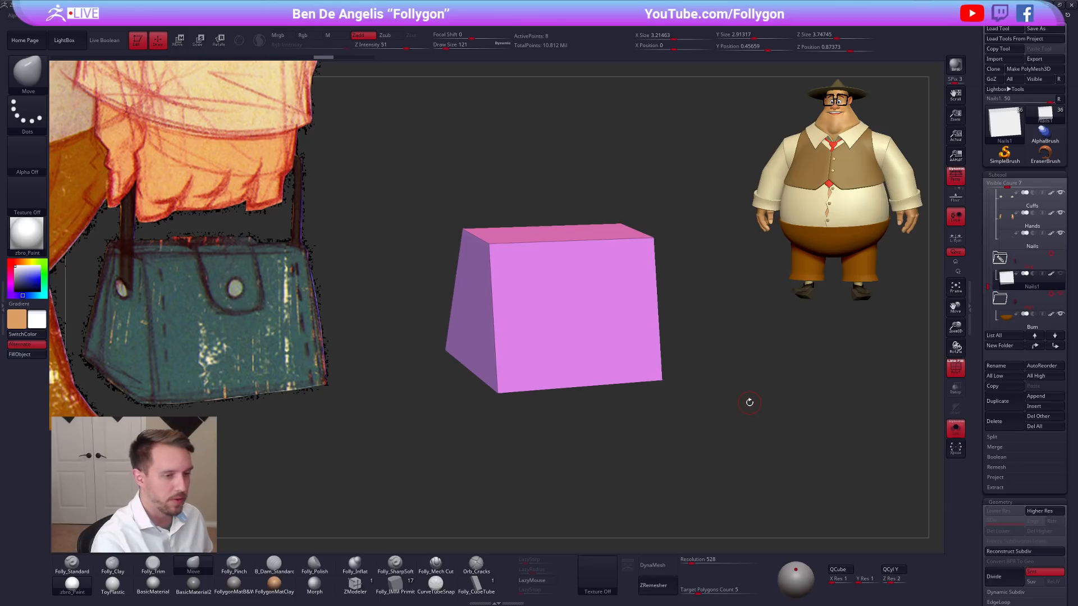
Hide the polyframe and switch the bag block to the grey FollygonMat material.
key(shift+f)
drag(726, 404, 693, 418)
click(234, 584)
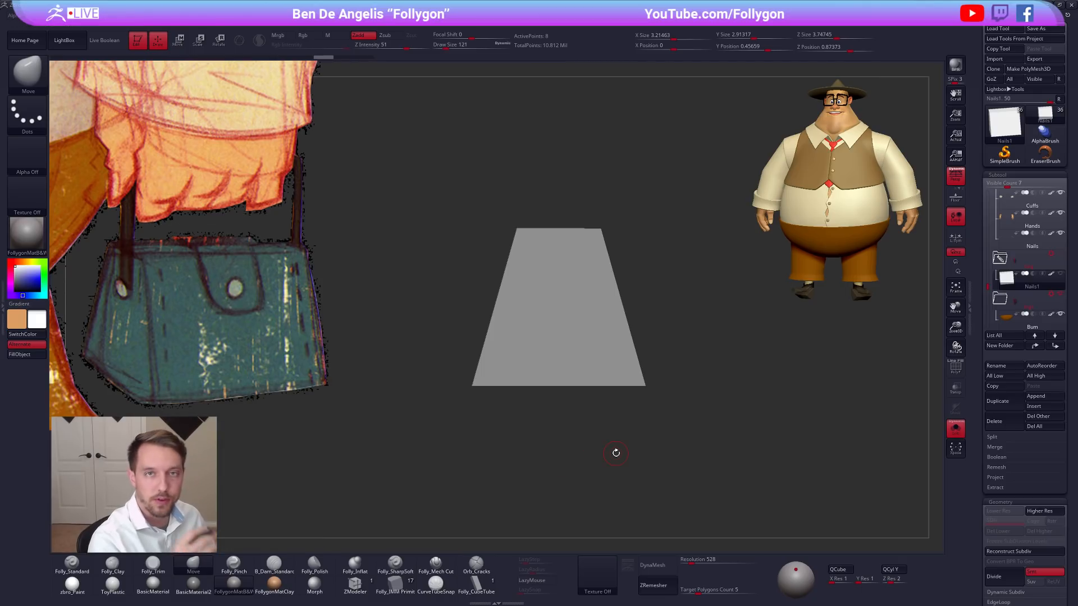
drag(616, 453, 645, 443)
Try subdividing the bag block with the polyframe on and off, returning to the undivided block each time.
key(shift+f)
key(ctrl+d)
key(shift+d)
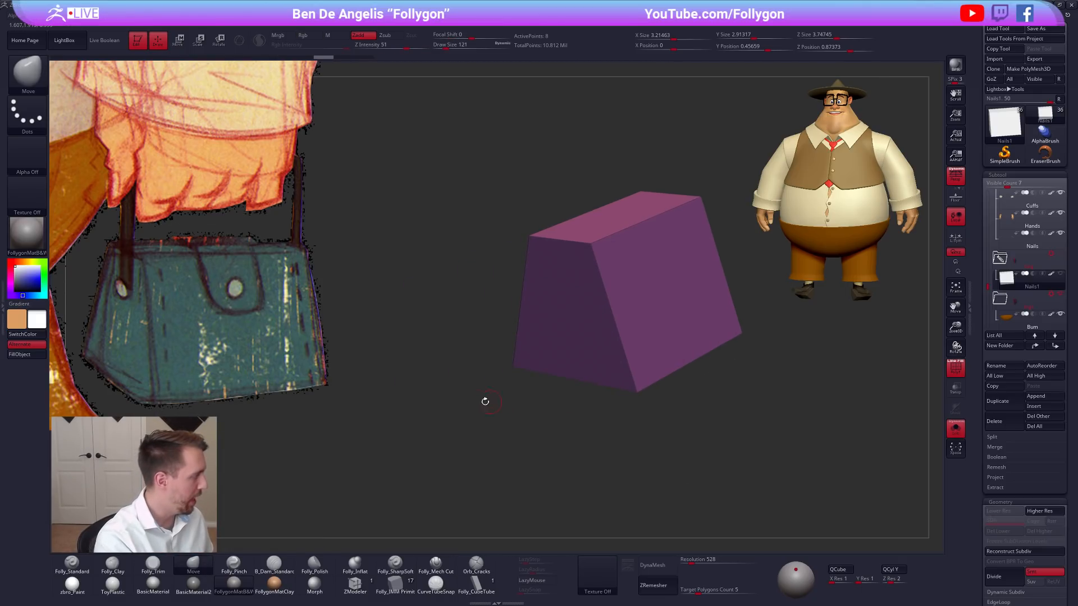
key(shift+f)
drag(573, 411, 614, 435)
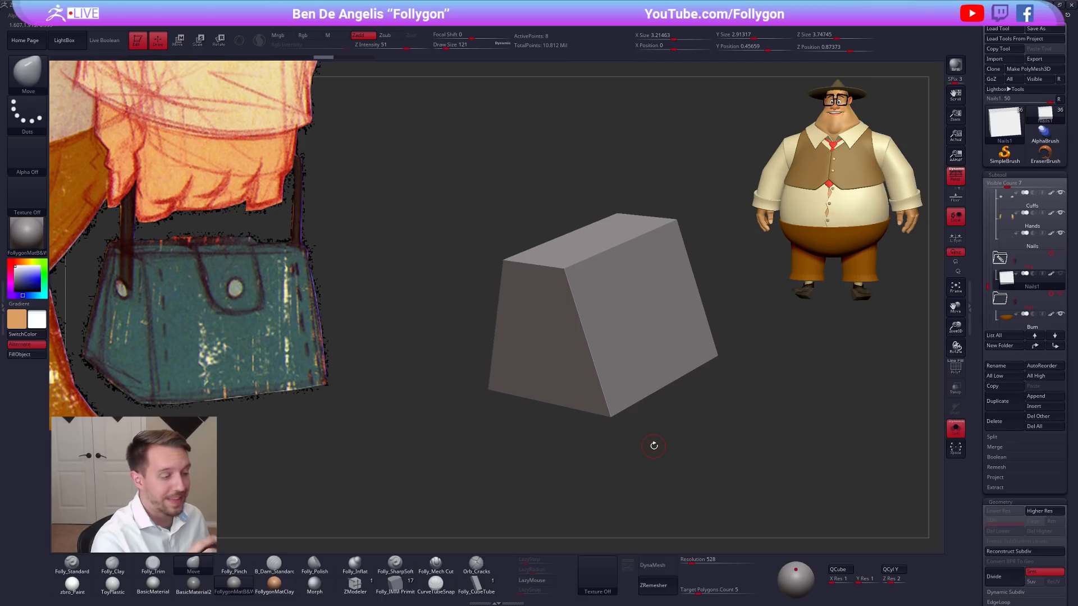
key(ctrl+d)
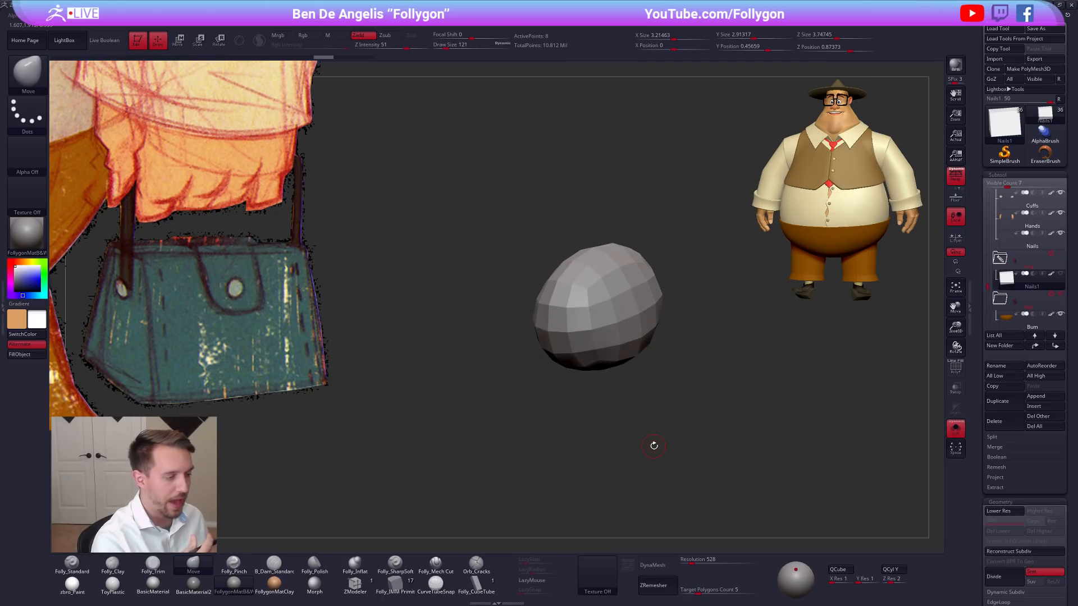
key(shift+d)
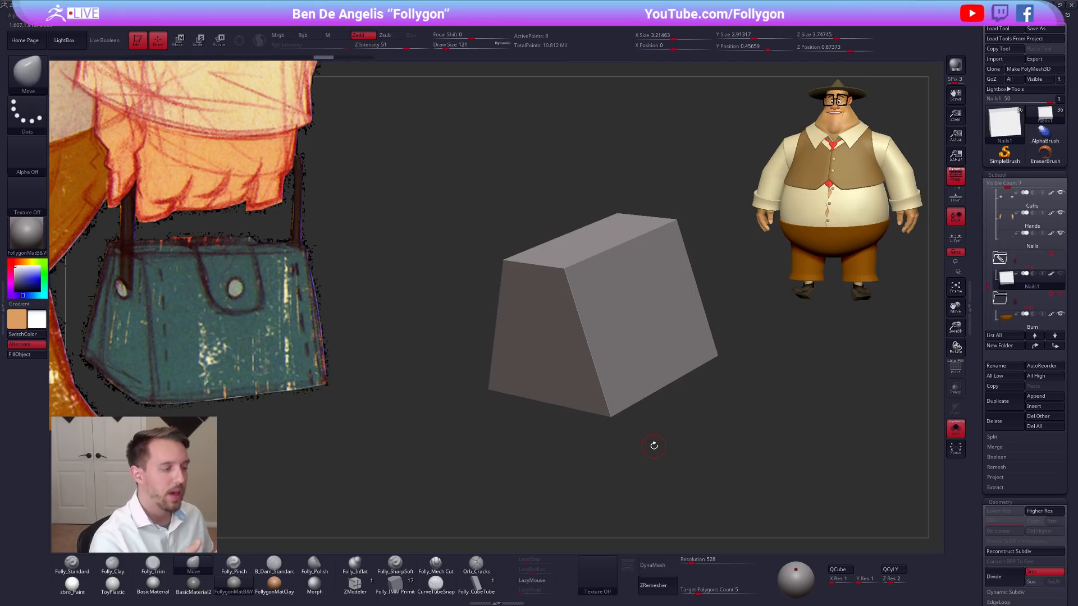
key(ctrl+d)
key(shift+f)
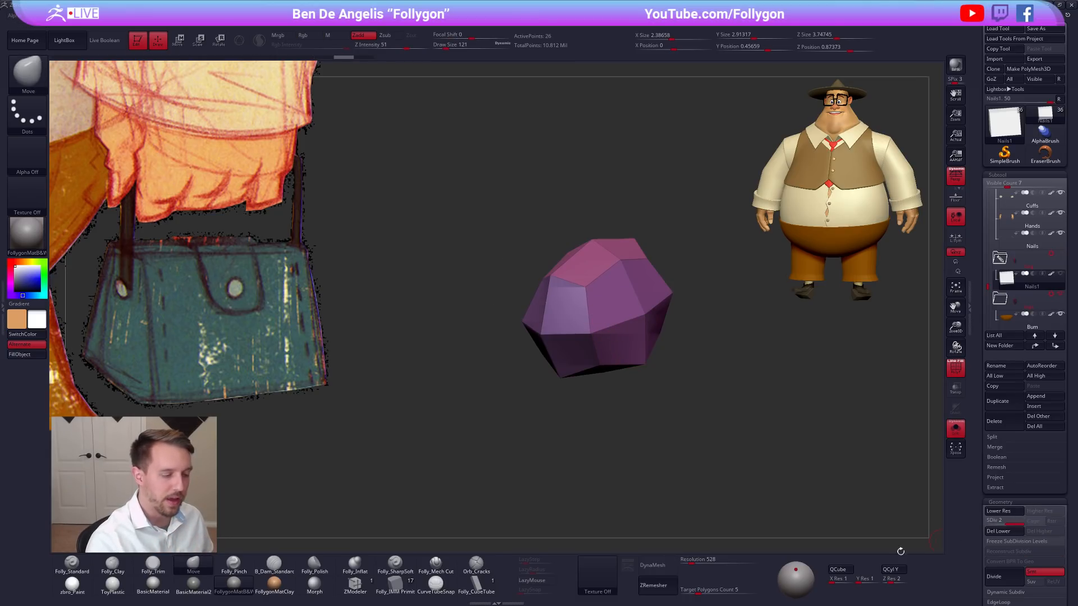
key(shift+d)
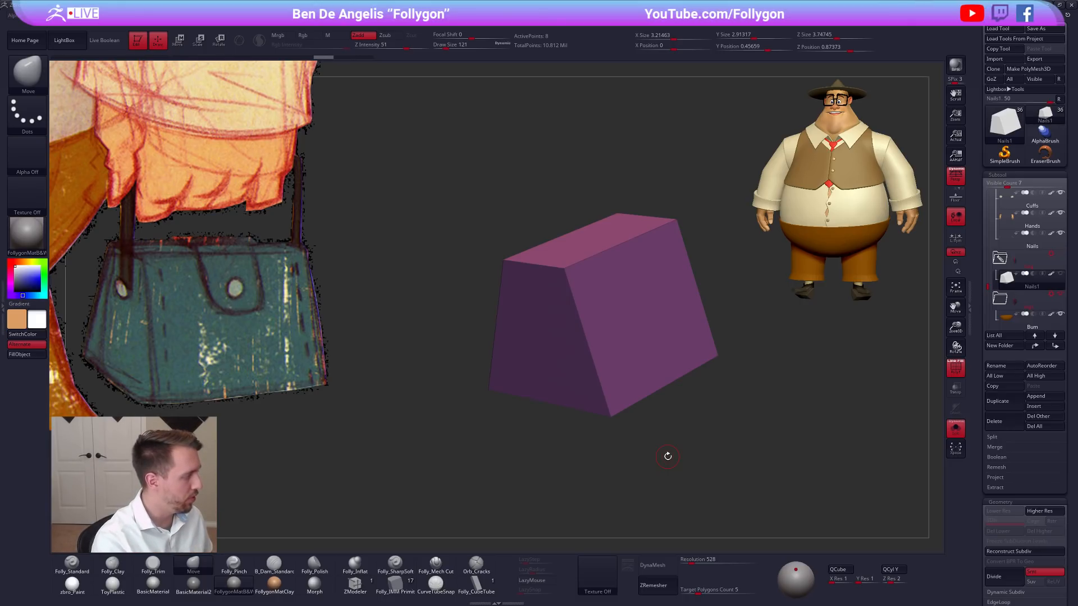
key(d)
key(shift+d)
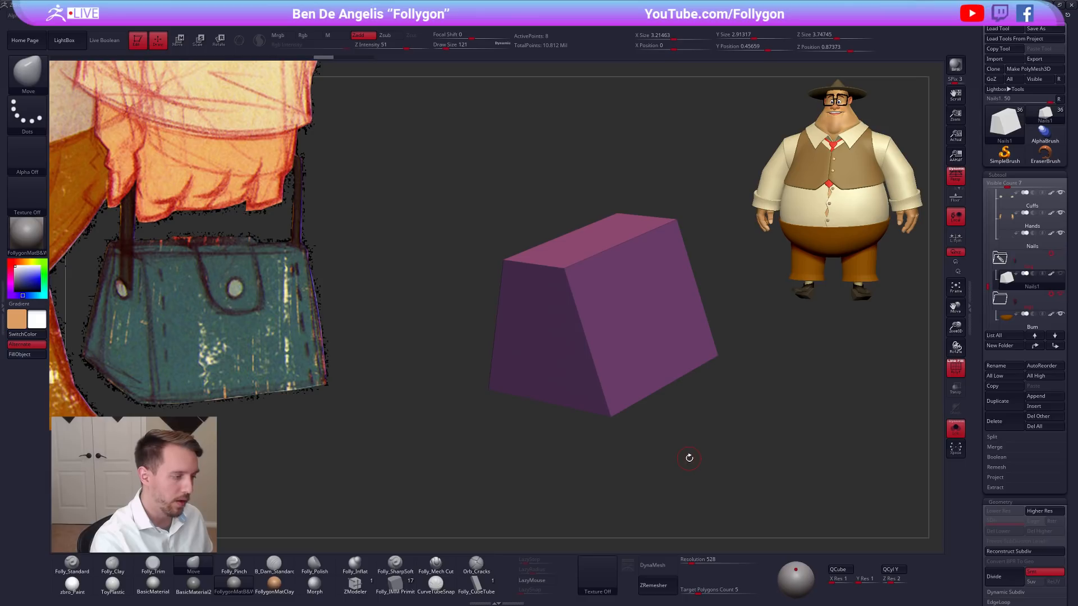
Hide the polyframe and examine the shaded taper of the bag block.
alt+drag(708, 446, 689, 449)
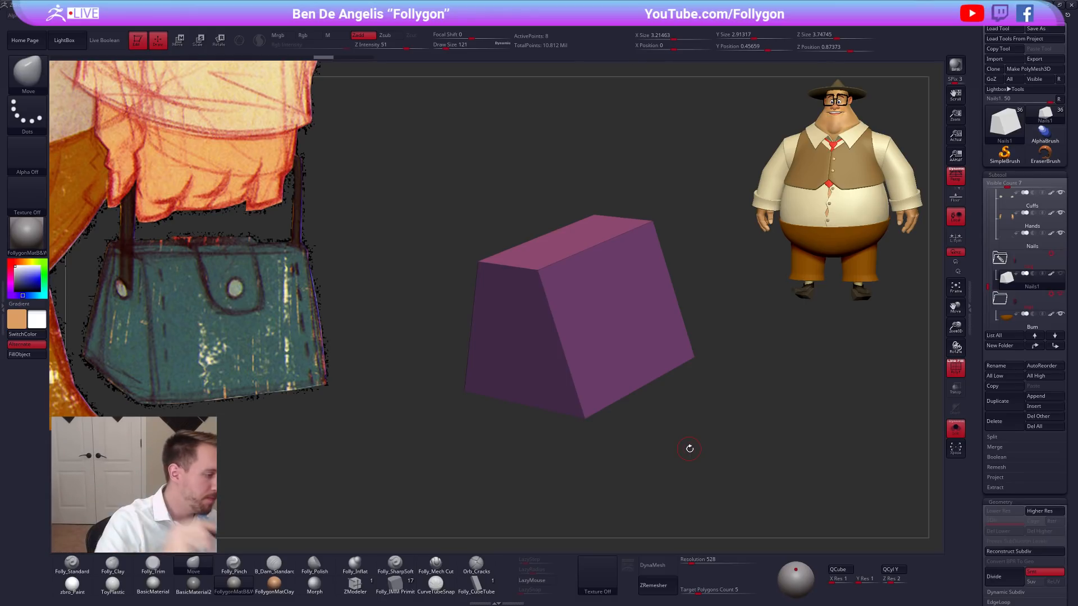
drag(689, 446, 665, 406)
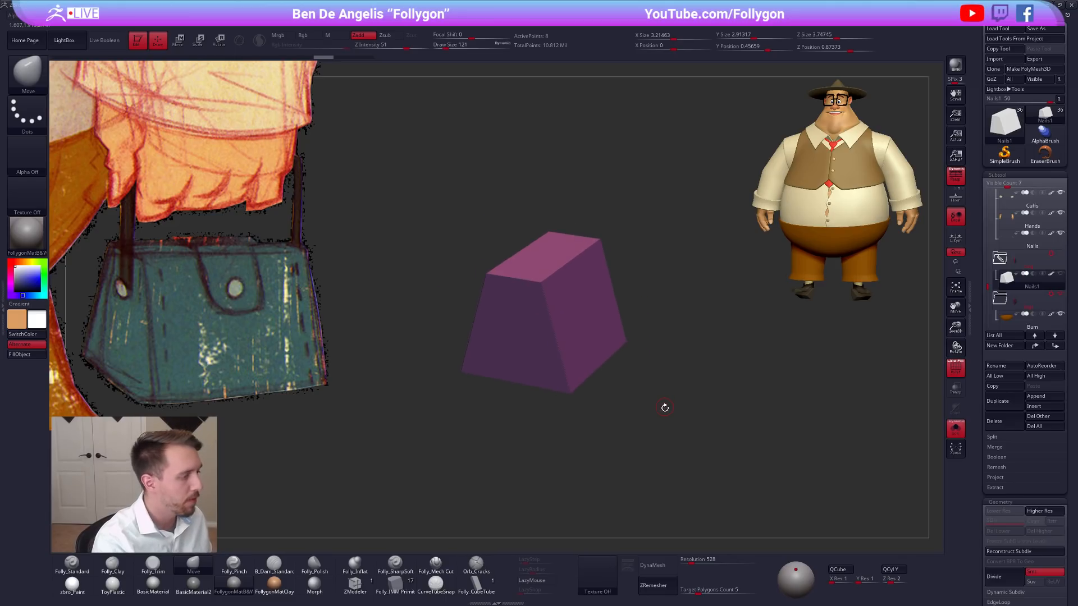
key(shift+f)
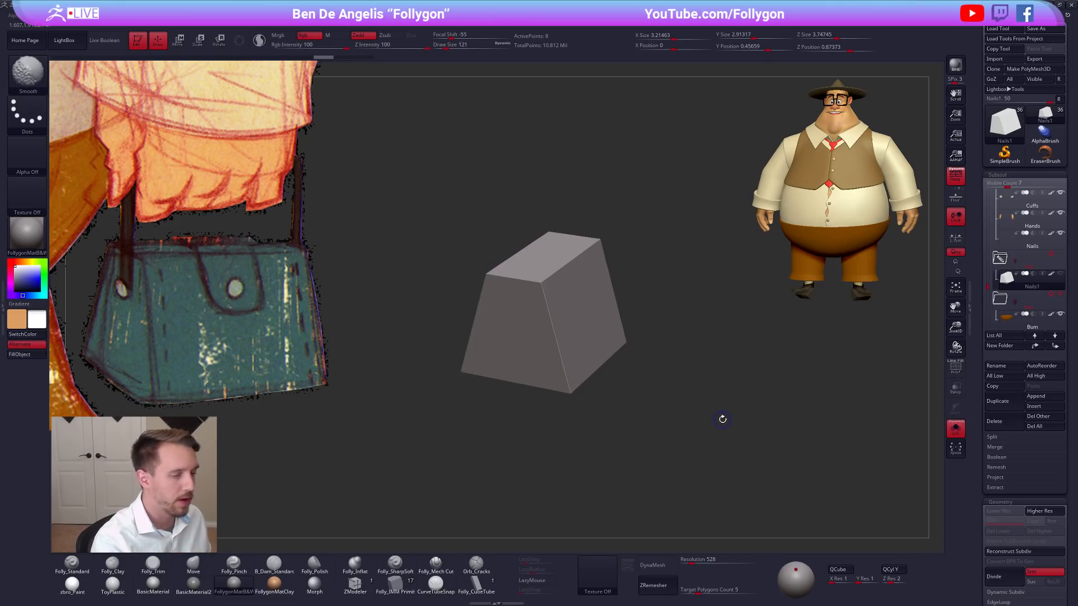
drag(782, 417, 800, 424)
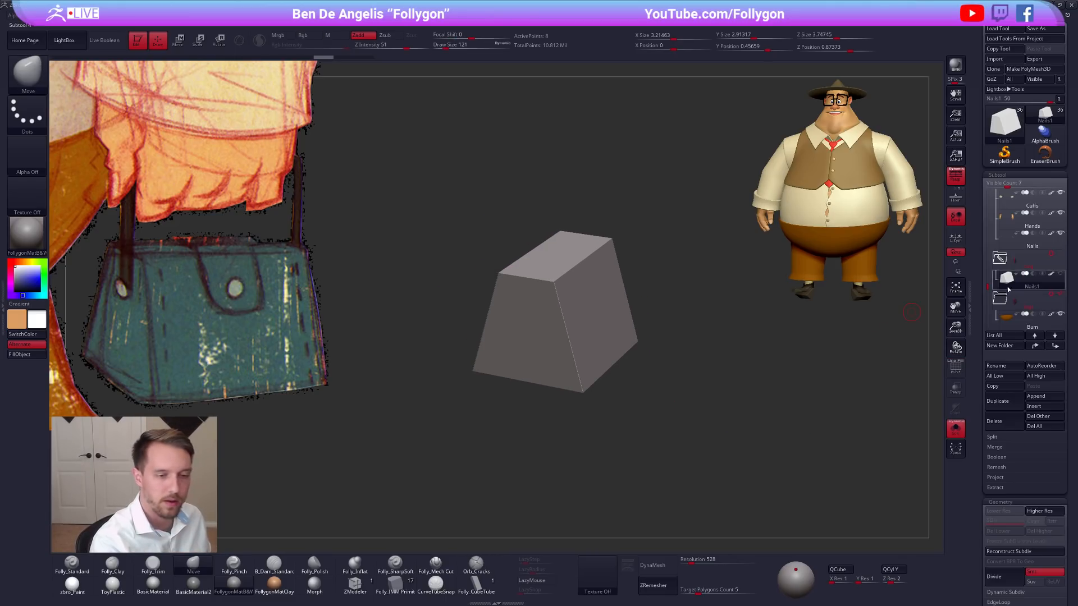
key(shift)
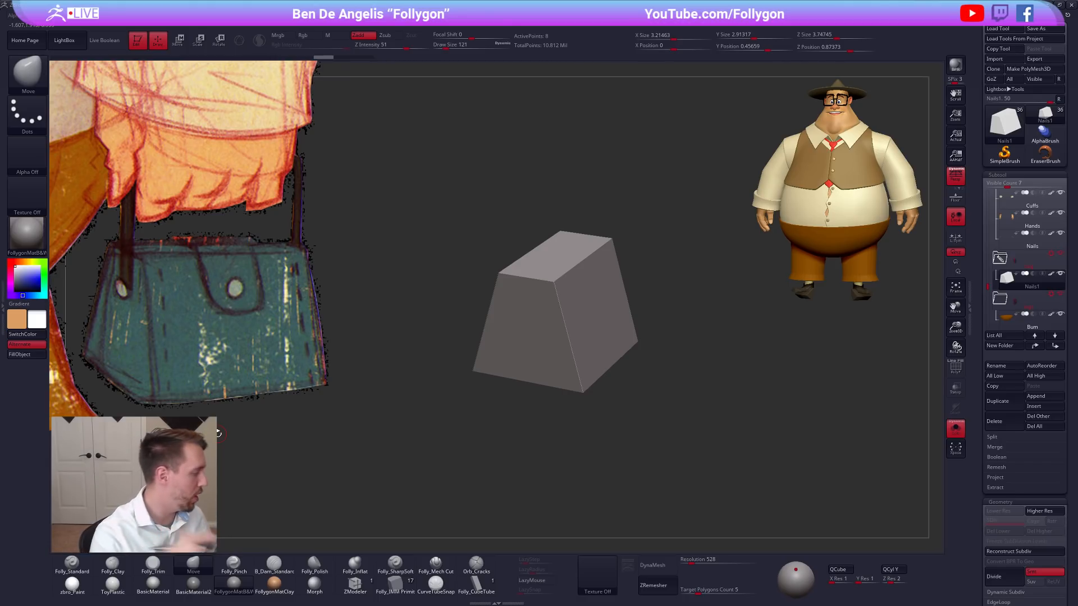
Narrow the top of the bag block further with Transpose for a steeper trapezoidal end profile.
mouse_move(607, 345)
right_down()
mouse_move(645, 365)
mouse_move(626, 335)
mouse_move(635, 323)
right_up()
mouse_move(535, 267)
ctrl+mouse_down()
mouse_move(560, 299)
mouse_move(548, 416)
ctrl+mouse_up()
ctrl+right_drag(606, 359, 613, 396)
key(w)
mouse_move(540, 251)
shift+mouse_down()
mouse_move(617, 251)
mouse_move(569, 254)
mouse_move(633, 288)
shift+mouse_up()
key(q)
alt+right_drag(609, 345, 660, 346)
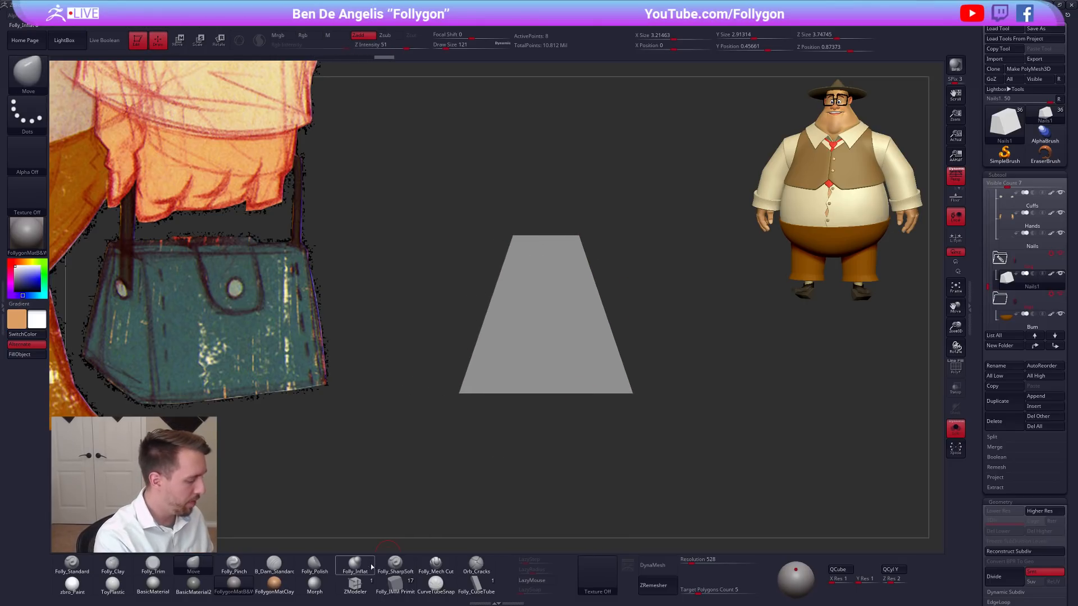
Select the ZModeler brush and show the polyframe on the bag block again.
click(357, 585)
right_drag(607, 372, 595, 383)
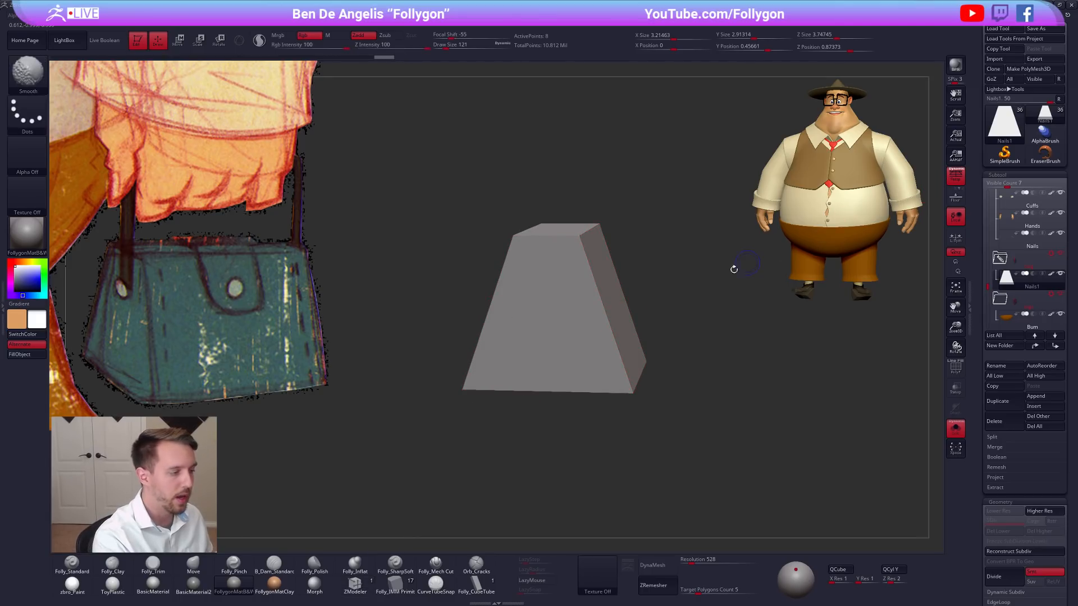
key(shift+f)
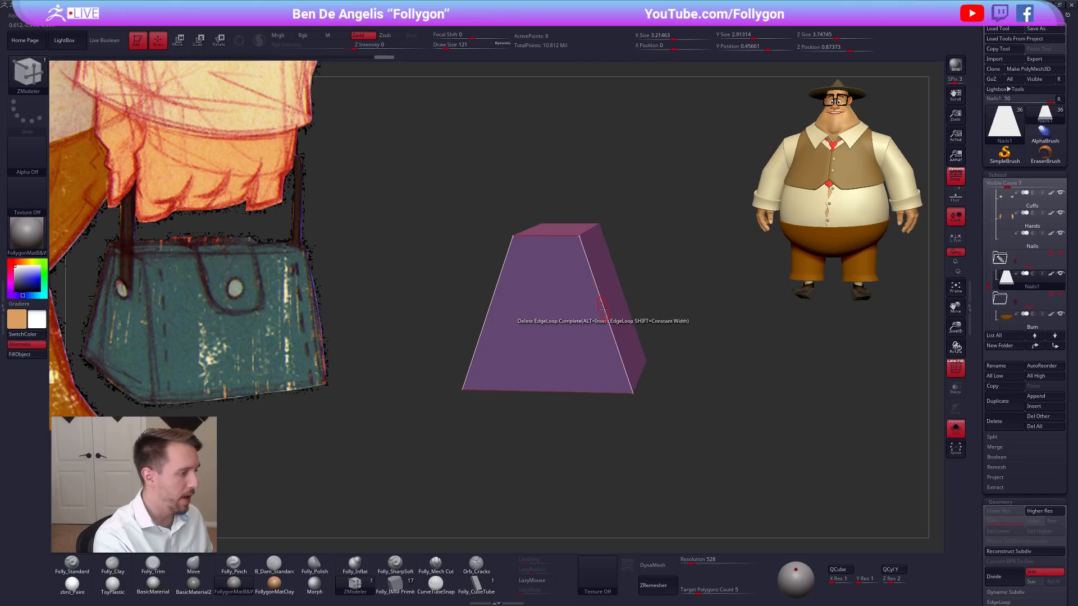
shift+drag(629, 286, 634, 333)
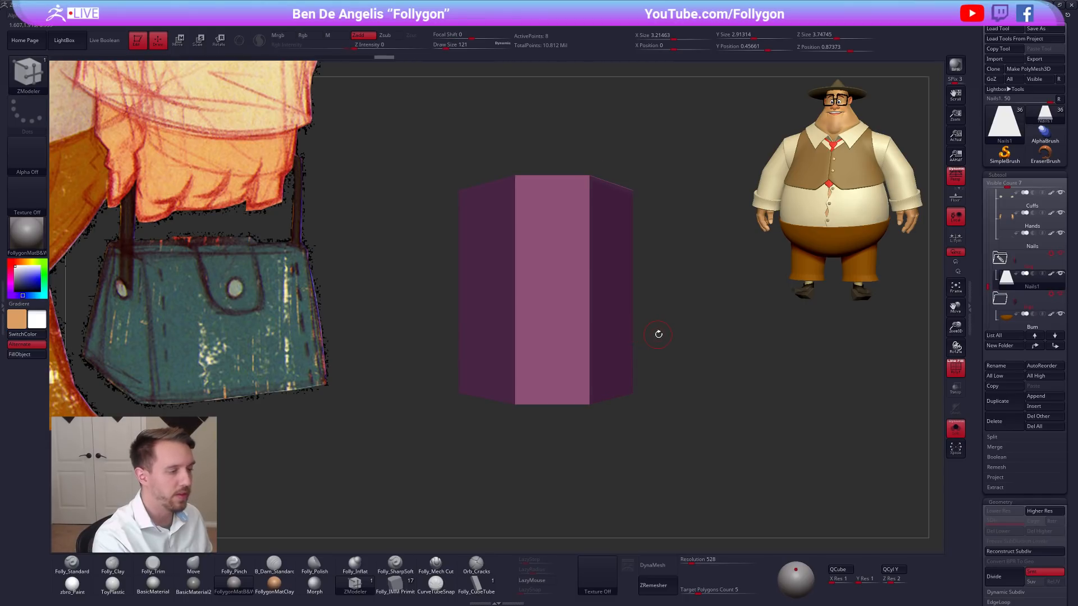
Rotate the bag block 90 degrees about its vertical axis with Transpose and return to Draw mode.
key(r)
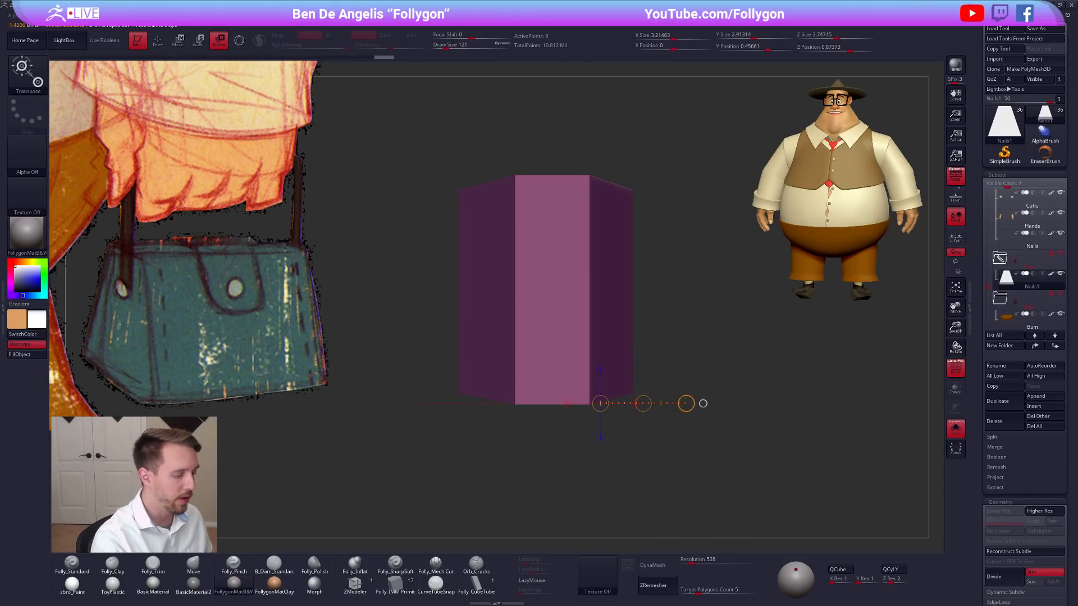
drag(611, 379, 648, 466)
click(651, 479)
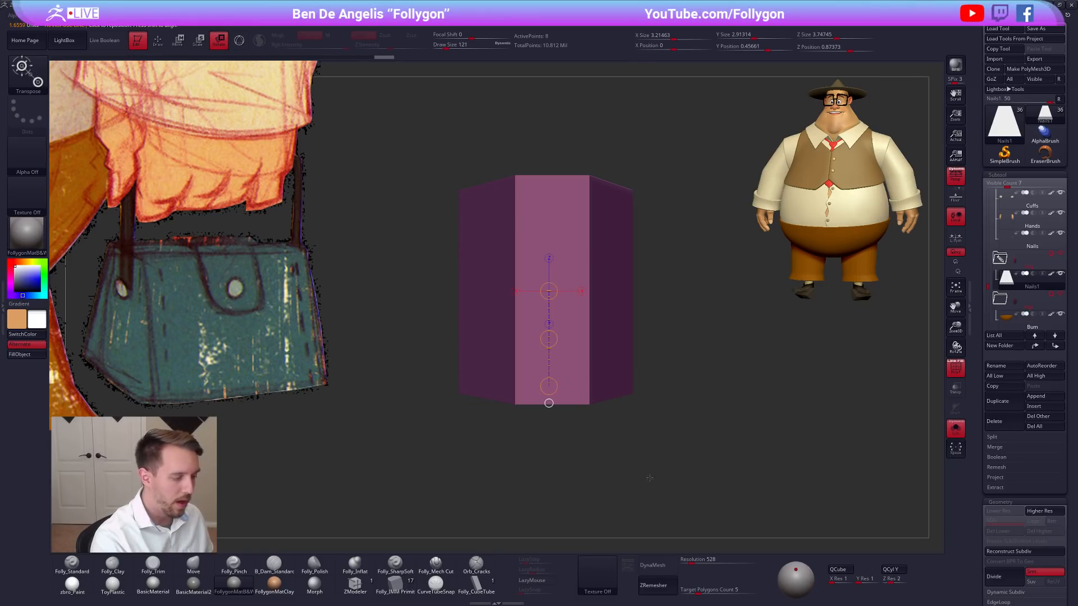
click(581, 292)
alt+drag(664, 344, 569, 415)
drag(663, 325, 663, 270)
key(q)
mouse_move(634, 226)
mouse_down()
mouse_move(689, 213)
mouse_move(651, 212)
mouse_up()
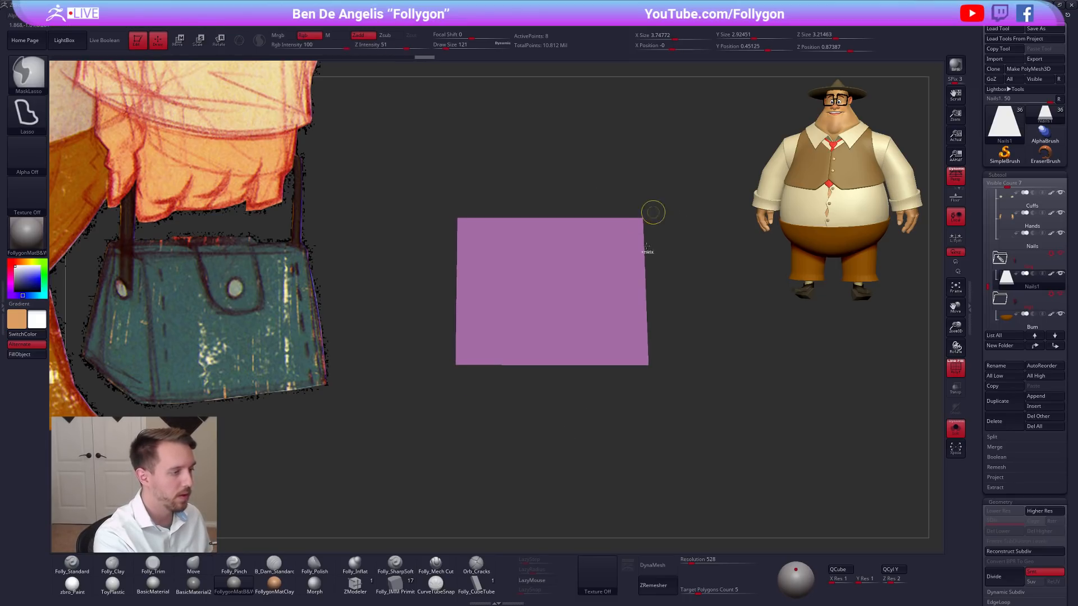
key(ctrl+z)
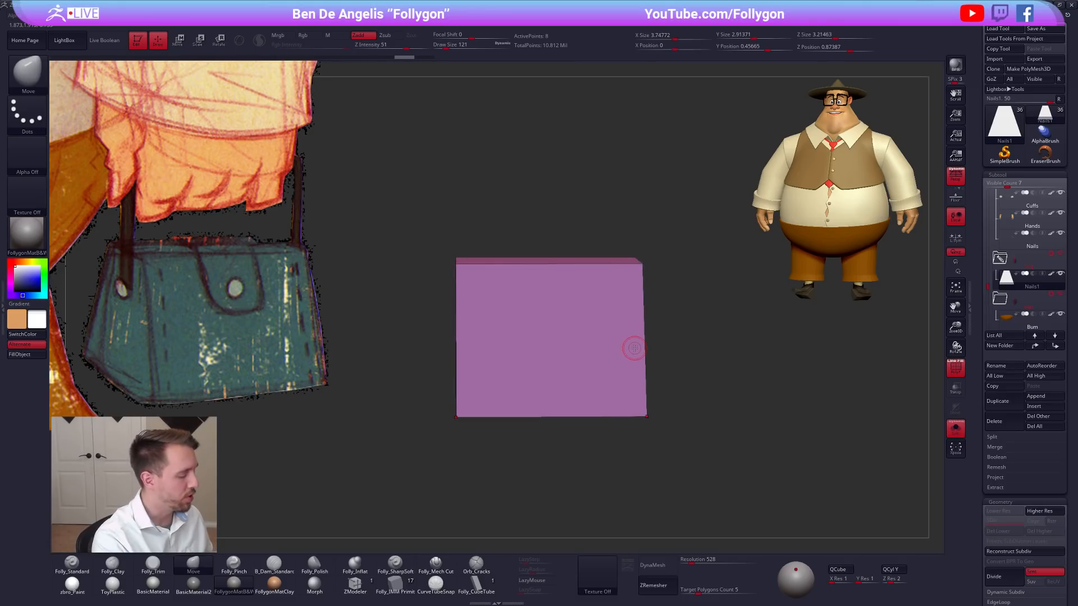
Set the ZModeler edge action to Bevel with EdgeLoop Complete as the target.
click(354, 585)
drag(713, 382, 674, 384)
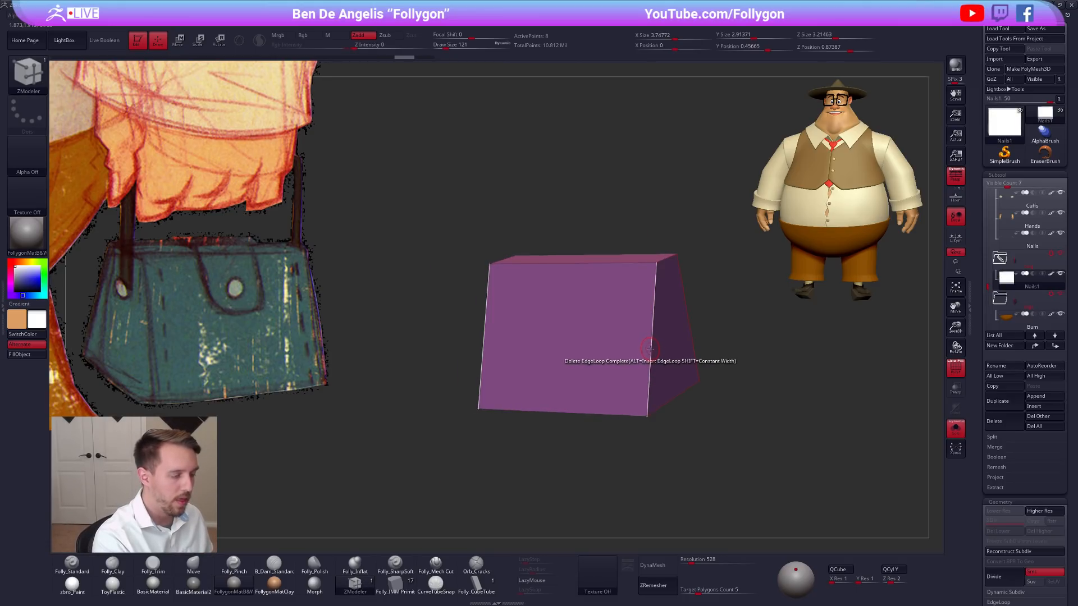
key(space)
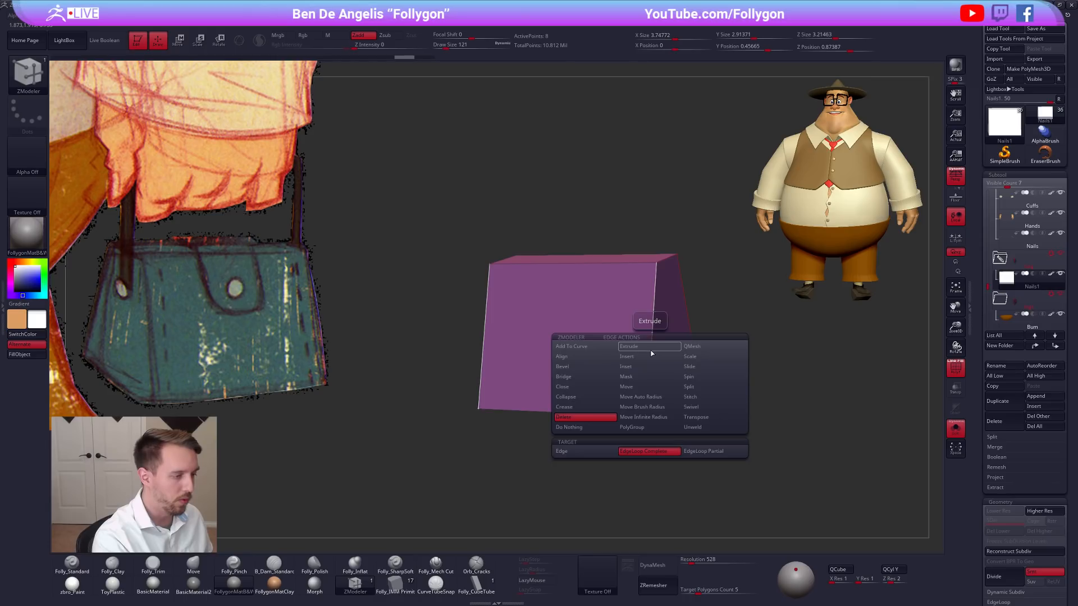
click(586, 367)
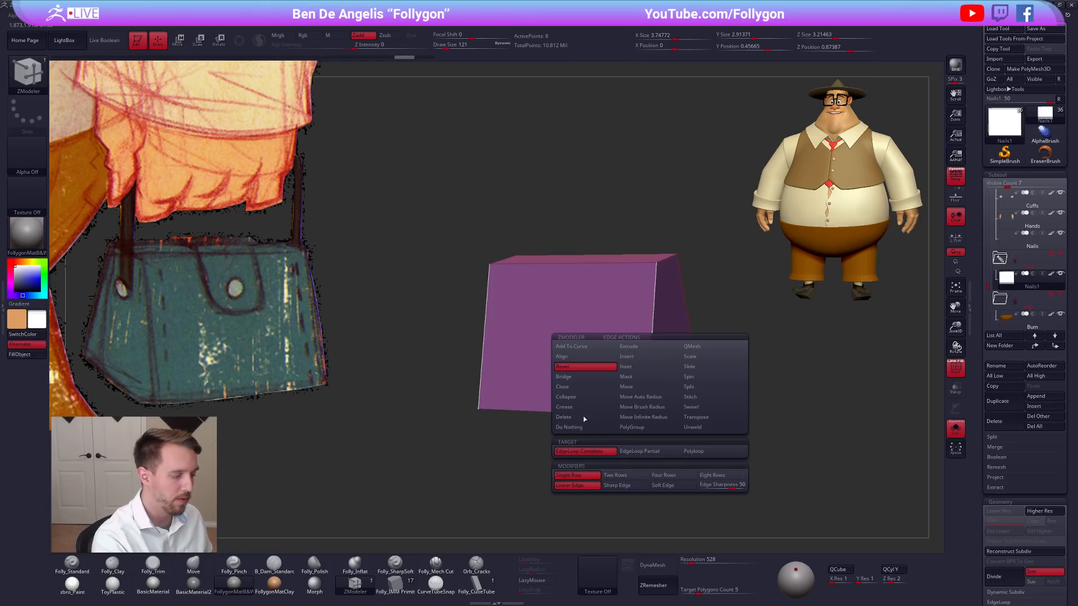
Try beveling the edge loop around the bag block's long front face.
drag(651, 335, 642, 349)
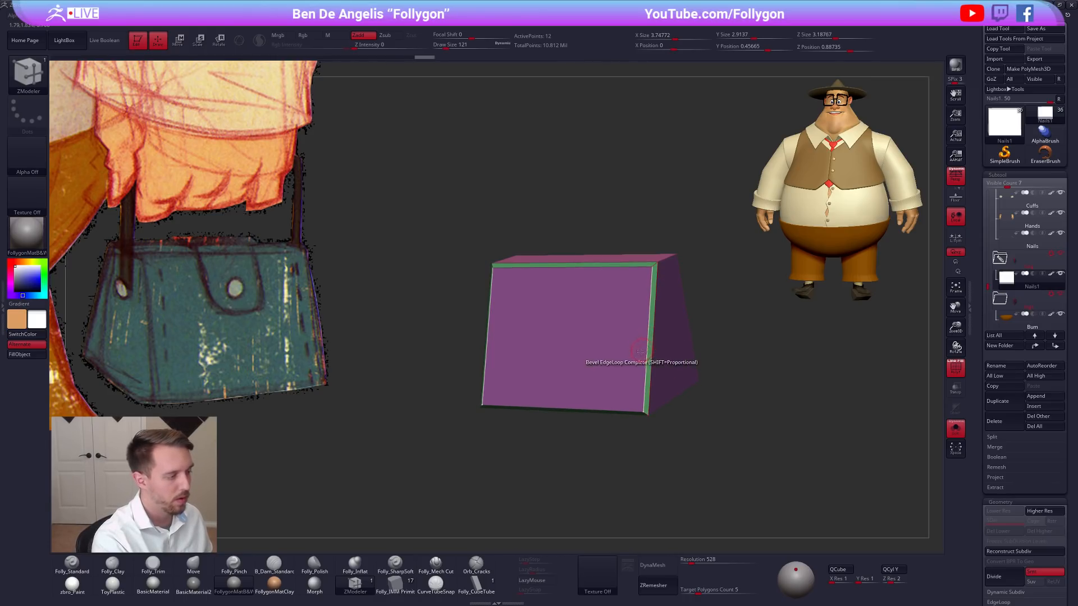
key(d)
drag(676, 425, 586, 419)
key(ctrl+z)
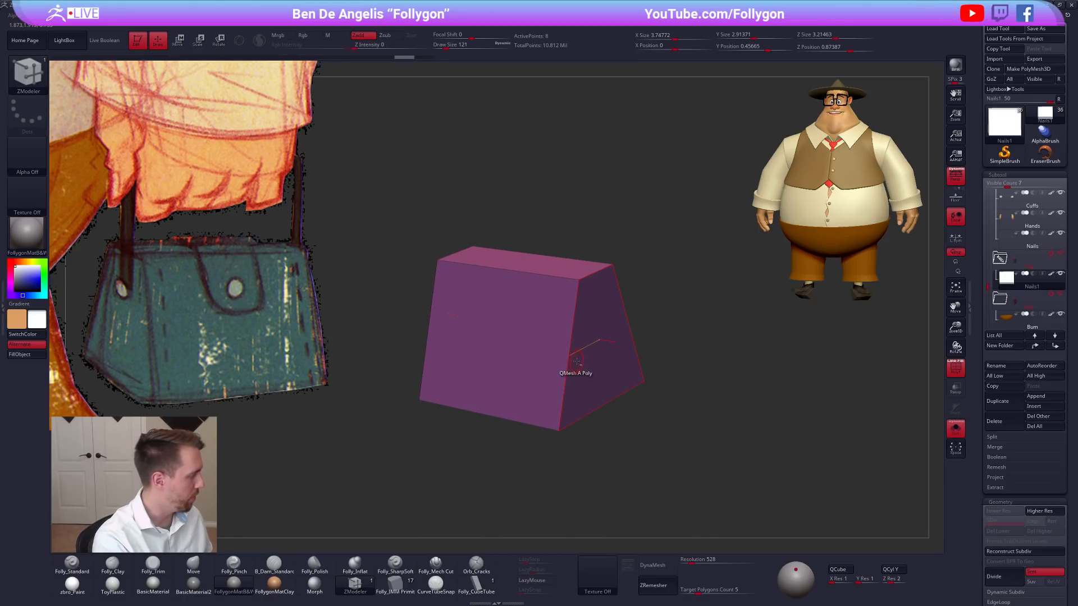
Try beveling the edge loop around the bag block's top face, and undo the bevel attempts.
alt+right_drag(577, 363, 603, 365)
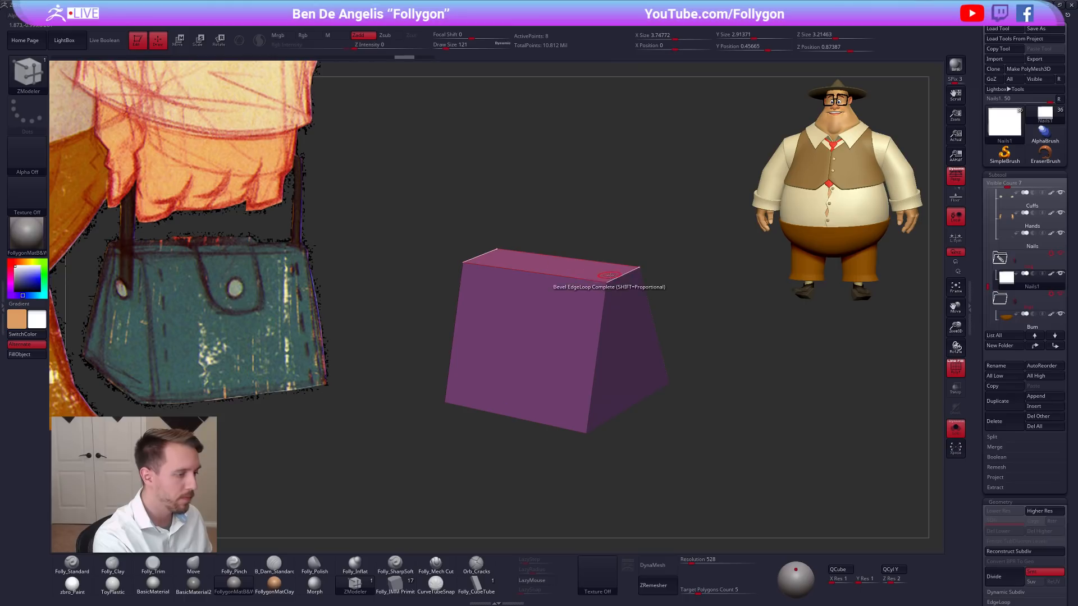
drag(610, 274, 615, 282)
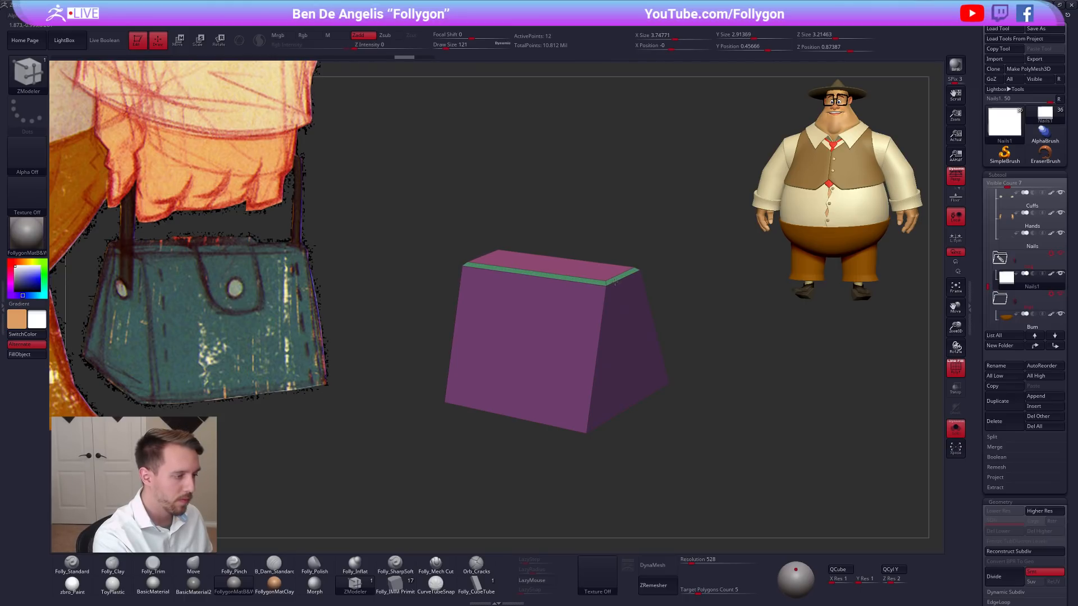
right_drag(618, 394, 626, 366)
drag(626, 370, 625, 374)
right_drag(625, 375, 624, 345)
key(ctrl+z)
drag(626, 343, 627, 343)
key(ctrl+z)
key(ctrl+z)
mouse_move(612, 319)
right_down()
mouse_move(608, 378)
mouse_move(620, 304)
mouse_move(633, 410)
mouse_move(645, 339)
mouse_move(708, 400)
right_up()
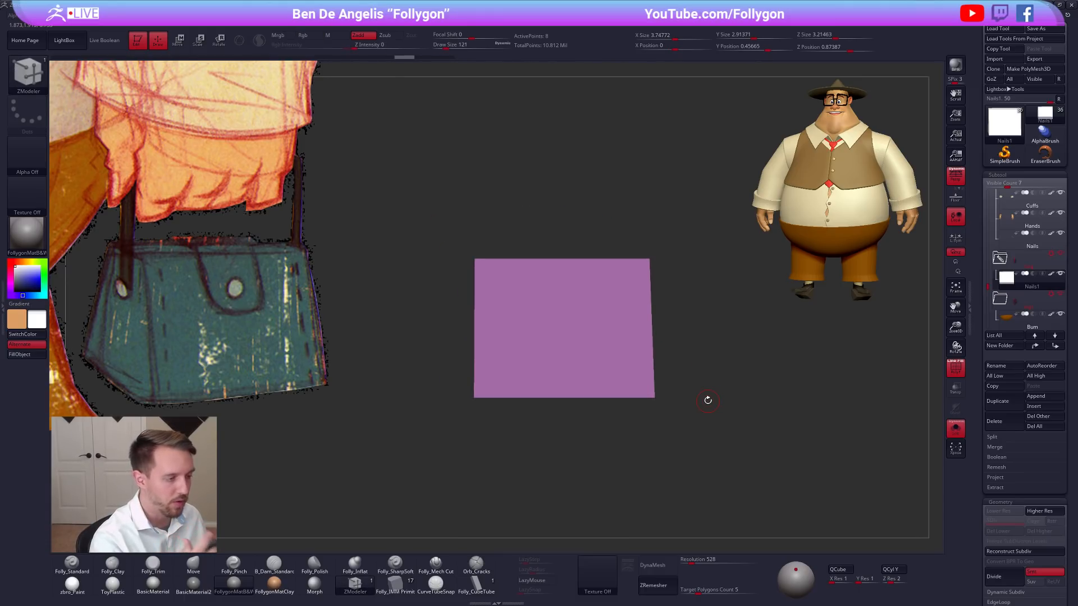
Choose SliceCurve as the slicing brush for the bag block.
right_drag(623, 421, 673, 427)
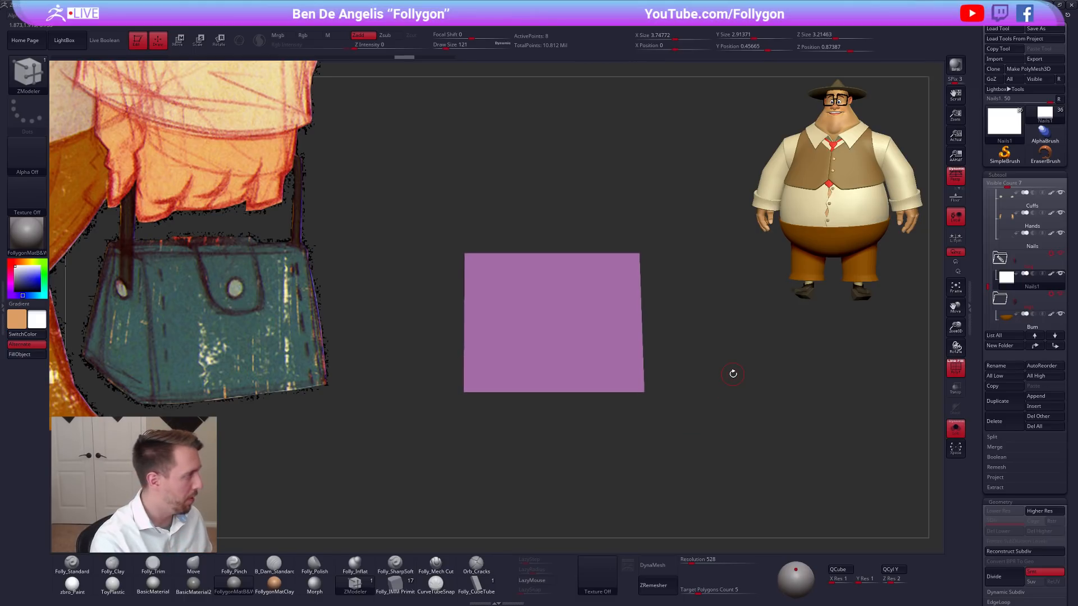
key(ctrl+shift)
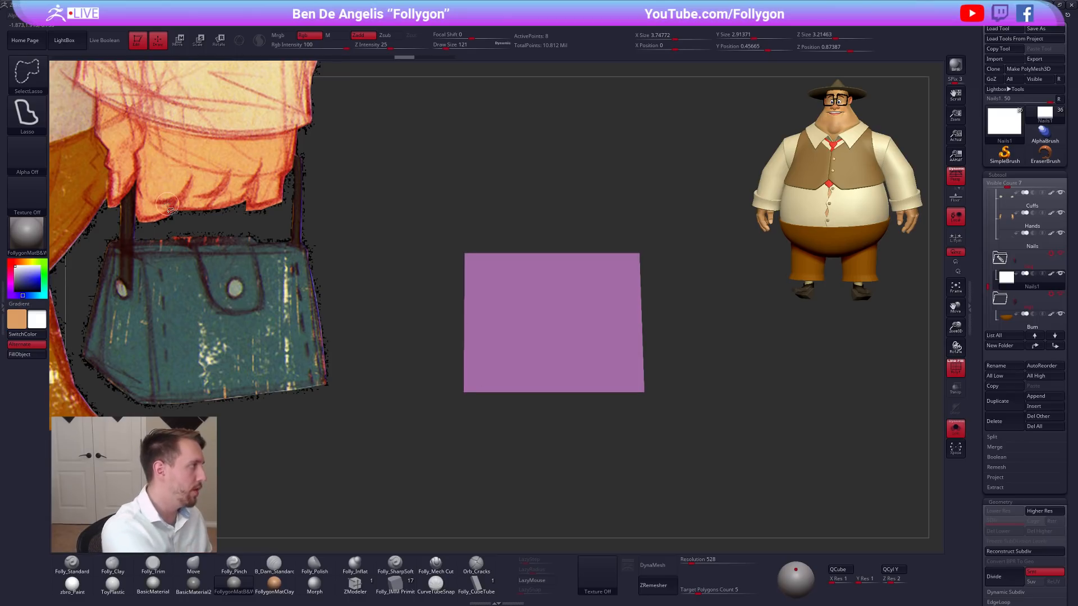
click(27, 73)
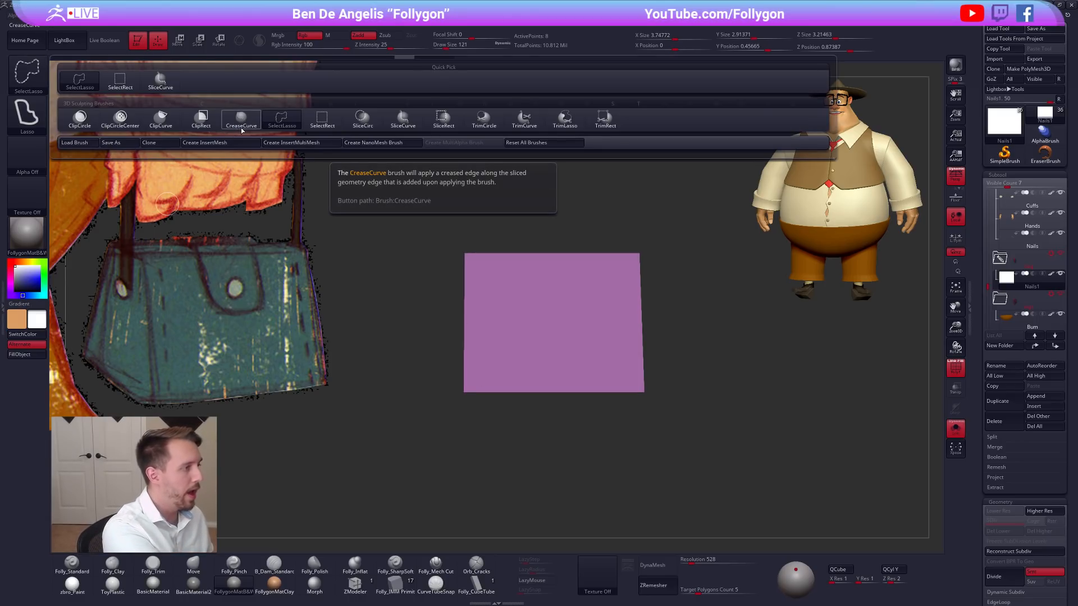
click(403, 119)
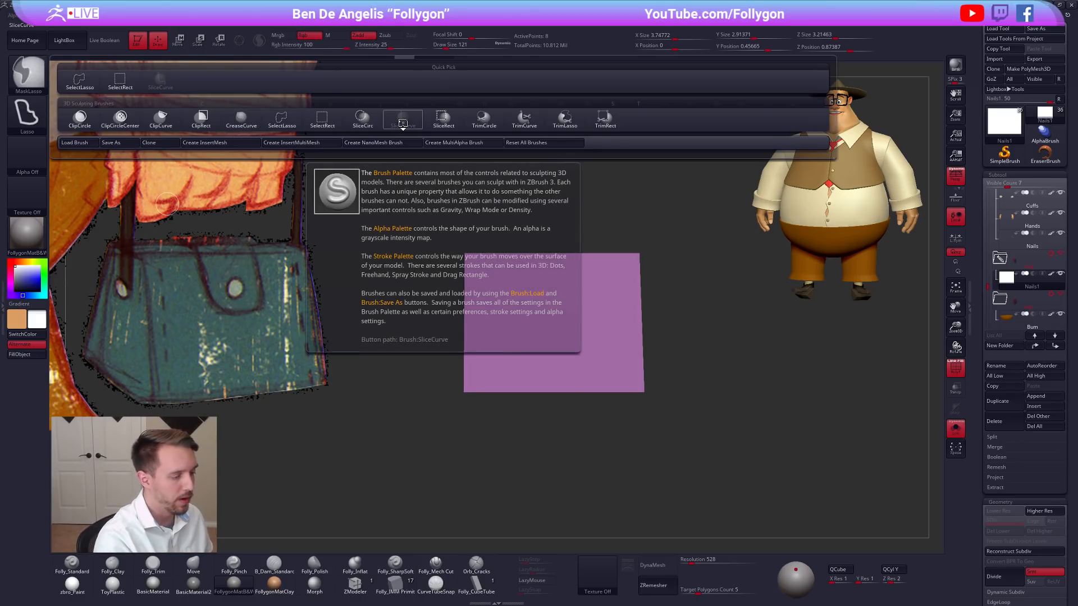
Try slicing the bag block diagonally and across its front face close to the bottom edge.
mouse_move(433, 378)
ctrl+shift+mouse_down()
mouse_move(753, 377)
mouse_move(697, 200)
mouse_move(692, 227)
ctrl+shift+mouse_up()
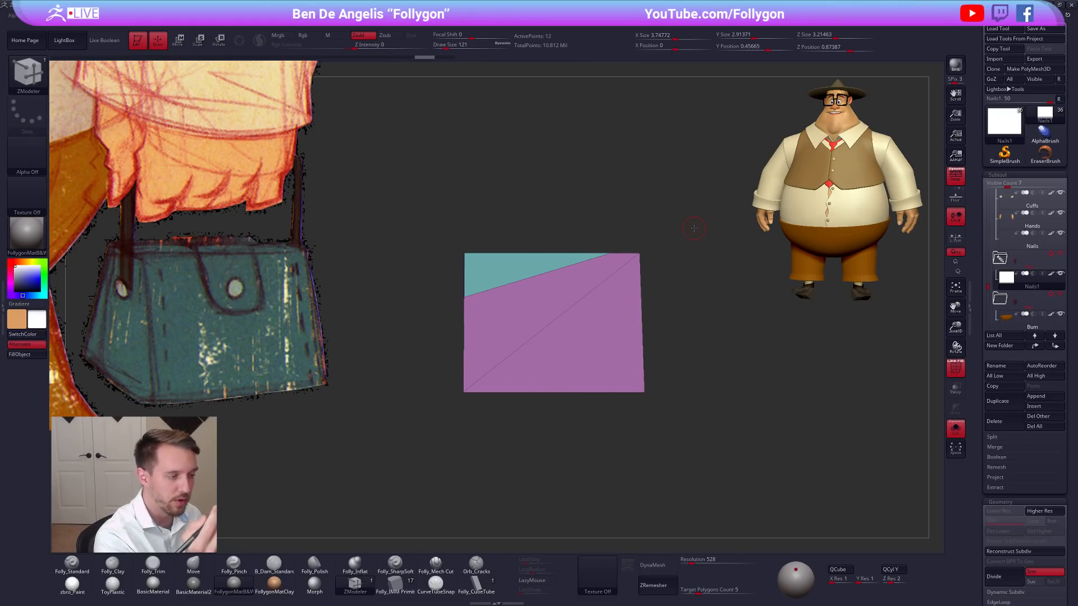
ctrl+shift+drag(439, 388, 741, 391)
mouse_move(647, 415)
mouse_down()
mouse_move(677, 419)
mouse_move(655, 418)
mouse_up()
Turn off perspective and slice the bag block horizontally just above its bottom edge and just below its top edge.
click(955, 177)
key(ctrl+z)
ctrl+shift+drag(435, 391, 690, 386)
mouse_move(658, 430)
mouse_down()
mouse_move(625, 432)
mouse_move(651, 430)
mouse_move(628, 368)
mouse_up()
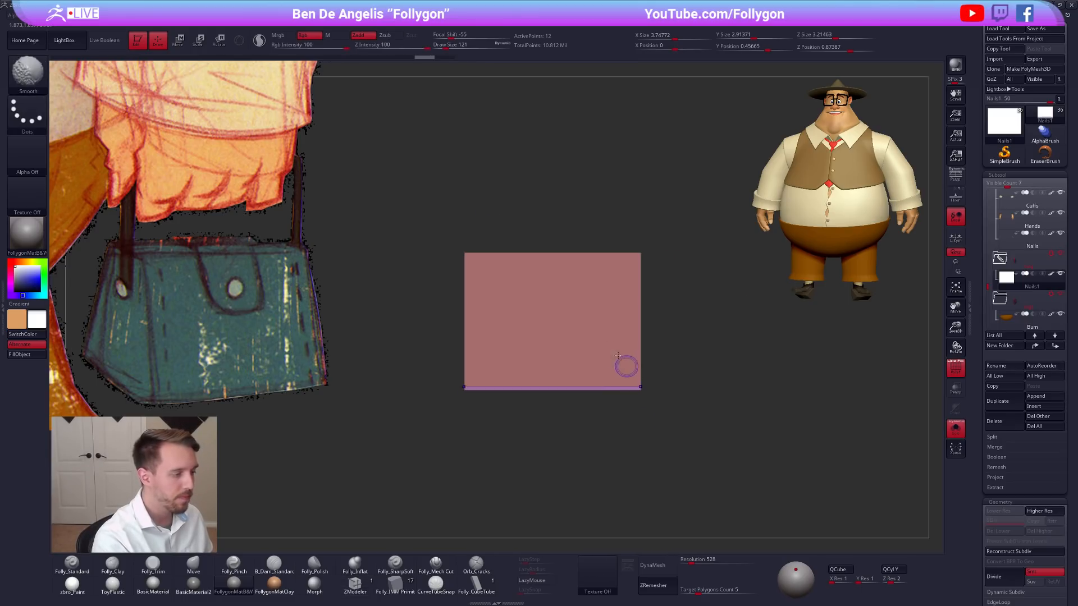
ctrl+shift+drag(454, 257, 702, 257)
Preview the horizontally sliced bag block with Dynamic Subdivision, then return it to the unsmoothed display.
drag(696, 332, 636, 438)
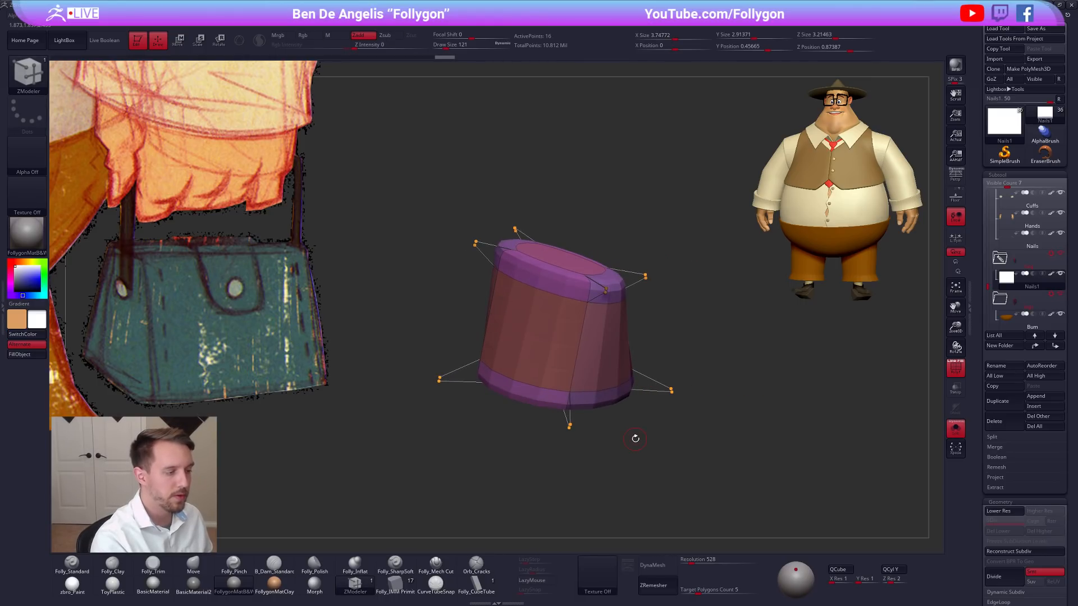
key(shift+d)
key(d)
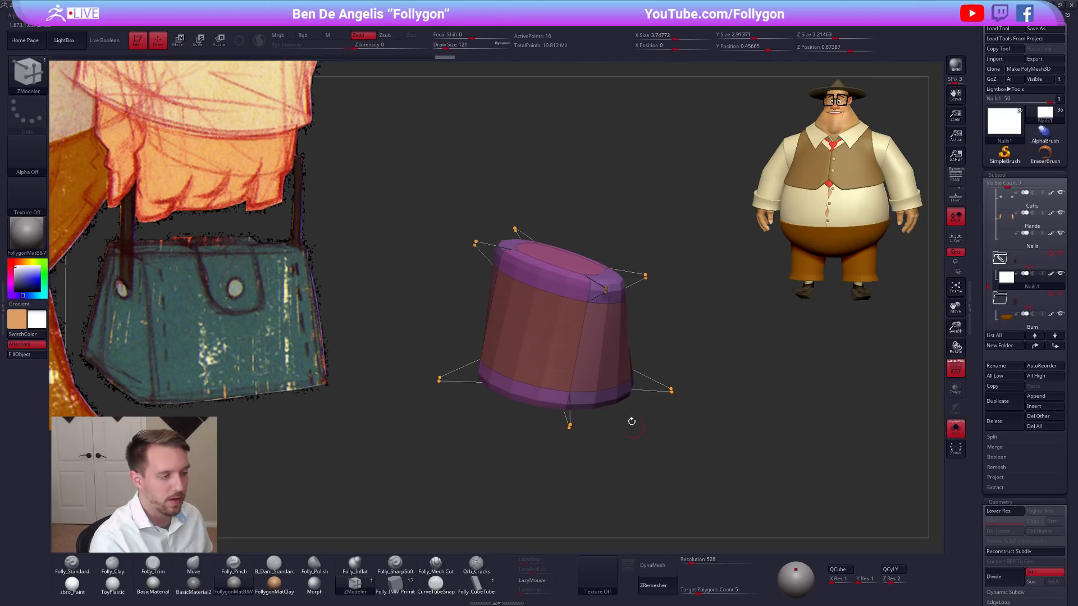
key(shift+d)
Slice the bag block from its end view, close and parallel to both sloping edges.
shift+drag(666, 454, 643, 462)
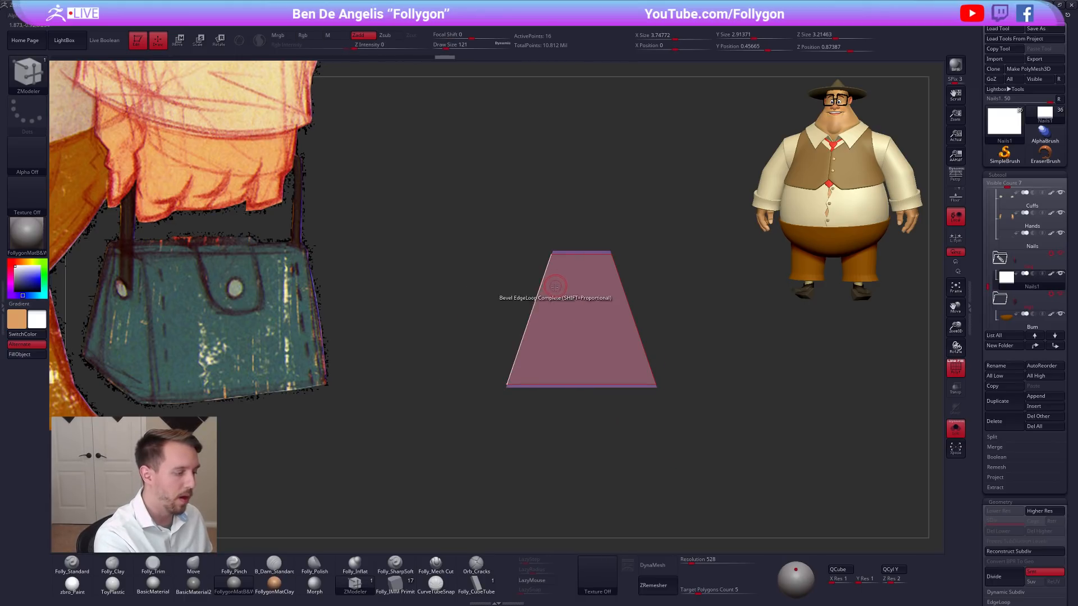
alt+drag(523, 321, 539, 304)
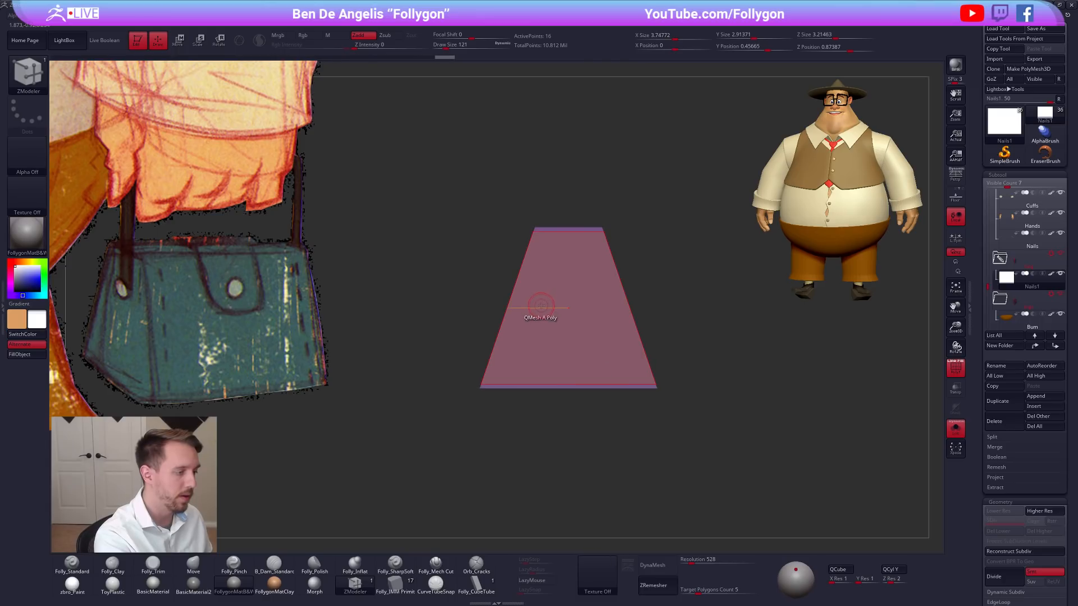
mouse_move(538, 207)
ctrl+shift+mouse_down()
mouse_move(493, 409)
mouse_move(470, 422)
mouse_move(548, 396)
mouse_move(600, 399)
ctrl+shift+mouse_up()
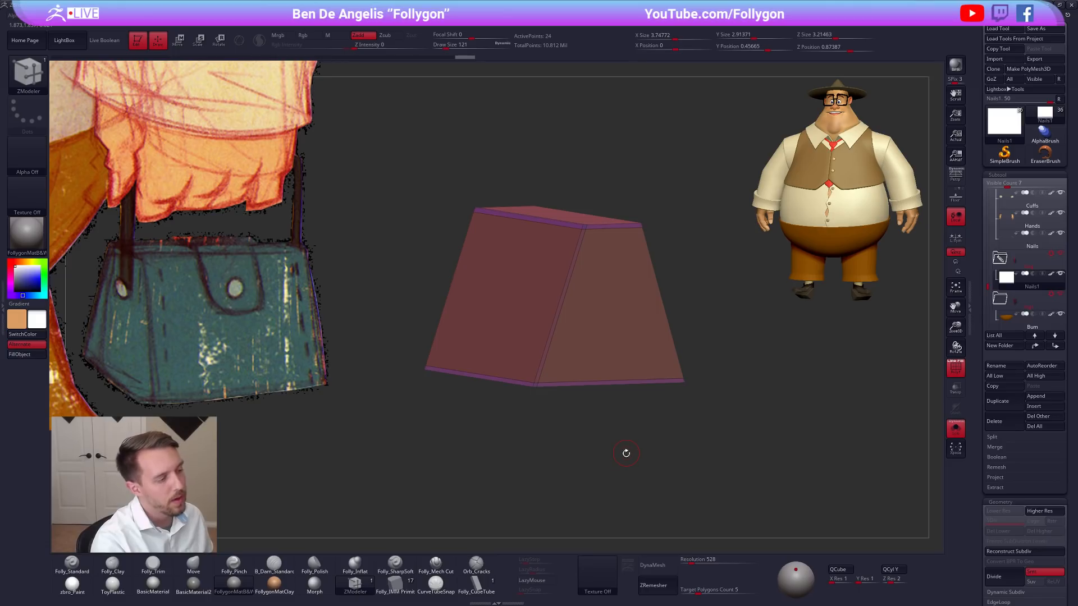
Preview the smoothing around the new sloping slices and check the bag block with and without its polyframe.
key(d)
drag(625, 461, 625, 480)
key(shift+d)
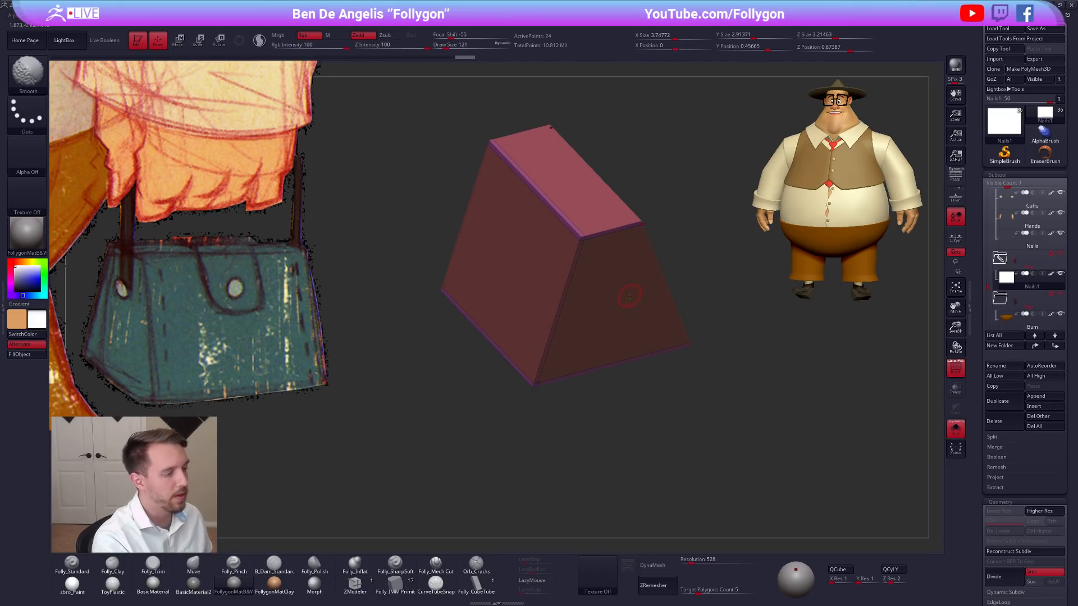
alt+drag(621, 382, 615, 424)
key(shift+f)
key(shift+f)
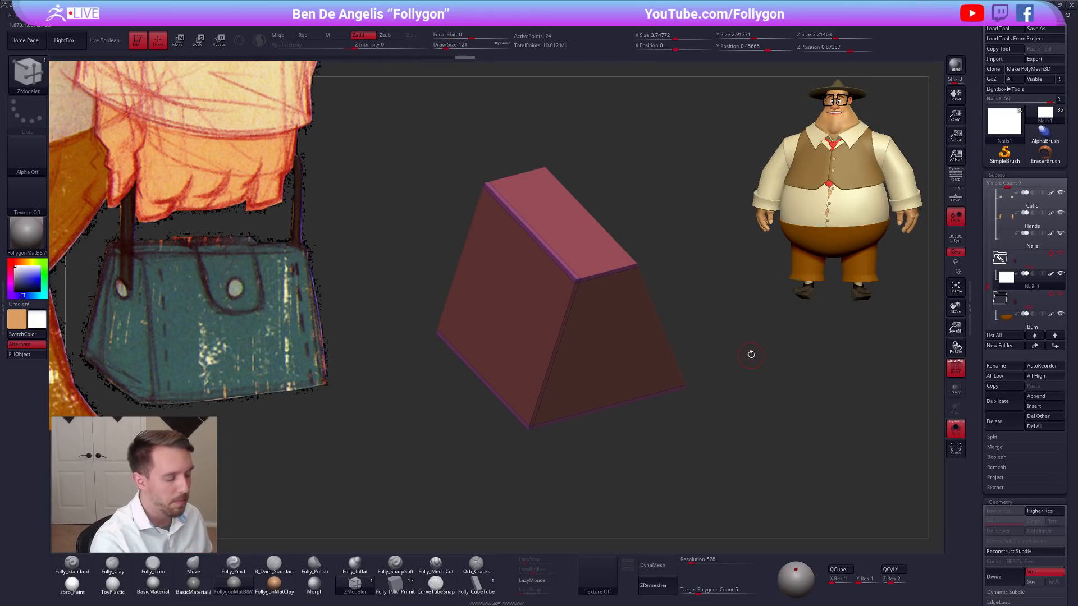
Try Mirror And Weld on the off-centre bag block and undo it.
key(ctrl+shift+f)
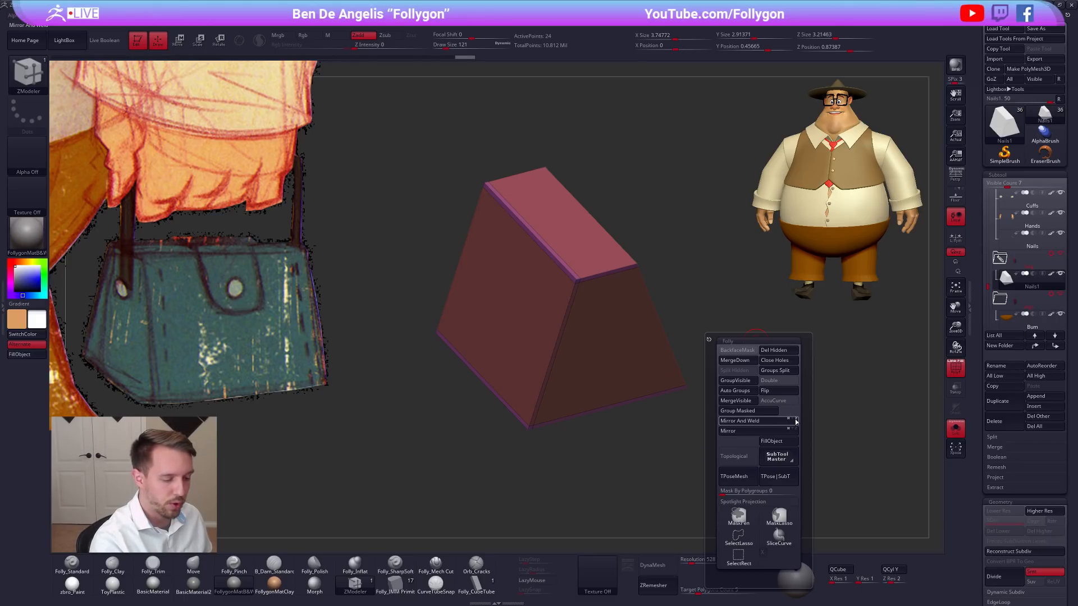
click(777, 427)
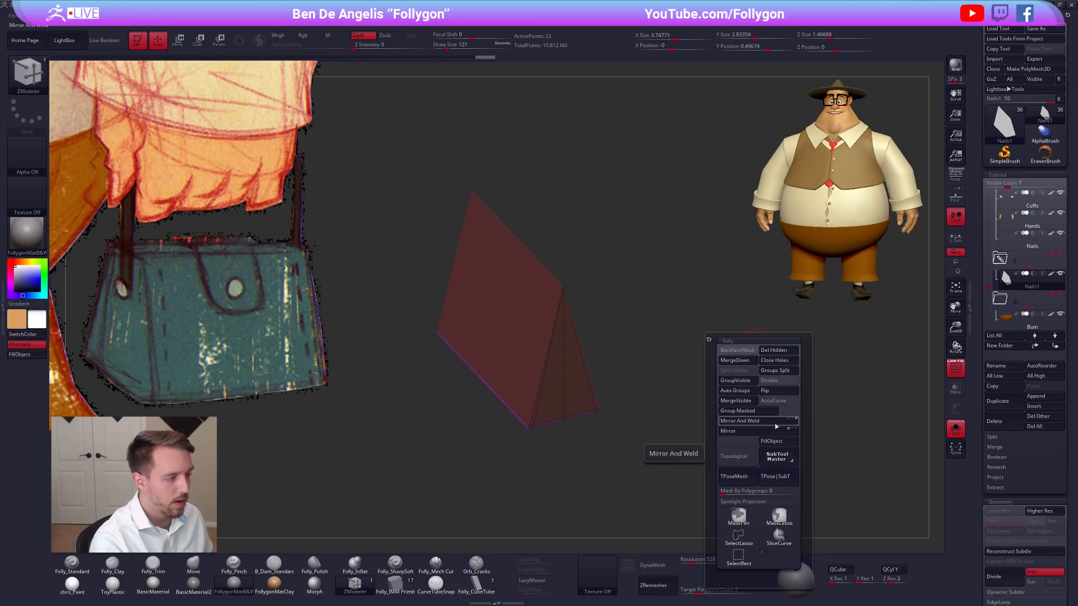
drag(636, 466, 609, 398)
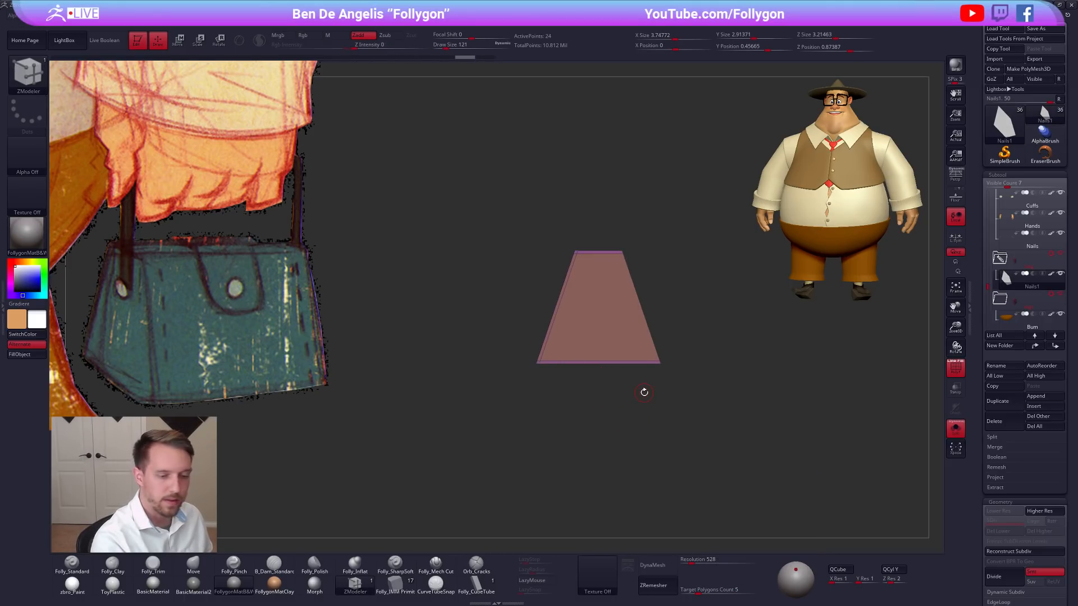
Apply the Unify deformation to center the bag block at the origin.
scroll(1005, 314, down, 10)
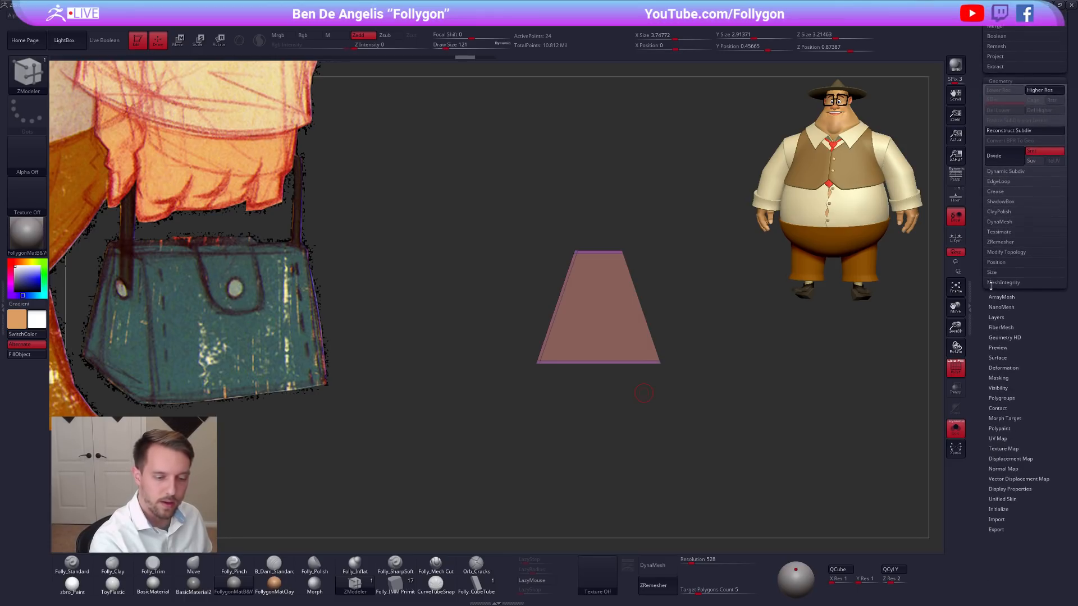
click(1003, 320)
click(1002, 329)
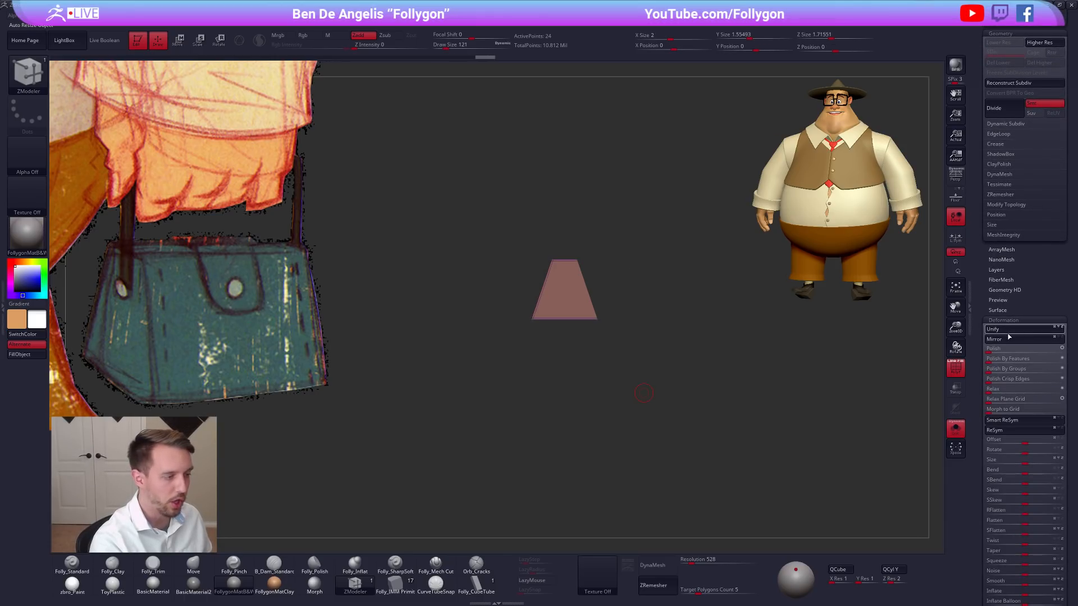
scroll(1008, 365, up, 10)
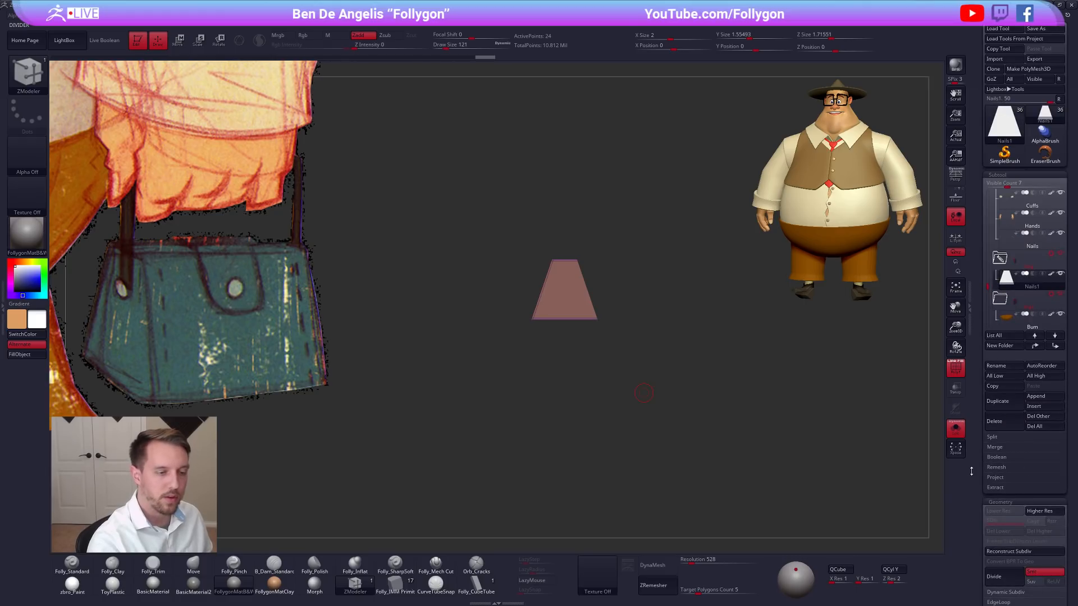
Check the unified bag block's position, then apply Mirror And Weld across its depth.
mouse_move(573, 318)
right_down()
mouse_move(593, 324)
mouse_move(583, 321)
right_up()
ctrl+right_drag(584, 321, 643, 362)
ctrl+right_drag(637, 310, 666, 349)
scroll(1010, 298, down, 7)
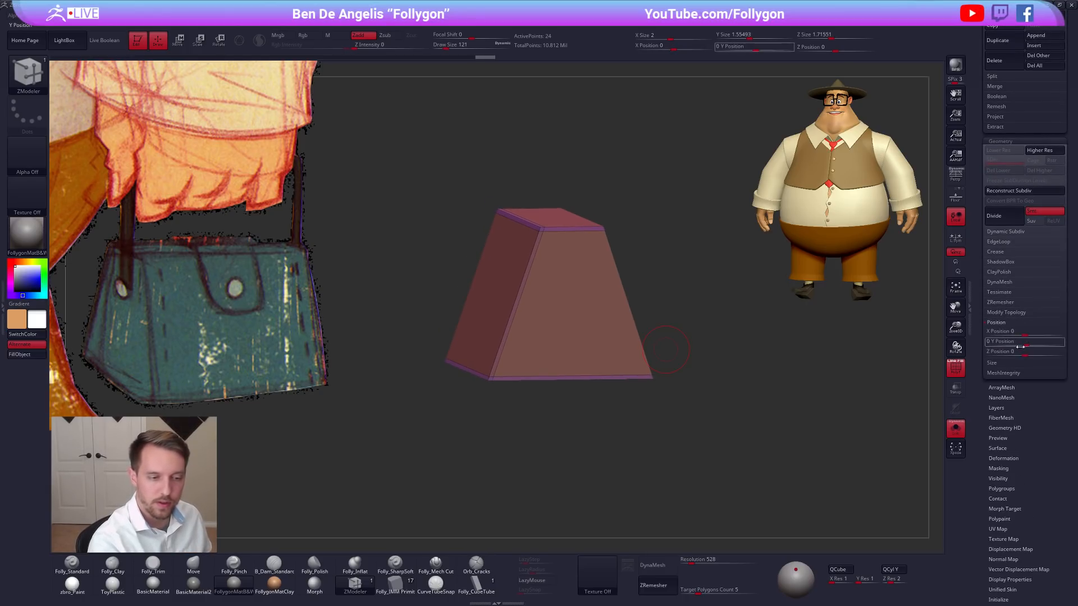
scroll(989, 328, up, 7)
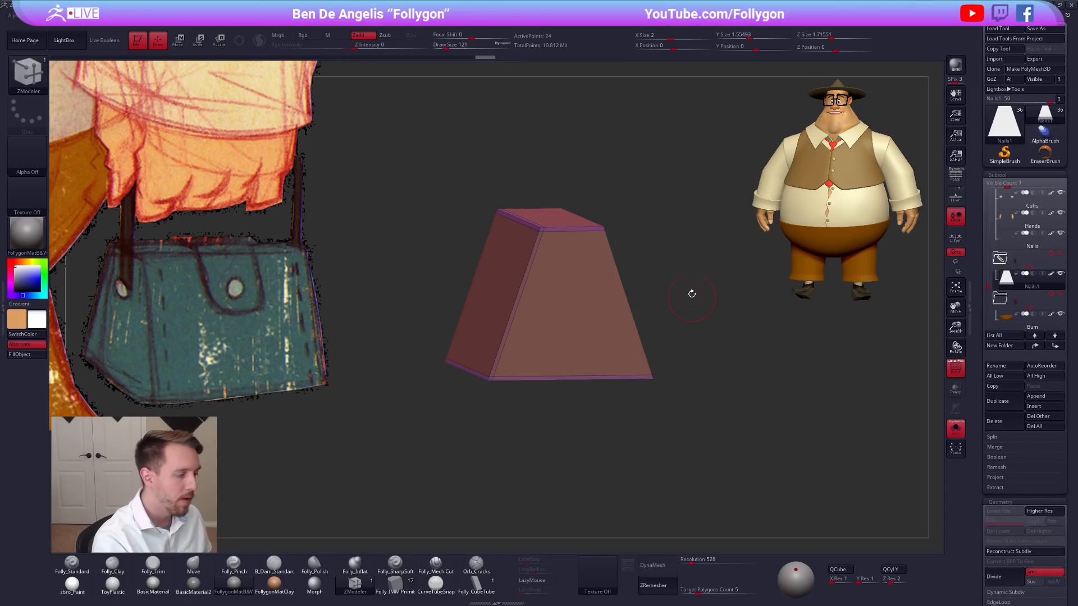
key(space)
click(715, 374)
right_drag(609, 337, 608, 357)
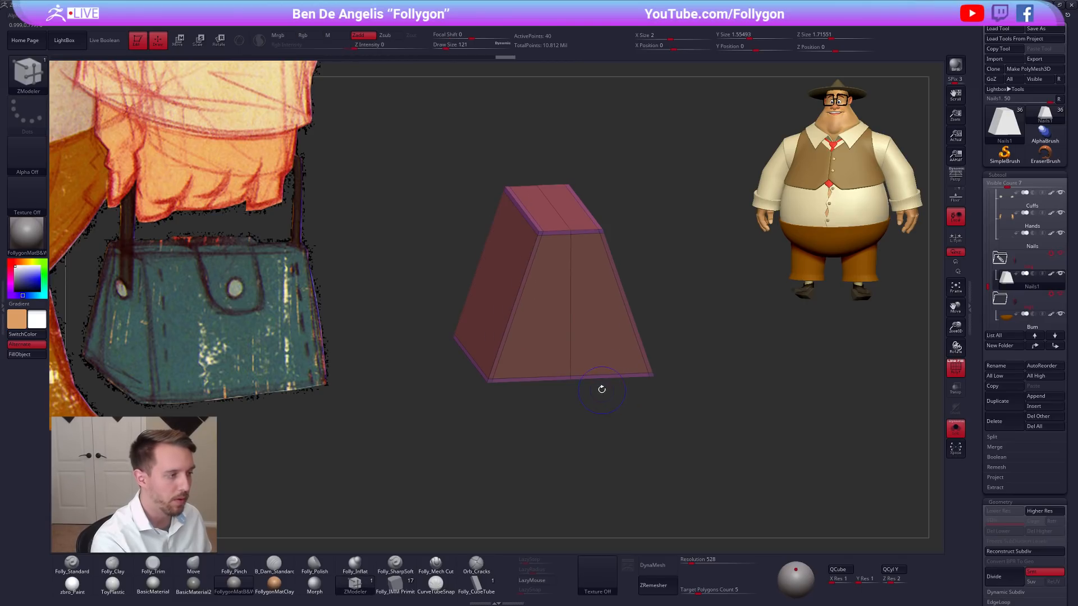
Preview the mirrored bag block with subdivision smoothing and polyframe hidden, then inspect its unsmoothed shape against the handbag reference.
key(shift+f)
key(ctrl+d)
mouse_move(633, 387)
right_down()
mouse_move(618, 387)
mouse_move(623, 369)
right_up()
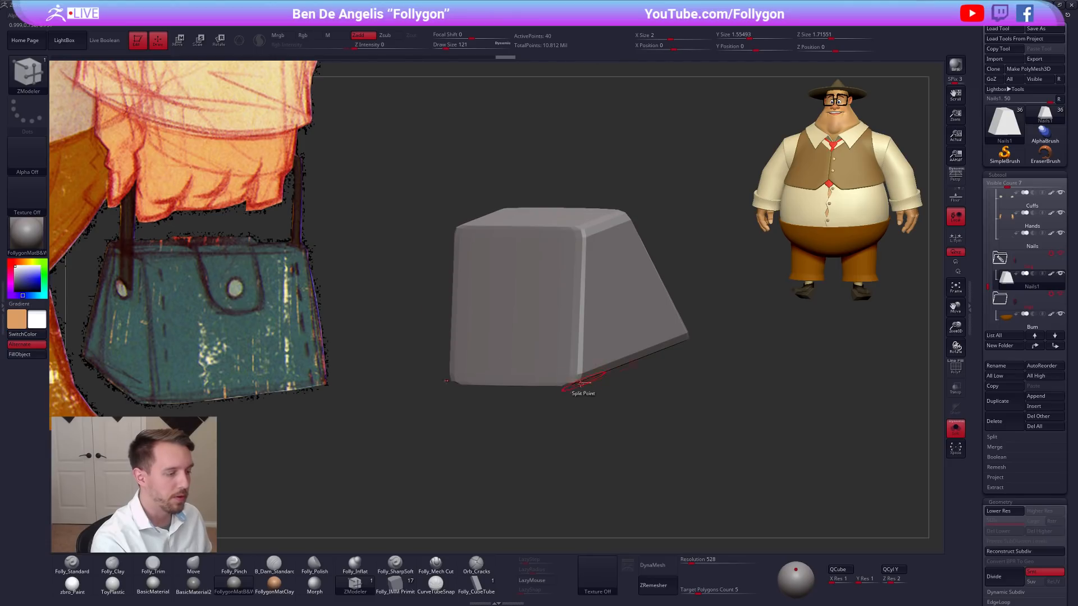
key(shift+d)
right_drag(563, 397, 658, 398)
alt+right_drag(629, 360, 616, 411)
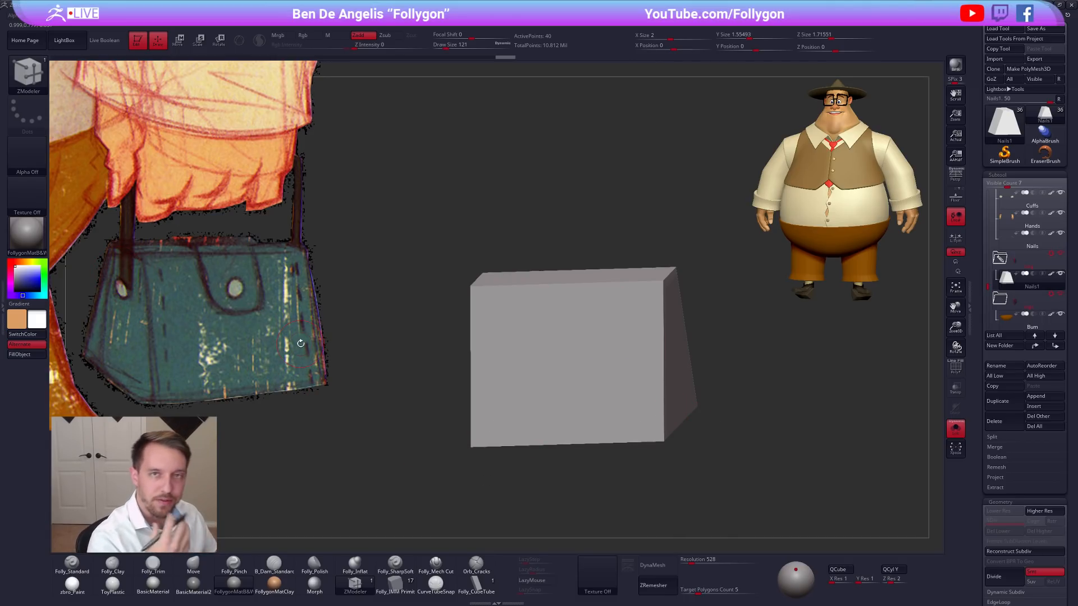
drag(681, 439, 695, 438)
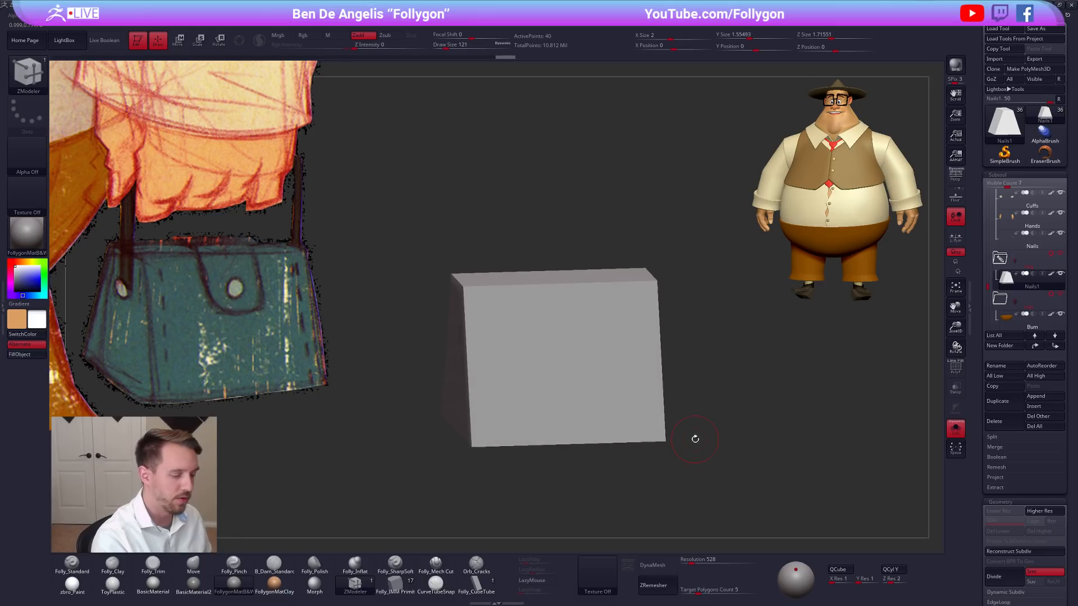
Switch to the Move brush, show the polyframe and review the bag block's edge flow and smoothing.
key(b)
key(m)
key(v)
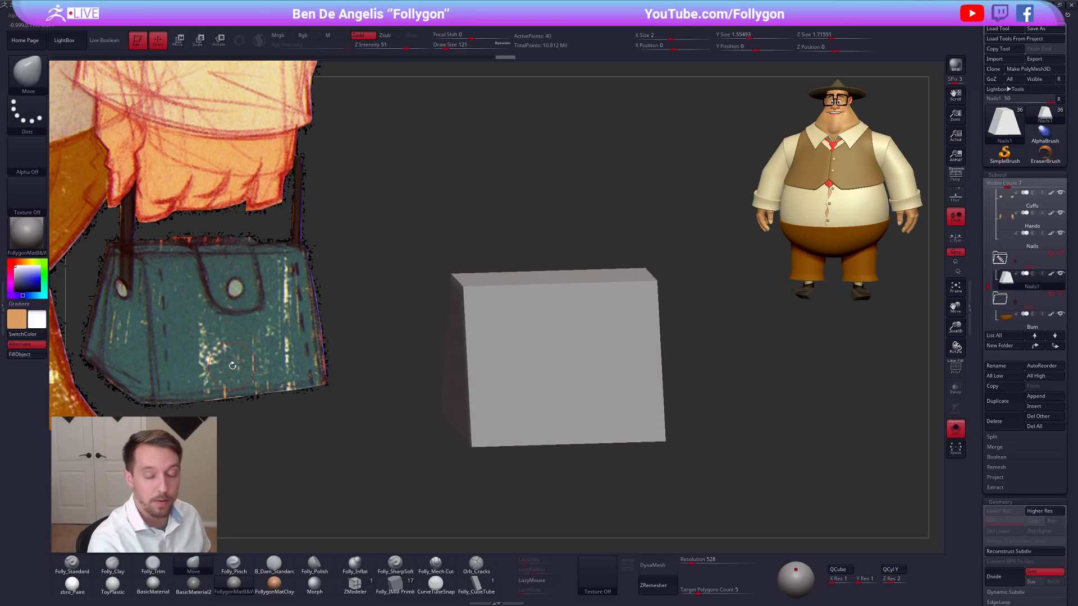
drag(644, 380, 676, 380)
key(shift+f)
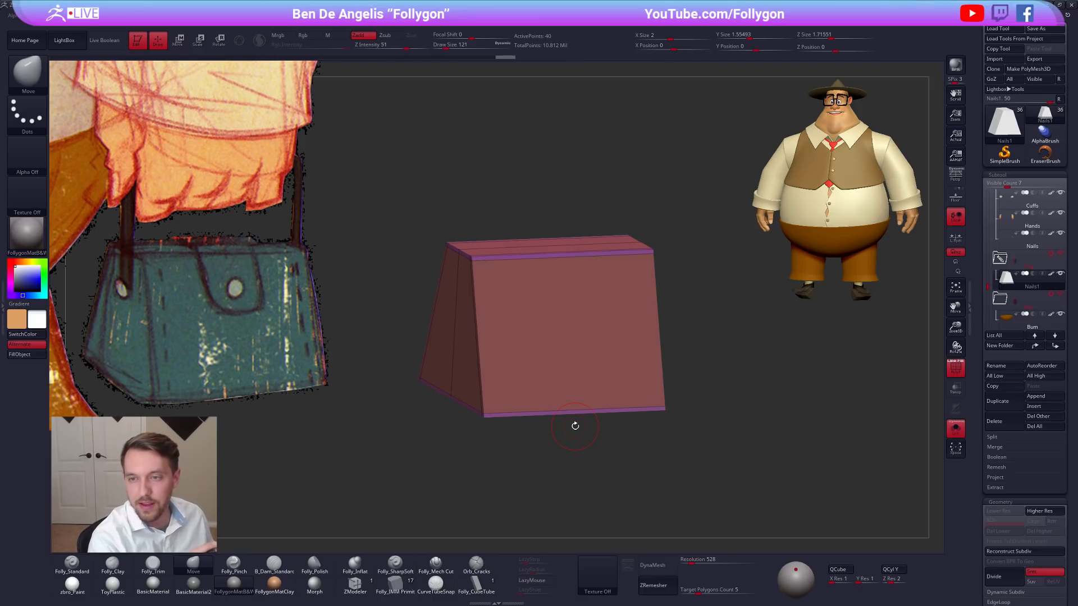
alt+drag(707, 374, 755, 378)
key(d)
key(shift+d)
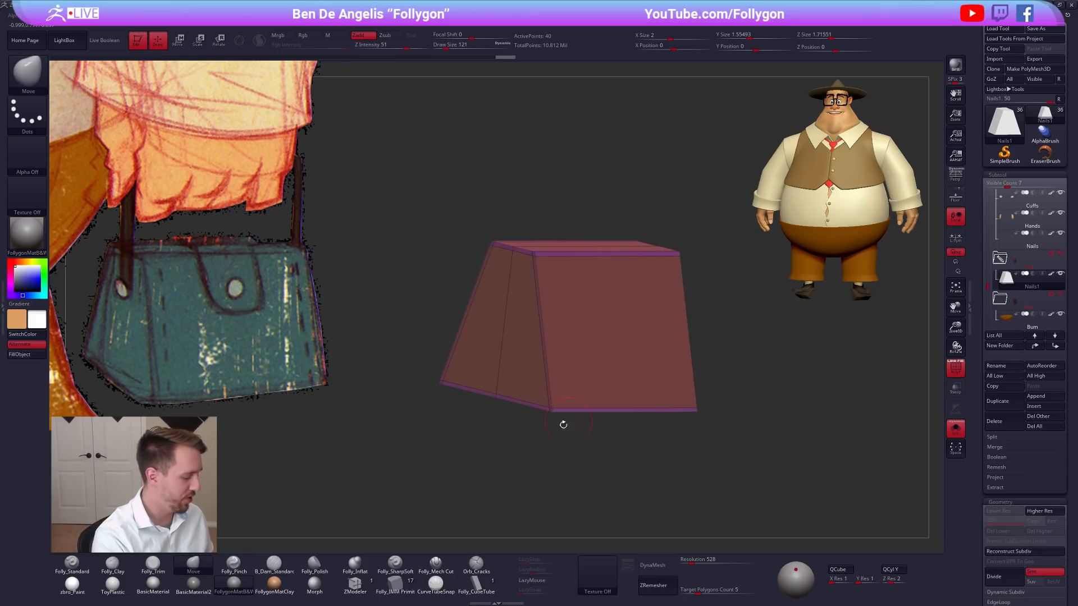
Set the ZModeler edge action to Delete with EdgeLoop Complete and delete the bag block's centre edge loop.
click(355, 585)
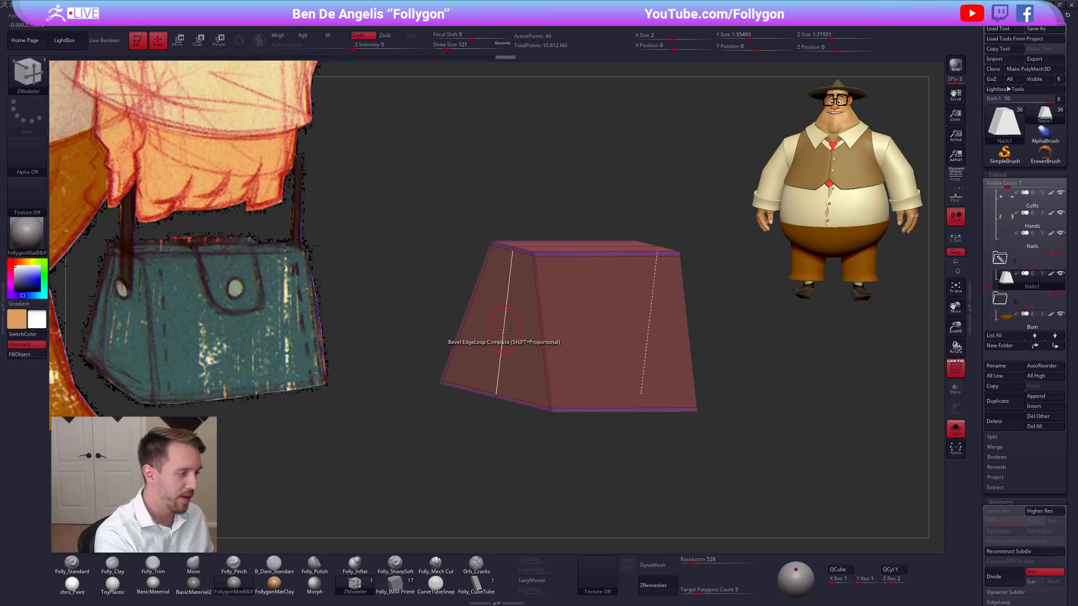
key(space)
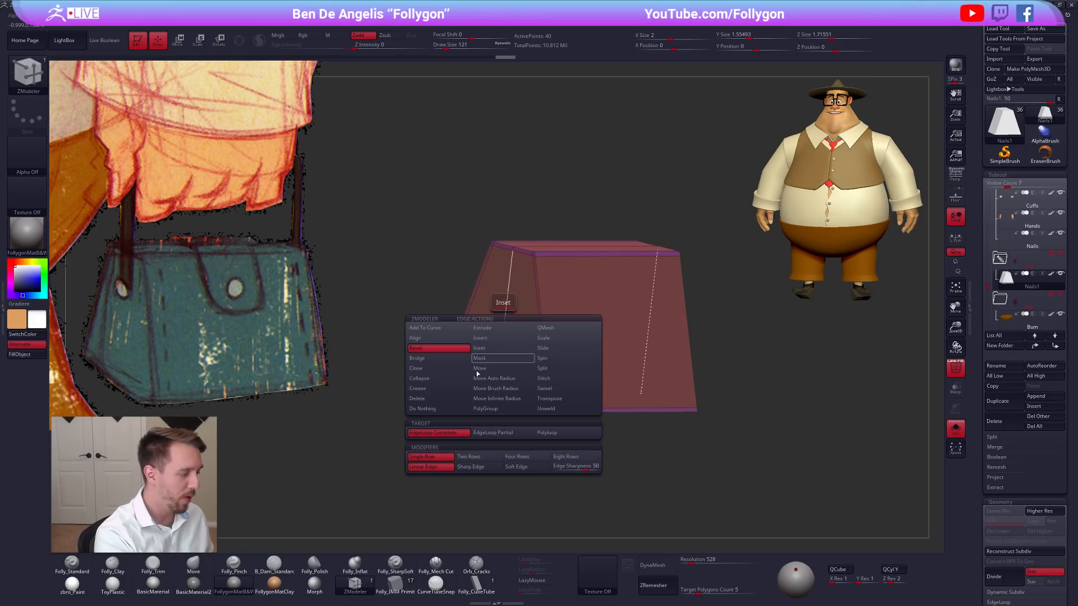
click(459, 401)
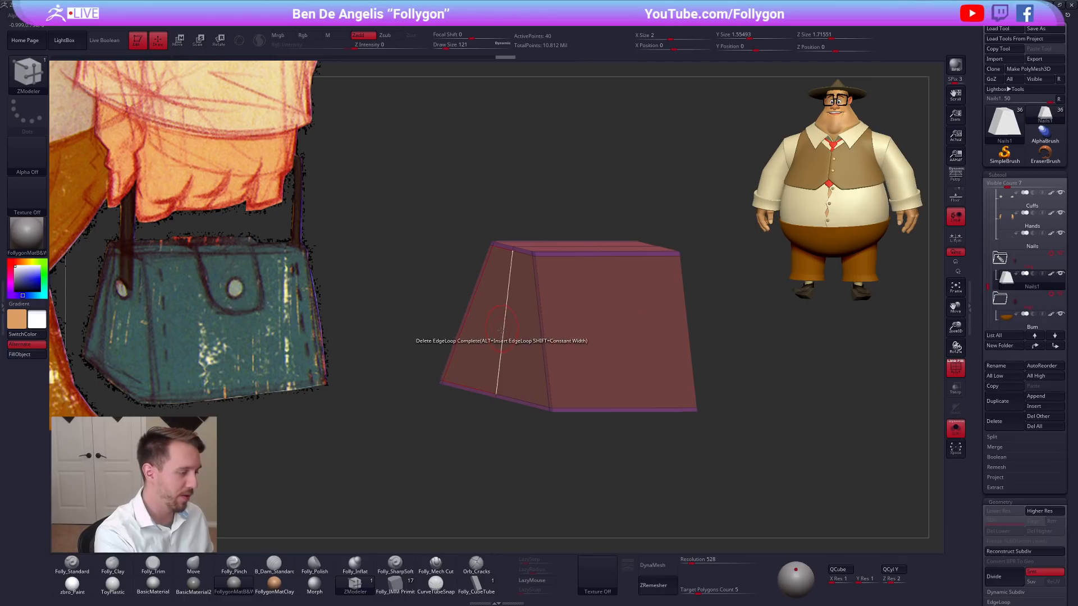
key(space)
click(504, 334)
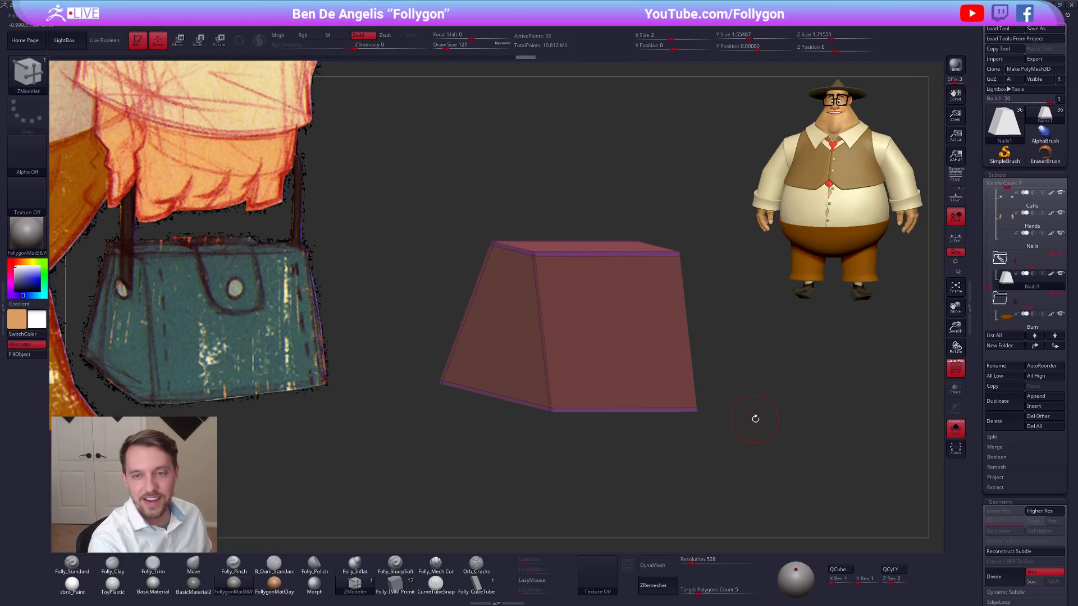
Turn off Solo and turn perspective back on to show the bag block together with the whole character.
drag(752, 420, 730, 433)
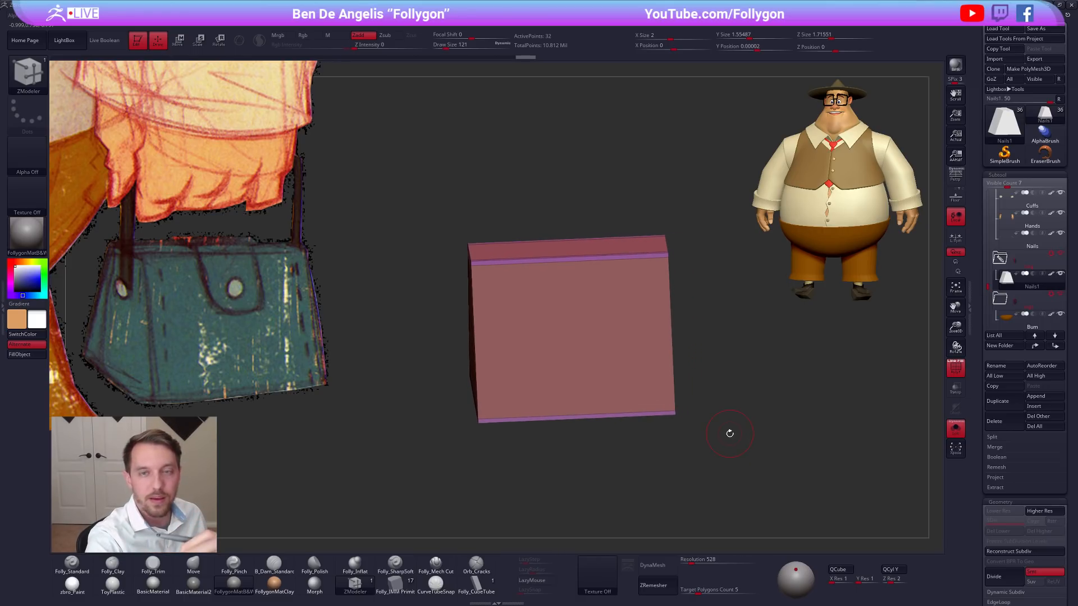
drag(985, 273, 991, 206)
key(alt+s)
shift+drag(778, 354, 800, 365)
click(954, 180)
Hide the bag block, select the Nails subtool and turn the character to a side view.
drag(988, 206, 988, 286)
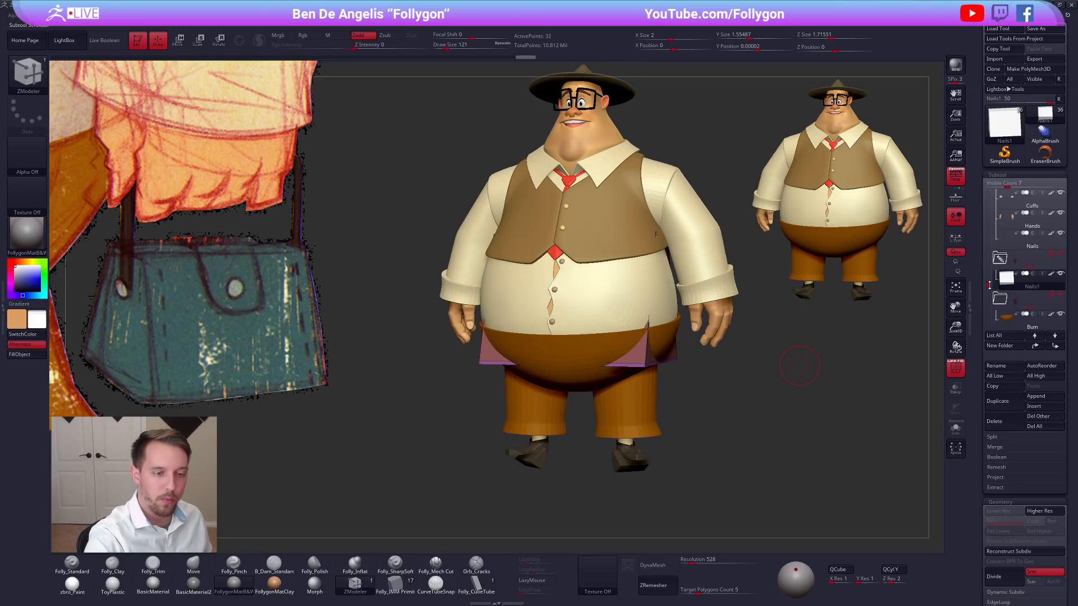
click(1012, 240)
drag(807, 347, 765, 438)
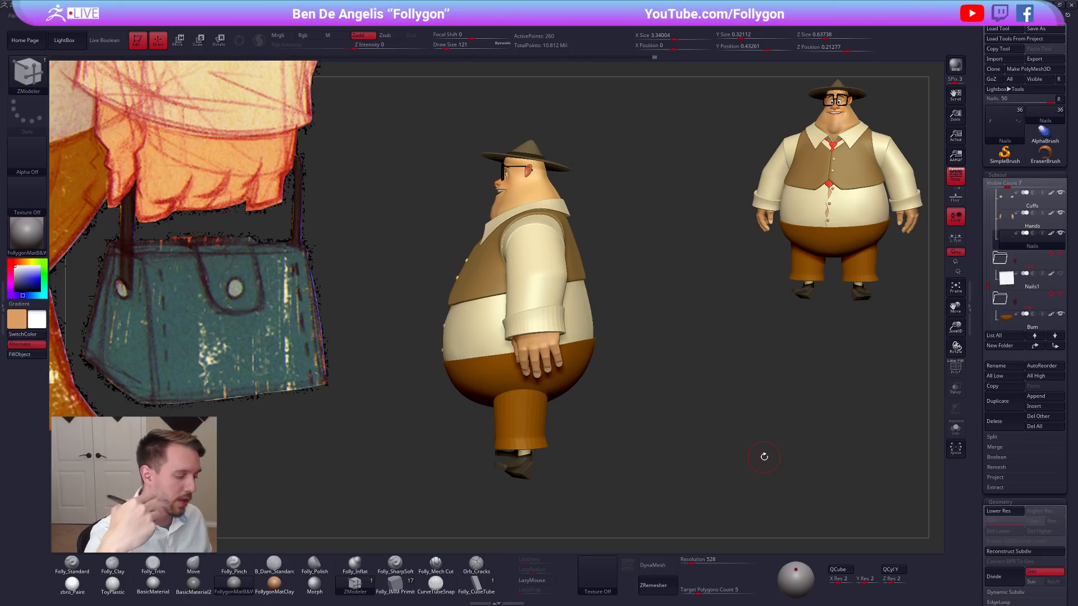
Select the bag block subtool, isolate it with Solo and show its polyframe.
mouse_move(764, 456)
mouse_down()
mouse_move(774, 409)
mouse_move(786, 414)
mouse_move(765, 401)
mouse_move(825, 423)
mouse_move(749, 408)
mouse_move(808, 416)
mouse_move(788, 398)
mouse_move(765, 401)
mouse_move(794, 417)
mouse_move(741, 414)
mouse_move(753, 444)
mouse_up()
click(1028, 282)
click(955, 428)
key(shift+f)
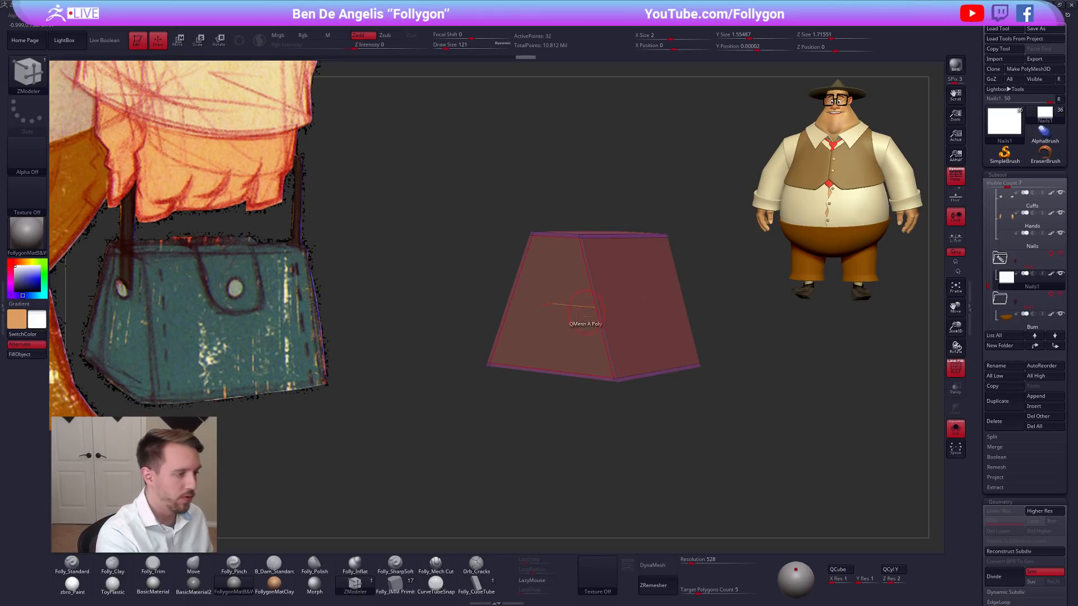
alt+right_drag(650, 353, 631, 370)
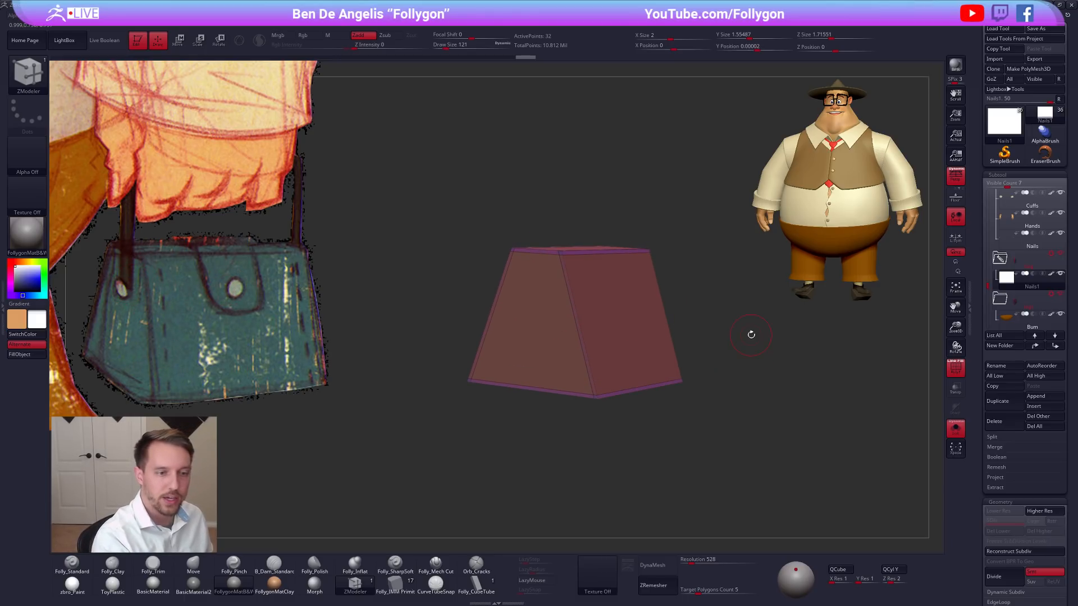
Duplicate the Vest buttons subtool and move the copy down the subtool list to sit below the bag block.
drag(990, 286, 993, 251)
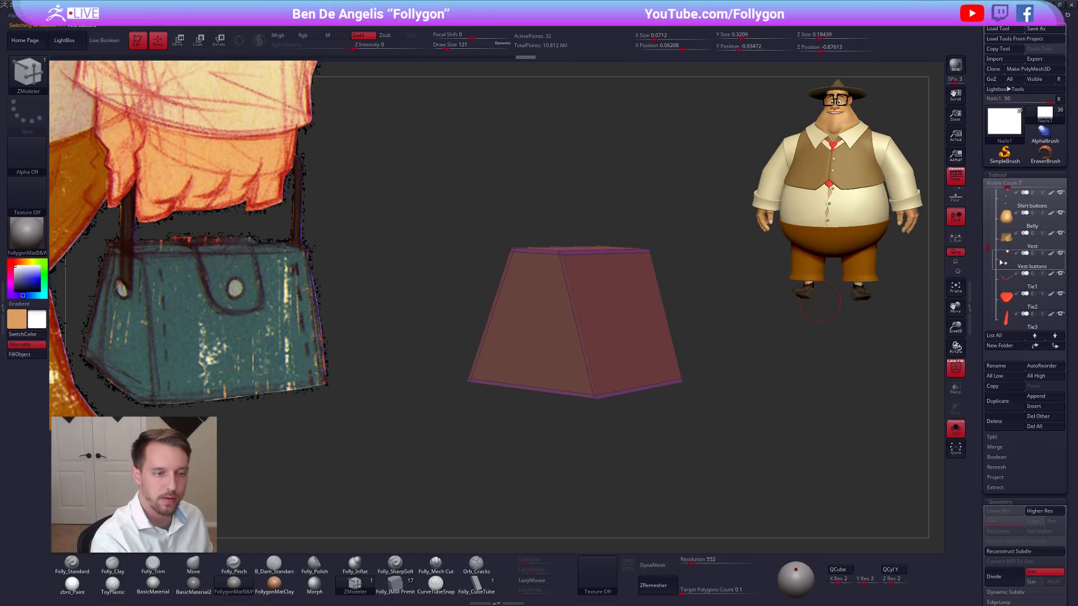
click(1006, 263)
right_drag(733, 361, 674, 304)
key(shift+f)
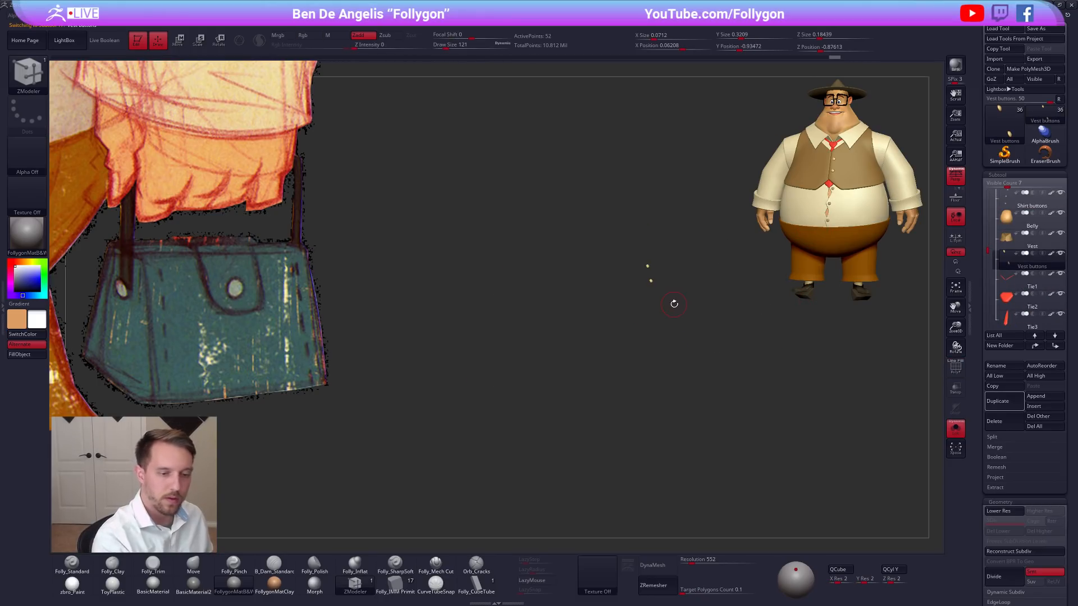
click(1008, 402)
click(1055, 346)
click(1055, 346)
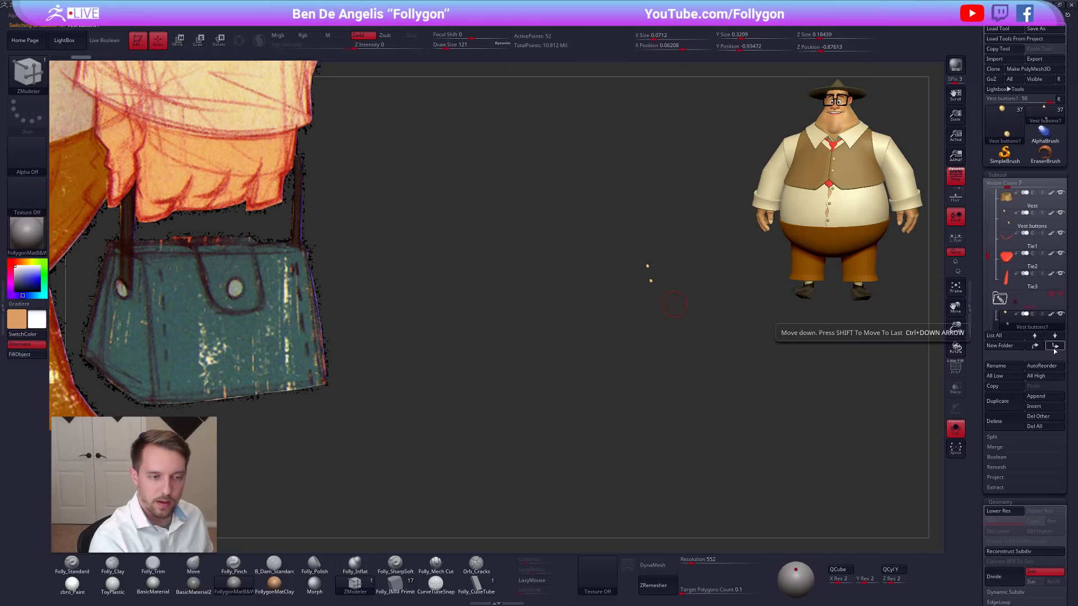
click(1053, 348)
click(1054, 348)
click(1053, 348)
click(1053, 348)
click(1053, 346)
click(1052, 346)
Reduce the duplicated vest buttons to a single button by deleting the other one.
key(shift+d)
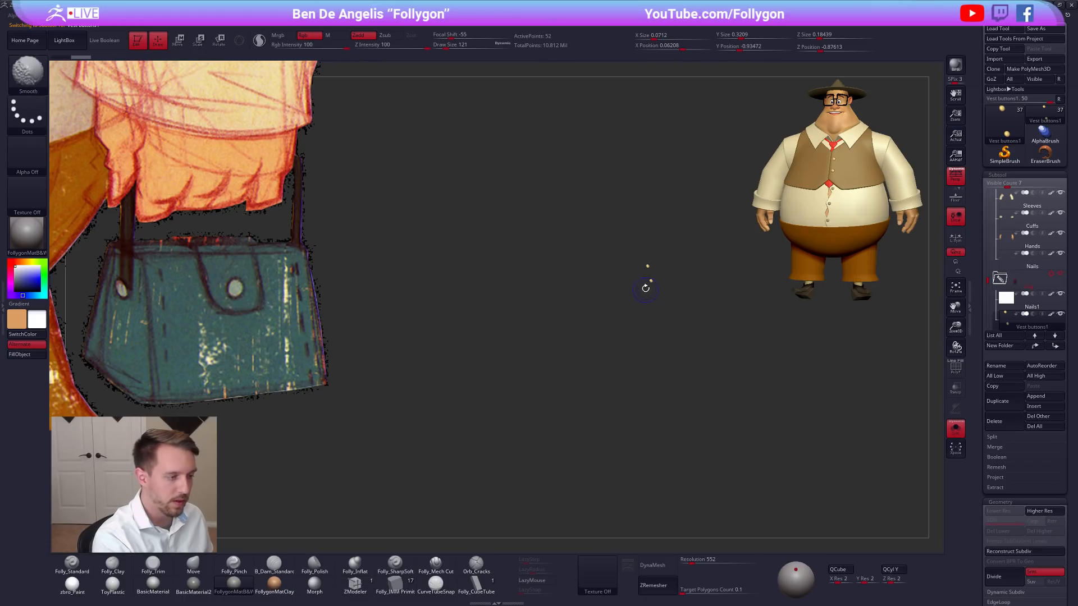
ctrl+shift+drag(666, 271, 633, 307)
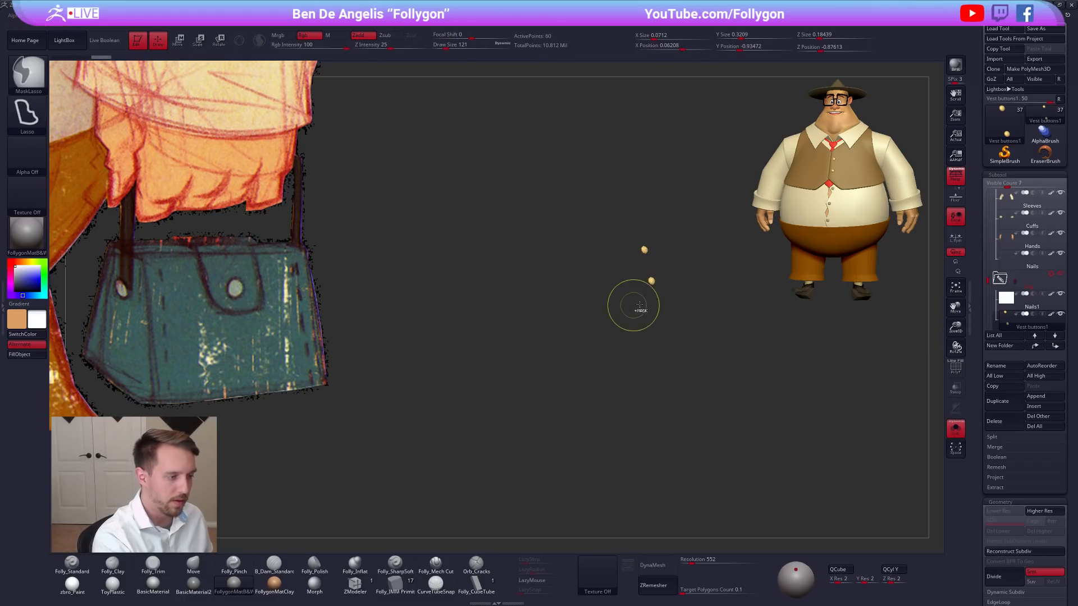
key(ctrl+z)
key(space)
ctrl+shift+click(656, 499)
key(shift+f)
mouse_move(661, 270)
ctrl+shift+mouse_down()
mouse_move(626, 298)
mouse_move(661, 287)
ctrl+shift+mouse_up()
key(space)
click(714, 291)
Turn off Solo, hide the character's subtools to show only the bag block and button, and turn off the polyframe.
key(alt+s)
click(1006, 298)
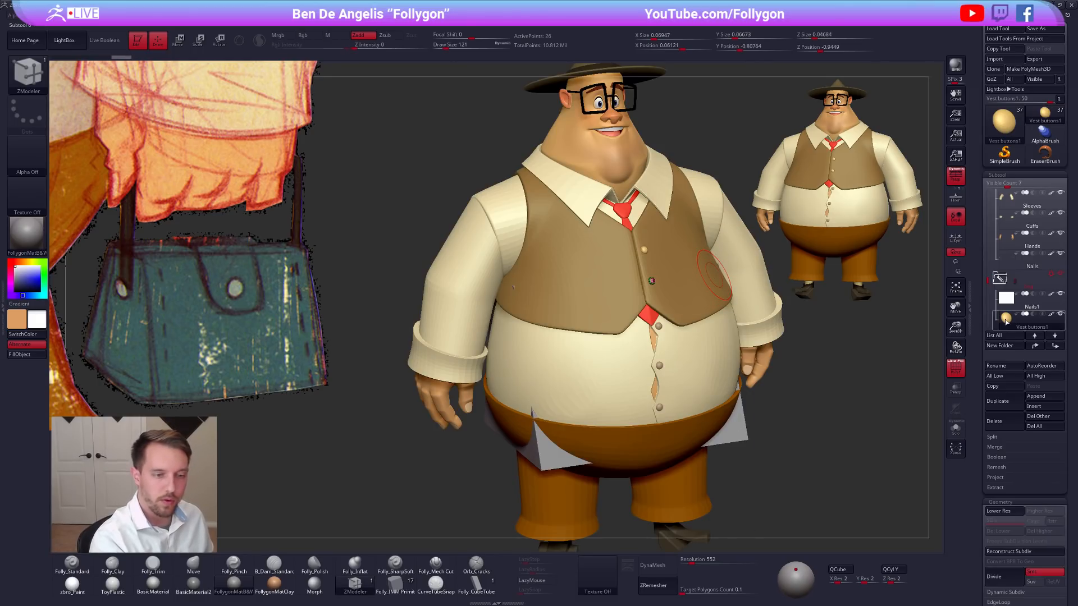
click(1006, 318)
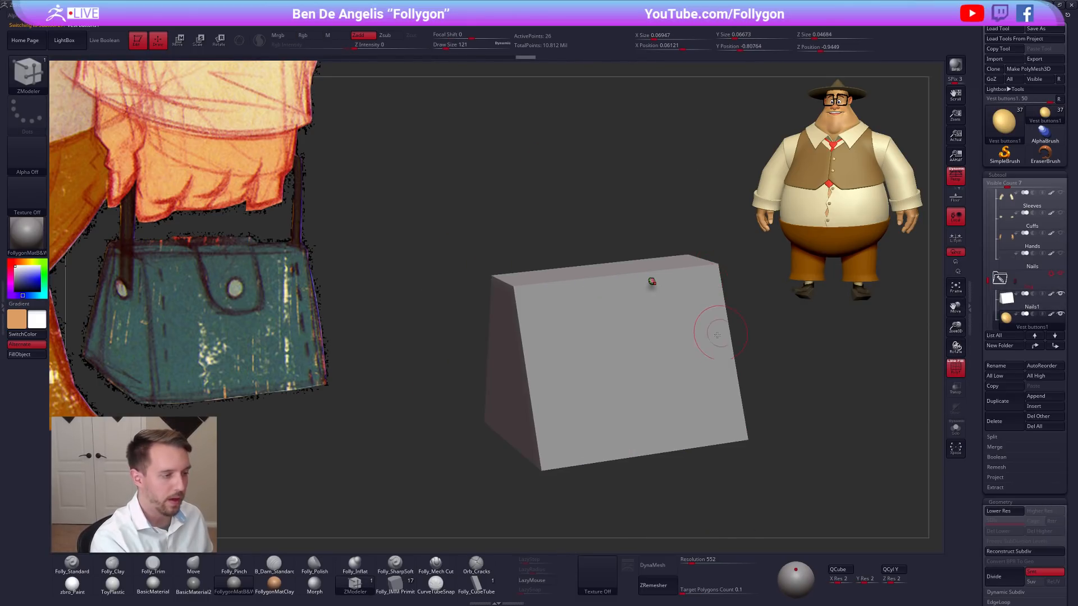
shift+drag(712, 354, 666, 337)
key(shift+f)
Isolate the button and rotate it with Transpose until it sits straight, with its flat back aligned to the axes.
alt+drag(653, 287, 680, 327)
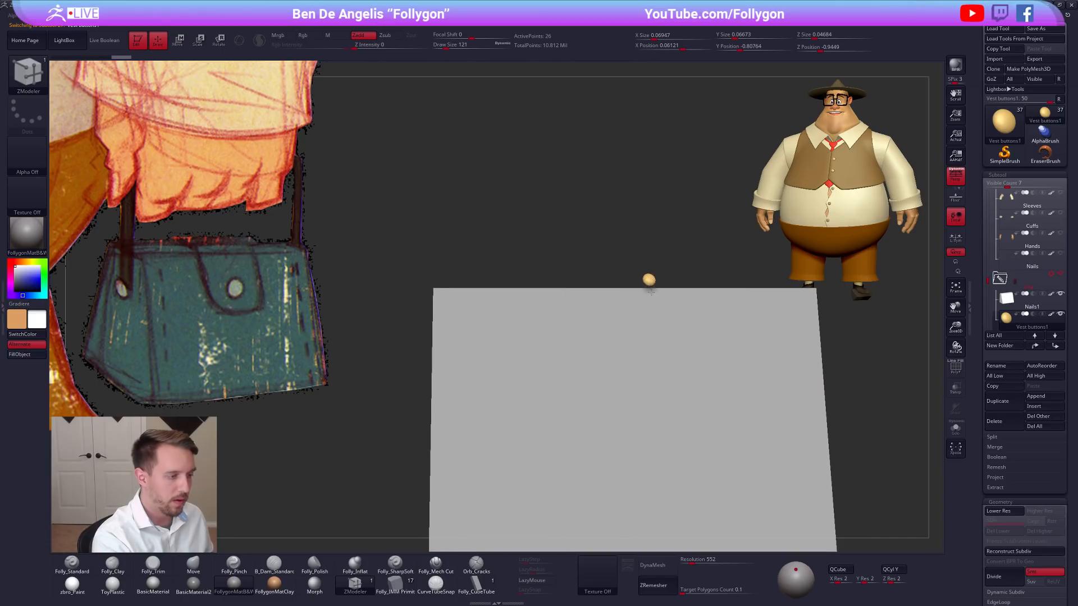
shift+drag(653, 368, 642, 294)
key(r)
key(shift+s)
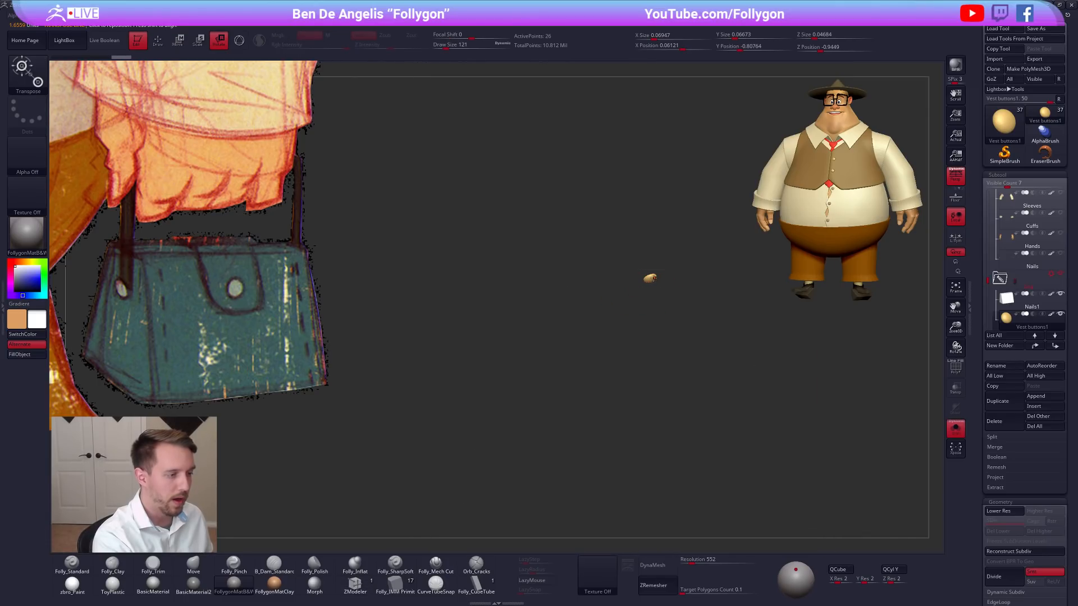
click(654, 282)
mouse_move(695, 364)
mouse_down()
mouse_move(784, 507)
mouse_move(750, 472)
mouse_move(633, 196)
mouse_move(676, 209)
mouse_move(658, 242)
mouse_move(688, 183)
mouse_move(690, 220)
mouse_move(651, 222)
mouse_up()
drag(668, 264, 712, 236)
drag(684, 283, 651, 287)
click(640, 266)
shift+drag(598, 336, 620, 338)
mouse_move(587, 287)
mouse_down()
mouse_move(647, 349)
mouse_move(638, 336)
mouse_move(654, 326)
mouse_move(642, 385)
mouse_up()
click(627, 269)
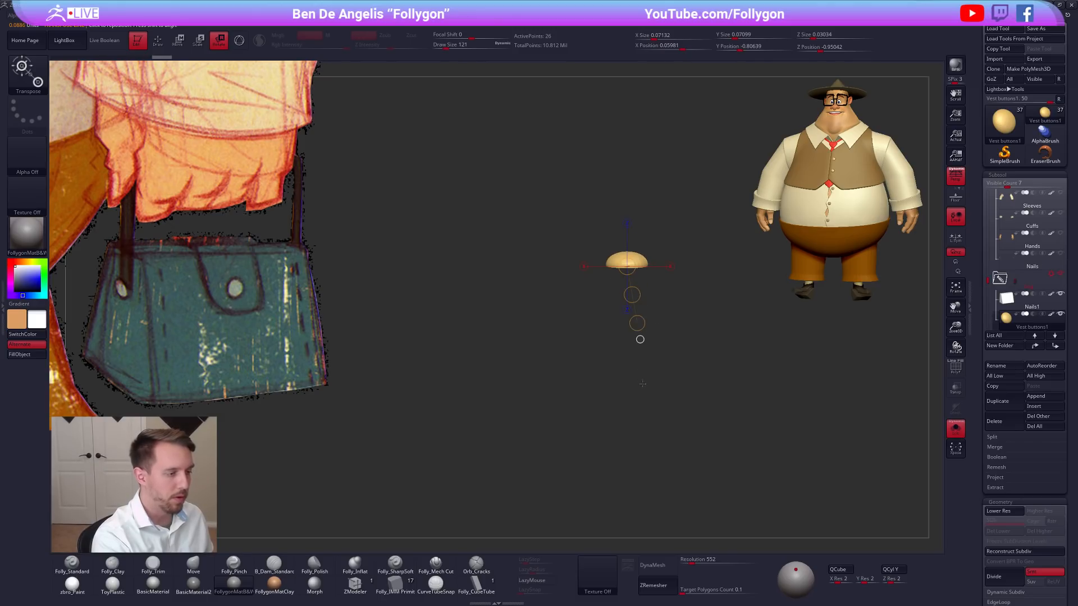
drag(637, 323, 620, 345)
key(ctrl+z)
drag(650, 331, 673, 331)
Turn off Solo and perspective, and move the button onto the upper part of the bag block's front face.
key(alt+s)
key(w)
drag(631, 265, 638, 340)
alt+drag(595, 336, 678, 303)
drag(702, 266, 574, 331)
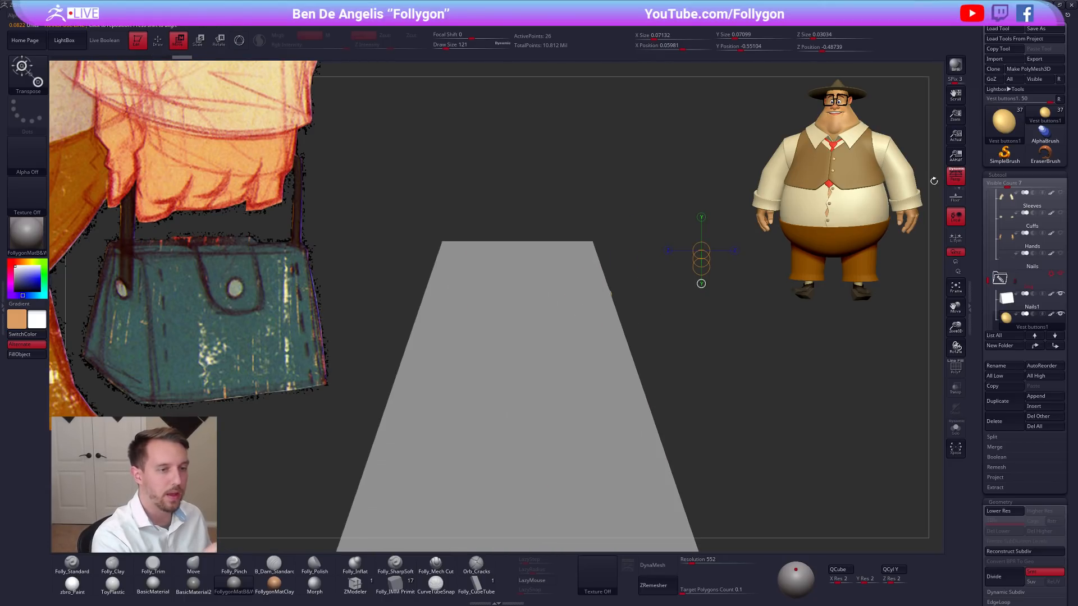
click(956, 176)
mouse_move(646, 253)
alt+mouse_down()
mouse_move(623, 297)
mouse_move(613, 365)
mouse_move(602, 346)
alt+mouse_up()
mouse_move(640, 362)
mouse_down()
mouse_move(594, 366)
mouse_move(666, 374)
mouse_move(668, 415)
mouse_move(623, 377)
mouse_up()
mouse_move(583, 273)
mouse_down()
mouse_move(625, 373)
mouse_move(620, 307)
mouse_move(675, 273)
mouse_up()
Enlarge the front button, reposition it and tilt it to lie flush on the bag's sloped front face.
key(e)
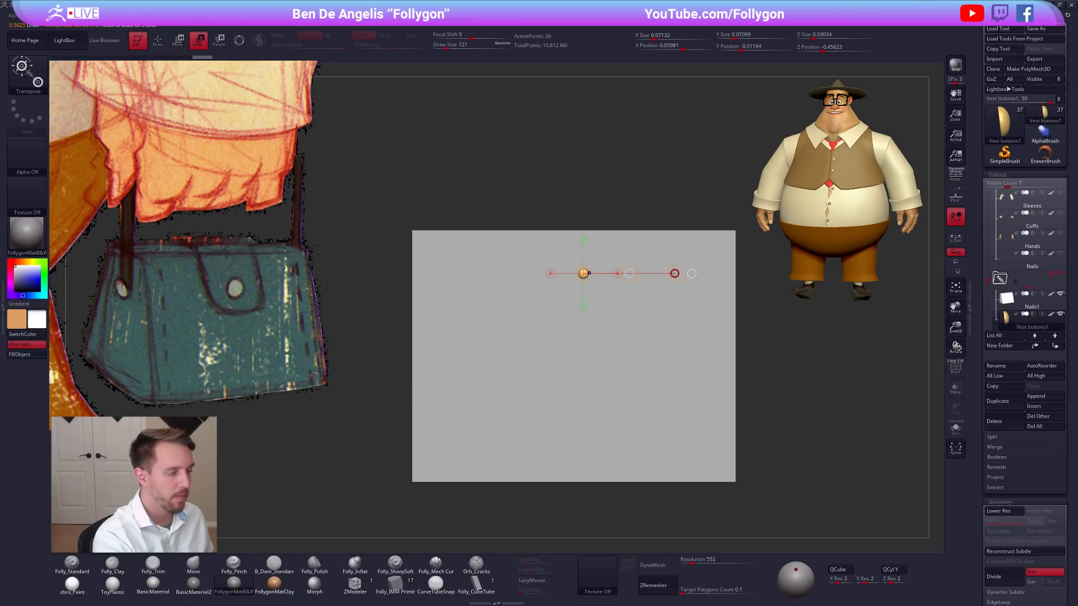
drag(772, 293, 772, 293)
alt+right_drag(622, 290, 625, 302)
key(w)
drag(636, 286, 635, 294)
shift+right_drag(601, 314, 612, 305)
key(r)
drag(590, 295, 666, 288)
key(q)
ctrl+right_drag(648, 332, 609, 376)
Fill the bag block with the reference handbag's teal and the zbro_Paint material, using Mrgb at RGB intensity 100.
key(1)
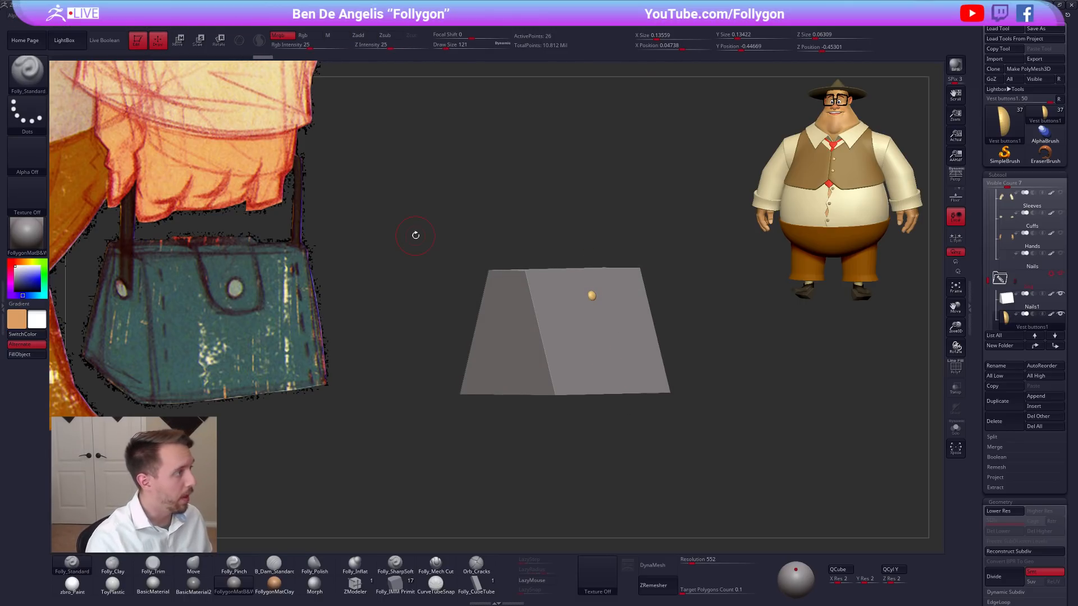
drag(313, 49, 349, 49)
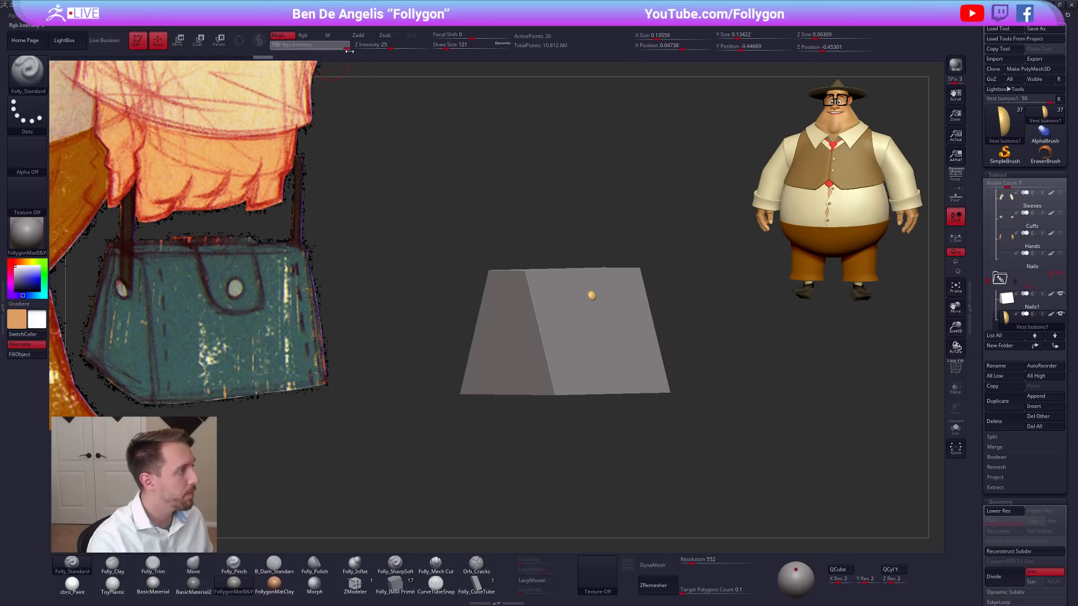
key(shift+z)
key(c)
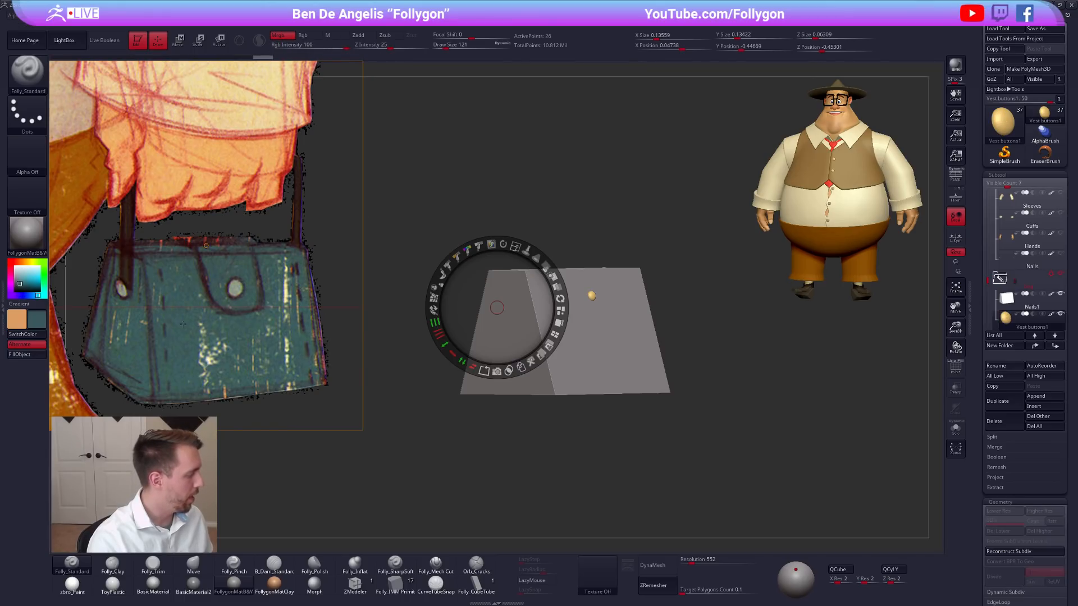
key(z)
click(72, 585)
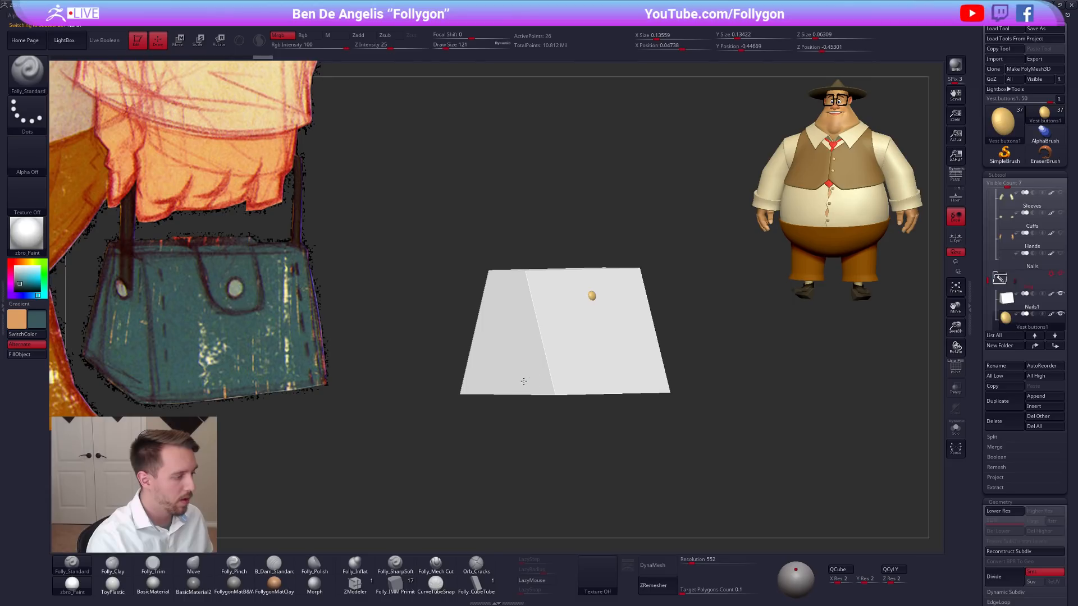
alt+click(535, 388)
click(15, 356)
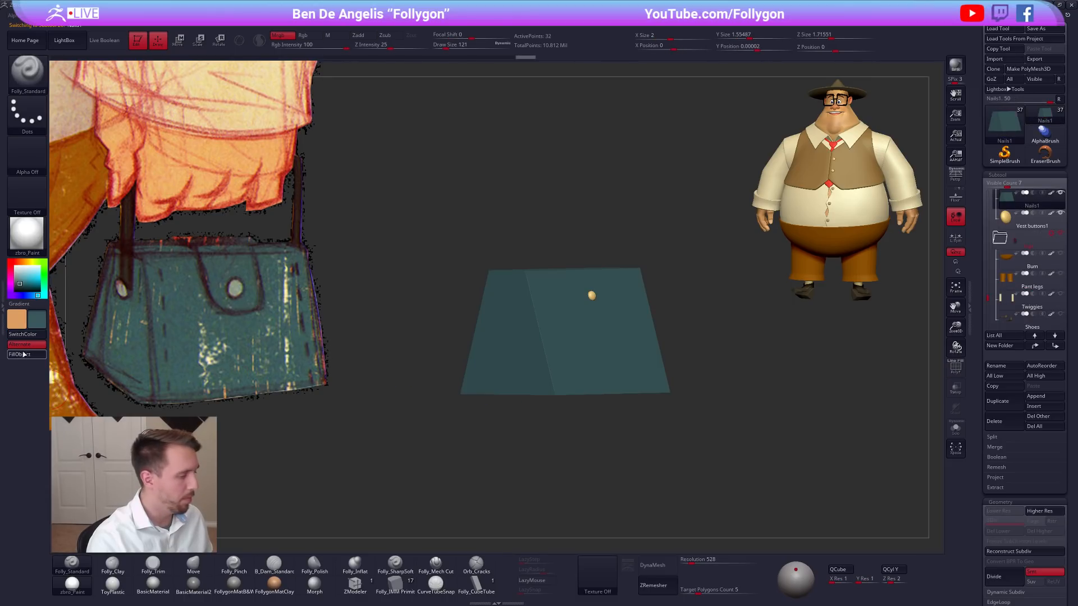
Select the button and fill it with the pale grey-green sampled from the reference bag's clasp.
alt+click(591, 296)
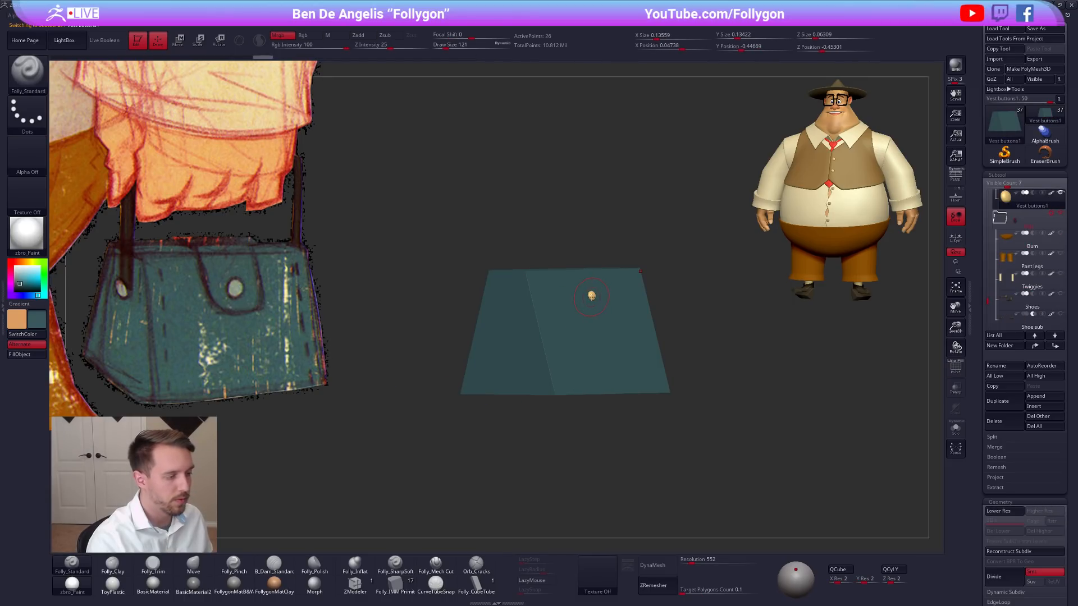
key(z)
key(c)
key(z)
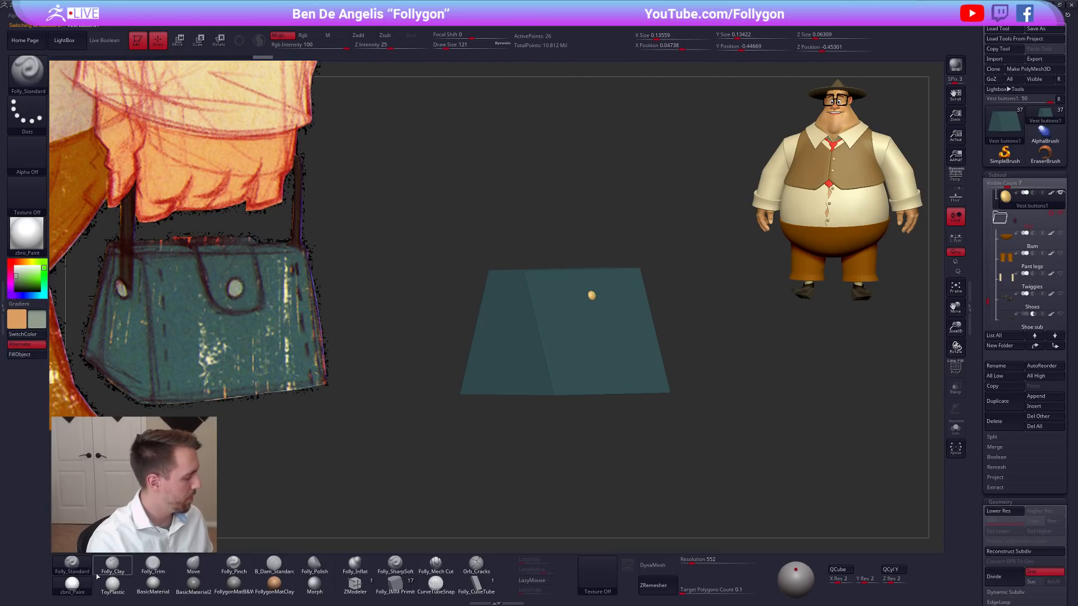
click(37, 358)
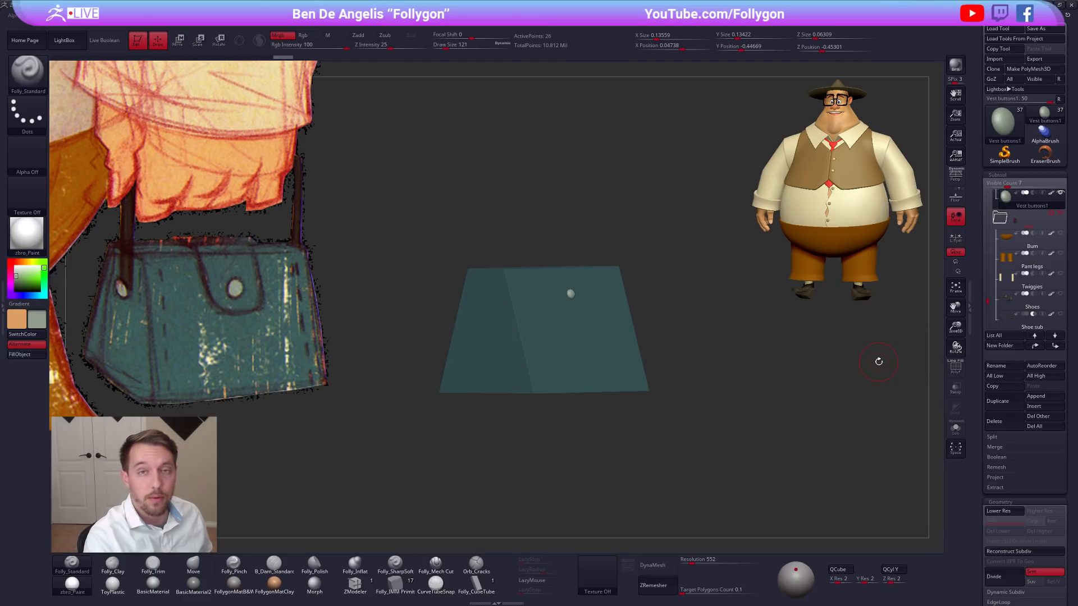
scroll(994, 365, down, 5)
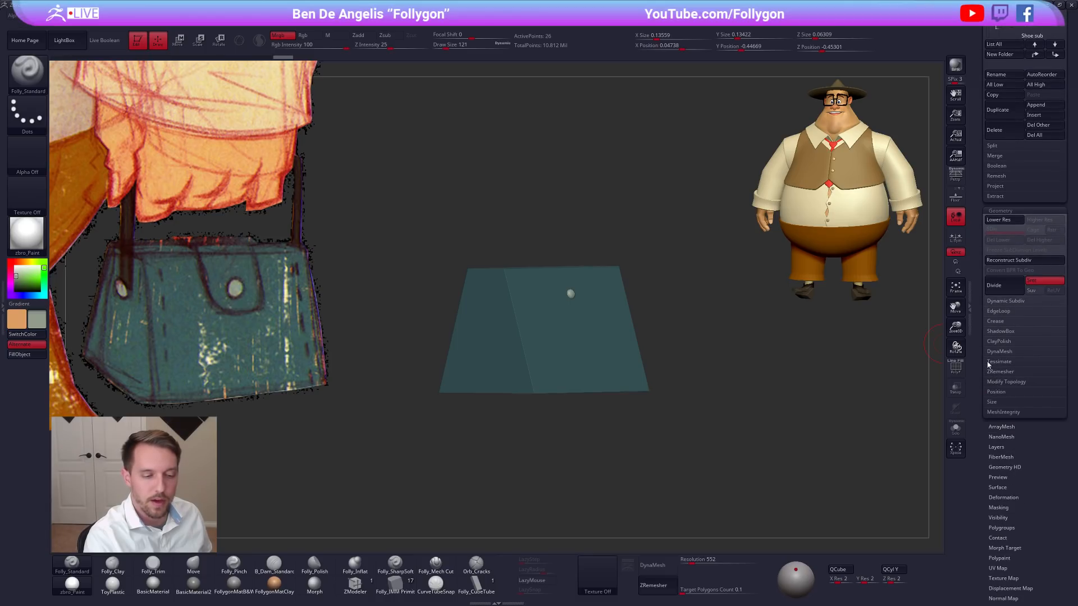
scroll(993, 443, up, 5)
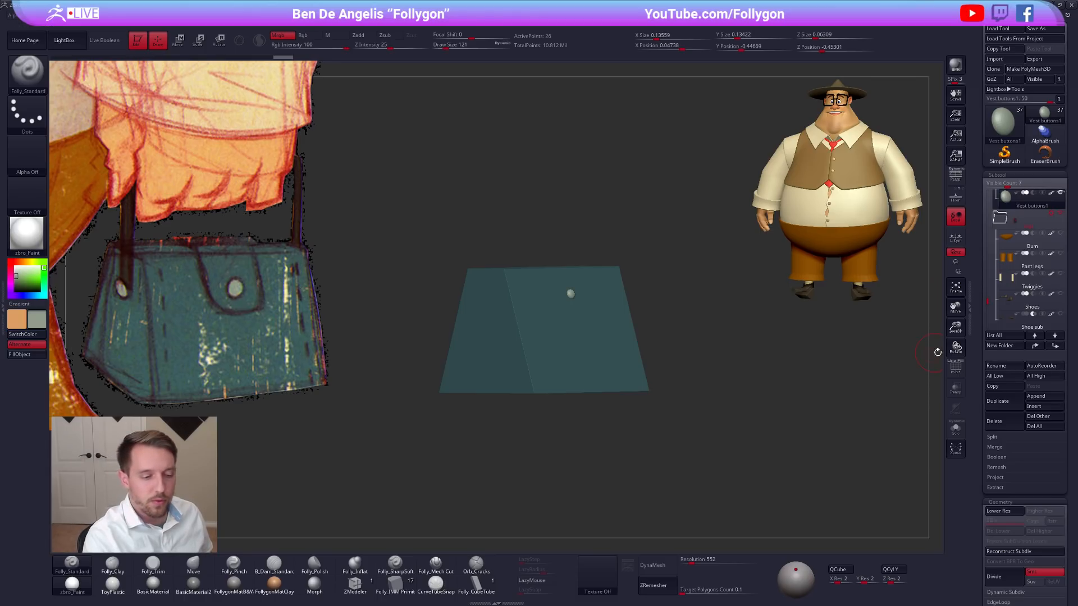
scroll(971, 265, down, 7)
scroll(971, 264, down, 1)
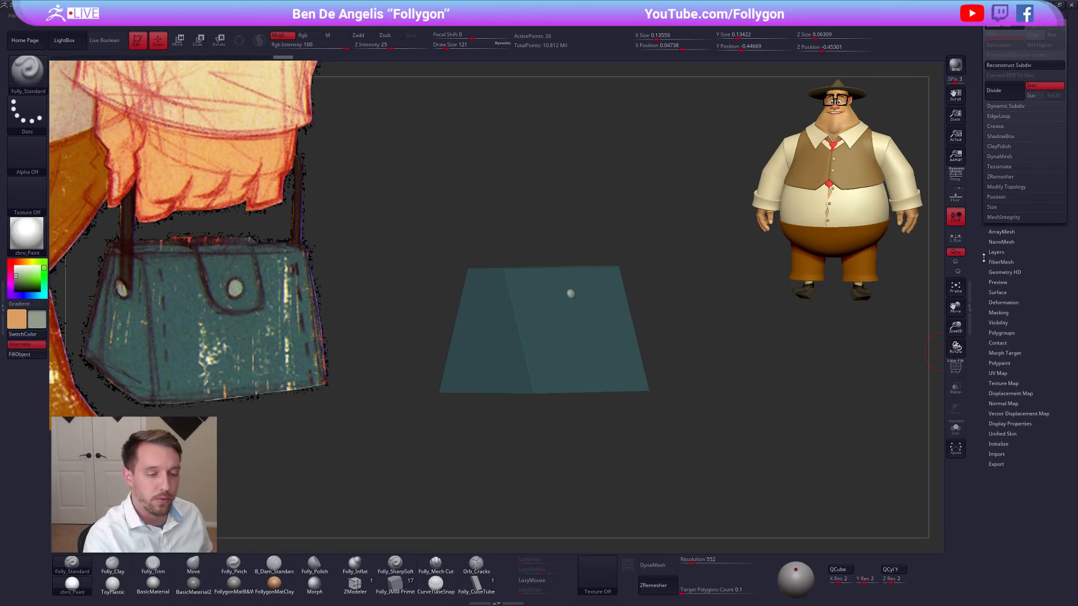
click(1020, 305)
drag(1020, 304, 998, 194)
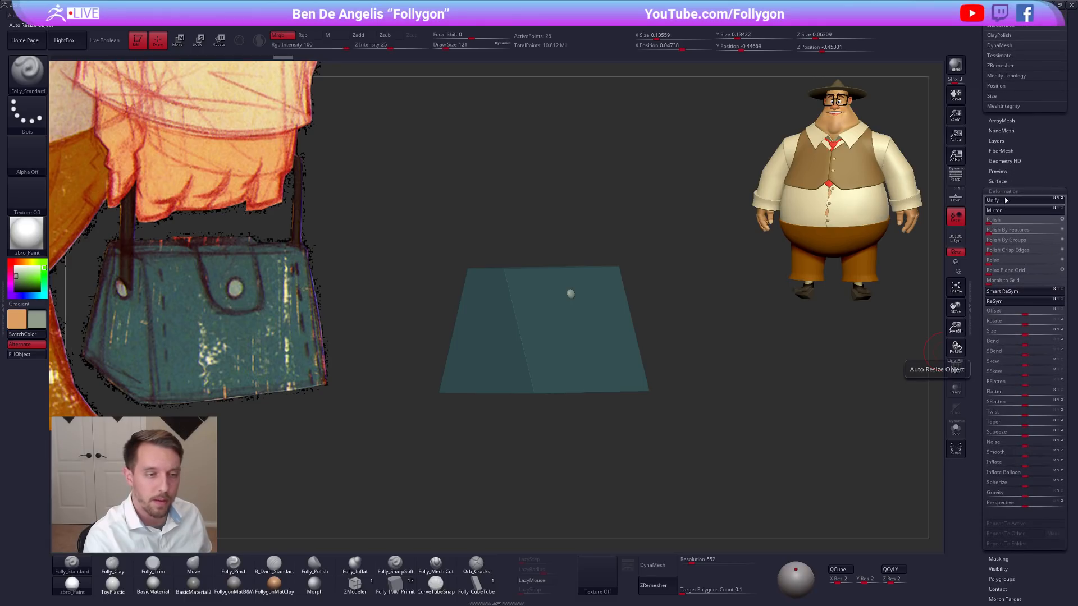
click(1004, 192)
drag(1011, 165, 1035, 353)
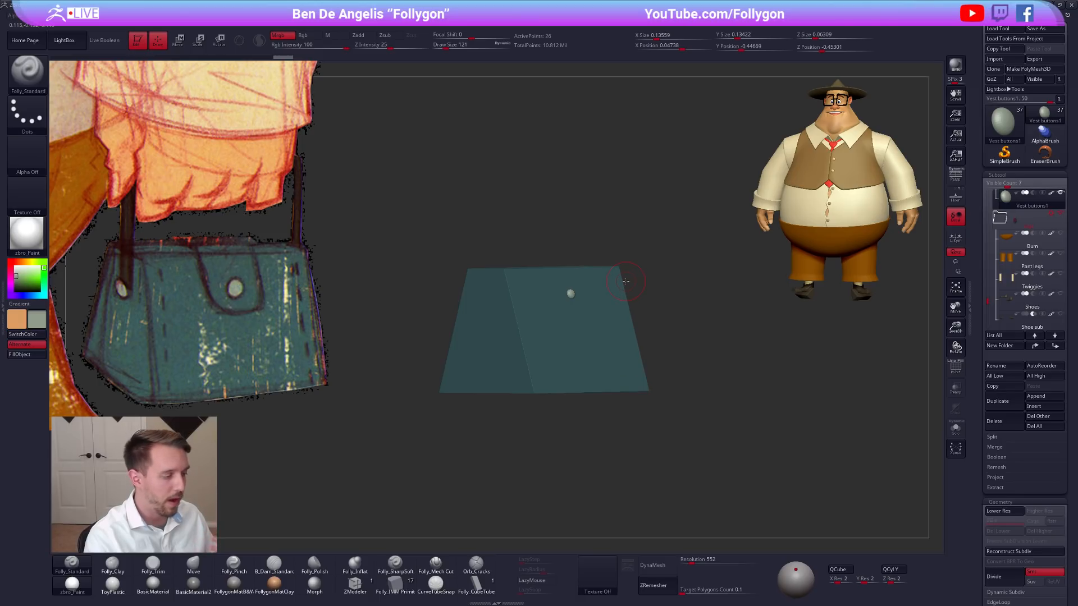
Scale the front button up uniformly to an X size of about 0.22.
mouse_move(655, 300)
shift+mouse_down()
mouse_move(611, 307)
mouse_move(621, 294)
mouse_move(684, 303)
shift+mouse_up()
key(e)
click(568, 302)
key(q)
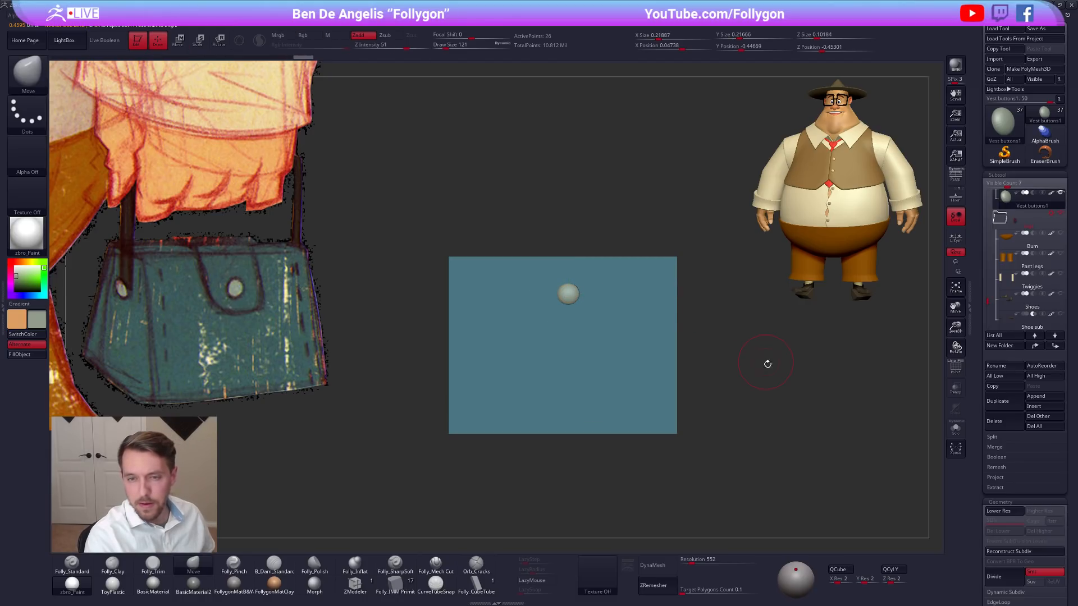
alt+drag(745, 365, 754, 365)
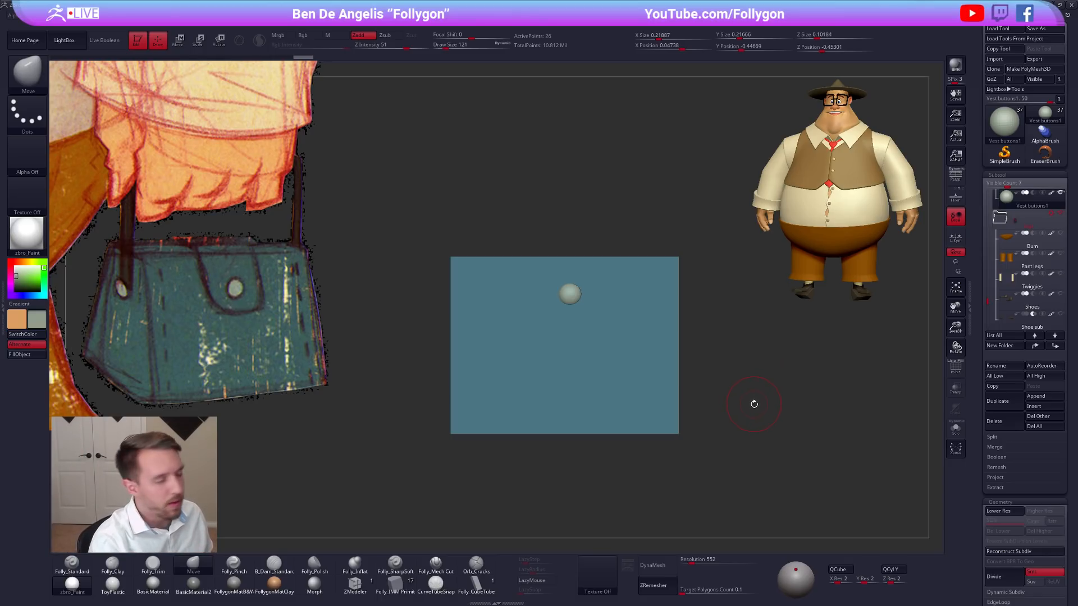
Duplicate the front button and move the copy sideways to beside the end of the bag block.
mouse_move(576, 292)
alt+right_down()
mouse_move(602, 296)
mouse_move(618, 315)
mouse_move(603, 318)
mouse_move(600, 299)
mouse_move(620, 283)
alt+right_up()
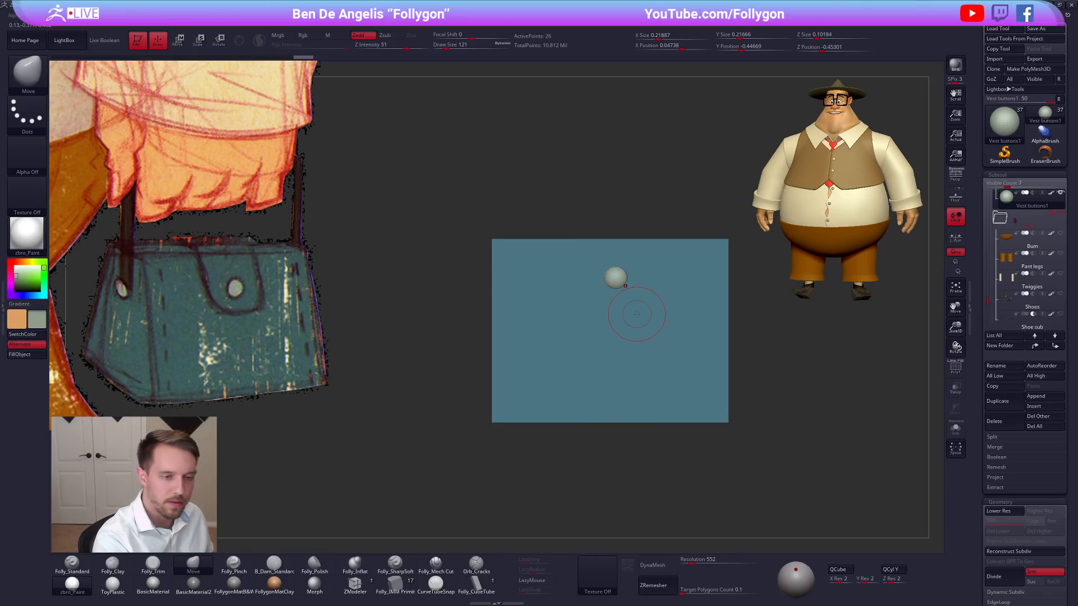
click(1002, 402)
key(w)
shift+drag(625, 287, 485, 325)
right_drag(485, 325, 638, 337)
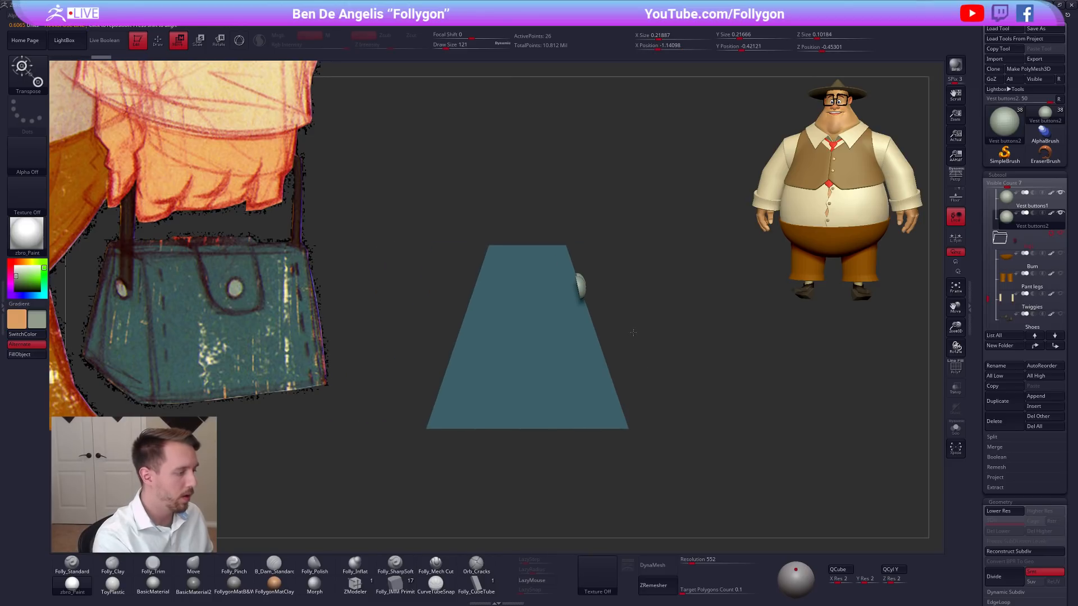
Stand the duplicated button upright and rotate it to face outward from the bag's side panel.
key(r)
shift+drag(578, 288, 577, 398)
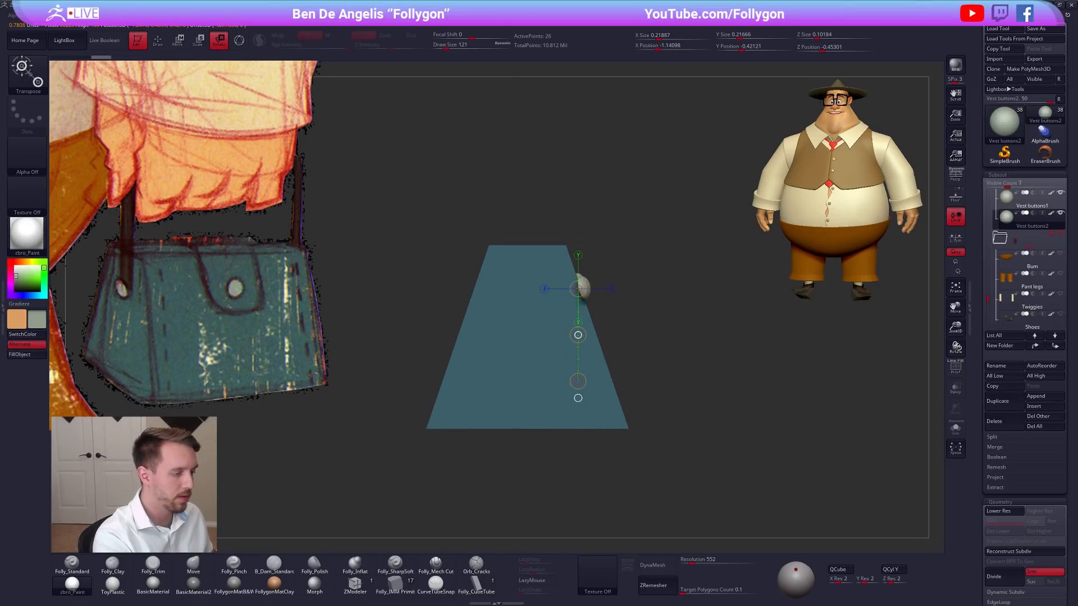
drag(569, 453, 569, 453)
shift+drag(593, 286, 593, 365)
drag(593, 325, 589, 400)
Move the duplicated button to the middle of the bag's depth and tilt it against the upper side panel.
key(w)
drag(594, 325, 526, 308)
right_drag(527, 294, 523, 331)
key(r)
mouse_move(535, 277)
shift+mouse_down()
mouse_move(575, 276)
mouse_move(575, 267)
mouse_move(578, 277)
shift+mouse_up()
key(w)
alt+right_drag(627, 351, 508, 345)
Lower the side button to its base subdivision level and isolate it with the polyframe shown.
key(shift+d)
key(alt+s)
key(q)
alt+right_drag(474, 294, 651, 292)
key(shift+f)
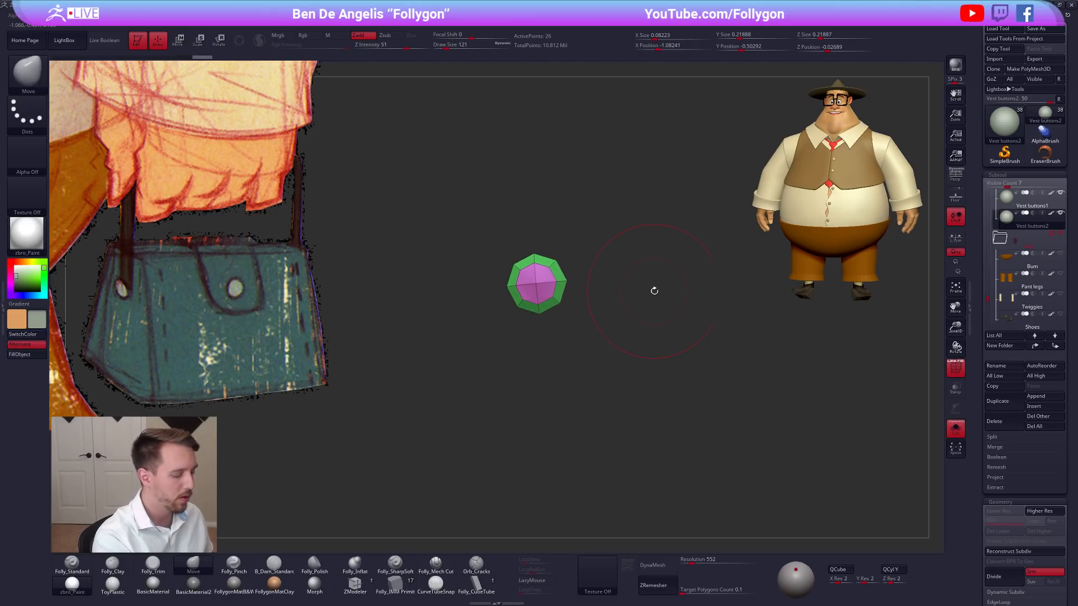
shift+right_drag(645, 361, 664, 395)
alt+right_drag(606, 329, 658, 318)
Rotate the isolated side button at its base subdivision level until its flat back stands upright in the end view.
key(r)
mouse_move(585, 241)
shift+mouse_down()
mouse_move(593, 334)
mouse_move(581, 335)
shift+mouse_up()
key(q)
shift+right_drag(593, 314, 640, 266)
drag(612, 267, 609, 267)
shift+right_drag(609, 267, 619, 315)
key(r)
click(581, 271)
alt+right_drag(543, 286, 575, 322)
shift+drag(545, 306, 545, 309)
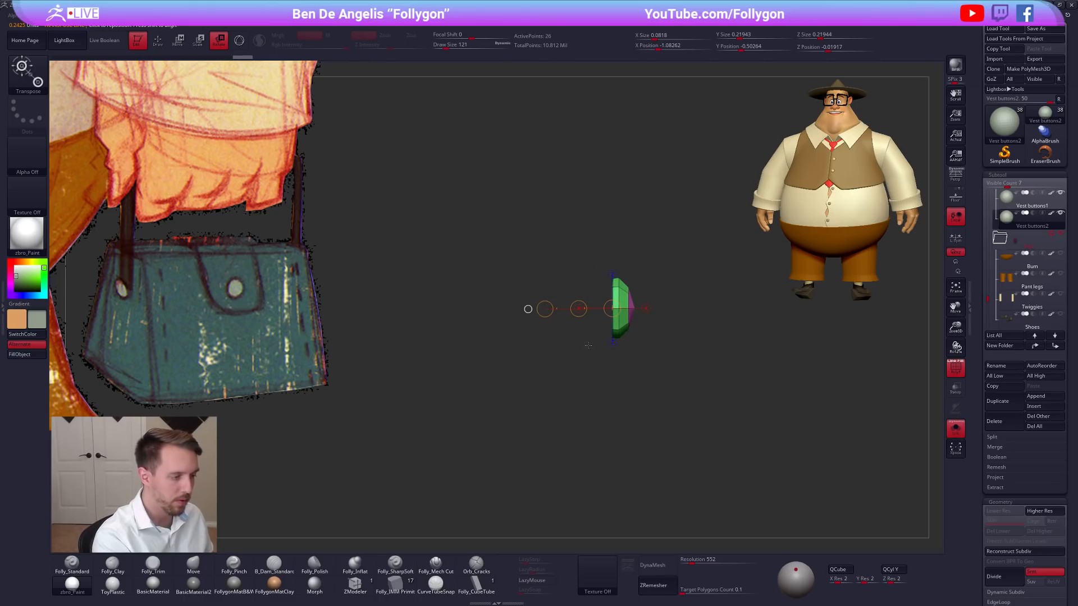
click(622, 337)
mouse_move(584, 366)
right_down()
mouse_move(609, 367)
mouse_move(577, 369)
right_up()
click(616, 307)
shift+click(552, 313)
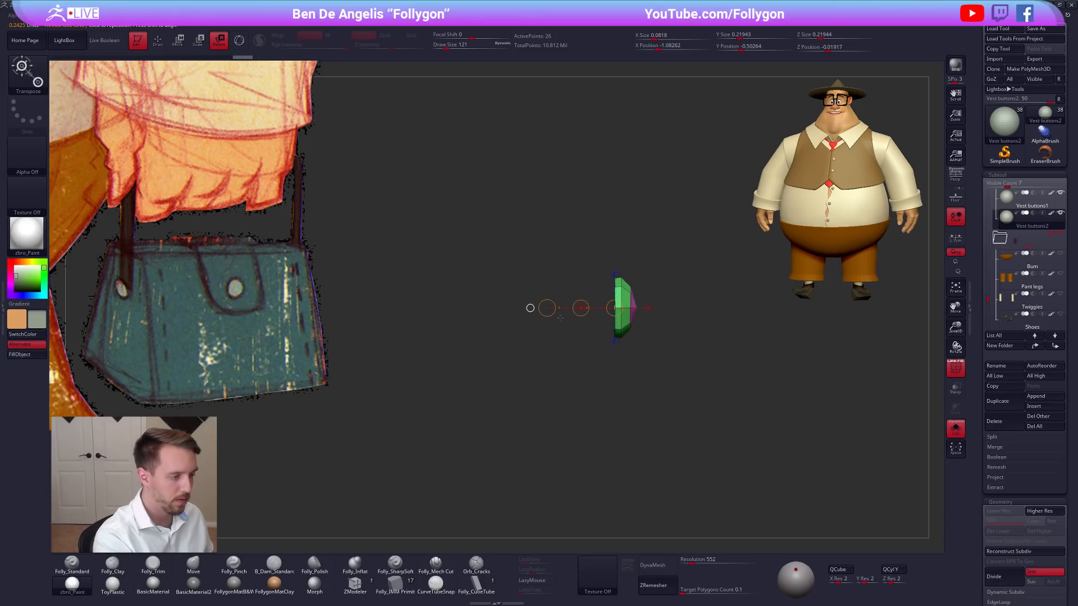
Select the Move brush, raise the side button's subdivision level, and bring back the whole bag without the polyframe.
key(q)
key(b)
key(m)
key(v)
key(d)
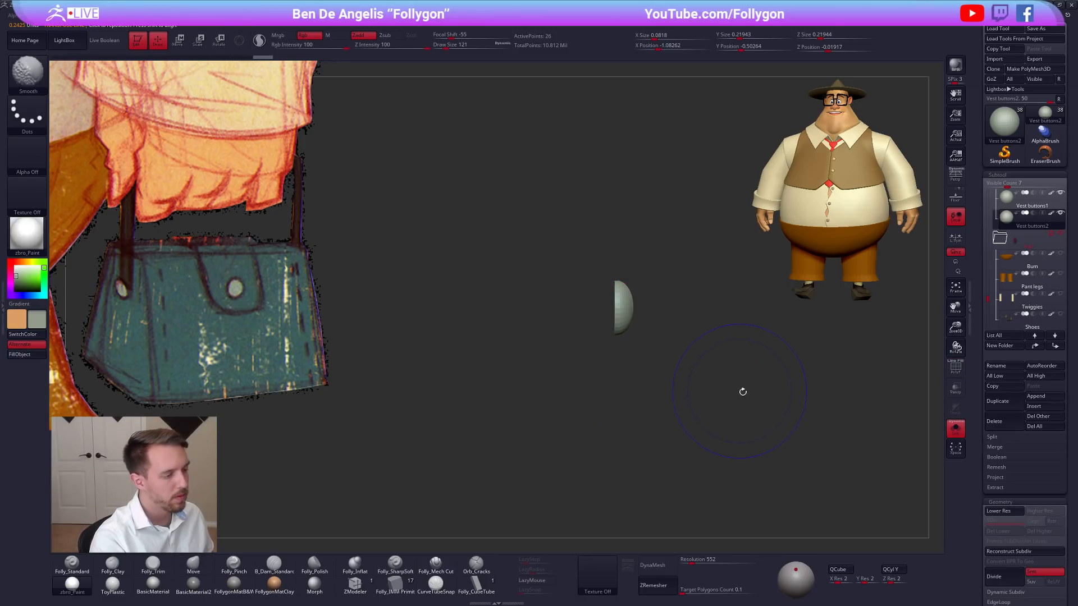
right_drag(757, 402, 674, 406)
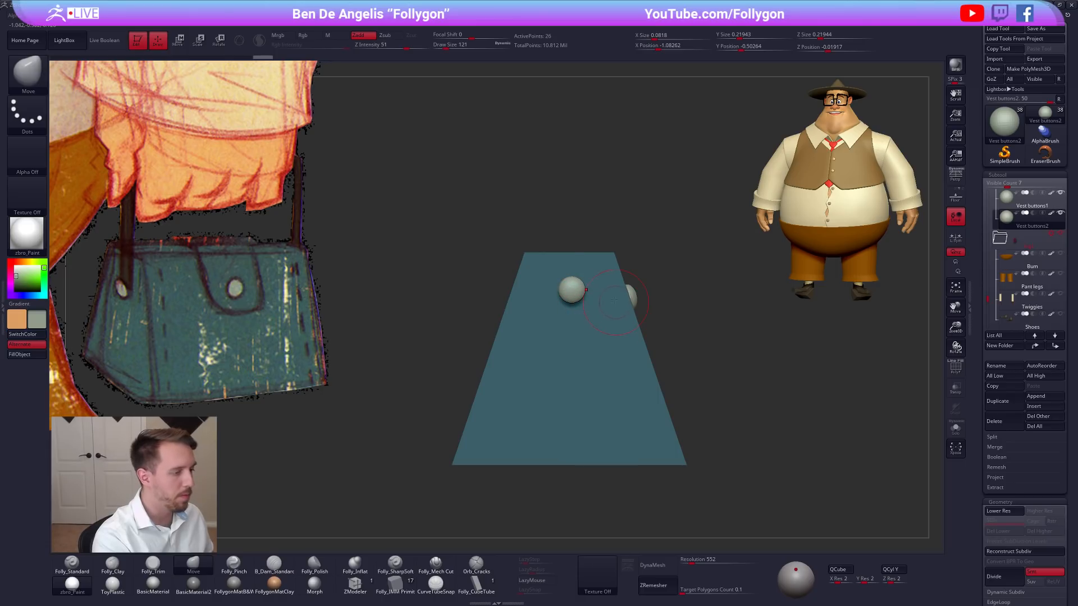
Check the side button's alignment with rotation lines, viewing it isolated, with the polyframe, and against the whole bag.
key(r)
right_drag(579, 309, 622, 314)
mouse_move(584, 301)
mouse_down()
mouse_move(599, 371)
mouse_move(652, 391)
mouse_up()
key(alt+shift+s)
mouse_move(547, 298)
right_down()
mouse_move(591, 293)
mouse_move(592, 326)
right_up()
drag(575, 277, 511, 278)
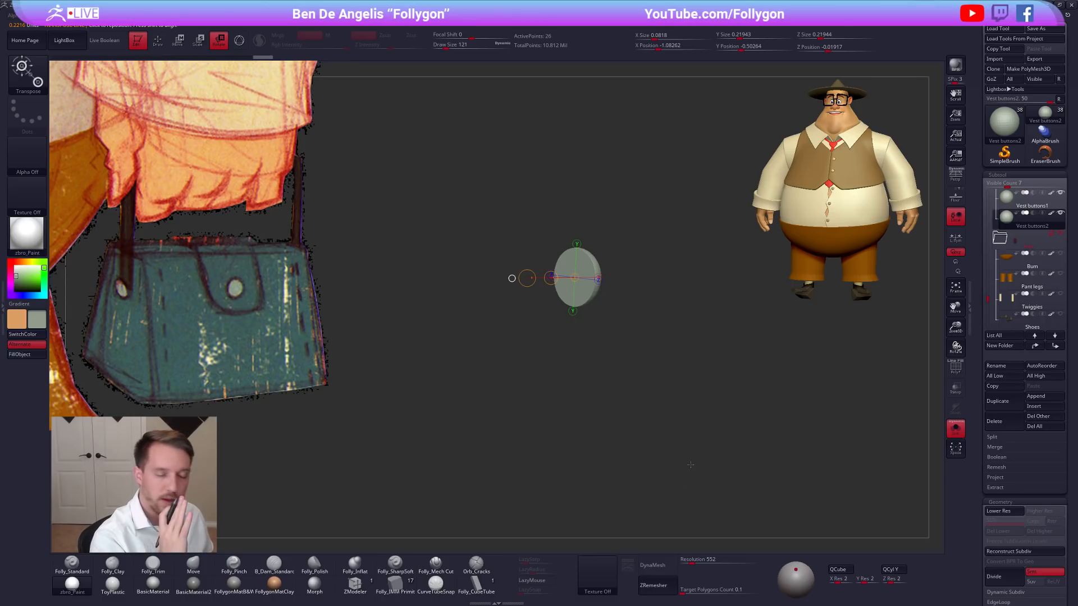
key(shift+f)
shift+right_drag(690, 450, 697, 449)
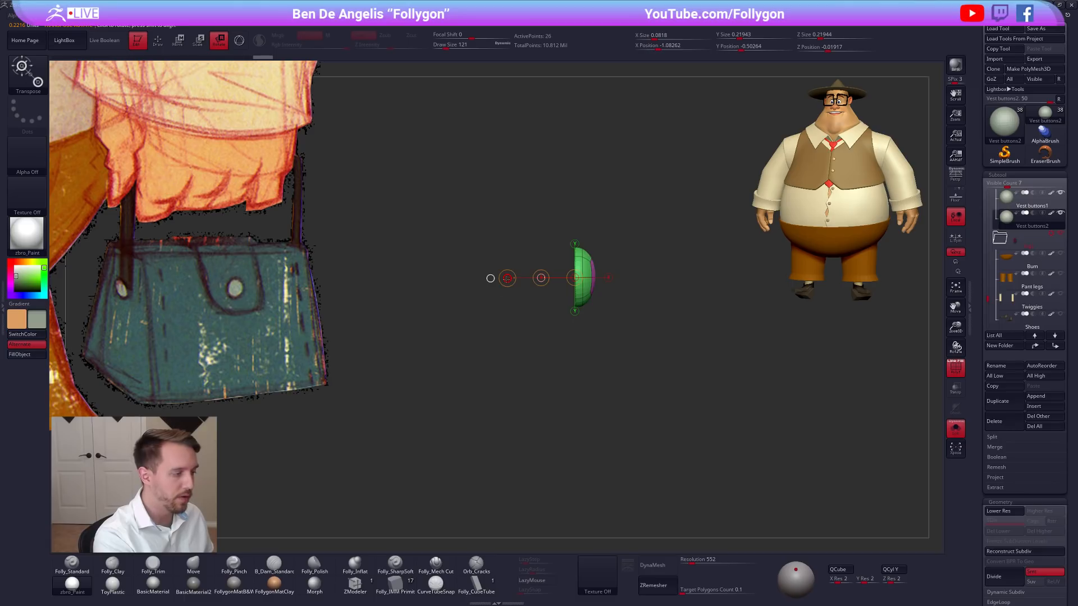
key(q)
mouse_move(700, 385)
ctrl+right_down()
mouse_move(658, 365)
mouse_move(614, 369)
mouse_move(603, 345)
mouse_move(631, 338)
mouse_move(590, 342)
ctrl+right_up()
key(w)
key(shift+f)
key(q)
key(shift+s)
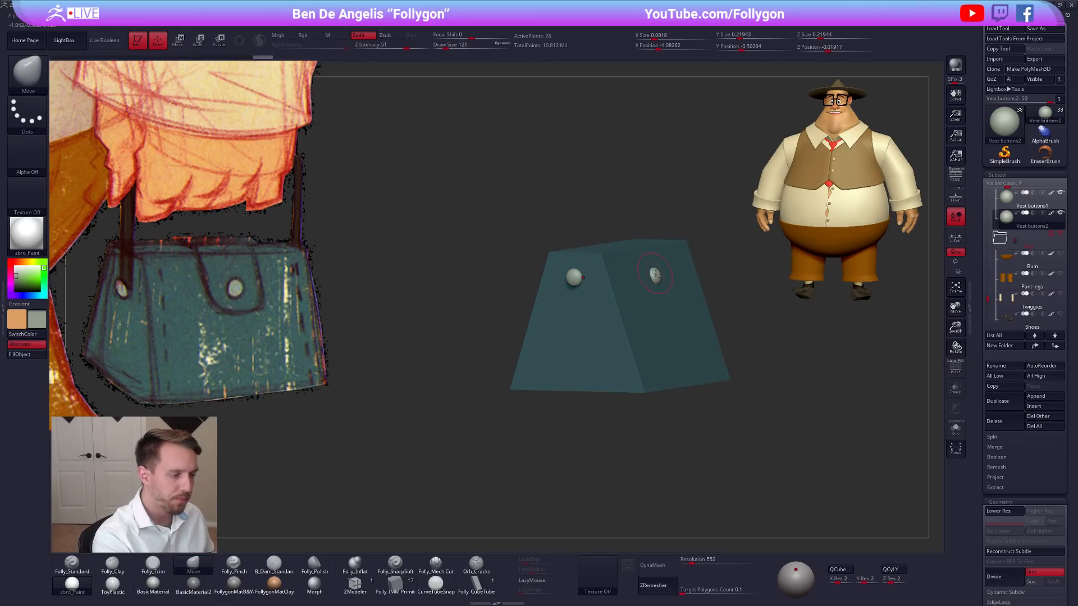
Isolate the front button and rotate it to tilt back toward the bag's sloped front panel.
alt+click(653, 275)
key(shift+s)
ctrl+right_drag(671, 274, 705, 306)
key(e)
mouse_move(640, 265)
mouse_down()
mouse_move(584, 252)
mouse_move(558, 283)
mouse_up()
key(r)
drag(572, 284, 572, 273)
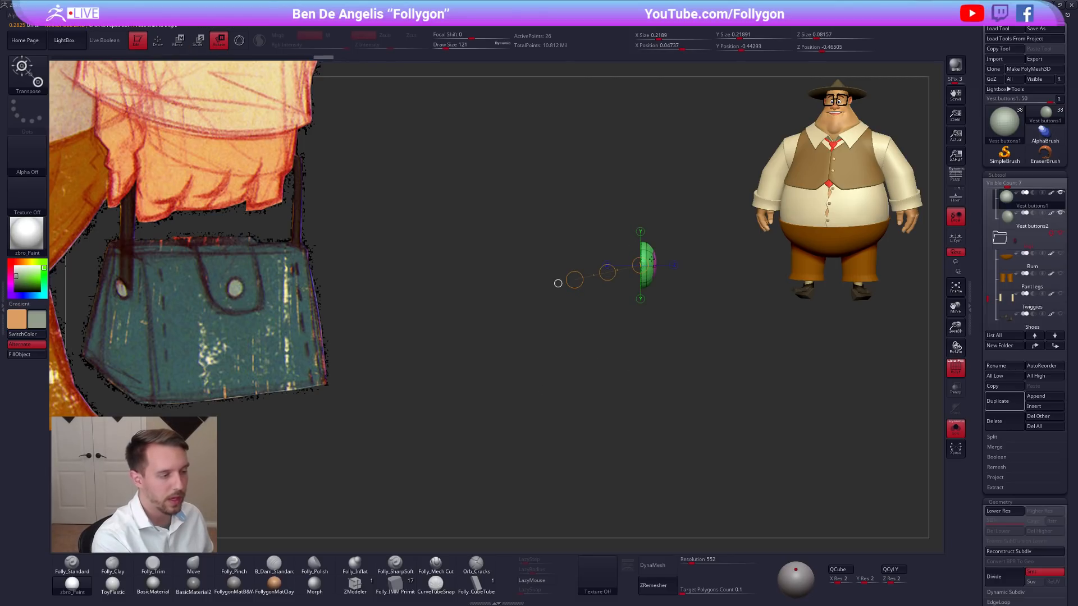
shift+drag(640, 210, 699, 432)
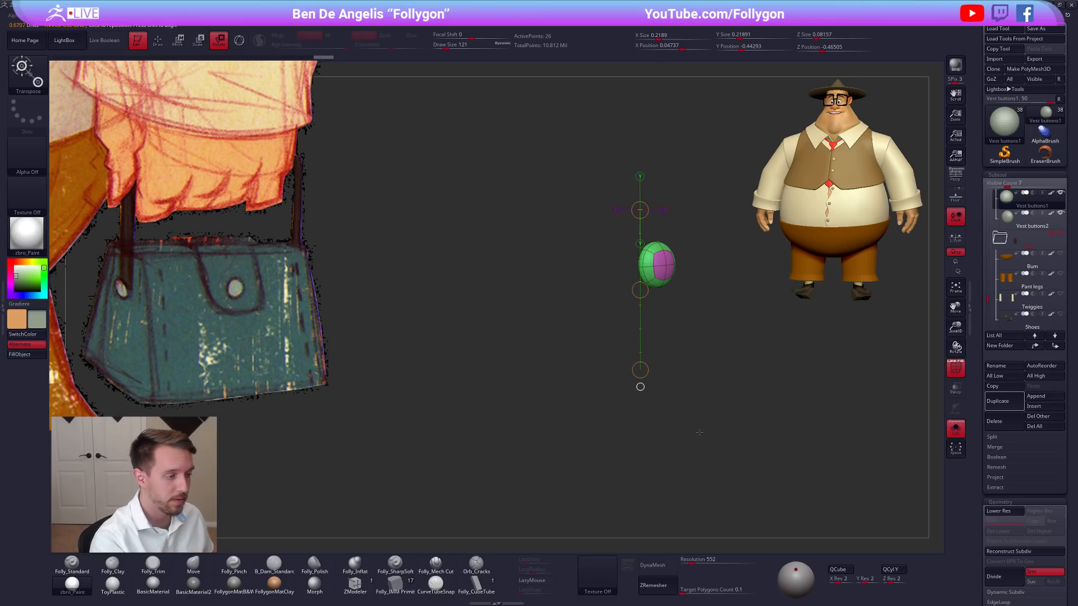
key(q)
key(ctrl+z)
key(alt+s)
key(shift+f)
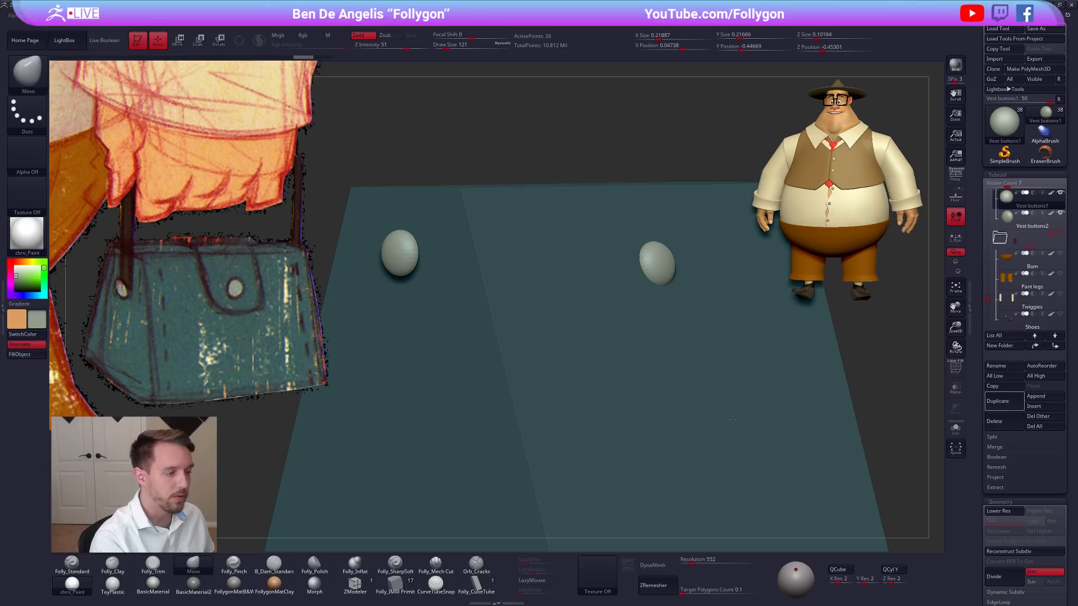
Tilt the front button slightly further so it follows the front panel's slope when viewed from the bag's end.
shift+drag(698, 325, 692, 311)
key(r)
drag(659, 265, 713, 243)
key(alt+s)
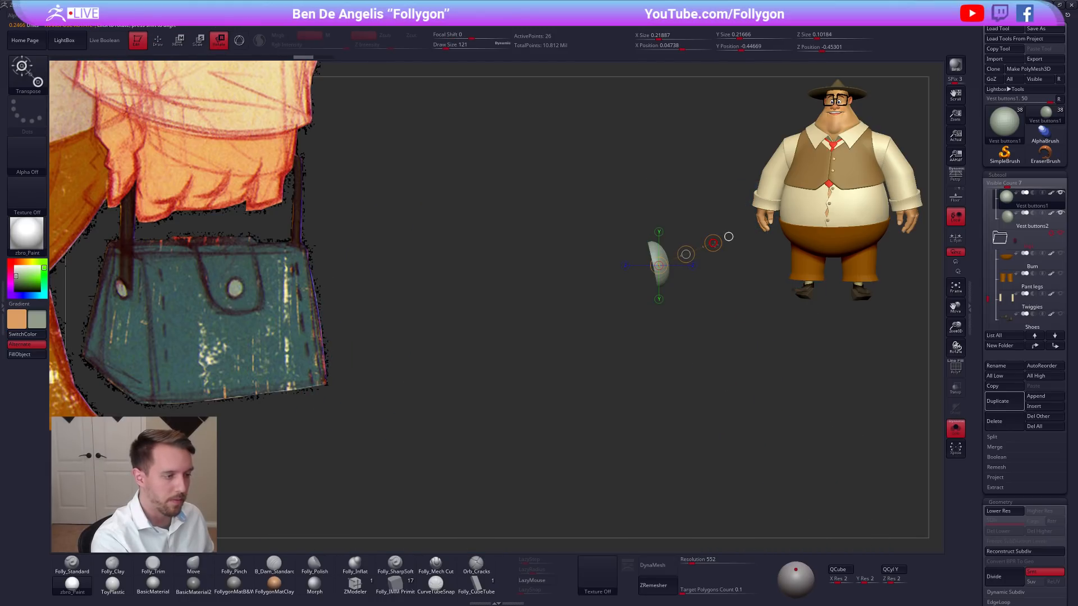
key(alt+s)
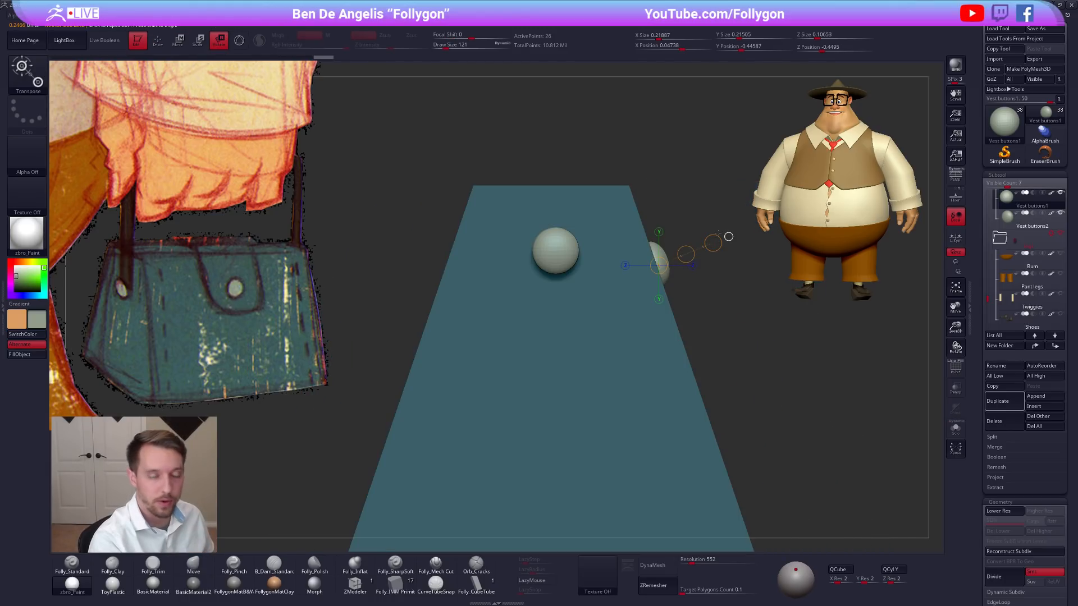
key(q)
drag(784, 404, 741, 402)
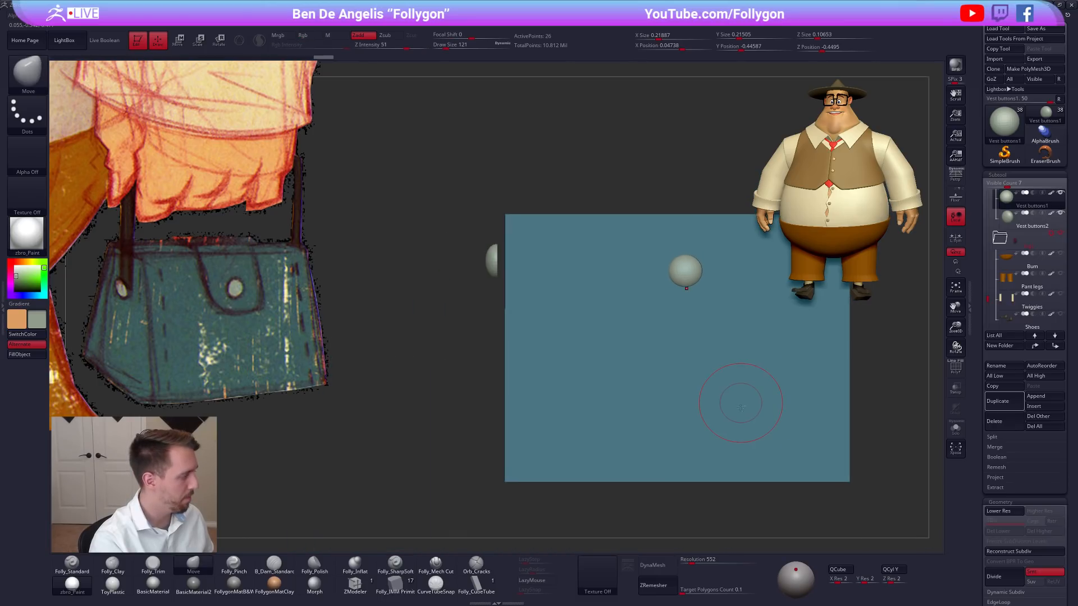
Select the side button subtool Vest buttons2 and lower it toward the front button's height.
alt+click(739, 405)
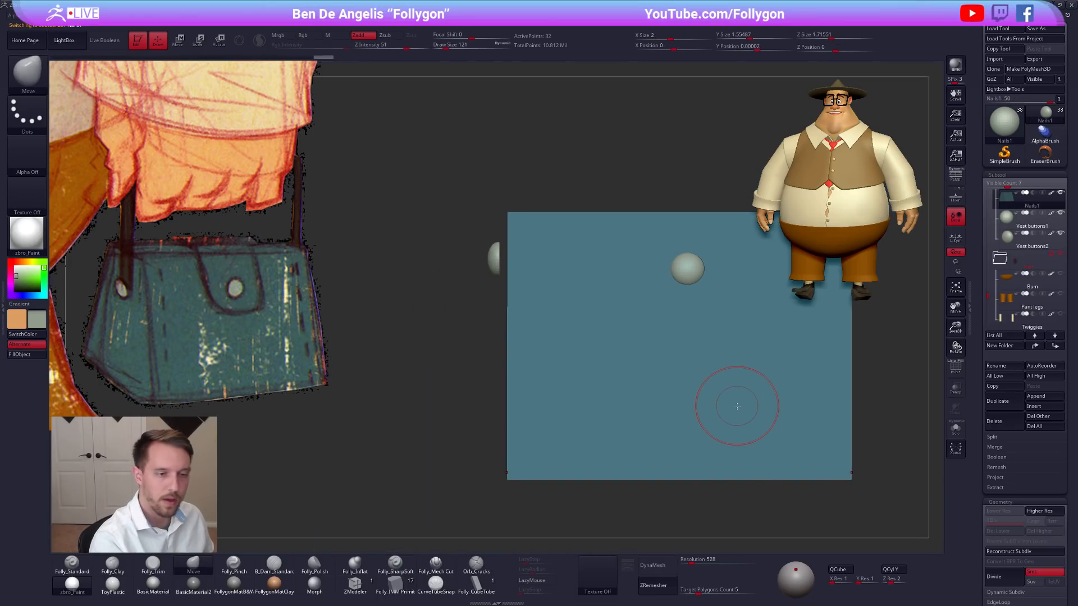
click(1027, 240)
key(shift+f)
key(w)
mouse_move(495, 273)
mouse_down()
mouse_move(496, 323)
mouse_move(499, 306)
mouse_up()
key(q)
Mirror the side button across the bag to add a matching button on the opposite side.
alt+drag(787, 371, 646, 372)
key(ctrl+space)
click(724, 388)
key(shift+f)
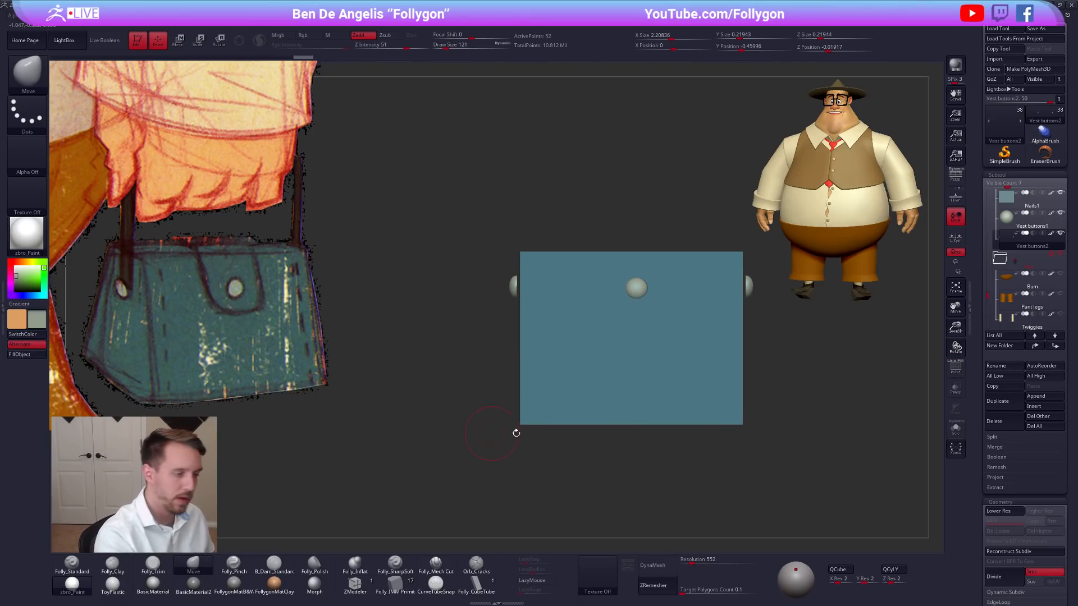
Choose the Folly_CubeTube brush and duplicate the paired side buttons subtool as the base for the straps.
click(469, 588)
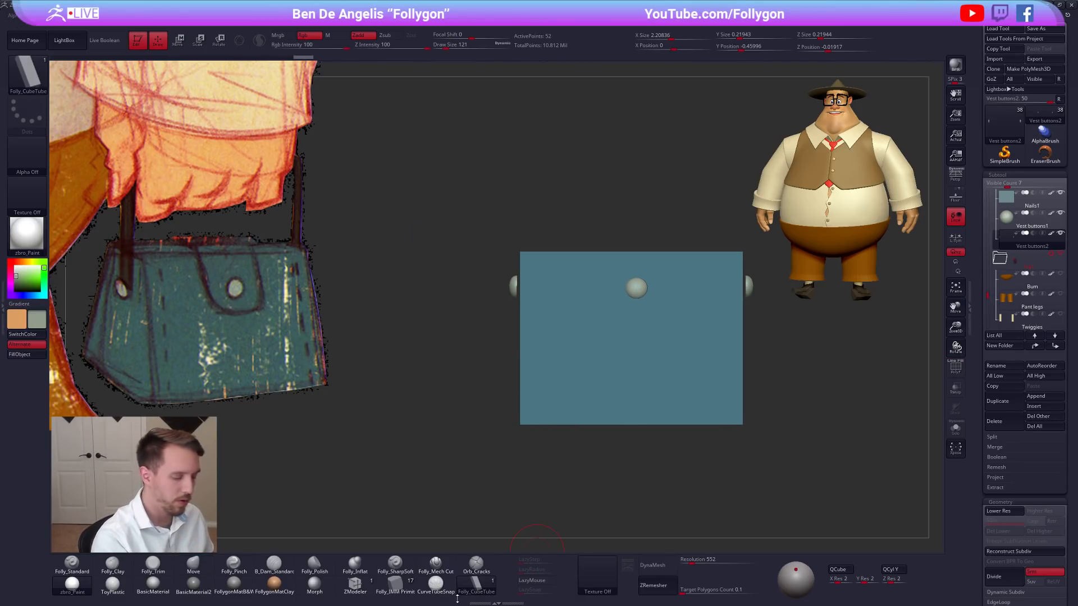
click(1003, 403)
right_drag(730, 404, 570, 421)
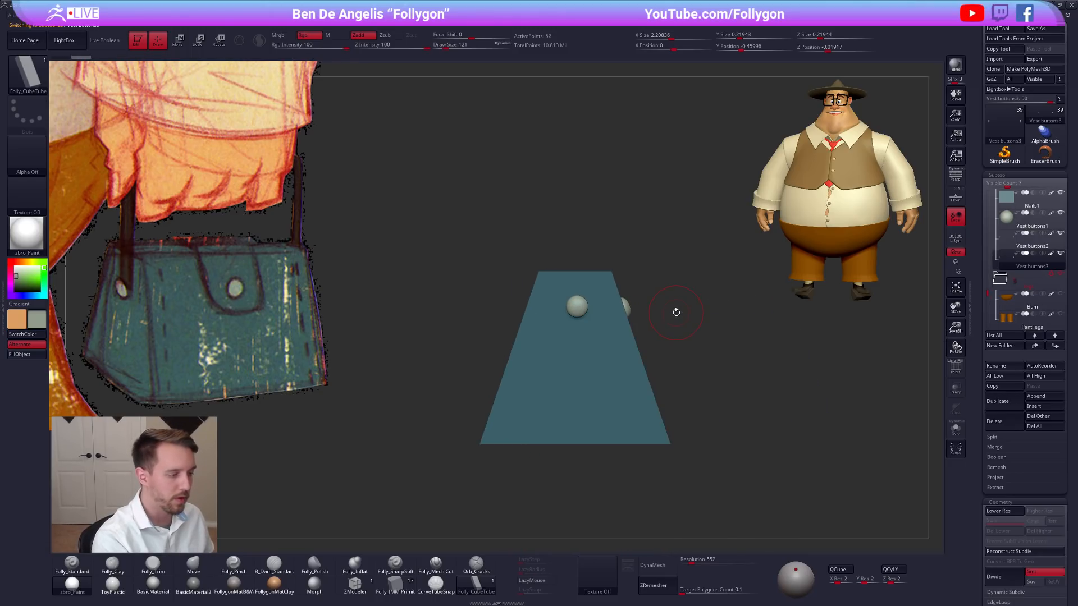
alt+right_drag(543, 361, 594, 268)
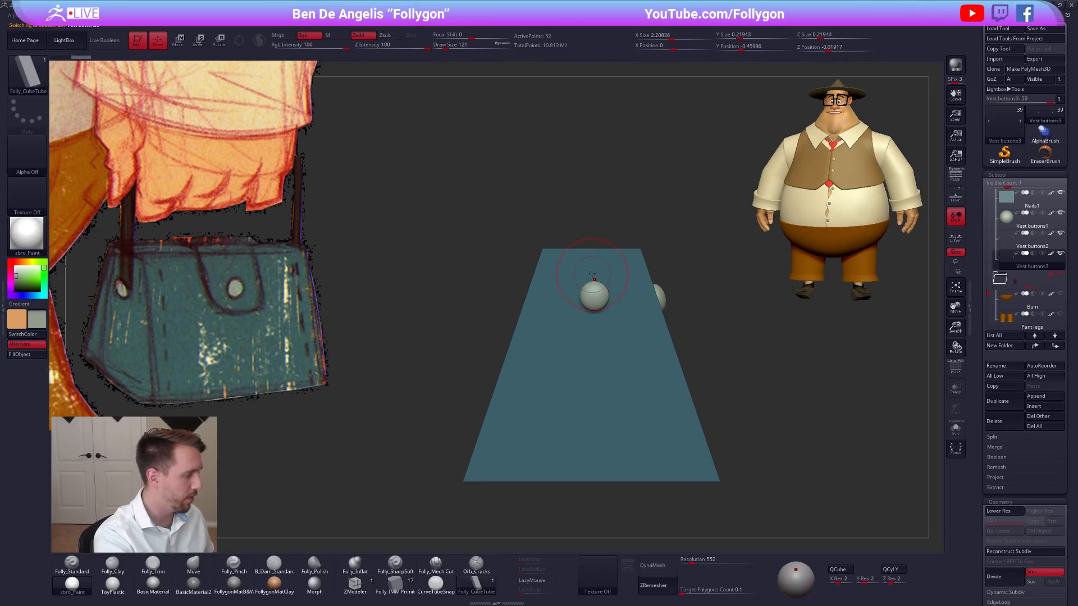
key(alt+s)
key(alt+s)
mouse_move(594, 291)
ctrl+right_down()
mouse_move(581, 283)
mouse_move(591, 272)
ctrl+right_up()
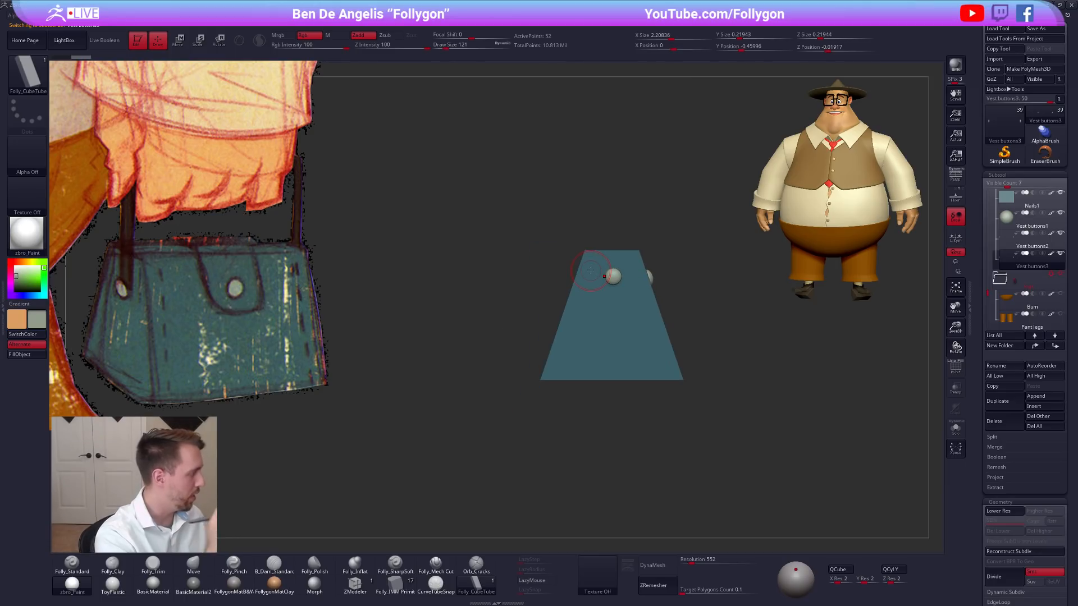
Enable AsLine for the curve stroke and draw a straight vertical strap upward from the side button.
click(3, 308)
drag(96, 337, 103, 315)
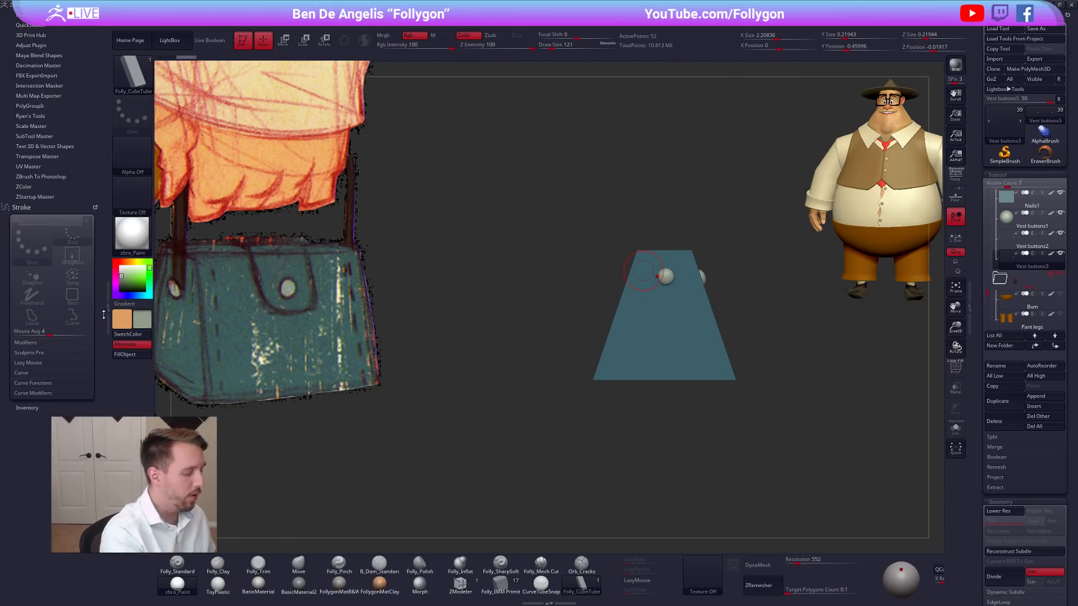
mouse_move(685, 315)
mouse_down()
mouse_move(631, 412)
mouse_move(493, 339)
mouse_up()
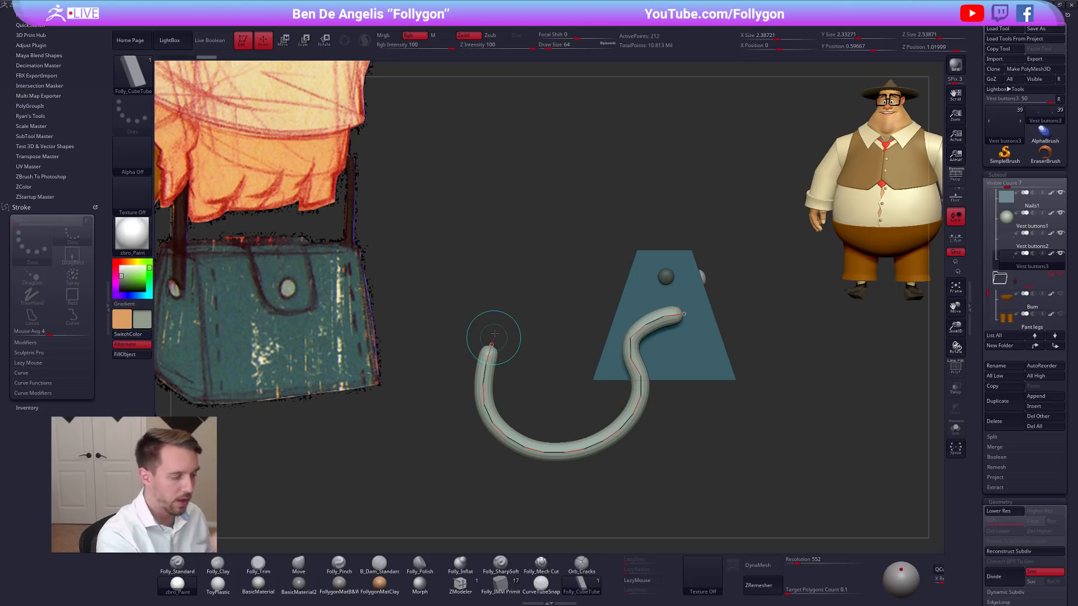
key(ctrl+z)
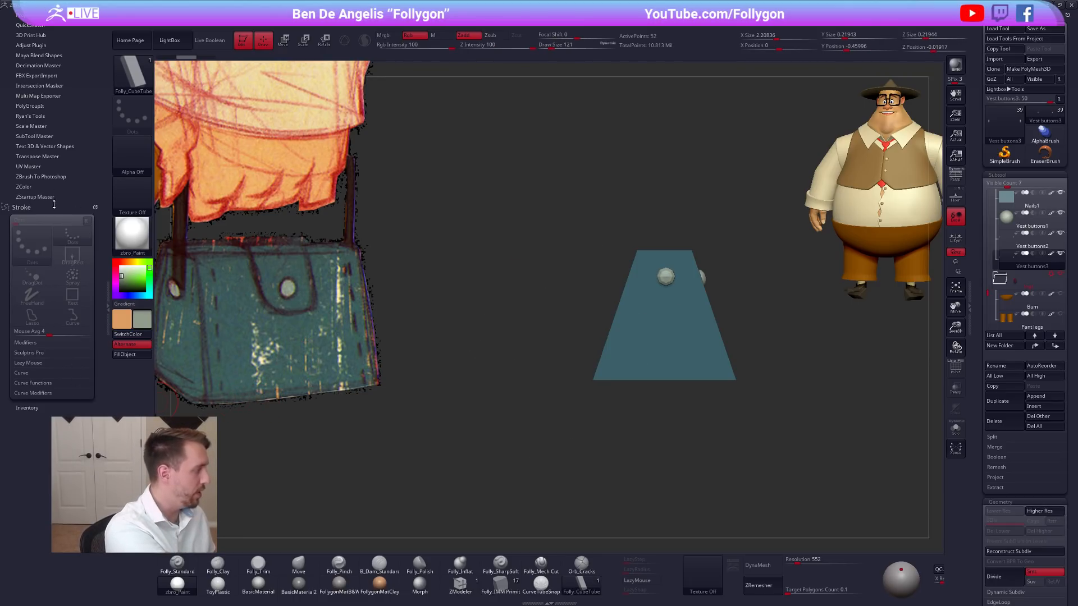
click(56, 373)
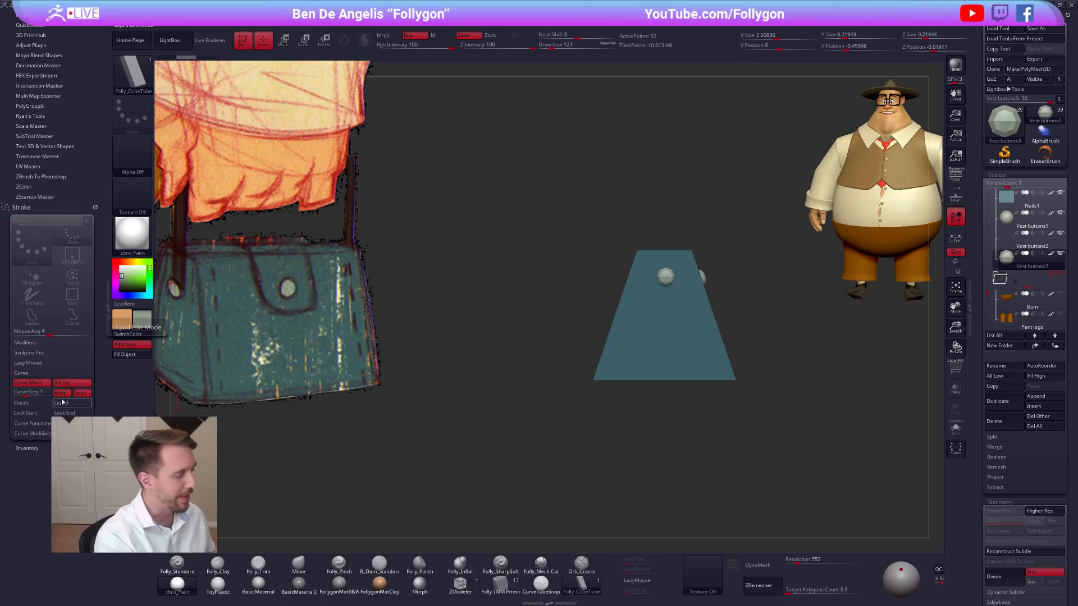
click(110, 304)
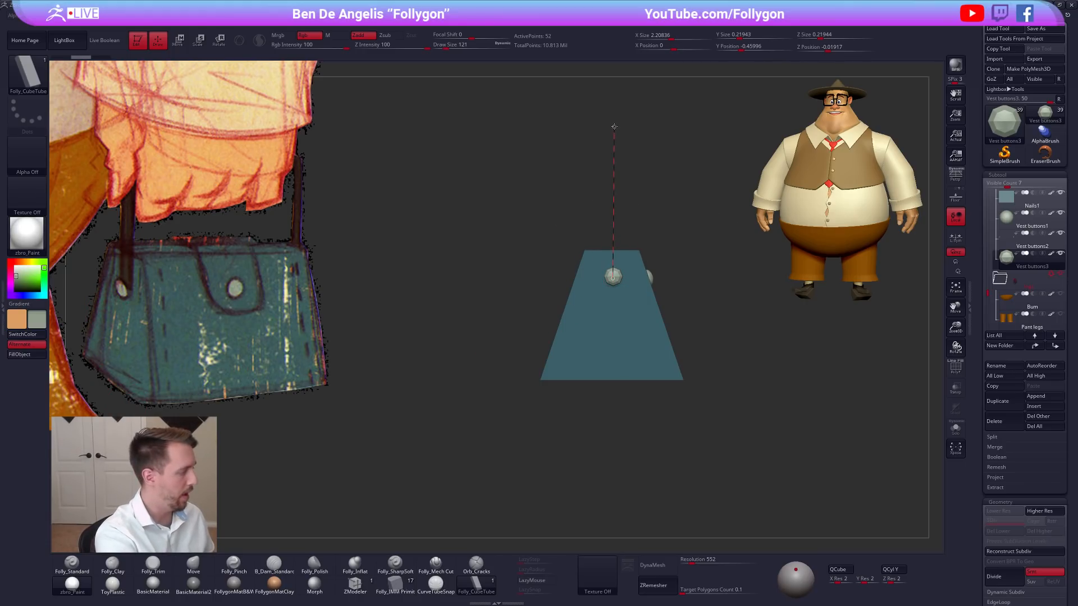
drag(615, 123, 615, 119)
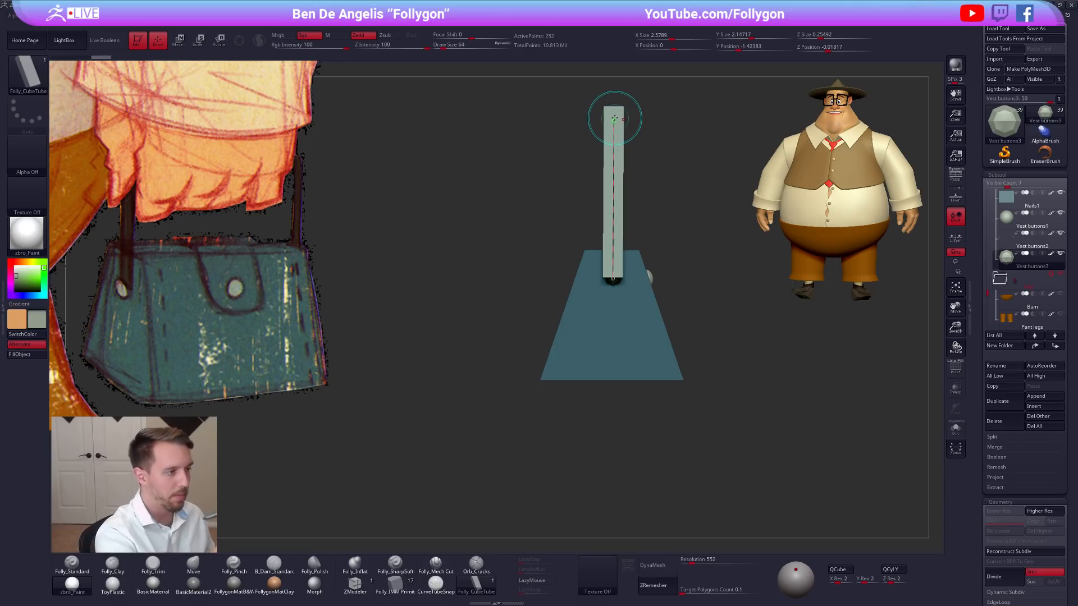
drag(465, 389, 600, 380)
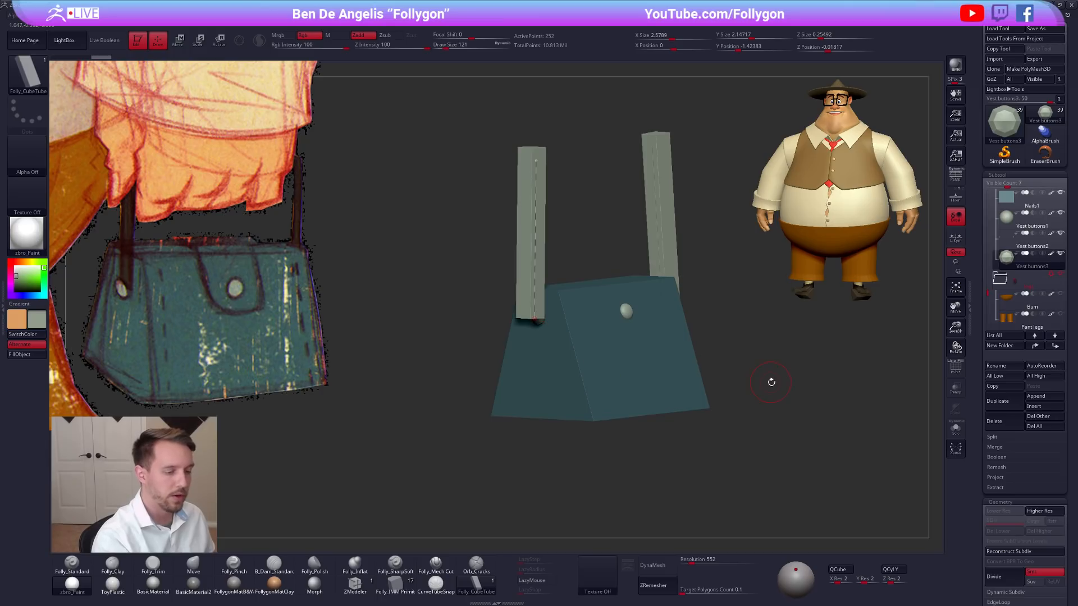
Thin the straps by rebuilding the curve with a draw size of 96 and a Z Intensity of 34.
key(space)
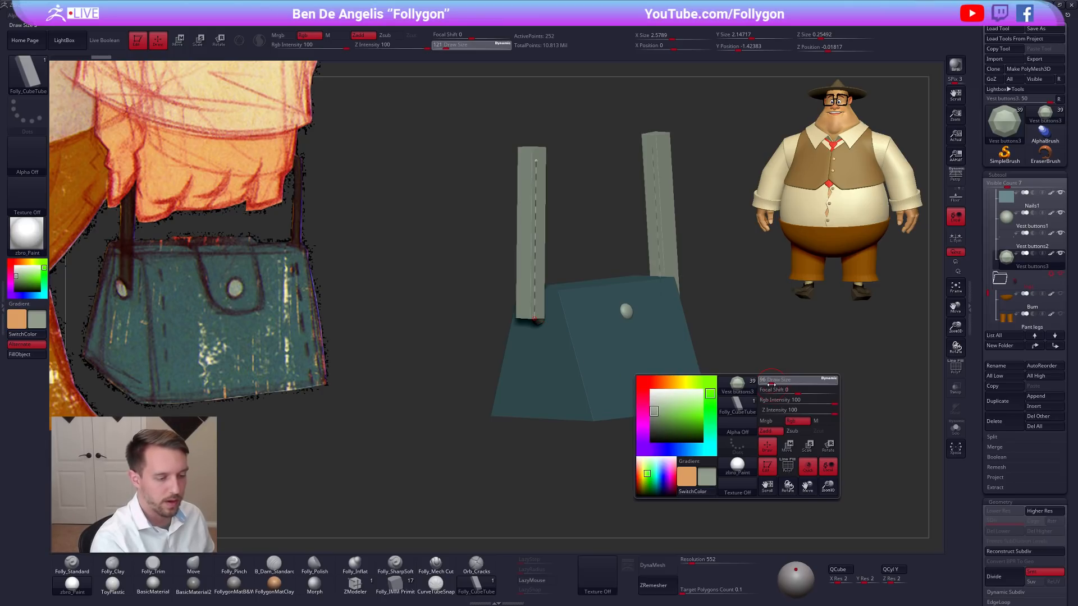
click(531, 241)
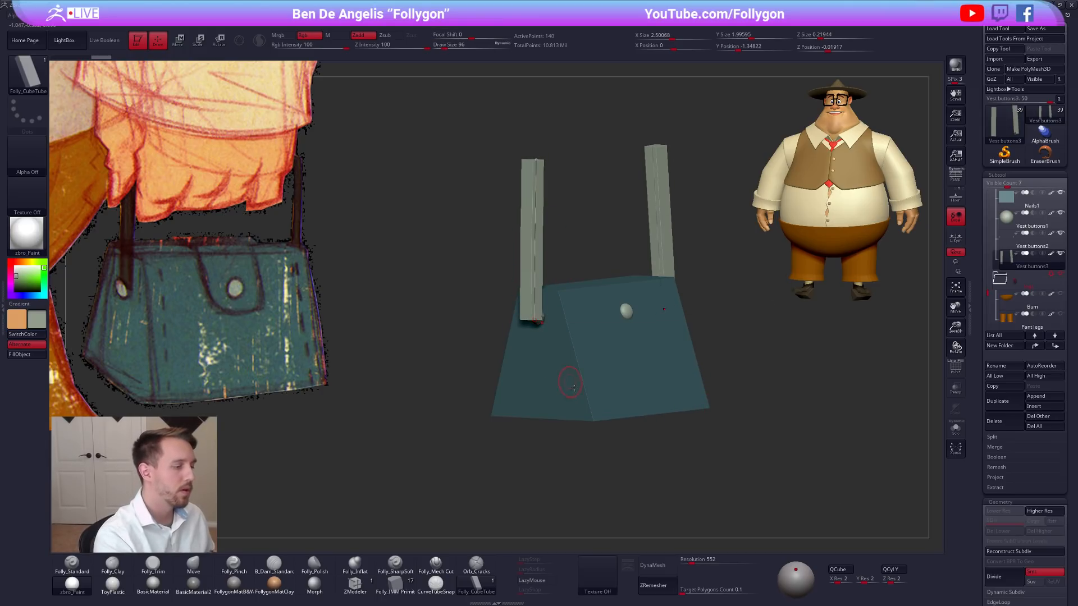
drag(426, 47, 396, 49)
click(529, 258)
drag(789, 406, 621, 423)
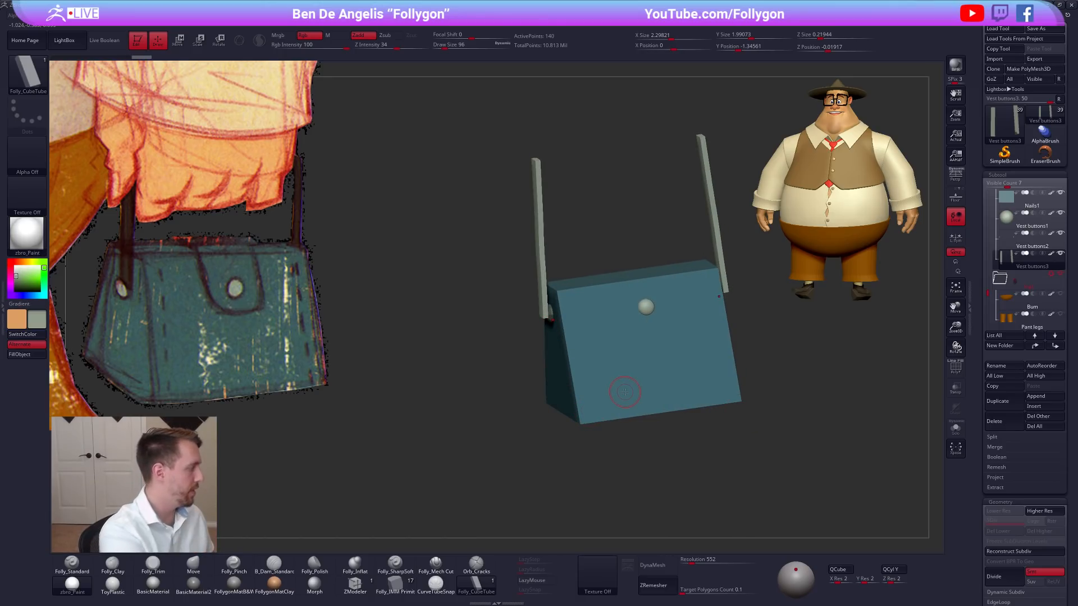
Turn off the AsLine option for the curve stroke.
click(3, 306)
click(81, 386)
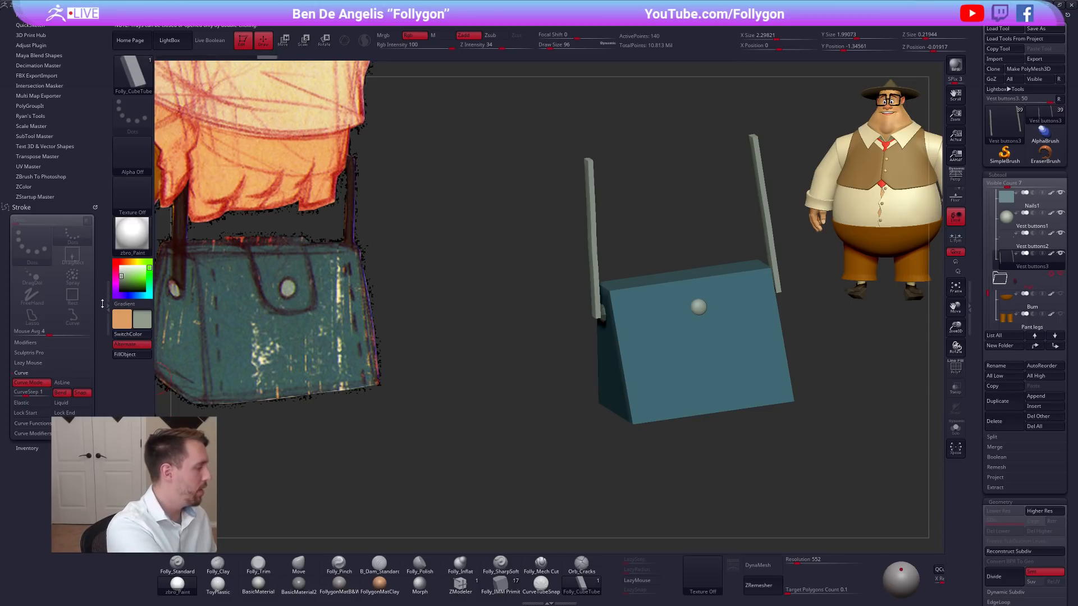
double_click(108, 325)
Show the polyframe on the strap subtool and delete its duplicated buttons, leaving only the two straps.
shift+drag(659, 387, 635, 380)
key(shift+f)
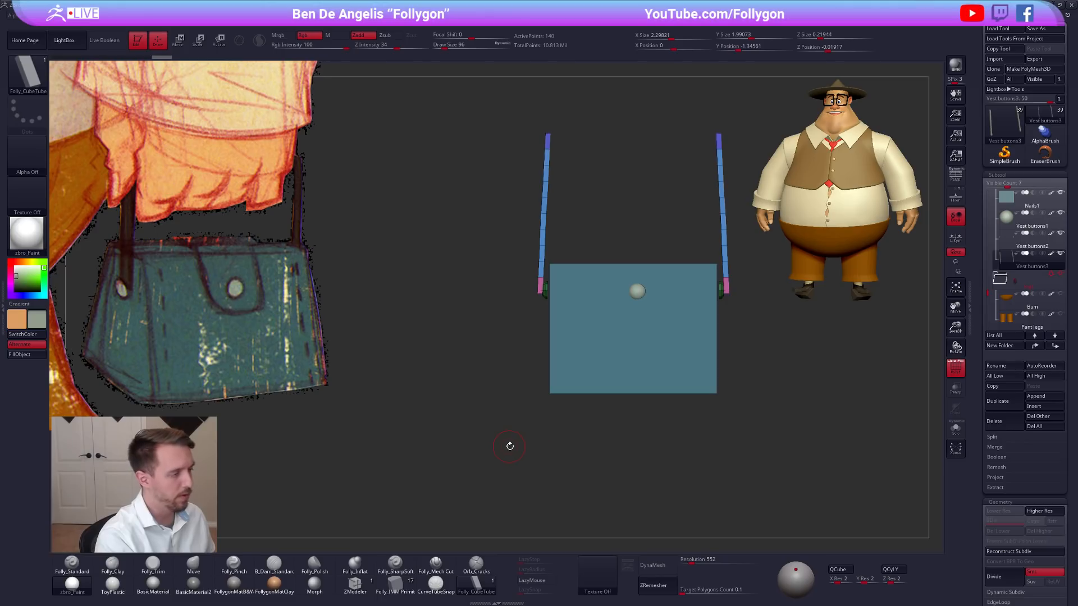
drag(520, 440, 544, 415)
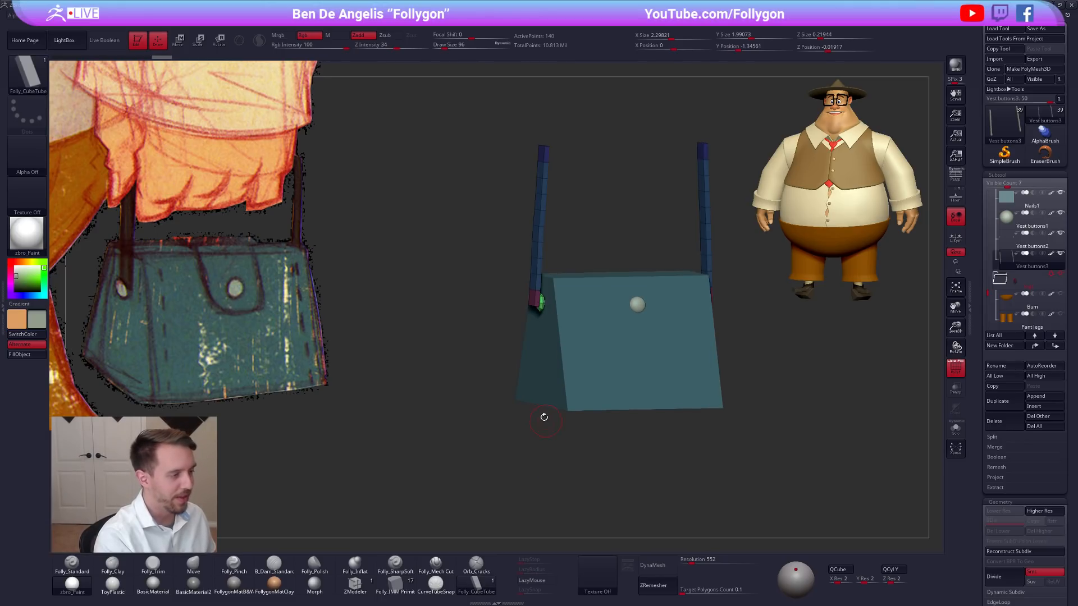
key(ctrl+z)
key(space)
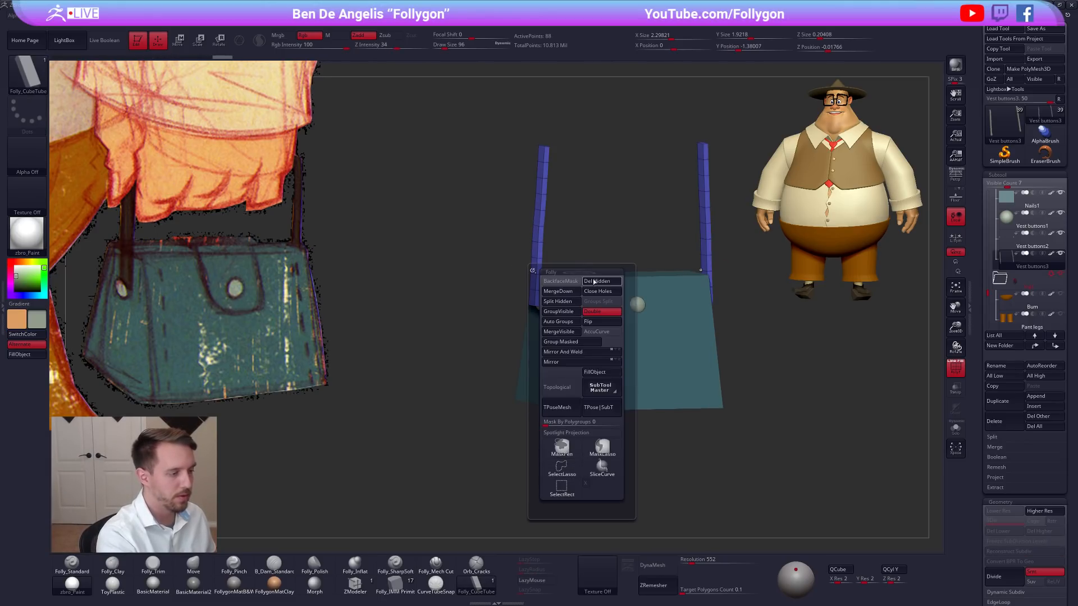
shift+drag(596, 247, 598, 241)
Hide the polyframe and move both straps inward so their lower ends sit against the bag's sides.
key(shift+f)
key(w)
drag(540, 307, 556, 308)
key(q)
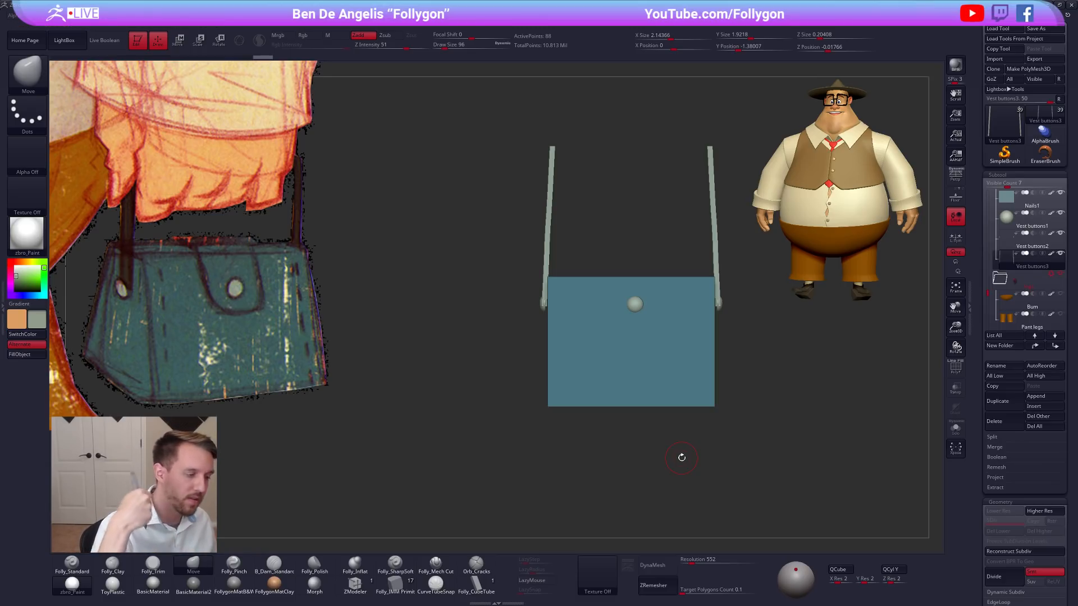
Isolate the straps and delete their intermediate edge loops with ZModeler's Delete action on the EdgeLoop Complete target.
key(shift+f)
click(355, 585)
key(alt+s)
mouse_move(471, 245)
mouse_down()
mouse_move(556, 253)
mouse_move(553, 311)
mouse_up()
key(space)
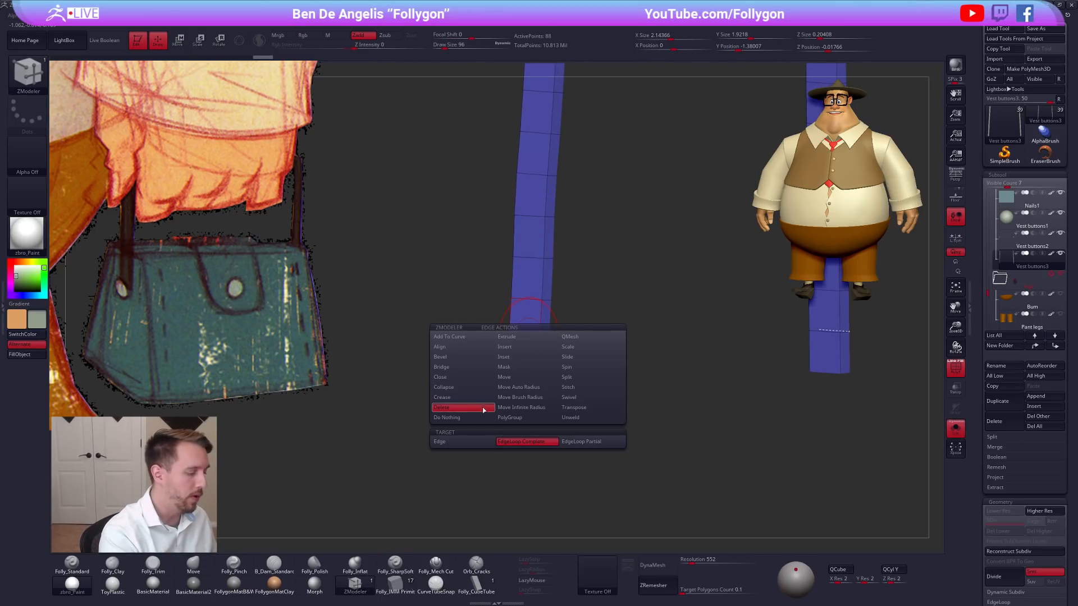
click(529, 337)
click(526, 300)
ctrl+right_drag(526, 303, 531, 278)
click(532, 256)
click(533, 233)
alt+right_drag(536, 231, 551, 325)
click(552, 297)
click(554, 268)
click(555, 242)
click(558, 213)
click(560, 179)
ctrl+right_drag(563, 216, 563, 182)
shift+right_drag(655, 378, 629, 414)
key(b)
key(m)
key(v)
Sample the dark brown of the reference strap and fill both shoulder straps with it.
mouse_move(574, 358)
alt+right_down()
mouse_move(604, 354)
mouse_move(454, 358)
alt+right_up()
key(shift+z)
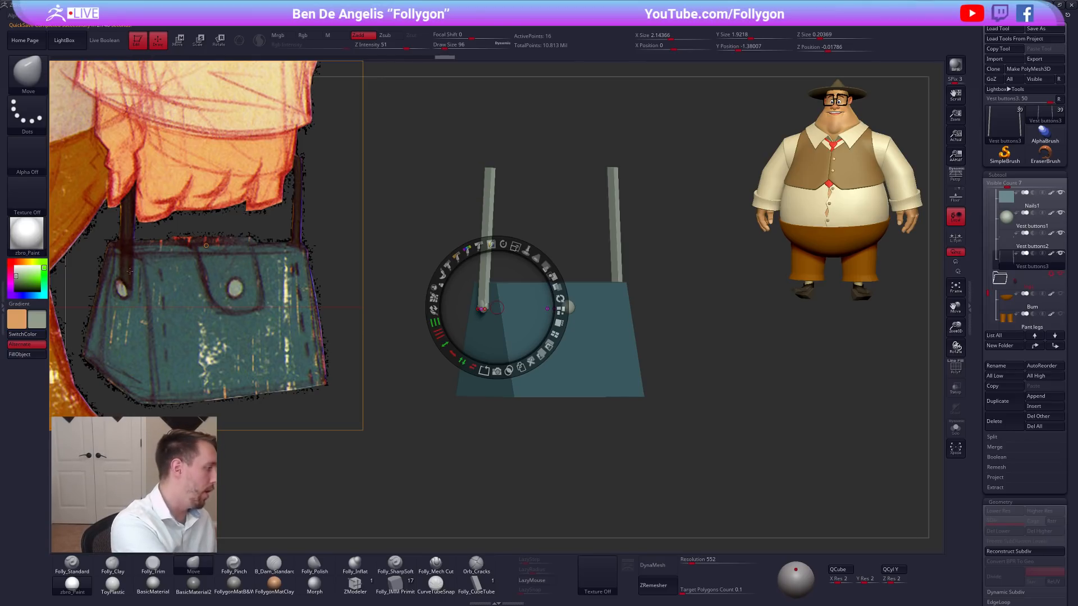
key(c)
key(shift+z)
key(1)
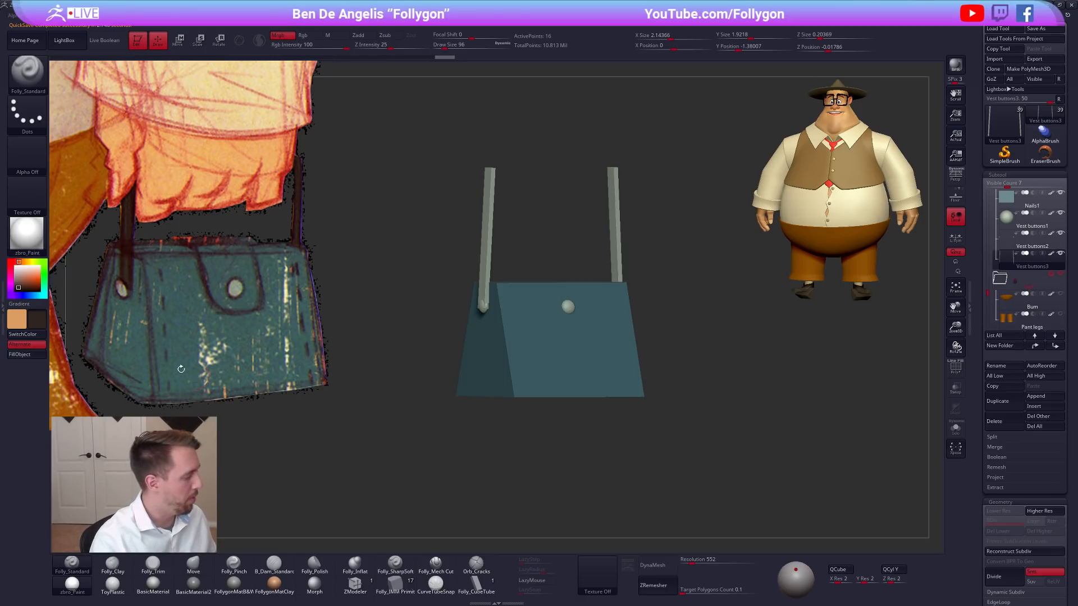
click(26, 355)
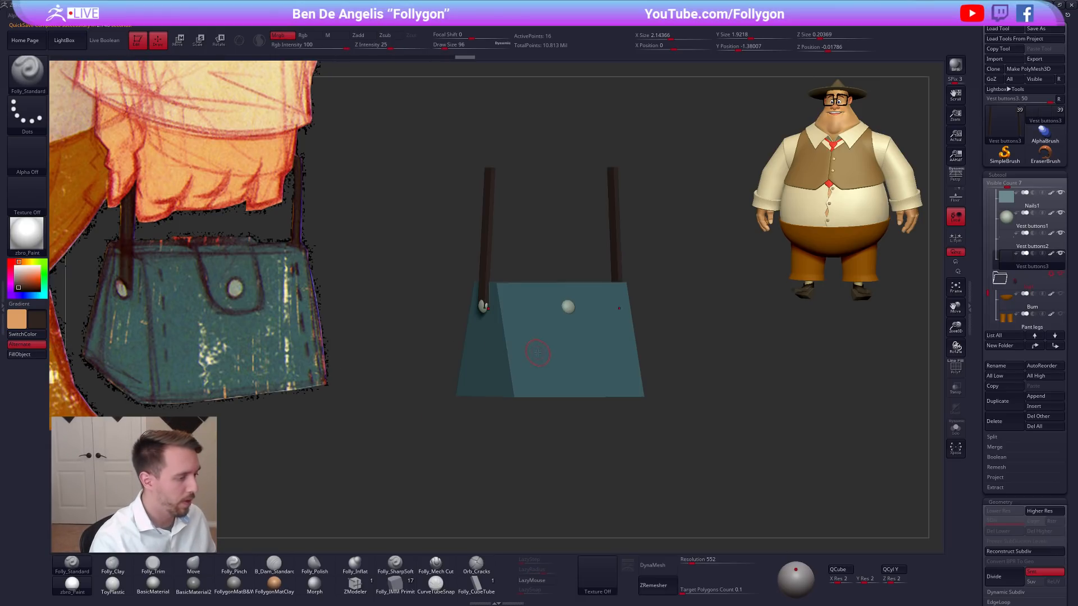
shift+right_drag(538, 353, 580, 369)
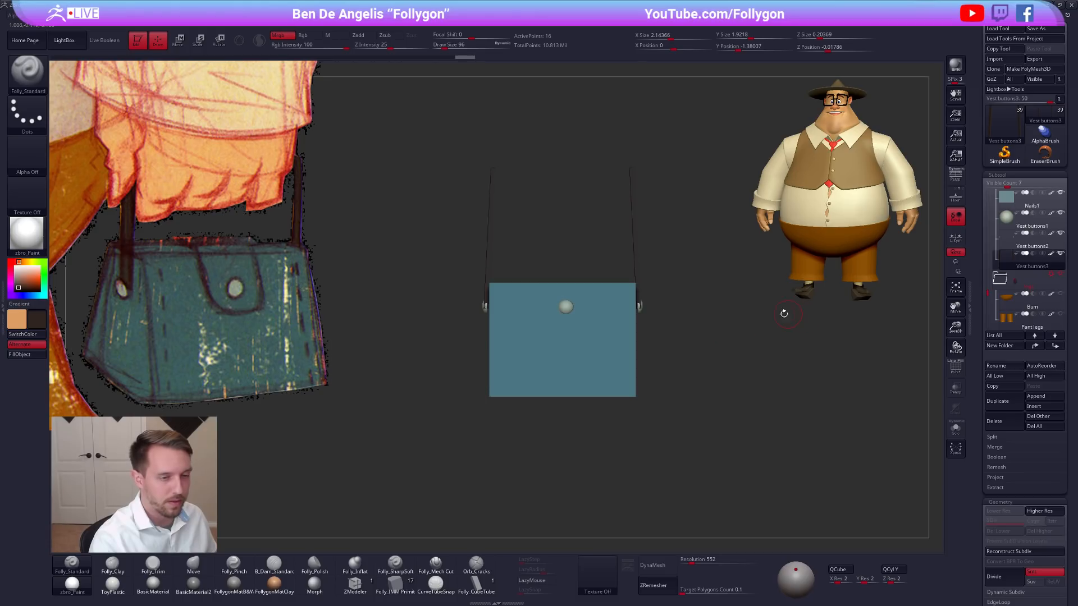
Select the button on the bag's front and shift it sideways to the bag's vertical centerline.
alt+click(566, 308)
ctrl+right_drag(565, 310, 605, 331)
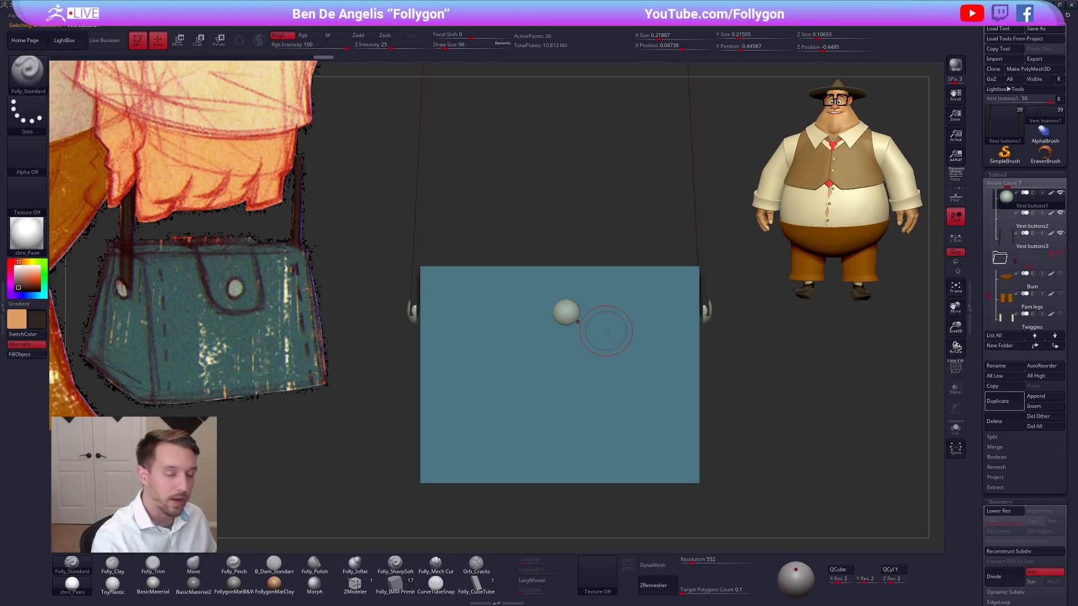
alt+right_drag(565, 365, 578, 352)
key(w)
mouse_move(581, 314)
shift+mouse_down()
mouse_move(581, 363)
mouse_move(575, 339)
shift+mouse_up()
key(q)
ctrl+right_drag(777, 427, 769, 407)
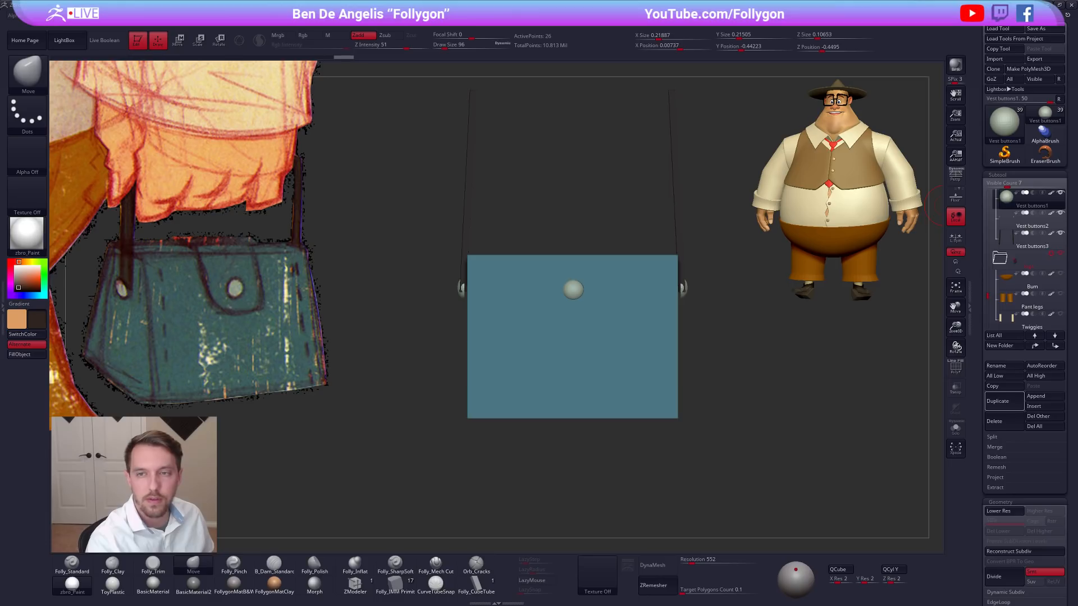
Switch to the browser to examine the Etsy photo of a vintage leather doctor's bag, and return to ZBrush.
drag(1077, 135, 848, 115)
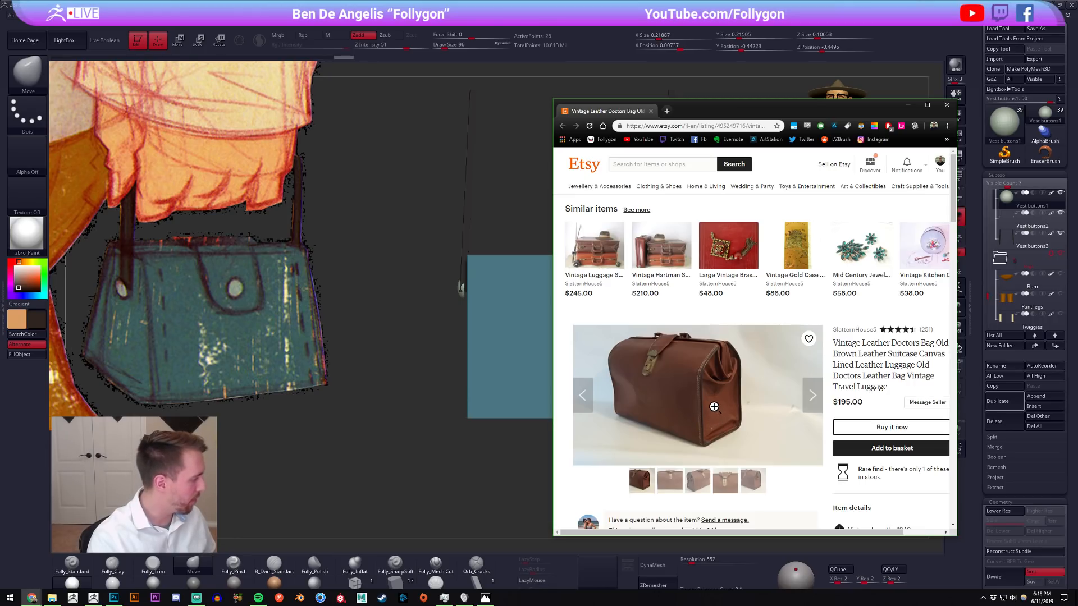
key(alt+Tab)
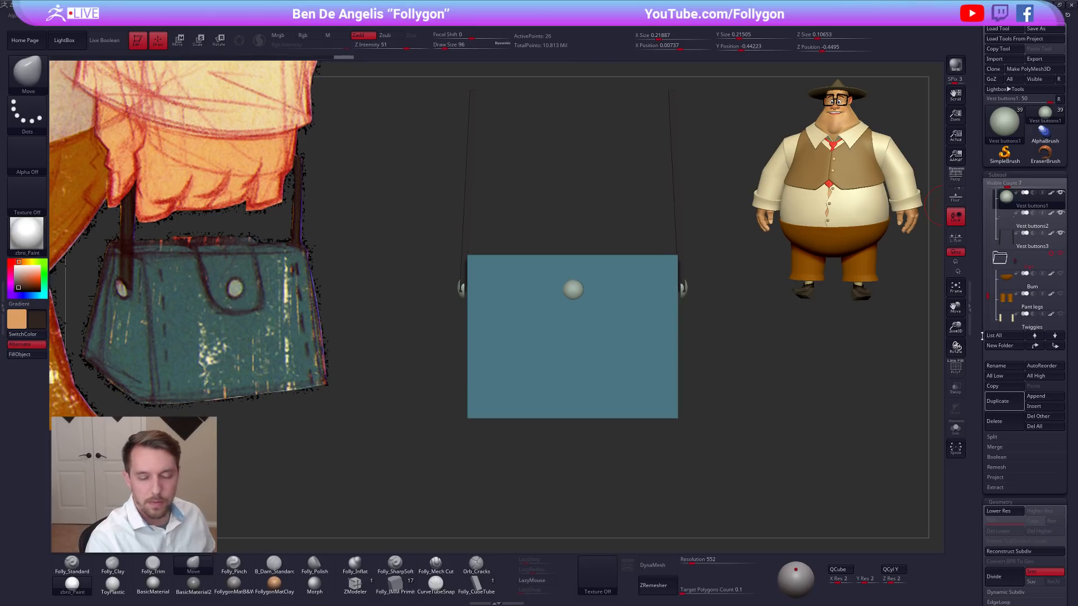
drag(935, 205, 809, 324)
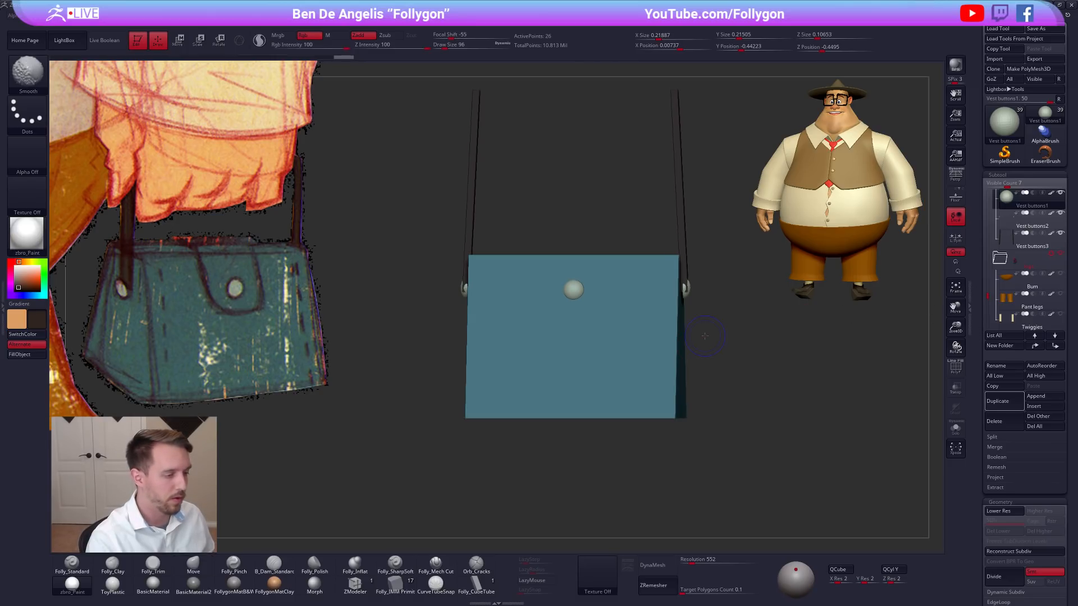
shift+drag(699, 337, 741, 325)
Try Mirror And Weld on the bag's front button with its polyframe shown, and undo it.
alt+drag(571, 328, 614, 334)
key(shift+f)
alt+drag(709, 313, 672, 316)
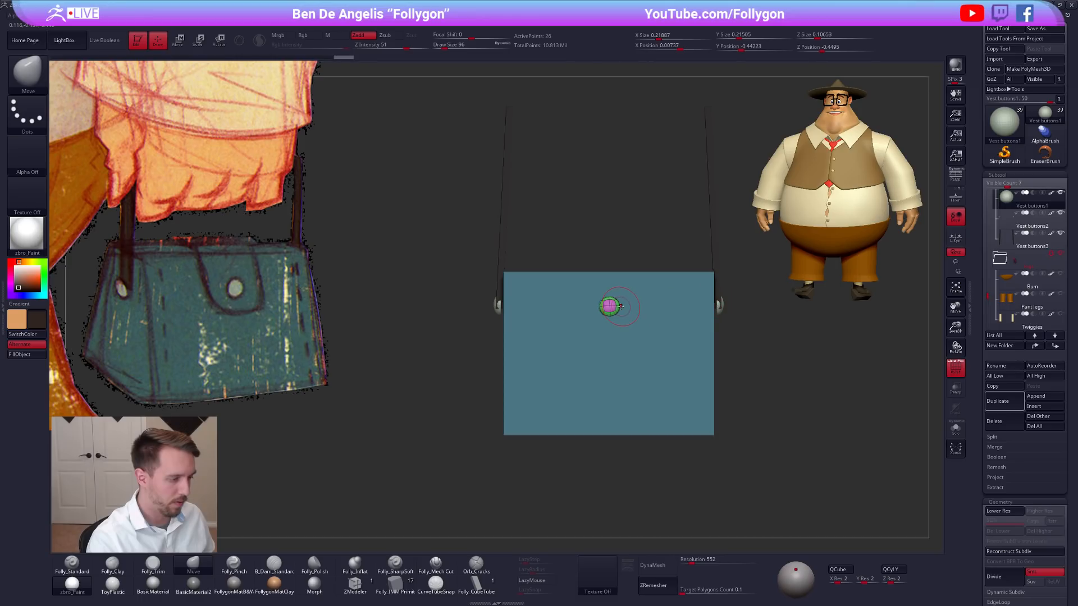
key(ctrl+shift+f)
click(672, 379)
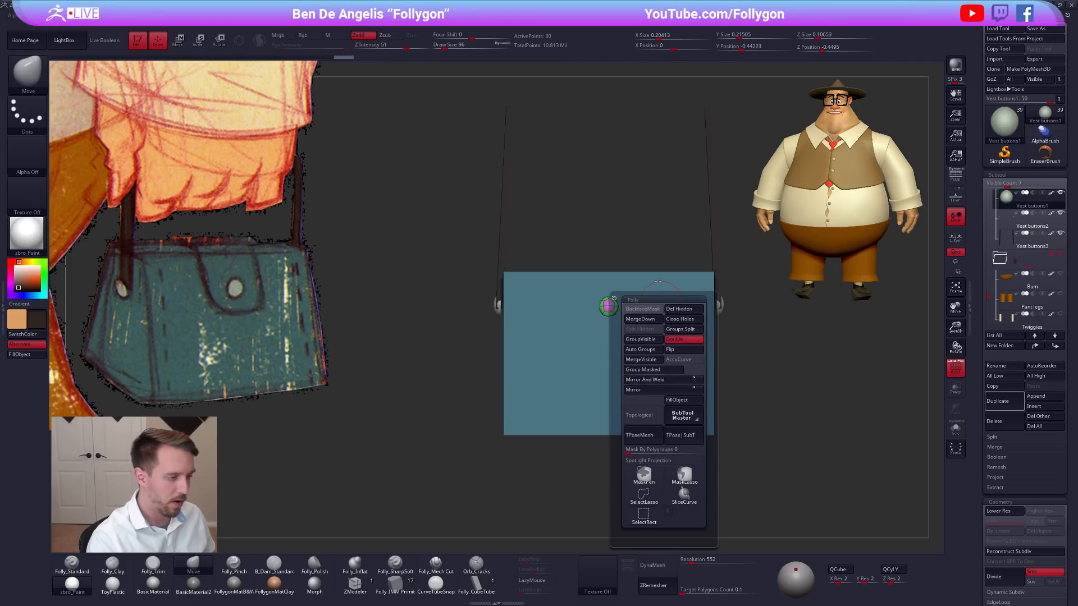
ctrl+right_drag(616, 281, 695, 326)
key(ctrl+z)
Turn off the front button's smoothed preview and rotate it slightly so its octagonal outline sits squarely upright.
key(r)
key(shift+f)
key(shift+d)
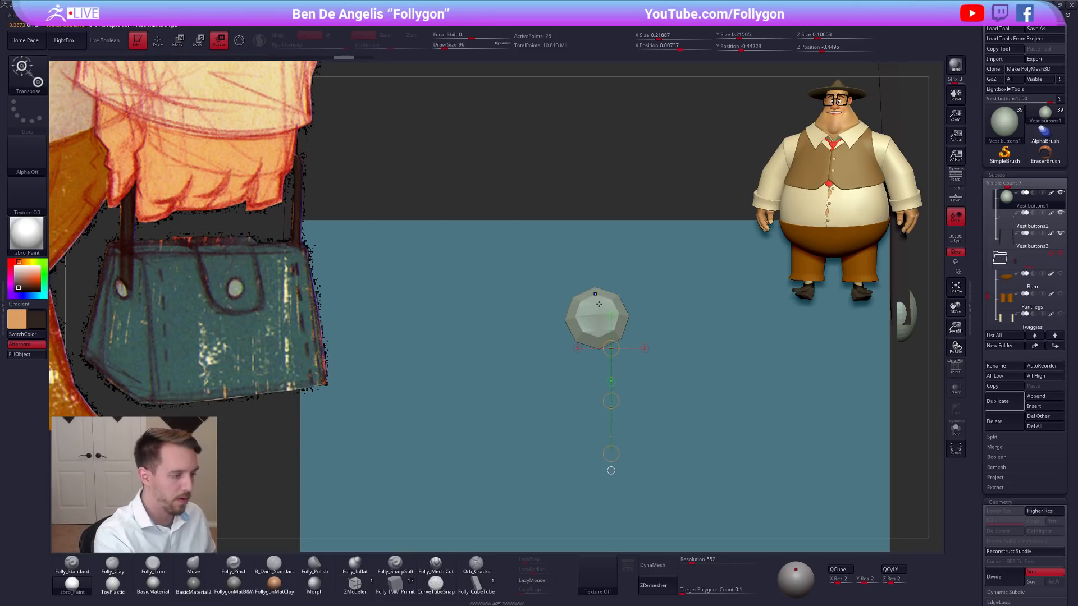
drag(595, 289, 595, 394)
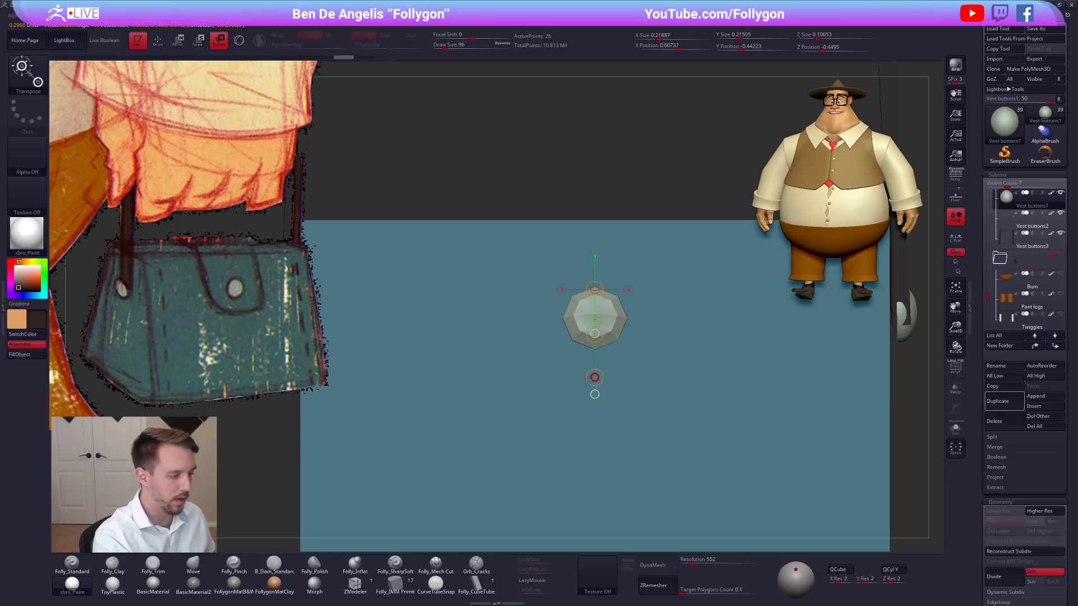
drag(618, 316, 656, 315)
key(shift+f)
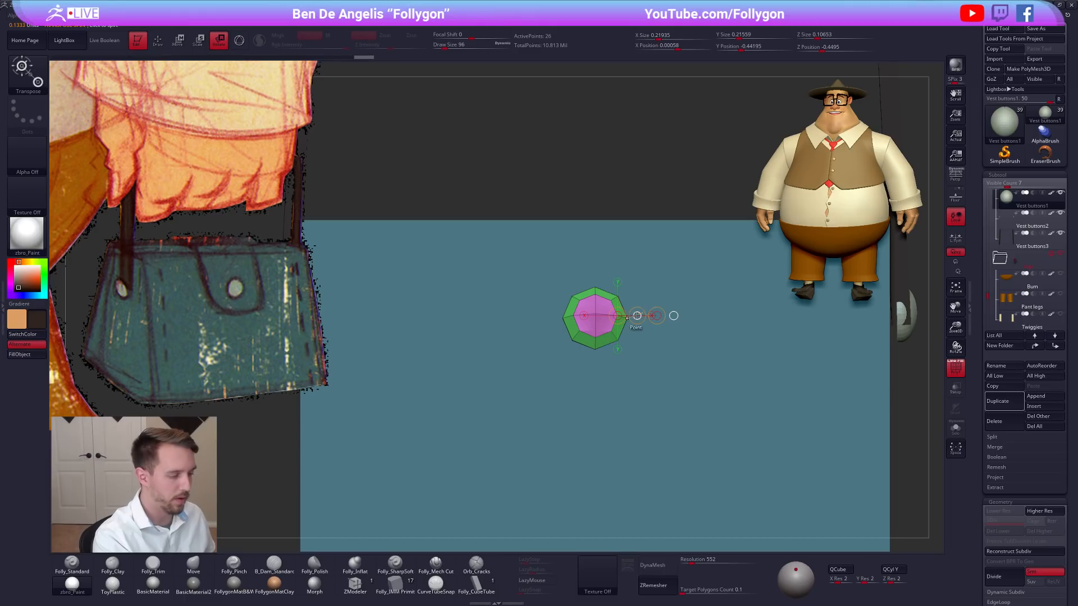
Try Mirror And Weld on the straightened front button, inspect it in isolation, and undo the result.
key(space)
click(640, 397)
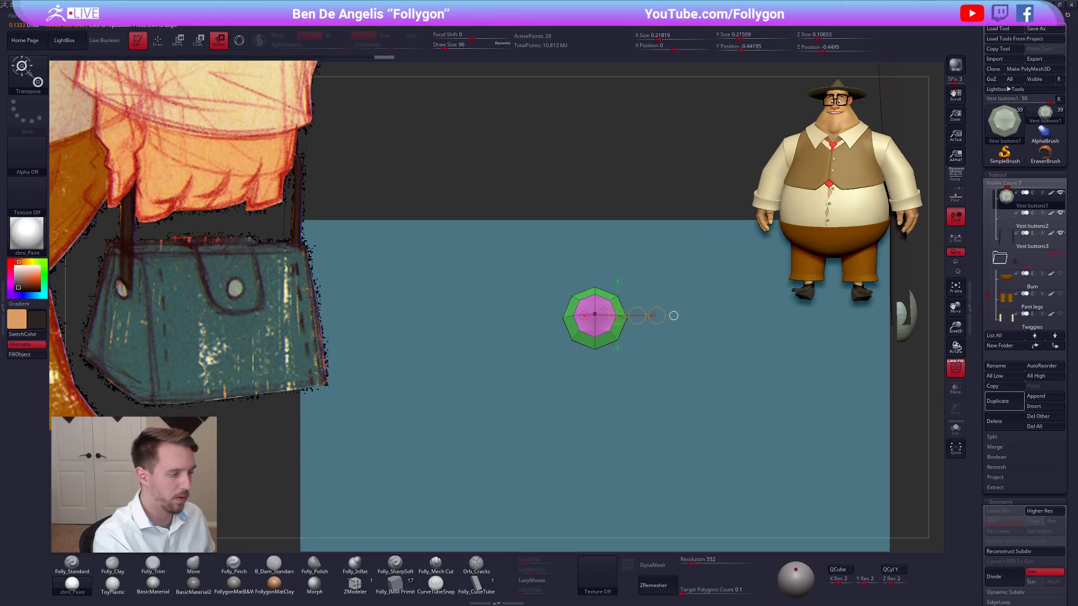
key(alt+s)
right_drag(603, 310, 656, 340)
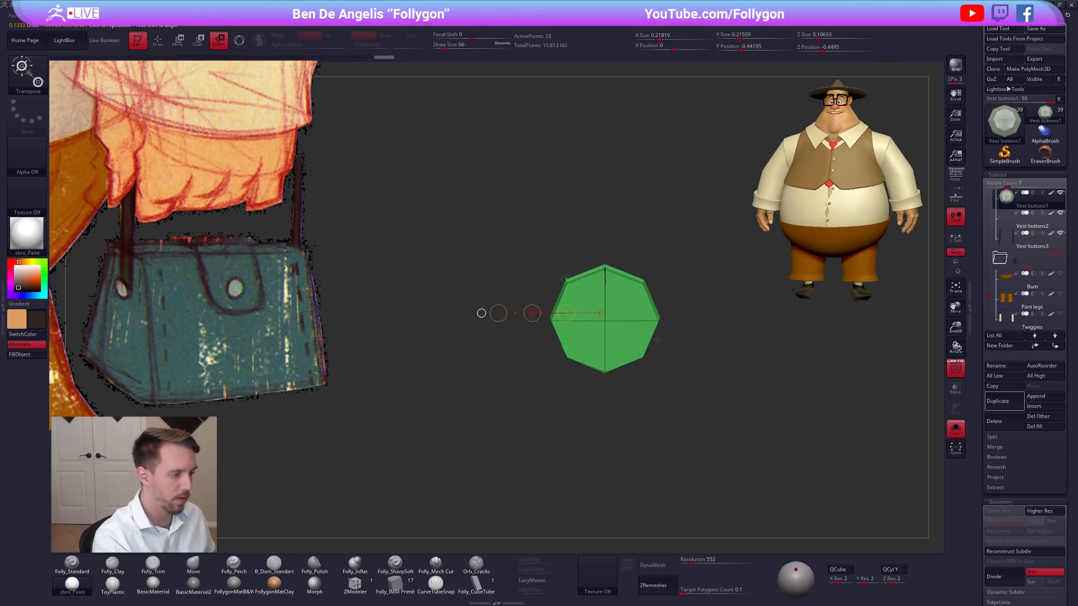
ctrl+right_drag(642, 282, 644, 306)
key(q)
key(space)
drag(601, 272, 592, 271)
key(ctrl+z)
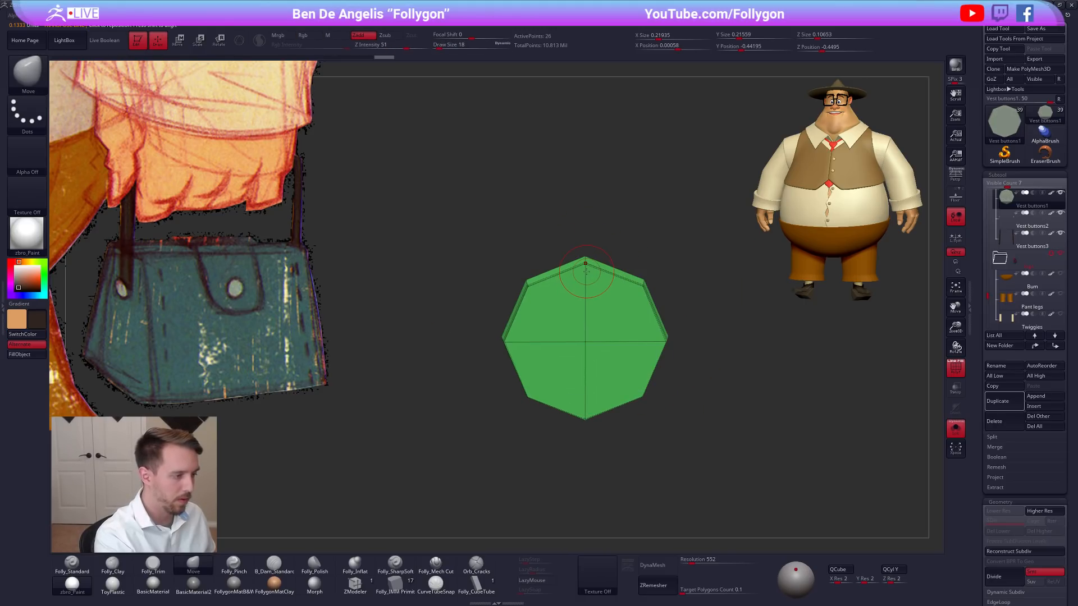
Nudge the isolated front button sideways to line its middle vertices up with the symmetry centerline.
key(w)
mouse_move(611, 342)
shift+mouse_down()
mouse_move(677, 341)
mouse_move(643, 342)
shift+mouse_up()
key(ctrl+z)
ctrl+right_drag(585, 264, 586, 280)
mouse_move(585, 264)
shift+mouse_down()
mouse_move(658, 264)
mouse_move(620, 264)
shift+mouse_up()
key(q)
Try Mirror and Mirror And Weld on the isolated front button, undo the result, and show the whole bag again.
key(ctrl+shift+f)
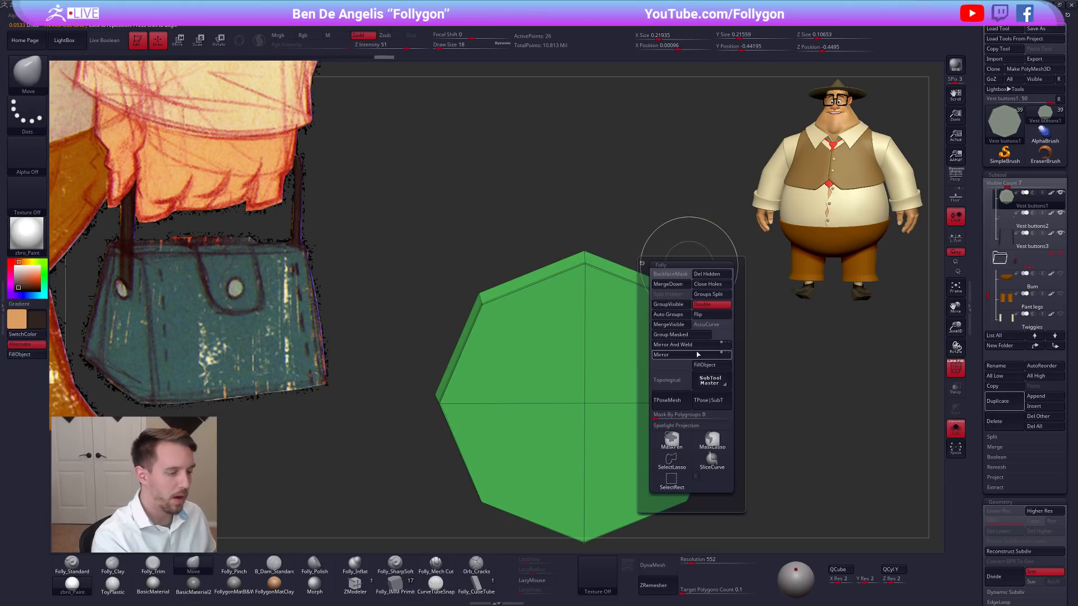
click(696, 354)
ctrl+right_drag(606, 361, 660, 378)
mouse_move(660, 377)
alt+right_down()
mouse_move(664, 319)
mouse_move(644, 321)
mouse_move(643, 271)
alt+right_up()
key(b)
key(m)
key(v)
key(shift+s)
mouse_move(606, 359)
right_down()
mouse_move(649, 403)
mouse_move(649, 324)
mouse_move(663, 321)
mouse_move(647, 341)
right_up()
key(shift+s)
drag(660, 331, 675, 294)
key(ctrl+shift+f)
click(700, 378)
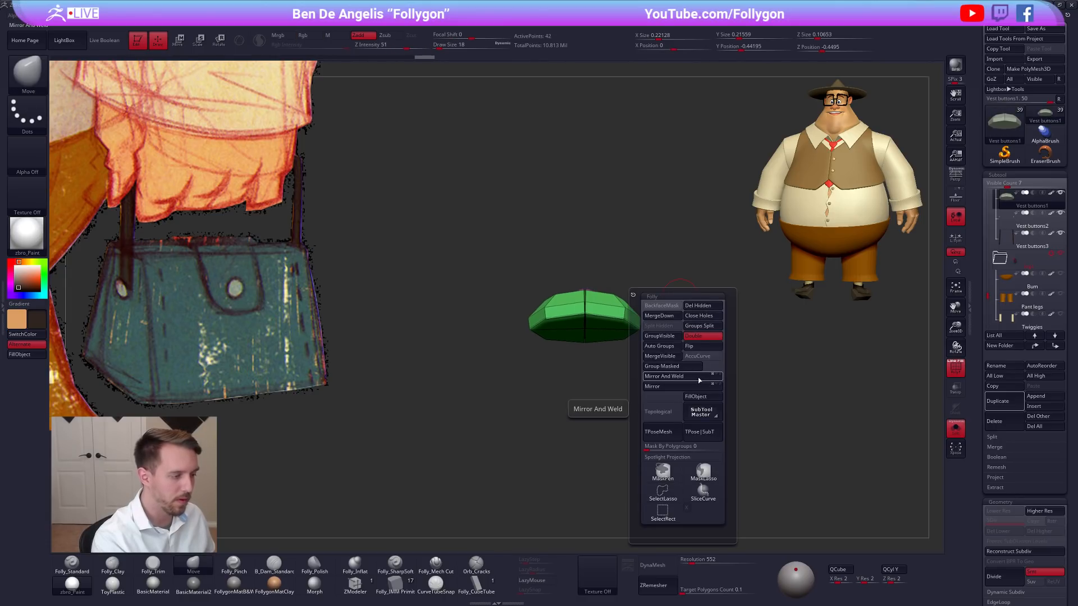
key(ctrl+z)
alt+drag(672, 362, 646, 320)
drag(646, 320, 643, 401)
mouse_move(643, 398)
alt+mouse_down()
mouse_move(637, 350)
mouse_move(666, 380)
alt+mouse_up()
key(alt+s)
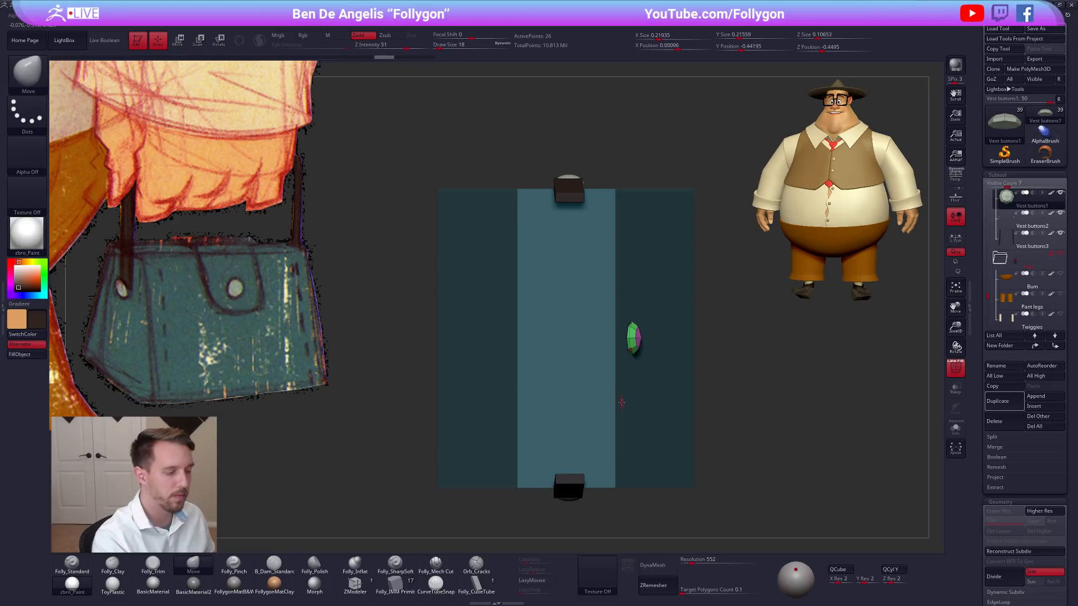
Rotate the front button half a turn around the bag's center onto the opposite face and restore its smoothed preview.
alt+click(622, 402)
key(r)
mouse_move(578, 354)
mouse_down()
mouse_move(611, 433)
mouse_move(682, 444)
mouse_up()
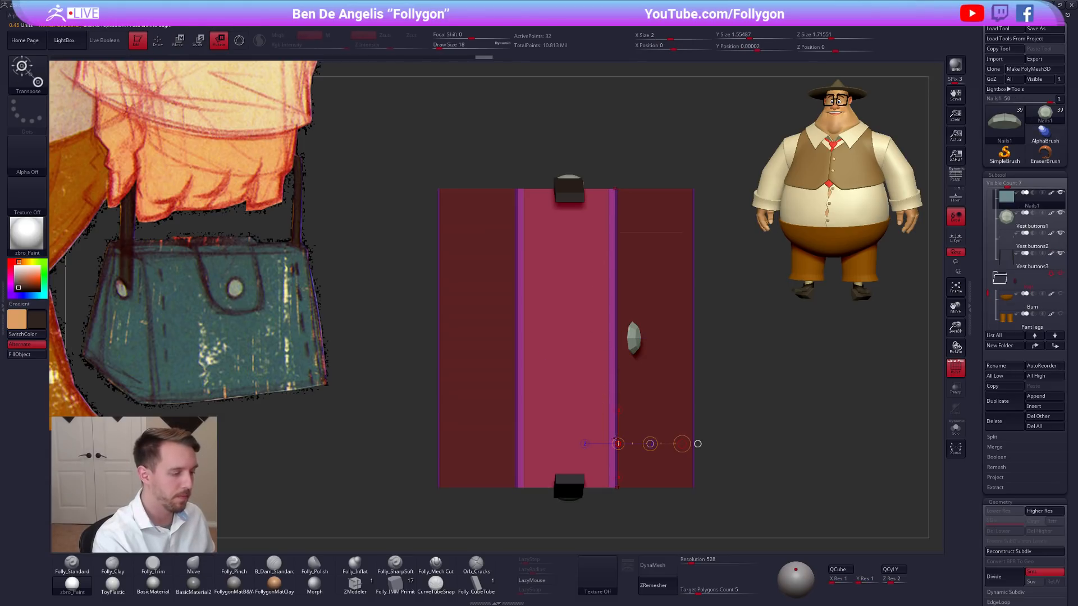
mouse_move(694, 400)
alt+mouse_down()
mouse_move(695, 367)
mouse_move(710, 393)
alt+mouse_up()
click(698, 460)
alt+drag(774, 399, 758, 346)
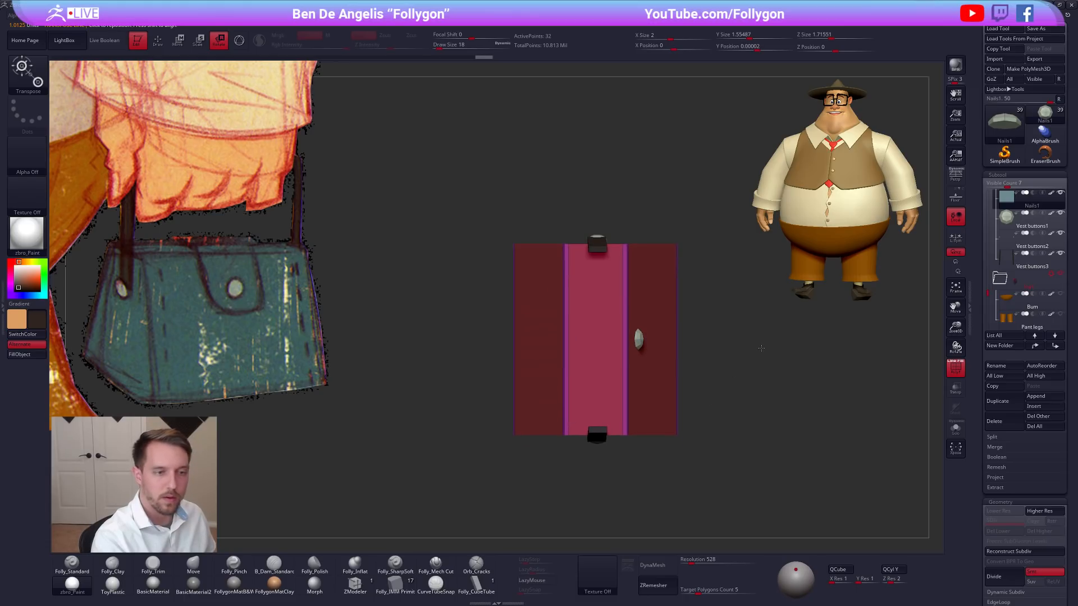
alt+click(639, 339)
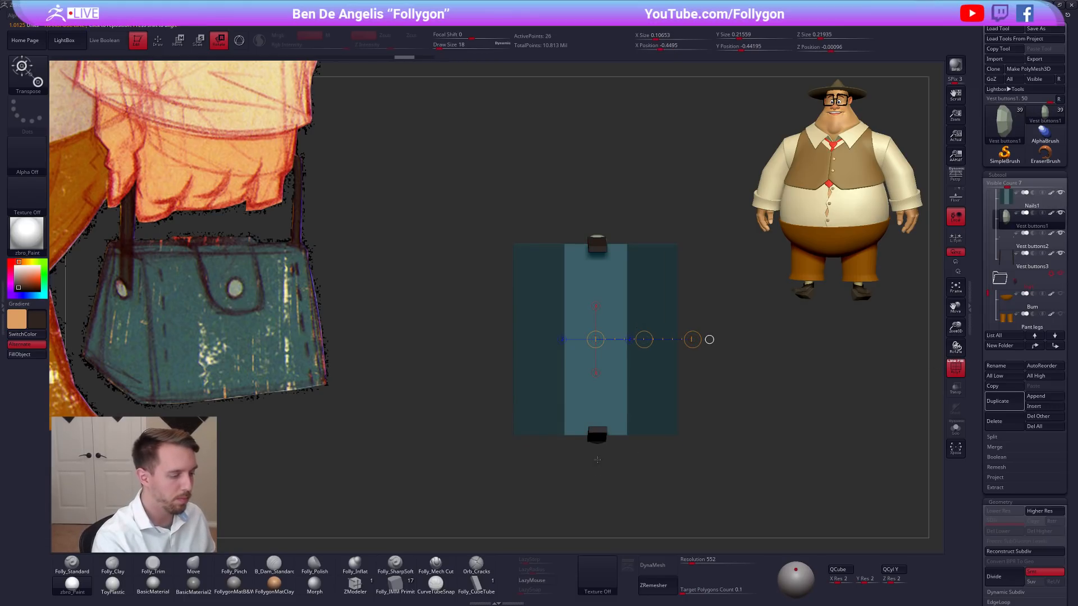
key(shift+s)
key(shift+s)
mouse_move(579, 432)
shift+right_down()
mouse_move(584, 365)
mouse_move(657, 328)
mouse_move(688, 330)
shift+right_up()
click(595, 374)
key(shift+f)
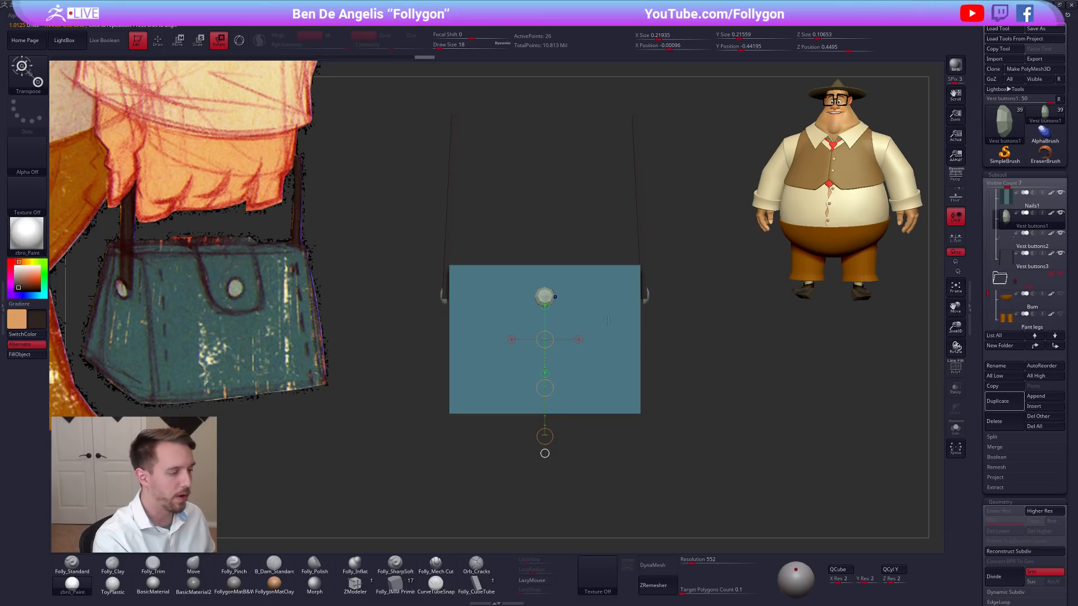
key(q)
key(d)
alt+right_drag(602, 351, 650, 386)
Duplicate the handbag's body subtool with its polyframe shown and isolate the copy.
alt+click(636, 345)
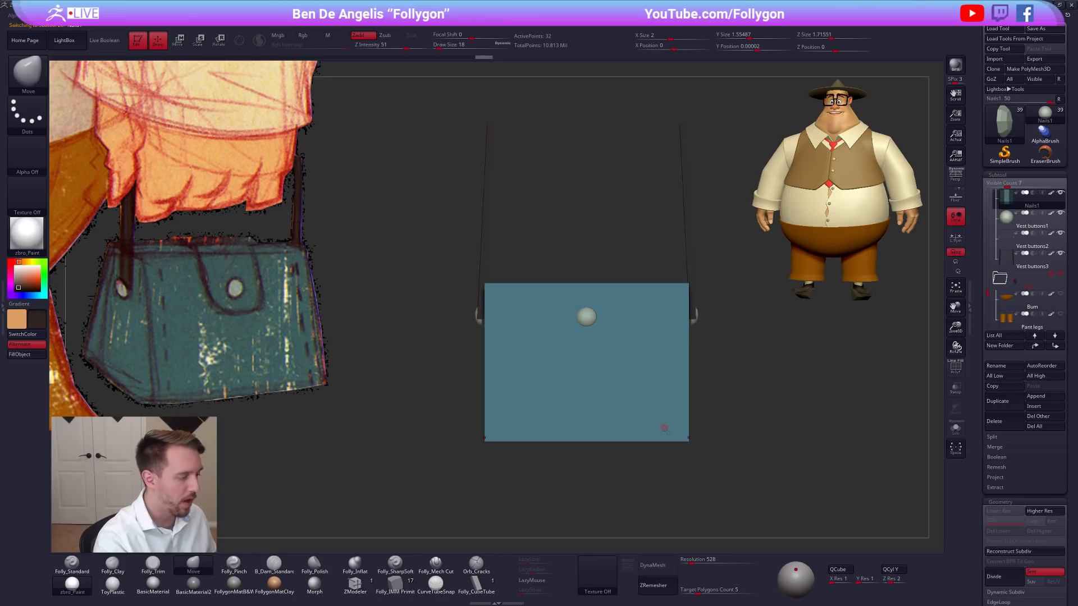
alt+right_drag(682, 454, 702, 461)
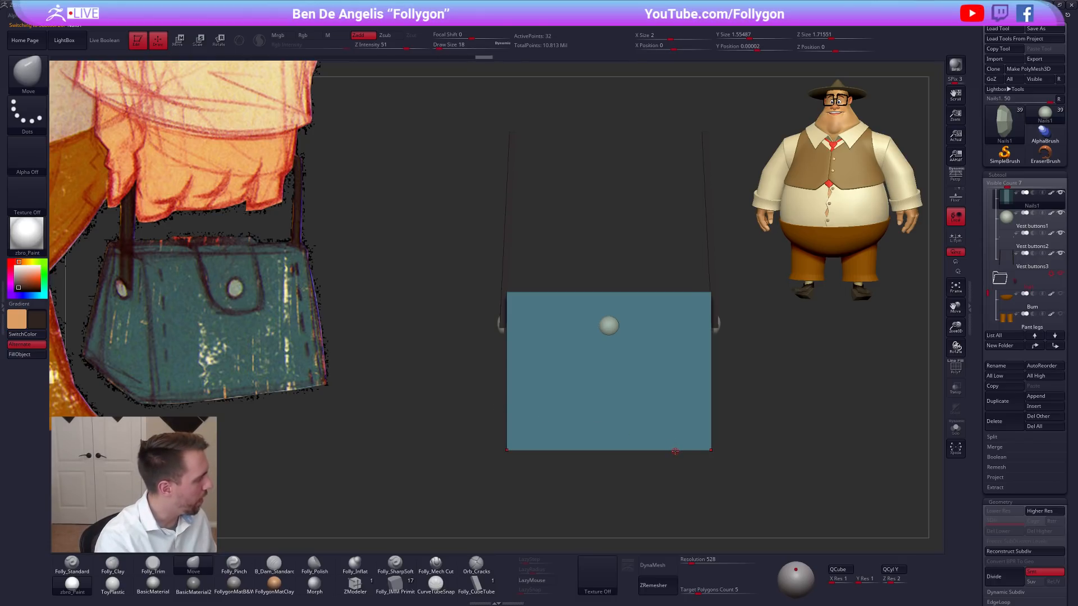
mouse_move(673, 453)
right_down()
mouse_move(676, 474)
mouse_move(655, 459)
right_up()
key(shift+f)
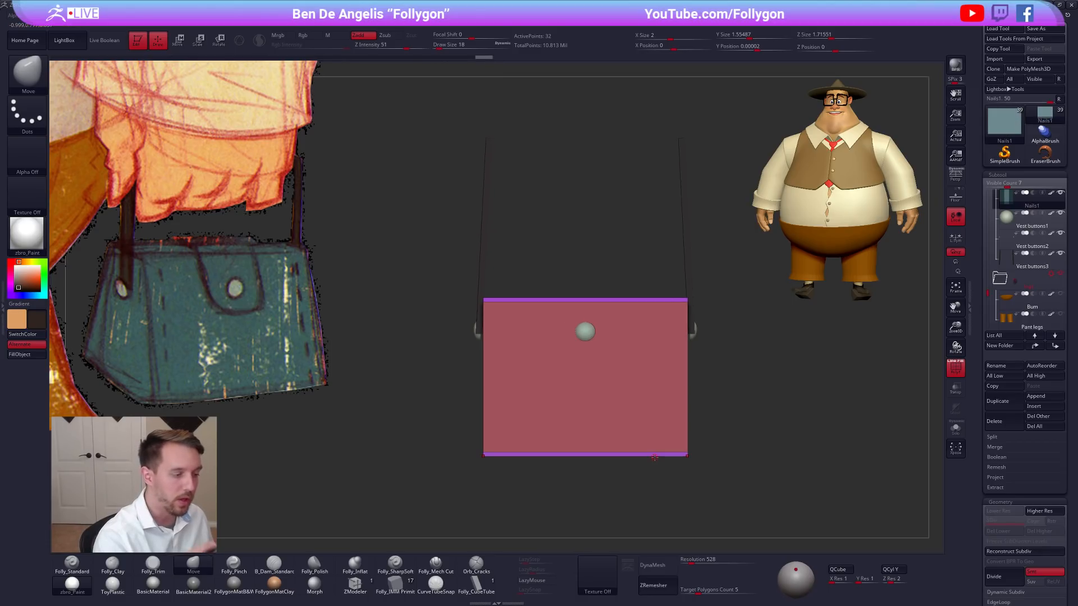
click(1013, 403)
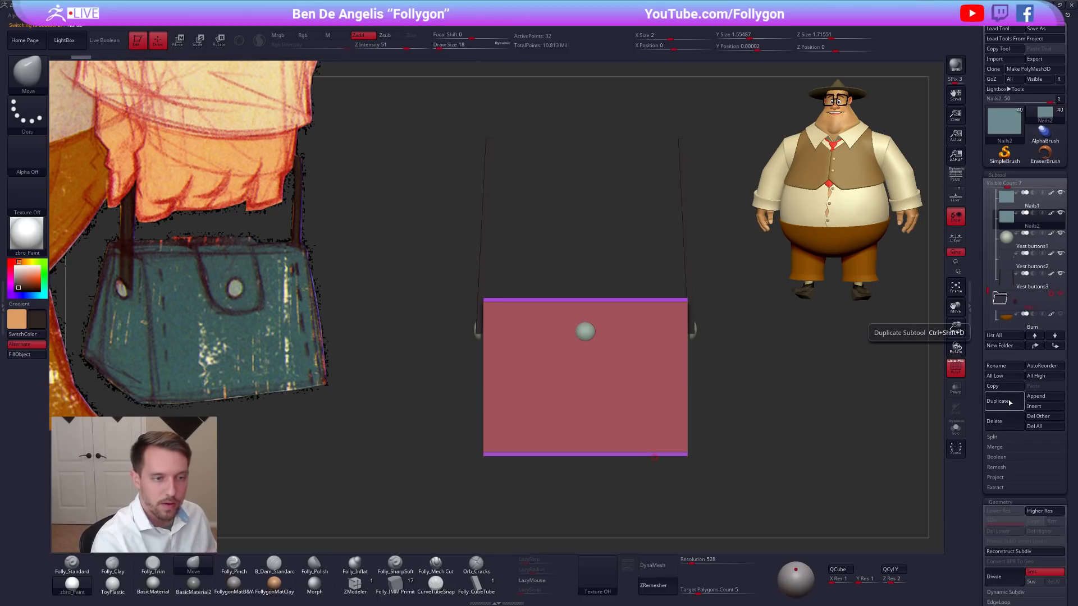
key(alt+s)
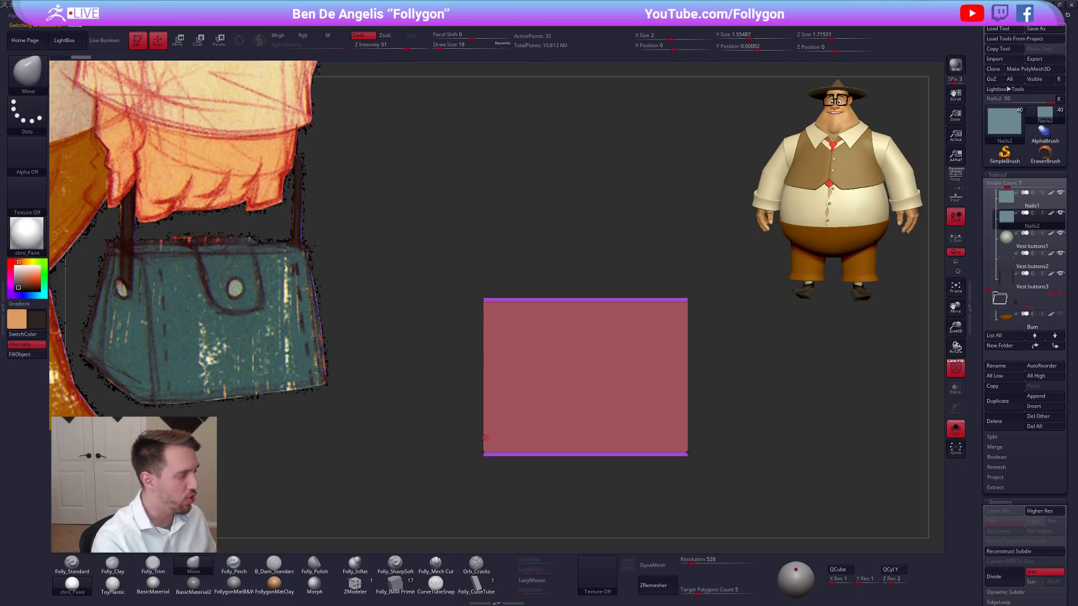
Sample the dark teal of the reference handbag as the active color.
key(shift+f)
key(c)
key(shift+f)
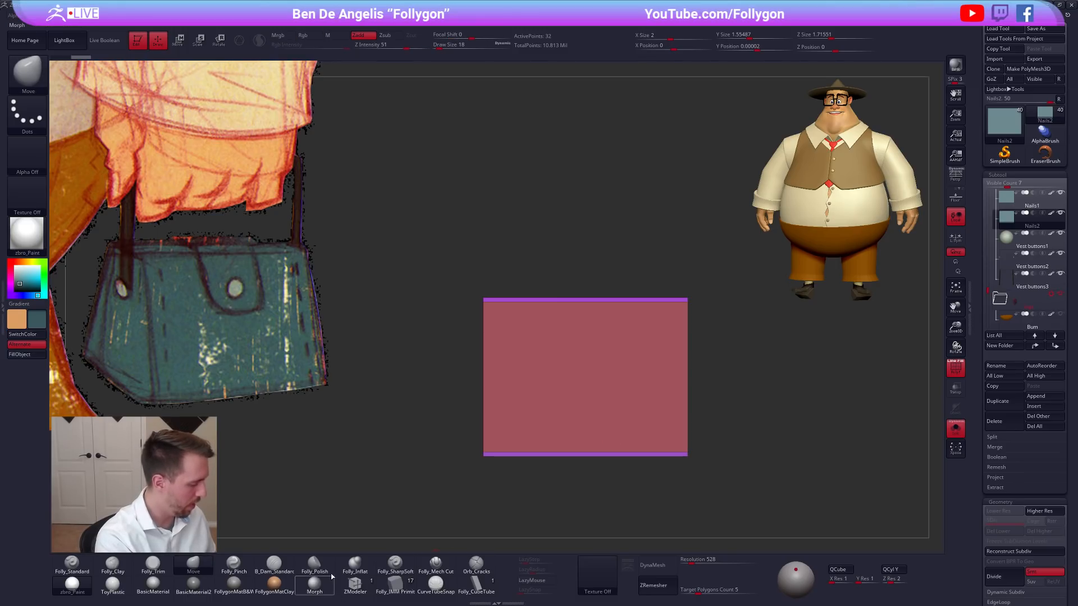
Bring back the other bag parts and slice the duplicated body vertically just beside the front button with SliceCurve.
alt+right_drag(615, 376, 614, 331)
key(ctrl+shift+d)
key(ctrl+shift+s)
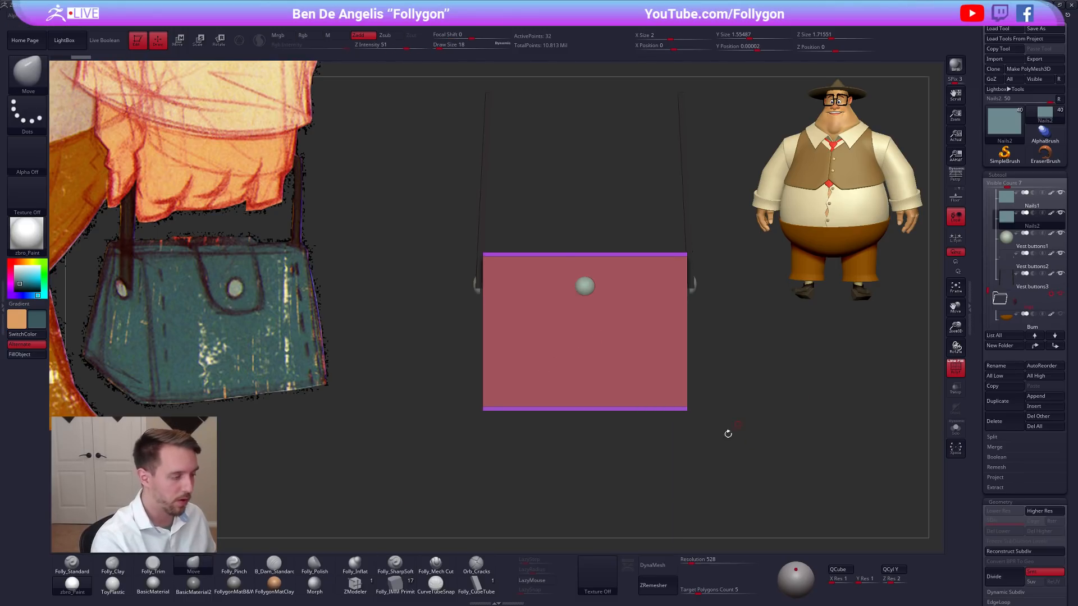
alt+right_drag(732, 428, 724, 408)
mouse_move(568, 206)
ctrl+shift+mouse_down()
mouse_move(566, 457)
mouse_move(546, 460)
ctrl+shift+mouse_up()
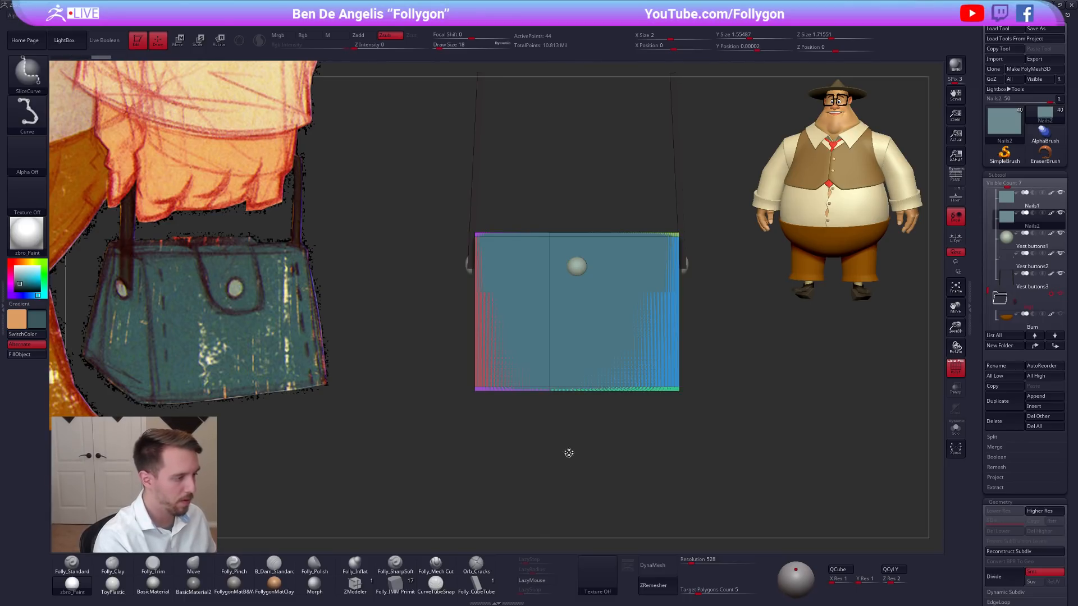
Apply Mirror And Weld to the sliced body copy and isolate it for inspection.
key(ctrl+f)
click(728, 403)
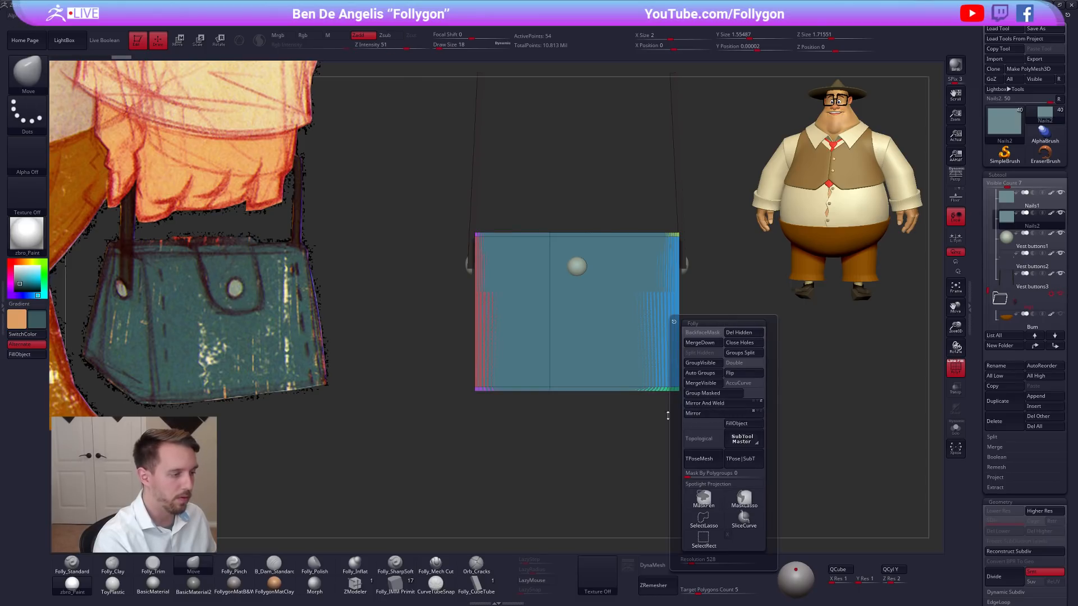
key(alt+s)
right_drag(606, 385, 645, 381)
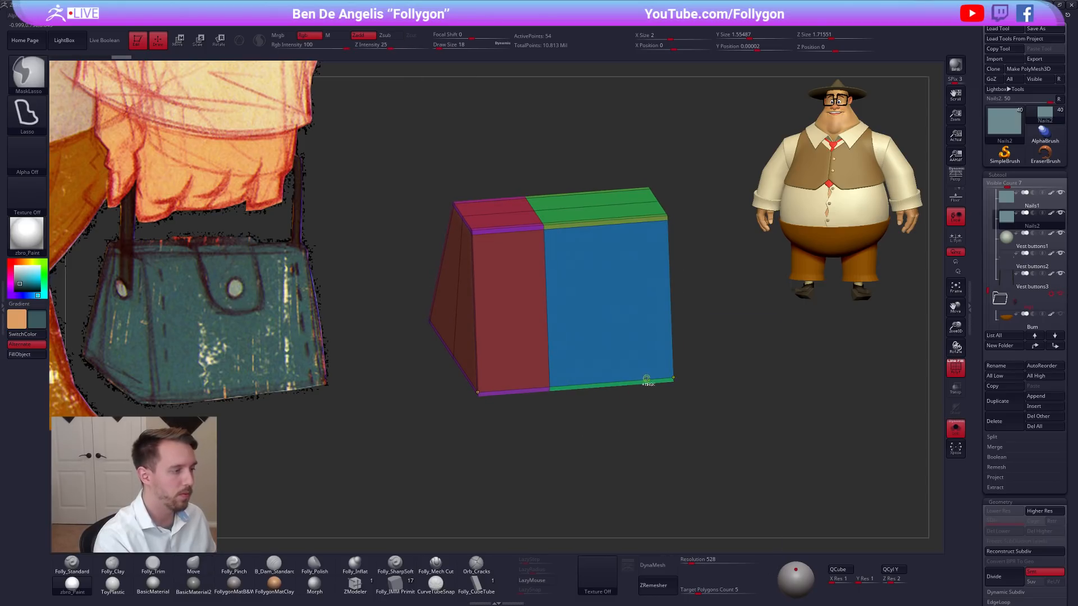
key(ctrl+f)
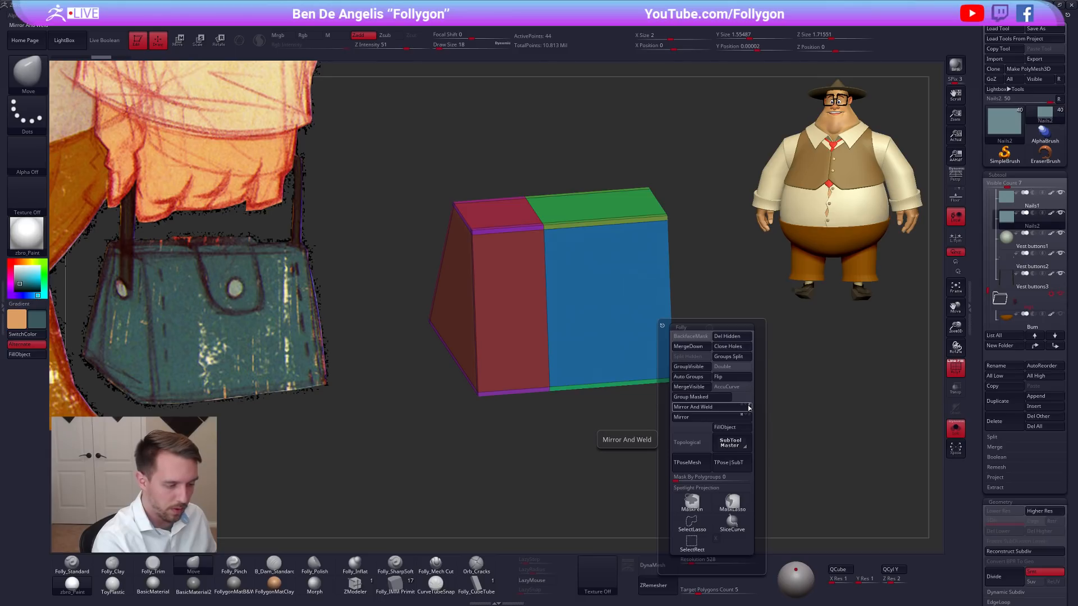
click(732, 408)
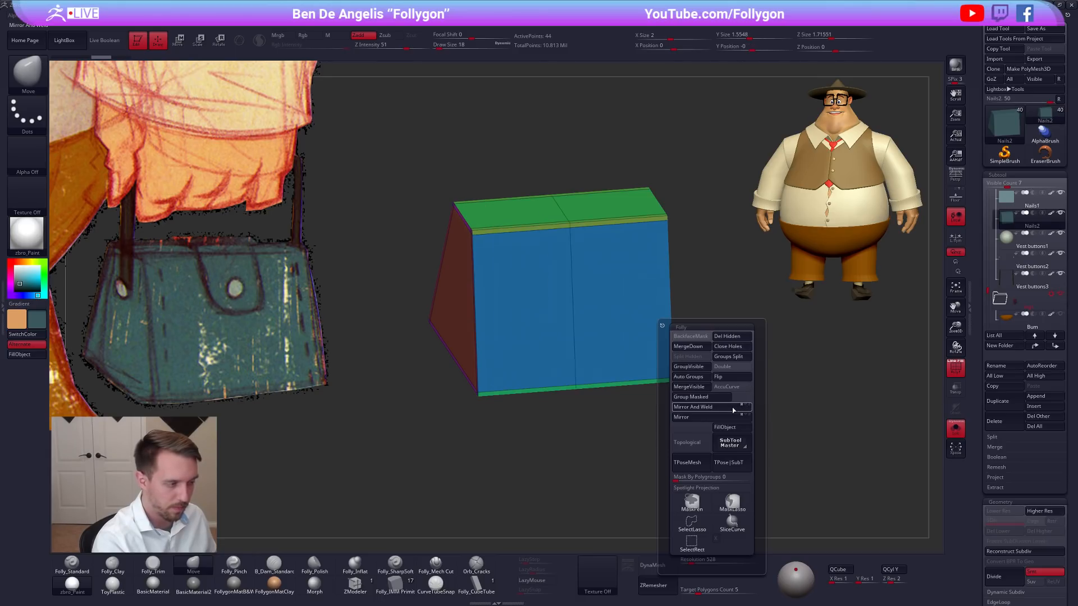
key(ctrl+z)
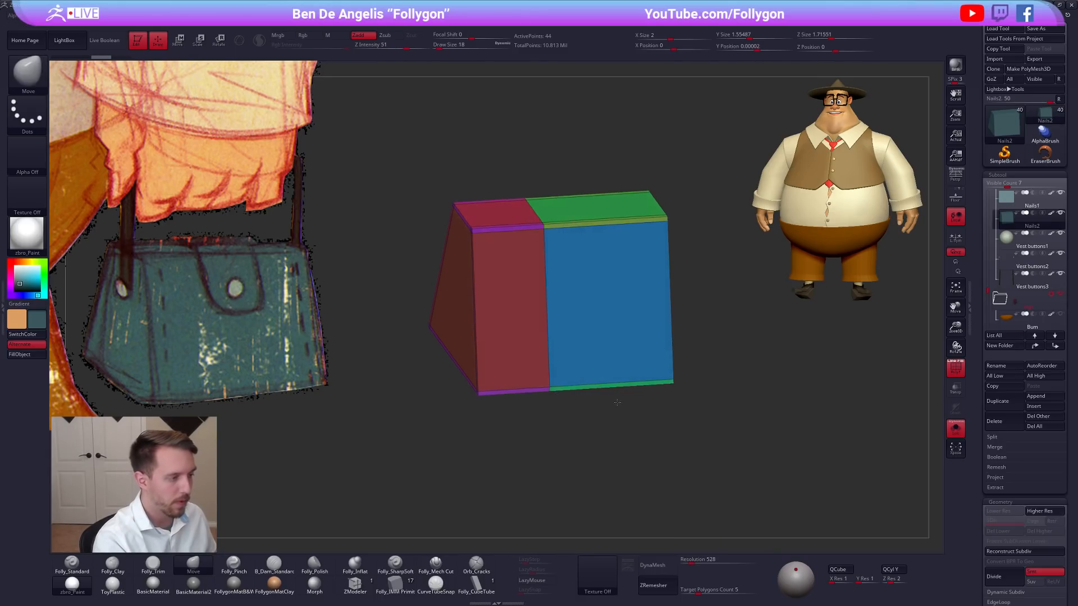
Slice the duplicated bag body vertically on the other side of the front button and apply Mirror And Weld.
shift+right_drag(632, 366, 613, 359)
key(s)
ctrl+shift+drag(611, 215, 599, 414)
key(space)
click(700, 404)
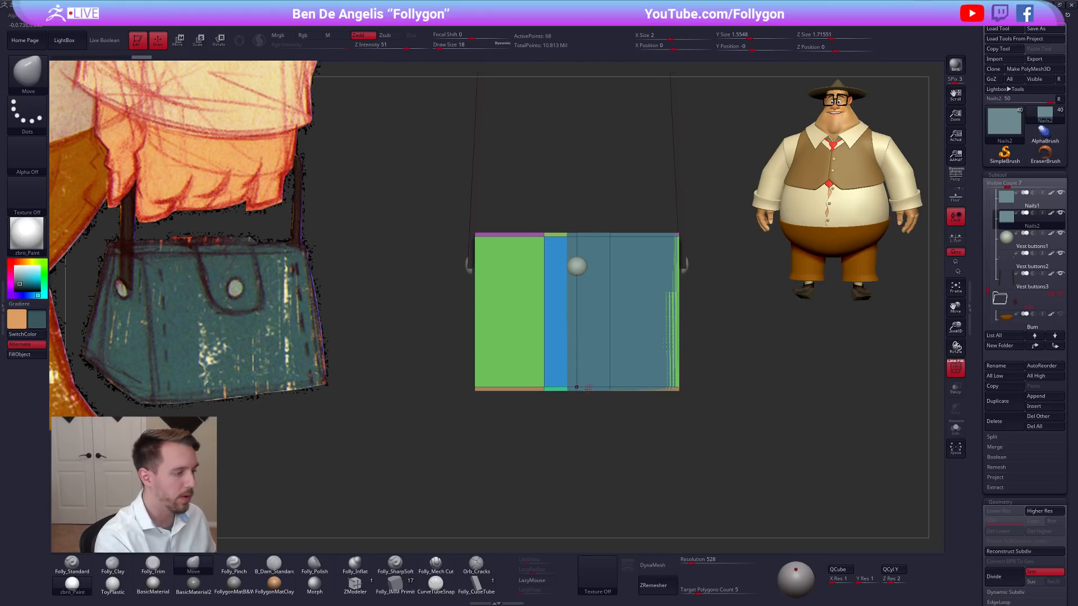
Hide the original bag body and slice the duplicate horizontally below the front button with SliceCurve.
click(1061, 194)
right_drag(628, 312, 643, 357)
mouse_move(450, 328)
ctrl+shift+mouse_down()
mouse_move(777, 330)
mouse_move(776, 296)
mouse_move(777, 317)
ctrl+shift+mouse_up()
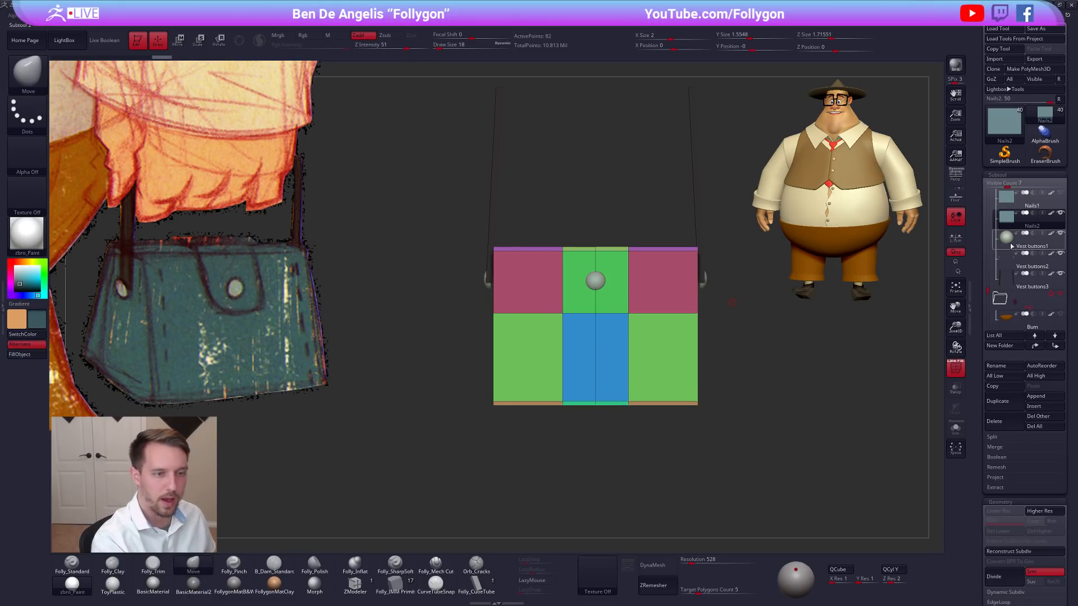
Select the side strap buttons and move them slightly down along the bag.
click(1028, 240)
click(1029, 261)
key(w)
shift+drag(706, 279, 706, 362)
drag(707, 324, 707, 318)
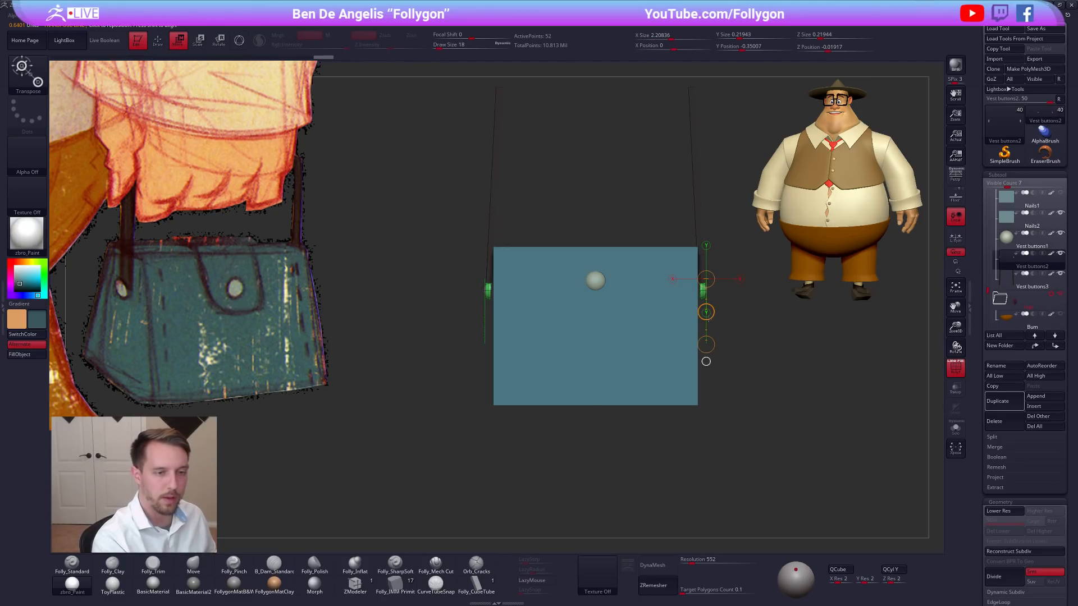
Hide the lower part of the duplicated body with a selection brush and delete the hidden geometry.
click(1005, 218)
key(q)
mouse_move(481, 378)
ctrl+shift+mouse_down()
mouse_move(506, 456)
mouse_move(763, 373)
ctrl+shift+mouse_up()
key(ctrl+z)
key(ctrl+shift+space)
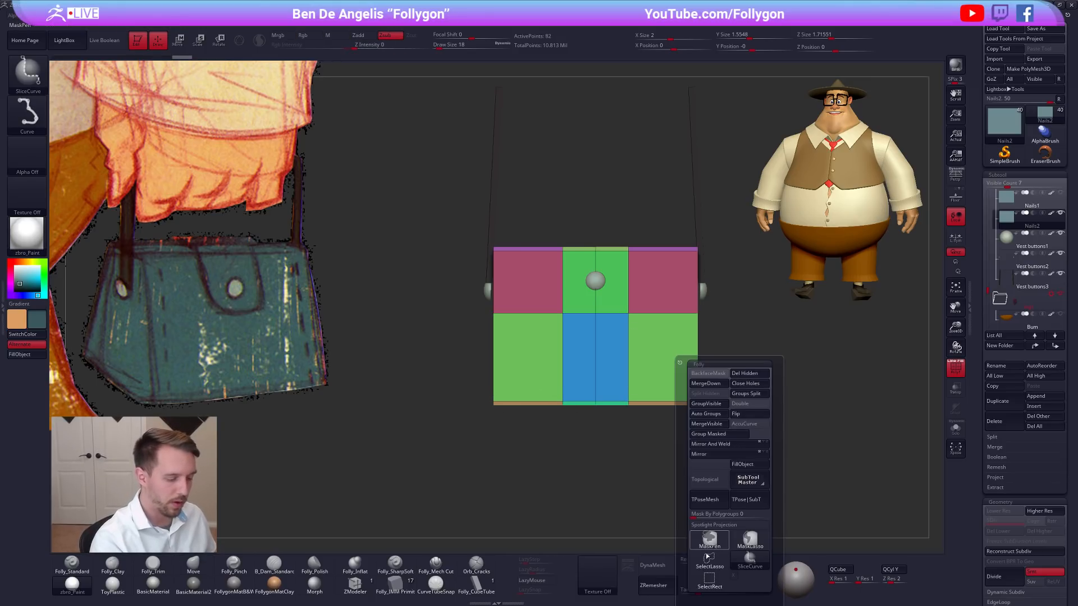
ctrl+shift+click(709, 545)
ctrl+alt+shift+drag(668, 465, 752, 359)
key(ctrl+shift+space)
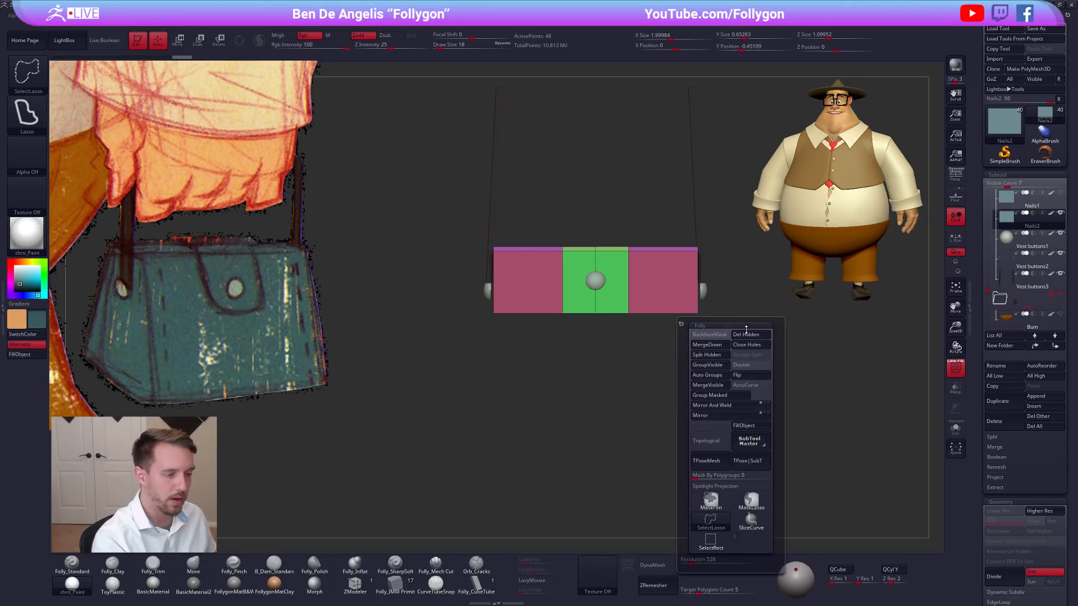
click(712, 335)
Hide the outer sides of the remaining piece and delete them, keeping only the central strip behind the button.
mouse_move(672, 234)
ctrl+alt+shift+mouse_down()
mouse_move(681, 356)
mouse_move(731, 274)
ctrl+alt+shift+mouse_up()
key(space)
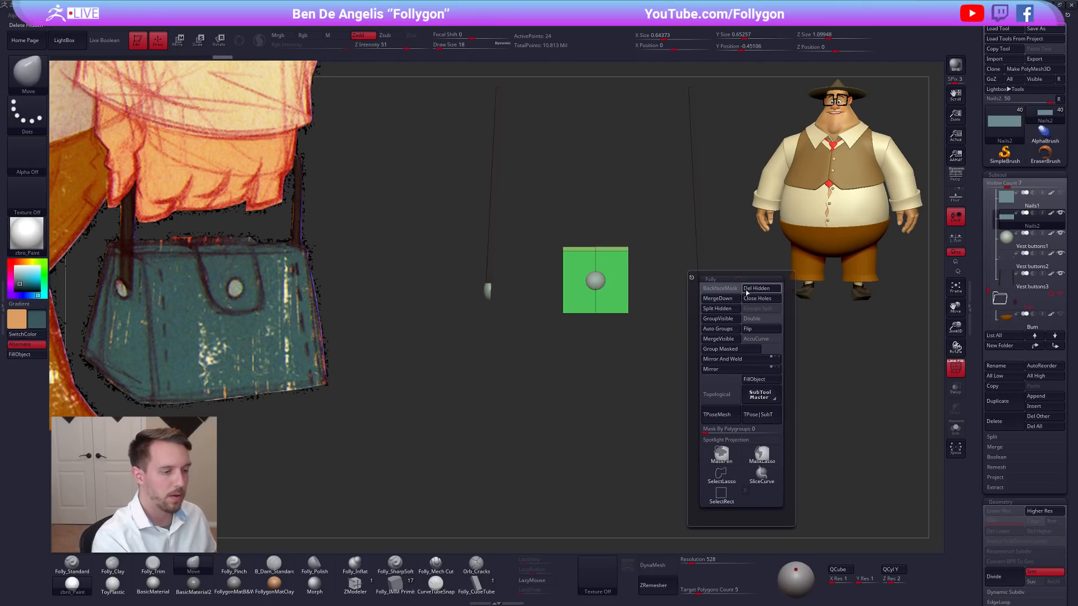
click(748, 289)
Preview the flap strip with dynamic subdivision from several angles and return to the unsmoothed mesh.
mouse_move(619, 296)
right_down()
mouse_move(660, 304)
mouse_move(631, 270)
mouse_move(610, 310)
right_up()
key(space)
alt+right_drag(701, 345, 700, 346)
key(d)
key(shift+d)
right_drag(634, 338, 677, 379)
Bring back the original bag body and scale the flap strip up slightly so it sits outside the body.
click(1018, 201)
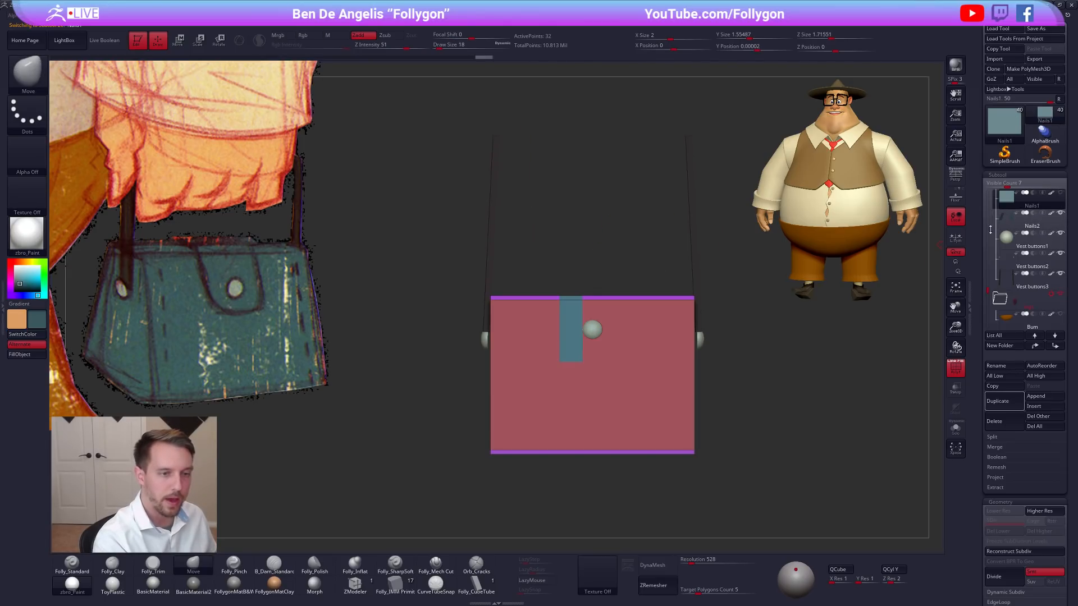
click(1008, 218)
key(w)
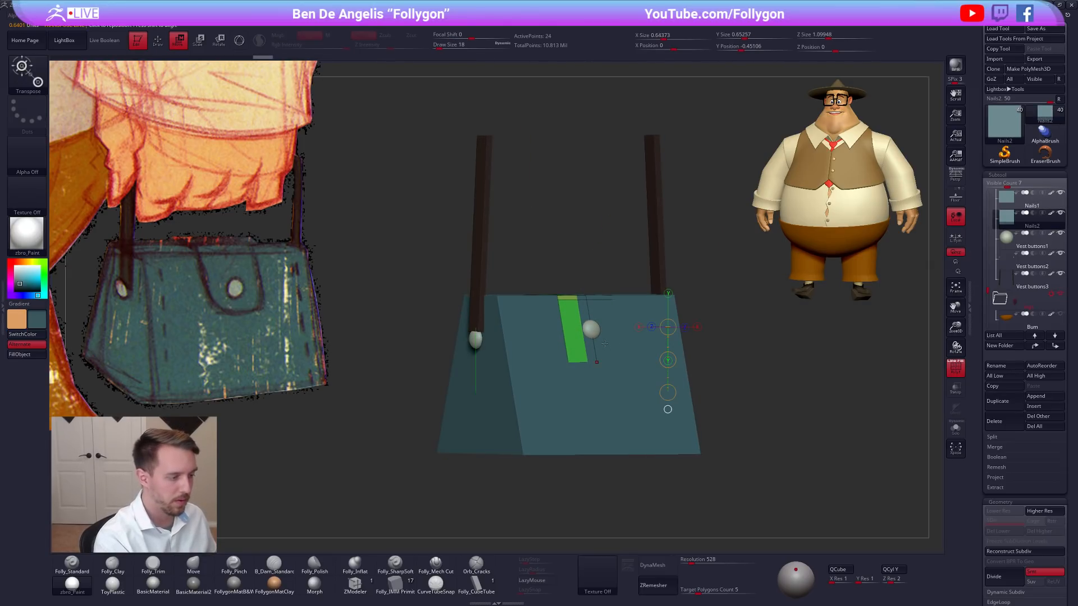
click(668, 409)
key(e)
drag(598, 263, 601, 257)
click(1006, 241)
Make the flap strip active again and inspect its fit over the bag with the polyframe shown.
drag(671, 387, 731, 398)
key(shift+d)
key(d)
key(q)
alt+click(639, 320)
key(shift+f)
right_drag(638, 331, 651, 338)
key(shift+f)
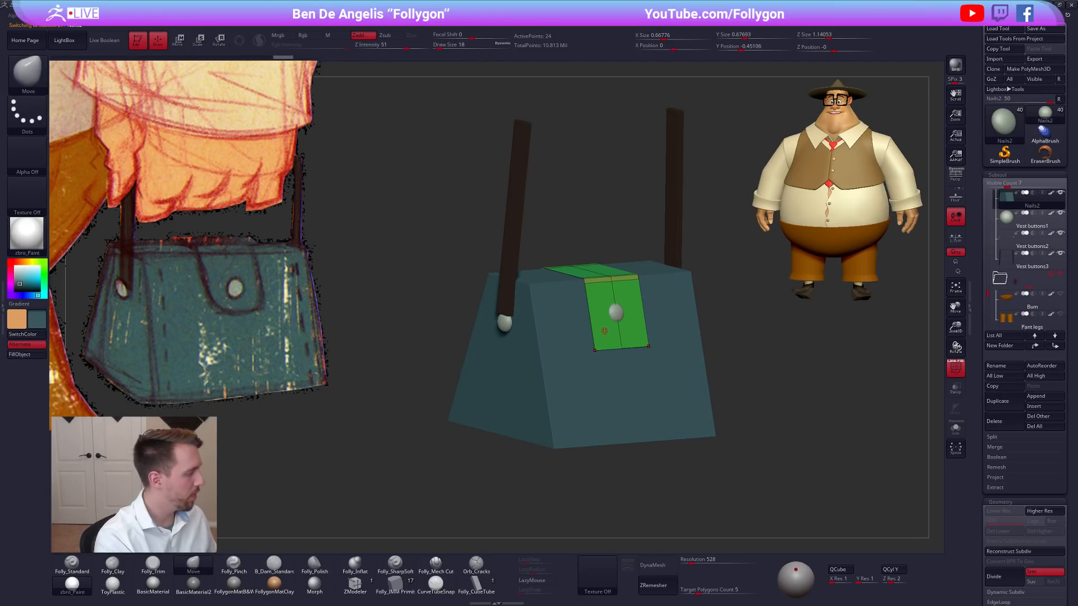
Isolate the flap strip and extrude all its polygons with ZModeler to give it a thin thickness.
key(alt+s)
drag(693, 409, 679, 450)
key(d)
key(shift+d)
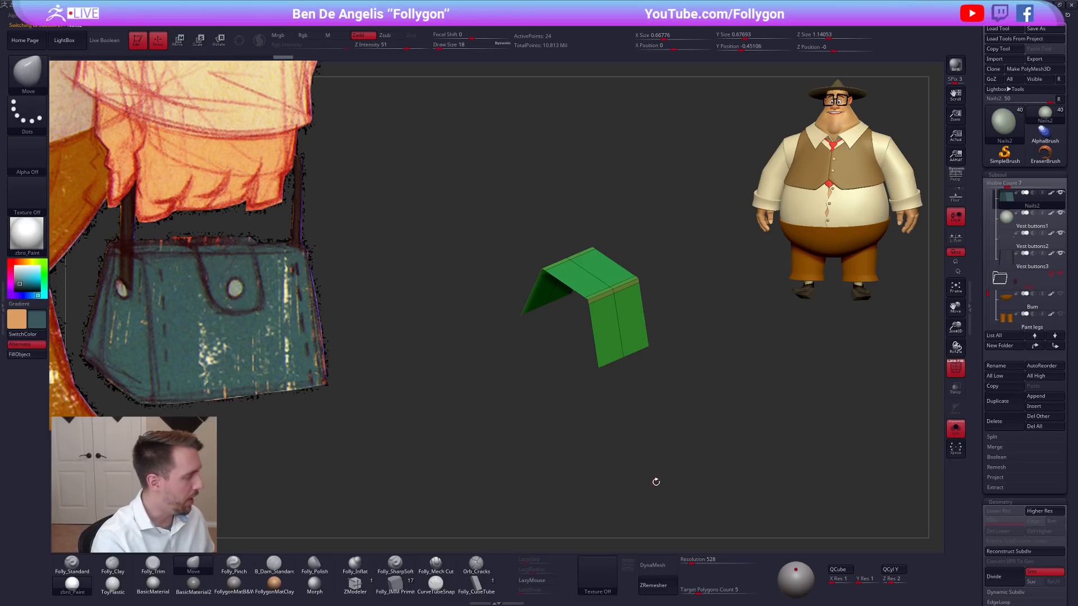
click(356, 586)
mouse_move(592, 332)
right_down()
mouse_move(612, 352)
mouse_move(627, 314)
right_up()
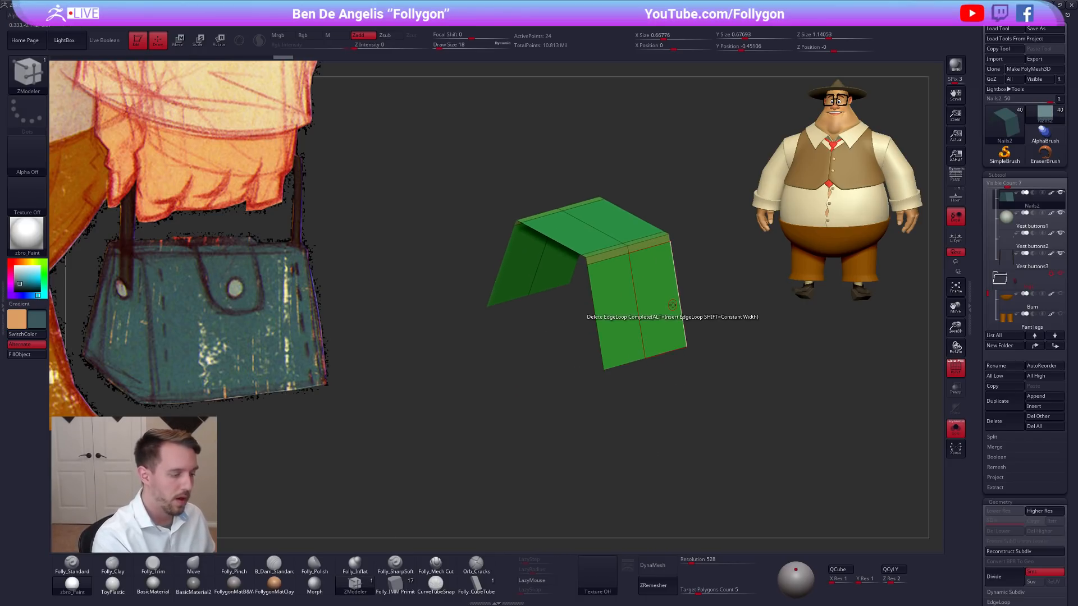
key(space)
click(600, 331)
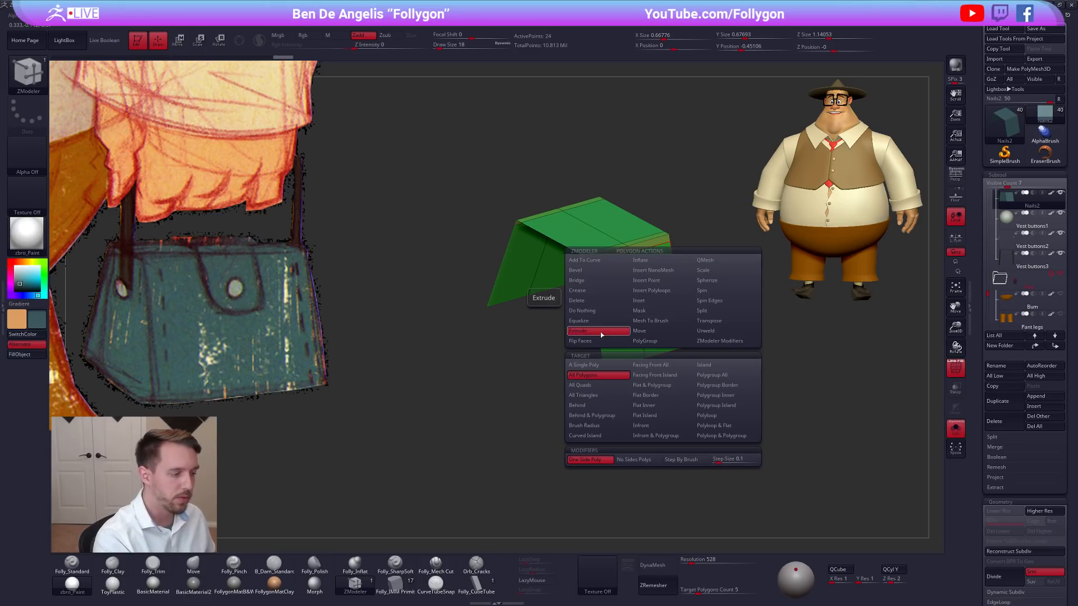
right_drag(666, 306, 672, 293)
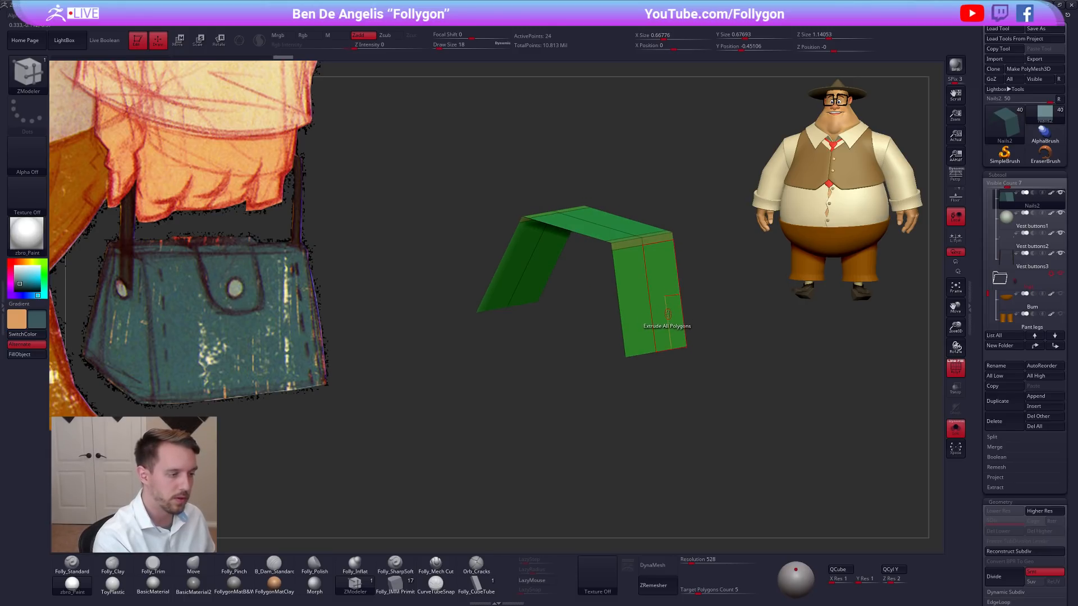
key(alt+s)
drag(668, 314, 678, 315)
Examine the thickened flap on the bag with dynamic subdivision, then isolate it unsmoothed.
key(d)
right_drag(738, 371, 777, 389)
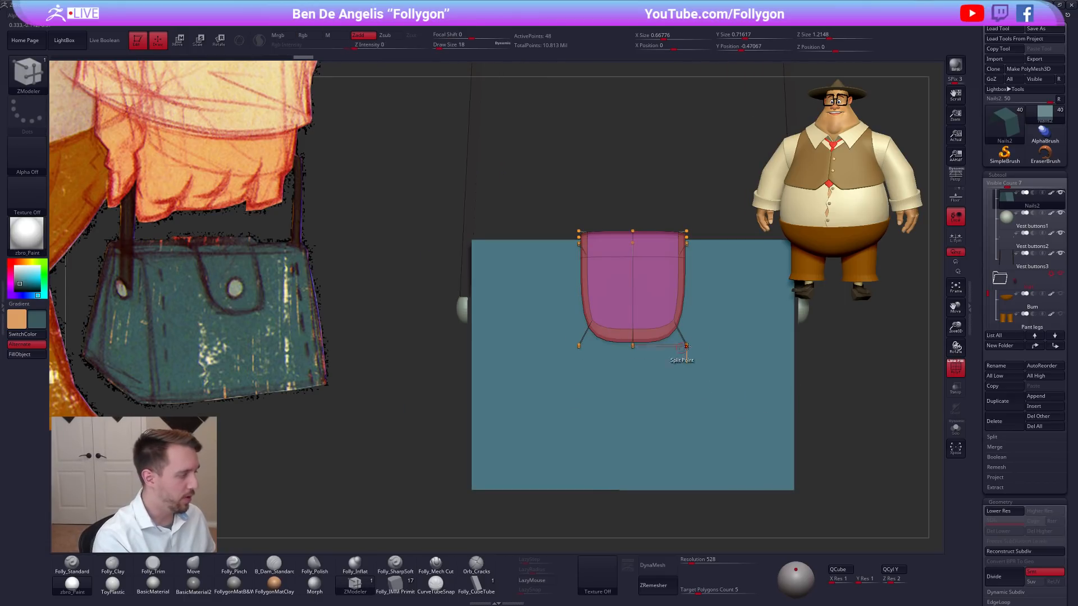
right_drag(653, 345, 628, 339)
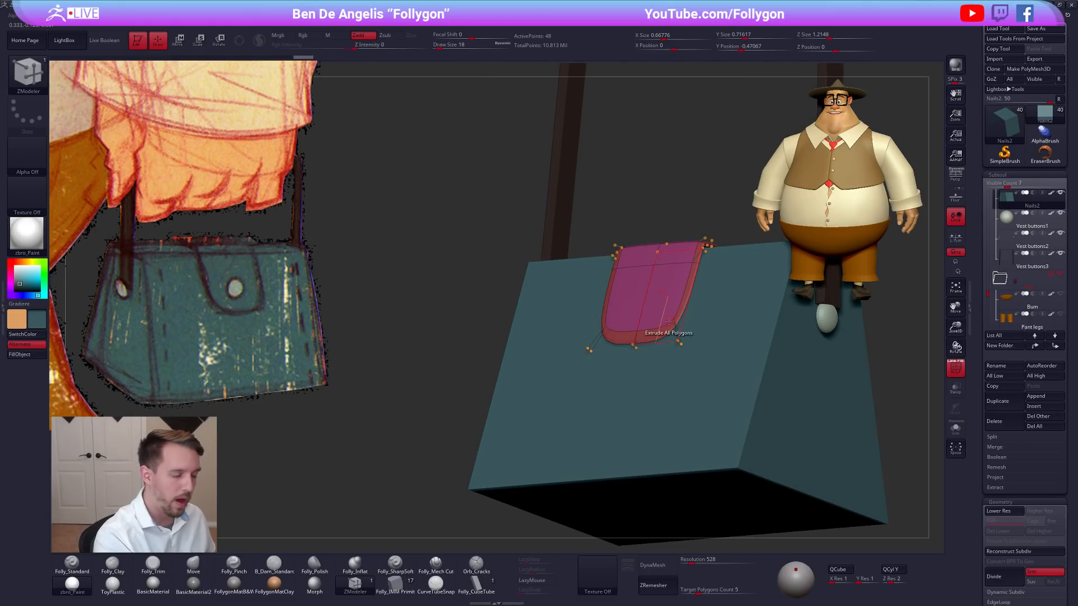
key(alt+shift+s)
key(shift+d)
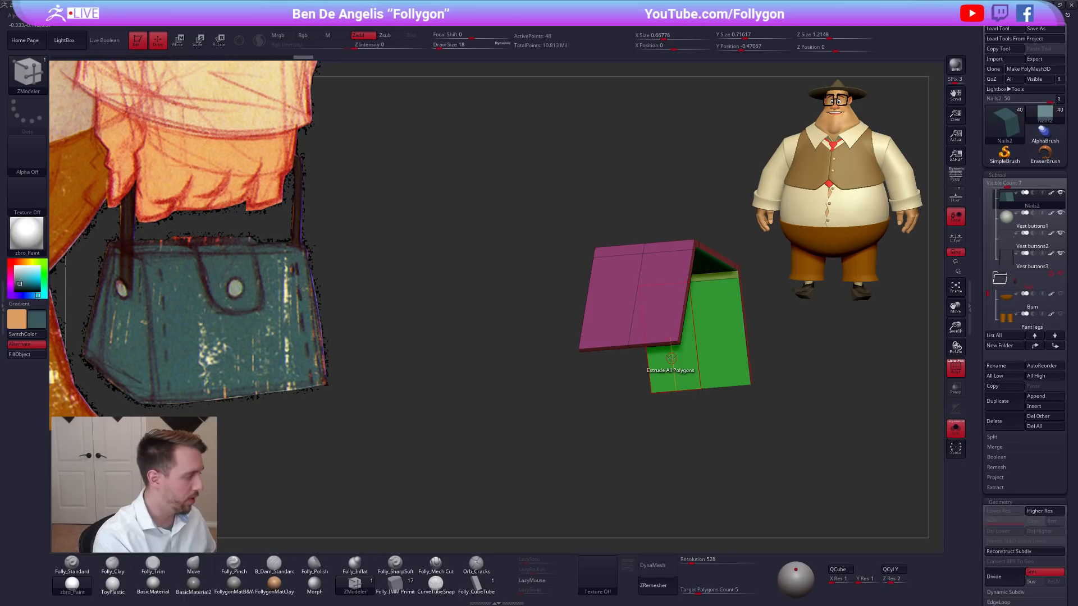
Crease the flap's edges with ZModeler's Crease EdgeLoop Complete, then hide the polyframe and show the whole bag.
right_drag(666, 330, 660, 360)
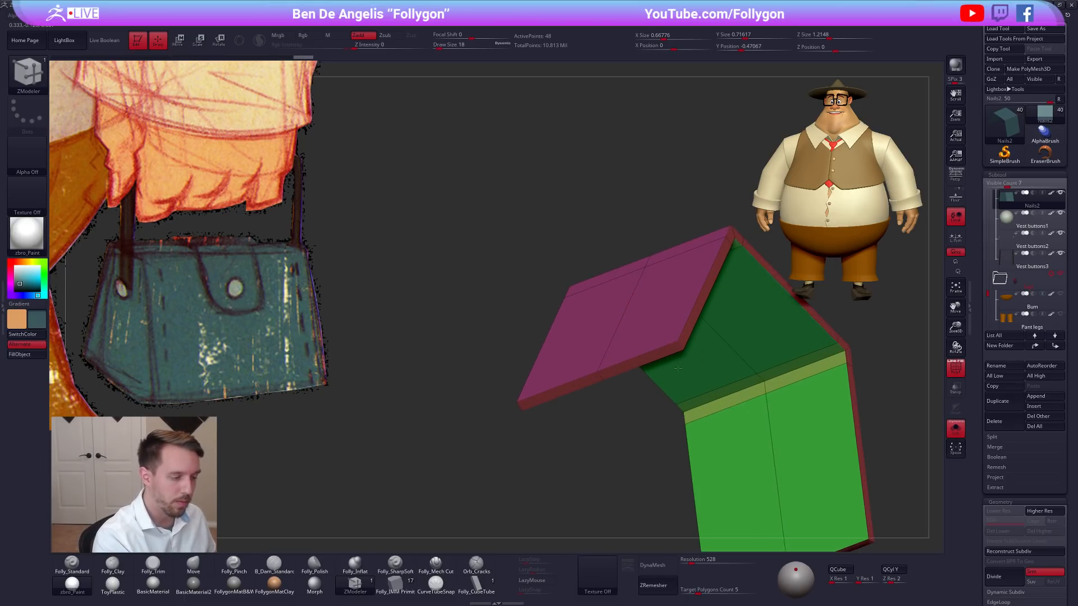
key(space)
click(579, 407)
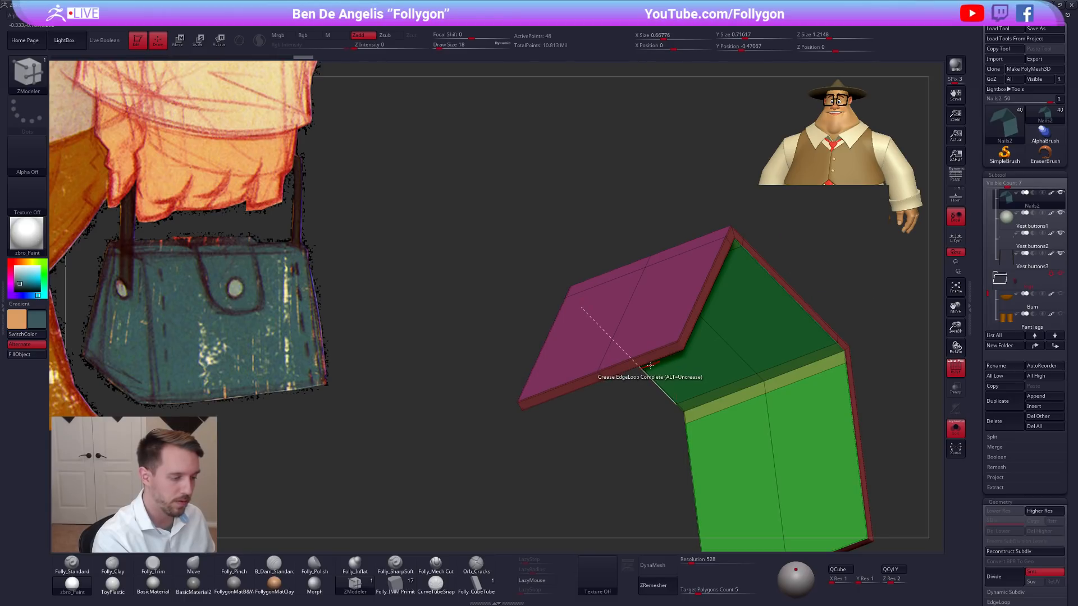
key(ctrl+d)
shift+right_drag(655, 409, 660, 373)
key(shift+f)
key(alt+s)
alt+right_drag(740, 425, 699, 382)
Select the front button and move it outward so that it rests on the flap's face.
click(1014, 226)
key(alt+s)
key(w)
key(y)
right_drag(613, 310, 568, 325)
click(602, 309)
key(alt+s)
mouse_move(567, 319)
mouse_down()
mouse_move(695, 279)
mouse_move(652, 291)
mouse_up()
key(shift+d)
key(d)
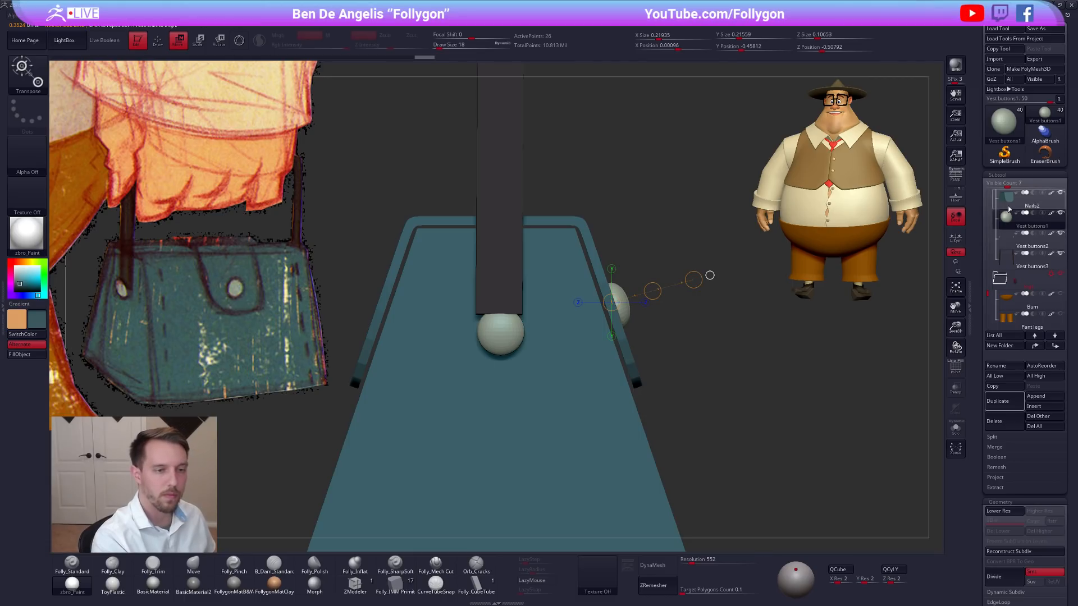
Make the flap the active subtool and ready the Move brush with the bag viewed from the side.
click(1032, 200)
mouse_move(794, 390)
right_down()
mouse_move(695, 387)
mouse_move(704, 403)
mouse_move(655, 372)
mouse_move(621, 372)
mouse_move(619, 381)
right_up()
key(q)
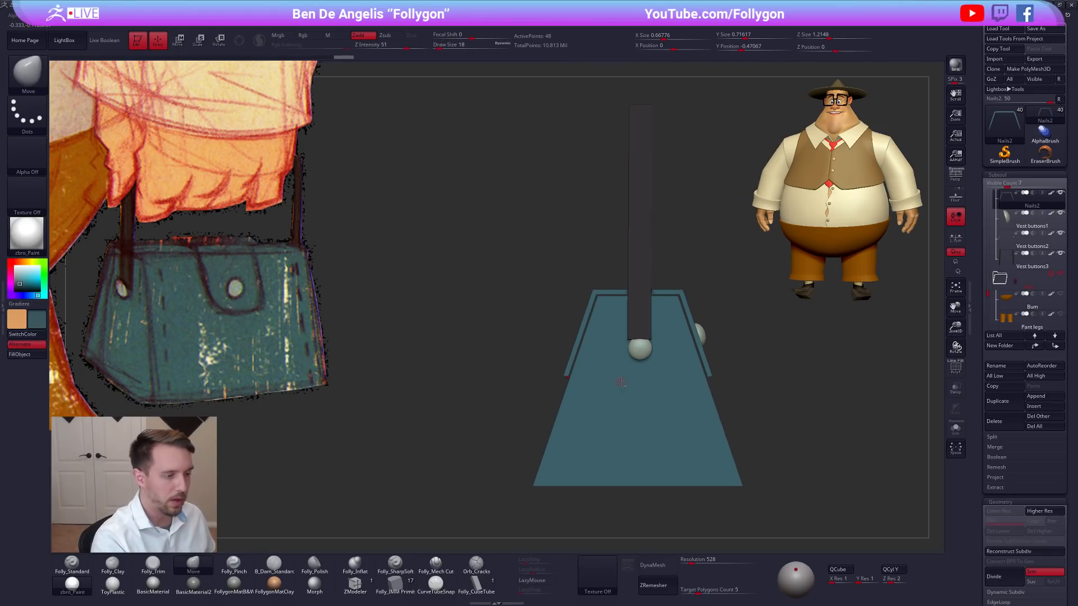
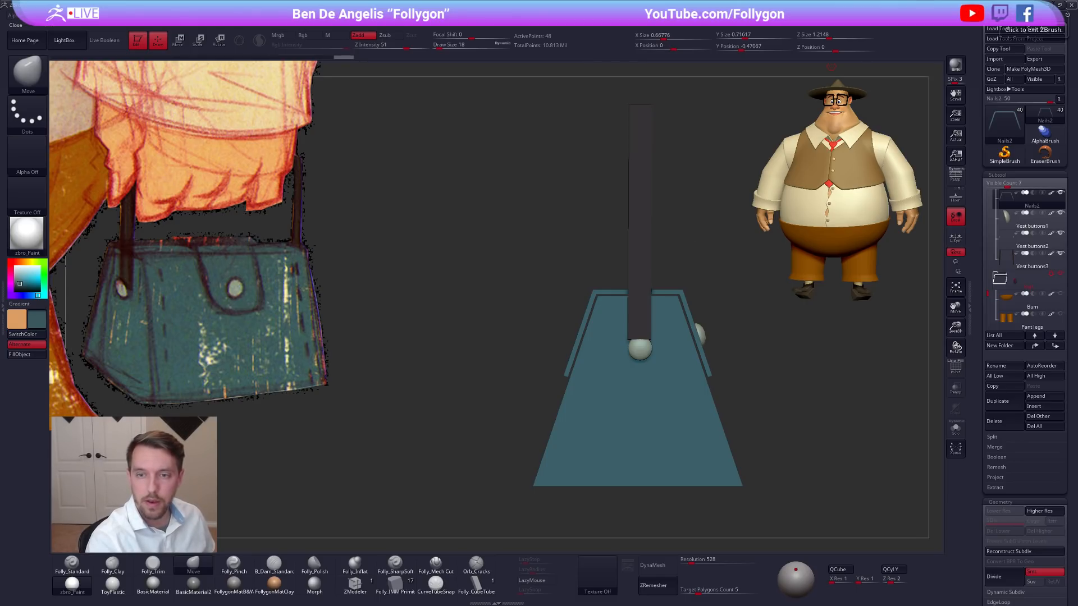
Switch to the browser, study the Etsy listing's photos of the vintage leather doctor's bag from several angles, then clear the window away.
key(alt+Tab)
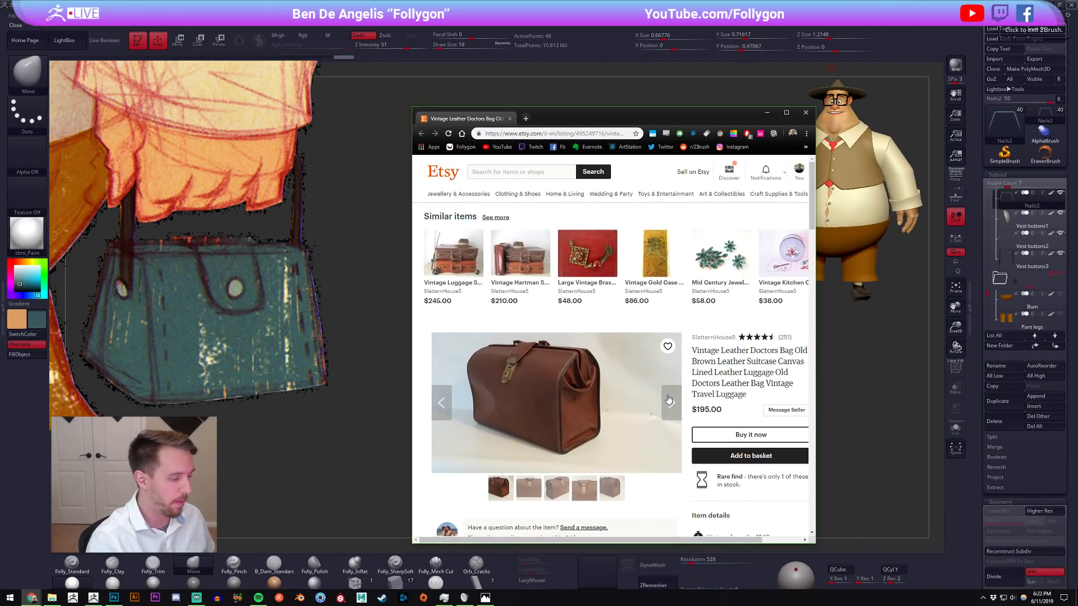
click(671, 405)
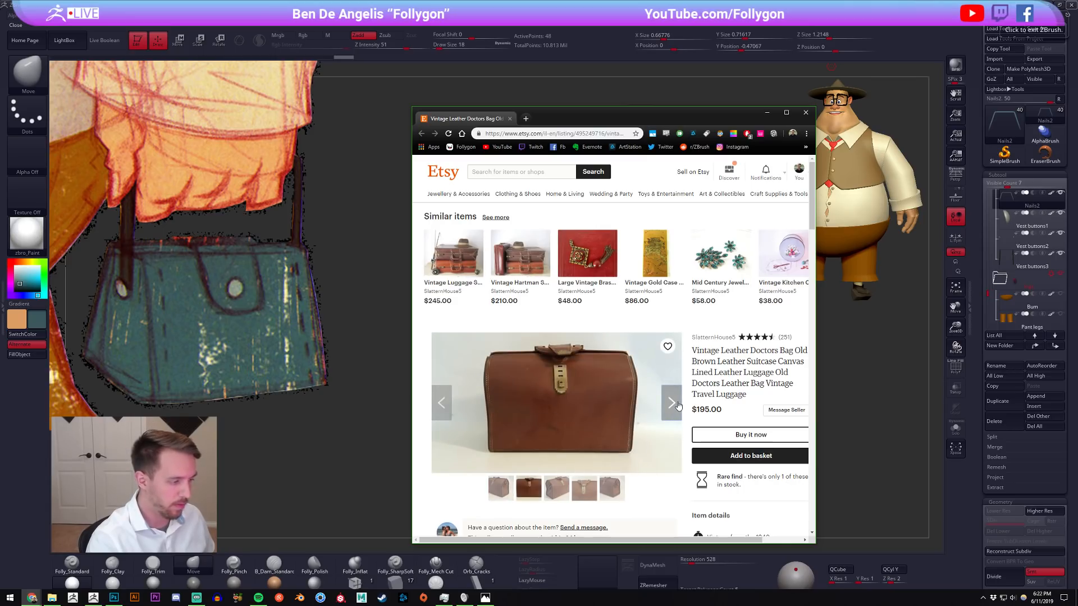
click(677, 405)
click(678, 405)
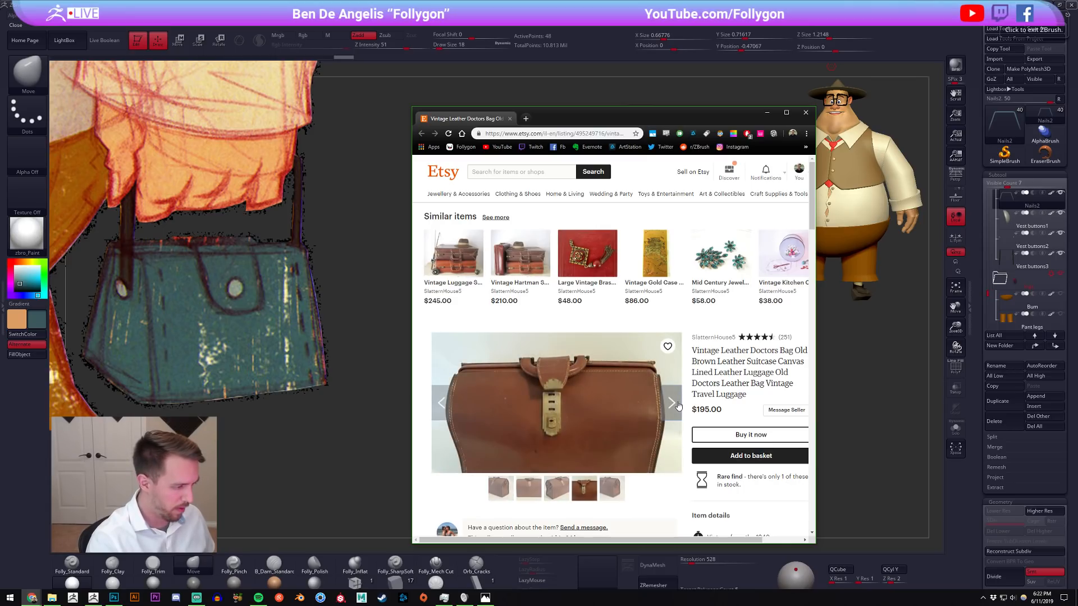
click(677, 406)
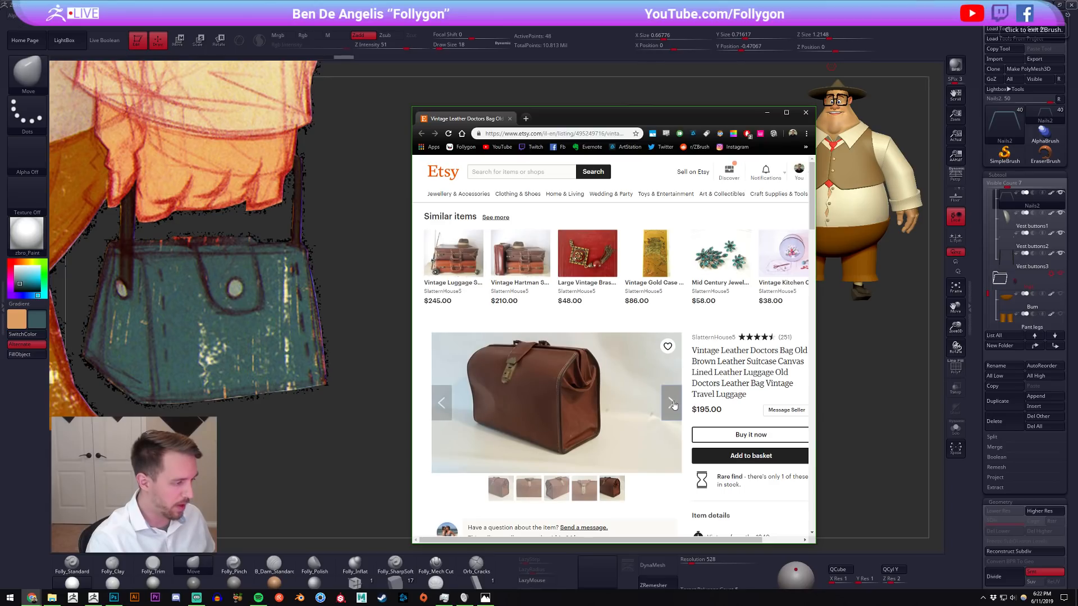
click(673, 404)
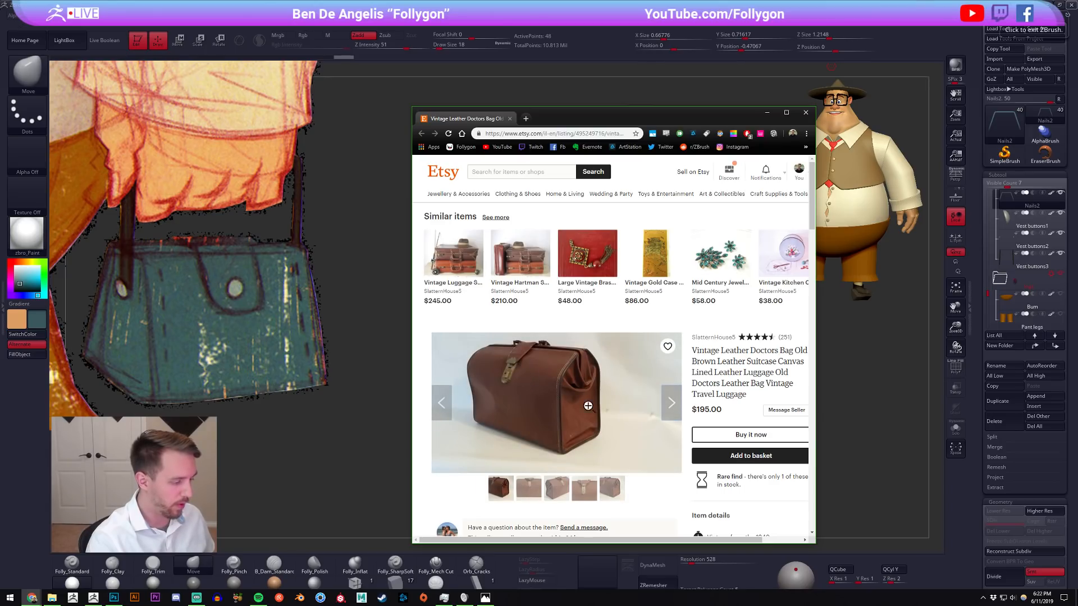
click(667, 406)
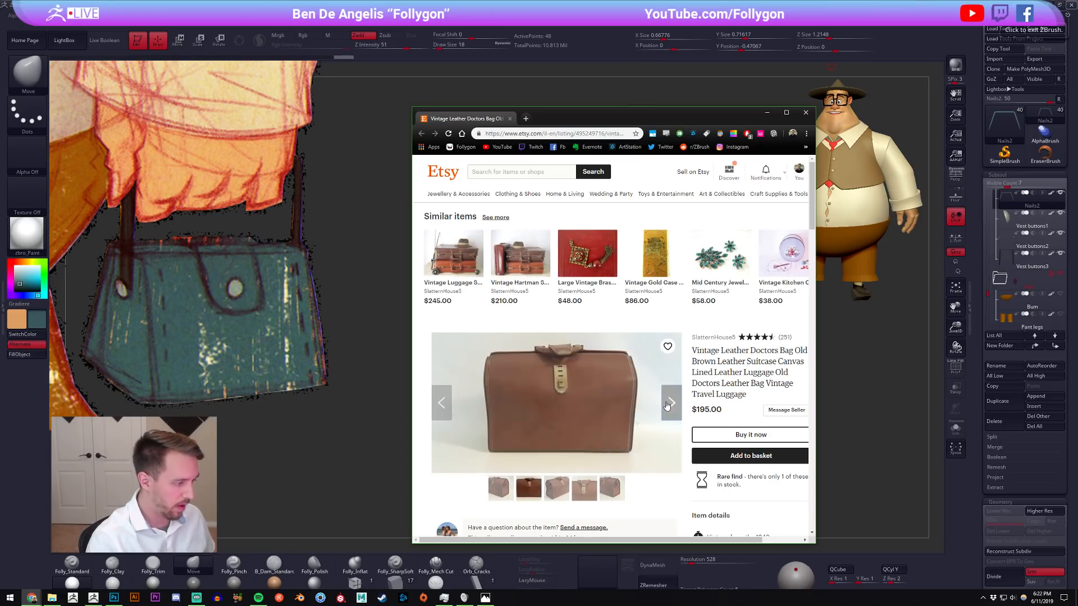
click(667, 405)
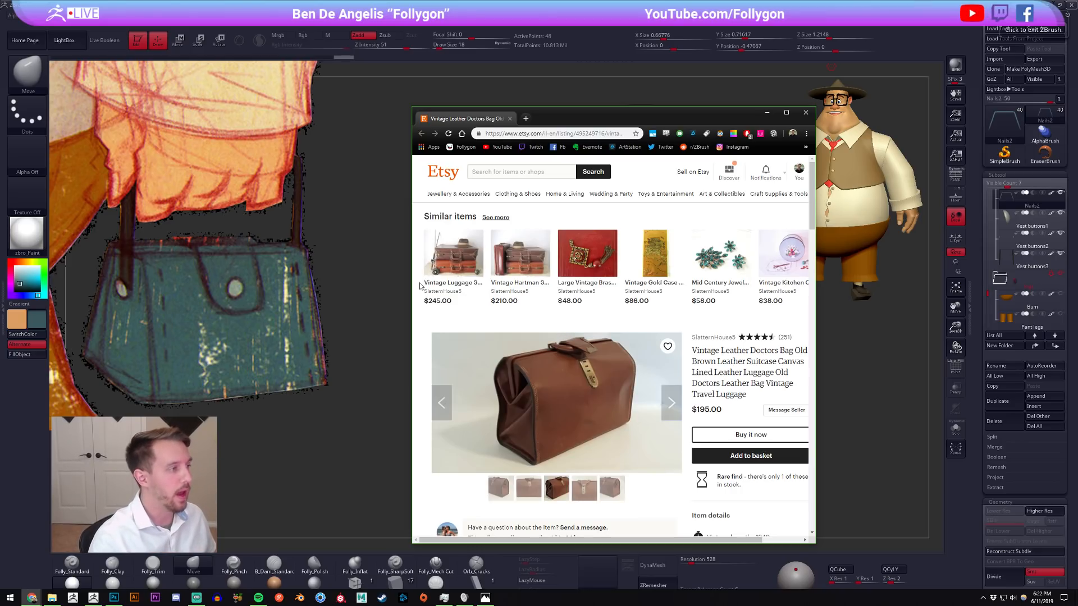
drag(468, 120, 1077, 151)
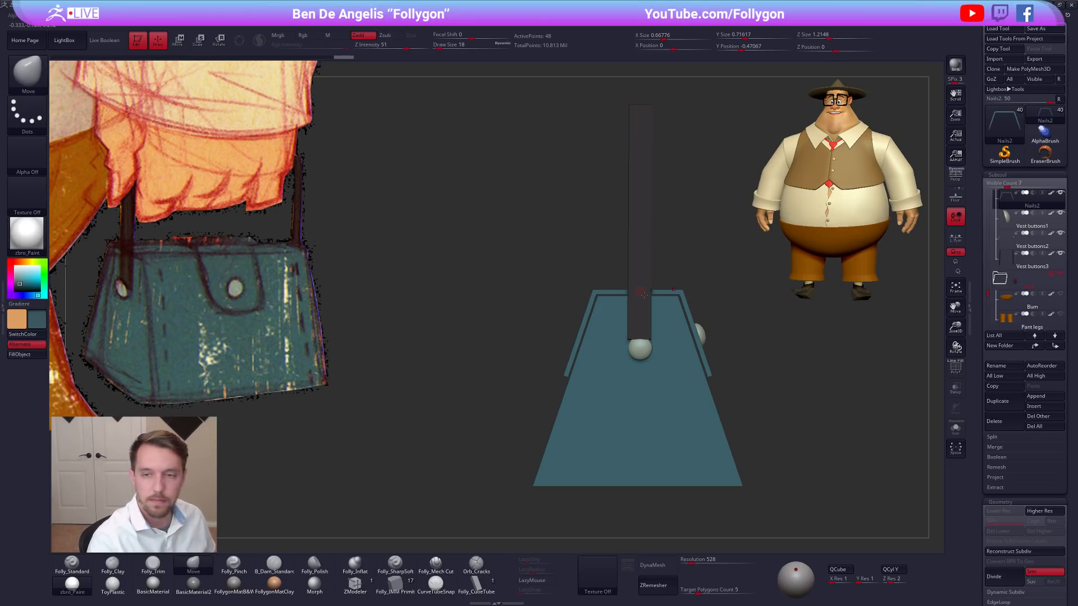
Isolate the flap, mask all but its back part, and shorten that part along the bag's slope.
drag(733, 309, 729, 320)
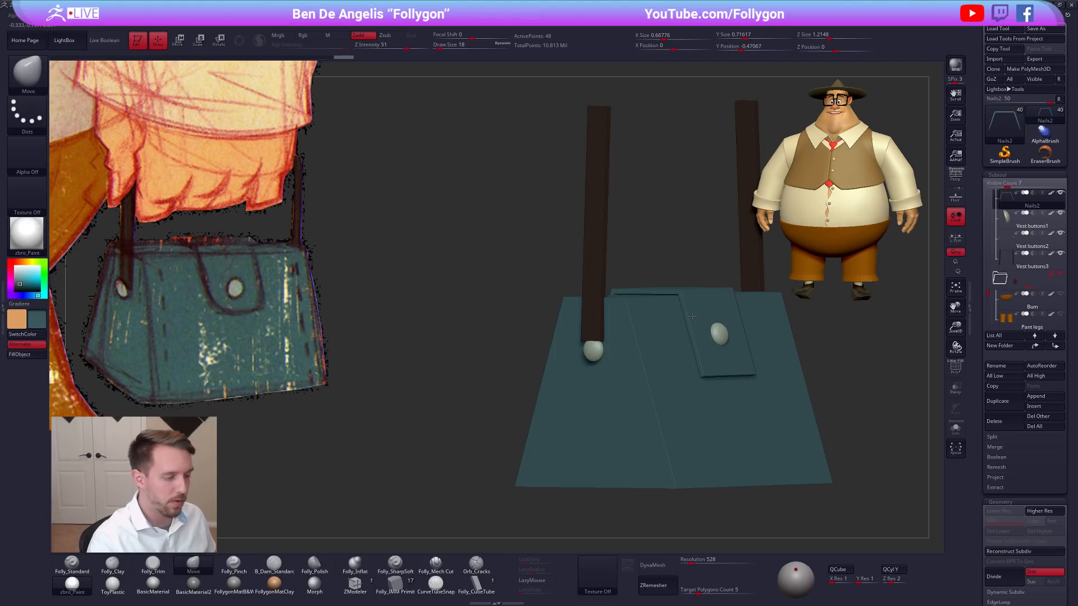
shift+right_drag(694, 315, 656, 323)
key(shift+d)
key(shift+f)
key(alt+shift+s)
right_drag(546, 361, 568, 388)
ctrl+drag(584, 388, 582, 425)
ctrl+click(579, 422)
key(w)
drag(586, 288, 541, 412)
mouse_move(546, 427)
right_down()
mouse_move(603, 365)
mouse_move(588, 364)
right_up()
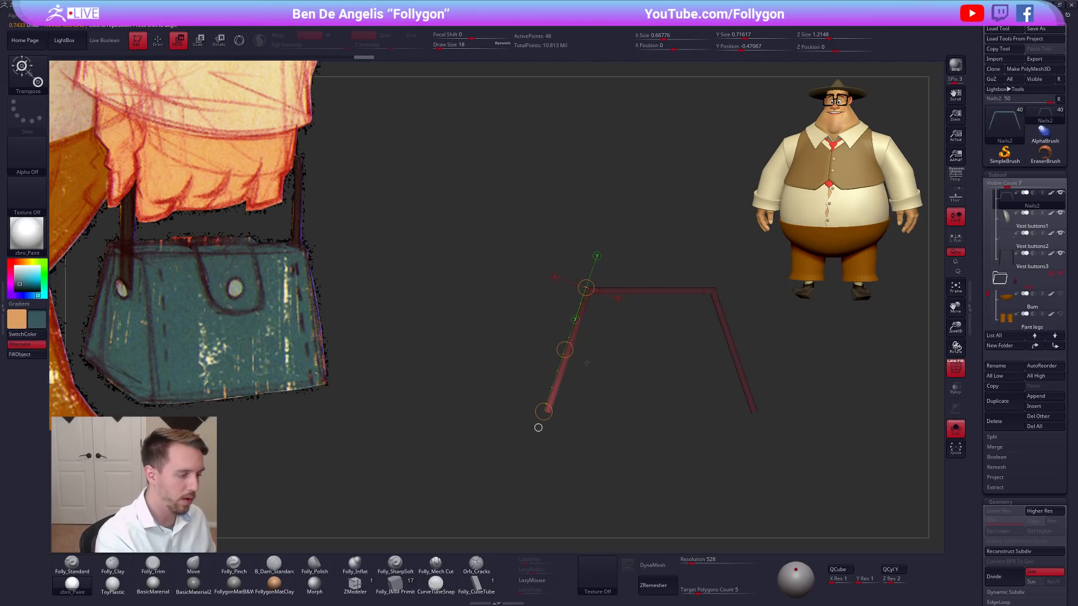
key(d)
key(alt+shift+s)
Scale the flap down slightly so that it sits closer against the bag body.
key(q)
shift+right_drag(594, 343, 468, 360)
ctrl+drag(695, 306, 705, 325)
key(e)
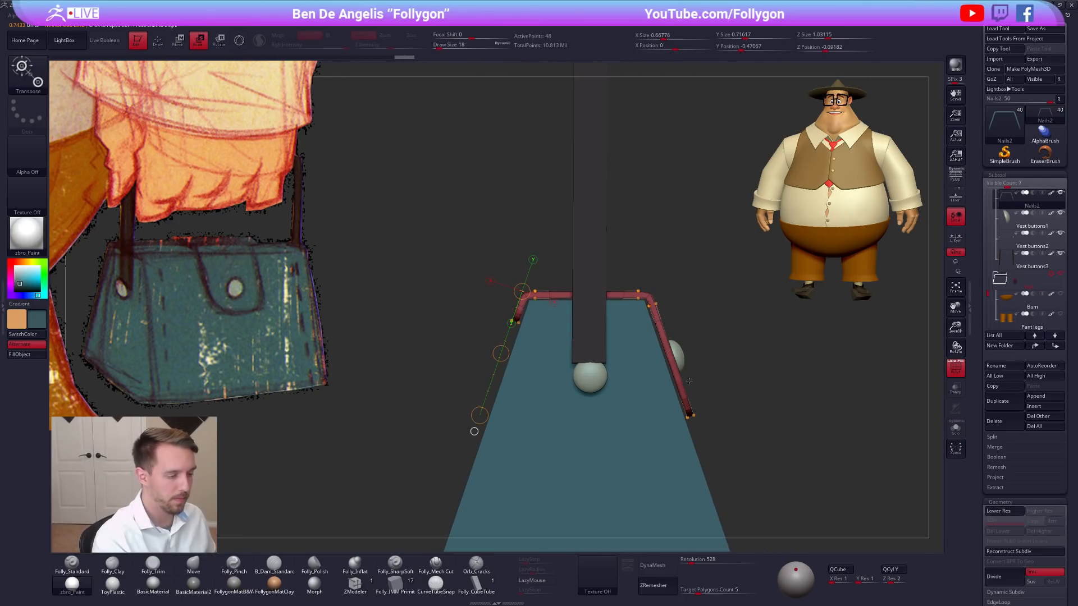
shift+drag(602, 354, 728, 355)
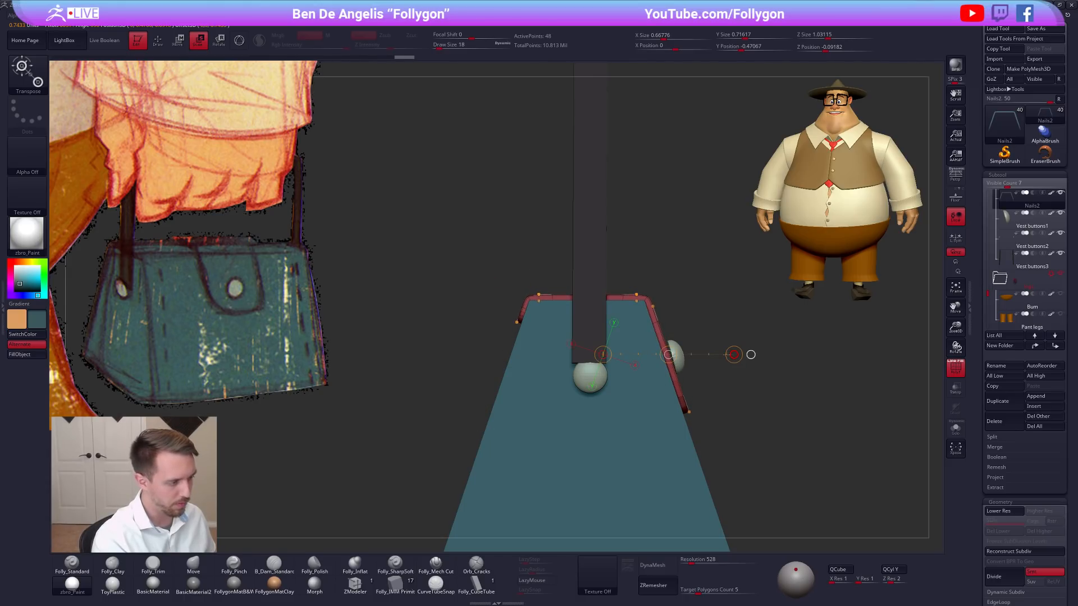
mouse_move(759, 416)
right_down()
mouse_move(736, 408)
mouse_move(767, 462)
mouse_move(747, 426)
right_up()
key(shift+f)
key(q)
mouse_move(781, 429)
right_down()
mouse_move(753, 433)
mouse_move(787, 441)
mouse_move(727, 397)
right_up()
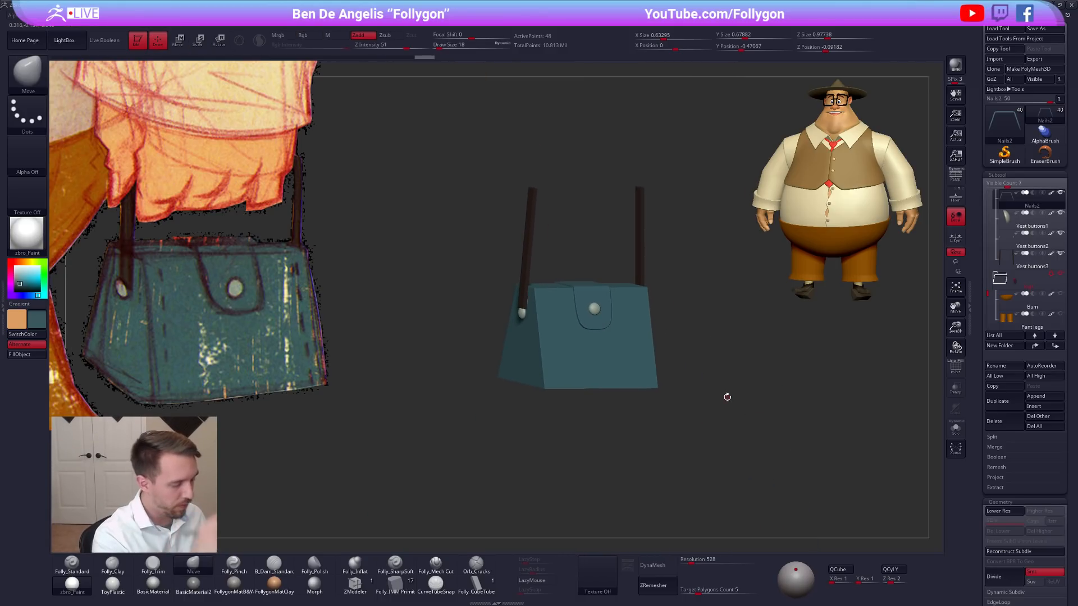
Examine the bag with dynamic subdivision, then view the bag body unsmoothed with its polygroups.
key(d)
right_drag(704, 447, 697, 468)
key(shift+f)
mouse_move(614, 415)
right_down()
mouse_move(609, 428)
mouse_move(655, 417)
mouse_move(630, 425)
right_up()
key(shift)
key(shift+d)
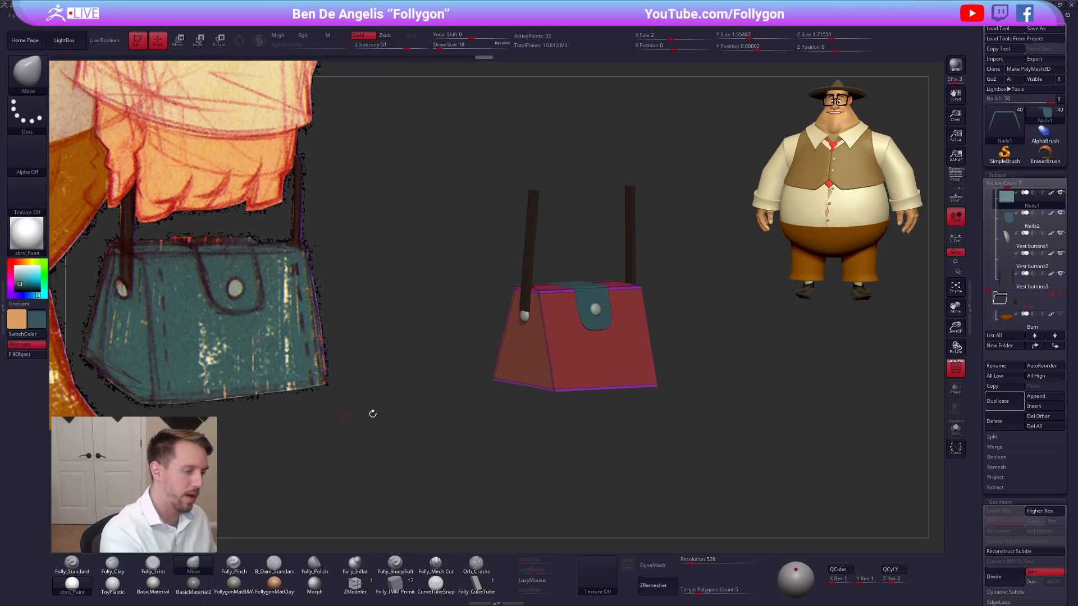
key(shift+f)
shift+right_drag(450, 387, 618, 357)
Make the straps the active subtool and cut across the left strap just below its top end with SliceCurve.
alt+click(658, 275)
key(shift+f)
ctrl+right_drag(612, 264, 626, 311)
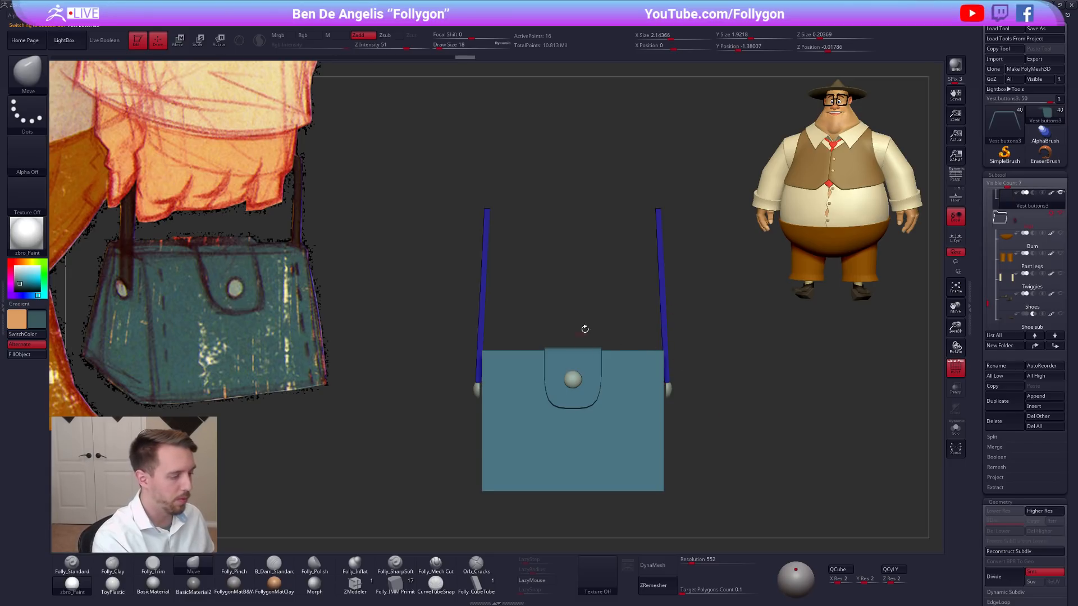
key(b)
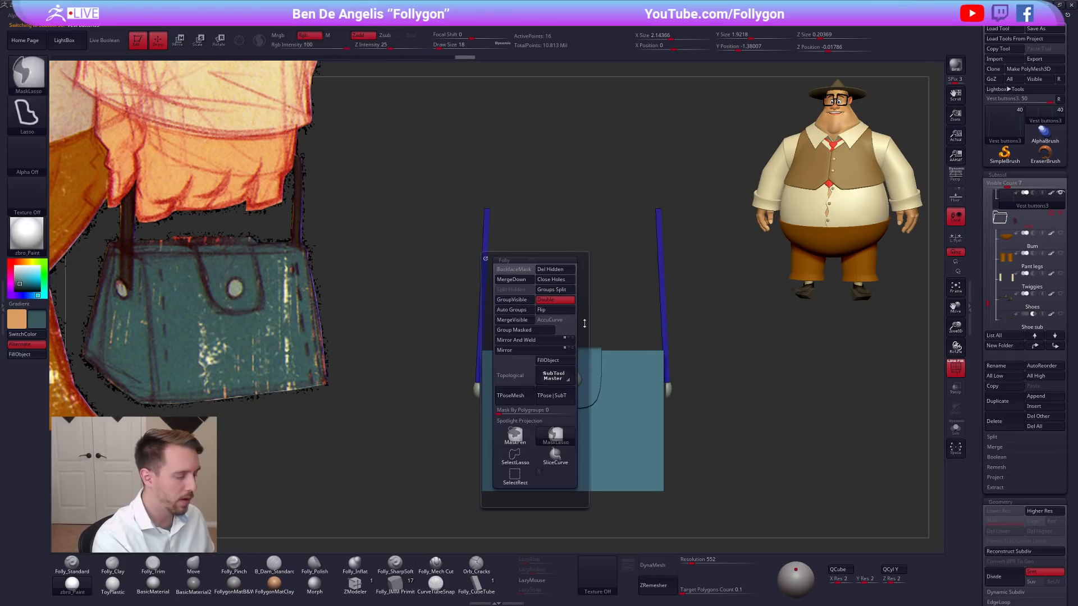
key(s)
key(c)
ctrl+shift+drag(450, 221, 539, 220)
key(r)
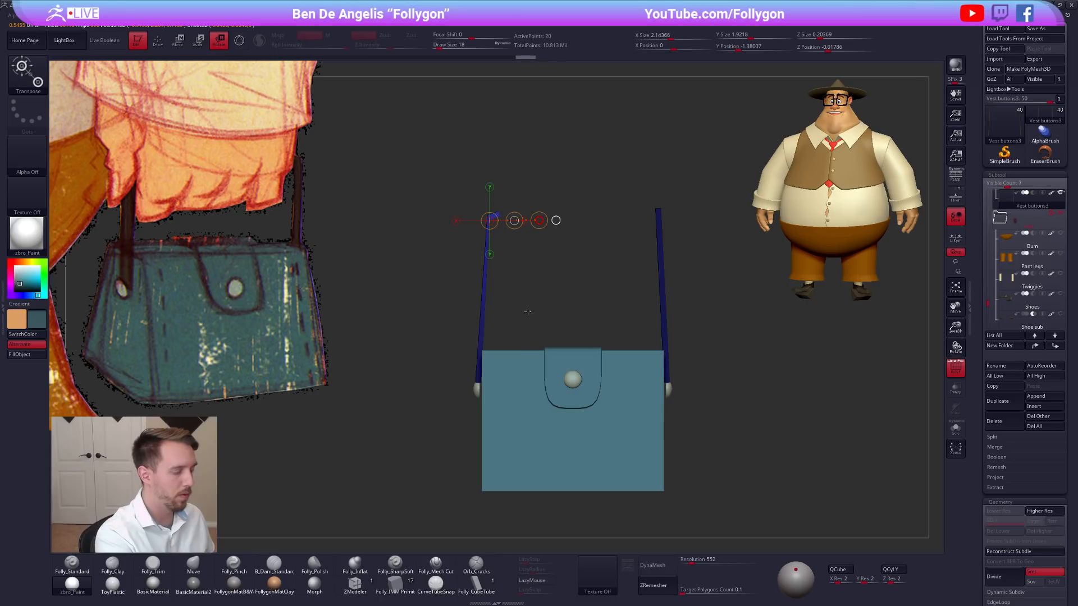
Mask the lower part of the left strap and rotate its top section inward to start the handle's corner.
key(q)
mouse_move(485, 208)
alt+mouse_down()
mouse_move(510, 260)
mouse_move(484, 201)
mouse_move(495, 242)
alt+mouse_up()
ctrl+click(501, 234)
key(r)
drag(607, 227, 607, 180)
key(q)
mouse_move(534, 238)
ctrl+mouse_down()
mouse_move(522, 229)
mouse_move(515, 243)
mouse_move(568, 212)
mouse_move(528, 244)
ctrl+mouse_up()
ctrl+click(529, 225)
key(r)
key(w)
key(q)
Bend the left strap's top section horizontal and stretch it past the middle of the bag.
ctrl+drag(592, 265, 575, 279)
ctrl+shift+drag(481, 204, 488, 283)
mouse_move(503, 242)
ctrl+mouse_down()
mouse_move(512, 203)
mouse_move(525, 238)
mouse_move(522, 284)
mouse_move(636, 264)
ctrl+mouse_up()
ctrl+click(532, 240)
key(r)
key(w)
key(ctrl+z)
mouse_move(523, 259)
mouse_down()
mouse_move(718, 258)
mouse_move(723, 373)
mouse_up()
key(q)
alt+drag(725, 368, 741, 334)
Mirror and weld the strap across the bag so that both sides join into one handle.
key(d)
key(shift+d)
key(space)
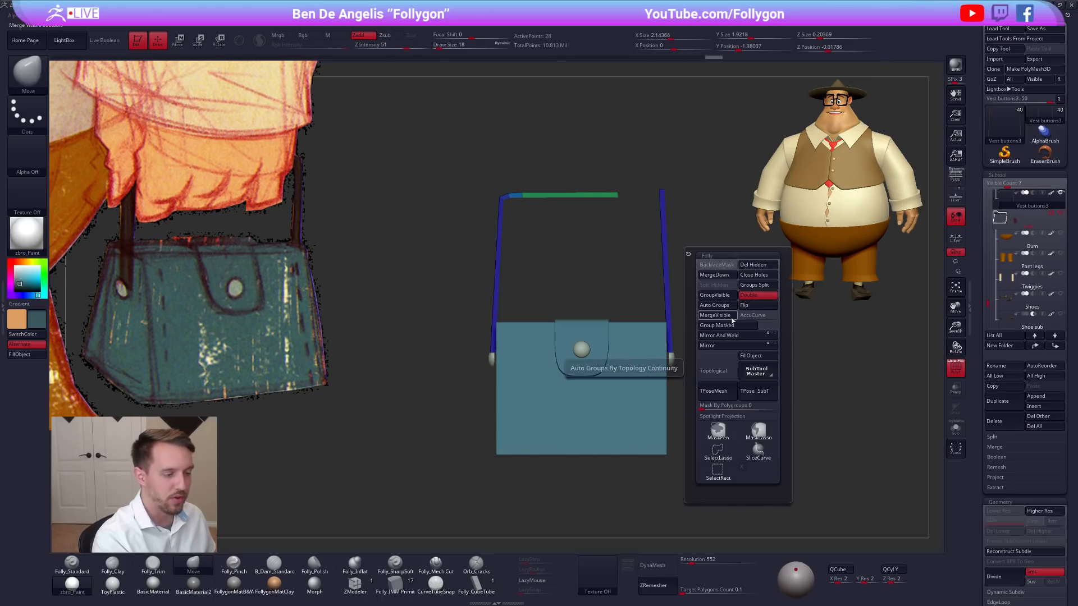
click(733, 337)
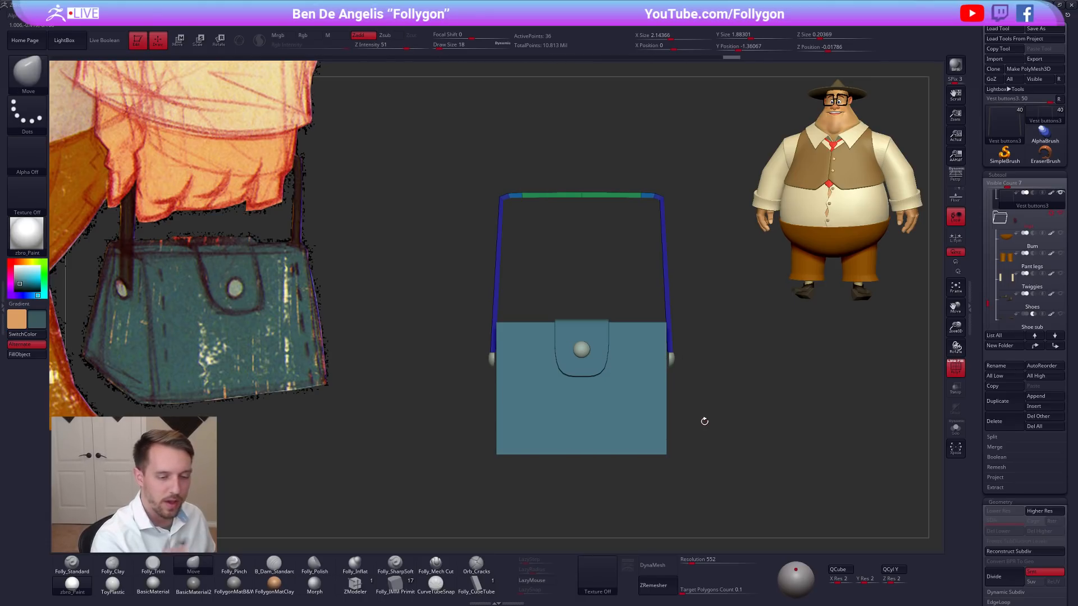
scroll(1004, 224, down, 6)
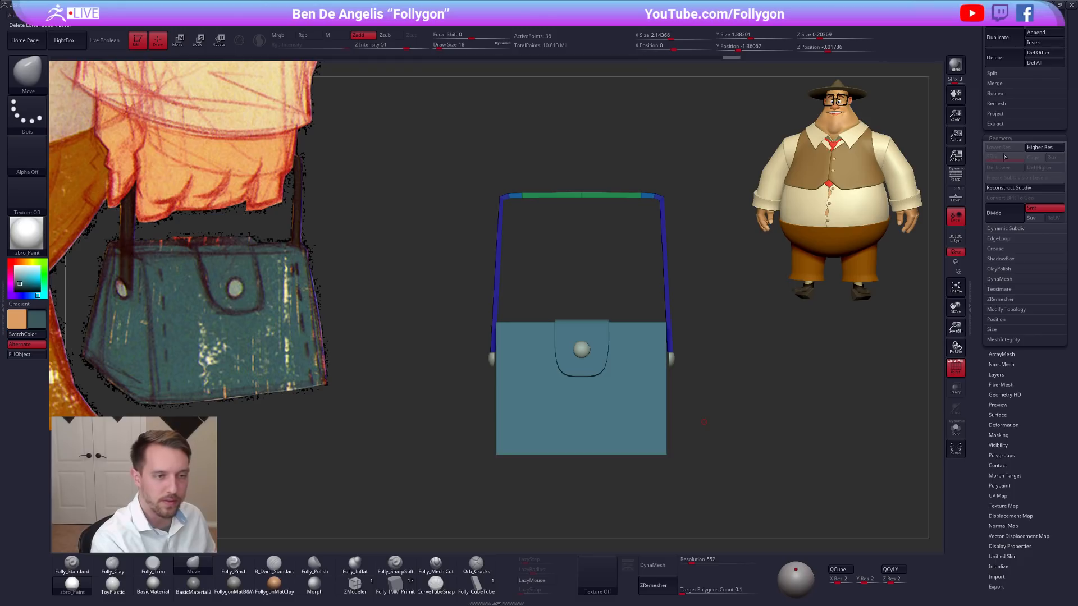
click(1011, 310)
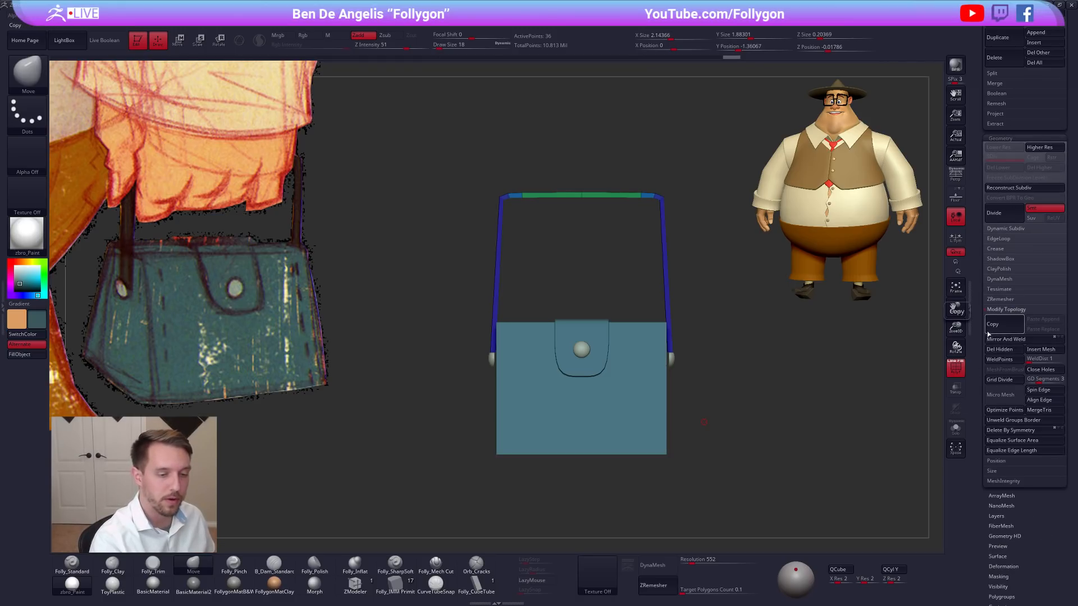
click(1008, 312)
drag(991, 327, 991, 507)
Isolate the handle and crease its long edges with ZModeler's Crease EdgeLoop Complete.
key(d)
key(shift+d)
click(356, 580)
right_drag(486, 319, 544, 342)
key(alt+s)
key(space)
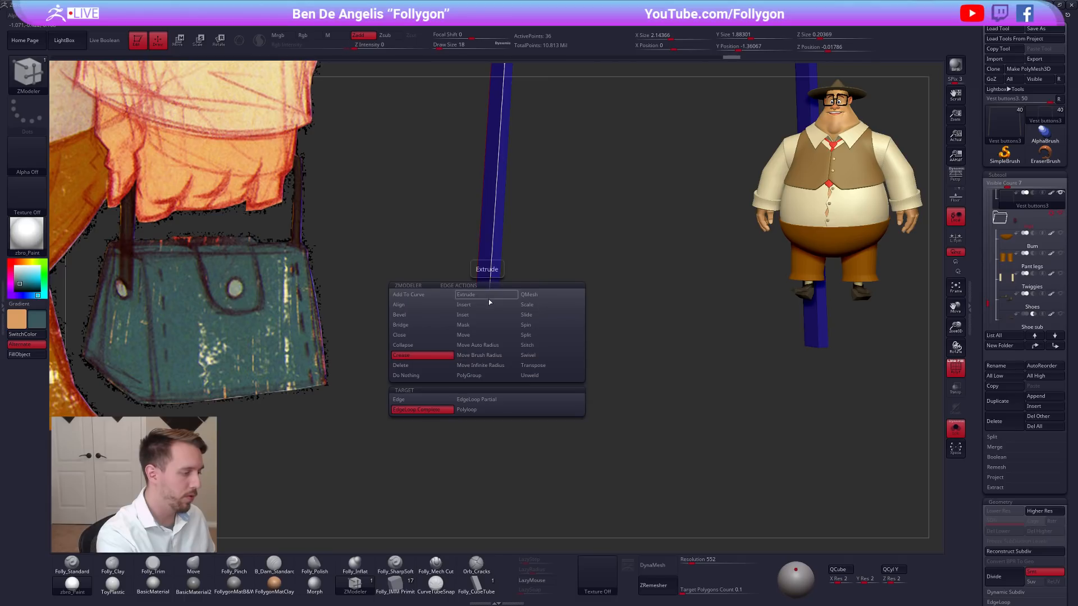
click(452, 358)
click(489, 295)
click(499, 298)
Crease the edge loop at the handle's lower end, then show it smoothed with the whole bag.
alt+right_drag(519, 356, 564, 377)
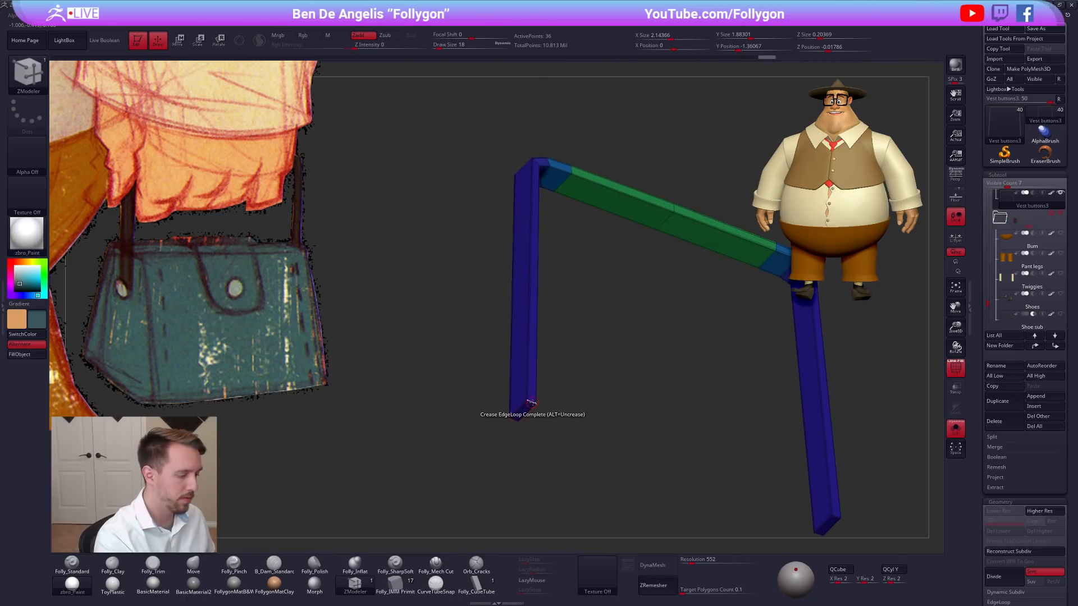
click(532, 402)
key(d)
mouse_move(526, 412)
right_down()
mouse_move(539, 416)
mouse_move(534, 399)
right_up()
key(shift+f)
key(alt+s)
Extend the handle's lower ends downward in side view so that they reach past the side buttons.
shift+right_drag(782, 443, 777, 437)
mouse_move(777, 438)
alt+right_down()
mouse_move(768, 373)
mouse_move(730, 439)
mouse_move(745, 440)
mouse_move(702, 452)
mouse_move(758, 449)
mouse_move(749, 419)
mouse_move(749, 482)
alt+right_up()
key(shift+f)
ctrl+drag(549, 315, 659, 313)
key(w)
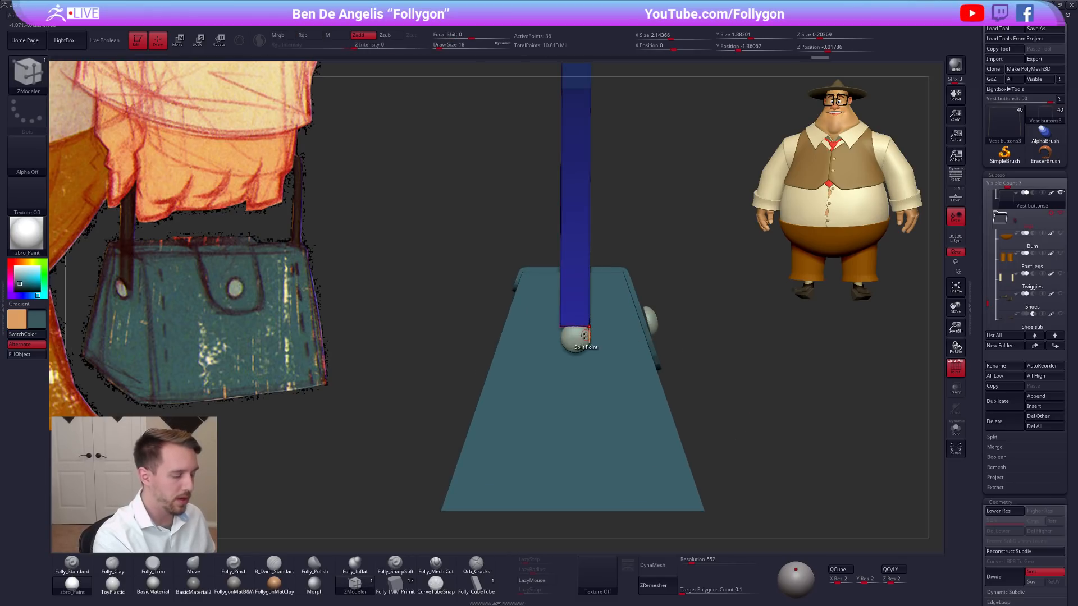
drag(576, 322, 576, 395)
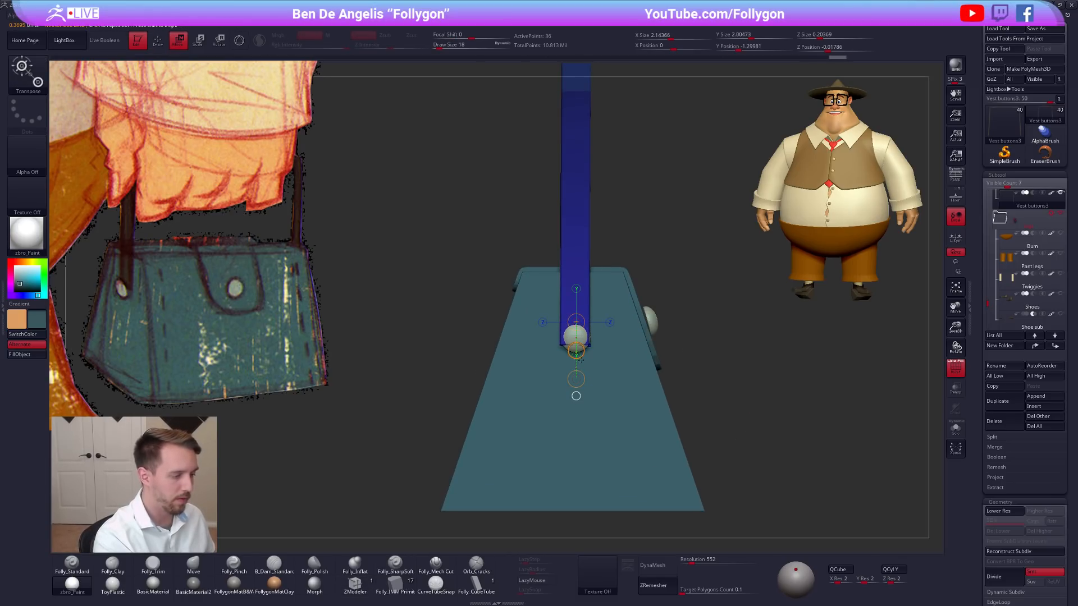
Hide the button subtools and slice across both handle straps a short way above their lower ends.
drag(987, 296, 987, 285)
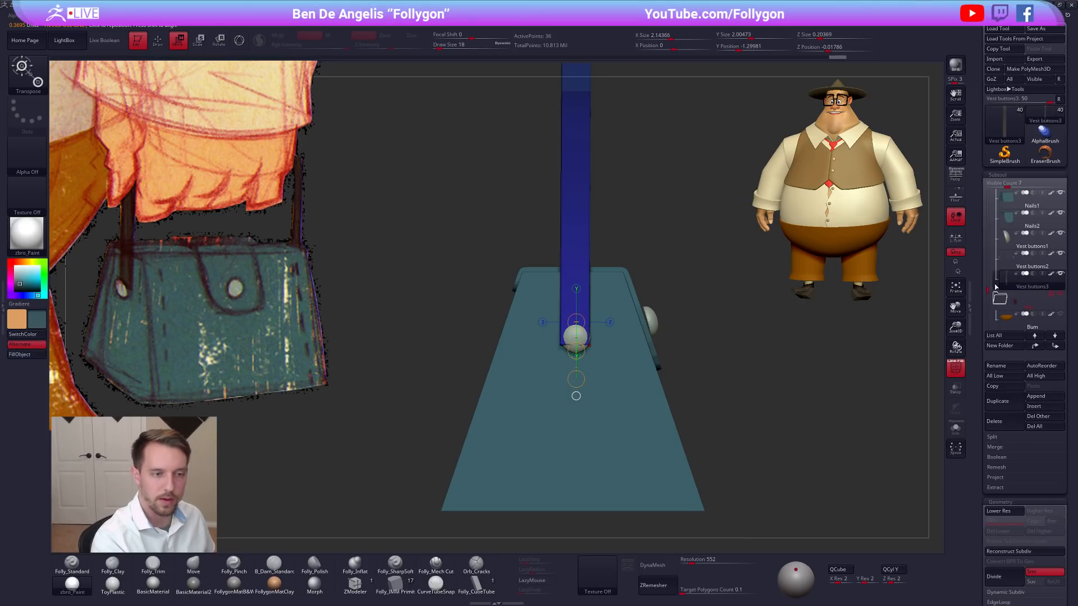
click(1059, 255)
drag(735, 362, 604, 370)
key(q)
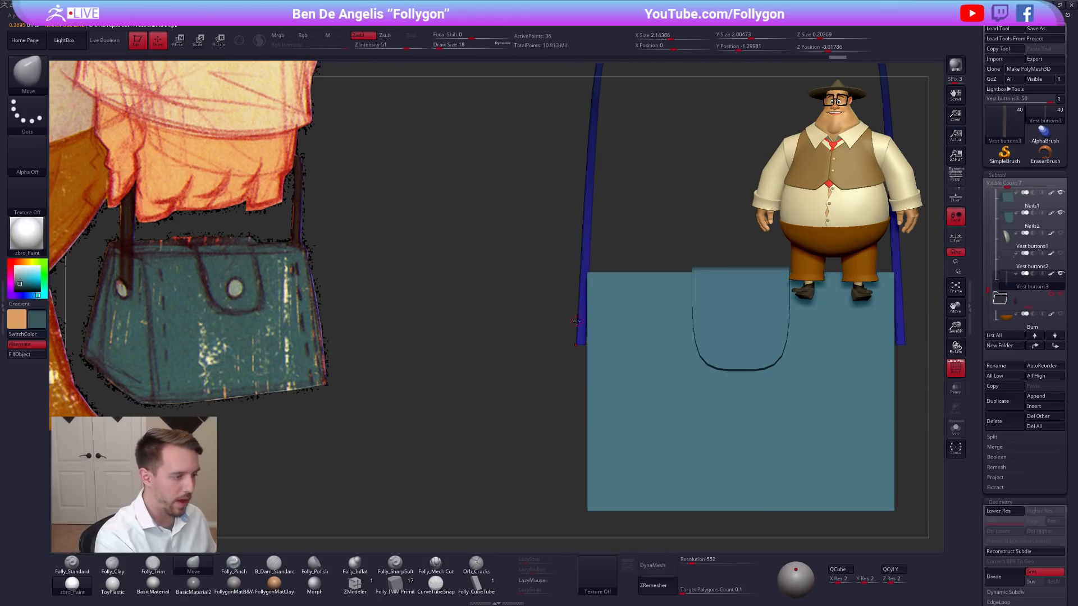
ctrl+drag(534, 377, 553, 371)
key(ctrl+shift+space)
ctrl+shift+drag(549, 318, 931, 316)
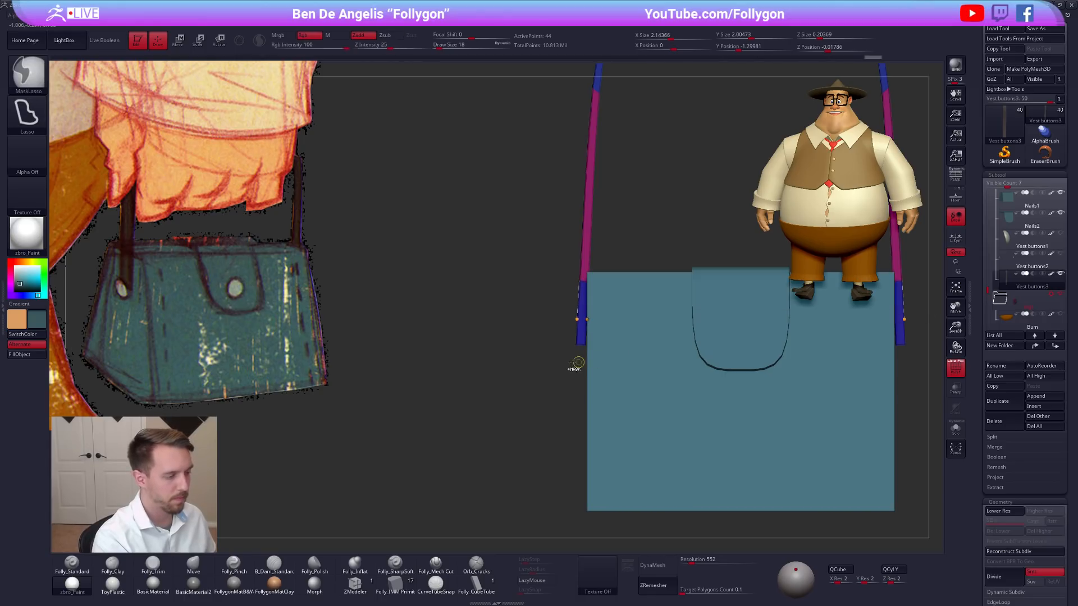
Mask all but the left strap's lower end and move that end closer to the bag's side and slightly down.
mouse_move(568, 333)
ctrl+mouse_down()
mouse_move(586, 371)
mouse_move(655, 338)
ctrl+mouse_up()
ctrl+click(573, 356)
key(r)
key(w)
drag(576, 351, 579, 356)
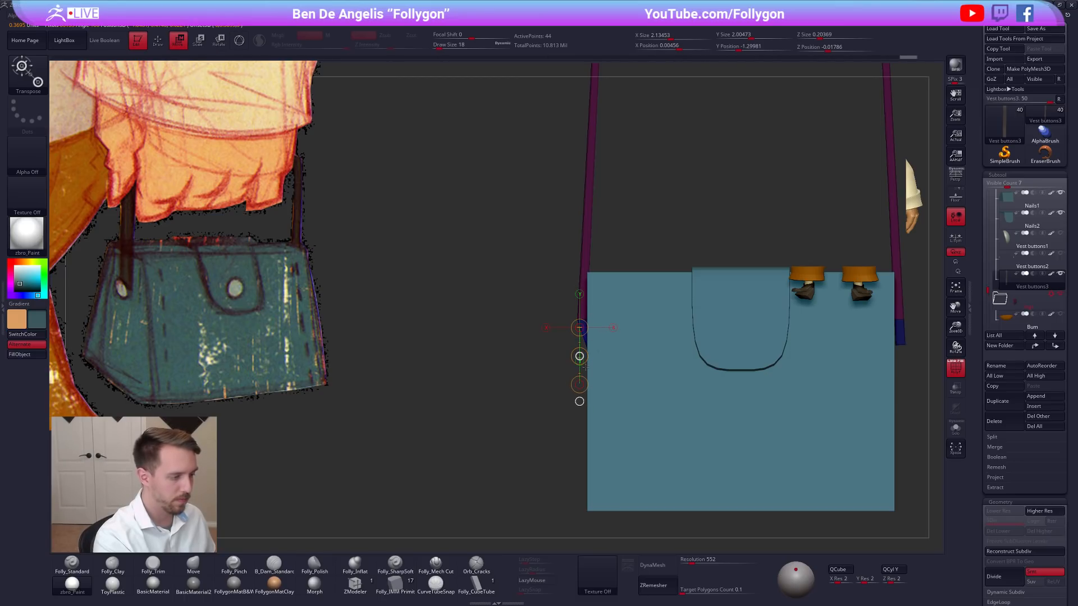
mouse_move(585, 366)
ctrl+right_down()
mouse_move(595, 326)
mouse_move(566, 327)
ctrl+right_up()
key(q)
mouse_move(566, 366)
shift+right_down()
mouse_move(500, 362)
mouse_move(558, 341)
mouse_move(564, 371)
shift+right_up()
key(d)
From the back of the bag, mask the strap around its lower bend and move the unmasked section outward from the bag's side.
right_drag(568, 314, 613, 358)
key(ctrl)
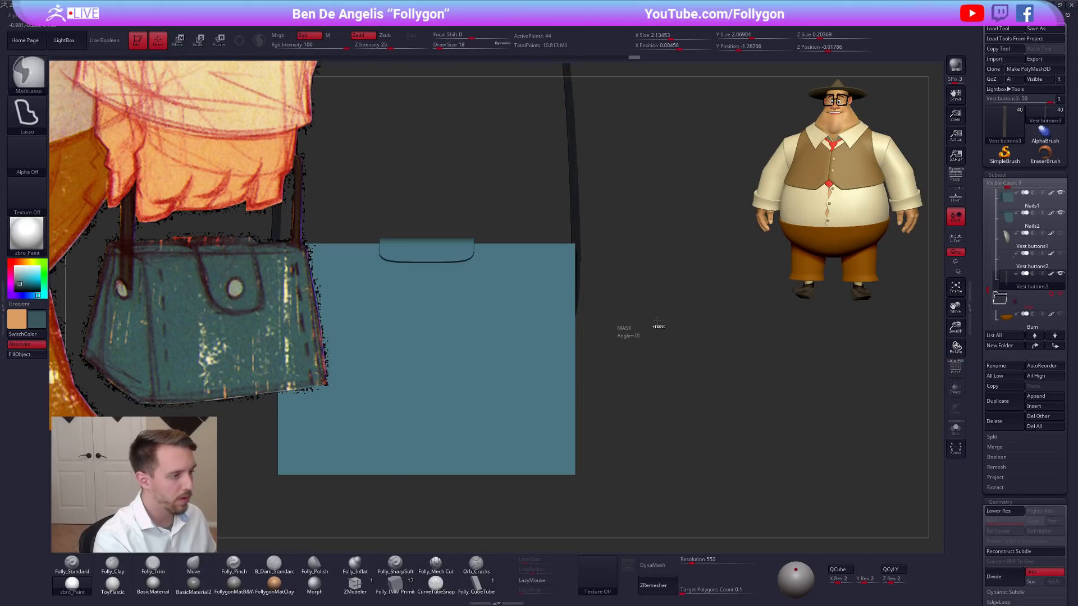
key(shift+f)
alt+right_drag(584, 269, 597, 294)
mouse_move(602, 257)
ctrl+mouse_down()
mouse_move(626, 323)
mouse_move(594, 377)
ctrl+mouse_up()
ctrl+click(614, 284)
key(w)
key(shift+d)
key(q)
ctrl+click(625, 322)
key(w)
drag(596, 336, 597, 316)
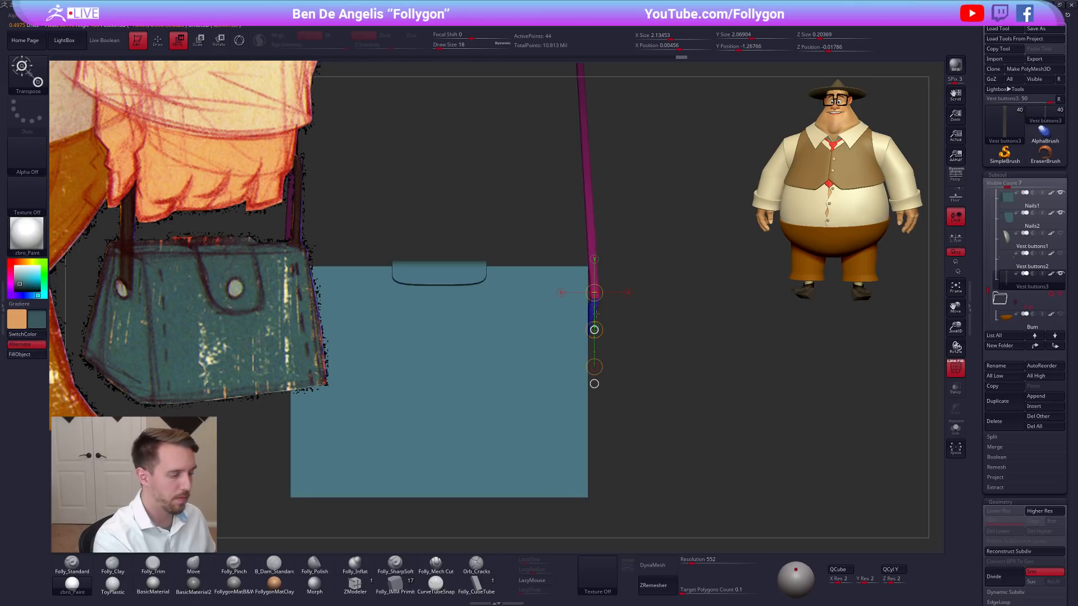
key(d)
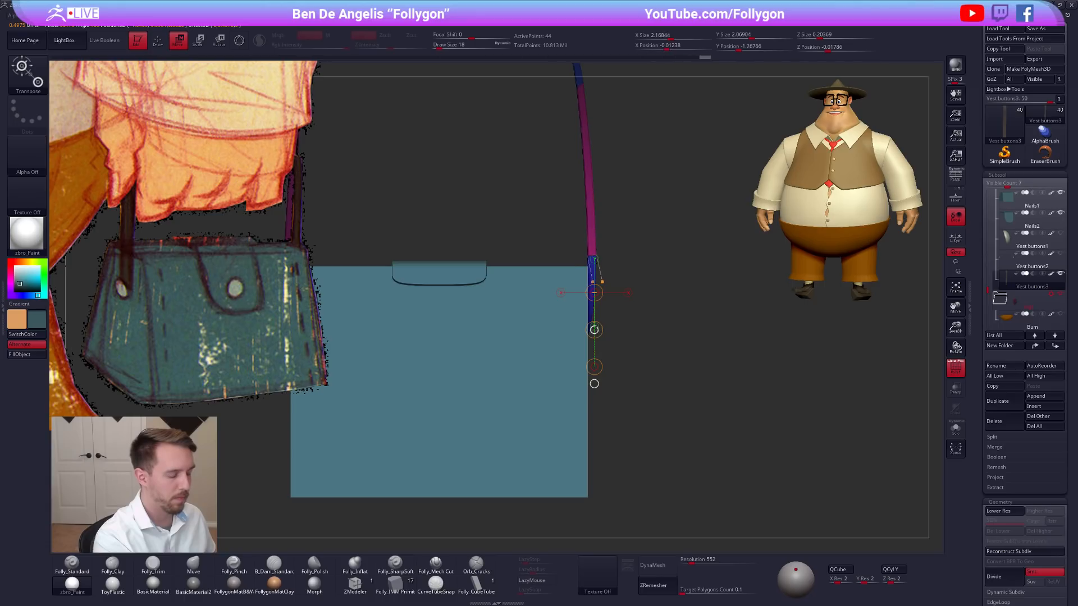
drag(594, 330, 597, 330)
alt+drag(628, 337, 630, 313)
key(q)
Mirror and weld the handle so that the reshaped strap end is repeated on the other side.
mouse_move(743, 404)
mouse_down()
mouse_move(700, 414)
mouse_move(716, 437)
mouse_move(700, 437)
mouse_up()
key(shift+f)
alt+drag(699, 437, 618, 428)
key(ctrl+shift+f)
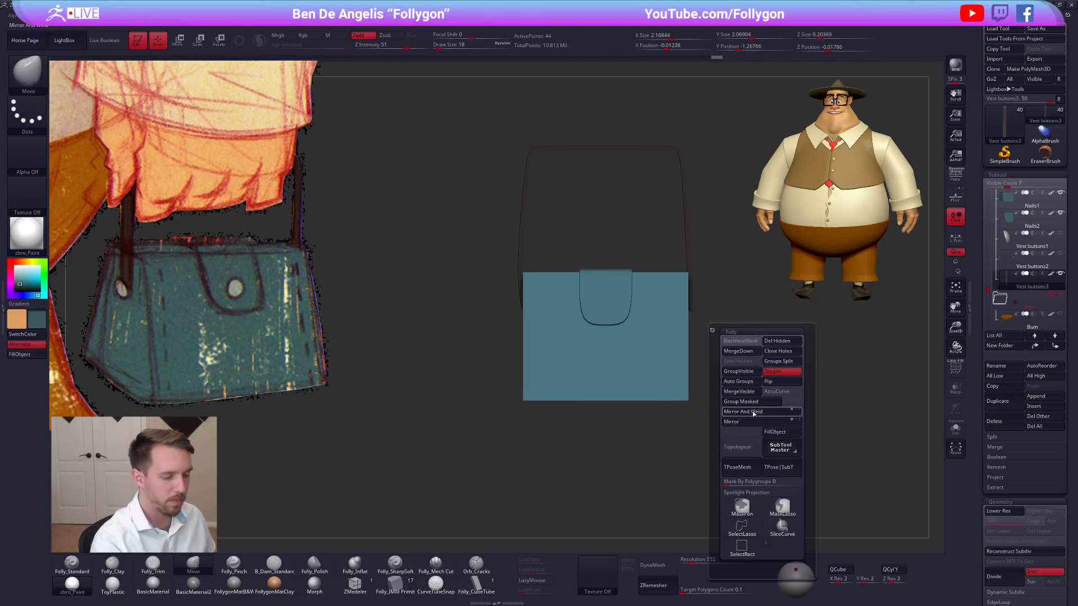
click(753, 413)
key(shift+f)
drag(686, 256, 739, 390)
key(shift+f)
Select the side buttons, shift them slightly down onto the strap ends and rotate them to follow the strap's tilt.
click(1006, 268)
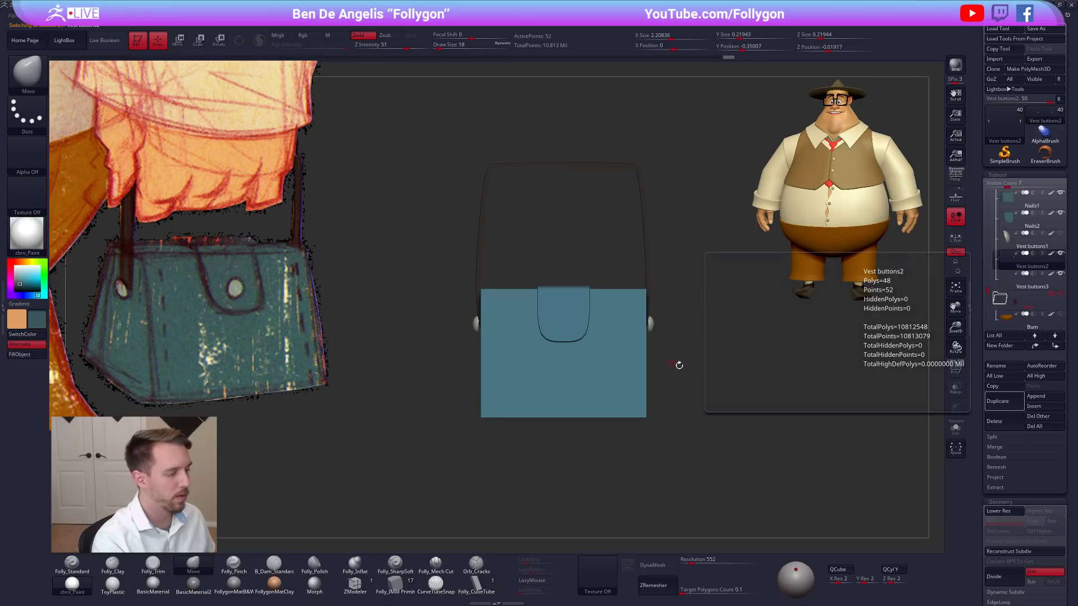
shift+drag(676, 365, 725, 366)
mouse_move(649, 329)
alt+right_down()
mouse_move(624, 322)
mouse_move(644, 347)
alt+right_up()
key(shift+f)
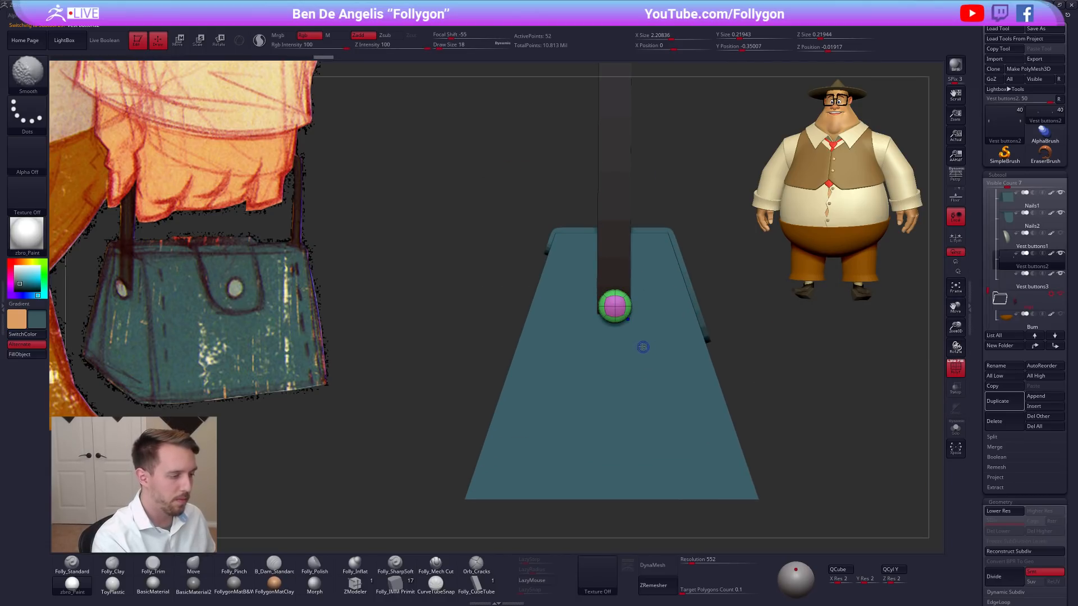
key(w)
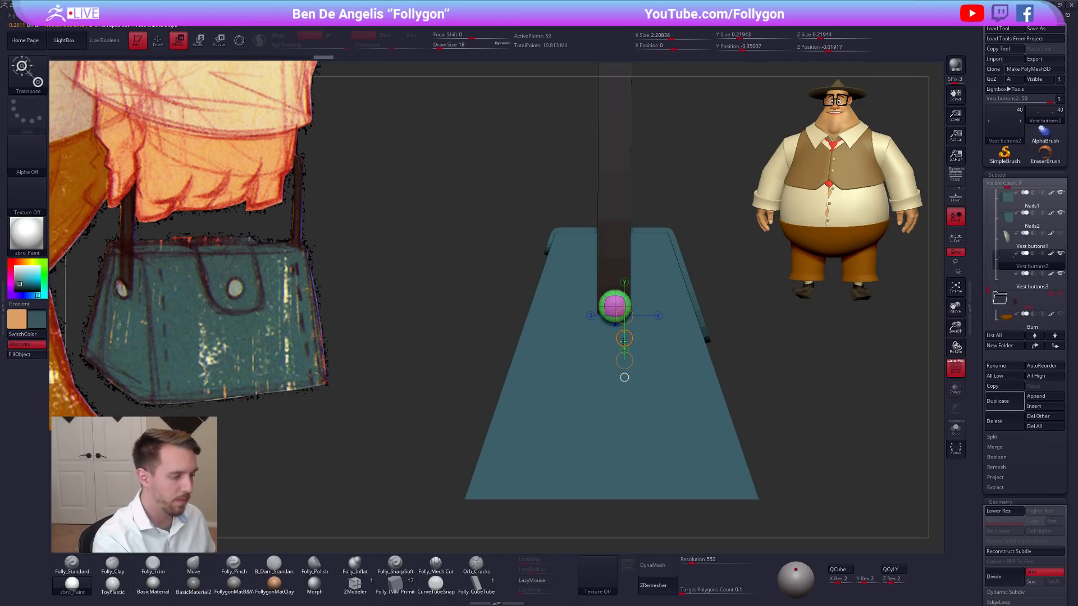
drag(624, 338, 624, 336)
shift+right_drag(624, 336, 581, 336)
key(r)
mouse_move(623, 304)
shift+mouse_down()
mouse_move(670, 307)
mouse_move(618, 325)
shift+mouse_up()
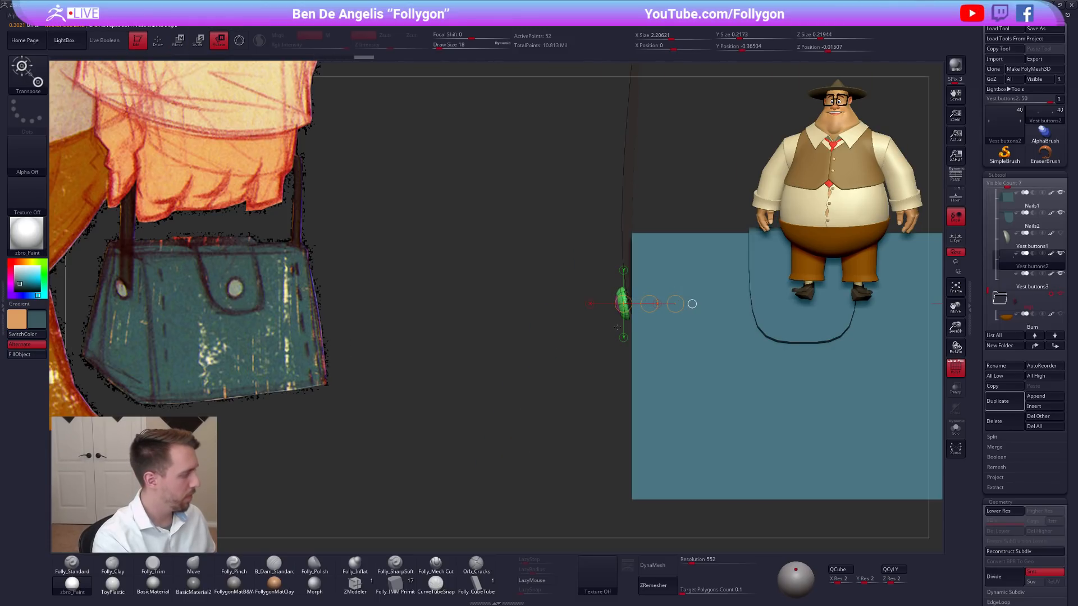
Move the side buttons inward against the strap ends and scale them down slightly.
key(w)
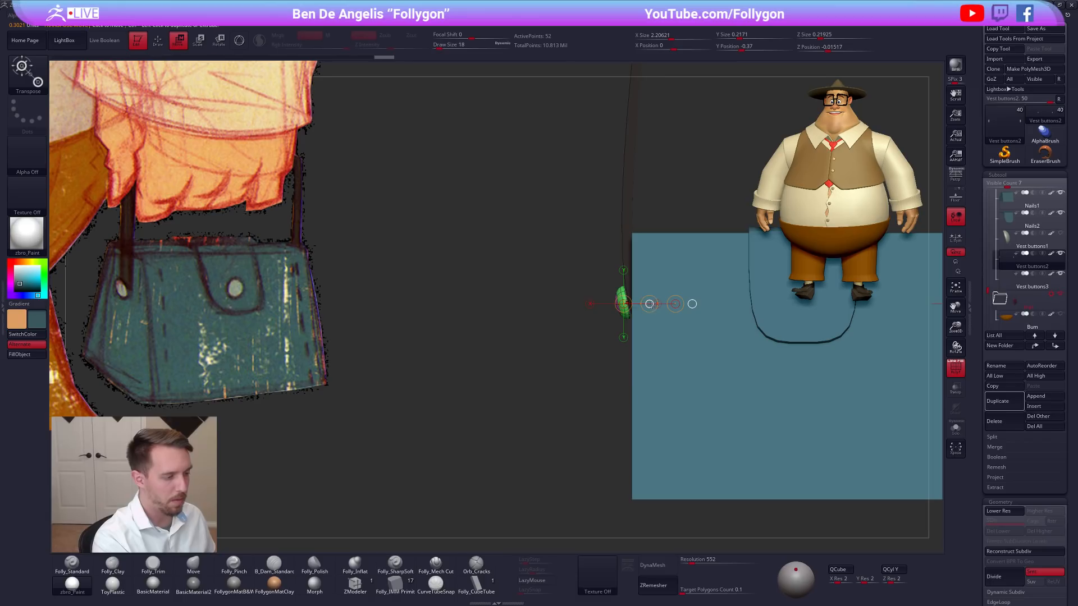
shift+right_drag(579, 312, 619, 313)
key(e)
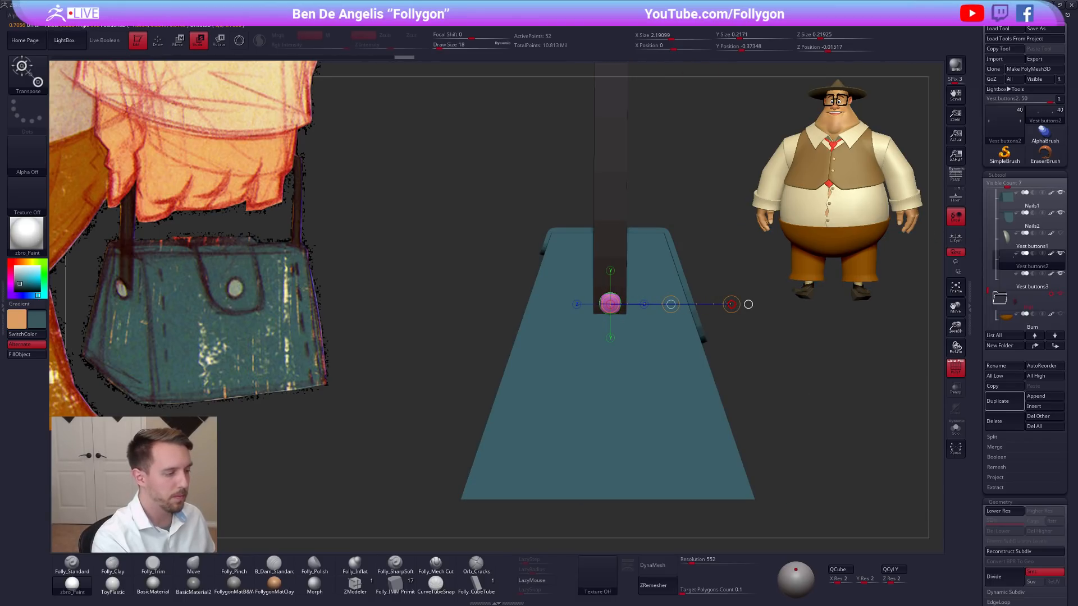
shift+right_drag(654, 350, 615, 343)
key(w)
shift+drag(616, 313, 621, 367)
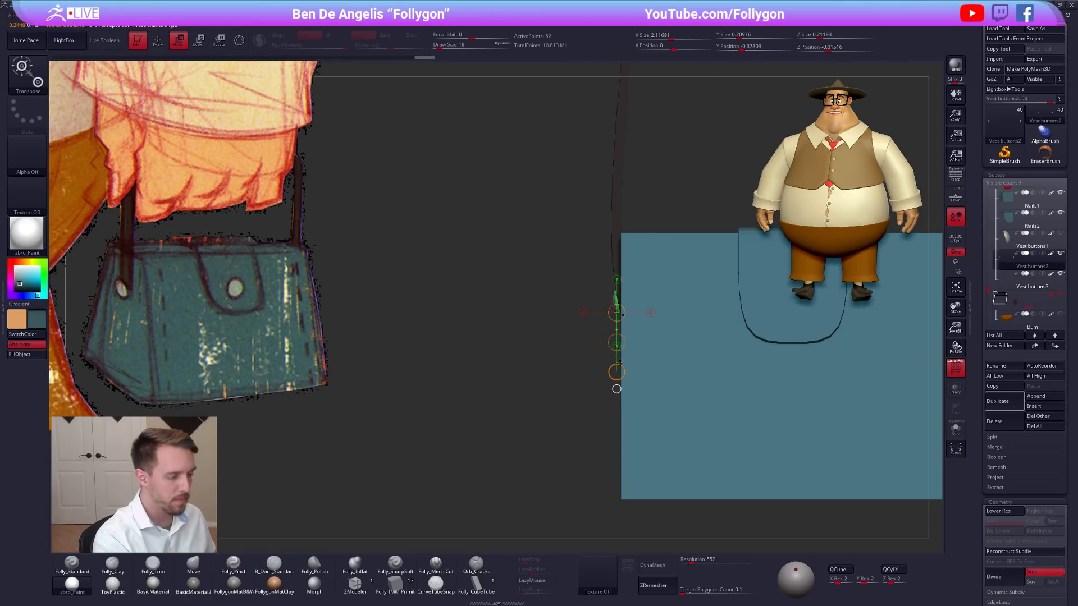
Shift the side buttons slightly down and outward, and shrink them a little more using local symmetry only for the scaling.
right_drag(610, 340, 645, 308)
click(955, 238)
shift+drag(607, 301, 710, 301)
key(e)
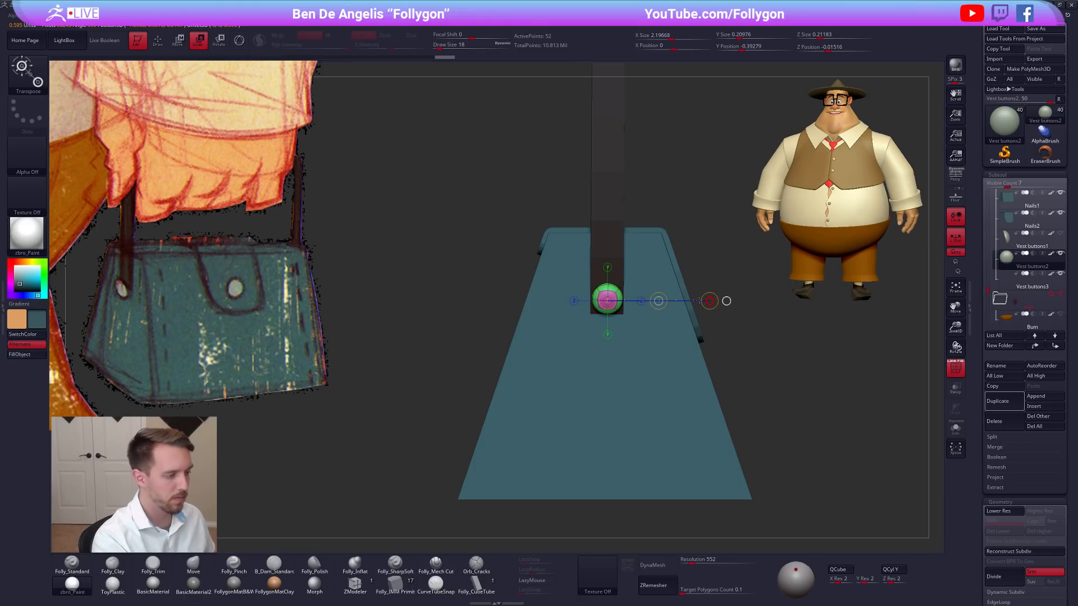
click(955, 238)
key(q)
Hide the wireframe display, turn on perspective and inspect the bag with its handle and side buttons.
key(shift+f)
mouse_move(844, 359)
alt+mouse_down()
mouse_move(821, 373)
mouse_move(821, 359)
alt+mouse_up()
mouse_move(887, 388)
mouse_down()
mouse_move(751, 418)
mouse_move(785, 421)
mouse_move(758, 415)
mouse_up()
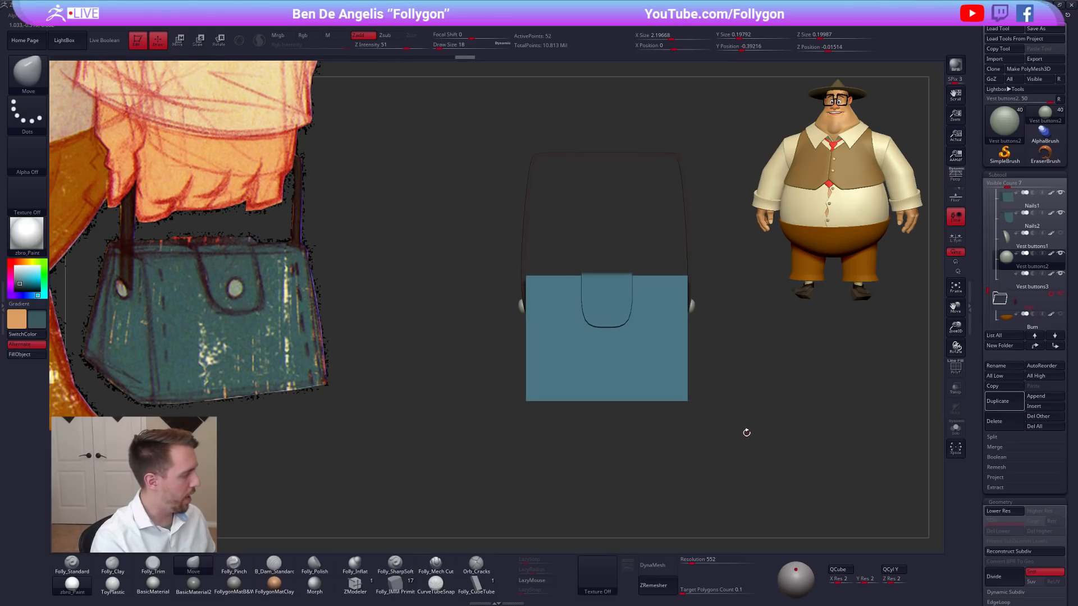
mouse_move(735, 452)
mouse_down()
mouse_move(791, 462)
mouse_move(737, 465)
mouse_move(706, 437)
mouse_up()
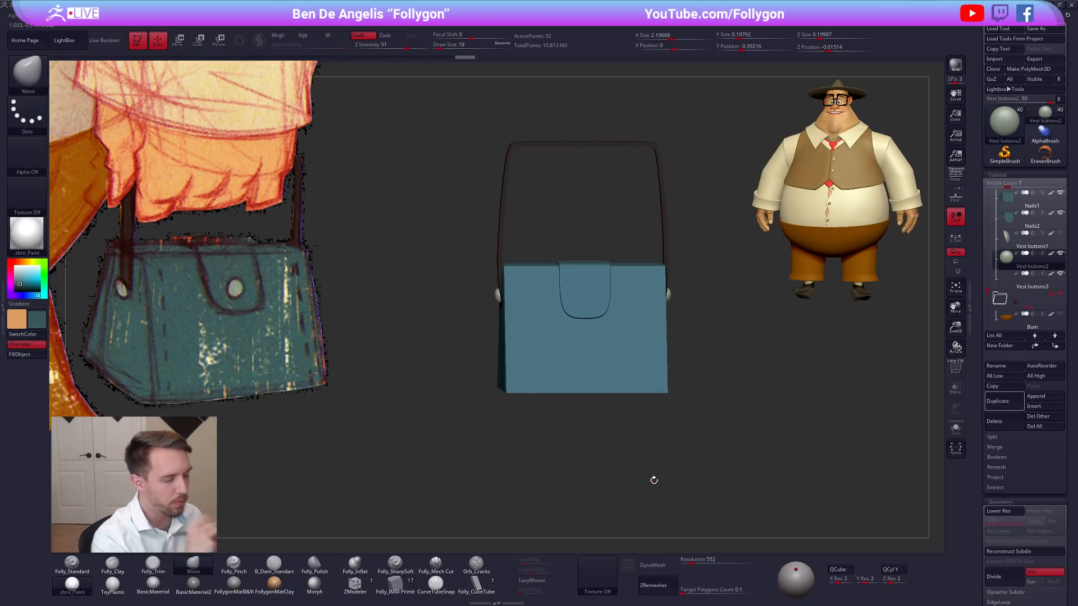
click(958, 178)
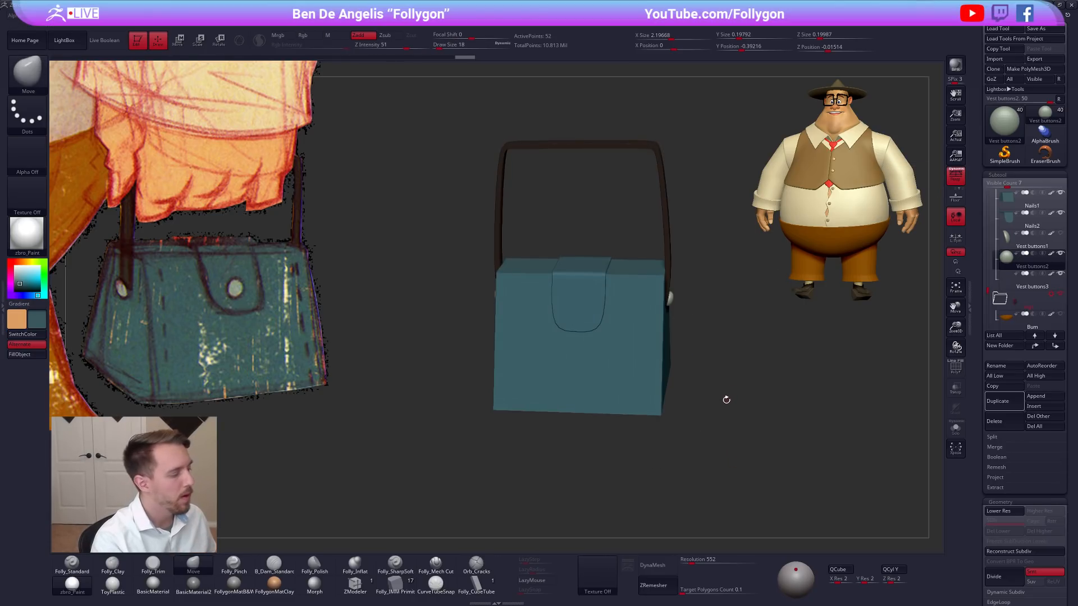
shift+drag(716, 409, 780, 393)
Show the flap's button again, select the bag body and check its polygroups from a three-quarter view.
click(1008, 237)
alt+click(606, 362)
key(shift+f)
key(shift+f)
right_drag(621, 370, 619, 378)
alt+right_drag(592, 415, 667, 421)
key(shift+f)
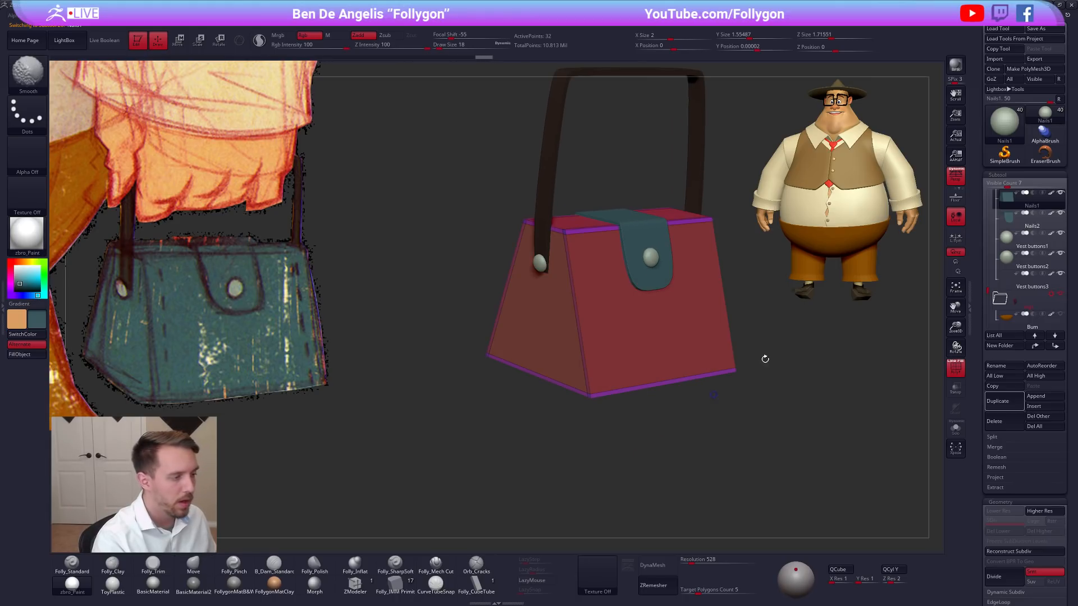
key(space)
drag(814, 363, 816, 364)
key(shift+f)
alt+right_drag(824, 383, 796, 394)
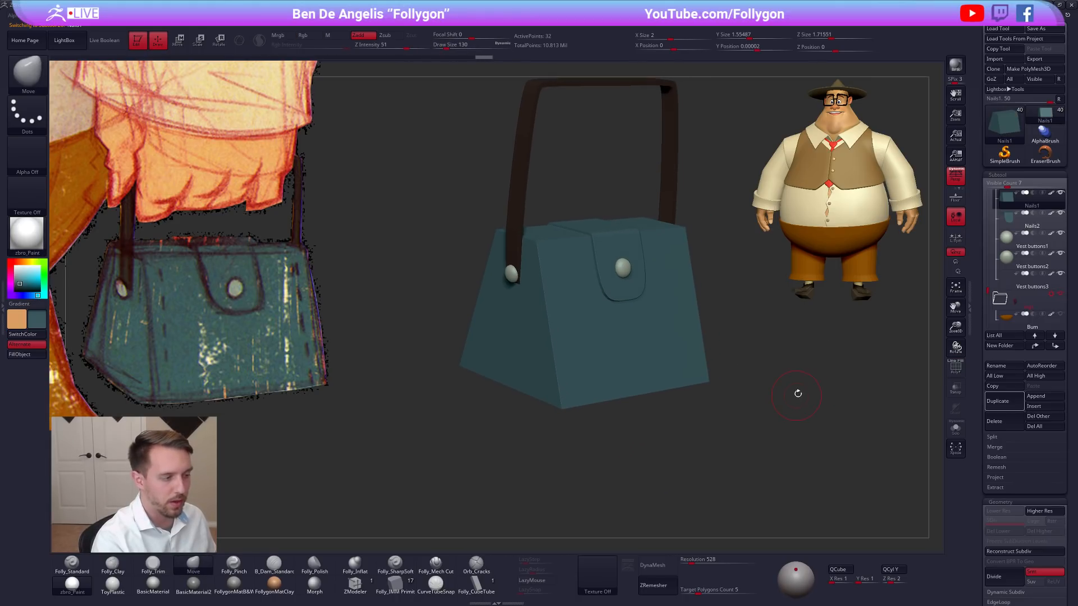
Try subdividing the bag body with smoothing on and undo it.
scroll(988, 381, down, 5)
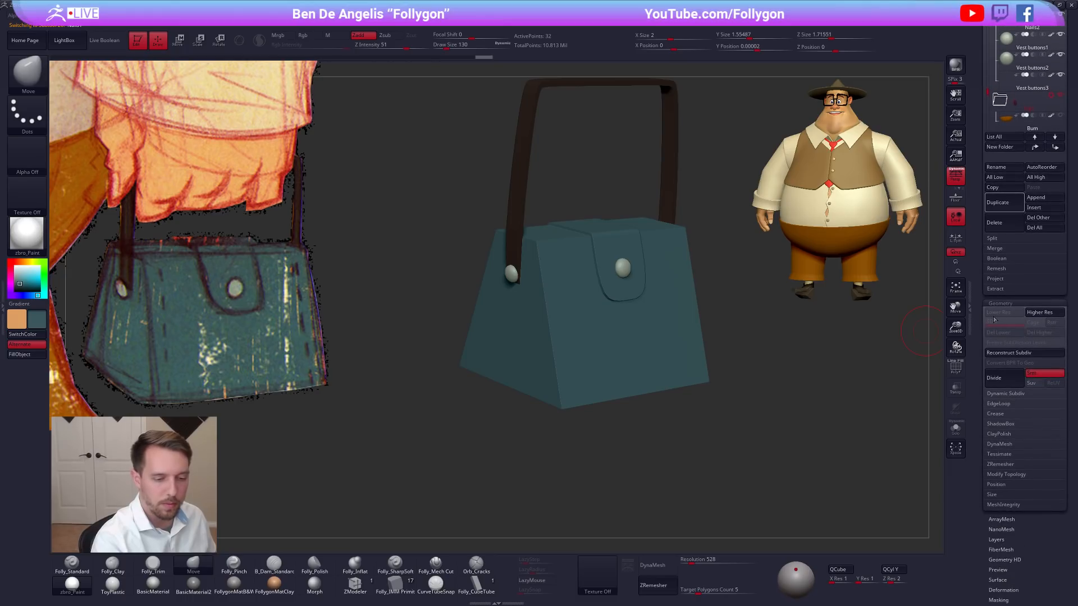
key(ctrl+d)
key(ctrl+z)
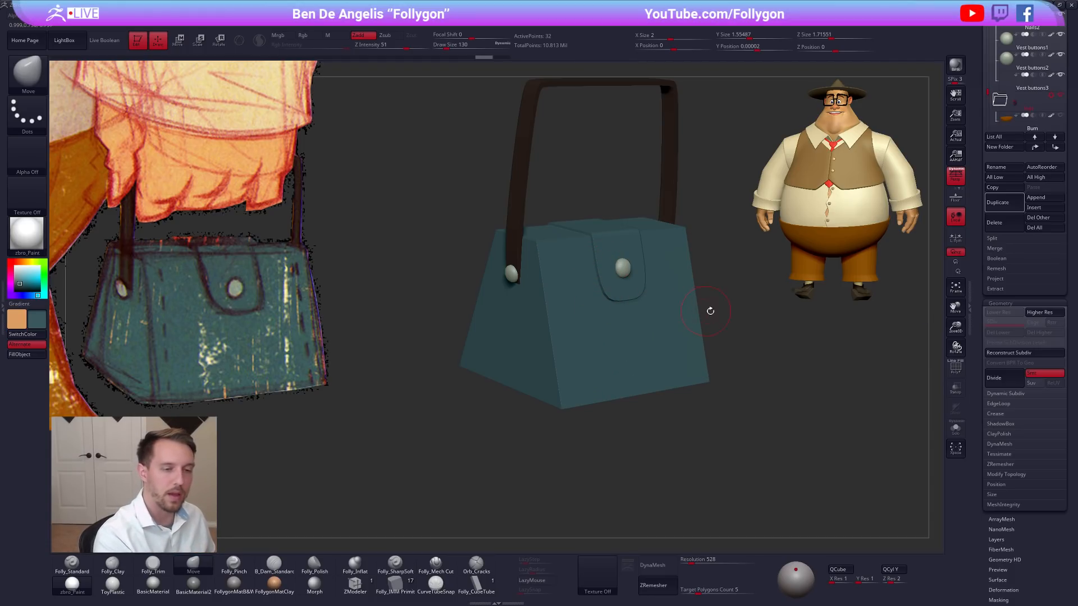
scroll(978, 319, up, 3)
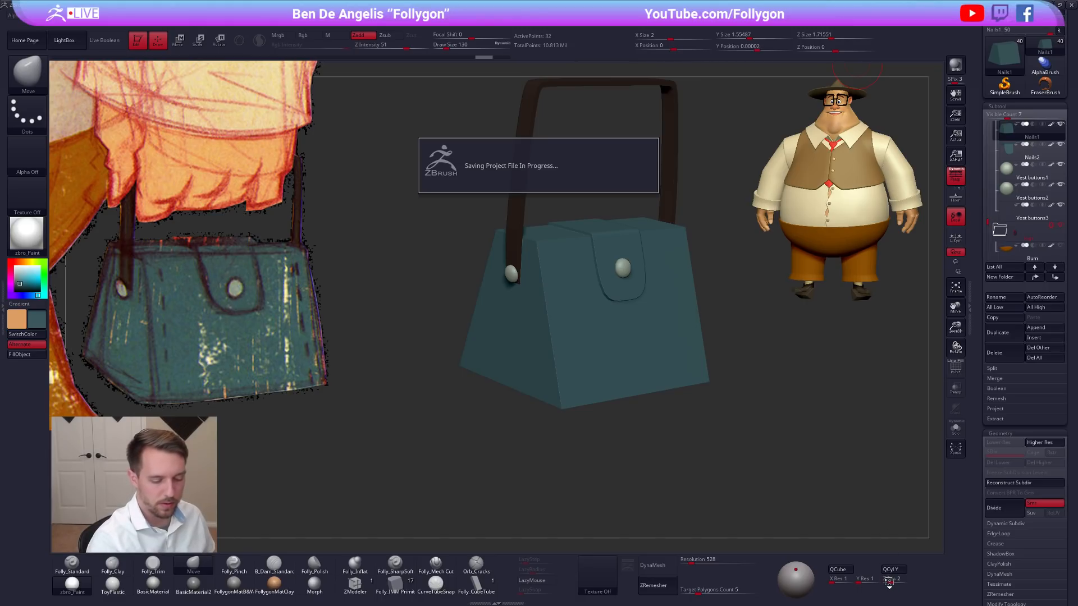
Replace the bag body with a test QCube of resolution 1 on each axis and isolate it.
click(888, 584)
click(838, 570)
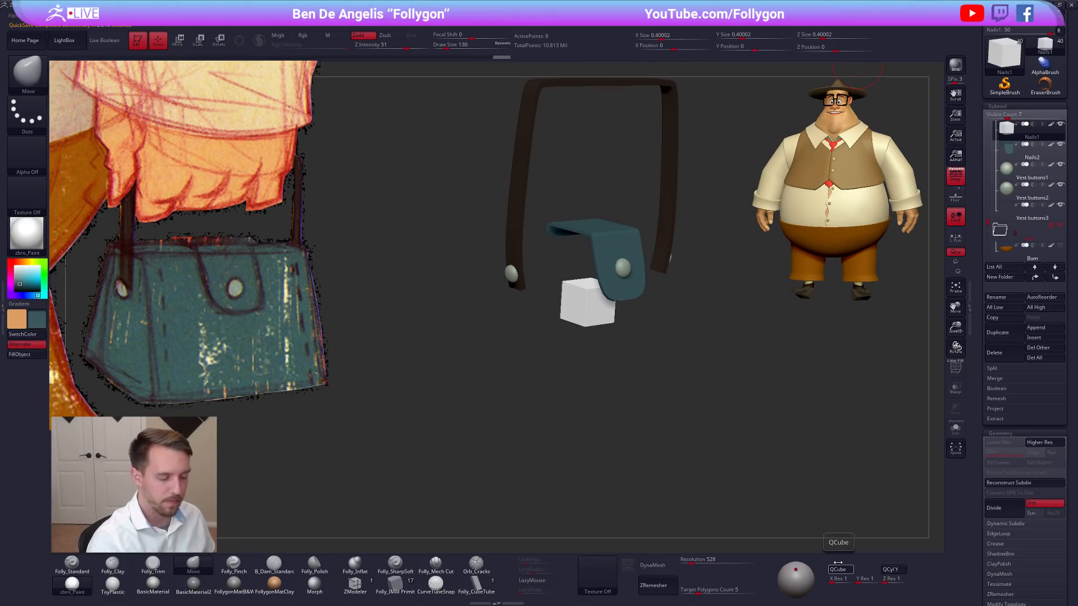
key(alt+shift+s)
drag(678, 401, 732, 448)
key(shift+f)
Try subdividing the cube with smoothing up to level 6 and step back down to its lowest level.
key(ctrl+d)
key(shift+f)
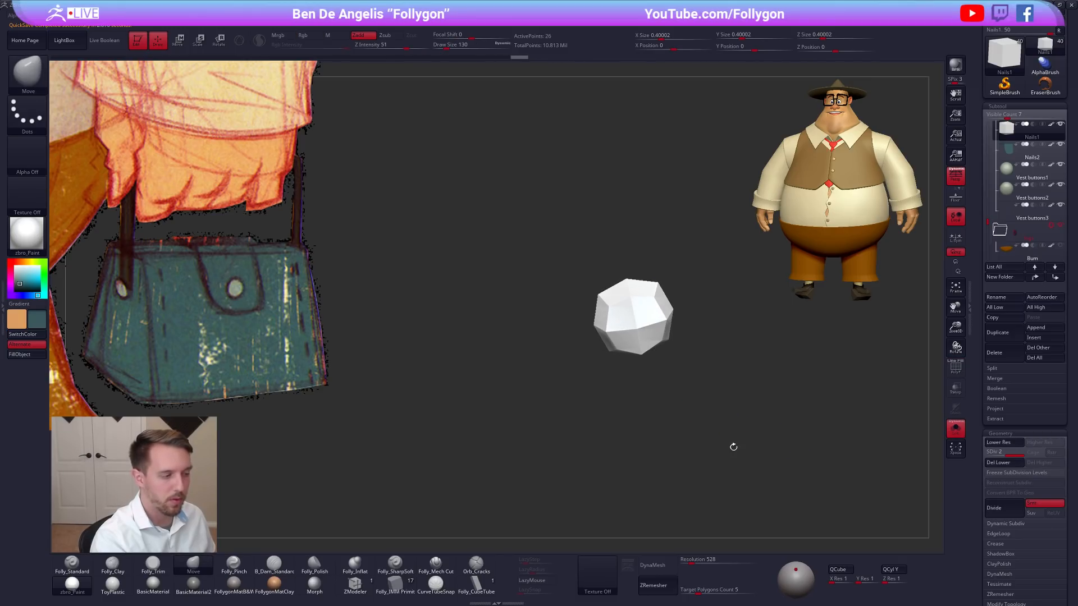
key(ctrl+d)
key(ctrl+d)
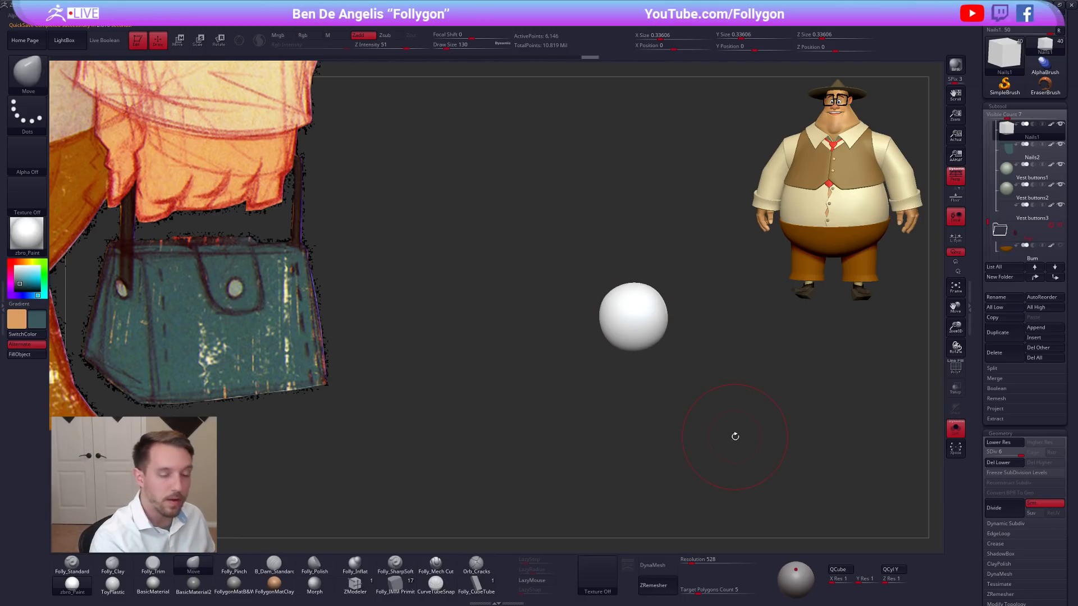
key(shift+d)
key(shift+d)
key(shift+d)
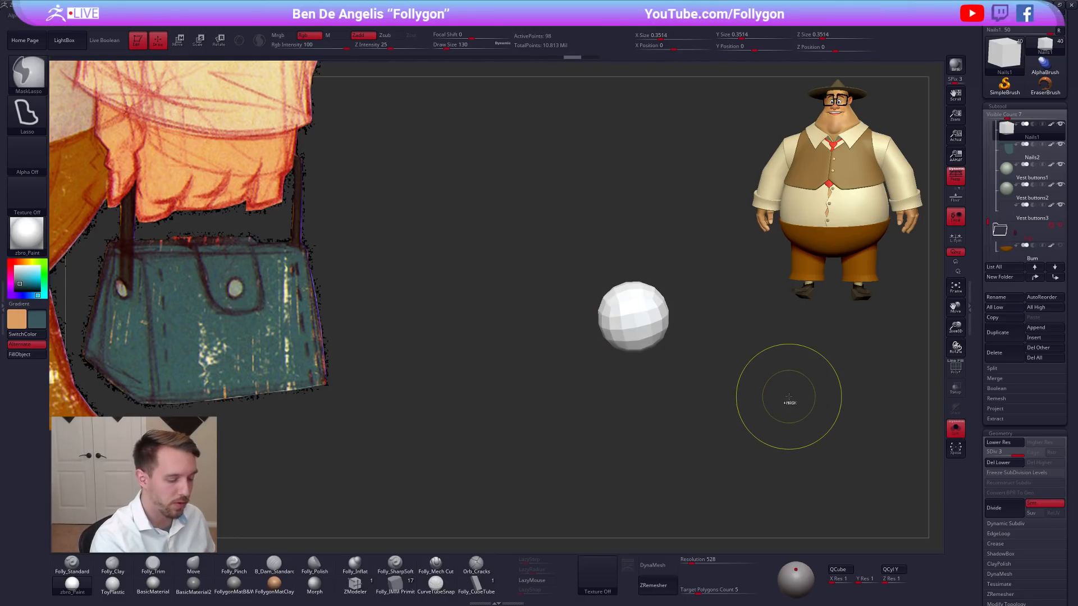
key(shift+d)
key(shift+d)
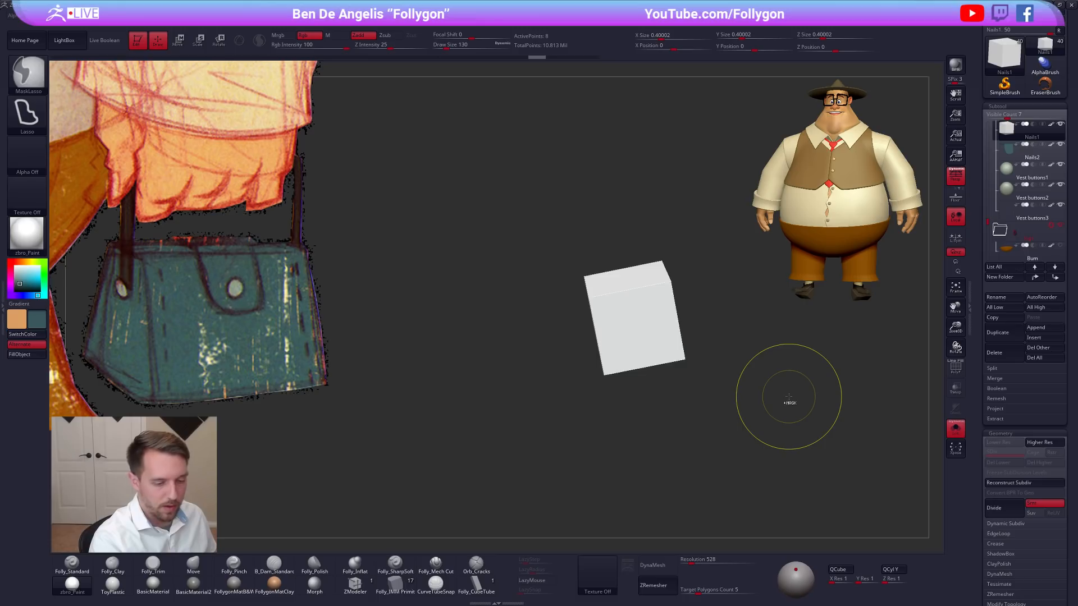
right_drag(720, 425, 713, 363)
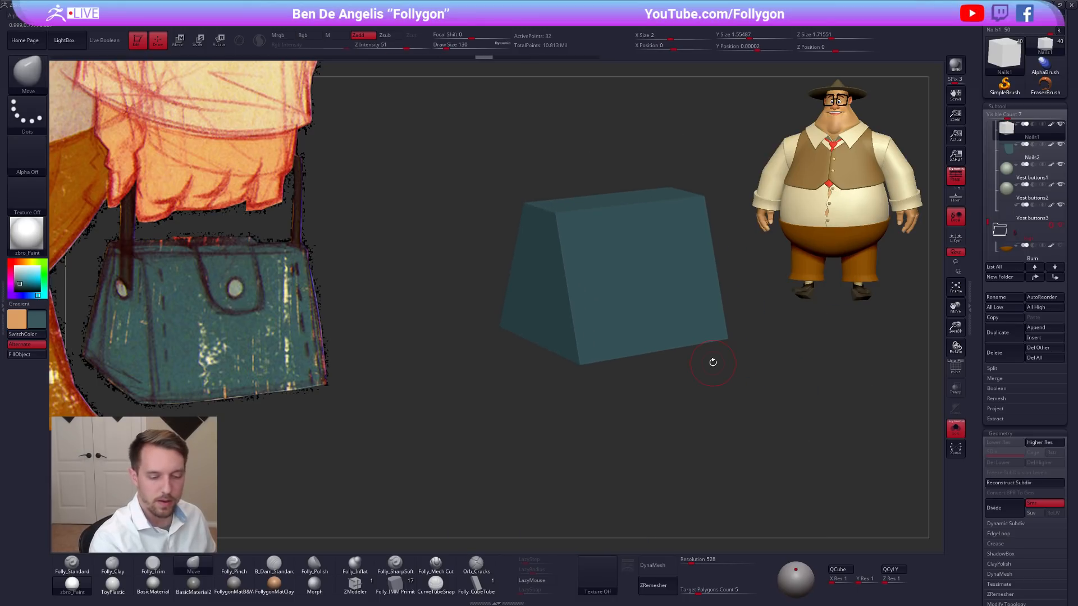
Turn off subdivision smoothing and divide the bag body up to subdivision level 6.
click(1047, 504)
click(995, 510)
click(1000, 510)
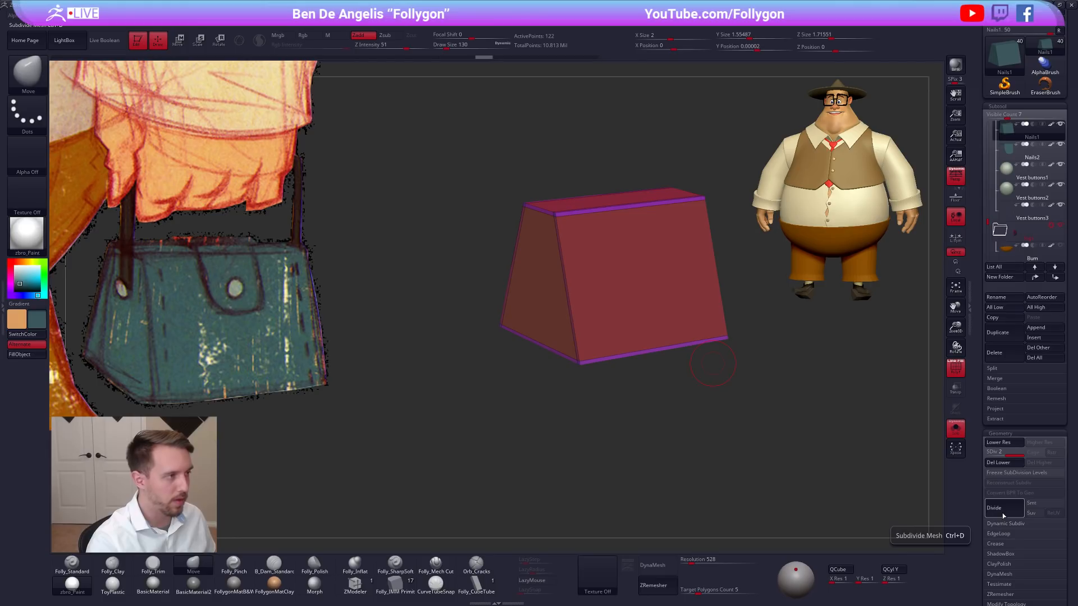
click(1003, 510)
click(1002, 510)
click(1002, 510)
key(shift+f)
mouse_move(599, 364)
alt+right_down()
mouse_move(618, 344)
mouse_move(630, 358)
alt+right_up()
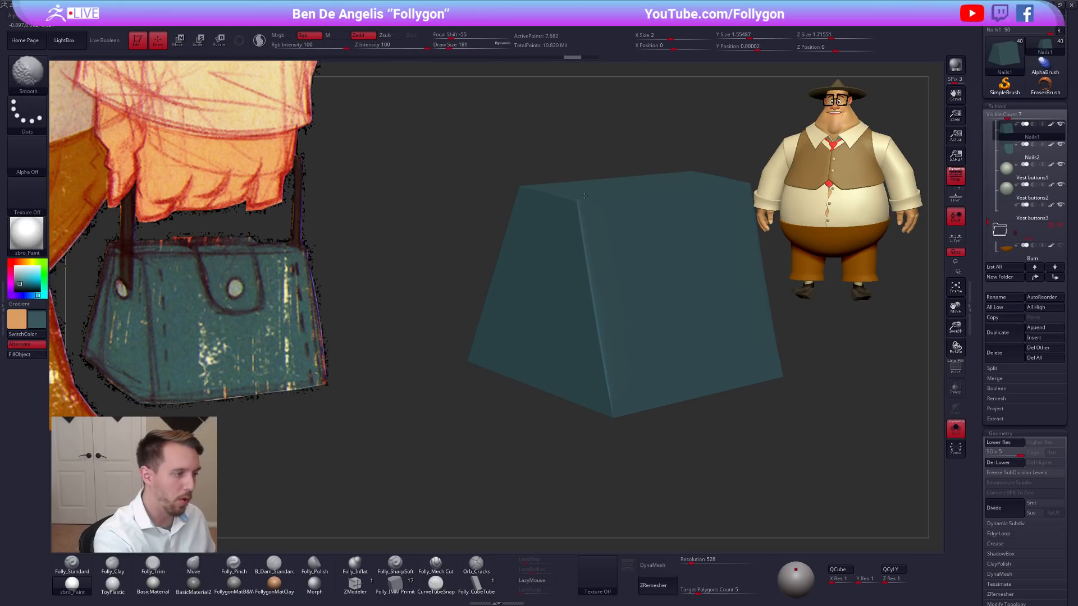
mouse_move(618, 345)
right_down()
mouse_move(647, 349)
mouse_move(640, 376)
mouse_move(707, 384)
right_up()
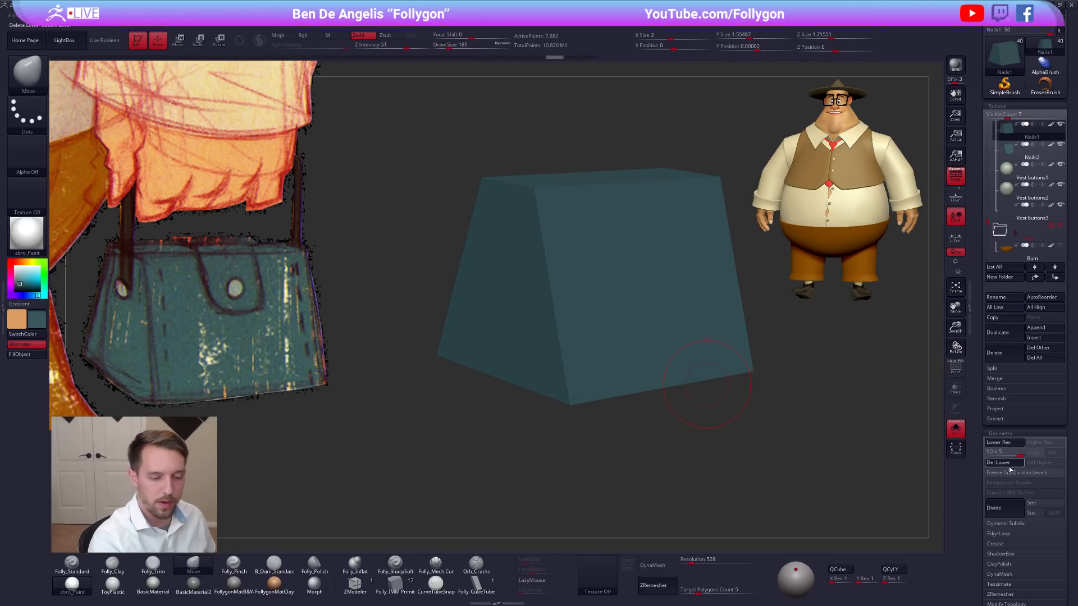
key(ctrl+d)
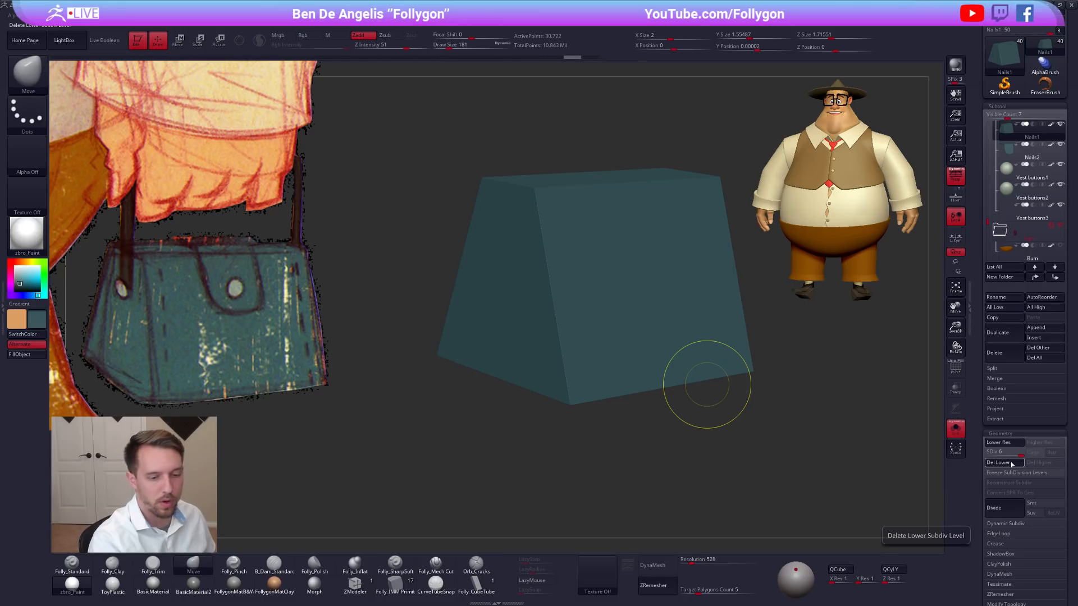
Try smoothing the bag body's edges and corners with a brush size of 227, and undo the strokes.
key(space)
key(shift)
right_drag(693, 380, 609, 380)
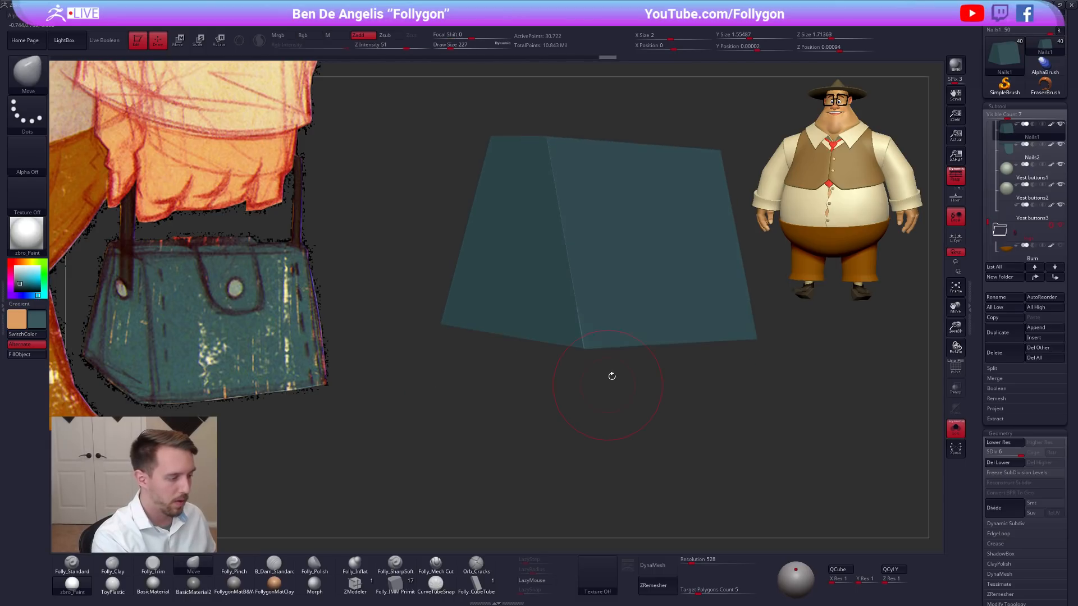
right_drag(554, 135, 568, 259)
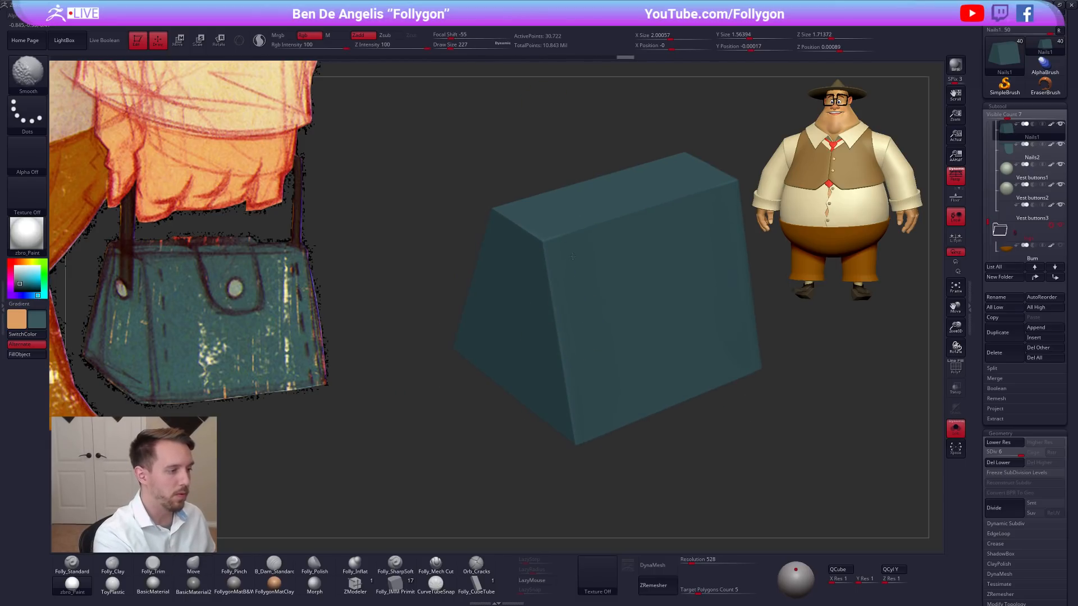
shift+drag(584, 248, 617, 256)
mouse_move(645, 263)
ctrl+right_down()
mouse_move(646, 247)
mouse_move(630, 265)
mouse_move(632, 326)
ctrl+right_up()
shift+drag(540, 286, 557, 303)
right_drag(555, 247, 558, 289)
mouse_move(532, 259)
shift+mouse_down()
mouse_move(607, 174)
mouse_move(562, 230)
shift+mouse_up()
mouse_move(588, 261)
right_down()
mouse_move(584, 295)
mouse_move(620, 339)
mouse_move(618, 310)
right_up()
key(ctrl)
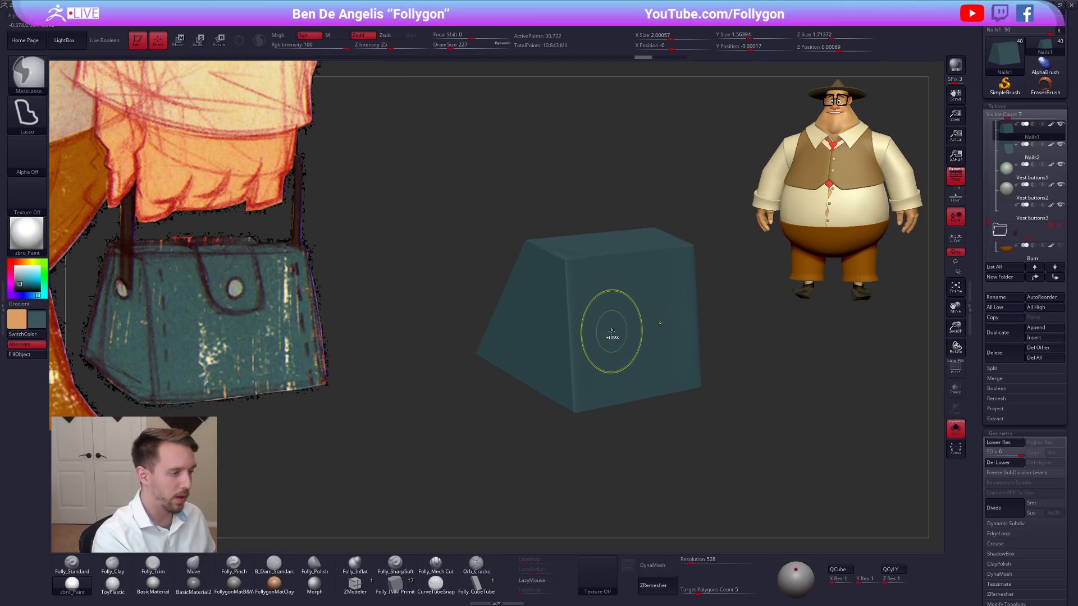
right_drag(614, 347, 618, 314)
key(ctrl)
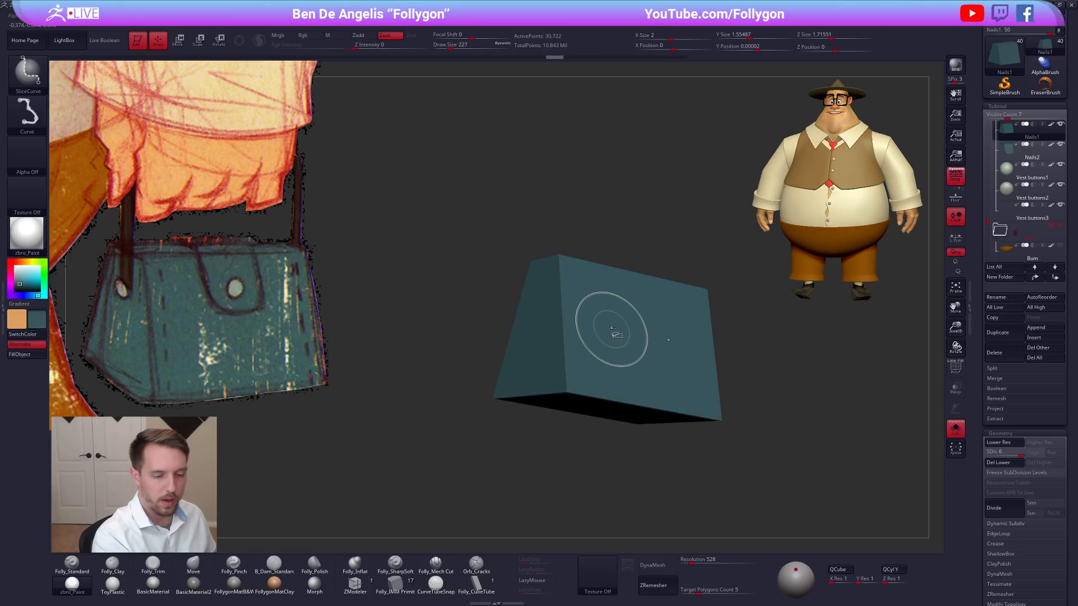
Enable Z-axis symmetry in addition to the existing X-axis symmetry for the bag body.
key(shift+f)
key(shift+f)
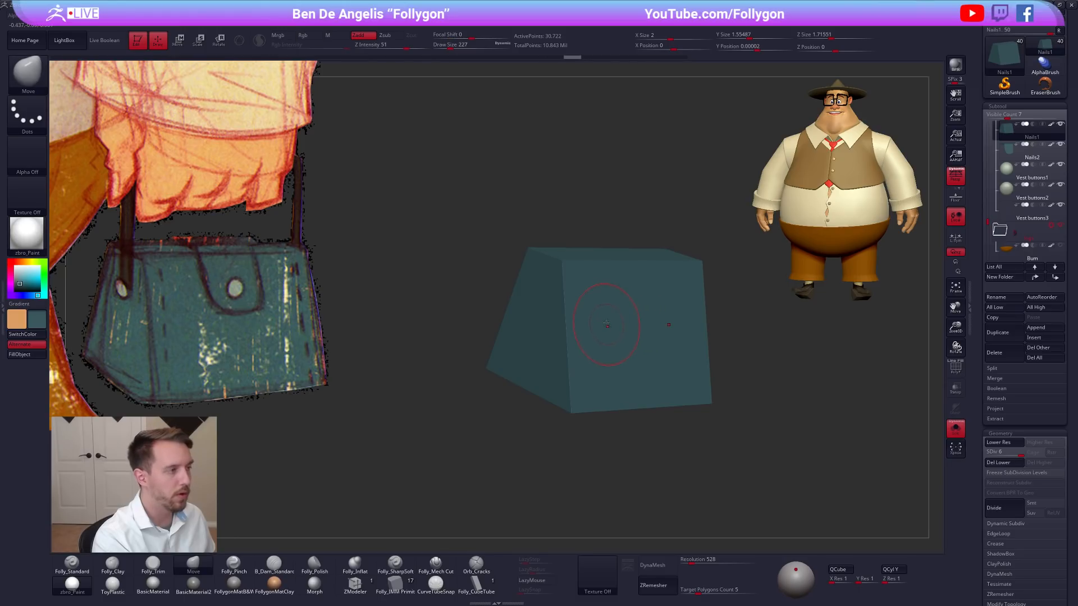
mouse_move(475, 15)
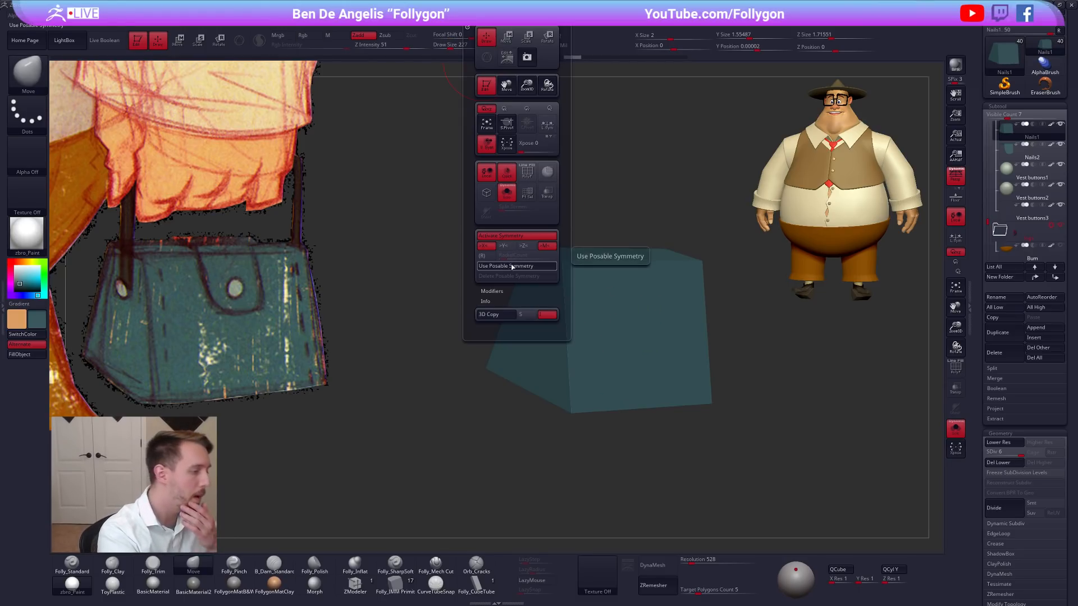
click(528, 247)
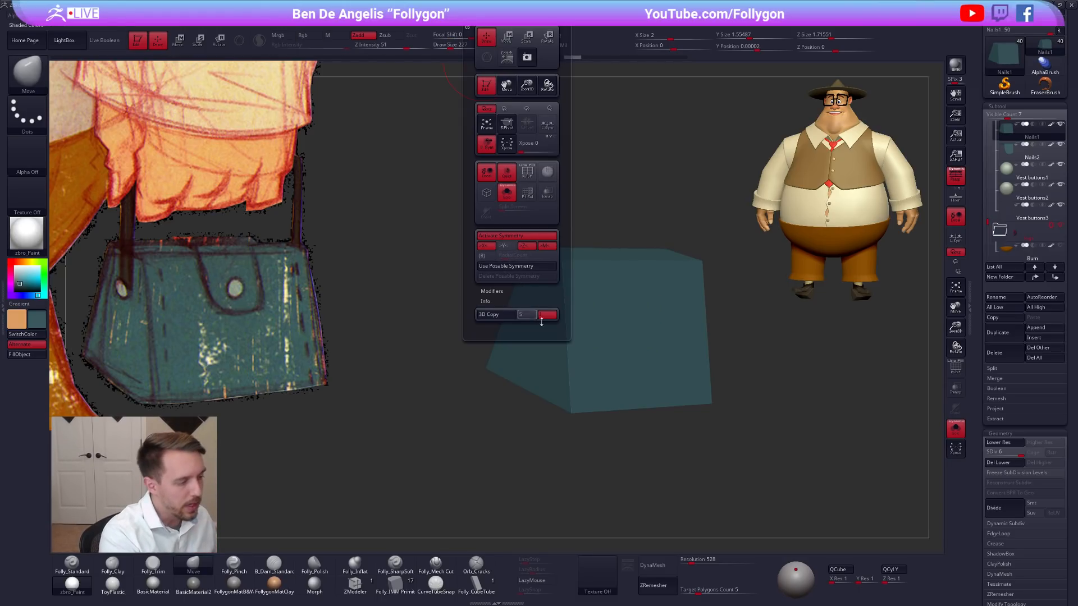
Smooth the bag body's corner edges and outer edges at subdivision level 6 with a brush size of 227.
right_drag(568, 289, 581, 343)
key(shift)
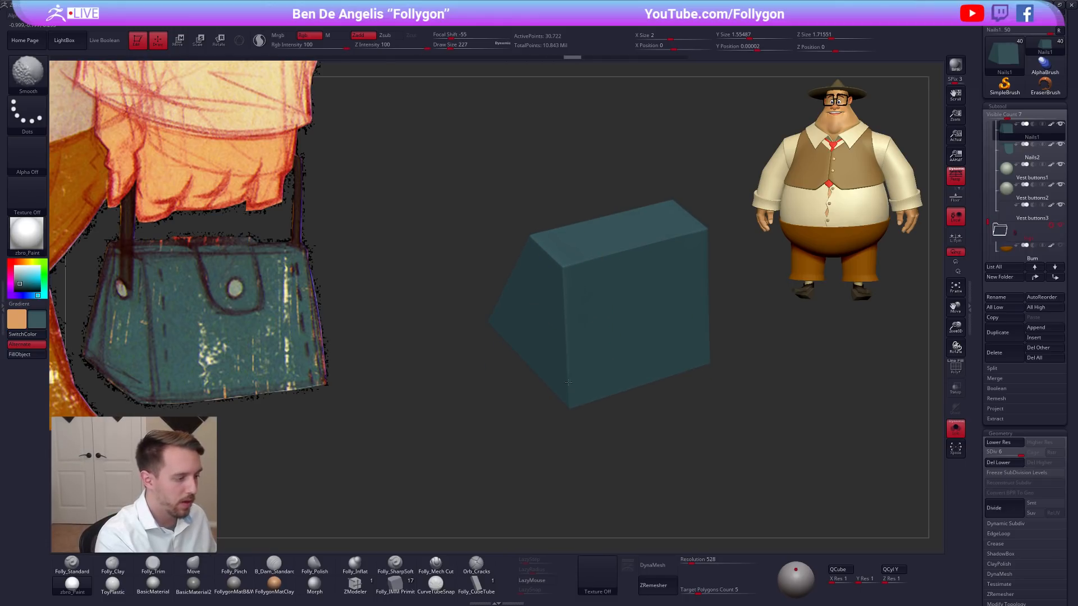
right_drag(567, 376, 564, 320)
shift+drag(566, 280, 567, 393)
right_drag(629, 382, 573, 386)
shift+drag(573, 393, 723, 409)
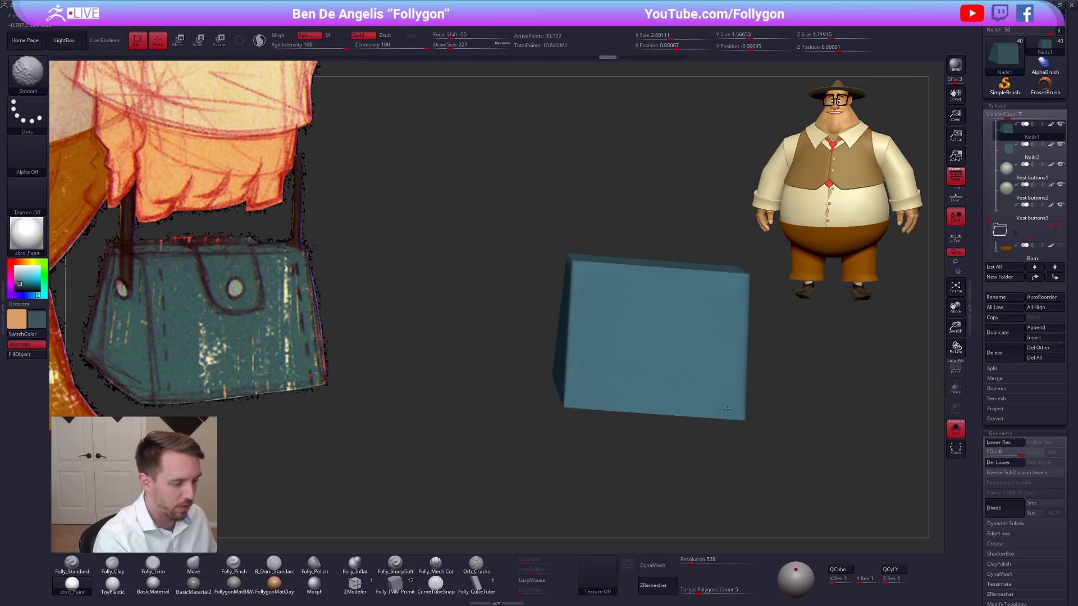
right_drag(721, 409, 654, 368)
shift+drag(654, 369, 628, 281)
right_drag(628, 281, 625, 340)
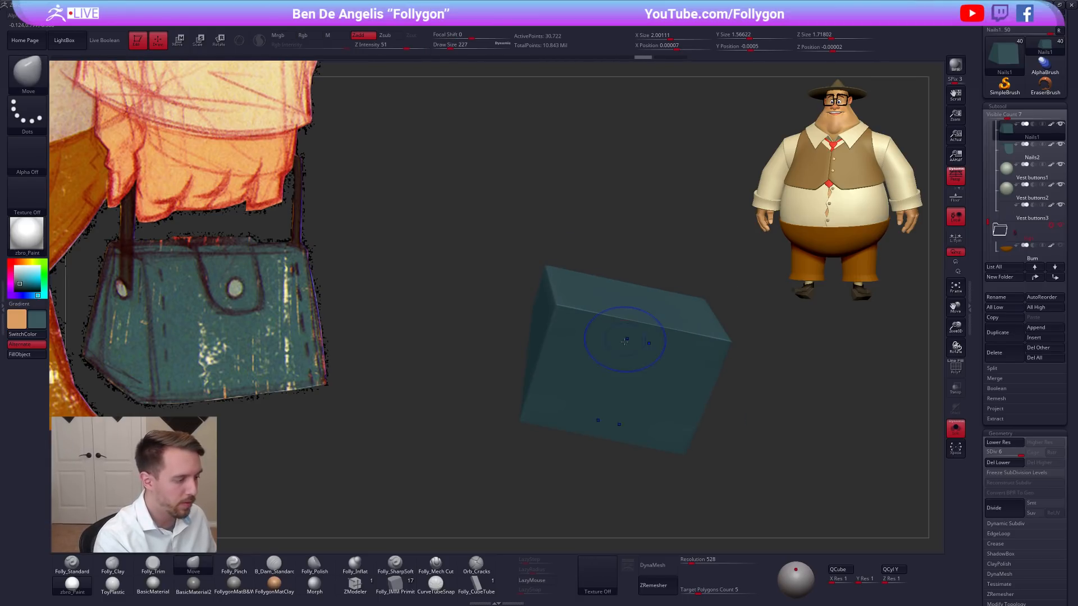
Lower the bag body to subdivision level 5, smooth its edges and corners, and undo the last stroke.
key(shift+d)
right_drag(537, 352, 568, 344)
shift+drag(568, 344, 674, 359)
right_drag(674, 359, 634, 331)
shift+drag(634, 331, 615, 343)
mouse_move(616, 343)
right_down()
mouse_move(578, 337)
mouse_move(578, 351)
right_up()
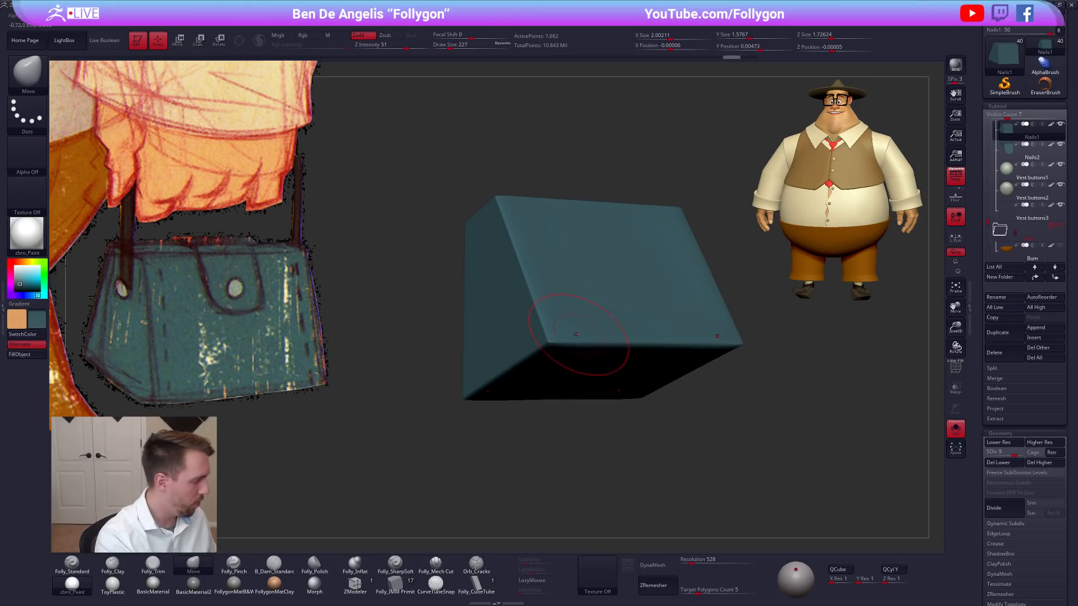
mouse_move(539, 371)
right_down()
mouse_move(523, 223)
mouse_move(529, 283)
mouse_move(595, 184)
right_up()
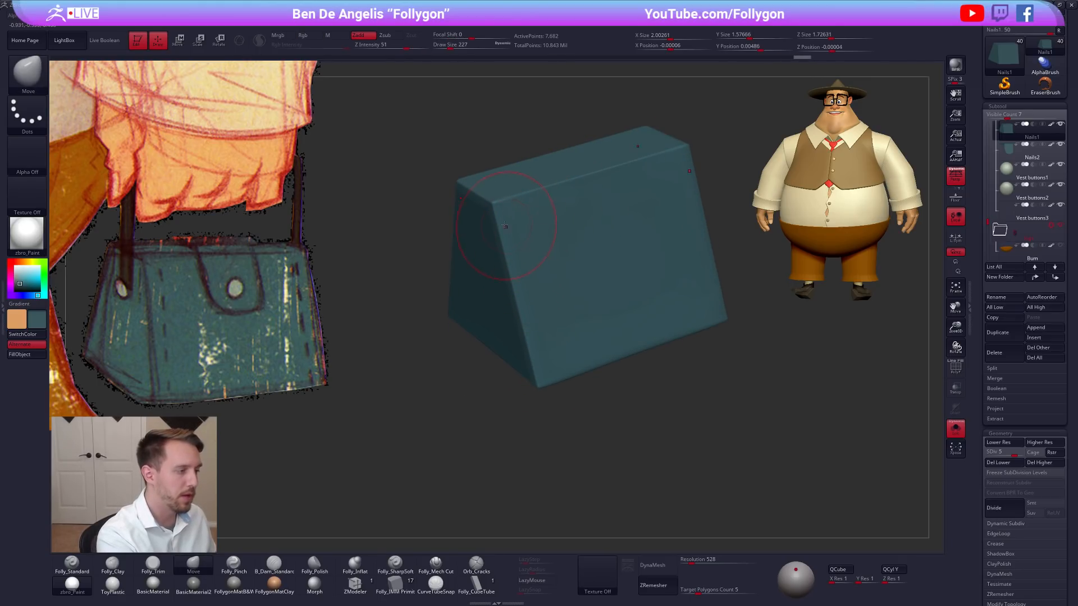
shift+drag(499, 206, 497, 206)
right_drag(484, 231, 542, 238)
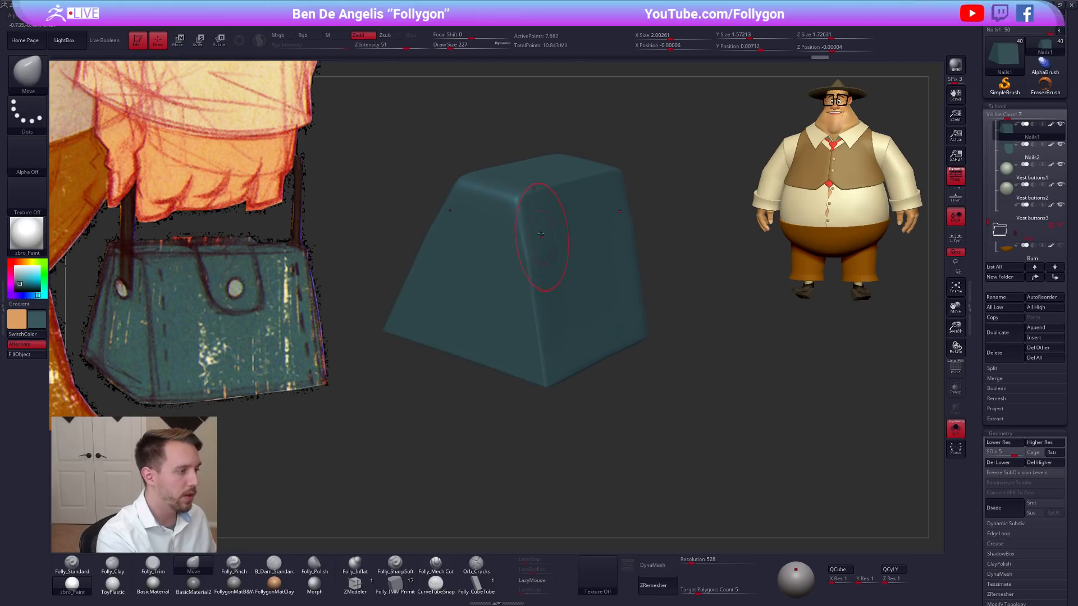
key(ctrl+z)
Turn off solo mode to show the whole handbag, with the bag body at subdivision level 6.
right_drag(724, 433, 713, 425)
mouse_move(713, 426)
ctrl+right_down()
mouse_move(701, 412)
mouse_move(699, 432)
mouse_move(702, 423)
mouse_move(630, 425)
mouse_move(663, 258)
mouse_move(616, 344)
mouse_move(631, 365)
mouse_move(617, 373)
mouse_move(631, 385)
mouse_move(625, 325)
mouse_move(566, 358)
ctrl+right_up()
key(alt+s)
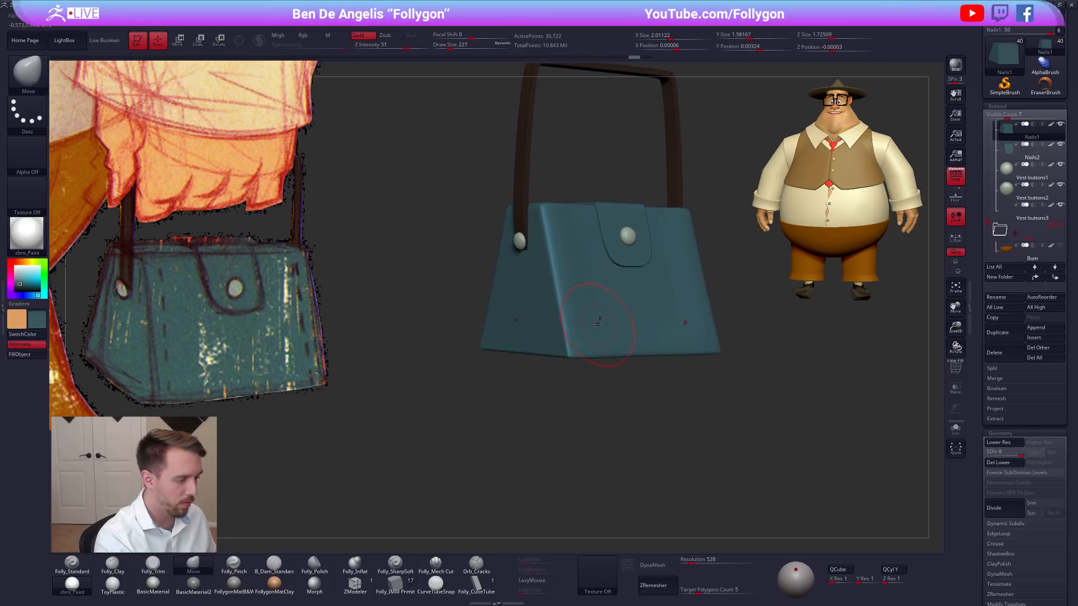
key(d)
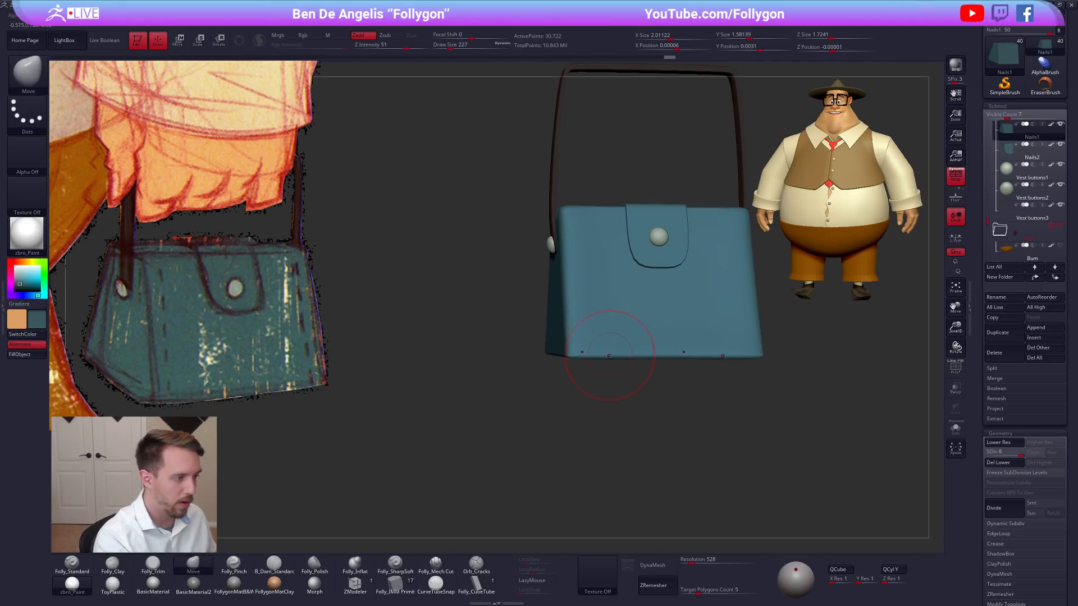
right_drag(577, 197, 695, 434)
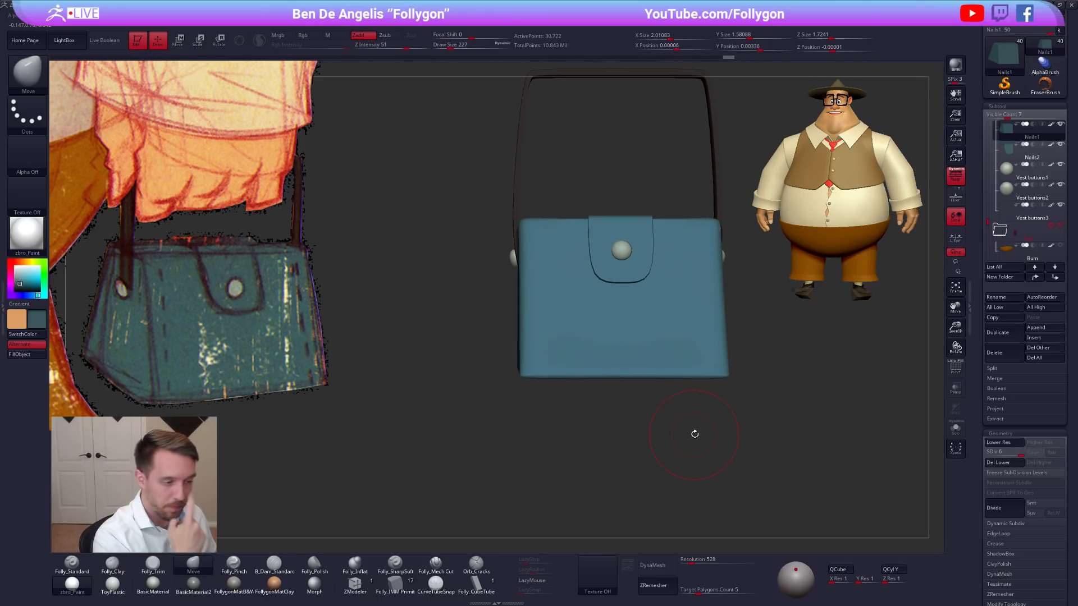
Lower the bag body to subdivision level 3 and enlarge the brush to a draw size of 306.
key(2)
key(space)
drag(580, 330, 575, 328)
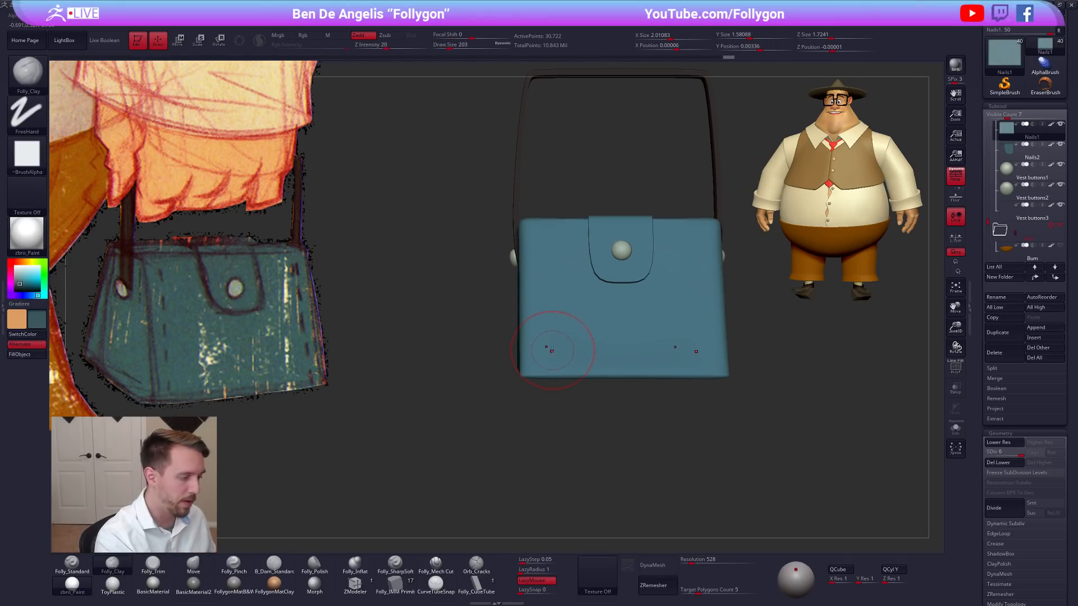
alt+right_drag(551, 343, 572, 360)
key(shift+d)
key(shift+d)
key(shift+d)
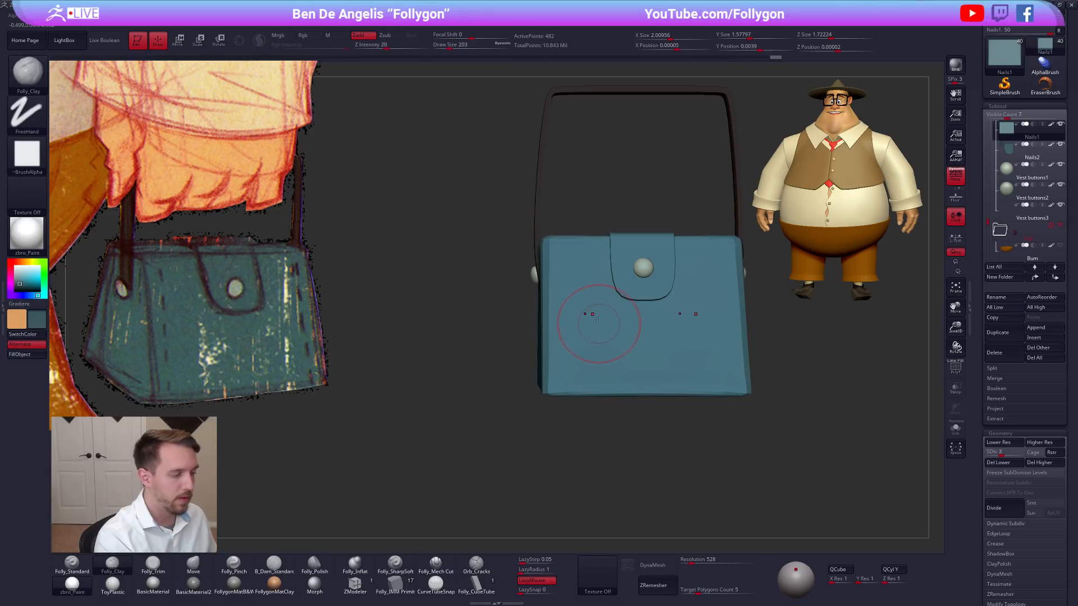
key(1)
key(space)
drag(595, 324, 601, 324)
right_drag(596, 329, 617, 339)
Try smoothing the bag body's top edges at subdivision level 3, isolate the body, and undo the strokes.
key(shift+f)
key(shift+f)
mouse_move(573, 283)
shift+mouse_down()
mouse_move(560, 255)
mouse_move(566, 275)
shift+mouse_up()
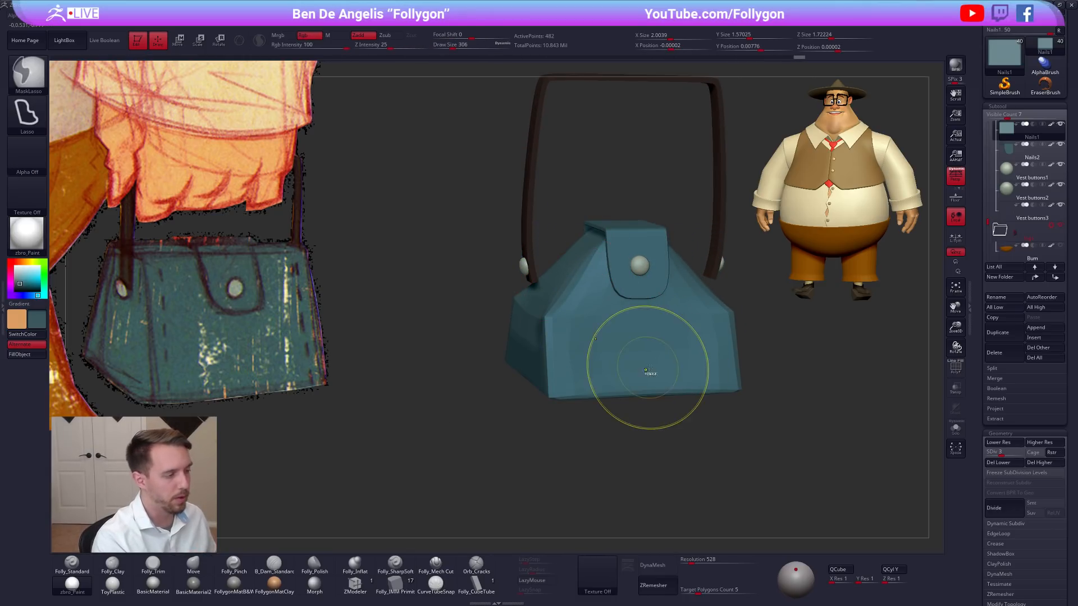
mouse_move(649, 404)
ctrl+right_down()
mouse_move(643, 367)
mouse_move(625, 405)
ctrl+right_up()
key(shift+s)
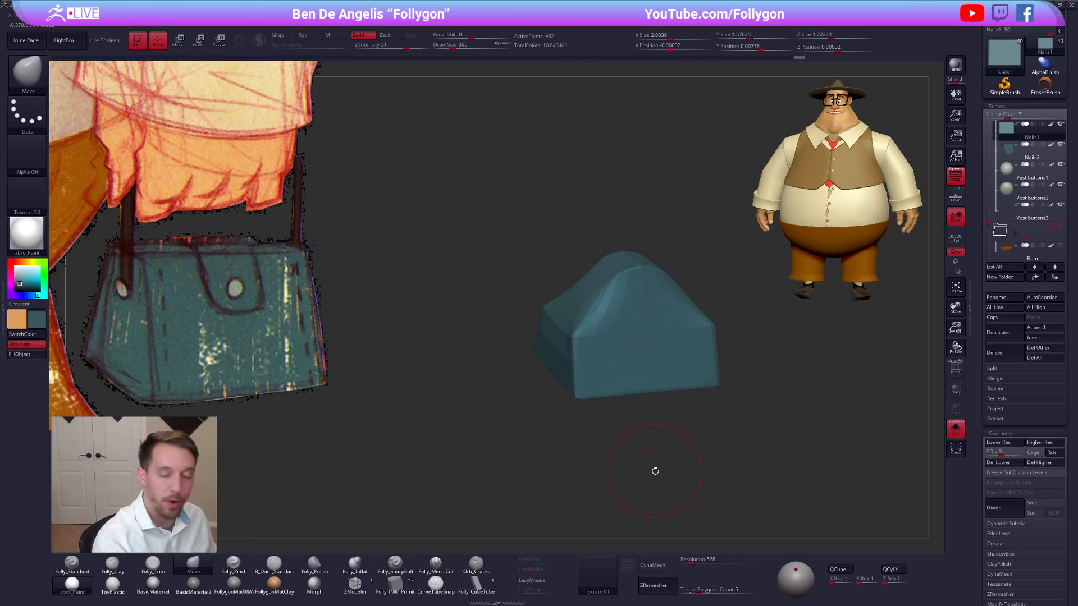
key(ctrl+z)
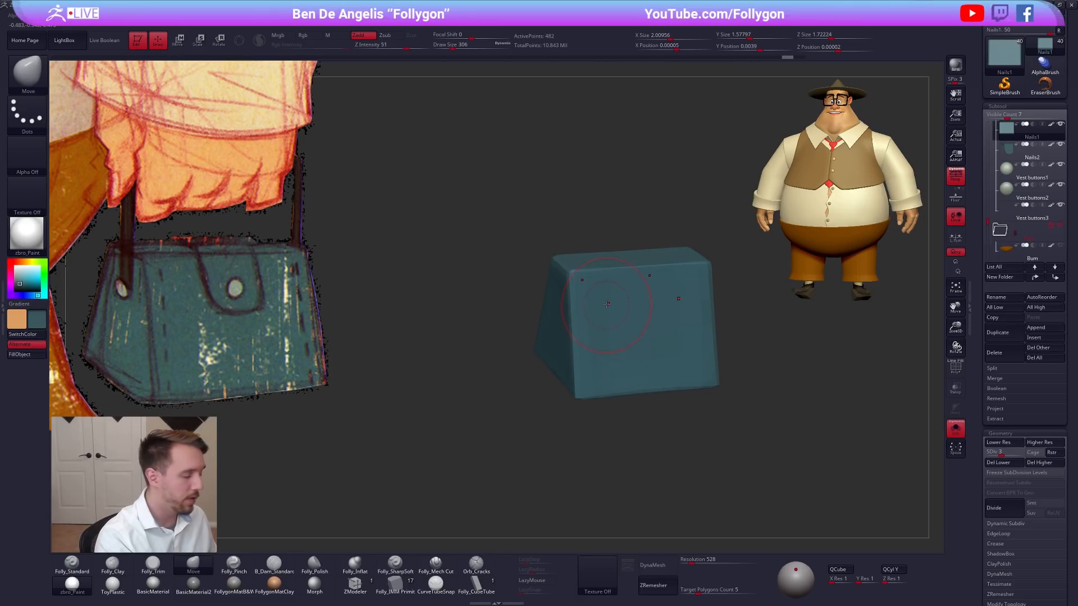
key(shift)
mouse_move(594, 286)
shift+mouse_down()
mouse_move(579, 264)
mouse_move(585, 360)
shift+mouse_up()
key(ctrl+z)
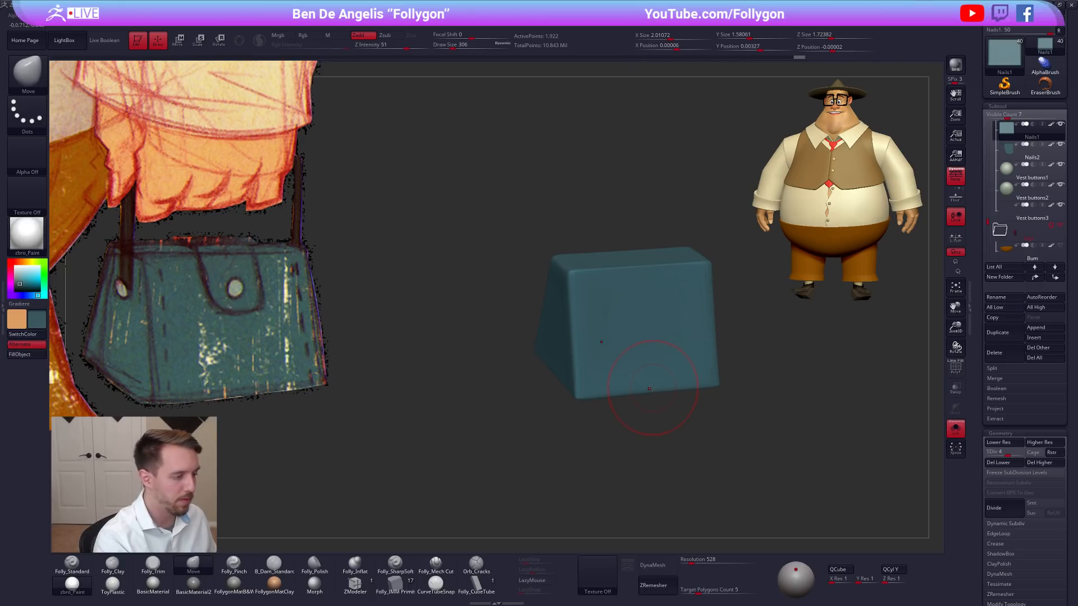
Raise the isolated bag body to subdivision level 5, try smoothing its upper edges and corners, and undo the strokes.
right_drag(595, 343, 578, 306)
key(d)
key(shift)
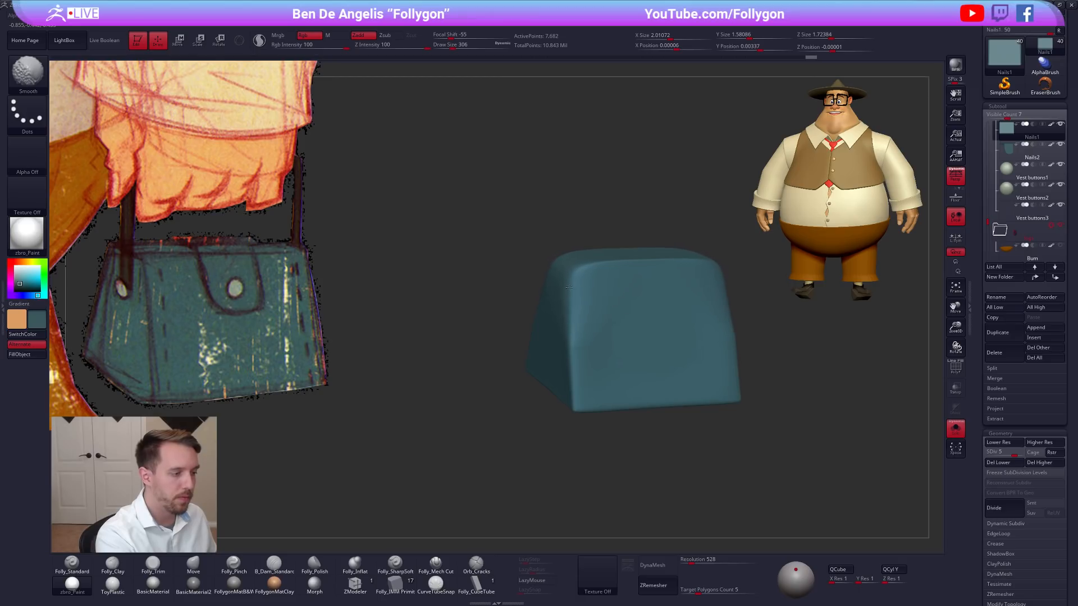
shift+drag(578, 290, 603, 320)
mouse_move(691, 429)
right_down()
mouse_move(669, 443)
mouse_move(664, 427)
right_up()
key(ctrl+z)
Try rounding the bag body's upper corners at subdivision level 5, undo the smoothing, and return to level 6.
right_drag(623, 359, 648, 343)
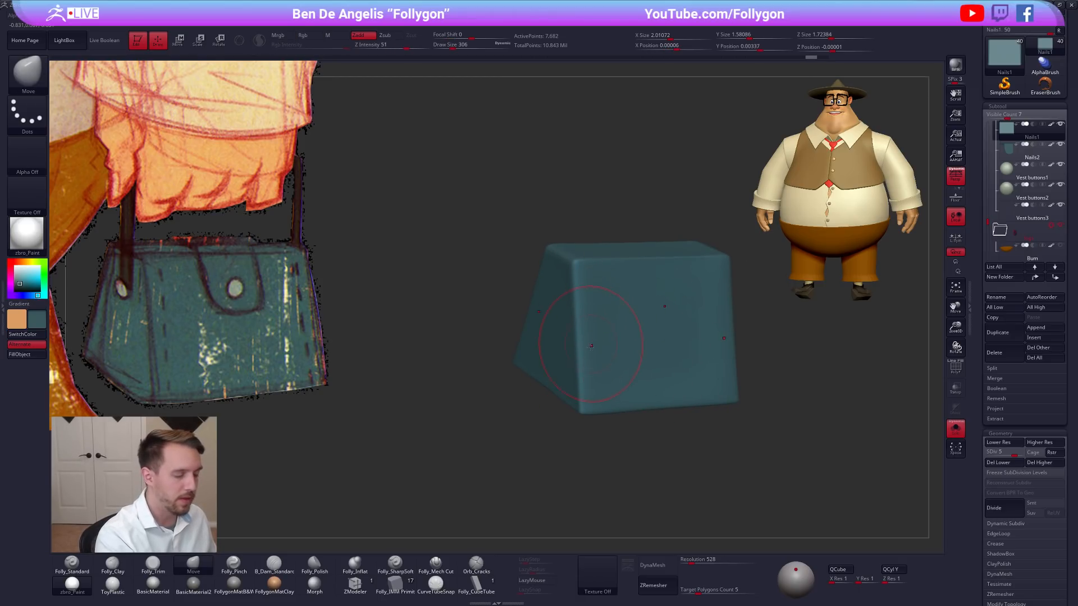
key(shift)
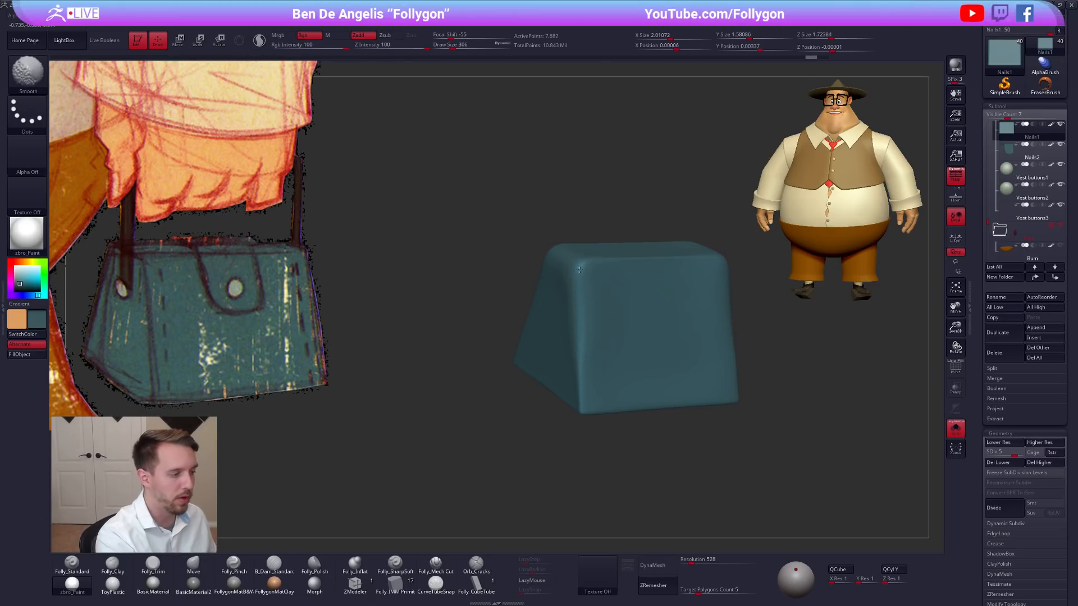
shift+drag(568, 297, 587, 328)
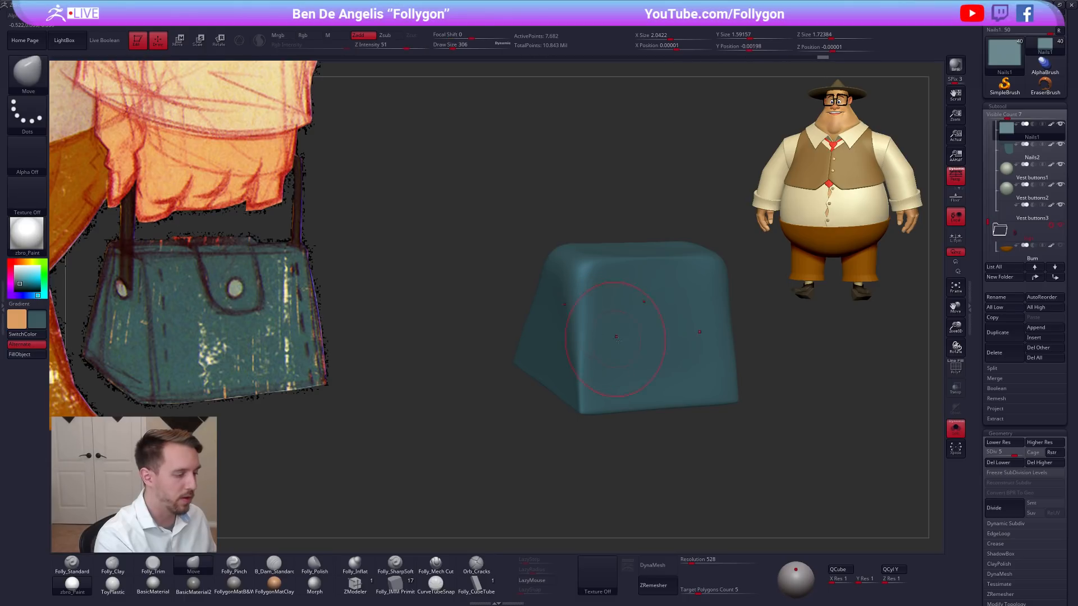
key(ctrl+z)
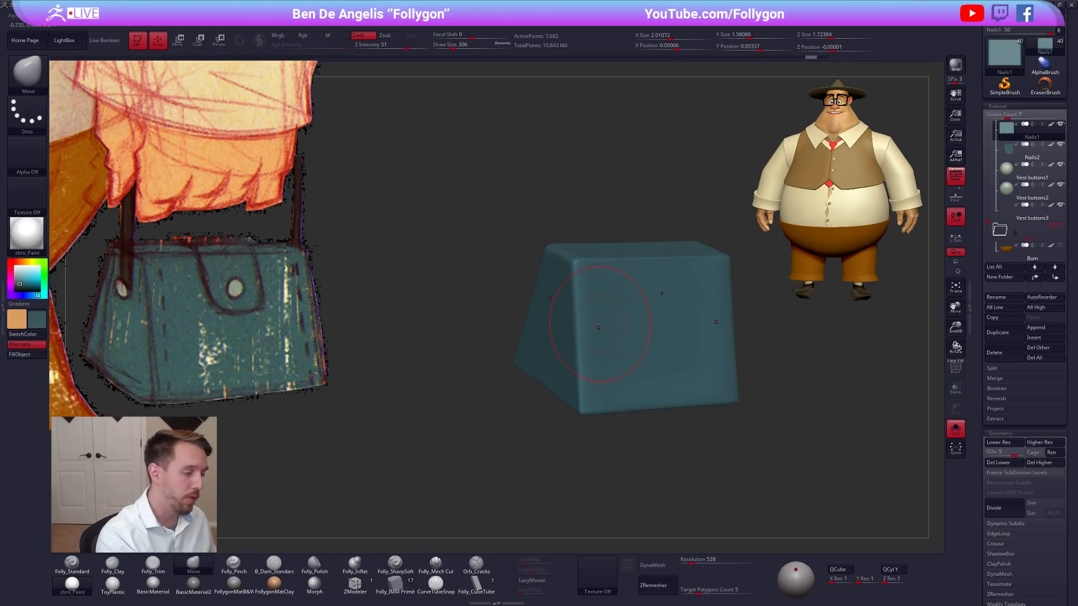
key(shift)
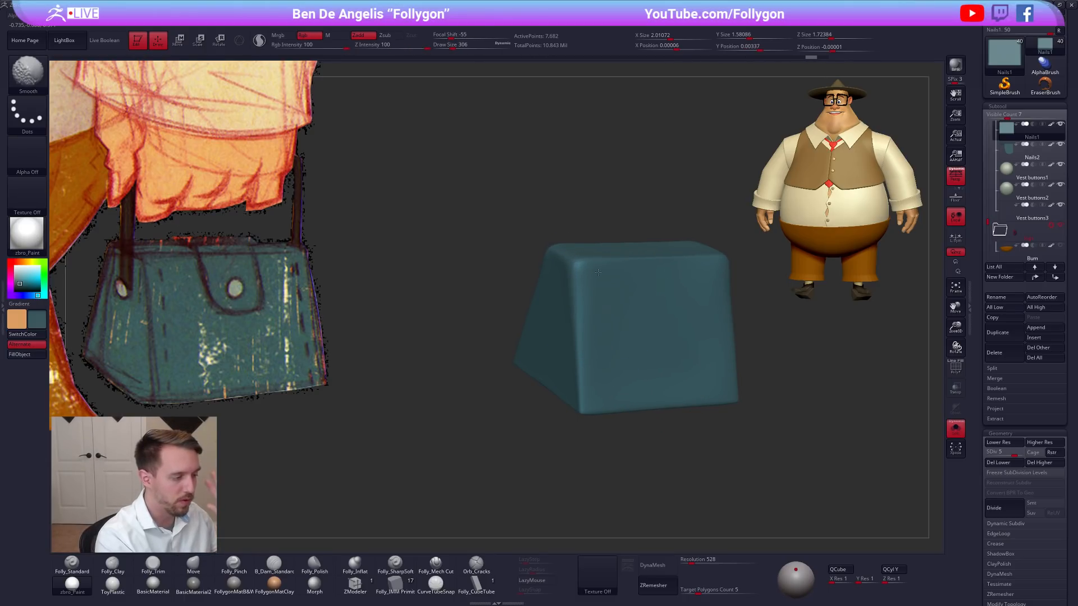
key(d)
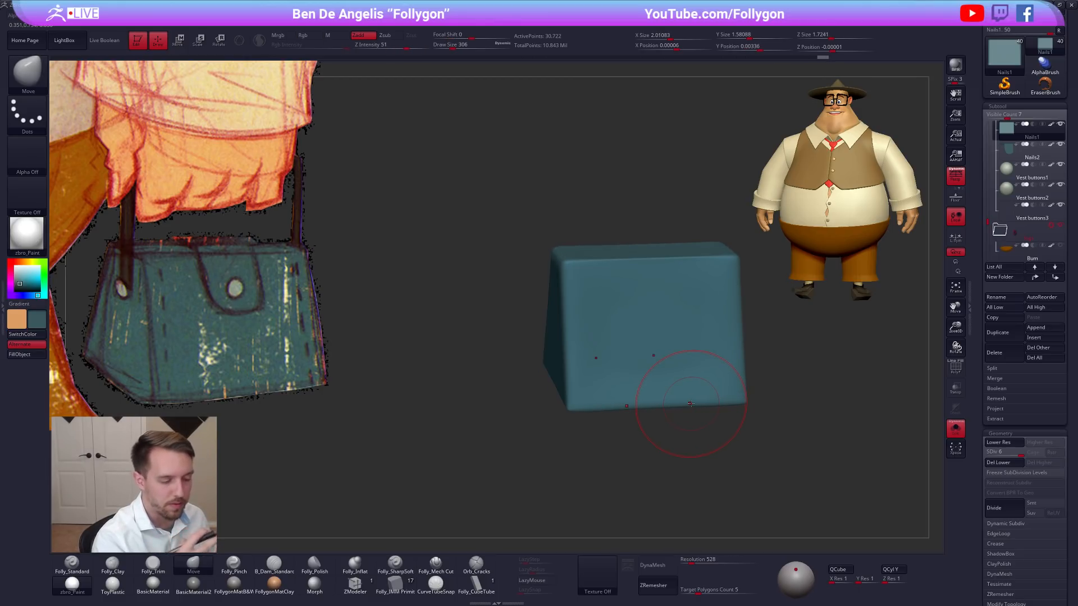
Show the whole handbag and smooth the bag body's edges at subdivision level 6 with a brush size of 306.
click(671, 425)
right_drag(669, 414, 590, 364)
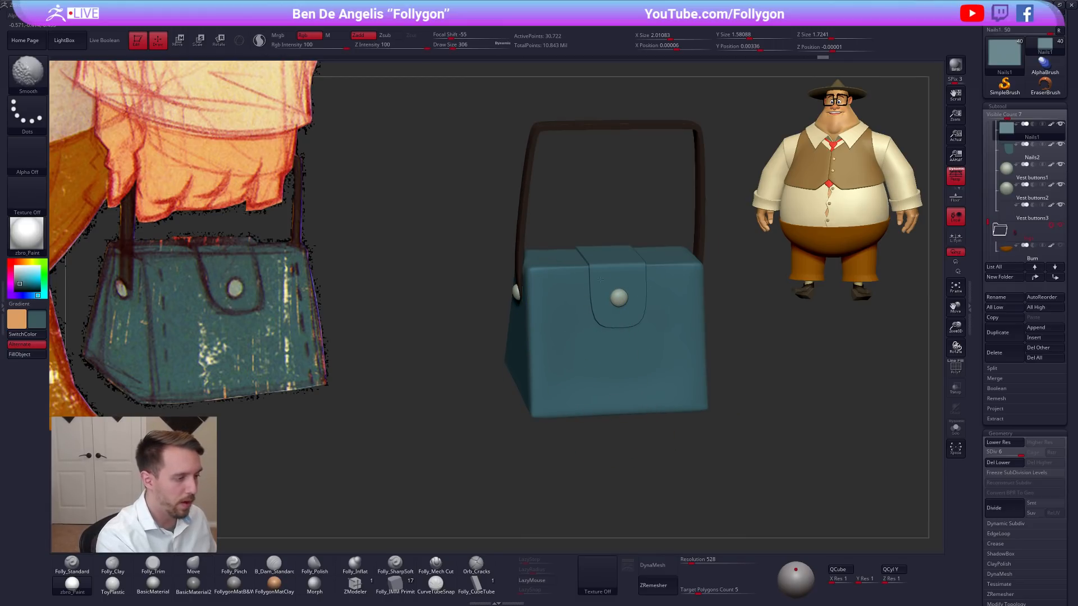
key(b)
key(m)
key(v)
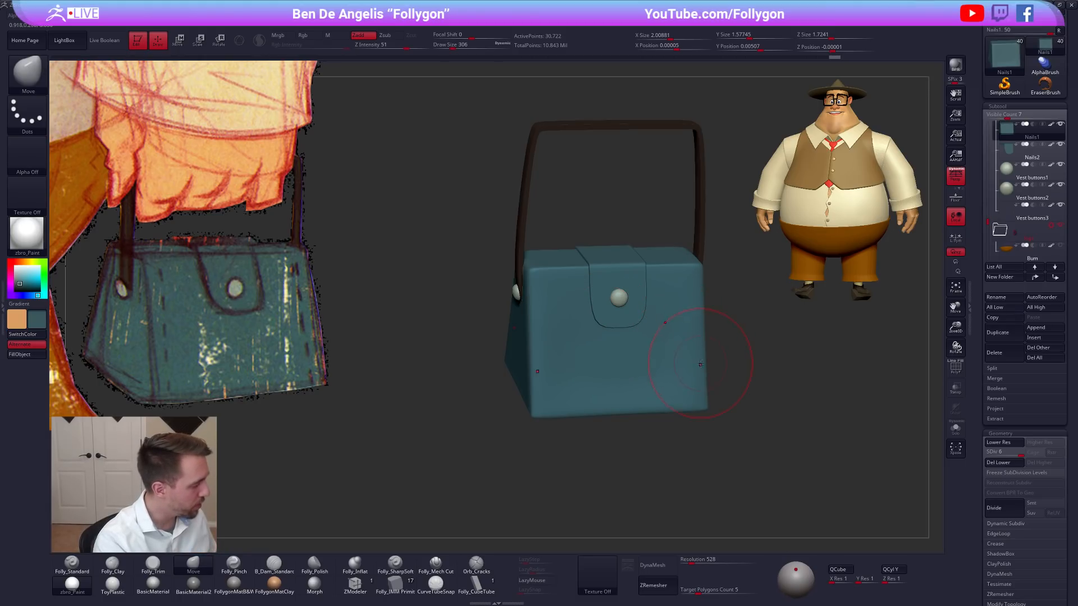
drag(729, 394, 714, 397)
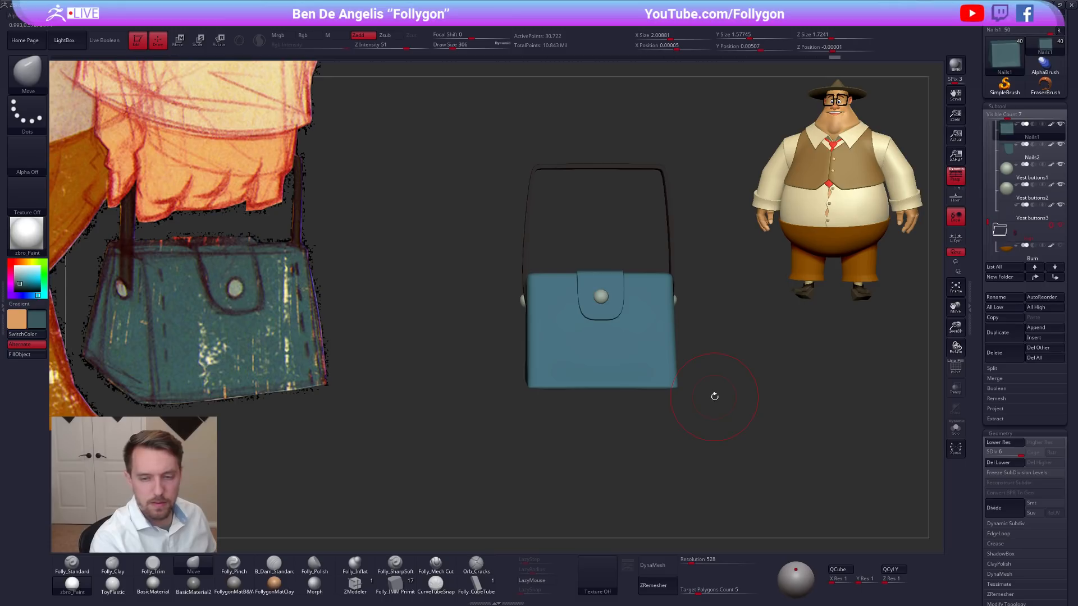
drag(754, 392, 728, 397)
Examine the bag body's polygroups and wireframe at subdivision level 2 and upward, and return to level 6 without the polyframe.
key(shift+f)
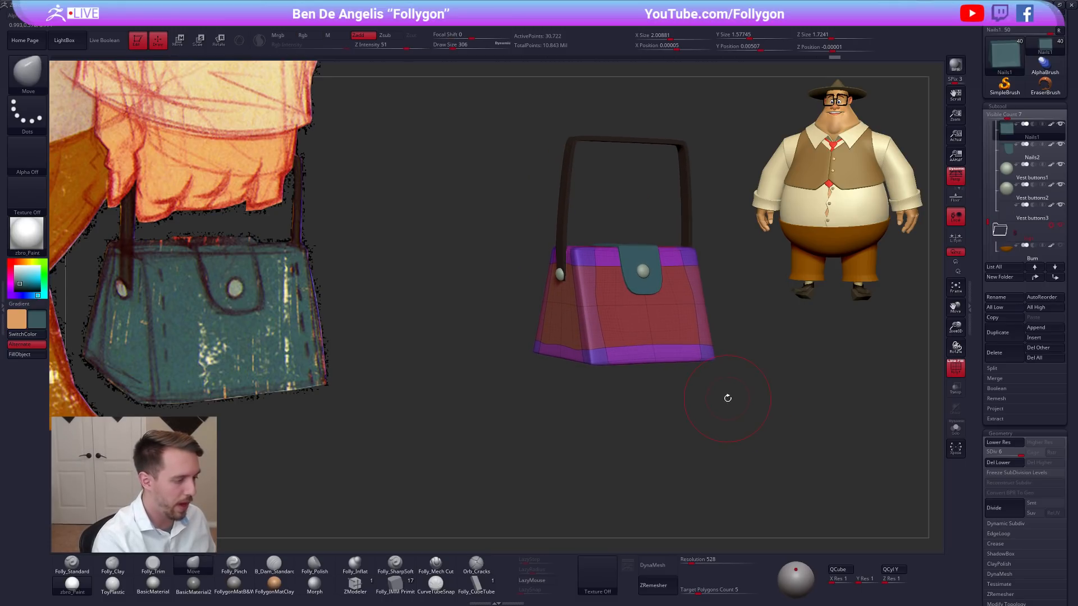
key(shift+d)
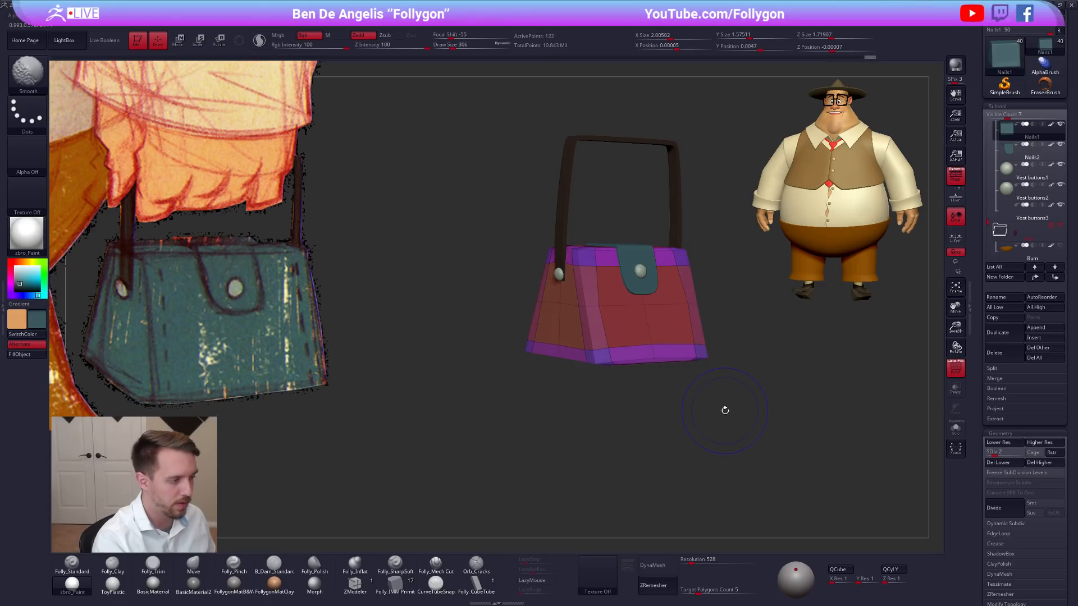
key(d)
mouse_move(587, 349)
right_down()
mouse_move(599, 360)
mouse_move(585, 365)
mouse_move(595, 356)
right_up()
key(d)
key(d)
key(d)
key(d)
key(shift+f)
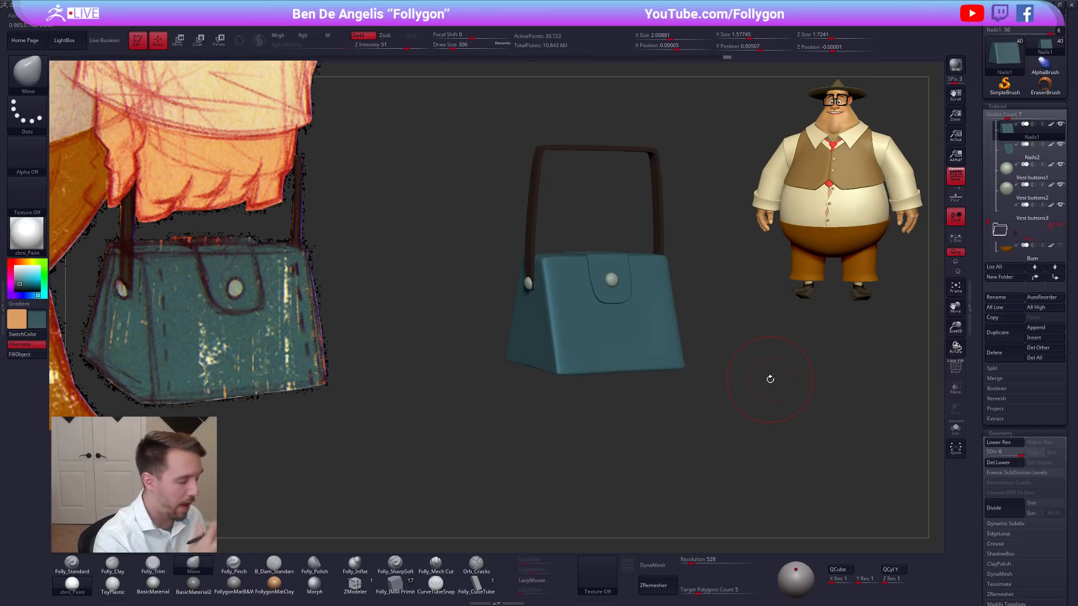
Show the bag body's polyframe and turn off perspective, keeping the Move brush selected.
drag(981, 260, 981, 328)
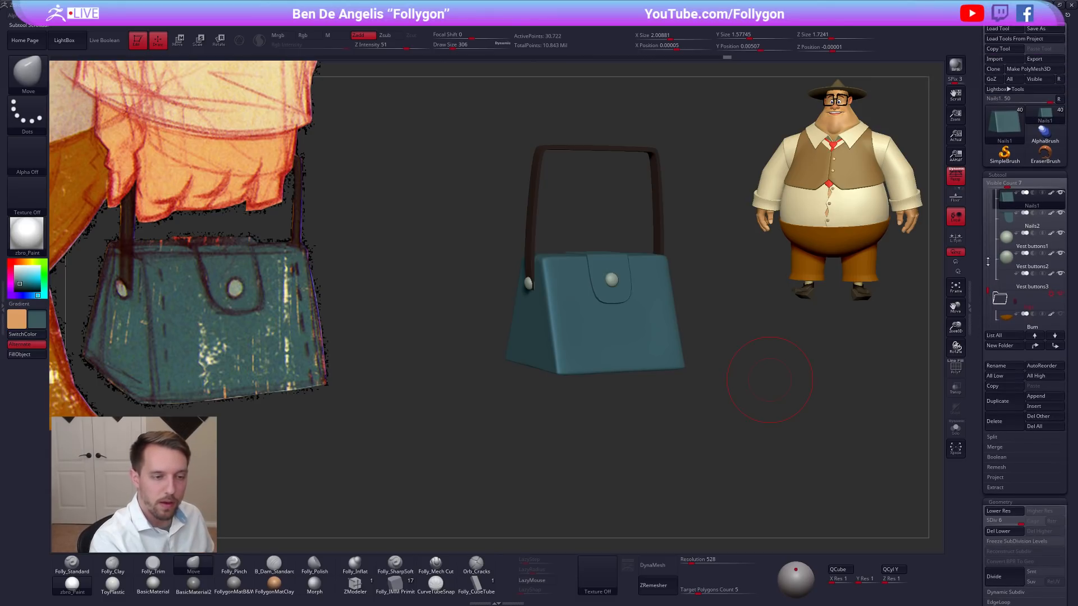
key(shift+f)
key(b)
key(m)
key(v)
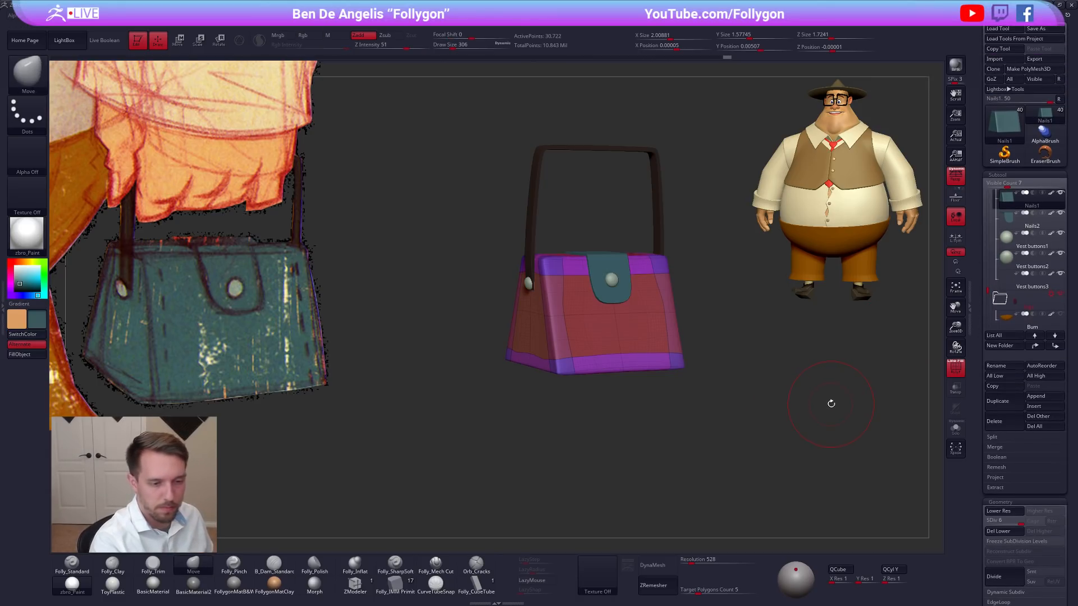
key(p)
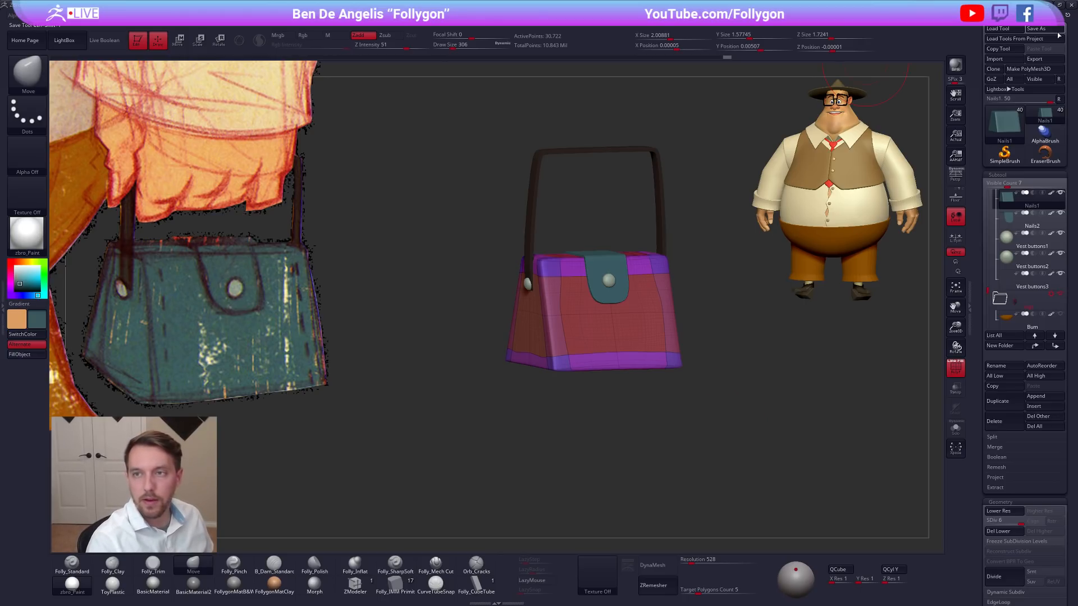
Switch to the browser and examine the photos of the vintage leather doctors bag on Etsy as reference.
drag(865, 1, 766, 98)
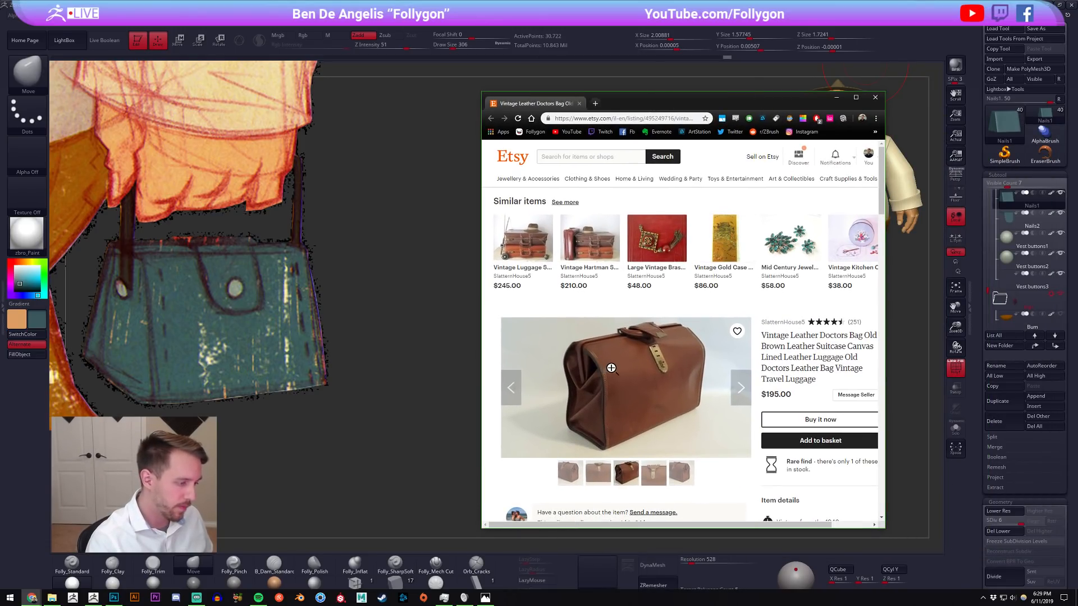
scroll(672, 355, down, 1)
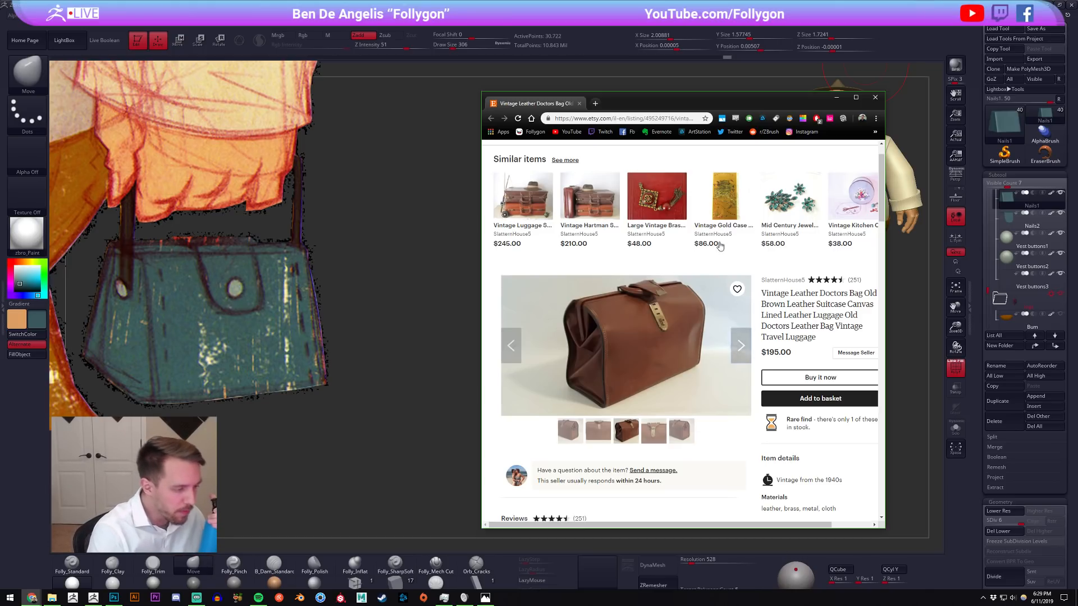
click(741, 346)
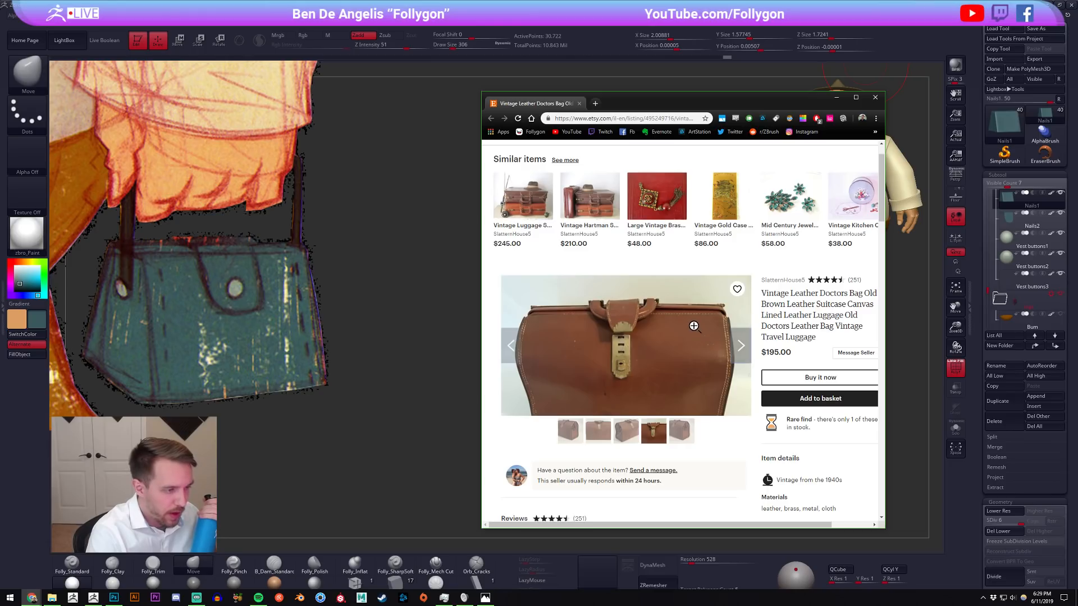
click(512, 348)
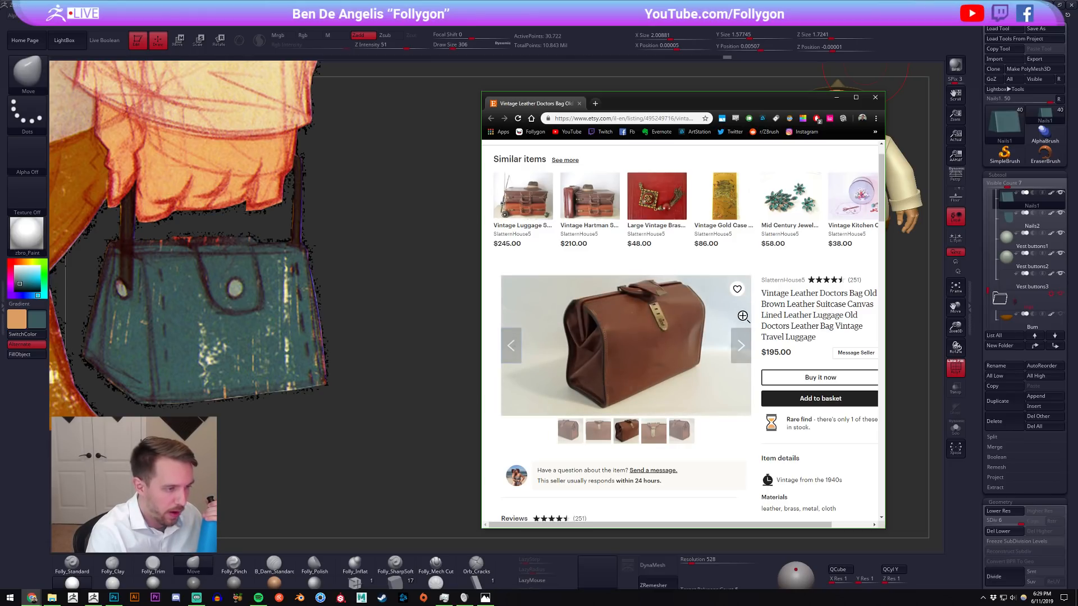
Examine the remaining photos of the vintage leather doctors bag and move the browser out of the modelling view.
click(745, 352)
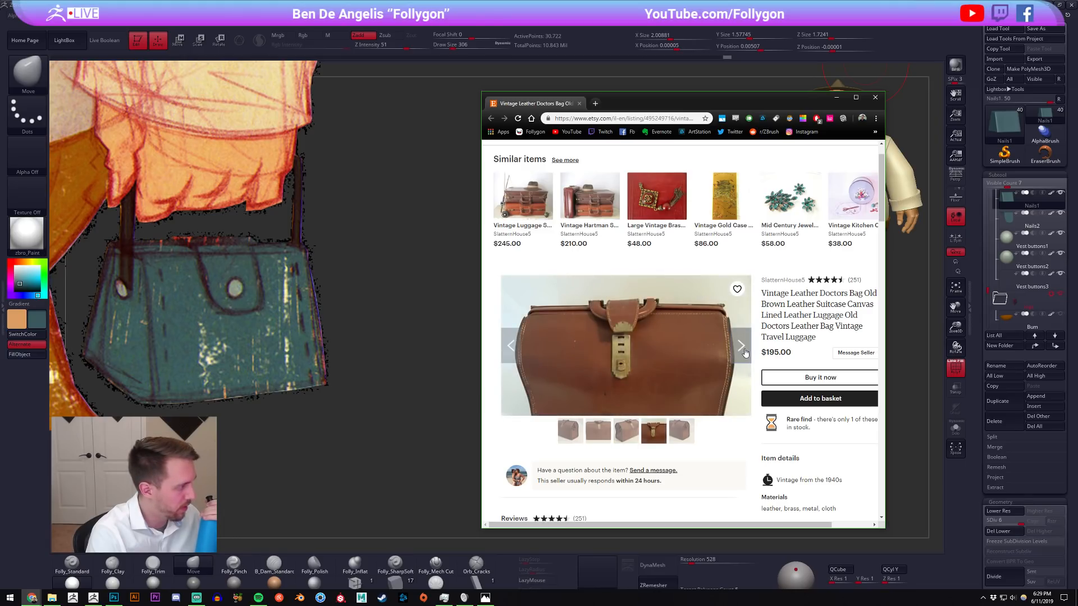
click(745, 352)
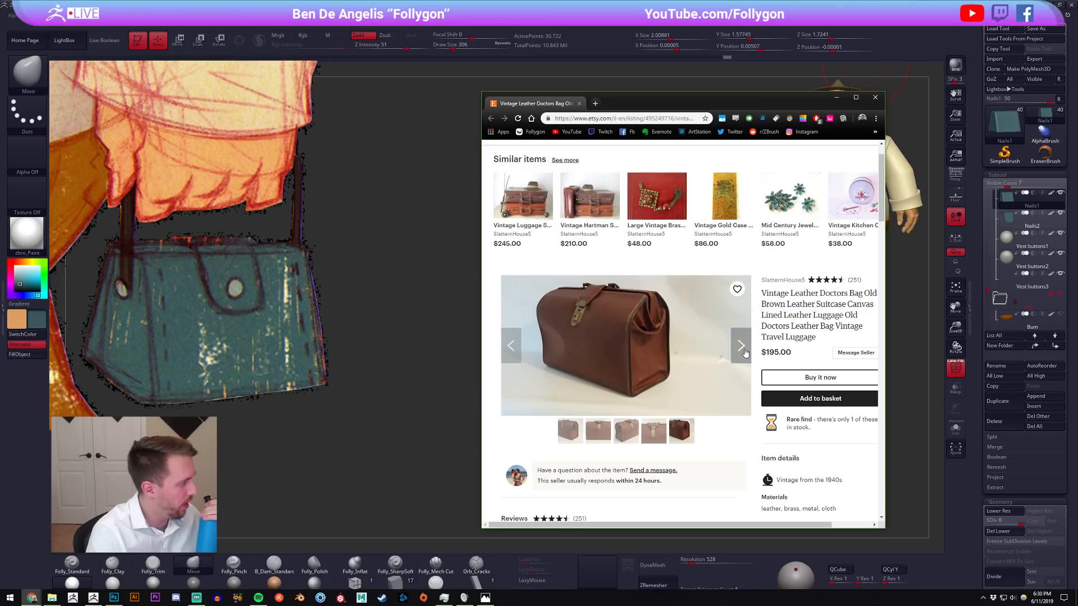
click(745, 352)
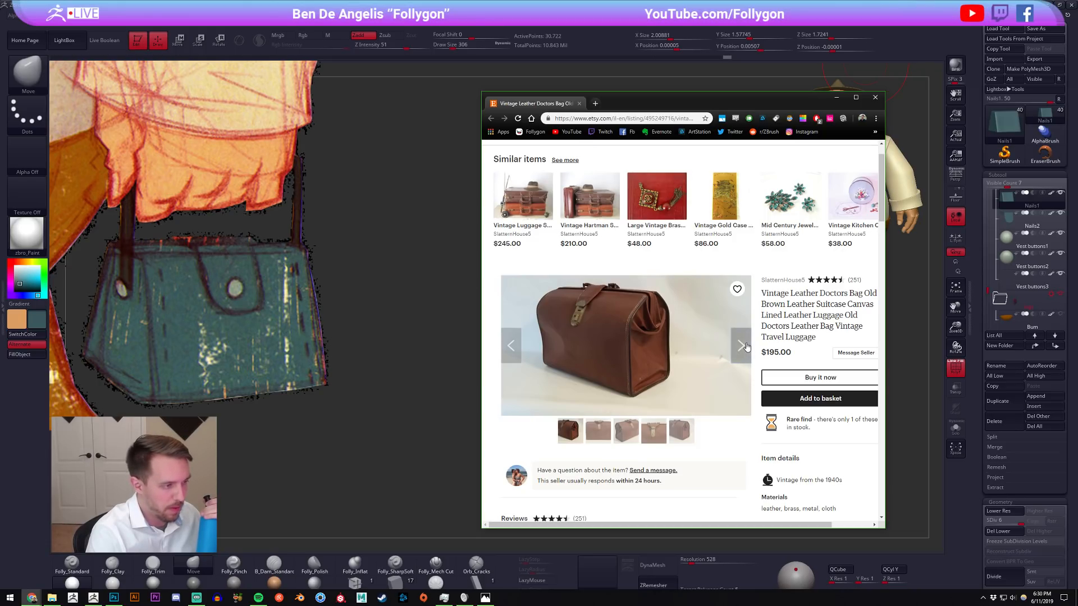
click(746, 347)
click(510, 348)
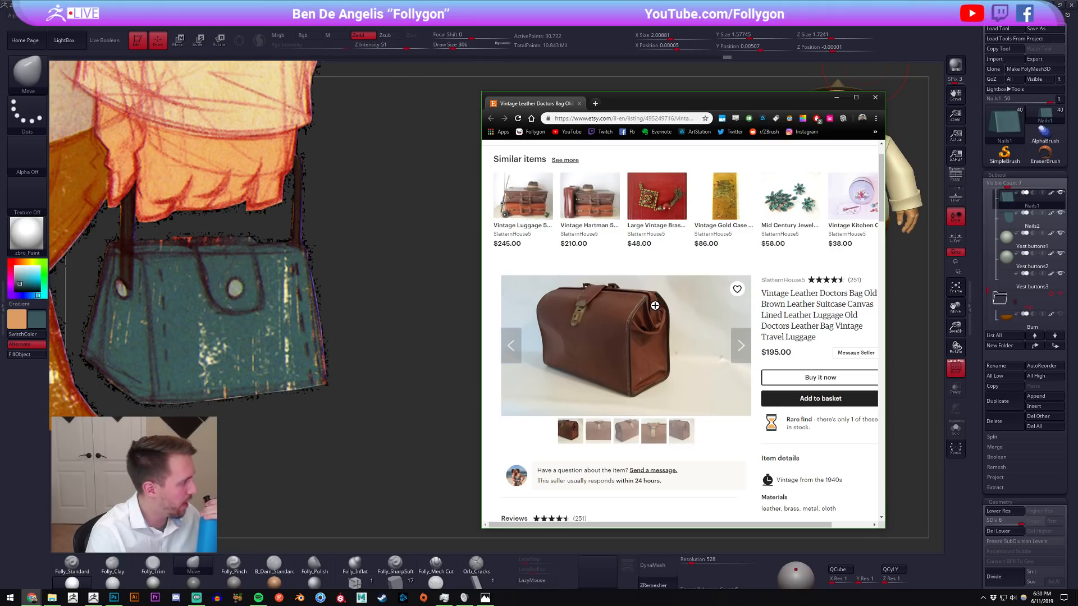
drag(532, 106, 1077, 168)
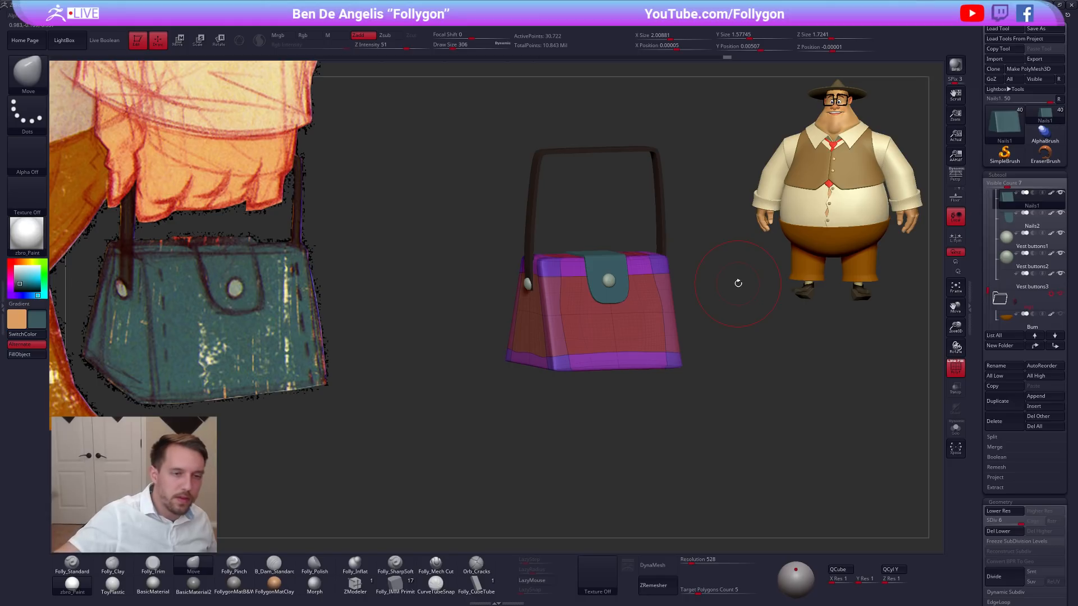
Duplicate the smoothed bag body with the polyframe off, reselect the original Nails1 subtool and isolate it.
alt+drag(738, 283, 730, 351)
key(shift+f)
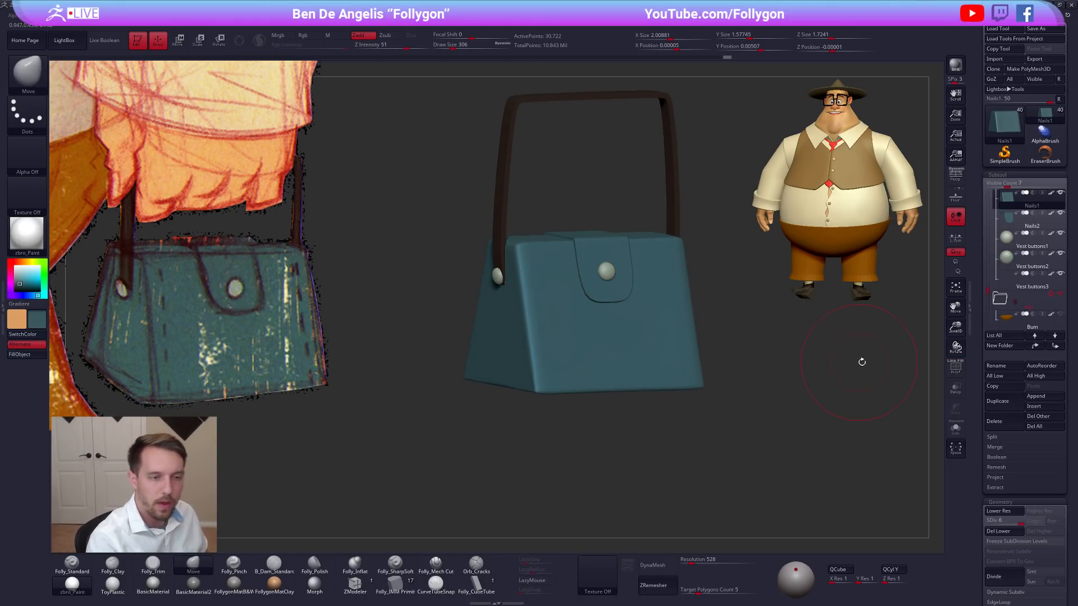
click(998, 402)
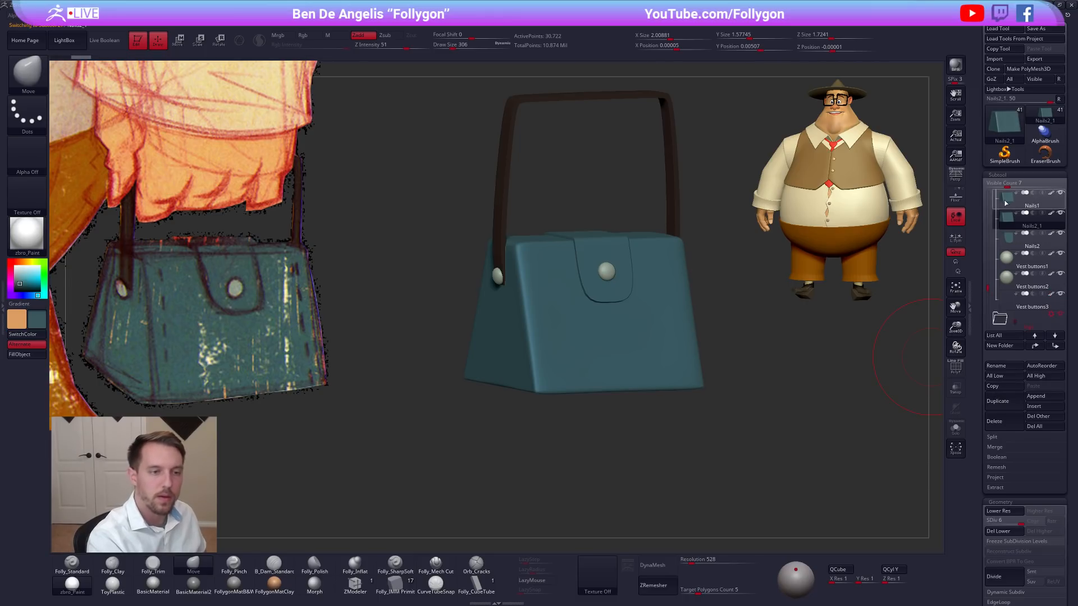
click(1005, 202)
key(alt+s)
key(shift+f)
Show the polyframe and step the original bag body's undo history back to its unsubdivided hard-edged block.
key(shift+f)
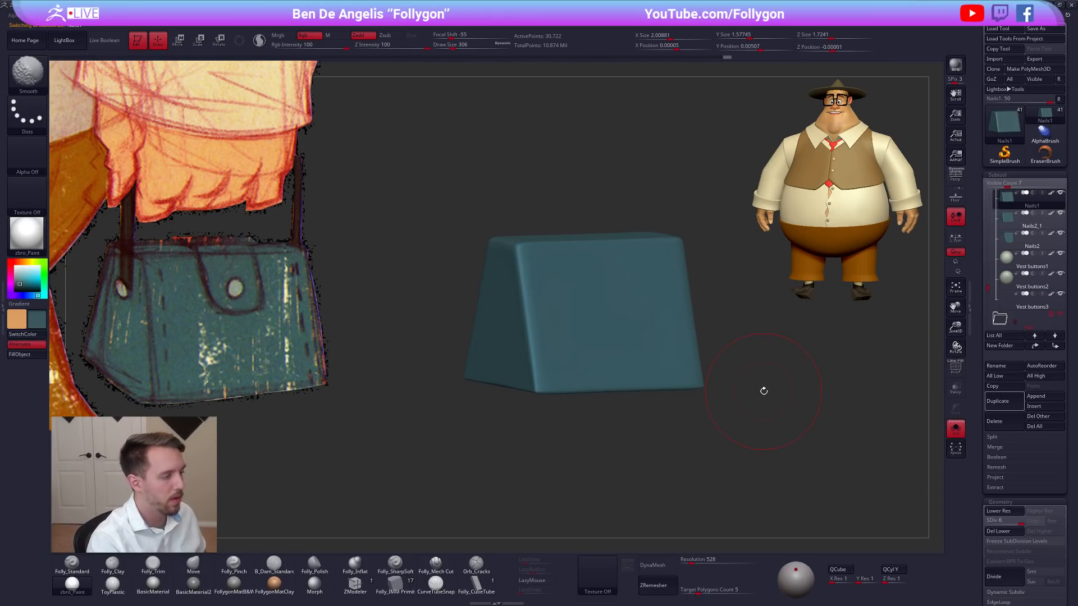
key(shift+f)
key(ctrl+z)
key(shift+d)
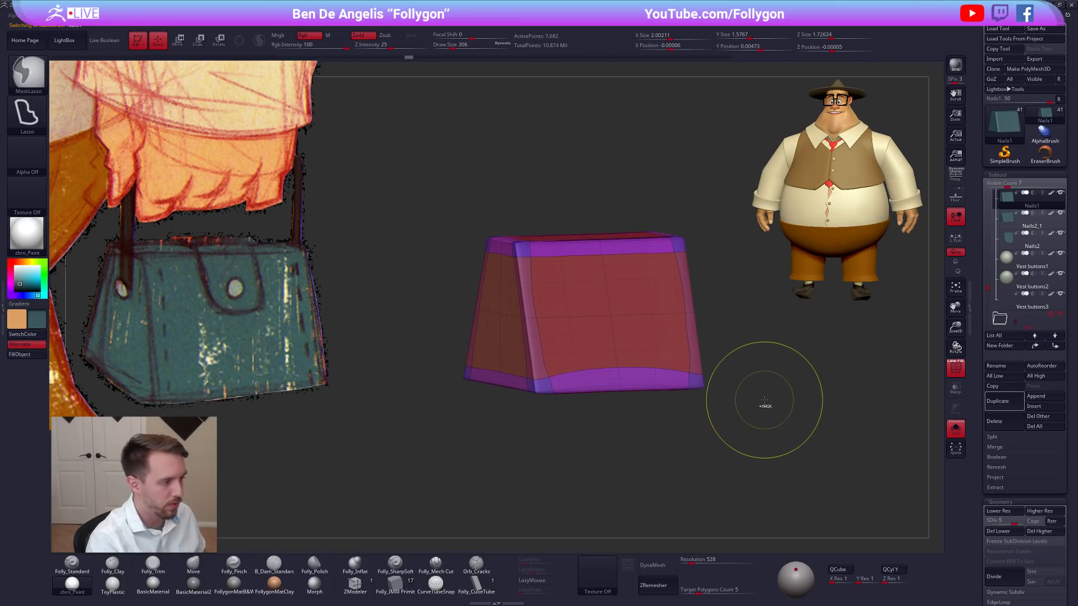
key(ctrl+z)
key(ctrl+z)
key(ctrl+z)
key(ctrl+z)
key(ctrl+z)
key(ctrl+z)
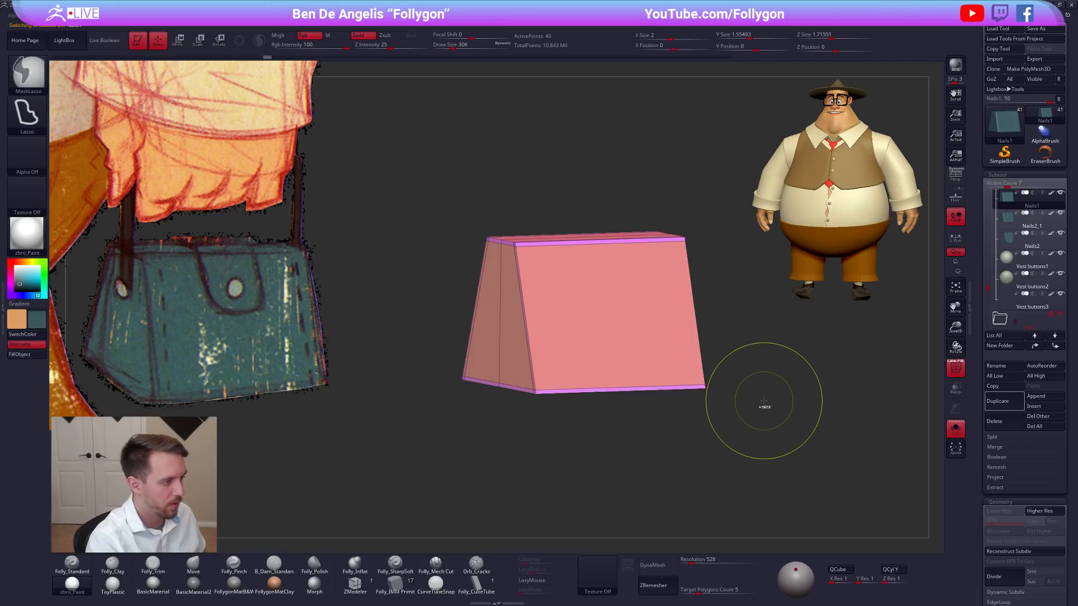
key(ctrl+shift+z)
key(ctrl+shift+z)
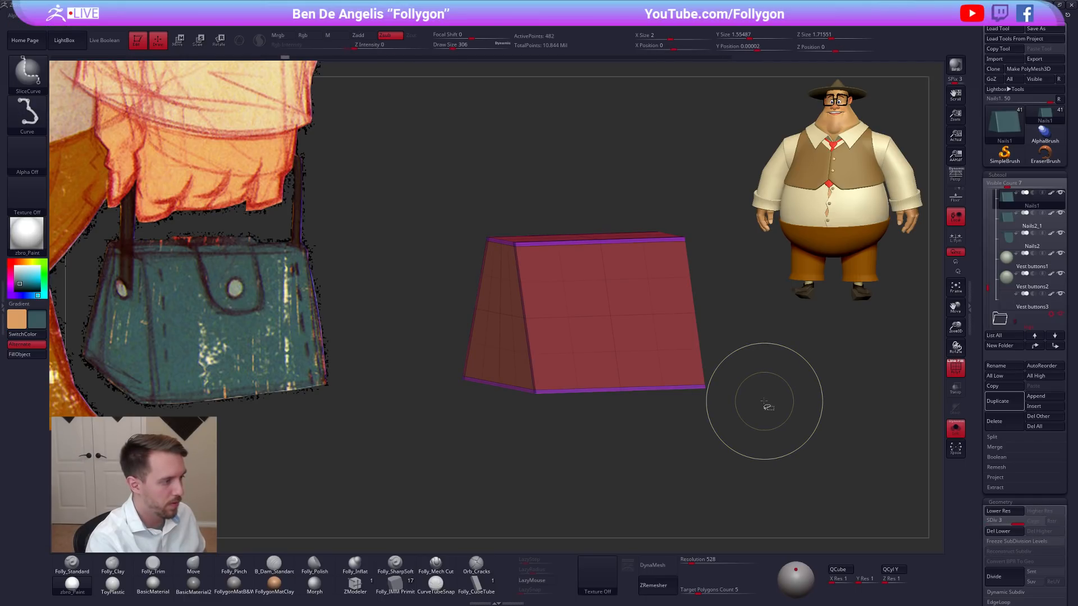
key(ctrl+z)
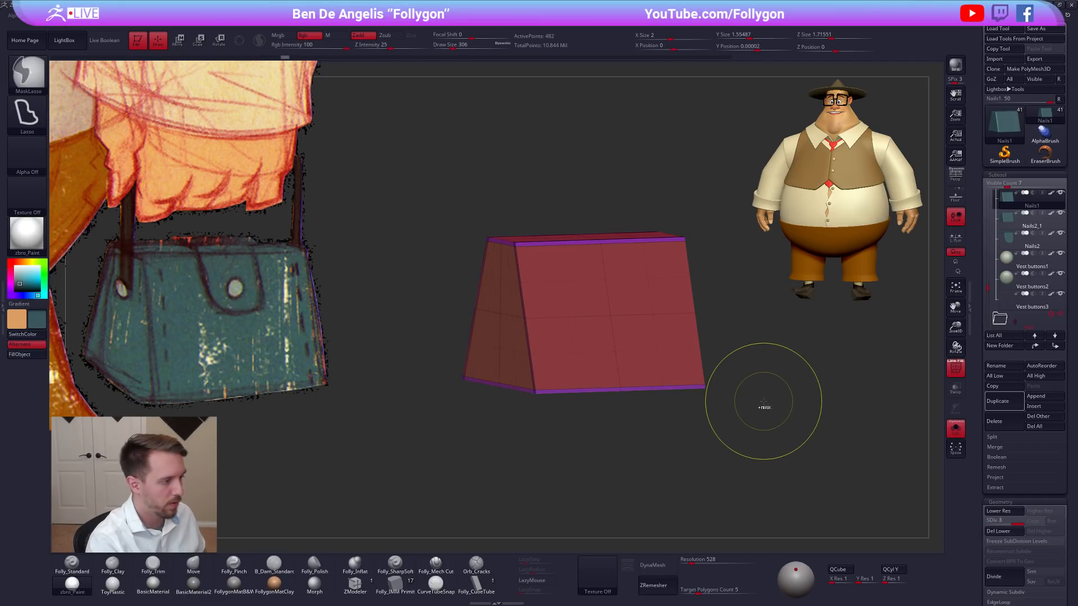
key(s)
click(806, 379)
key(ctrl+z)
alt+drag(802, 385, 773, 379)
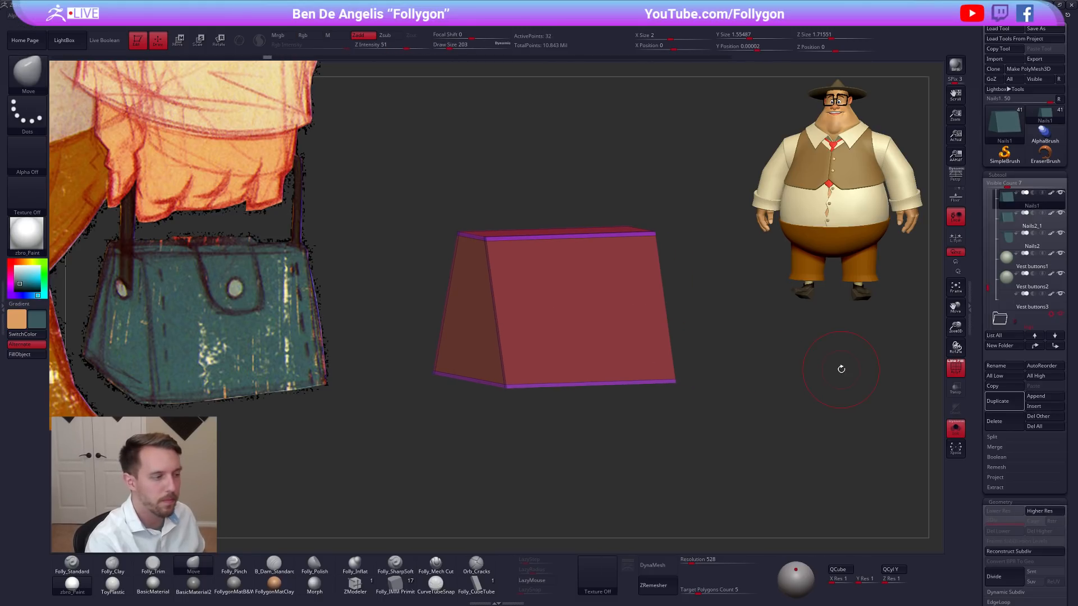
Duplicate the unsubdivided block, reselect the original bag body and restore its latest undo history state with the polyframe off.
click(1006, 401)
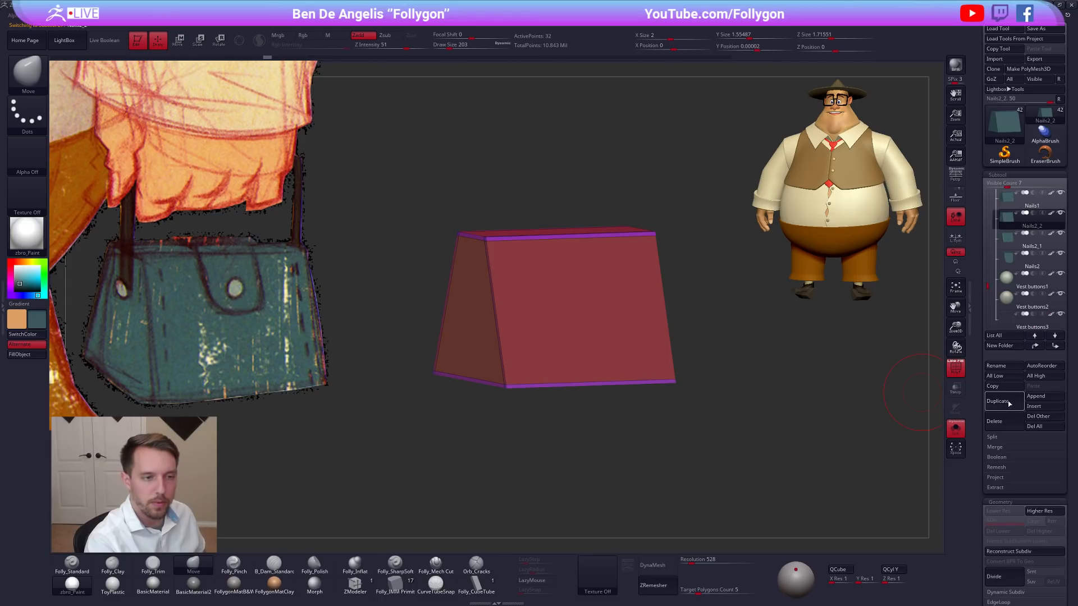
click(1007, 199)
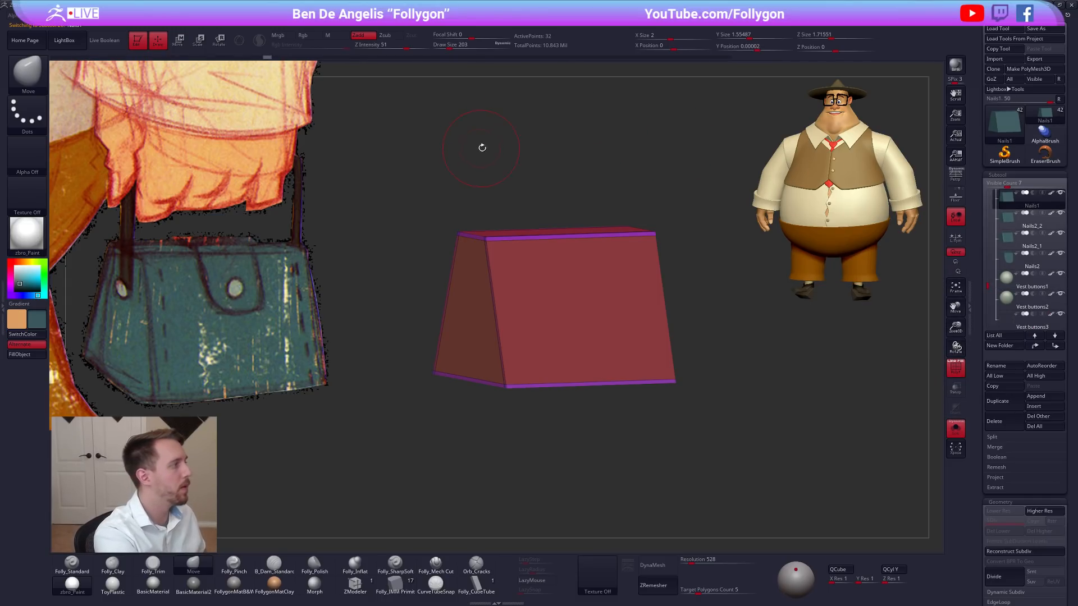
key(ctrl+d)
key(ctrl+d)
key(ctrl+d)
key(ctrl+d)
key(ctrl+d)
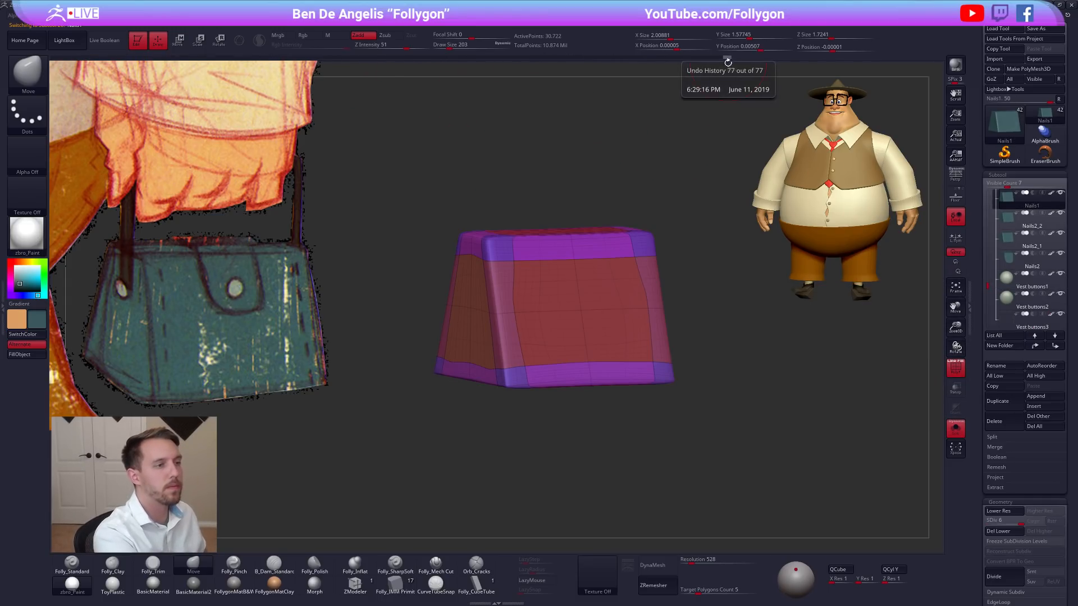
key(shift+f)
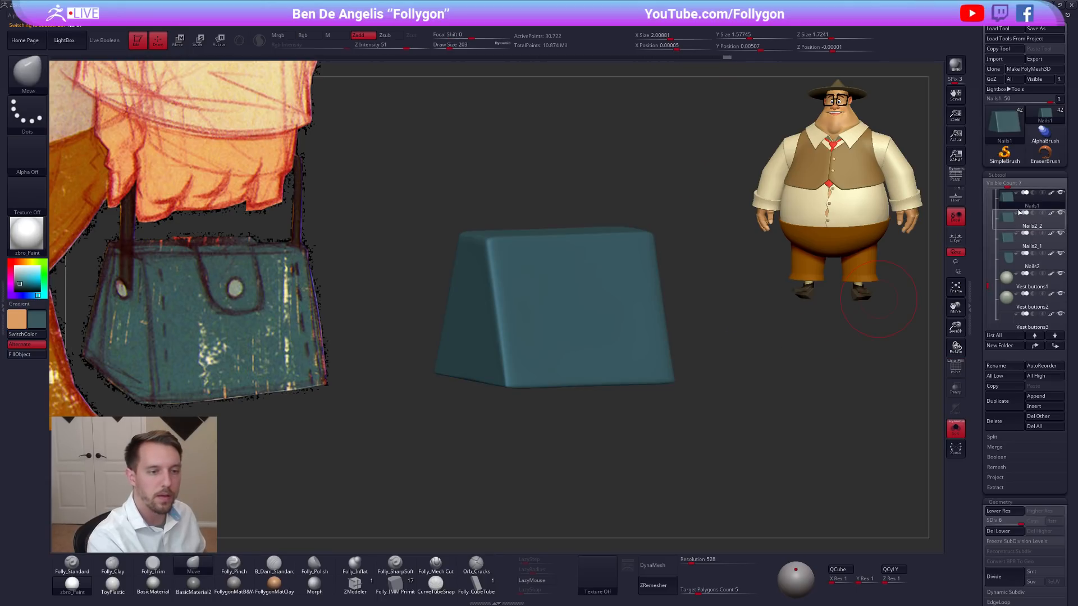
Hide the smoothed duplicate Nails2_1 and compare the original bag body at subdivision levels 1 and 6 with the low-poly copy.
click(1009, 226)
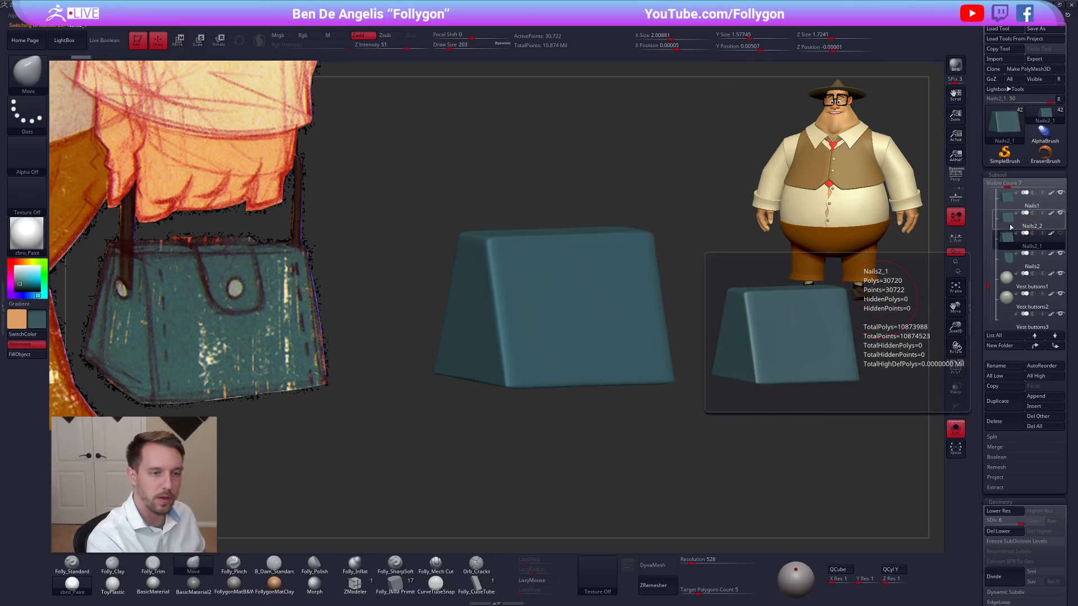
key(shift+f)
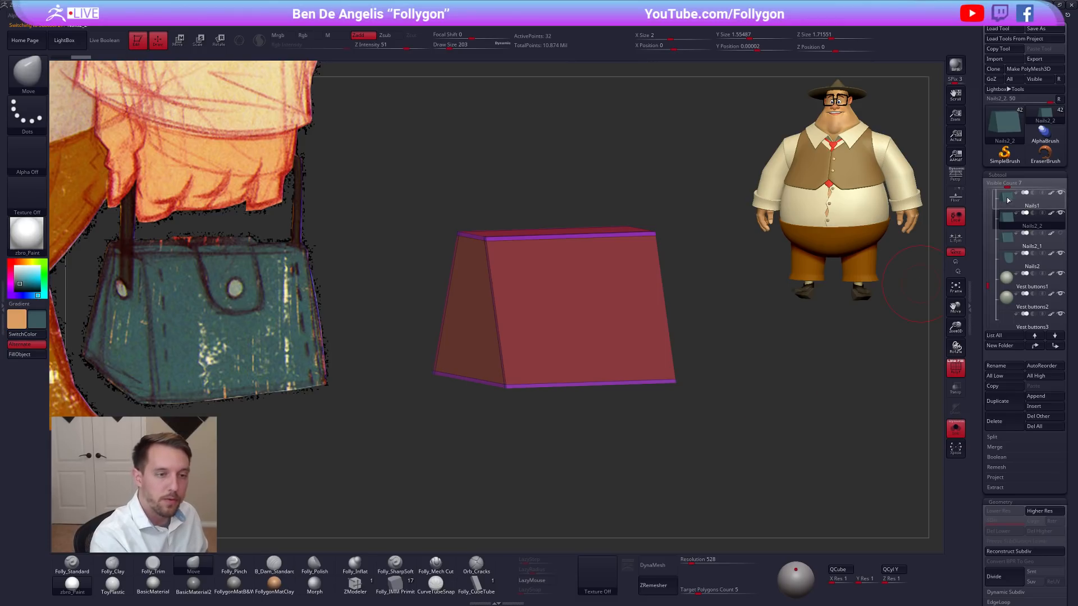
click(991, 201)
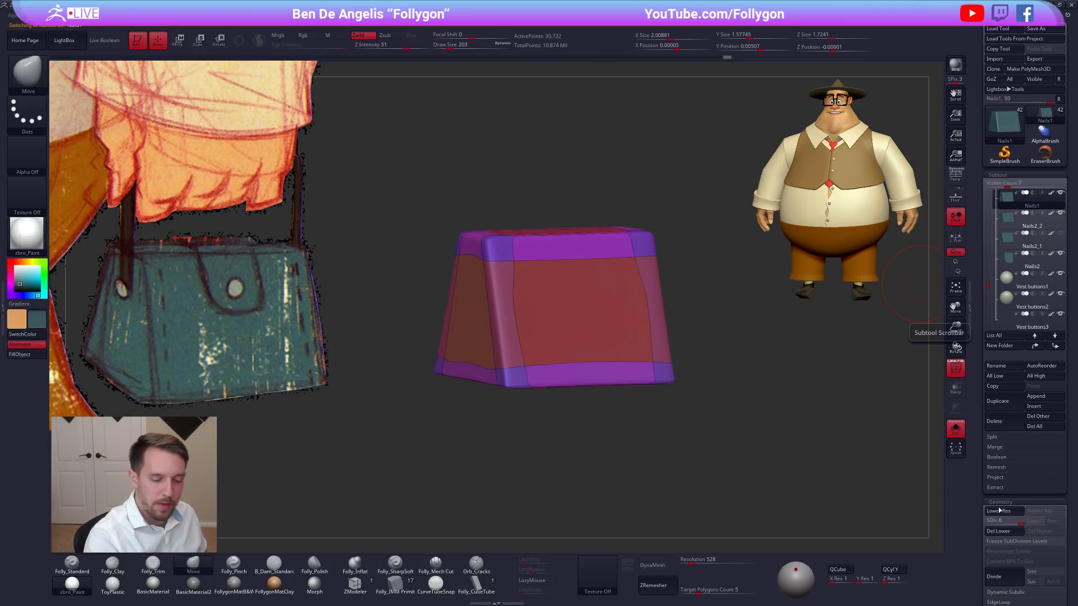
click(988, 523)
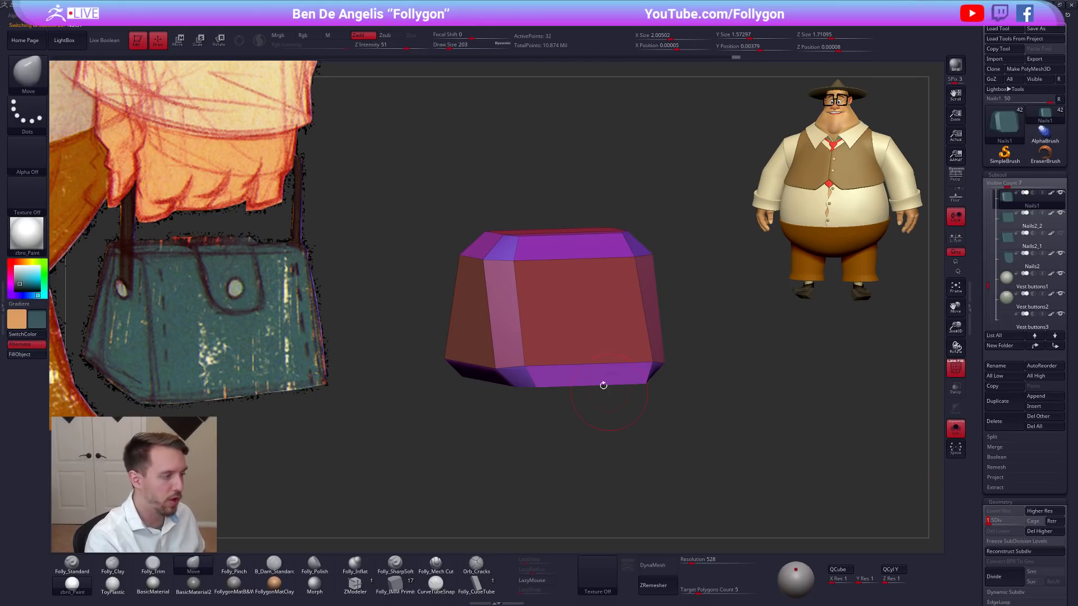
key(alt+Down)
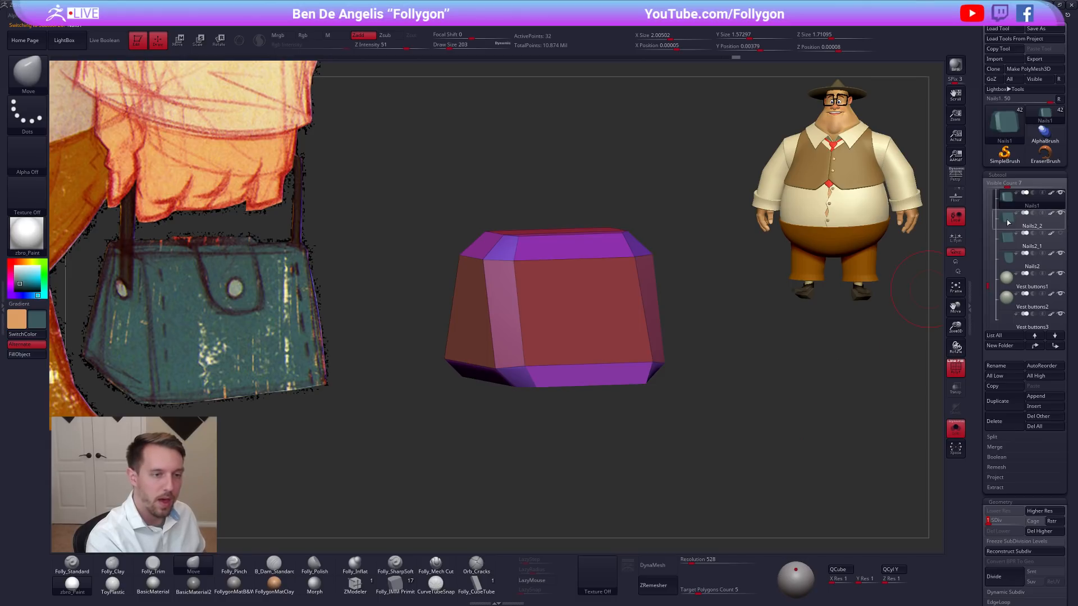
key(alt+Up)
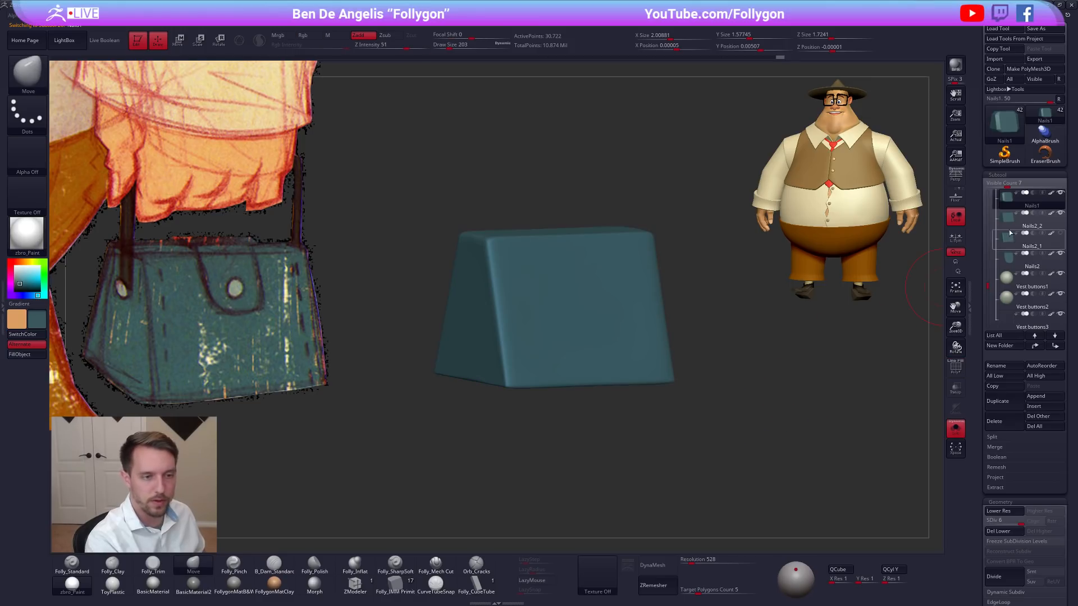
Select the low-poly block Nails2_2, turn on transparency and choose the ZModeler brush with the block isolated.
key(alt+Down)
drag(701, 364, 711, 356)
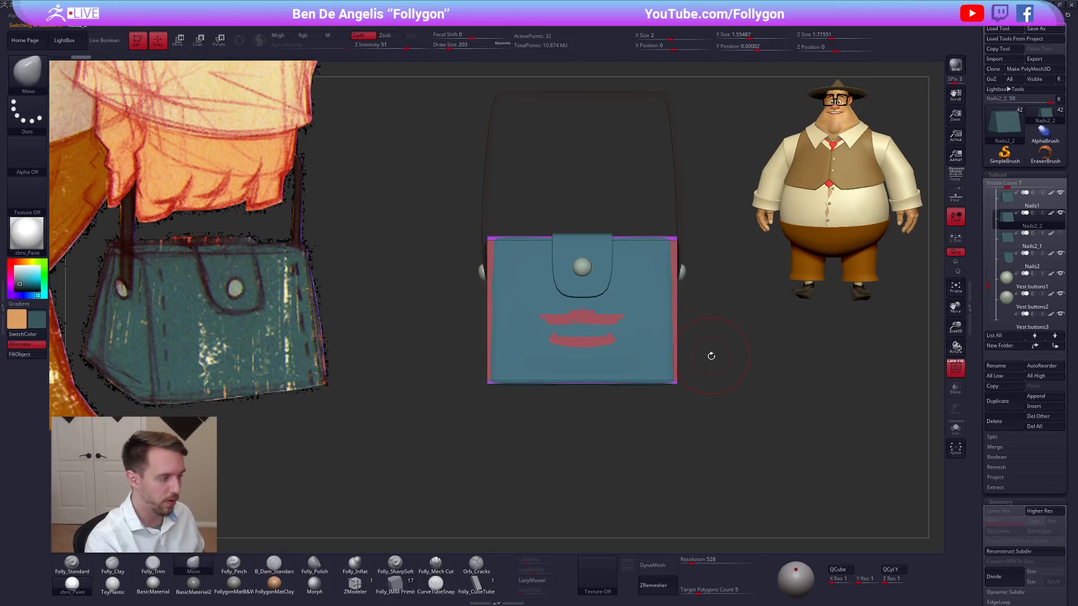
click(957, 388)
key(e)
mouse_move(722, 349)
alt+mouse_down()
mouse_move(696, 351)
mouse_move(708, 360)
mouse_move(795, 341)
mouse_move(630, 357)
alt+mouse_up()
key(q)
click(355, 584)
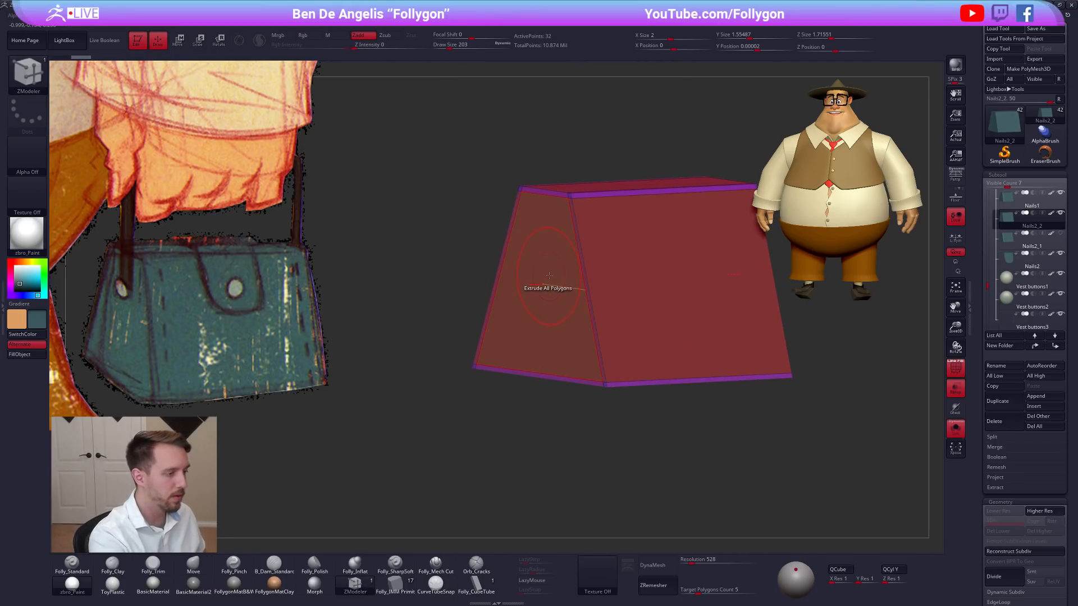
Set ZModeler's polygon action to Delete with the A Single Poly target and remove the block's end face.
key(space)
click(495, 303)
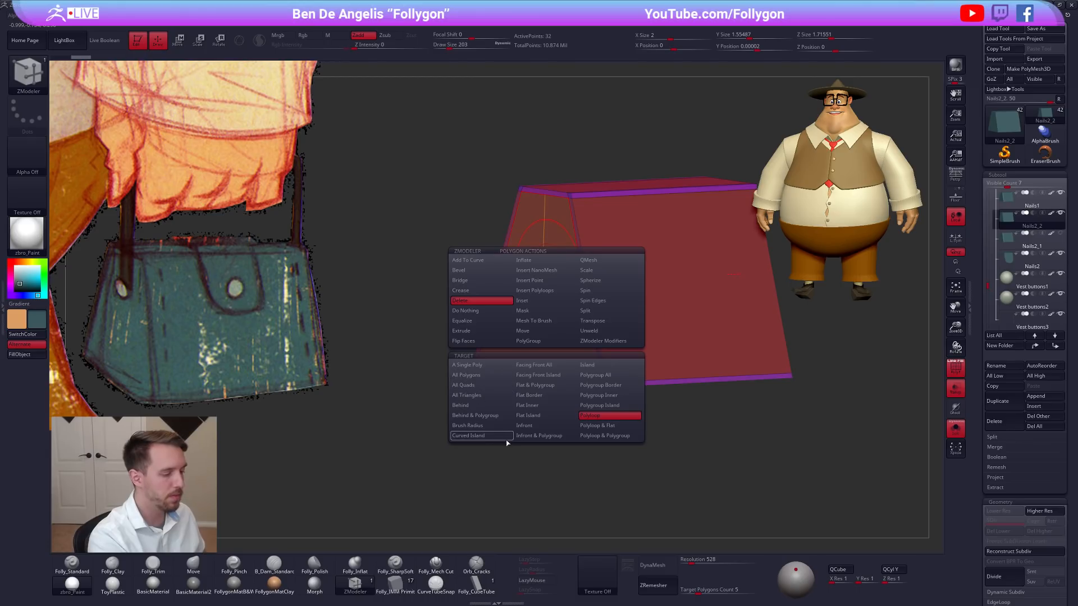
click(490, 367)
right_drag(530, 265, 561, 308)
click(548, 259)
key(space)
click(640, 328)
right_drag(550, 260, 608, 274)
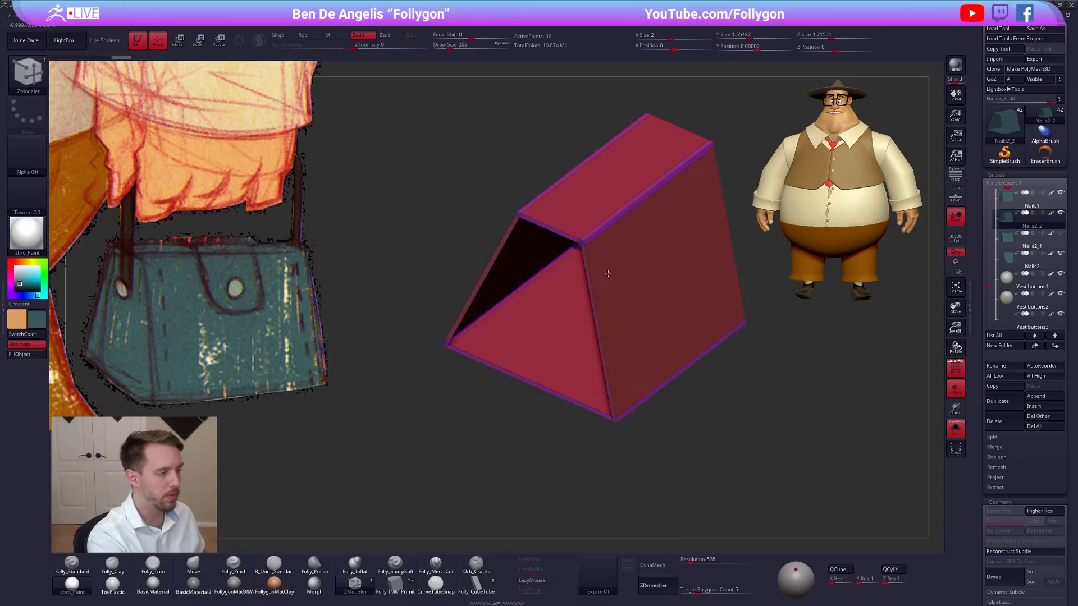
Delete the block's top face and the narrow edge strips around its open ends, leaving the front, back and bottom panels.
click(574, 213)
mouse_move(569, 216)
ctrl+right_down()
mouse_move(594, 262)
mouse_move(577, 229)
ctrl+right_up()
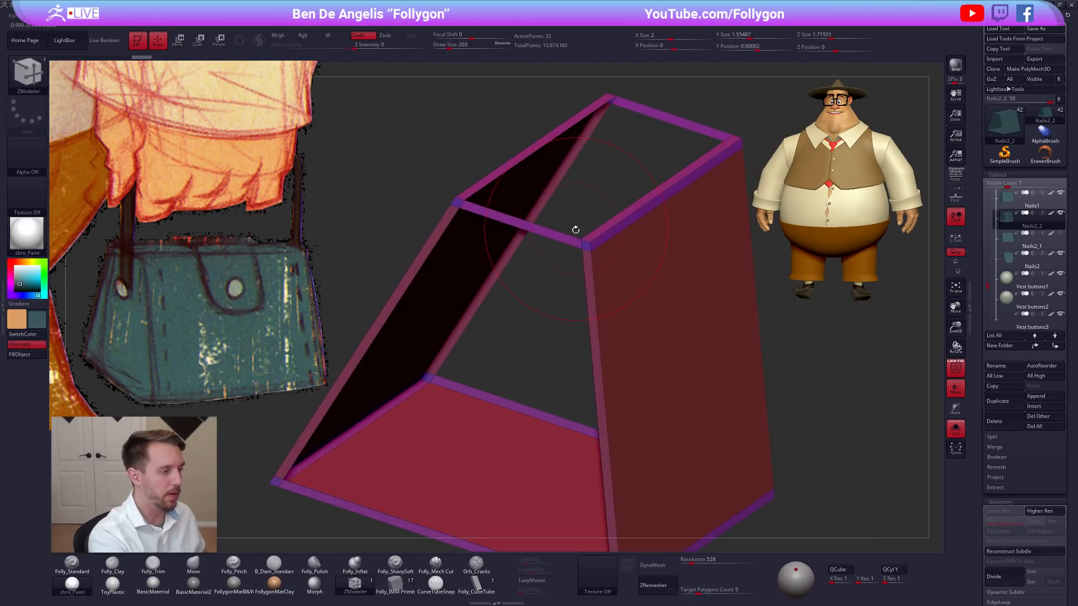
click(570, 242)
mouse_move(612, 306)
right_down()
mouse_move(623, 303)
mouse_move(615, 301)
mouse_move(618, 316)
right_up()
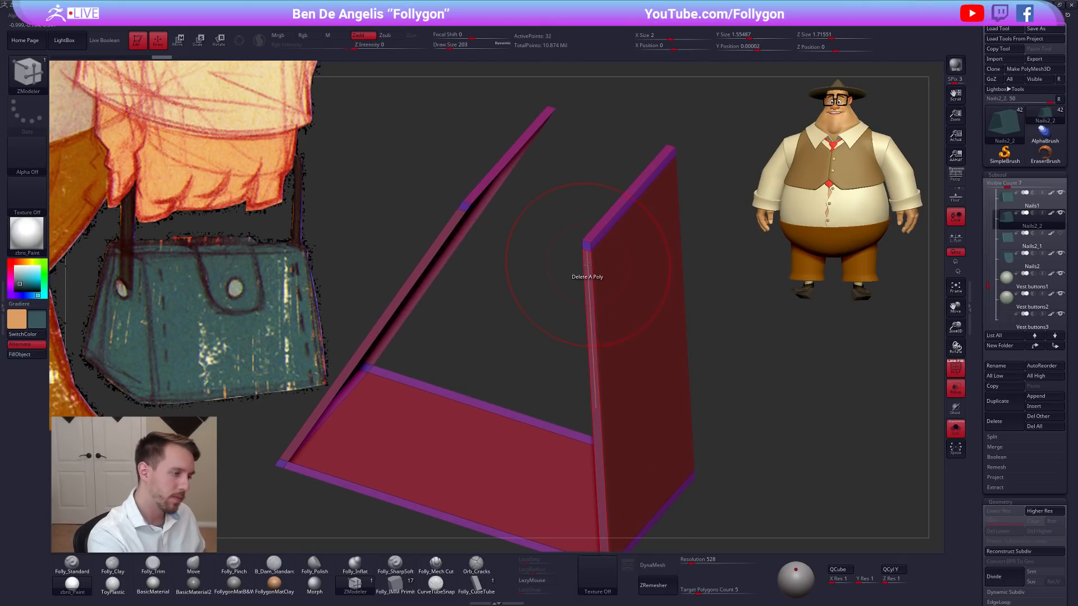
click(587, 263)
click(590, 238)
alt+right_drag(597, 382, 619, 200)
right_drag(624, 354, 629, 303)
right_drag(625, 396, 628, 320)
click(622, 387)
Show the whole handbag again with transparency off and switch to the Move brush.
right_drag(684, 405, 587, 409)
key(alt+s)
right_drag(732, 434, 735, 407)
click(955, 388)
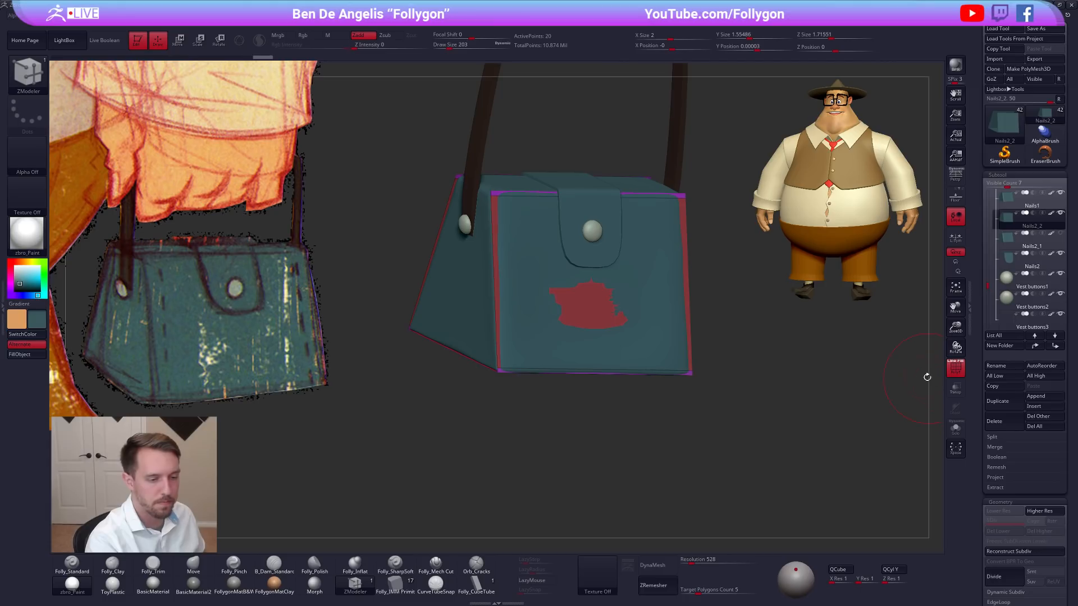
alt+right_drag(814, 389, 773, 398)
right_drag(700, 425, 676, 397)
key(b)
key(m)
key(v)
Scale the open panel shell up slightly, to an X size of about 2.04, so it wraps around the bag body.
right_drag(689, 355, 685, 330)
alt+right_drag(685, 330, 662, 342)
key(e)
drag(617, 347, 698, 379)
right_drag(675, 398, 709, 391)
drag(674, 333, 674, 334)
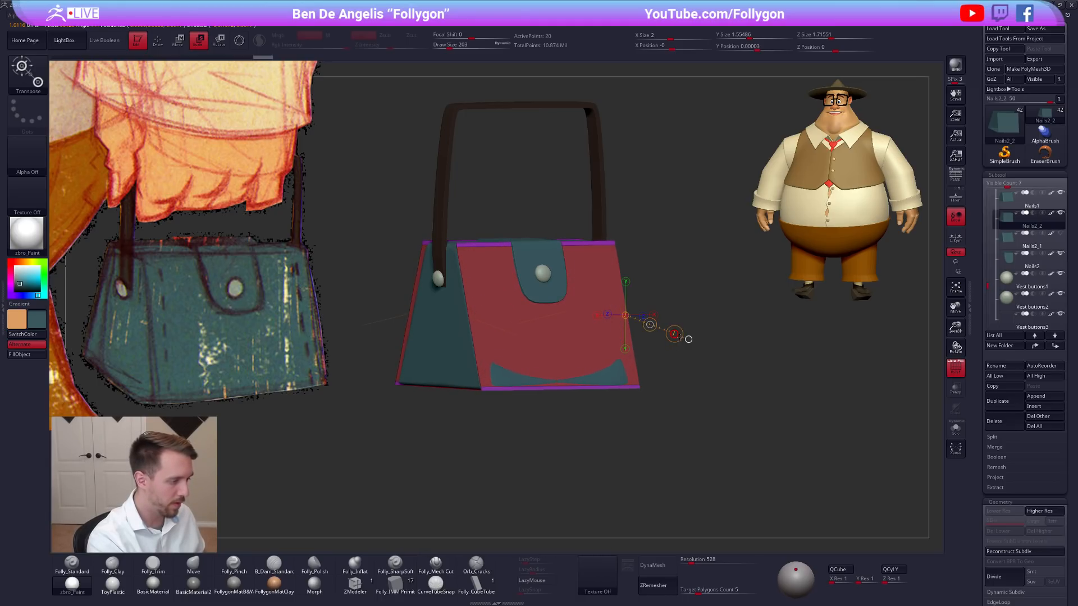
mouse_move(669, 434)
right_down()
mouse_move(730, 442)
mouse_move(695, 438)
mouse_move(703, 421)
right_up()
key(q)
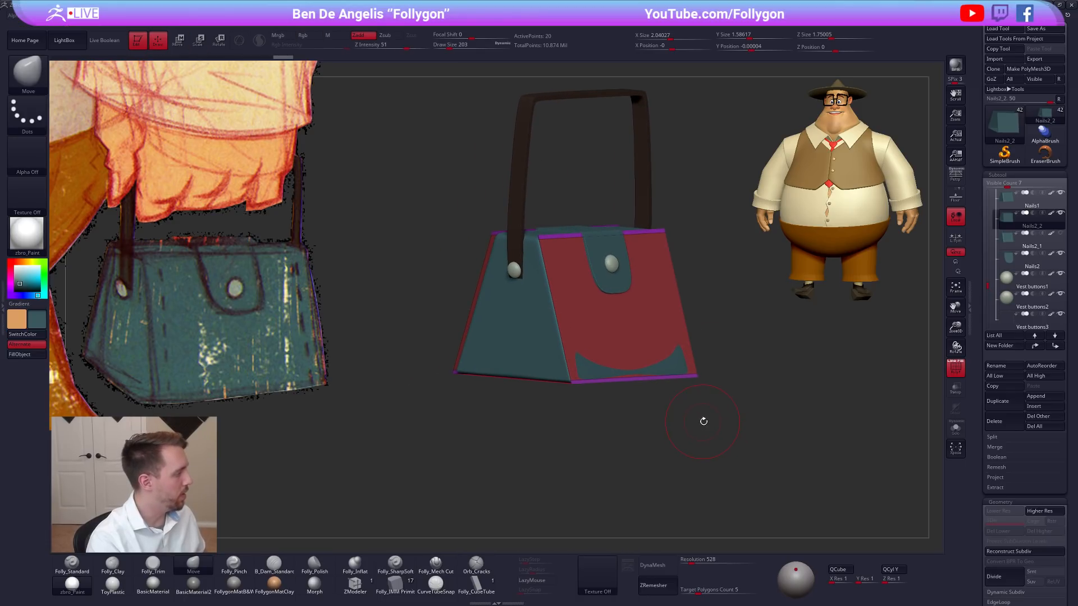
Isolate the open panel shell and set ZModeler's polygon action to Extrude with the All Polygons target.
click(355, 586)
key(alt+s)
ctrl+right_drag(599, 321, 613, 331)
key(space)
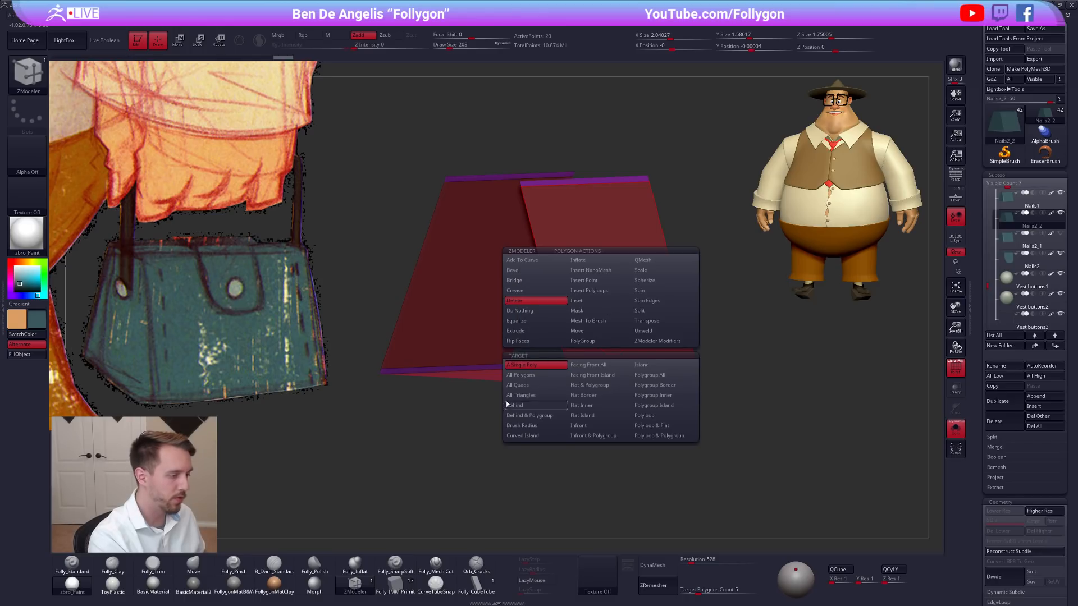
click(536, 331)
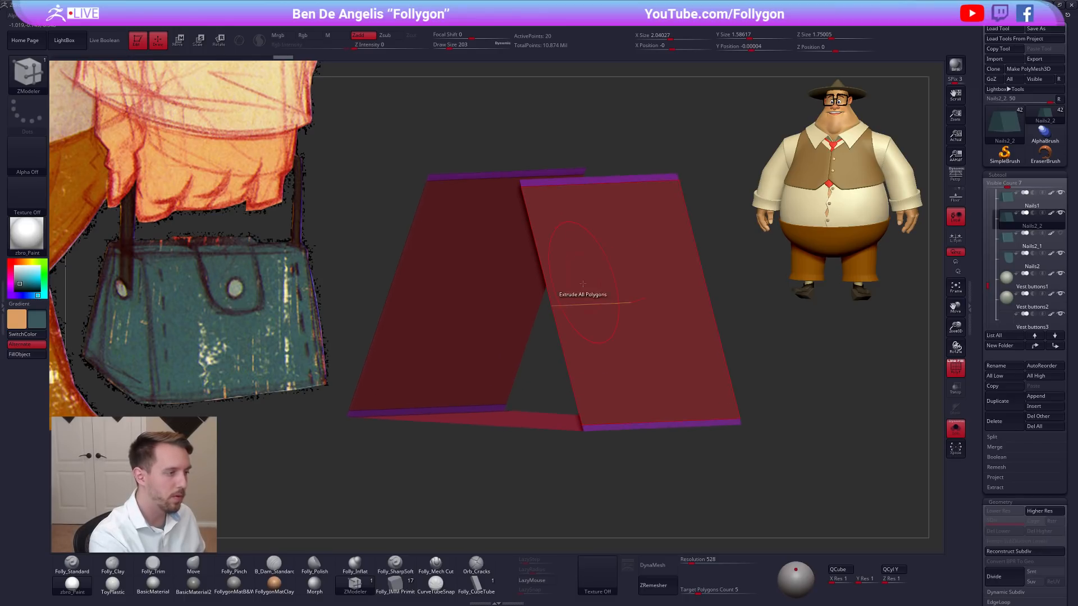
key(alt+s)
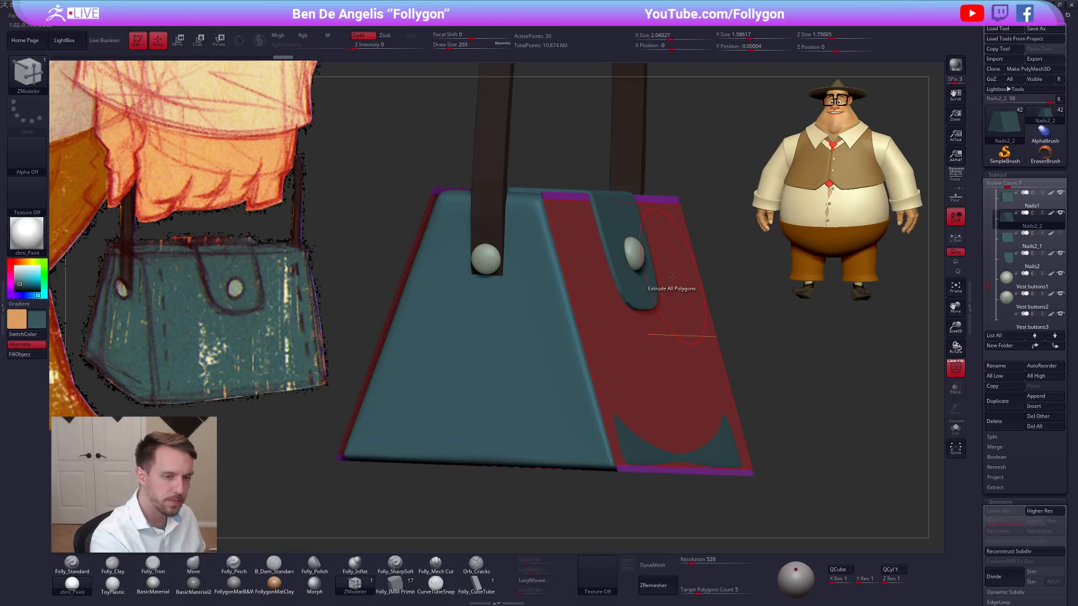
Delete the duplicate bag body subtool Nails2_1 and make the Nails2_2 panel shell active.
click(1014, 246)
click(1009, 416)
click(927, 436)
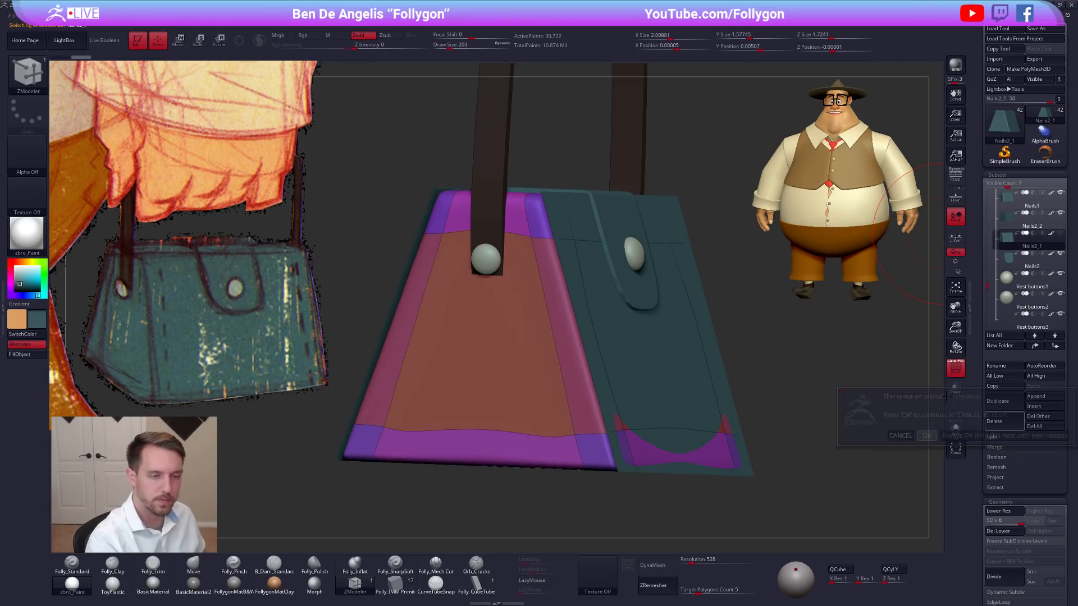
click(1011, 276)
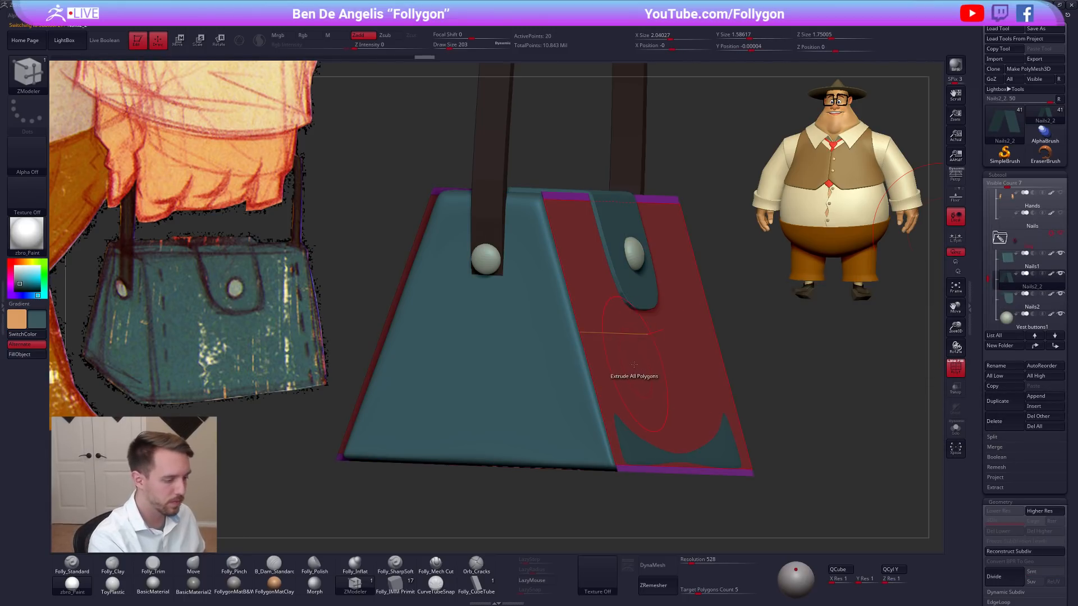
Extrude all polygons of the panel shell outward to give the panels thickness, then check it unsmoothed from the side.
drag(630, 369, 635, 368)
shift+right_drag(662, 375, 696, 345)
mouse_move(739, 396)
right_down()
mouse_move(674, 402)
mouse_move(736, 402)
right_up()
key(shift+d)
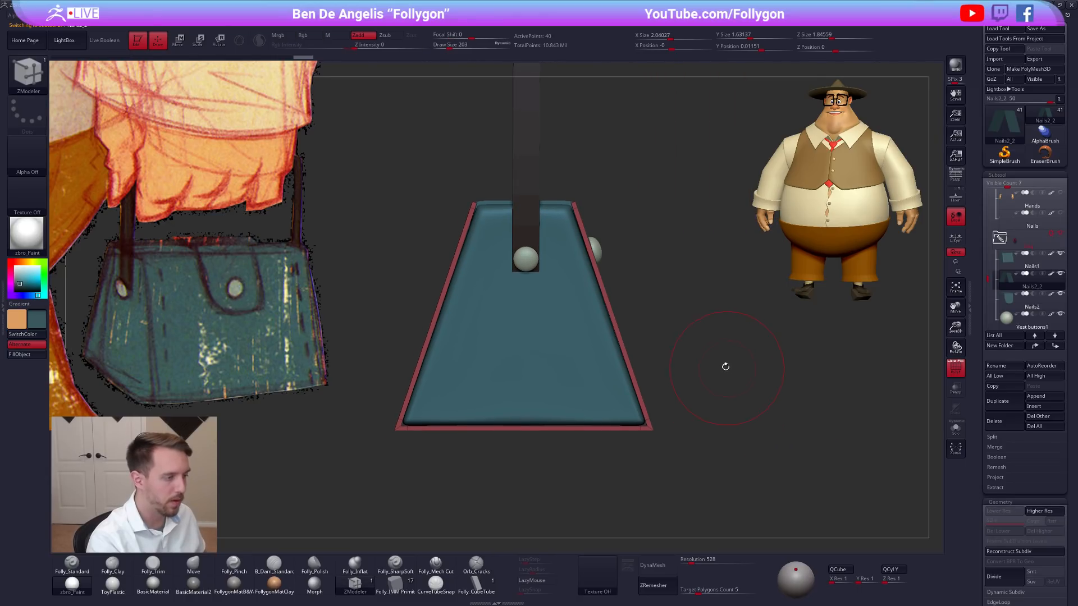
Scale the thickened shell down to an X size of about 1.98 so it hugs the bag body.
key(e)
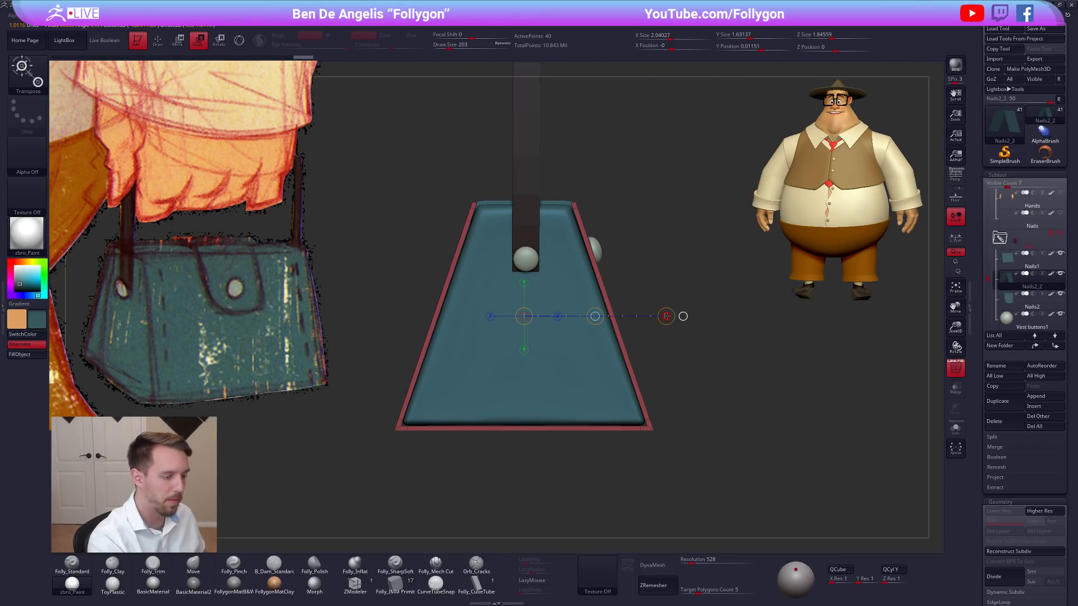
drag(666, 316, 662, 316)
key(shift+d)
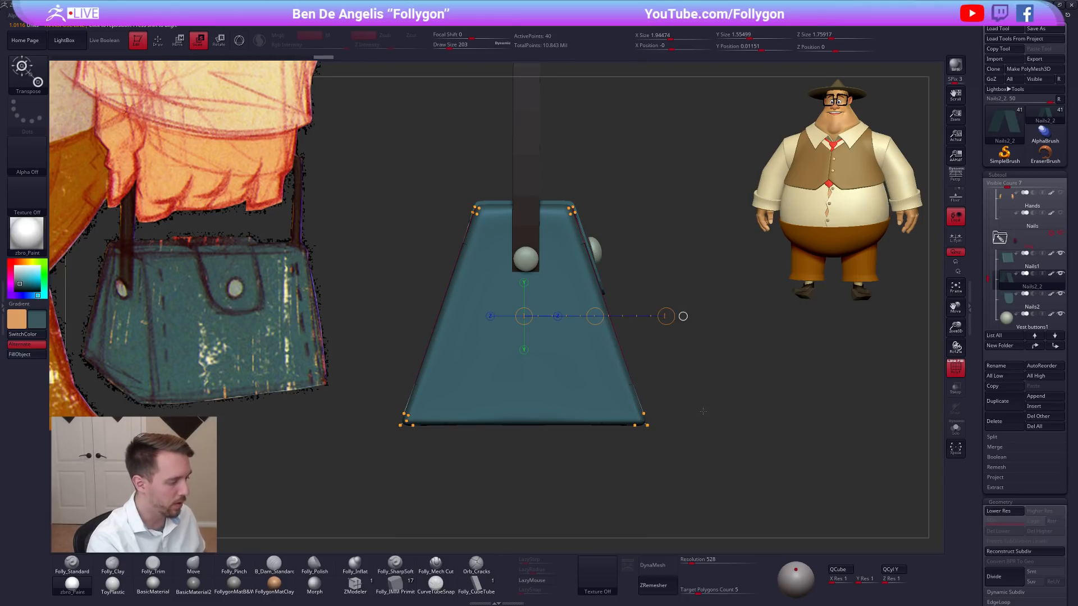
mouse_move(723, 430)
mouse_down()
mouse_move(615, 433)
mouse_move(710, 435)
mouse_up()
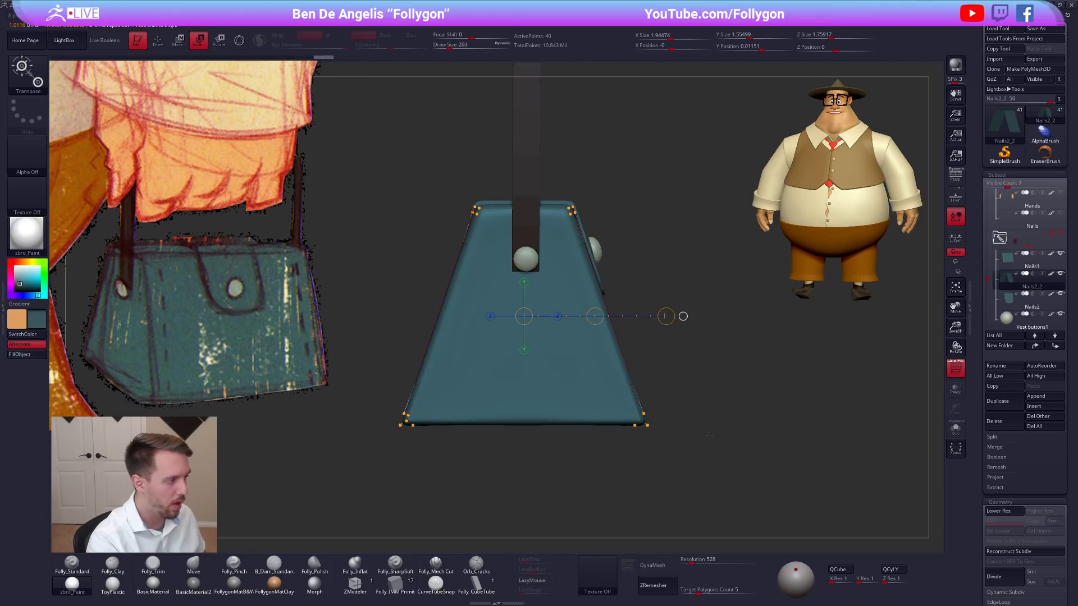
drag(665, 316, 663, 318)
key(shift+d)
Isolate the shell and crease its side edge loop using ZModeler's Crease action with the EdgeLoop Complete target.
key(q)
key(alt+s)
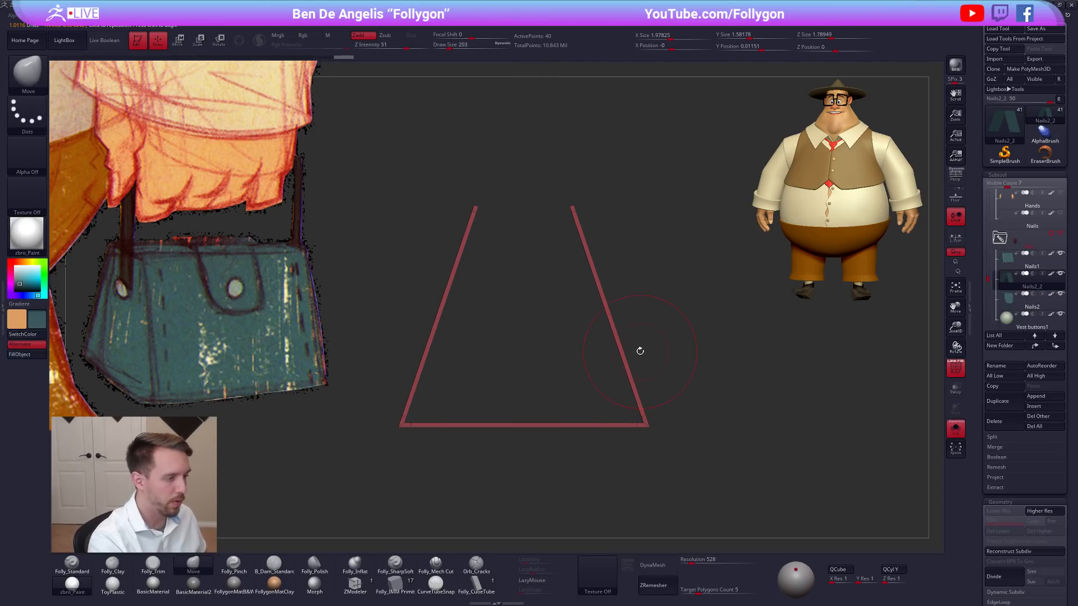
click(355, 583)
mouse_move(481, 436)
mouse_down()
mouse_move(610, 355)
mouse_move(596, 334)
mouse_up()
key(space)
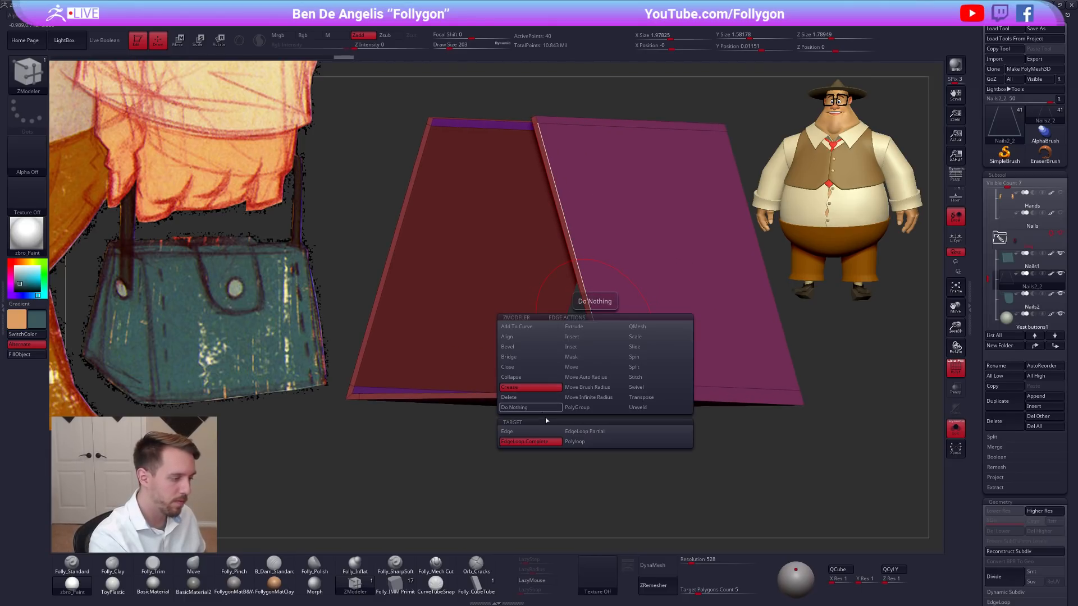
click(598, 329)
right_drag(601, 335, 638, 379)
mouse_move(679, 426)
right_down()
mouse_move(667, 457)
mouse_move(584, 472)
mouse_move(652, 444)
mouse_move(667, 450)
mouse_move(662, 435)
right_up()
key(shift+f)
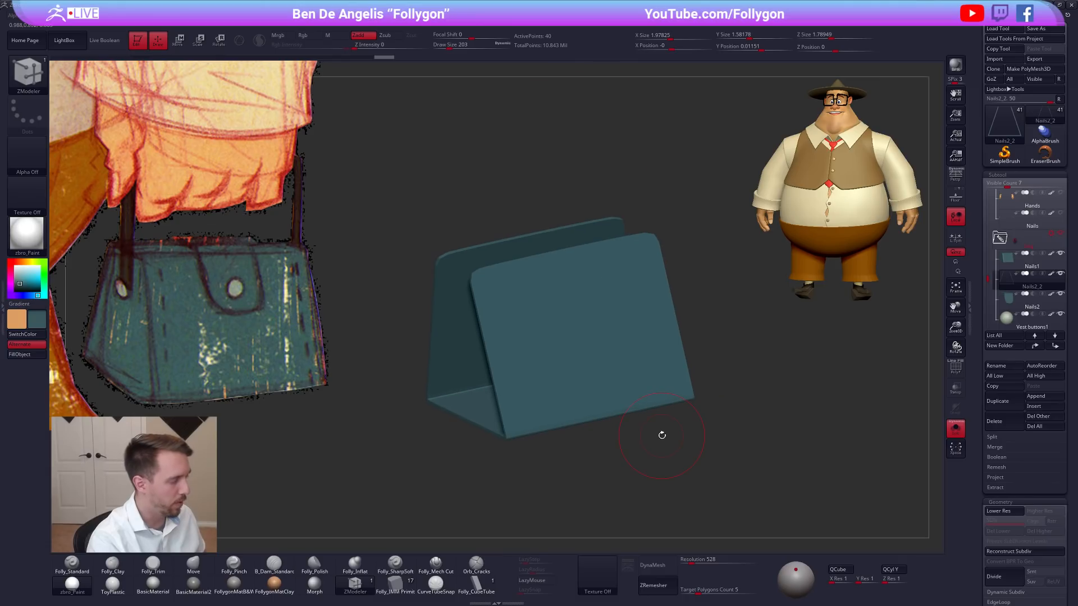
Bring back the whole handbag, switch to the Move brush and check the shell with the polyframe on and off.
key(alt+shift+s)
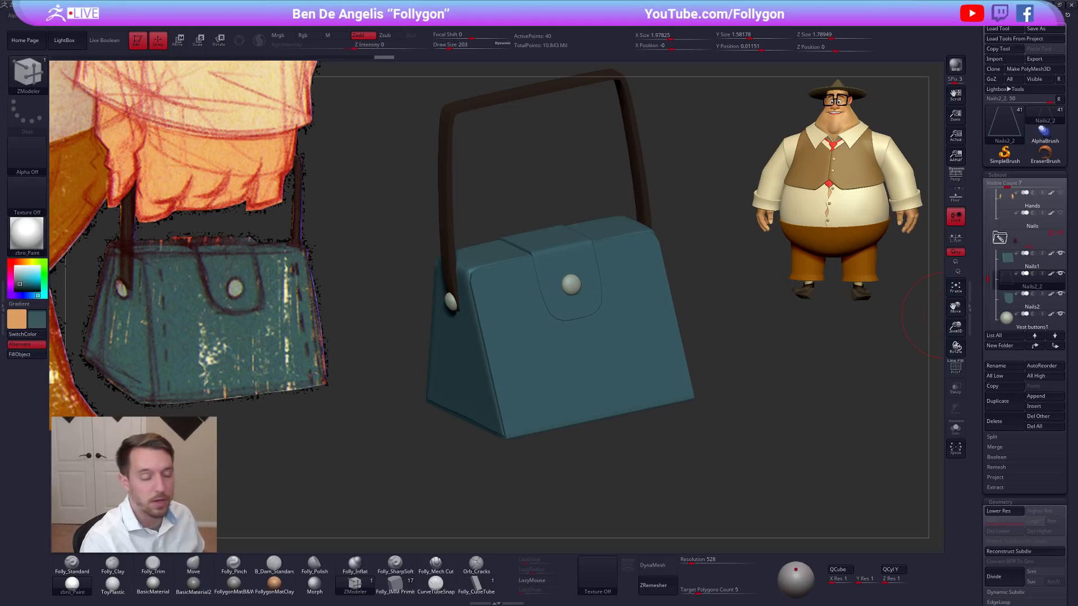
key(b)
key(m)
key(v)
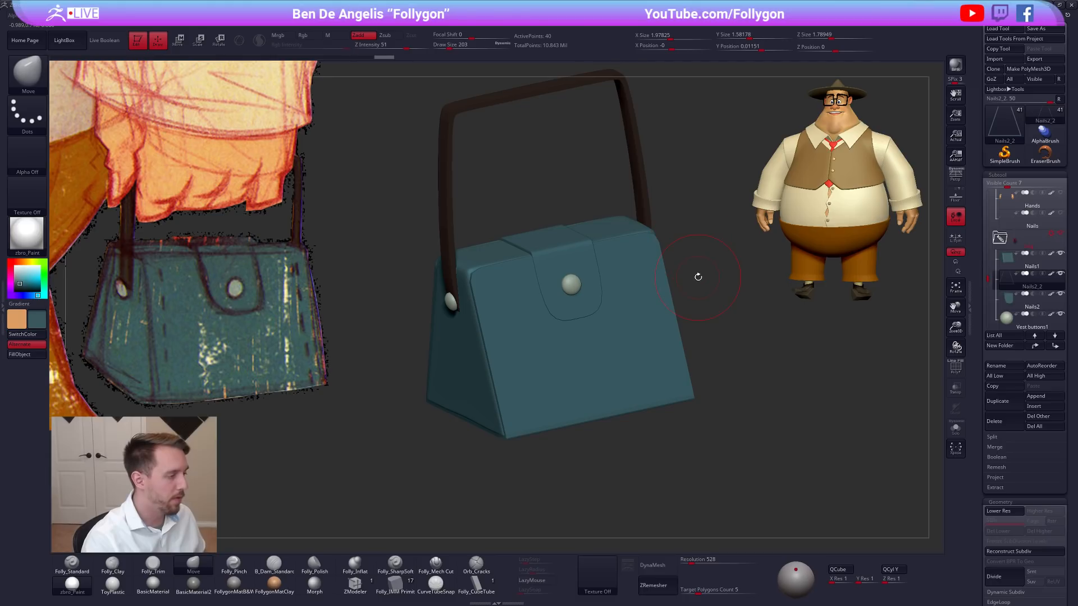
key(shift+f)
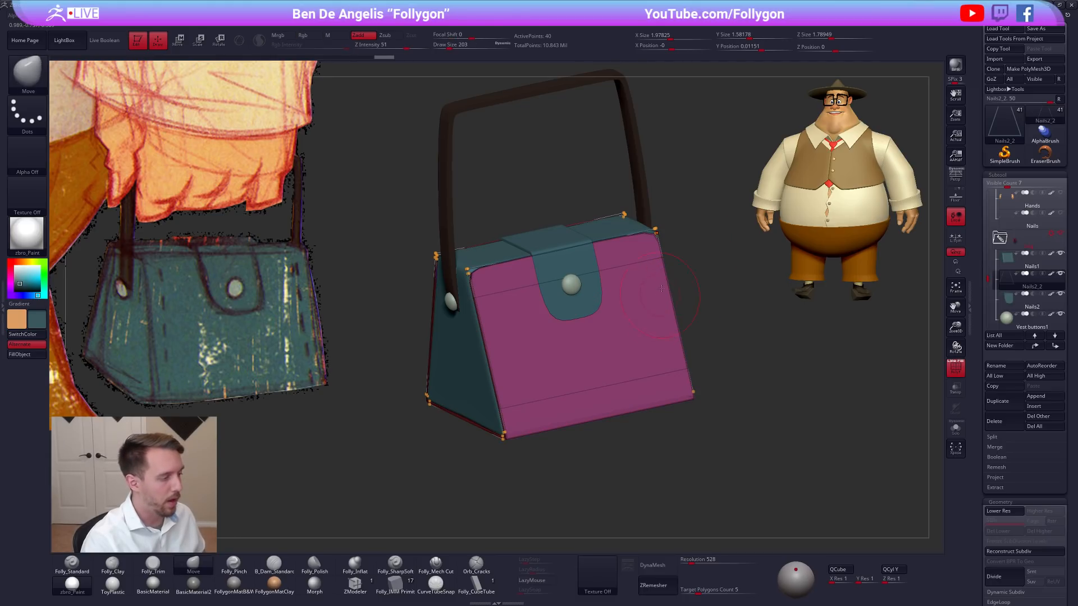
key(shift+f)
alt+drag(703, 293, 706, 313)
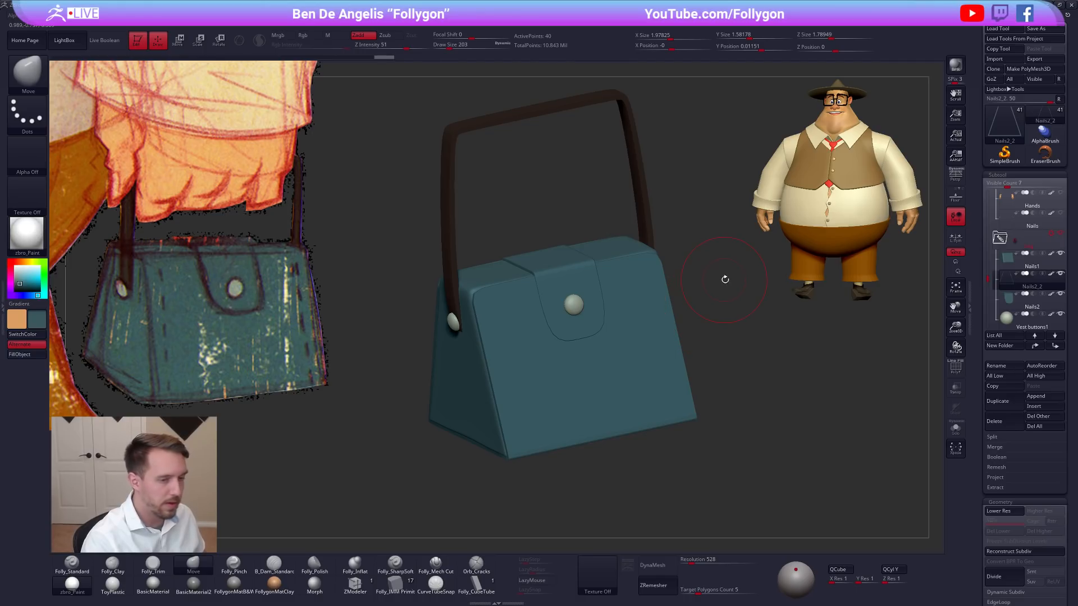
Select the front flap button and, from the side, tilt and move it to follow the slope of the front panel.
click(1011, 321)
key(shift+f)
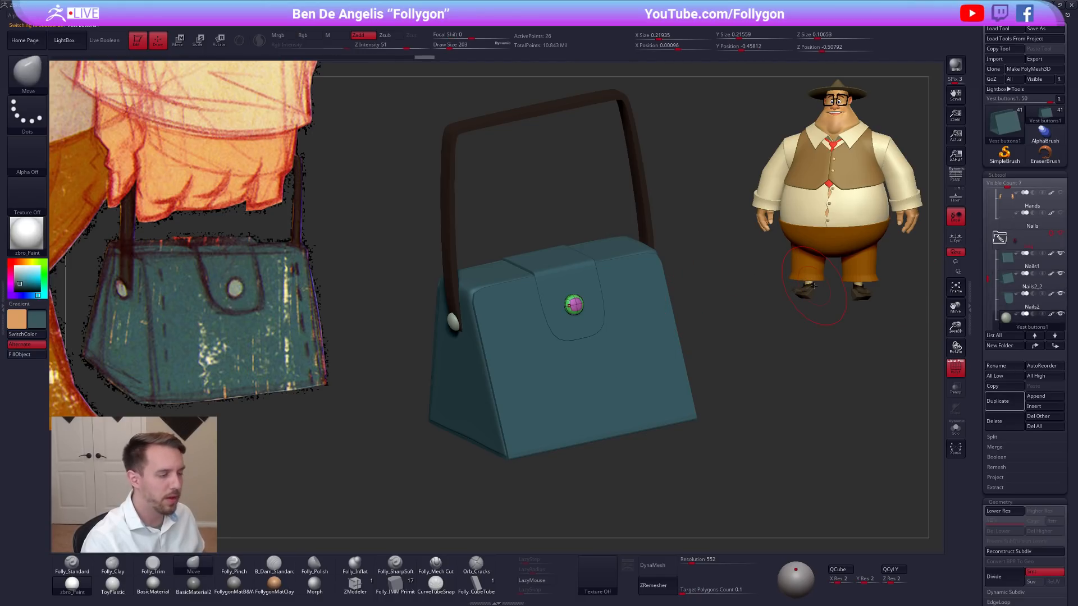
key(shift+f)
mouse_move(393, 306)
shift+mouse_down()
mouse_move(625, 303)
mouse_move(609, 314)
mouse_move(631, 288)
shift+mouse_up()
key(r)
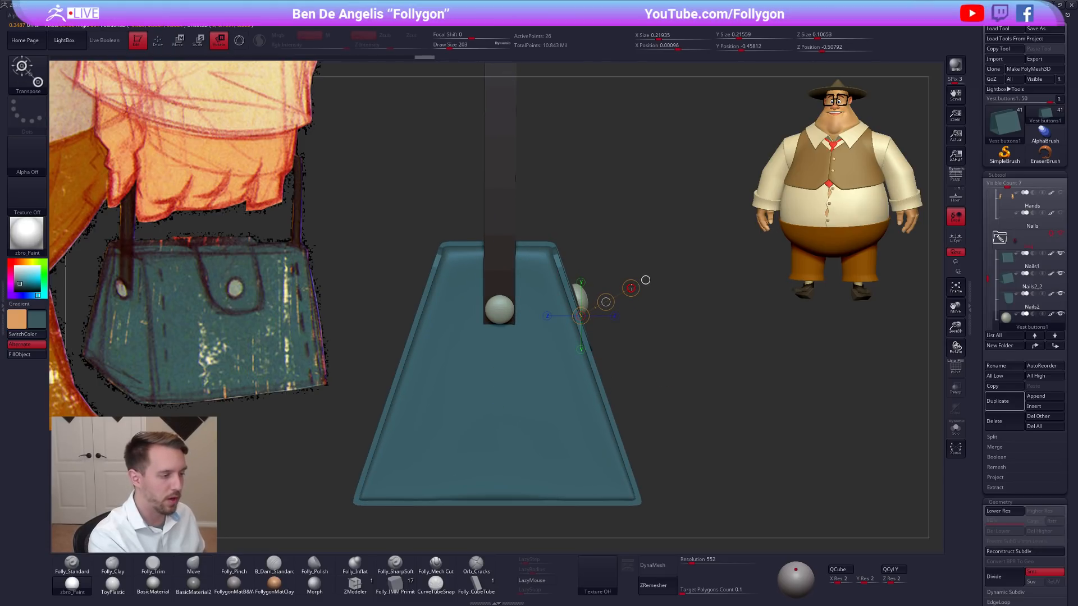
key(w)
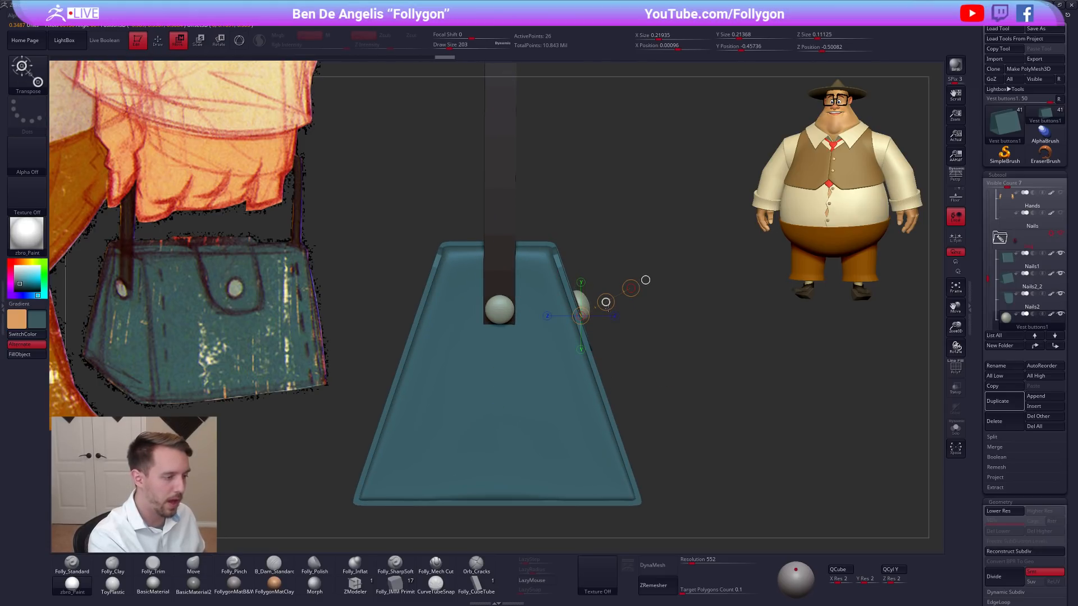
key(q)
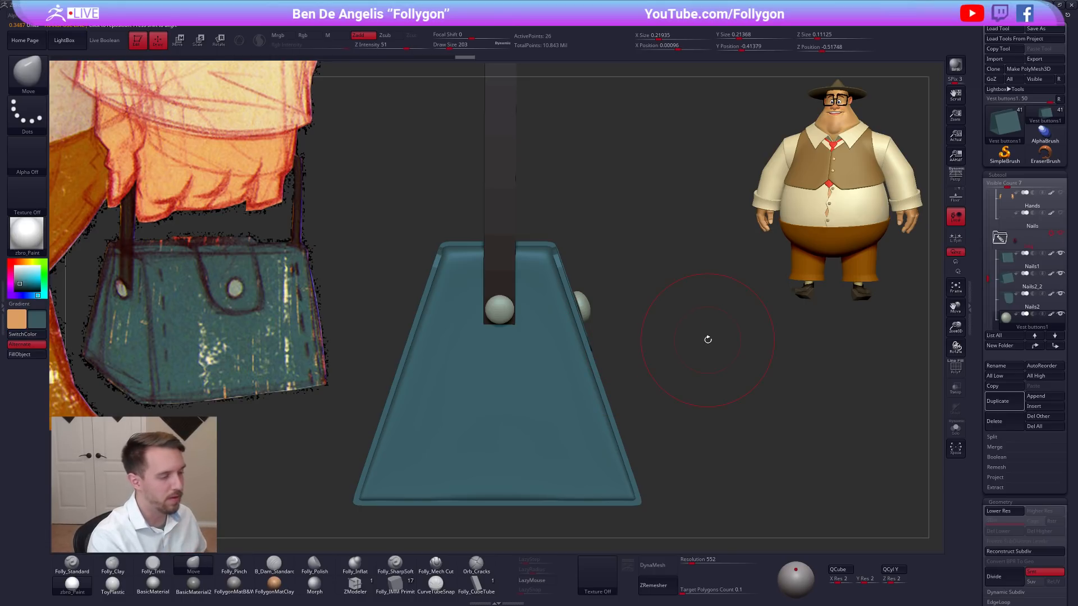
Isolate the front flap button, fine-tune its rotation to match the panel slope, and show the whole bag again.
click(687, 429)
drag(686, 429, 797, 420)
key(r)
alt+drag(573, 387, 716, 372)
click(585, 286)
shift+drag(588, 326, 599, 358)
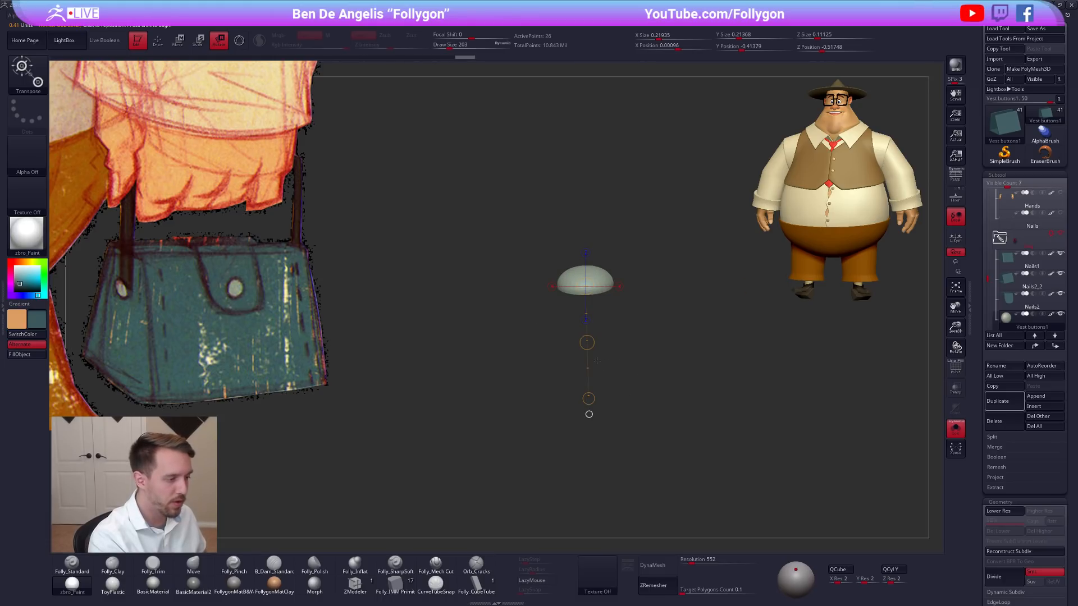
drag(589, 398, 623, 311)
click(606, 307)
key(alt+shift+s)
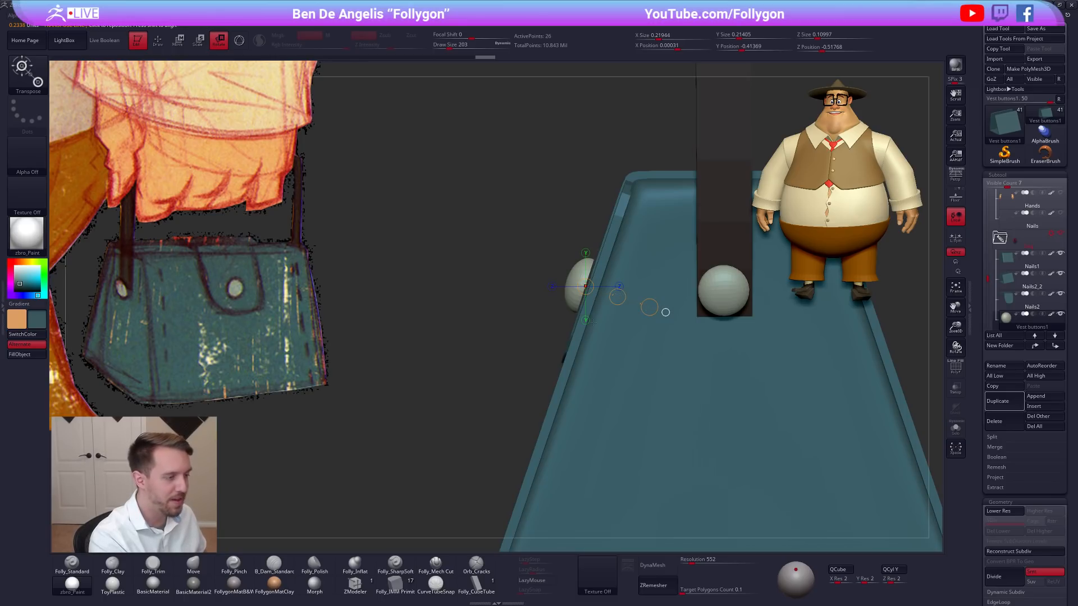
Move the front button against the flap, to a Z position of about -0.51.
key(w)
drag(649, 308, 620, 297)
key(q)
drag(589, 333, 673, 374)
alt+drag(695, 418, 716, 422)
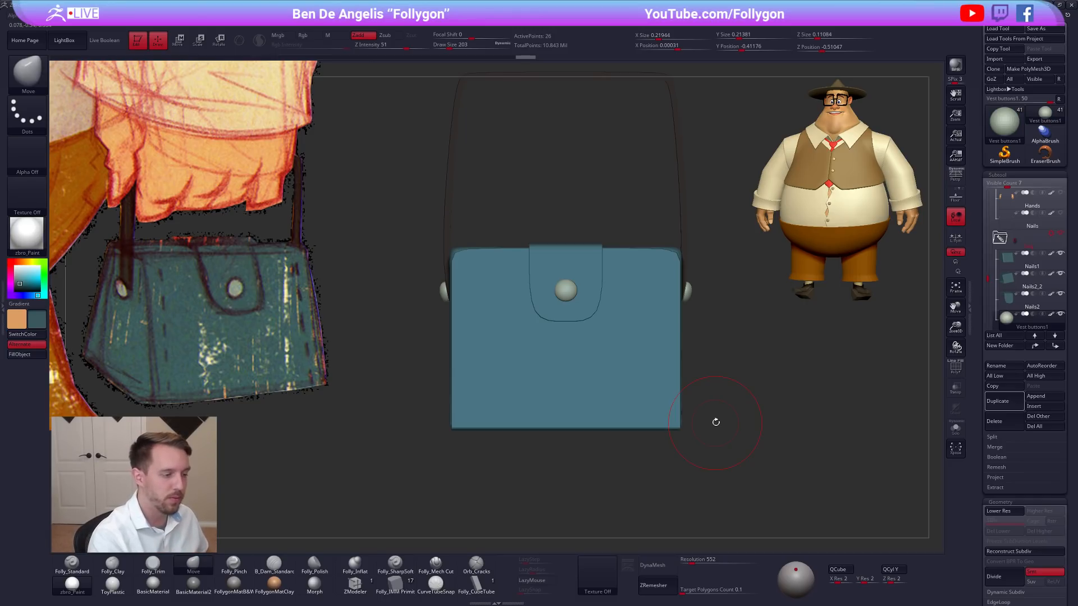
Make the handle strap active with its polyframe shown and smoothing off, viewed from the front.
drag(988, 280, 988, 291)
click(1003, 283)
key(shift+f)
mouse_move(689, 315)
alt+mouse_down()
mouse_move(698, 324)
mouse_move(669, 289)
alt+mouse_up()
key(alt+s)
key(shift+d)
alt+drag(733, 347, 673, 342)
Lengthen the strap's lower ends downward to a Y size of about 2.21 and turn its smoothing back on.
key(w)
alt+click(642, 308)
key(alt+s)
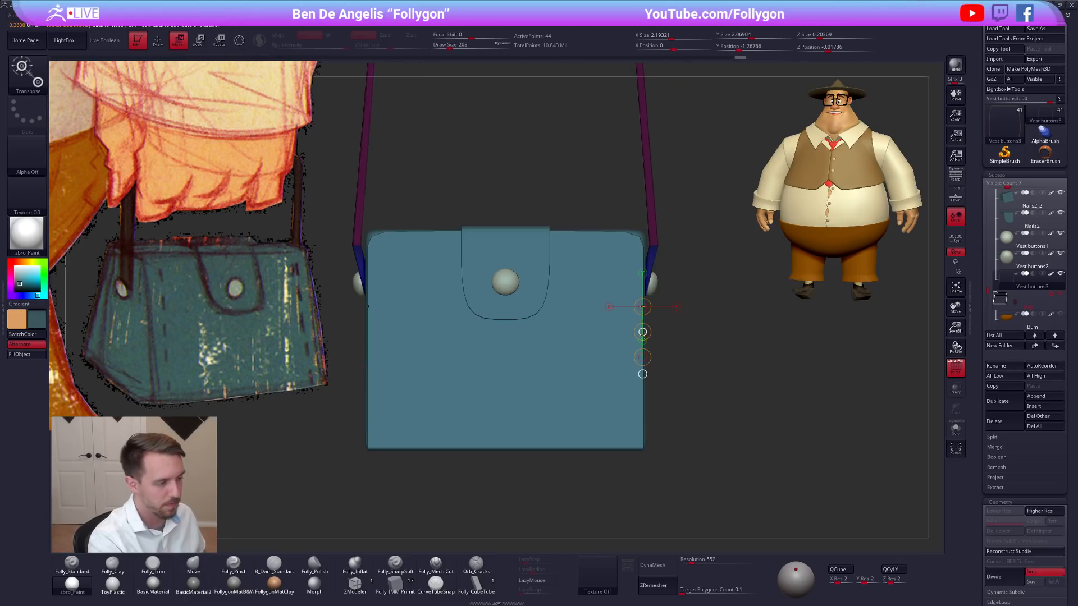
drag(645, 357, 645, 357)
key(d)
drag(758, 354, 644, 325)
ctrl+drag(749, 297, 760, 295)
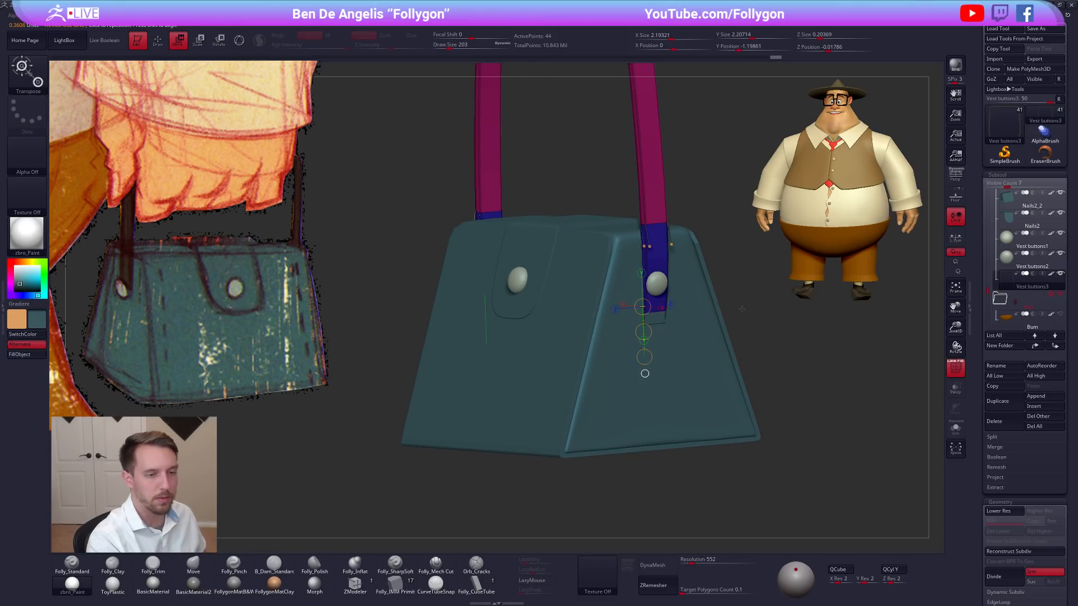
Select the pair of side strap buttons and adjust their placement and scale on the strap ends.
click(1010, 266)
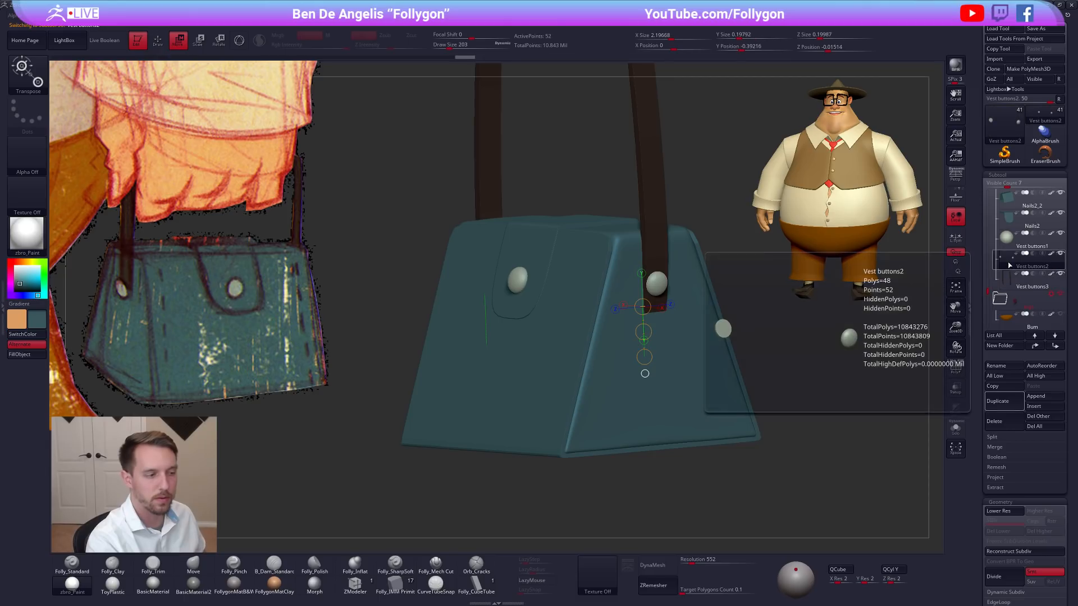
key(alt+s)
key(shift+f)
key(alt+s)
drag(777, 300, 817, 300)
alt+drag(681, 292, 681, 341)
key(e)
click(679, 361)
drag(735, 288, 733, 287)
key(shift+f)
key(q)
Make the front flap active, set the brush draw size to 306, and isolate the flap unsmoothed in side view.
click(955, 237)
ctrl+right_drag(847, 308, 753, 295)
mouse_move(693, 351)
right_down()
mouse_move(610, 354)
mouse_move(688, 356)
mouse_move(699, 345)
right_up()
alt+click(646, 295)
mouse_move(623, 290)
right_down()
mouse_move(654, 280)
mouse_move(678, 298)
mouse_move(637, 292)
right_up()
key(shift+f)
key(space)
drag(637, 291, 642, 291)
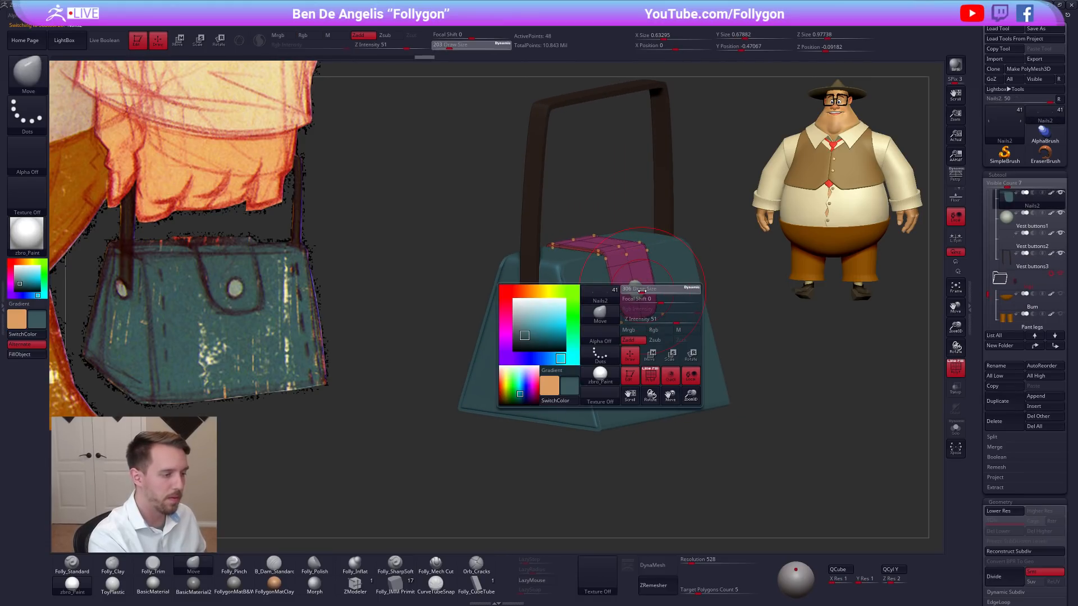
shift+right_drag(642, 290, 670, 288)
key(shift+d)
ctrl+right_drag(658, 241, 654, 260)
key(s)
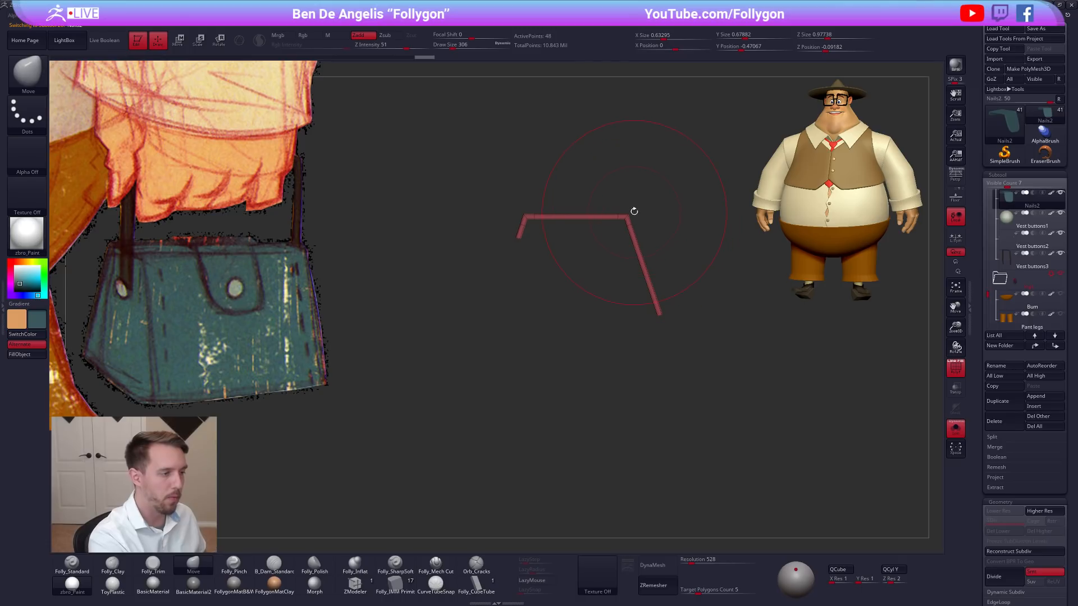
Move the flap slightly up and its front part forward over the outer panel, reaching a Z size of about 1.00.
ctrl+drag(615, 205, 732, 306)
ctrl+click(724, 297)
alt+right_drag(668, 268, 635, 337)
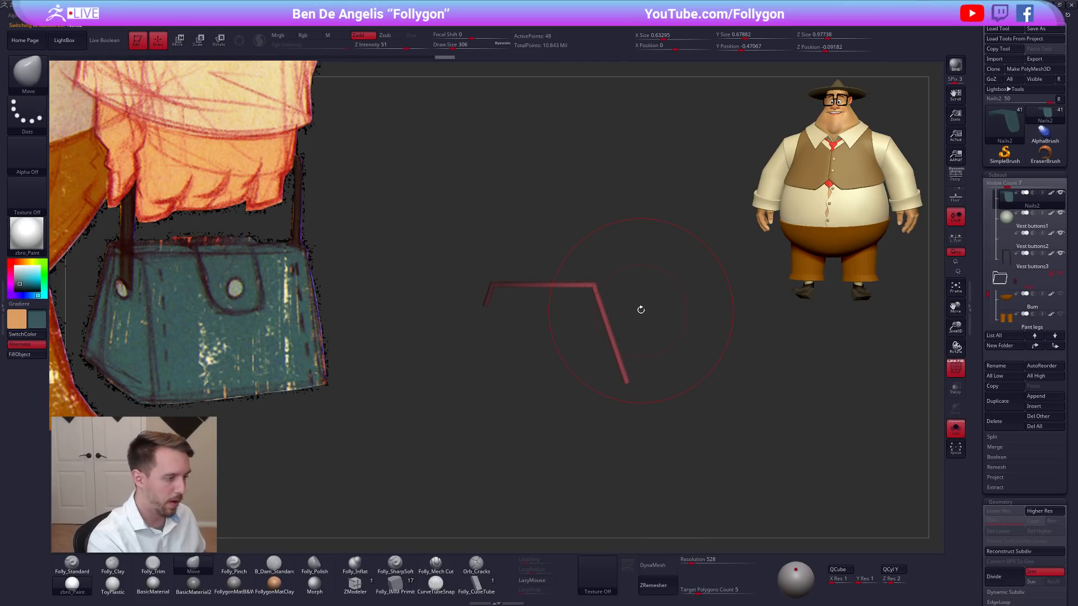
key(d)
key(s)
key(w)
drag(613, 338, 647, 327)
right_drag(665, 349, 627, 375)
key(s)
click(671, 303)
key(s)
shift+right_drag(672, 310, 696, 303)
shift+drag(691, 302, 696, 301)
key(shift+f)
key(q)
right_drag(755, 397, 716, 401)
mouse_move(770, 435)
ctrl+right_down()
mouse_move(764, 411)
mouse_move(715, 364)
ctrl+right_up()
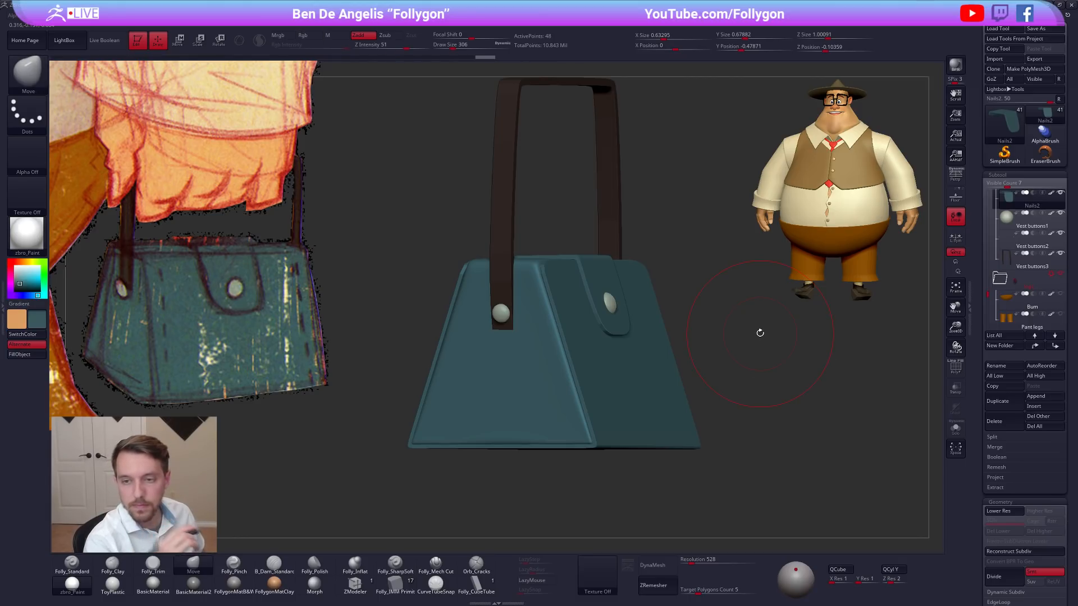
Set the brush draw size to 192 and turn on perspective to inspect the handbag.
mouse_move(791, 395)
right_down()
mouse_move(748, 395)
mouse_move(762, 406)
right_up()
key(space)
click(768, 344)
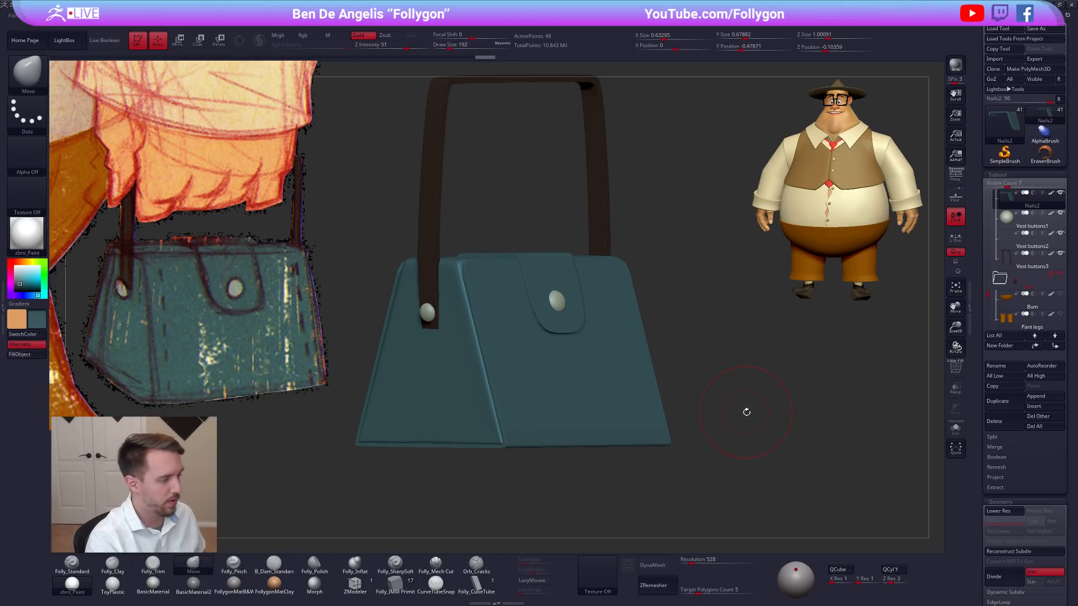
click(954, 178)
alt+right_drag(737, 415, 775, 409)
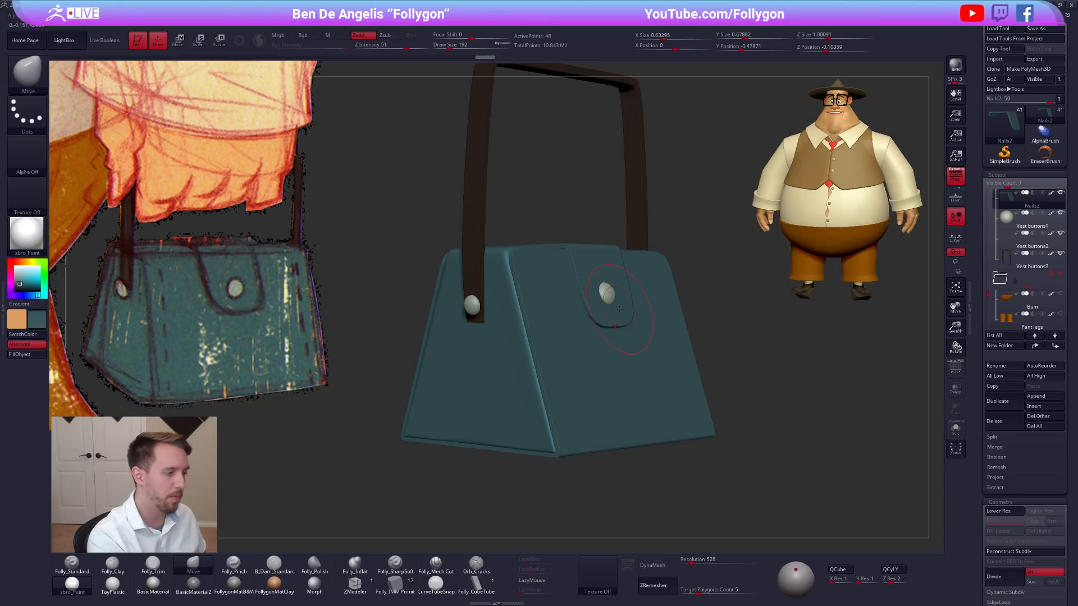
drag(723, 411, 723, 414)
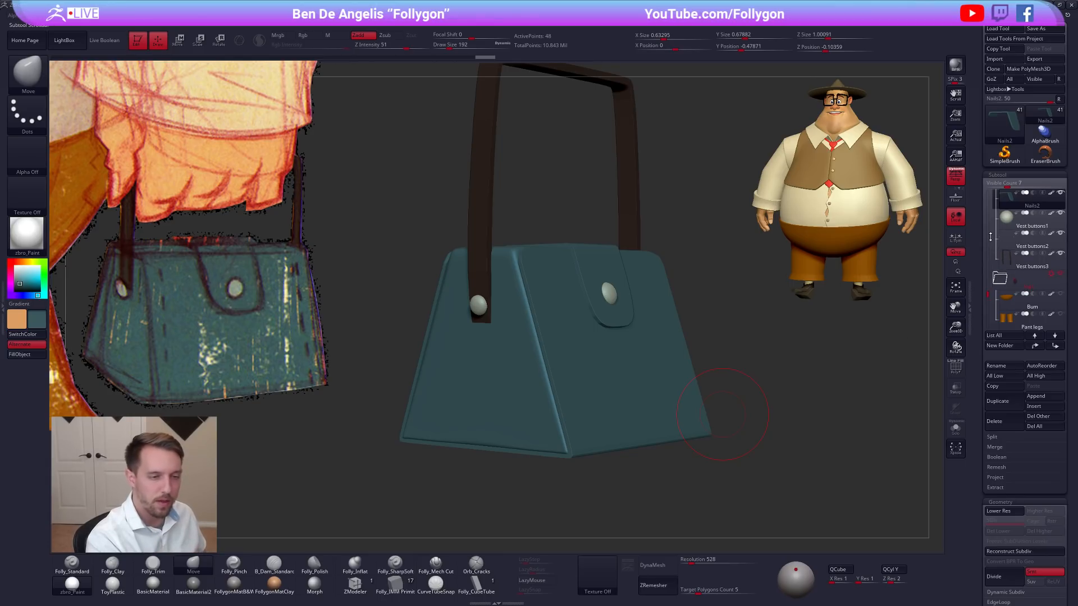
Show the polyframe, make the outer panel shell active and turn perspective off for a front view.
key(shift+f)
drag(803, 396, 721, 401)
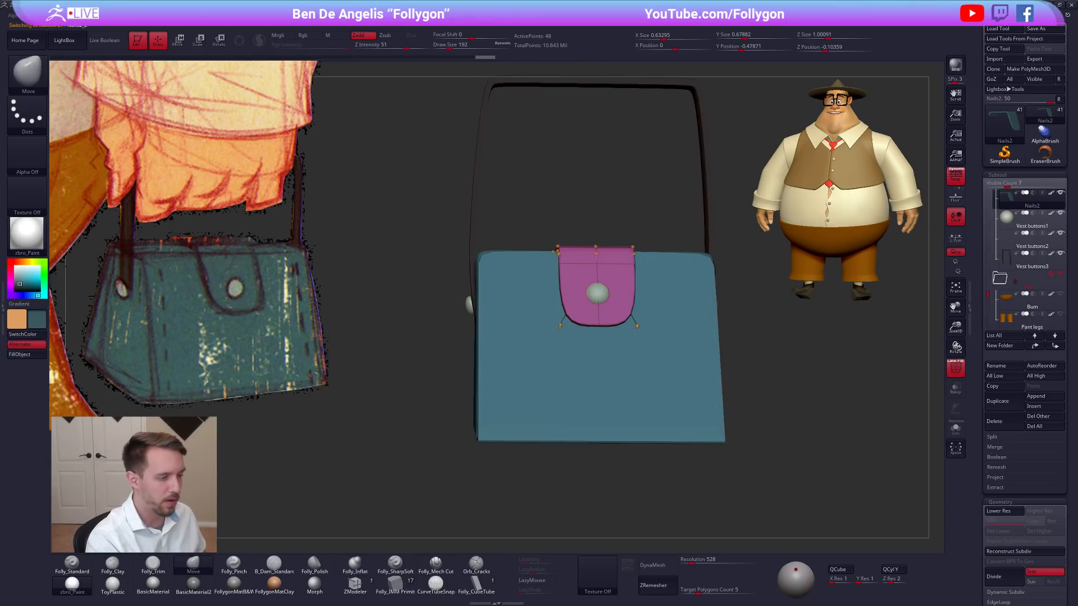
alt+click(708, 397)
click(955, 176)
alt+drag(875, 290, 770, 421)
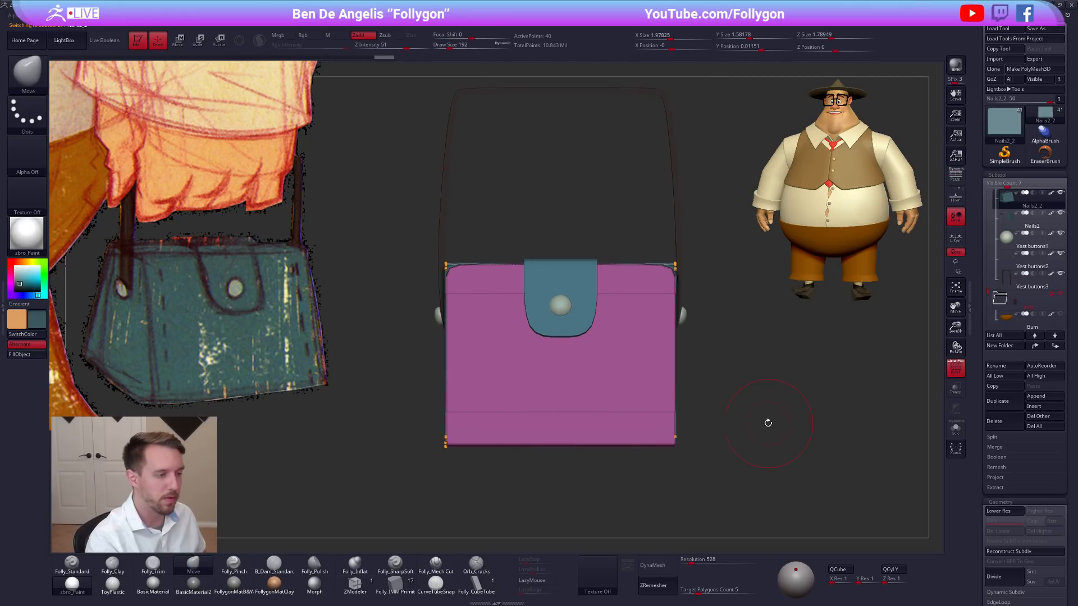
Step the outer panel down to the lower subdivision and back up, and make the handbag's body the active subtool in draw mode.
key(shift+d)
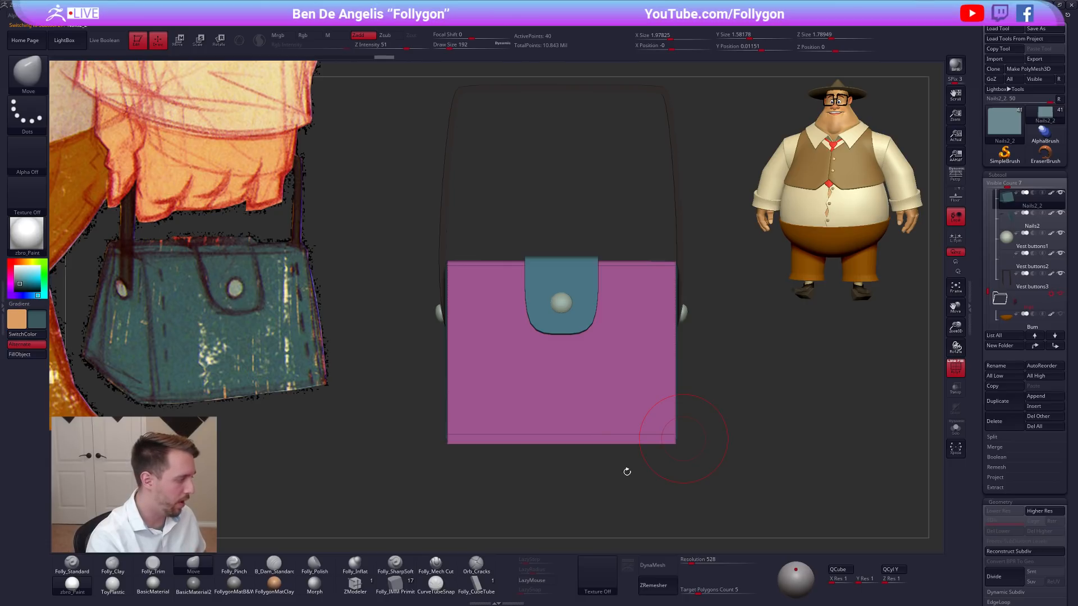
key(w)
drag(633, 438, 662, 480)
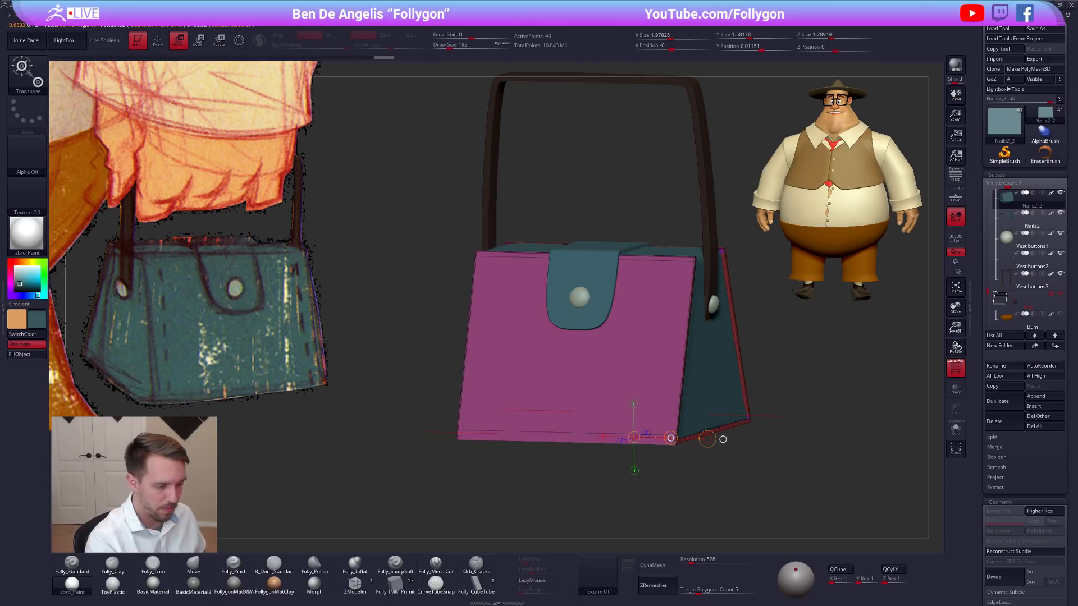
key(d)
drag(681, 464, 655, 356)
key(q)
alt+click(671, 383)
right_drag(670, 384, 698, 403)
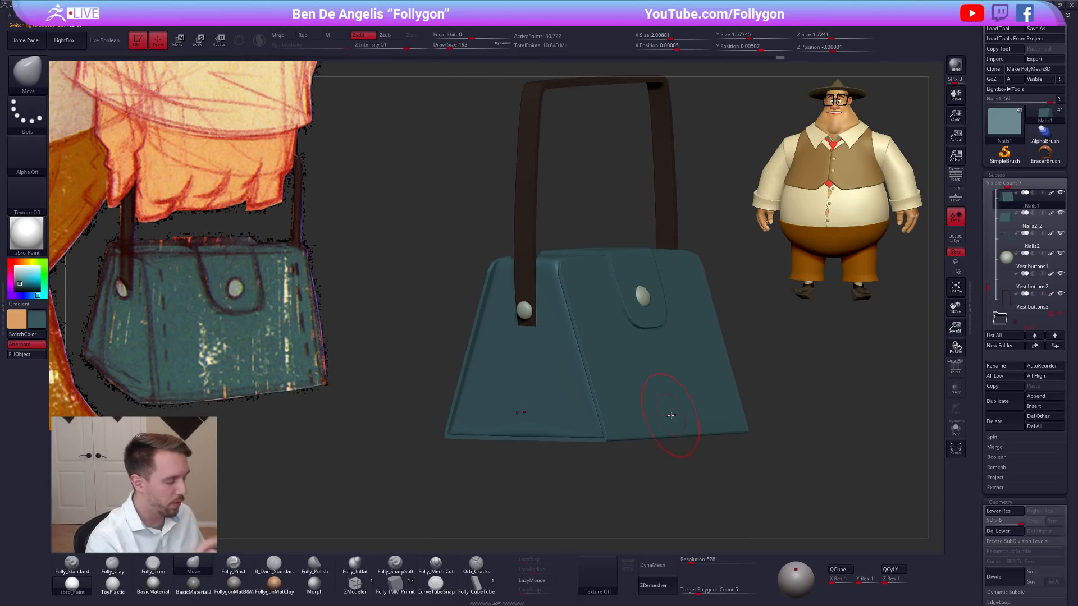
Inspect the handbag from several angles with perspective on, and return to a side view without perspective at draw size 160.
right_drag(543, 418, 574, 397)
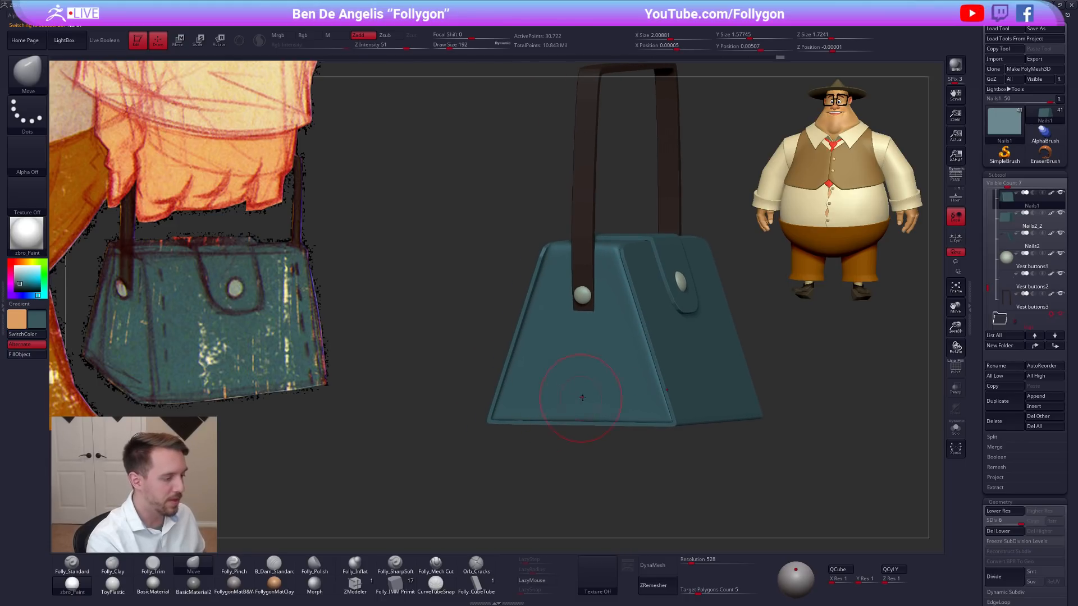
right_drag(577, 449, 657, 475)
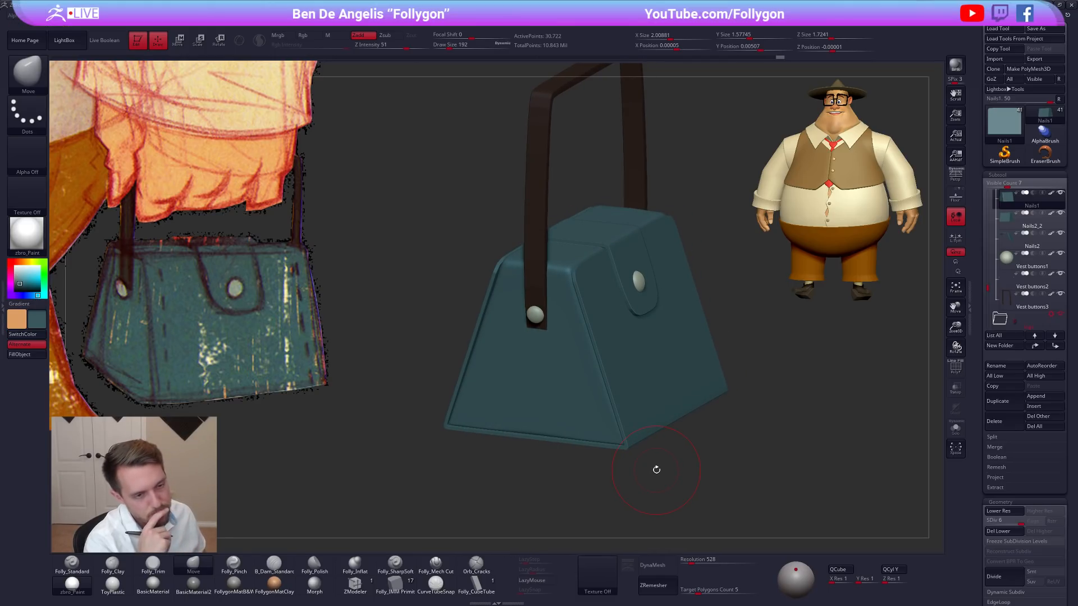
mouse_move(626, 275)
right_down()
mouse_move(753, 225)
mouse_move(620, 260)
right_up()
key(p)
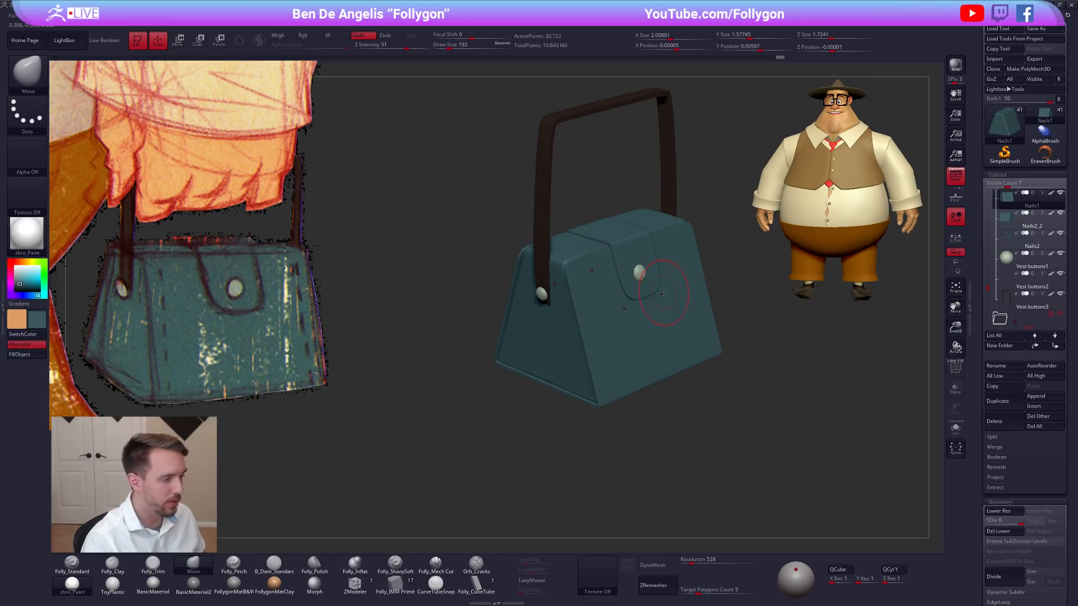
key(shift+f)
key(shift+f)
shift+right_drag(581, 357, 662, 332)
right_click(690, 331)
click(956, 176)
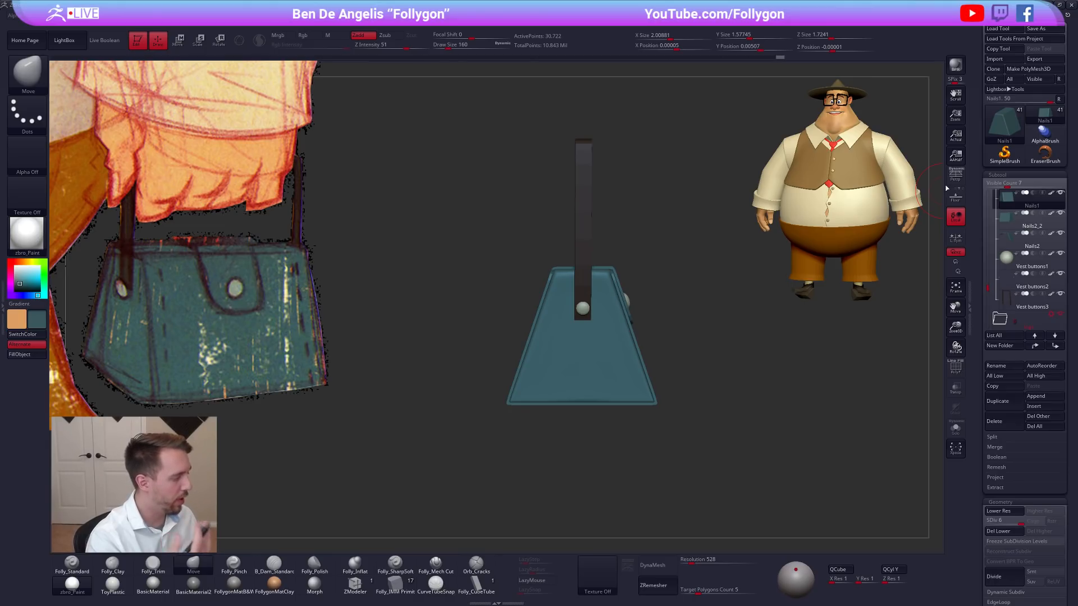
Carve creases along the inner border of the body's side panel with the Folly_SharpSoft brush, working with the body isolated.
click(435, 562)
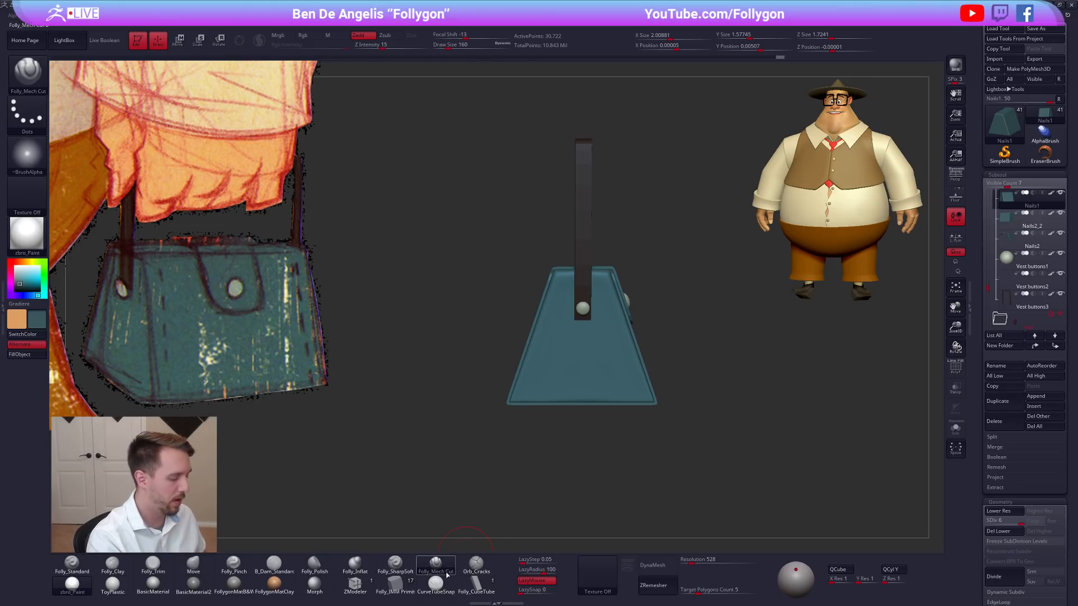
click(395, 562)
scroll(566, 348, up, 2)
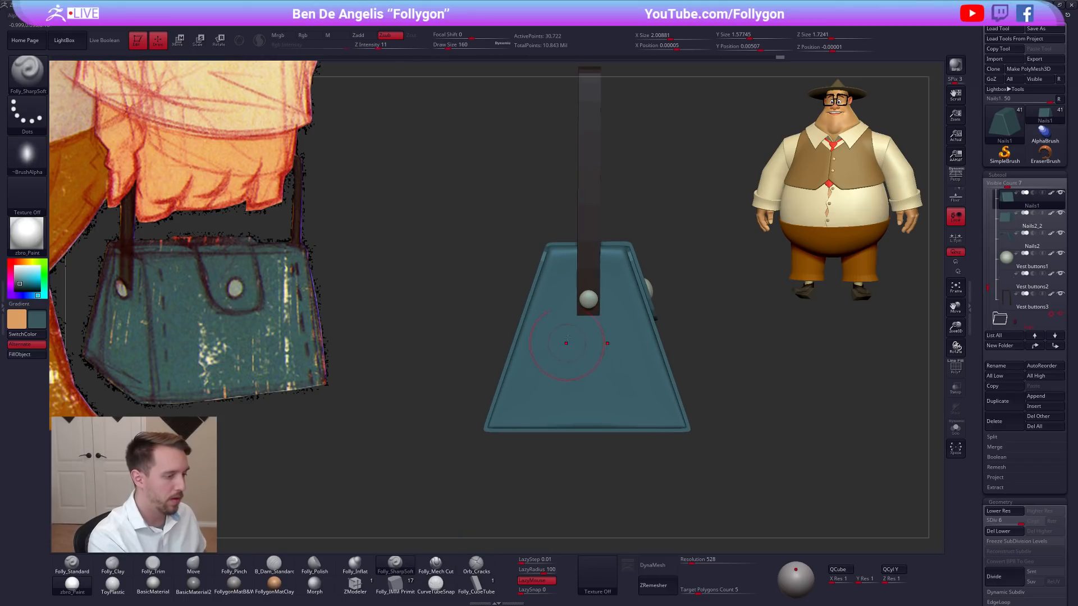
key(s)
mouse_move(566, 269)
mouse_down()
mouse_move(507, 447)
mouse_move(646, 437)
mouse_up()
scroll(559, 260, up, 1)
key(alt+s)
drag(572, 261, 626, 261)
key(alt+s)
mouse_move(671, 331)
right_down()
mouse_move(600, 351)
mouse_move(596, 413)
mouse_move(594, 365)
right_up()
key(alt+s)
Sculpt soft vertical folds inside the side panel with the Folly_Clay brush, finishing at draw size 150.
key(space)
drag(595, 252, 590, 422)
key(ctrl+z)
mouse_move(590, 422)
right_down()
mouse_move(567, 405)
mouse_move(568, 382)
mouse_move(619, 392)
mouse_move(618, 414)
right_up()
key(2)
drag(599, 291, 607, 407)
mouse_move(602, 394)
right_down()
mouse_move(572, 407)
mouse_move(607, 401)
right_up()
shift+drag(593, 365, 593, 295)
shift+drag(593, 388, 593, 415)
mouse_move(594, 384)
right_down()
mouse_move(563, 394)
mouse_move(589, 386)
right_up()
key(space)
drag(581, 361, 579, 361)
drag(574, 284, 545, 401)
drag(566, 334, 550, 415)
right_drag(549, 415, 569, 401)
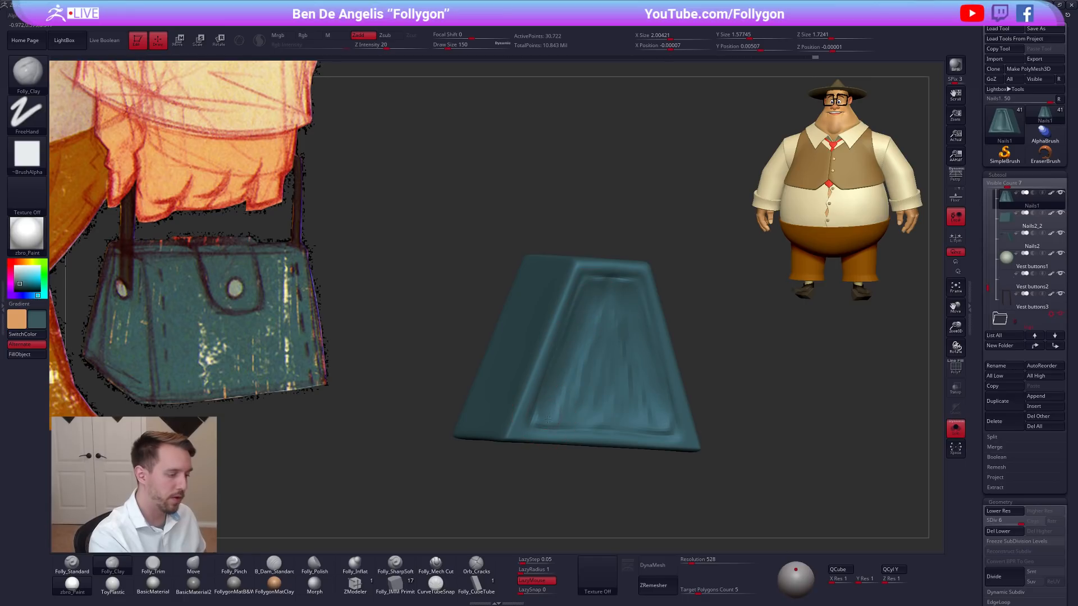
Try to build up a raised vertical ridge under the strap end on the isolated body's side panel, with perspective on.
right_drag(544, 417, 699, 314)
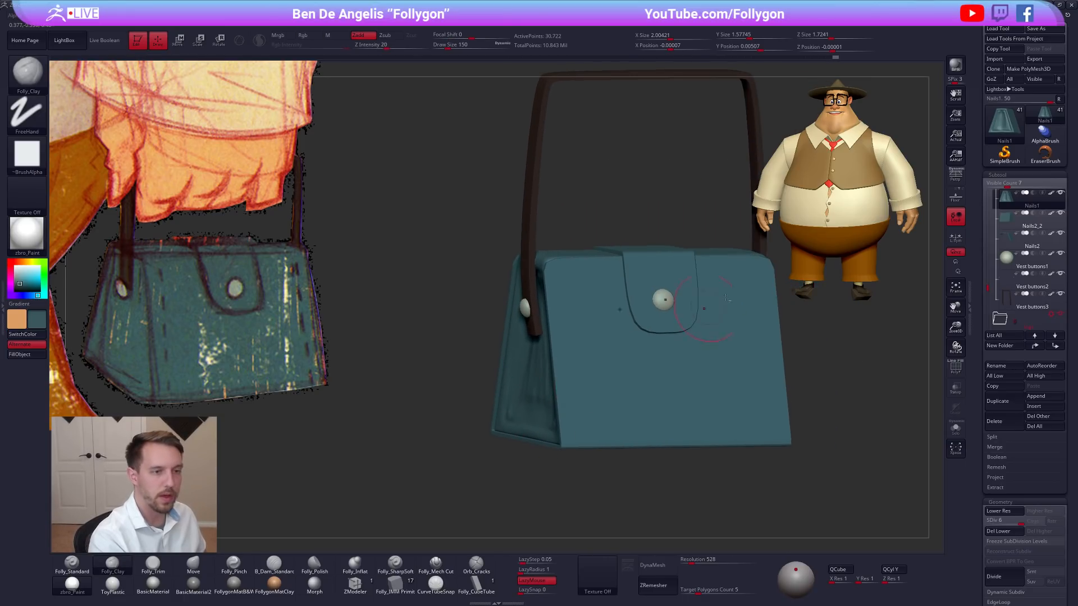
click(955, 176)
mouse_move(778, 409)
ctrl+right_down()
mouse_move(779, 381)
mouse_move(756, 434)
mouse_move(601, 455)
mouse_move(632, 485)
ctrl+right_up()
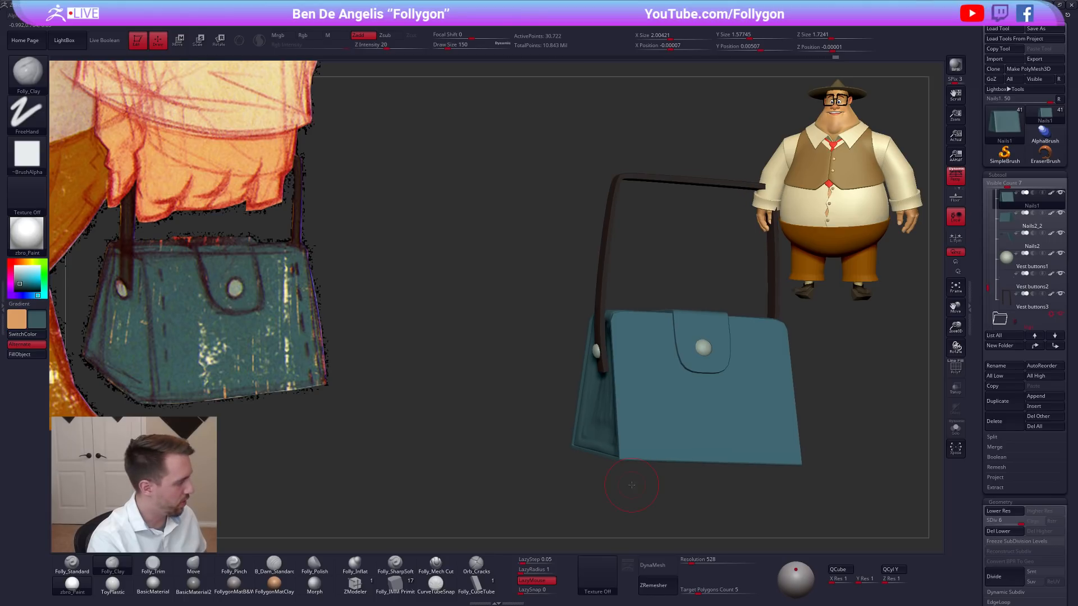
key(alt+s)
right_drag(580, 383, 615, 386)
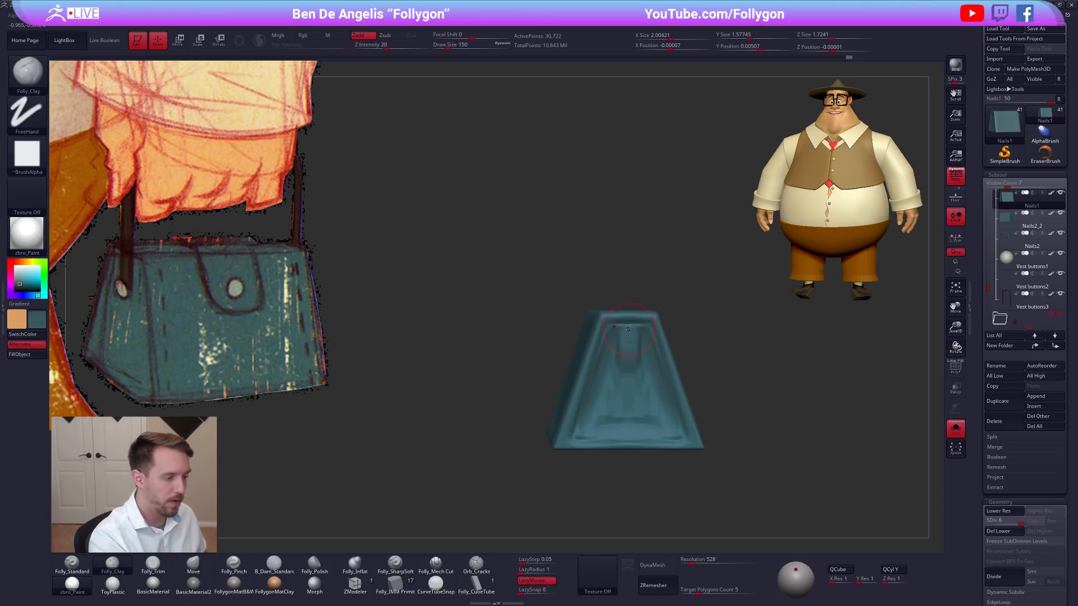
drag(628, 349, 629, 332)
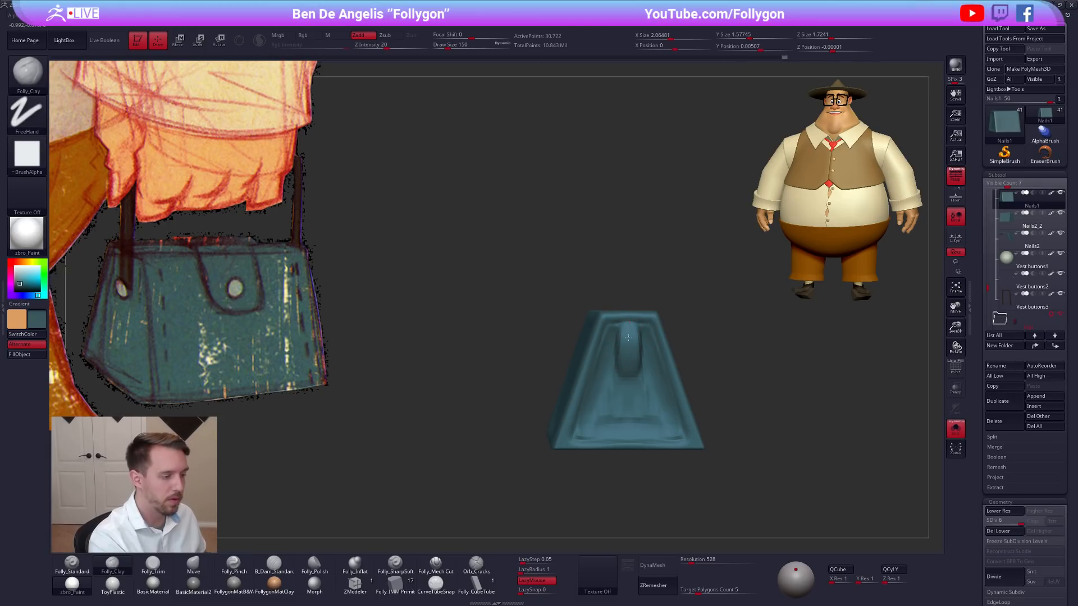
mouse_move(628, 363)
right_down()
mouse_move(604, 370)
mouse_move(646, 367)
mouse_move(624, 351)
right_up()
right_drag(624, 351, 650, 341)
Try to flatten the ridge under the strap end with the Folly_Trim brush at draw size 140.
key(b)
key(m)
key(v)
key(b)
key(t)
key(d)
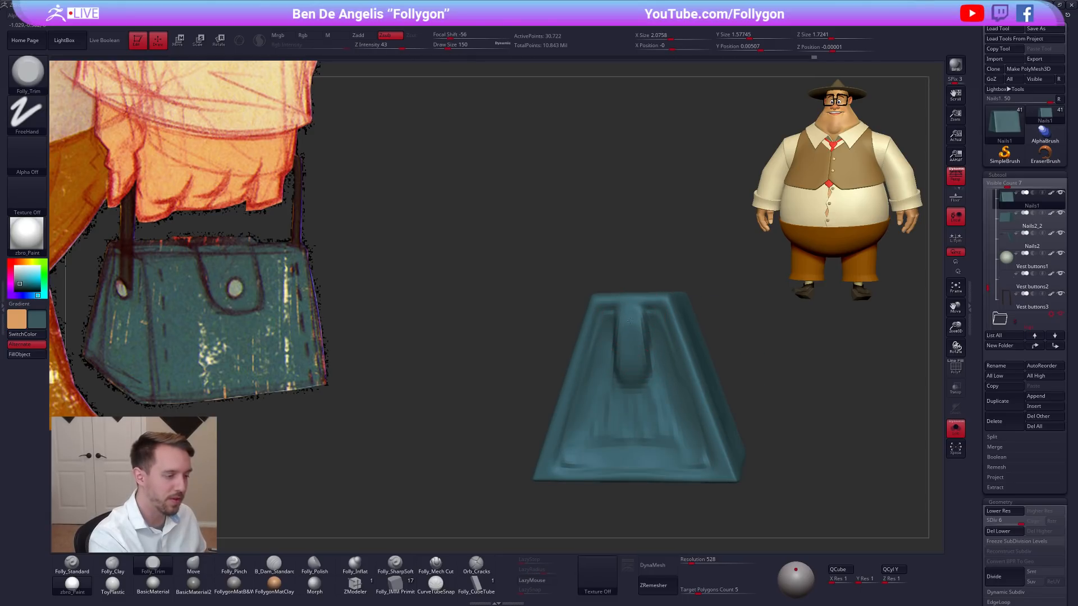
key(space)
drag(630, 369, 633, 392)
mouse_move(643, 380)
ctrl+right_down()
mouse_move(644, 367)
mouse_move(629, 366)
mouse_move(643, 364)
mouse_move(639, 348)
ctrl+right_up()
key(alt+s)
Try to reshape the side panel around the strap button with the Move brush and further strokes at draw size 130.
key(b)
key(m)
key(v)
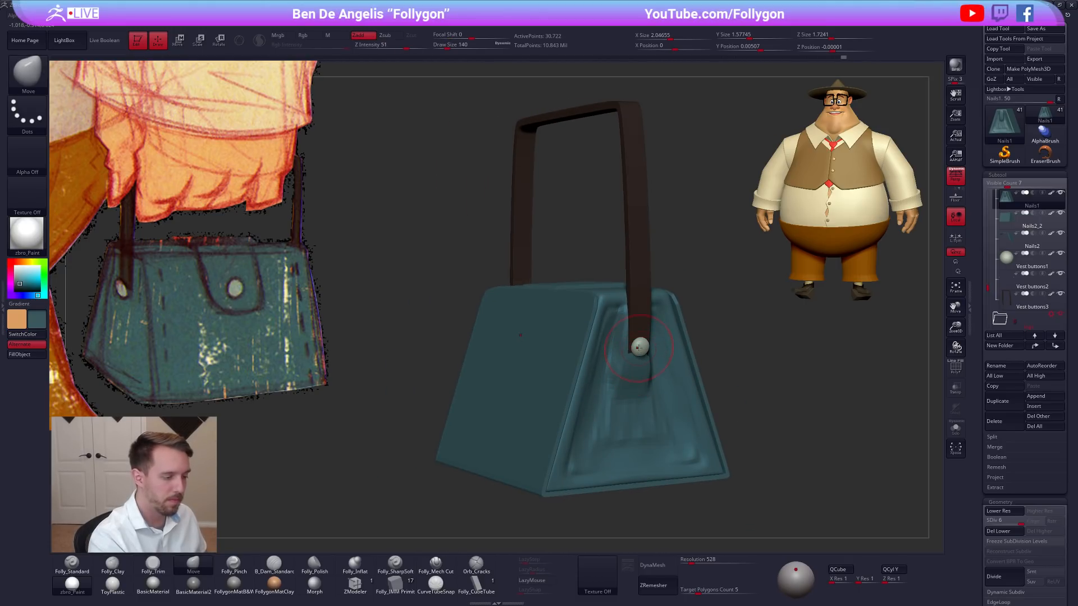
mouse_move(644, 398)
shift+right_down()
mouse_move(629, 371)
mouse_move(649, 365)
shift+right_up()
key(ctrl+d)
key(space)
drag(650, 365, 648, 365)
mouse_move(648, 368)
right_down()
mouse_move(619, 394)
mouse_move(666, 380)
right_up()
Undo the strap ridge strokes on the side panel and turn perspective off for a side view of the body.
key(s)
key(ctrl+z)
key(ctrl+z)
key(ctrl+z)
key(ctrl+z)
key(ctrl+z)
key(ctrl+z)
key(ctrl+z)
key(ctrl+z)
key(ctrl+z)
key(ctrl+z)
key(ctrl+z)
key(ctrl+z)
key(ctrl+z)
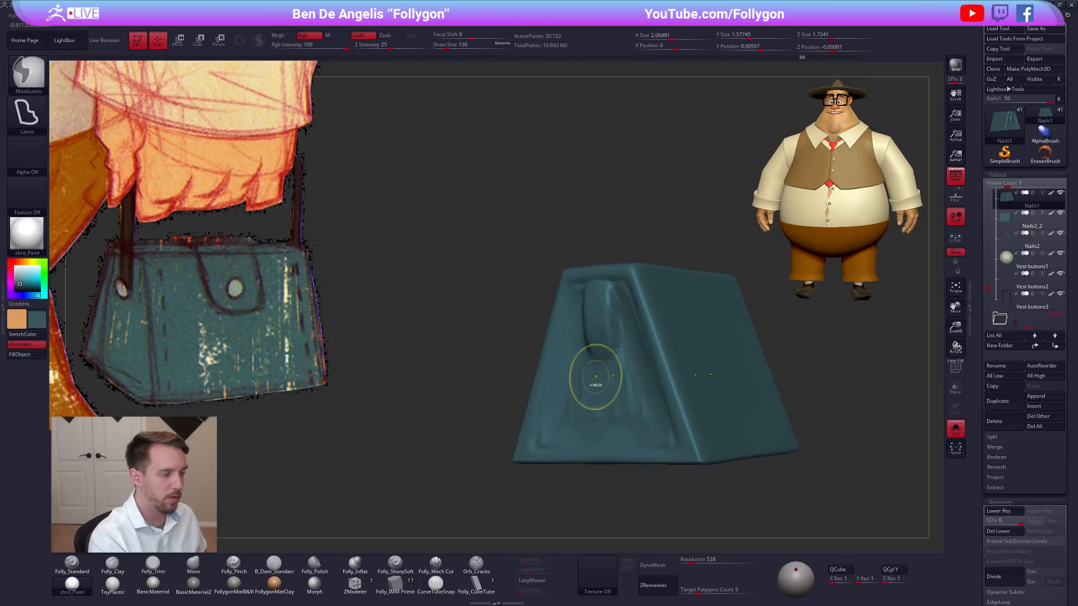
key(ctrl+z)
right_drag(600, 398, 654, 387)
click(955, 176)
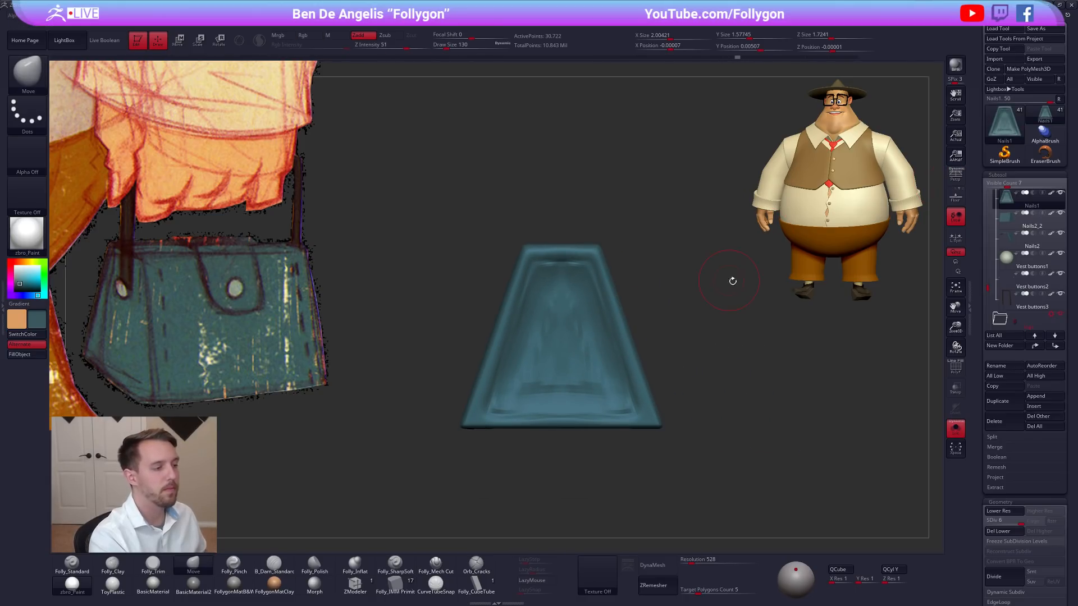
Mask the rim and remaining body so that only the recessed area of the side panels stays unmasked.
alt+right_drag(729, 279, 769, 307)
mouse_move(563, 288)
ctrl+mouse_down()
mouse_move(522, 429)
mouse_move(600, 437)
mouse_move(614, 365)
mouse_move(605, 284)
mouse_move(595, 283)
ctrl+mouse_up()
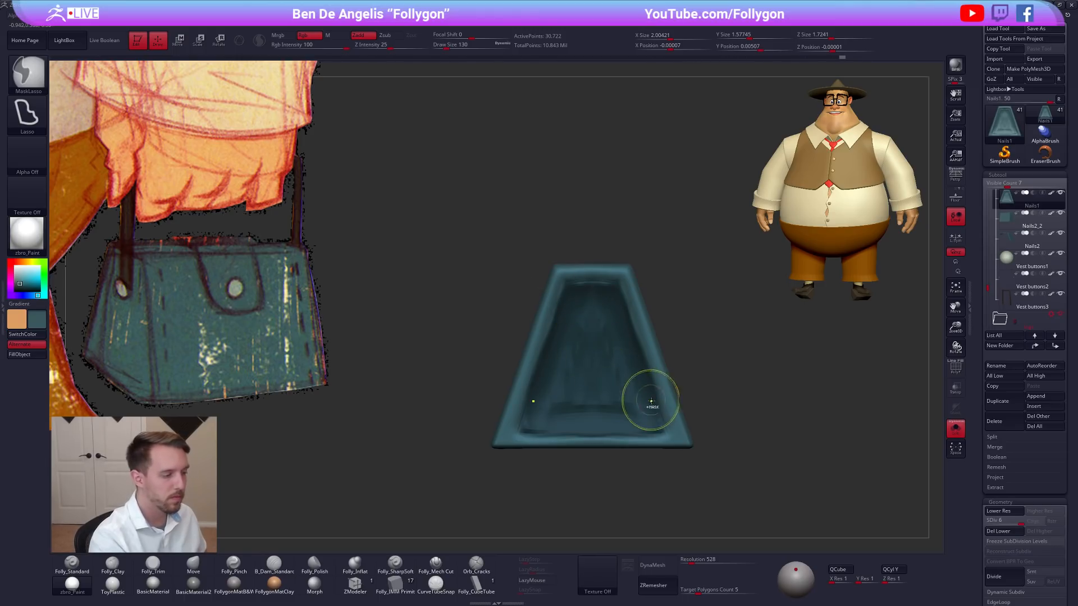
ctrl+click(649, 400)
ctrl+click(699, 386)
Move the unmasked side panels slightly outward with the transpose line, clear the mask and switch back to the Folly_Clay brush.
key(b)
key(m)
key(v)
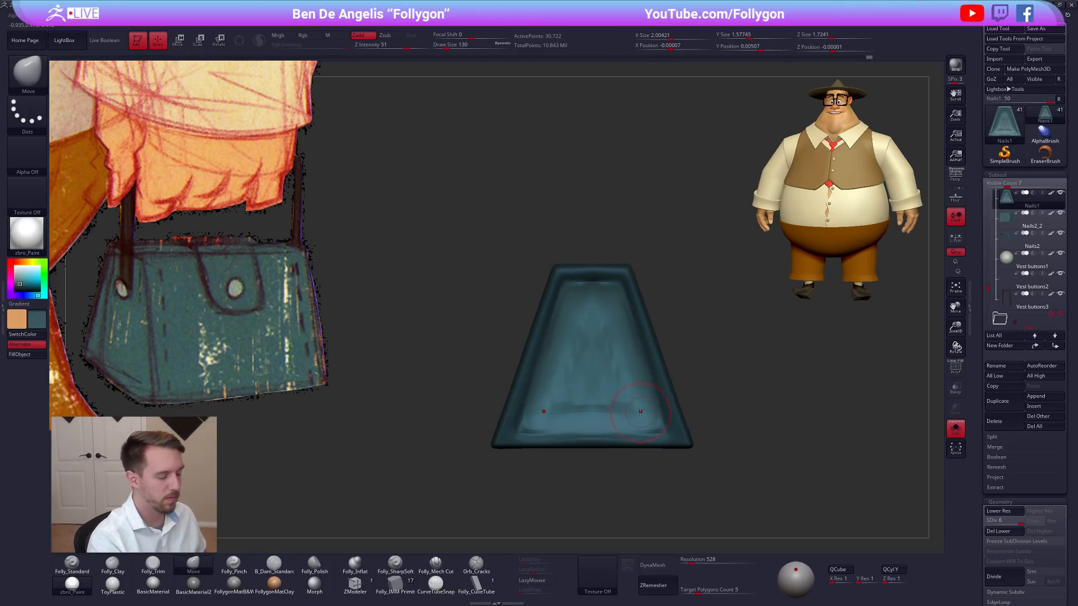
drag(637, 416, 791, 413)
shift+right_drag(603, 401, 584, 398)
key(w)
shift+drag(597, 390, 667, 390)
right_drag(631, 402, 648, 404)
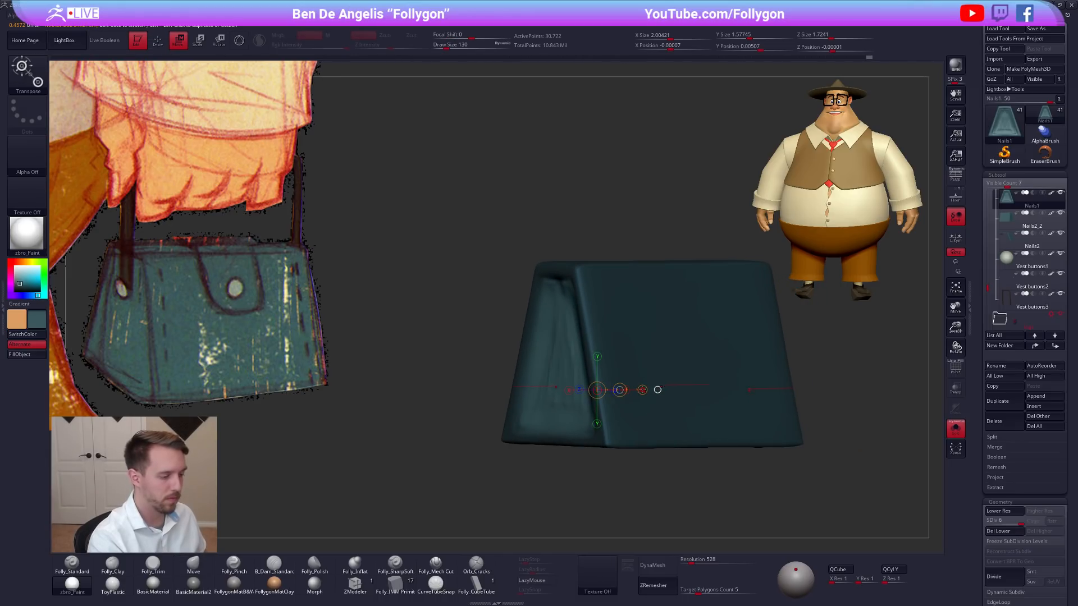
key(shift+s)
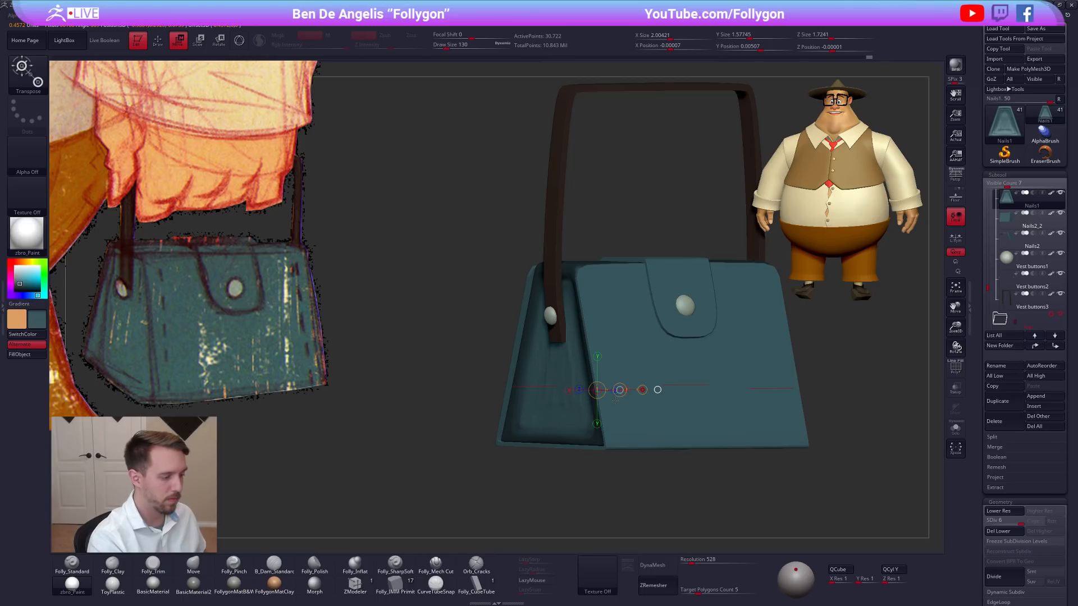
right_drag(612, 403, 587, 402)
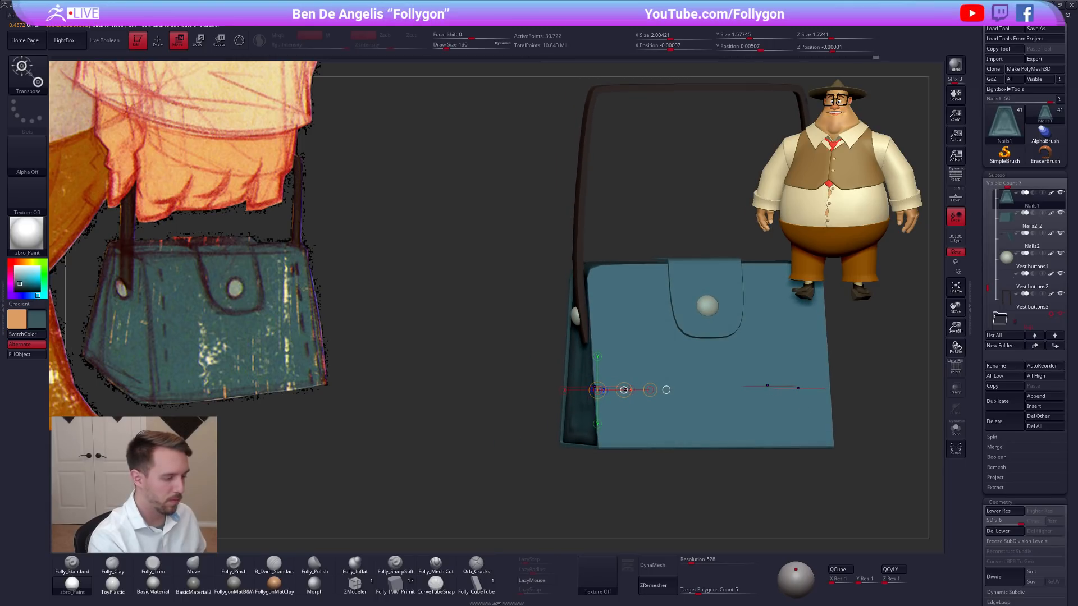
key(shift+s)
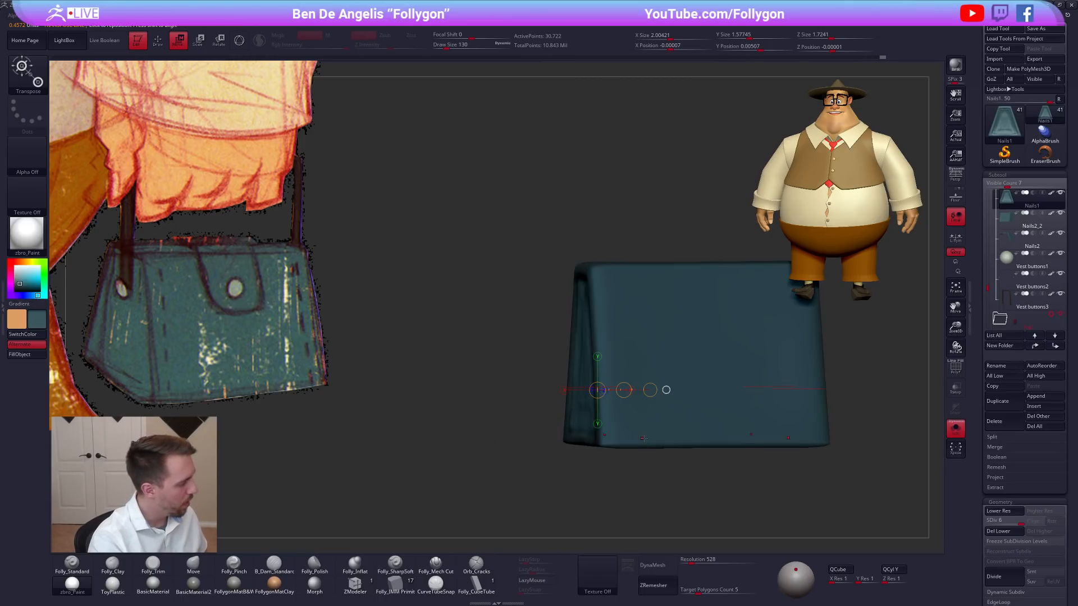
key(q)
right_drag(647, 439, 671, 447)
ctrl+drag(755, 440, 748, 429)
alt+right_drag(744, 427, 792, 424)
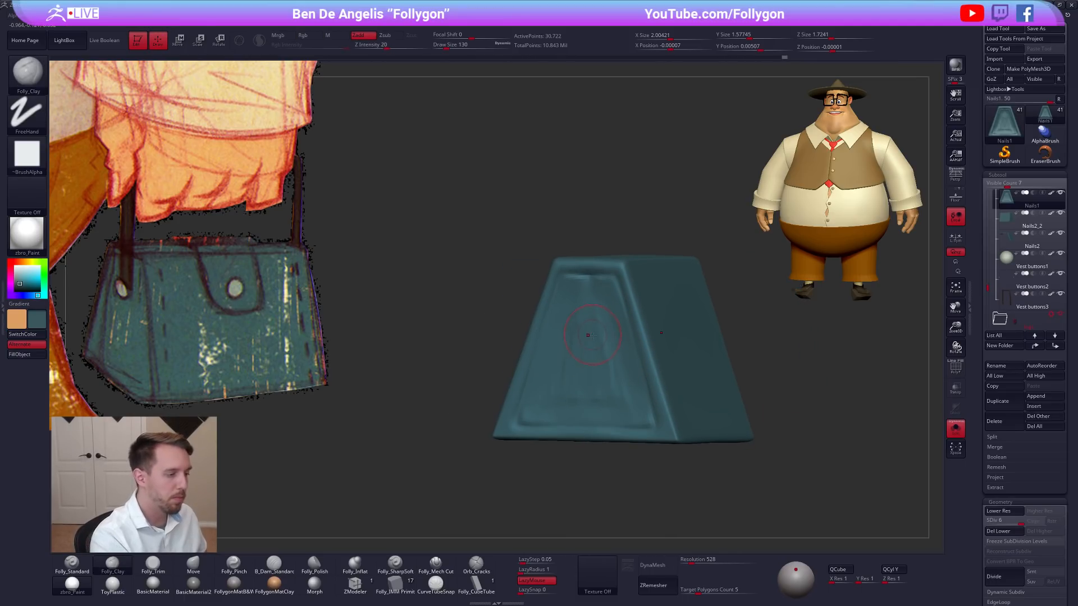
Build up soft horizontal folds across the side panel with the Folly_Clay brush, finishing at draw size 113.
key(ctrl+z)
key(s)
click(581, 318)
mouse_move(581, 318)
right_down()
mouse_move(634, 315)
mouse_move(610, 315)
mouse_move(595, 367)
mouse_move(564, 298)
right_up()
key(shift+s)
key(shift+s)
mouse_move(621, 302)
mouse_down()
mouse_move(595, 337)
mouse_move(611, 353)
mouse_move(580, 416)
mouse_move(646, 396)
mouse_move(601, 393)
mouse_move(654, 373)
mouse_move(595, 346)
mouse_move(553, 358)
mouse_move(628, 361)
mouse_move(576, 335)
mouse_move(571, 298)
mouse_move(599, 269)
mouse_up()
drag(585, 325, 629, 338)
drag(640, 449, 662, 315)
mouse_move(662, 315)
right_down()
mouse_move(696, 345)
mouse_move(633, 372)
mouse_move(624, 397)
mouse_move(655, 402)
mouse_move(629, 438)
right_up()
key(space)
drag(669, 425, 665, 425)
alt+right_drag(646, 375, 598, 378)
key(alt+s)
ctrl+drag(722, 342, 712, 329)
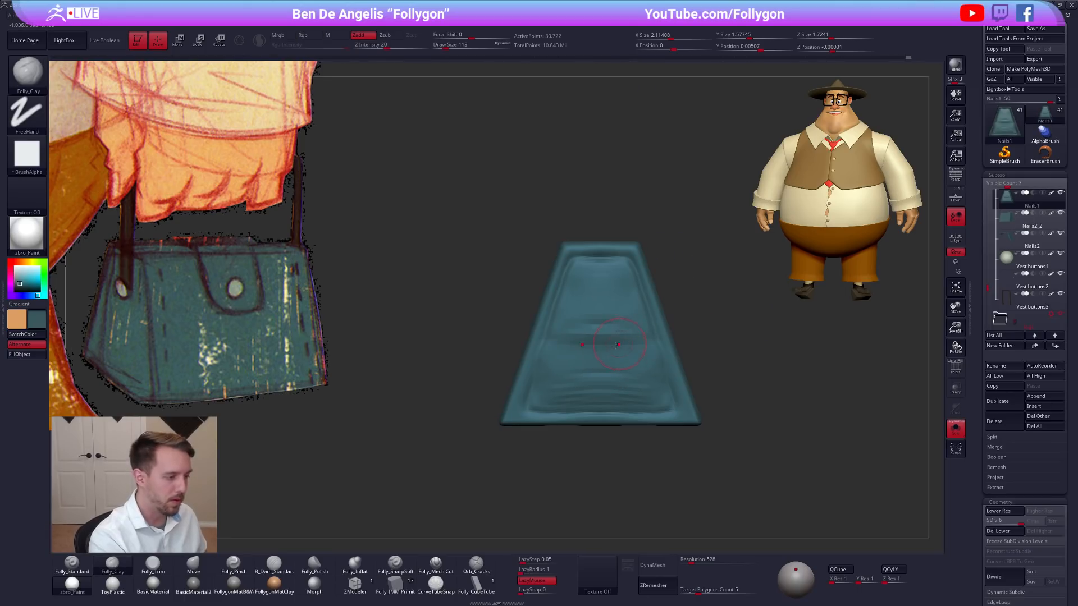
Choose the Folly_Mech Cut brush and set its draw size to 33.
click(437, 565)
ctrl+right_drag(567, 292, 567, 336)
key(space)
drag(539, 352, 534, 352)
Redo the body's division to subdivision level 7 with the Smt option turned on.
key(ctrl+d)
key(space)
key(shift)
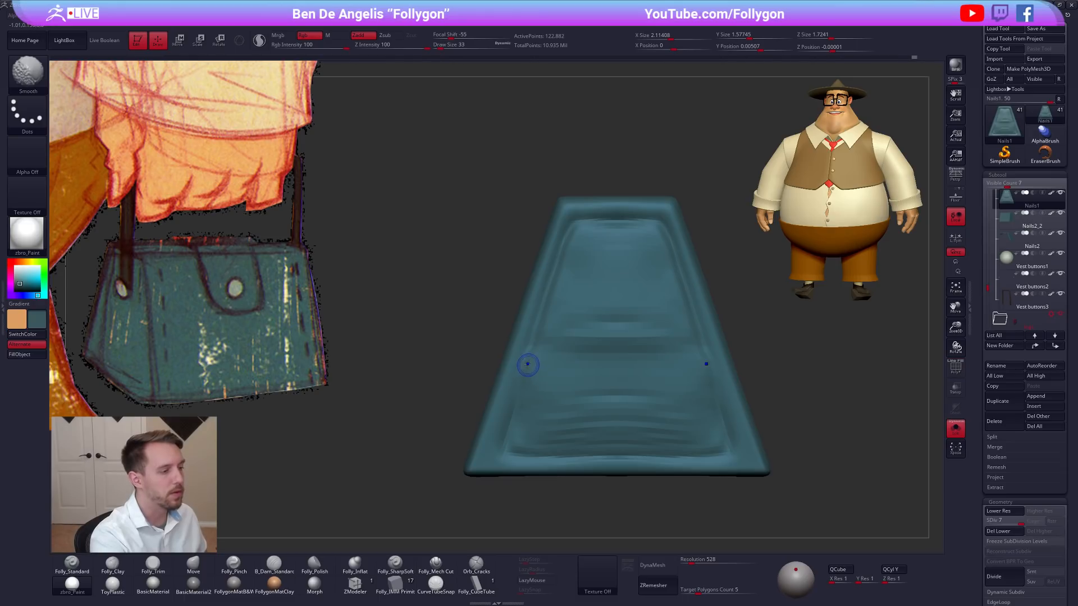
drag(981, 491, 981, 323)
key(ctrl+z)
click(1046, 404)
key(ctrl+d)
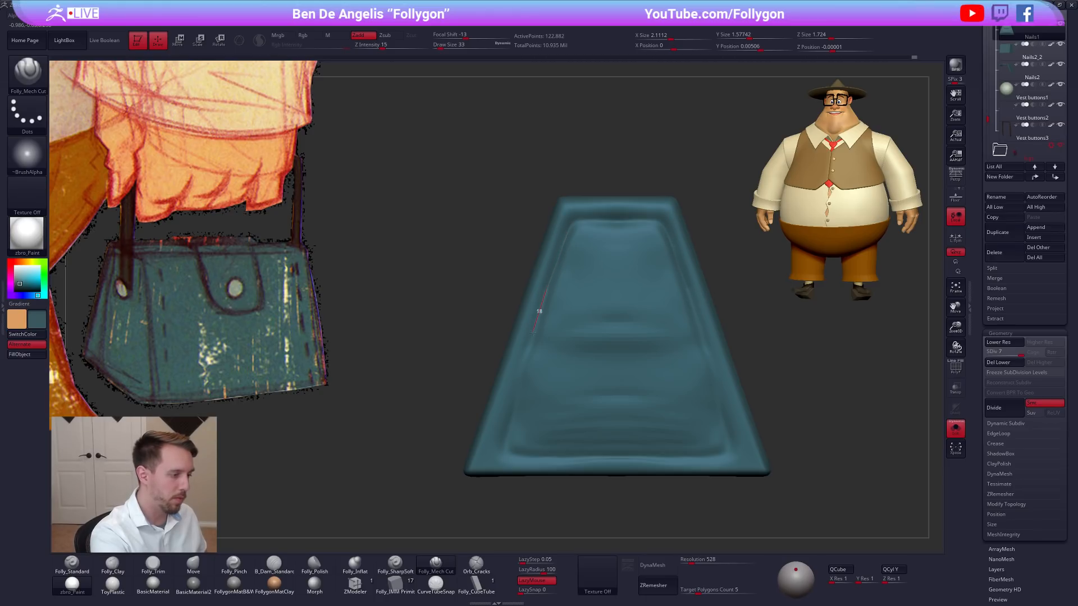
Cut a thin crease around the inner border of the side panel with the Folly_Mech Cut brush.
drag(525, 359, 512, 409)
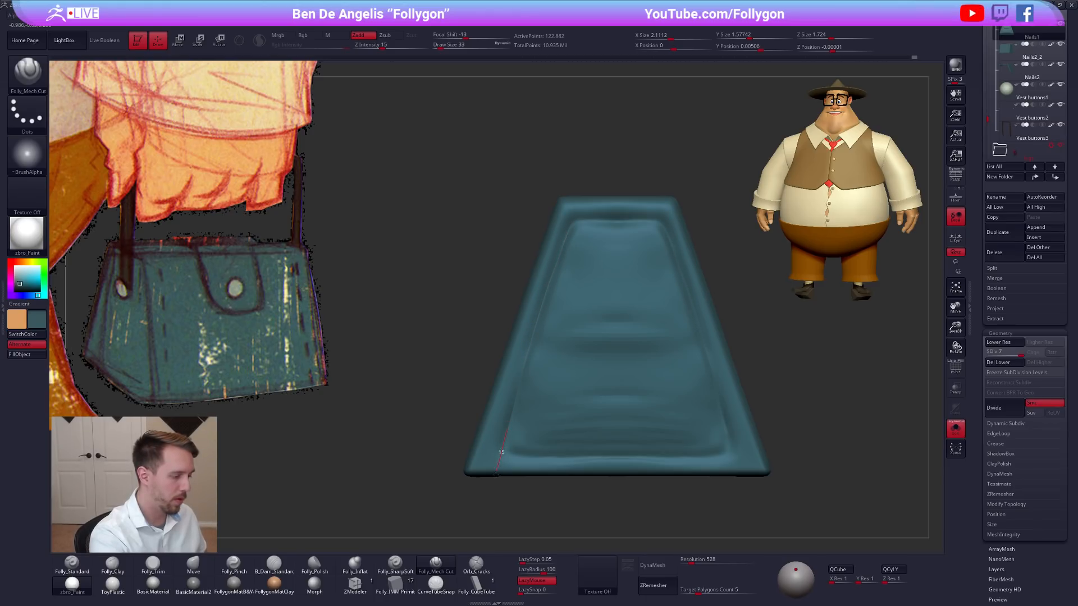
drag(527, 458, 729, 455)
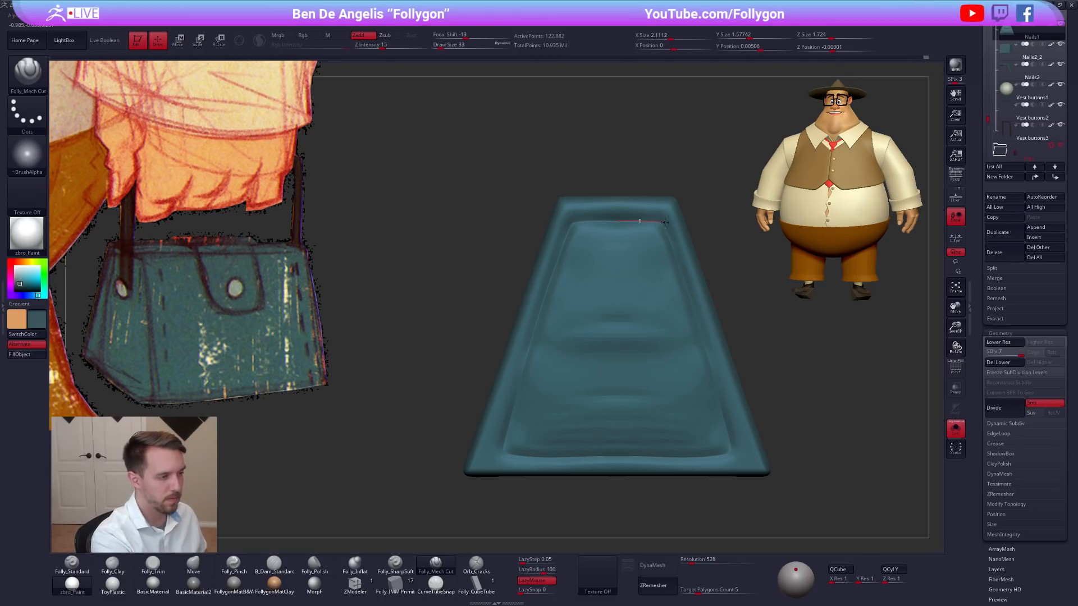
mouse_move(754, 312)
alt+mouse_down()
mouse_move(766, 376)
mouse_move(713, 386)
alt+mouse_up()
Set the Move brush to draw size 74 and inspect the creased body from several angles, toggling its polyframe.
key(b)
key(m)
key(v)
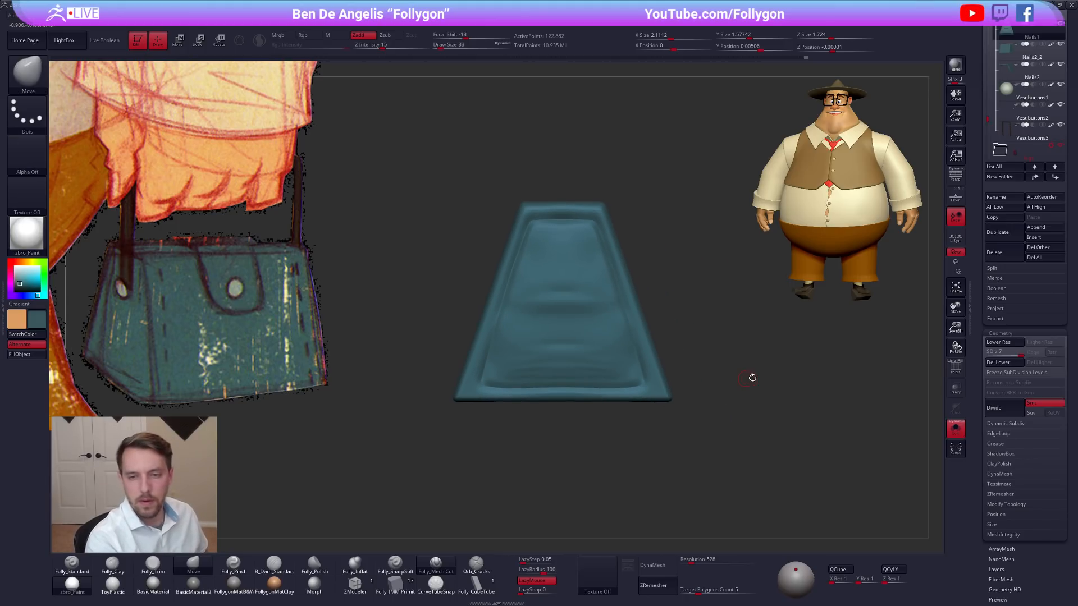
key(space)
drag(773, 371, 777, 374)
drag(787, 389, 773, 398)
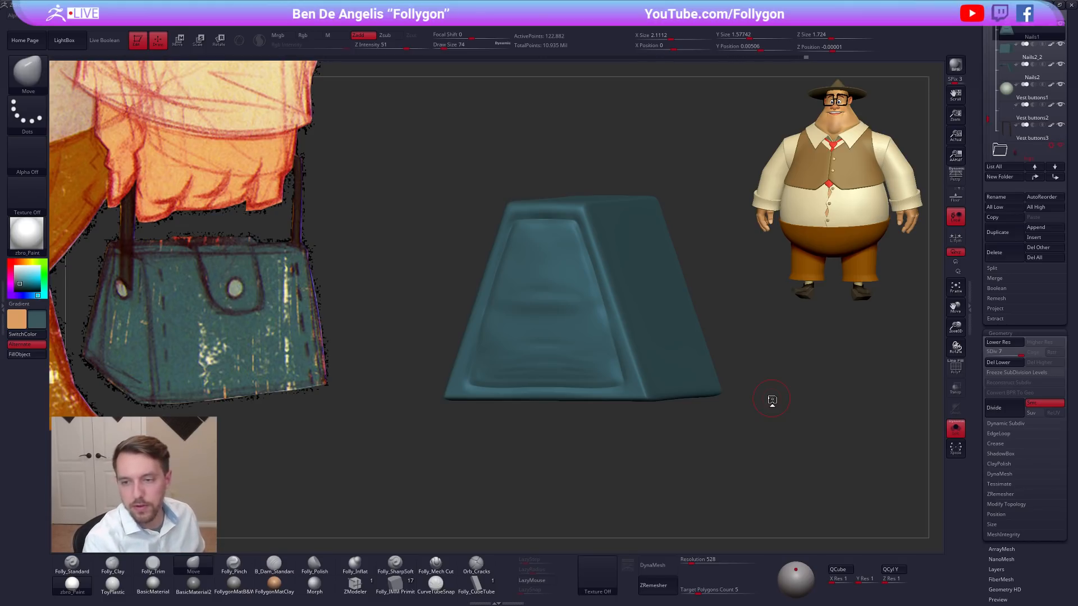
mouse_move(765, 441)
mouse_down()
mouse_move(744, 457)
mouse_move(753, 469)
mouse_move(784, 465)
mouse_up()
key(shift+f)
key(shift+f)
Flatten the side panel area around the strap button with the Folly_Trim brush at draw size 121.
key(3)
key(space)
drag(545, 325, 551, 325)
drag(749, 449, 785, 452)
key(space)
drag(548, 318, 552, 317)
drag(545, 287, 544, 323)
drag(755, 450, 780, 420)
drag(541, 348, 542, 326)
Inspect the side panel with the strap and button in place, from the side and from an angle.
mouse_move(755, 433)
mouse_down()
mouse_move(778, 452)
mouse_move(744, 446)
mouse_move(790, 439)
mouse_up()
mouse_move(699, 435)
alt+mouse_down()
mouse_move(666, 399)
mouse_move(669, 427)
alt+mouse_up()
click(667, 400)
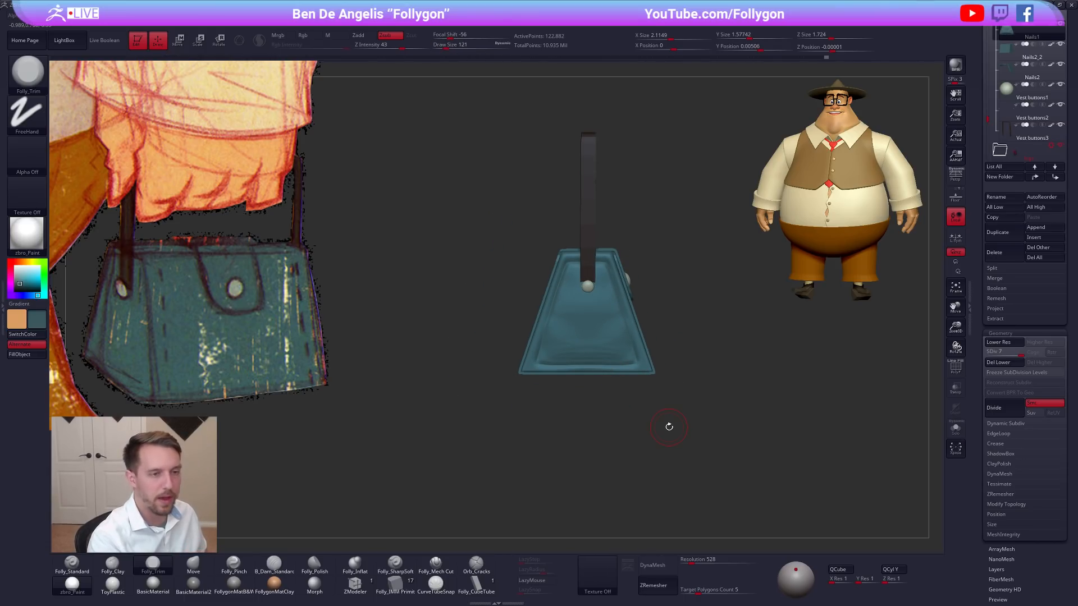
drag(742, 450, 691, 462)
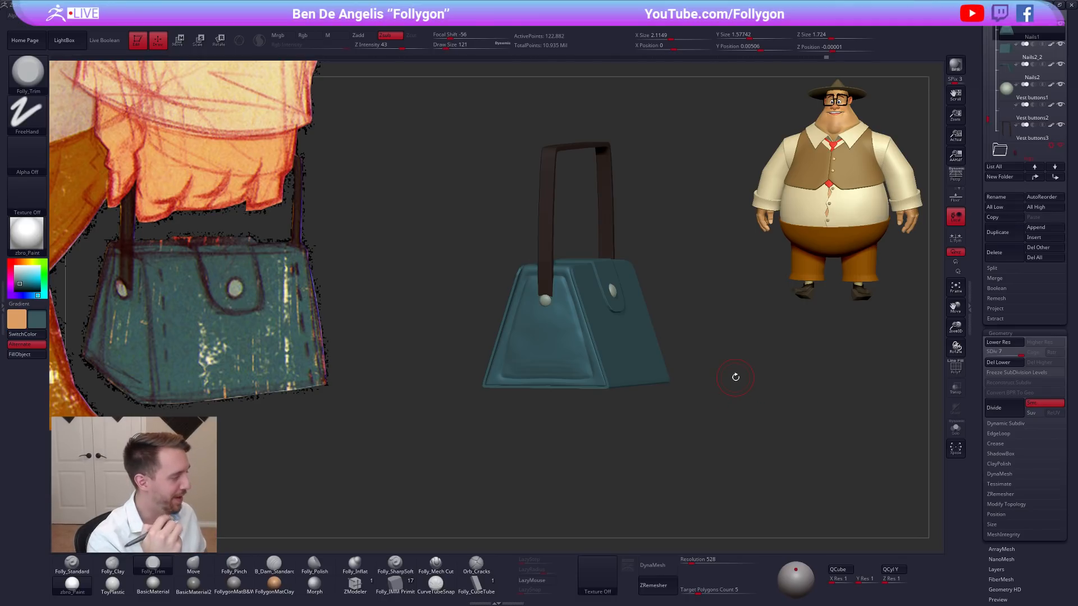
drag(690, 363, 713, 352)
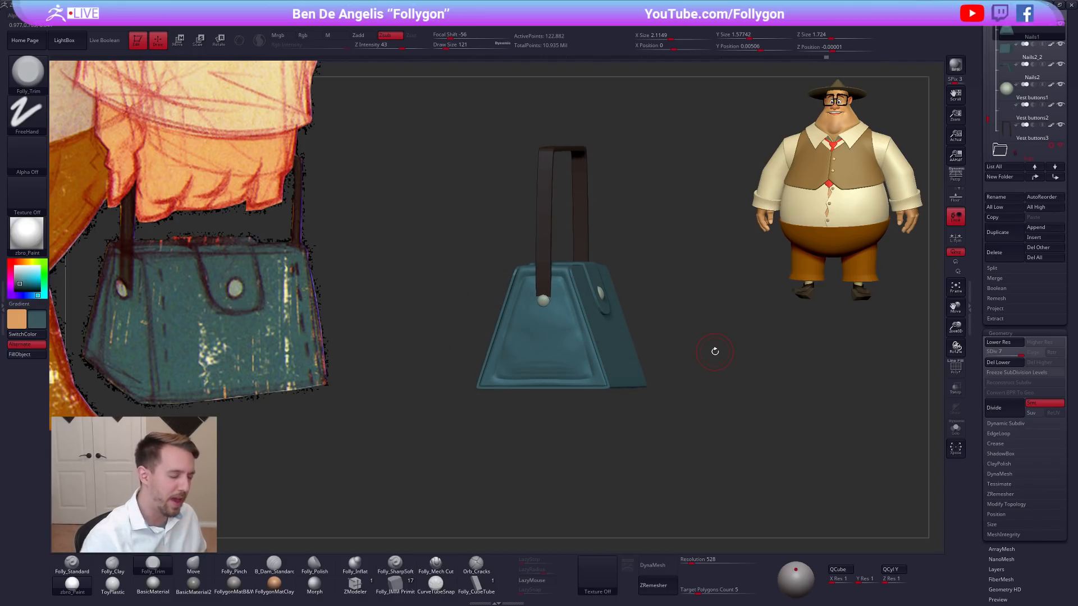
Examine the finished bag's side panel and strap from angled and straight side views.
right_drag(581, 366, 655, 419)
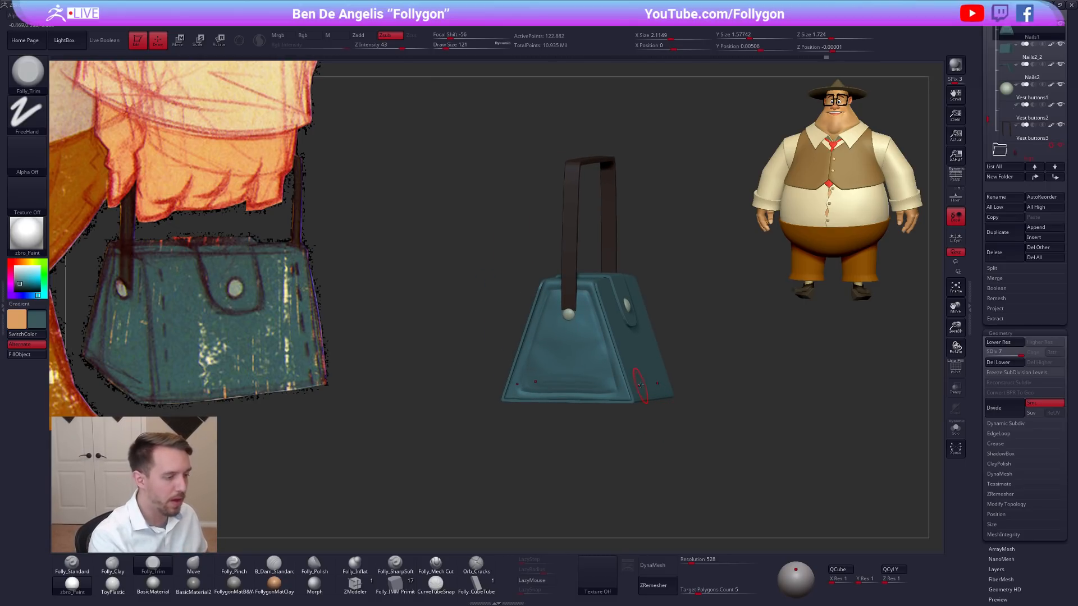
mouse_move(639, 385)
right_down()
mouse_move(607, 409)
mouse_move(584, 398)
right_up()
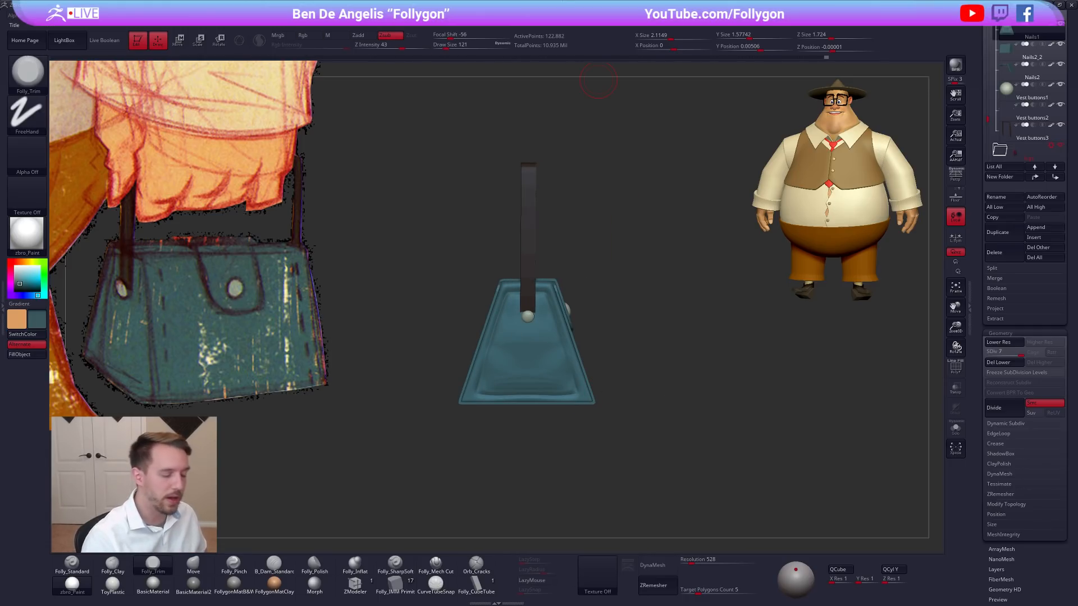
right_drag(673, 294, 668, 339)
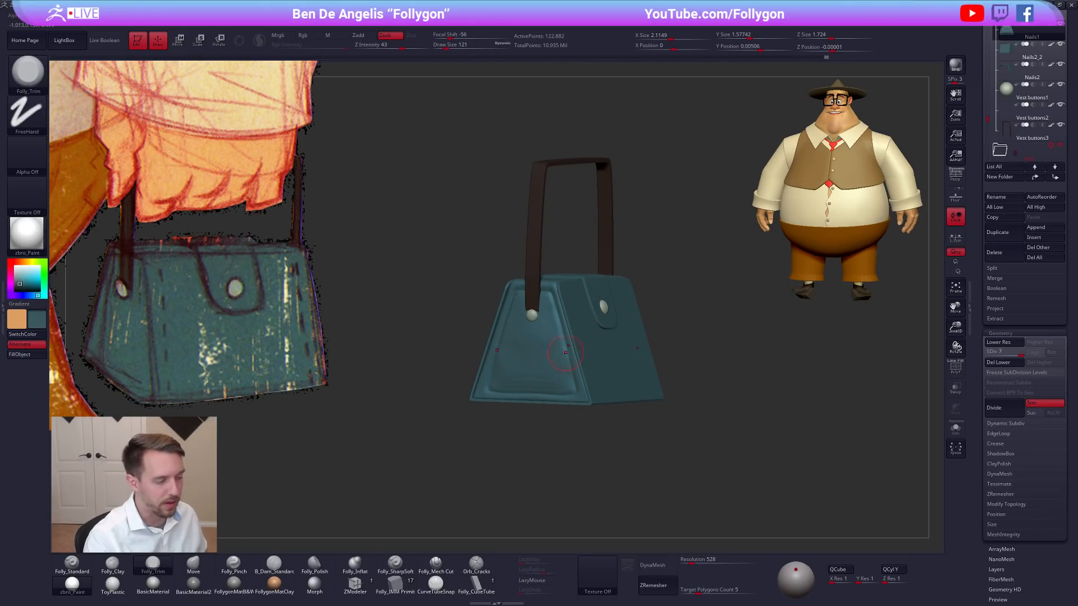
Try trimming the isolated body's edge beside the side panel, undo the stroke, and show the whole bag again.
key(shift+s)
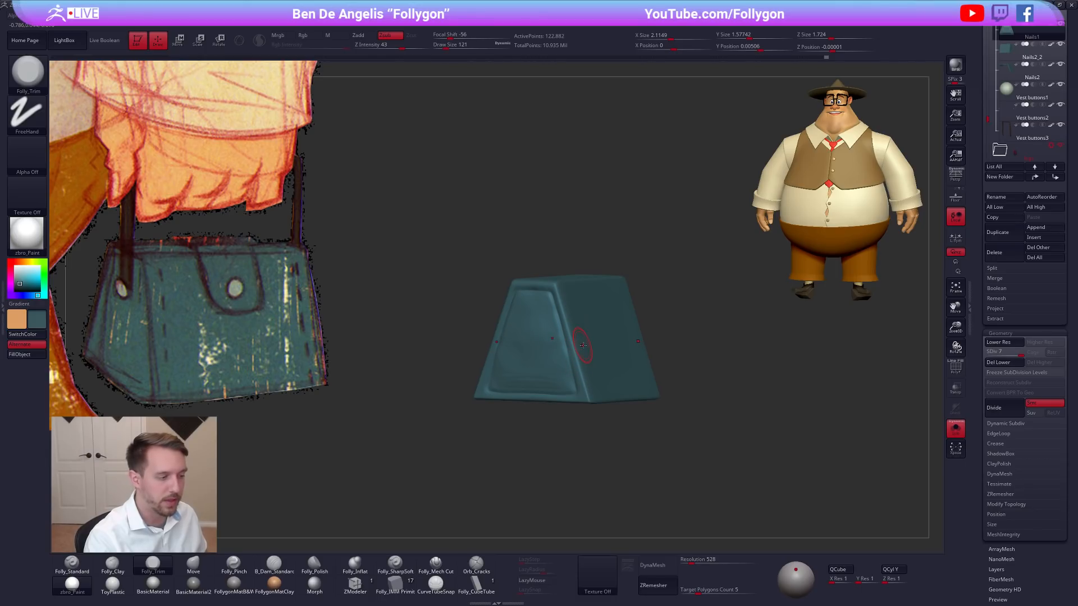
ctrl+right_drag(583, 345, 645, 413)
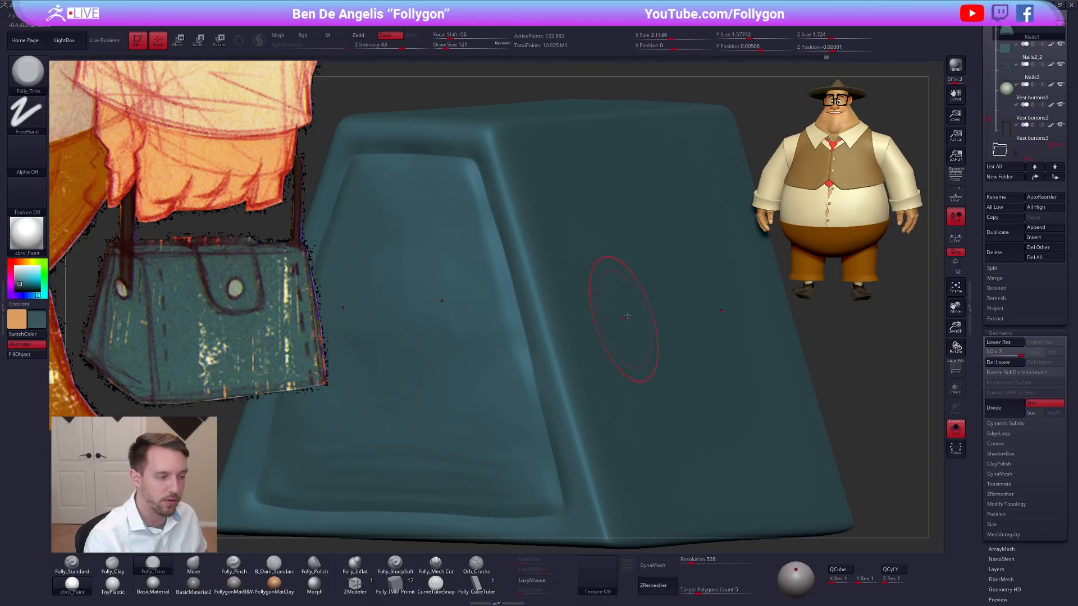
mouse_move(526, 283)
mouse_down()
mouse_move(563, 393)
mouse_move(568, 303)
mouse_up()
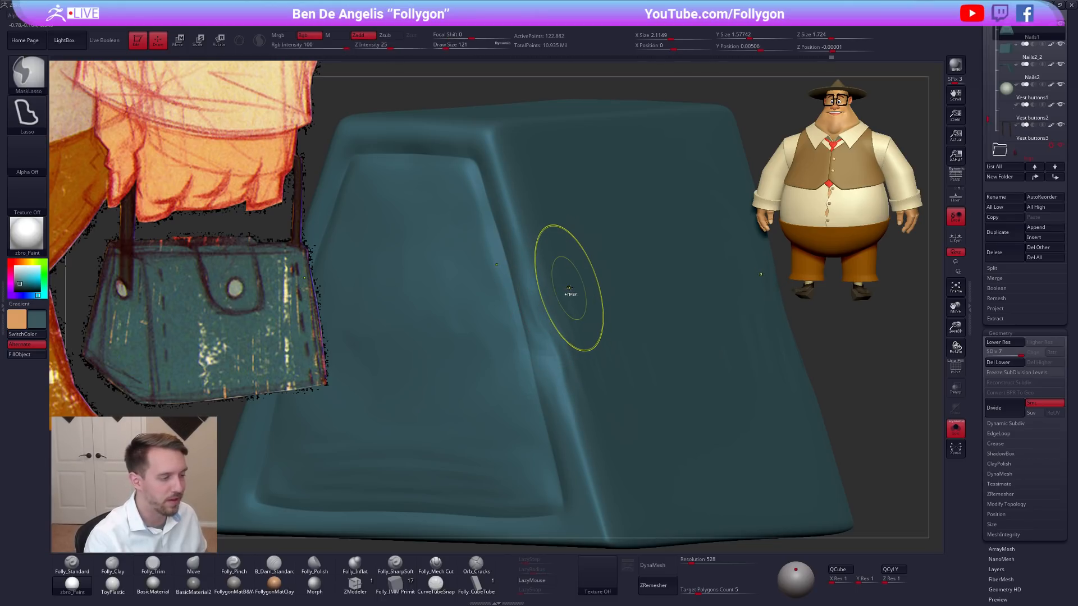
key(ctrl+z)
mouse_move(584, 307)
right_down()
mouse_move(474, 306)
mouse_move(591, 302)
mouse_move(592, 314)
mouse_move(554, 323)
mouse_move(654, 334)
right_up()
key(alt+s)
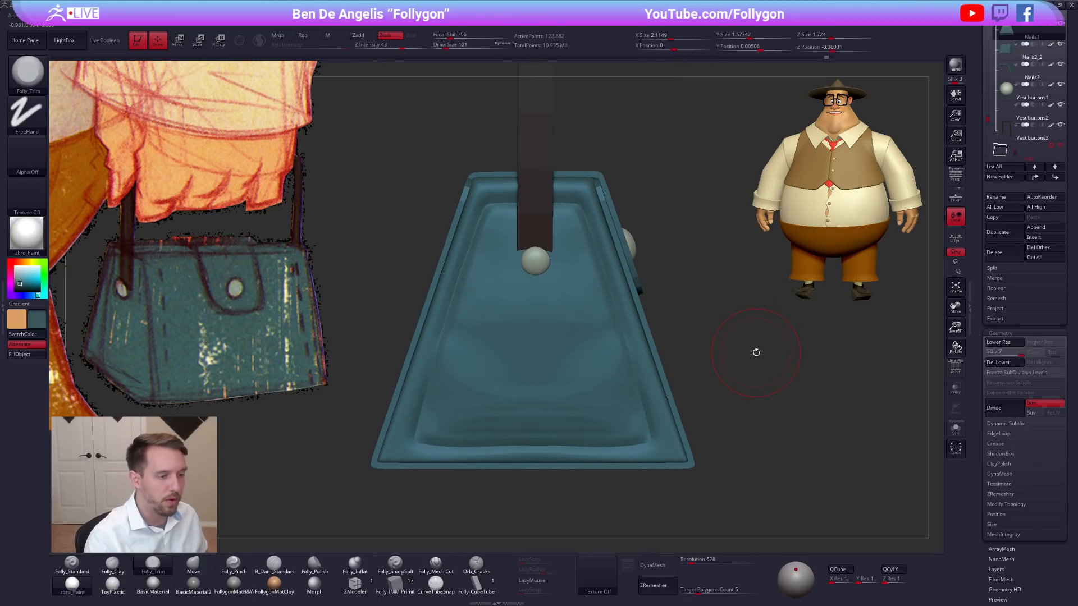
Set the Folly_Trim draw size to 81 and examine the assembled bag from the side, at an angle and from the front.
right_drag(750, 339, 671, 354)
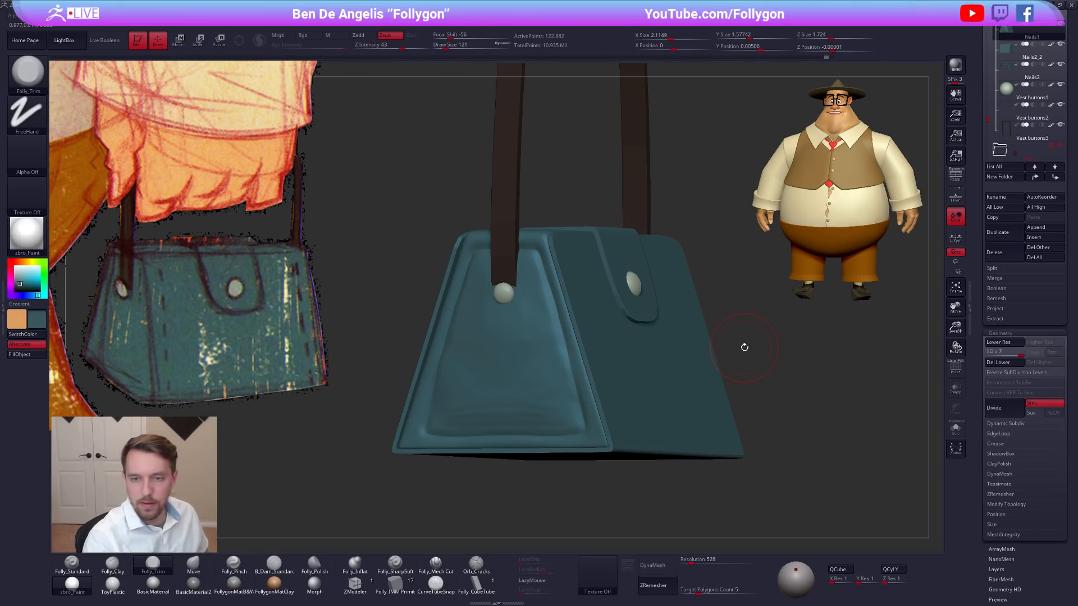
key(alt+s)
mouse_move(565, 331)
right_down()
mouse_move(588, 315)
mouse_move(614, 336)
mouse_move(661, 404)
mouse_move(642, 409)
mouse_move(729, 466)
right_up()
key(space)
click(606, 315)
key(alt+s)
alt+right_drag(615, 496, 678, 507)
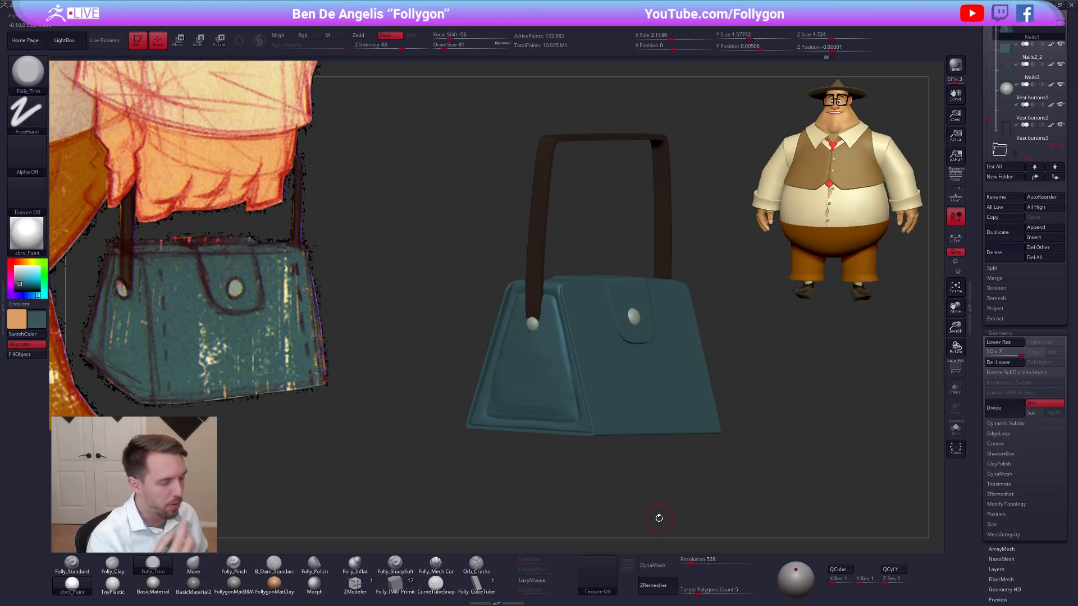
mouse_move(681, 493)
right_down()
mouse_move(650, 498)
mouse_move(681, 490)
right_up()
scroll(979, 418, up, 5)
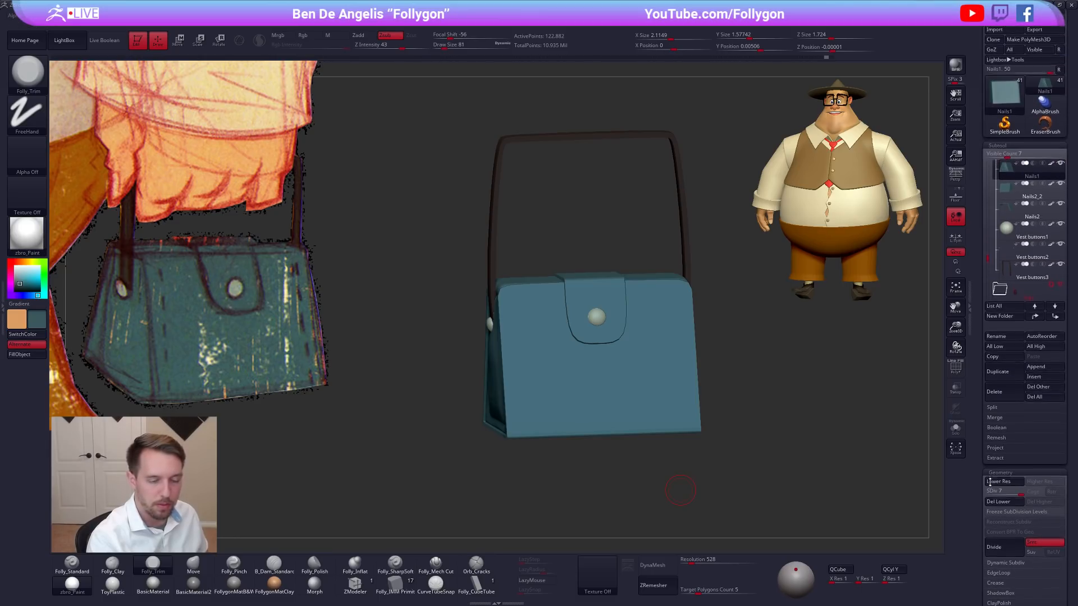
right_drag(753, 474, 760, 493)
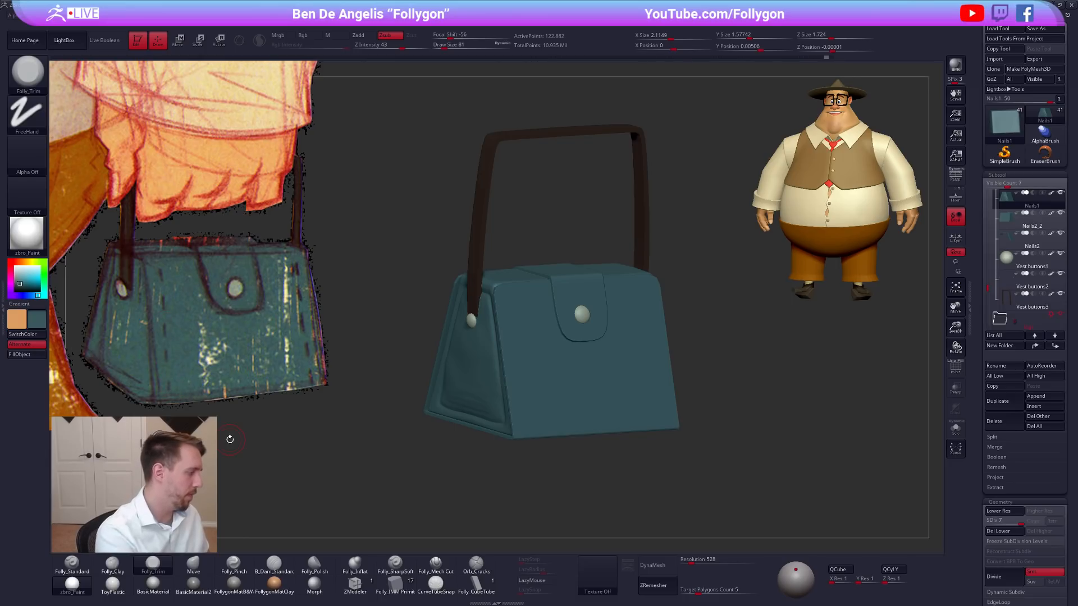
right_drag(764, 459, 847, 353)
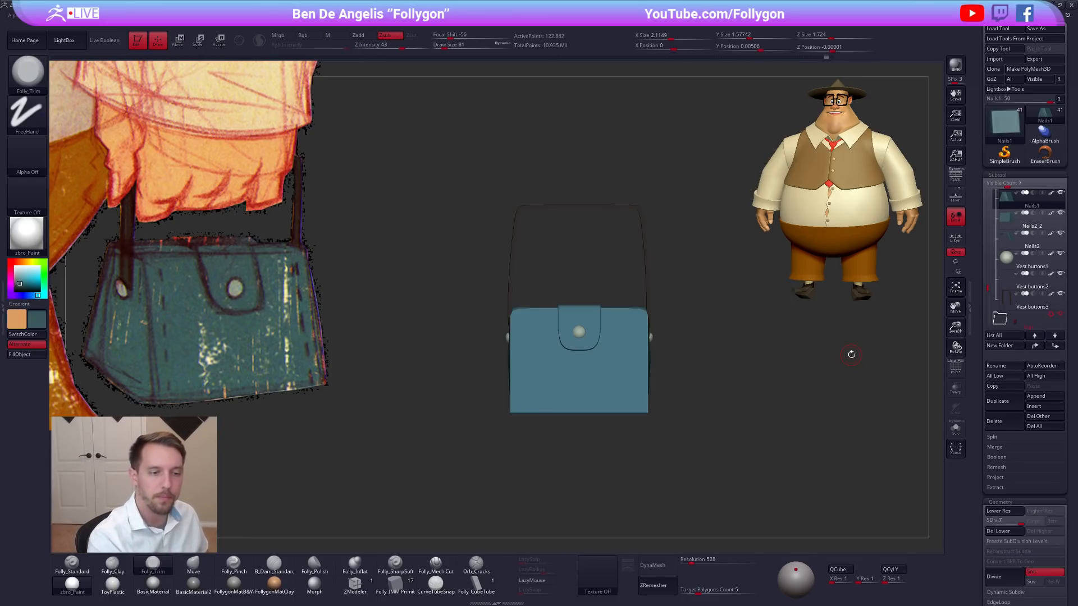
Show the full character, collapse and hide the bag's subtool folder, and select the Nails subtool.
drag(989, 272, 989, 270)
shift+click(1061, 294)
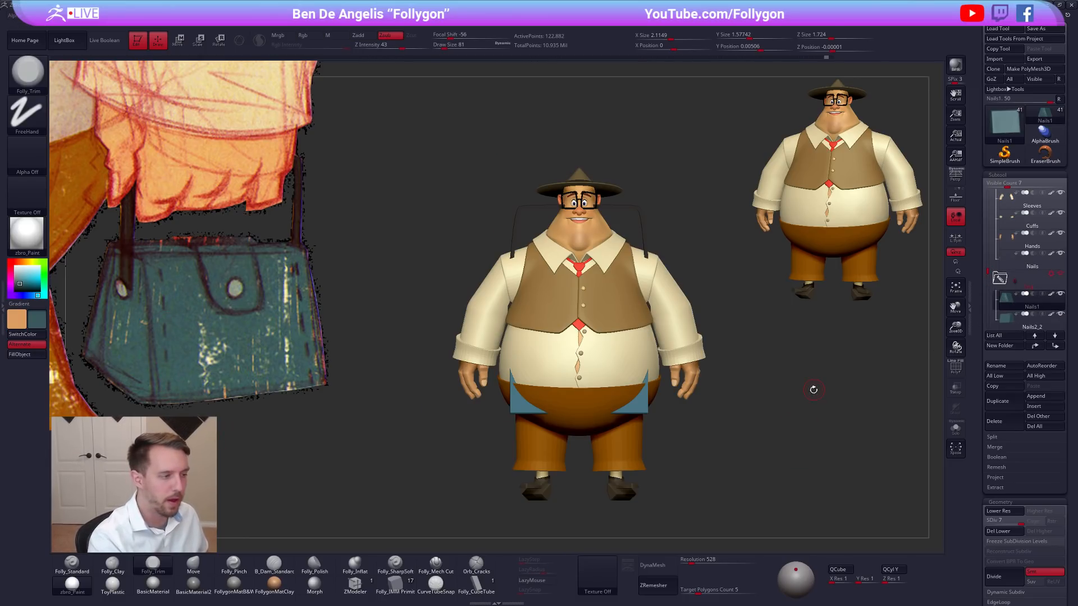
alt+right_drag(815, 388, 759, 369)
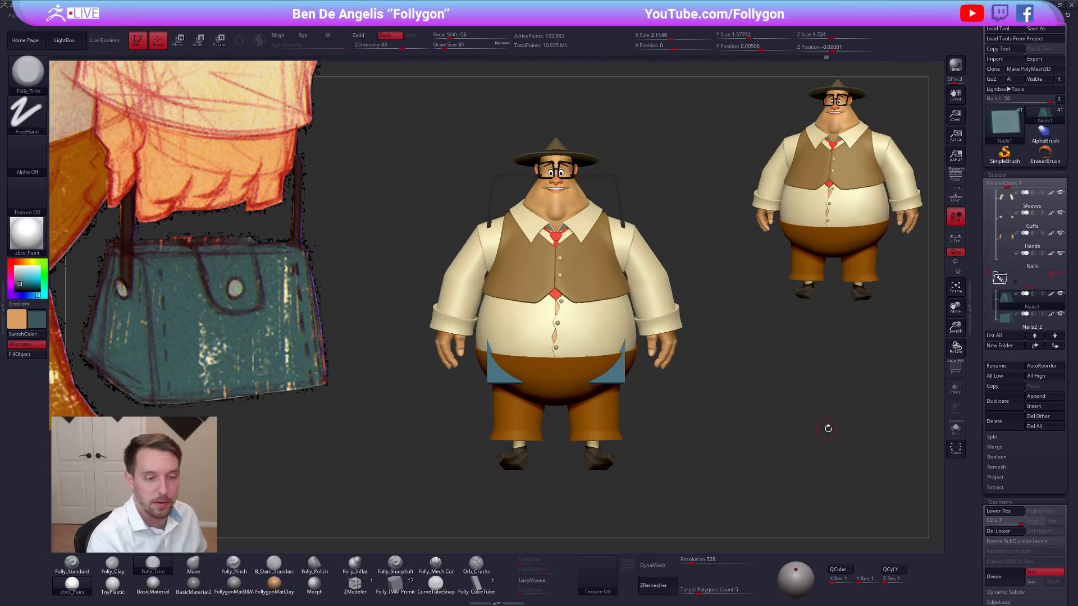
click(1000, 278)
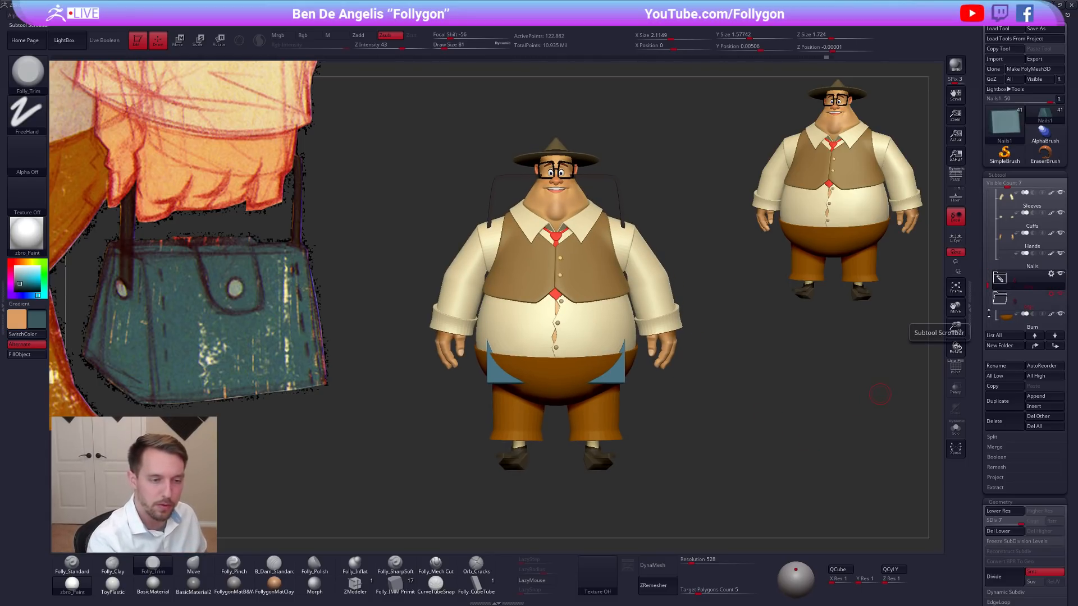
click(1013, 264)
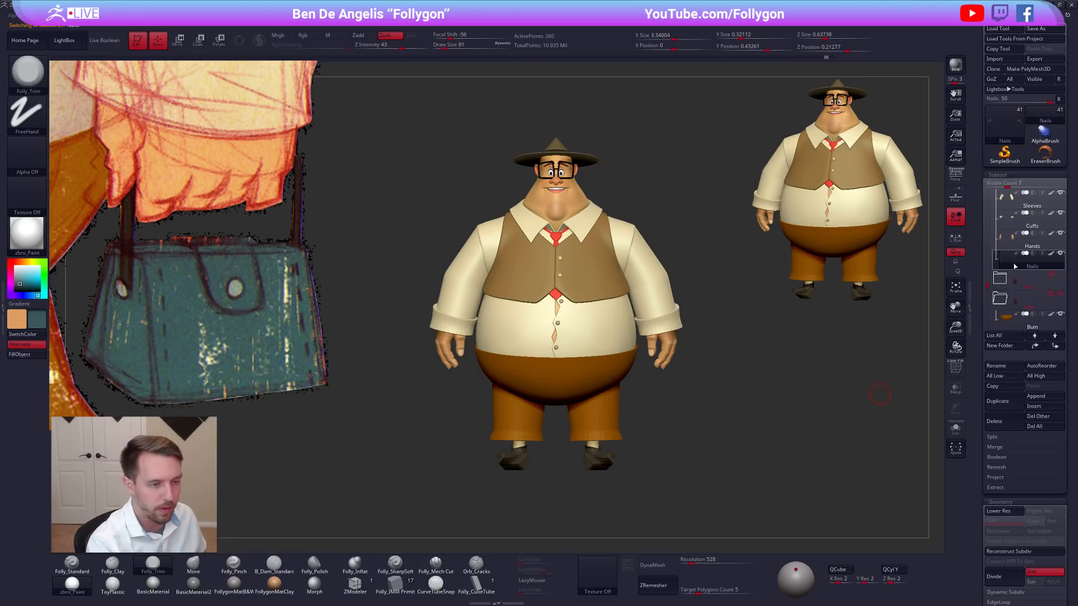
Turn on perspective and view the character from a three-quarter angle matching the concept drawing.
alt+right_drag(838, 399, 876, 337)
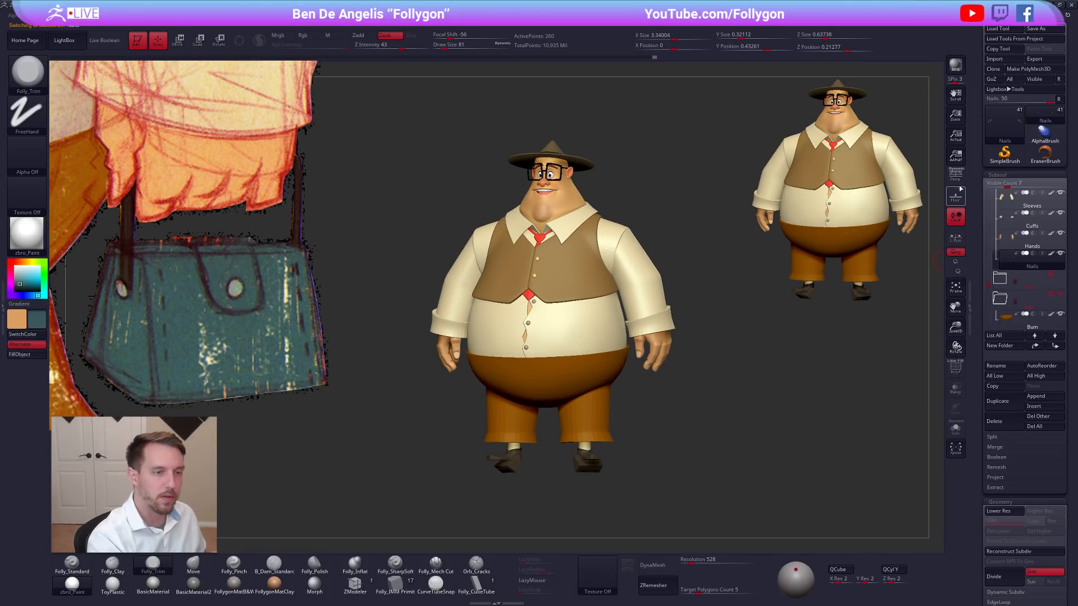
key(p)
right_drag(806, 392, 767, 444)
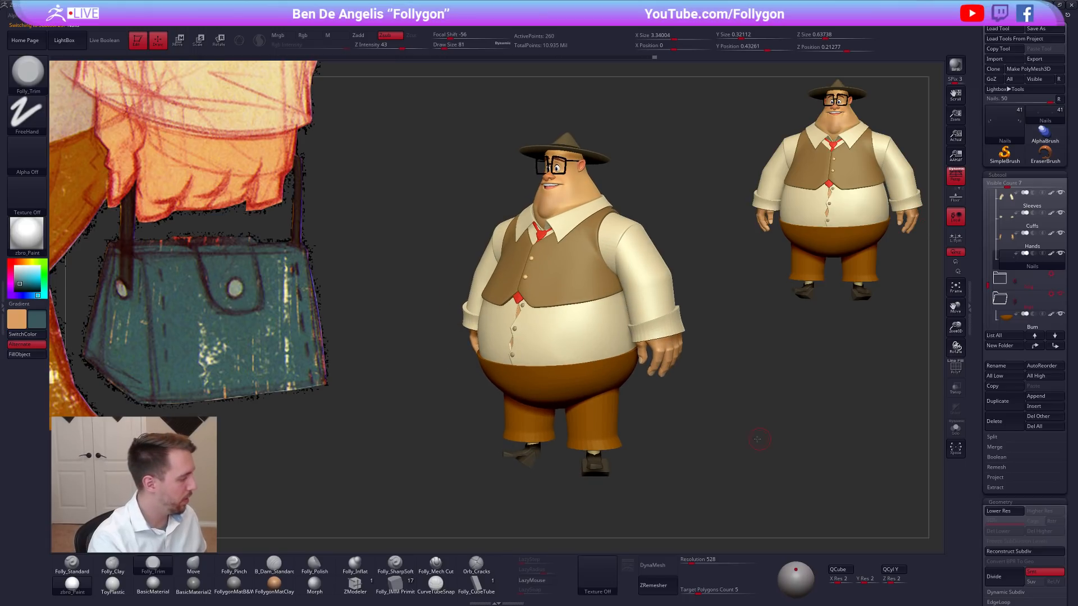
Shrink and reposition the concept image in Spotlight so the whole character drawing shows beside the model.
key(shift+z)
drag(497, 308, 747, 392)
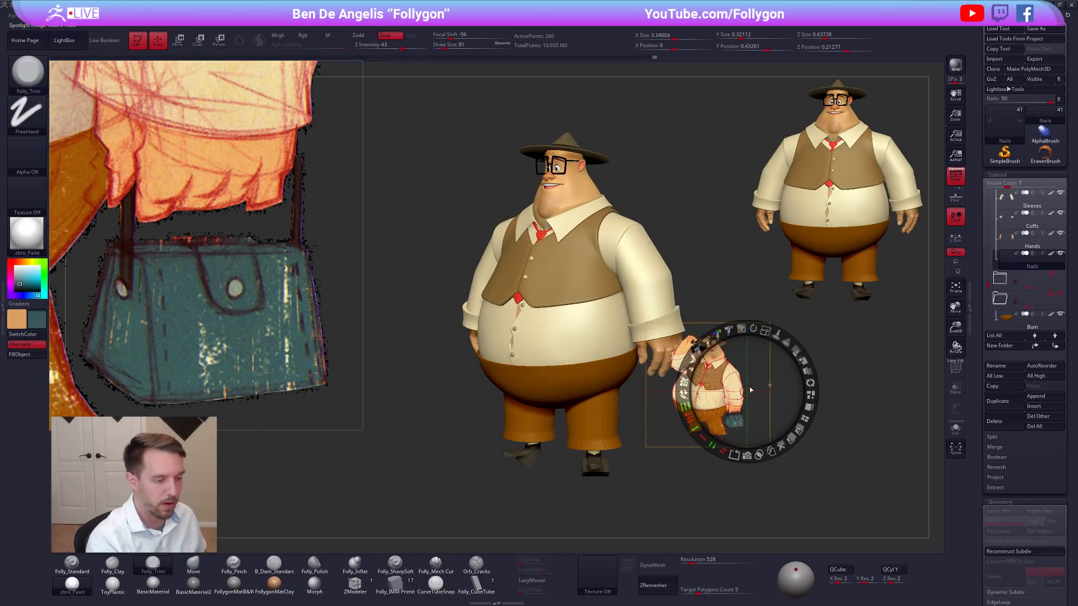
click(809, 395)
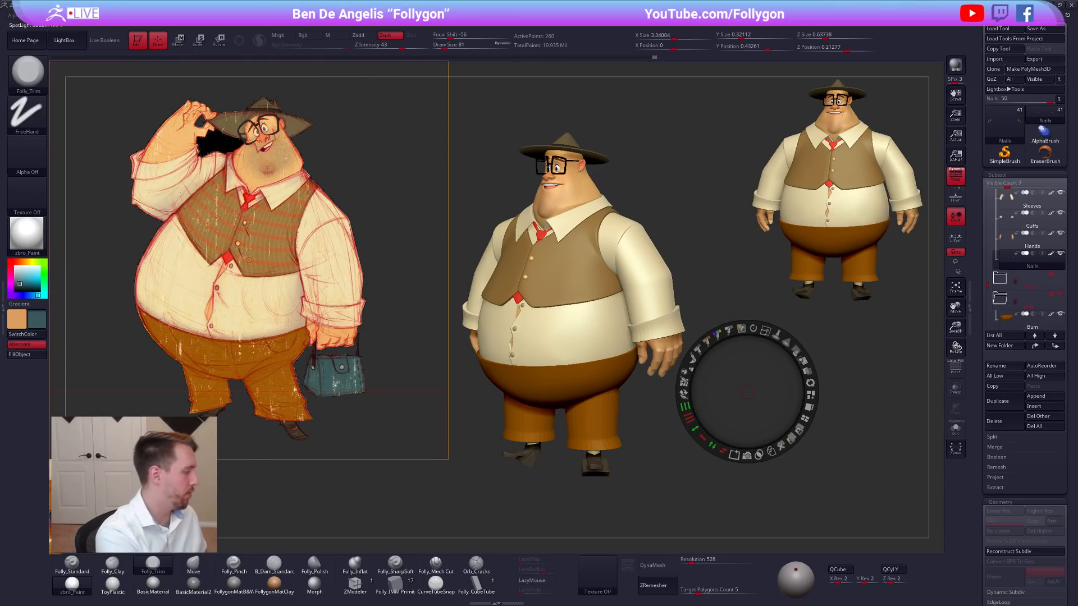
key(shift+z)
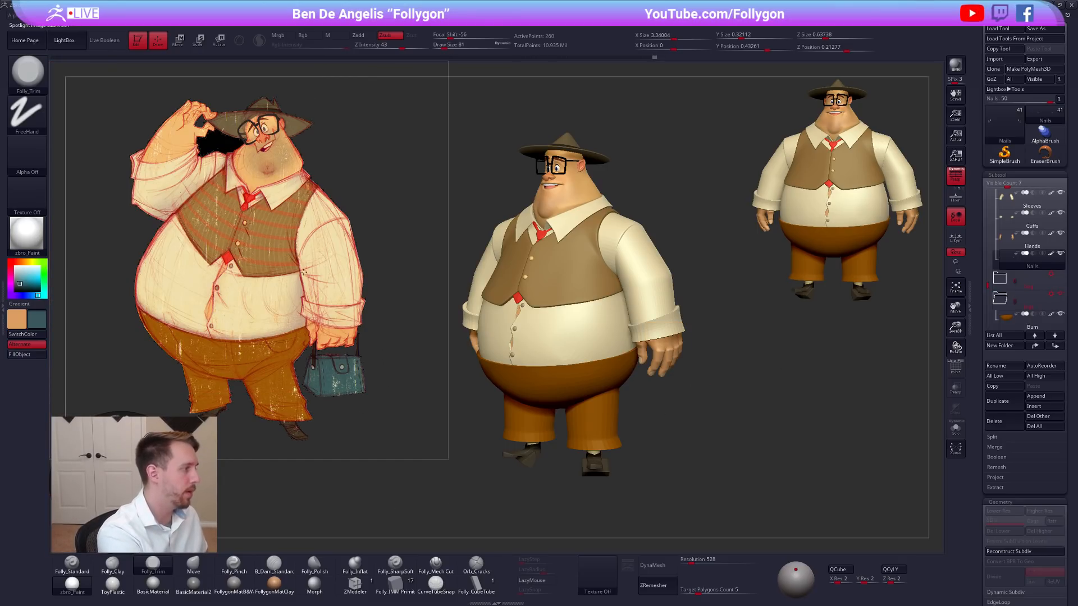
key(z)
drag(298, 272, 295, 279)
mouse_move(313, 215)
mouse_down()
mouse_move(292, 215)
mouse_move(288, 163)
mouse_move(271, 151)
mouse_up()
key(z)
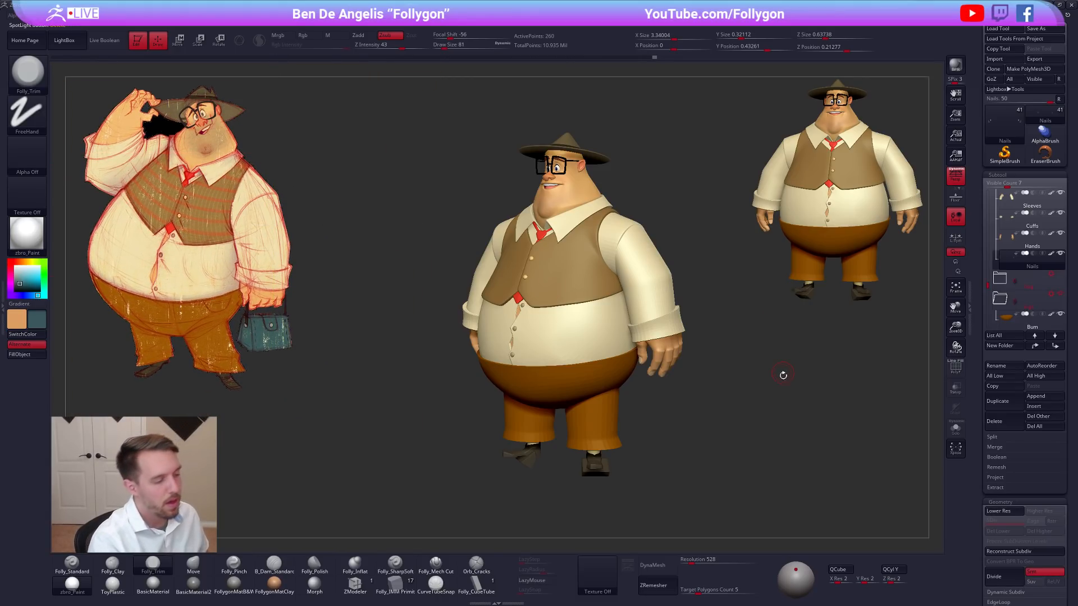
Turn on Live Boolean and set the Move brush to draw size 239 while comparing the character with the concept.
mouse_move(773, 394)
mouse_down()
mouse_move(759, 393)
mouse_move(760, 410)
mouse_up()
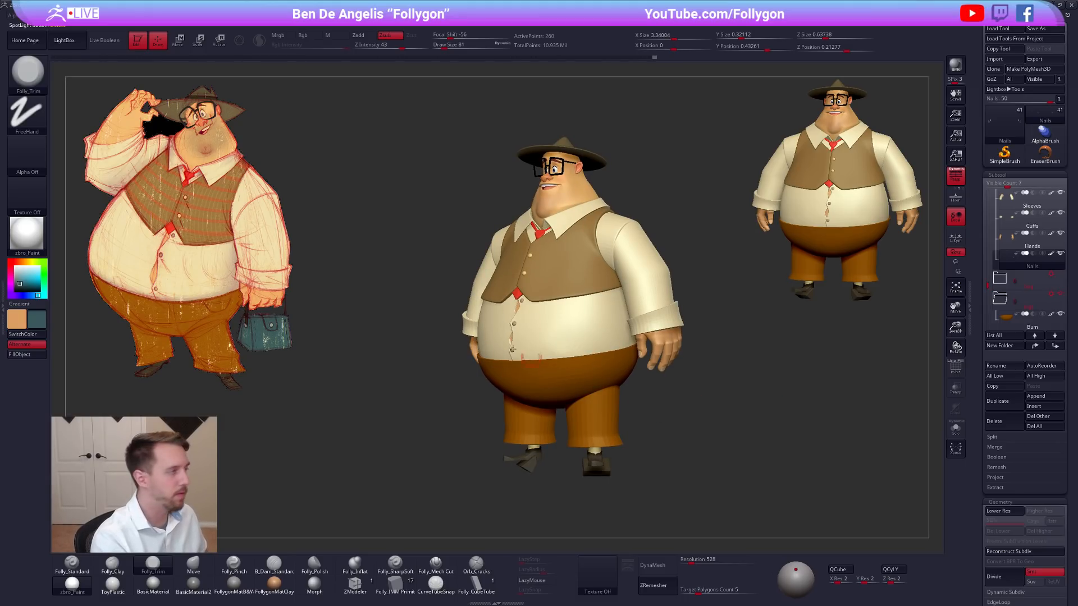
click(109, 41)
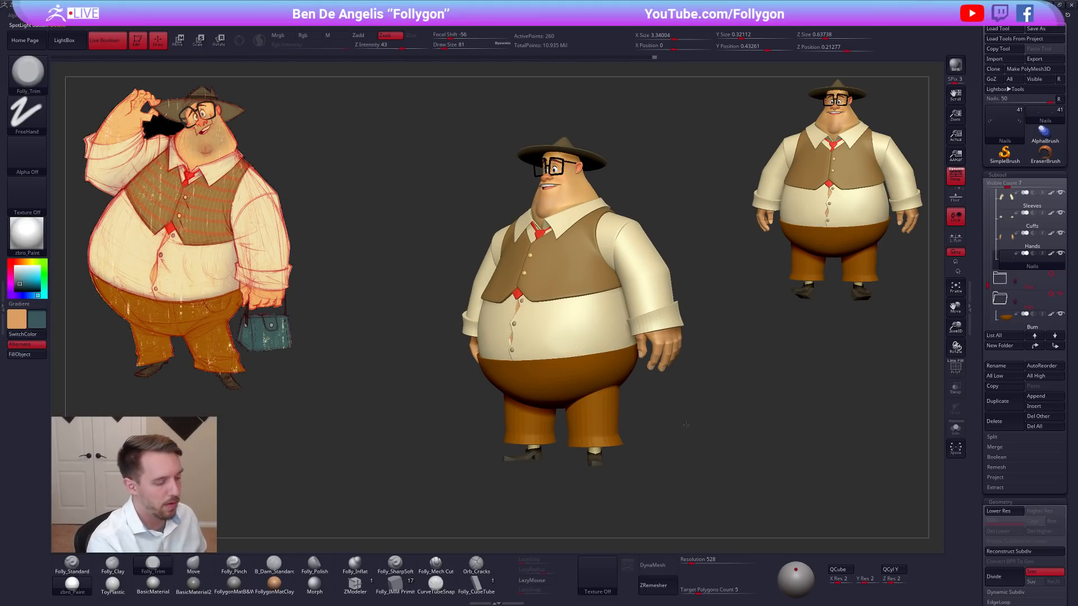
alt+drag(665, 428, 676, 423)
key(b)
key(m)
key(v)
key(space)
drag(729, 387, 736, 389)
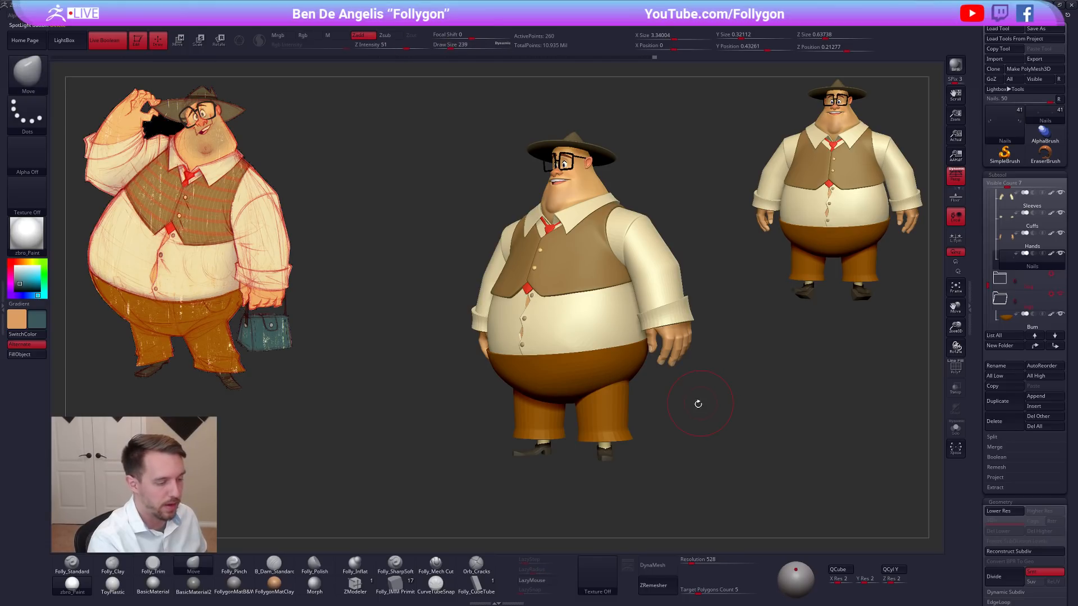
shift+drag(633, 447, 641, 459)
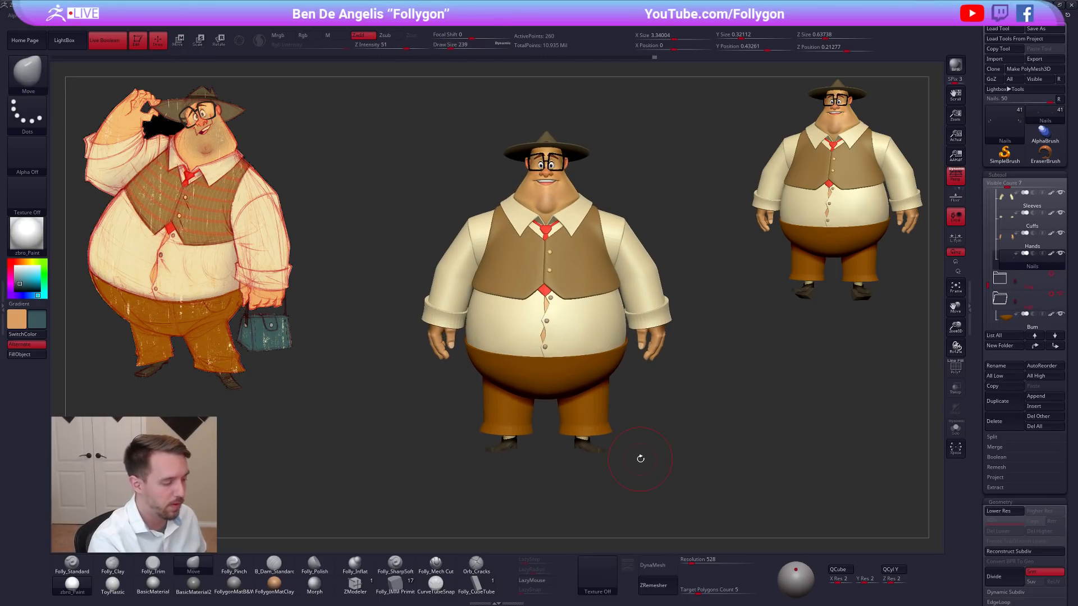
mouse_move(548, 321)
right_down()
mouse_move(586, 324)
mouse_move(550, 326)
right_up()
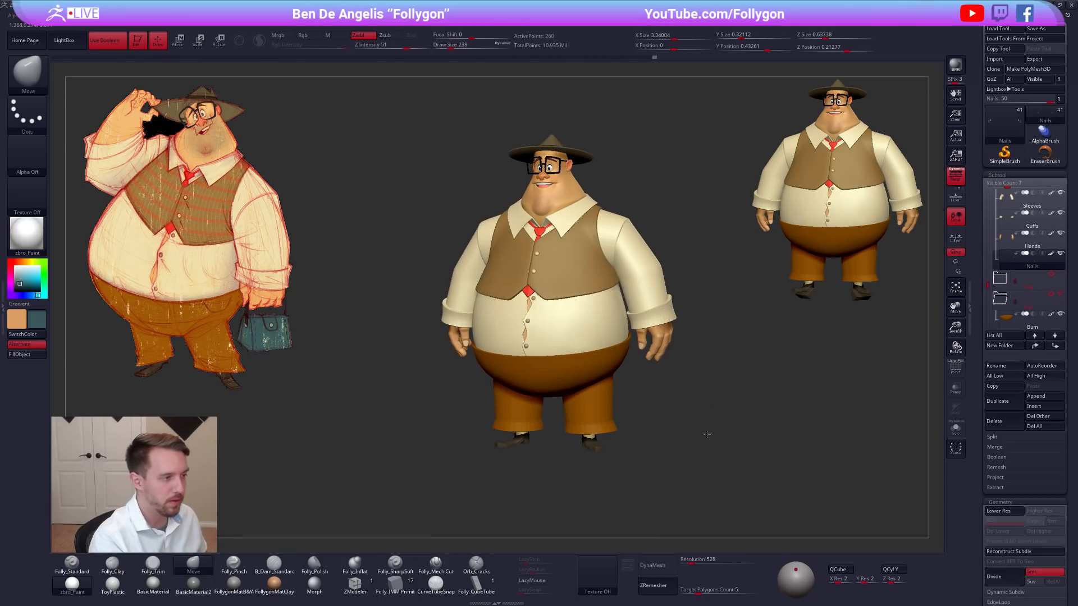
drag(712, 435, 752, 405)
Select the Hands subtool and check the hands' shape against the concept drawing.
alt+click(610, 339)
key(alt+s)
mouse_move(629, 337)
right_down()
mouse_move(604, 332)
mouse_move(620, 323)
right_up()
key(alt+s)
drag(728, 404, 762, 416)
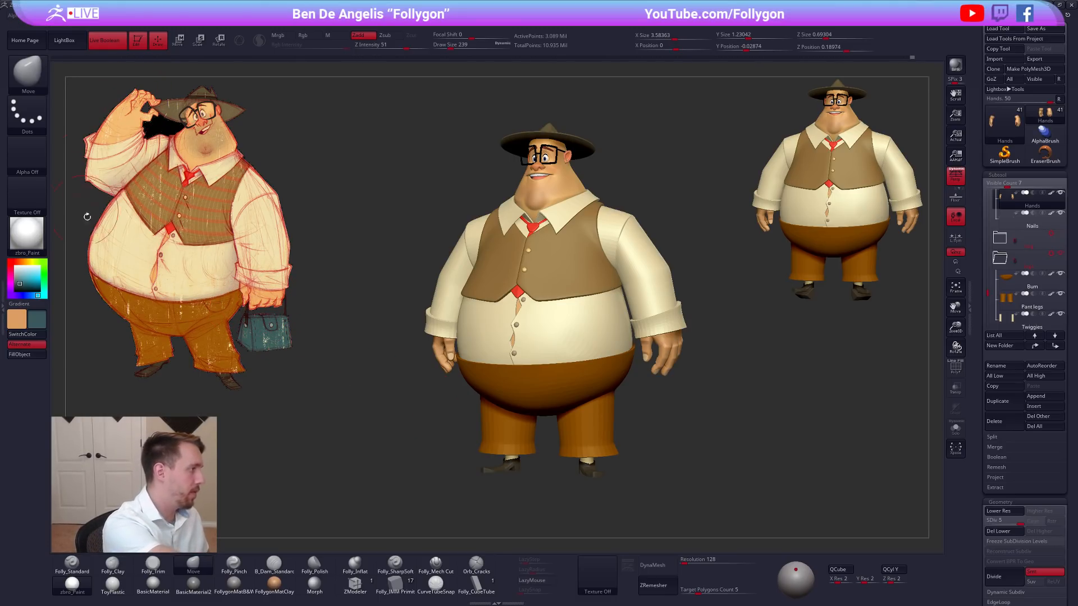
Isolate the hands, drop them to subdivision level 1, and set the Move brush to draw size 130.
key(alt+s)
drag(503, 346, 552, 367)
mouse_move(605, 319)
alt+mouse_down()
mouse_move(511, 330)
mouse_move(591, 339)
mouse_move(592, 318)
alt+mouse_up()
key(shift+d)
key(shift+d)
key(shift+d)
key(shift+d)
key(space)
key(space)
drag(604, 316, 586, 313)
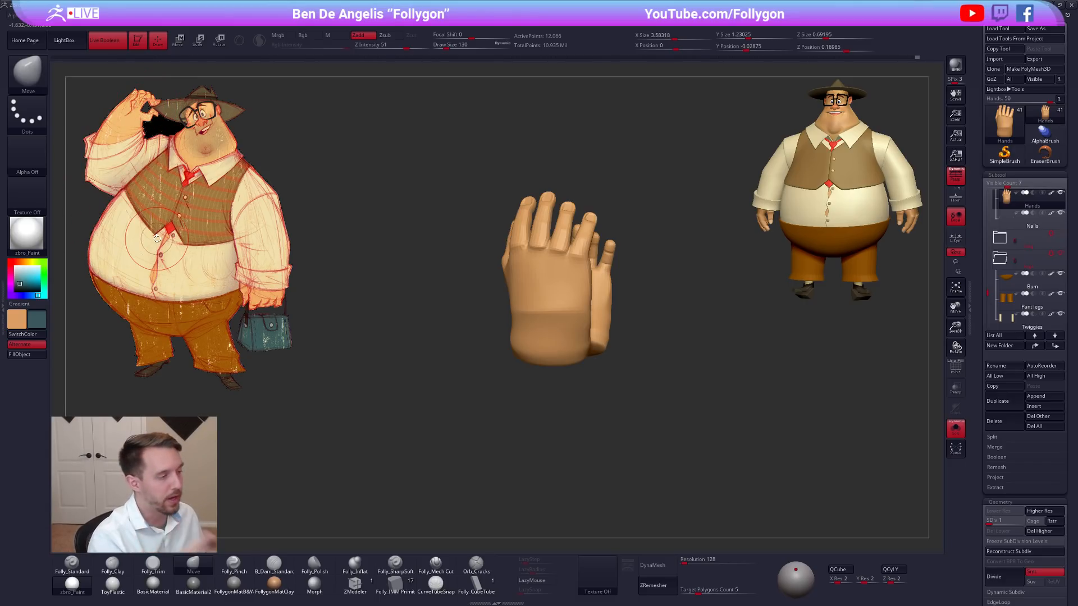
Set the Move brush to draw size 170 and adjust the hands' wrist area from the side.
right_drag(563, 340, 494, 347)
key(space)
drag(602, 339, 606, 339)
mouse_move(609, 328)
alt+right_down()
mouse_move(587, 316)
mouse_move(555, 332)
mouse_move(552, 236)
mouse_move(482, 250)
mouse_move(550, 309)
mouse_move(497, 230)
mouse_move(471, 233)
mouse_move(508, 320)
mouse_move(483, 276)
mouse_move(484, 287)
alt+right_up()
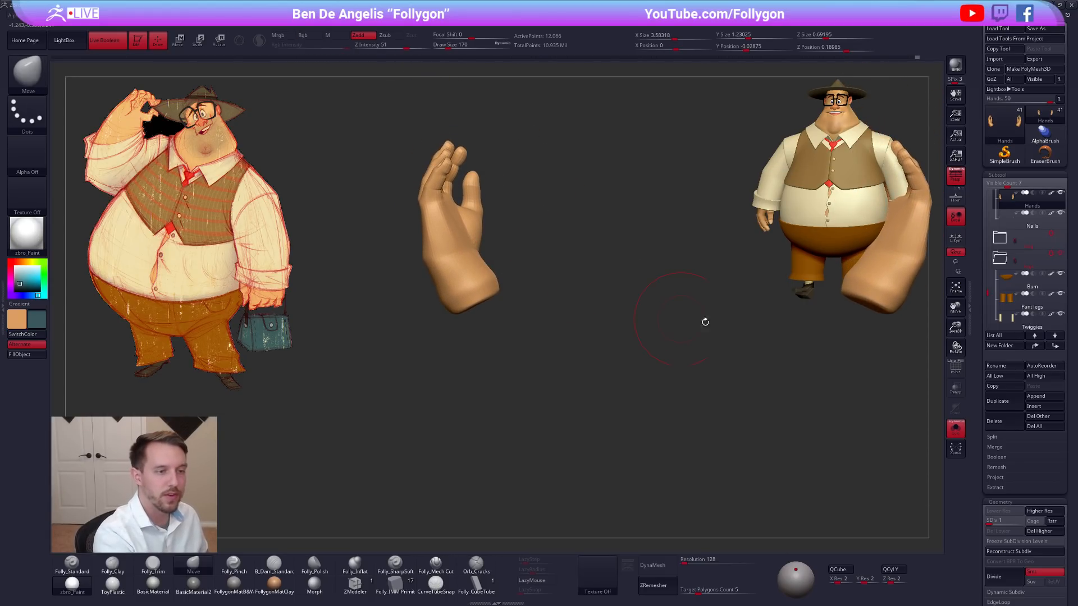
ctrl+right_drag(897, 282, 882, 320)
ctrl+right_drag(562, 317, 553, 343)
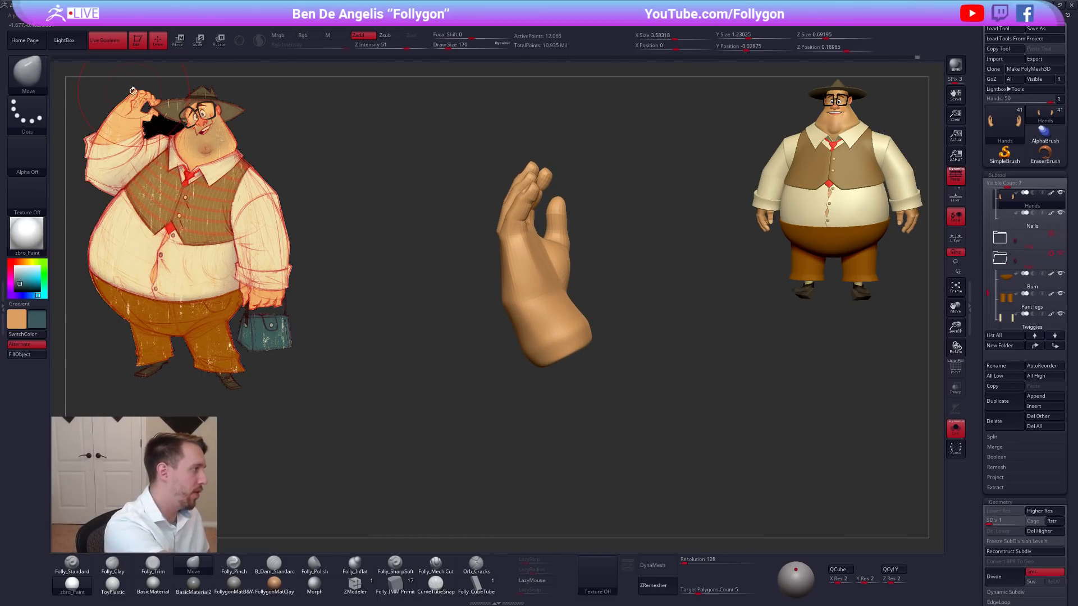
Extend and smooth the wrist ends of both hands at draw size 215.
right_drag(538, 326, 590, 322)
key(space)
drag(524, 340, 529, 340)
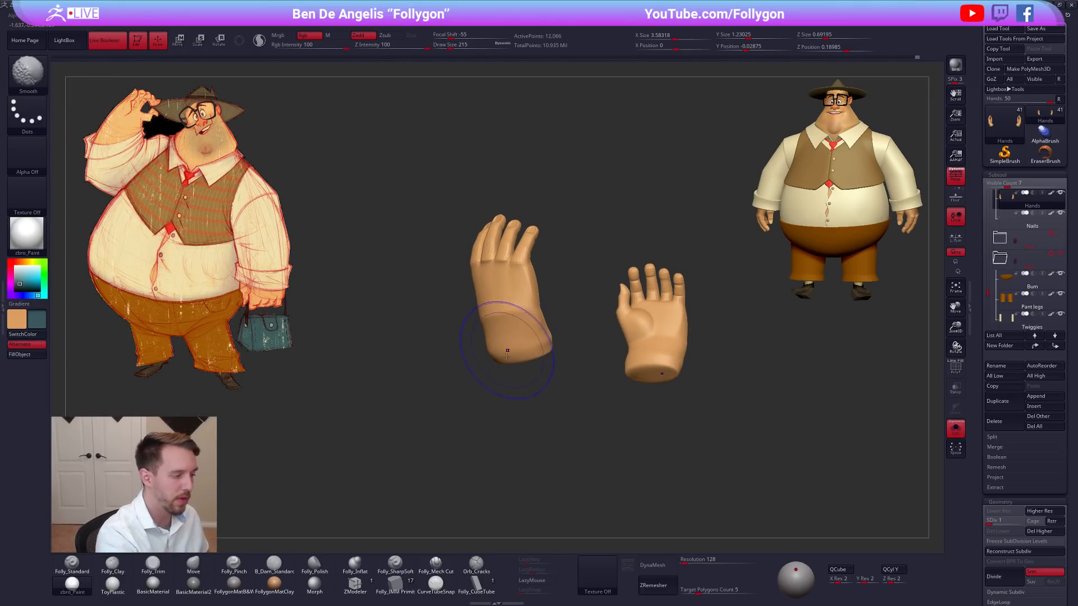
right_drag(507, 352, 523, 348)
shift+drag(515, 354, 510, 363)
right_drag(508, 359, 531, 351)
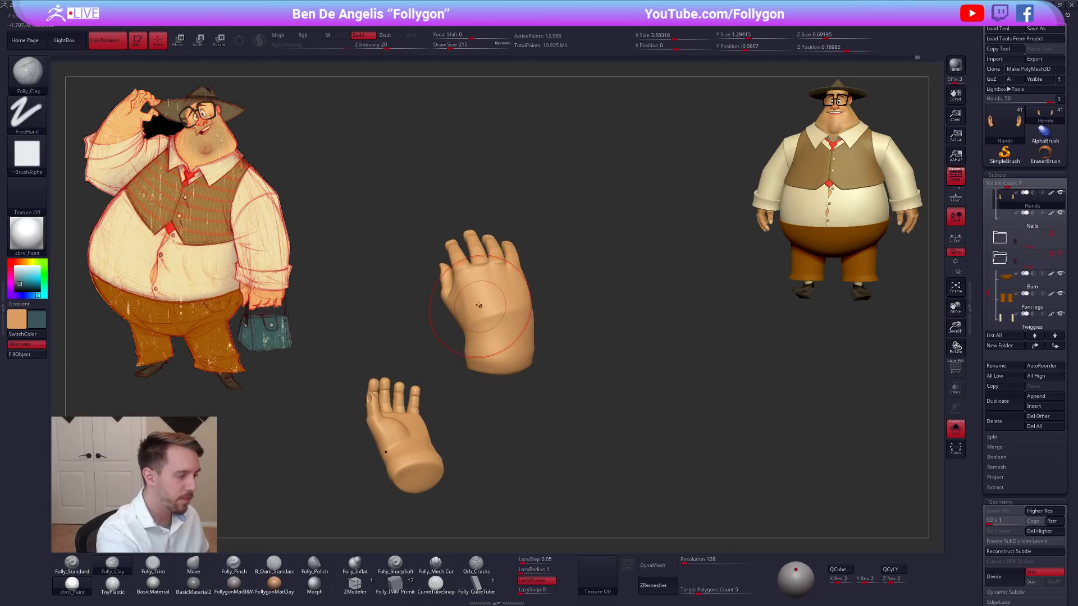
Build up the back of the hand and wrist with Folly_Clay and refine their contour with the Move brush.
mouse_move(482, 318)
right_down()
mouse_move(499, 351)
mouse_move(530, 321)
mouse_move(497, 295)
mouse_move(452, 312)
mouse_move(441, 337)
mouse_move(499, 336)
mouse_move(532, 313)
right_up()
right_click(468, 382)
key(b)
key(m)
key(v)
key(2)
shift+drag(532, 312, 538, 304)
mouse_move(551, 333)
right_down()
mouse_move(469, 333)
mouse_move(598, 305)
right_up()
right_click(537, 357)
mouse_move(544, 279)
right_down()
mouse_move(569, 276)
mouse_move(568, 286)
right_up()
Build up the back of the hand with Folly_Clay at draw size 140, and refine it with the Move brush at draw size 130.
key(bracketleft)
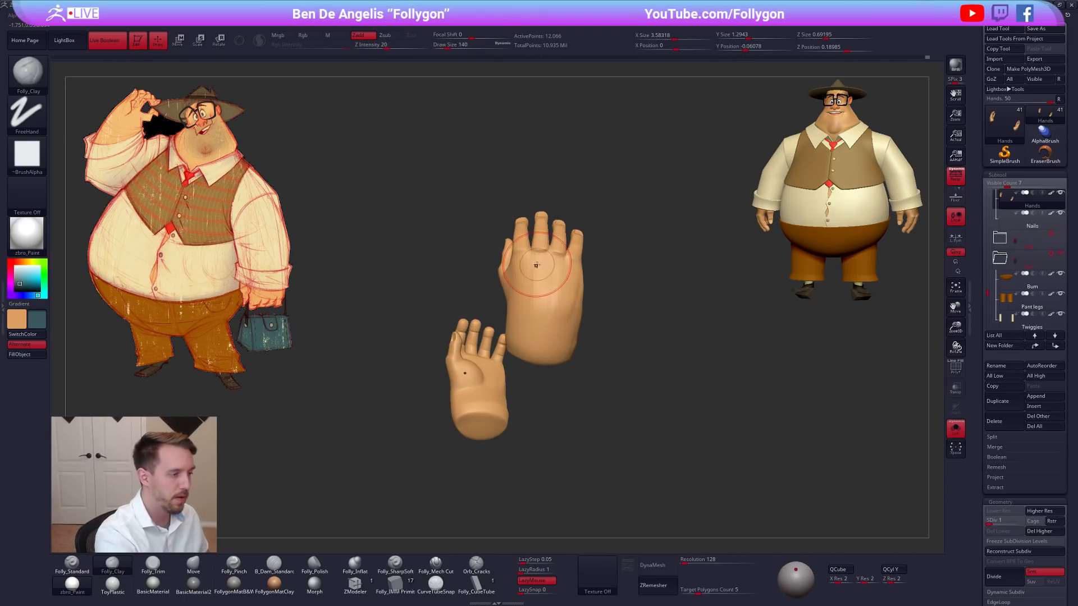
mouse_move(535, 283)
right_down()
mouse_move(572, 301)
mouse_move(548, 296)
right_up()
key(b)
key(m)
key(v)
key(space)
drag(556, 308, 561, 320)
key(space)
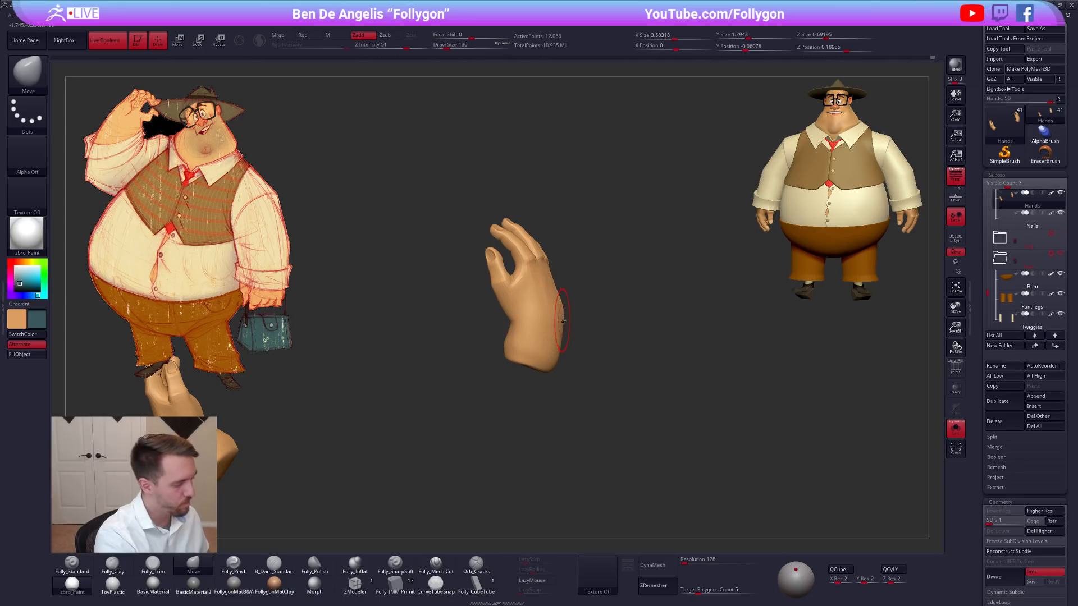
Reshape the outer contour of the wrist on both hands with the Move brush at draw size 140.
right_drag(558, 334, 549, 320)
shift+drag(554, 313, 562, 320)
mouse_move(562, 320)
right_down()
mouse_move(554, 303)
mouse_move(564, 309)
right_up()
key(space)
drag(567, 322, 570, 321)
right_drag(568, 319, 539, 323)
shift+drag(568, 320, 578, 312)
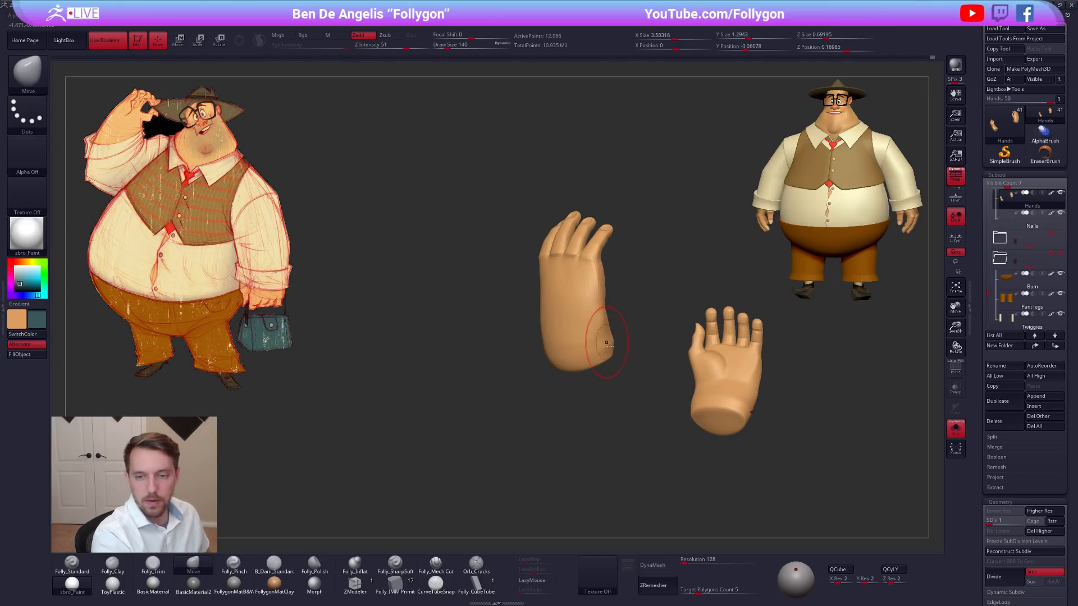
right_drag(709, 433, 690, 437)
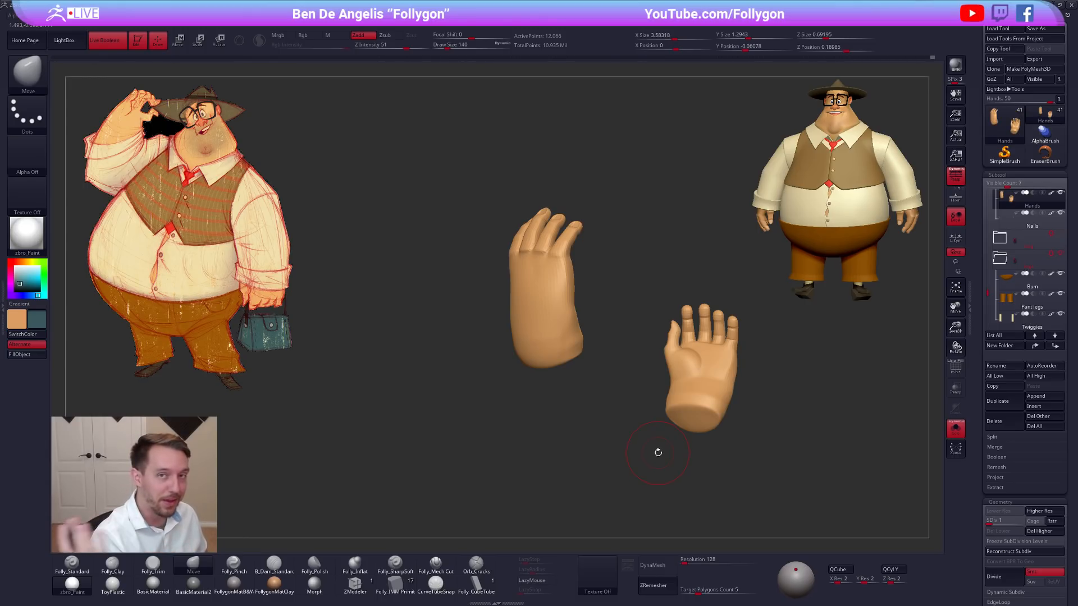
Adjust the side of the hand and the wrist with the Move brush at draw size 121.
drag(683, 242, 682, 250)
right_drag(682, 249, 681, 248)
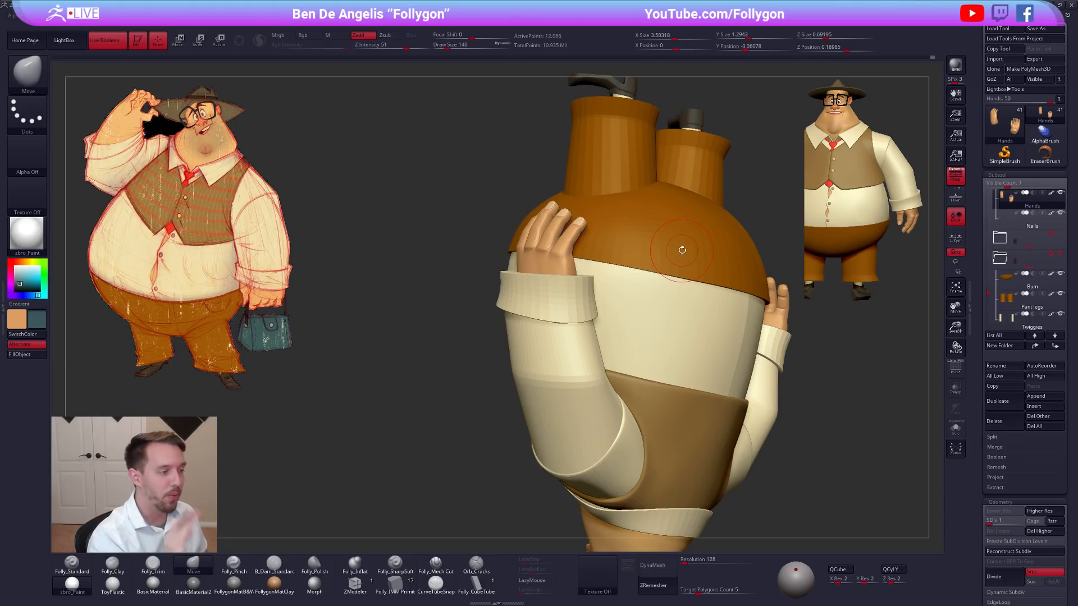
right_drag(554, 297, 578, 310)
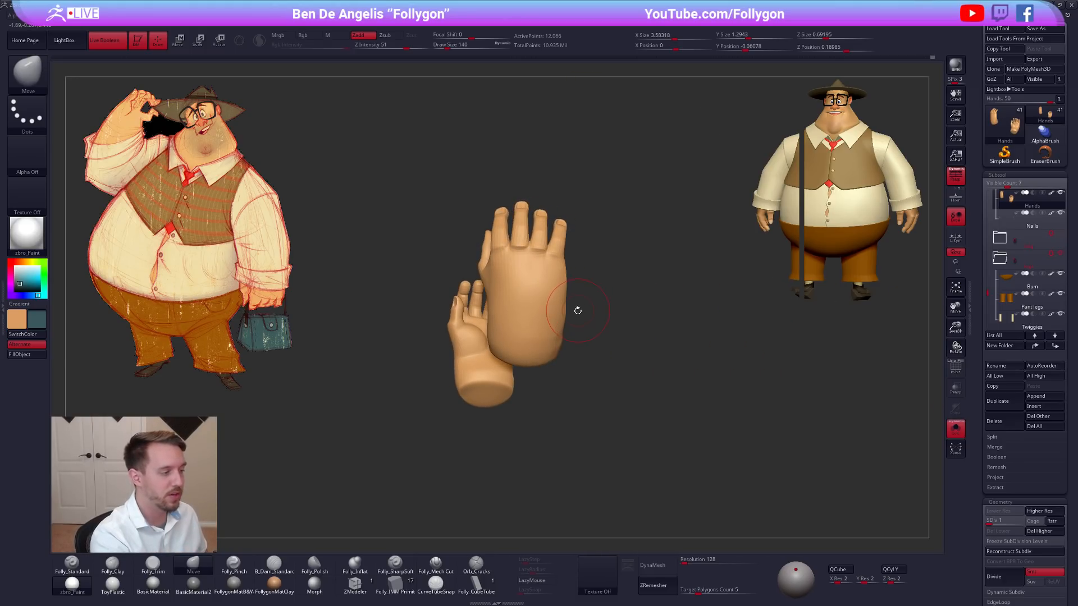
alt+right_drag(614, 412, 757, 431)
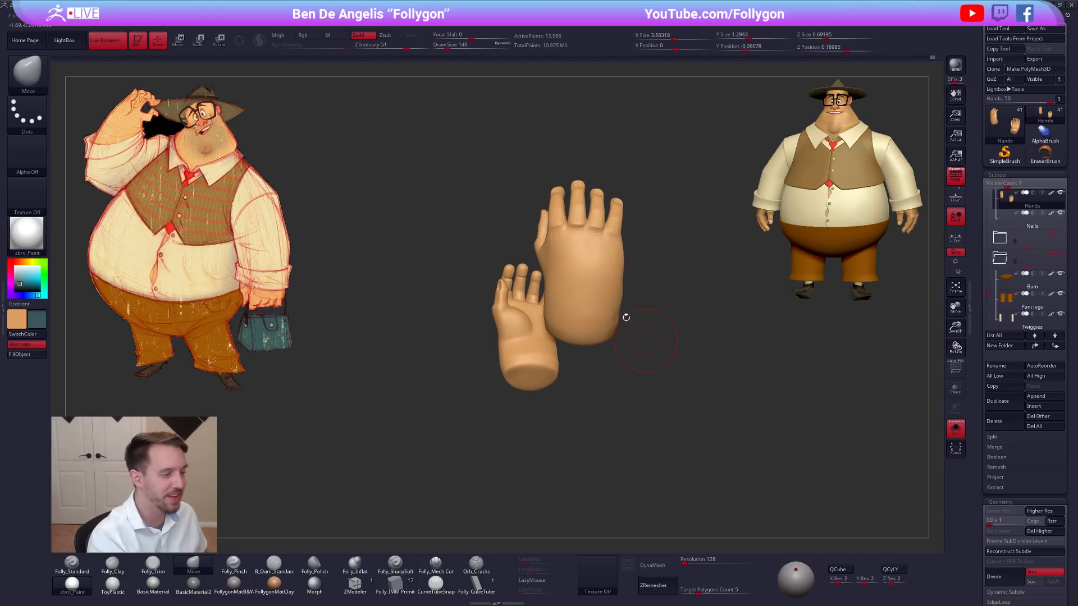
mouse_move(600, 287)
right_down()
mouse_move(601, 278)
mouse_move(619, 293)
right_up()
key(space)
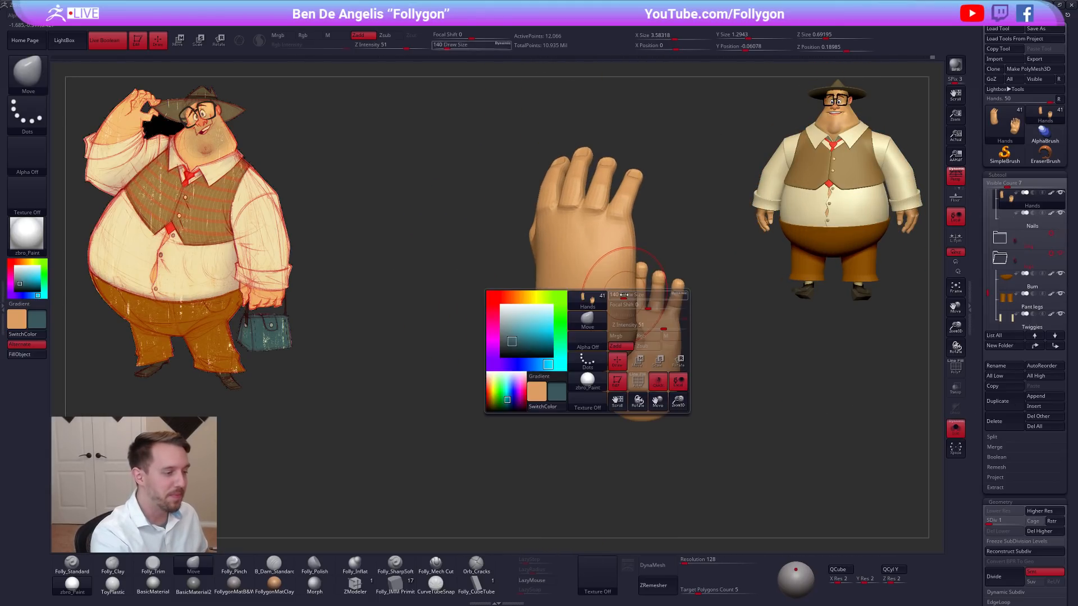
drag(628, 302, 624, 301)
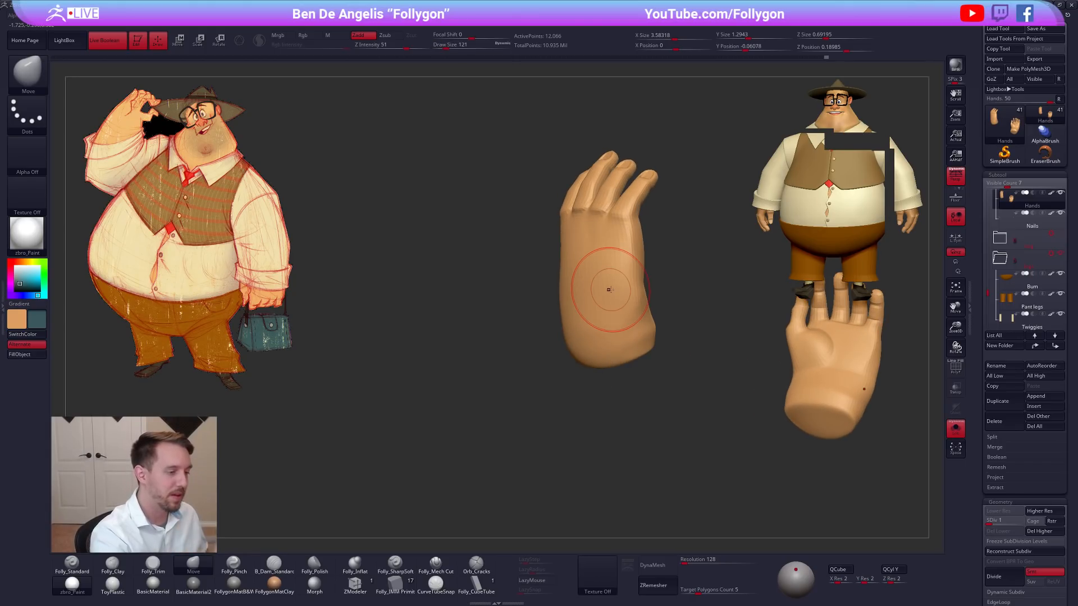
right_drag(616, 304, 579, 328)
alt+right_drag(580, 328, 521, 345)
Raise the hands to subdivision level 5 and pinch the edge along the side of the hand with Folly_Pinch at draw size 81.
key(s)
drag(521, 344, 513, 344)
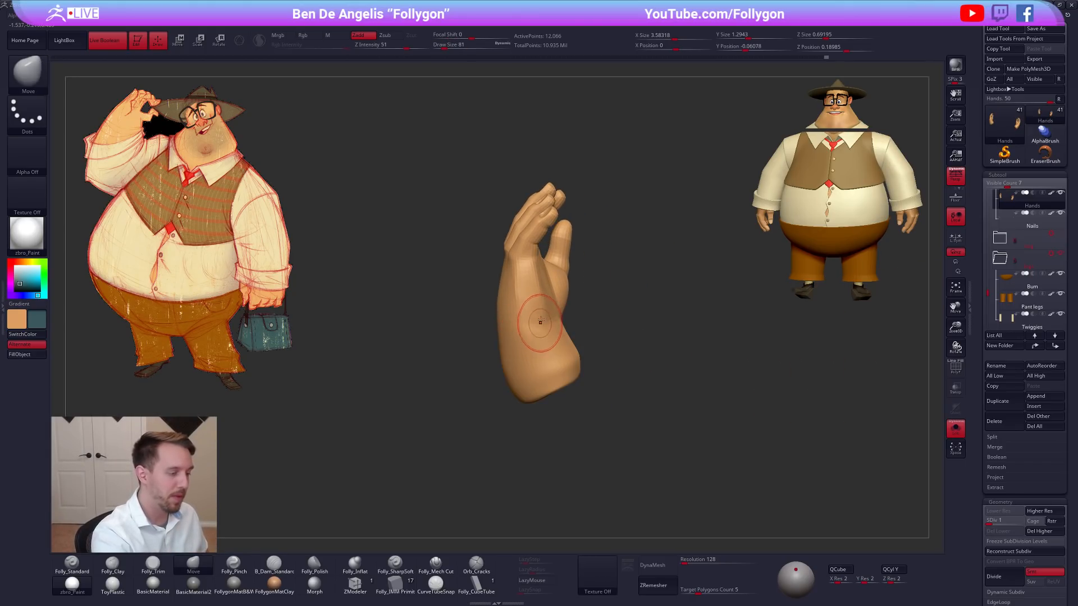
key(5)
right_drag(513, 301, 522, 301)
key(d)
key(d)
key(d)
key(d)
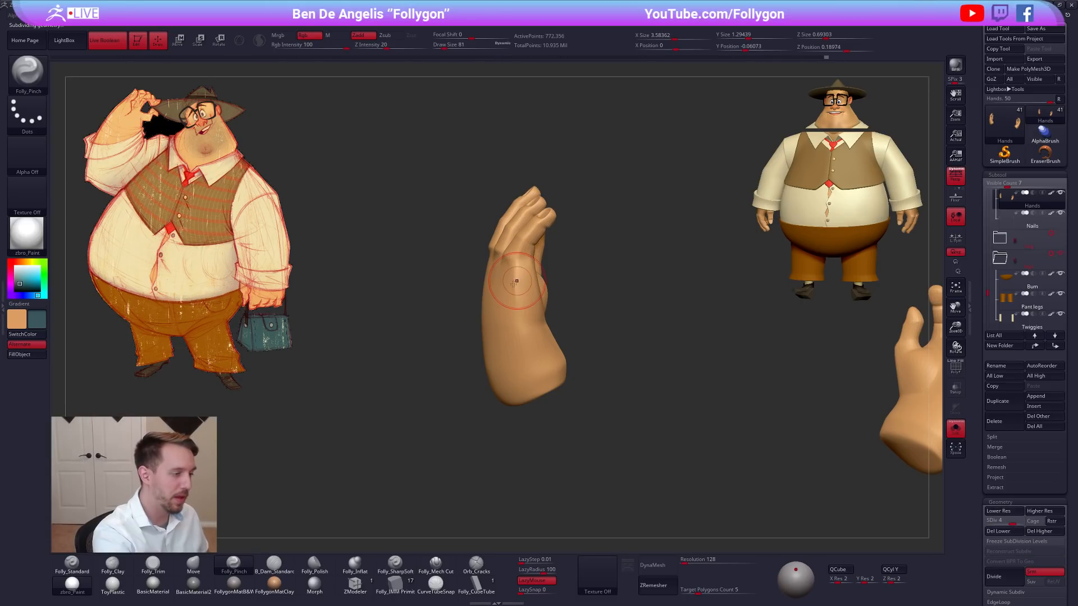
drag(515, 271, 514, 291)
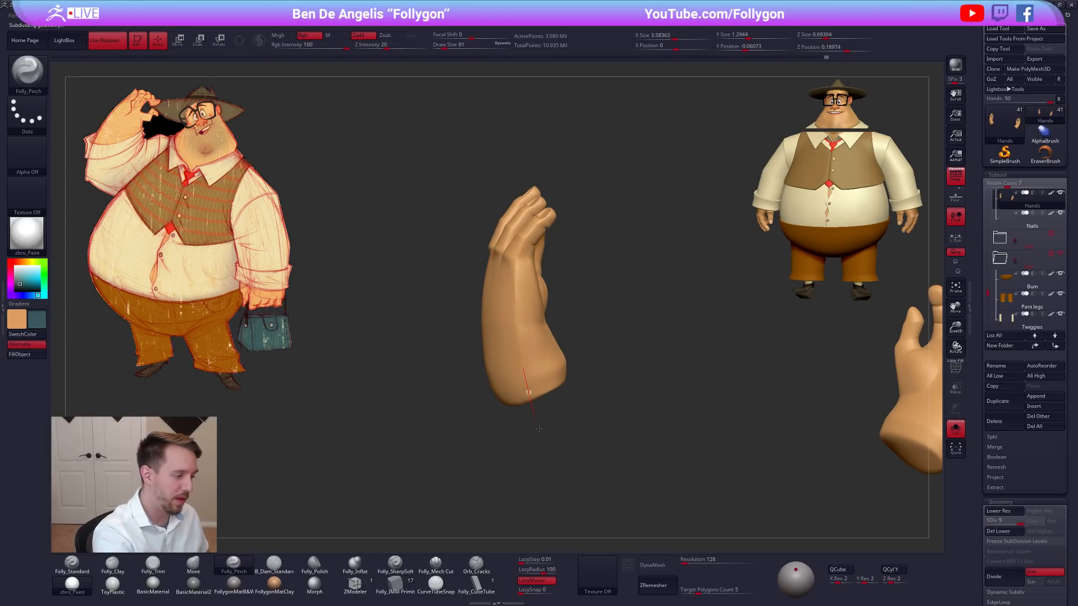
Continue pinching the side edge down to the wrist with Folly_Pinch at draw size 88.
mouse_move(520, 368)
right_down()
mouse_move(551, 322)
mouse_move(553, 342)
right_up()
key(space)
drag(567, 347, 574, 347)
mouse_move(573, 347)
right_down()
mouse_move(525, 356)
mouse_move(535, 340)
right_up()
key(space)
drag(540, 338, 535, 339)
right_drag(546, 330, 555, 289)
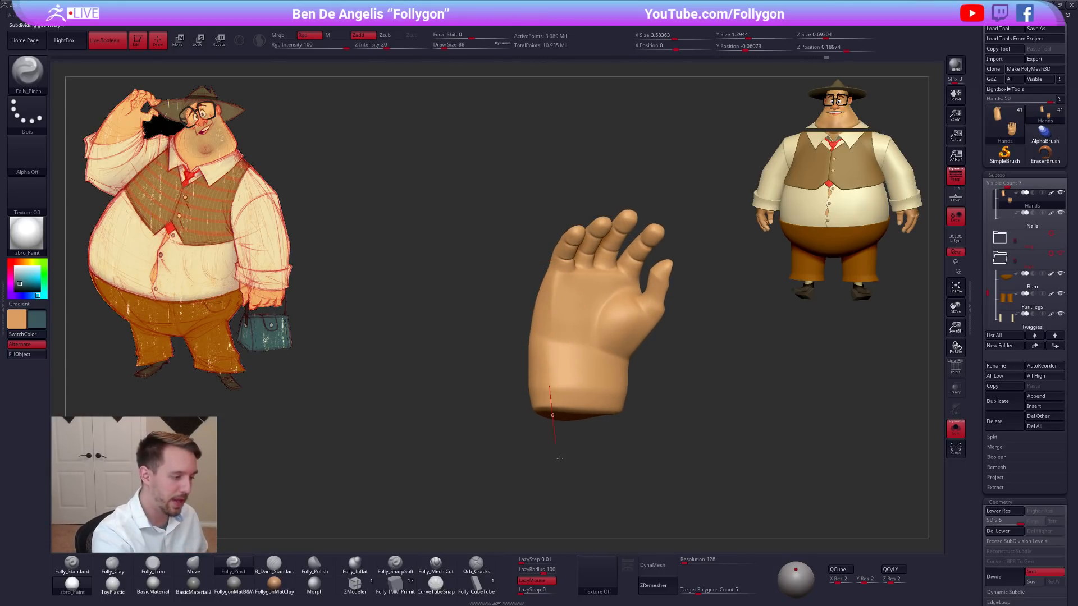
Drop the hands to subdivision level 3 and smooth the palm side of the wrist.
key(shift+d)
key(shift+d)
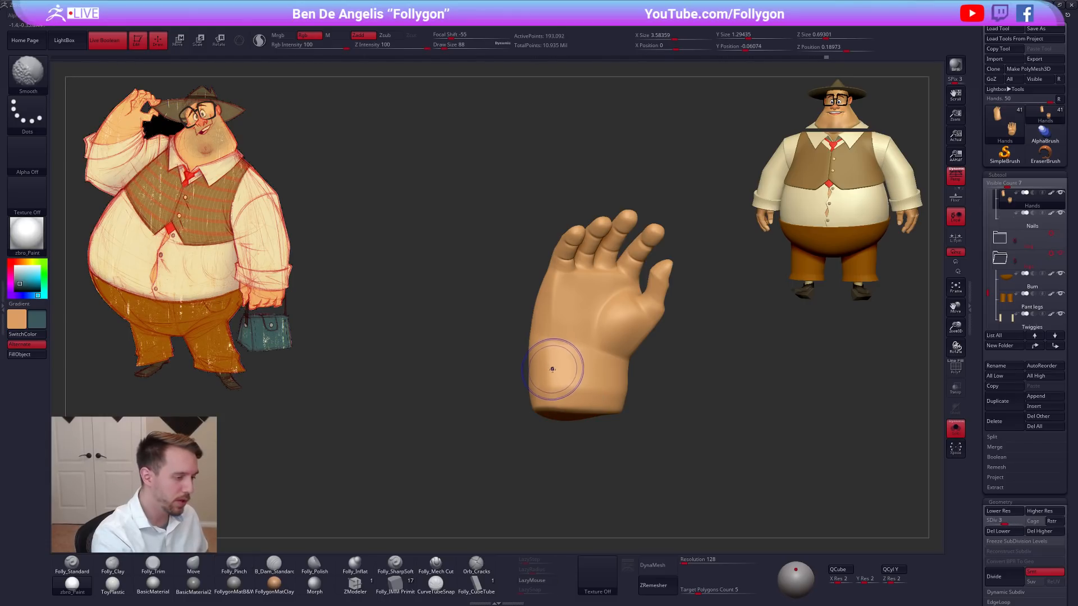
right_drag(557, 369, 552, 374)
key(space)
drag(551, 373, 526, 353)
Flatten the side of the wrist with Folly_Trim at draw sizes 121 and 160, stepping down to subdivision level 2.
key(3)
key(space)
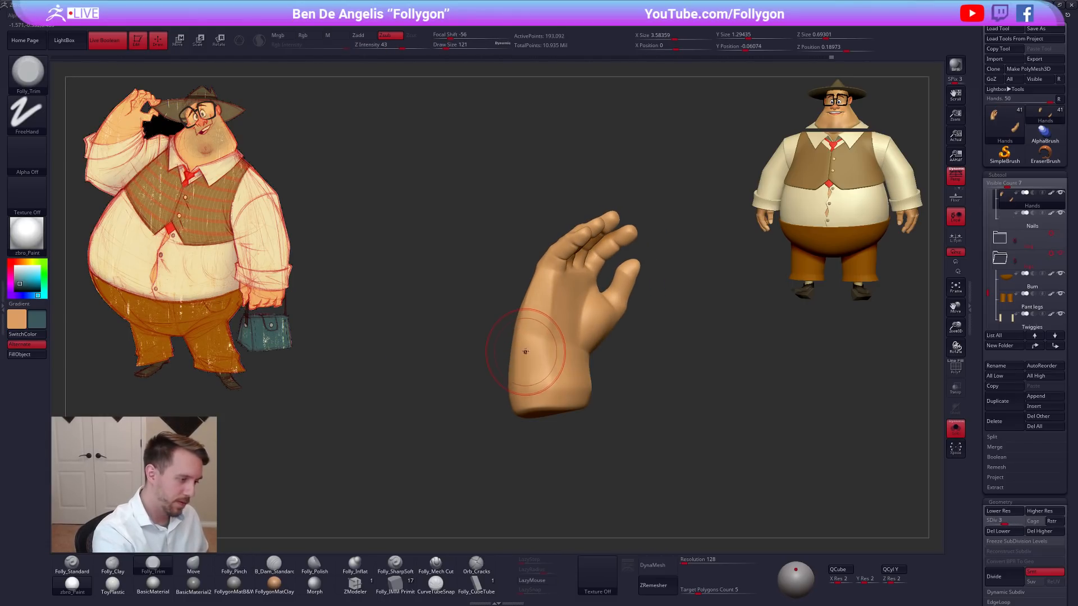
mouse_move(529, 383)
right_down()
mouse_move(530, 395)
mouse_move(578, 382)
mouse_move(587, 510)
mouse_move(606, 495)
mouse_move(633, 413)
mouse_move(582, 367)
mouse_move(578, 426)
mouse_move(565, 388)
right_up()
key(shift+d)
key(space)
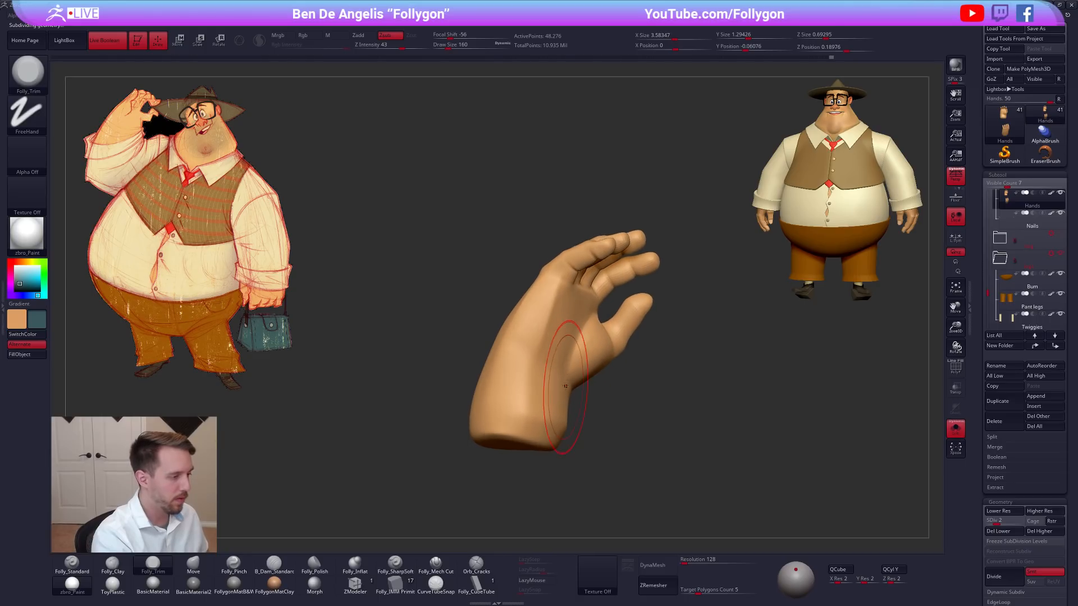
right_drag(491, 403, 505, 383)
Drop the hands to subdivision level 1 and adjust the back contour of the wrist with the Move brush.
key(shift+d)
key(4)
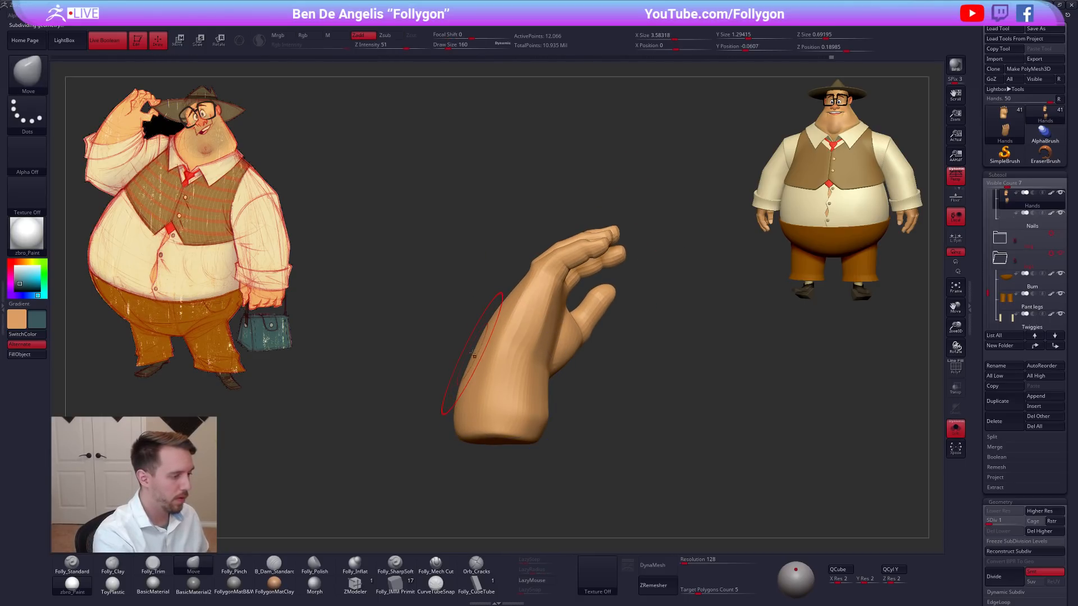
mouse_move(477, 346)
right_down()
mouse_move(512, 366)
mouse_move(555, 369)
mouse_move(543, 365)
mouse_move(582, 347)
right_up()
Mask the fingers with a soft-edged, inverted mask, reposition the wrist end with the Move gizmo, and clear the mask.
mouse_move(680, 287)
ctrl+mouse_down()
mouse_move(527, 266)
mouse_move(689, 491)
mouse_move(694, 477)
ctrl+mouse_up()
right_drag(713, 450, 690, 449)
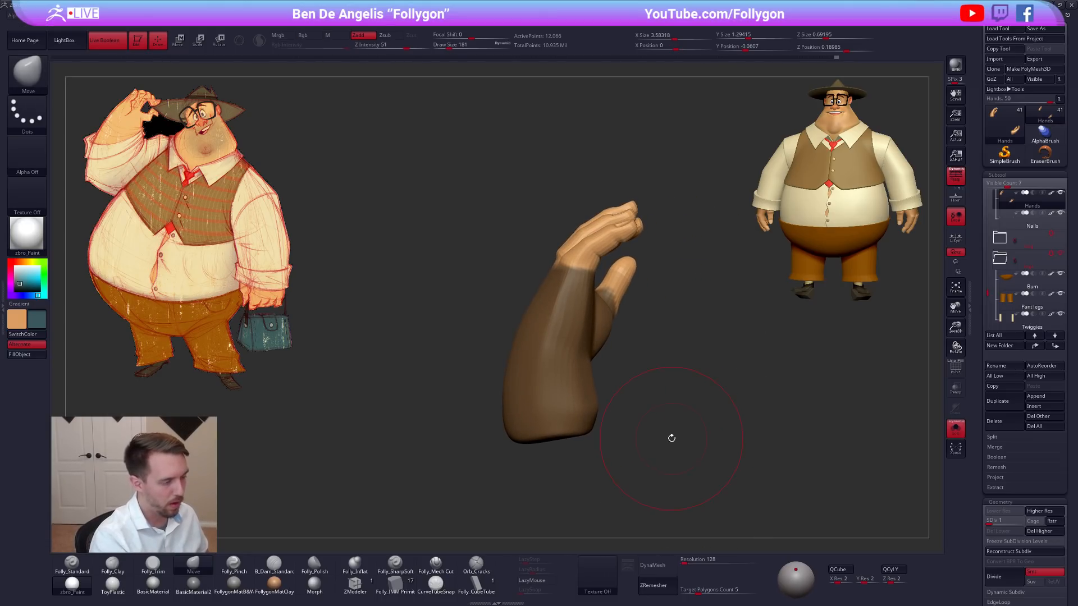
key(ctrl)
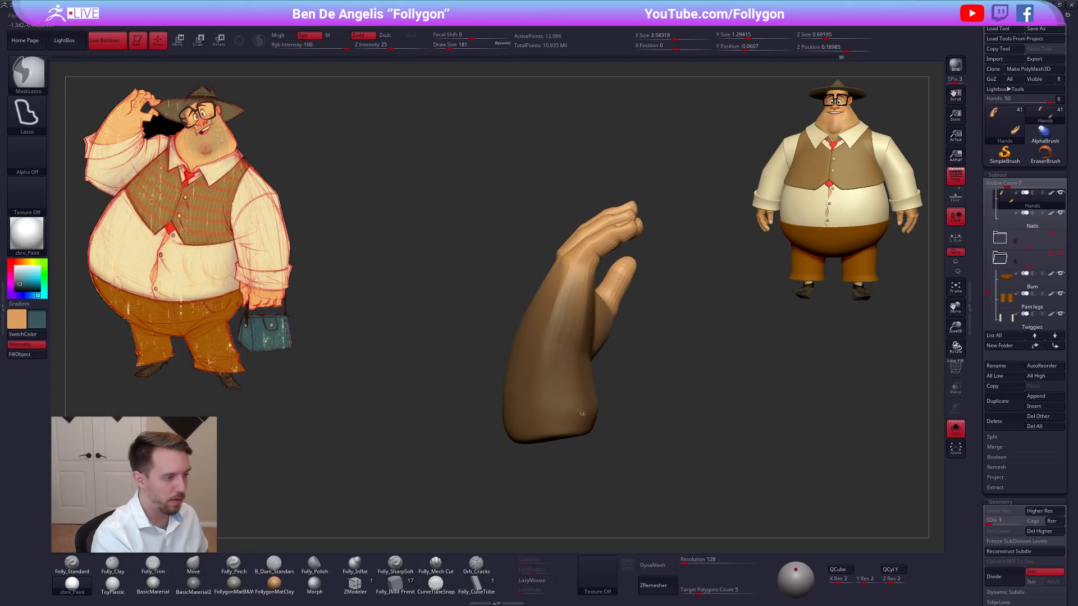
ctrl+click(644, 399)
ctrl+right_drag(601, 402, 568, 397)
key(w)
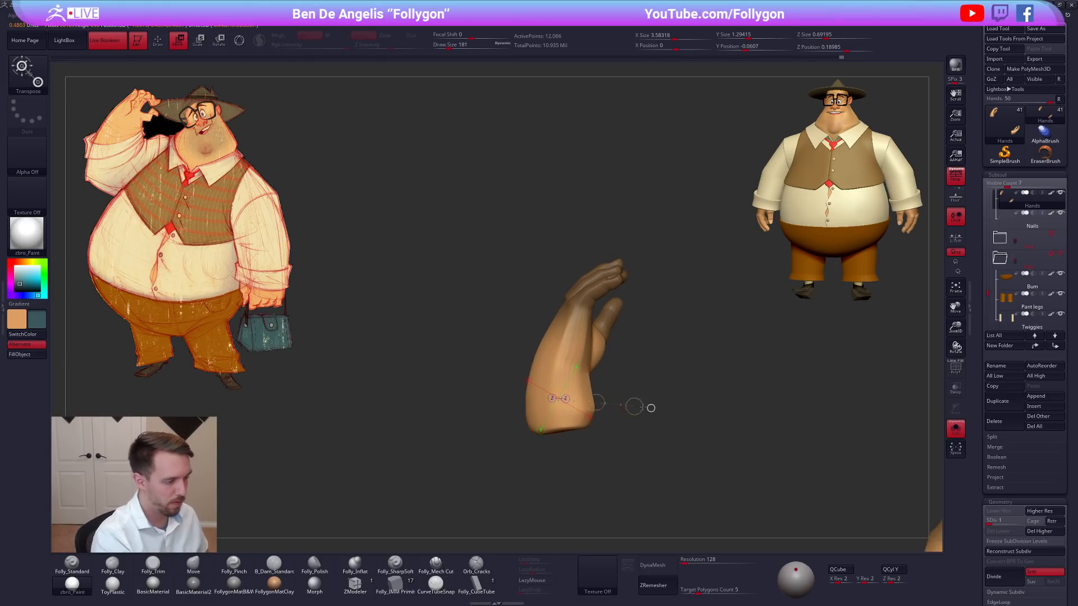
key(q)
right_drag(618, 366, 568, 375)
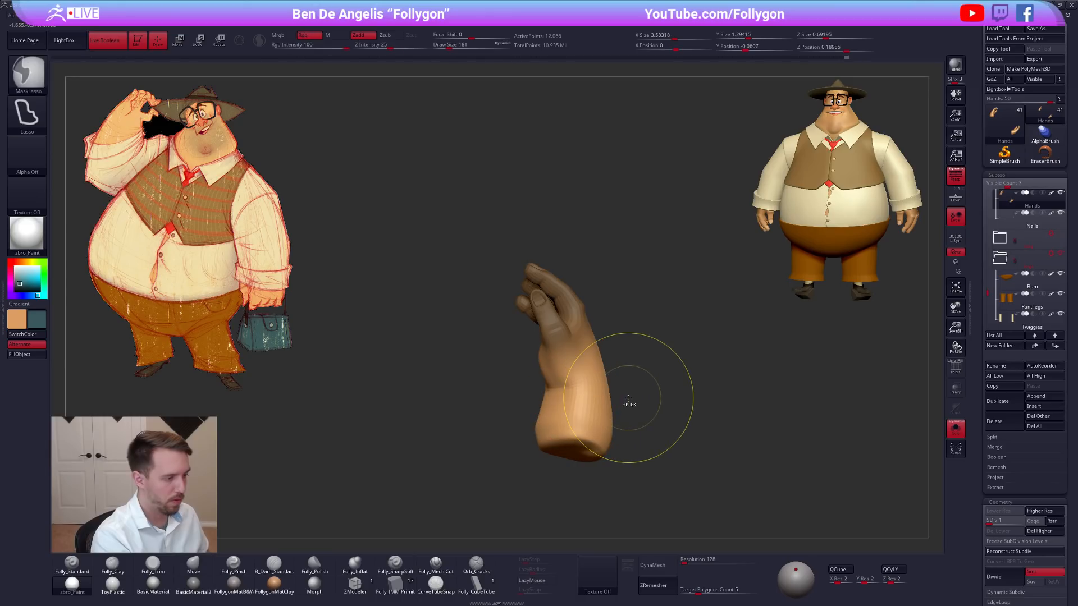
mouse_move(631, 402)
right_down()
mouse_move(649, 397)
mouse_move(590, 375)
mouse_move(582, 359)
right_up()
right_click(587, 394)
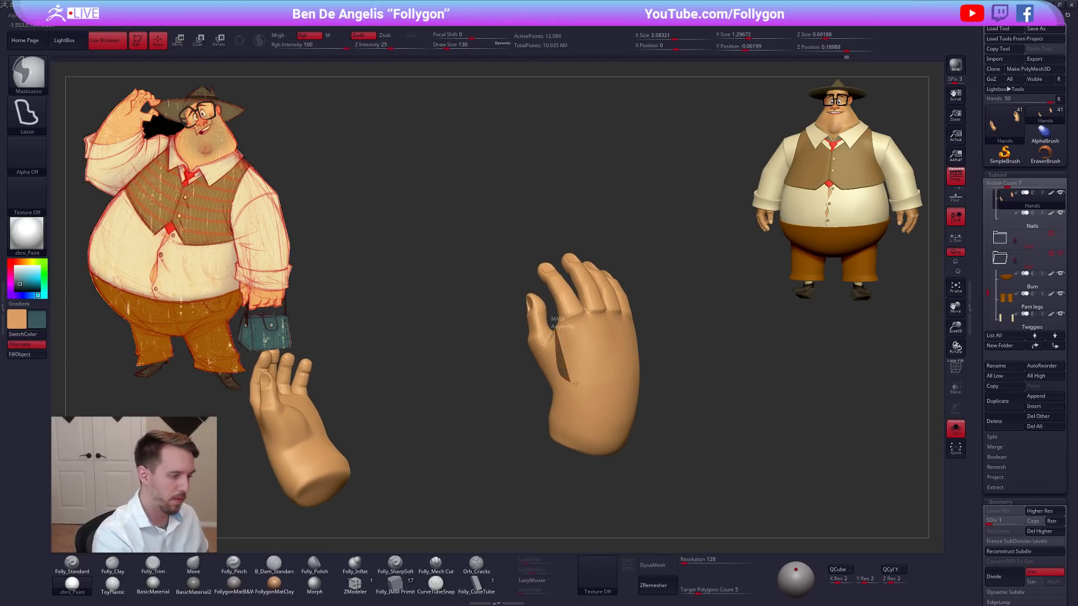
Lasso-mask part of the hand between the thumb and knuckles and refine the mask around the palm.
ctrl+drag(684, 322, 651, 303)
mouse_move(633, 321)
right_down()
mouse_move(652, 314)
mouse_move(643, 304)
right_up()
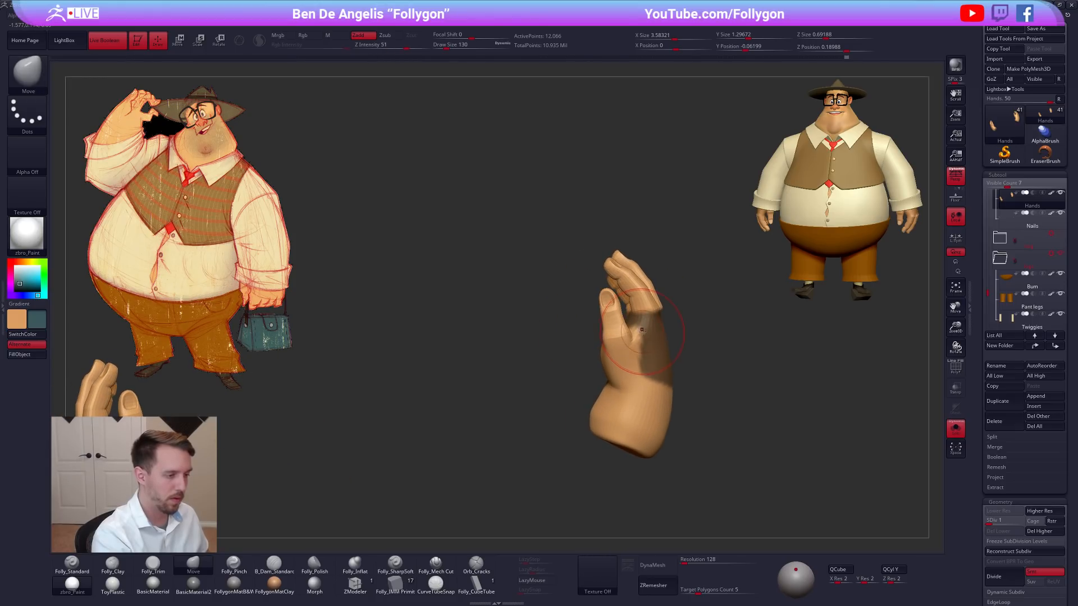
ctrl+alt+drag(577, 423, 625, 281)
right_drag(603, 343, 650, 361)
mouse_move(587, 431)
ctrl+alt+mouse_down()
mouse_move(617, 371)
mouse_move(632, 424)
ctrl+alt+mouse_up()
mouse_move(631, 425)
right_down()
mouse_move(659, 414)
mouse_move(574, 433)
right_up()
ctrl+click(595, 388)
ctrl+click(624, 393)
ctrl+click(623, 394)
Rotate the unmasked part of the hand with the Transpose gizmo and clear the mask.
key(space)
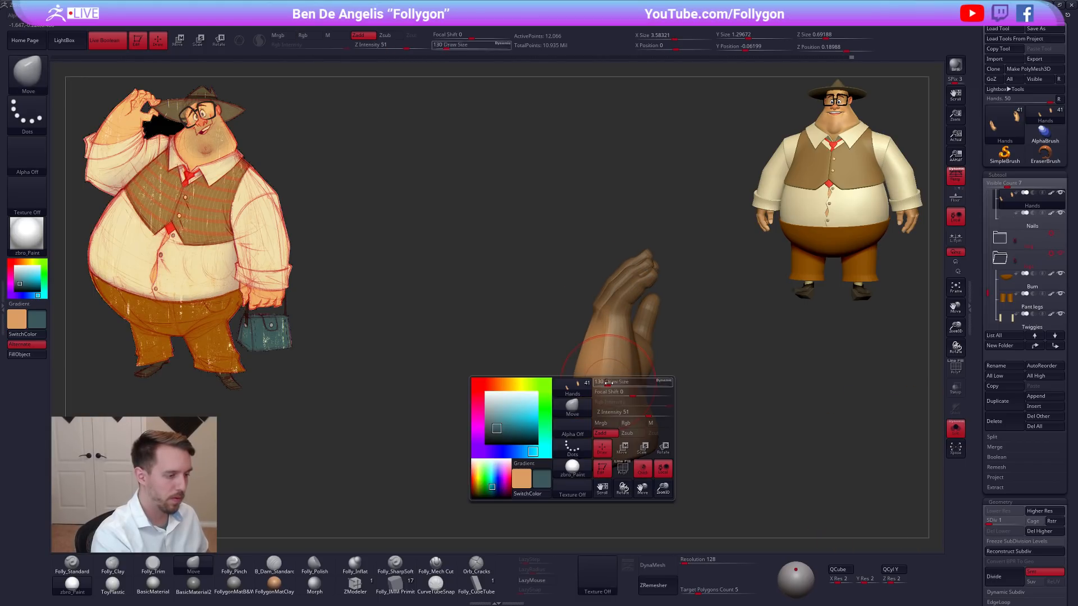
drag(611, 401, 616, 400)
key(r)
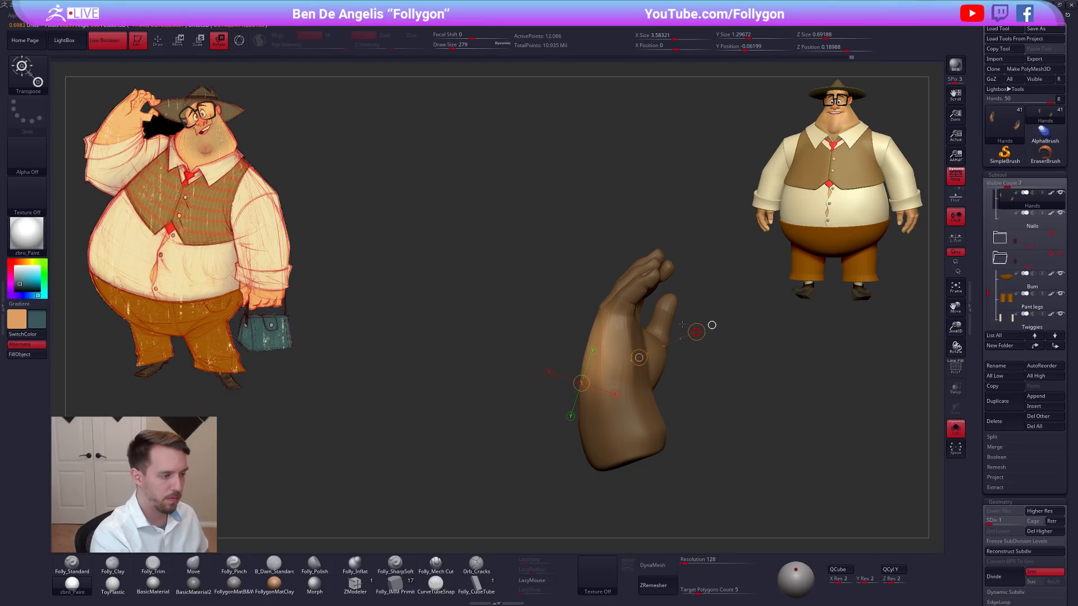
key(q)
mouse_move(583, 362)
right_down()
mouse_move(645, 370)
mouse_move(609, 373)
right_up()
key(ctrl+shift+a)
Reshape the back of the hand and wrist with the Move brush at draw size 130.
key([)
key([)
right_drag(599, 419, 590, 387)
shift+drag(575, 364, 562, 379)
mouse_move(551, 380)
right_down()
mouse_move(509, 387)
mouse_move(533, 368)
right_up()
key(space)
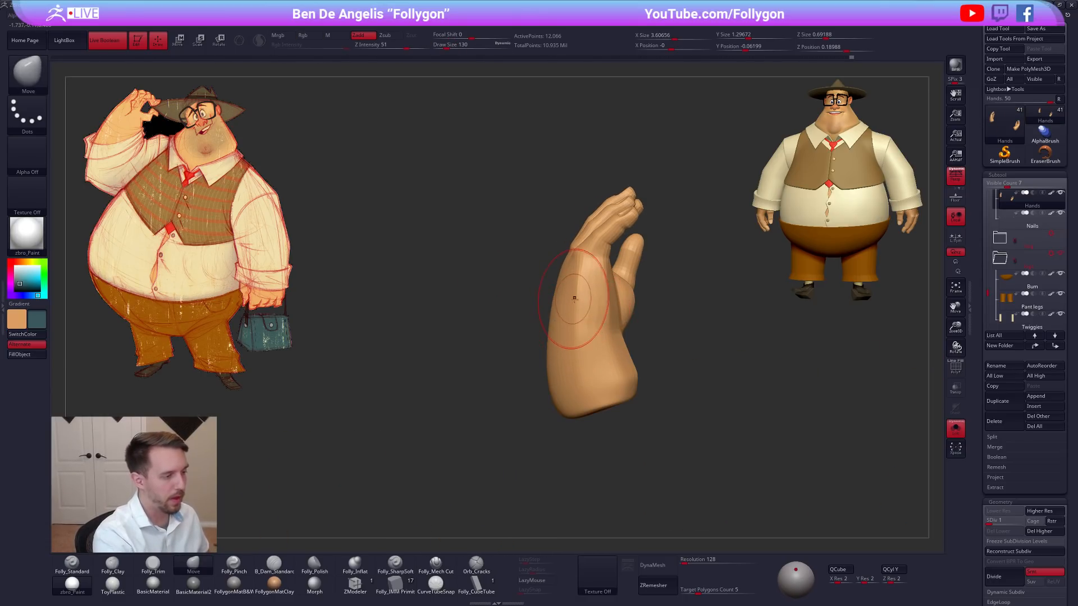
right_drag(572, 299, 594, 289)
Pinch the outer edge of the hand with Folly_Pinch at draw size 88, raising the hands to subdivision level 2.
key(5)
key(space)
drag(585, 259, 579, 258)
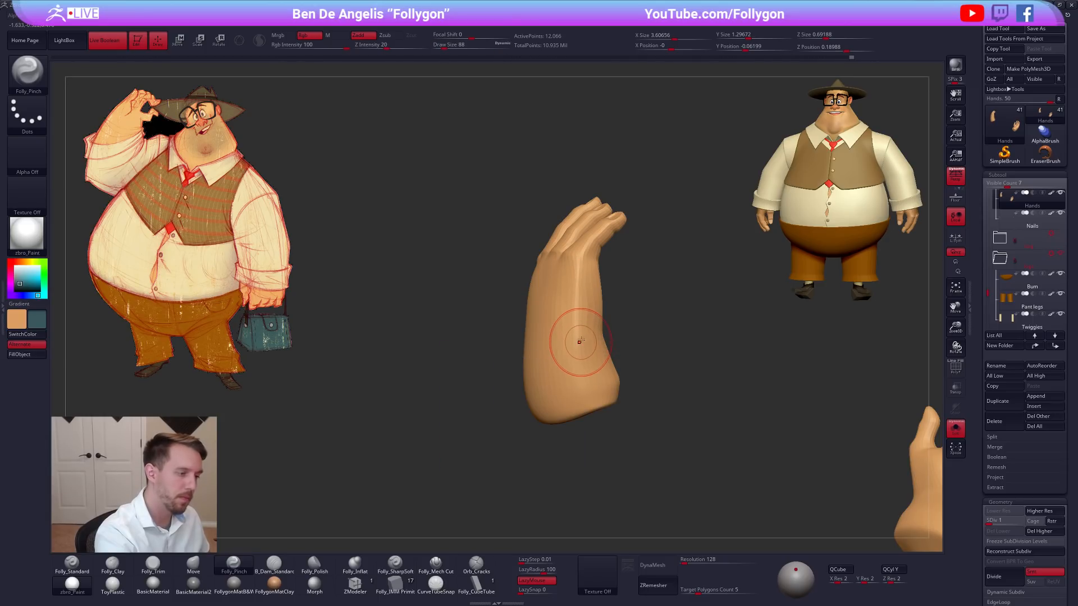
key(d)
right_drag(591, 325, 578, 308)
key(space)
drag(580, 308, 576, 307)
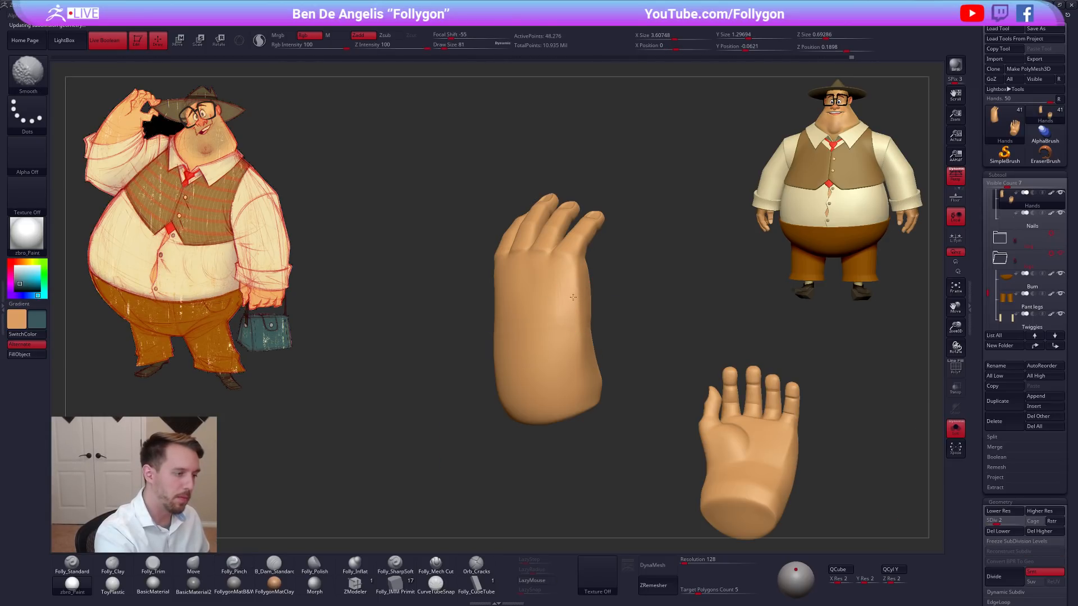
Smooth the outer edge and back of the hand, varying the brush's draw size.
mouse_move(558, 337)
right_down()
mouse_move(621, 332)
mouse_move(599, 318)
right_up()
key(space)
mouse_move(598, 318)
mouse_down()
mouse_move(544, 349)
mouse_move(553, 332)
mouse_up()
key(space)
drag(554, 324, 548, 323)
right_drag(549, 324, 577, 322)
Build up the base of the thumb with Folly_Clay and smooth the back of the hand at draw size 121.
key(2)
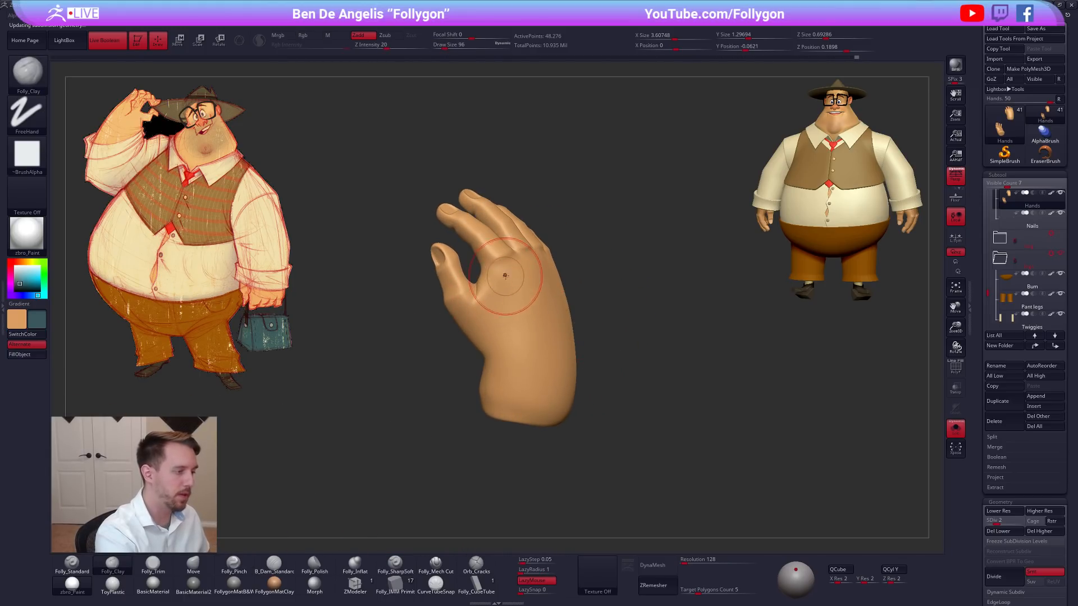
drag(488, 348, 488, 347)
key(space)
drag(491, 340, 495, 339)
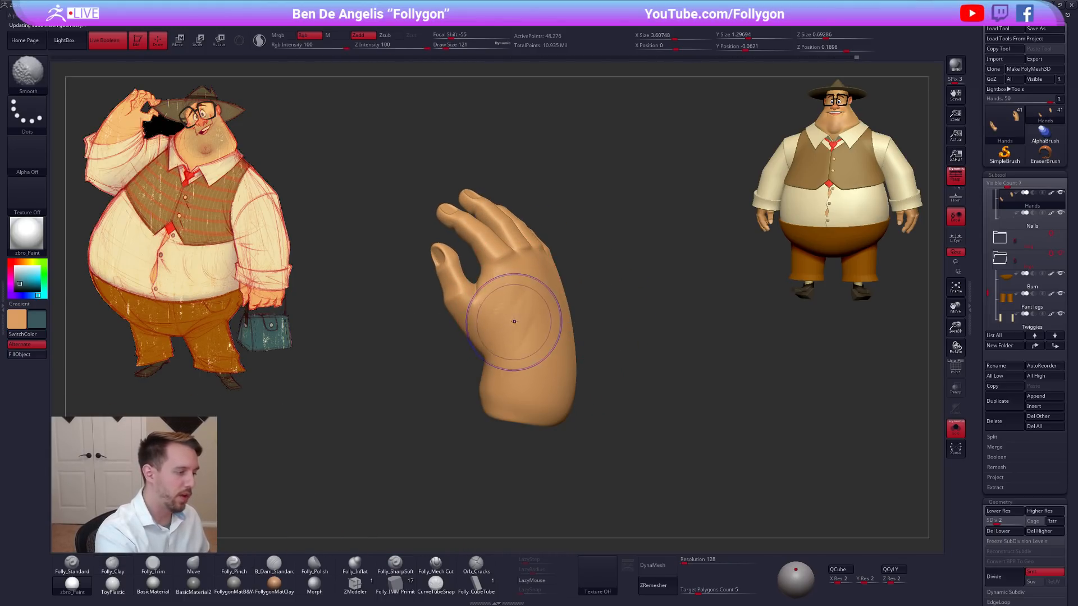
mouse_move(512, 322)
alt+right_down()
mouse_move(562, 336)
mouse_move(559, 370)
alt+right_up()
Sculpt the web between thumb and index finger with Folly_Clay, working up to subdivision level 4 at draw size 54.
key(space)
drag(553, 355, 546, 355)
right_drag(536, 283, 568, 286)
shift+drag(540, 291, 538, 278)
right_drag(535, 275, 541, 282)
shift+drag(538, 291, 535, 302)
right_drag(539, 286, 549, 275)
key(space)
drag(550, 298, 552, 299)
right_drag(552, 294, 544, 273)
right_drag(554, 328, 534, 320)
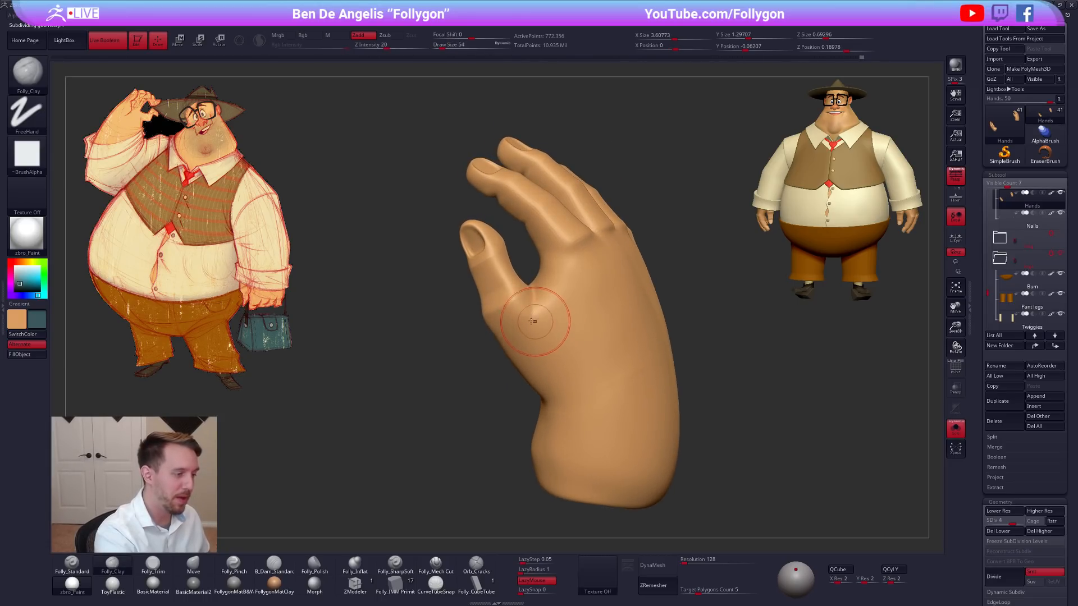
Sharpen the forms between the thumb and index finger with Folly_Pinch.
key(5)
drag(533, 290, 538, 319)
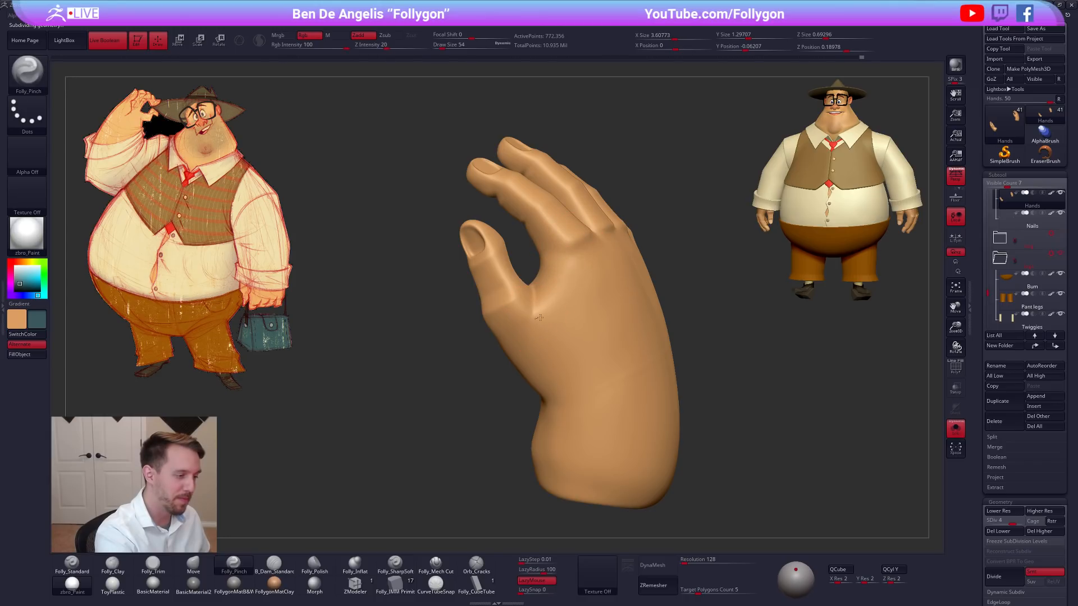
right_drag(563, 209, 640, 238)
mouse_move(555, 270)
right_down()
mouse_move(588, 277)
mouse_move(562, 303)
mouse_move(601, 360)
mouse_move(589, 332)
mouse_move(557, 508)
right_up()
Show the full character again and examine the refined hands from the front and side.
key(shift+alt+s)
shift+right_drag(592, 439, 560, 329)
mouse_move(776, 454)
right_down()
mouse_move(741, 446)
mouse_move(731, 454)
mouse_move(759, 459)
right_up()
key(shift+alt+s)
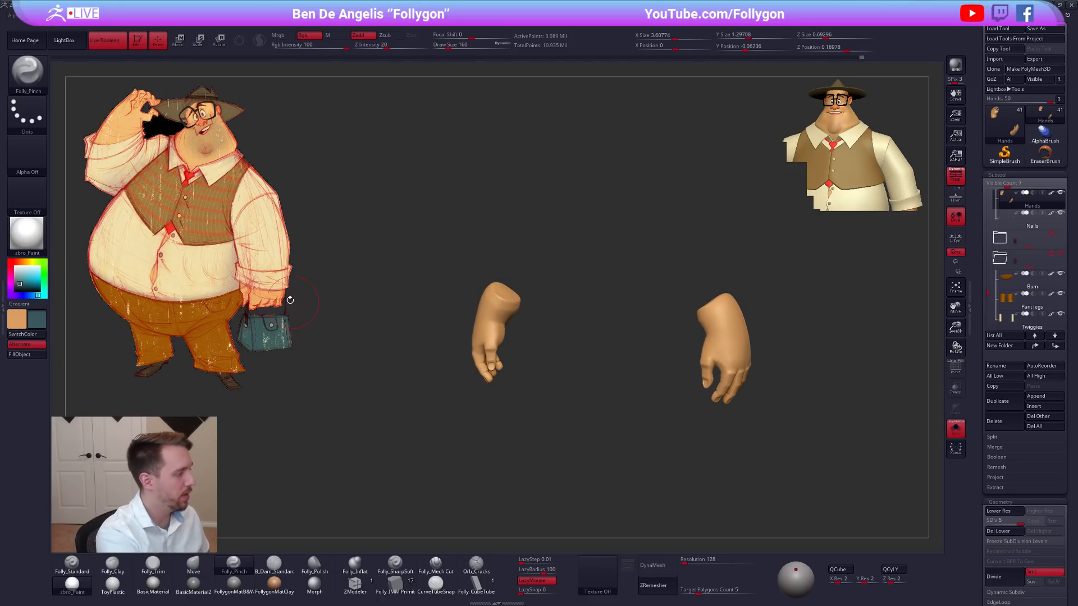
key(shift+alt+s)
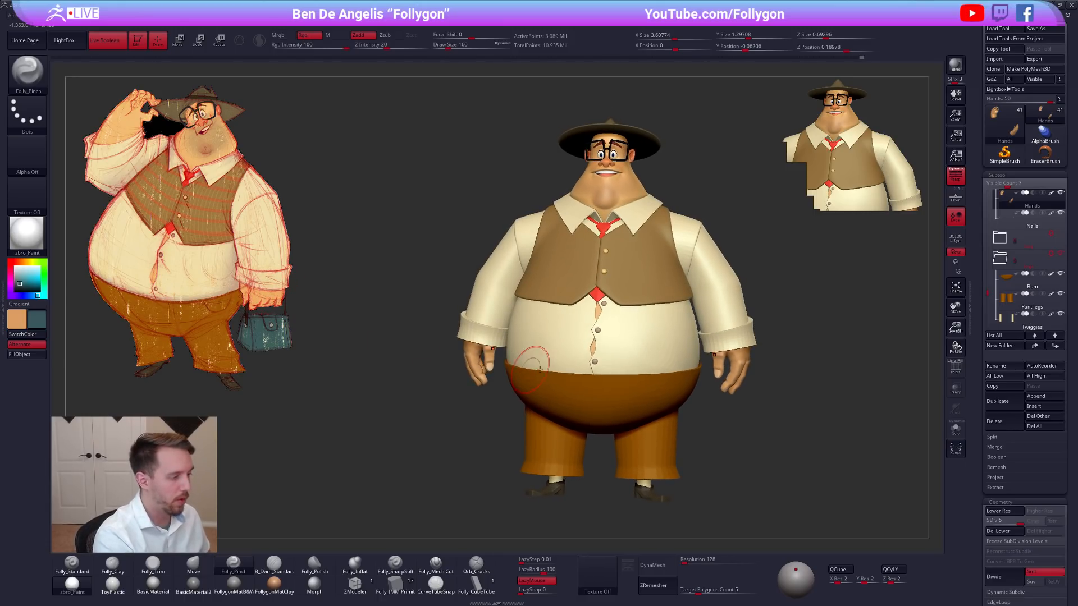
right_drag(720, 352, 695, 413)
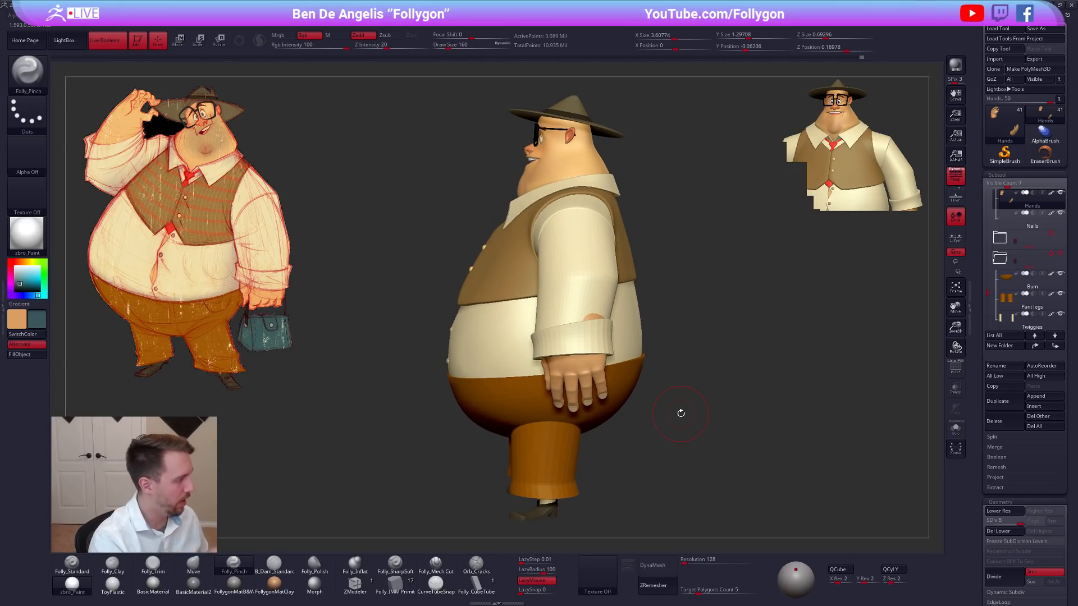
Isolate the hands and lower them to subdivision level 1.
mouse_move(620, 472)
right_down()
mouse_move(647, 466)
mouse_move(655, 447)
mouse_move(656, 461)
right_up()
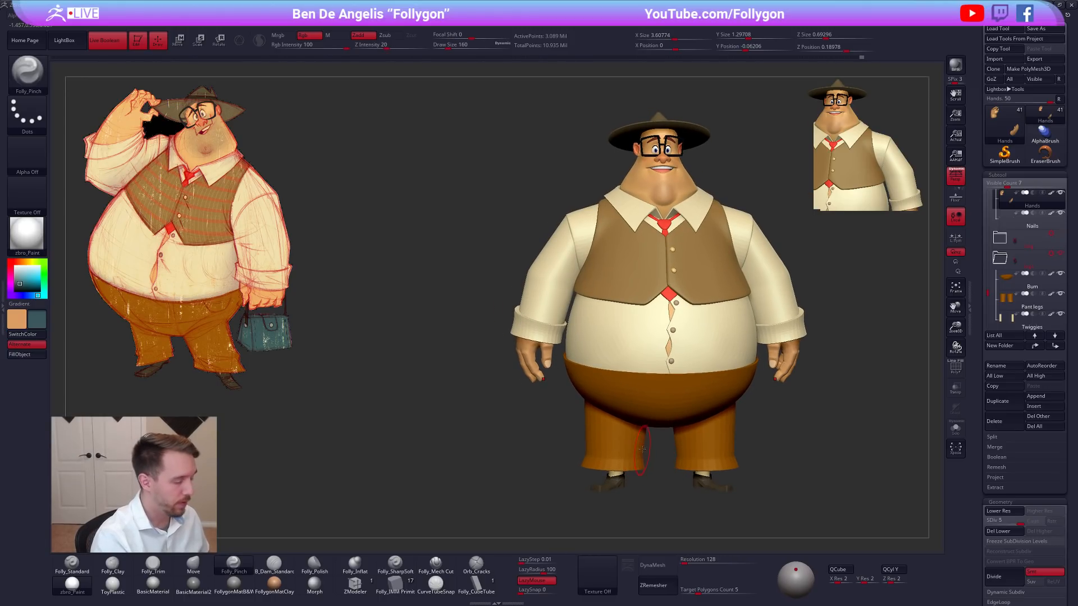
key(alt+s)
right_drag(494, 330, 618, 341)
key(shift+d)
key(shift+d)
key(shift+d)
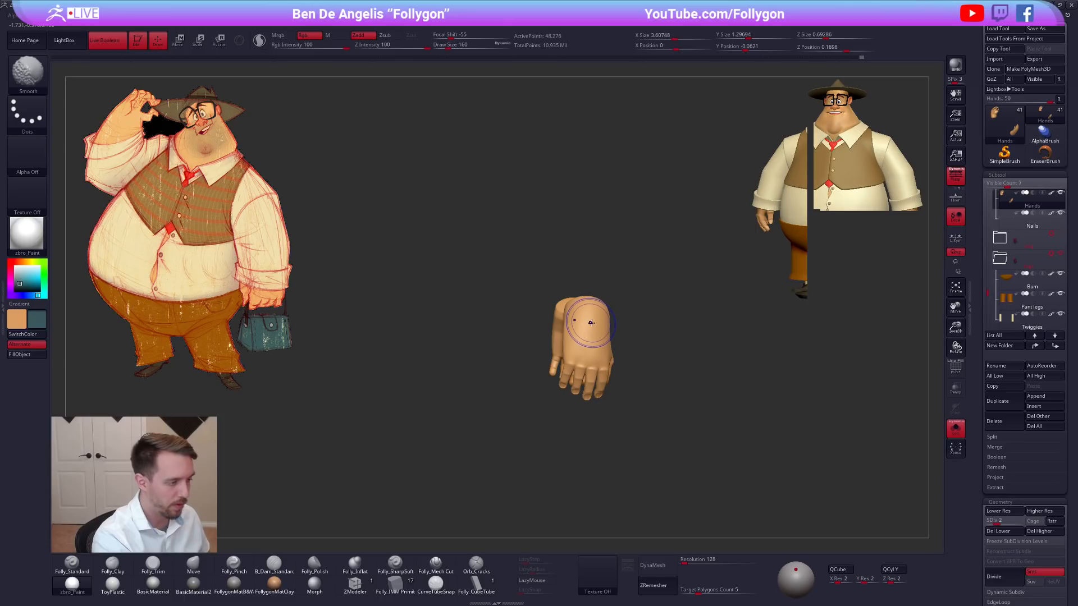
key(shift+d)
Reshape the forearm end and inner wrist of the hands with the Move brush at draw size 121.
key(alt+s)
right_drag(625, 329, 584, 330)
key(alt+s)
key(s)
drag(584, 330, 580, 328)
mouse_move(580, 327)
right_down()
mouse_move(609, 312)
mouse_move(587, 328)
right_up()
key(b)
key(m)
key(v)
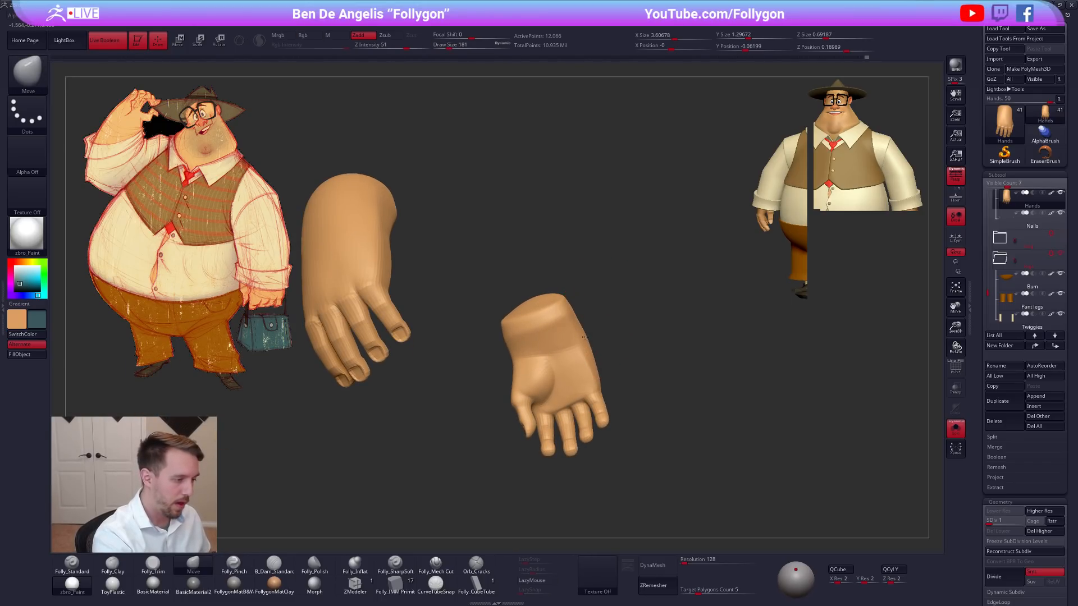
drag(573, 308, 576, 306)
right_drag(577, 306, 575, 281)
right_click(542, 339)
right_drag(542, 339, 534, 320)
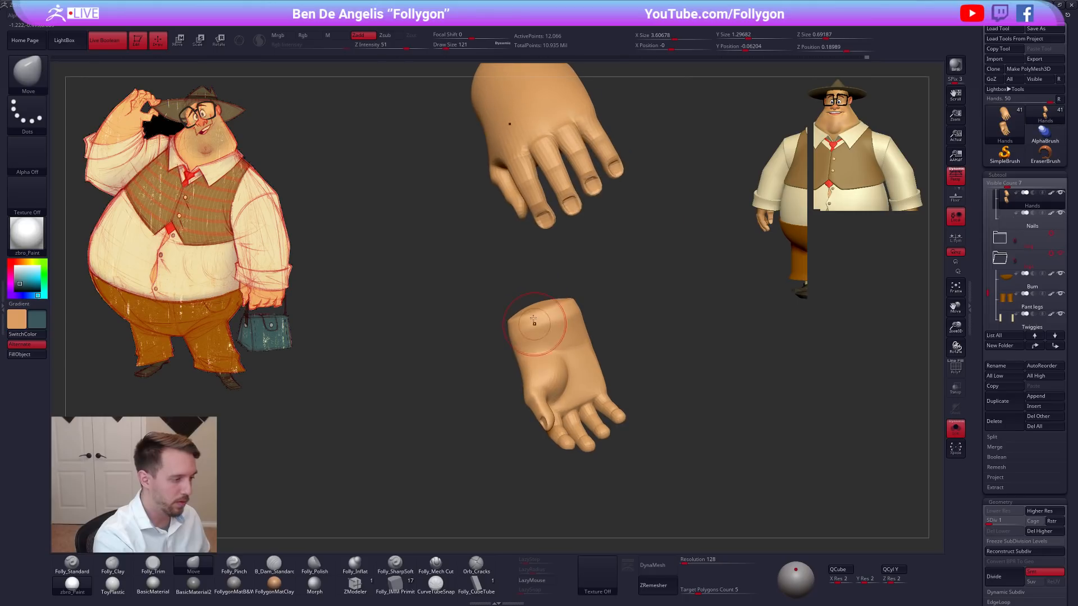
Flatten the inner wrist with Folly_Trim and adjust its outline with Move at draw size 150.
key(3)
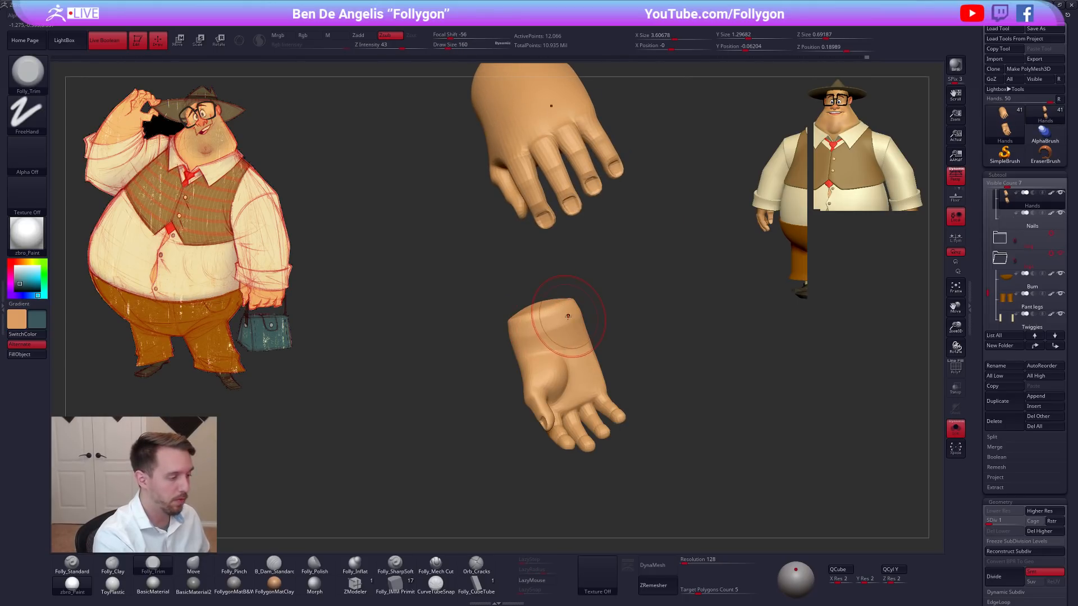
right_drag(560, 316, 523, 320)
key(b)
key(m)
key(v)
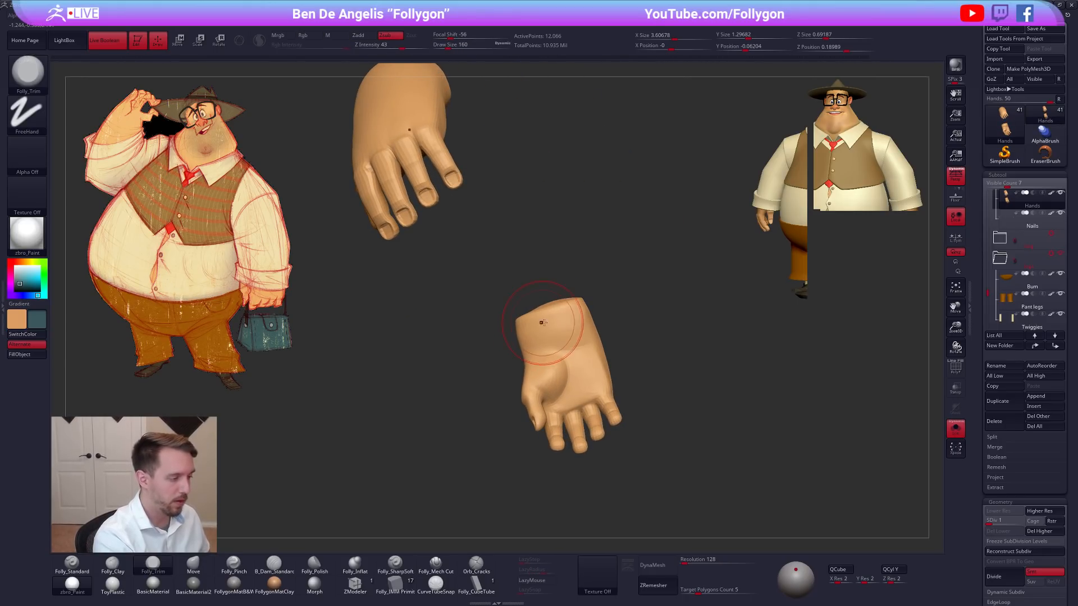
mouse_move(569, 304)
right_down()
mouse_move(555, 283)
mouse_move(538, 329)
mouse_move(571, 343)
mouse_move(563, 361)
mouse_move(652, 386)
right_up()
key(shift)
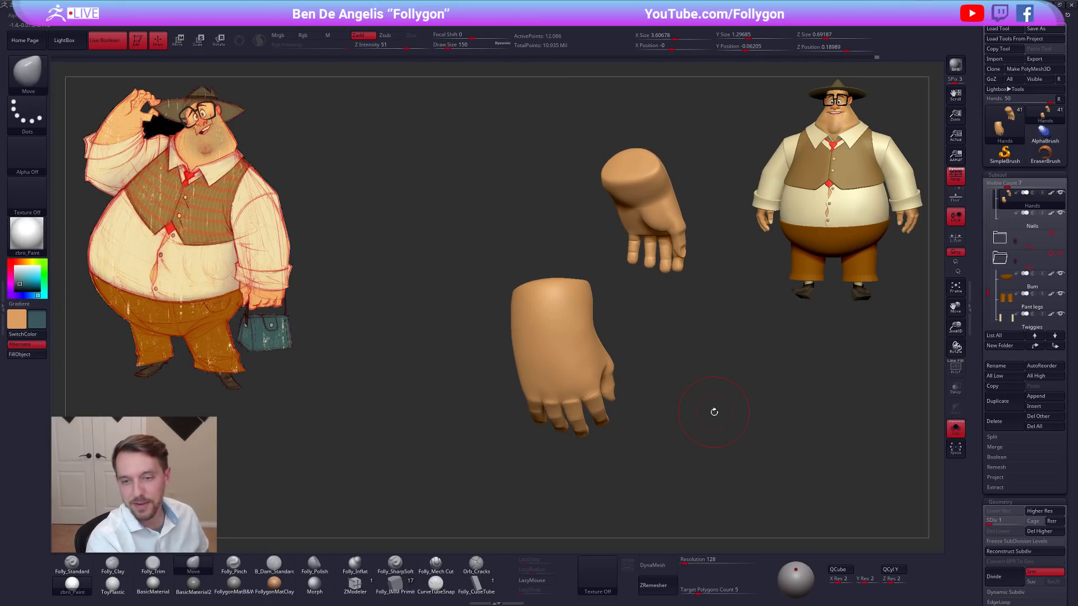
Return the hands to subdivision level 5 and refine the wrist planes, starting with Folly_Trim.
right_drag(713, 418, 656, 381)
mouse_move(565, 305)
right_down()
mouse_move(566, 323)
mouse_move(547, 294)
mouse_move(559, 323)
mouse_move(542, 297)
mouse_move(538, 309)
mouse_move(564, 327)
right_up()
key(ctrl+d)
key(3)
right_click(558, 323)
key(5)
right_click(536, 388)
drag(564, 354, 568, 354)
right_drag(556, 349, 584, 382)
Define the crease between palm and wrist with Folly_Mech Cut at draw size 104.
click(440, 564)
right_drag(534, 358, 497, 355)
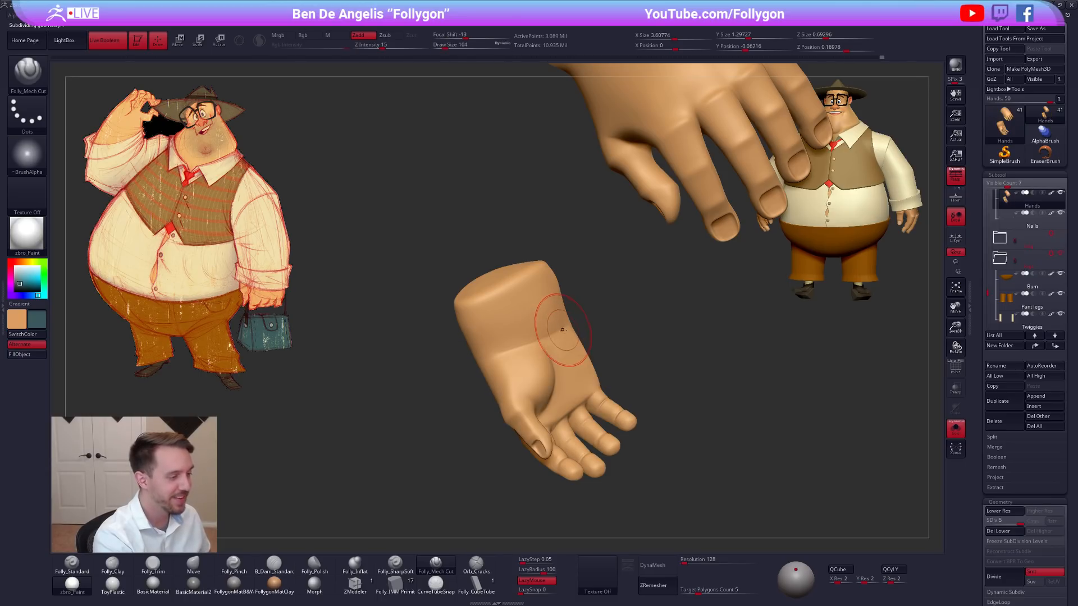
right_drag(563, 330, 572, 260)
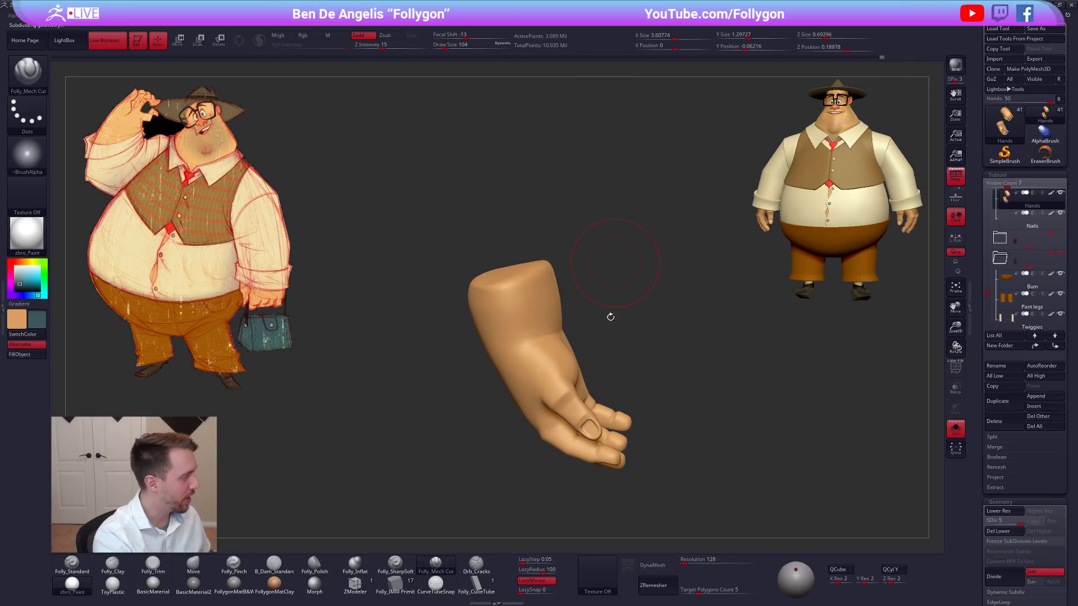
Adjust the silhouette of the wrist with the Move brush.
key(b)
key(m)
key(v)
mouse_move(594, 303)
right_down()
mouse_move(635, 301)
mouse_move(640, 272)
mouse_move(587, 313)
mouse_move(579, 289)
mouse_move(583, 306)
mouse_move(635, 341)
mouse_move(514, 343)
right_up()
key(alt+s)
key(w)
drag(537, 323, 473, 420)
key(alt+s)
key(q)
mouse_move(607, 488)
mouse_down()
mouse_move(657, 492)
mouse_move(601, 482)
mouse_up()
Lower the hands to subdivision level 1 again.
key(shift+d)
key(shift+d)
key(shift+d)
key(shift+d)
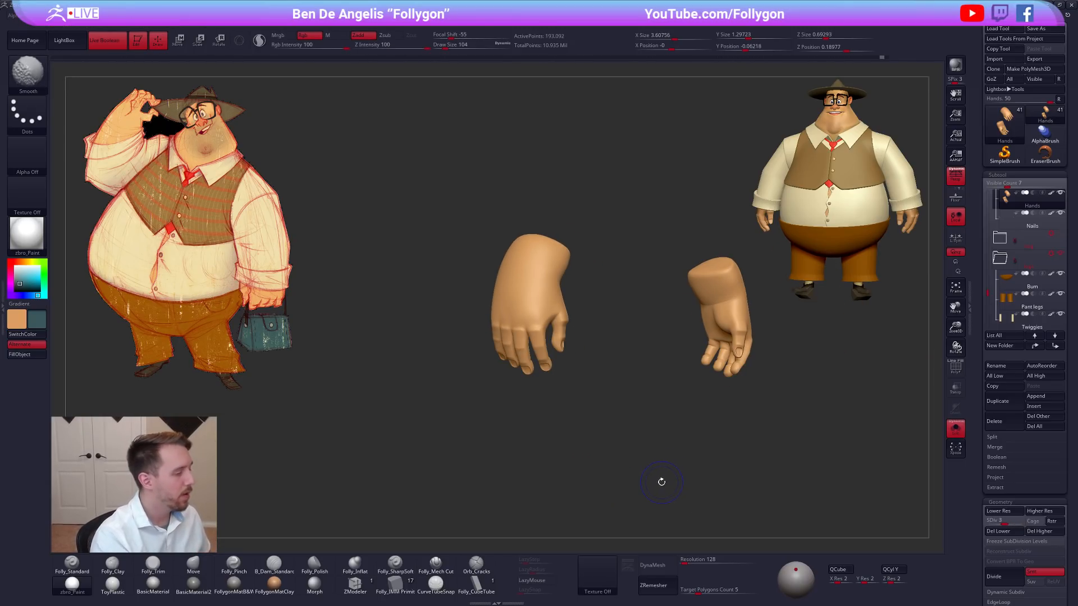
drag(752, 432, 632, 455)
Try to reposition the isolated hands with a Transpose Move line and undo the changes.
key(alt+s)
key(w)
drag(484, 330, 434, 405)
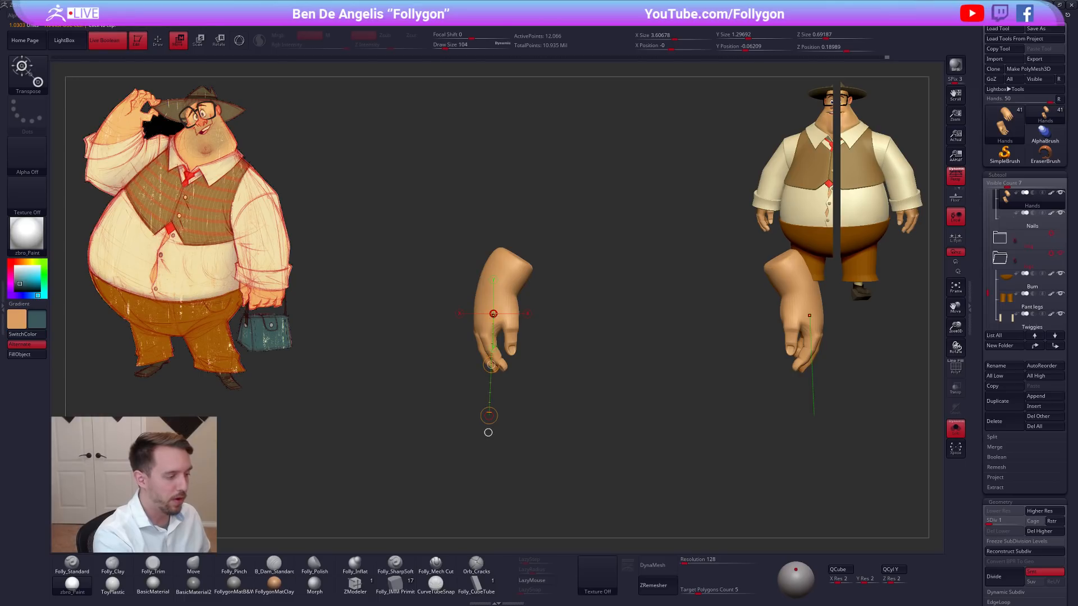
click(494, 315)
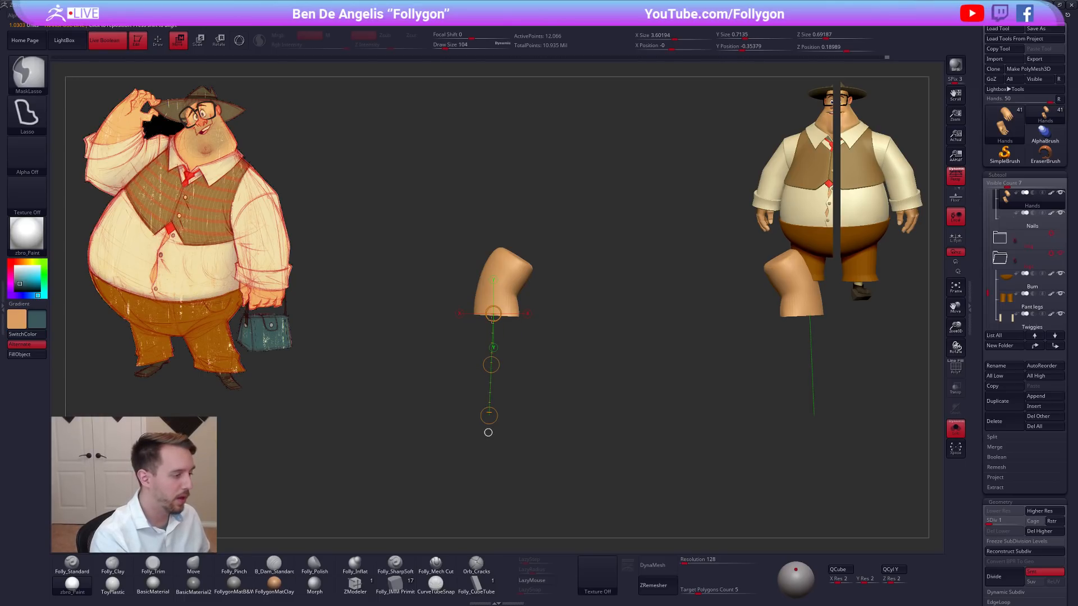
key(ctrl+z)
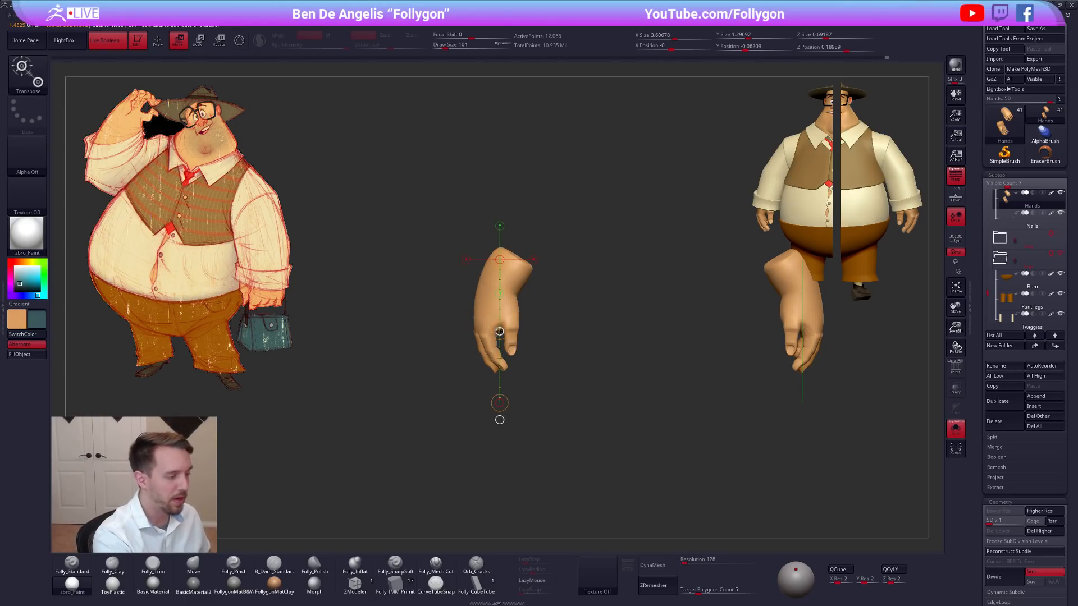
mouse_move(494, 331)
mouse_down()
mouse_move(474, 331)
mouse_move(513, 334)
mouse_move(477, 330)
mouse_move(507, 326)
mouse_up()
key(ctrl+z)
alt+drag(691, 455, 656, 465)
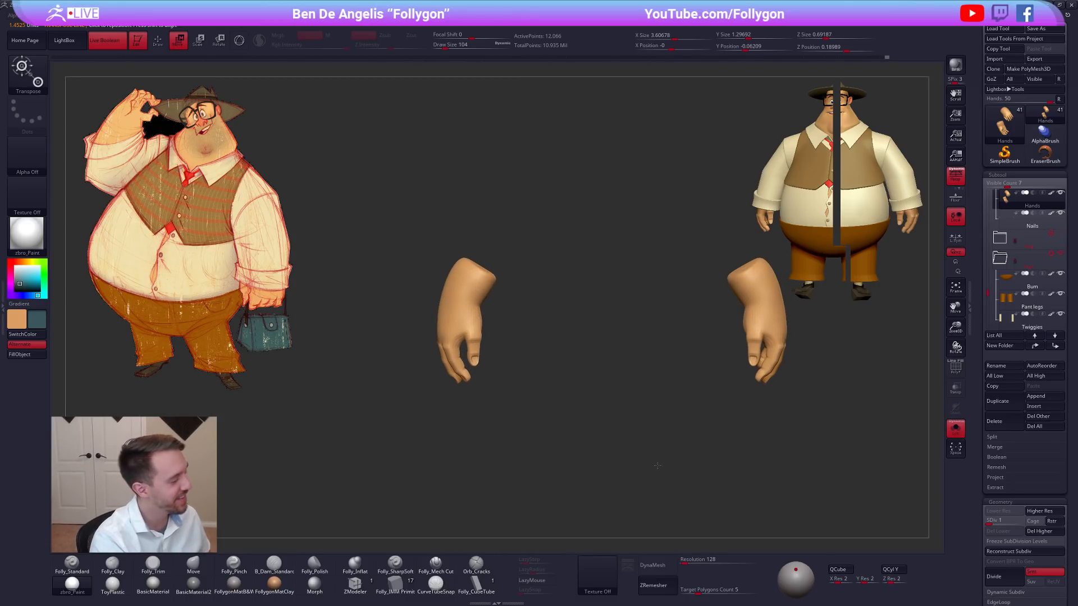
key(q)
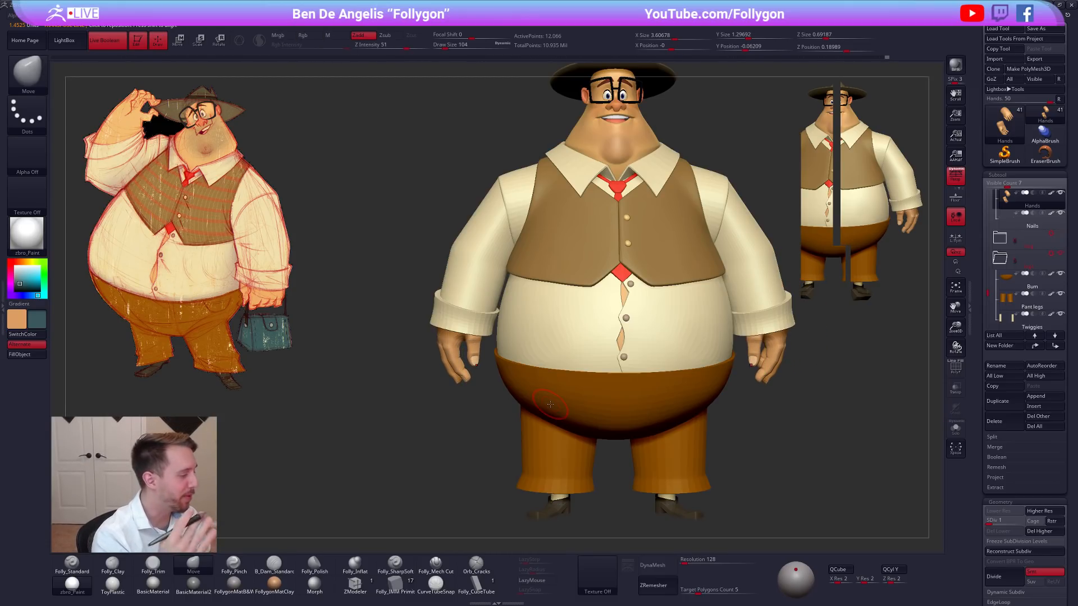
Check the full character from the front, turn off Live Boolean and isolate the hands.
alt+drag(820, 399, 703, 446)
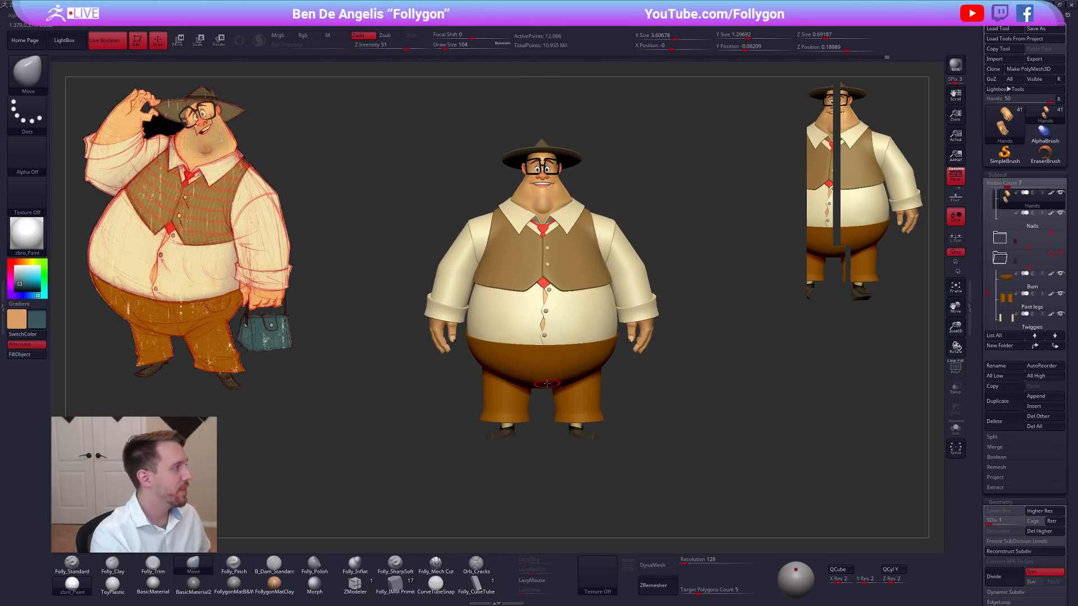
click(114, 47)
mouse_move(734, 358)
alt+mouse_down()
mouse_move(750, 368)
mouse_move(1013, 265)
mouse_move(725, 356)
mouse_move(735, 371)
alt+mouse_up()
drag(735, 371, 667, 398)
drag(669, 442, 689, 435)
click(668, 433)
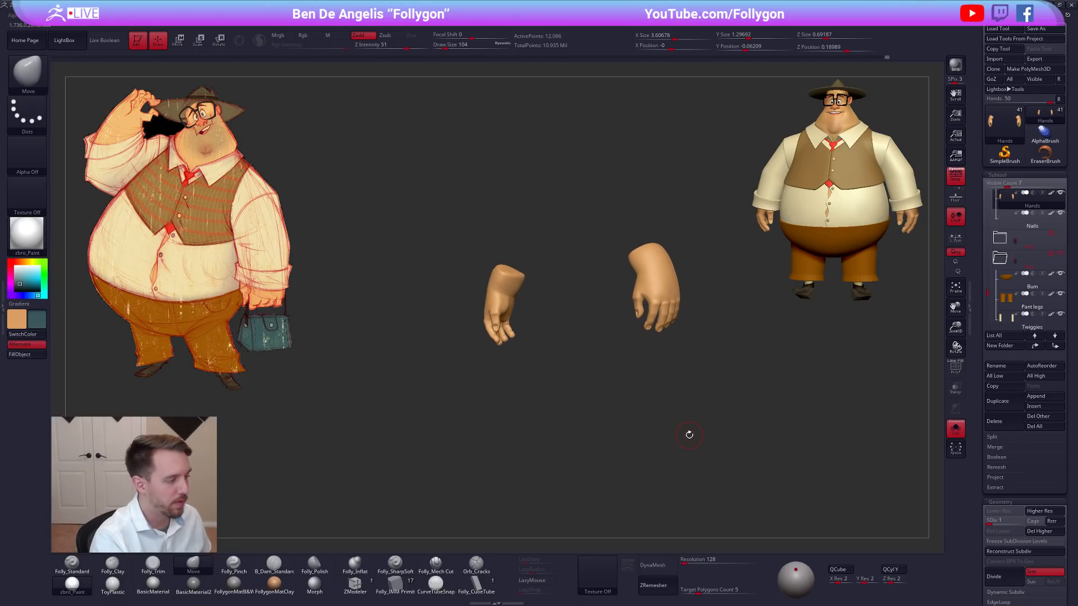
Adjust the shape of the hand and wrist with the Move brush at draw size 203.
drag(606, 413, 620, 435)
key(space)
mouse_move(486, 301)
mouse_down()
mouse_move(460, 314)
mouse_move(492, 298)
mouse_up()
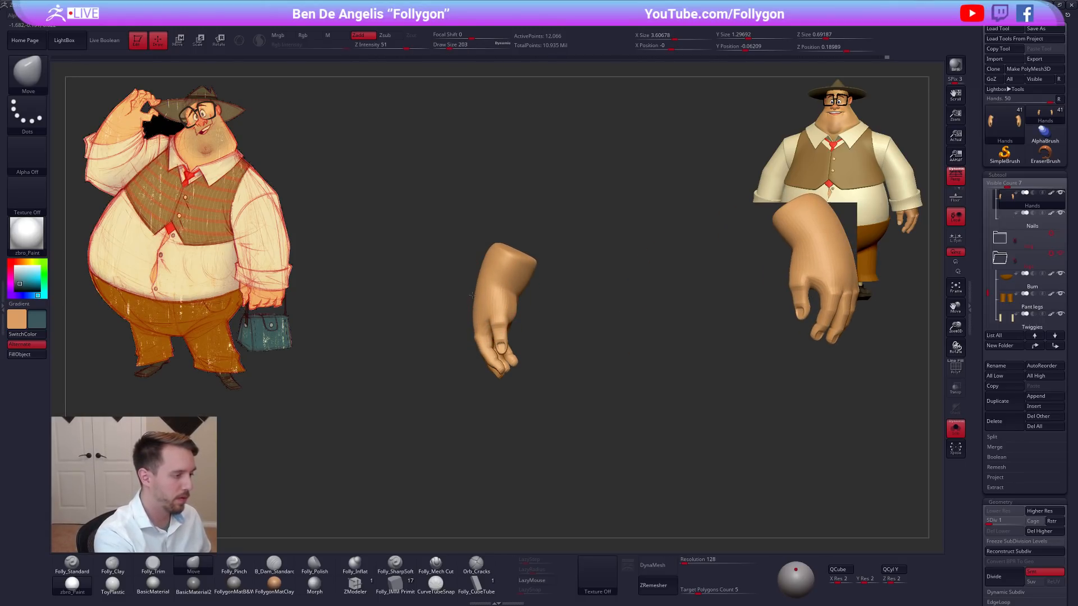
mouse_move(578, 344)
mouse_down()
mouse_move(643, 348)
mouse_move(650, 334)
mouse_move(632, 343)
mouse_move(681, 356)
mouse_move(724, 350)
mouse_move(663, 359)
mouse_move(628, 322)
mouse_up()
Show the full character and raise the hands to subdivision level 5.
key(alt+s)
mouse_move(631, 419)
mouse_down()
mouse_move(662, 424)
mouse_move(634, 428)
mouse_up()
key(d)
key(d)
key(d)
key(d)
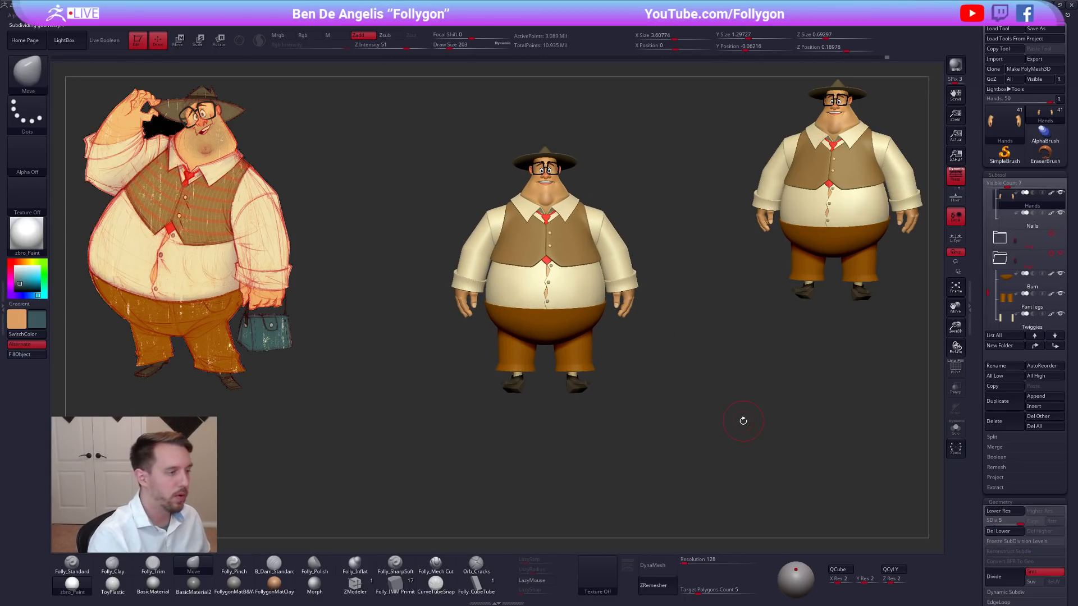
drag(743, 366, 724, 367)
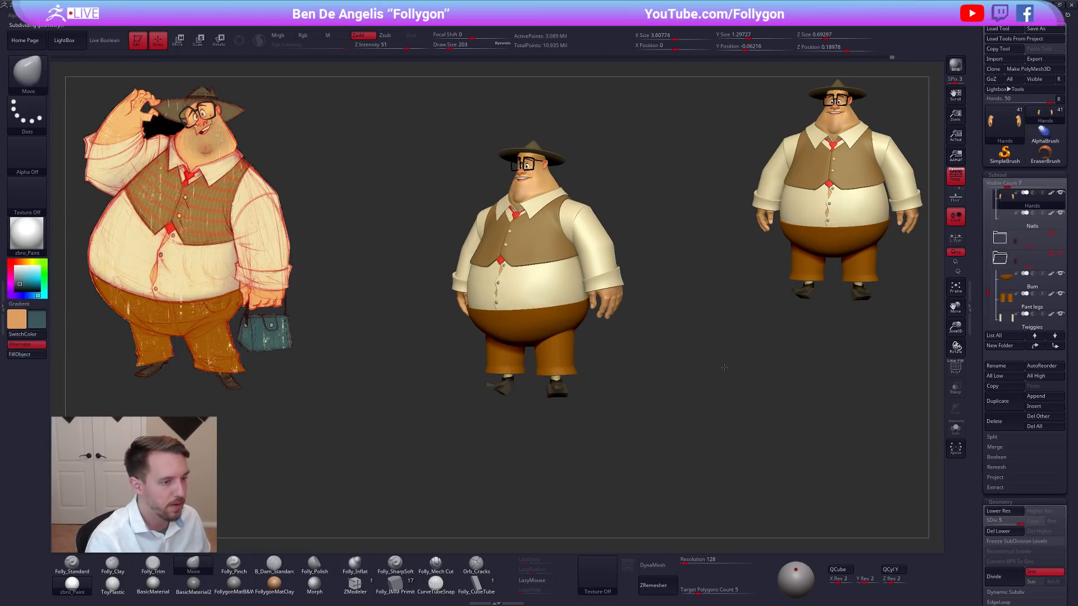
Turn Live Boolean back on and quick-save the project.
click(107, 40)
mouse_move(599, 197)
ctrl+right_down()
mouse_move(611, 208)
mouse_move(597, 246)
mouse_move(578, 225)
ctrl+right_up()
key(space)
click(613, 196)
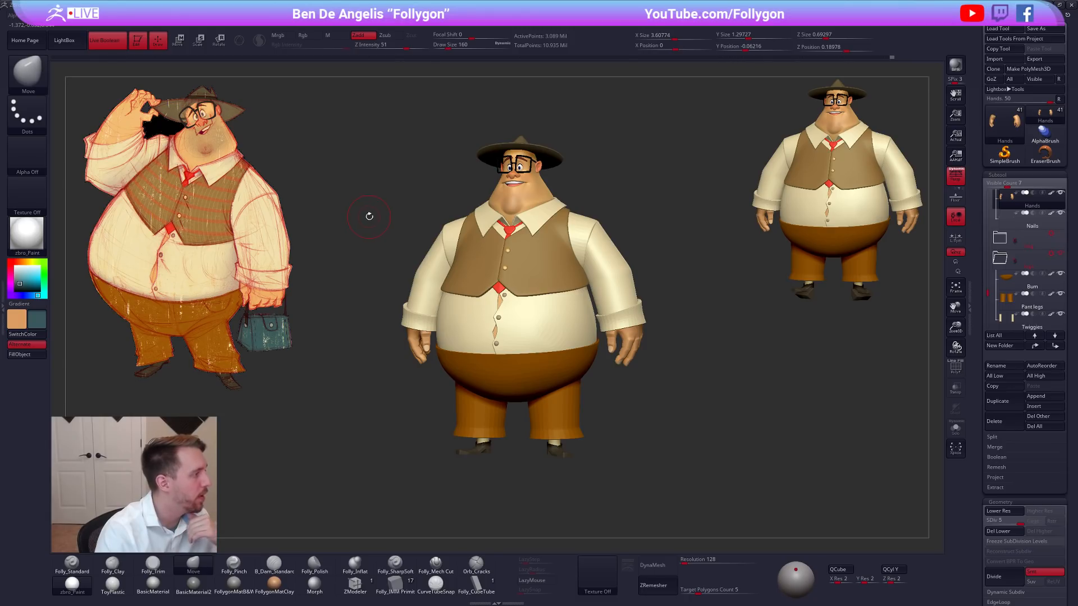
key(ctrl+s)
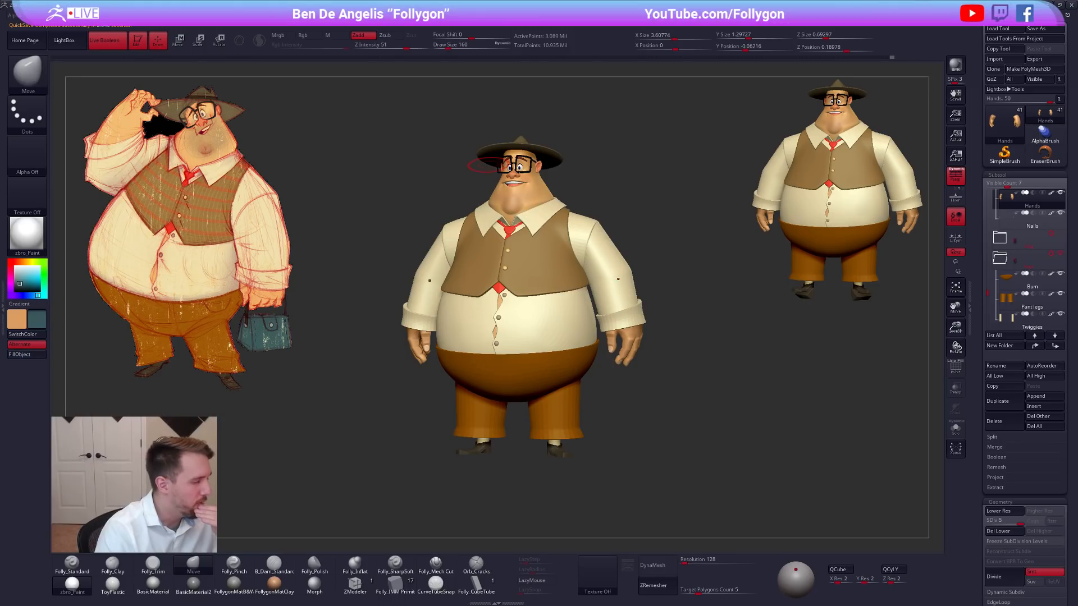
right_drag(548, 207, 543, 211)
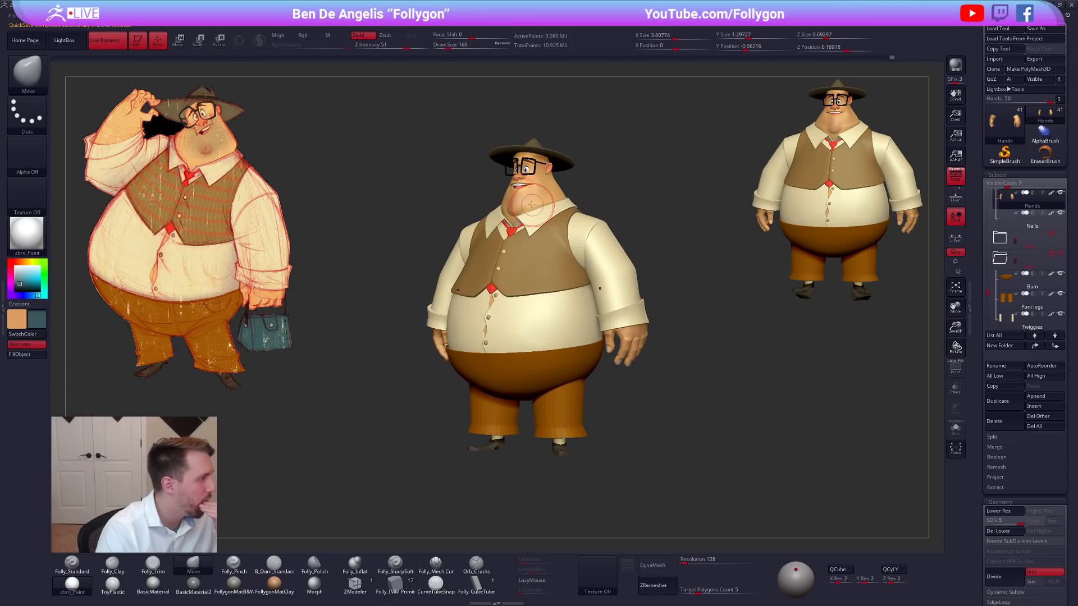
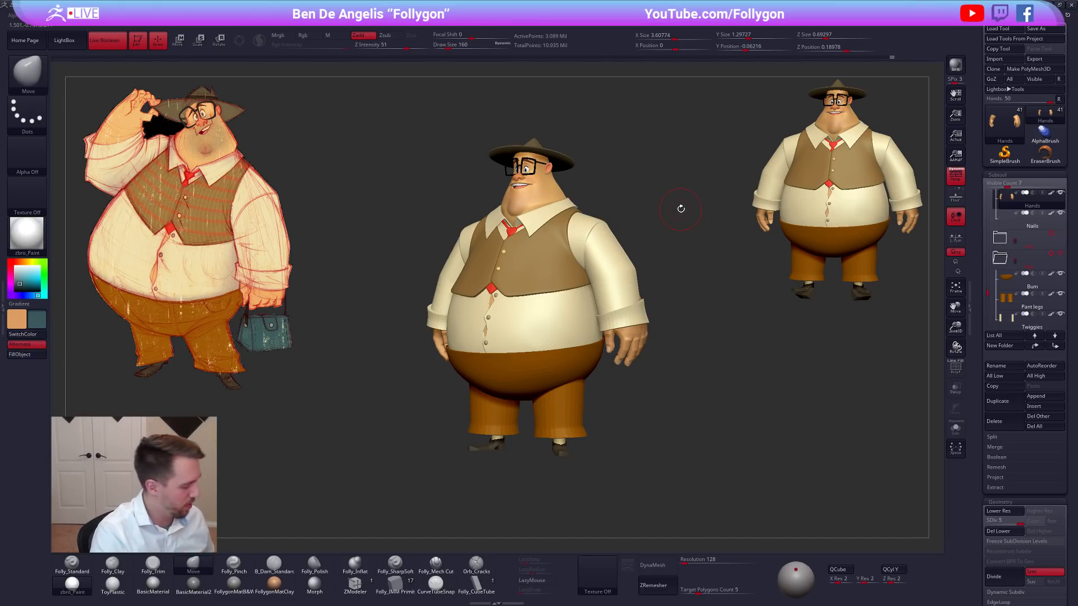
Clear the duplicate character image from the canvas and save the project.
key(ctrl+n)
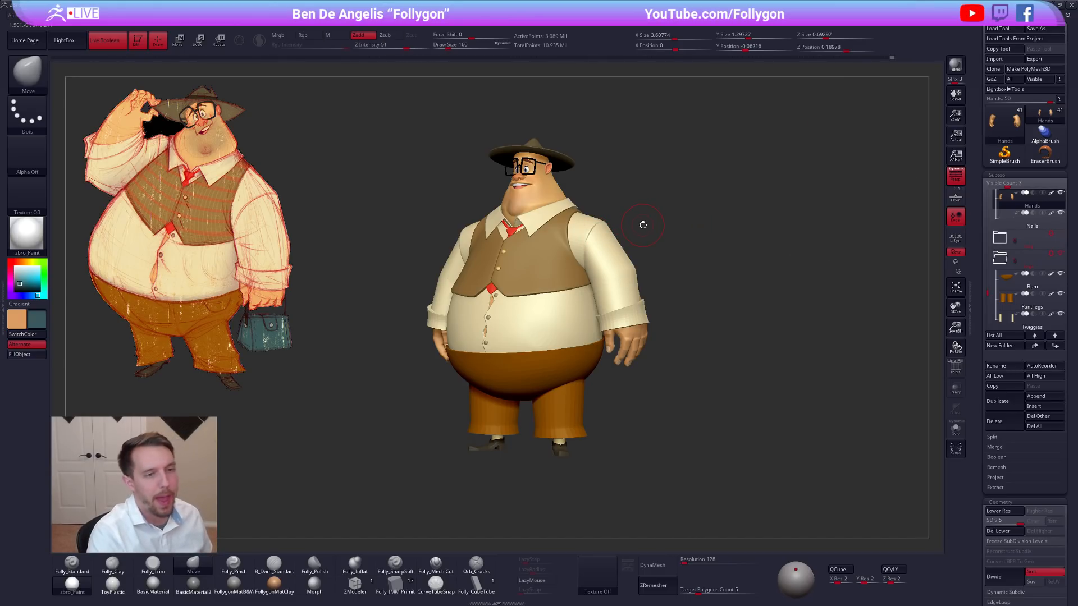
alt+drag(679, 247, 720, 248)
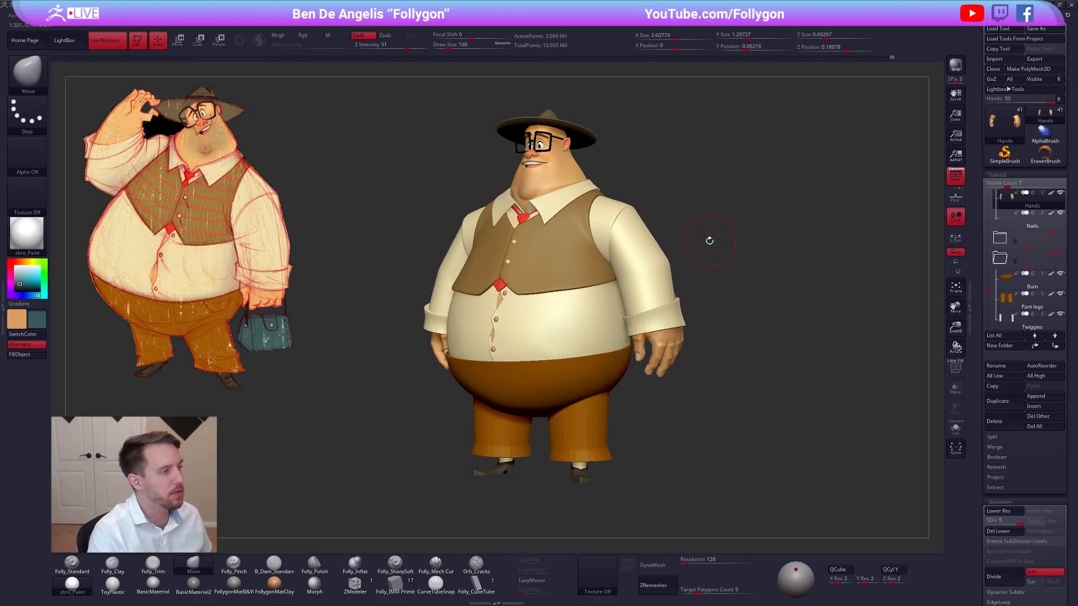
key(ctrl+s)
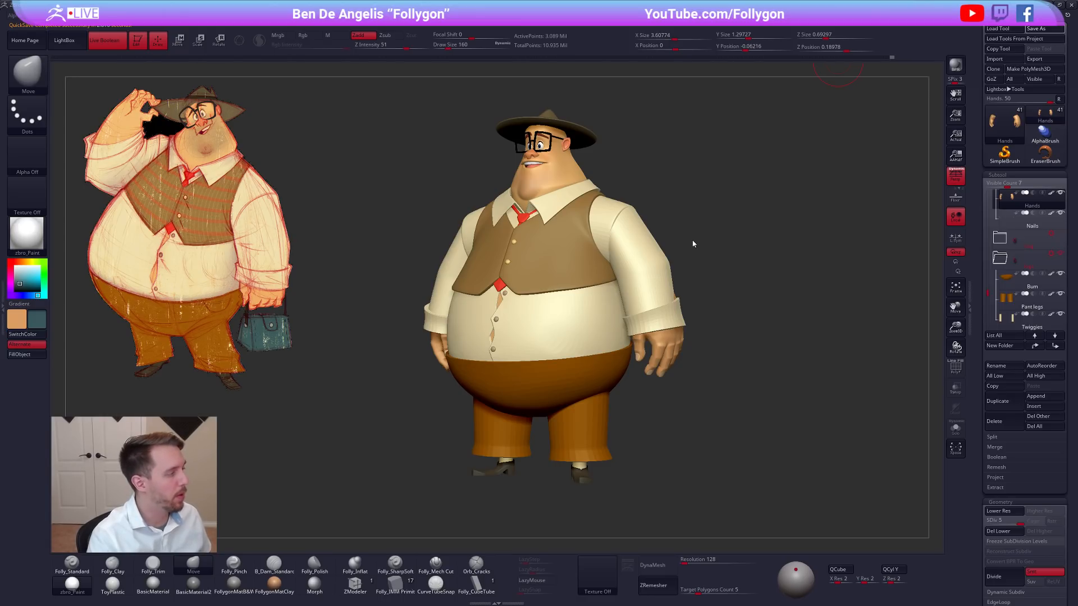
mouse_move(712, 224)
shift+mouse_down()
mouse_move(726, 226)
mouse_move(695, 203)
mouse_move(701, 226)
shift+mouse_up()
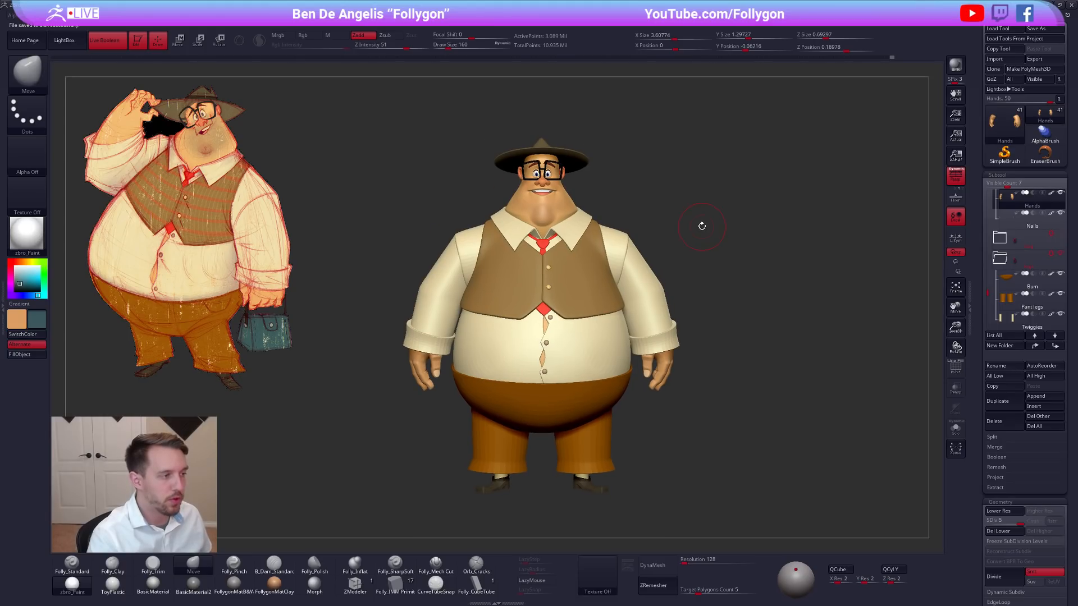
Generate a single low-resolution posing mesh from all subtools with Transpose Master's TPoseMesh.
click(986, 192)
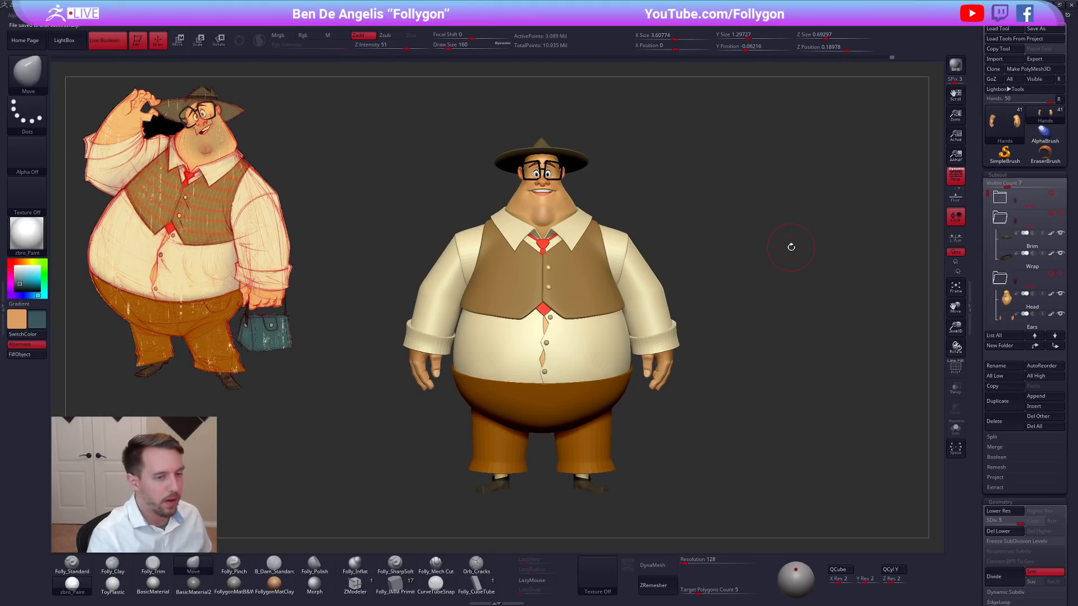
key(space)
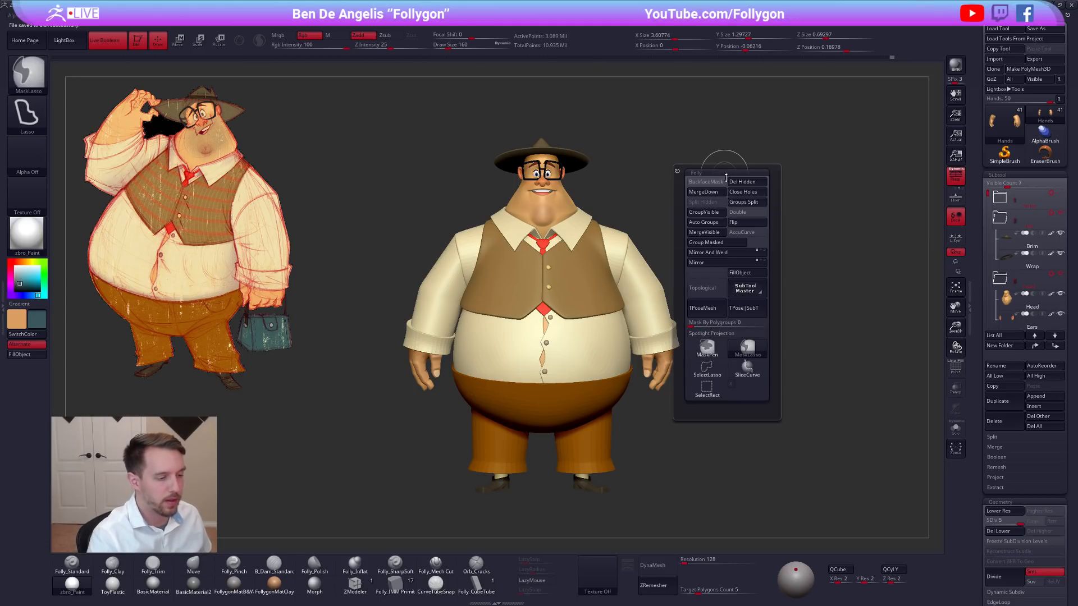
ctrl+shift+click(715, 367)
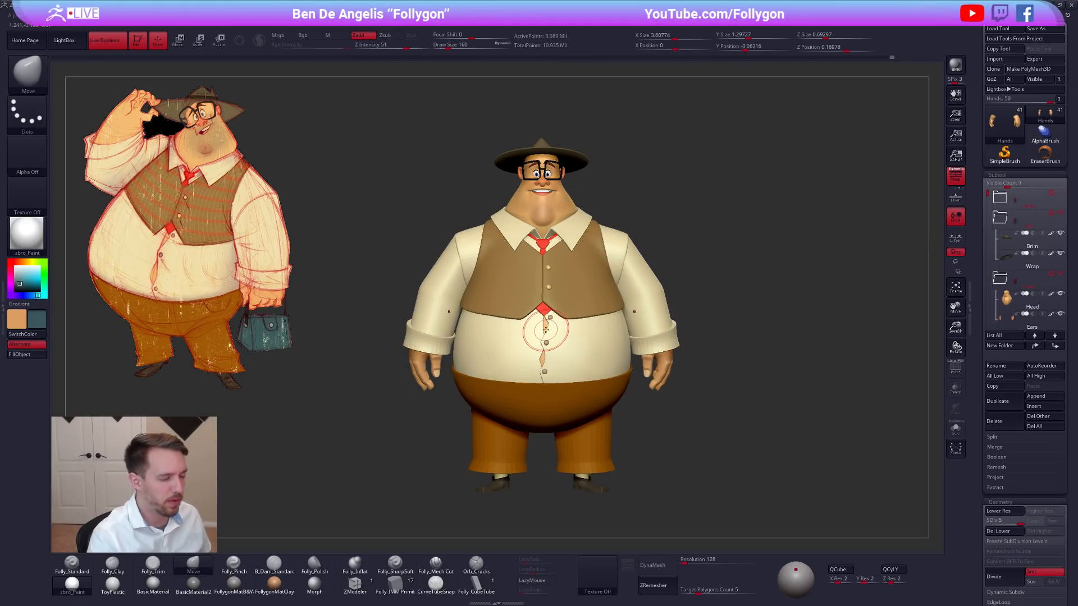
key(ctrl+shift+space)
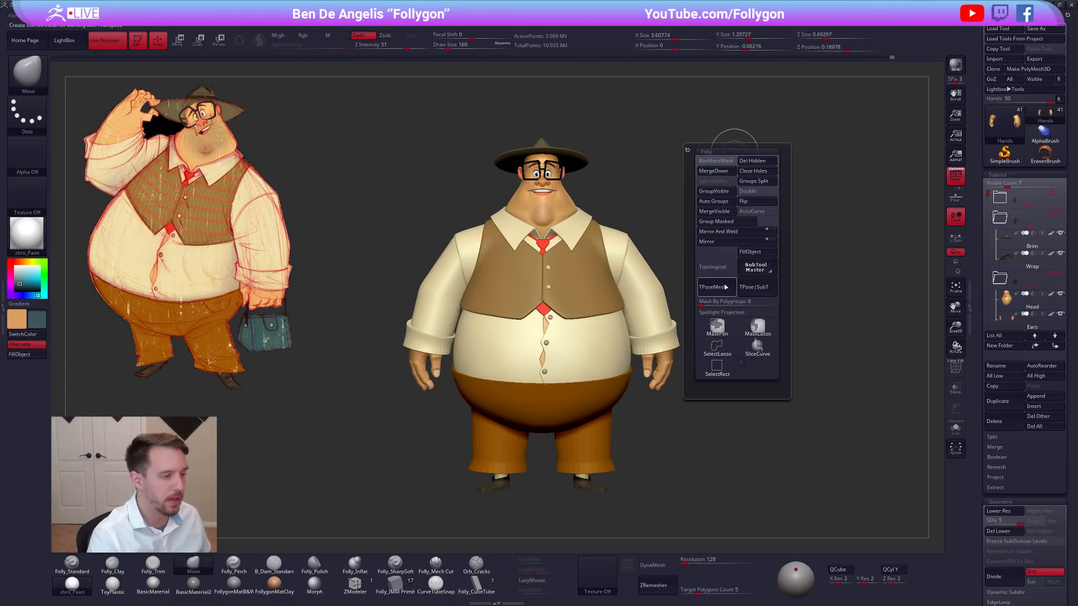
click(729, 283)
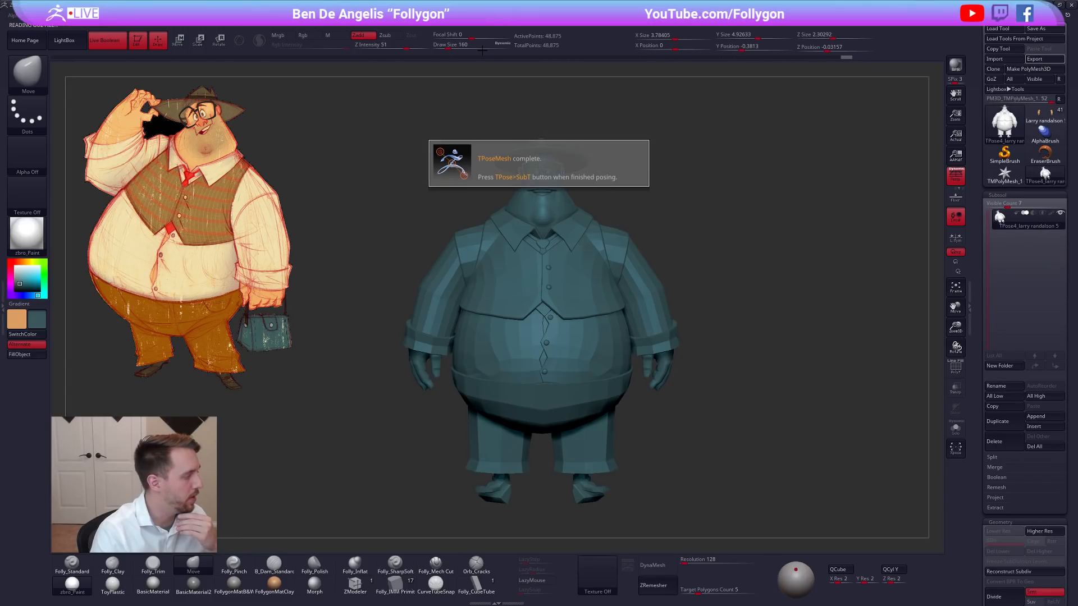
Give the posing mesh a white color and the FollygonMatB&W material.
drag(25, 276, 14, 264)
click(234, 584)
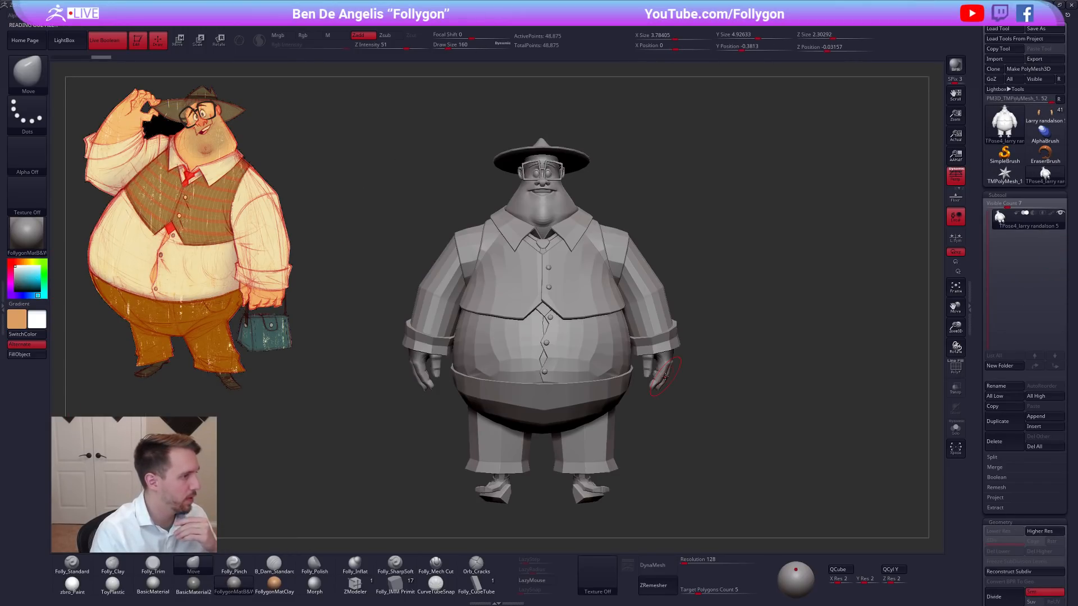
drag(741, 279, 716, 288)
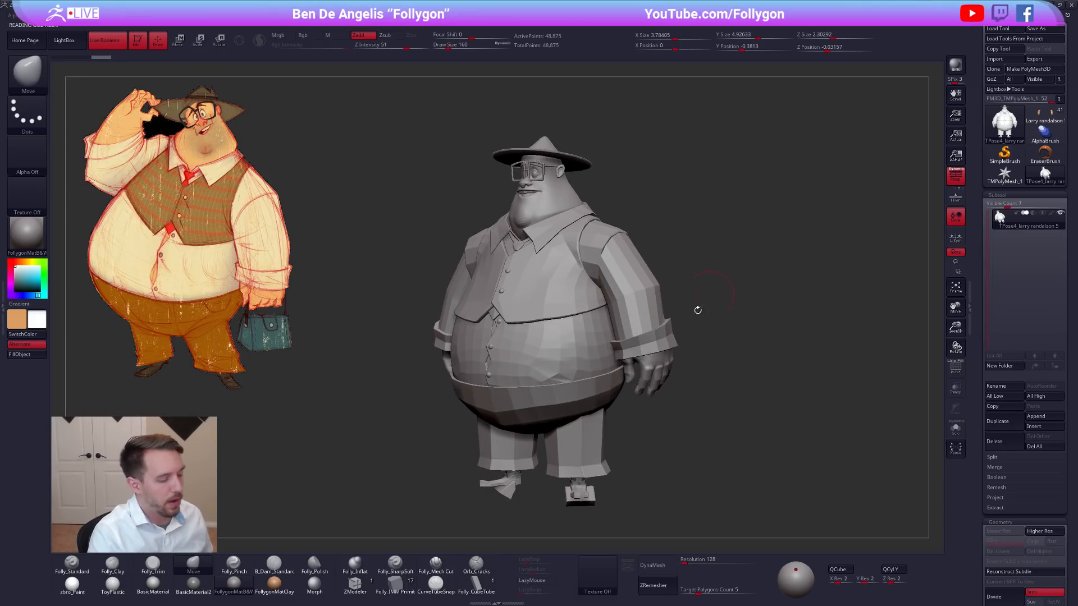
mouse_move(599, 497)
alt+mouse_down()
mouse_move(645, 354)
mouse_move(598, 349)
mouse_move(658, 307)
mouse_move(637, 358)
mouse_move(643, 387)
mouse_move(671, 371)
mouse_move(647, 340)
mouse_move(684, 305)
mouse_move(766, 297)
mouse_move(702, 295)
alt+mouse_up()
Toggle PolyFrame to examine the polygroups and topology of the posing mesh.
key(shift+f)
key(shift+f)
mouse_move(679, 253)
alt+mouse_down()
mouse_move(683, 296)
mouse_move(571, 272)
alt+mouse_up()
key(shift+f)
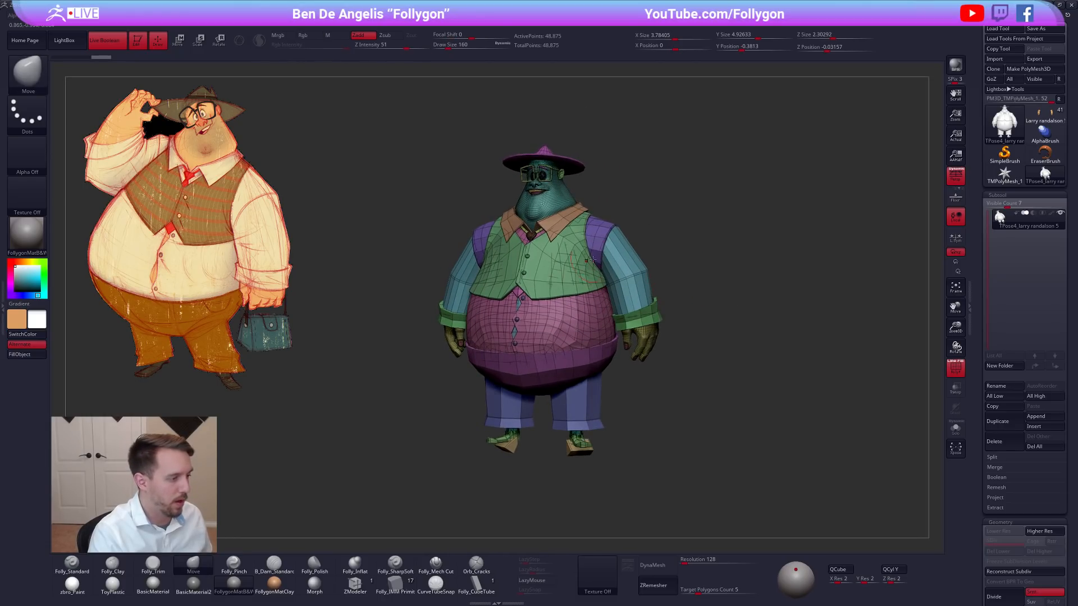
key(shift+f)
Transfer the posing mesh back to the full-resolution subtools with TPose|SubT and check the character.
drag(674, 306, 715, 172)
key(ctrl+shift+t)
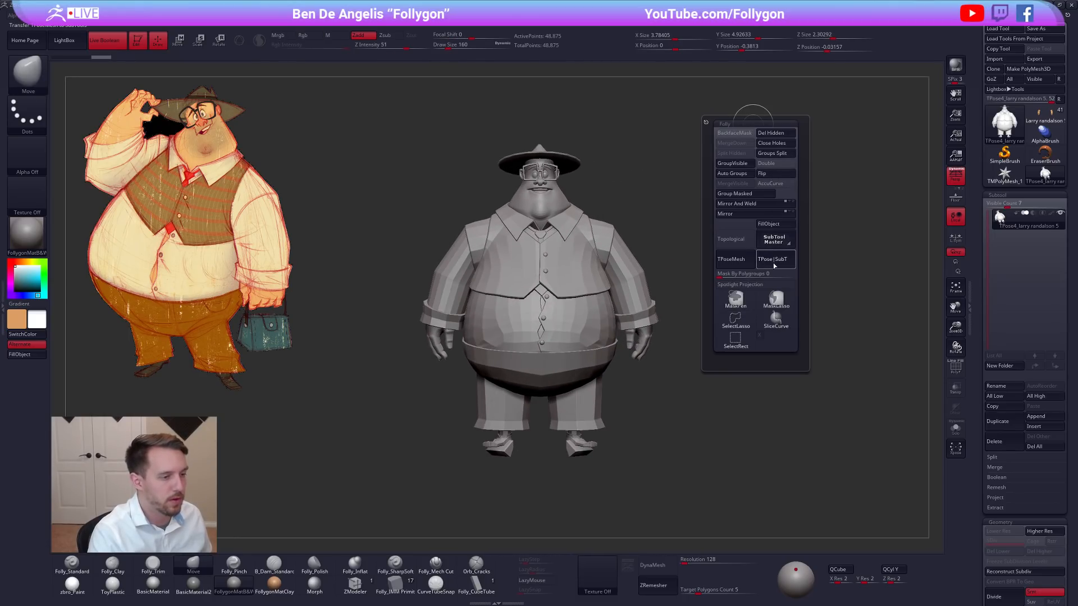
click(776, 262)
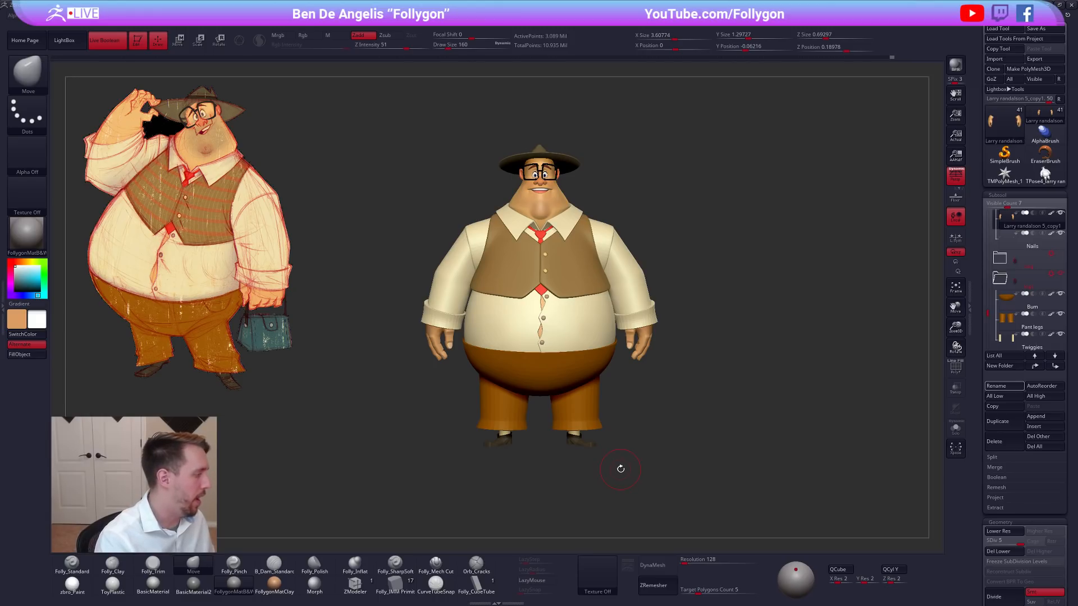
mouse_move(652, 370)
mouse_down()
mouse_move(655, 356)
mouse_move(685, 365)
mouse_up()
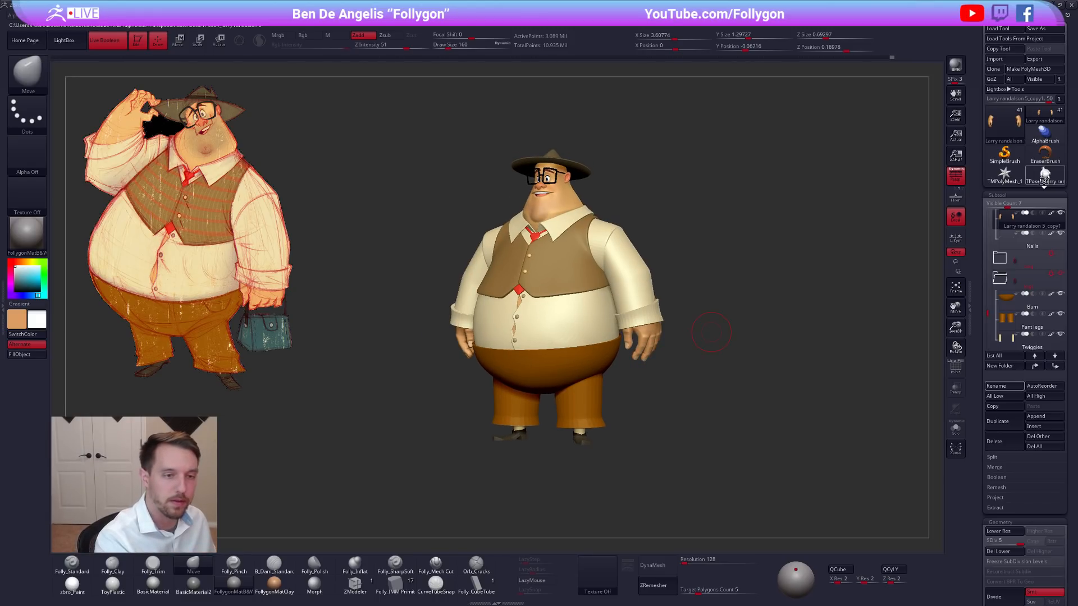
Reload the TPose mesh as the active tool and set the draw size to 279.
click(1045, 175)
key(space)
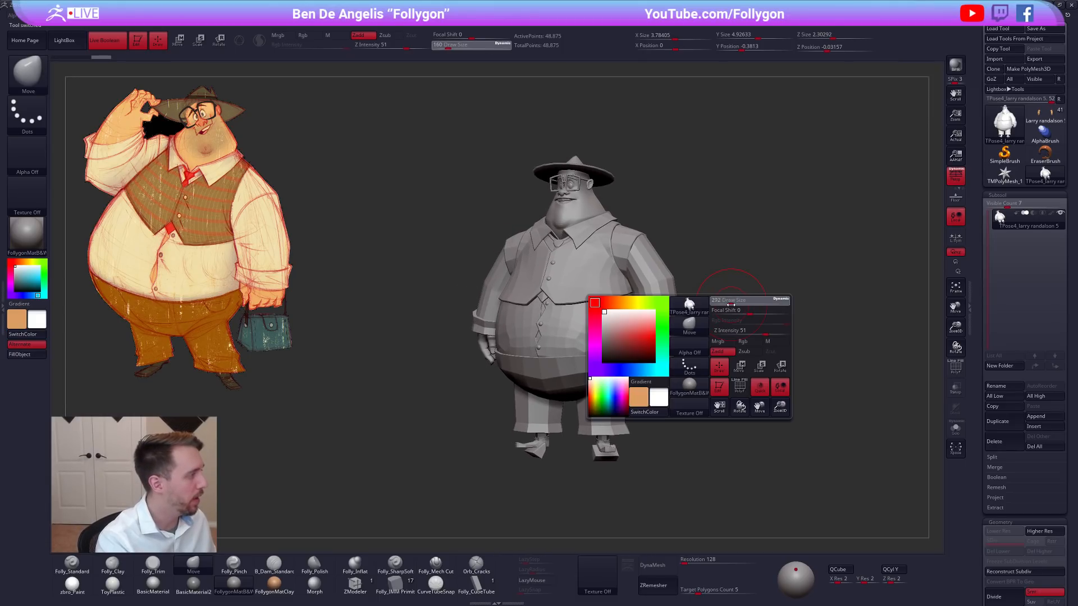
key(ctrl+space)
key(space)
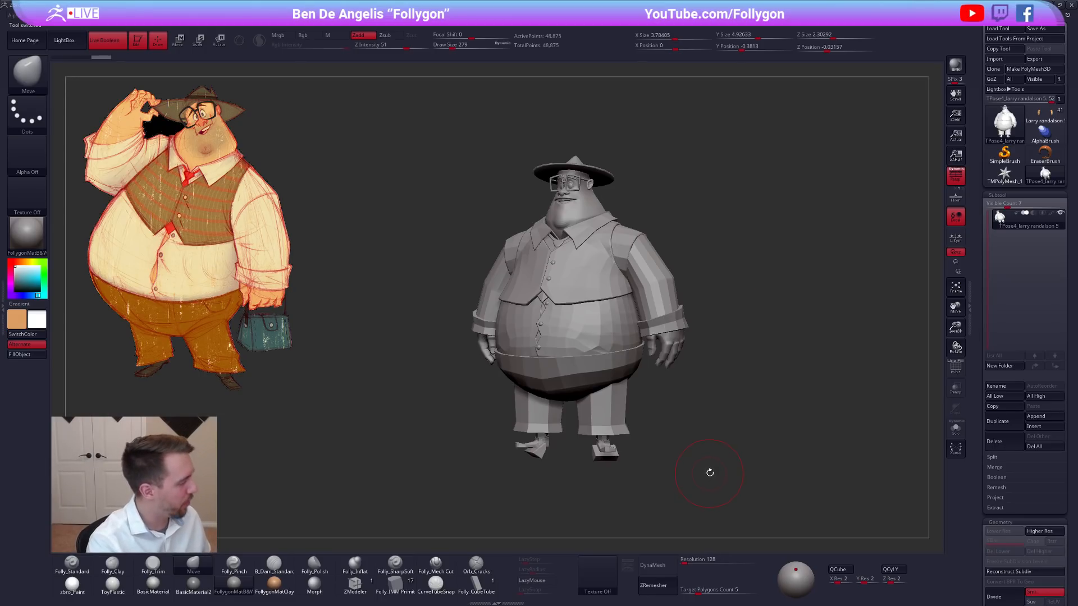
shift+drag(699, 449, 718, 445)
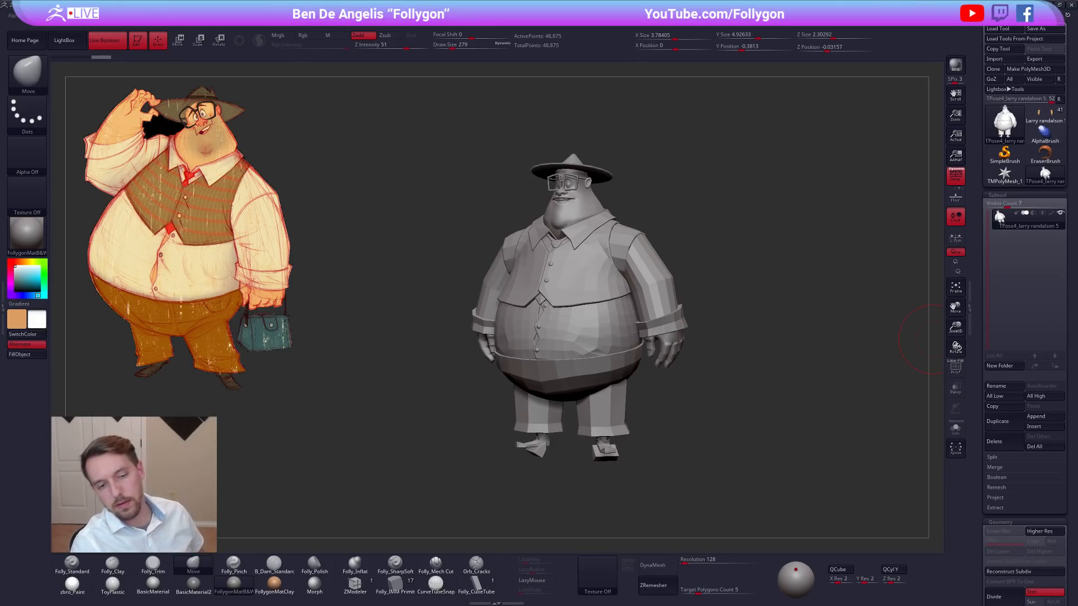
Switch to the concept drawing in Photoshop and activate the Brush tool on Layer 1.
key(alt+Tab)
key(f)
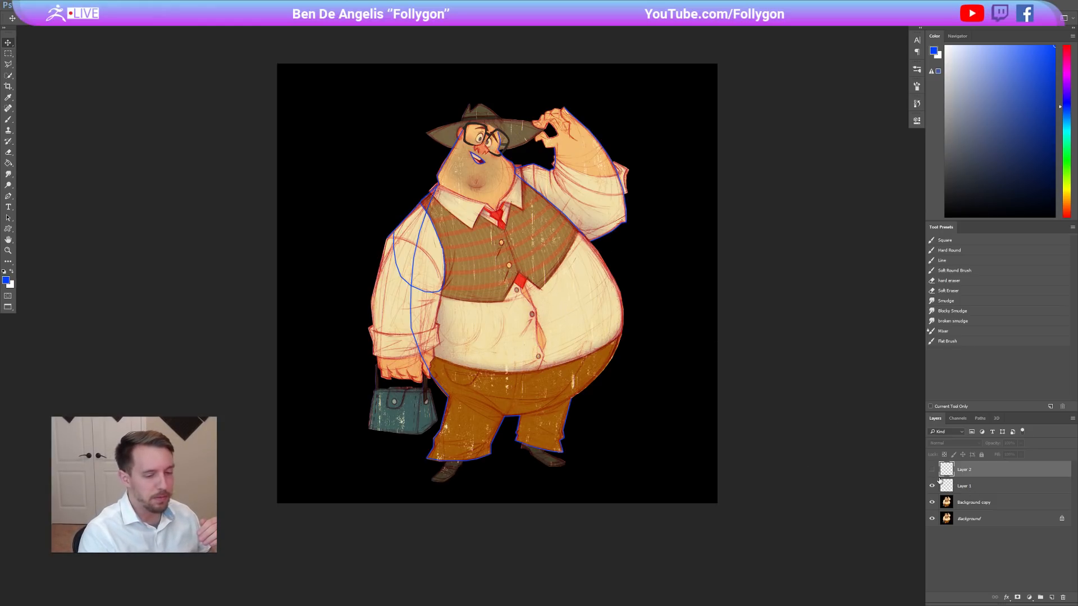
click(969, 486)
key(b)
Sketch a direction arrow outward from the belly on Layer 1 and undo it.
mouse_move(438, 185)
mouse_down()
mouse_move(418, 336)
mouse_move(540, 408)
mouse_move(448, 179)
mouse_up()
key(ctrl+z)
mouse_move(562, 324)
mouse_down()
mouse_move(654, 292)
mouse_move(645, 342)
mouse_up()
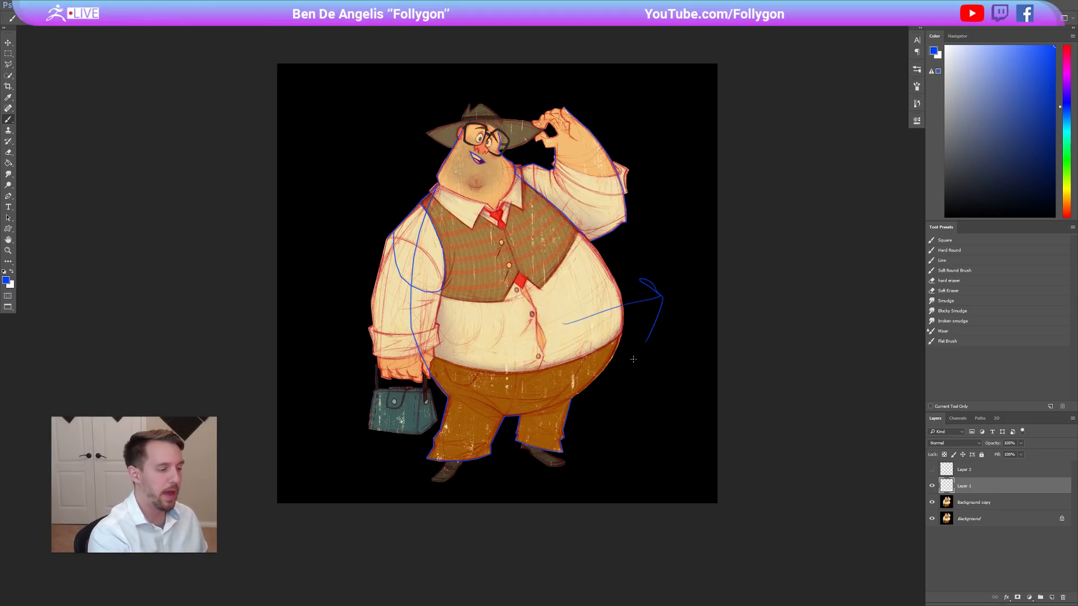
key(ctrl+z)
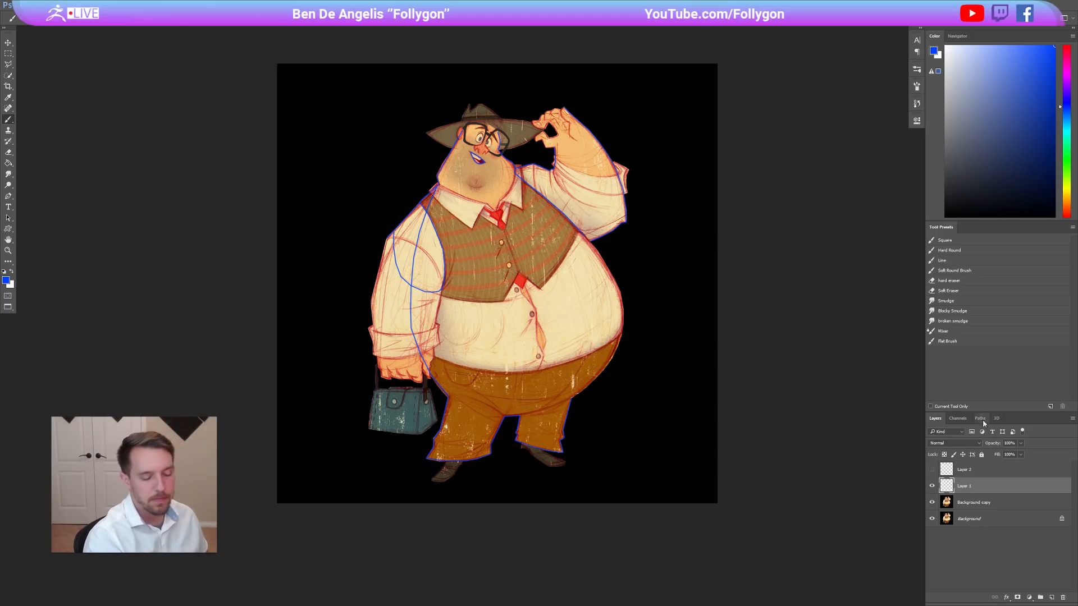
Show Layer 2 with the gesture lines, hide Layer 1 and make Layer 2 active.
click(932, 469)
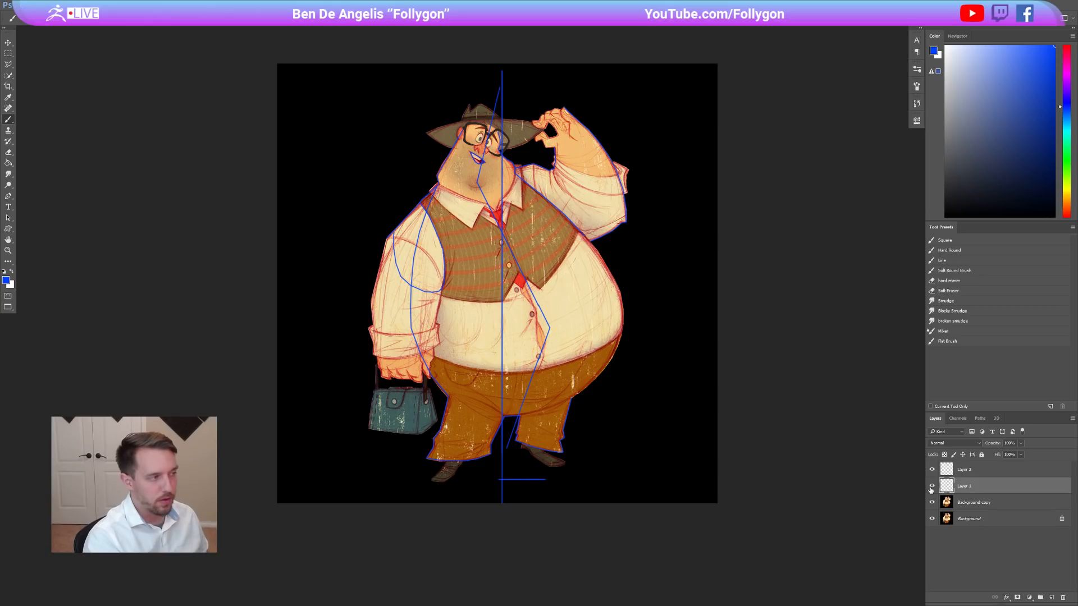
click(933, 486)
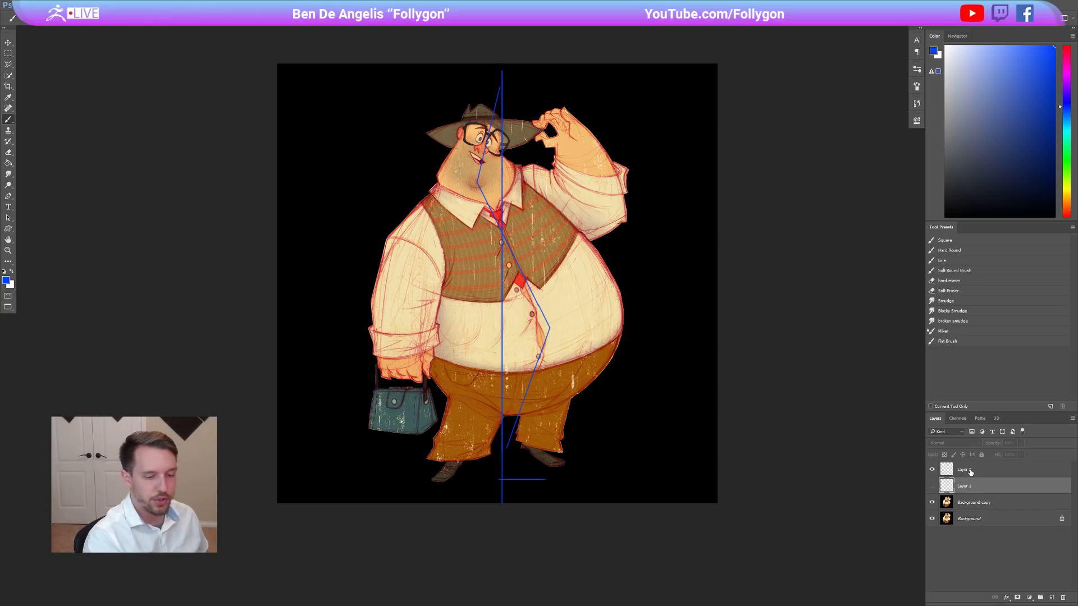
click(946, 472)
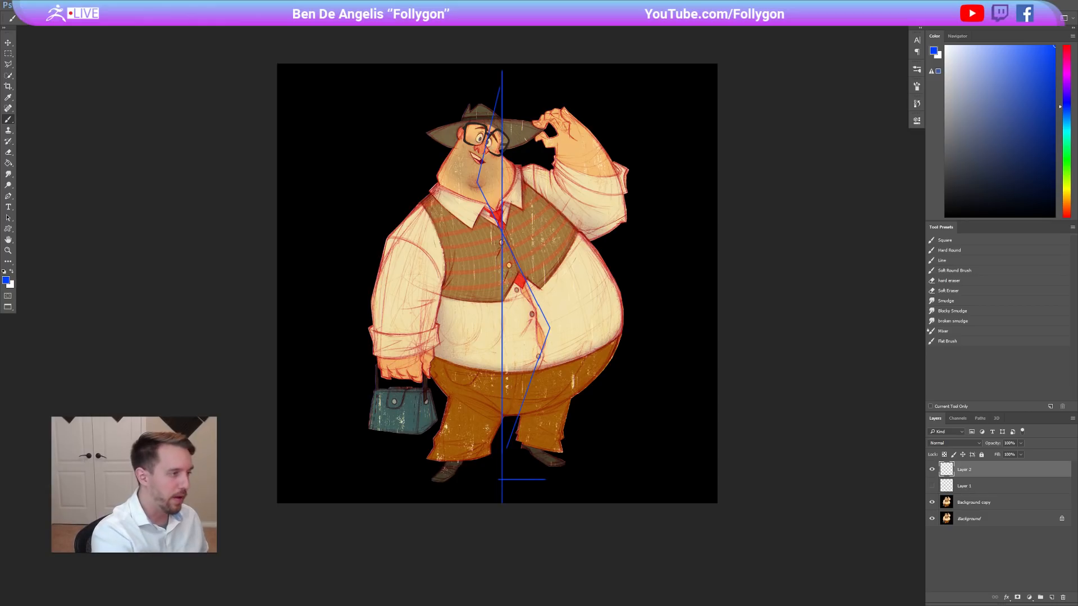
Trace the tilt of the head and torso over the gesture lines on Layer 2, and undo the strokes.
drag(474, 198, 495, 119)
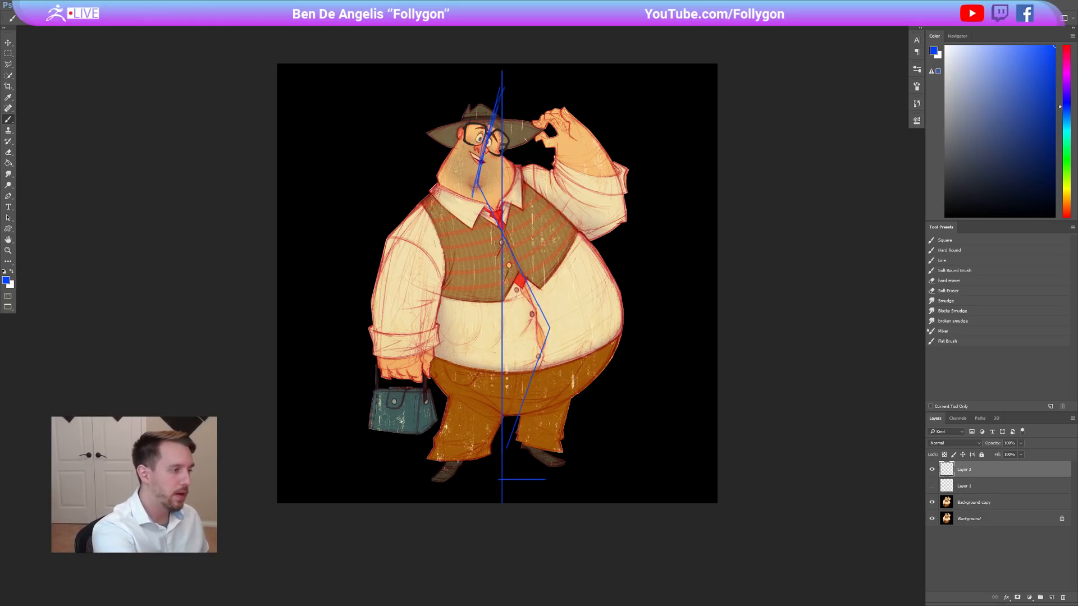
mouse_move(479, 185)
mouse_down()
mouse_move(553, 328)
mouse_move(540, 321)
mouse_up()
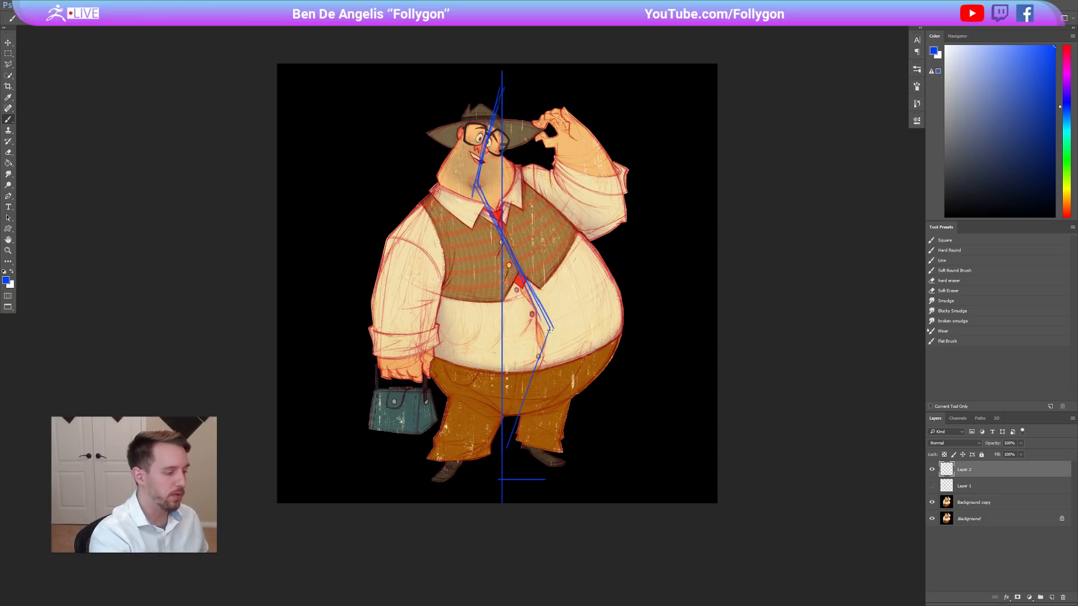
key(ctrl+alt+z)
key(ctrl+alt+z)
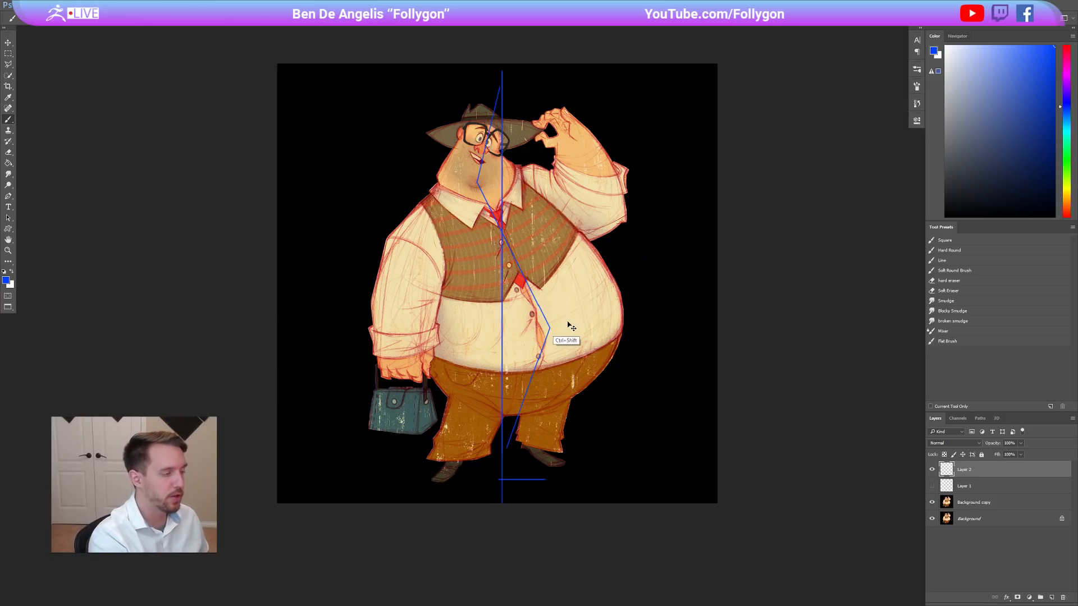
Flip the concept drawing horizontally and show Layer 1 again.
key(ctrl+alt+f)
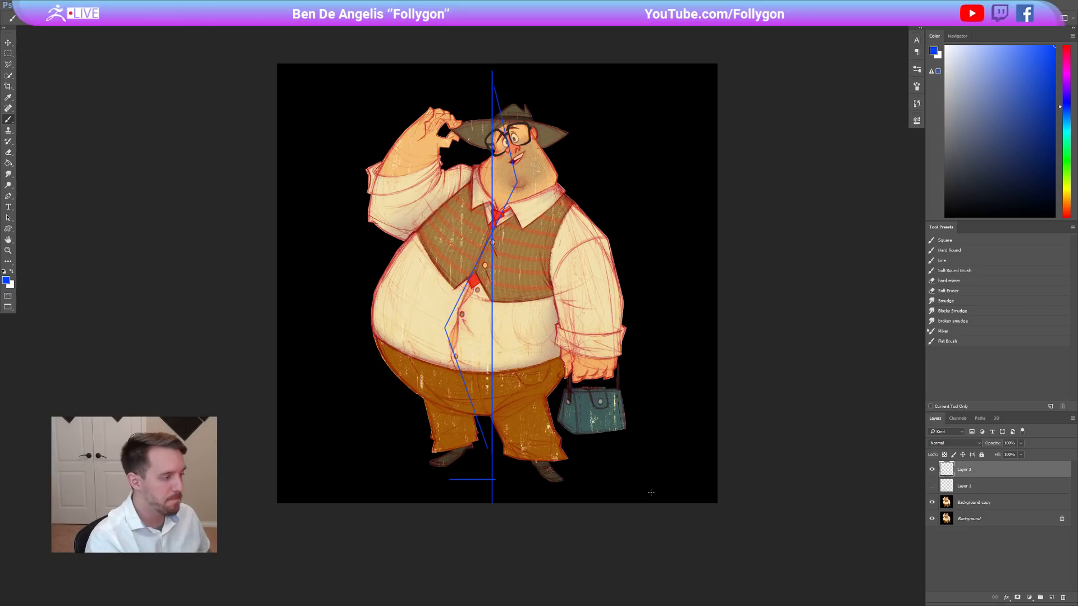
click(933, 486)
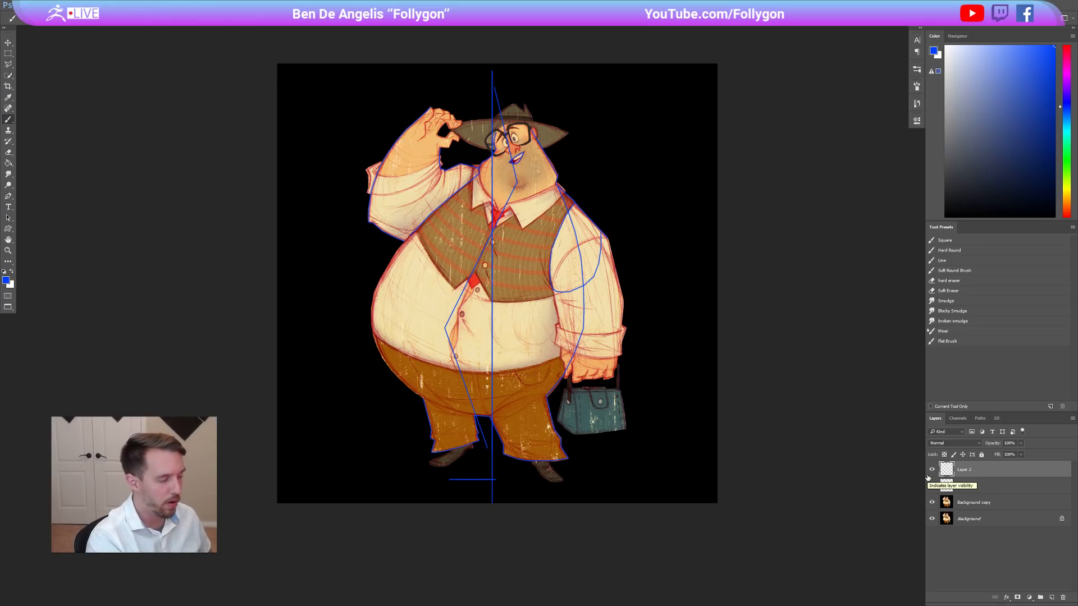
Switch back to ZBrush, face the posing mesh from the front and hide its waist piece.
key(alt+Tab)
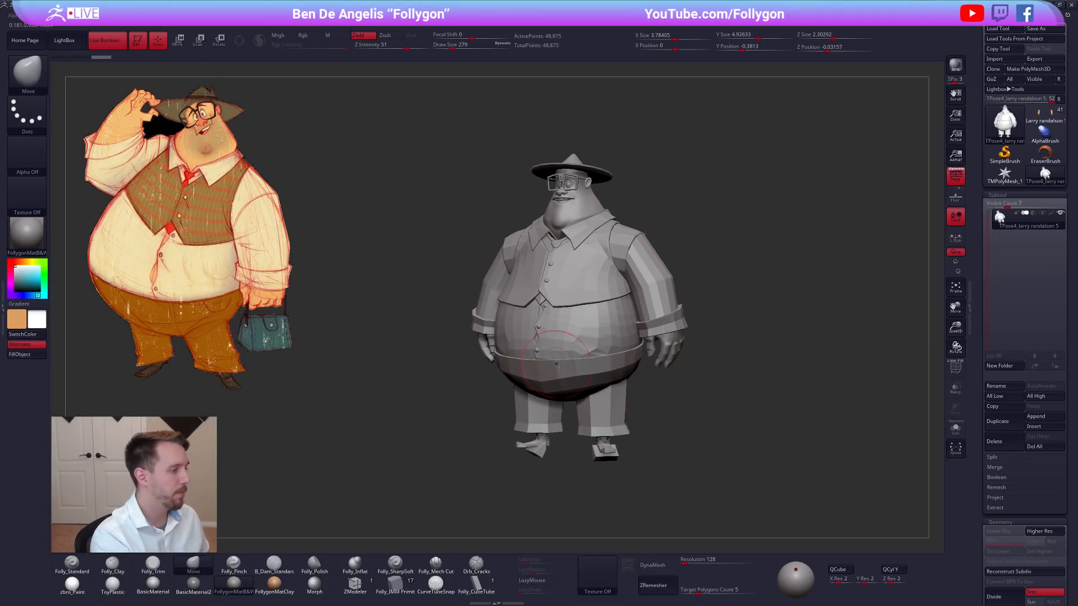
drag(667, 430, 688, 433)
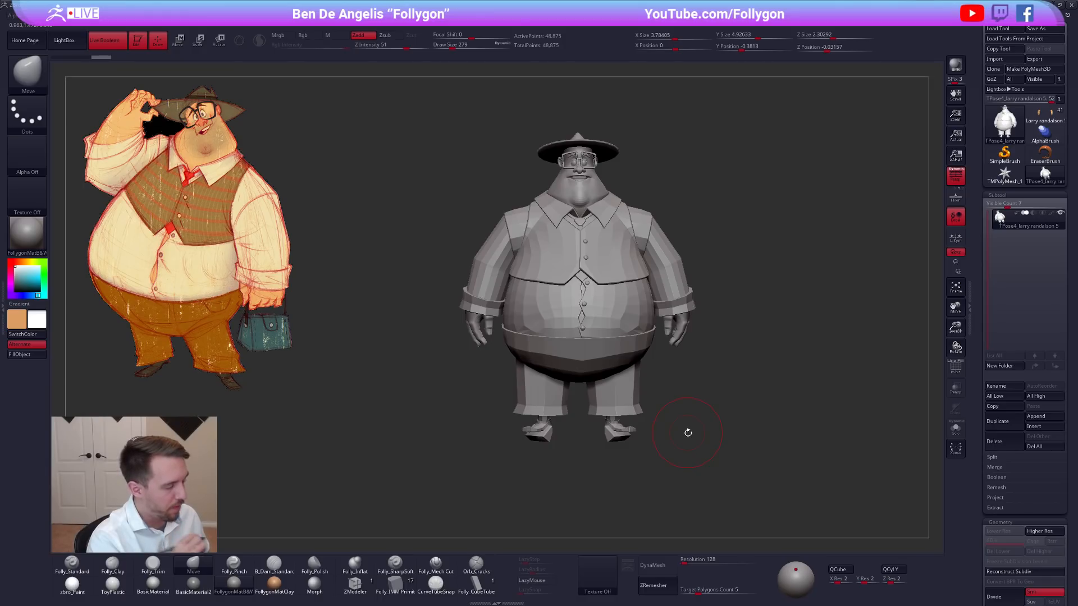
alt+drag(688, 432, 650, 447)
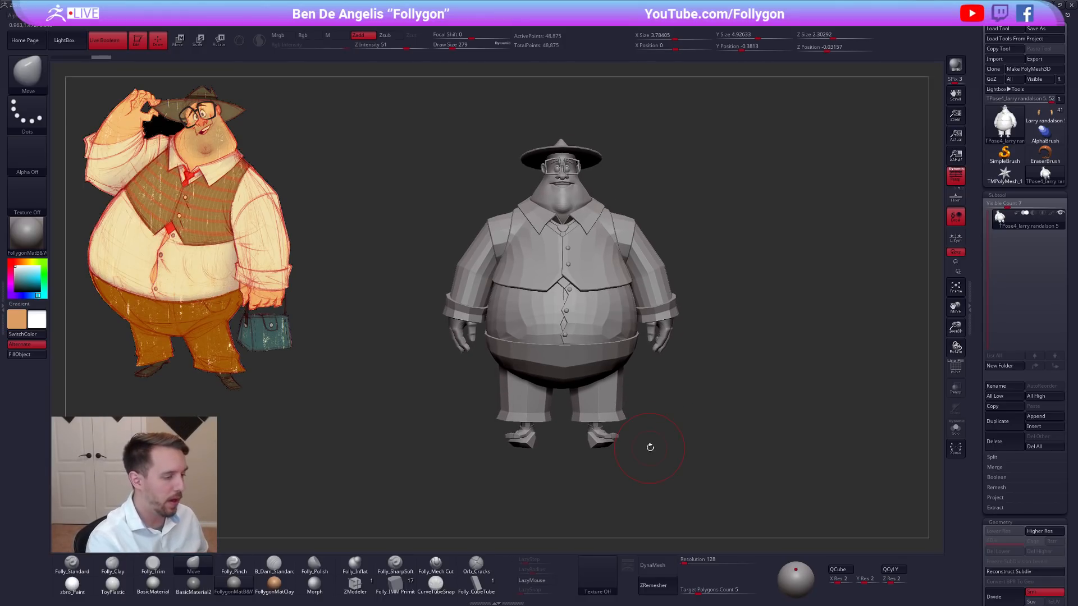
ctrl+shift+click(596, 361)
ctrl+shift+click(633, 397)
ctrl+shift+right_click(596, 330)
ctrl+right_drag(597, 312, 597, 325)
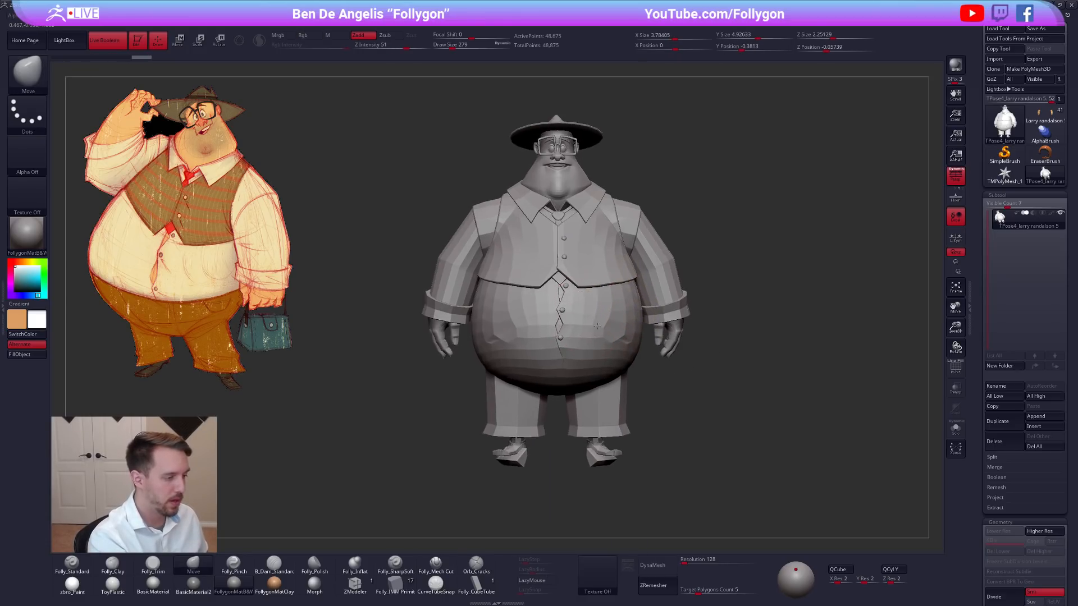
Show the polygroups and hide the shirt body, vest, tie and shirt buttons.
key(shift+f)
key(ctrl+shift)
ctrl+alt+shift+click(586, 321)
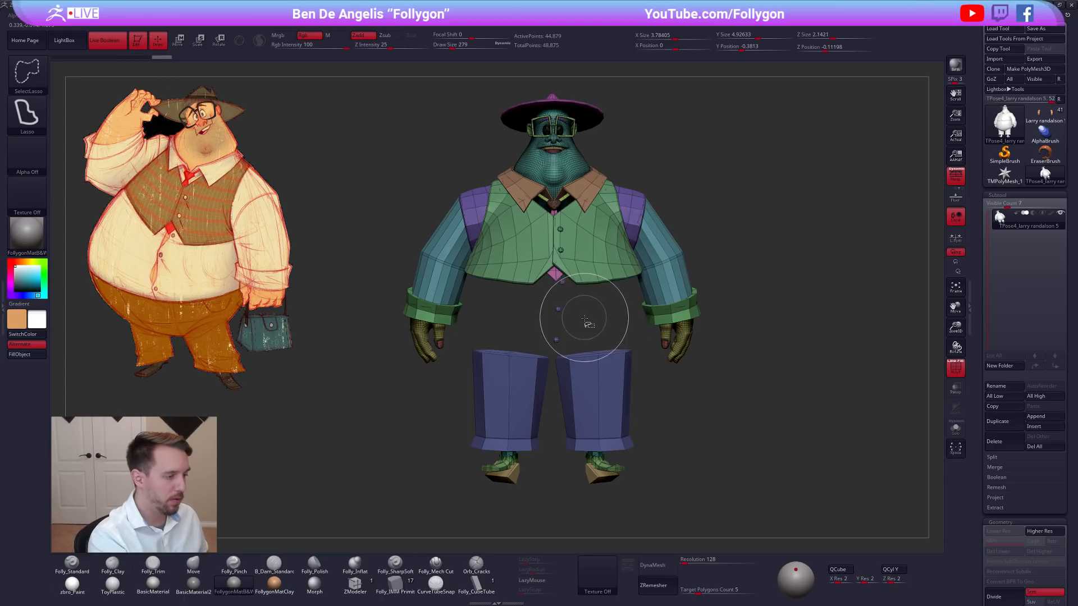
ctrl+alt+shift+click(568, 263)
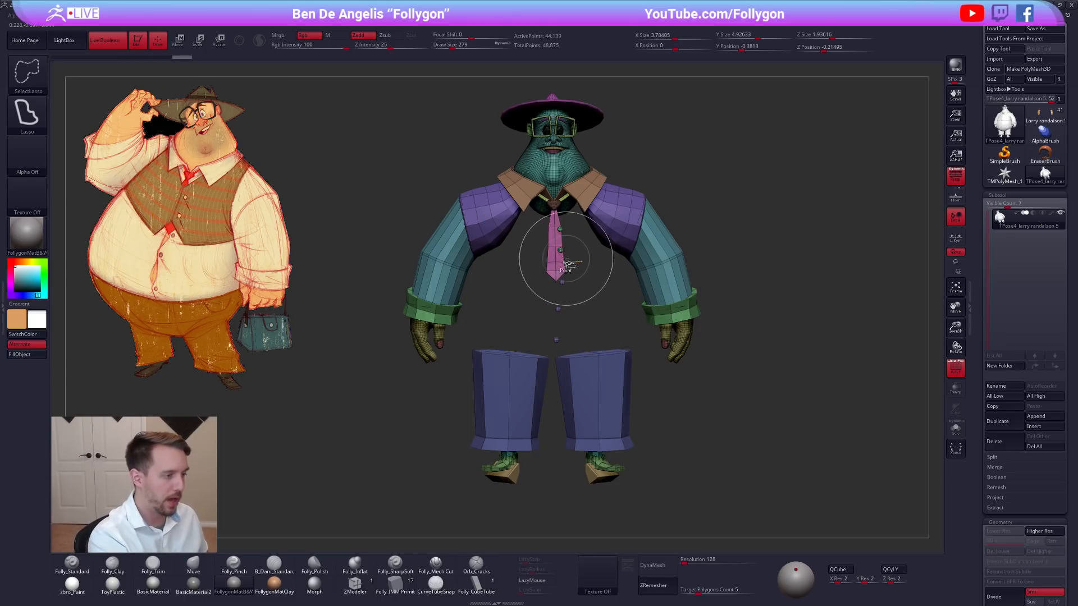
ctrl+alt+shift+click(558, 250)
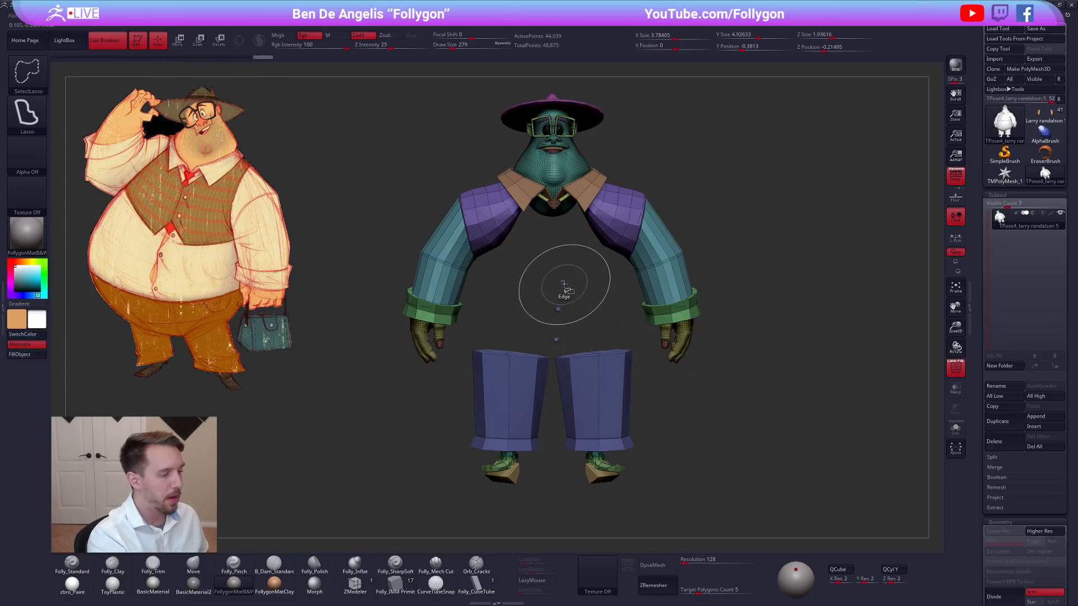
mouse_move(563, 299)
alt+mouse_down()
mouse_move(572, 308)
mouse_move(560, 331)
alt+mouse_up()
key(ctrl+shift)
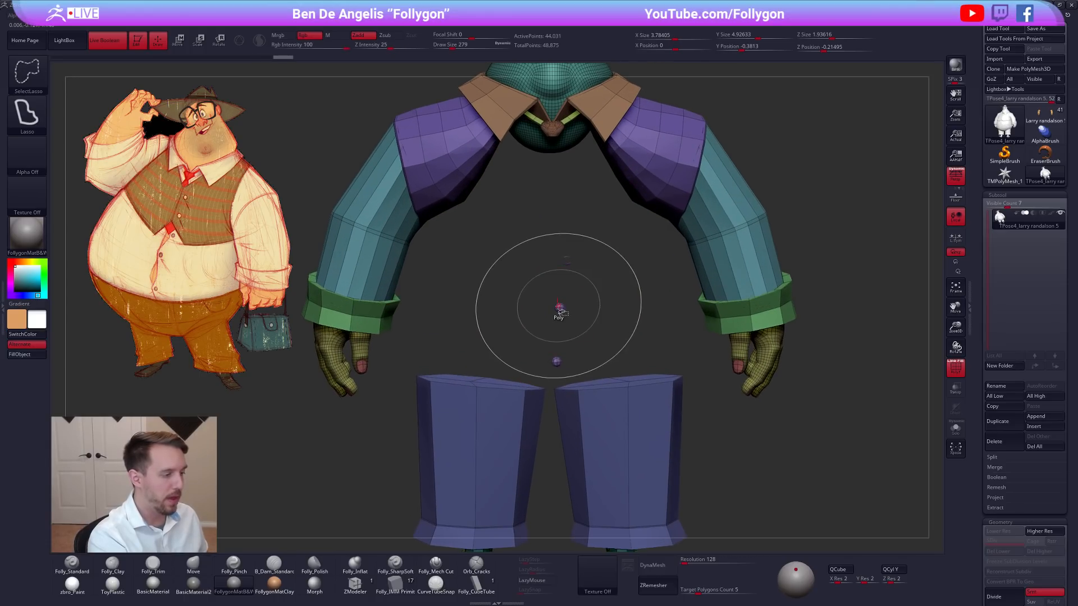
ctrl+alt+shift+click(560, 307)
ctrl+alt+shift+click(556, 362)
Mask the parts still visible, show the whole figure and turn off the polygroup display.
key(f)
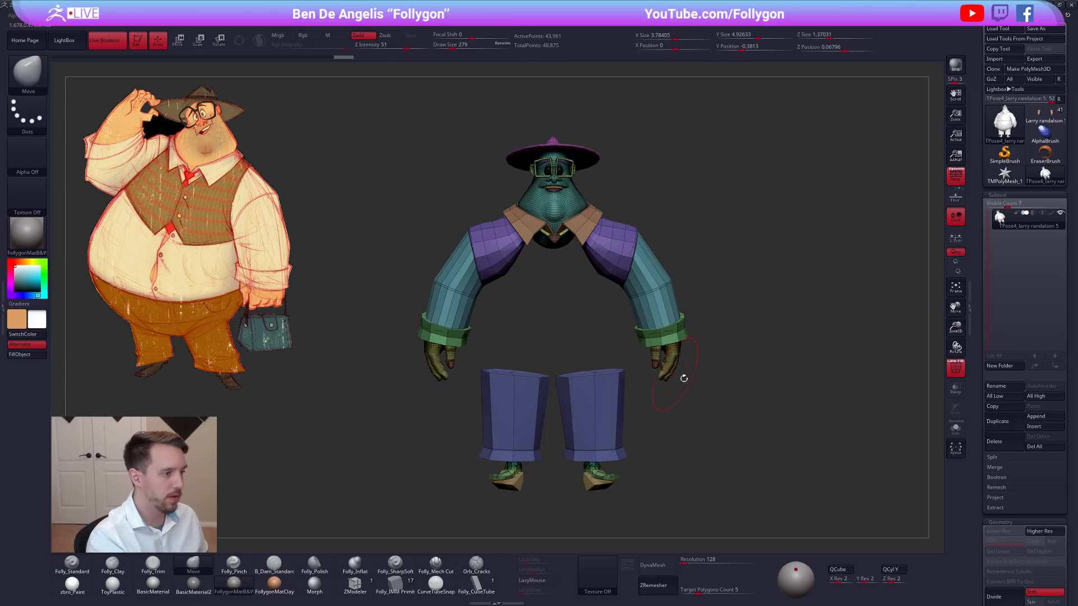
ctrl+shift+click(708, 402)
key(shift+f)
mouse_move(700, 382)
alt+mouse_down()
mouse_move(668, 361)
mouse_move(685, 360)
alt+mouse_up()
Try to shift the unmasked torso sideways with a greatly enlarged Move brush.
key(space)
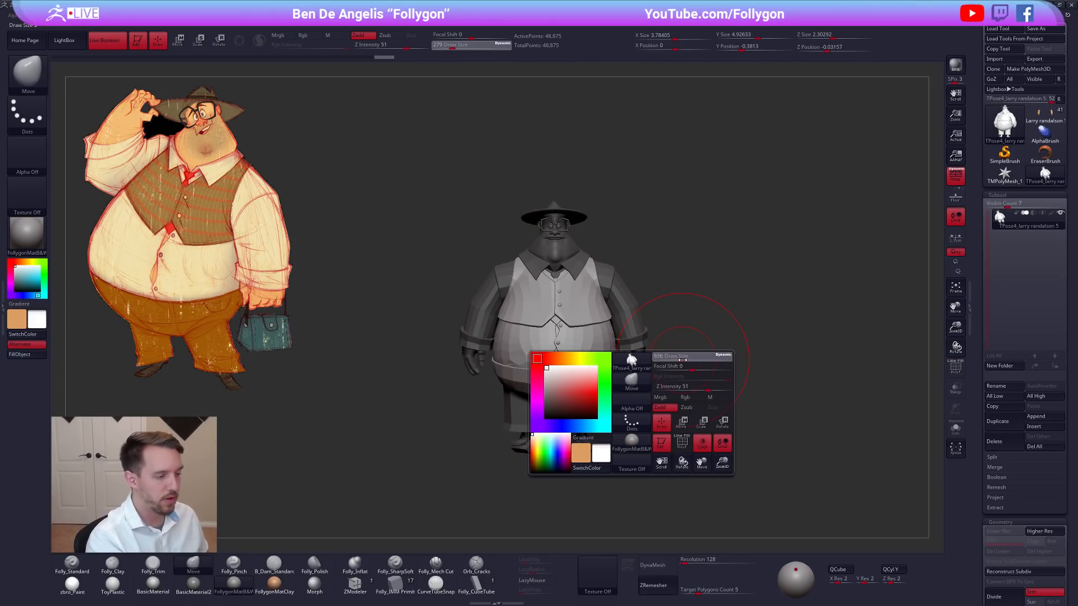
ctrl+right_drag(570, 336, 563, 346)
key(space)
drag(559, 345, 561, 359)
right_drag(587, 362, 547, 364)
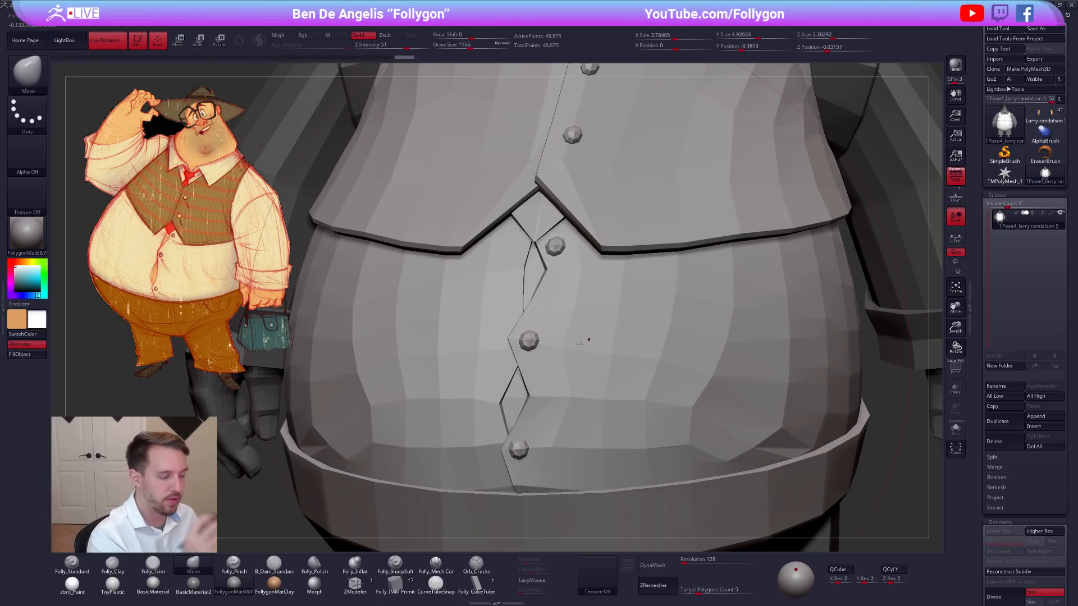
mouse_move(726, 387)
ctrl+right_down()
mouse_move(672, 349)
mouse_move(582, 318)
ctrl+right_up()
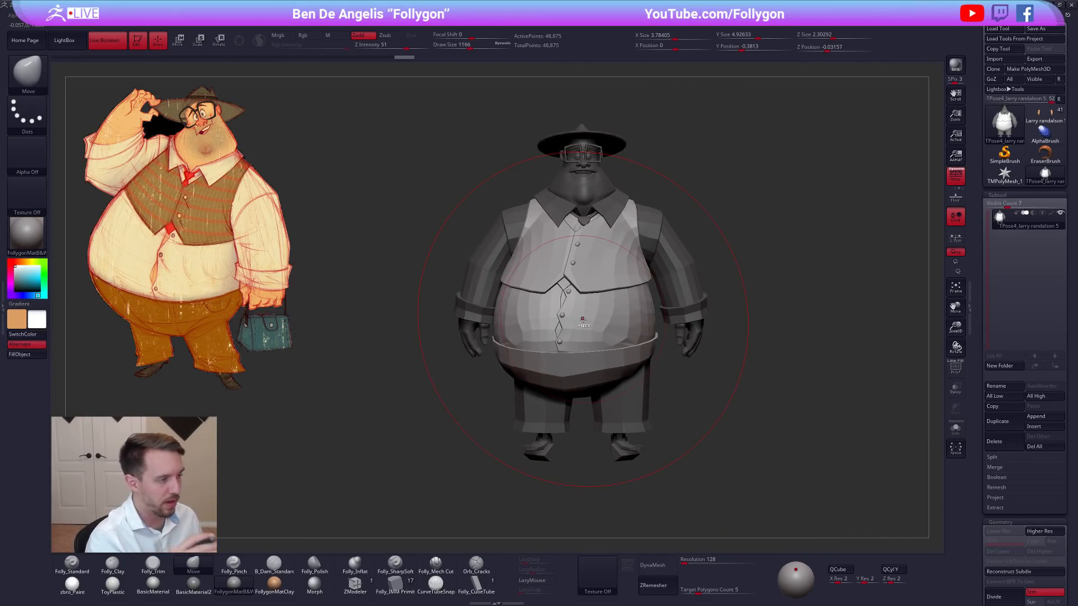
key(ctrl+z)
Set the draw size to 430, isolate the tie knot and collar pieces to unmask them, and show the whole figure.
key(space)
drag(765, 312, 753, 304)
alt+right_drag(604, 219, 566, 278)
key(shift+f)
ctrl+shift+click(559, 276)
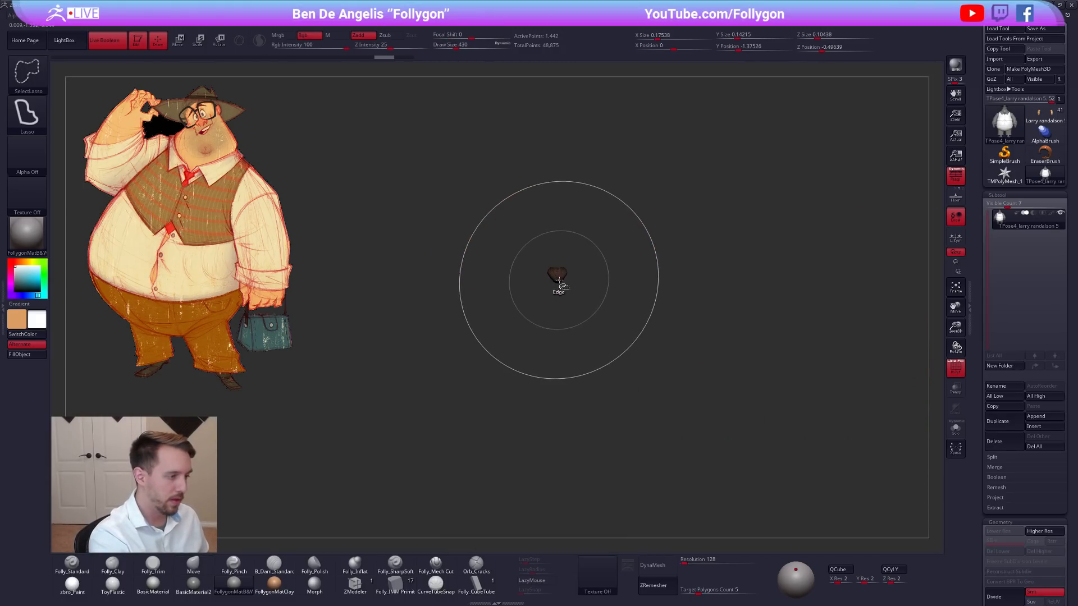
ctrl+shift+drag(682, 246, 730, 215)
ctrl+shift+click(567, 271)
ctrl+shift+click(591, 263)
ctrl+right_drag(612, 270, 640, 247)
ctrl+shift+drag(647, 252, 679, 231)
key(shift+f)
mouse_move(656, 278)
ctrl+alt+mouse_down()
mouse_move(677, 355)
mouse_move(687, 356)
ctrl+alt+mouse_up()
ctrl+shift+click(715, 368)
alt+right_drag(741, 409, 714, 384)
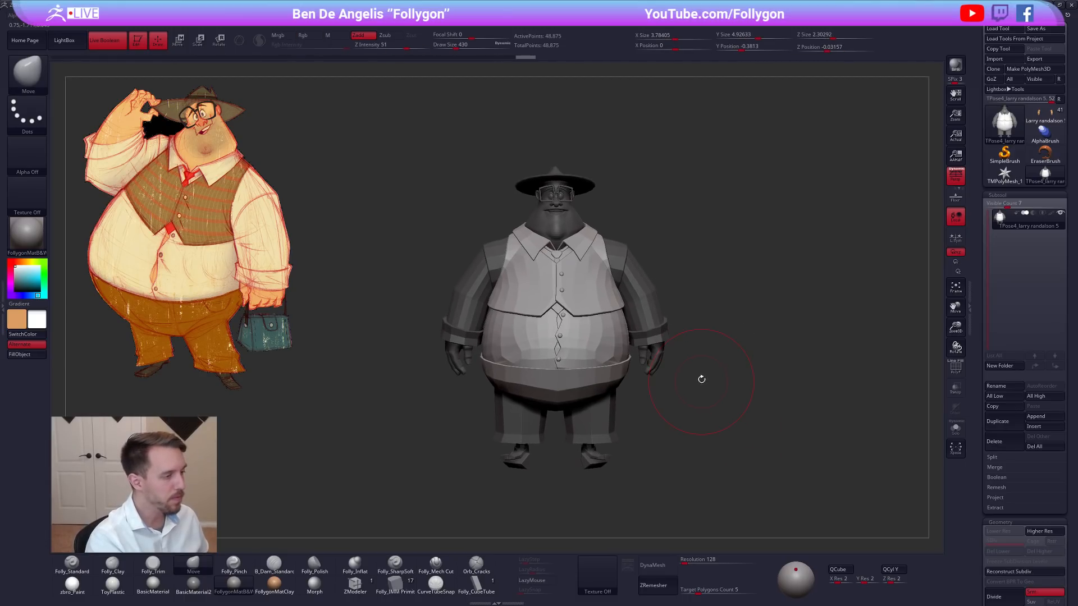
Set the draw size to 656 and clear the mask from the figure.
key(space)
drag(676, 335, 681, 338)
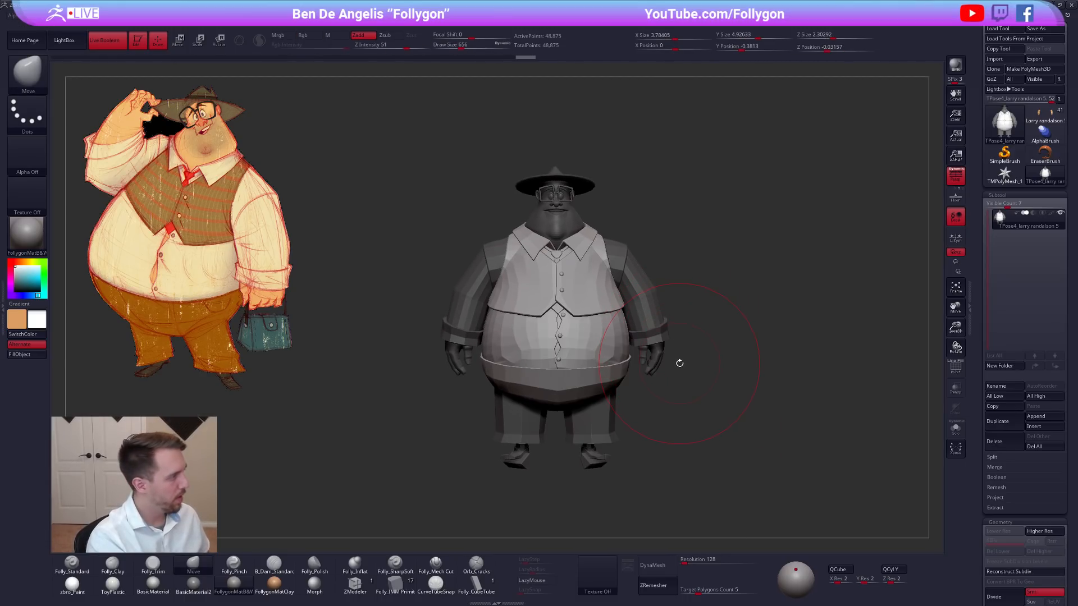
mouse_move(692, 440)
mouse_down()
mouse_move(634, 443)
mouse_move(676, 455)
mouse_up()
Draw a vertical Transpose rotation line from below the belly to above the hat.
key(r)
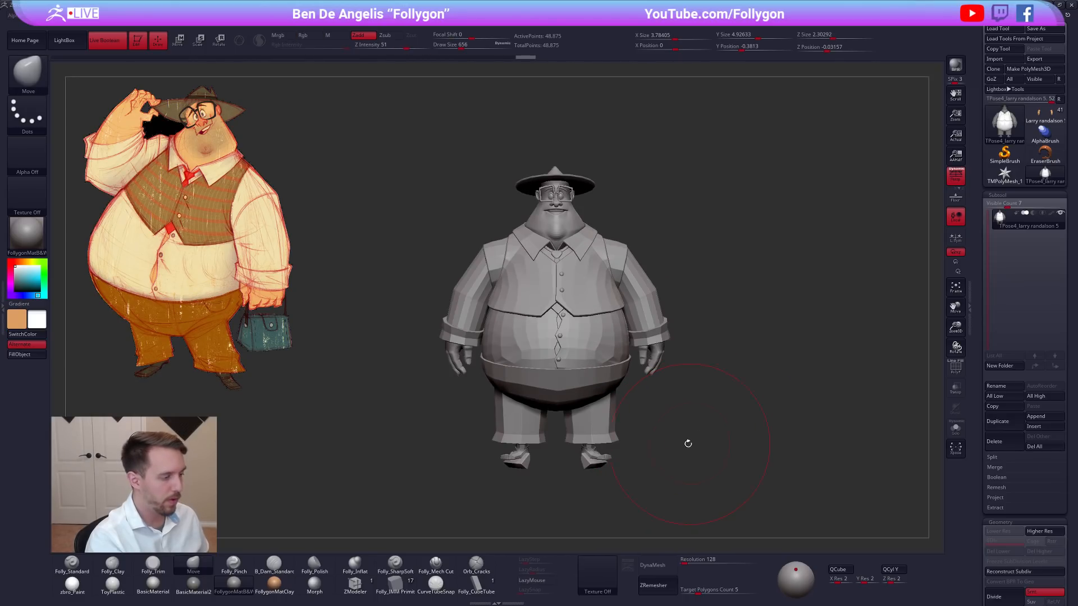
ctrl+click(572, 375)
ctrl+click(688, 428)
ctrl+drag(688, 428, 702, 441)
drag(541, 401, 564, 134)
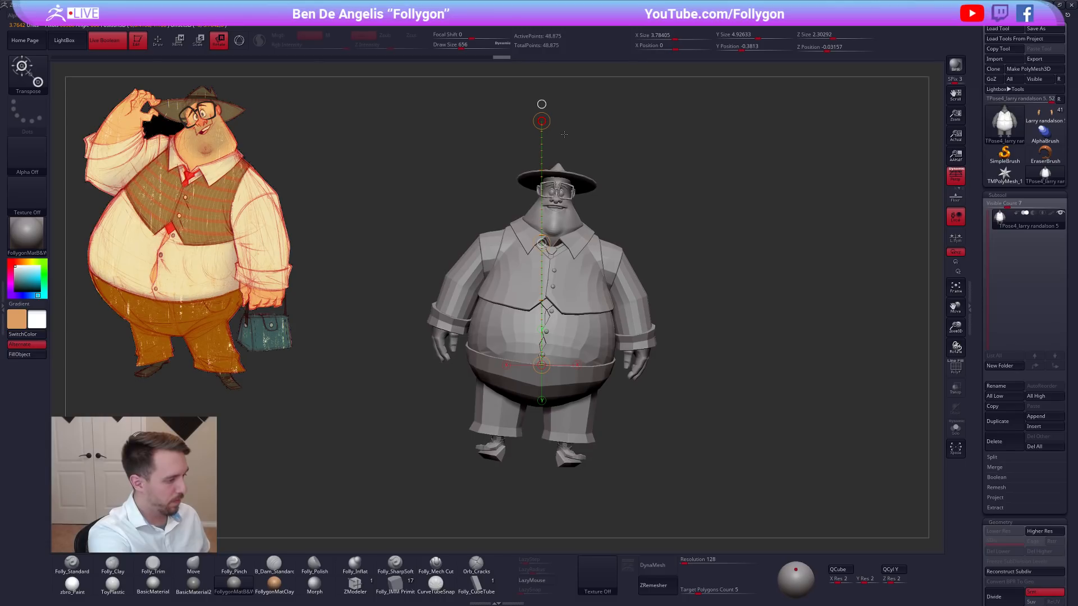
Try to tilt the whole unmasked figure with the Transpose line.
drag(542, 243, 550, 280)
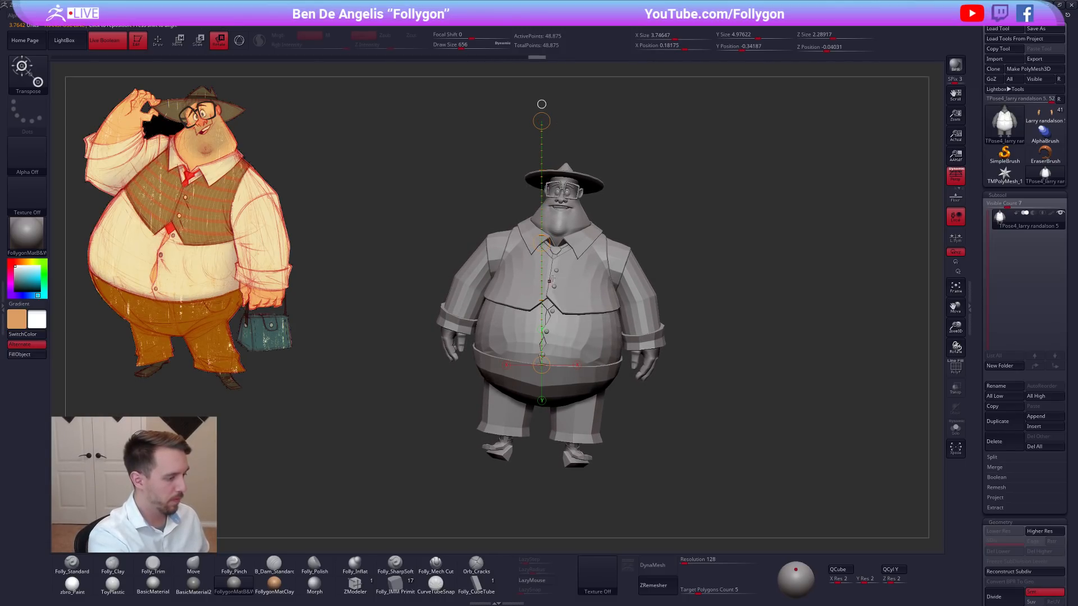
key(ctrl+z)
key(ctrl+z)
key(ctrl+z)
key(ctrl+z)
key(q)
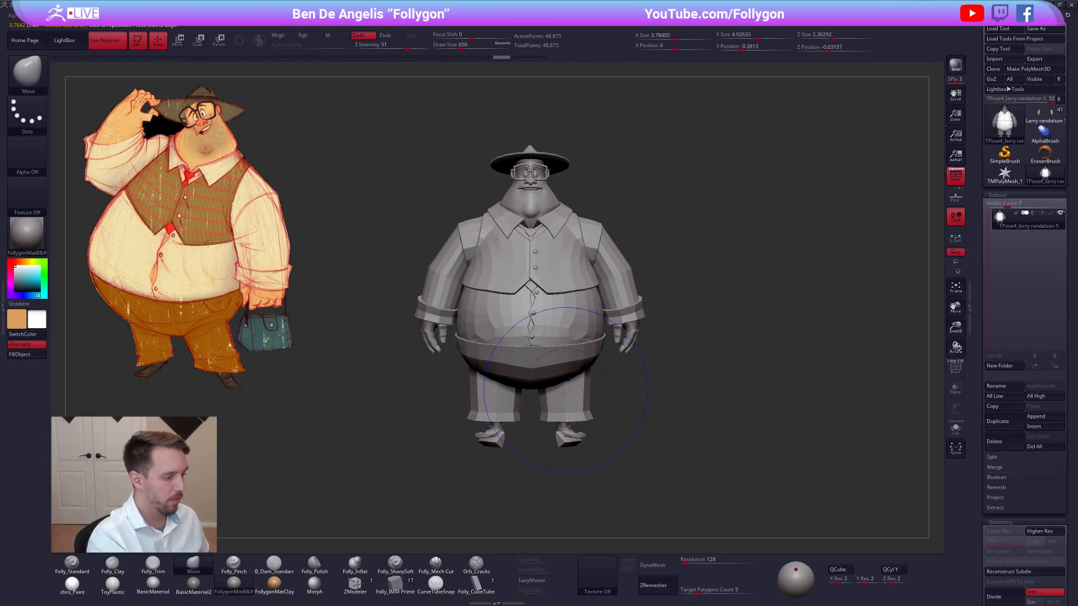
Show the polygroups and mask the trousers and feet.
key(shift+f)
ctrl+shift+click(565, 413)
ctrl+shift+drag(602, 433, 596, 437)
mouse_move(573, 388)
ctrl+alt+shift+mouse_down()
mouse_move(621, 466)
mouse_move(609, 425)
ctrl+alt+shift+mouse_up()
ctrl+alt+shift+drag(504, 388, 523, 438)
ctrl+click(587, 460)
ctrl+shift+click(606, 424)
ctrl+click(607, 424)
Rotate the upper body at the waist so it leans toward the character's left, and turn off the polygroup display.
key(r)
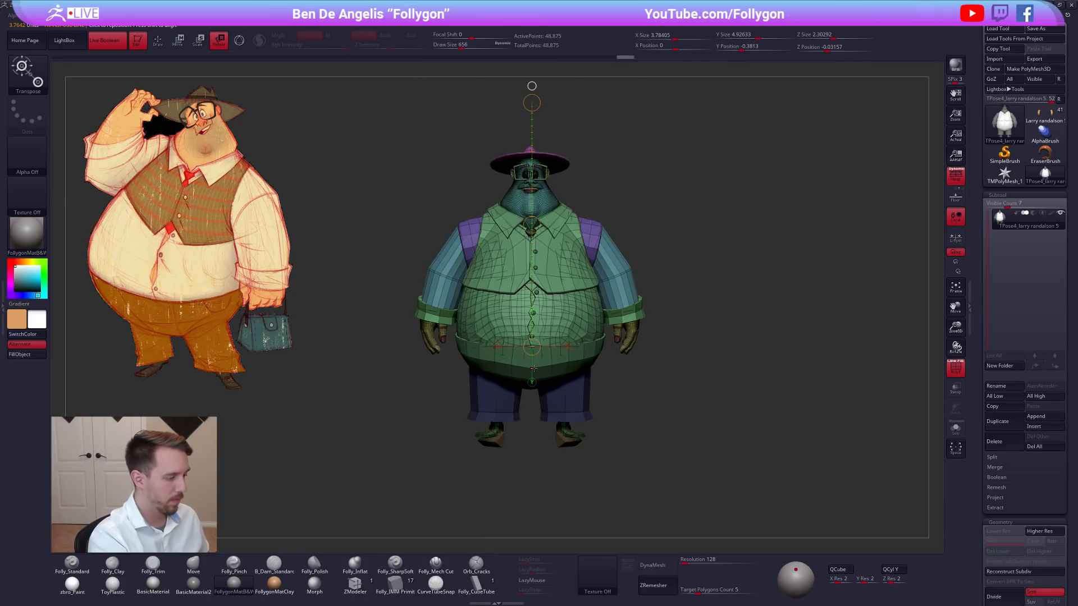
drag(531, 102, 584, 143)
drag(701, 169, 668, 171)
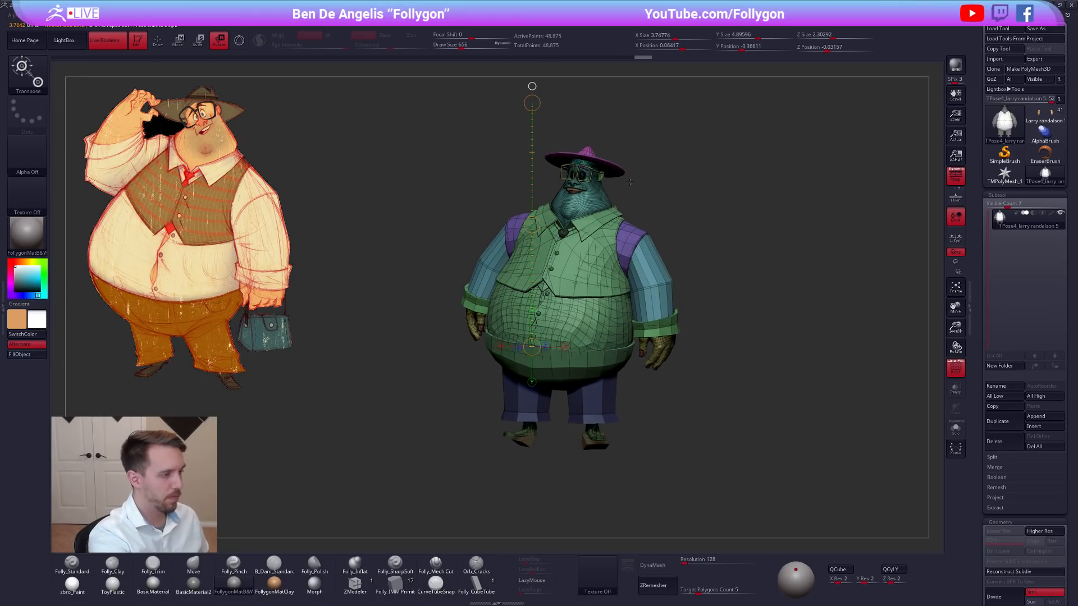
click(955, 368)
alt+drag(813, 379, 805, 407)
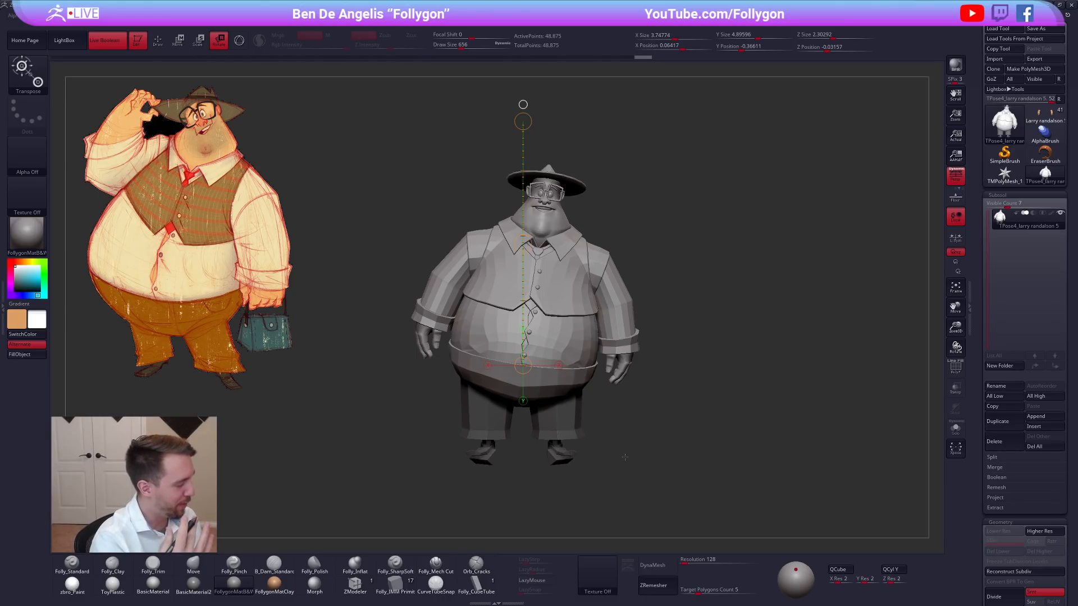
Try to rotate the upper body further, recentring the Transpose line on the chest.
drag(524, 243, 546, 226)
key(ctrl+z)
click(523, 105)
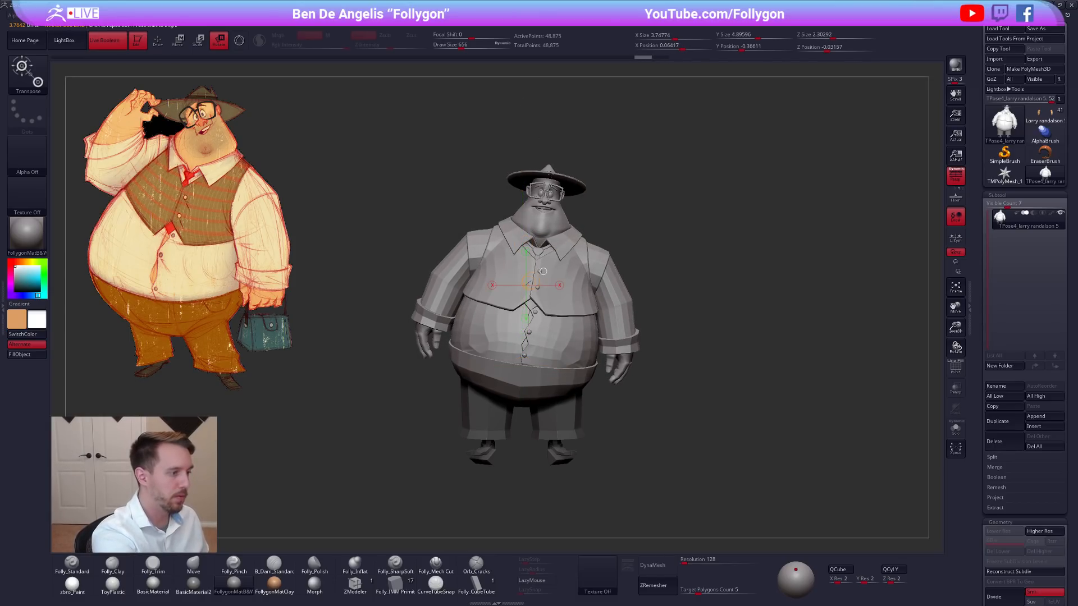
click(526, 252)
alt+drag(598, 167, 562, 166)
key(ctrl+z)
Twist the upper body slightly around its vertical axis, keeping the legs masked.
ctrl+drag(651, 253, 669, 271)
mouse_move(559, 201)
mouse_down()
mouse_move(569, 169)
mouse_move(572, 197)
mouse_up()
drag(618, 275, 622, 274)
drag(559, 202, 567, 149)
key(ctrl+z)
key(ctrl+z)
key(ctrl+z)
drag(616, 239, 634, 314)
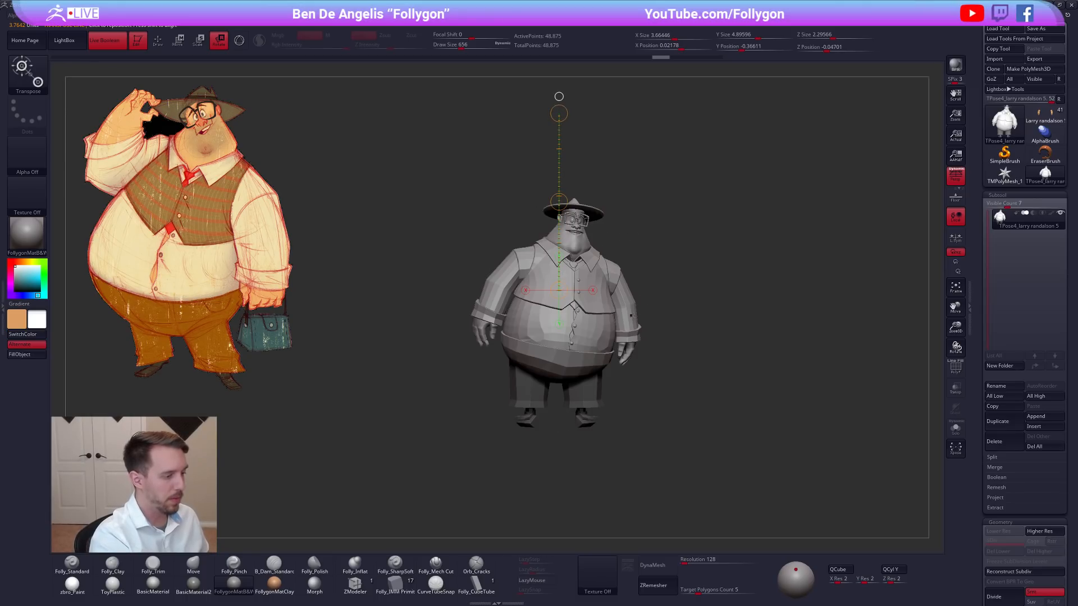
Fine-tune the upper body's twist from the side and clear the mask.
drag(667, 409, 651, 370)
drag(582, 176, 582, 214)
ctrl+click(654, 202)
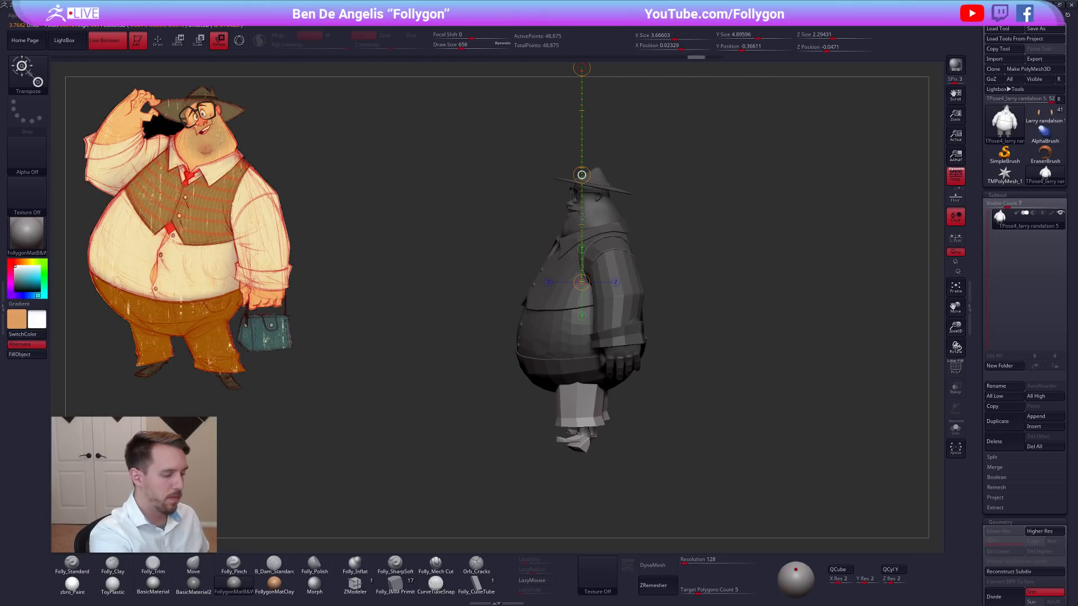
drag(582, 220, 584, 225)
mouse_move(678, 436)
mouse_down()
mouse_move(737, 417)
mouse_move(706, 434)
mouse_move(752, 390)
mouse_move(710, 427)
mouse_up()
key(q)
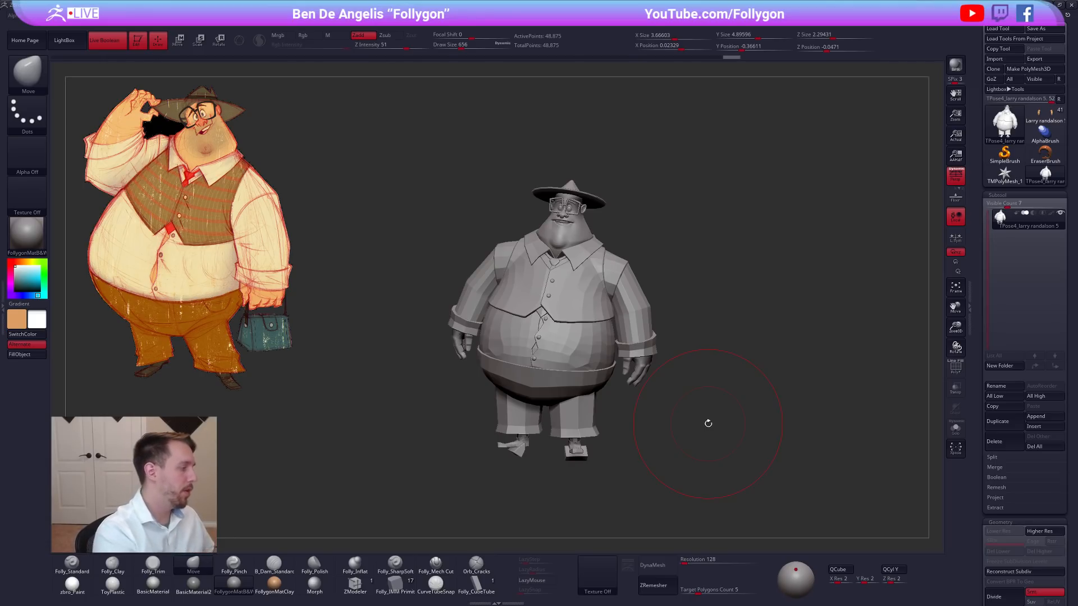
Lay a vertical Transpose line over the concept drawing to check the pose's balance from hat to feet.
key(w)
mouse_move(525, 366)
mouse_down()
mouse_move(525, 476)
mouse_move(191, 367)
mouse_move(190, 377)
mouse_up()
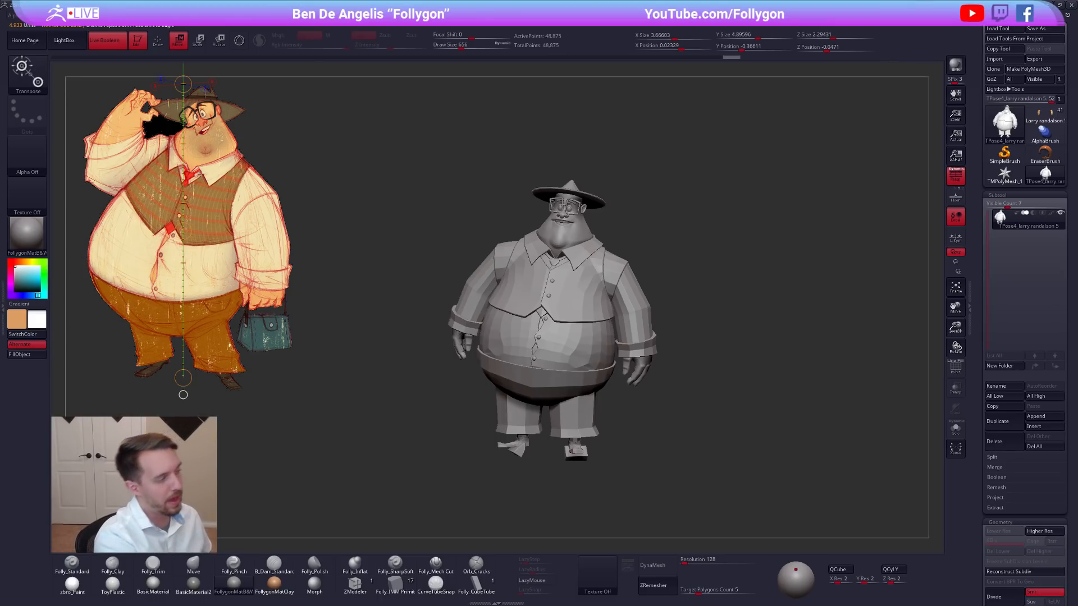
key(q)
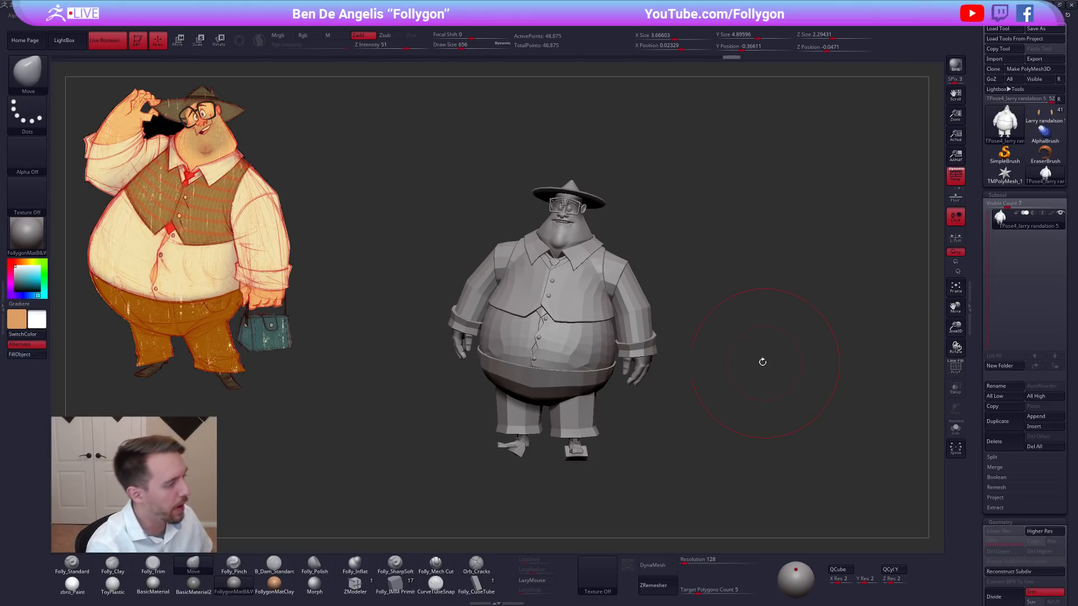
Reduce the Move brush's draw size to 335.
key(s)
drag(760, 342, 737, 358)
mouse_move(703, 399)
mouse_down()
mouse_move(700, 390)
mouse_move(725, 380)
mouse_up()
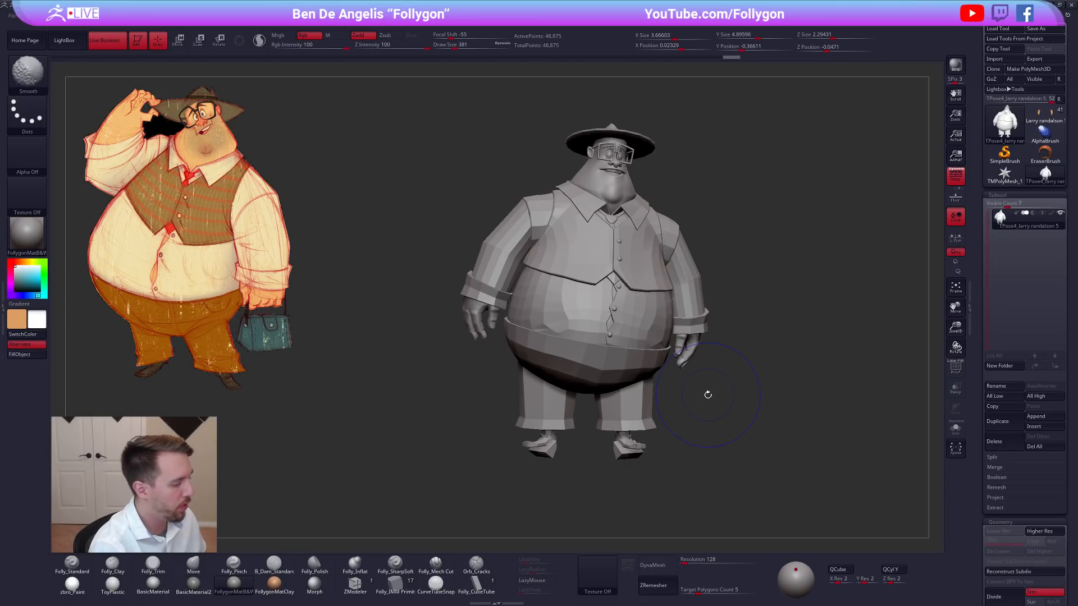
alt+right_drag(627, 422, 626, 371)
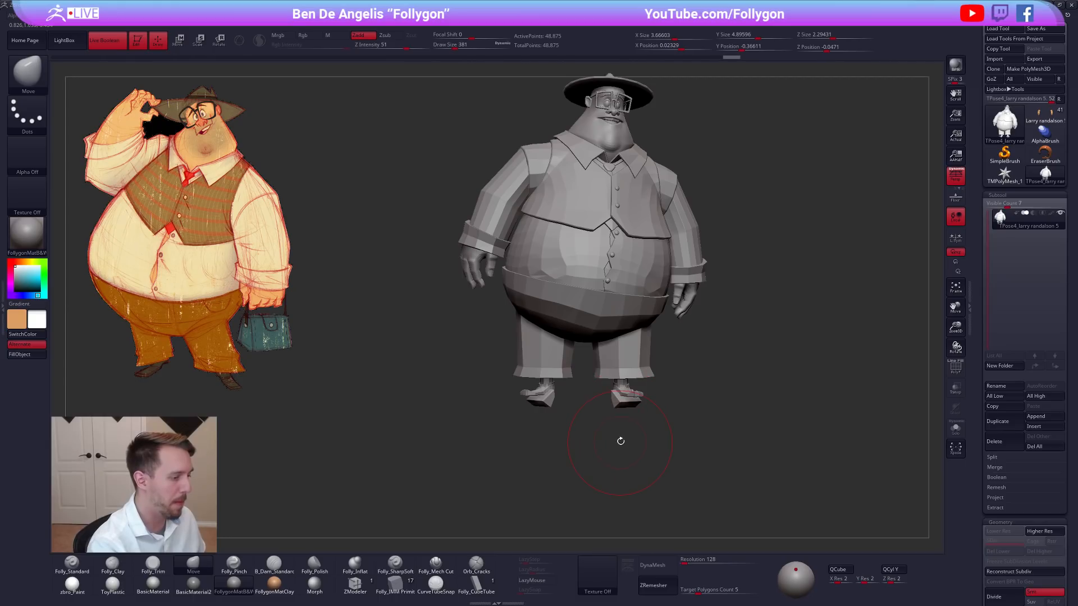
key(space)
click(679, 383)
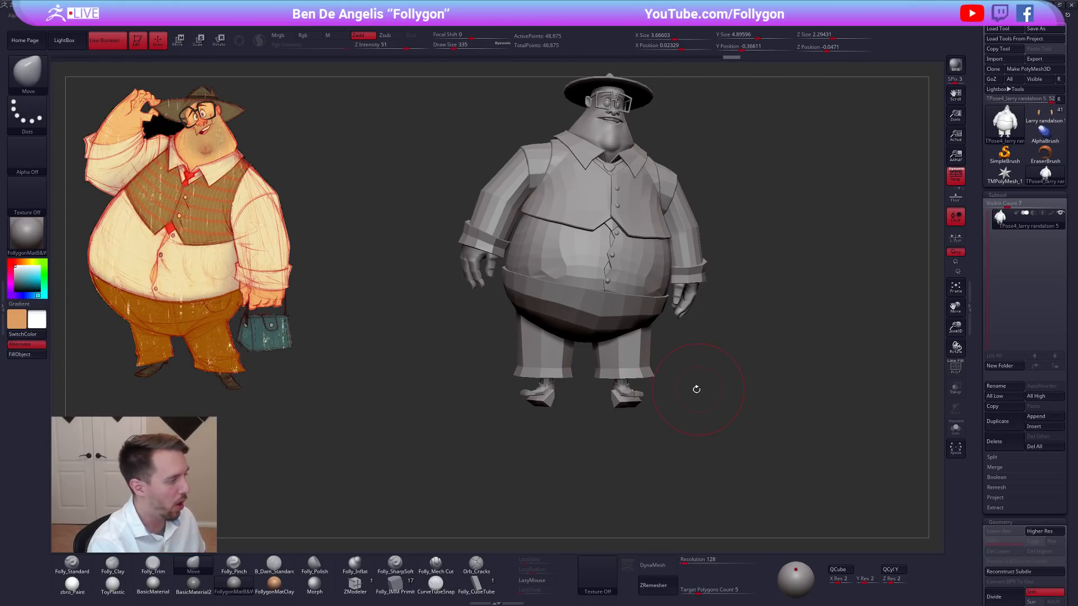
drag(671, 370, 703, 418)
key(shift+f)
key(shift+f)
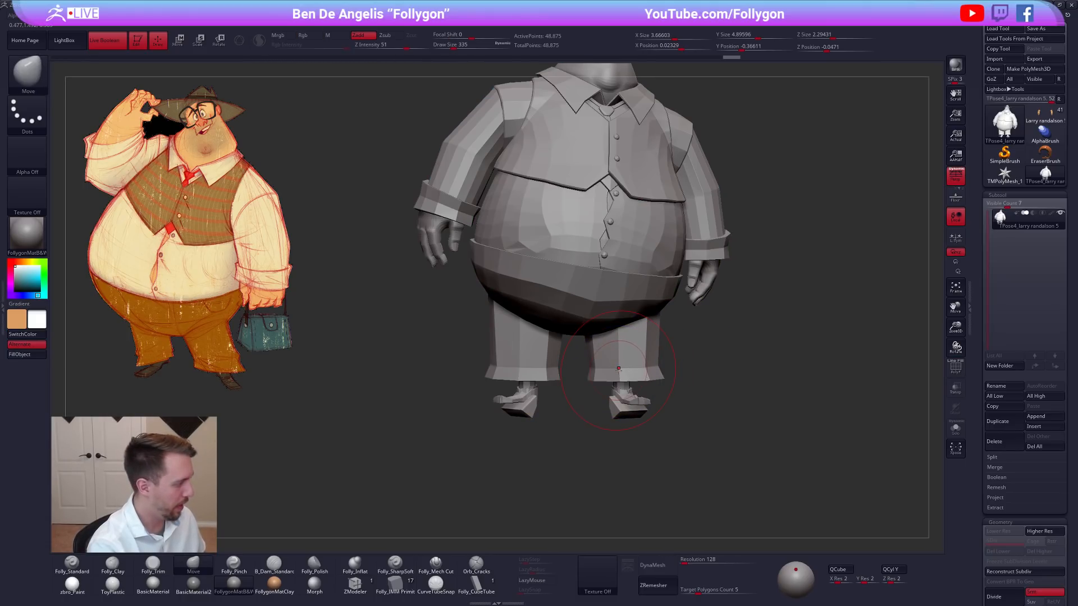
Isolate the trousers and the character's left foot, and show the polygroups.
ctrl+shift+click(605, 387)
ctrl+shift+click(605, 387)
ctrl+alt+shift+drag(584, 337, 677, 436)
ctrl+shift+click(715, 399)
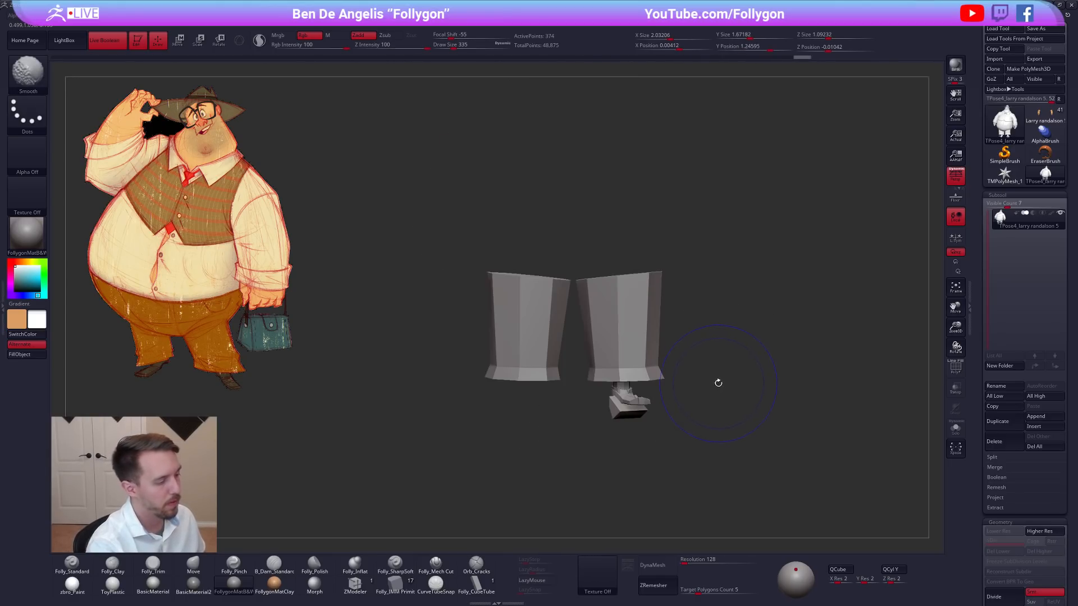
key(shift+f)
Try to mask the character's left leg by drawing a Transpose mask across the trousers.
key(w)
ctrl+drag(552, 282, 602, 316)
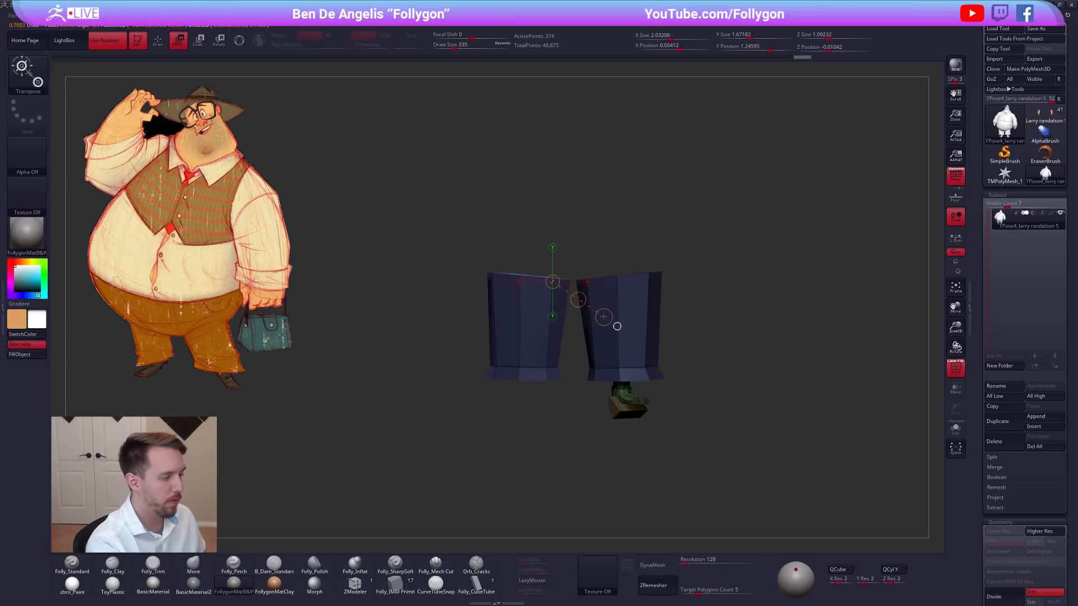
ctrl+click(676, 345)
ctrl+drag(676, 345, 694, 363)
Isolate the character's left trouser leg and foot, show the full figure and mask everything else.
key(q)
ctrl+shift+click(555, 312)
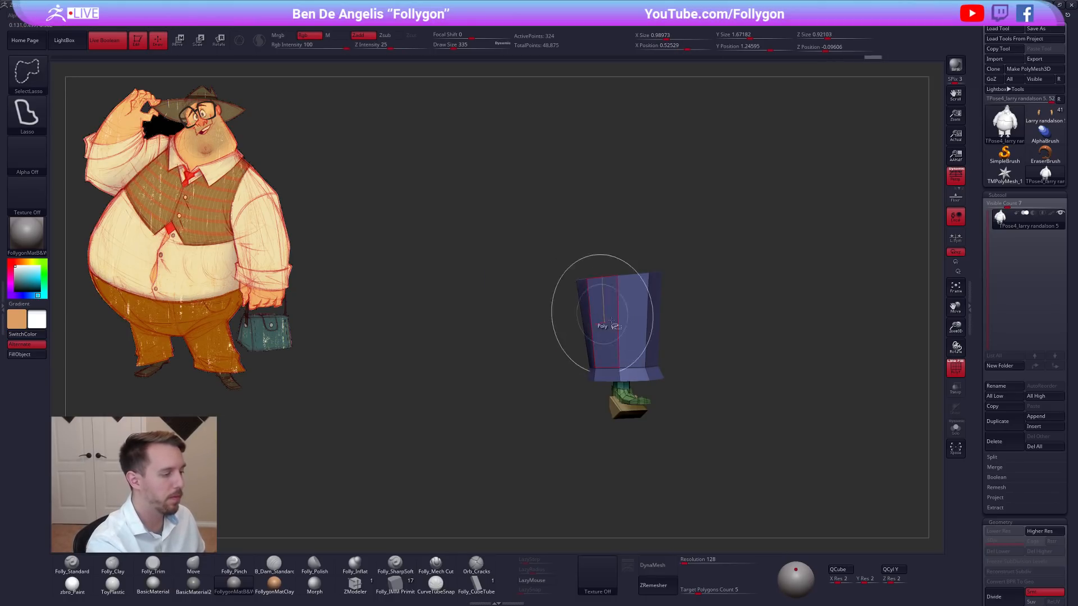
ctrl+shift+click(730, 388)
key(shift+f)
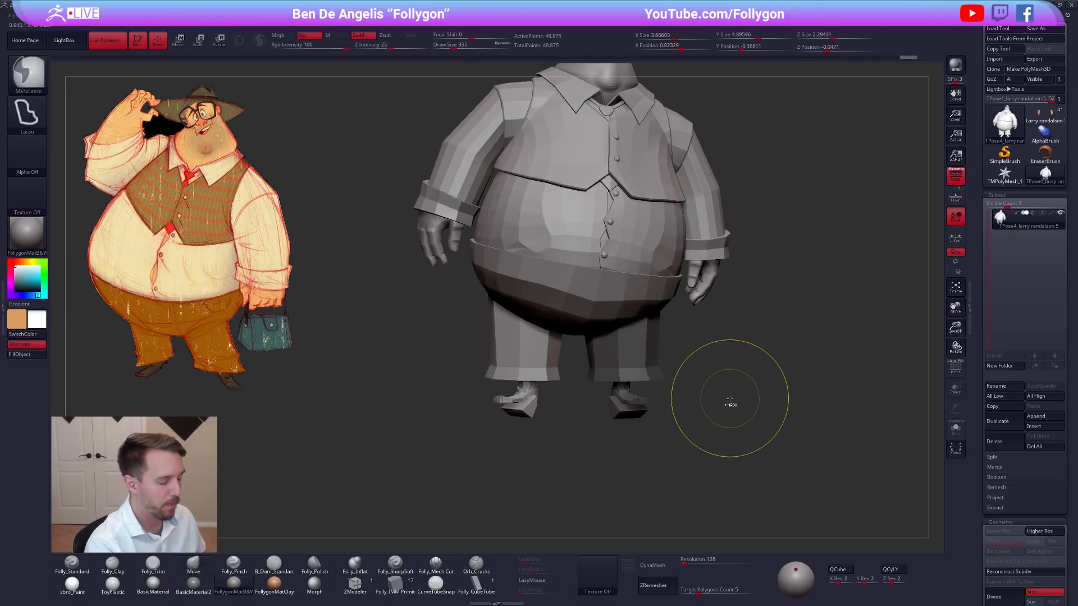
mouse_move(697, 334)
ctrl+alt+mouse_down()
mouse_move(401, 197)
mouse_move(791, 264)
ctrl+alt+mouse_up()
ctrl+click(766, 317)
Move the character's left leg slightly outward with Transpose and go up one subdivision level.
key(w)
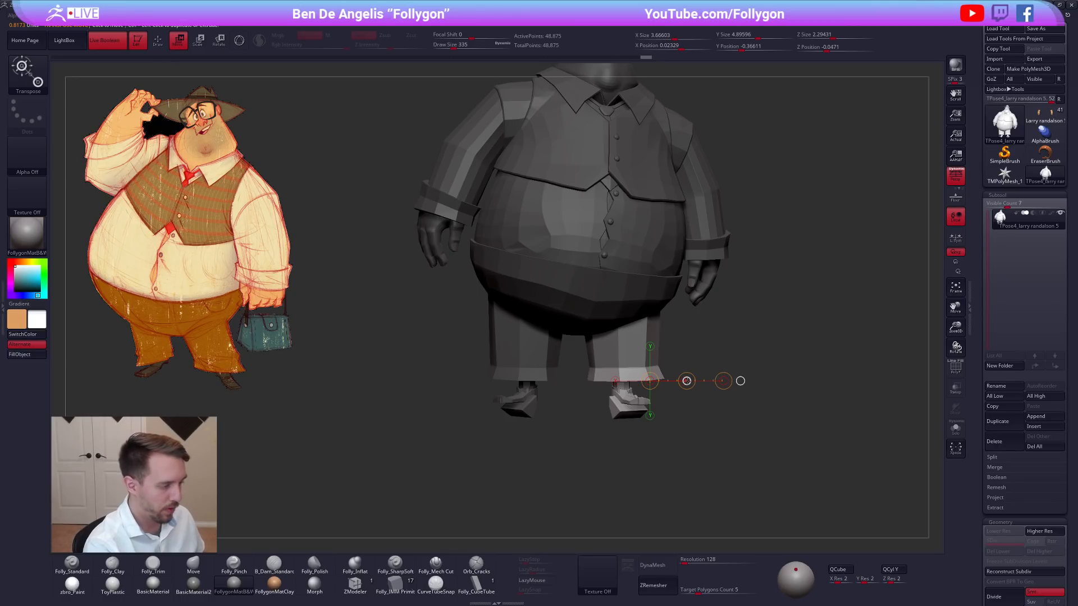
drag(686, 381, 702, 386)
key(d)
mouse_move(774, 359)
mouse_down()
mouse_move(793, 361)
mouse_move(802, 336)
mouse_move(721, 385)
mouse_move(740, 392)
mouse_up()
key(q)
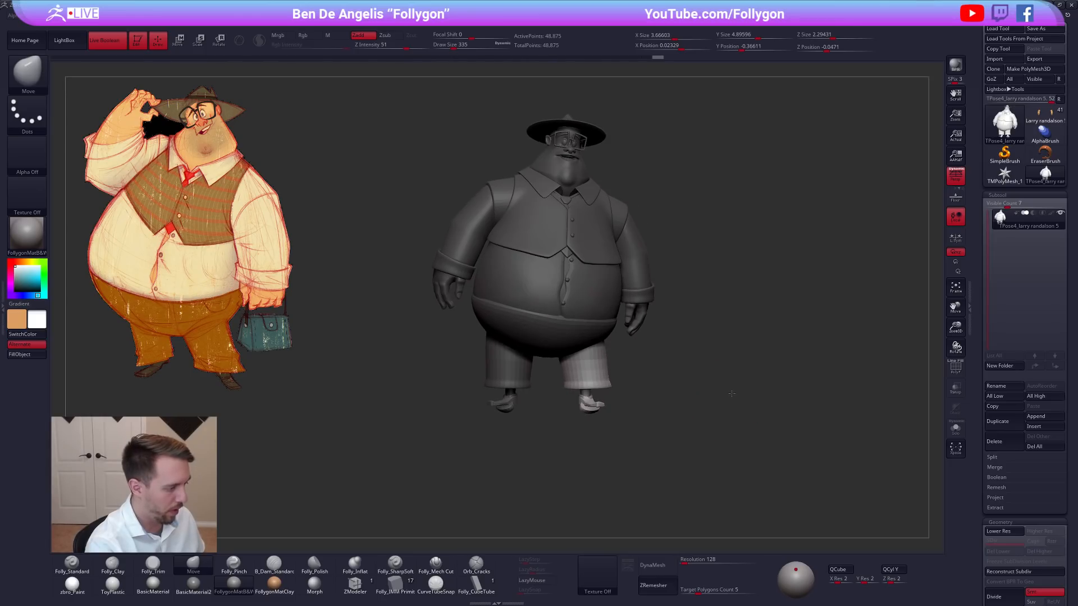
Drop to the lowest subdivision level and move the character's left leg slightly forward with Transpose in side view.
mouse_move(615, 386)
alt+mouse_down()
mouse_move(662, 394)
mouse_move(636, 413)
mouse_move(731, 387)
mouse_move(691, 387)
alt+mouse_up()
key(w)
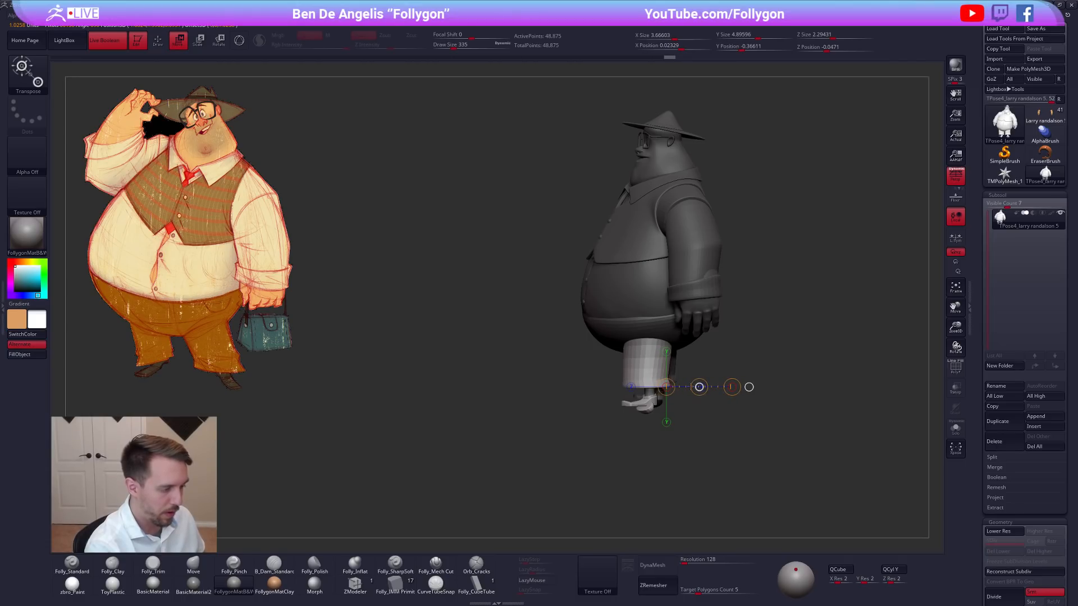
key(shift+d)
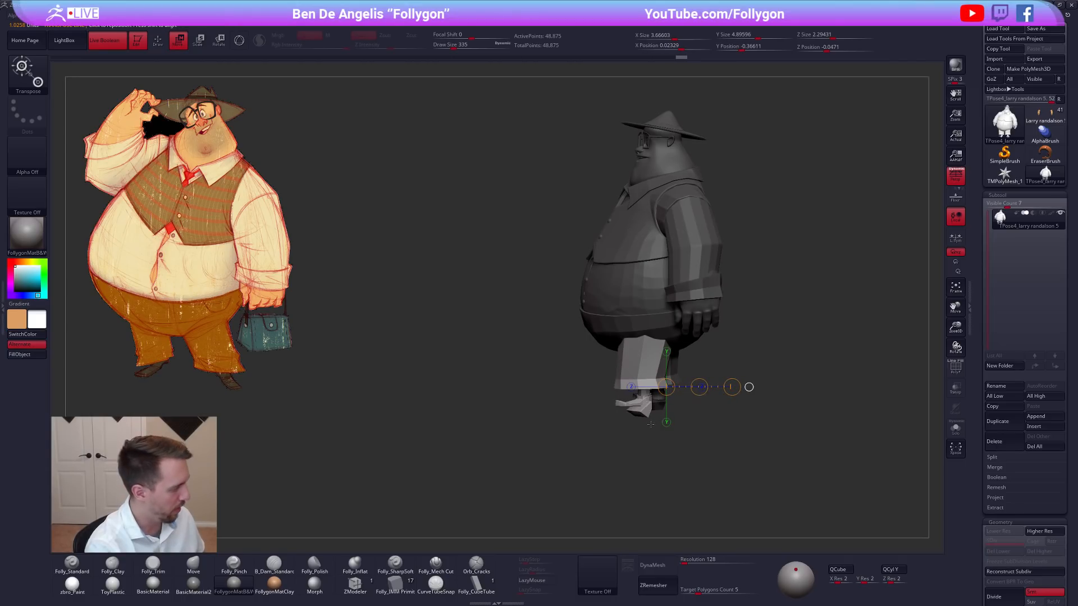
drag(649, 425, 676, 403)
Show the polygroups and isolate the character's left trouser leg at the lowest subdivision level.
mouse_move(765, 343)
alt+mouse_down()
mouse_move(741, 387)
mouse_move(711, 389)
mouse_move(751, 391)
mouse_move(729, 368)
mouse_move(710, 386)
alt+mouse_up()
key(shift+f)
key(shift+f)
key(d)
key(q)
key(shift+d)
key(s)
key(shift+f)
ctrl+shift+click(671, 388)
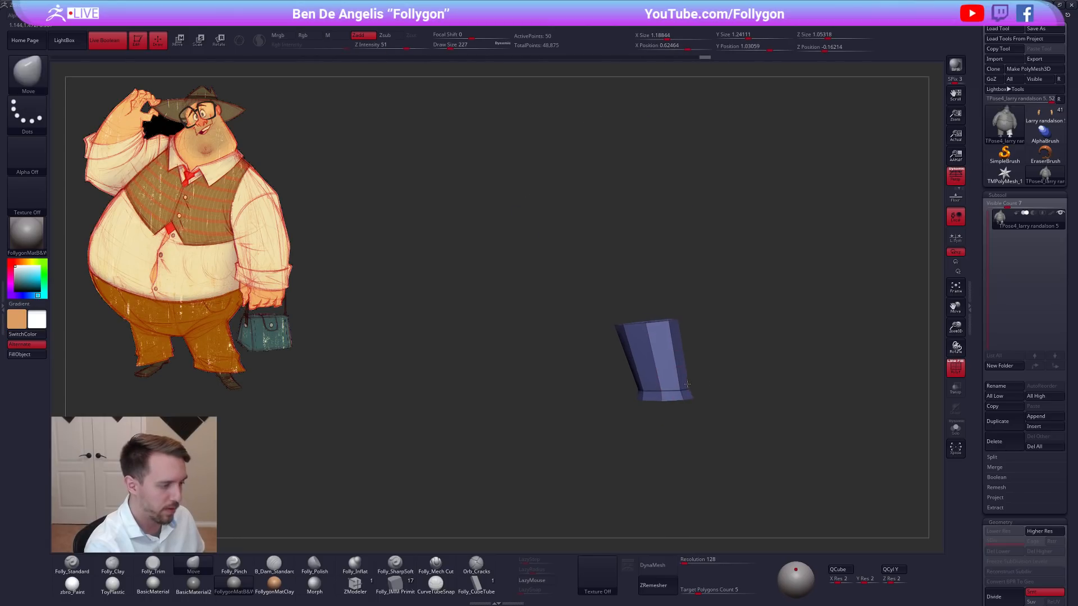
mouse_move(578, 335)
ctrl+mouse_down()
mouse_move(702, 279)
mouse_move(565, 323)
ctrl+mouse_up()
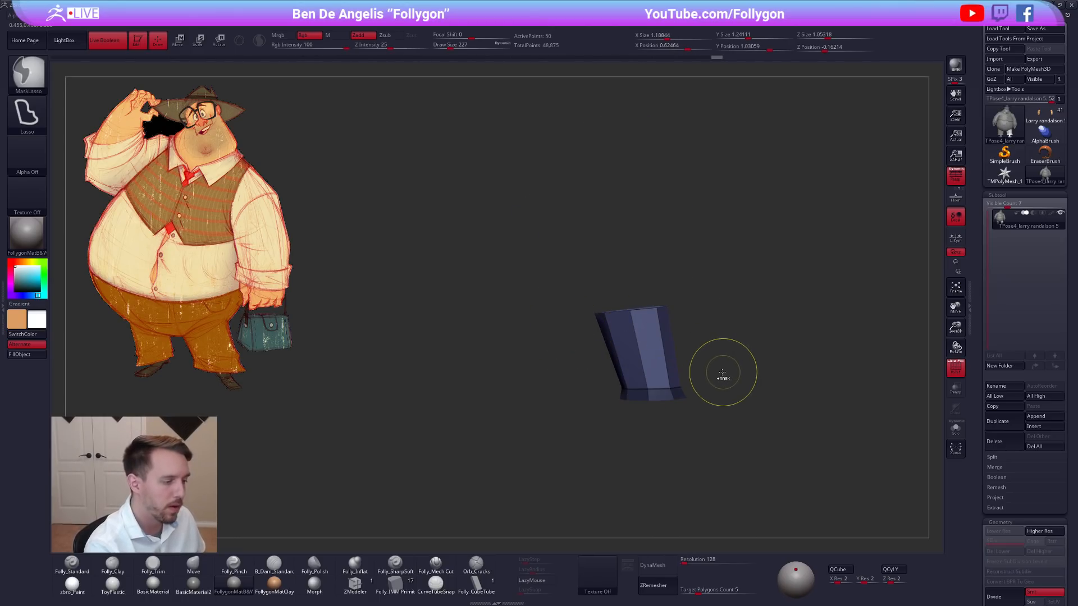
Mask everything except the character's left trouser leg, show the full figure and nudge the trouser leg sideways with Transpose.
ctrl+click(697, 375)
mouse_move(716, 338)
ctrl+mouse_down()
mouse_move(632, 286)
mouse_move(567, 315)
ctrl+mouse_up()
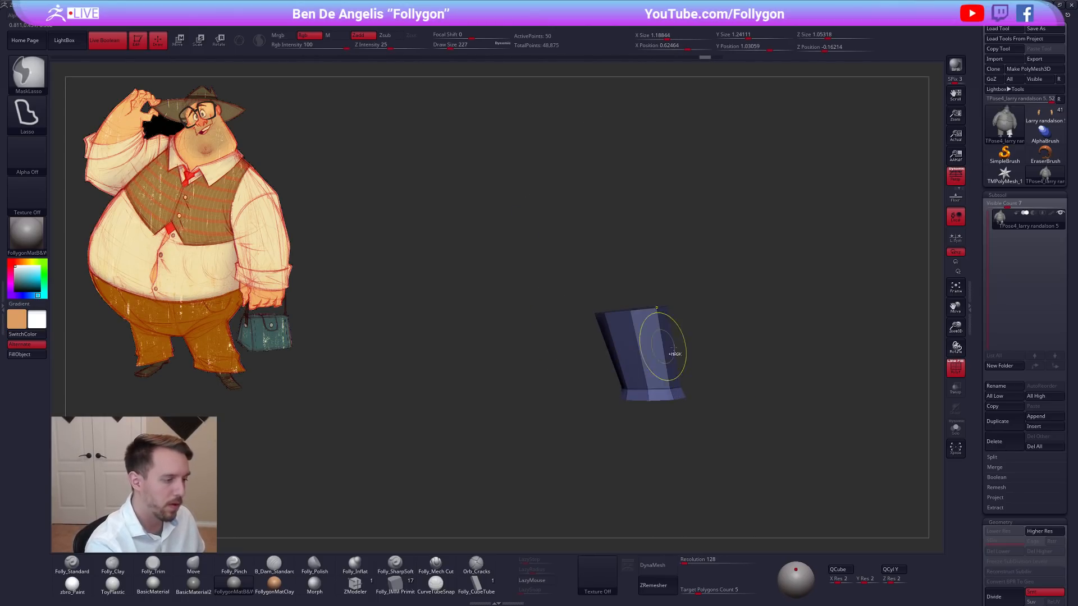
ctrl+shift+click(722, 375)
ctrl+click(702, 351)
key(w)
drag(664, 374, 734, 373)
drag(753, 373, 746, 375)
key(shift+f)
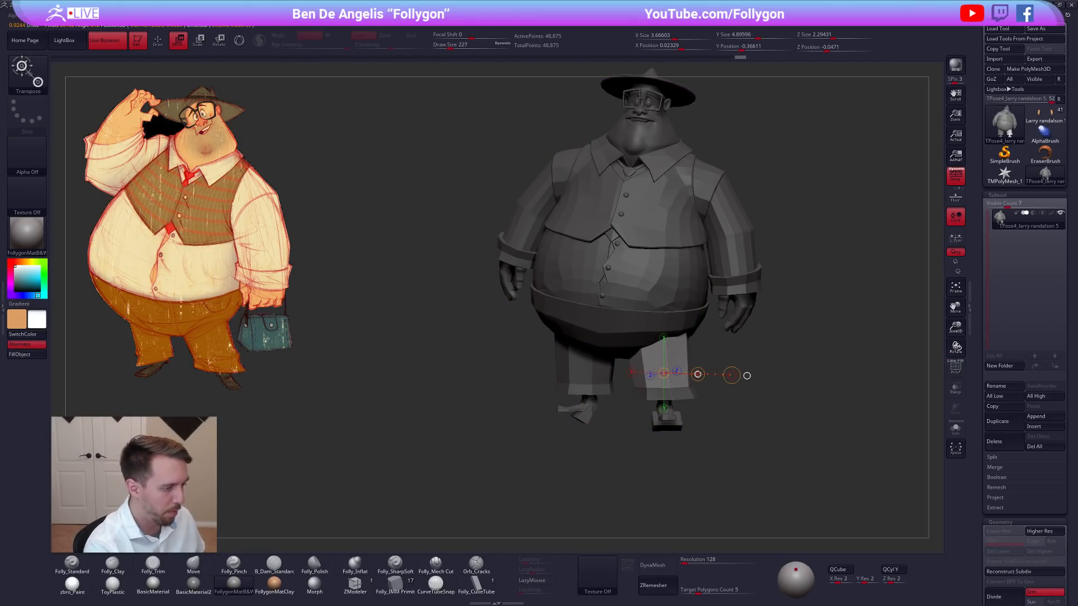
key(d)
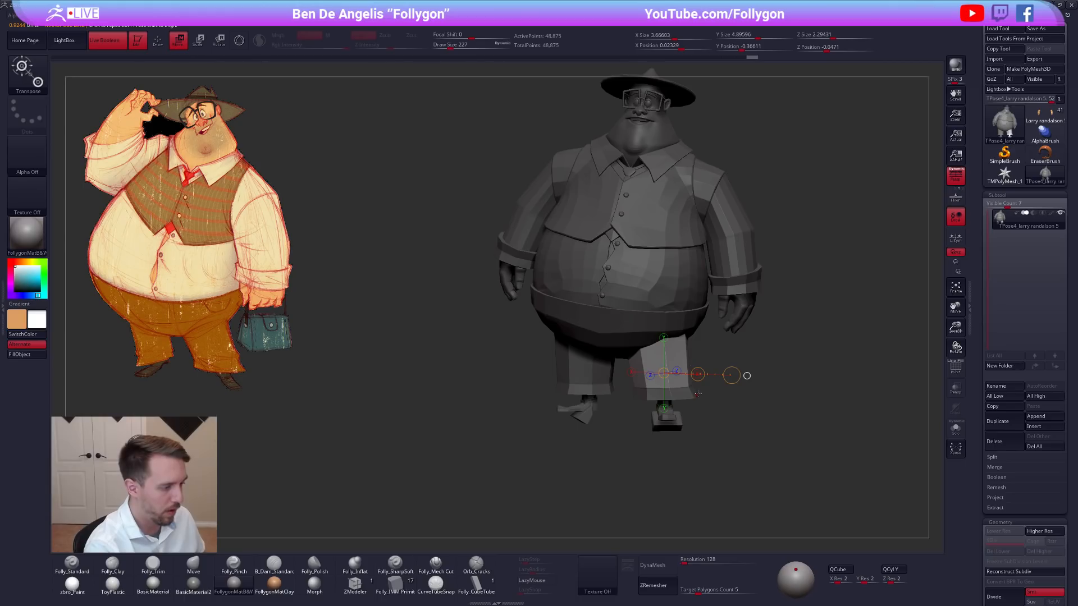
key(shift+d)
drag(698, 397, 708, 373)
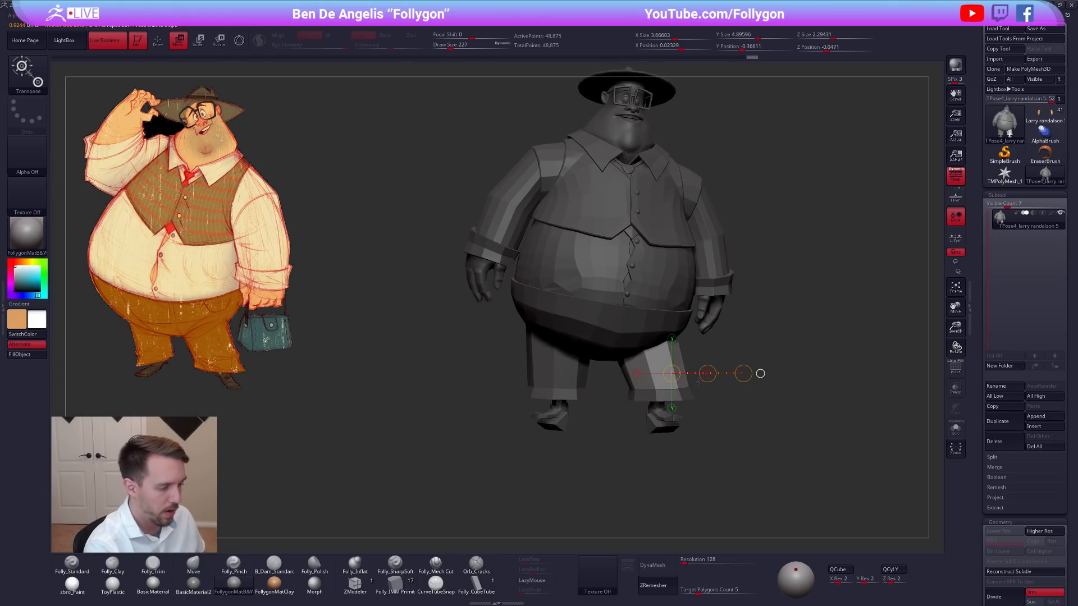
Clear the mask and isolate the character's right trouser leg and foot.
key(q)
ctrl+shift+click(682, 399)
mouse_move(660, 401)
alt+mouse_down()
mouse_move(682, 343)
mouse_move(676, 394)
mouse_move(738, 381)
mouse_move(680, 385)
mouse_move(645, 363)
mouse_move(562, 395)
mouse_move(587, 417)
alt+mouse_up()
key(shift+f)
ctrl+shift+click(692, 373)
key(shift+f)
key(d)
key(shift+d)
ctrl+shift+click(624, 354)
ctrl+shift+click(633, 393)
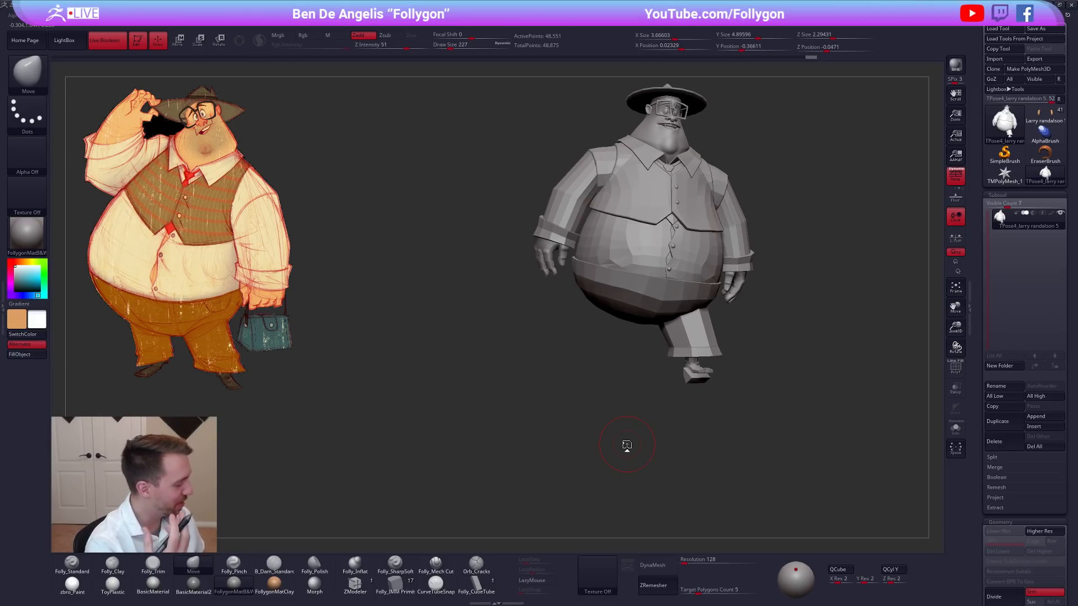
ctrl+shift+drag(612, 397, 624, 385)
mouse_move(621, 375)
right_down()
mouse_move(615, 388)
mouse_move(623, 317)
mouse_move(626, 376)
right_up()
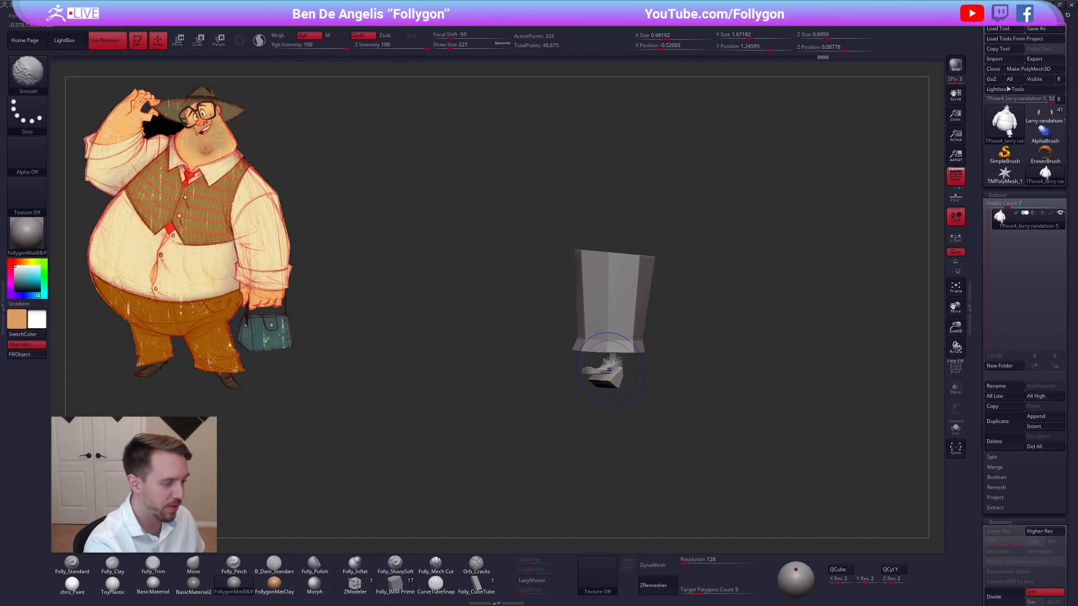
Show the full figure with everything except the character's right leg masked, and adjust that leg sideways with Transpose.
key(d)
alt+right_drag(656, 425, 649, 440)
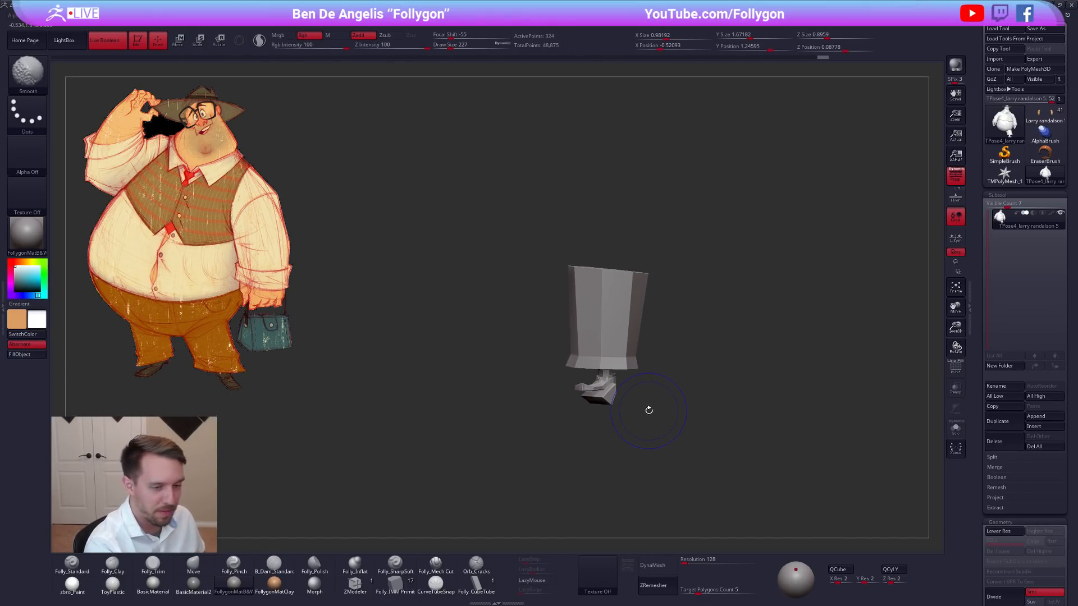
key(shift+d)
ctrl+shift+click(650, 431)
key(w)
drag(599, 377, 648, 377)
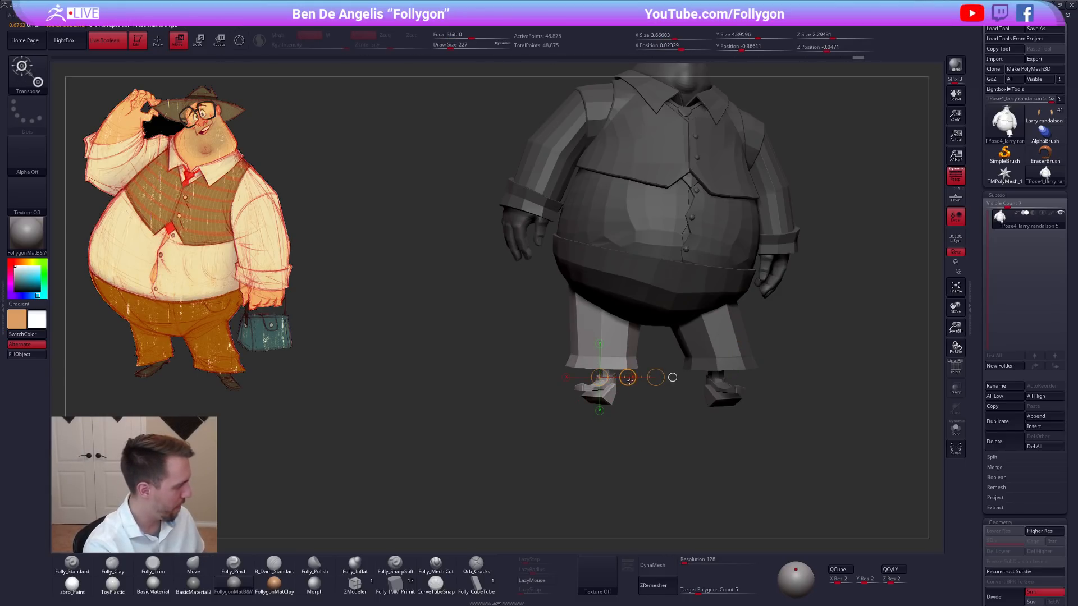
shift+right_drag(622, 388, 631, 346)
Adjust the character's right leg along the depth axis with Transpose in side view and clear the mask.
key(q)
mouse_move(518, 321)
ctrl+mouse_down()
mouse_move(634, 328)
mouse_move(387, 258)
ctrl+mouse_up()
key(w)
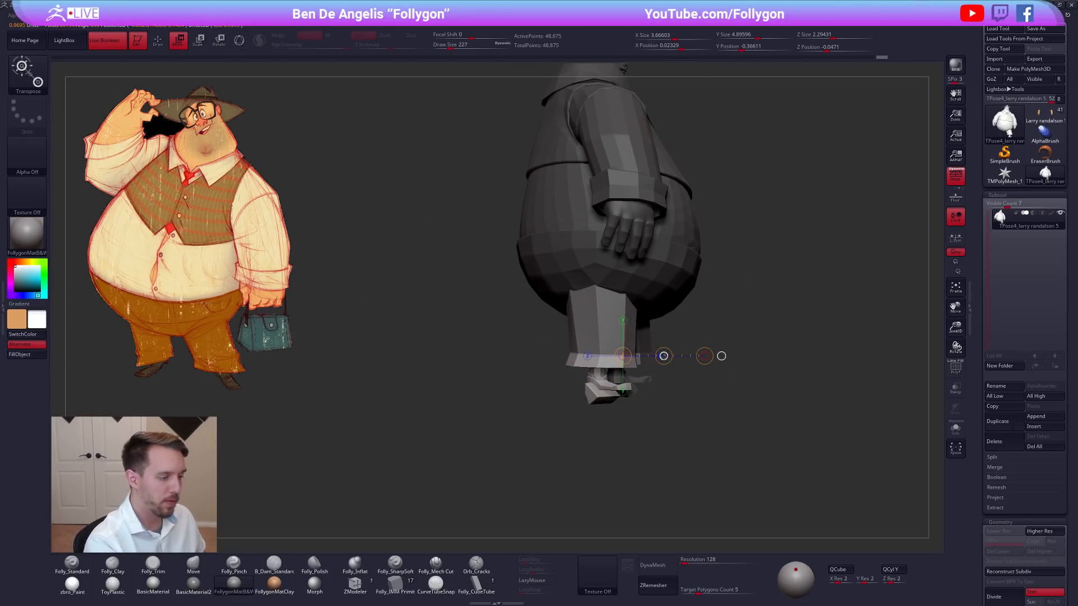
mouse_move(653, 400)
shift+right_down()
mouse_move(691, 420)
mouse_move(710, 414)
mouse_move(685, 396)
mouse_move(701, 404)
shift+right_up()
key(q)
right_drag(769, 365, 817, 364)
Turn on the floor grid to check the placement of both feet, and turn it off again.
click(956, 197)
alt+right_drag(818, 364, 770, 359)
ctrl+drag(814, 323, 831, 340)
mouse_move(831, 340)
right_down()
mouse_move(809, 361)
mouse_move(825, 373)
mouse_move(784, 378)
mouse_move(806, 377)
mouse_move(772, 387)
mouse_move(767, 404)
mouse_move(793, 393)
mouse_move(748, 419)
right_up()
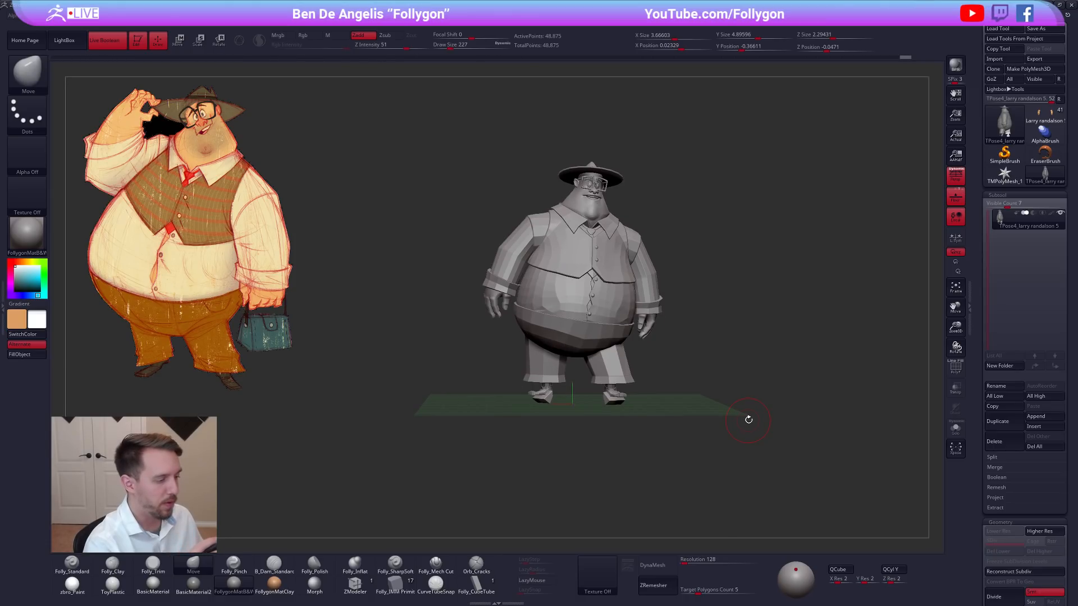
click(953, 200)
Mask the head, hat, arms and legs so that only the torso stays free to edit.
key(space)
drag(738, 279, 743, 280)
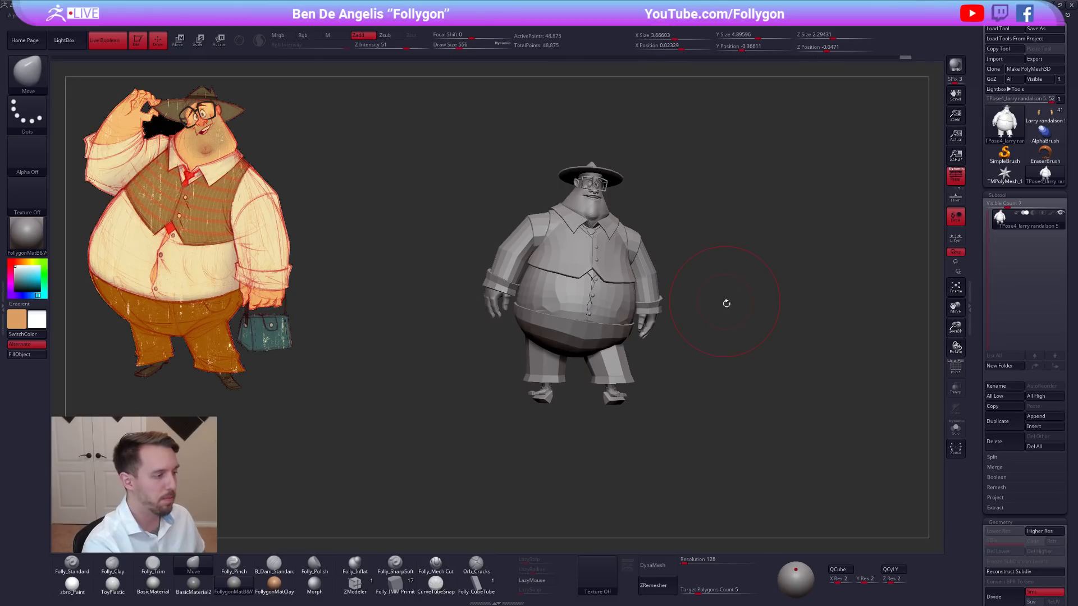
alt+right_drag(724, 300, 763, 308)
key(shift+f)
key(w)
ctrl+drag(664, 314, 734, 322)
key(q)
Hide the polygroup display and enlarge the Move brush to a draw size of 1368.
key(space)
drag(637, 316, 648, 317)
key(shift+f)
right_drag(651, 322, 638, 321)
key(space)
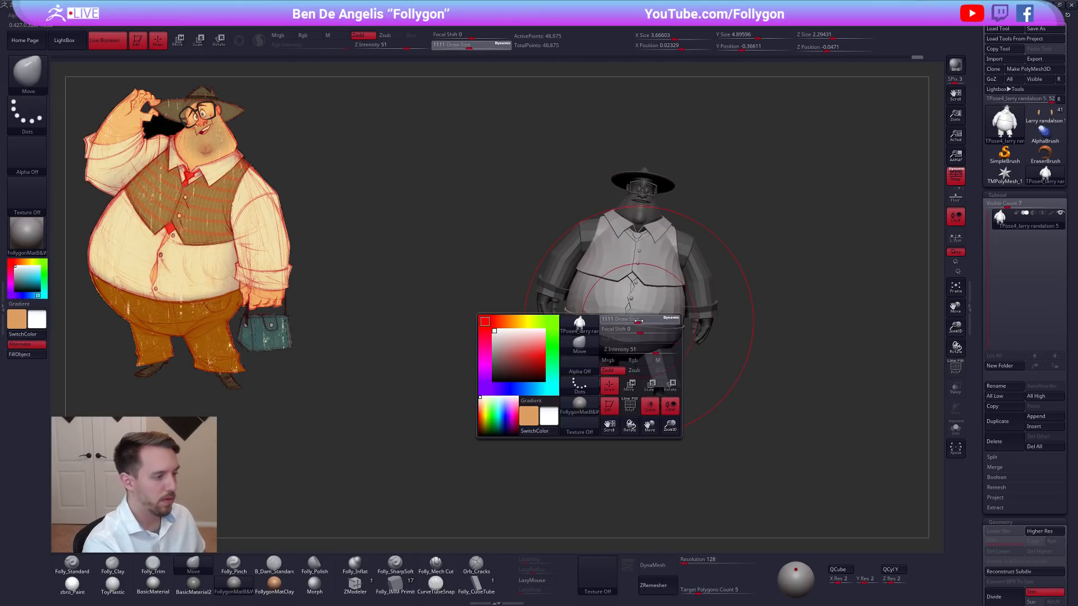
drag(639, 321, 646, 322)
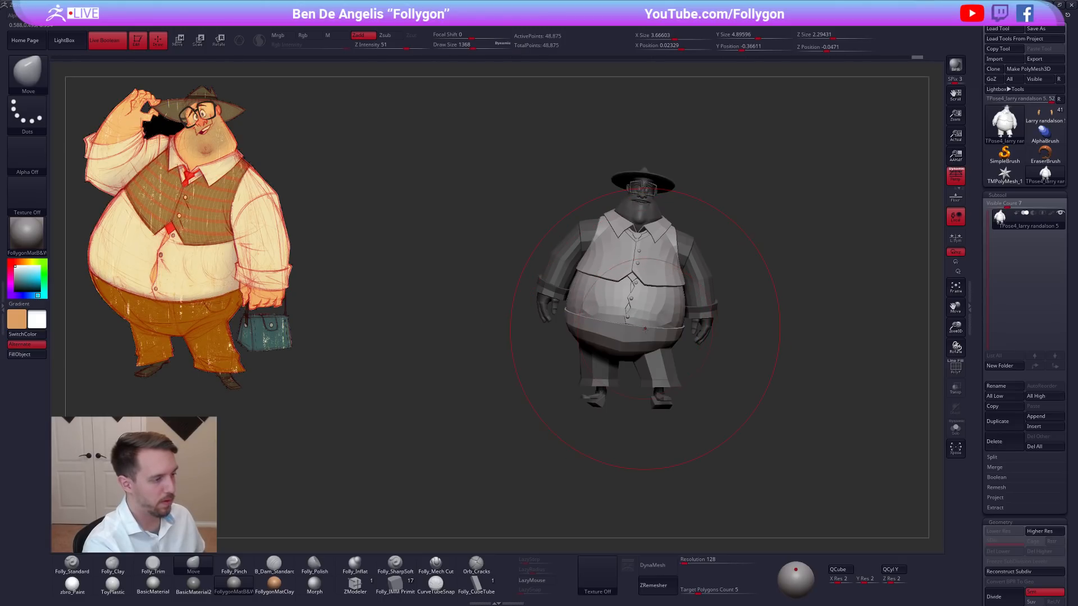
mouse_move(665, 339)
right_down()
mouse_move(646, 384)
mouse_move(655, 418)
right_up()
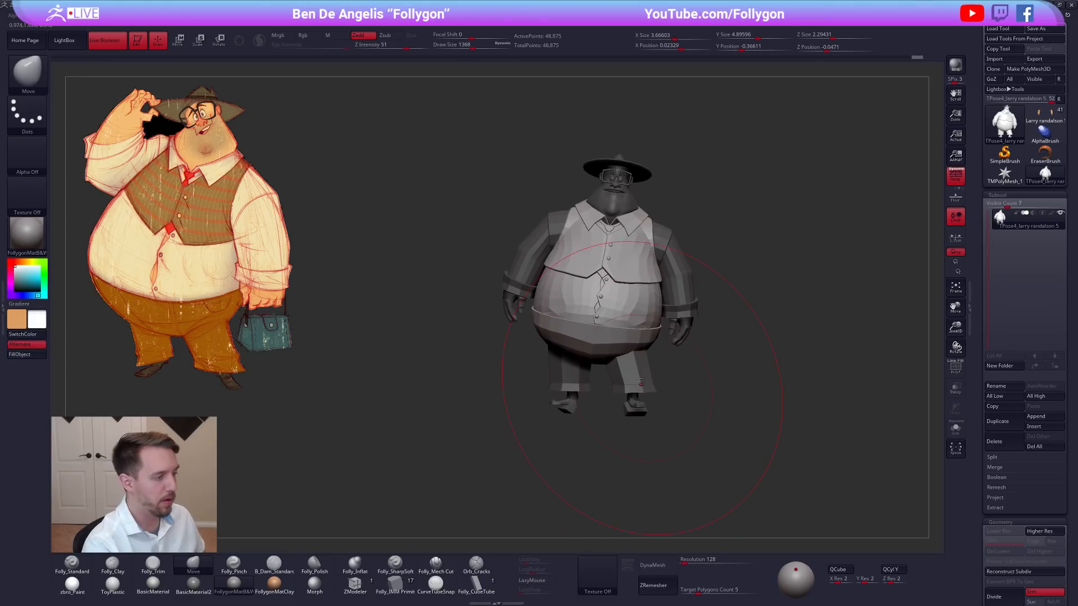
Try to shift the belly sideways using a Transpose line drawn from the hat down past the feet.
key(w)
drag(619, 161, 556, 493)
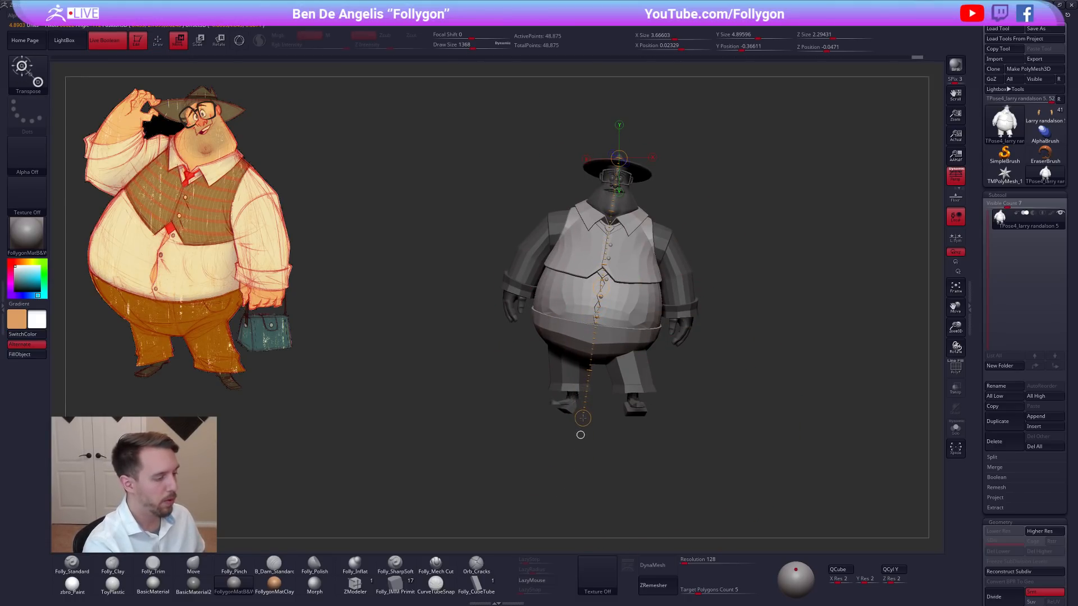
alt+right_drag(582, 438, 589, 458)
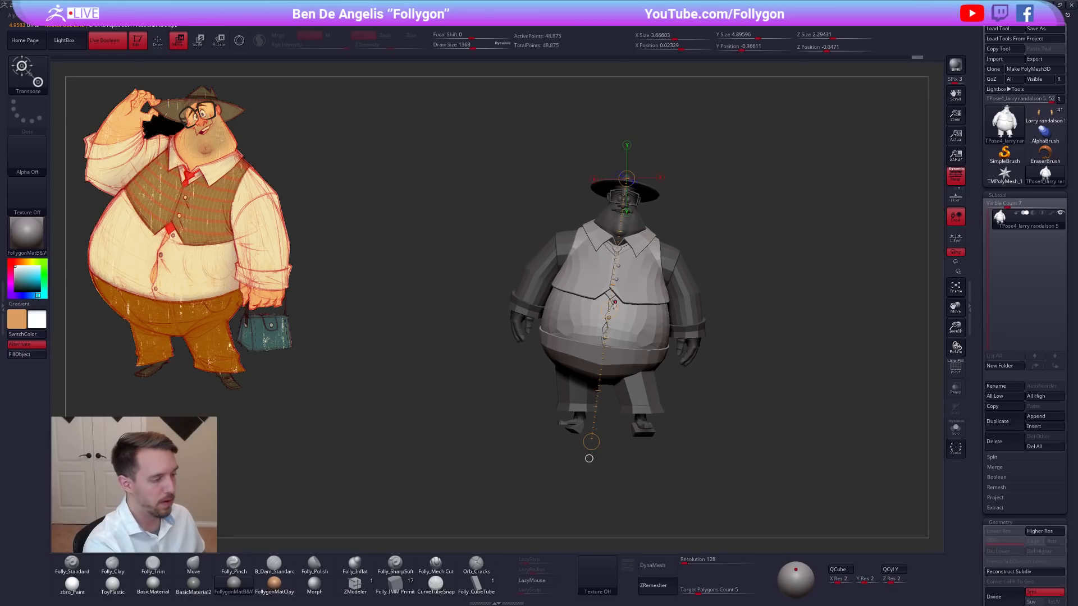
drag(609, 311, 603, 309)
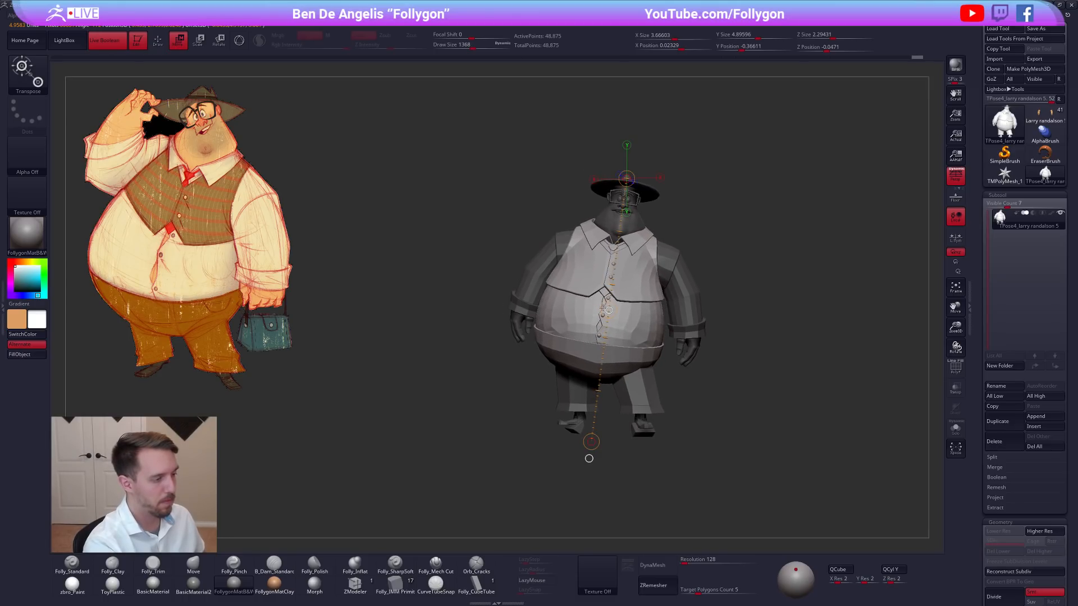
key(ctrl+z)
drag(762, 388, 716, 407)
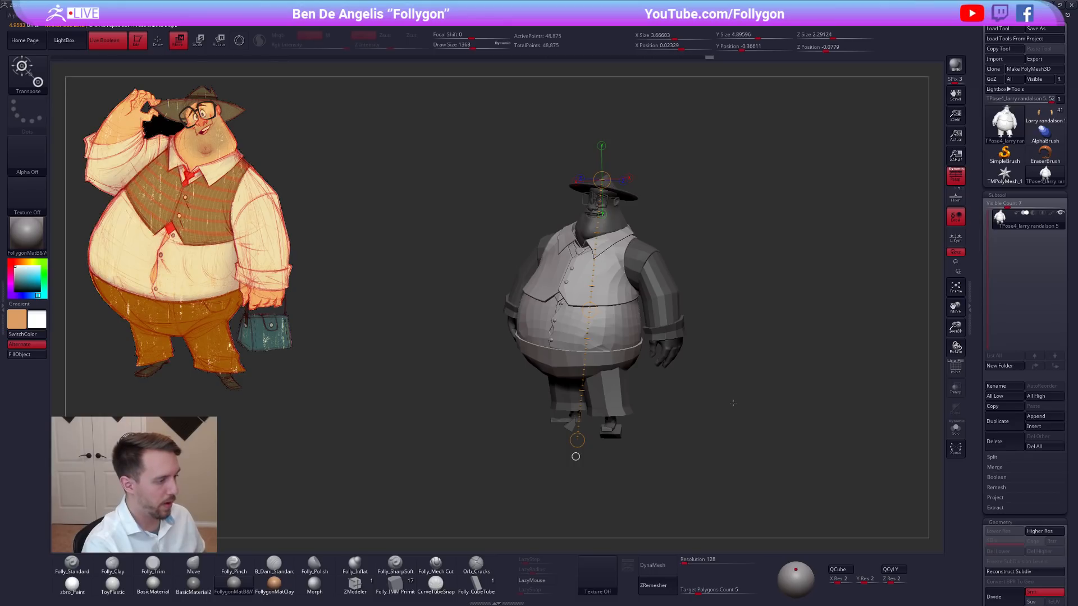
key(ctrl+z)
key(q)
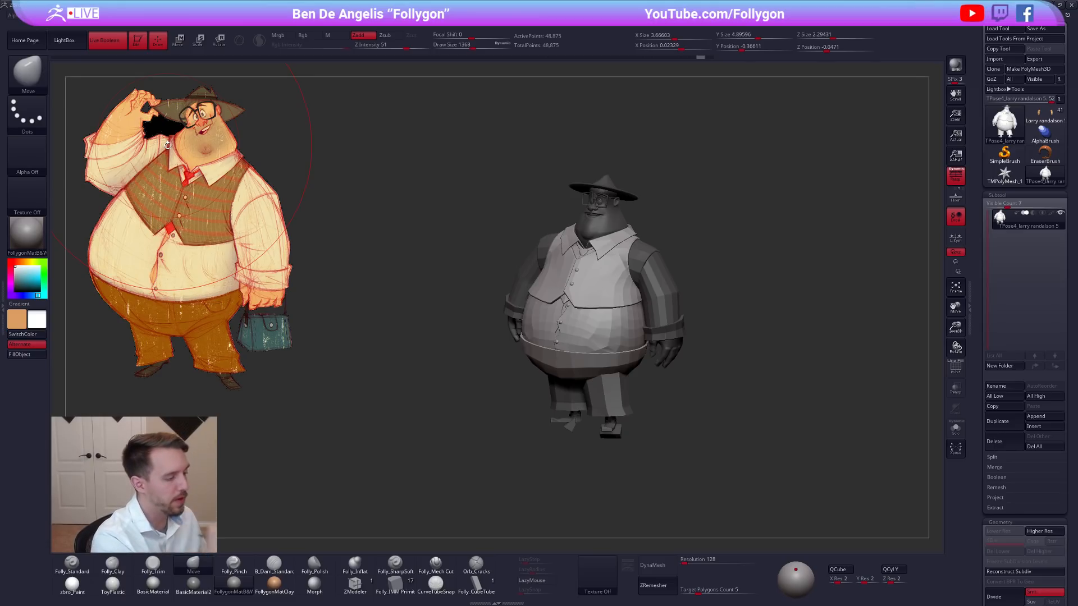
Reshape the belly and lower torso with the Move brush, using draw sizes of 980 and 1251.
drag(678, 377, 683, 375)
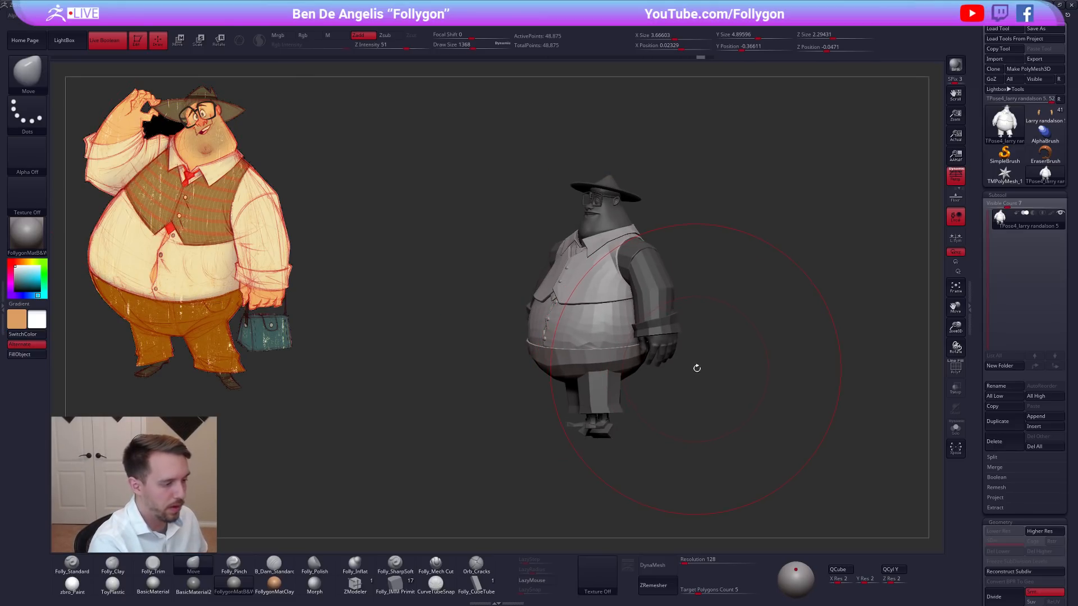
key(space)
drag(562, 265, 553, 264)
drag(477, 314, 527, 313)
key(space)
drag(538, 387, 510, 341)
key(space)
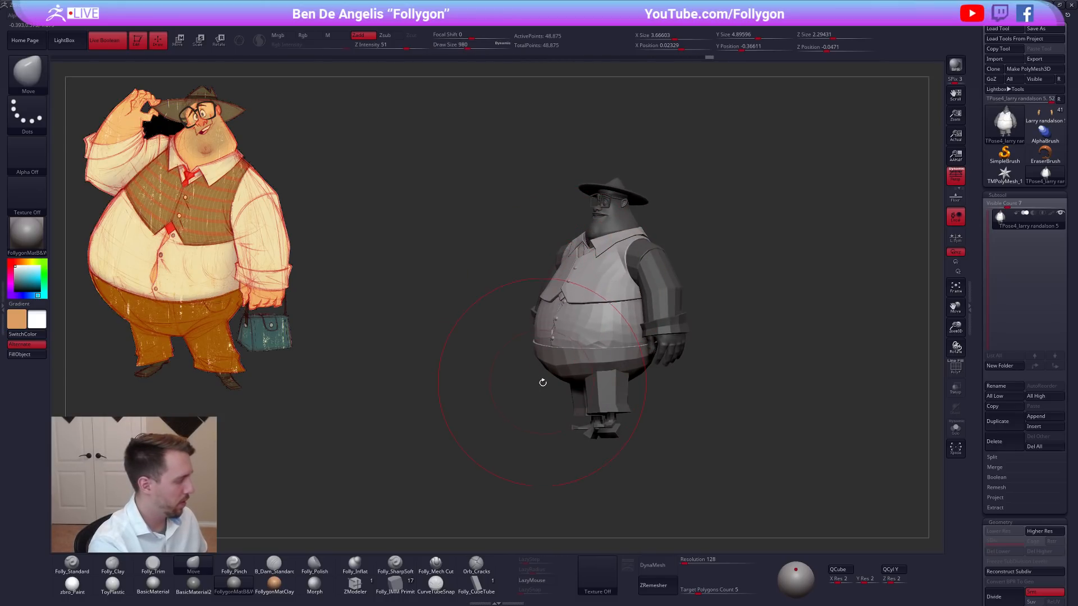
drag(542, 381, 572, 415)
key(space)
mouse_move(634, 361)
mouse_down()
mouse_move(691, 368)
mouse_move(636, 362)
mouse_move(651, 340)
mouse_up()
key(space)
key(space)
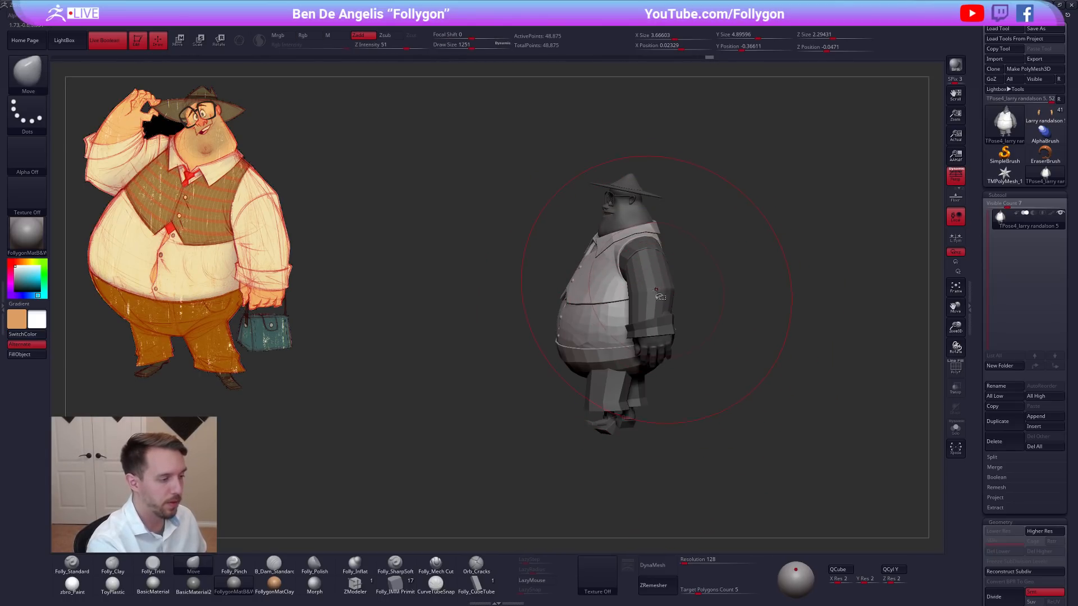
Hide both sleeves and hands so the whole torso is accessible.
ctrl+shift+click(650, 306)
drag(682, 307, 721, 294)
ctrl+shift+click(724, 298)
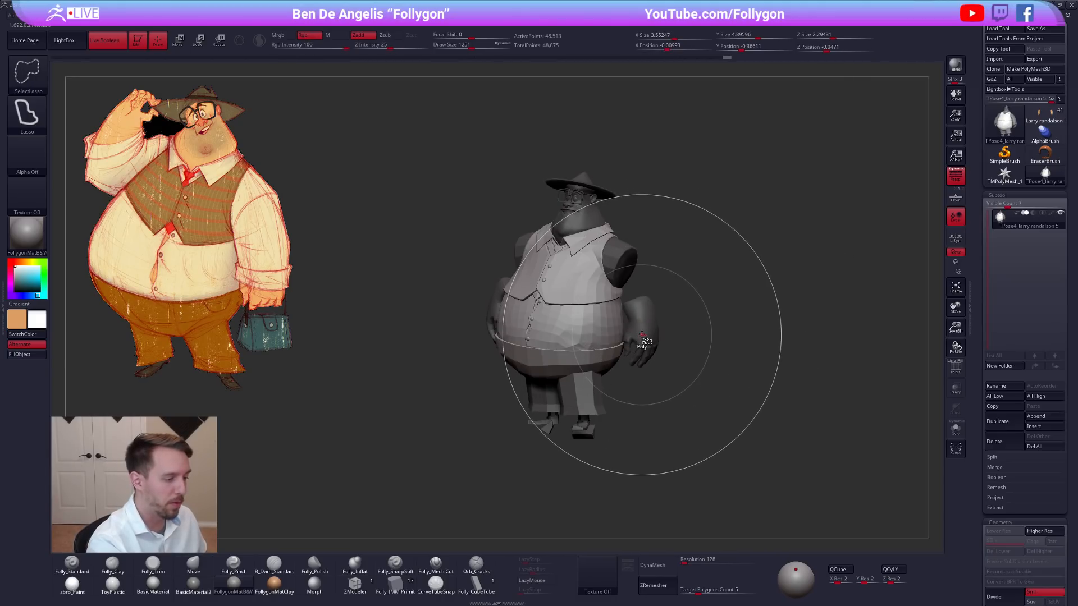
drag(645, 332, 632, 362)
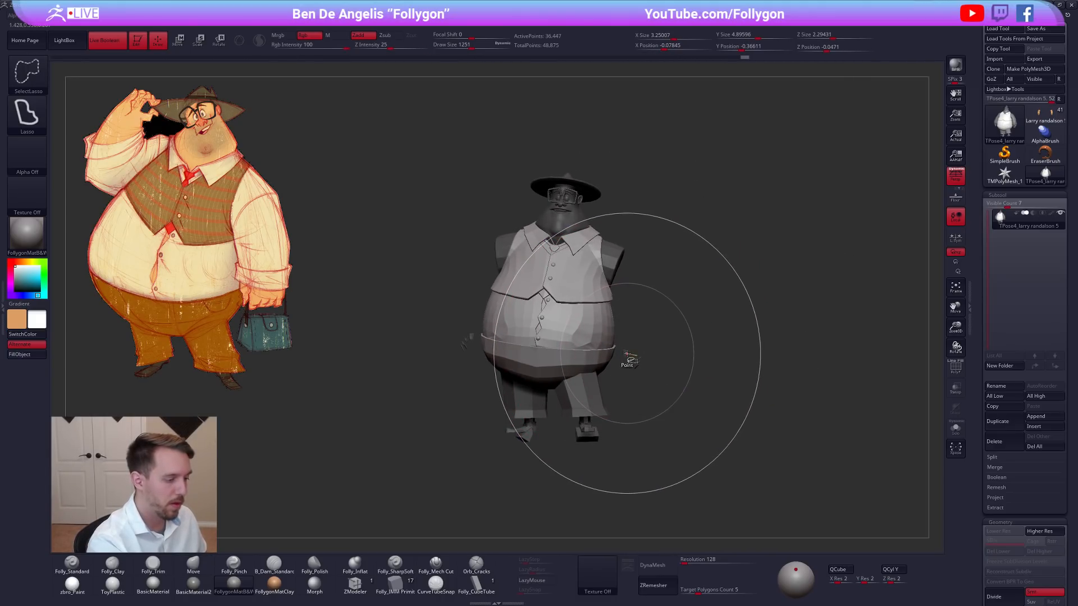
ctrl+shift+click(616, 265)
drag(633, 284, 610, 310)
Reshape the torso from the side and front with the Move brush at draw size 2035, and reduce the size to 1309.
key(space)
drag(609, 310, 614, 311)
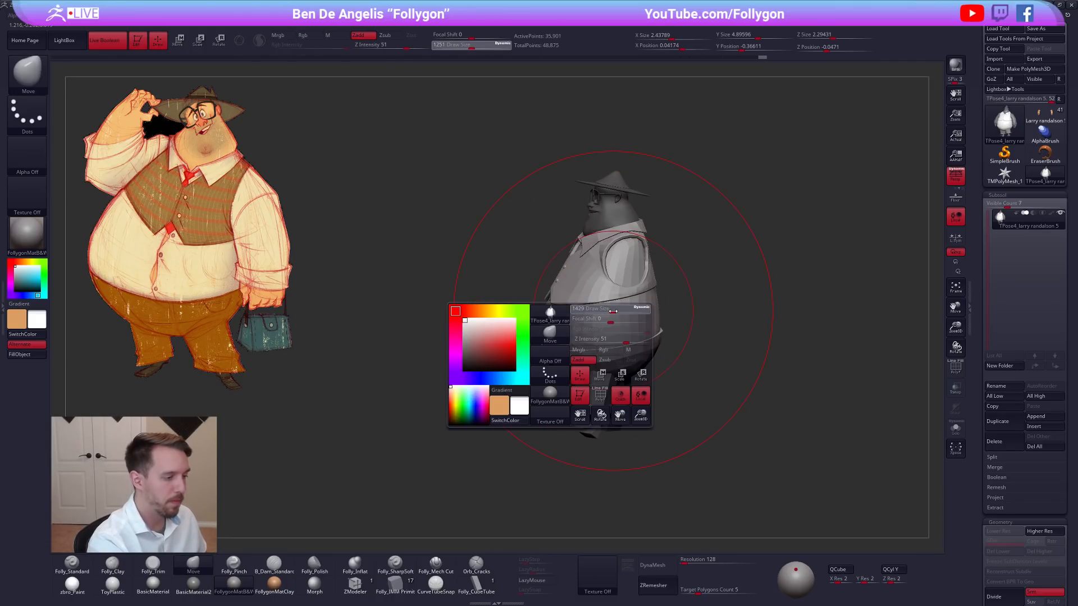
key(space)
drag(633, 357, 640, 360)
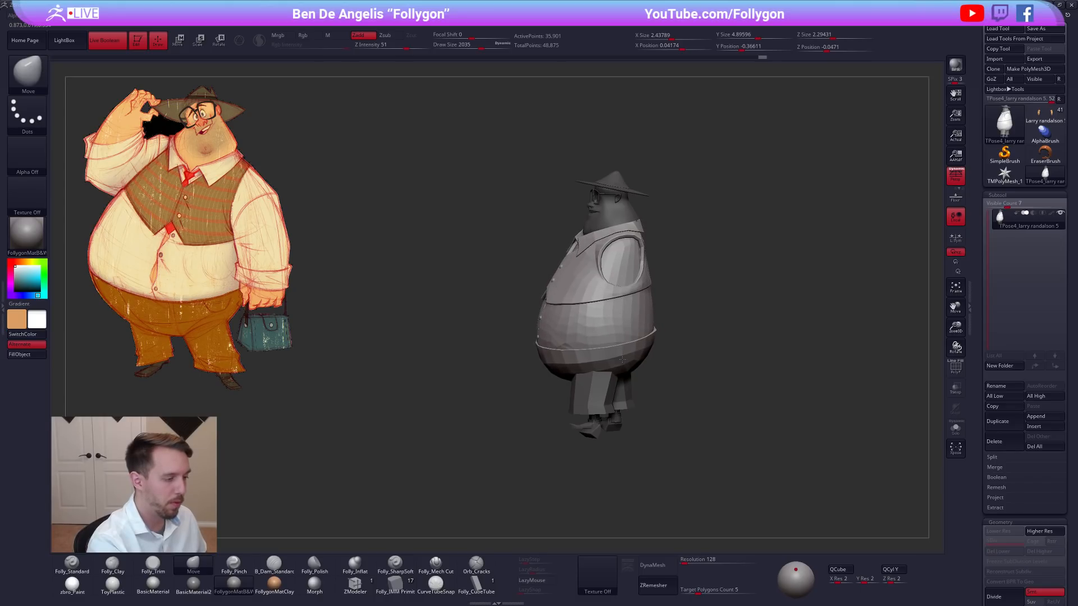
right_drag(624, 366, 638, 369)
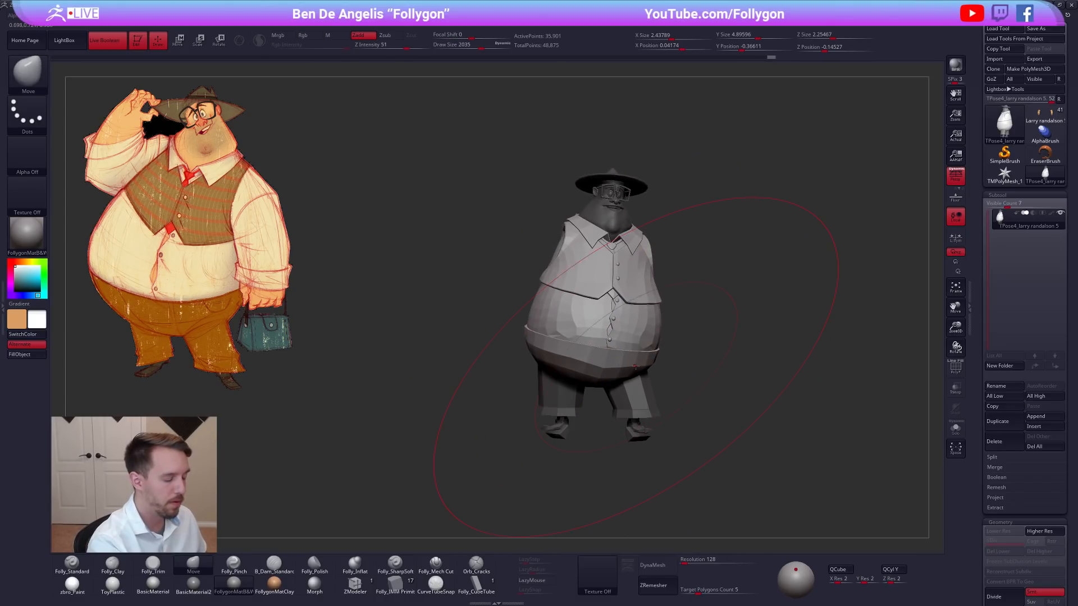
drag(539, 328, 536, 331)
key(space)
mouse_move(542, 337)
right_down()
mouse_move(530, 334)
mouse_move(555, 325)
right_up()
right_drag(700, 391, 711, 394)
key(d)
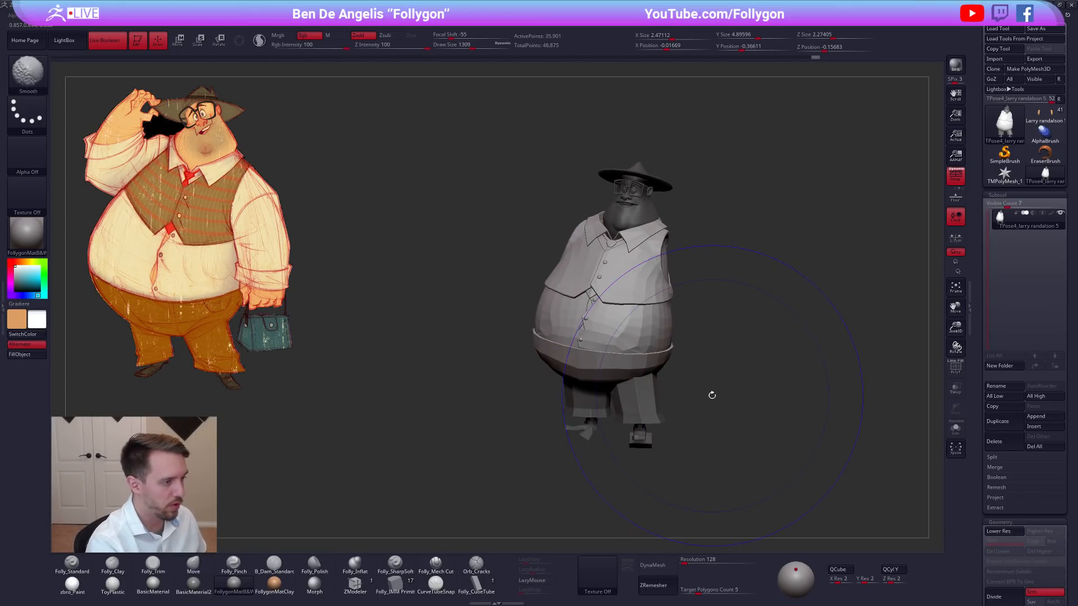
key(shift+d)
Refine the torso from a high angle with the Move brush and reduce the draw size to 742.
right_drag(601, 250, 619, 213)
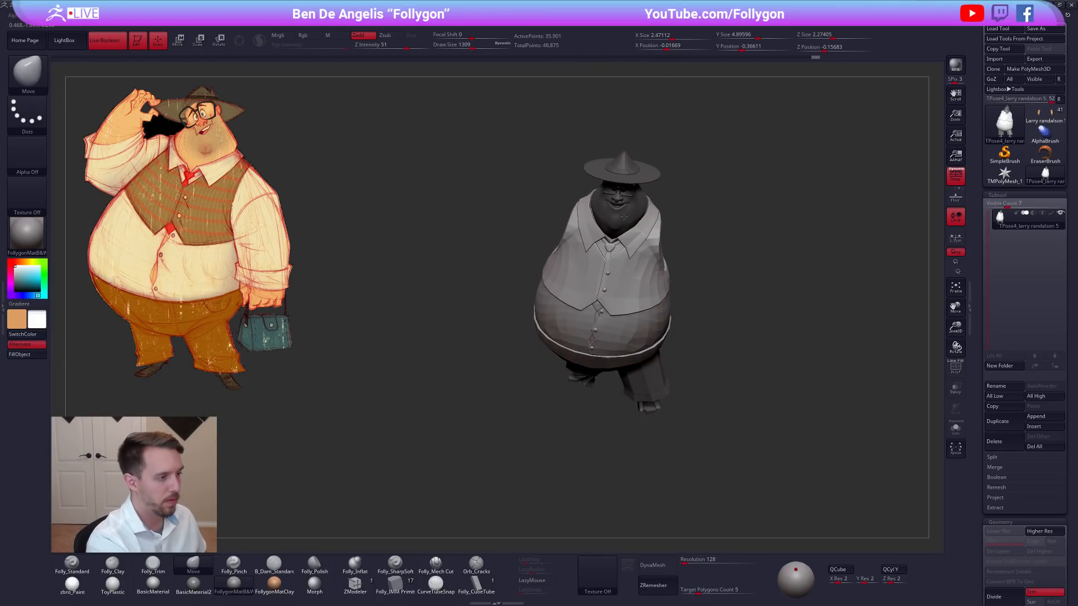
right_drag(626, 228, 624, 196)
key(space)
drag(656, 270, 645, 269)
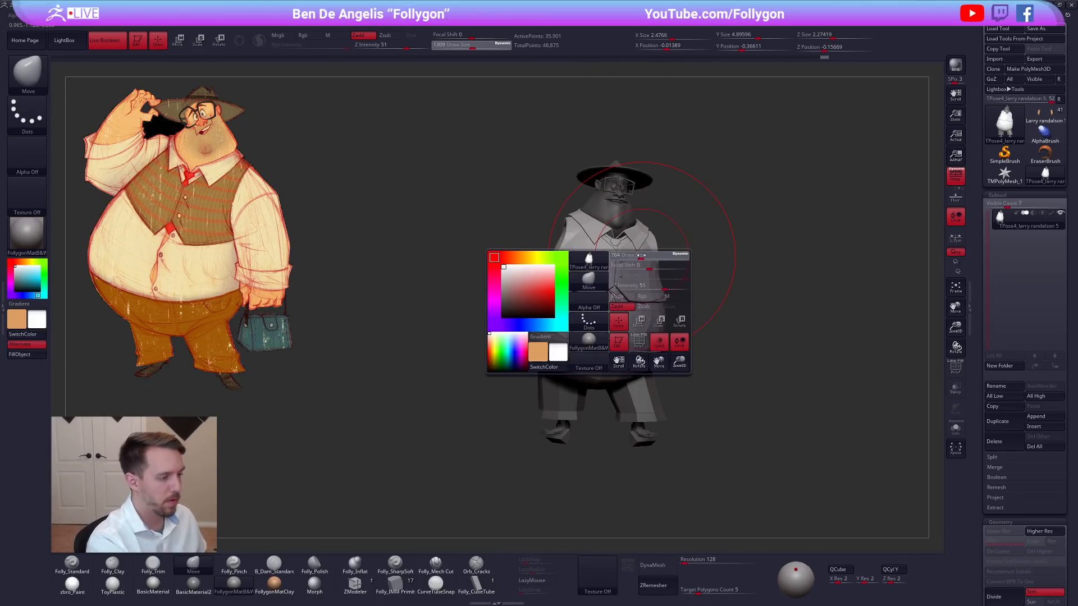
mouse_move(683, 413)
right_down()
mouse_move(685, 388)
mouse_move(713, 392)
mouse_move(702, 367)
mouse_move(662, 380)
right_up()
Pull the lower belly outward beside the waistband with the Move brush at draw size 699, and raise the size to 764.
key(w)
drag(553, 314, 428, 273)
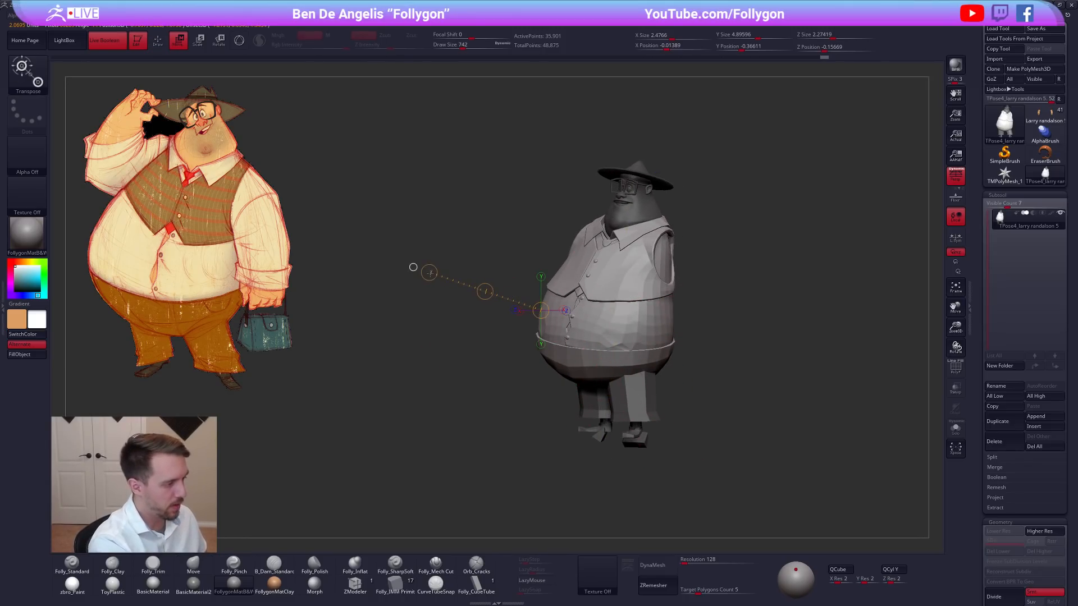
key(q)
key(bracketleft)
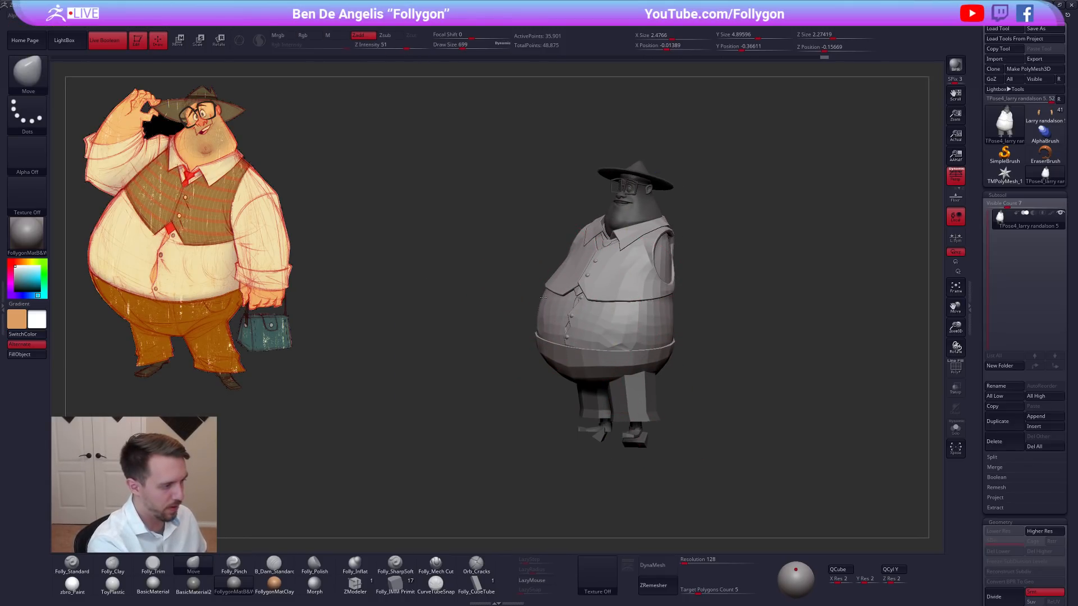
right_drag(548, 339, 526, 355)
key(space)
drag(526, 355, 529, 354)
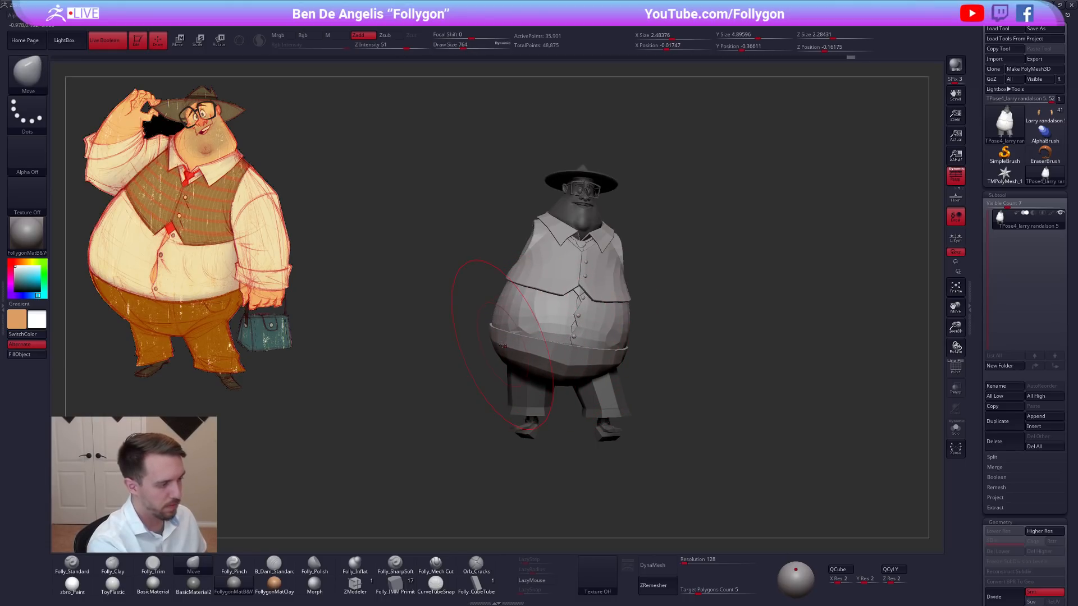
Adjust the chest and vest contour with the Move brush at a new draw size.
key(space)
drag(517, 302, 511, 302)
mouse_move(553, 277)
right_down()
mouse_move(525, 273)
mouse_move(535, 290)
right_up()
key(shift+f)
key(shift+f)
Refine the vest's sides and lower edges from both sides with the Move brush at draw size 381.
key(space)
drag(548, 260, 538, 261)
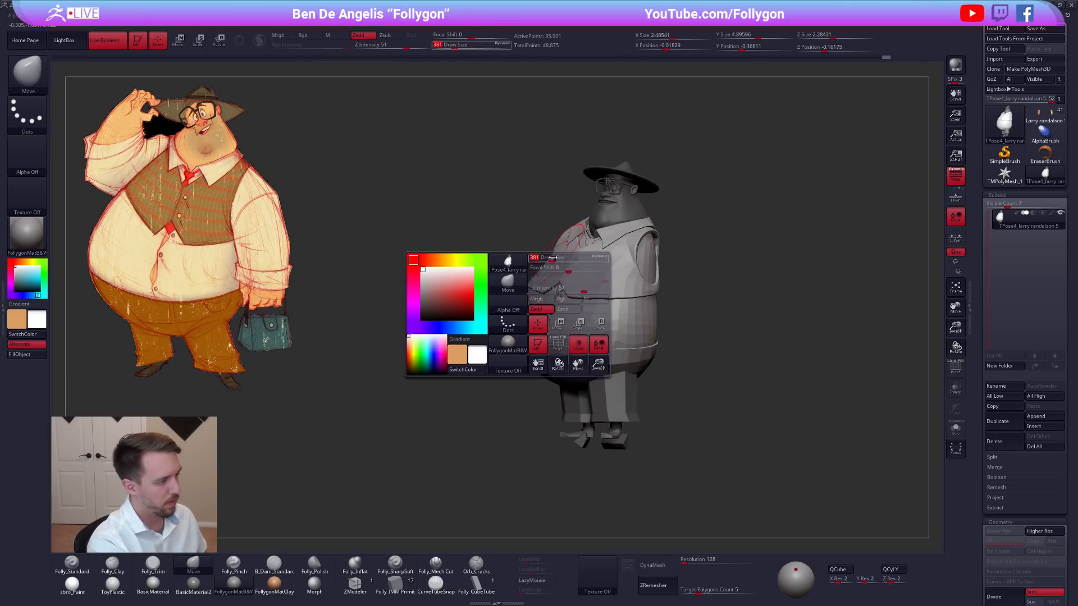
mouse_move(558, 264)
right_down()
mouse_move(619, 262)
mouse_move(619, 272)
right_up()
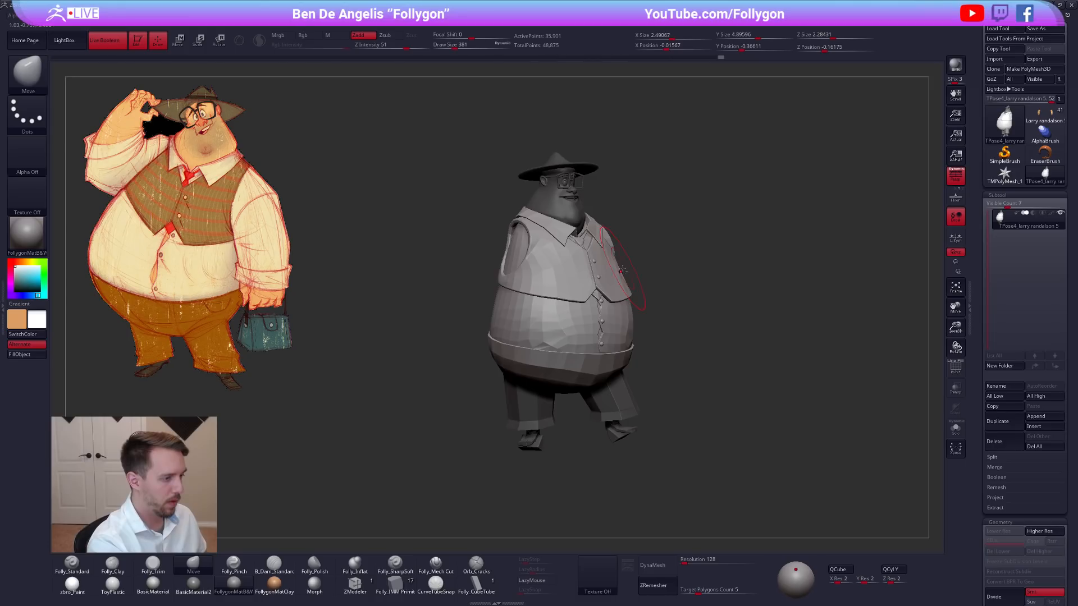
ctrl+right_drag(661, 316, 647, 267)
mouse_move(610, 233)
ctrl+mouse_down()
mouse_move(668, 314)
mouse_move(873, 300)
mouse_move(847, 305)
ctrl+mouse_up()
drag(697, 300, 683, 295)
right_drag(622, 266, 589, 283)
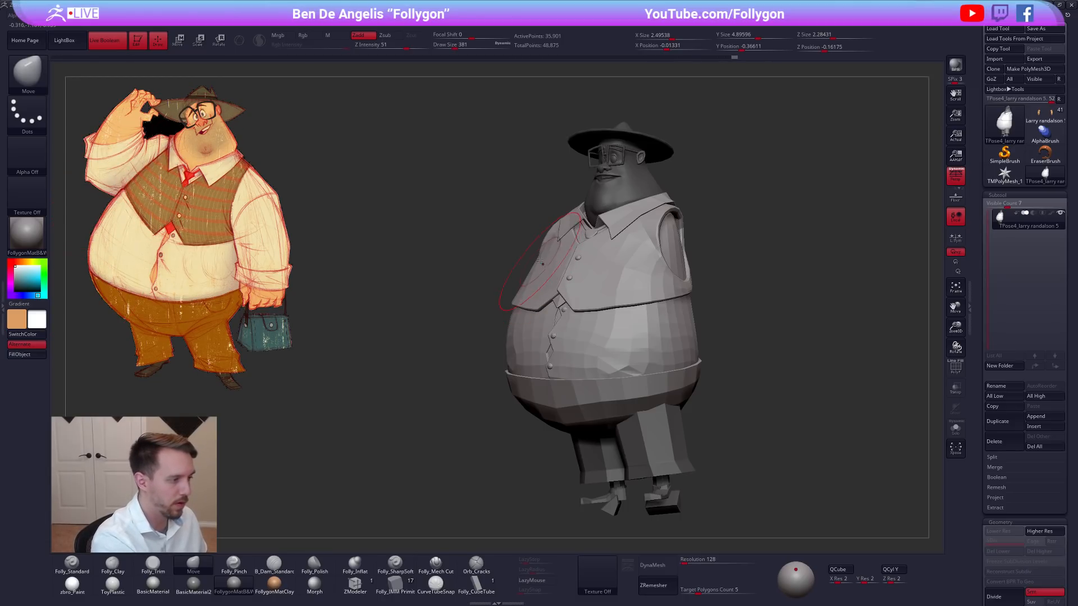
mouse_move(526, 289)
right_down()
mouse_move(610, 274)
mouse_move(587, 293)
mouse_move(640, 283)
mouse_move(473, 296)
mouse_move(628, 303)
mouse_move(723, 253)
right_up()
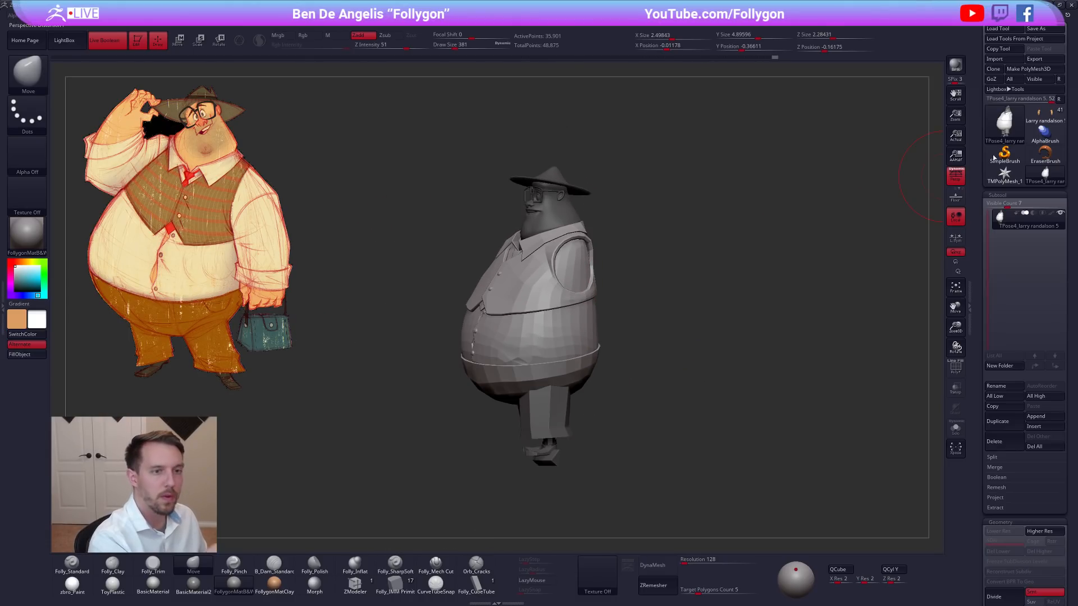
Turn off Live Boolean, snapshot the original coloured character onto the canvas as a reference, and return to the Transpose Master mesh.
click(1044, 121)
right_drag(692, 319, 744, 331)
alt+right_drag(744, 332, 848, 257)
mouse_move(848, 257)
right_down()
mouse_move(837, 271)
mouse_move(845, 251)
mouse_move(852, 278)
right_up()
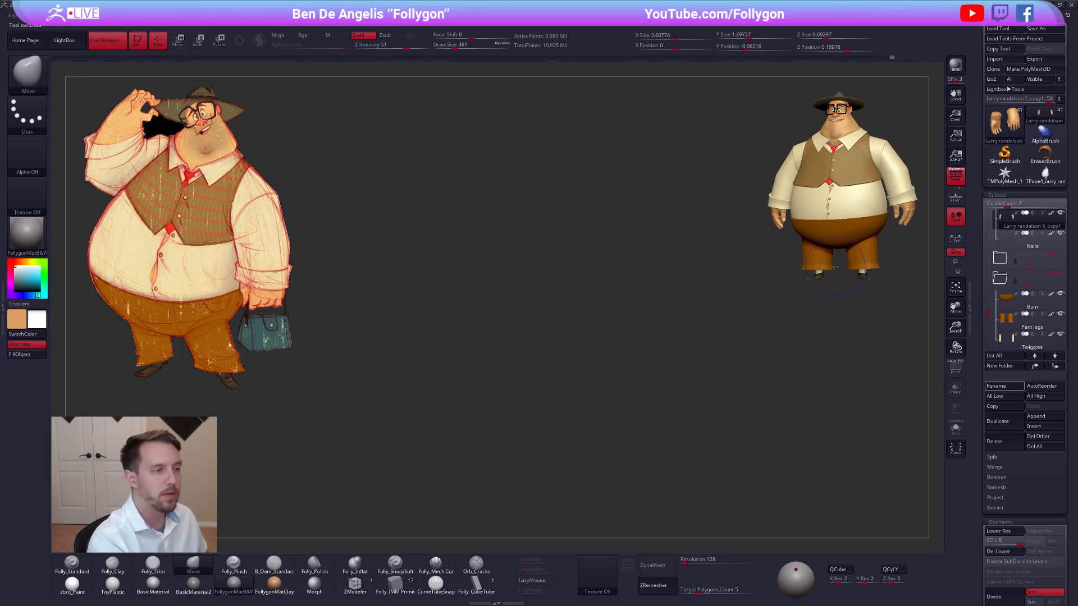
click(116, 43)
key(shift+s)
alt+right_drag(654, 252, 444, 326)
click(1045, 175)
mouse_move(744, 355)
alt+right_down()
mouse_move(670, 376)
mouse_move(662, 391)
alt+right_up()
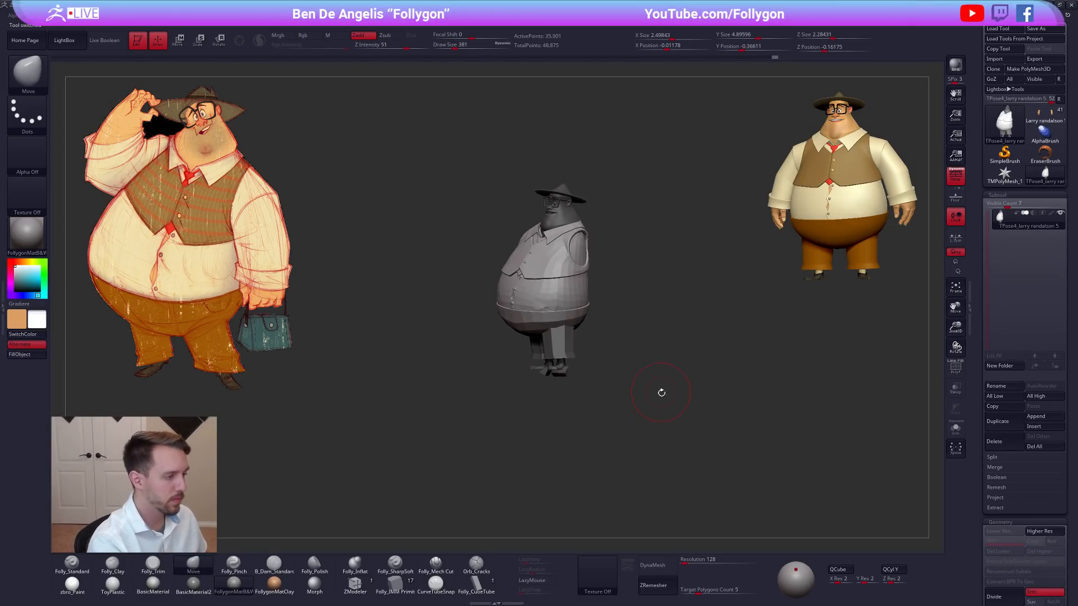
Show the hidden arms and reshape the belly's underside from below with the Move brush, starting at draw size 881.
right_drag(564, 294, 688, 405)
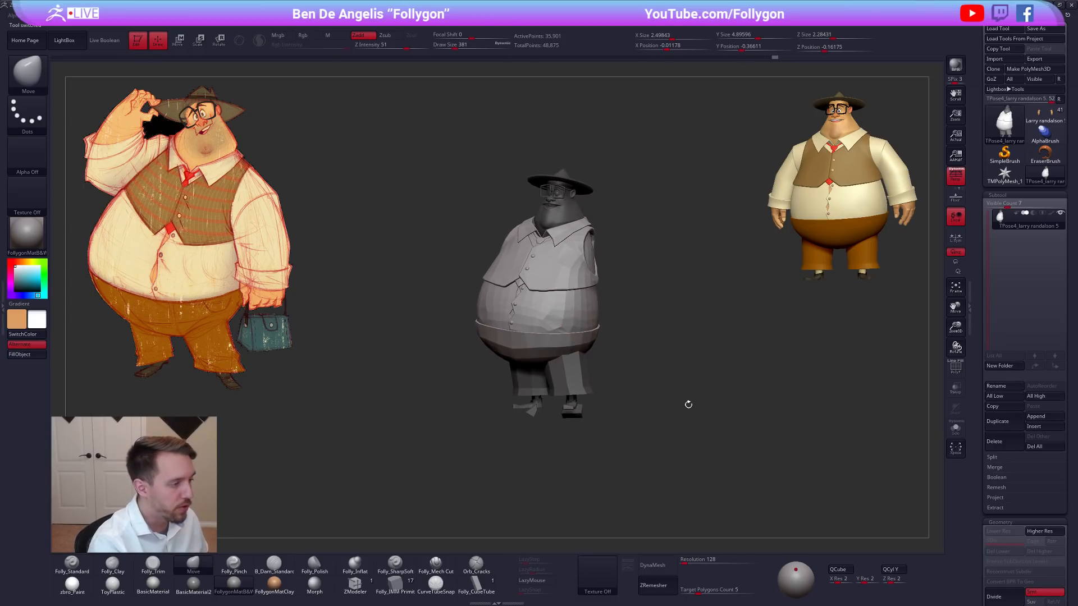
ctrl+shift+click(674, 403)
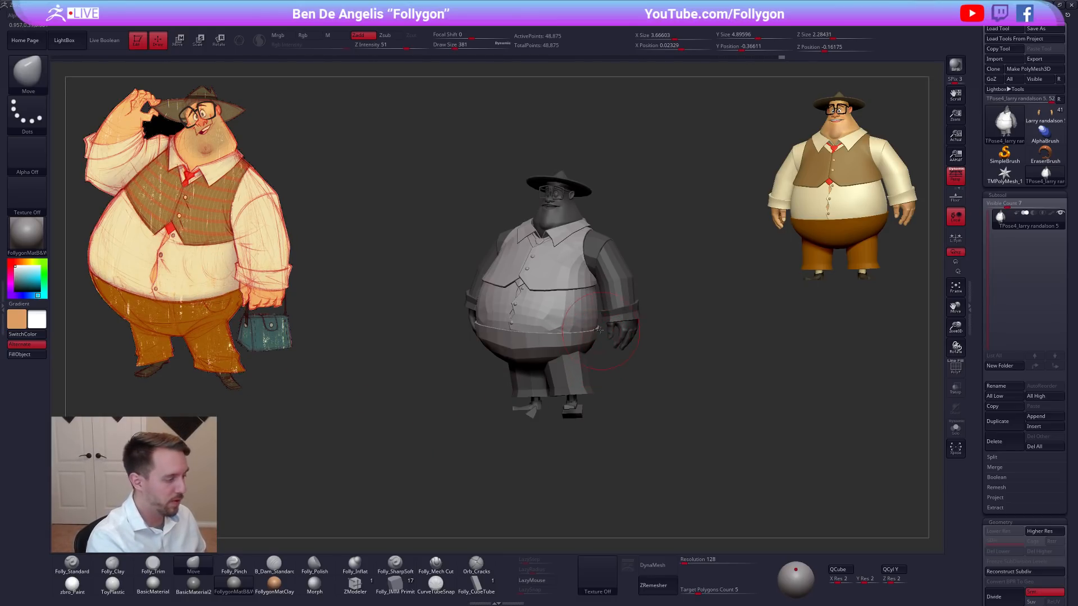
key(space)
drag(591, 340, 599, 341)
drag(586, 398, 622, 354)
mouse_move(622, 361)
right_down()
mouse_move(617, 388)
mouse_move(610, 352)
right_up()
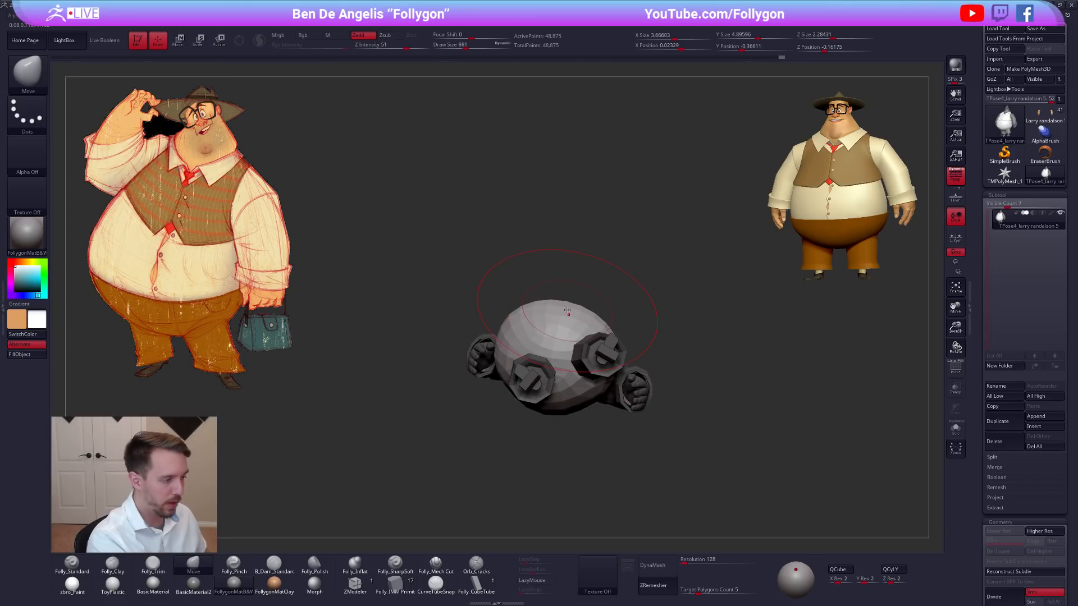
mouse_move(570, 316)
right_down()
mouse_move(523, 402)
mouse_move(542, 393)
right_up()
key(space)
drag(543, 385, 552, 385)
mouse_move(590, 253)
right_down()
mouse_move(579, 368)
mouse_move(599, 373)
mouse_move(585, 394)
mouse_move(684, 394)
mouse_move(621, 380)
right_up()
Adjust the trousers with the Move brush at draw size 465, then isolate one pant leg for masking and show the full figure.
key(space)
drag(688, 376, 679, 376)
mouse_move(663, 378)
right_down()
mouse_move(694, 378)
mouse_move(656, 382)
mouse_move(666, 386)
mouse_move(642, 398)
mouse_move(531, 405)
mouse_move(560, 399)
right_up()
ctrl+drag(560, 399, 577, 395)
ctrl+shift+click(557, 375)
mouse_move(595, 333)
ctrl+mouse_down()
mouse_move(563, 276)
mouse_move(466, 320)
ctrl+mouse_up()
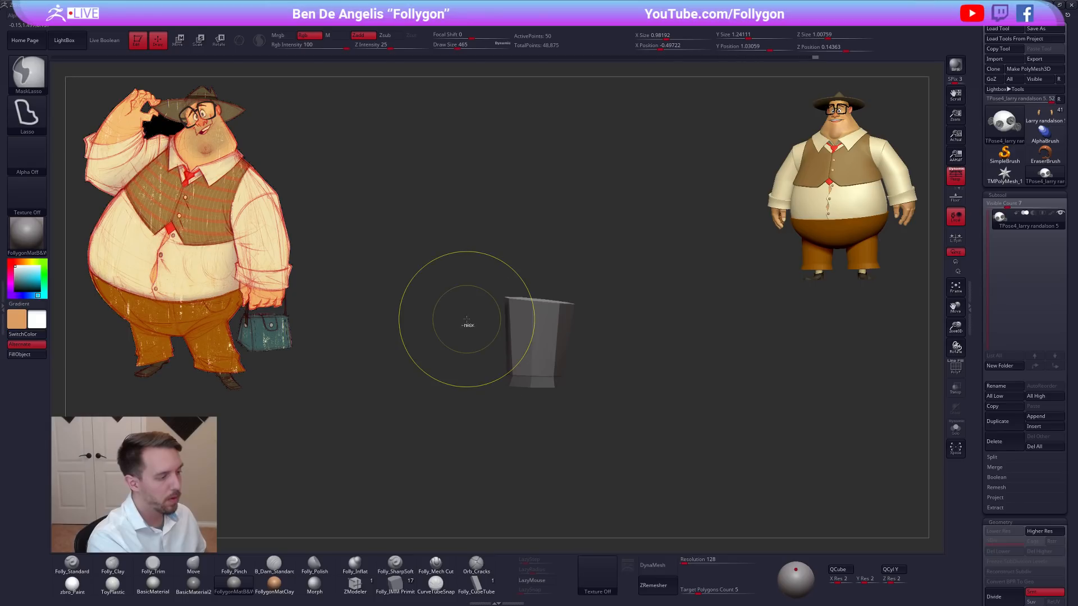
ctrl+shift+click(582, 385)
Set a horizontal Transpose Move line at the pant leg, clear the mask, and reduce the Move brush's draw size to 279.
key(w)
drag(553, 361, 685, 361)
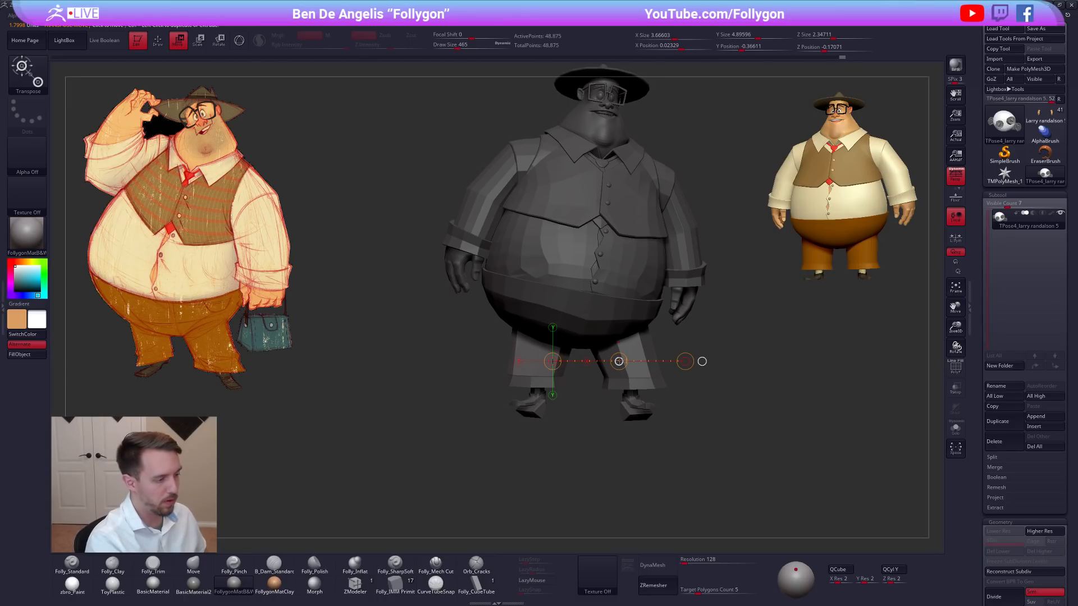
key(q)
mouse_move(683, 373)
mouse_down()
mouse_move(715, 397)
mouse_move(673, 424)
mouse_up()
key(space)
drag(761, 379, 752, 380)
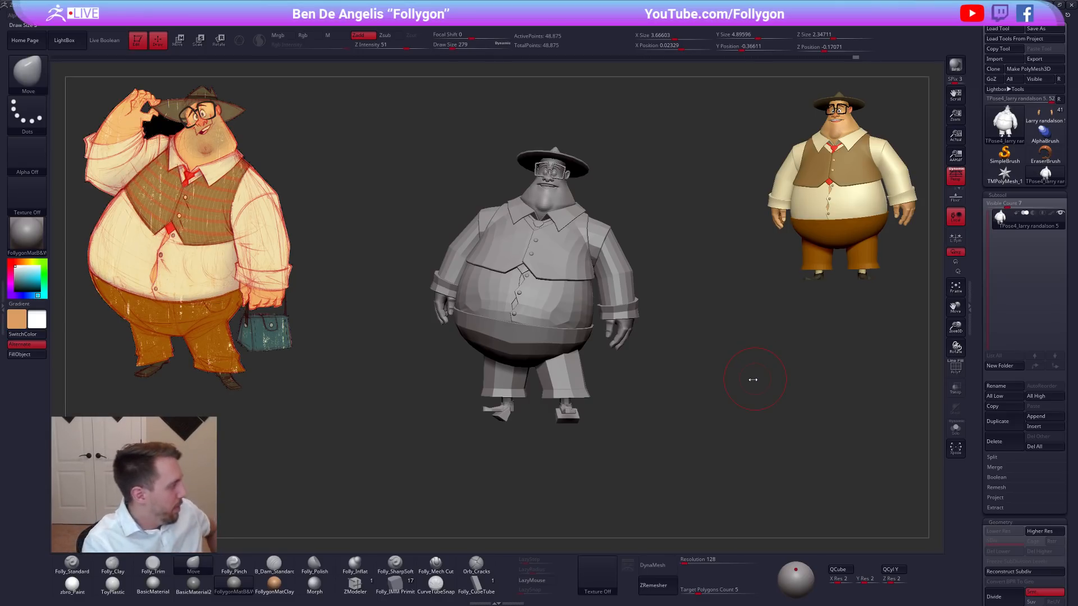
Isolate the head mesh and mask the face and upper head with the mask lasso, leaving the lower neck free.
mouse_move(669, 408)
mouse_down()
mouse_move(679, 425)
mouse_move(657, 449)
mouse_move(692, 469)
mouse_up()
key(shift+f)
key(shift+f)
ctrl+alt+shift+click(616, 285)
ctrl+shift+click(645, 275)
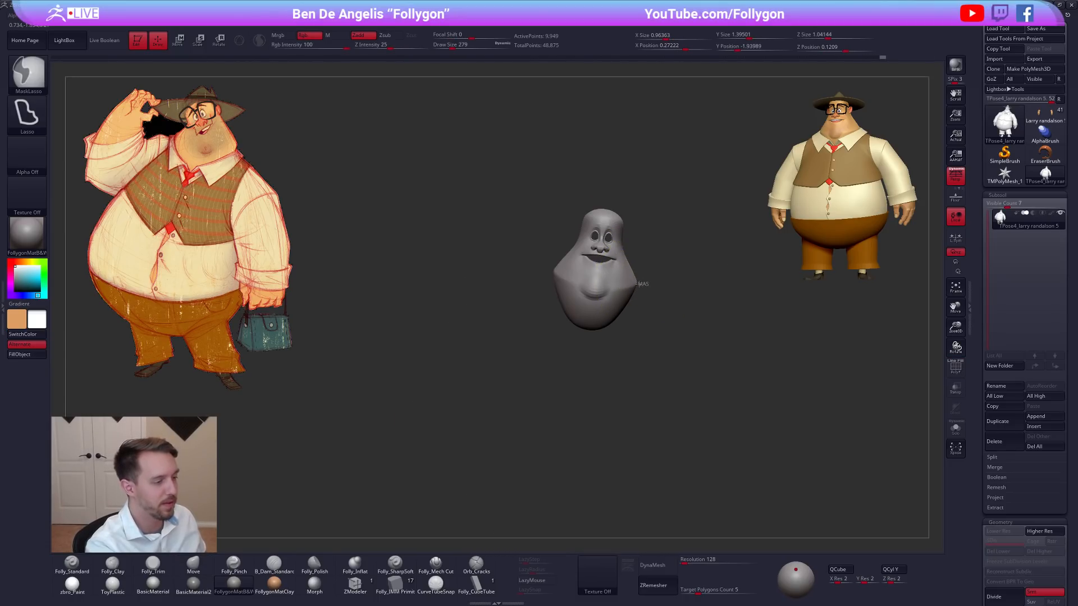
mouse_move(578, 277)
ctrl+mouse_down()
mouse_move(531, 236)
mouse_move(531, 181)
mouse_move(617, 259)
ctrl+mouse_up()
right_drag(617, 259, 632, 319)
key(ctrl)
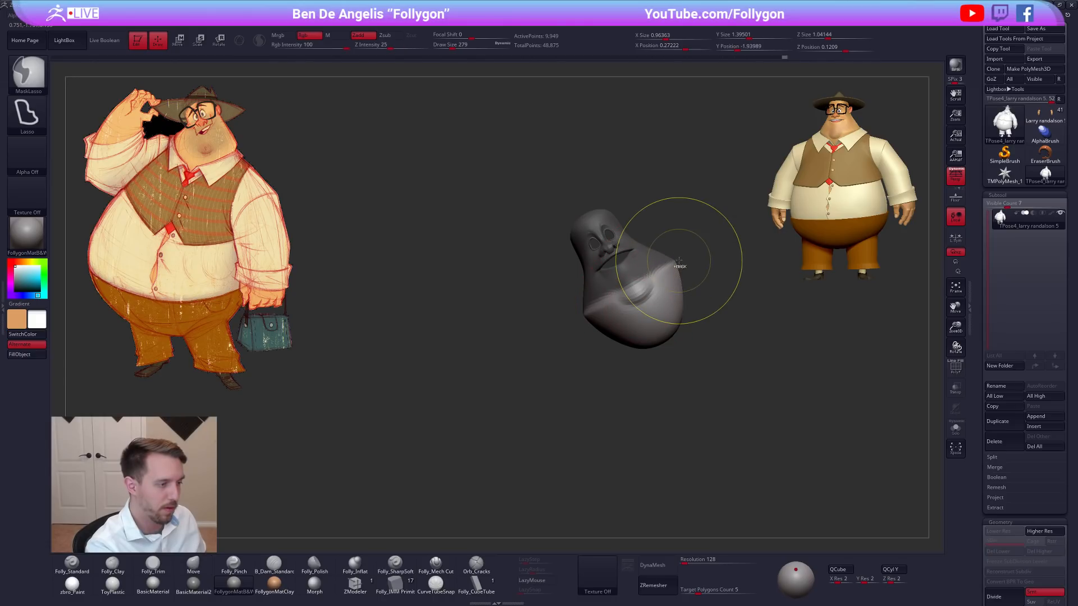
mouse_move(617, 304)
ctrl+mouse_down()
mouse_move(519, 297)
mouse_move(668, 205)
ctrl+mouse_up()
mouse_move(624, 269)
right_down()
mouse_move(664, 298)
mouse_move(681, 284)
mouse_move(678, 294)
right_up()
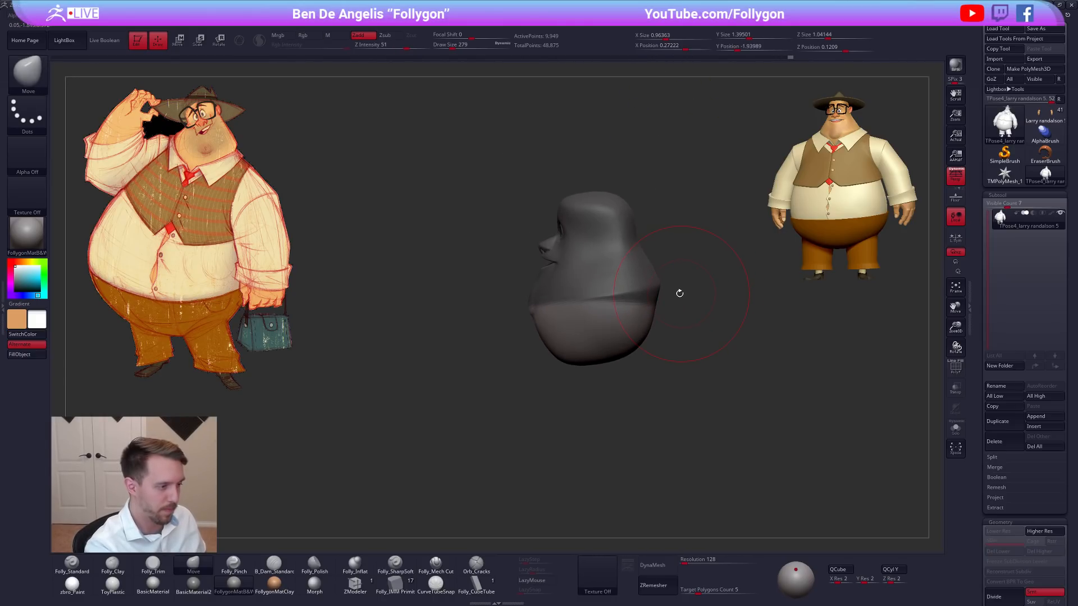
Refine the isolated head's mask from the side and show the whole figure again.
key(ctrl)
mouse_move(605, 341)
ctrl+mouse_down()
mouse_move(736, 279)
mouse_move(696, 219)
ctrl+mouse_up()
right_drag(623, 311, 683, 322)
ctrl+shift+drag(684, 322, 698, 312)
right_drag(697, 312, 657, 287)
key(ctrl)
mouse_move(595, 291)
ctrl+mouse_down()
mouse_move(723, 193)
mouse_move(716, 274)
ctrl+mouse_up()
ctrl+shift+click(719, 277)
Soften the head mask's edge at the neck and invert the mask to protect the body.
right_drag(740, 313, 621, 302)
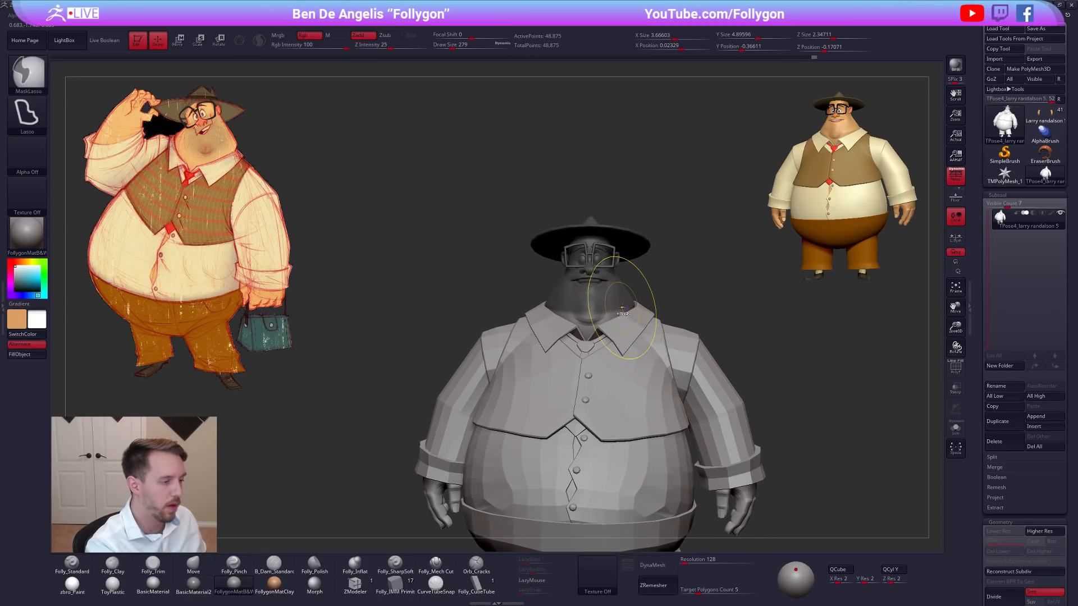
right_drag(619, 320, 594, 322)
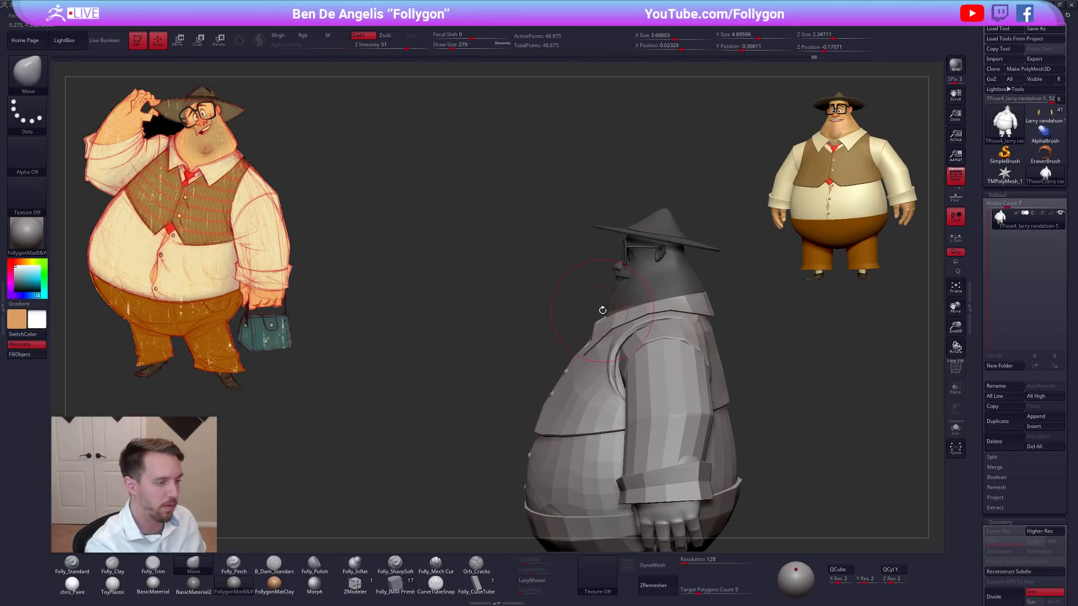
mouse_move(597, 317)
ctrl+mouse_down()
mouse_move(746, 287)
mouse_move(758, 272)
ctrl+mouse_up()
mouse_move(681, 294)
right_down()
mouse_move(712, 296)
mouse_move(699, 299)
right_up()
ctrl+click(673, 298)
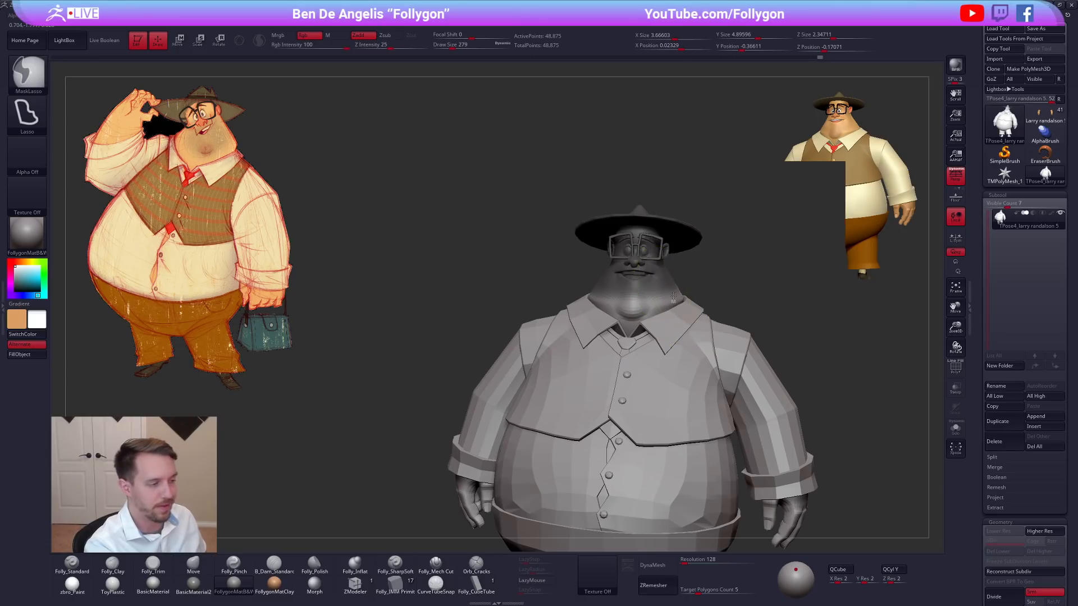
ctrl+click(690, 299)
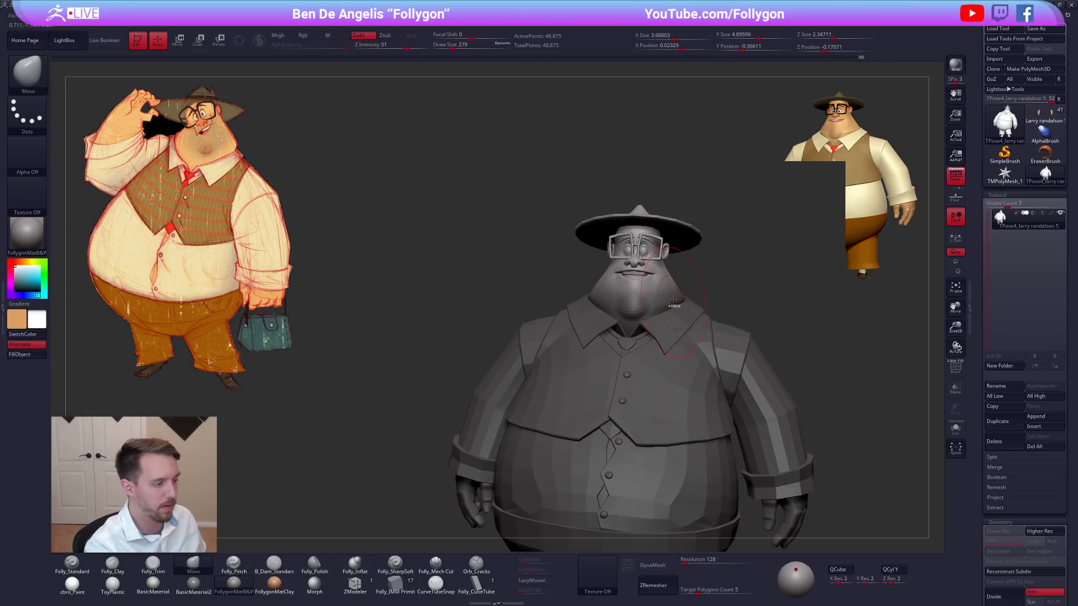
Tilt the unmasked head with Transpose Rotate and shift it over the collar with Transpose Move.
mouse_move(665, 307)
right_down()
mouse_move(659, 318)
mouse_move(622, 310)
right_up()
key(r)
mouse_move(617, 324)
mouse_down()
mouse_move(707, 272)
mouse_move(690, 254)
mouse_up()
mouse_move(727, 393)
ctrl+right_down()
mouse_move(727, 342)
mouse_move(744, 378)
mouse_move(729, 387)
mouse_move(767, 404)
ctrl+right_up()
key(w)
mouse_move(614, 302)
mouse_down()
mouse_move(725, 296)
mouse_move(671, 299)
mouse_up()
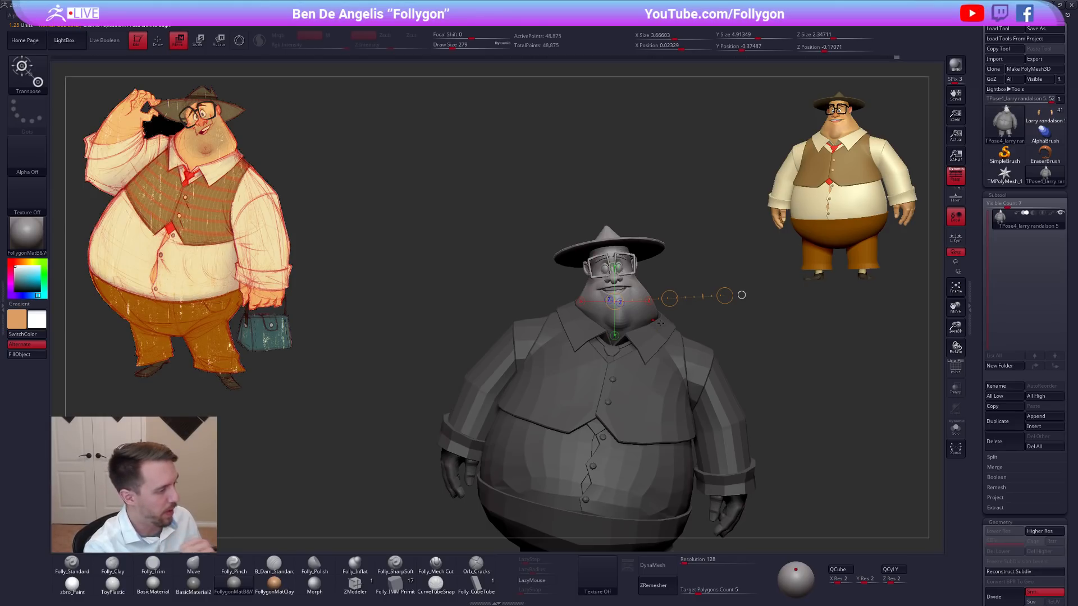
drag(669, 298, 669, 299)
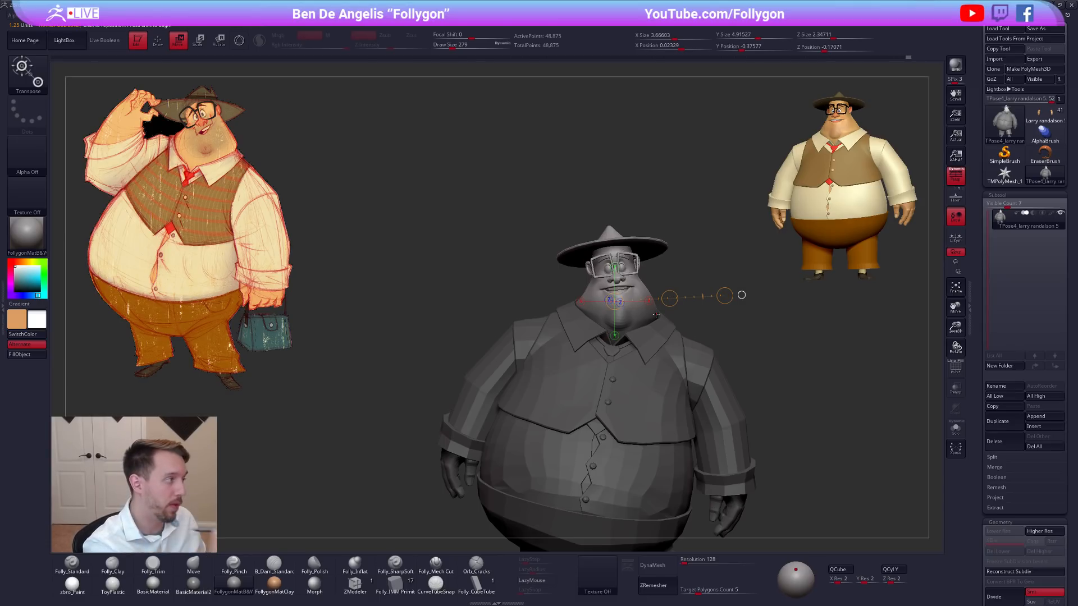
Nudge the head's position slightly with the Transpose Move line to match the concept drawing.
alt+drag(781, 496, 713, 425)
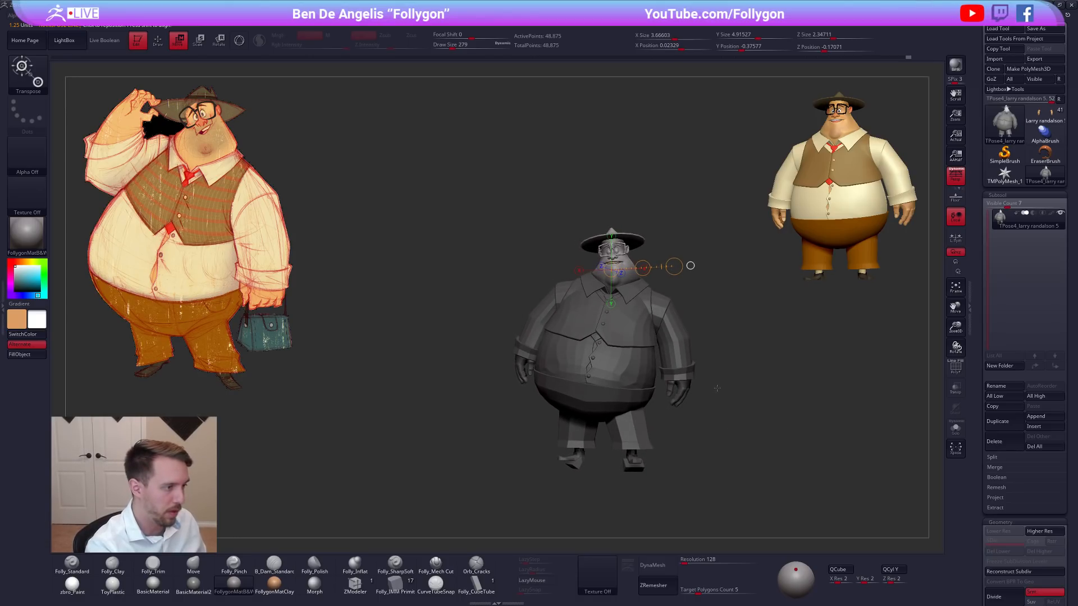
drag(704, 401, 709, 412)
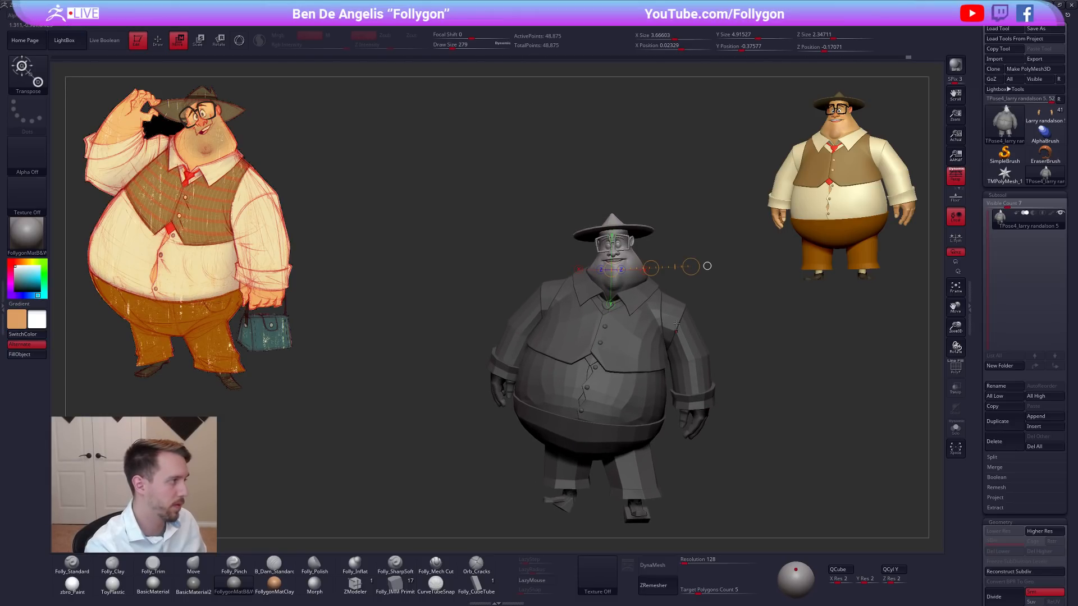
alt+drag(677, 331, 648, 312)
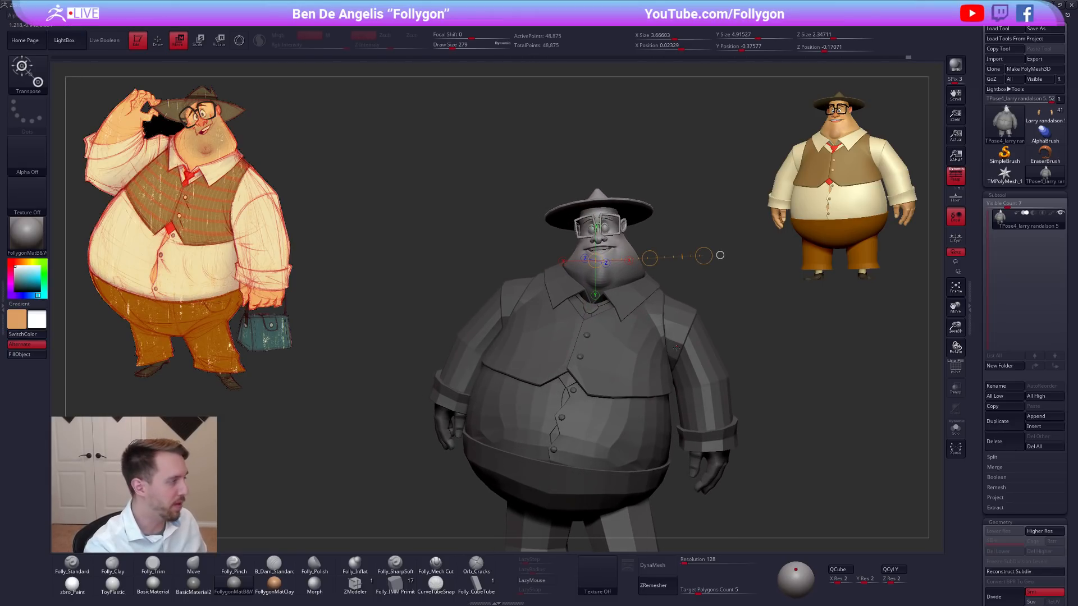
alt+right_drag(677, 348, 688, 377)
key(q)
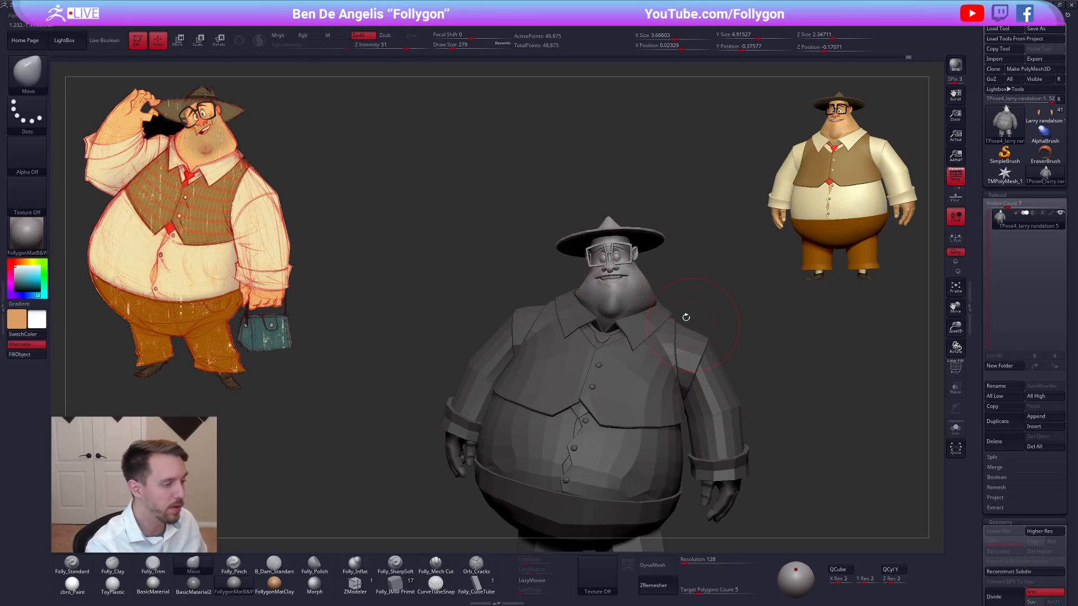
key(w)
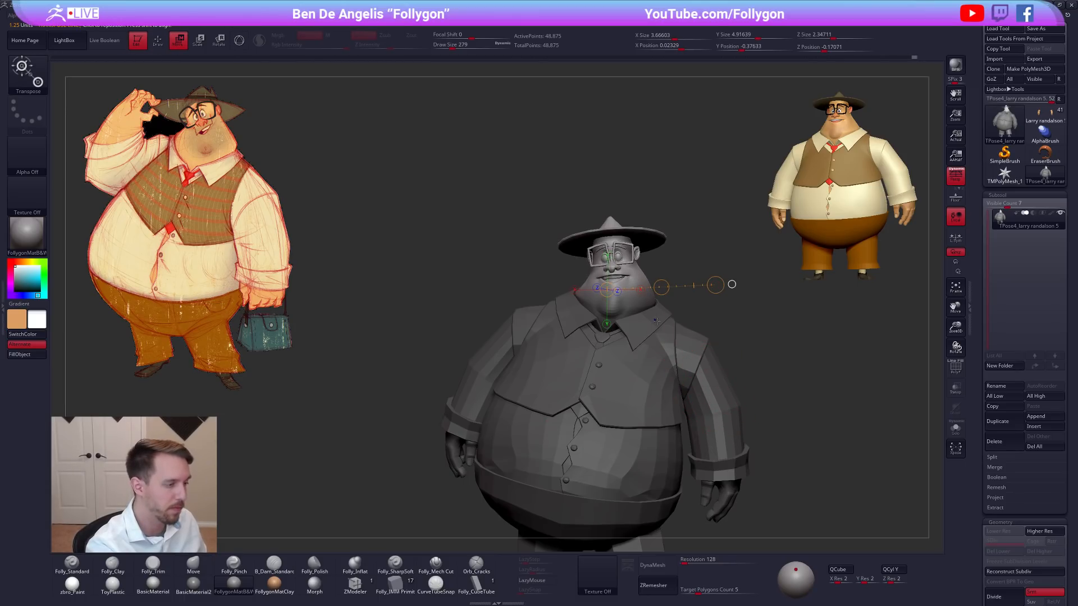
drag(661, 286, 663, 286)
right_drag(651, 303, 676, 363)
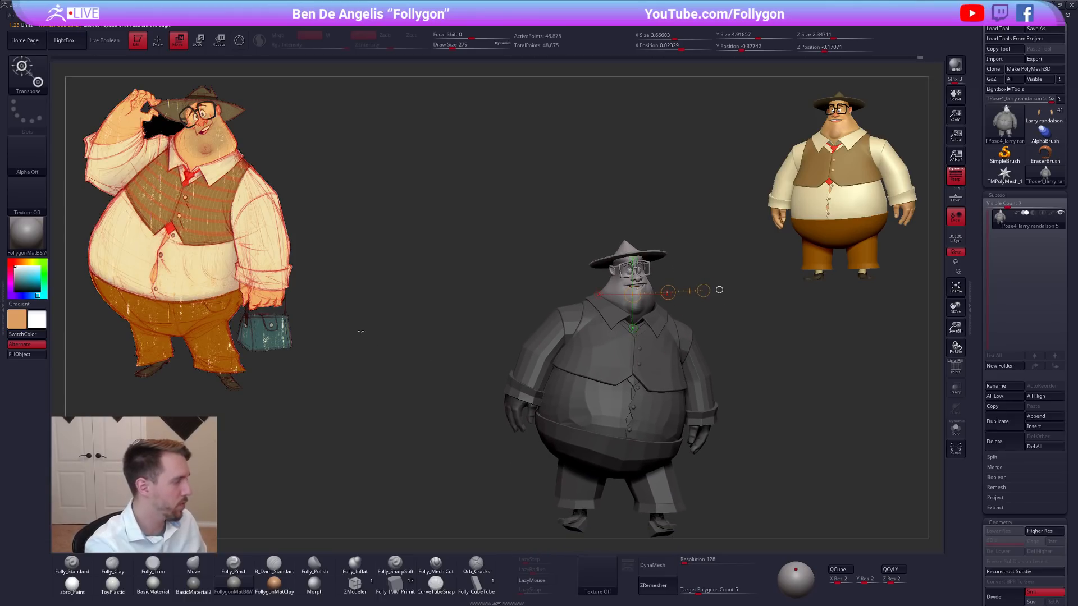
right_drag(662, 354, 634, 328)
drag(683, 282, 677, 290)
Isolate the head mesh again to rework its mask, restore the full figure, and invert the mask onto the head.
key(q)
mouse_move(676, 351)
right_down()
mouse_move(664, 345)
mouse_move(684, 288)
right_up()
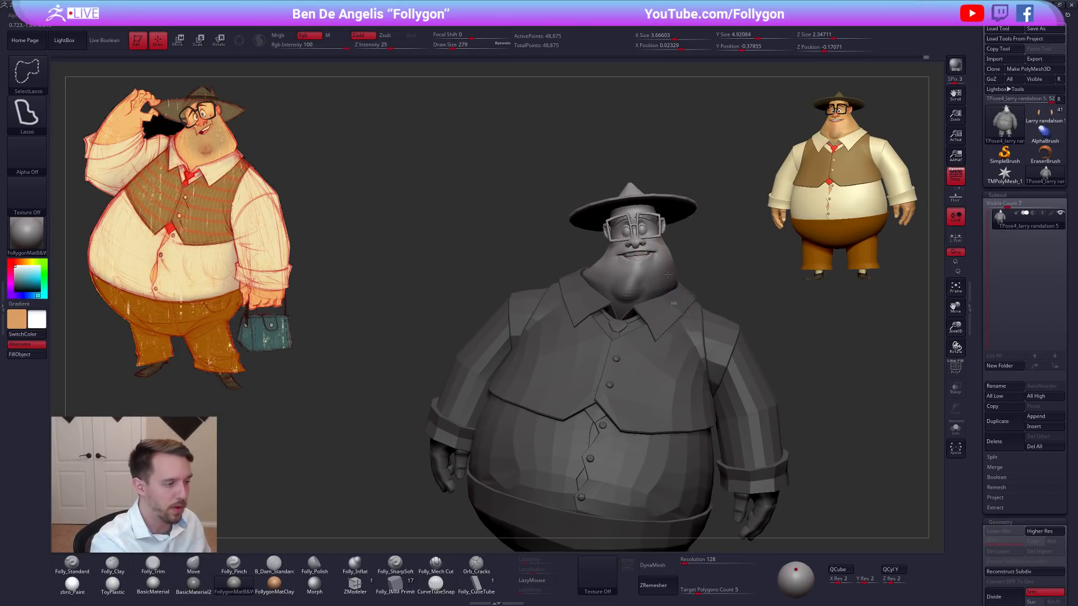
ctrl+shift+click(643, 274)
ctrl+click(692, 278)
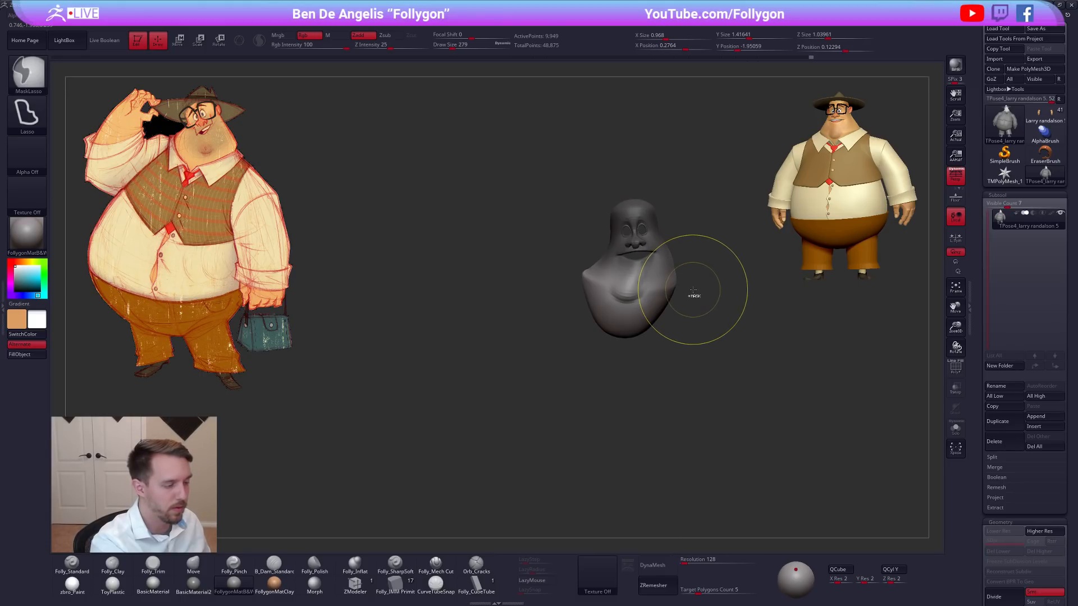
ctrl+shift+click(708, 283)
key(f)
mouse_move(711, 235)
ctrl+alt+mouse_down()
mouse_move(661, 482)
mouse_move(786, 387)
ctrl+alt+mouse_up()
ctrl+shift+click(782, 380)
ctrl+click(697, 276)
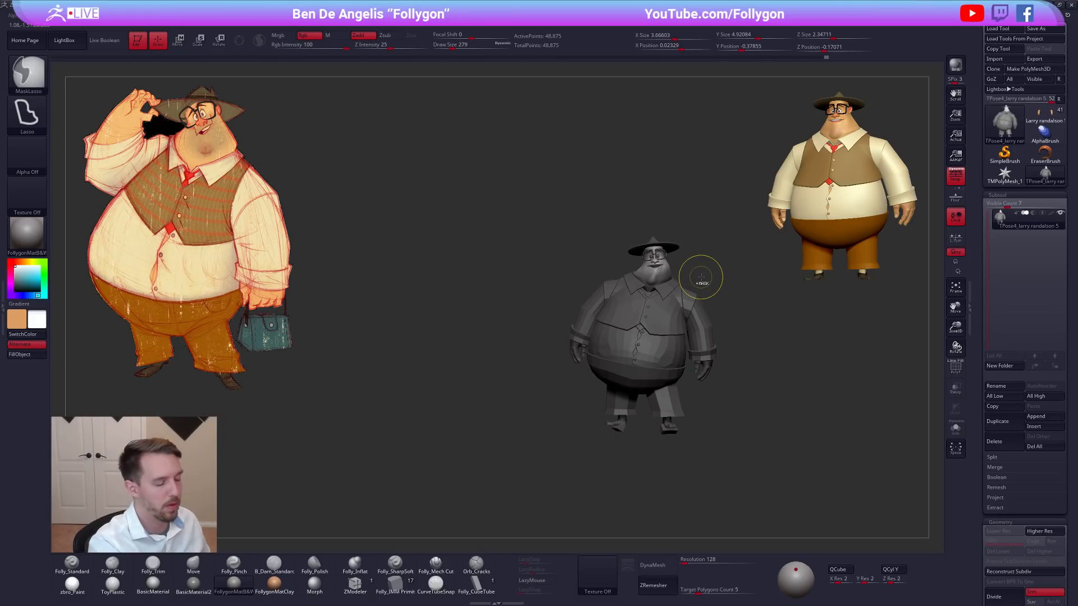
key(ctrl+i)
Rework the mask so the body and upper head are protected, leaving the lower face and neck editable.
key(ctrl+shift)
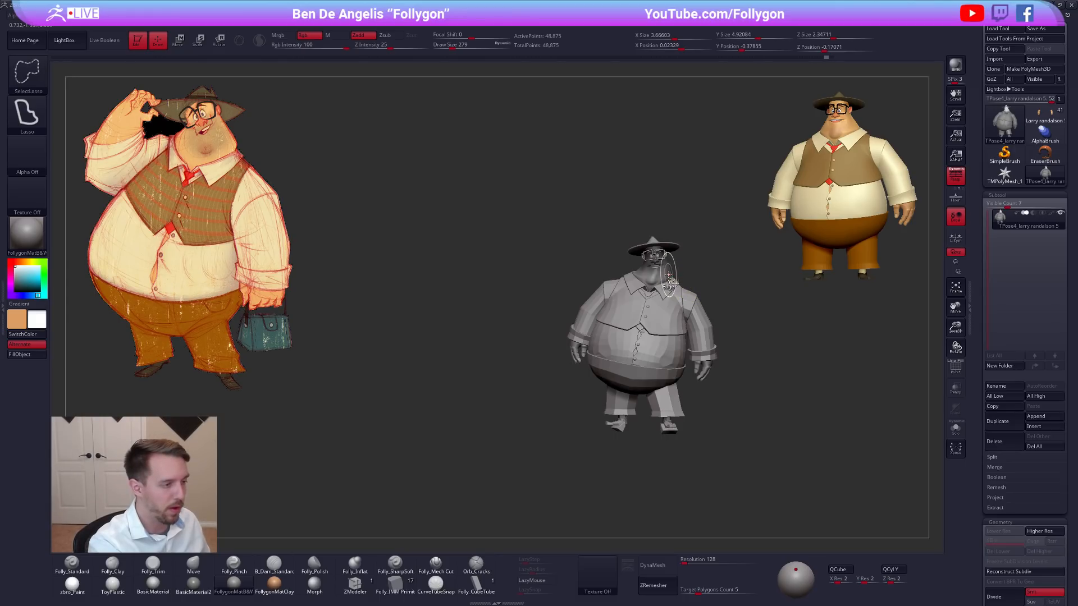
mouse_move(668, 275)
ctrl+shift+mouse_down()
mouse_move(688, 261)
mouse_move(590, 470)
mouse_move(830, 397)
mouse_move(823, 380)
ctrl+shift+mouse_up()
ctrl+shift+click(708, 254)
ctrl+shift+click(821, 389)
ctrl+right_drag(667, 271, 667, 309)
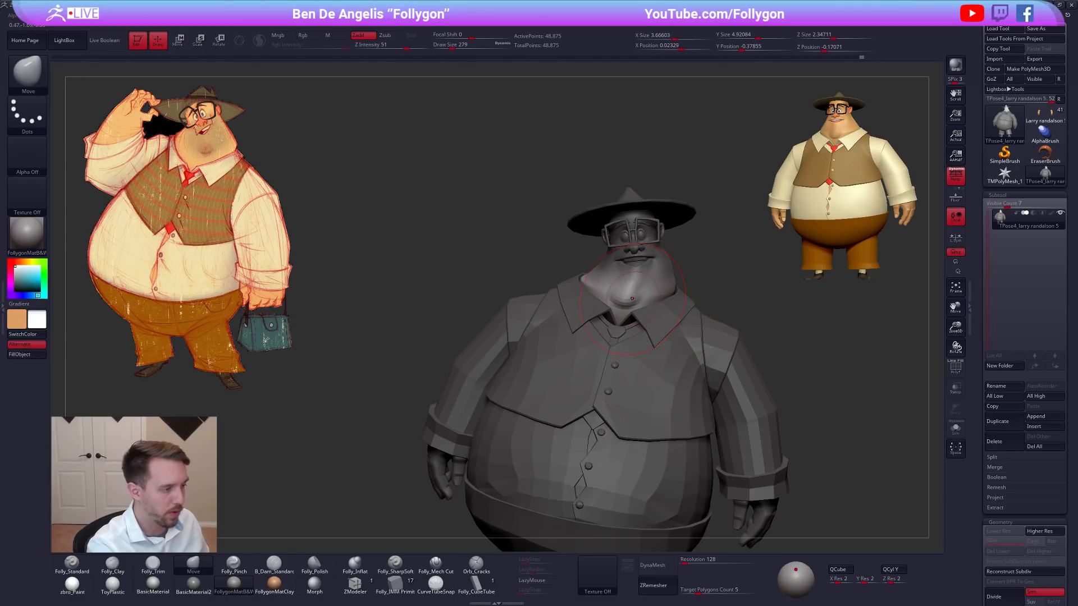
Adjust the unmasked neck area's angle and position above the collar with Transpose Rotate and Transpose Move lines.
key(r)
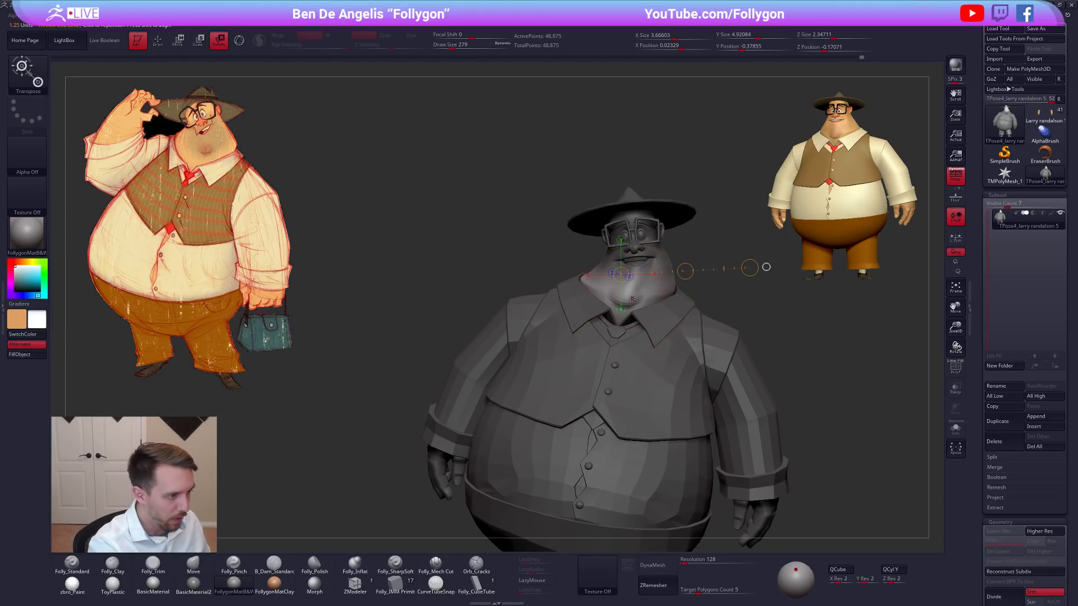
drag(625, 299, 759, 302)
key(w)
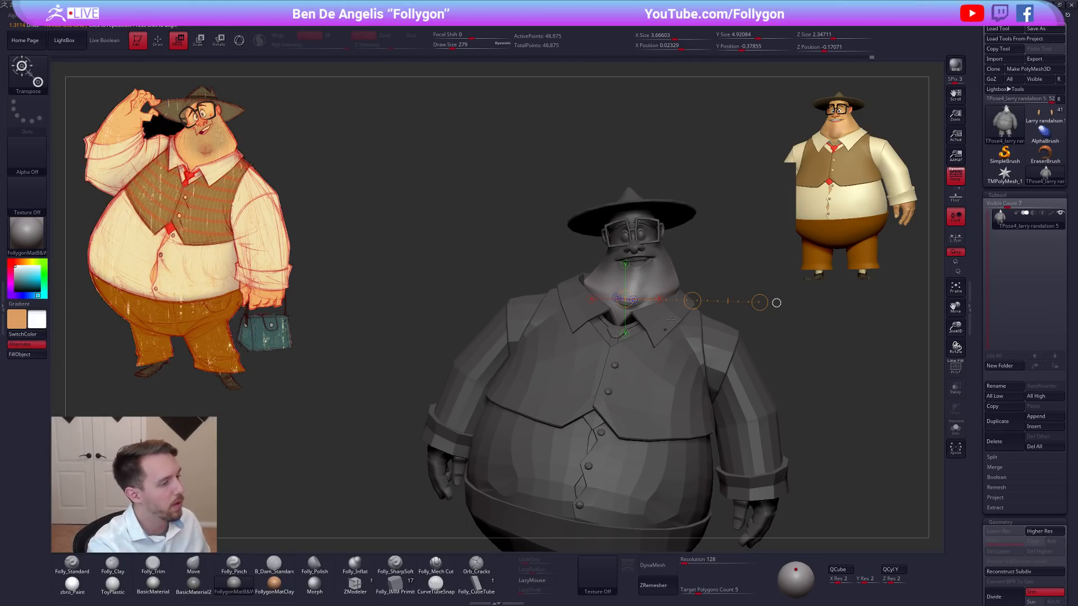
Reshape the jaw and neck beside the collar with a smaller Move brush.
key(q)
key(bracketleft)
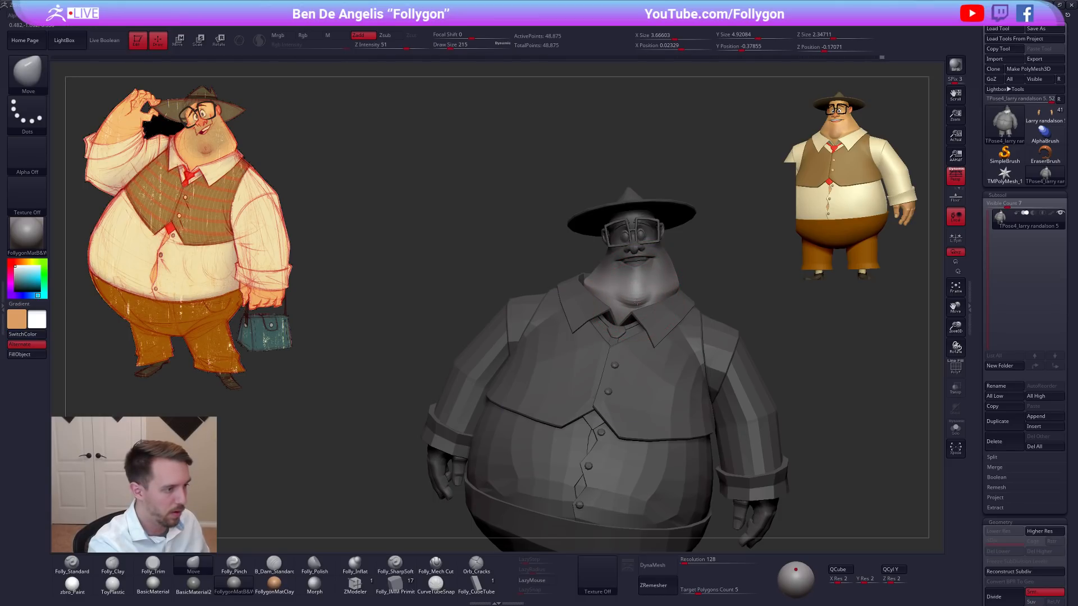
key(bracketright)
mouse_move(670, 297)
right_down()
mouse_move(671, 270)
mouse_move(677, 292)
mouse_move(691, 289)
mouse_move(713, 357)
mouse_move(691, 378)
mouse_move(664, 376)
right_up()
key(bracketleft)
right_drag(662, 295, 667, 296)
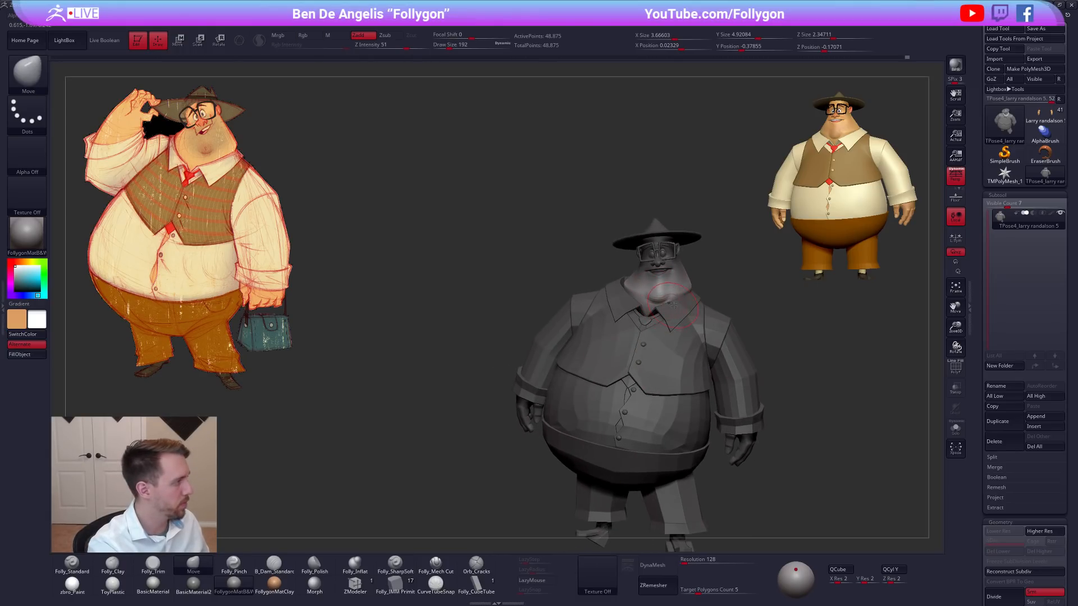
Refine the neck and chin silhouette with the Move brush, raising the Draw Size to 350 and 414.
key(space)
drag(628, 292, 632, 292)
right_drag(627, 275, 626, 294)
key(space)
drag(625, 287, 627, 286)
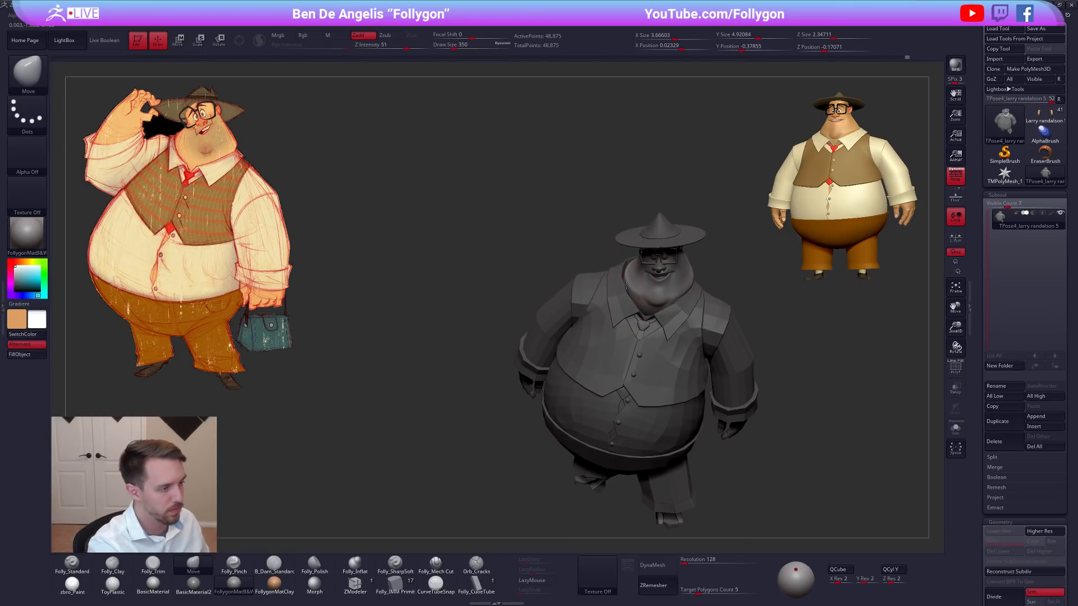
mouse_move(625, 283)
right_down()
mouse_move(616, 247)
mouse_move(626, 283)
right_up()
key(space)
drag(627, 283, 628, 282)
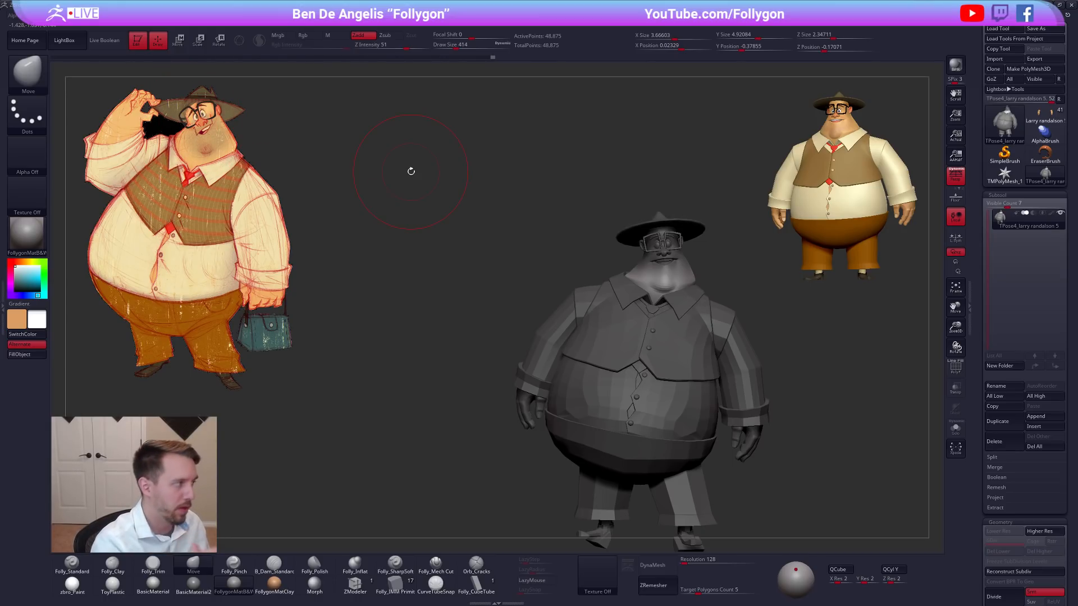
Invert the mask onto the head and isolate the head mesh by its polygroup.
mouse_move(809, 359)
mouse_down()
mouse_move(806, 373)
mouse_move(574, 271)
mouse_move(695, 344)
mouse_move(733, 404)
mouse_up()
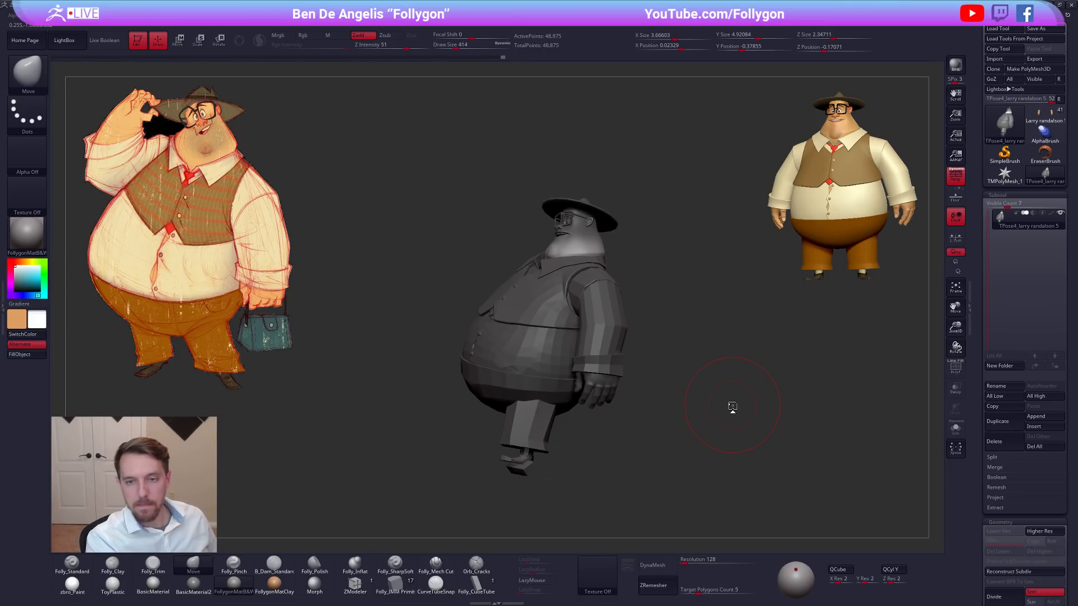
mouse_move(718, 424)
mouse_down()
mouse_move(743, 393)
mouse_move(701, 400)
mouse_move(726, 376)
mouse_move(696, 345)
mouse_move(674, 295)
mouse_move(696, 306)
mouse_move(719, 305)
mouse_move(718, 294)
mouse_up()
drag(710, 415, 713, 434)
key(shift+f)
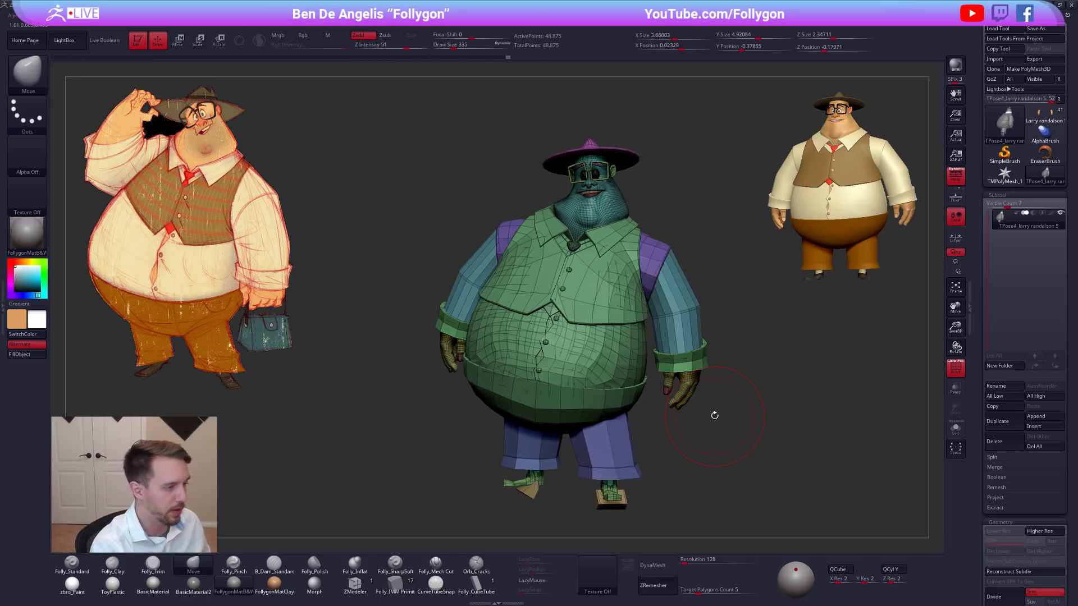
key(shift+f)
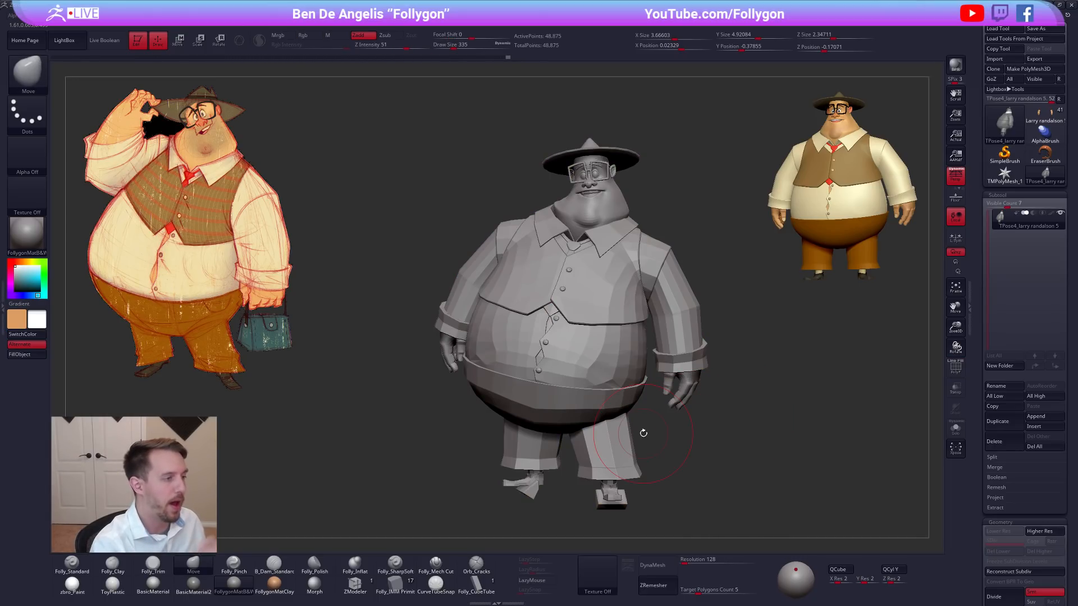
ctrl+click(747, 392)
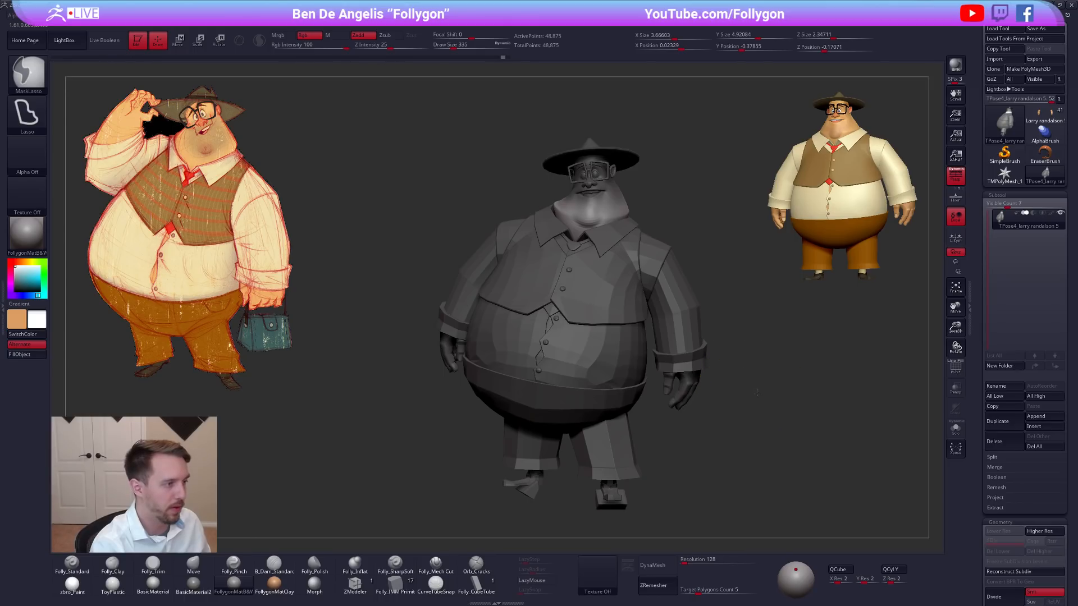
ctrl+click(753, 390)
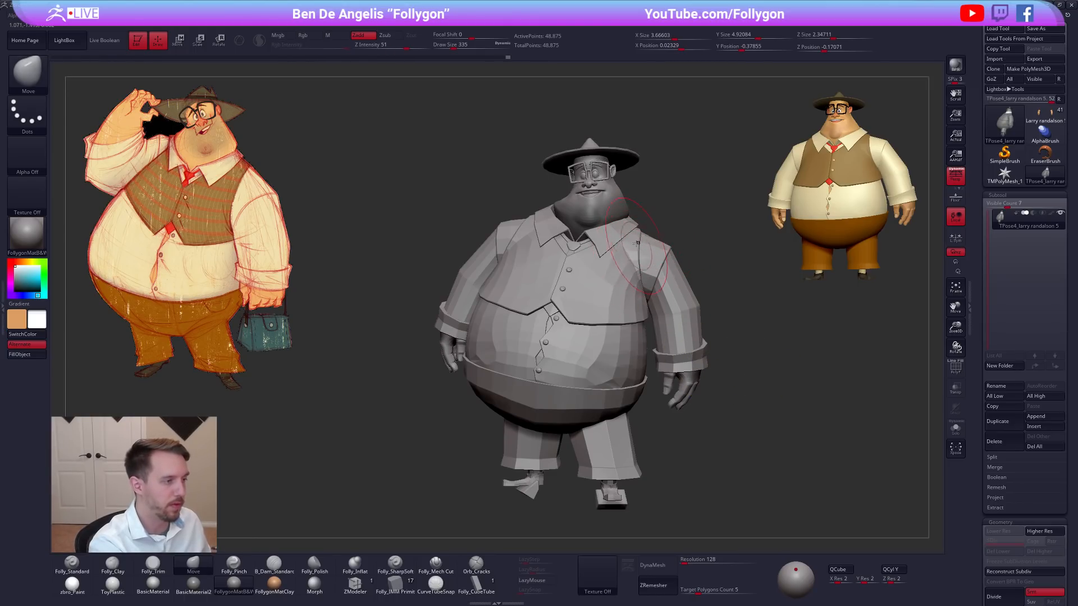
key(shift+f)
ctrl+shift+click(609, 201)
key(shift+f)
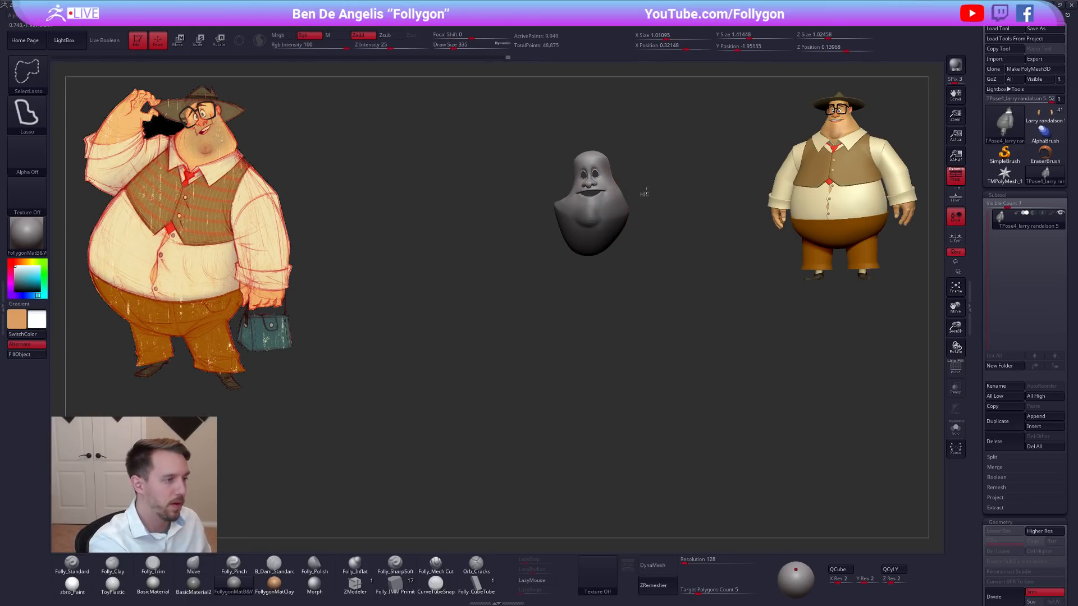
Rework the isolated head's mask, restore the full figure and invert the mask to protect the body.
ctrl+shift+click(625, 206)
mouse_move(562, 198)
ctrl+alt+shift+mouse_down()
mouse_move(644, 110)
mouse_move(644, 172)
ctrl+alt+shift+mouse_up()
mouse_move(697, 148)
alt+mouse_down()
mouse_move(652, 202)
mouse_move(669, 227)
mouse_move(650, 233)
mouse_move(657, 238)
alt+mouse_up()
ctrl+click(674, 221)
ctrl+shift+click(681, 207)
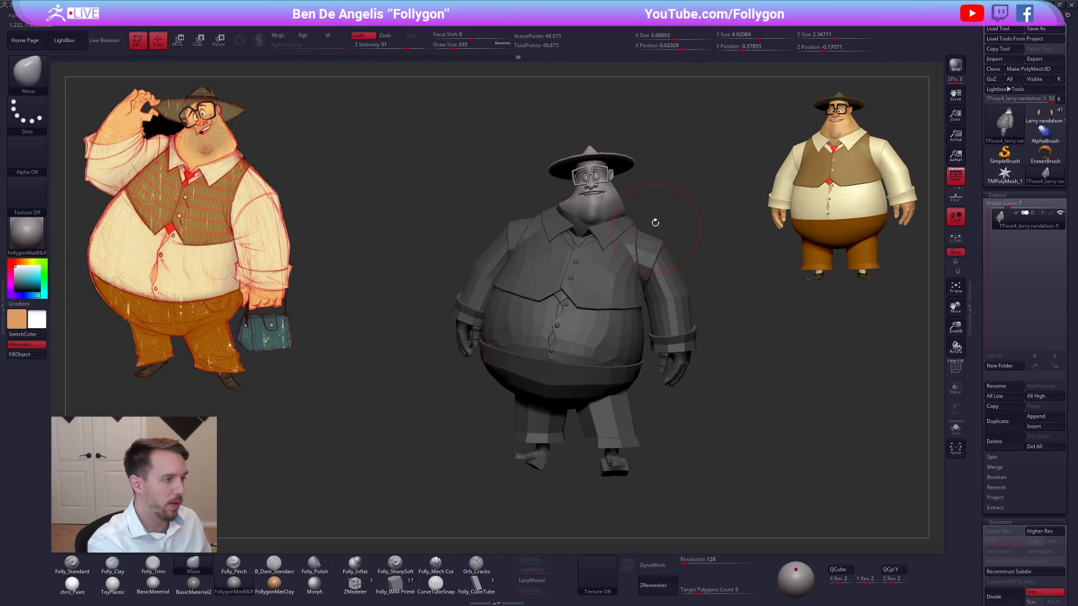
Soften the mask's edge at the neck and tilt the head with hat and glasses using Transpose Rotate.
key(r)
key(q)
key(ctrl)
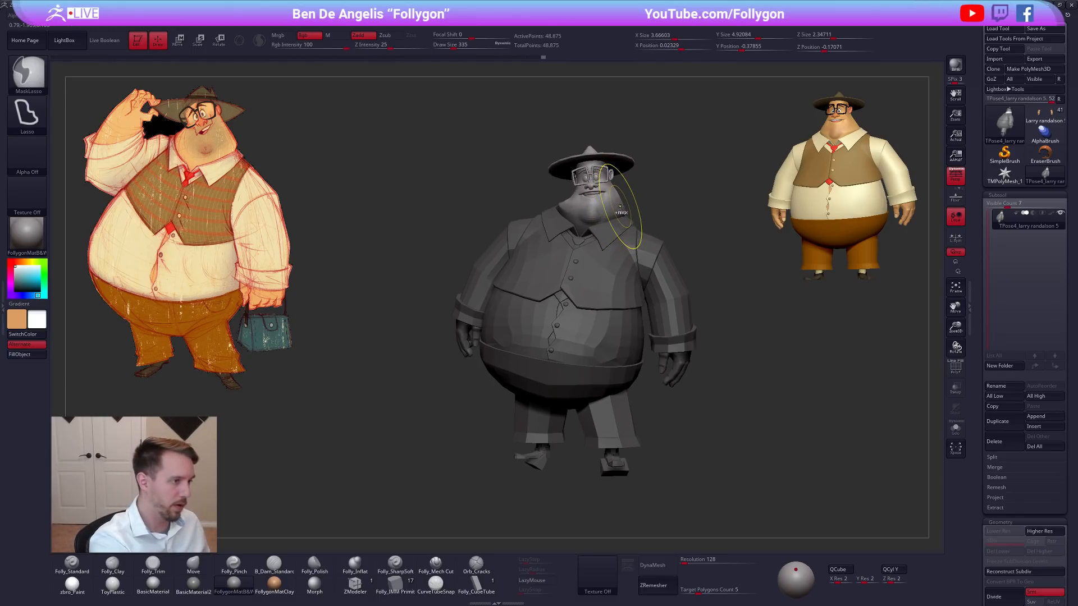
ctrl+alt+click(619, 209)
ctrl+alt+click(618, 208)
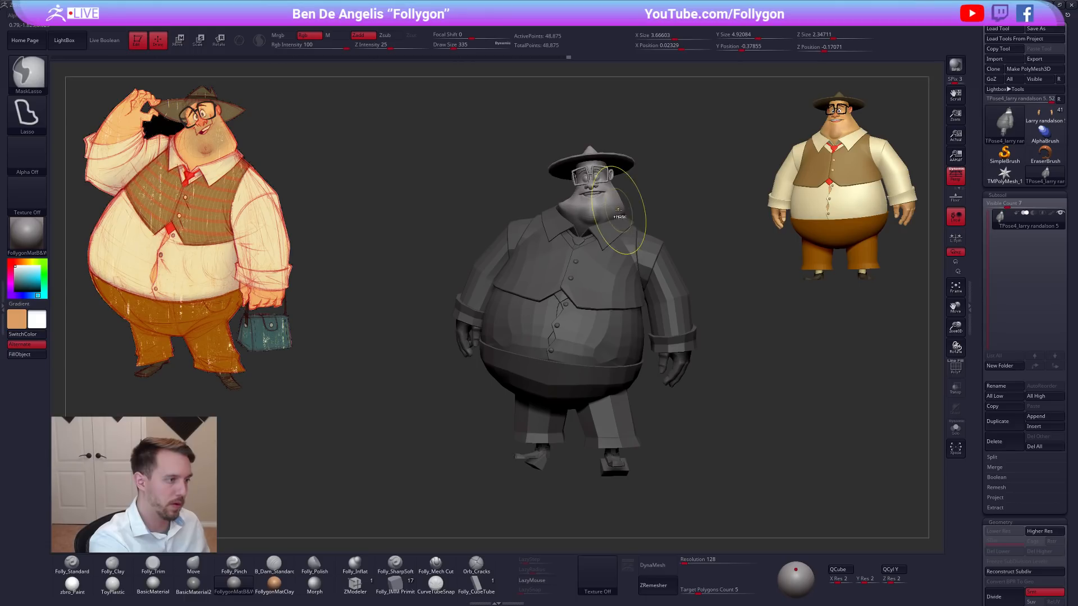
key(r)
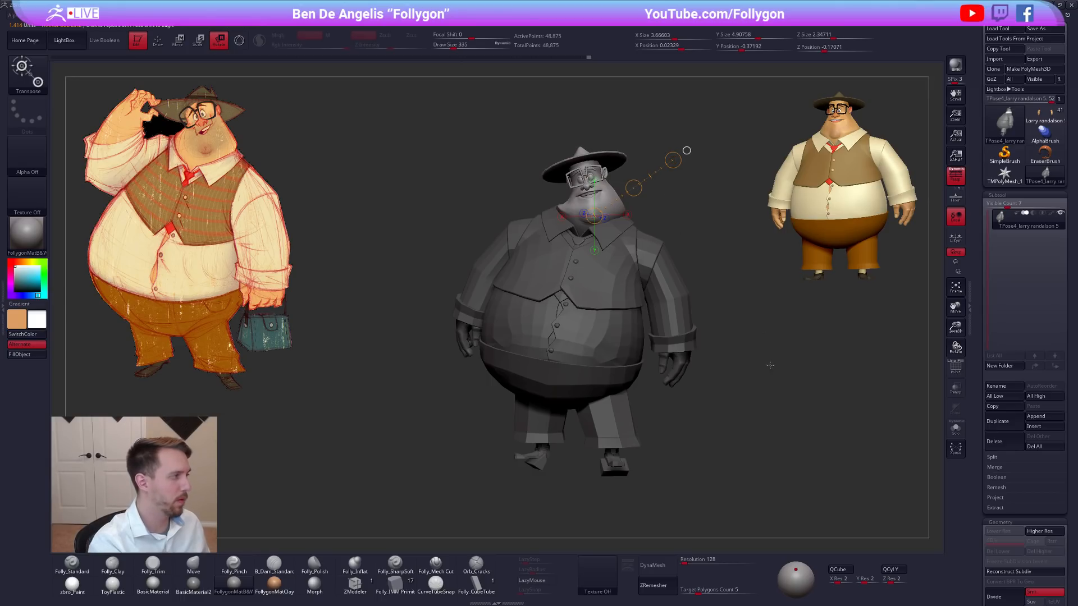
Shift the tilted head into place over the collar with Transpose Move.
key(q)
drag(765, 377, 776, 393)
drag(653, 224, 623, 248)
key(w)
drag(723, 180, 636, 243)
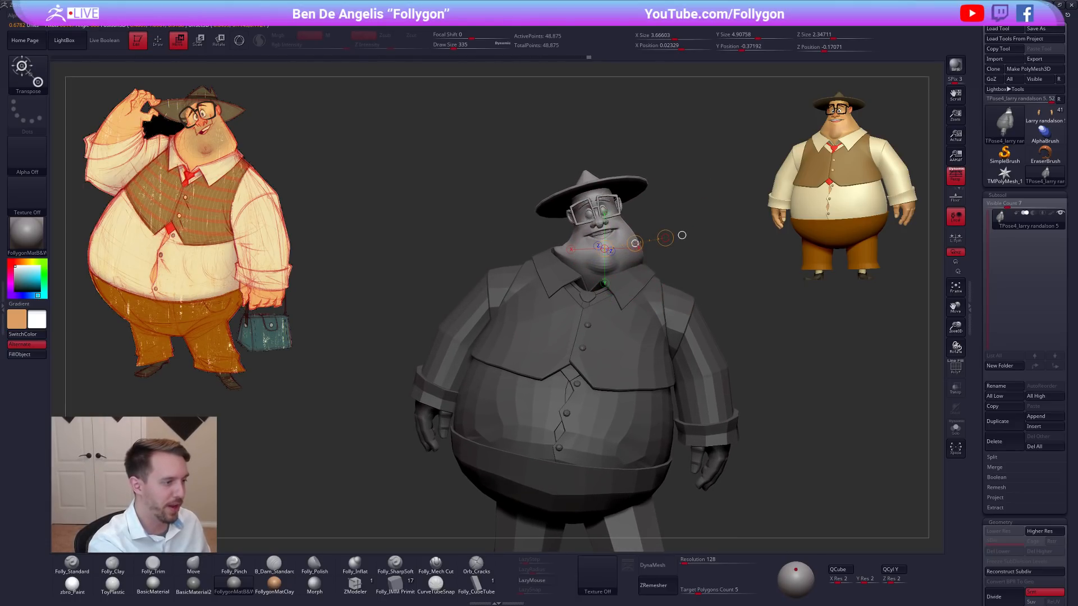
key(q)
mouse_move(765, 390)
mouse_down()
mouse_move(723, 406)
mouse_move(749, 411)
mouse_move(745, 419)
mouse_move(740, 405)
mouse_move(761, 396)
mouse_up()
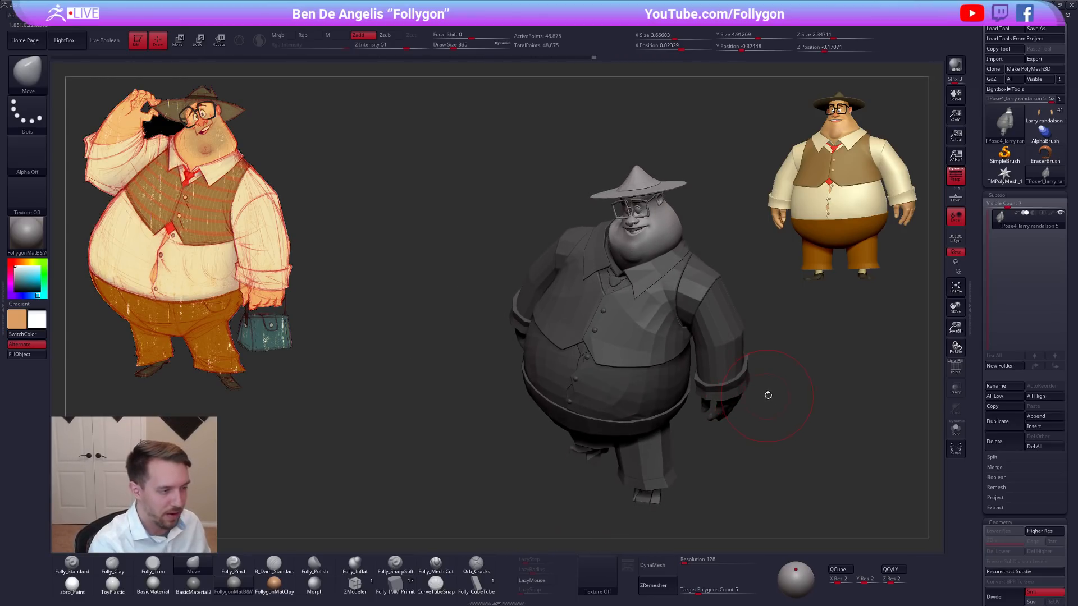
Isolate the head to adjust its mask, restore the full figure and clear the mask.
key(ctrl)
key(ctrl+shift)
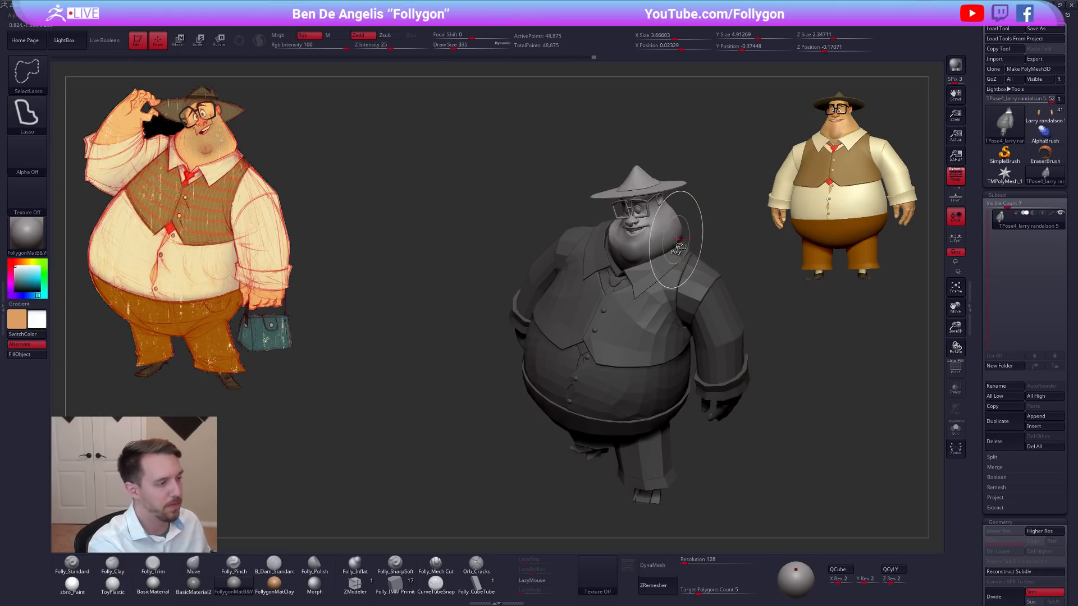
ctrl+shift+click(679, 245)
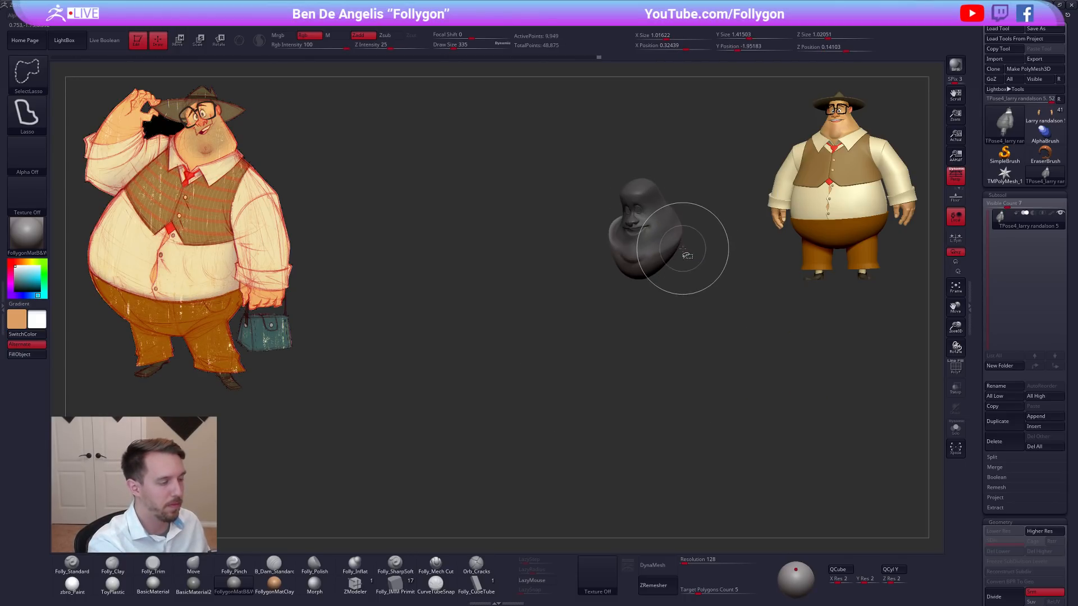
ctrl+shift+click(686, 253)
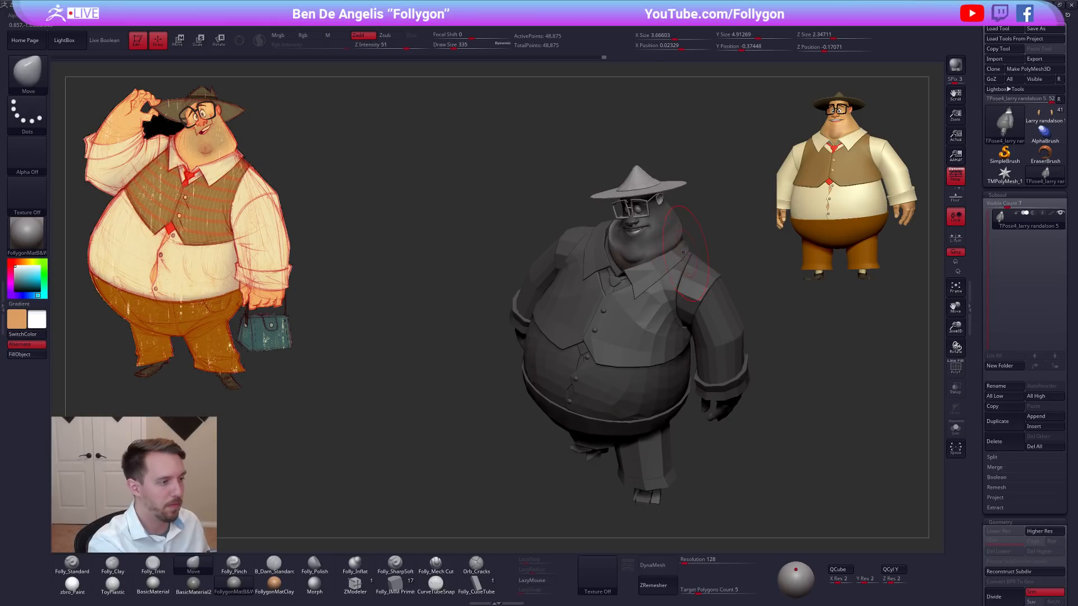
mouse_move(681, 248)
right_down()
mouse_move(643, 229)
mouse_move(680, 248)
mouse_move(702, 233)
mouse_move(721, 264)
right_up()
mouse_move(722, 264)
right_down()
mouse_move(728, 388)
mouse_move(717, 405)
mouse_move(678, 399)
mouse_move(693, 404)
mouse_move(731, 354)
right_up()
right_click(721, 385)
Examine the unmasked figure's pose and polygroups from several angles with the polyframe display.
key(shift)
key(shift+f)
key(shift+f)
mouse_move(667, 403)
right_down()
mouse_move(697, 413)
mouse_move(673, 422)
right_up()
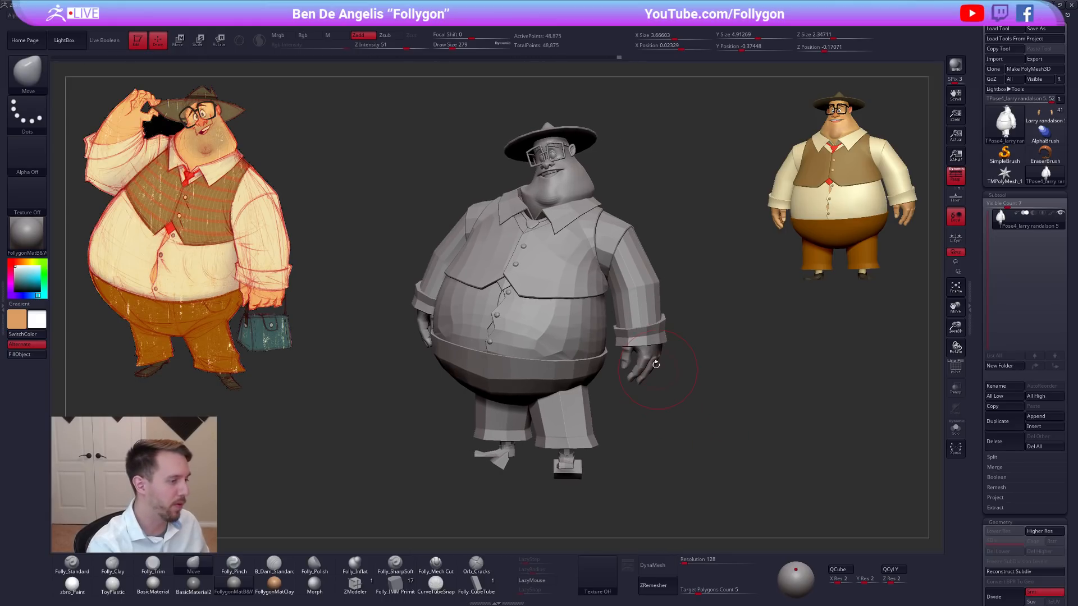
key(shift+f)
key(shift+f)
mouse_move(659, 372)
right_down()
mouse_move(632, 328)
mouse_move(611, 336)
right_up()
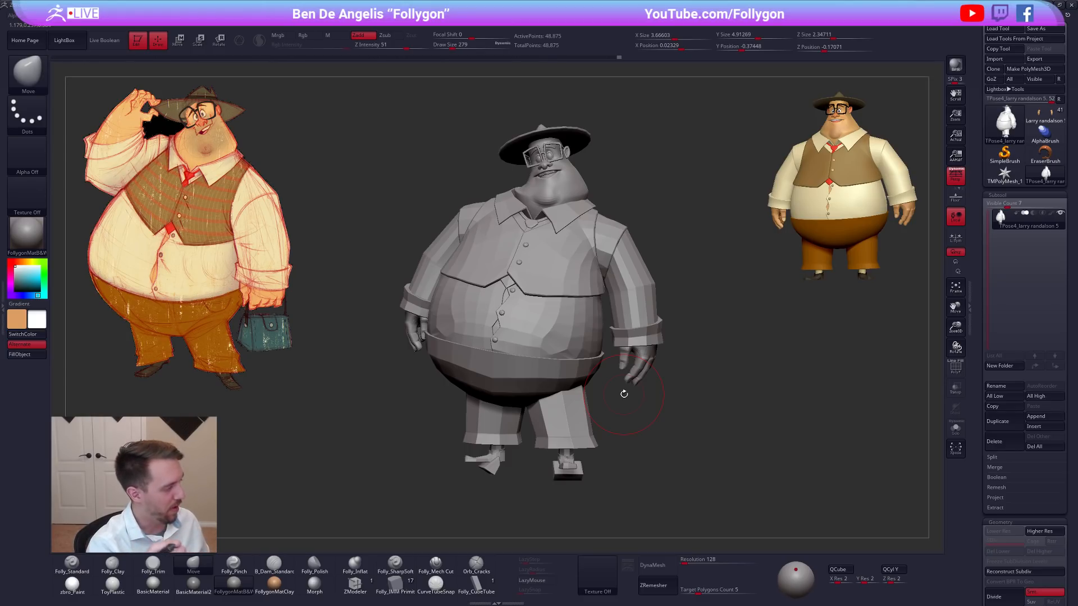
key(shift+f)
key(shift+f)
Isolate the two sleeves, assign the character's left sleeve its own polygroup and restore the full figure.
ctrl+shift+click(623, 257)
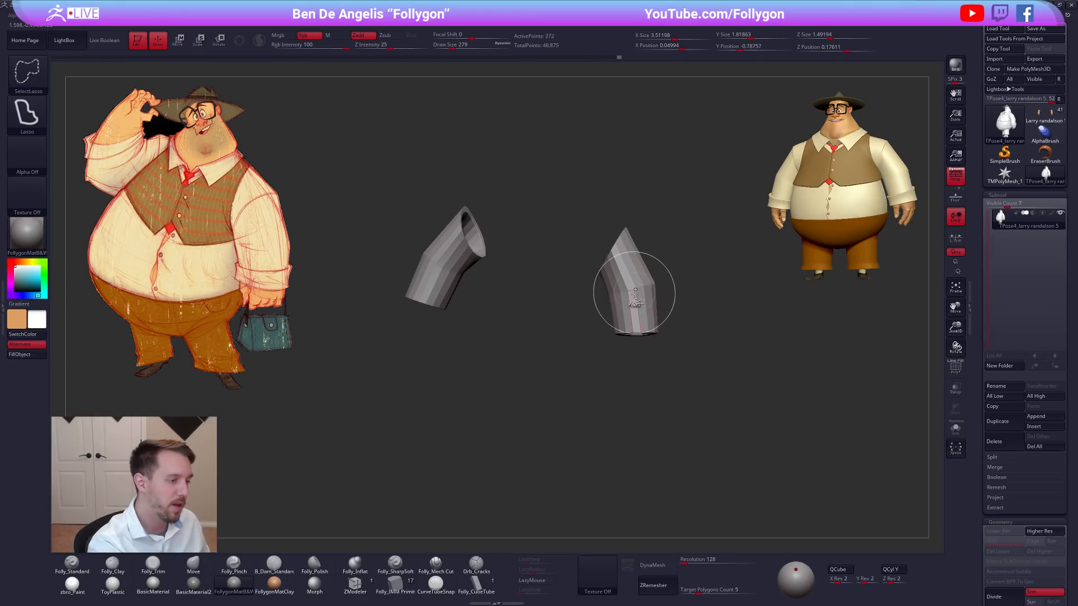
ctrl+shift+click(717, 335)
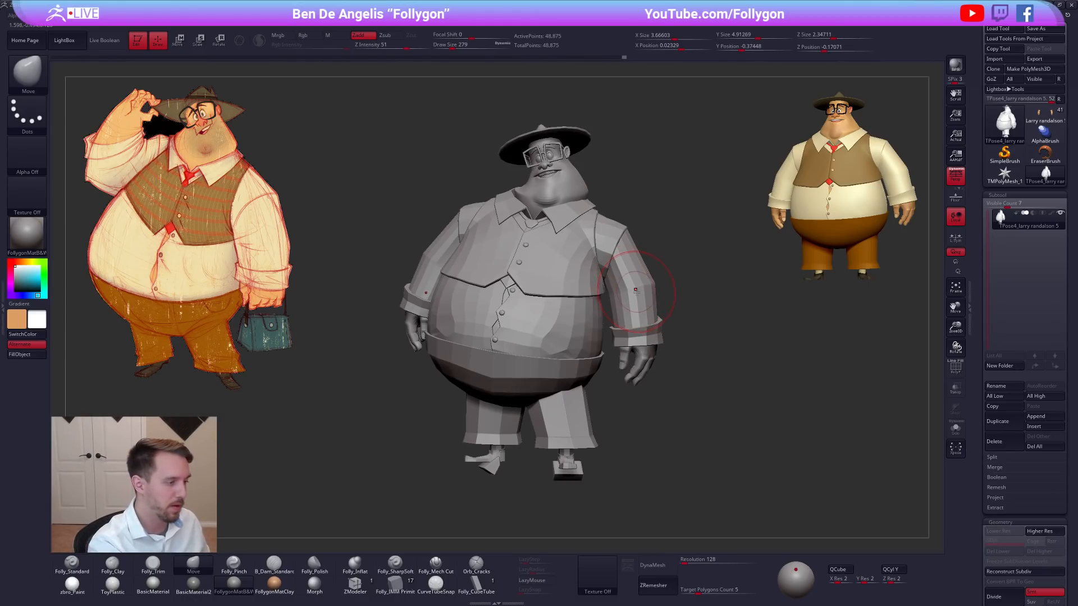
ctrl+shift+click(636, 289)
key(shift+f)
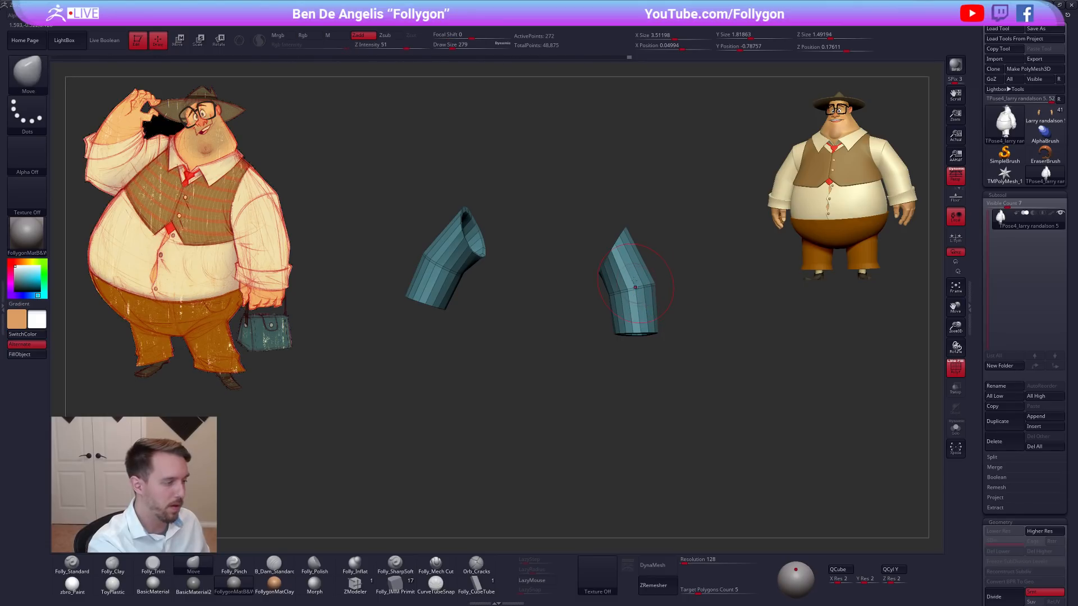
ctrl+drag(568, 260, 777, 339)
key(ctrl+w)
ctrl+shift+click(681, 339)
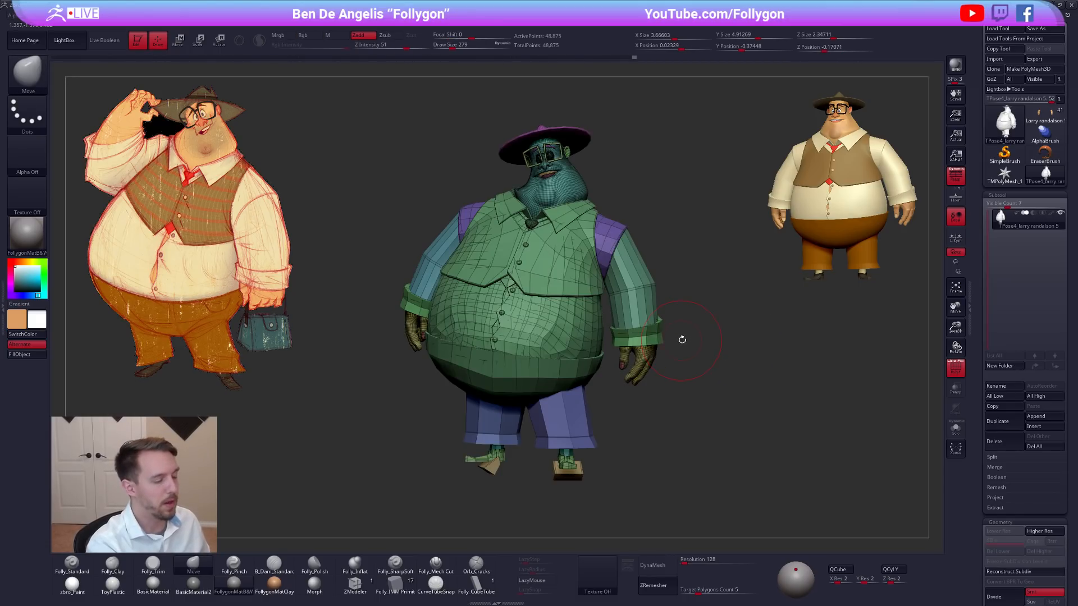
Hide the left arm's sleeve, cuff, hand and shoulder pieces, then invert visibility to isolate that arm.
ctrl+shift+click(629, 289)
ctrl+shift+drag(660, 288, 668, 281)
ctrl+alt+shift+drag(609, 303, 606, 337)
mouse_move(633, 420)
ctrl+alt+shift+mouse_down()
mouse_move(674, 297)
mouse_move(678, 313)
ctrl+alt+shift+mouse_up()
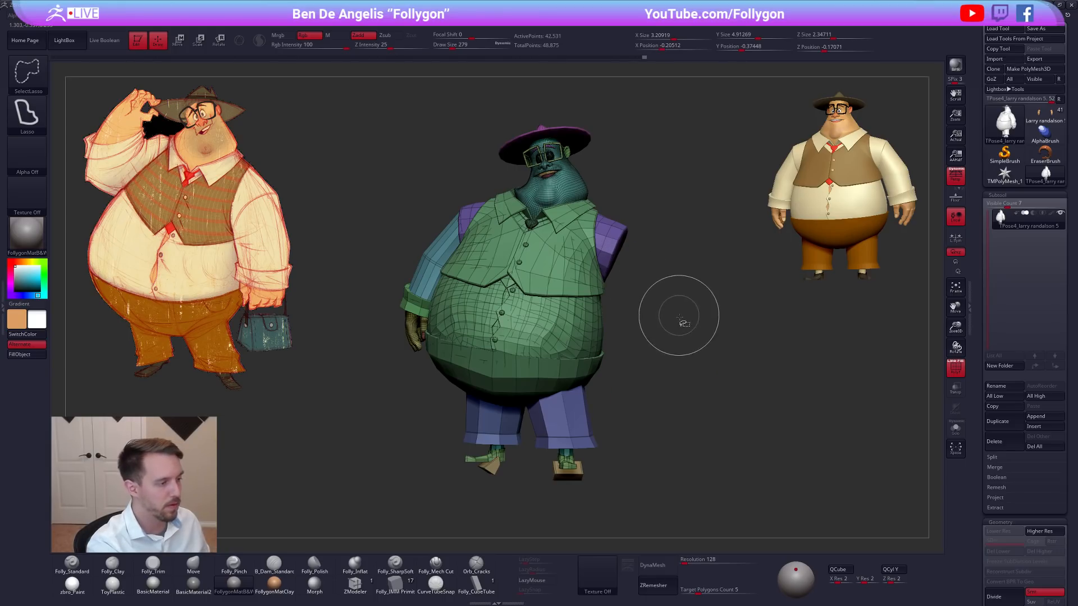
ctrl+shift+click(618, 252)
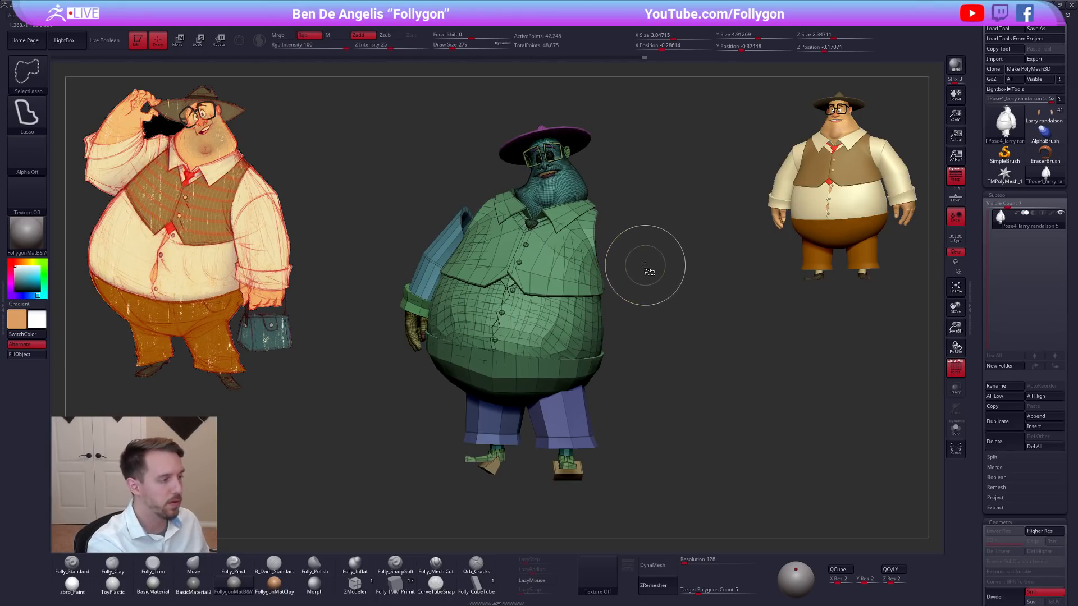
ctrl+shift+drag(669, 248, 673, 246)
mouse_move(543, 261)
ctrl+alt+shift+mouse_down()
mouse_move(400, 260)
mouse_move(429, 303)
ctrl+alt+shift+mouse_up()
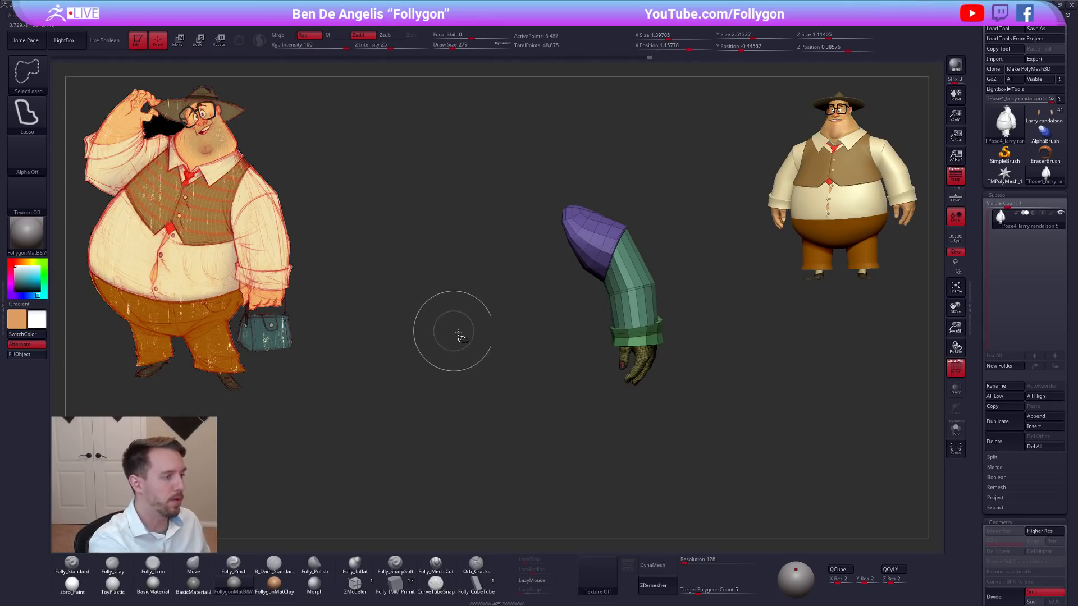
Mask the isolated arm, restore the full figure without polyframe and invert the mask to protect the body.
ctrl+shift+click(709, 317)
key(shift+f)
ctrl+click(674, 282)
Pull the character's left arm slightly in toward the torso with a Transpose Move line from the shoulder.
key(w)
drag(674, 275, 682, 274)
drag(612, 255, 695, 288)
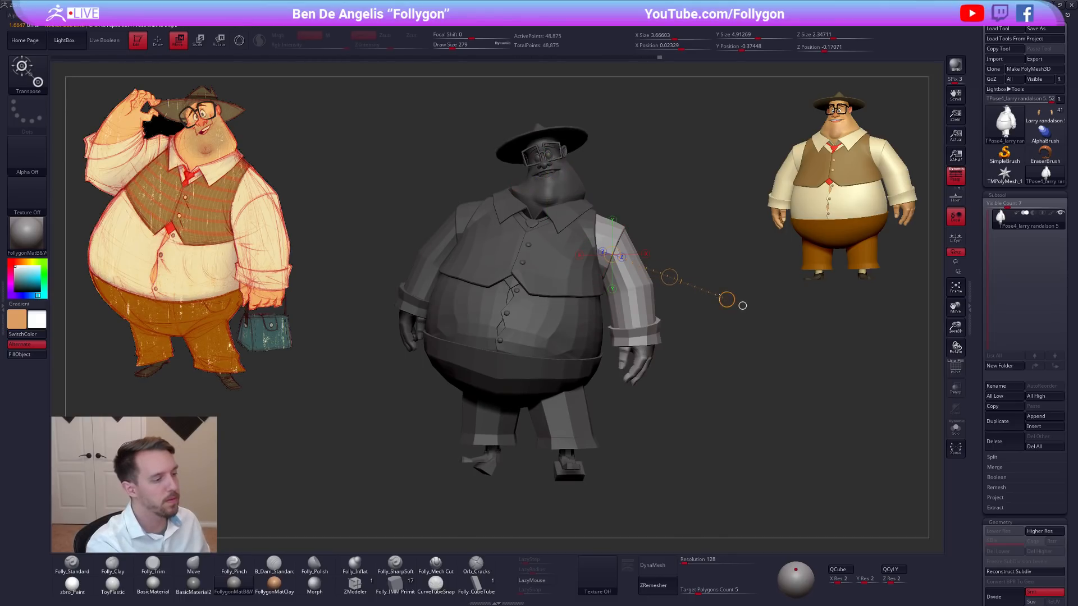
drag(668, 276, 664, 274)
Reshape the left sleeve's outer contour and shoulder with a large Move brush.
mouse_move(765, 407)
mouse_down()
mouse_move(702, 402)
mouse_move(663, 418)
mouse_up()
key(q)
key(space)
drag(641, 257, 644, 257)
mouse_move(645, 257)
right_down()
mouse_move(673, 225)
mouse_move(747, 212)
right_up()
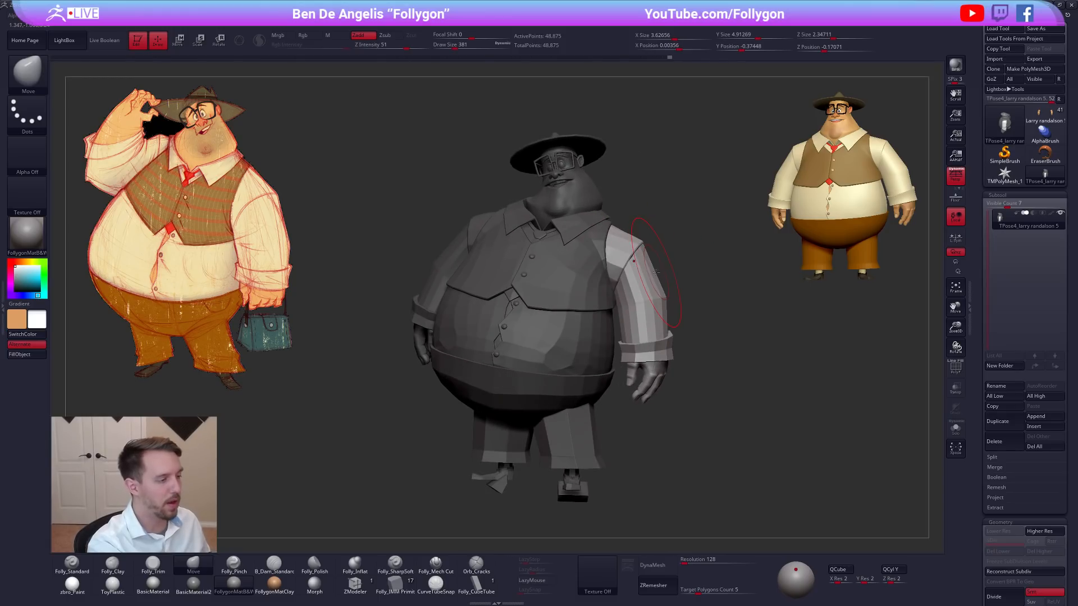
right_drag(652, 279, 677, 284)
mouse_move(748, 335)
right_down()
mouse_move(729, 346)
mouse_move(702, 328)
mouse_move(657, 280)
mouse_move(680, 262)
mouse_move(674, 237)
mouse_move(662, 245)
mouse_move(661, 263)
mouse_move(700, 260)
mouse_move(795, 395)
mouse_move(755, 403)
mouse_move(752, 417)
right_up()
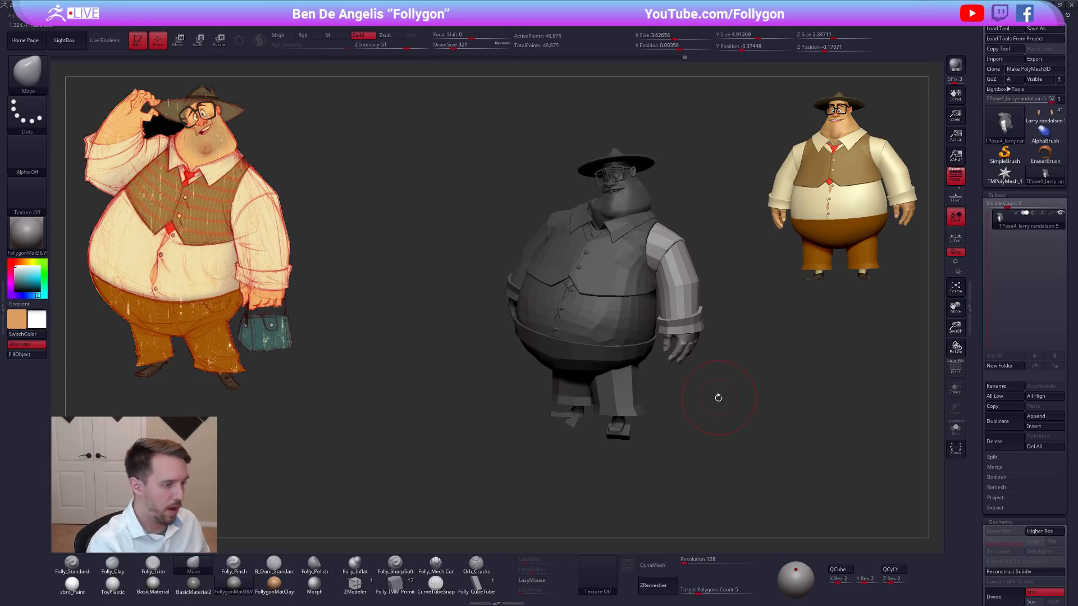
With the arms and head masked, reshape the torso's depth using the Move brush at draw size 955.
key(space)
drag(697, 403, 711, 400)
key(shift+f)
right_drag(705, 375, 678, 376)
key(space)
drag(679, 376, 684, 375)
mouse_move(741, 365)
right_down()
mouse_move(690, 342)
mouse_move(570, 372)
mouse_move(603, 387)
mouse_move(616, 412)
right_up()
key(space)
drag(671, 358, 675, 358)
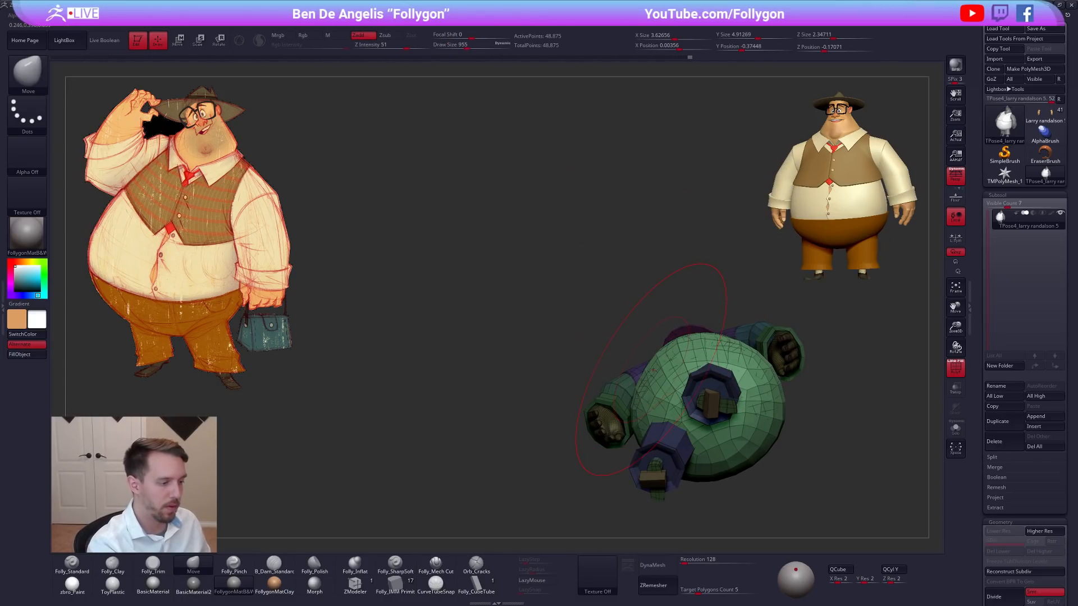
right_drag(644, 367, 684, 316)
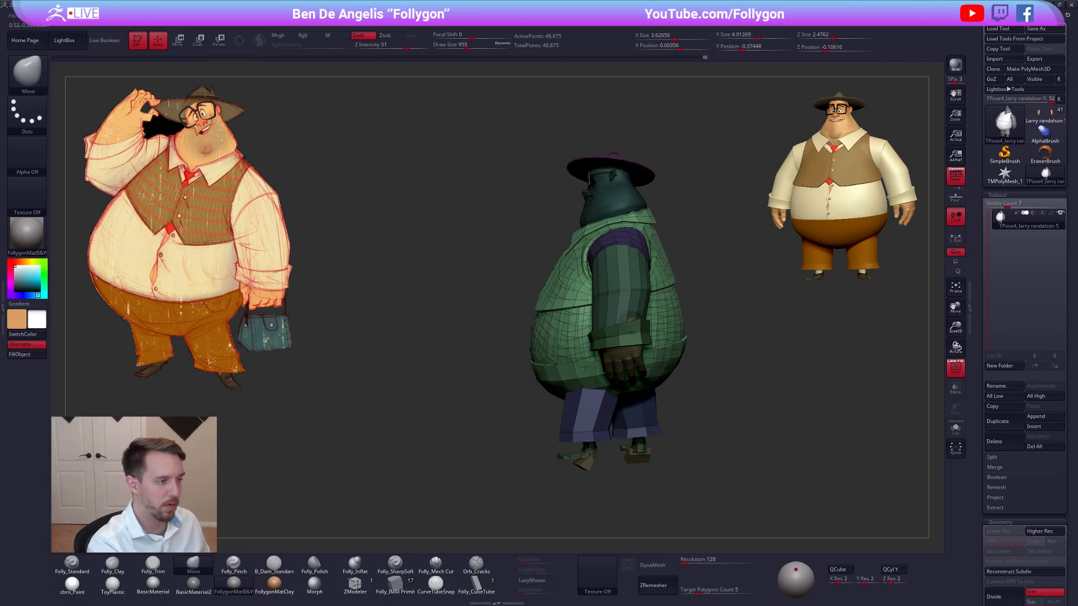
right_drag(678, 336, 710, 338)
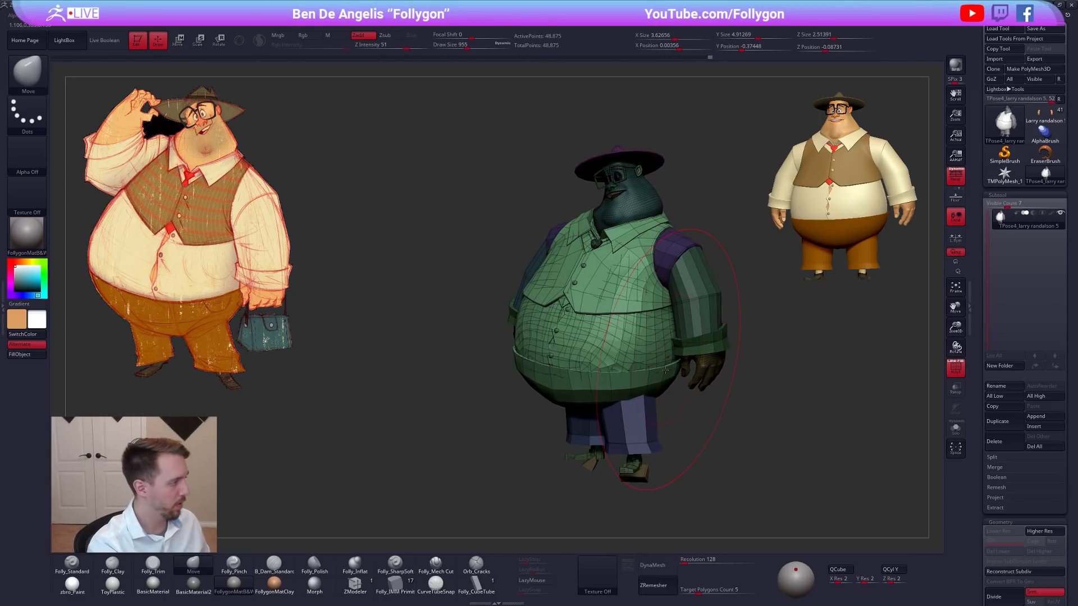
Reshape the torso's back and upper-back contour with the Move brush, reducing its draw size to 833 and 519.
key(shift+f)
key(shift+f)
right_drag(791, 368, 489, 376)
key(shift+f)
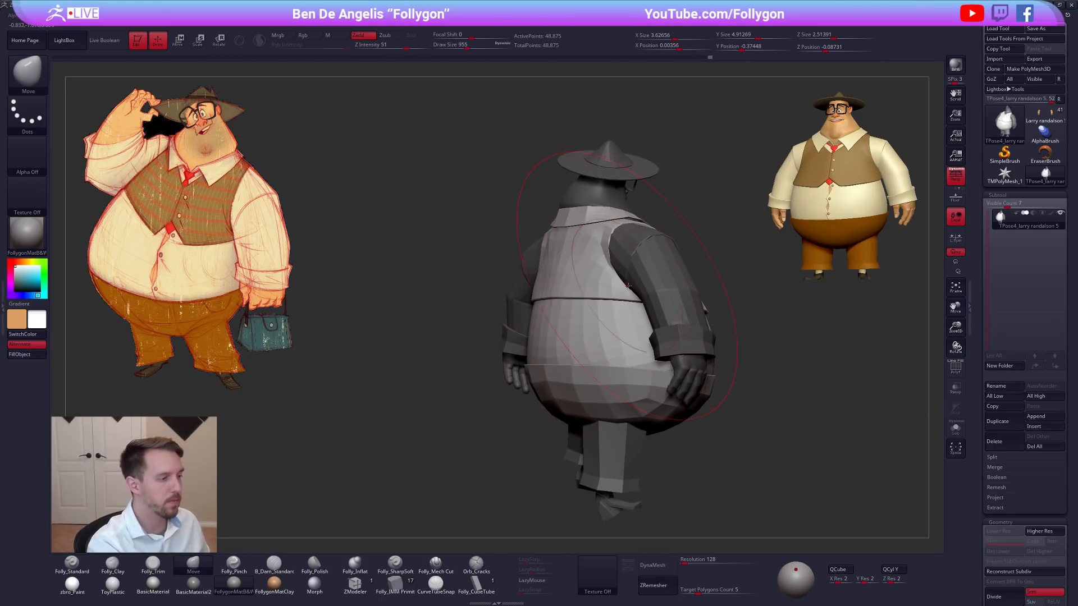
ctrl+right_drag(630, 293, 605, 289)
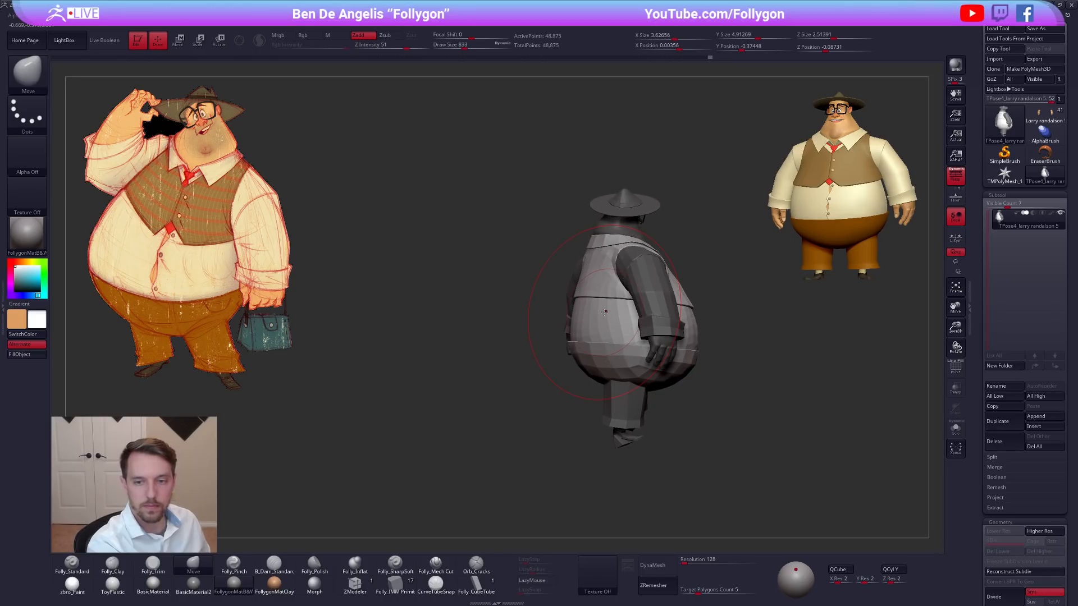
key(space)
drag(611, 308, 615, 308)
mouse_move(617, 307)
right_down()
mouse_move(611, 314)
mouse_move(631, 295)
right_up()
key(space)
drag(631, 294, 623, 295)
right_drag(668, 281, 672, 281)
key(space)
drag(652, 295, 642, 295)
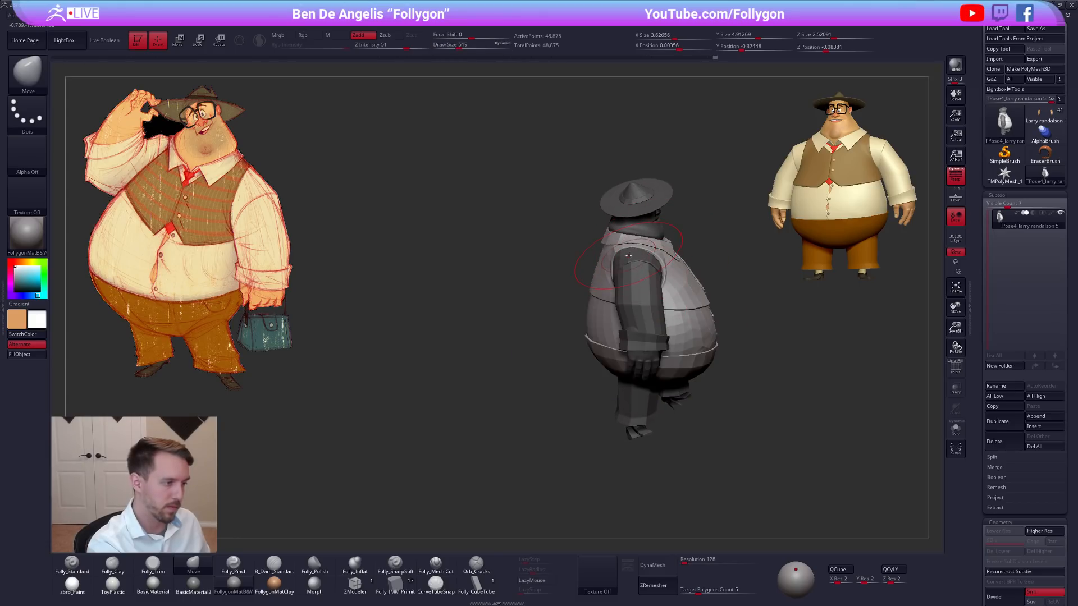
right_drag(627, 252, 663, 236)
Isolate the character's right sleeve, cuff and hand by polygroup, and mask the rest of the figure.
mouse_move(635, 279)
right_down()
mouse_move(614, 299)
mouse_move(702, 354)
mouse_move(741, 404)
mouse_move(700, 374)
right_up()
key(space)
mouse_move(742, 367)
mouse_down()
mouse_move(726, 384)
mouse_move(732, 398)
mouse_up()
mouse_move(731, 405)
right_down()
mouse_move(710, 405)
mouse_move(713, 439)
right_up()
mouse_move(713, 439)
alt+right_down()
mouse_move(700, 409)
mouse_move(685, 440)
mouse_move(654, 436)
mouse_move(691, 443)
alt+right_up()
key(shift+f)
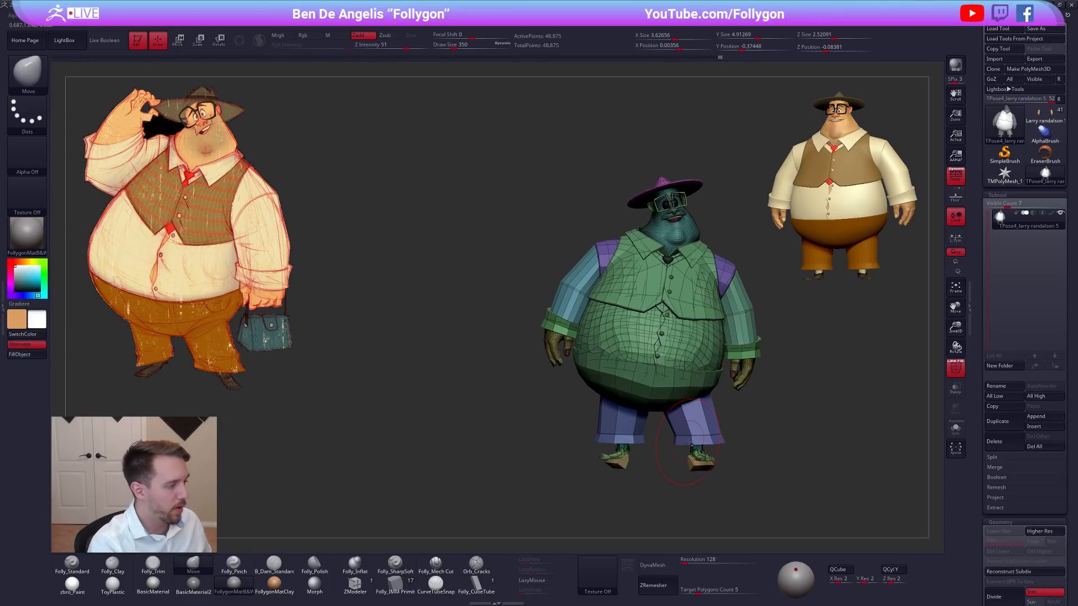
ctrl+shift+click(572, 302)
ctrl+shift+click(538, 303)
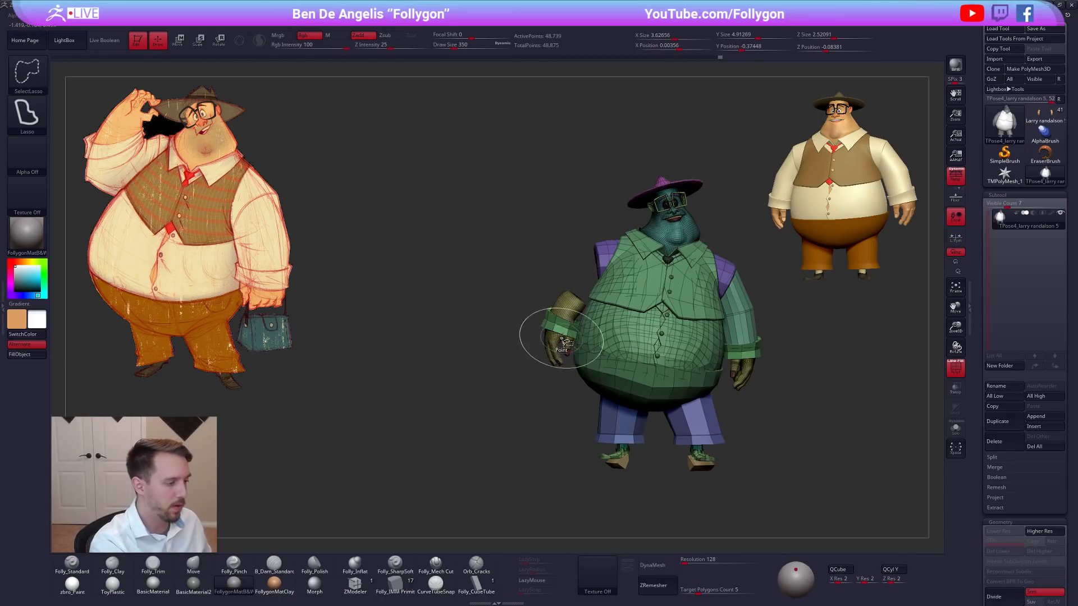
ctrl+shift+click(562, 326)
ctrl+right_drag(554, 343, 561, 375)
ctrl+shift+click(561, 375)
ctrl+click(558, 395)
ctrl+shift+click(558, 397)
key(shift+f)
Swing the right arm forward to about horizontal with Transpose Rotate at the shoulder, and adjust its position with Transpose Move.
ctrl+right_drag(704, 474, 676, 408)
mouse_move(727, 306)
ctrl+mouse_down()
mouse_move(667, 300)
mouse_move(713, 433)
ctrl+mouse_up()
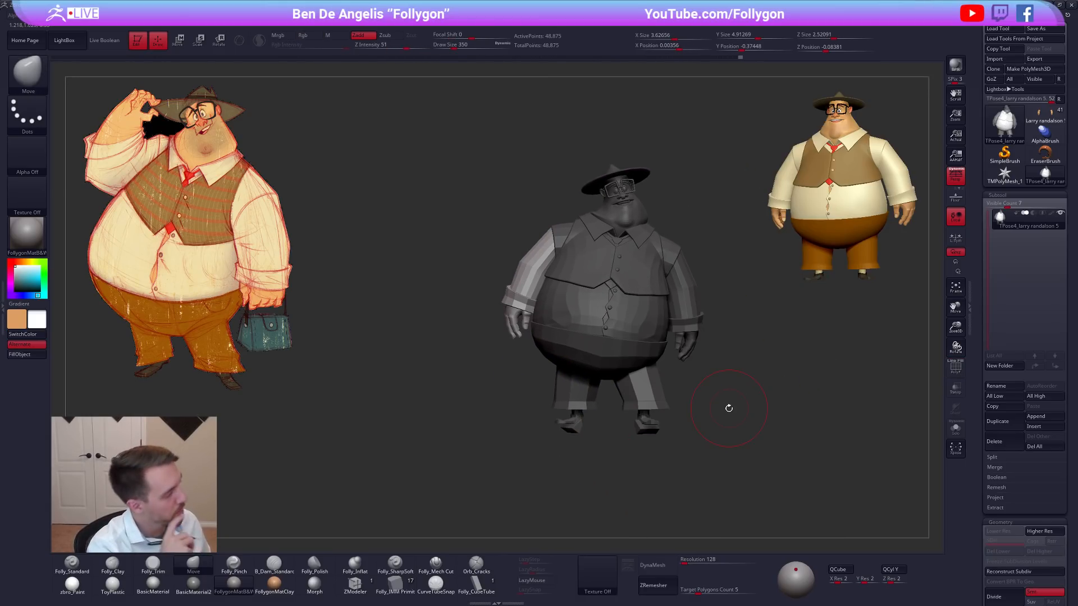
right_drag(688, 406, 683, 428)
key(r)
mouse_move(609, 276)
mouse_down()
mouse_move(764, 292)
mouse_move(760, 263)
mouse_move(632, 148)
mouse_up()
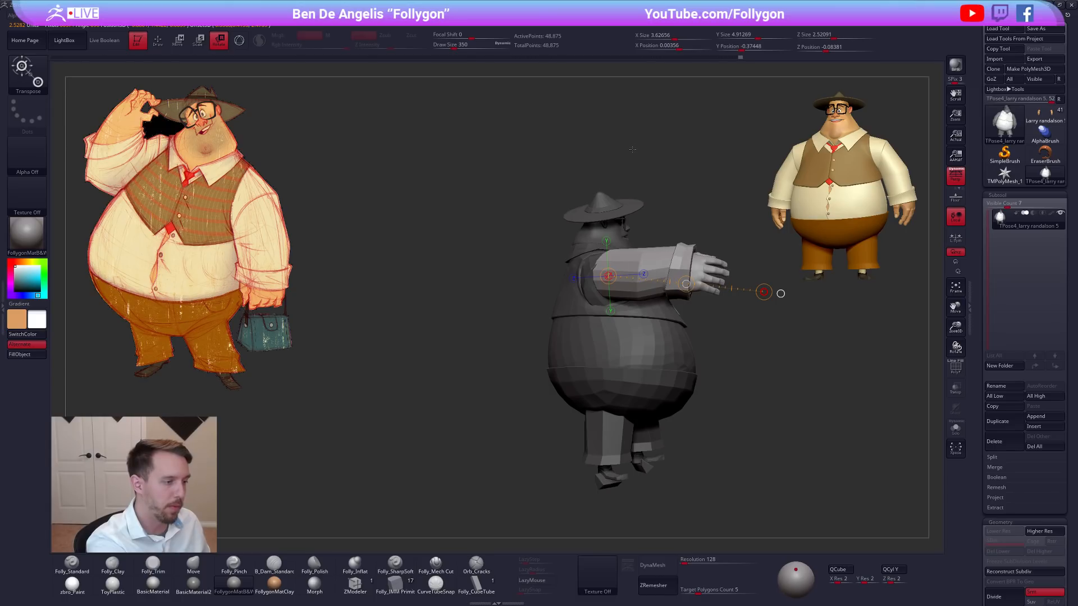
drag(764, 292, 765, 289)
key(w)
drag(686, 284, 675, 300)
right_drag(713, 326, 669, 292)
right_drag(741, 382, 765, 400)
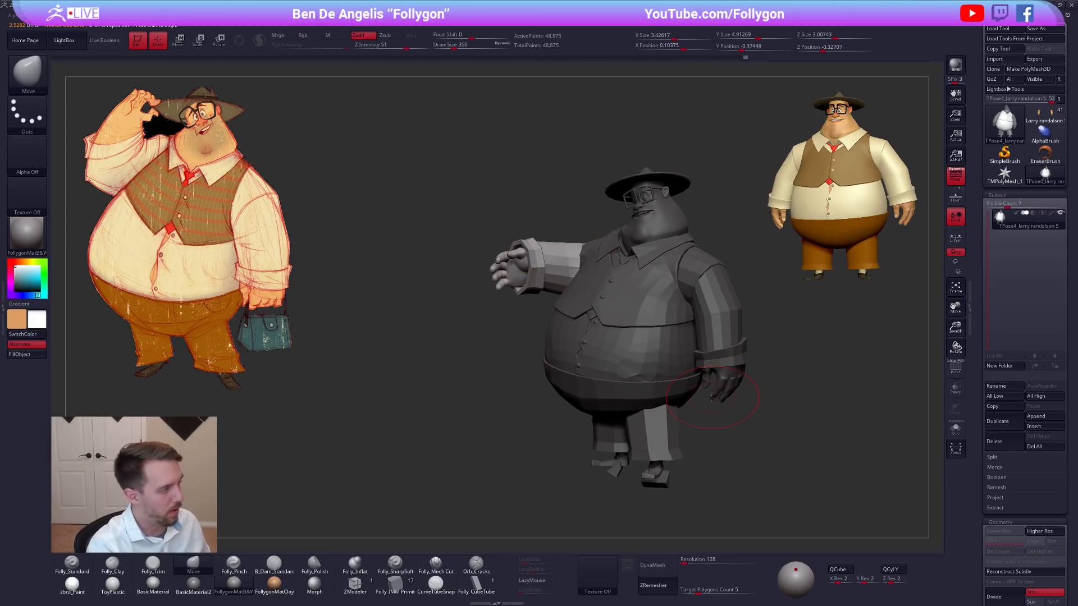
Try to bend the right forearm upward at the elbow with the upper sleeve masked, using Transpose Rotate.
alt+drag(692, 401, 704, 410)
key(shift+f)
drag(483, 314, 630, 286)
alt+right_drag(631, 285, 673, 317)
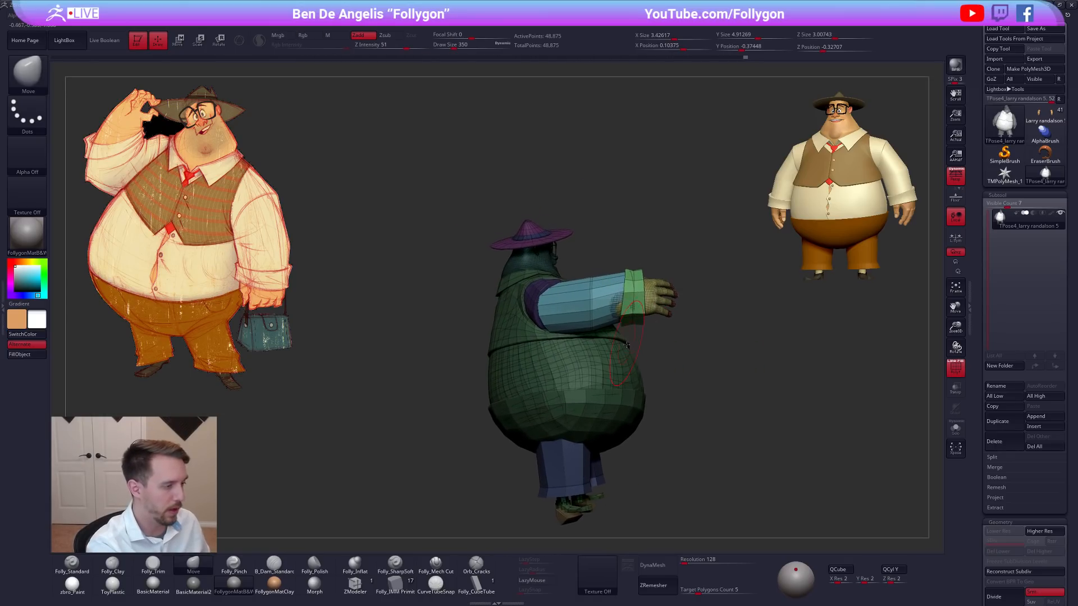
right_drag(589, 340, 604, 369)
right_drag(534, 368, 581, 380)
mouse_move(598, 249)
ctrl+mouse_down()
mouse_move(474, 254)
mouse_move(500, 241)
ctrl+mouse_up()
right_drag(642, 333, 605, 320)
key(r)
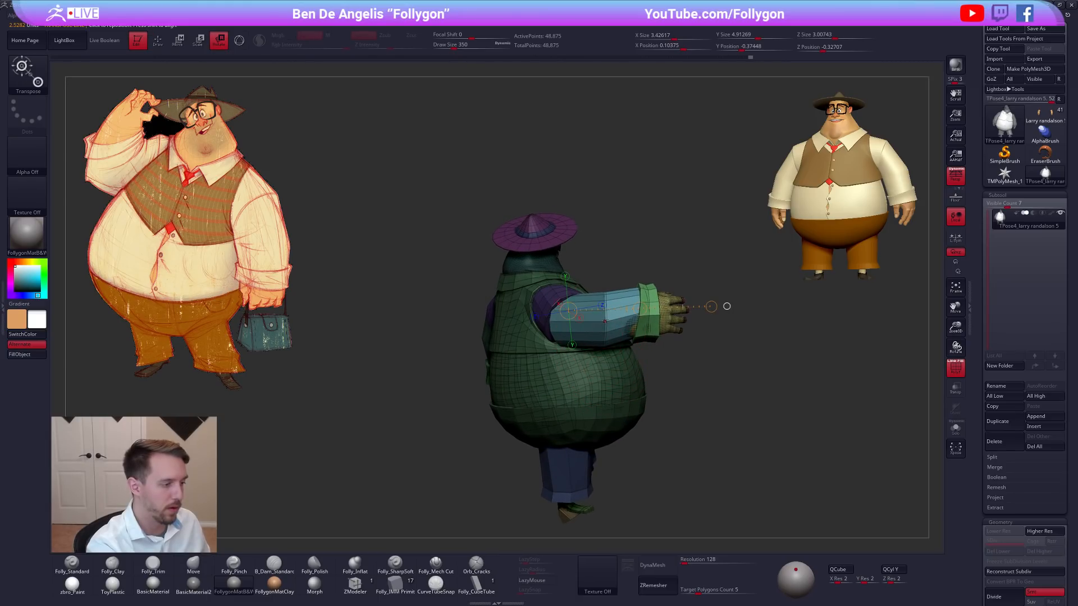
mouse_move(727, 313)
mouse_down()
mouse_move(654, 212)
mouse_move(709, 260)
mouse_up()
key(q)
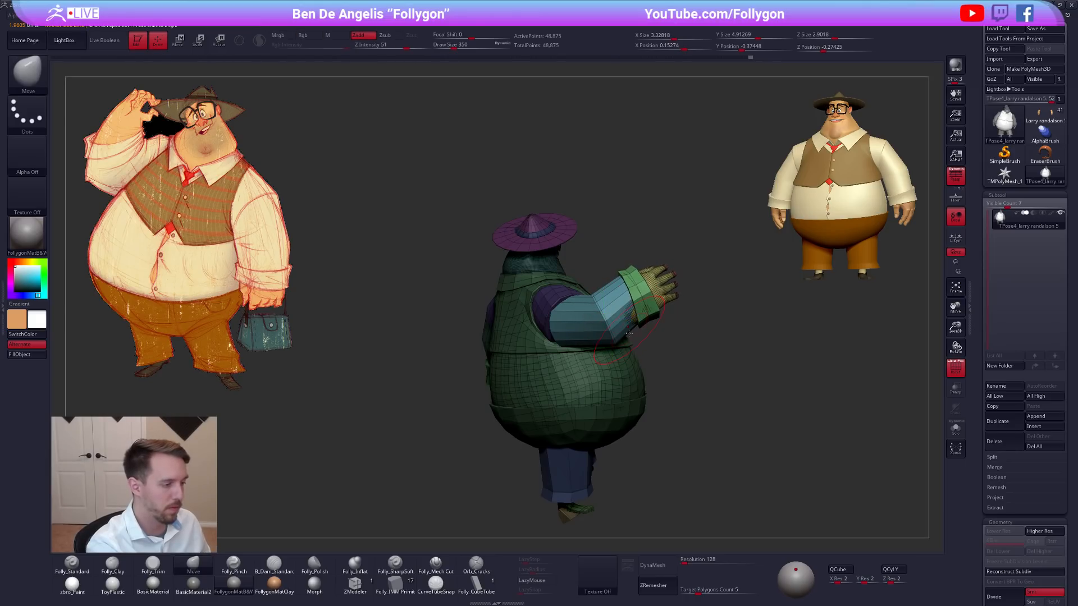
Try to bend the right forearm and hand further upward from a second Transpose Rotate line.
mouse_move(591, 285)
ctrl+mouse_down()
mouse_move(619, 440)
mouse_move(561, 387)
ctrl+mouse_up()
key(r)
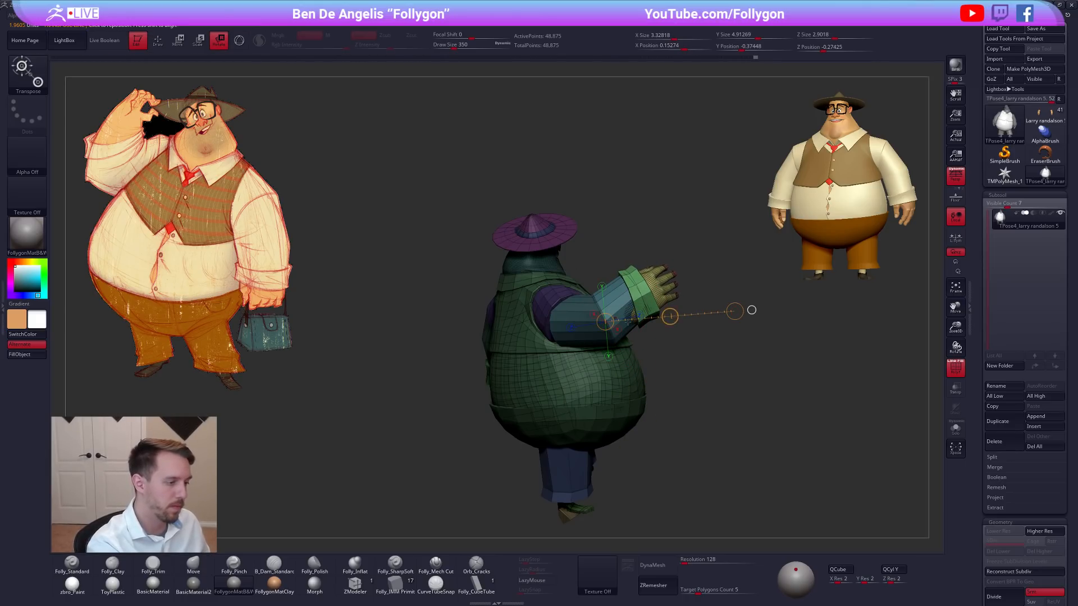
drag(734, 311, 715, 247)
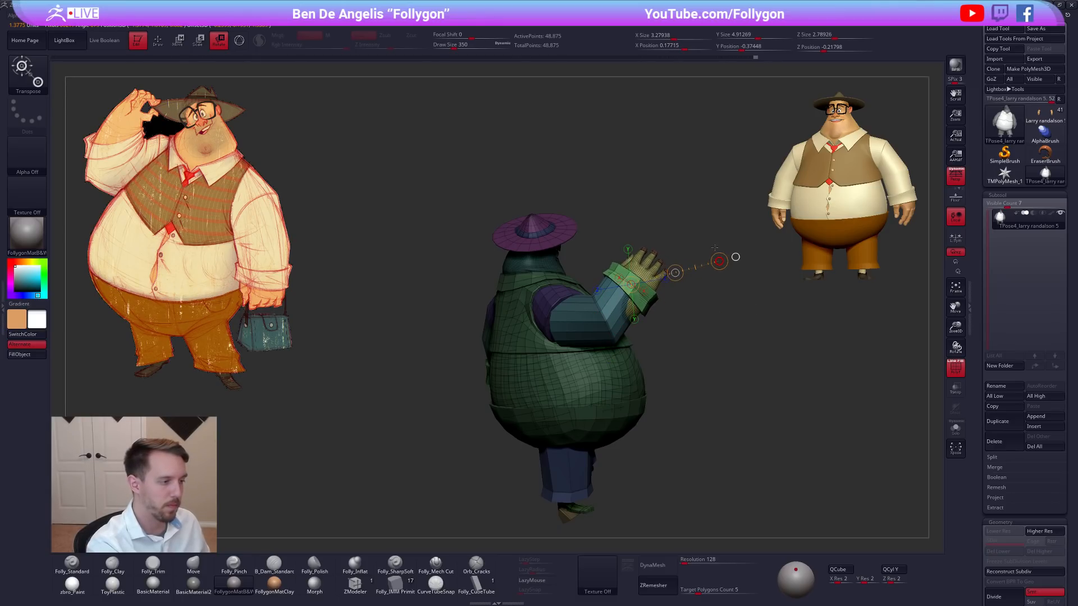
key(q)
drag(738, 385, 556, 381)
key(shift+f)
key(w)
drag(728, 425, 690, 412)
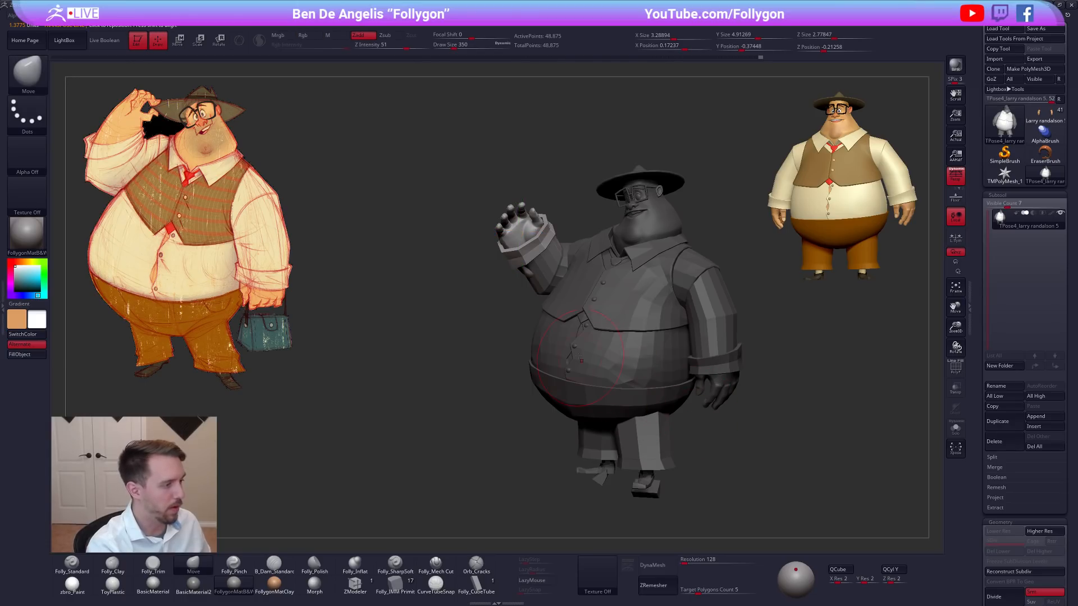
Try to bring the right forearm upright beside the hat with a lasso-masked sleeve and Transpose lines at the elbow and cuff.
ctrl+shift+click(550, 269)
ctrl+alt+drag(545, 352, 403, 324)
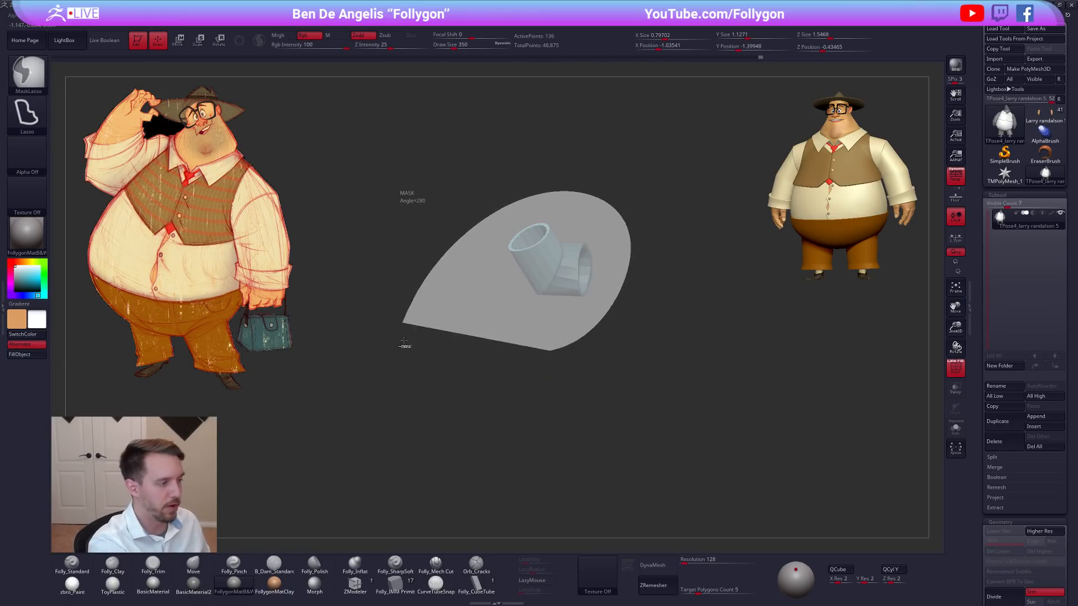
ctrl+shift+click(480, 362)
drag(494, 349, 536, 313)
key(r)
mouse_move(560, 274)
mouse_down()
mouse_move(557, 148)
mouse_move(604, 149)
mouse_move(677, 181)
mouse_up()
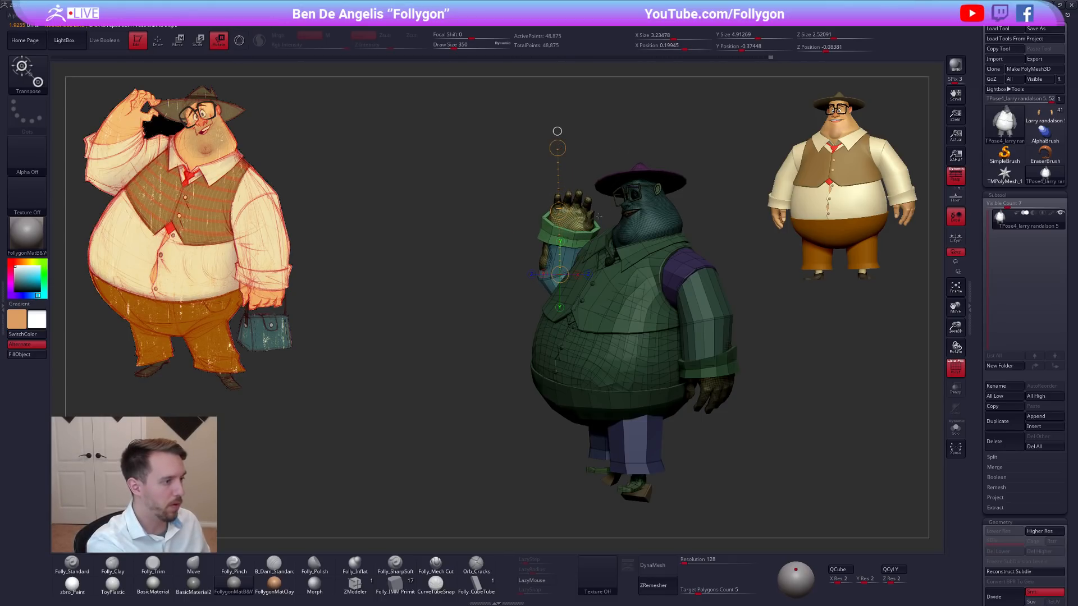
drag(567, 241, 582, 166)
drag(574, 203, 578, 188)
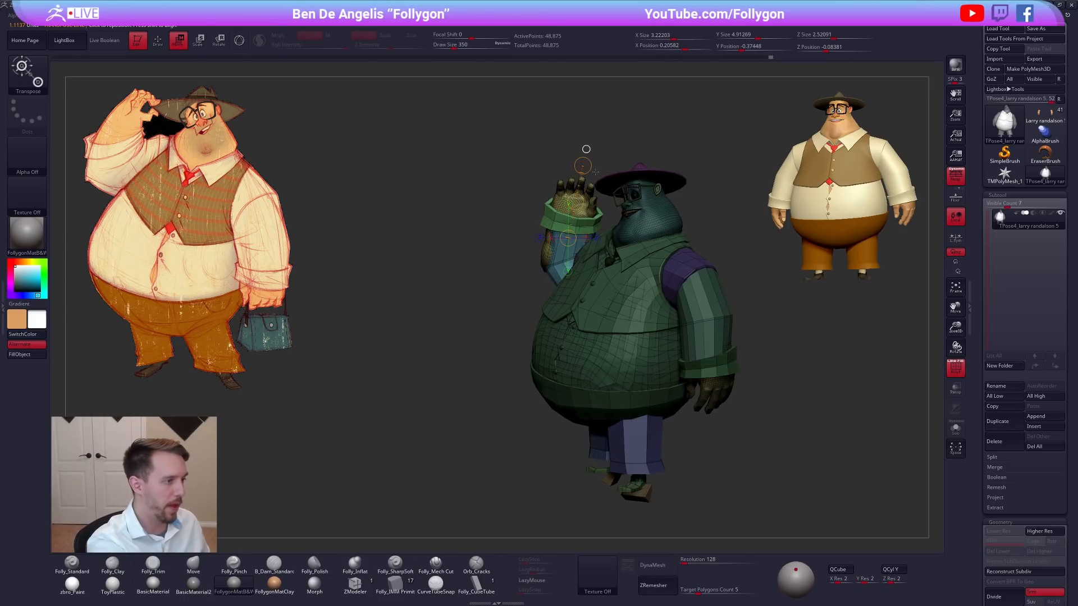
key(shift+f)
key(q)
mouse_move(756, 377)
mouse_down()
mouse_move(765, 393)
mouse_move(735, 397)
mouse_up()
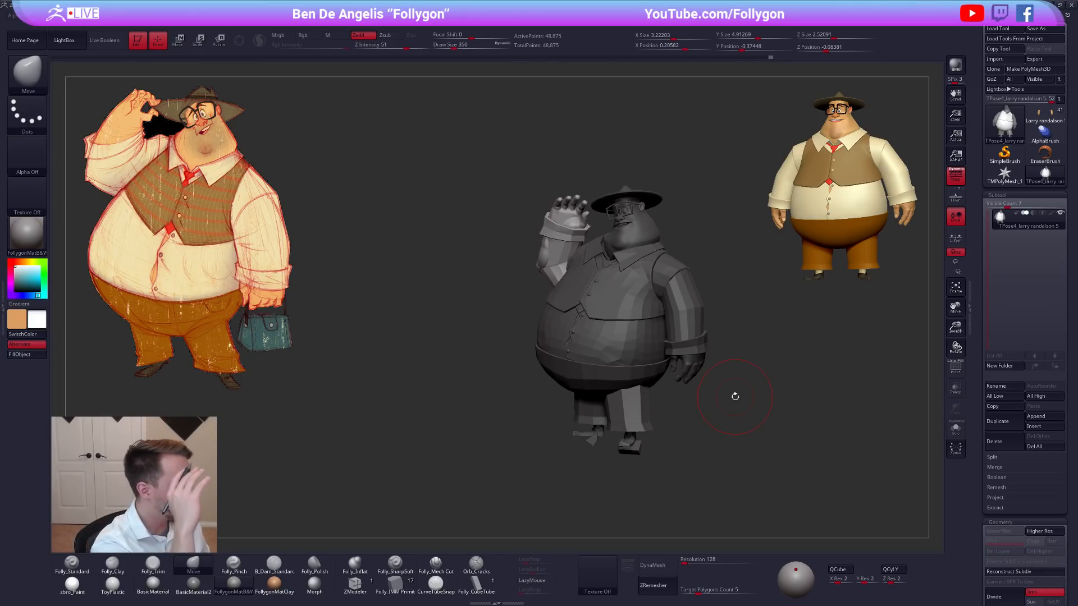
Try to turn the raised right forearm with Transpose Rotate from an overhead view.
drag(734, 397, 676, 434)
alt+right_drag(690, 331, 631, 424)
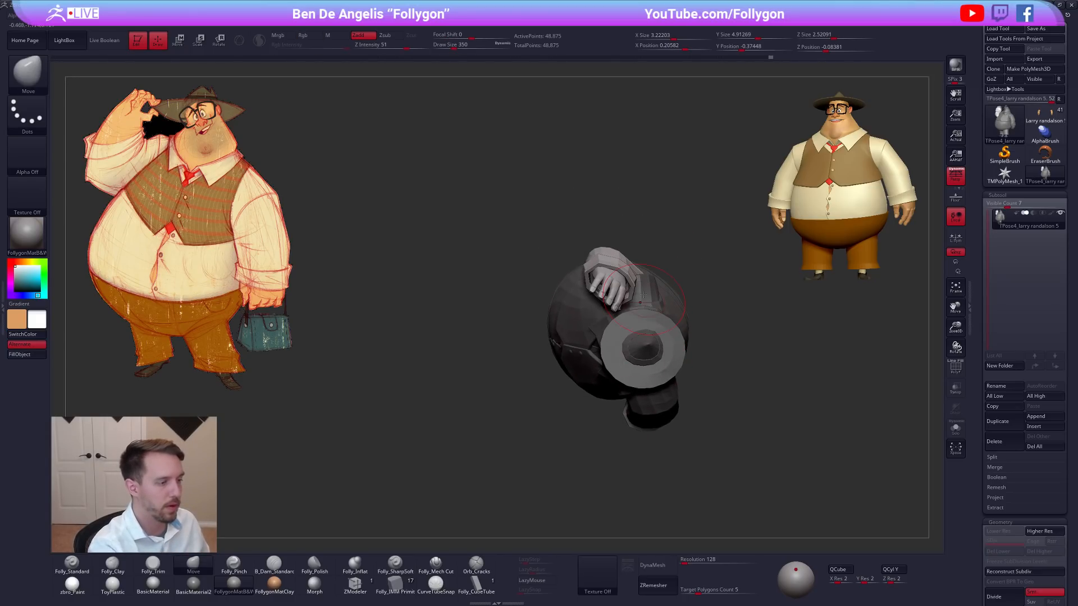
key(r)
drag(673, 223, 690, 409)
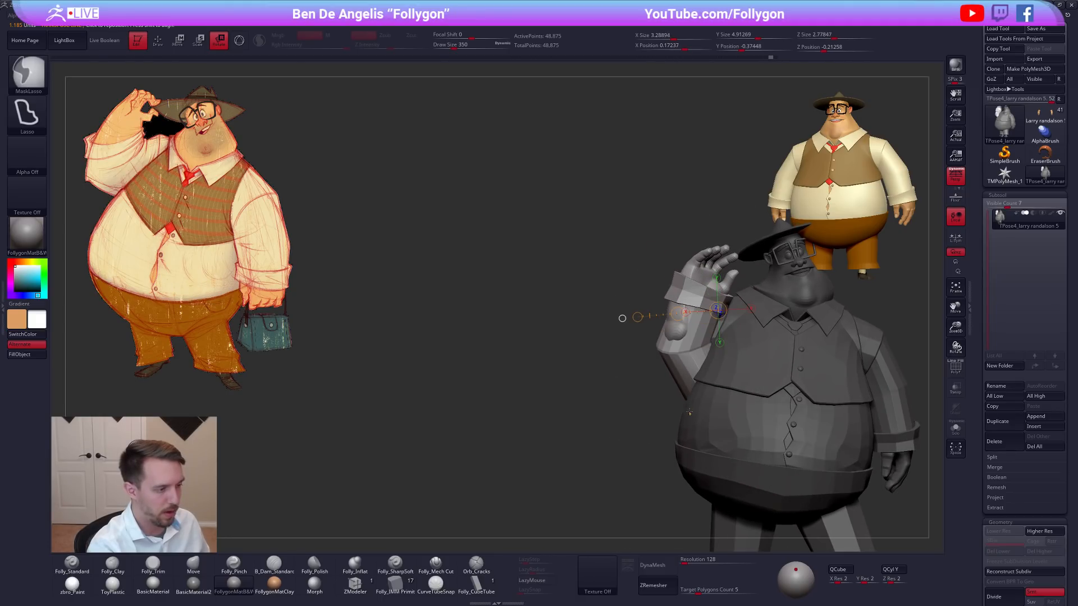
Undo the right arm's elbow bends back to the straight, forward-reaching pose.
key(ctrl+z)
mouse_move(689, 412)
right_down()
mouse_move(727, 370)
mouse_move(680, 344)
mouse_move(702, 354)
mouse_move(676, 474)
mouse_move(701, 407)
mouse_move(688, 351)
right_up()
key(q)
ctrl+shift+click(685, 351)
ctrl+shift+click(702, 353)
ctrl+shift+click(680, 331)
ctrl+shift+click(703, 397)
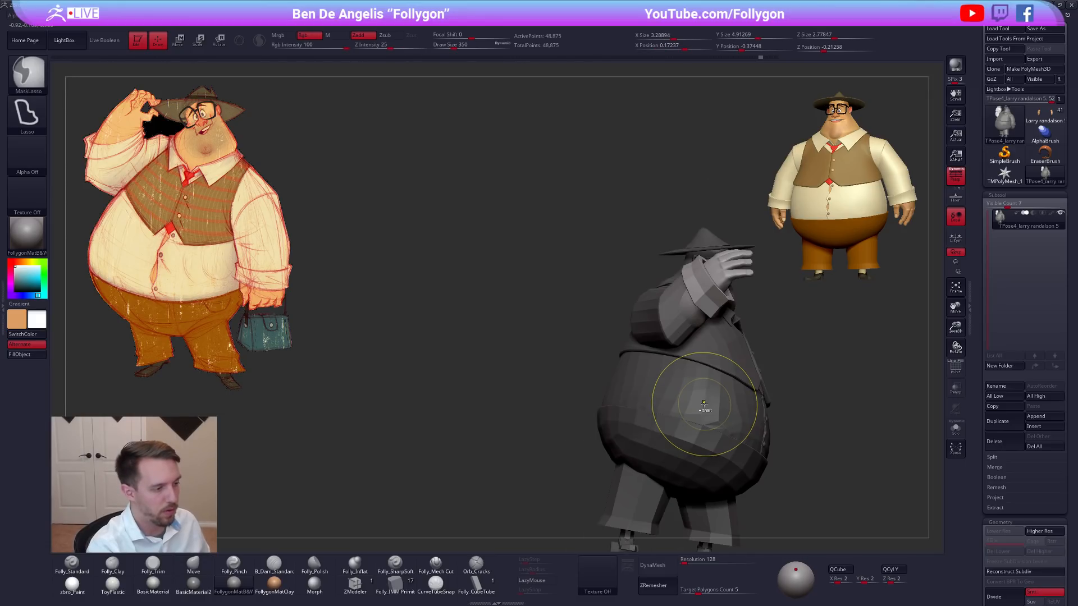
right_drag(696, 400, 679, 392)
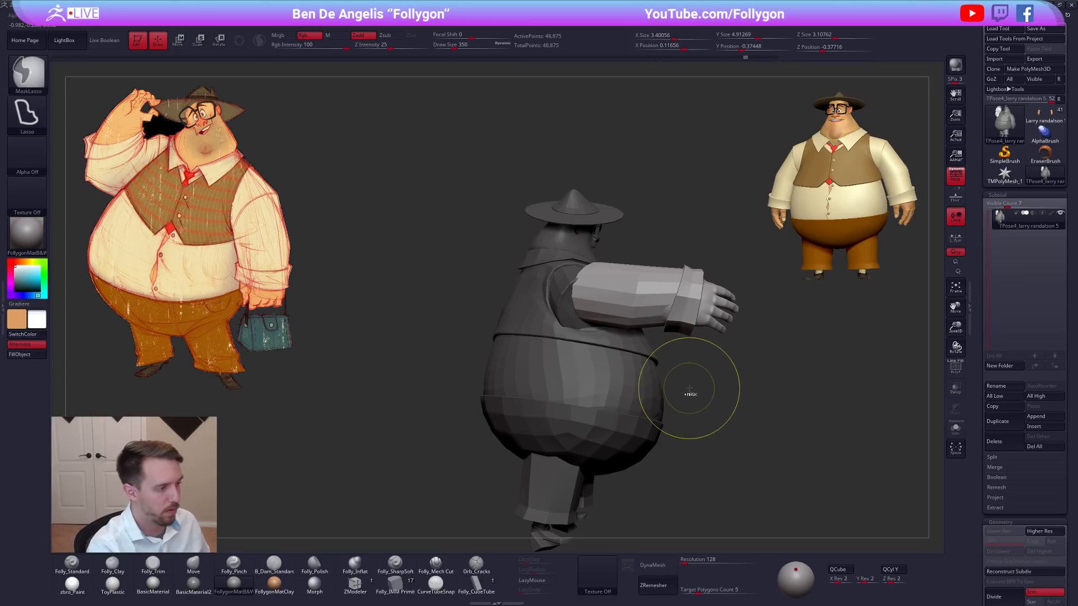
Adjust the forward-reaching right arm from the shoulder and bend its forearm upward with Transpose Rotate lines.
ctrl+shift+click(711, 305)
right_drag(709, 340, 721, 376)
ctrl+shift+click(709, 343)
key(r)
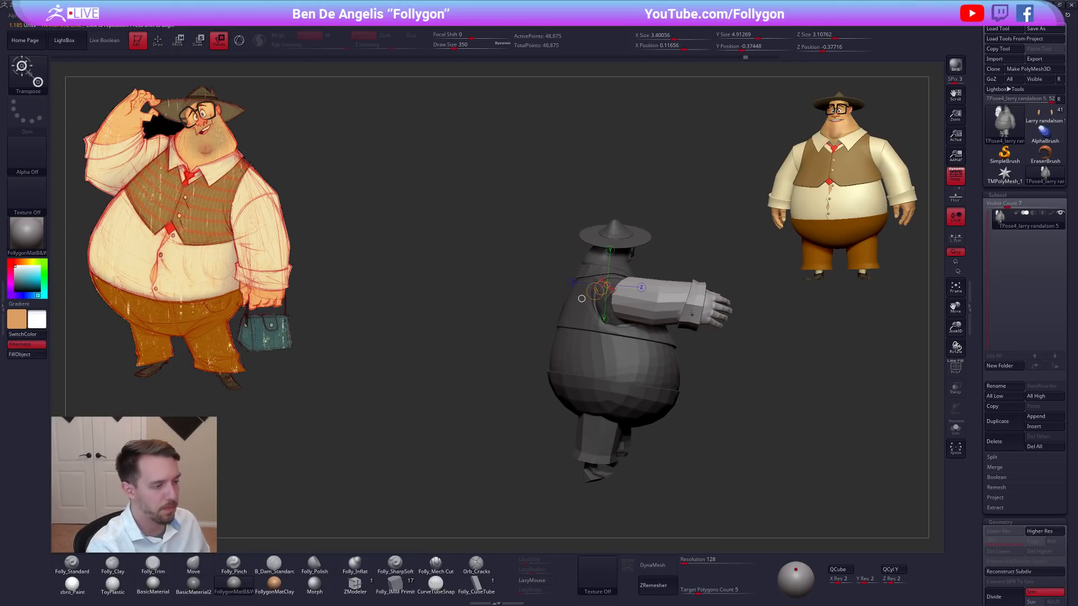
drag(739, 208, 722, 200)
mouse_move(769, 314)
right_down()
mouse_move(711, 355)
mouse_move(617, 365)
right_up()
shift+drag(605, 324, 602, 425)
drag(606, 377, 638, 353)
Rotate and shift the bent right forearm so its hand sits beside the hat brim.
key(w)
key(r)
mouse_move(639, 288)
shift+mouse_down()
mouse_move(638, 383)
mouse_move(605, 400)
shift+mouse_up()
right_drag(672, 374, 609, 365)
key(w)
mouse_move(610, 330)
shift+mouse_down()
mouse_move(610, 389)
mouse_move(625, 360)
mouse_move(637, 358)
shift+mouse_up()
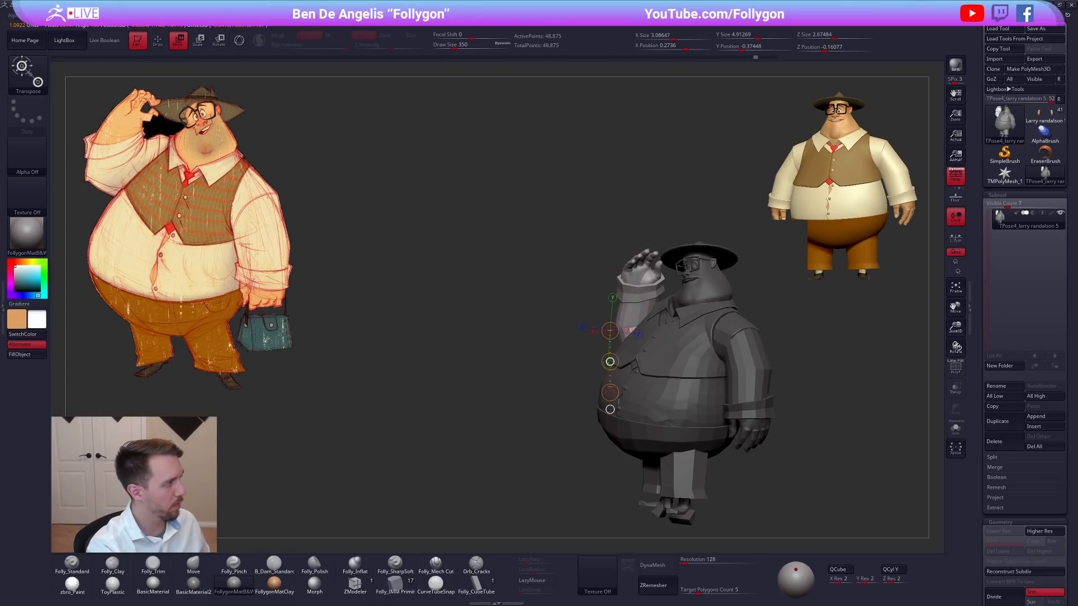
Angle the raised right hand and forearm with a vertical Transpose Rotate line drawn from the wrist.
key(r)
mouse_move(643, 275)
shift+mouse_down()
mouse_move(643, 362)
mouse_move(619, 354)
shift+mouse_up()
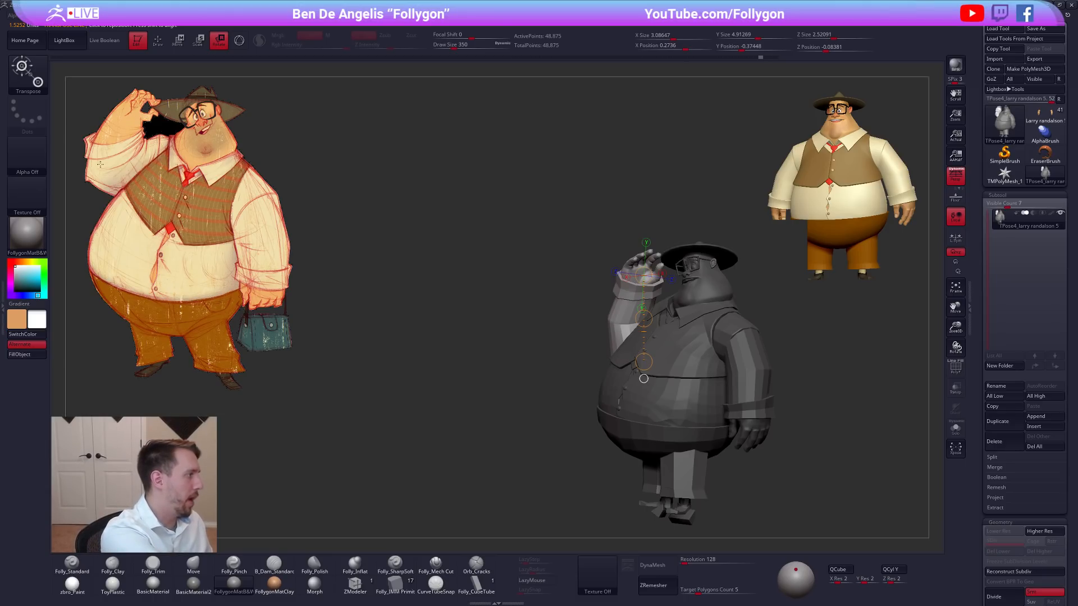
right_drag(683, 365, 716, 378)
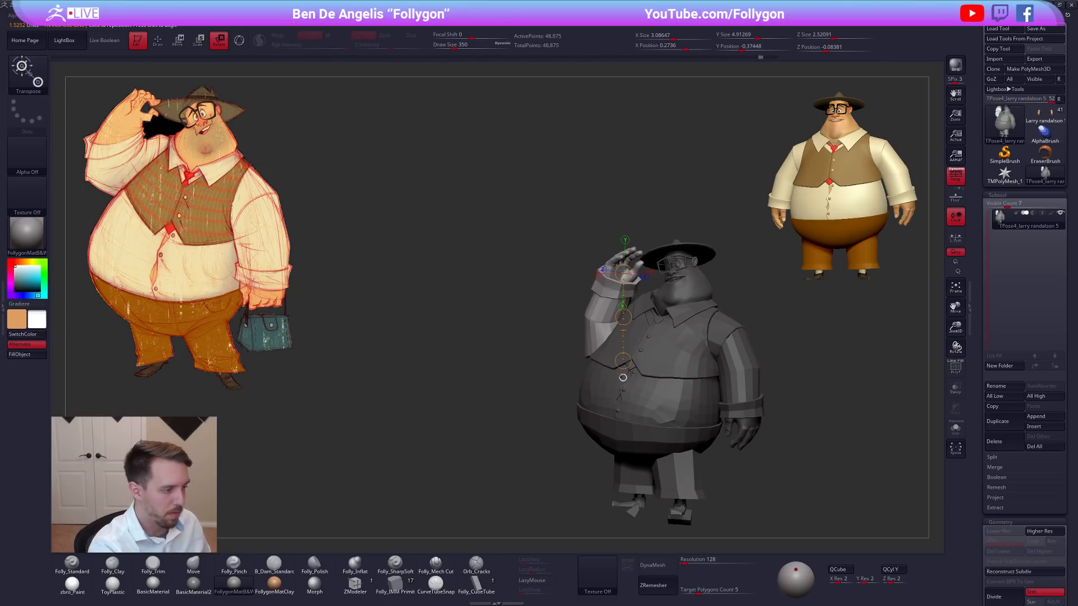
drag(620, 362, 618, 362)
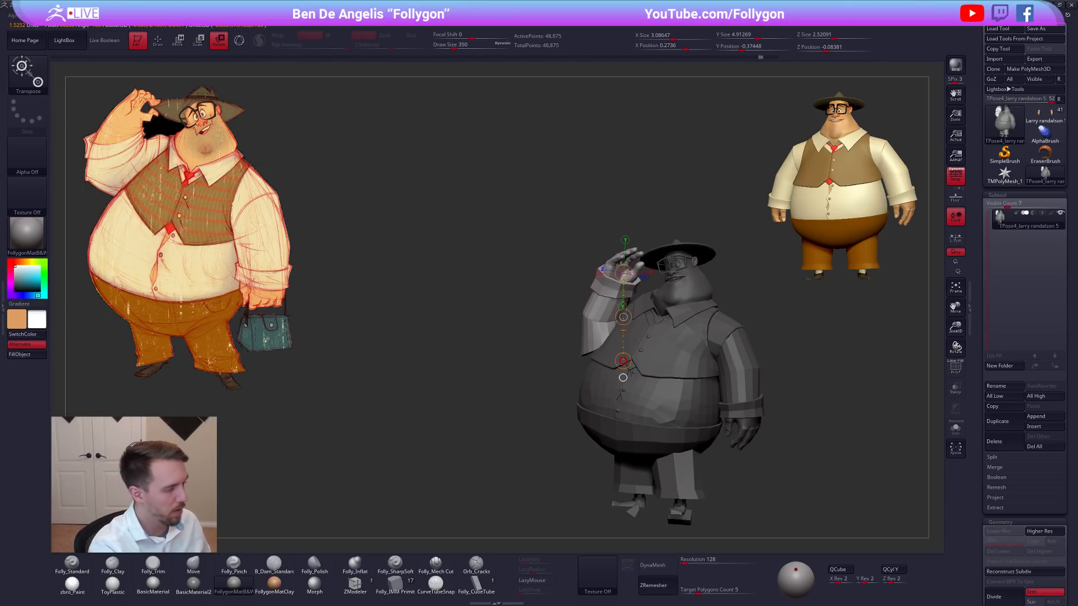
key(q)
Shift the raised right forearm slightly outward with a horizontal Transpose Move line from the elbow.
right_drag(640, 345, 676, 346)
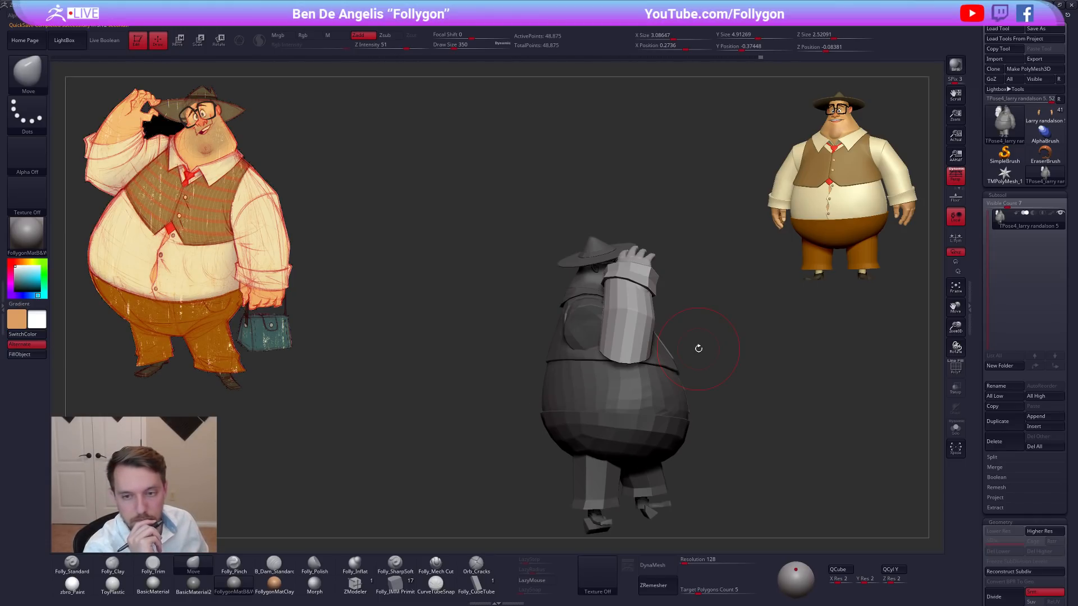
right_drag(699, 348, 703, 381)
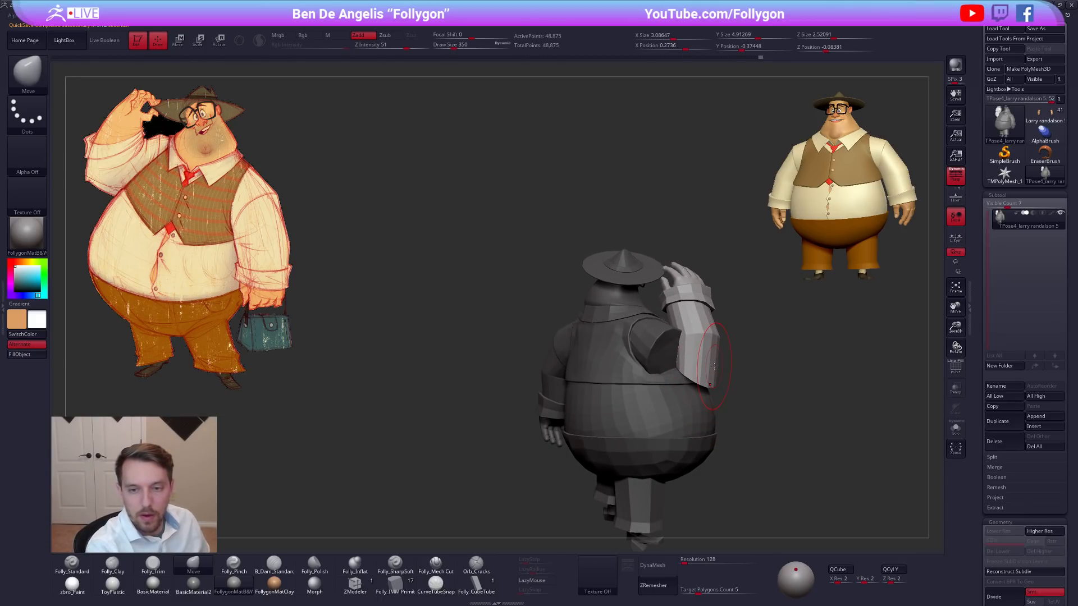
mouse_move(724, 373)
right_down()
mouse_move(698, 401)
mouse_move(626, 351)
right_up()
key(w)
drag(584, 309, 755, 329)
drag(667, 319, 662, 318)
Nudge the raised right forearm with Transpose Move lines from the elbow and wrist, and return to the Move brush.
mouse_move(666, 365)
right_down()
mouse_move(601, 380)
mouse_move(633, 382)
mouse_move(633, 401)
right_up()
shift+drag(578, 315, 572, 392)
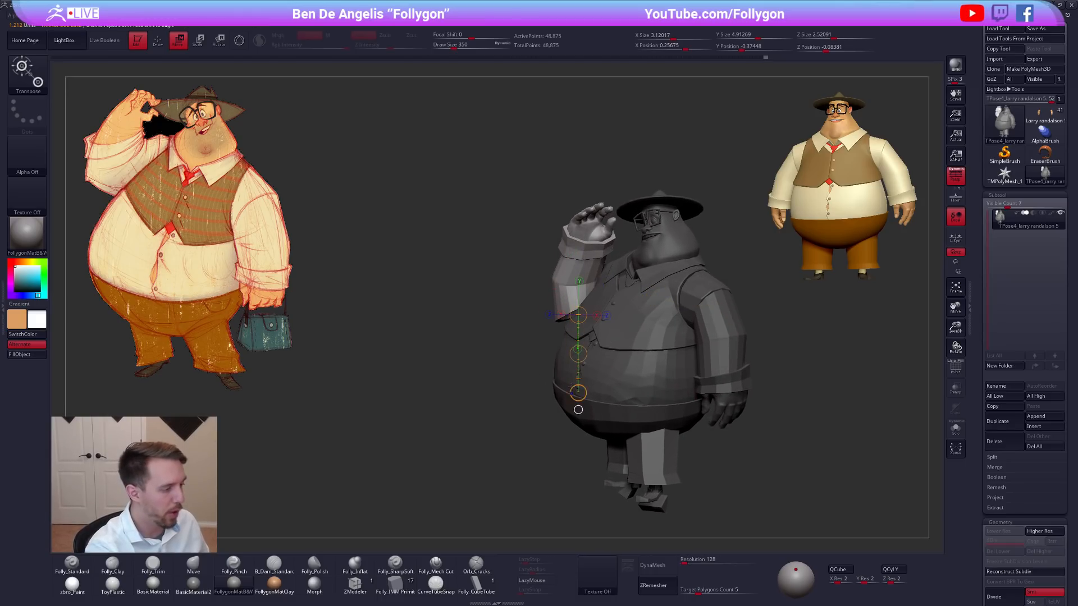
drag(578, 354, 578, 349)
shift+drag(593, 239, 579, 328)
key(q)
key(b)
key(m)
key(v)
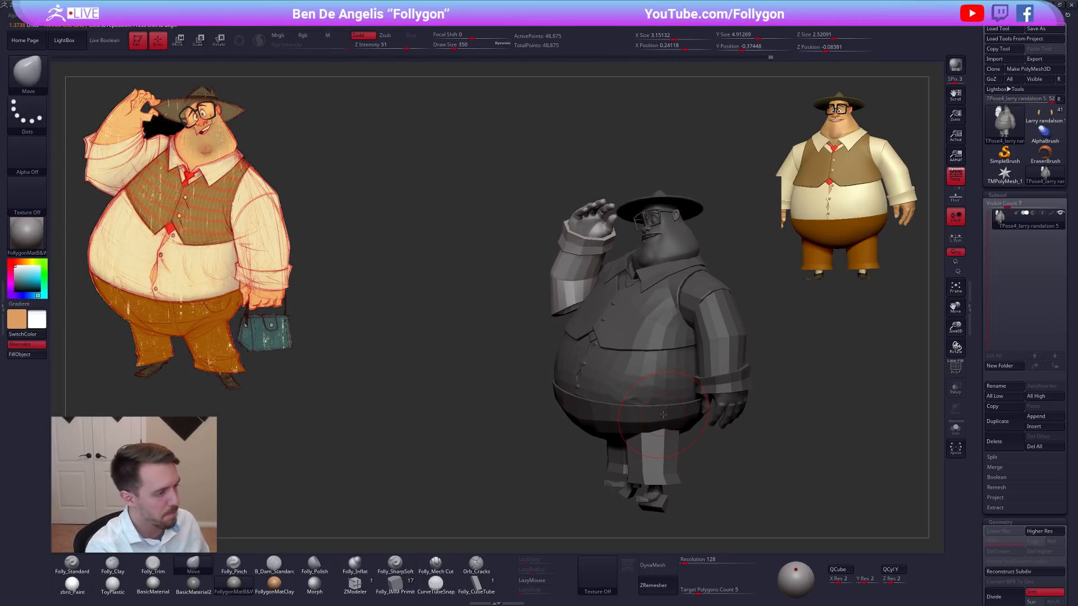
mouse_move(662, 428)
ctrl+right_down()
mouse_move(658, 416)
mouse_move(701, 406)
mouse_move(686, 402)
ctrl+right_up()
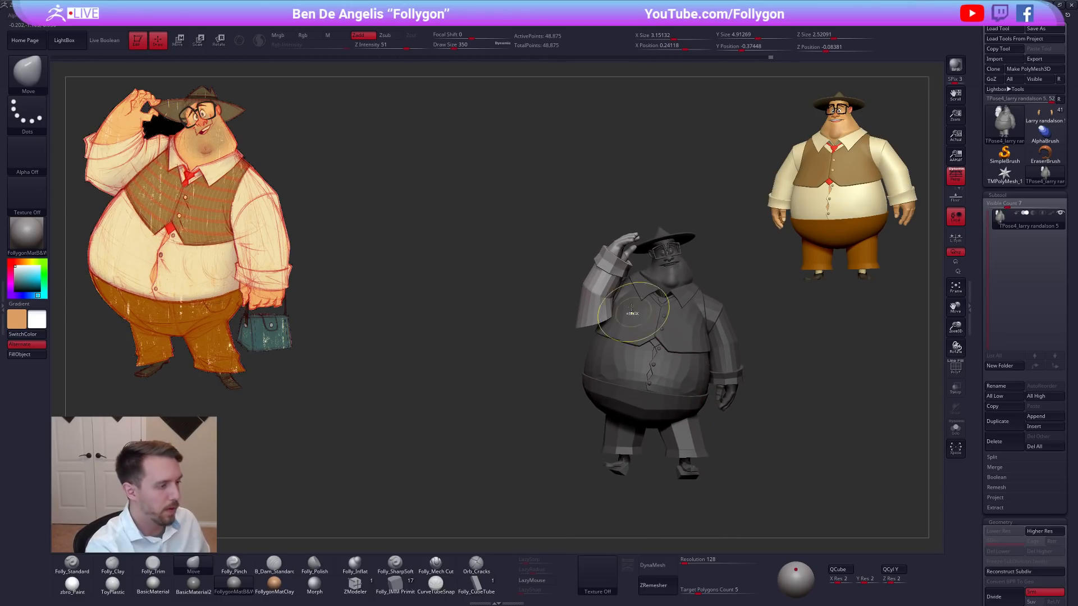
Reposition the raised right forearm with a Transpose Move line drawn down from the sleeve, and return to the Move brush.
ctrl+shift+click(618, 249)
mouse_move(654, 253)
ctrl+mouse_down()
mouse_move(553, 210)
mouse_move(645, 354)
ctrl+mouse_up()
ctrl+shift+click(676, 334)
mouse_move(575, 265)
ctrl+mouse_down()
mouse_move(729, 227)
mouse_move(713, 253)
ctrl+mouse_up()
right_drag(594, 320, 587, 328)
key(w)
drag(596, 294, 566, 380)
key(q)
Reshape the elbow end of the raised right sleeve with the Move brush at draw sizes 576 and 414.
right_drag(593, 344, 609, 332)
key(s)
key(s)
drag(611, 331, 622, 326)
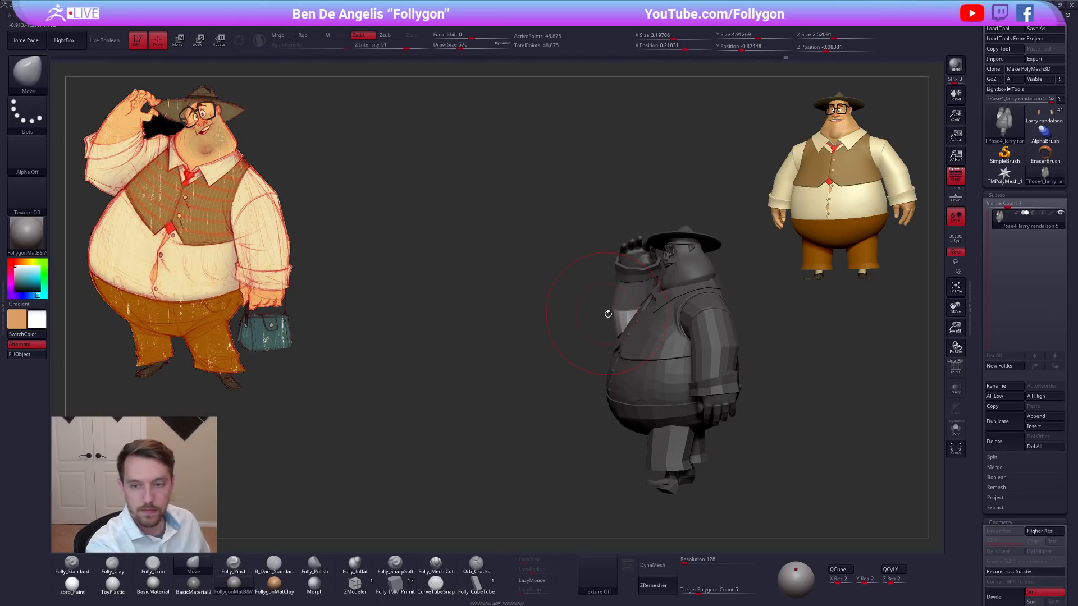
key(s)
drag(616, 314, 611, 316)
mouse_move(607, 319)
right_down()
mouse_move(631, 319)
mouse_move(605, 306)
right_up()
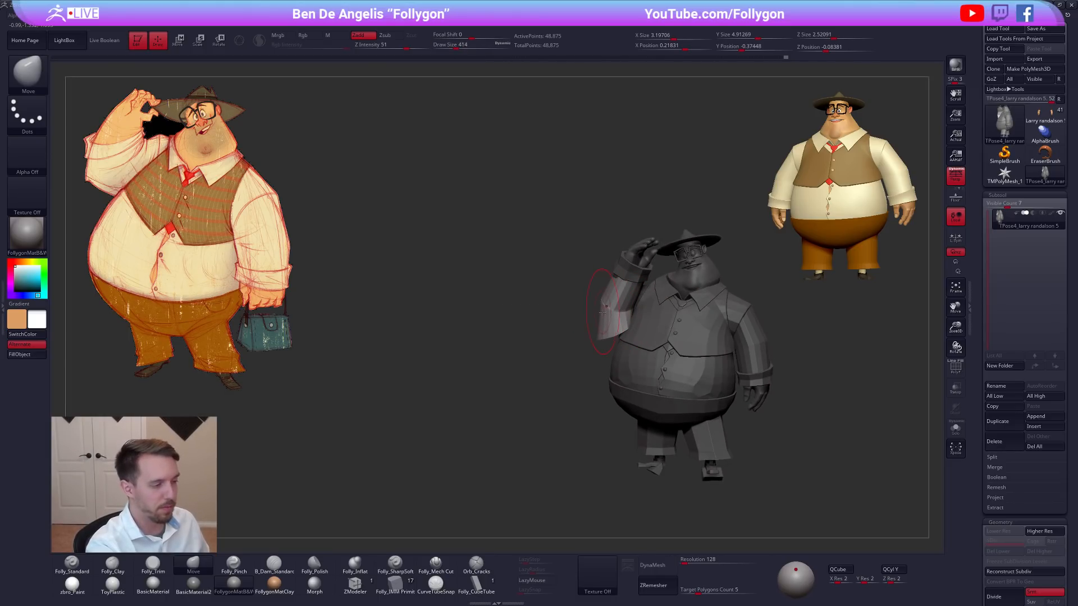
mouse_move(607, 327)
right_down()
mouse_move(622, 320)
mouse_move(612, 306)
right_up()
Refine the contour of the raised right sleeve from several angles with the Move brush at draw sizes 292 to 465.
key(s)
drag(611, 304, 606, 303)
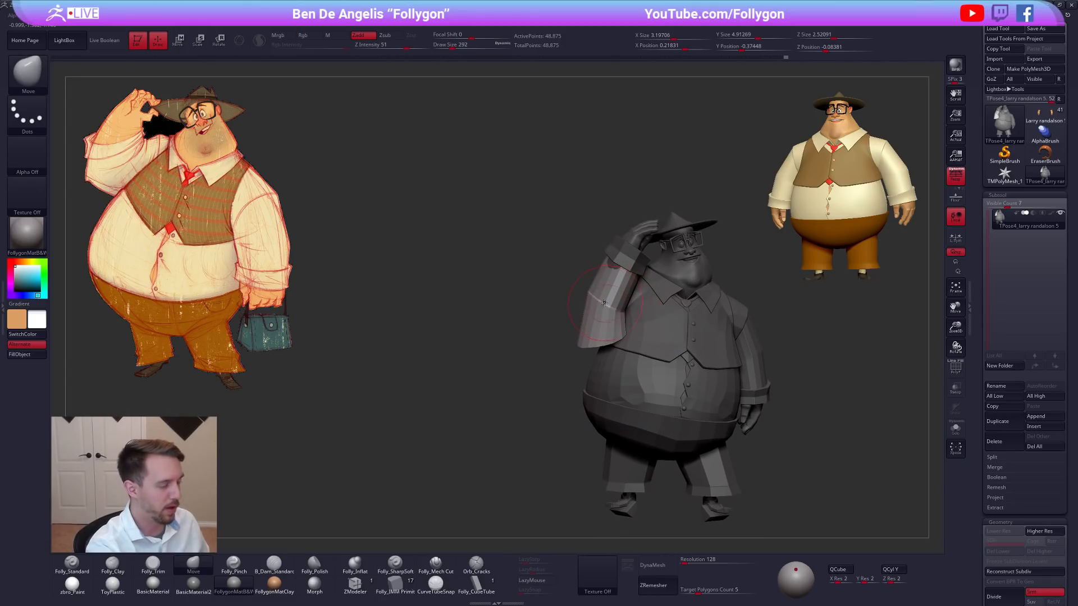
right_drag(606, 303, 612, 315)
key(s)
mouse_move(603, 297)
mouse_down()
mouse_move(614, 299)
mouse_move(594, 300)
mouse_up()
key(s)
right_drag(597, 298, 593, 325)
key(s)
drag(611, 317, 618, 319)
right_drag(605, 341, 601, 336)
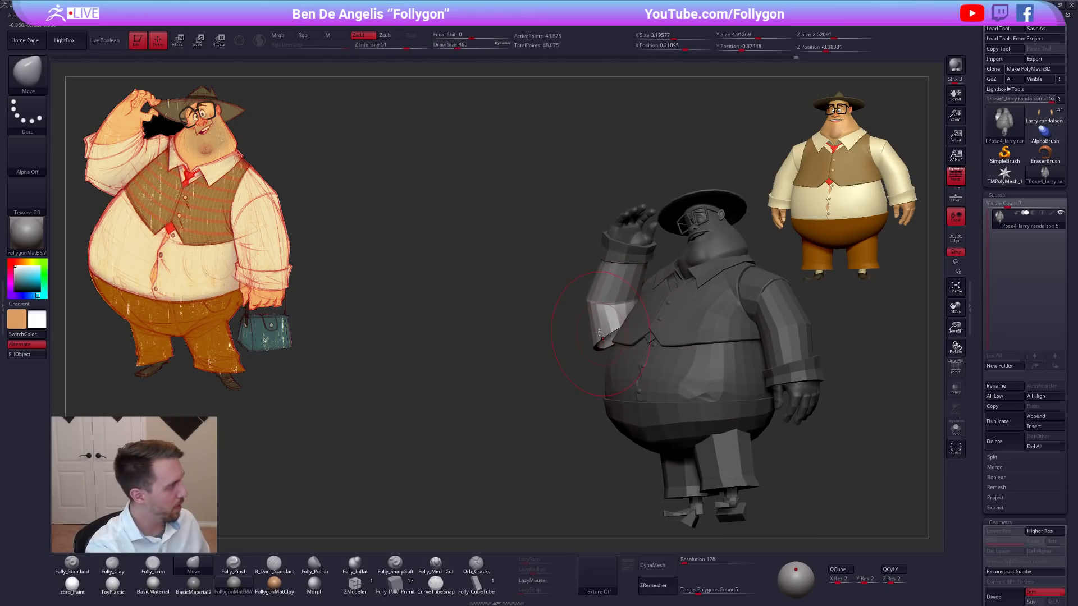
Display the polygroups, isolate the shirt sleeve and cuffs, and mask the whole figure except the raised arm's cuff.
key(space)
drag(593, 311, 586, 310)
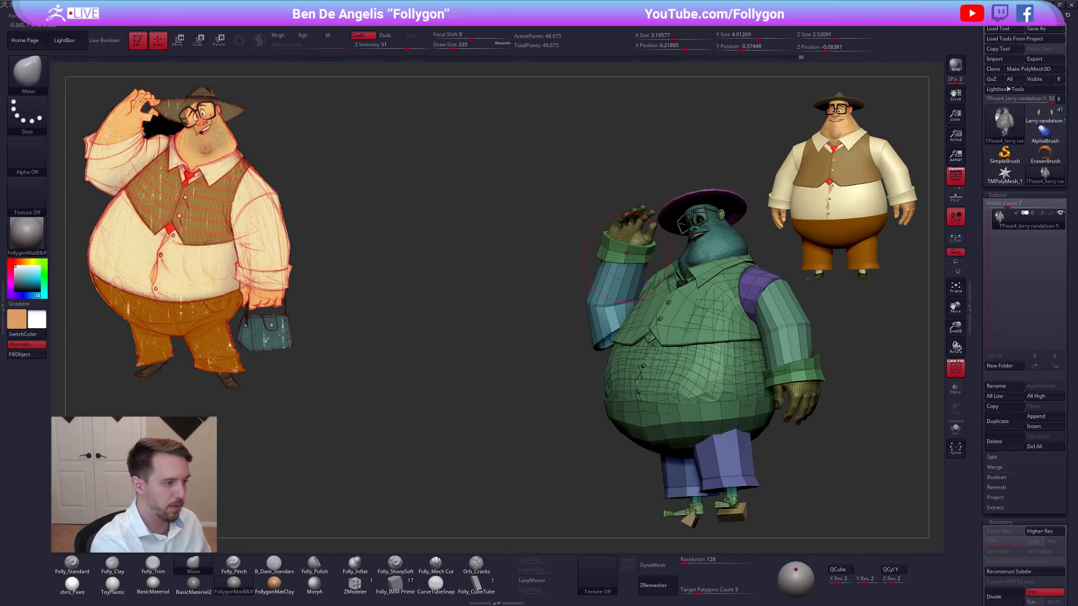
ctrl+shift+click(620, 279)
ctrl+shift+click(580, 296)
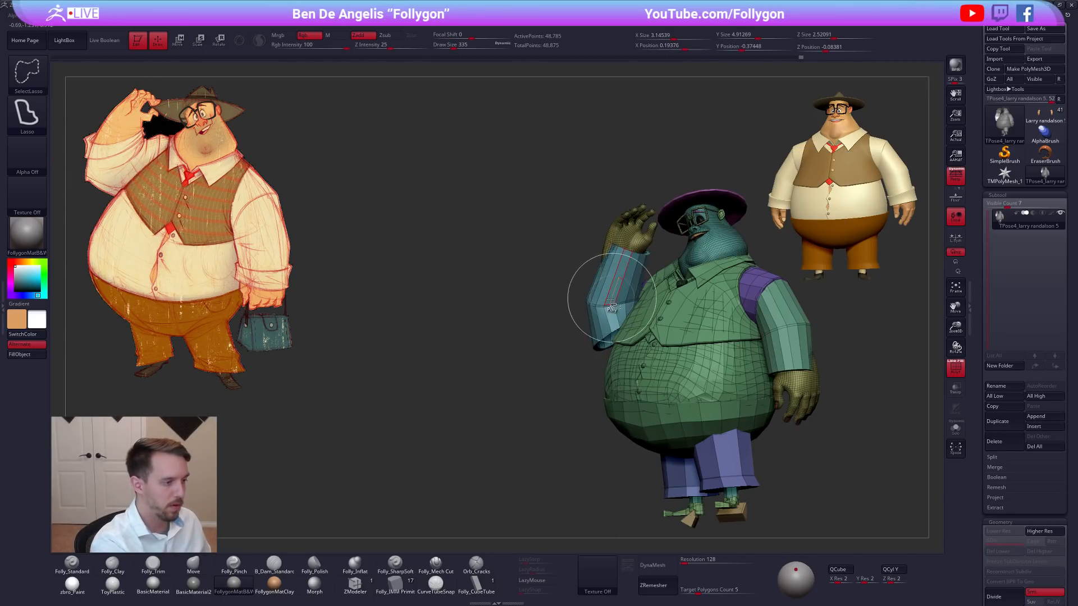
ctrl+shift+click(609, 299)
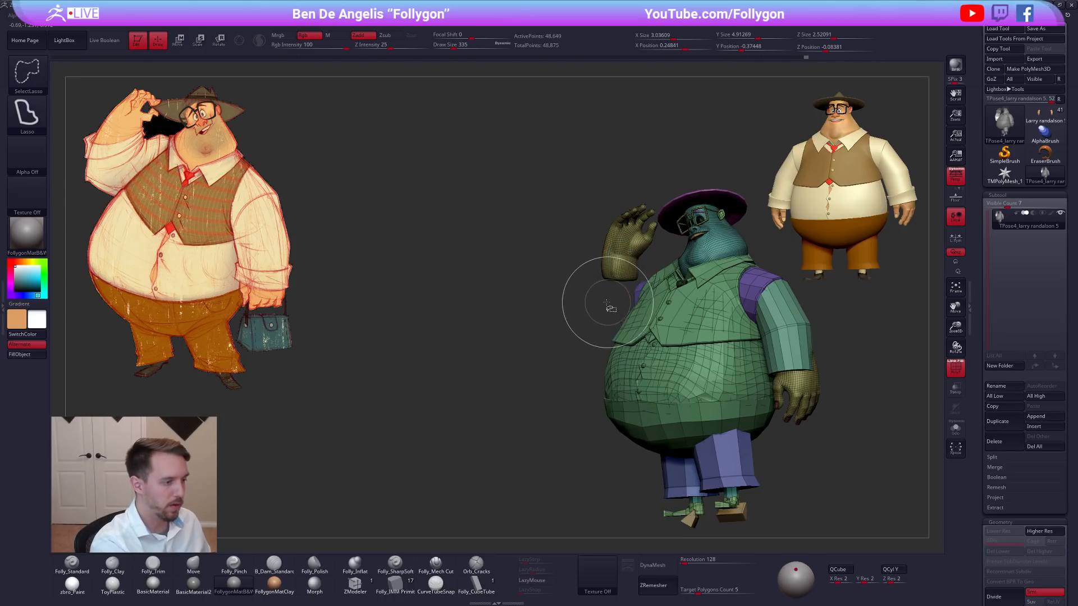
mouse_move(545, 304)
ctrl+shift+mouse_down()
mouse_move(556, 287)
mouse_move(702, 277)
mouse_move(542, 242)
ctrl+shift+mouse_up()
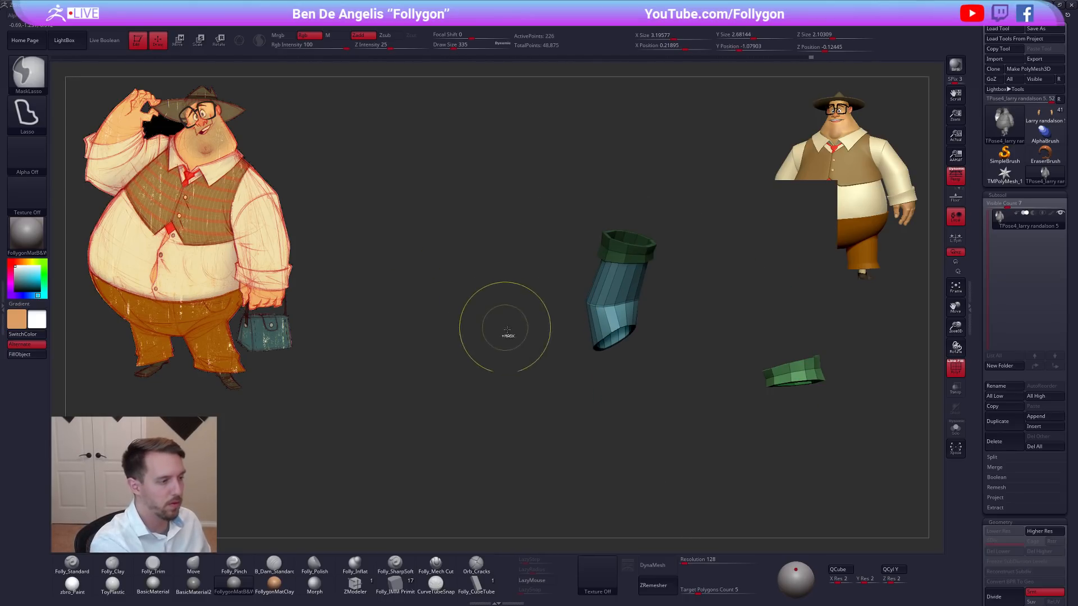
ctrl+shift+click(517, 332)
ctrl+click(524, 354)
Adjust the raised right cuff with Transpose Move lines drawn along the wrist, and turn off the polygroup display.
key(w)
drag(594, 291, 582, 407)
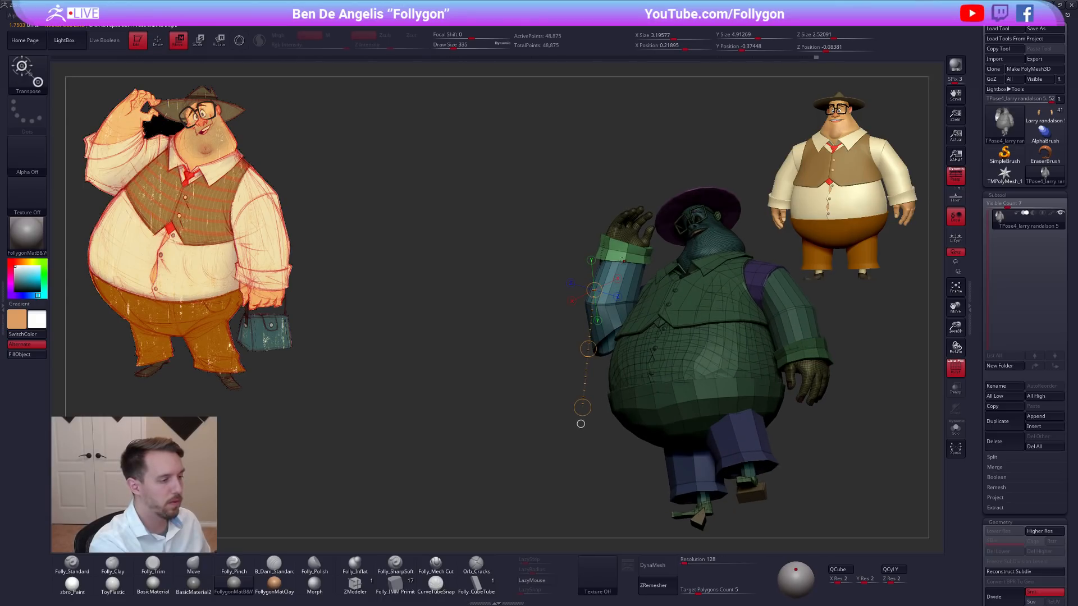
drag(616, 289, 612, 305)
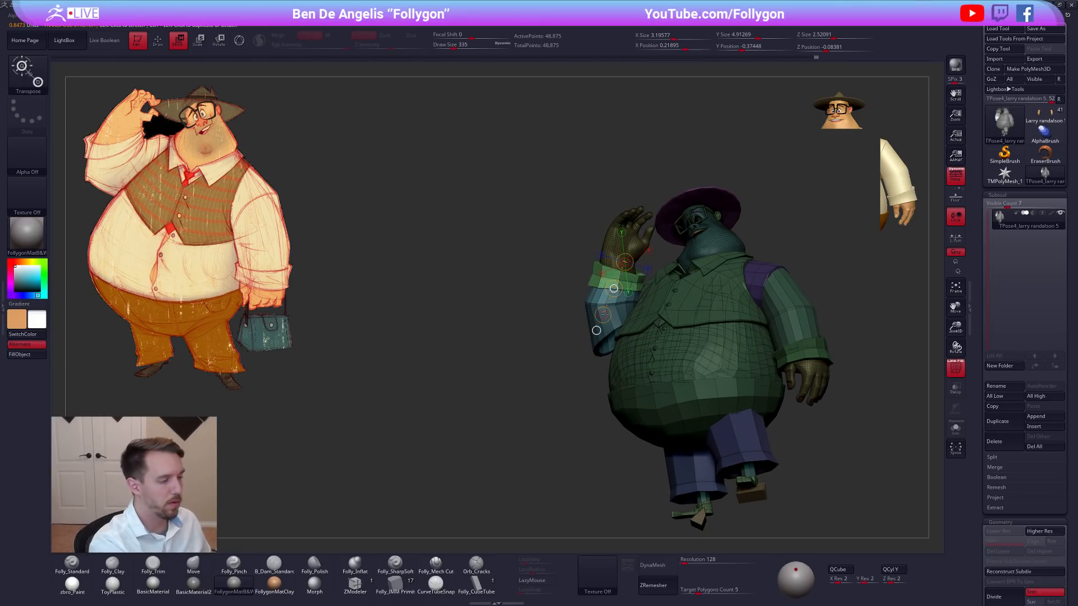
key(shift+f)
right_drag(604, 330, 693, 386)
right_drag(624, 266, 616, 241)
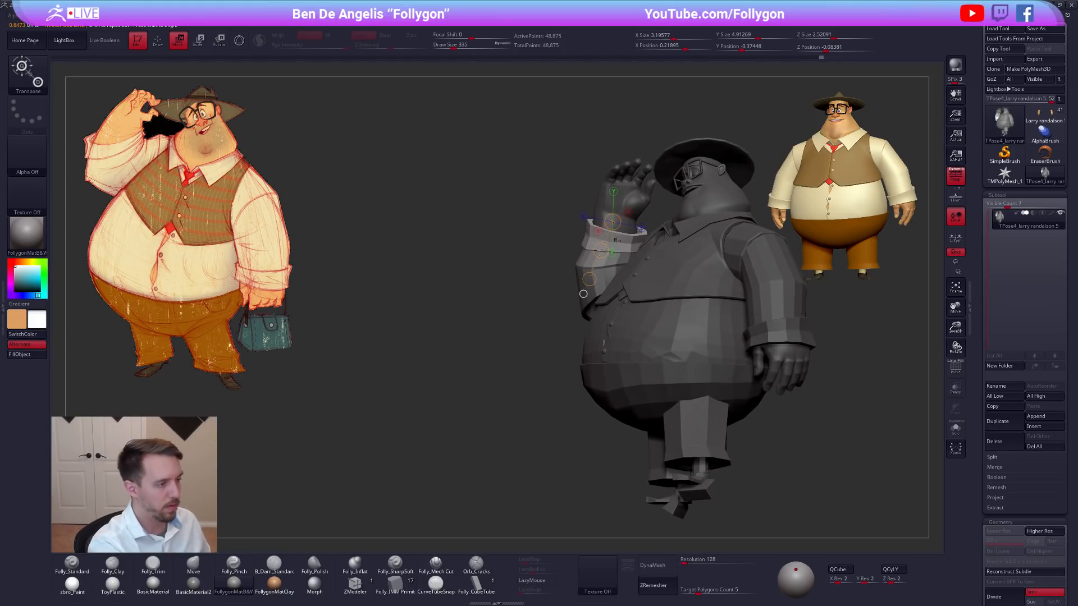
Shift the raised right cuff outward around the wrist with a horizontal Transpose Move line, then refine it from behind.
drag(678, 236, 640, 240)
key(w)
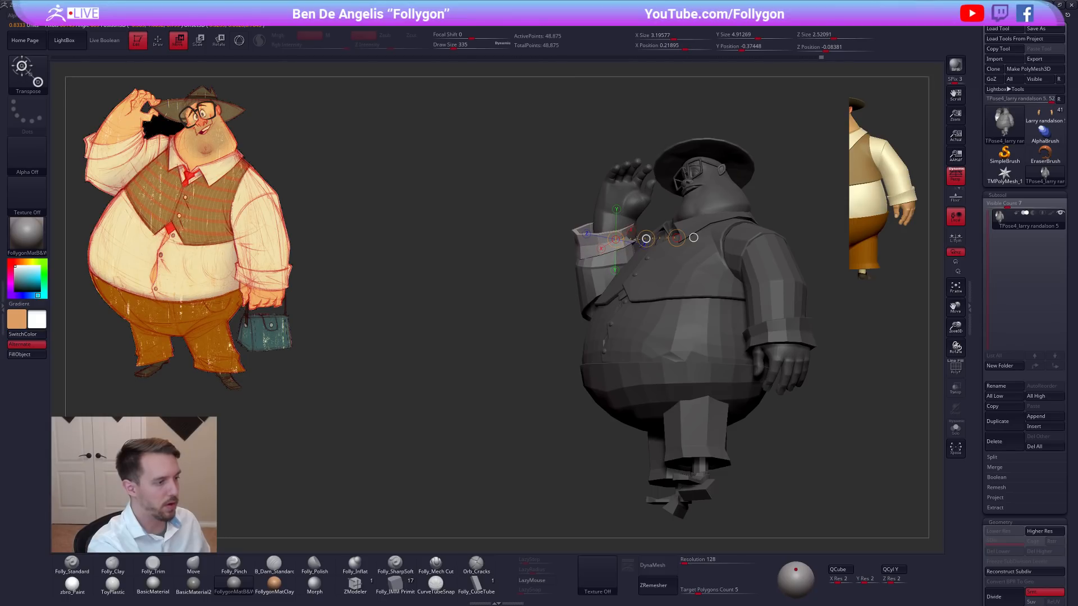
mouse_move(640, 240)
right_down()
mouse_move(685, 417)
mouse_move(678, 397)
right_up()
key(q)
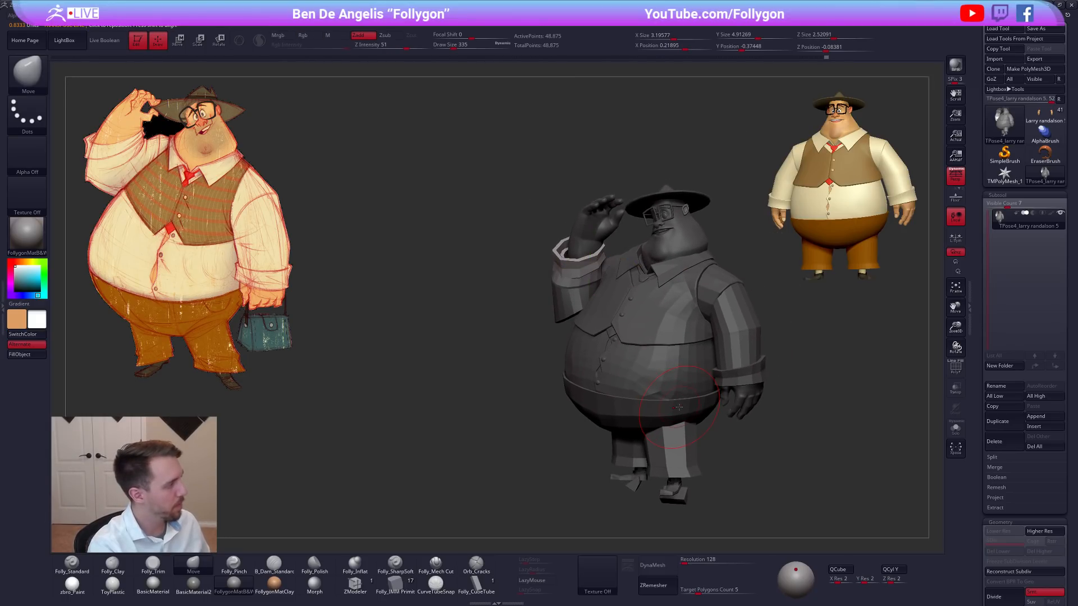
mouse_move(681, 408)
right_down()
mouse_move(716, 408)
mouse_move(773, 369)
mouse_move(671, 406)
mouse_move(676, 387)
right_up()
key(w)
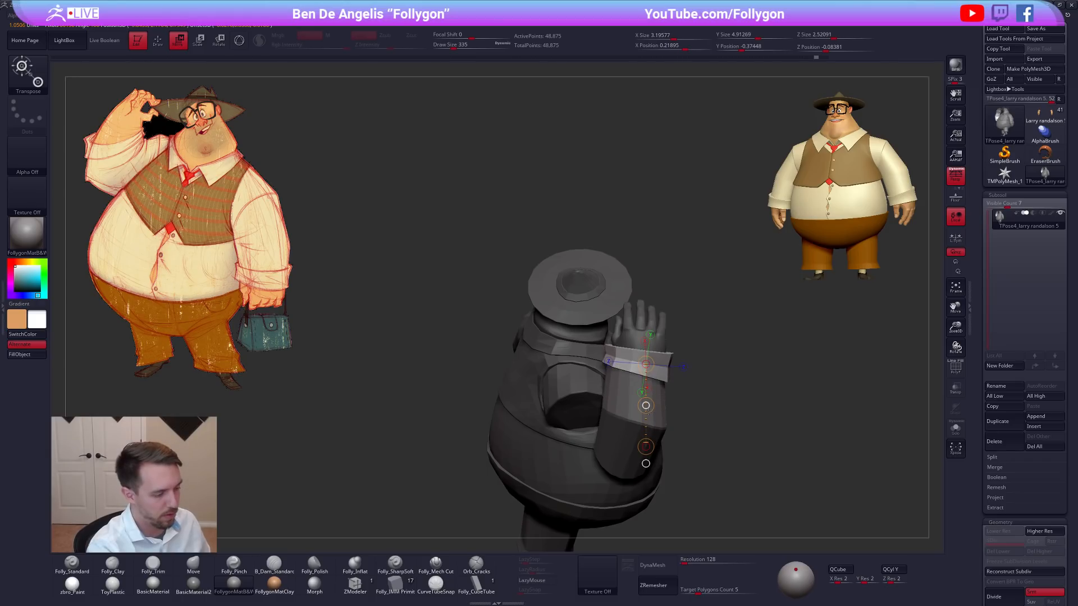
key(q)
Isolate the raised right sleeve, mask it except its elbow end, and bend that end toward the shoulder with Transpose Rotate.
key(b)
key(m)
key(v)
mouse_move(692, 429)
right_down()
mouse_move(704, 385)
mouse_move(753, 359)
right_up()
ctrl+drag(753, 360, 713, 373)
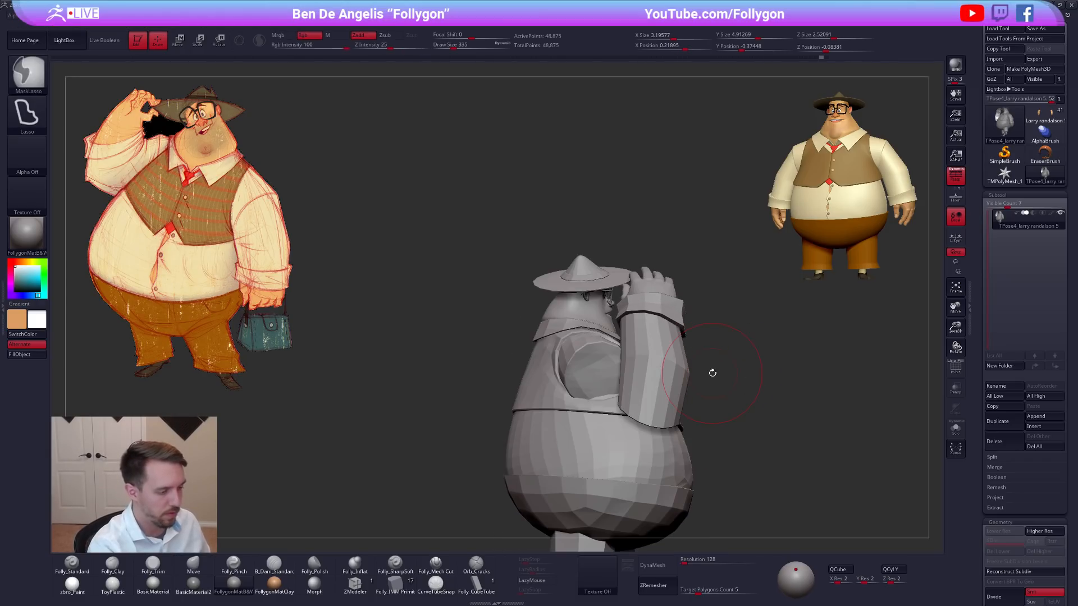
ctrl+shift+click(663, 365)
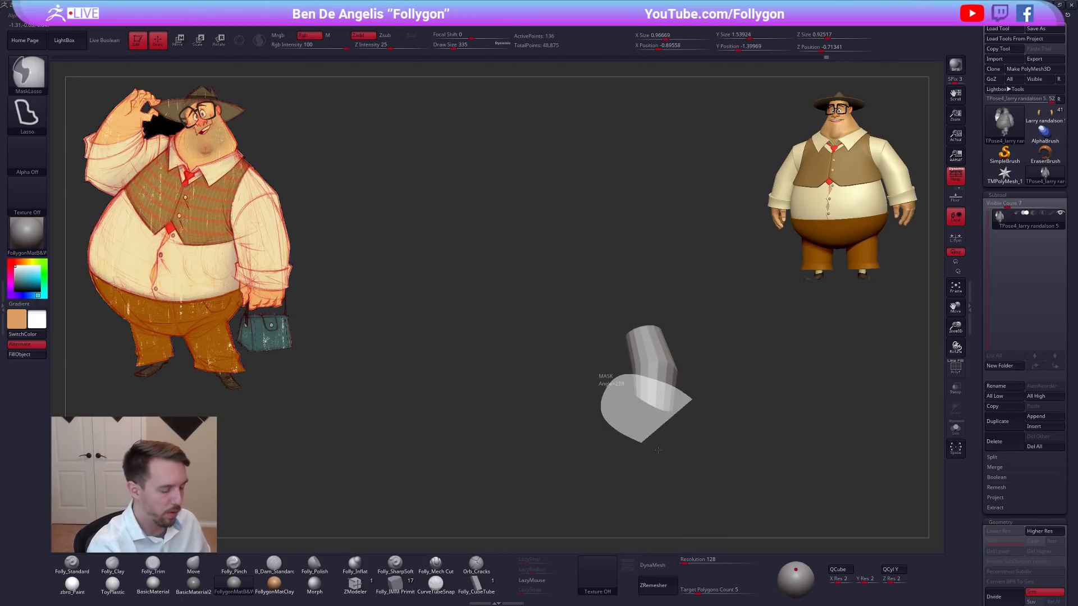
ctrl+drag(651, 448, 654, 447)
key(r)
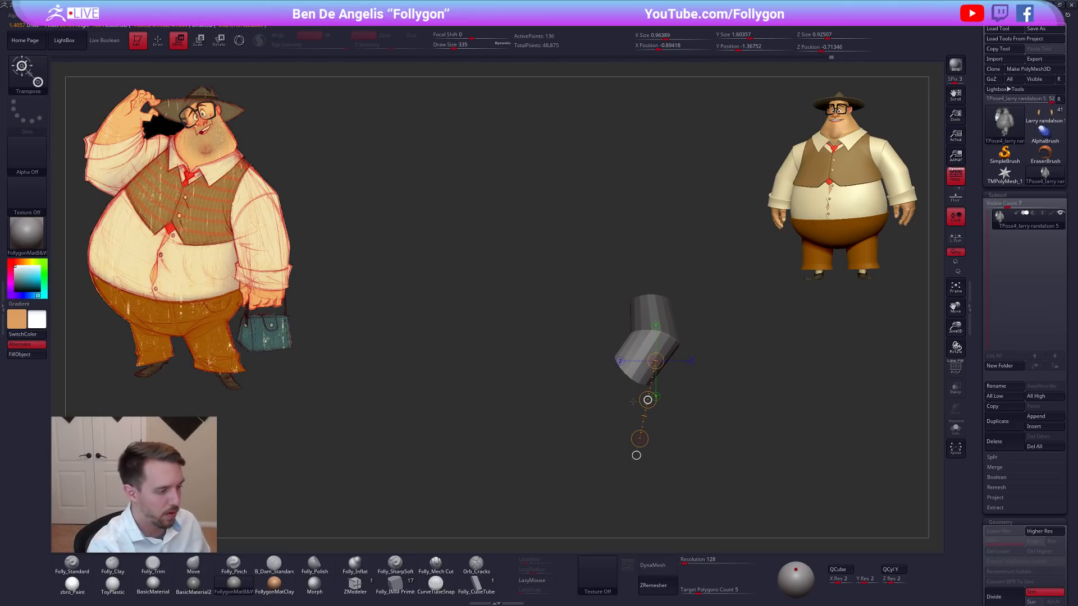
key(q)
Show the whole figure again and mask the head, arms and legs so only the torso stays editable with the Move brush.
mouse_move(739, 383)
mouse_down()
mouse_move(764, 417)
mouse_move(675, 400)
mouse_up()
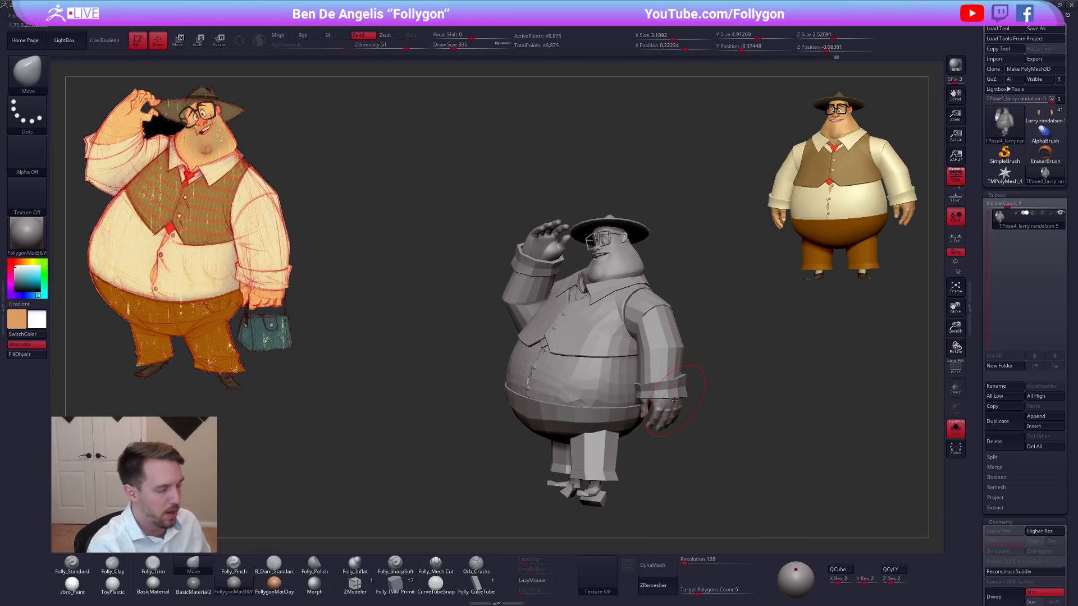
mouse_move(674, 444)
mouse_down()
mouse_move(672, 511)
mouse_move(681, 421)
mouse_move(666, 411)
mouse_move(719, 419)
mouse_move(752, 406)
mouse_move(659, 404)
mouse_move(734, 421)
mouse_up()
key(w)
key(q)
key(space)
Reshape the back and side of the vest below the raised arm with the Move brush, starting at draw size 414.
key(space)
click(624, 264)
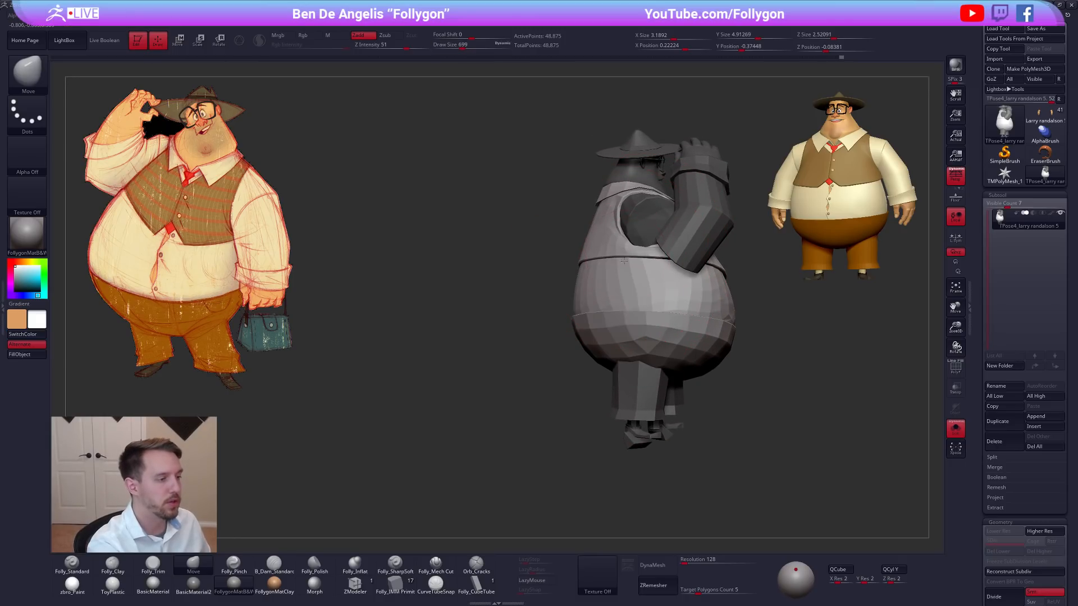
key(space)
drag(623, 262, 616, 262)
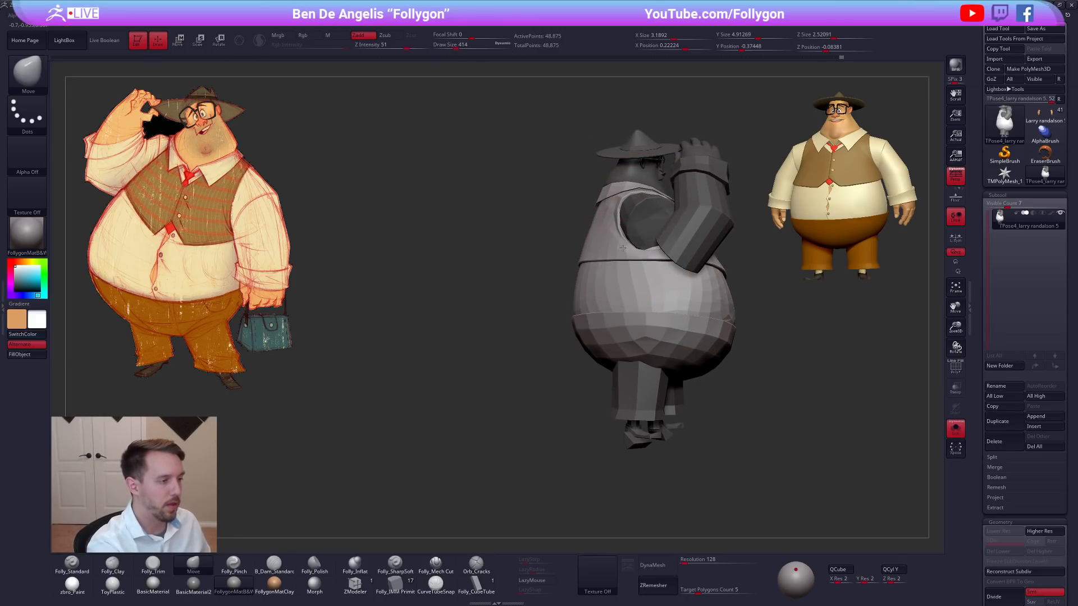
drag(742, 286, 808, 288)
mouse_move(676, 275)
mouse_down()
mouse_move(733, 315)
mouse_move(670, 326)
mouse_move(657, 312)
mouse_up()
key(space)
mouse_move(662, 334)
mouse_down()
mouse_move(694, 315)
mouse_move(663, 300)
mouse_up()
drag(687, 247, 659, 344)
Adjust the front of the torso and the vest near the raised arm's shoulder with the Move brush at draw size 381.
mouse_move(659, 344)
mouse_down()
mouse_move(706, 346)
mouse_move(669, 343)
mouse_up()
mouse_move(582, 272)
mouse_down()
mouse_move(659, 330)
mouse_move(708, 333)
mouse_up()
key(space)
drag(708, 334, 684, 347)
key(space)
drag(560, 226, 554, 220)
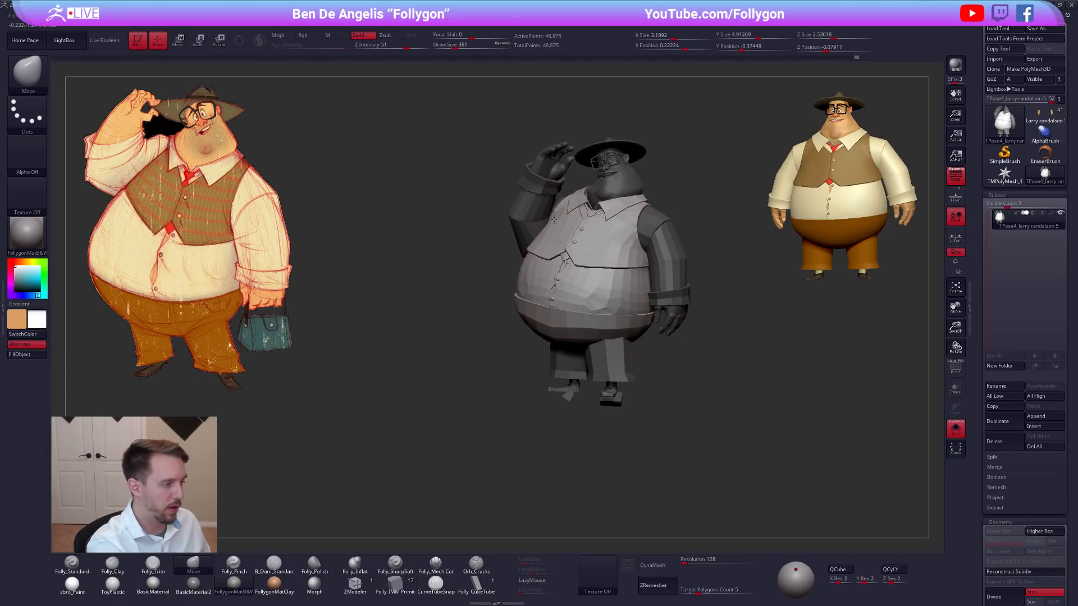
Reshape the vest around the lowered arm's shoulder and side with the Move brush at draw sizes 677 and 482.
drag(494, 306, 457, 326)
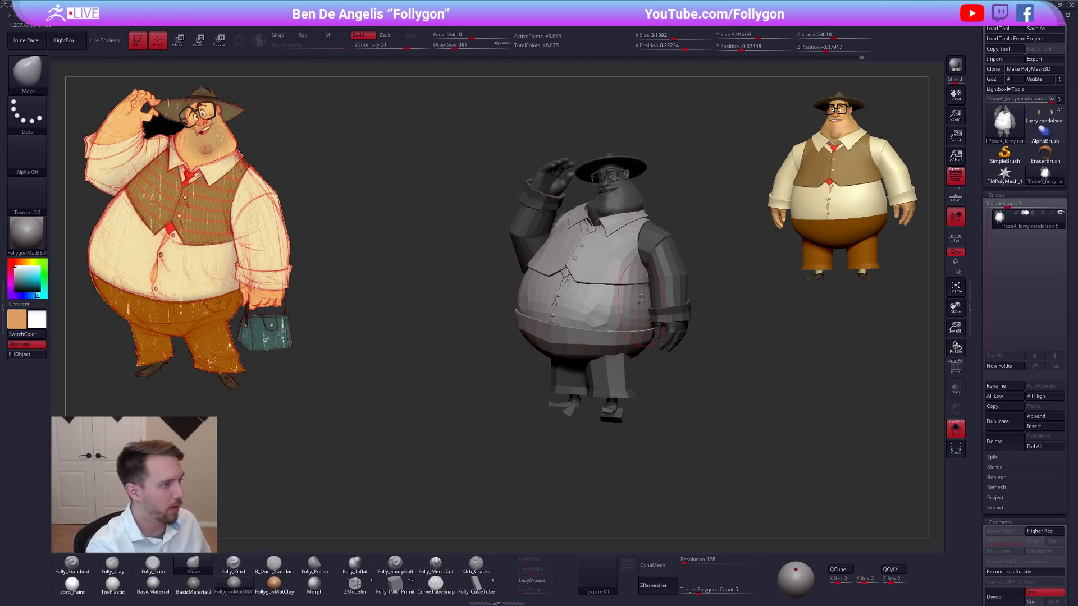
key(space)
drag(643, 267, 651, 265)
drag(722, 256, 729, 315)
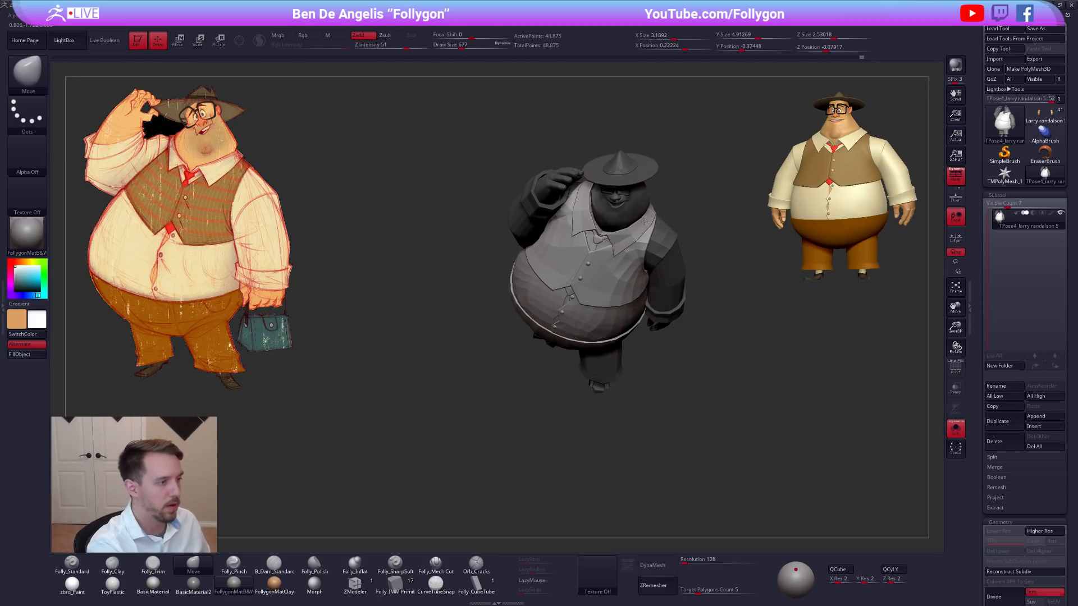
drag(645, 221, 638, 254)
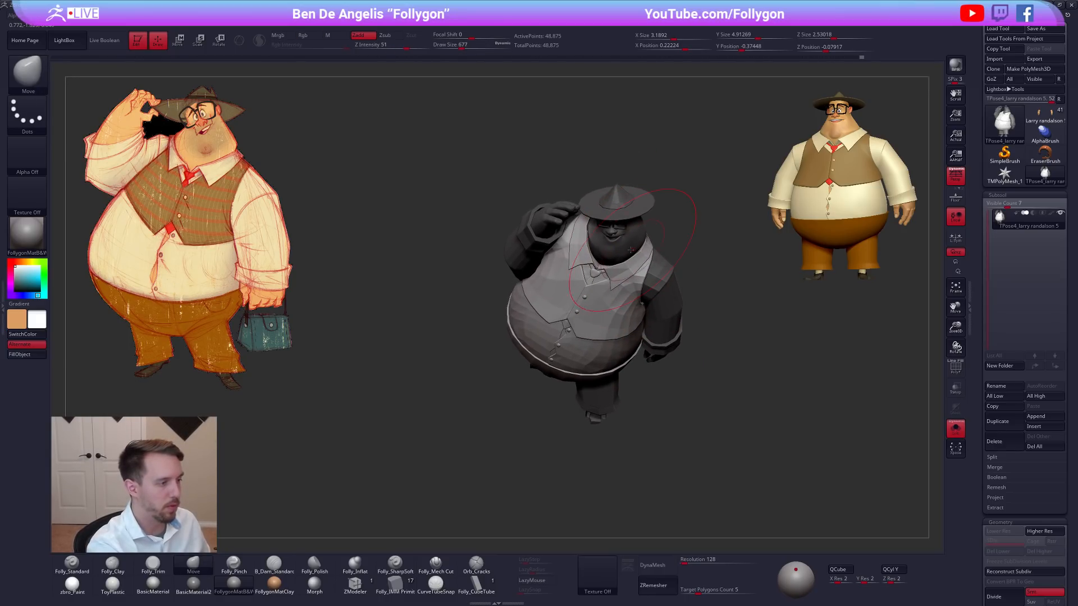
drag(722, 320, 713, 253)
key(space)
drag(653, 264, 645, 264)
Clear the torso mask and transfer the posed Transpose Master mesh back to the subtools with TPose|SubT.
drag(724, 348, 668, 295)
ctrl+drag(689, 247, 703, 258)
key(ctrl+shift+f)
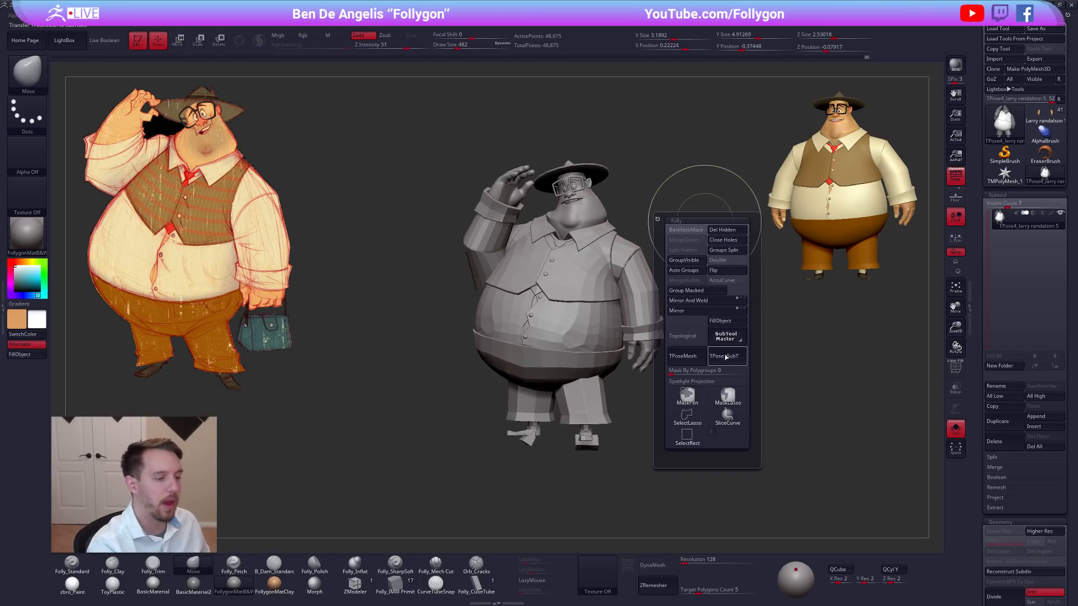
click(730, 361)
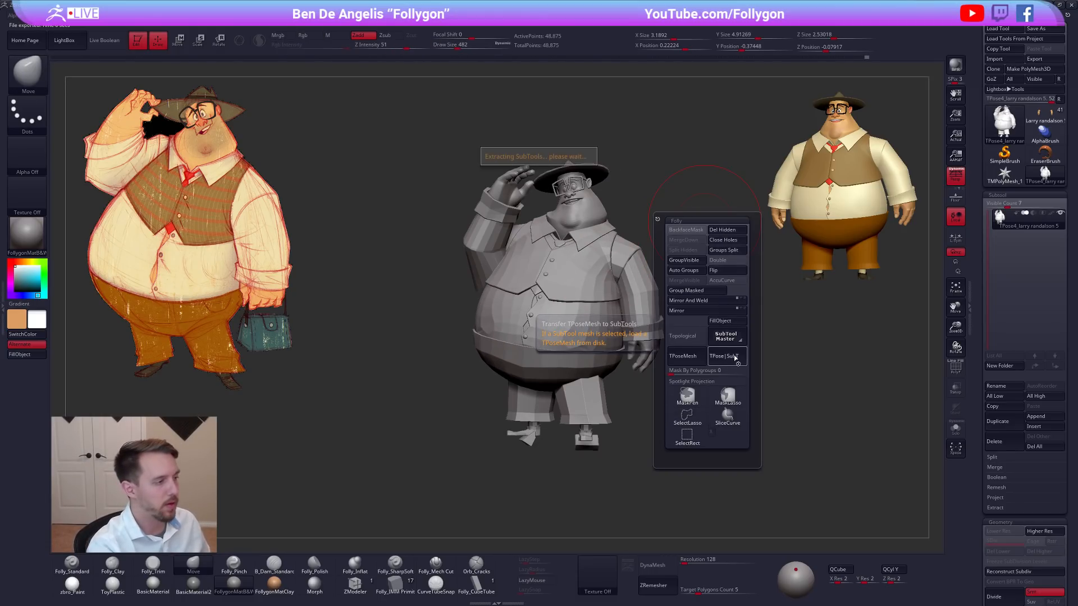
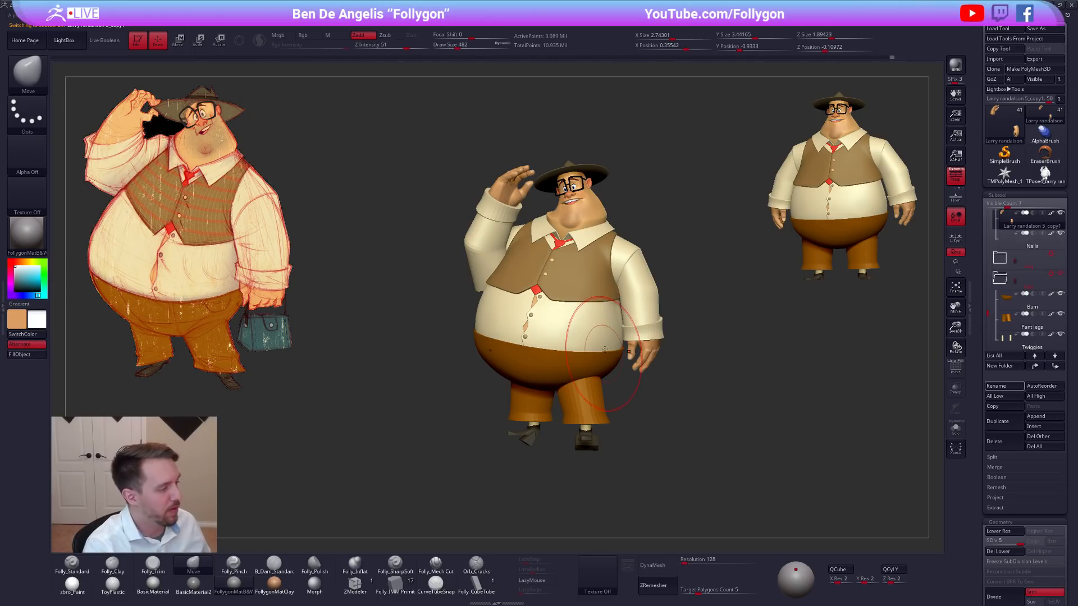
Turn off Activate Symmetry for the hat's Brim and Wrap subtools.
key(space)
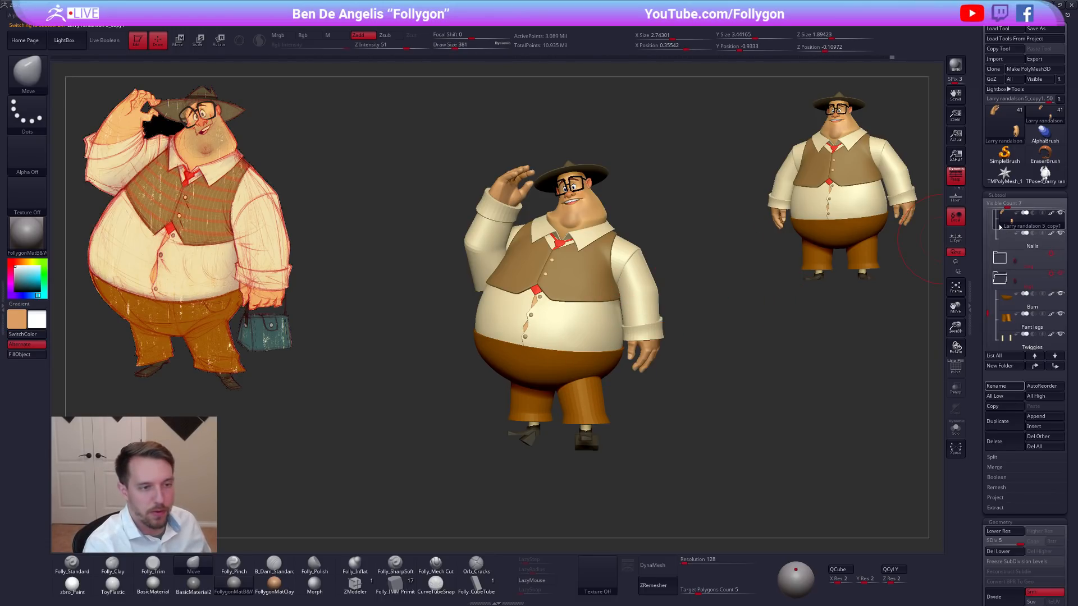
drag(987, 312, 989, 201)
click(1024, 252)
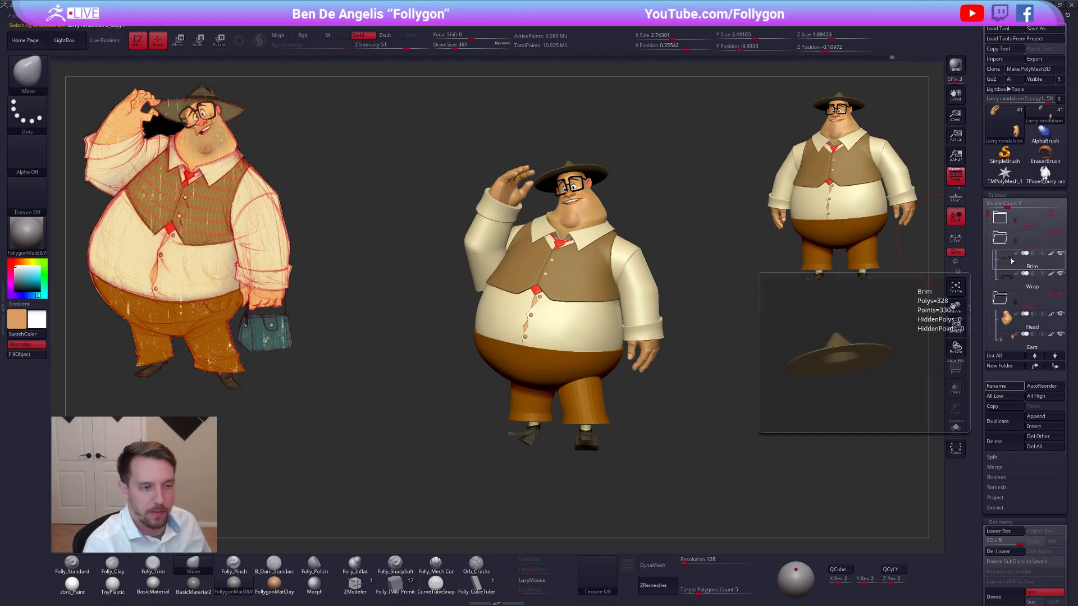
key(space)
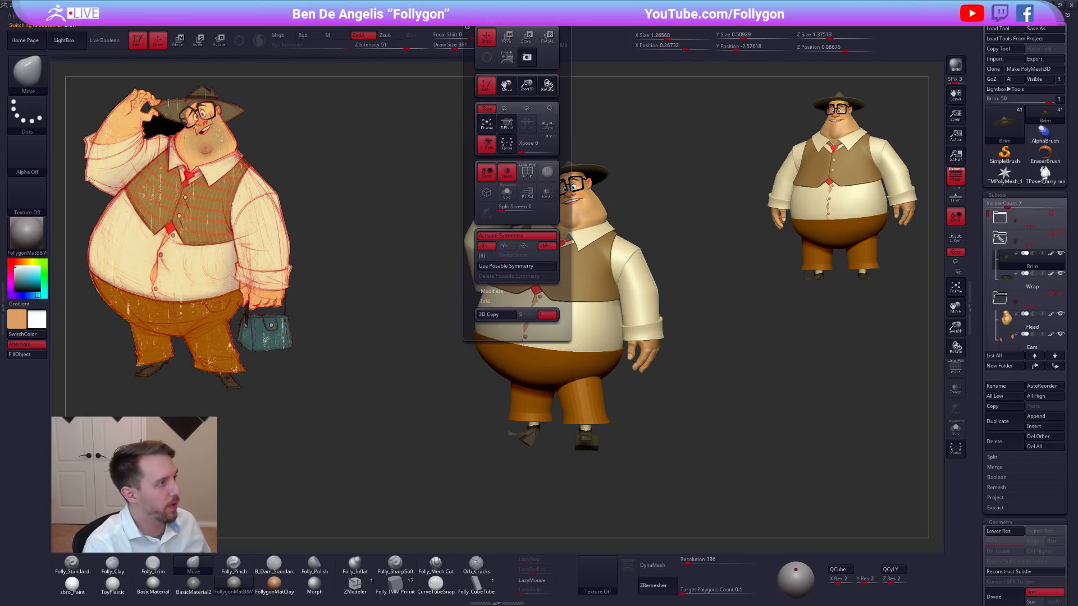
click(523, 238)
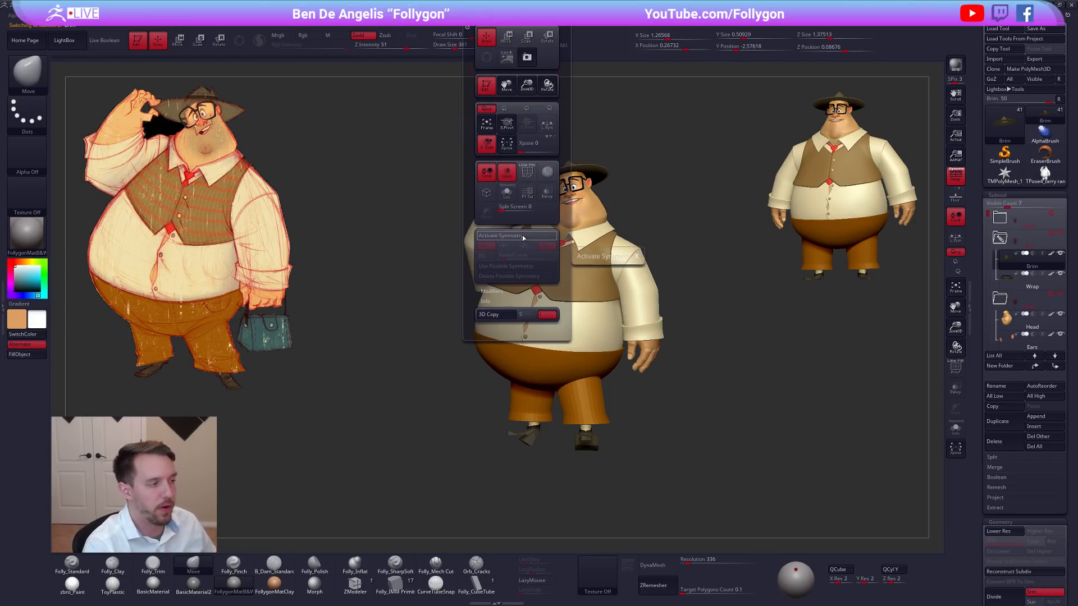
key(Down)
click(523, 238)
Turn off Activate Symmetry for the head folder's subtools, from Head and Ears through Eyes and Glasses.
key(Down)
key(Down)
key(Down)
key(Down)
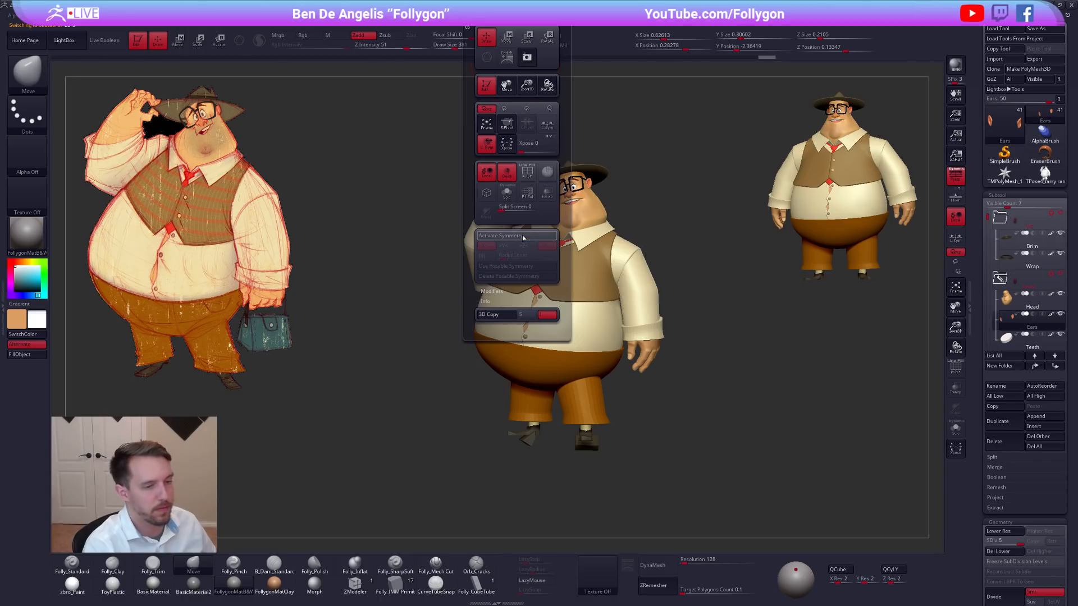
key(Down)
key(Down)
key(Down)
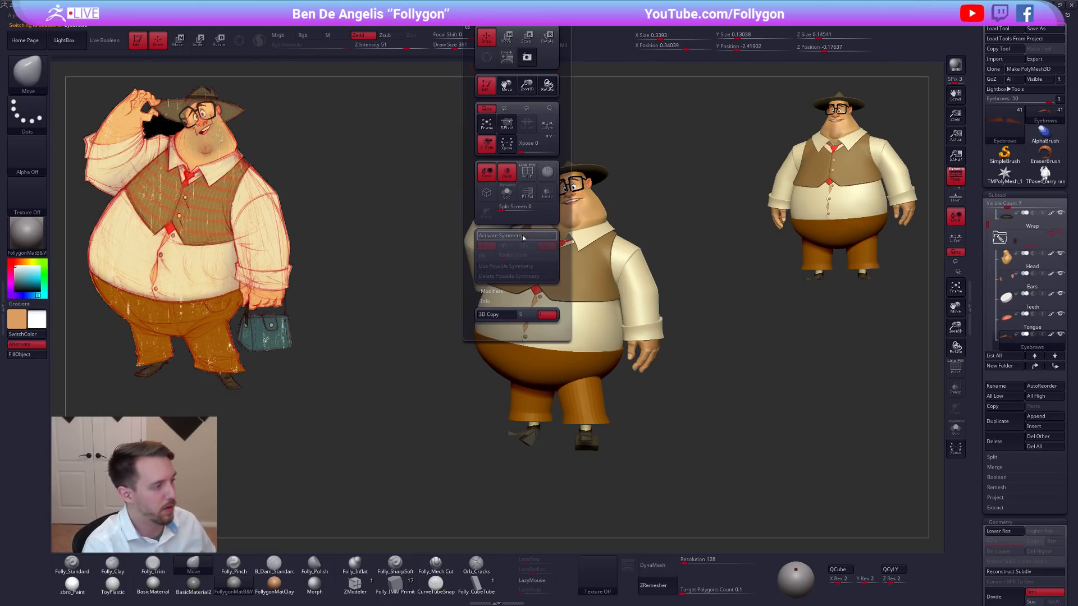
key(Down)
key(Down)
key(Down)
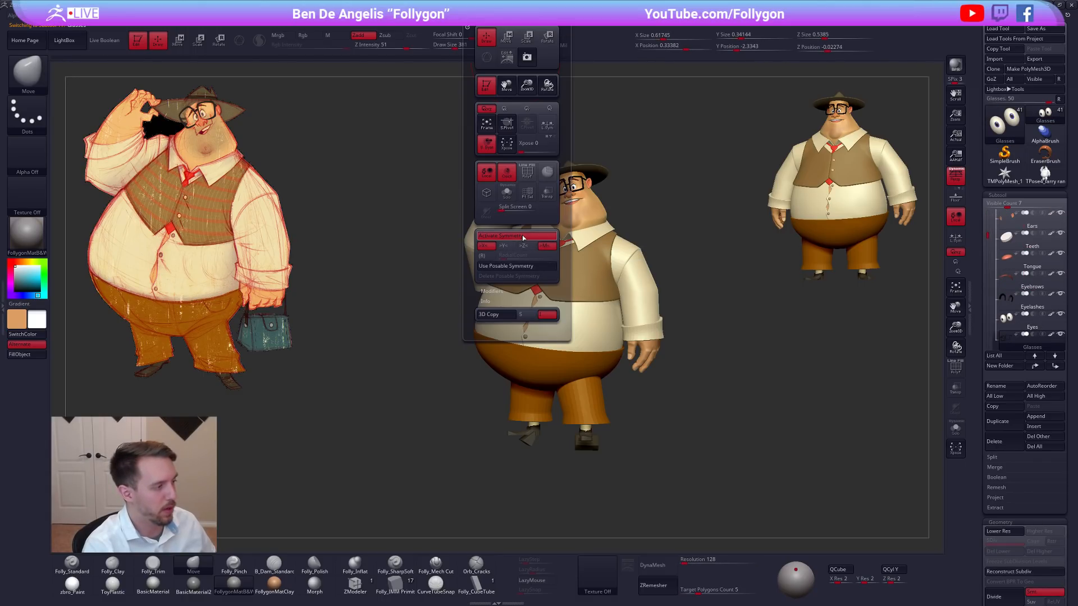
Turn off Activate Symmetry for the torso folder's subtools, from Collar and Shirt through Vest and Tie3.
key(Down)
key(Down)
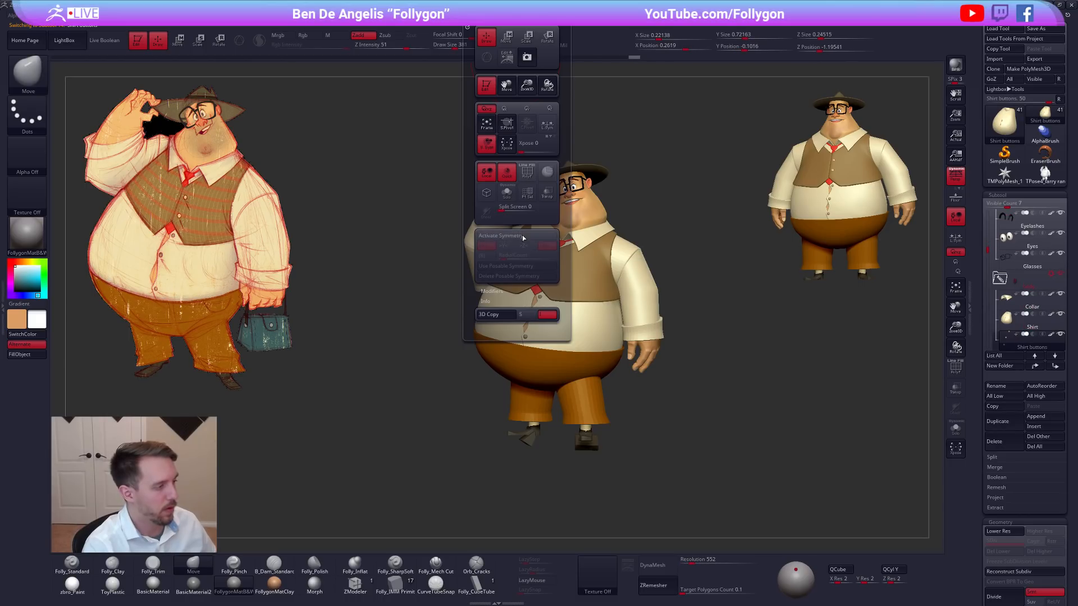
key(Down)
key(Down)
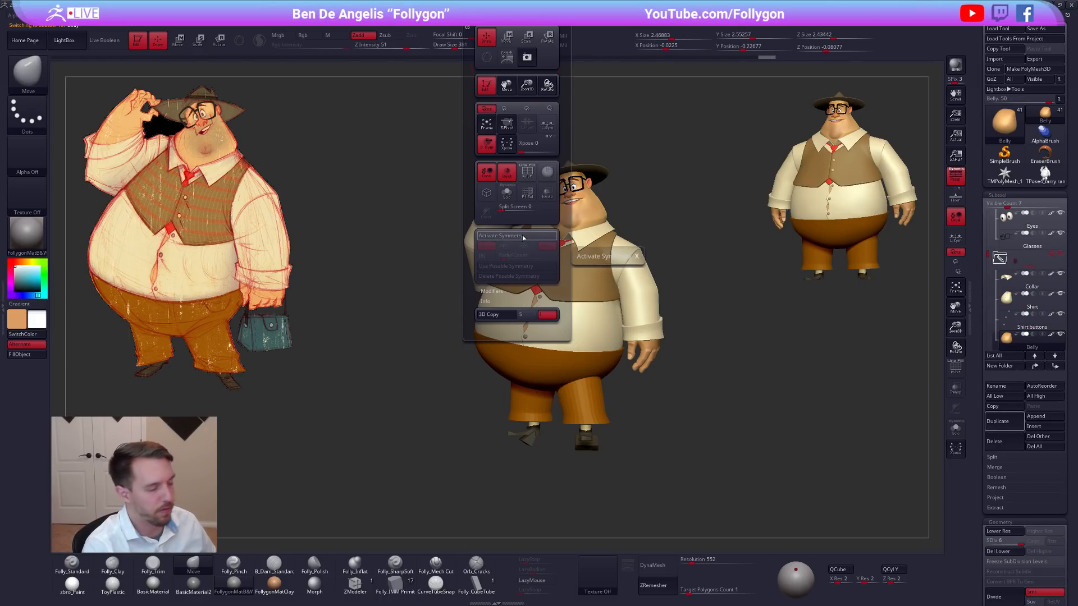
key(Down)
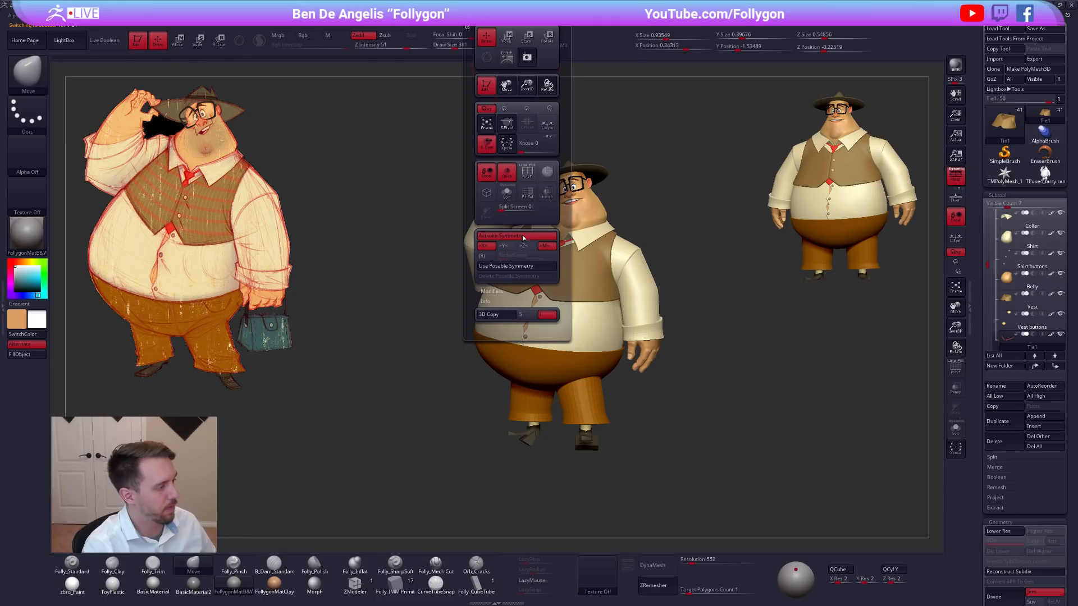
key(Down)
key(Down)
key(Down)
key(Down)
key(Down)
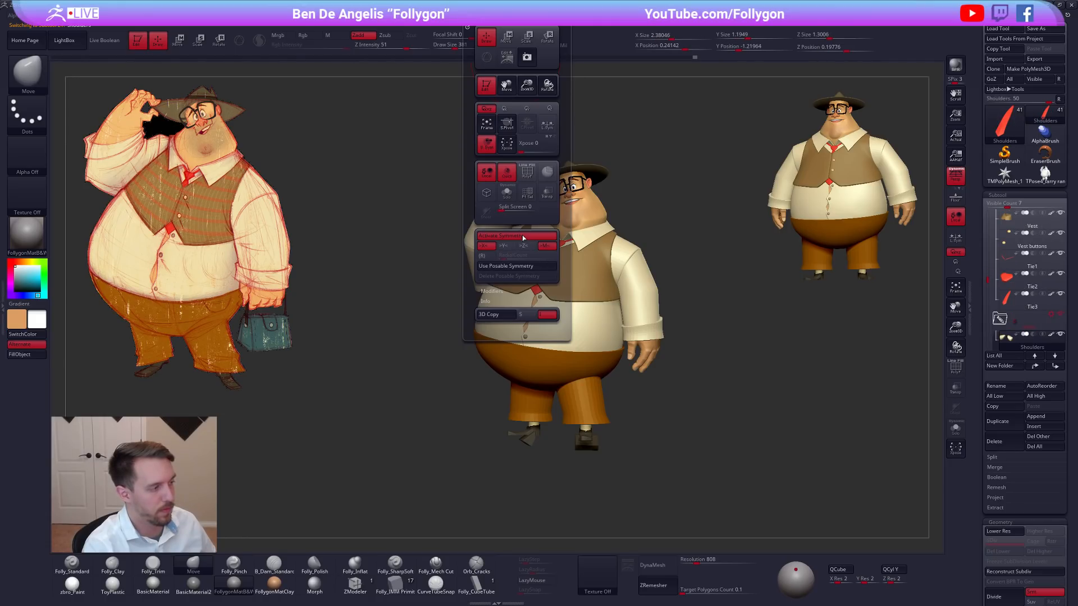
Turn off Activate Symmetry for the arm subtools from Shoulders to Nails and the collapsed folder's subtools, including Nails2_2, Nails2 and Vest buttons1.
key(Down)
key(Down)
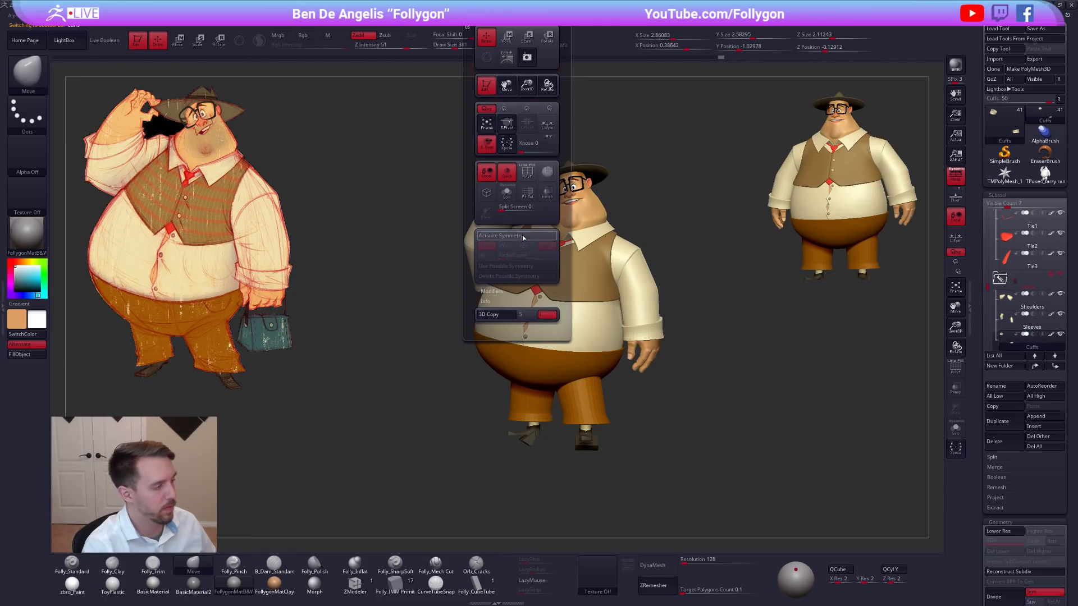
key(Down)
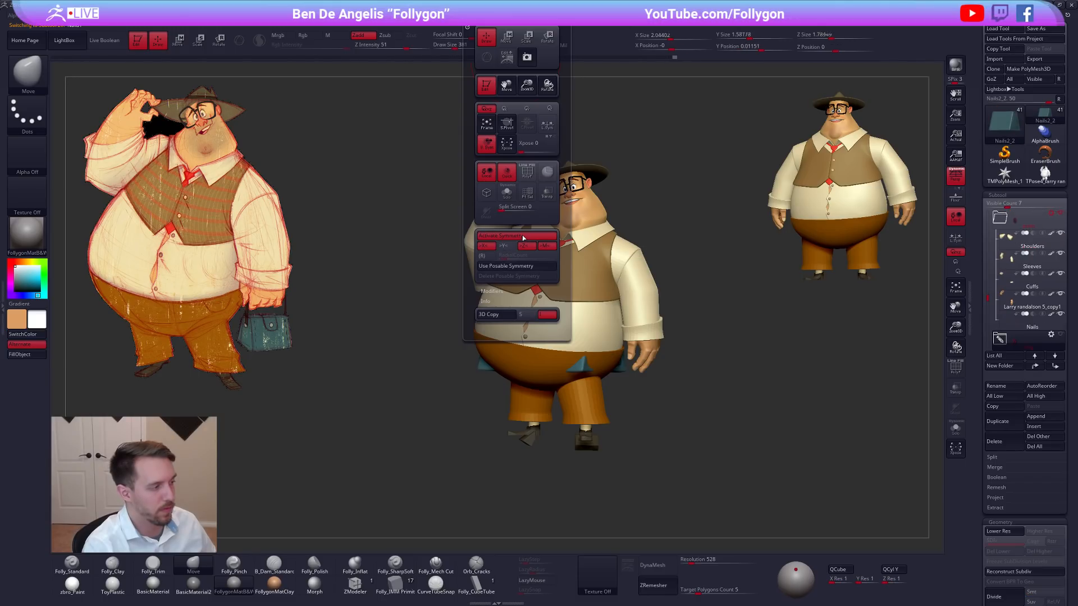
key(Down)
key(Down)
key(Down)
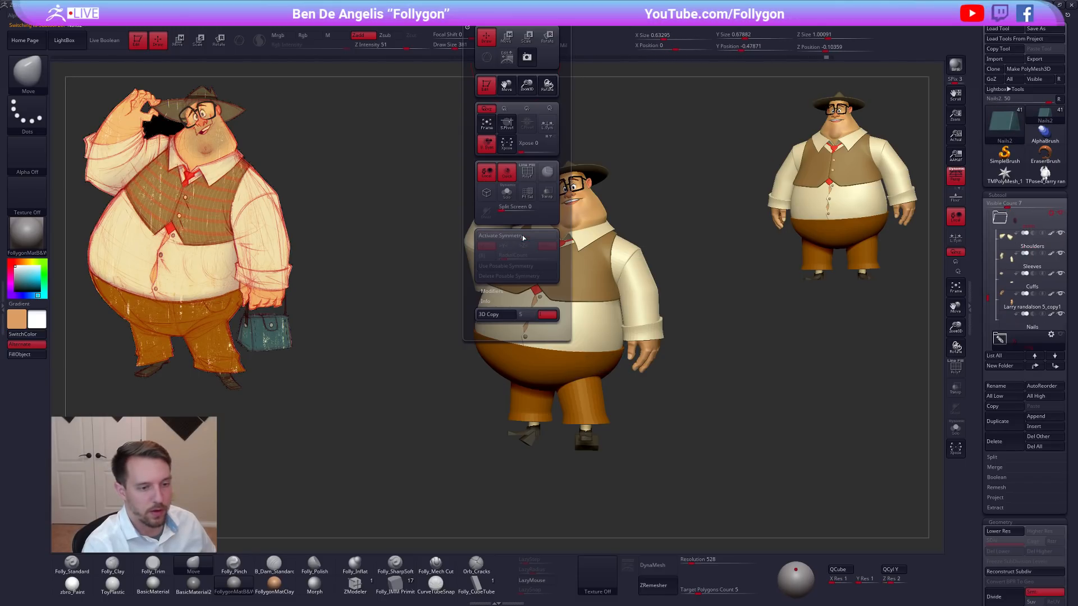
key(Down)
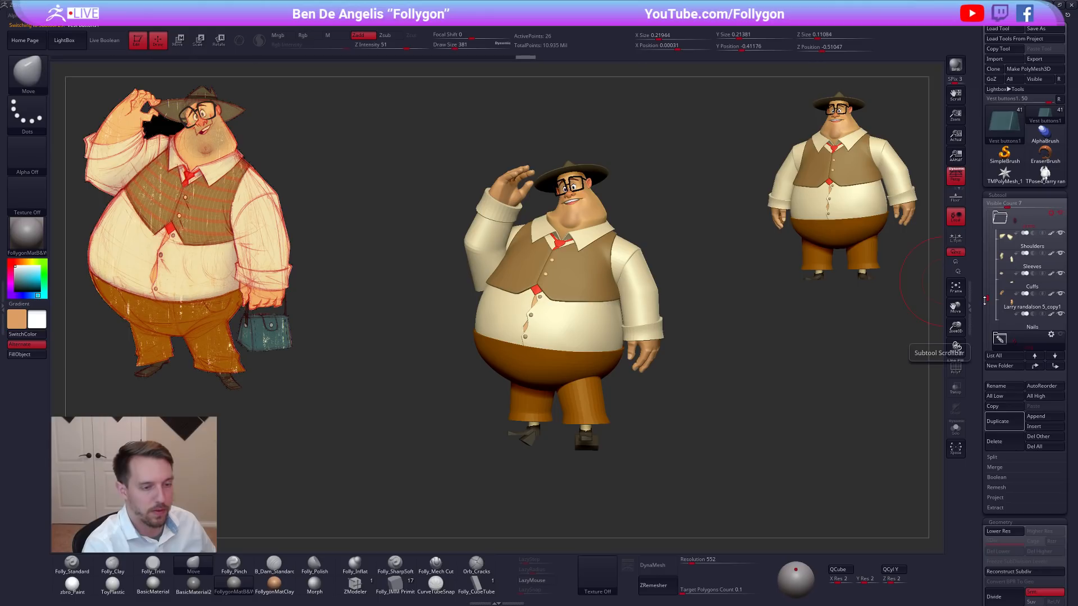
Turn off Activate Symmetry for the lower-body subtools Bum, Pant legs, Twiggies, Shoes and Shoe sub.
drag(986, 300, 987, 313)
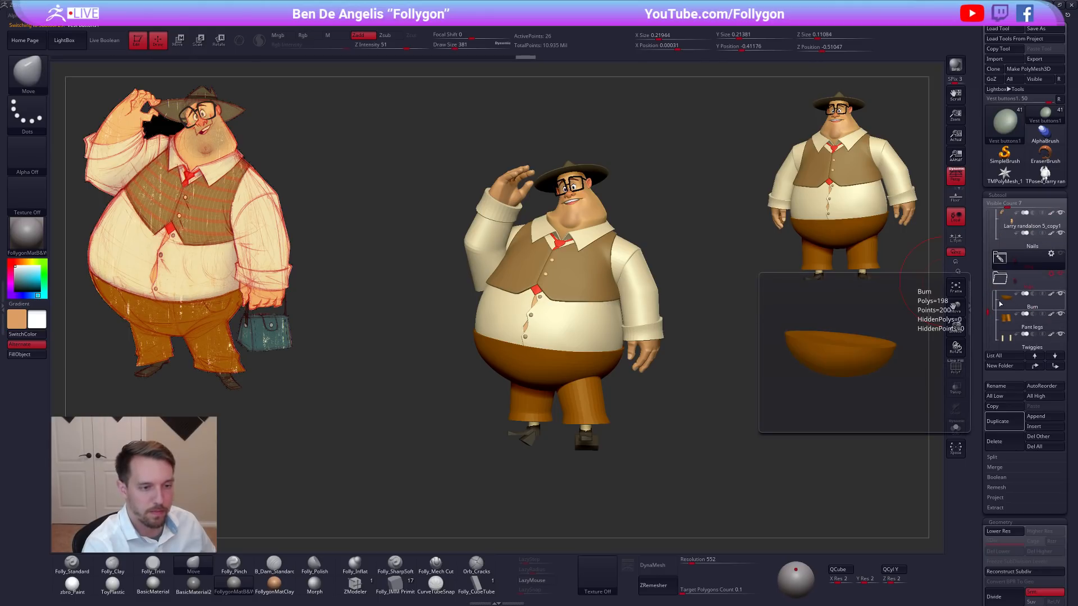
click(1000, 303)
mouse_move(463, 20)
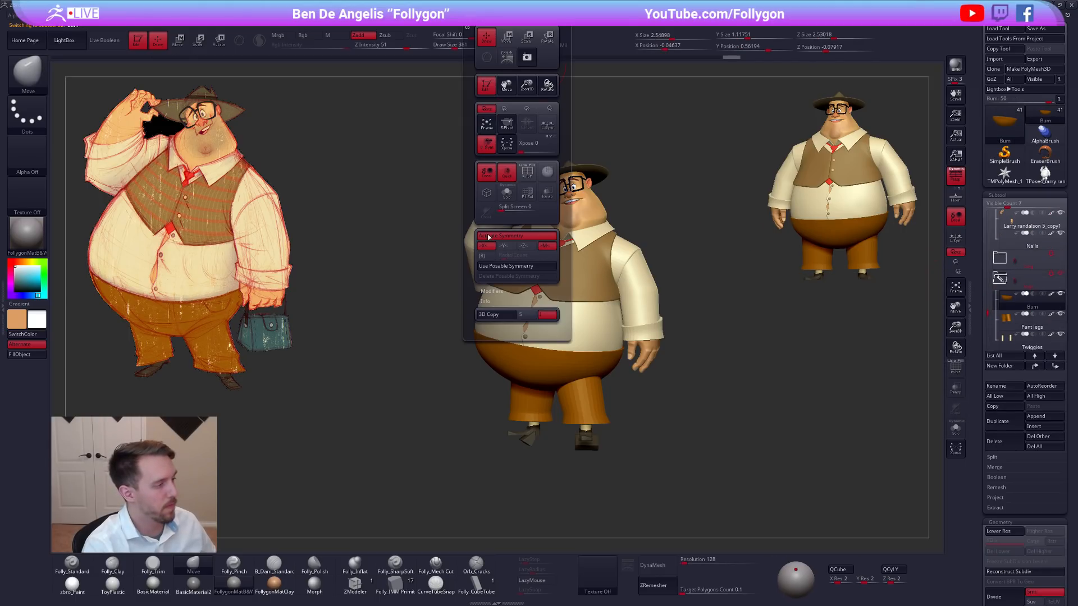
key(Down)
key(Down)
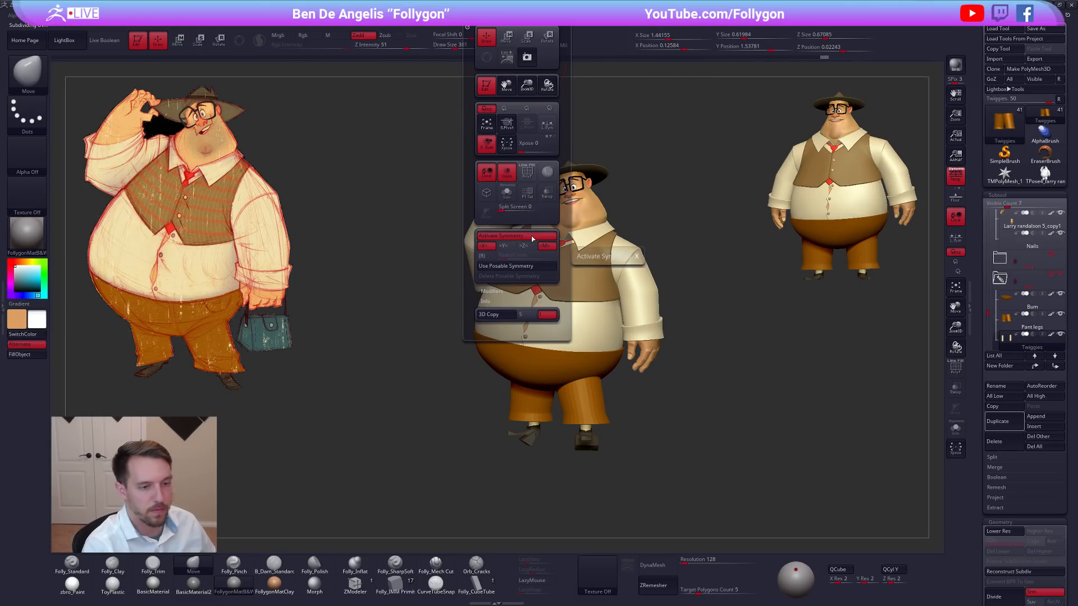
key(Down)
key(Down)
key(Down)
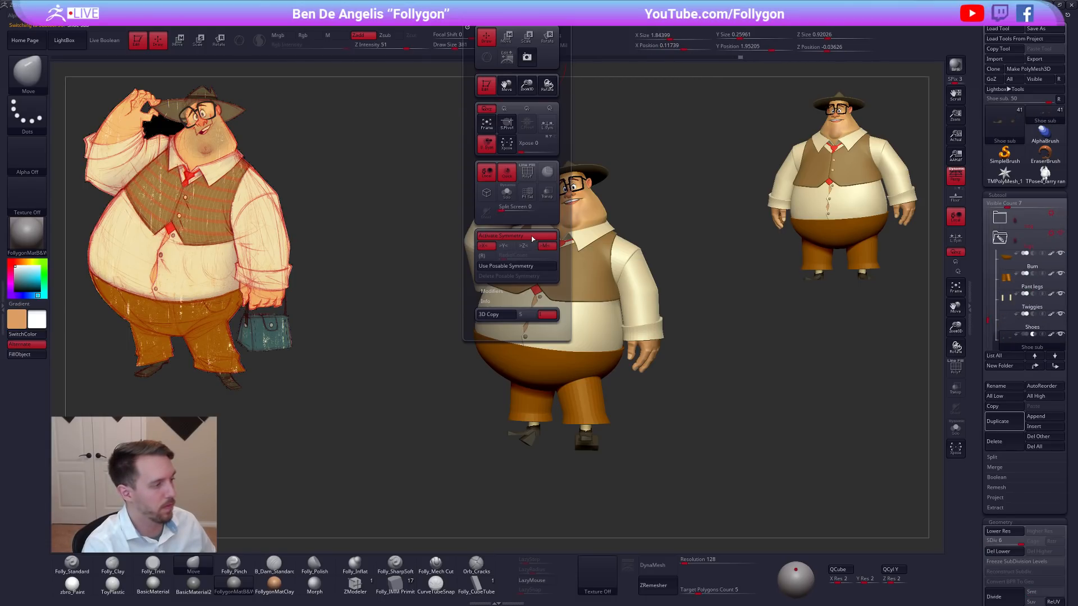
key(Down)
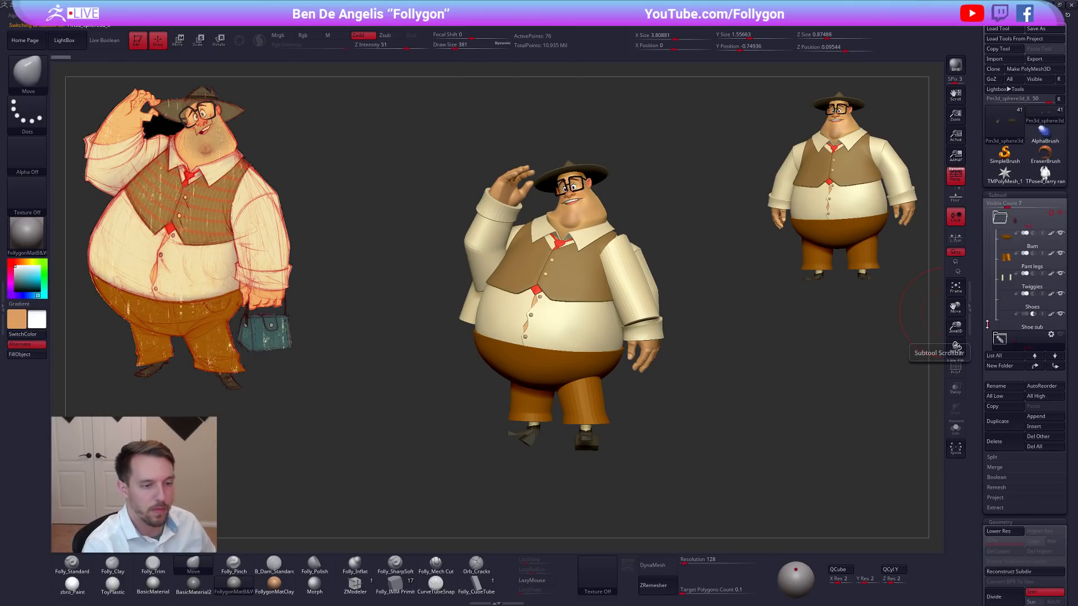
Delete the last subtool folder with all its leftover Pm3d_sphere3d subtools.
scroll(987, 325, down, 2)
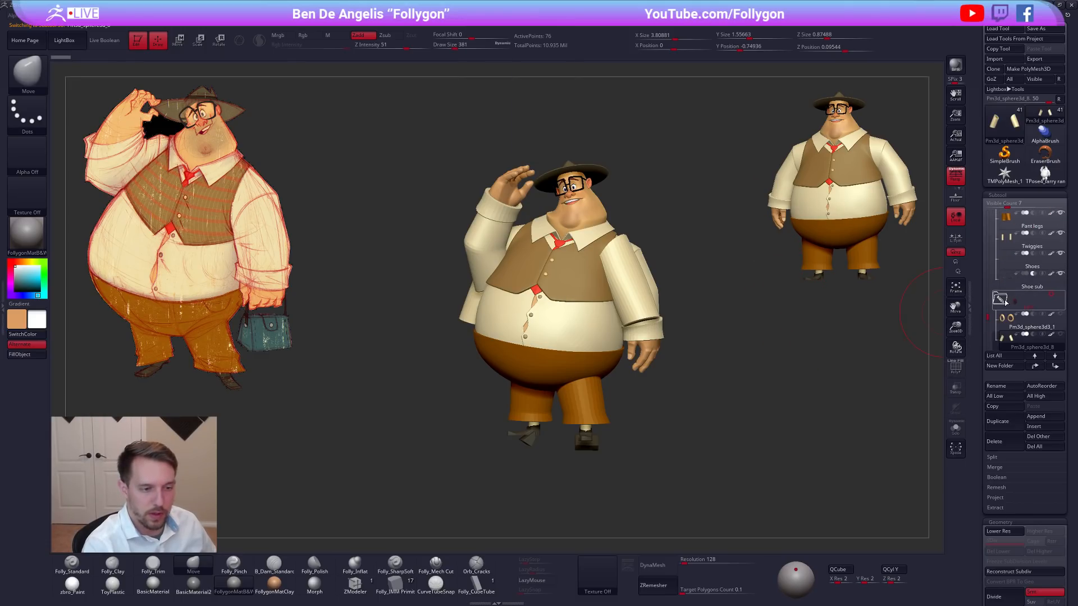
click(1051, 294)
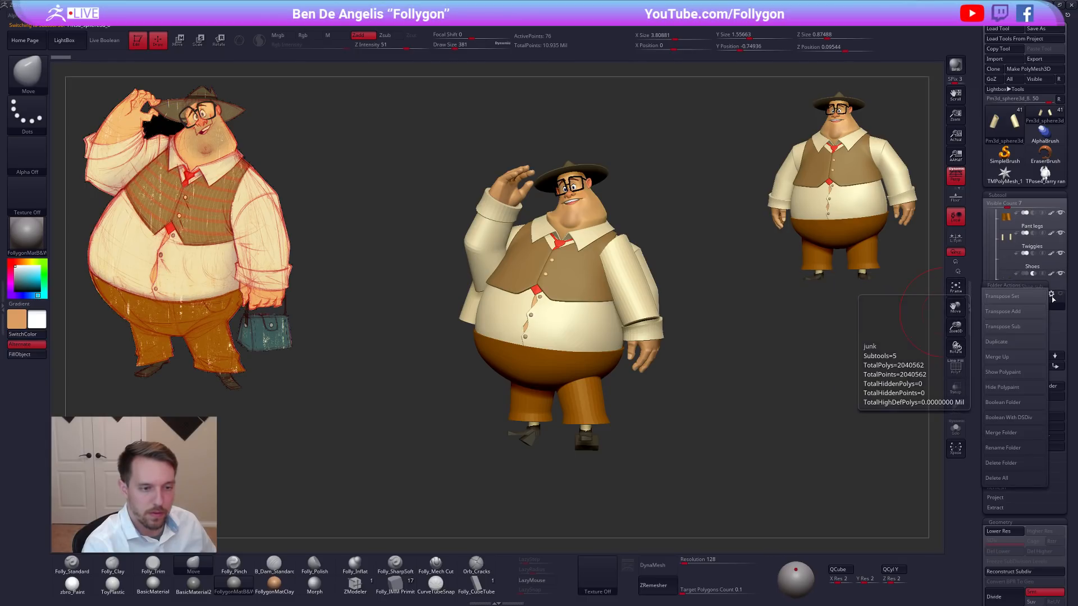
click(1022, 480)
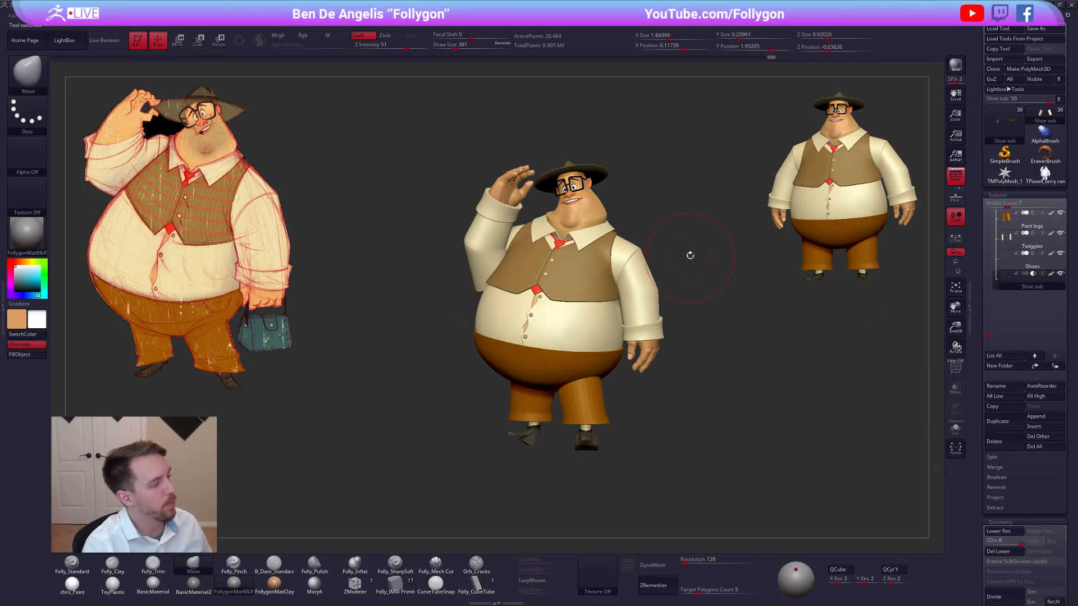
Turn on Live Boolean and switch off perspective for the view of the posed character.
right_drag(647, 272, 668, 268)
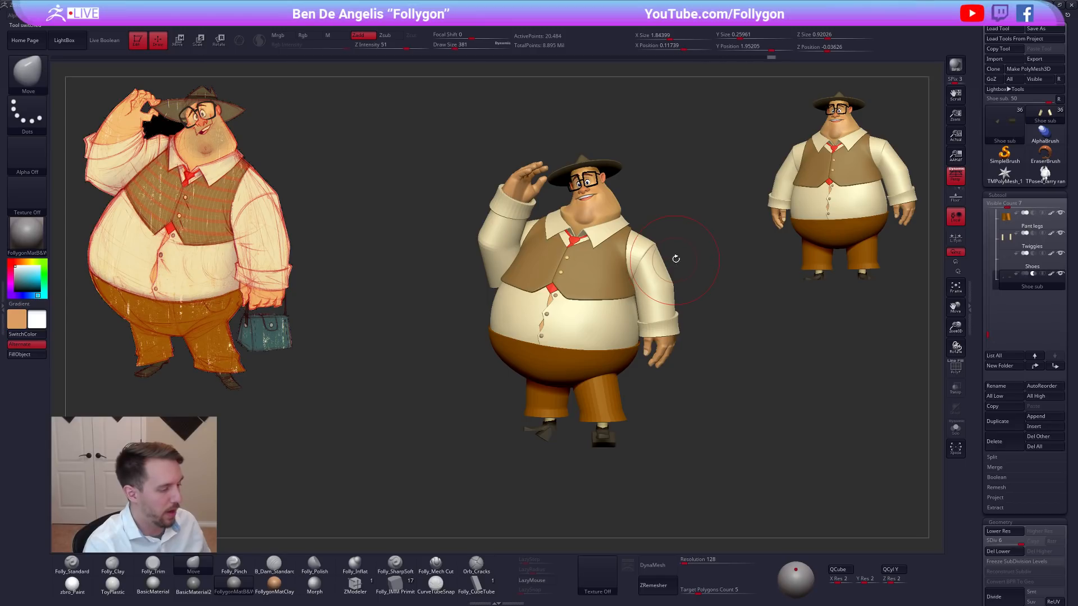
right_drag(676, 260, 700, 212)
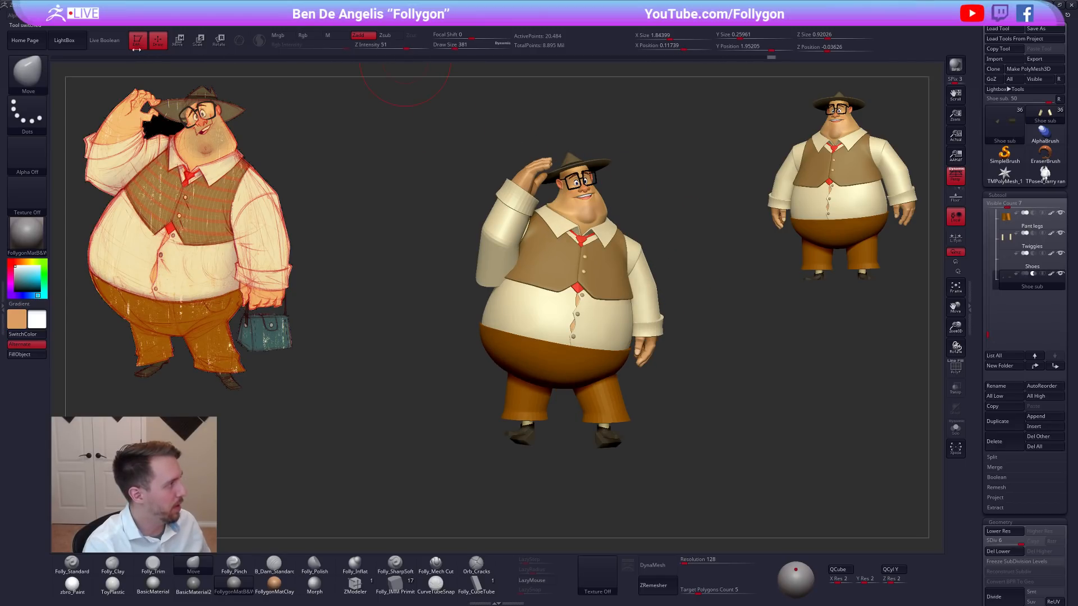
click(117, 41)
click(959, 184)
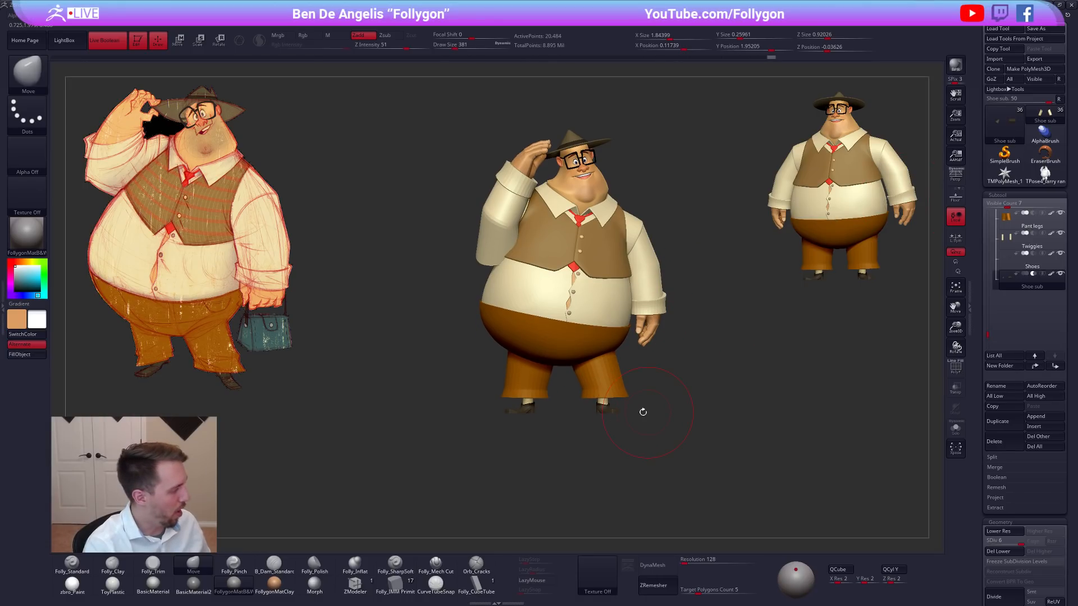
right_drag(672, 418, 777, 414)
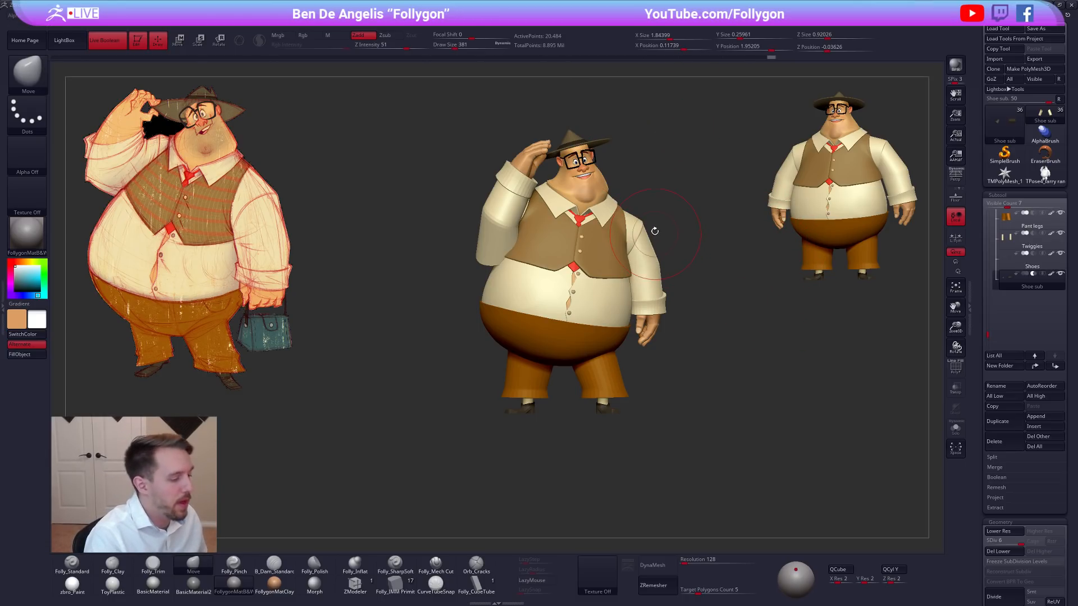
Draw temporary Transpose lines from the hat, neck and belly down past the feet to gauge the pose's lean.
key(w)
right_drag(569, 125, 563, 129)
drag(575, 134, 689, 428)
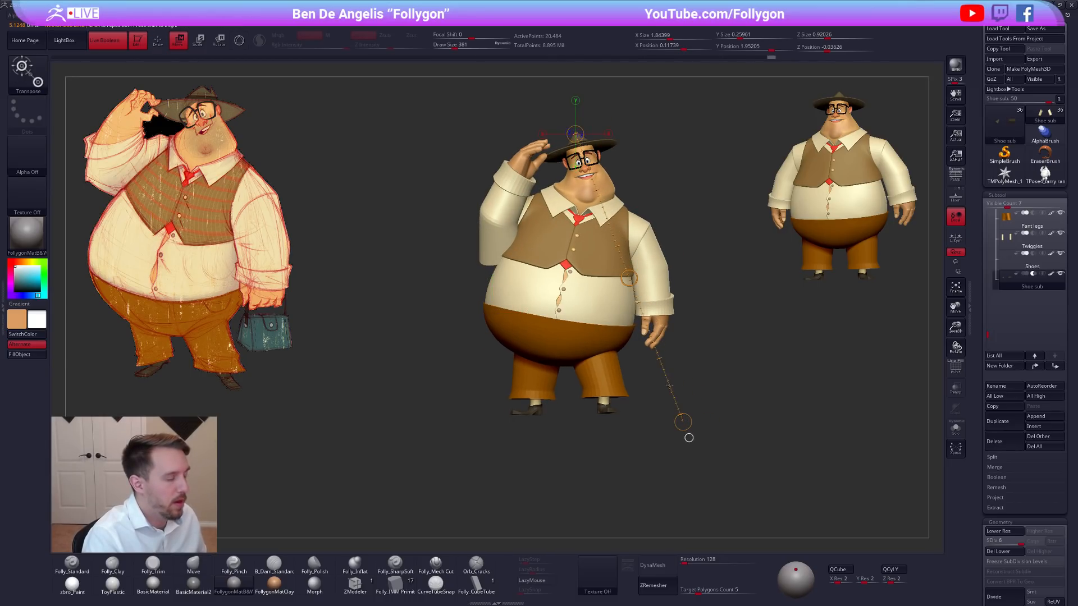
drag(588, 194, 499, 428)
drag(556, 333, 618, 504)
key(q)
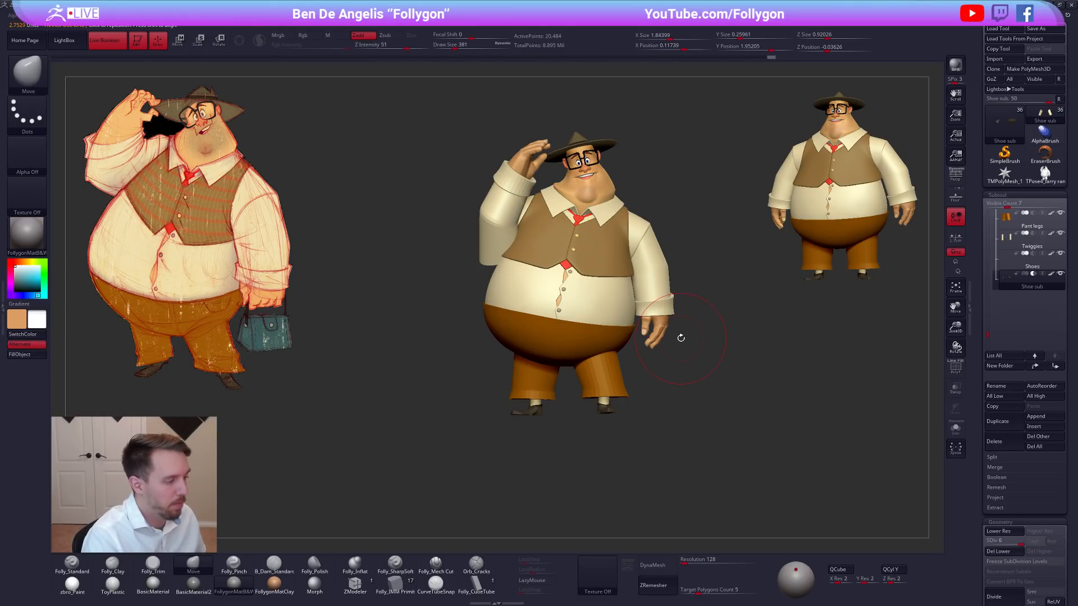
Isolate the Vest subtool to inspect its shape and bring the other subtools back into view.
mouse_move(633, 292)
right_down()
mouse_move(620, 231)
mouse_move(640, 232)
right_up()
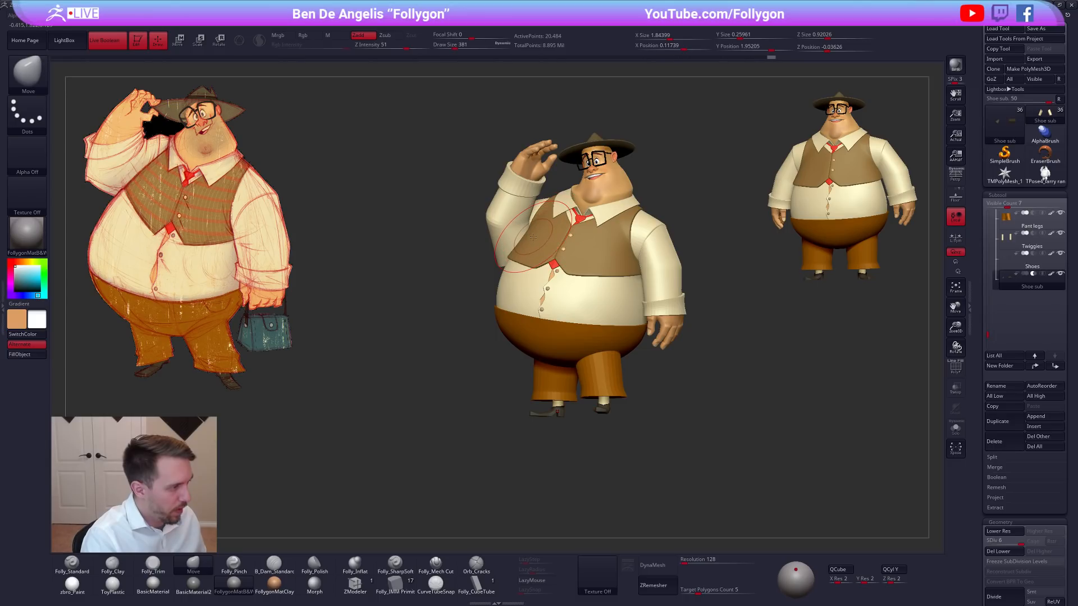
key(alt+s)
mouse_move(486, 257)
ctrl+mouse_down()
mouse_move(532, 134)
mouse_move(488, 263)
mouse_move(449, 319)
ctrl+mouse_up()
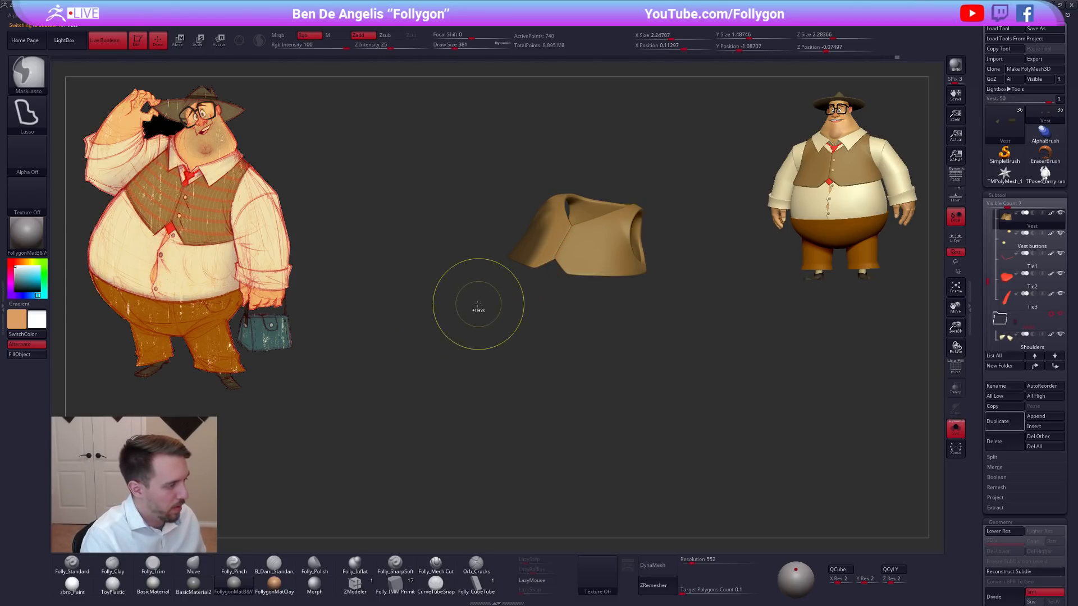
key(alt+s)
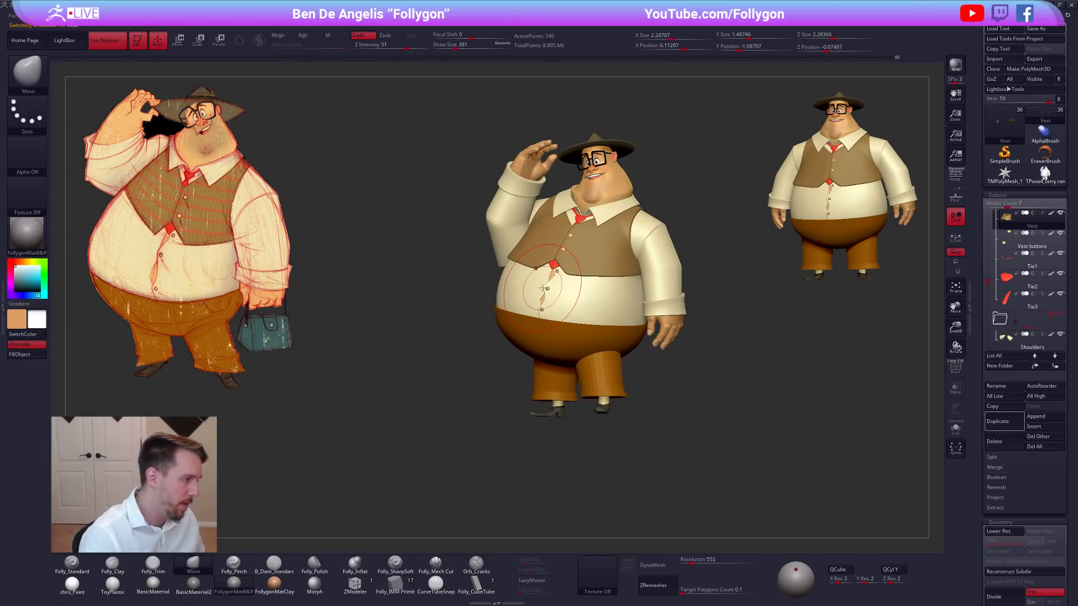
Switch to the TPose4 Transpose Master mesh and draw a Transpose line from the belly to below the feet.
drag(739, 361, 670, 375)
click(1045, 176)
key(w)
ctrl+drag(564, 286, 620, 499)
key(q)
Nudge the belly area of the torso with the Move brush at draw size 833, and reduce the size to 636.
key(space)
drag(557, 324, 566, 323)
drag(675, 396, 639, 404)
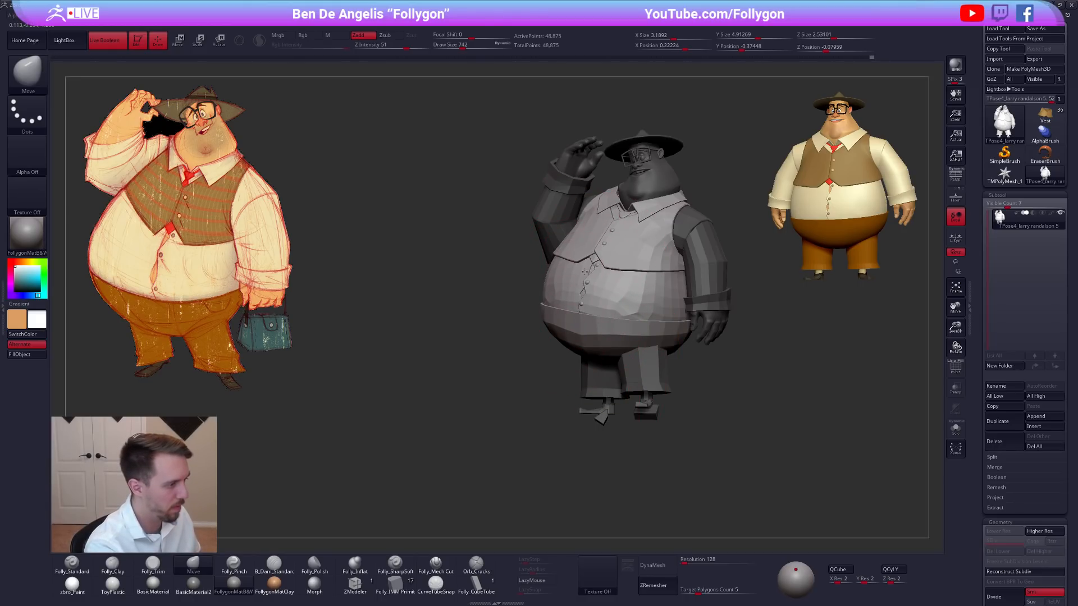
key(space)
drag(581, 281, 592, 284)
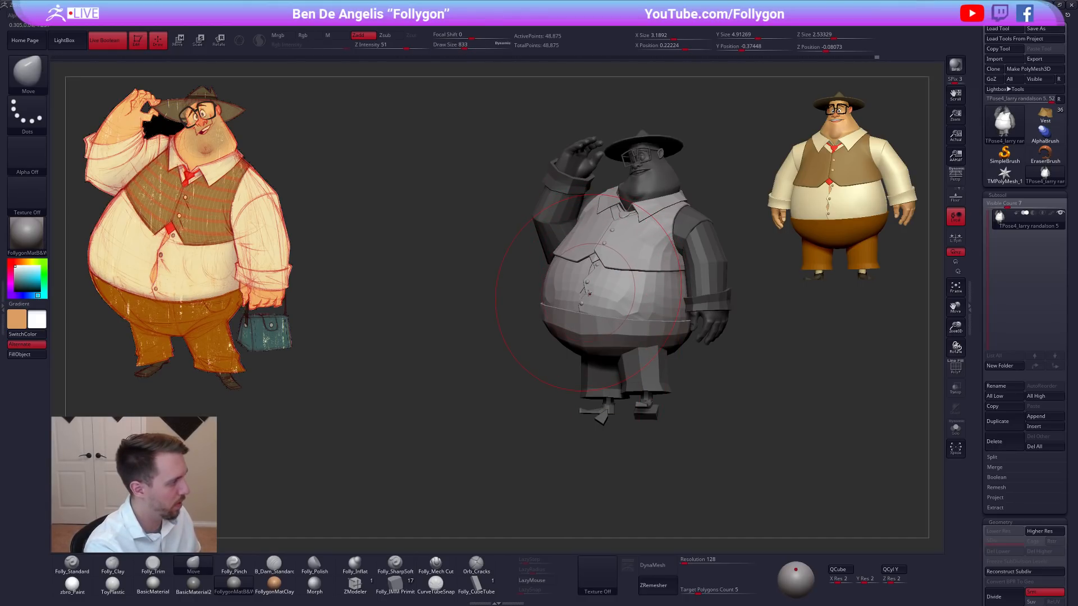
drag(653, 379, 675, 378)
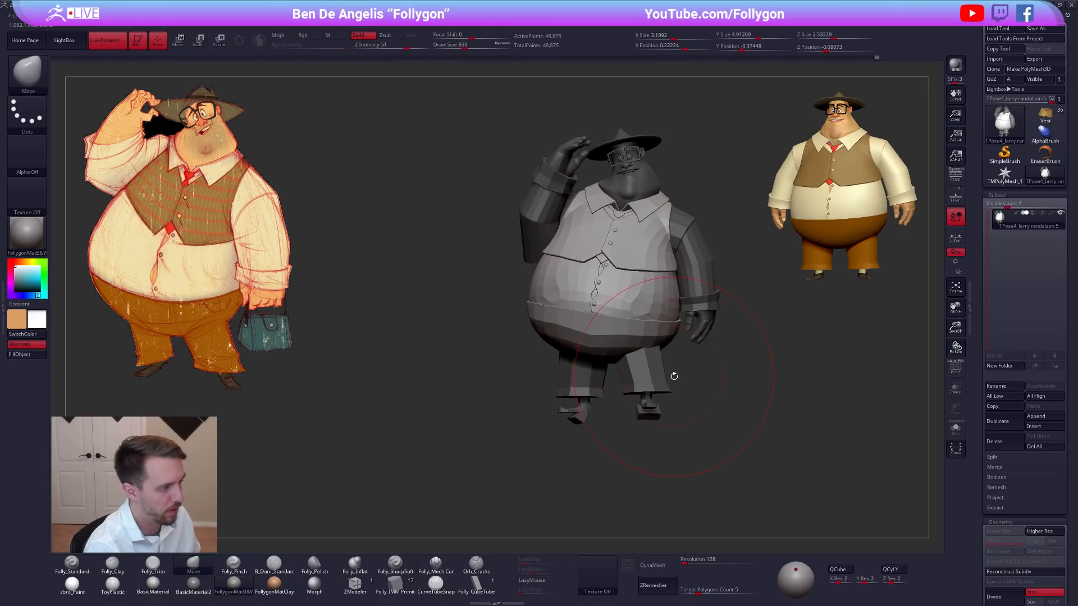
drag(668, 383, 674, 384)
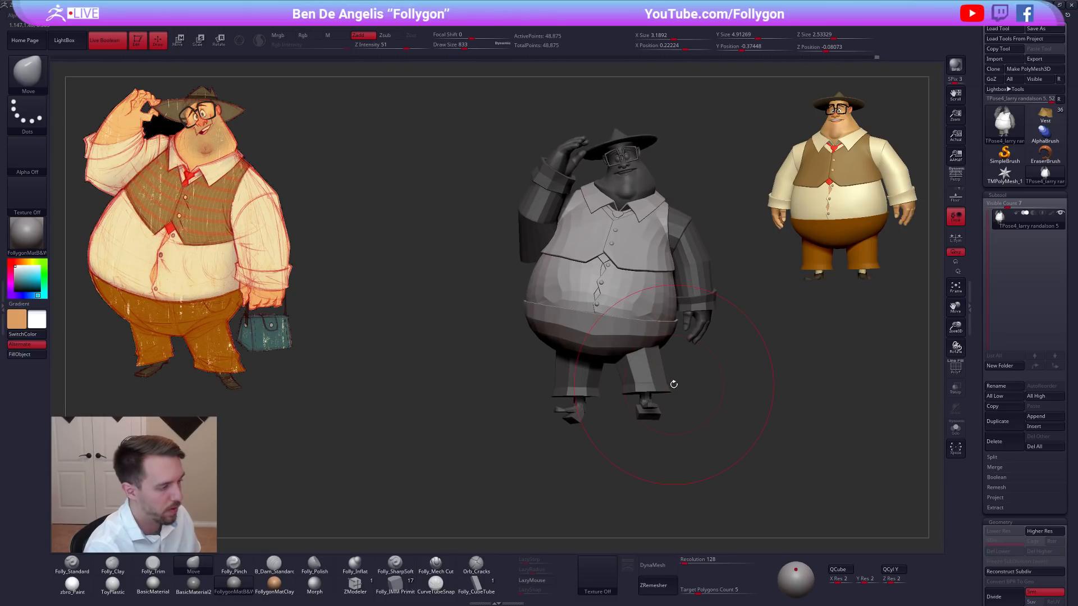
key(space)
click(744, 338)
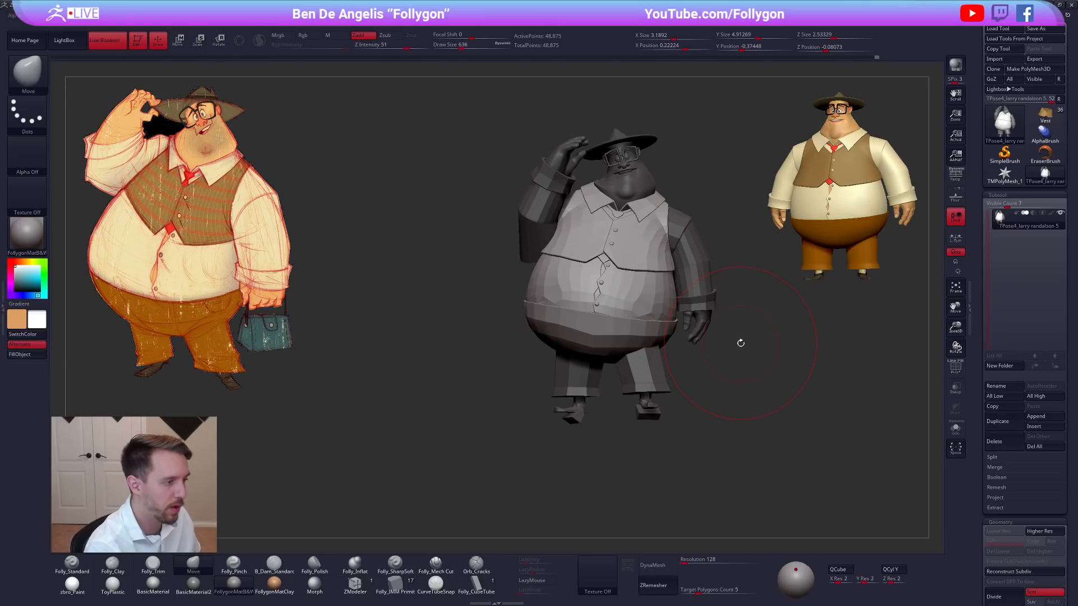
Isolate the torso polygroup and lay a Transpose line from the collar down the shirt front to below the belly.
key(r)
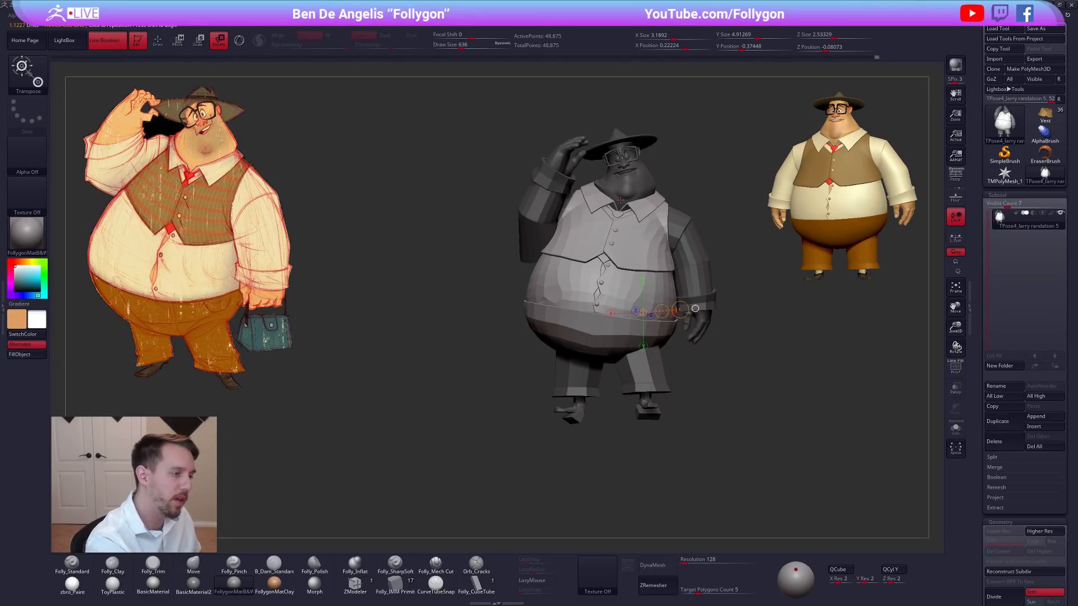
key(shift+f)
ctrl+shift+click(622, 206)
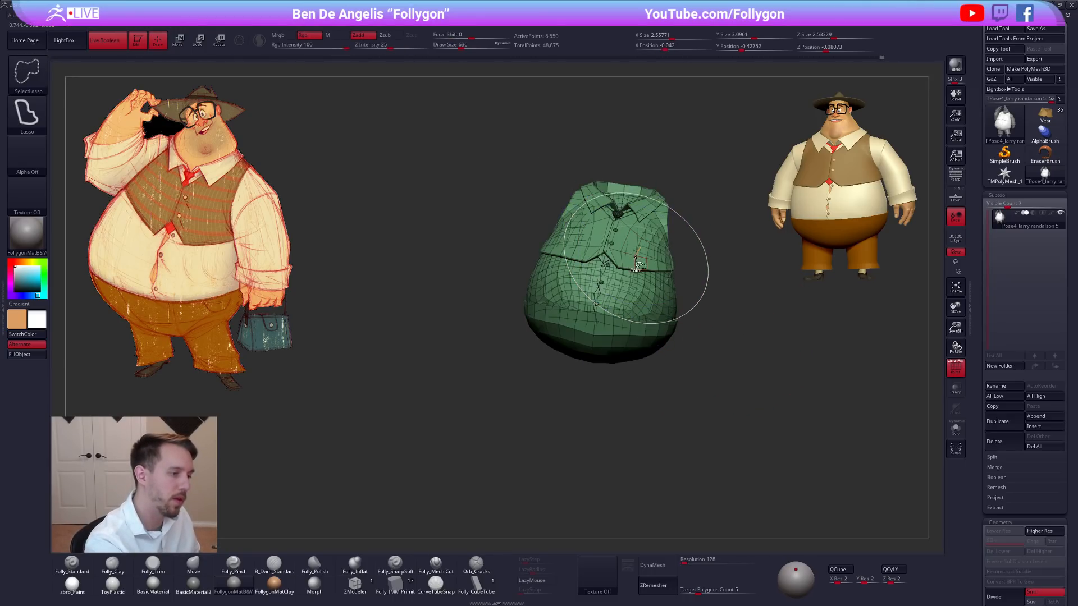
drag(580, 438, 649, 379)
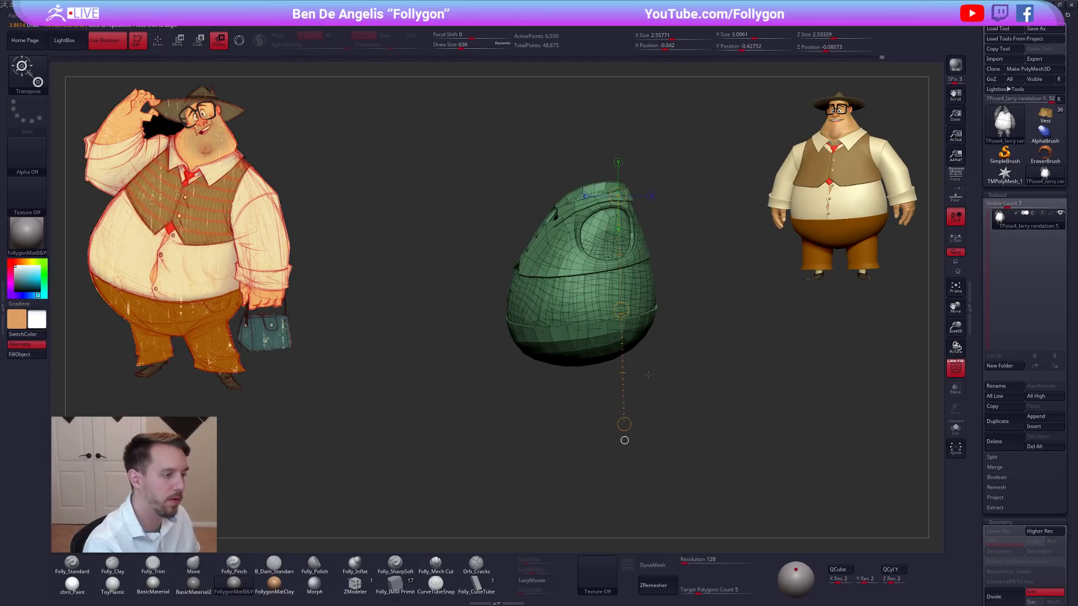
drag(624, 440, 651, 363)
key(w)
drag(597, 346, 586, 363)
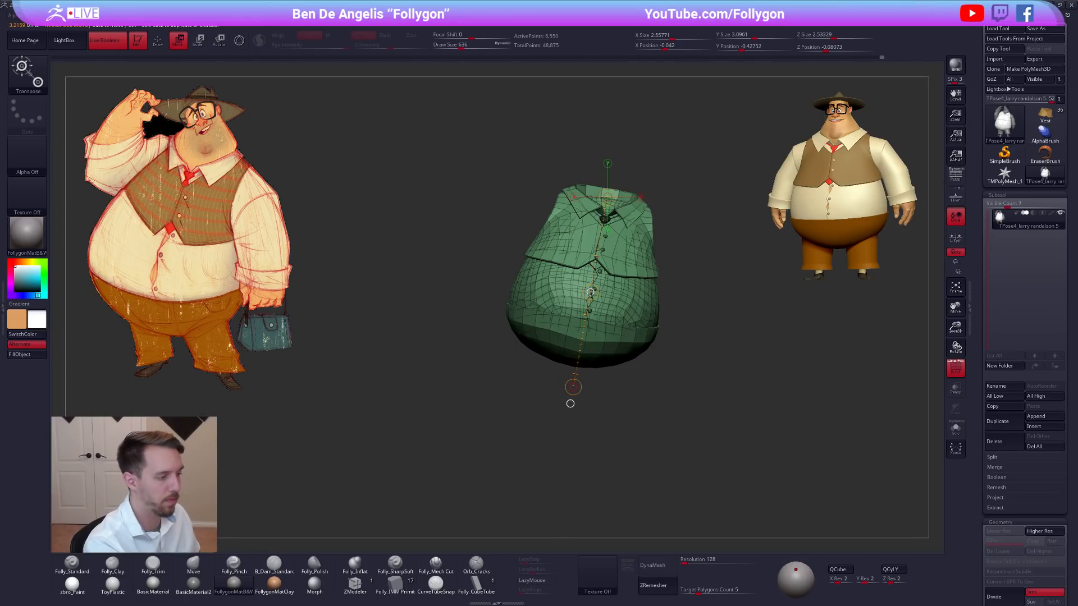
Try to rotate the isolated torso slightly with the Transpose line, and undo it.
key(r)
drag(591, 292, 594, 280)
key(ctrl+z)
Unhide the rest of the character and turn off the polygroup wireframe display.
key(q)
ctrl+shift+click(708, 380)
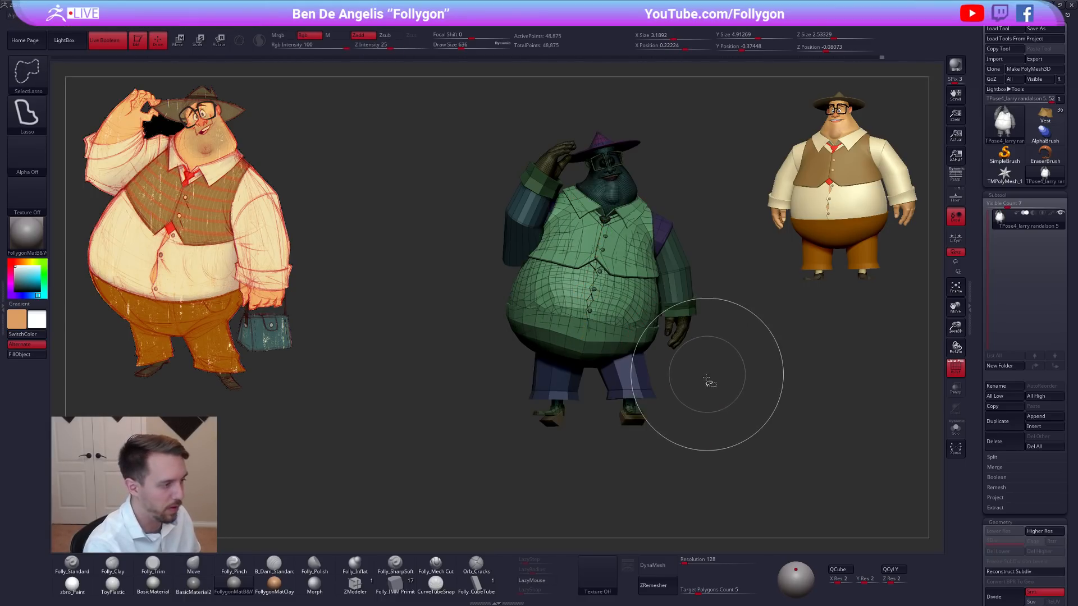
key(w)
key(shift+f)
Try to shift the unmasked torso sideways with the Transpose line, and undo the move.
key(r)
key(w)
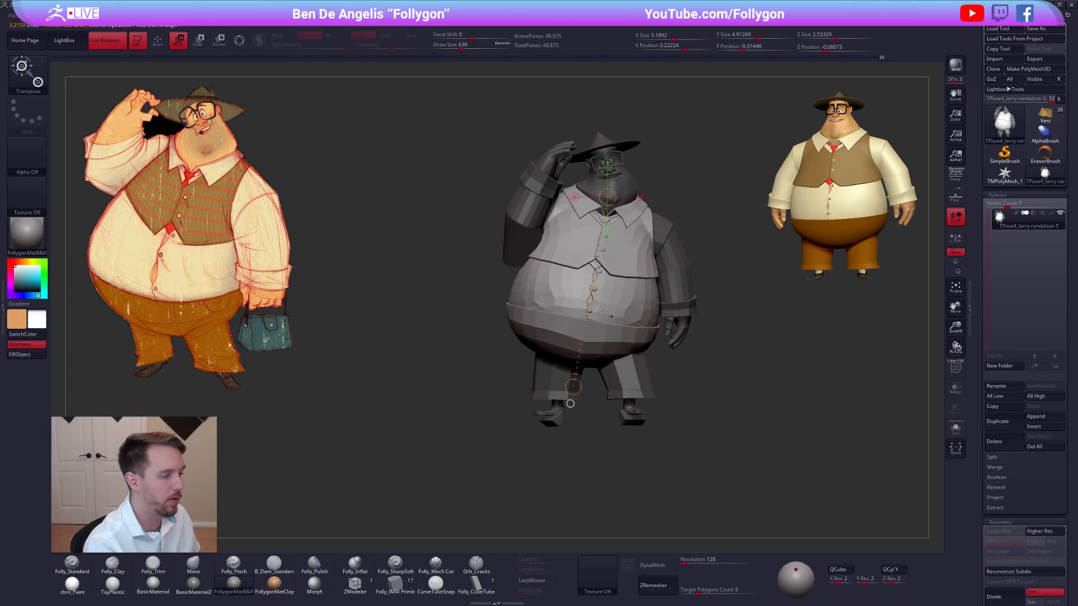
drag(590, 293, 622, 294)
key(ctrl+z)
Shorten the lower end of the Transpose line to just below the belly and rotate the unmasked torso slightly.
mouse_move(571, 404)
mouse_down()
mouse_move(605, 388)
mouse_move(570, 391)
mouse_up()
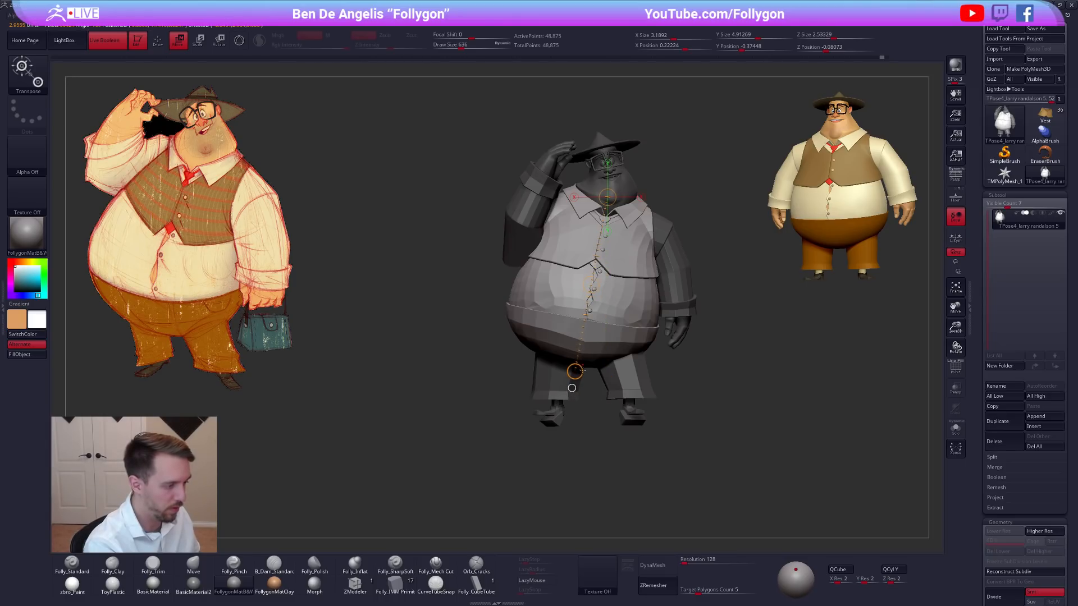
key(r)
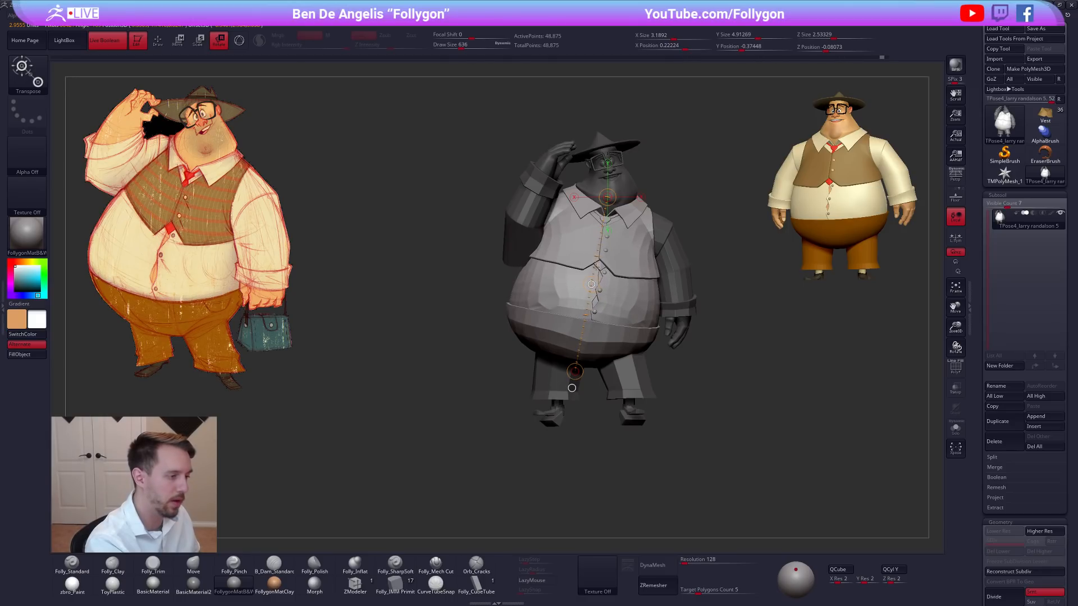
drag(596, 262, 684, 383)
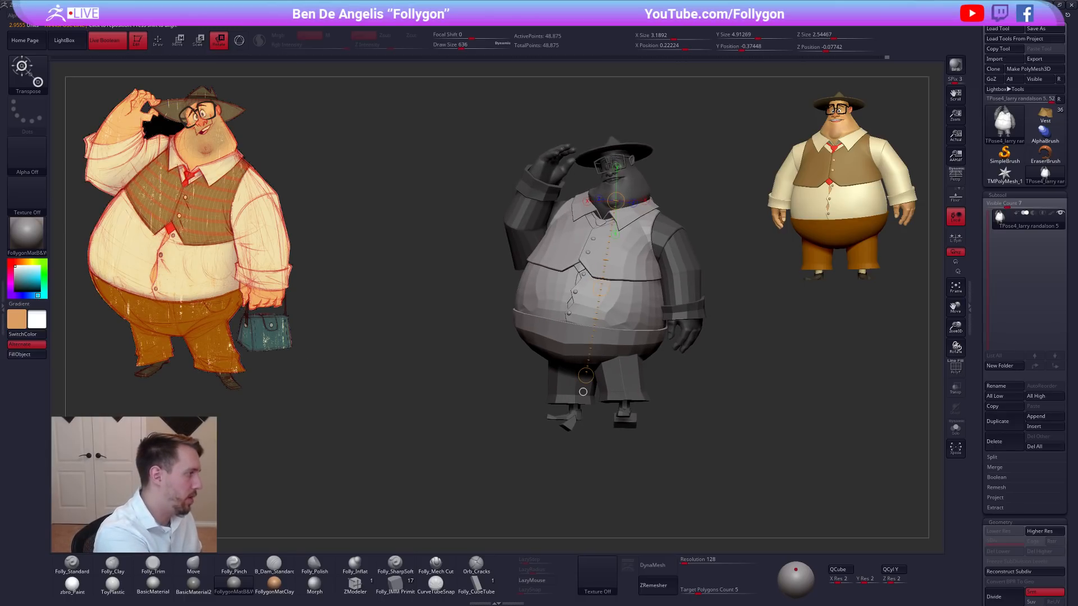
drag(575, 292, 568, 293)
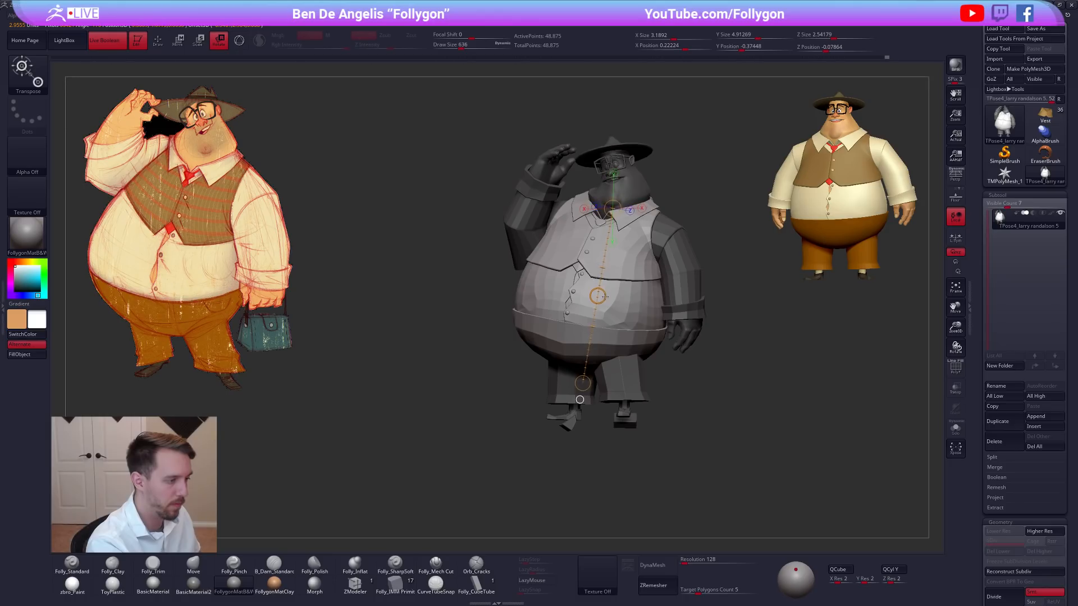
Try rotating the torso with the Transpose line from a side view, and undo the latest changes.
drag(606, 288, 605, 320)
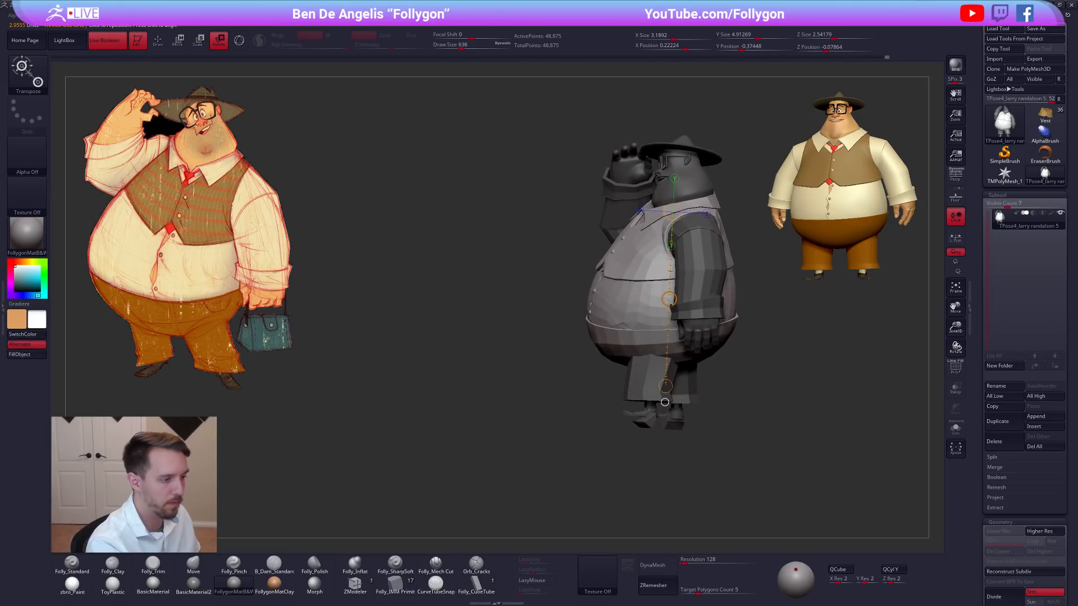
drag(669, 300, 689, 303)
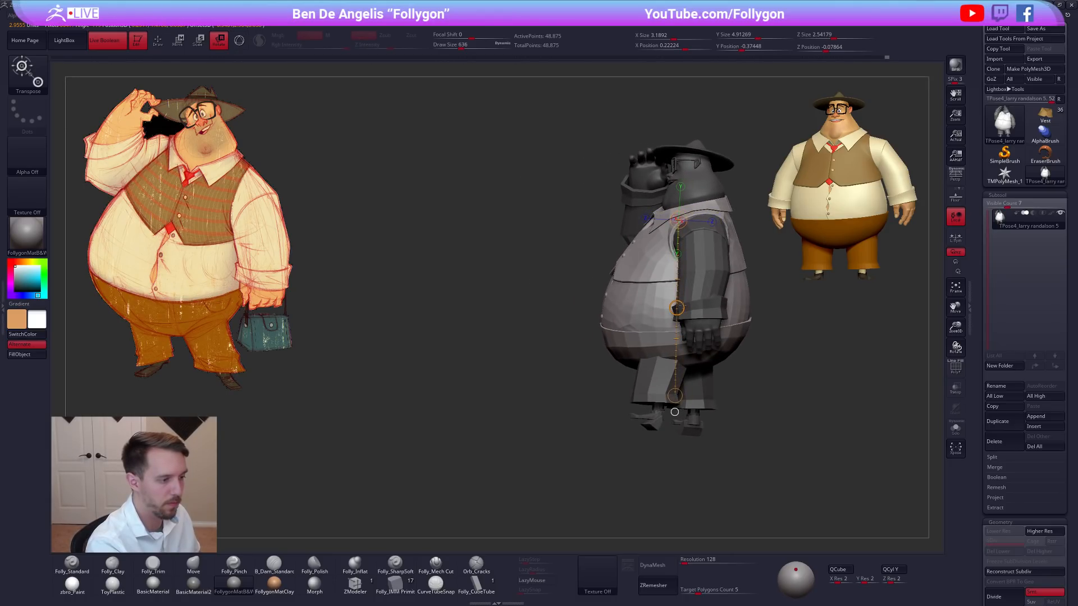
key(ctrl+z)
key(ctrl+z)
key(ctrl+z)
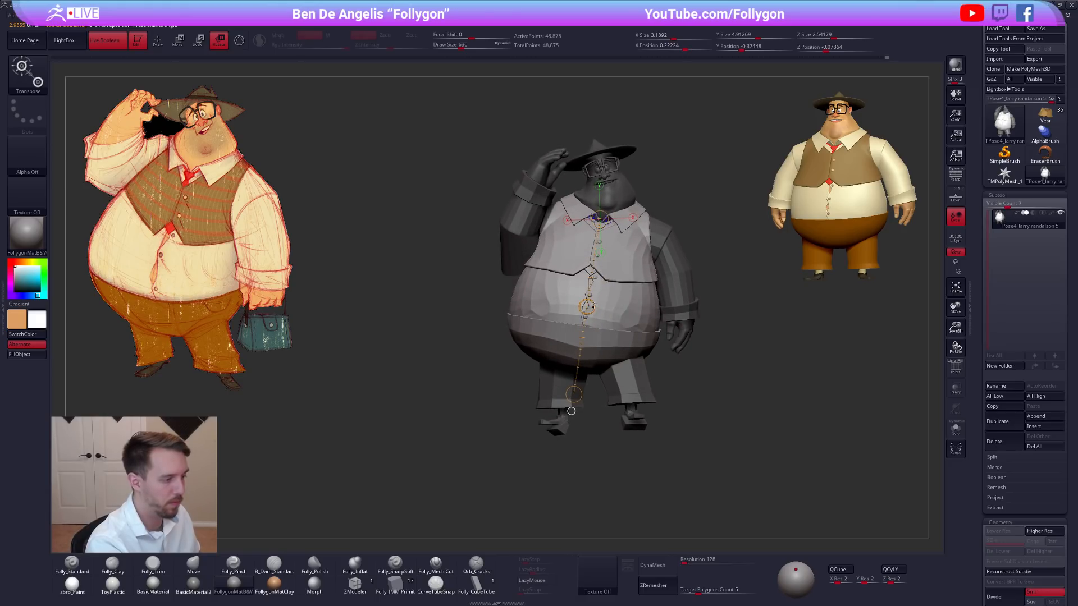
Rotate the torso slightly from the front view and return to the Move brush.
mouse_move(593, 305)
mouse_down()
mouse_move(598, 320)
mouse_move(590, 305)
mouse_up()
mouse_move(676, 386)
mouse_down()
mouse_move(704, 389)
mouse_move(710, 379)
mouse_move(729, 402)
mouse_up()
key(q)
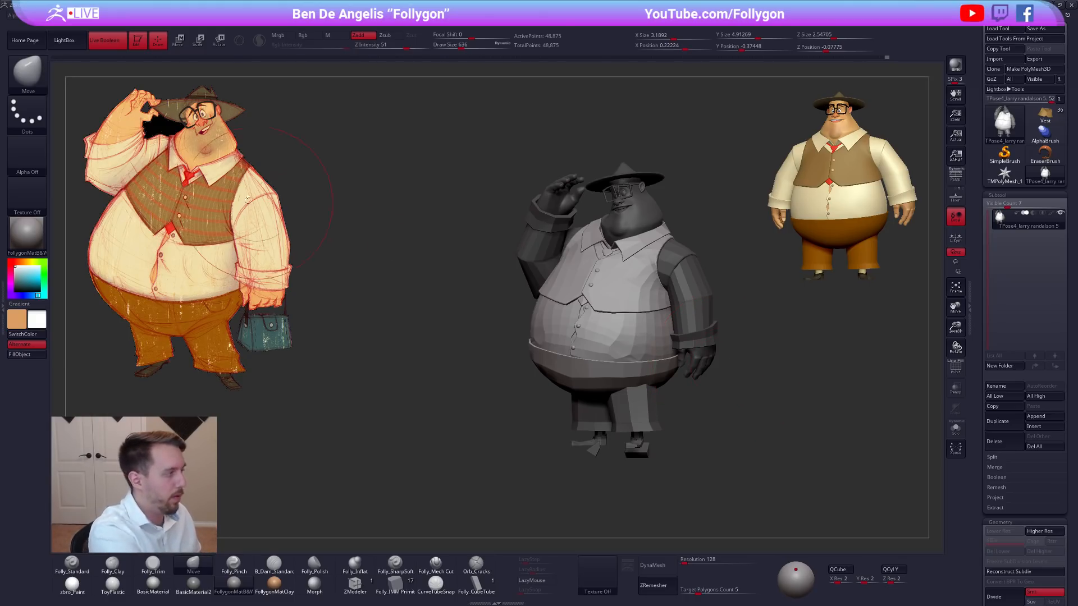
Adjust the back of the vest around the raised arm's armhole with small Move brush strokes, starting at draw size 519.
mouse_move(729, 364)
mouse_down()
mouse_move(602, 248)
mouse_move(625, 259)
mouse_up()
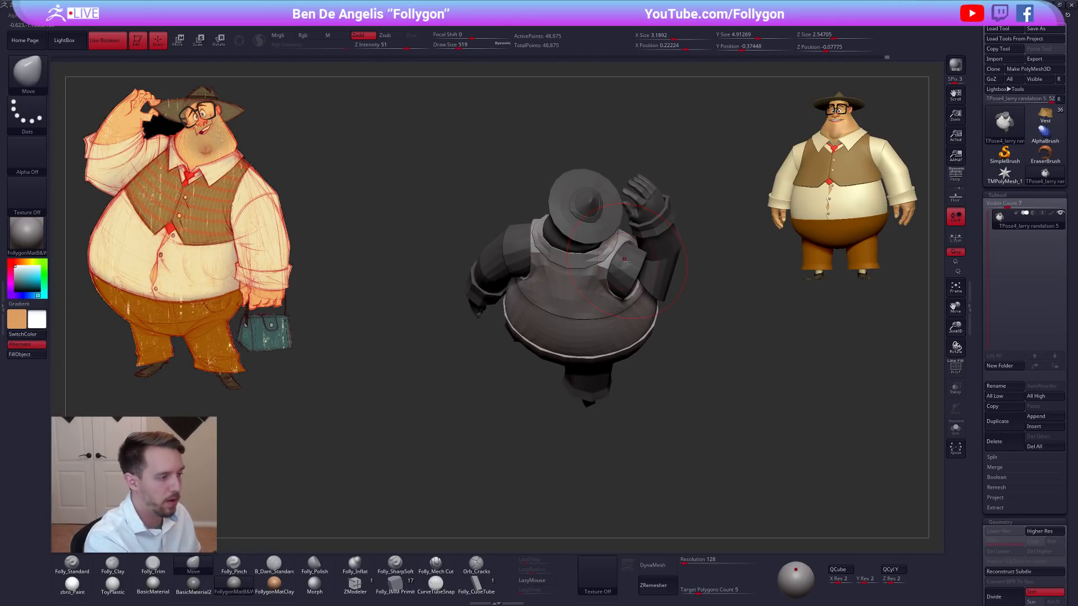
right_drag(625, 261, 628, 260)
key(space)
drag(628, 261, 621, 260)
right_drag(624, 260, 627, 256)
key(space)
drag(622, 257, 617, 258)
mouse_move(617, 258)
right_down()
mouse_move(616, 267)
mouse_move(626, 251)
mouse_move(631, 268)
mouse_move(664, 269)
right_up()
Refine the front vest shoulder beside the raised arm with the Move brush, reducing the draw size from 414 to 321.
key(space)
drag(580, 256, 584, 255)
right_drag(585, 250, 584, 256)
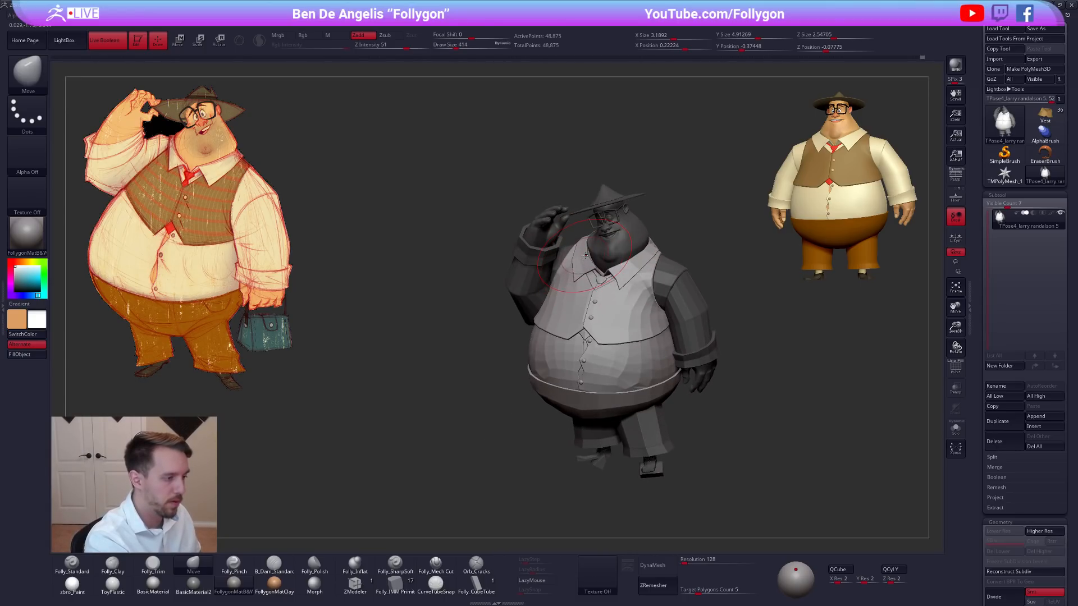
key(space)
drag(587, 256, 583, 258)
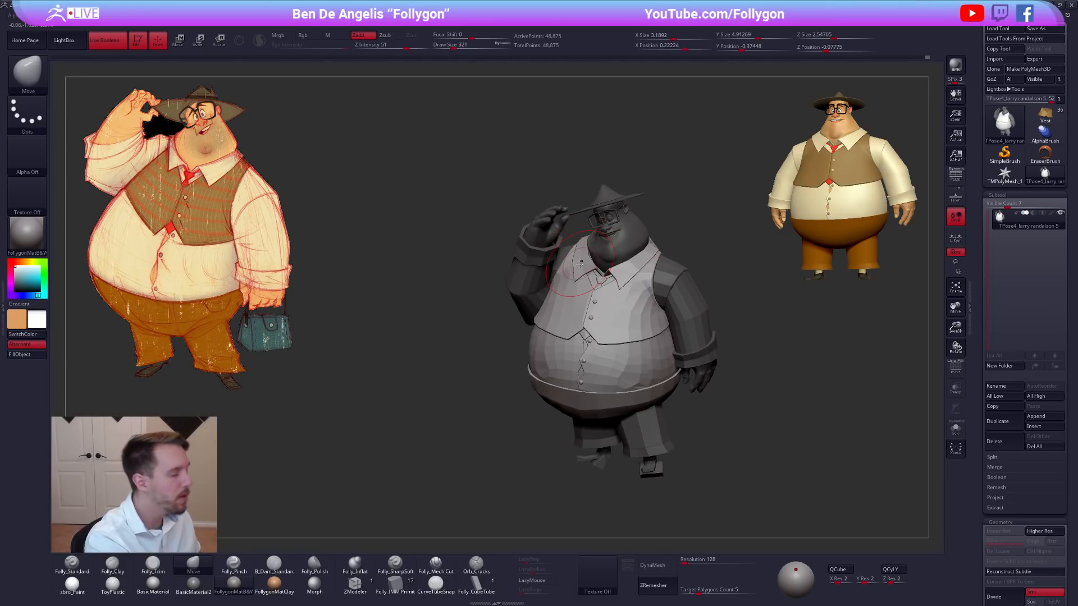
mouse_move(582, 285)
right_down()
mouse_move(612, 331)
mouse_move(596, 335)
right_up()
Isolate the shoulder polygroup, mask everything except the raised arm's shoulder piece, and show the full character without polygroup wireframe.
key(w)
key(q)
mouse_move(435, 374)
ctrl+mouse_down()
mouse_move(549, 256)
mouse_move(316, 393)
ctrl+mouse_up()
key(shift+f)
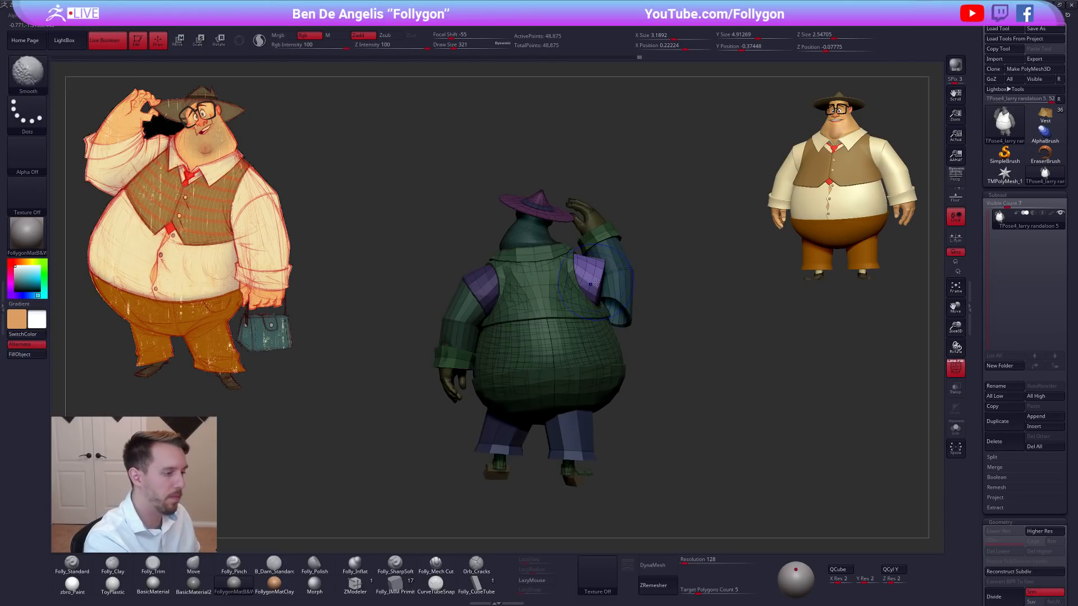
ctrl+shift+click(592, 288)
ctrl+drag(543, 318, 662, 250)
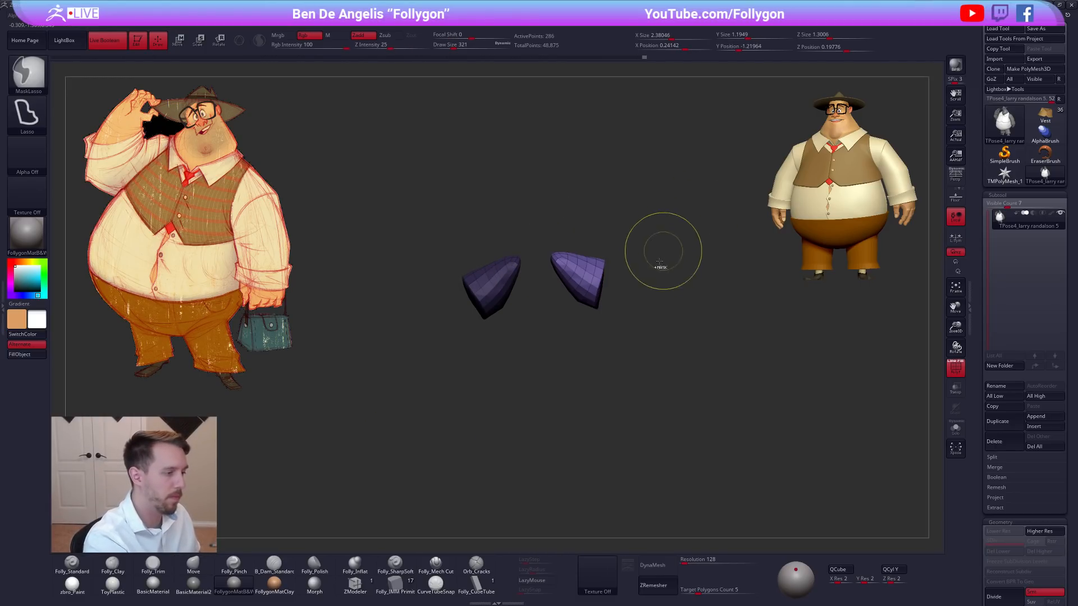
ctrl+click(663, 252)
ctrl+shift+click(663, 253)
key(shift+f)
Set the draw size to 414 and hide the hands, cuffs and raised arm's sleeve to expose the unmasked shoulder.
key(space)
mouse_move(602, 274)
right_down()
mouse_move(602, 262)
mouse_move(630, 285)
right_up()
key(ctrl+shift)
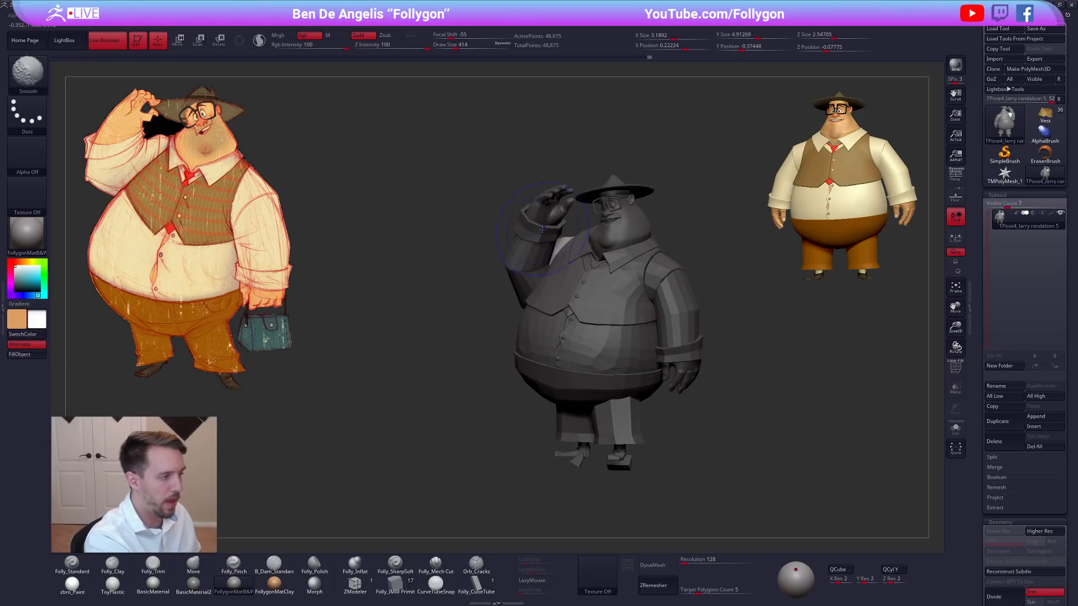
ctrl+alt+shift+click(541, 243)
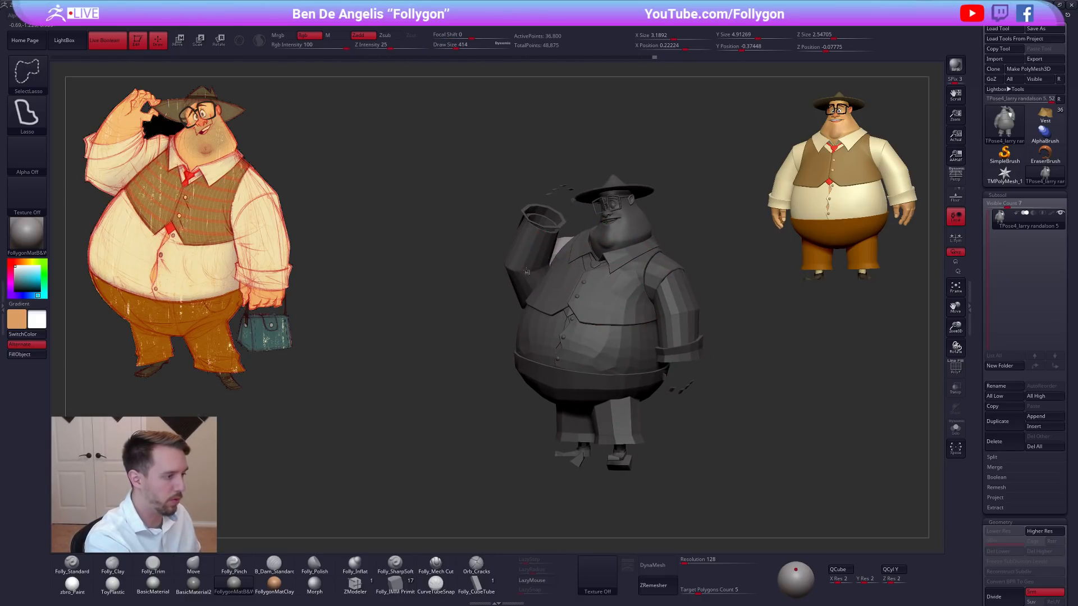
ctrl+shift+click(541, 228)
ctrl+shift+click(571, 201)
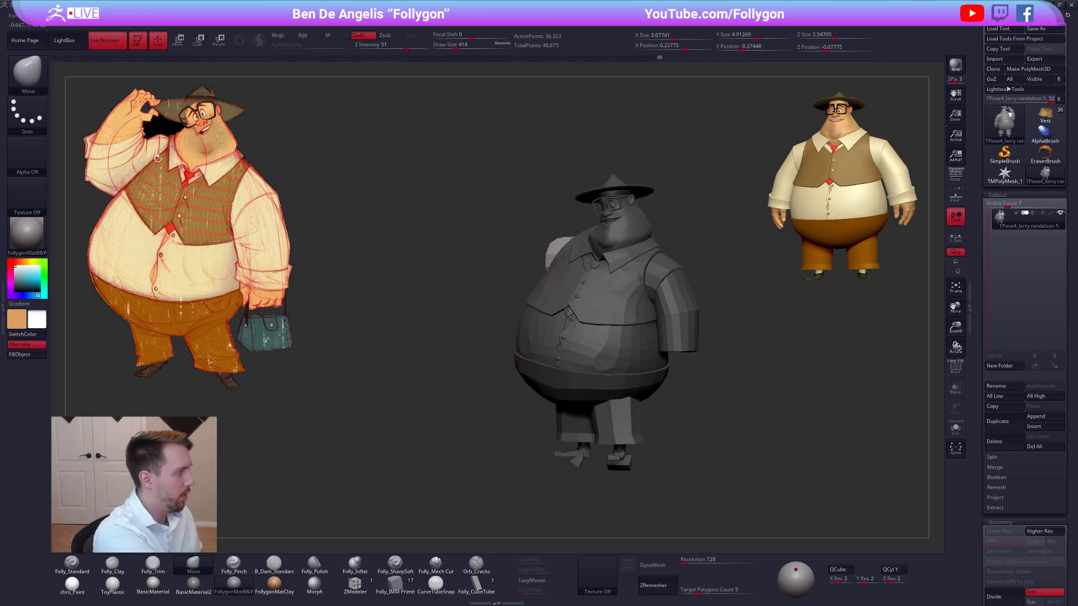
Reshape the exposed shoulder piece of the raised arm from the front and above with the Move brush at about draw size 350.
mouse_move(550, 264)
right_down()
mouse_move(580, 264)
mouse_move(541, 252)
right_up()
key(space)
drag(517, 244, 504, 245)
right_drag(504, 245, 458, 269)
key(space)
drag(528, 287, 532, 287)
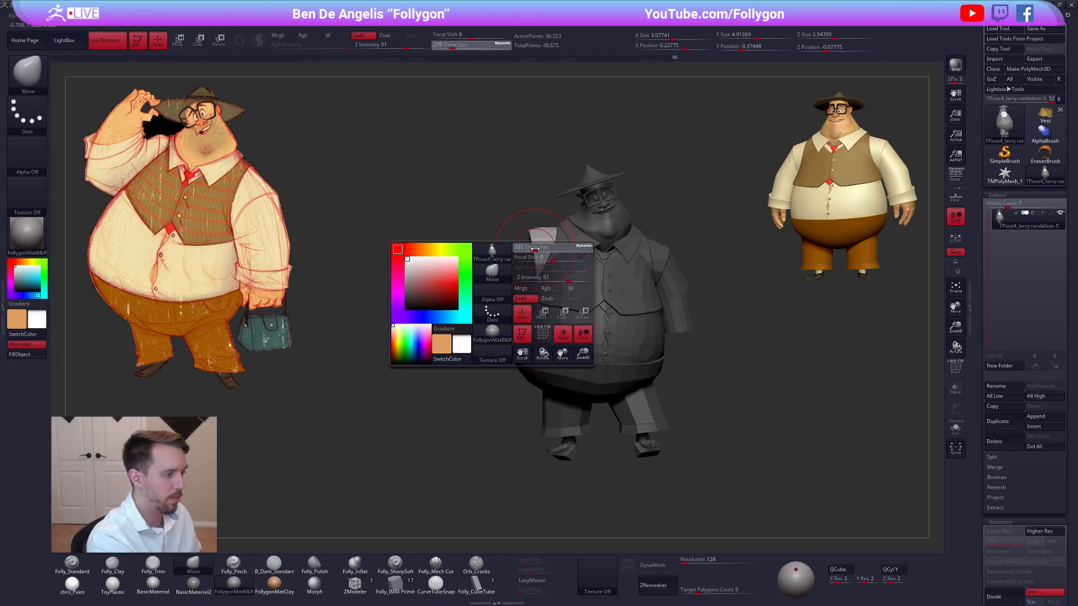
right_drag(530, 281, 533, 327)
right_drag(515, 248, 524, 282)
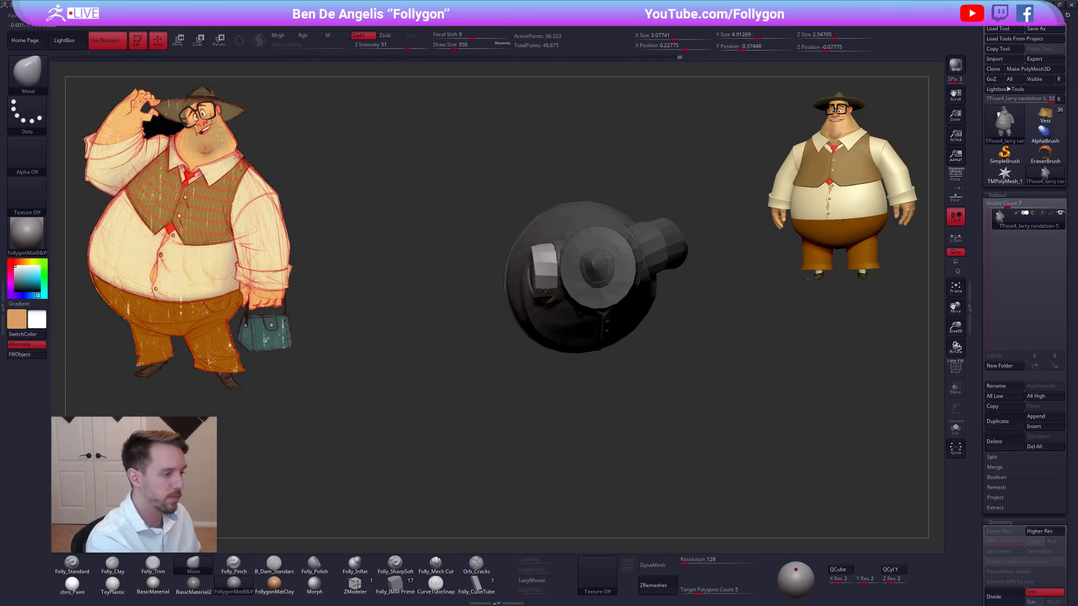
mouse_move(646, 385)
right_down()
mouse_move(693, 464)
mouse_move(623, 323)
right_up()
mouse_move(558, 296)
right_down()
mouse_move(595, 295)
mouse_move(571, 285)
mouse_move(571, 247)
mouse_move(616, 252)
right_up()
Move the raised arm's shoulder piece slightly outward with a Transpose line drawn from the collar through the shoulder.
key(shift+f)
key(w)
mouse_move(620, 248)
mouse_down()
mouse_move(502, 269)
mouse_move(522, 268)
mouse_up()
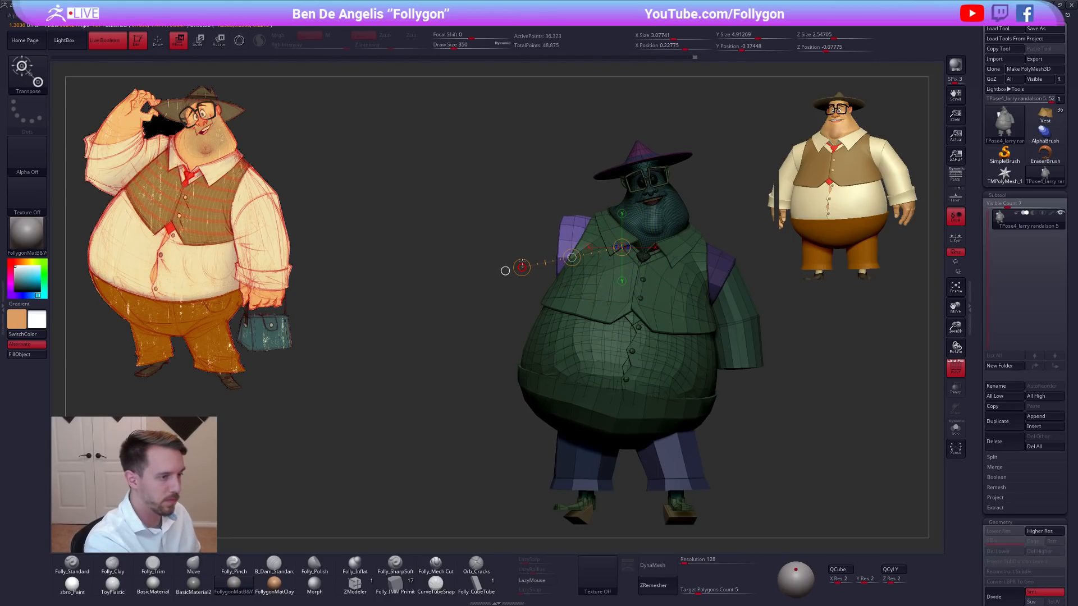
key(q)
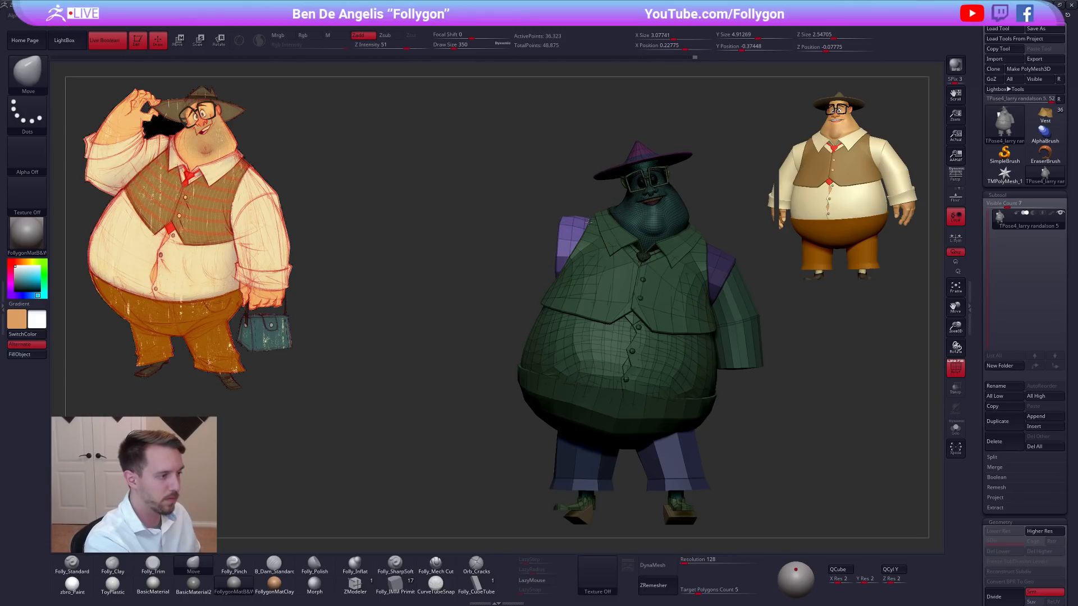
key(shift+f)
Try a Transpose rotation line running from the collar outward across the raised arm's shoulder.
mouse_move(724, 359)
ctrl+right_down()
mouse_move(719, 329)
mouse_move(746, 359)
mouse_move(683, 343)
ctrl+right_up()
mouse_move(722, 404)
mouse_down()
mouse_move(717, 416)
mouse_move(721, 388)
mouse_up()
mouse_move(662, 350)
mouse_down()
mouse_move(677, 350)
mouse_move(686, 377)
mouse_up()
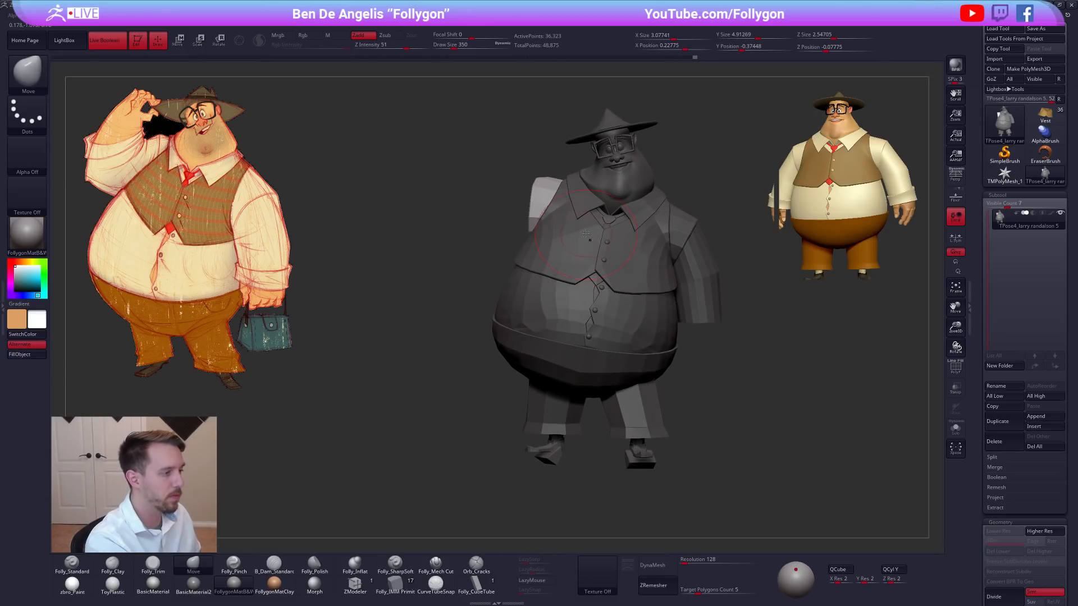
key(r)
drag(571, 210, 495, 227)
key(q)
Soften the mask edge at the raised arm's shoulder and draw a vertical Transpose rotation line up through the shoulder piece.
mouse_move(563, 167)
ctrl+mouse_down()
mouse_move(777, 225)
mouse_move(774, 210)
ctrl+mouse_up()
alt+right_drag(629, 266, 631, 301)
ctrl+click(560, 207)
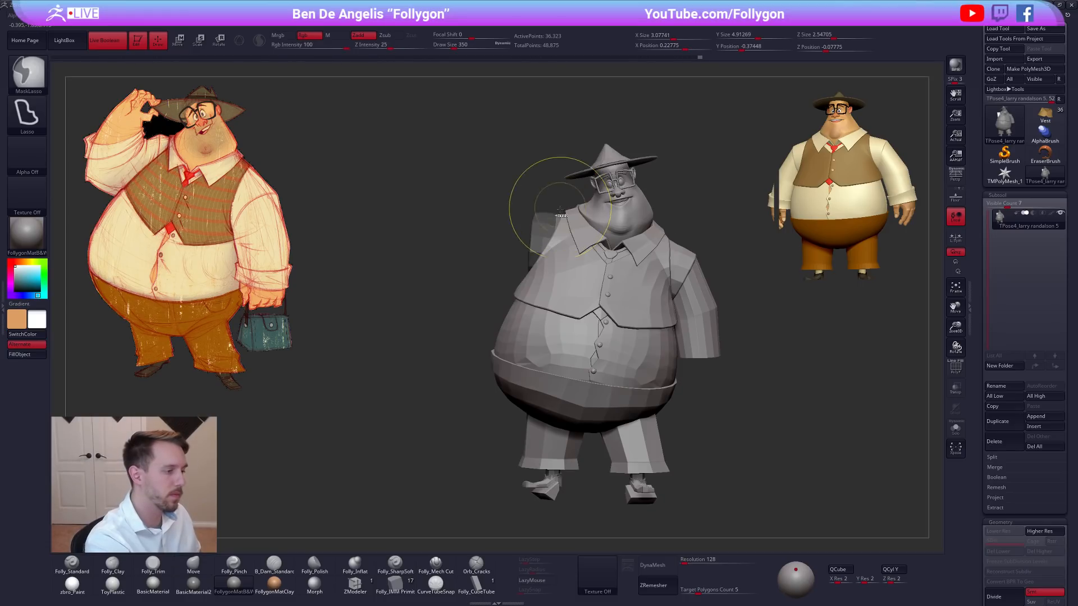
ctrl+click(556, 207)
key(r)
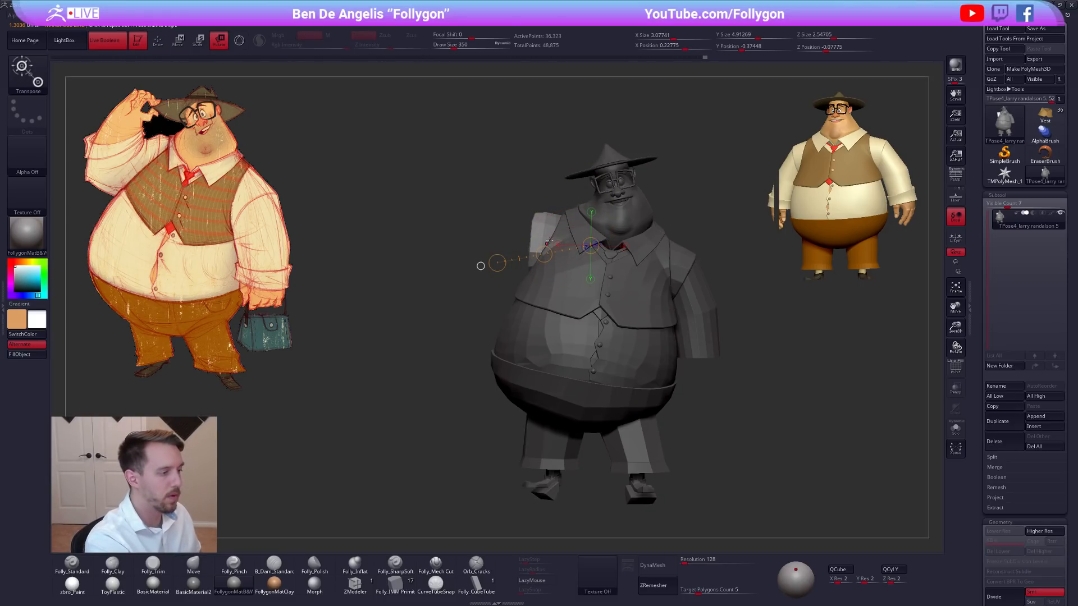
drag(531, 275, 533, 189)
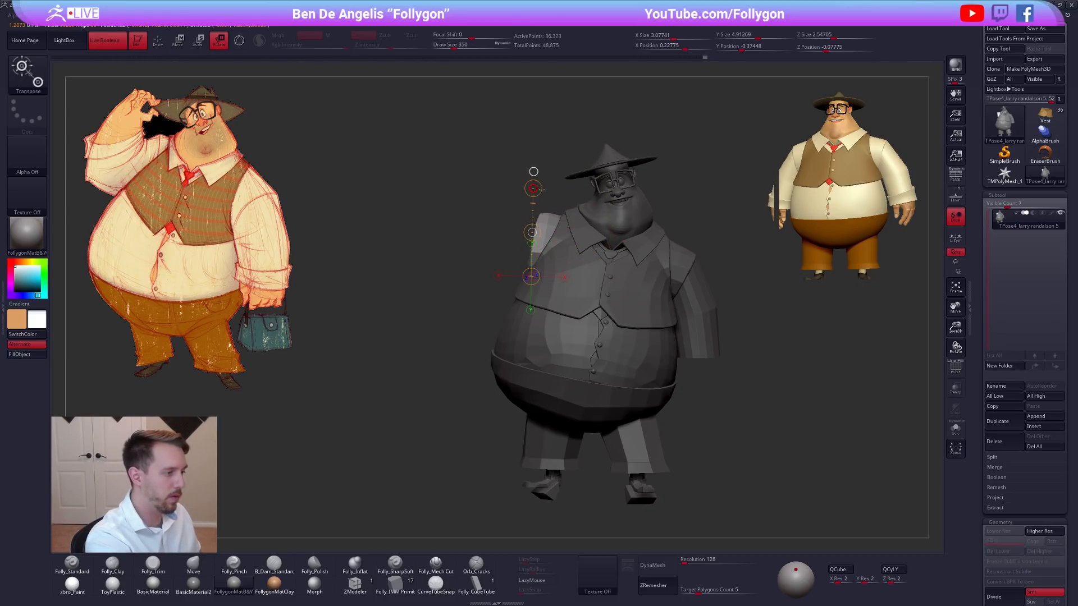
key(q)
Nudge the raised arm's shoulder piece with a short Transpose move.
mouse_move(770, 397)
right_down()
mouse_move(715, 402)
mouse_move(741, 405)
right_up()
key(w)
drag(555, 143, 567, 125)
key(q)
Unhide the hands and sleeves, clear the mask and review the whole figure.
right_drag(725, 393, 716, 377)
ctrl+shift+click(713, 374)
ctrl+drag(711, 383, 734, 398)
alt+right_drag(735, 398, 681, 397)
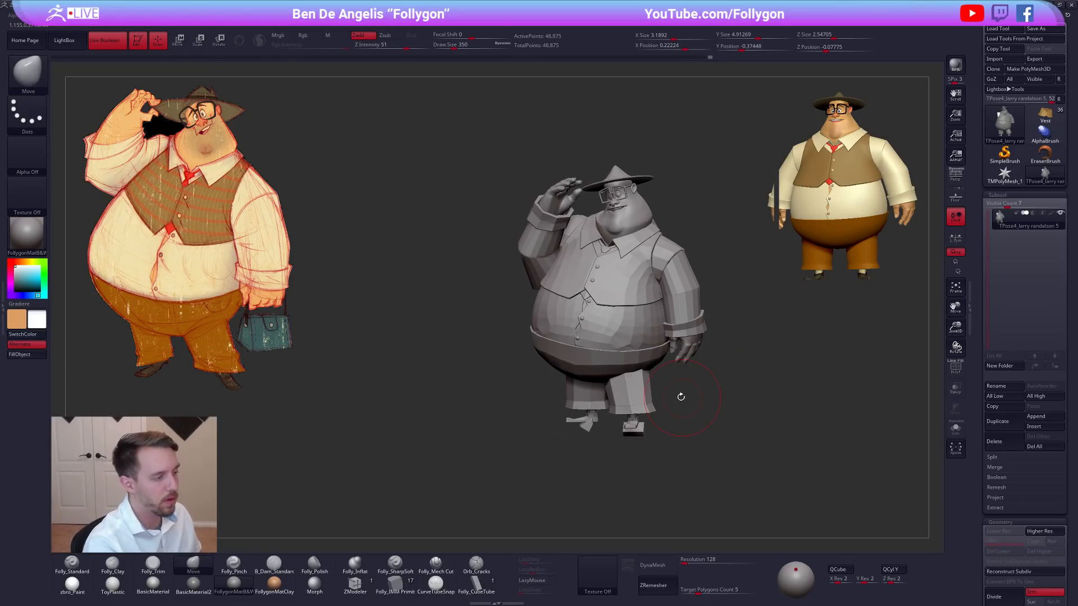
alt+right_drag(595, 324, 547, 319)
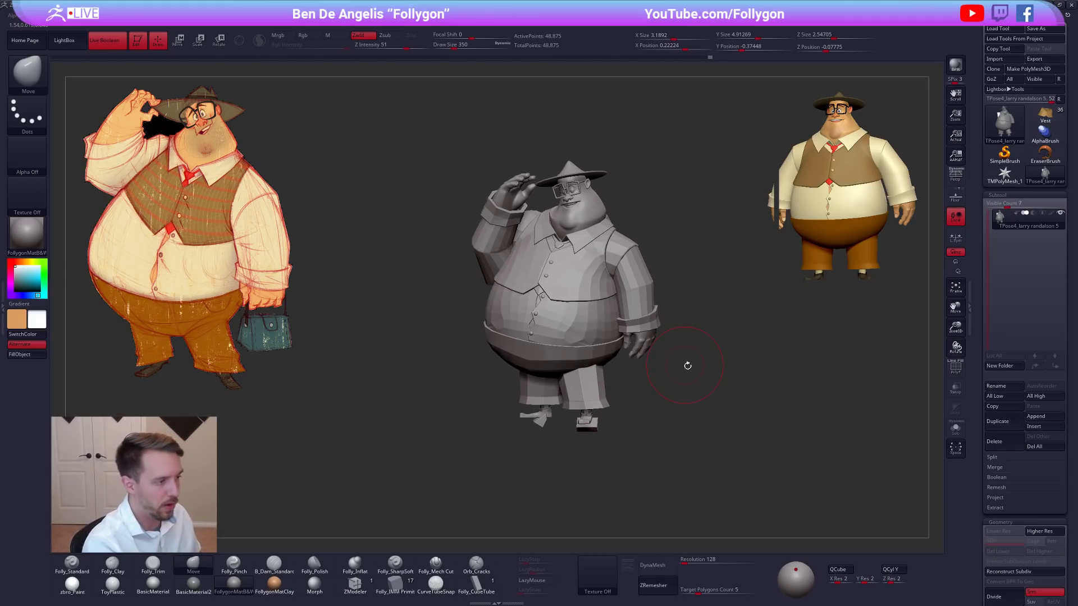
mouse_move(710, 374)
right_down()
mouse_move(676, 395)
mouse_move(672, 375)
right_up()
mouse_move(672, 375)
alt+right_down()
mouse_move(671, 305)
mouse_move(649, 377)
alt+right_up()
Display the polygroups and isolate the feet and shoes by hiding them and inverting the visibility.
key(shift+f)
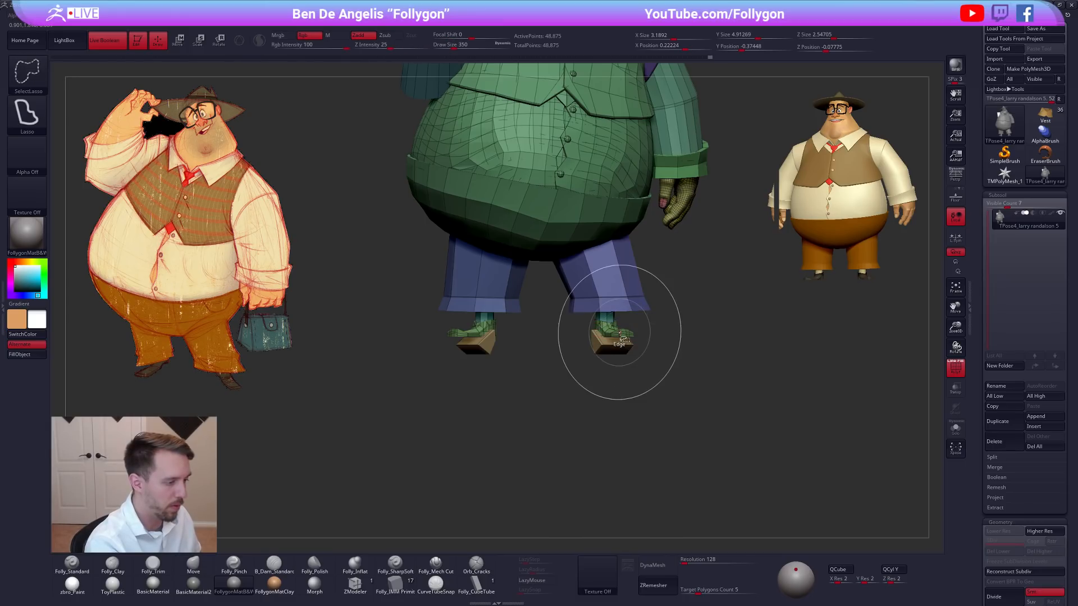
ctrl+shift+click(617, 338)
ctrl+shift+click(620, 352)
ctrl+shift+click(614, 348)
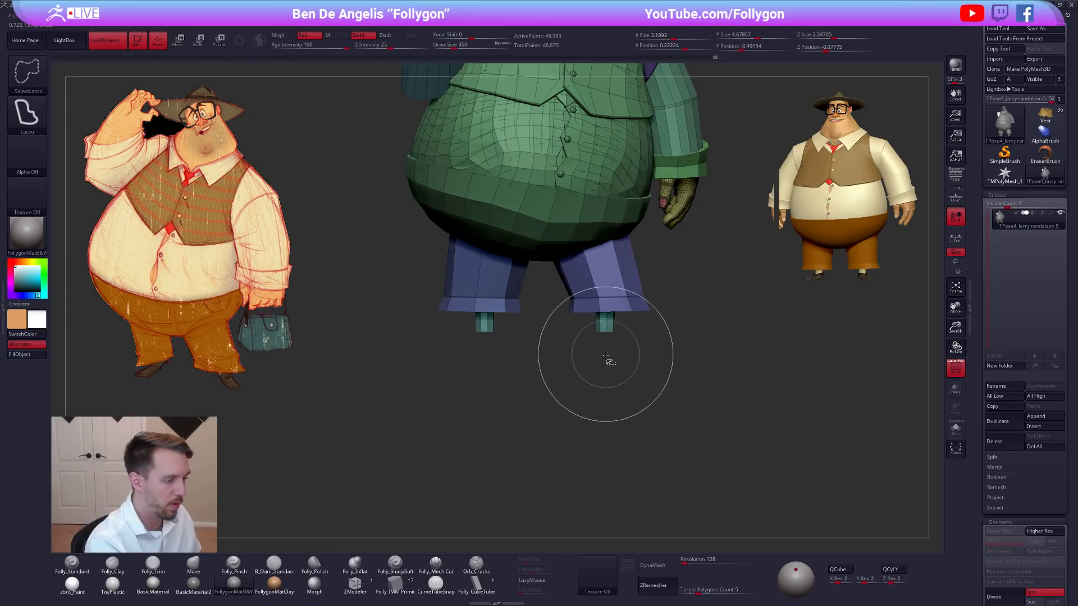
ctrl+shift+drag(613, 381, 627, 374)
Mask the isolated feet one after the other and assign each its own polygroup.
mouse_move(591, 288)
ctrl+mouse_down()
mouse_move(569, 345)
mouse_move(708, 326)
ctrl+mouse_up()
key(ctrl+w)
mouse_move(535, 375)
ctrl+mouse_down()
mouse_move(442, 343)
mouse_move(443, 402)
ctrl+mouse_up()
key(ctrl+w)
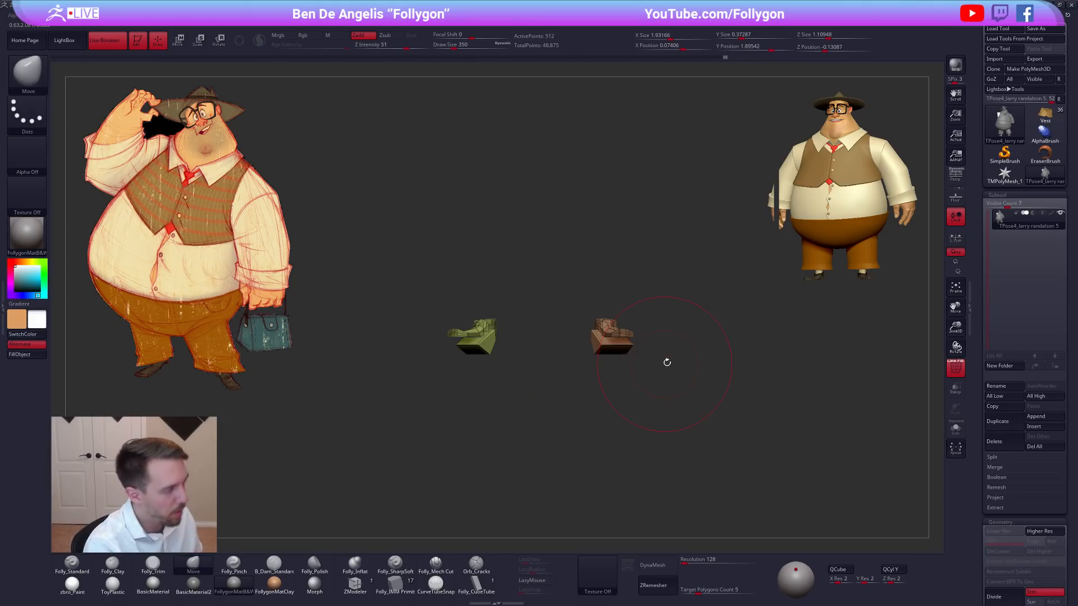
Set the draw size to 192 and regroup the masked foot on the lowered-arm side as a new polygroup.
key(space)
mouse_move(648, 404)
ctrl+mouse_down()
mouse_move(671, 356)
mouse_move(542, 405)
ctrl+mouse_up()
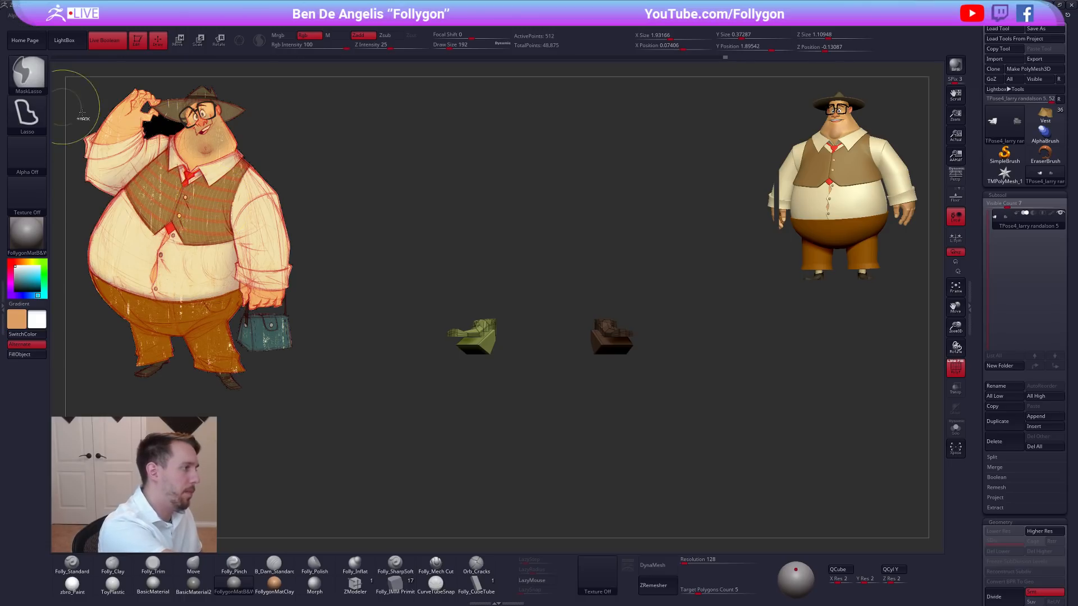
ctrl+click(28, 73)
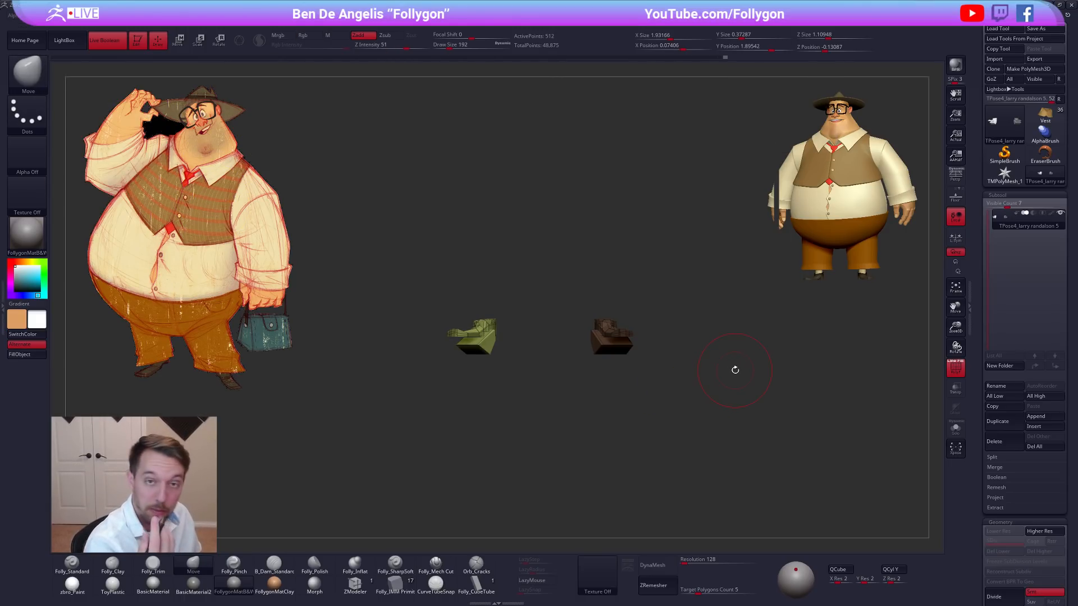
key(ctrl+w)
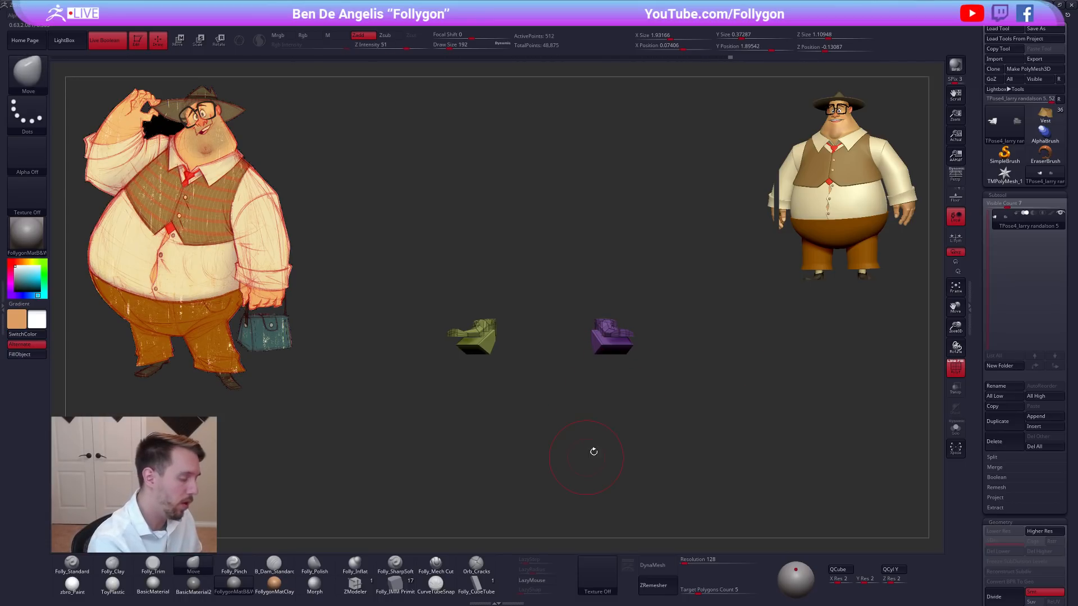
key(w)
key(q)
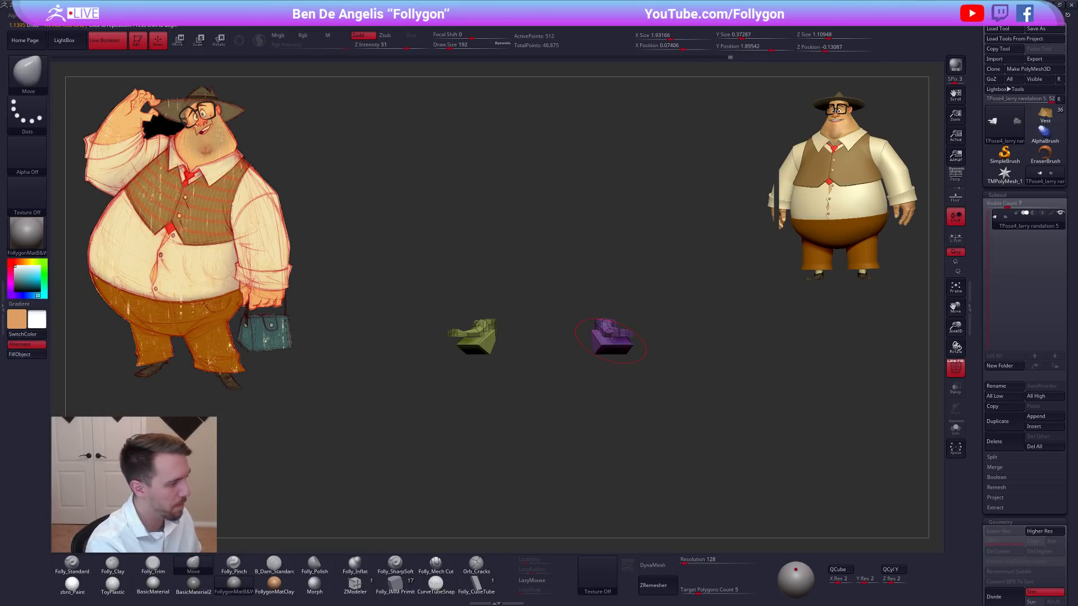
Unhide the body and mask everything except the foot on the lowered-arm side.
ctrl+shift+drag(653, 343, 638, 344)
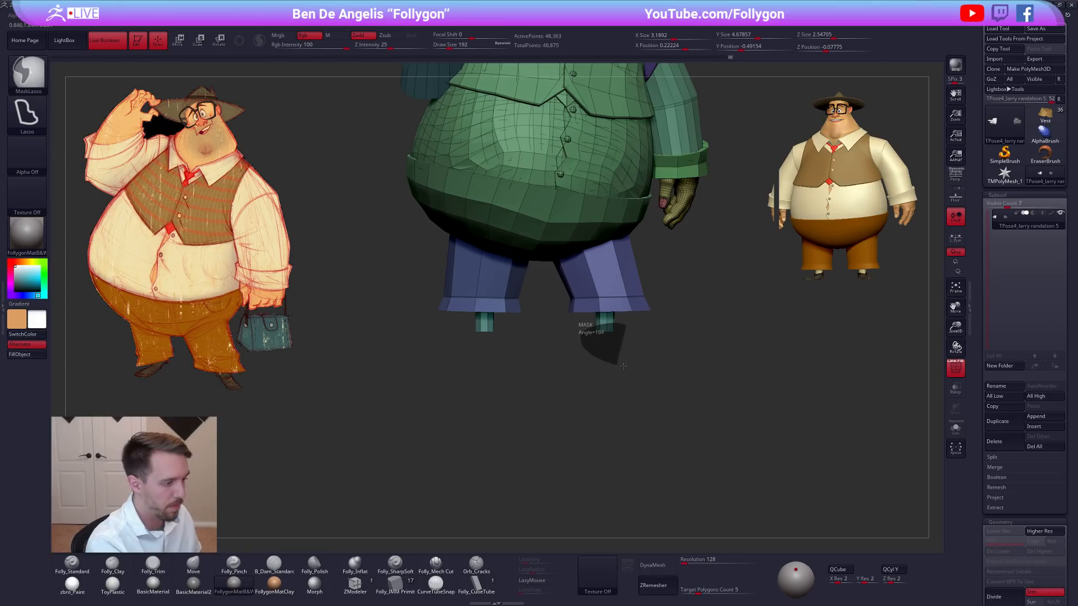
ctrl+shift+click(650, 373)
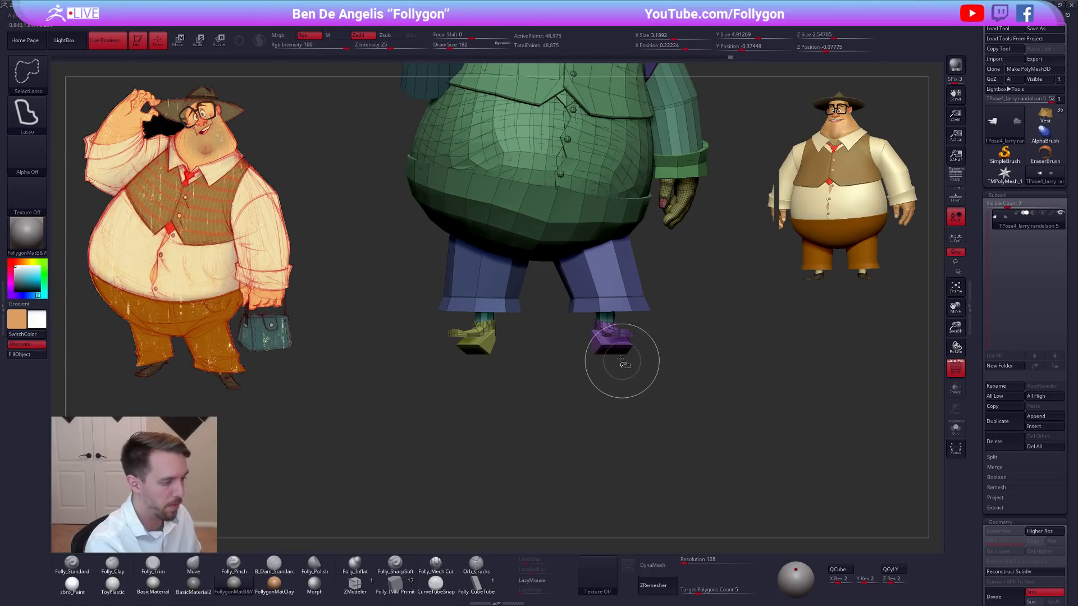
ctrl+shift+click(616, 330)
ctrl+shift+click(645, 368)
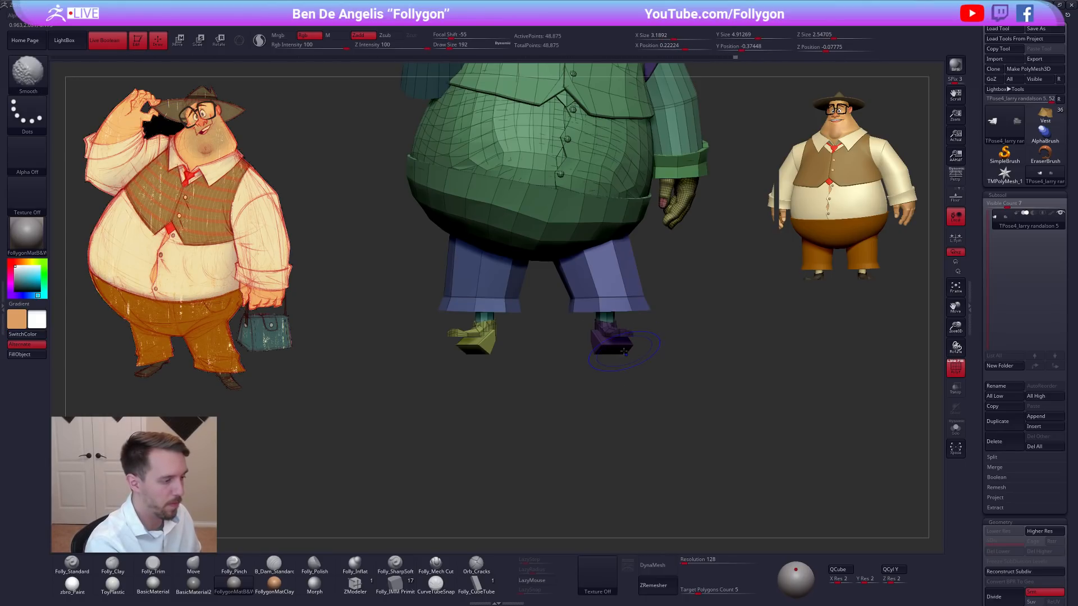
ctrl+click(643, 369)
Move the unmasked foot slightly outward under its trouser leg with a horizontal Transpose line.
key(w)
mouse_move(618, 352)
mouse_down()
mouse_move(673, 352)
mouse_move(654, 354)
mouse_up()
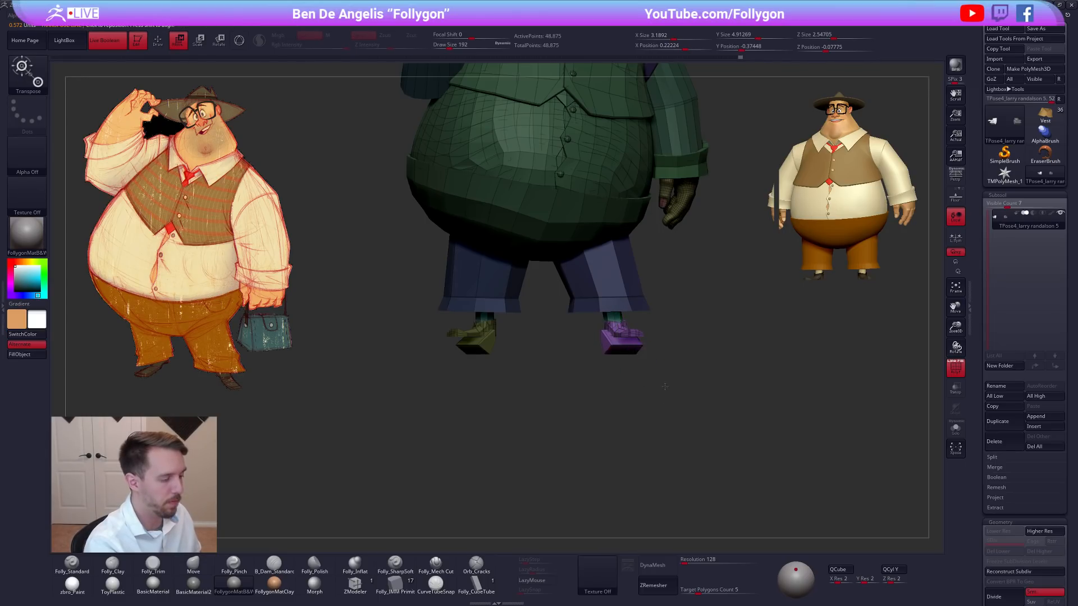
shift+drag(665, 392, 661, 298)
shift+drag(622, 371, 539, 470)
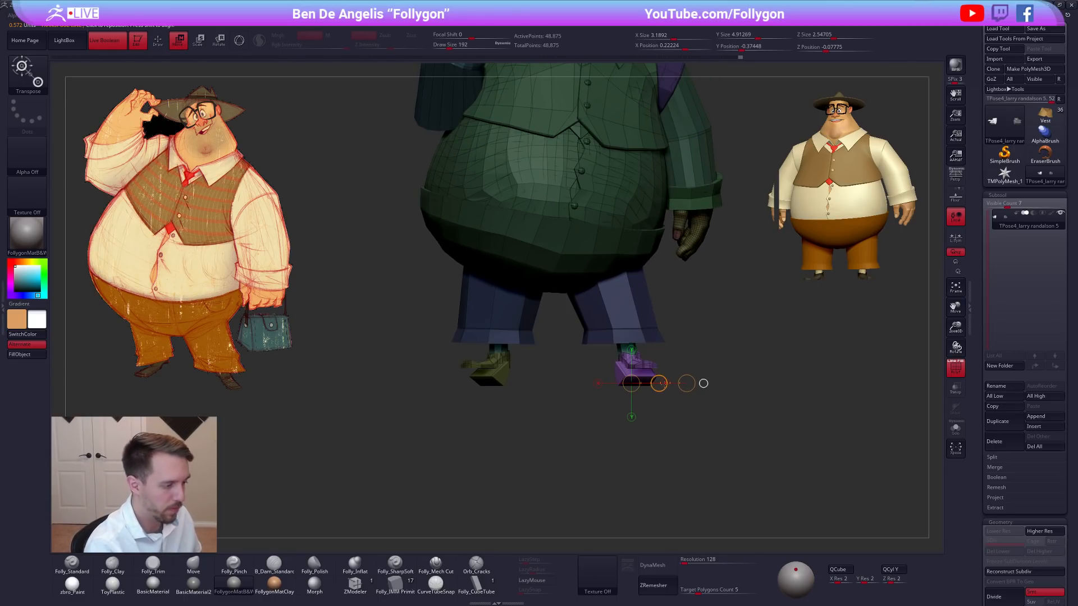
Clear the mask and mask everything except the foot on the raised-arm side, using its polygroup.
key(q)
alt+drag(566, 423, 611, 402)
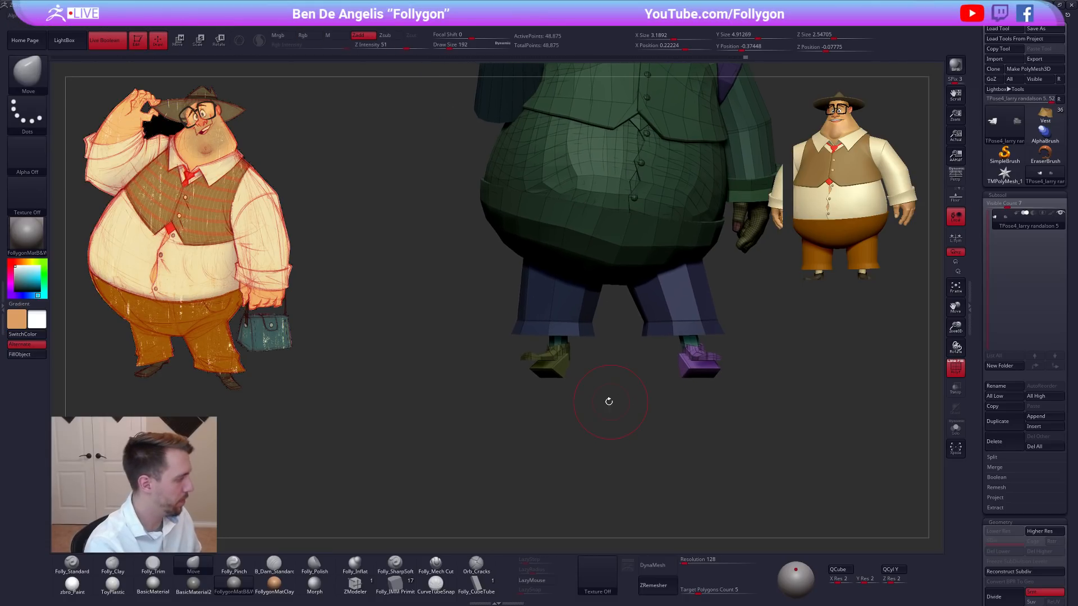
ctrl+shift+click(556, 366)
ctrl+shift+click(561, 396)
key(ctrl)
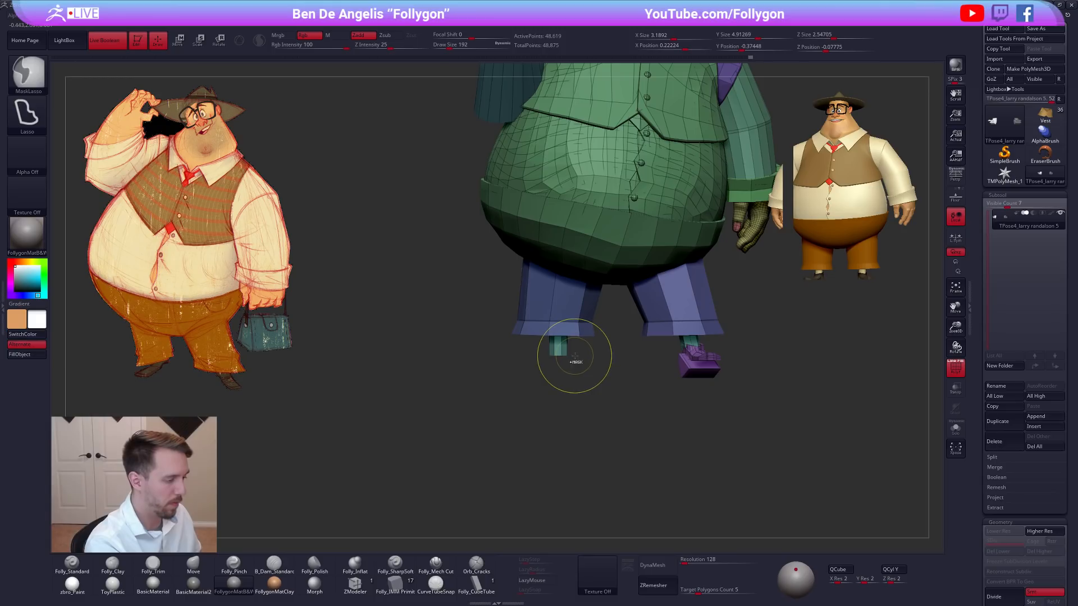
ctrl+shift+click(595, 400)
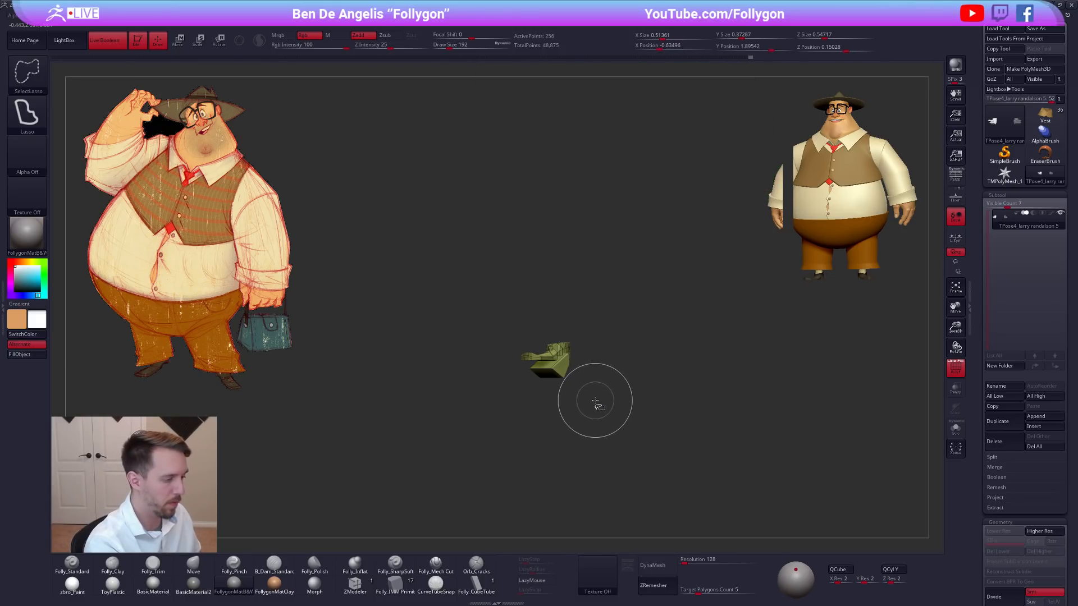
ctrl+shift+click(597, 409)
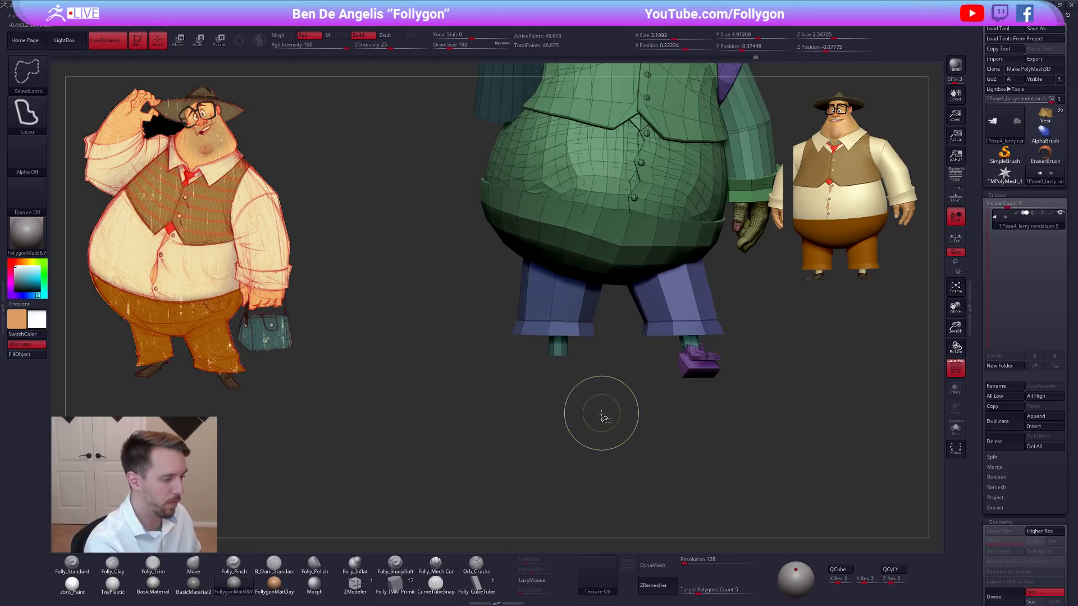
ctrl+click(601, 414)
Shift the raised-arm-side foot slightly outward with a Transpose line.
key(w)
mouse_move(564, 378)
shift+mouse_down()
mouse_move(608, 374)
mouse_move(617, 398)
mouse_move(631, 397)
mouse_move(581, 395)
mouse_move(582, 381)
mouse_move(601, 397)
mouse_move(693, 400)
mouse_move(712, 383)
mouse_move(688, 389)
shift+mouse_up()
key(q)
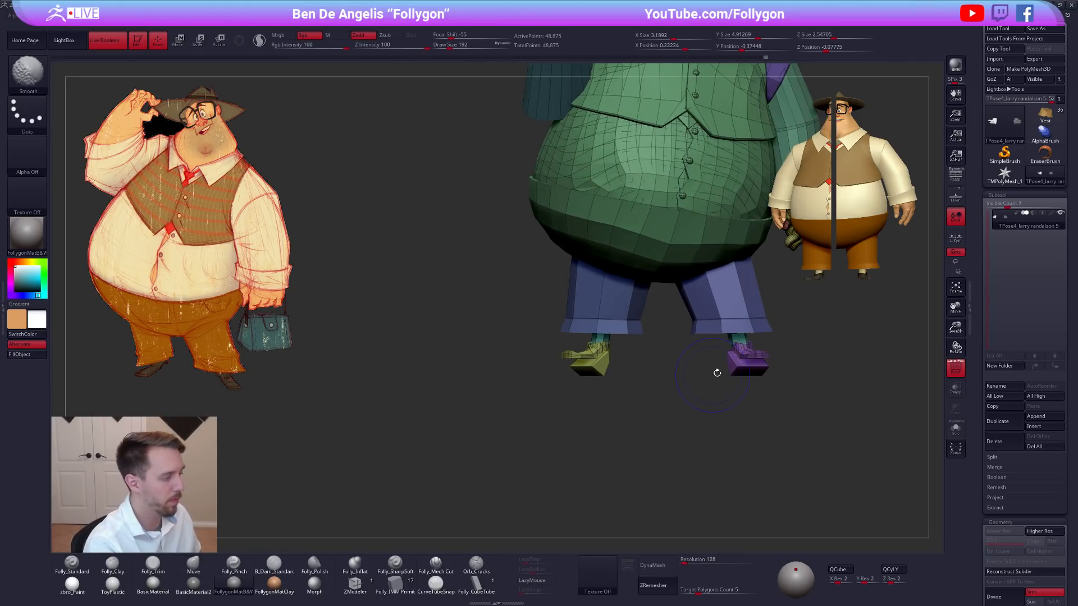
Turn off the polygroup display, leave only the lowered-arm-side trouser leg unmasked and draw a Transpose line down it.
key(shift+f)
alt+drag(760, 379, 679, 418)
key(w)
ctrl+click(626, 372)
drag(609, 325, 652, 452)
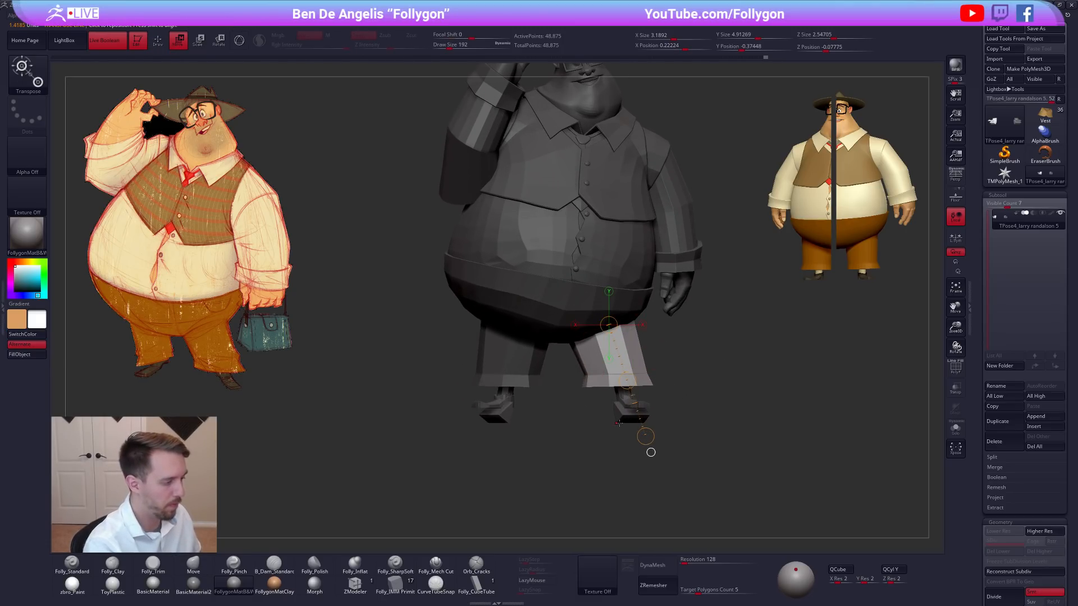
Unmask the other trouser leg too and try a vertical Transpose move line from the waistband to below the feet.
key(q)
ctrl+shift+click(529, 374)
ctrl+drag(538, 420, 544, 433)
ctrl+shift+click(547, 436)
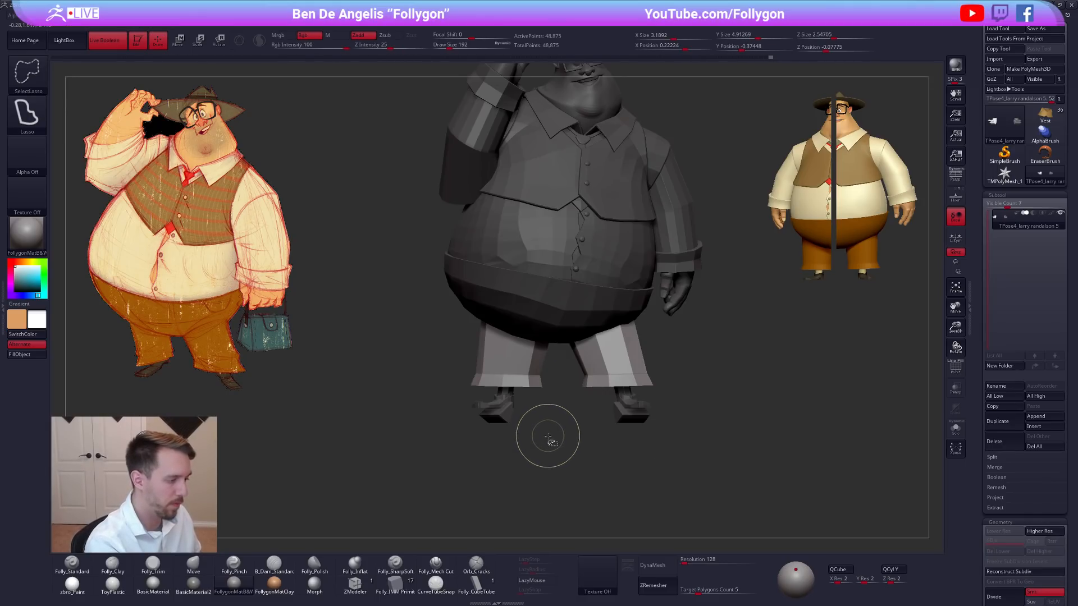
key(w)
drag(604, 300, 604, 342)
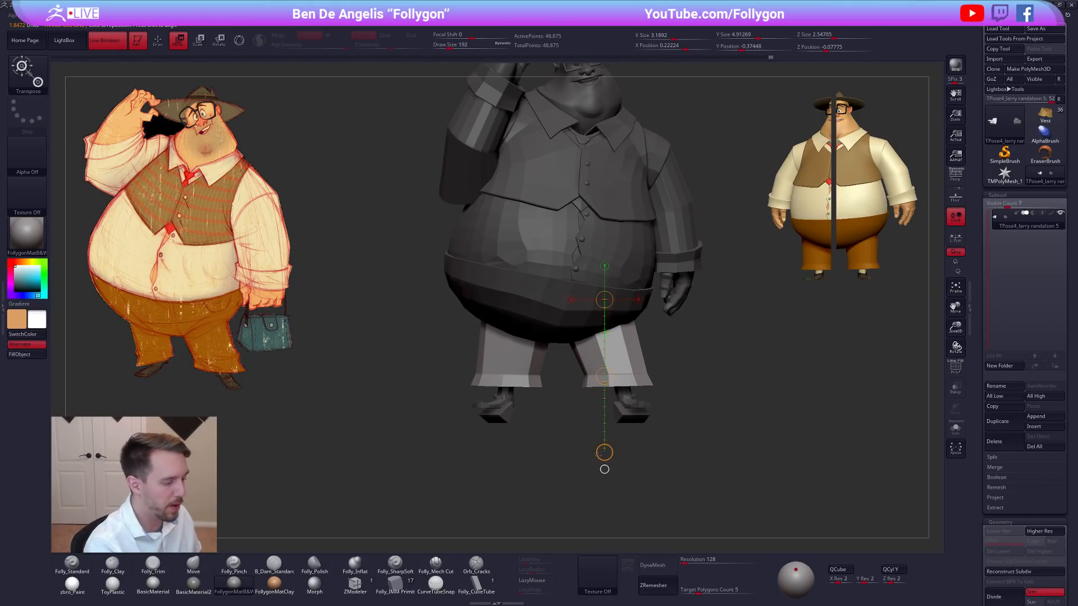
drag(604, 452, 604, 456)
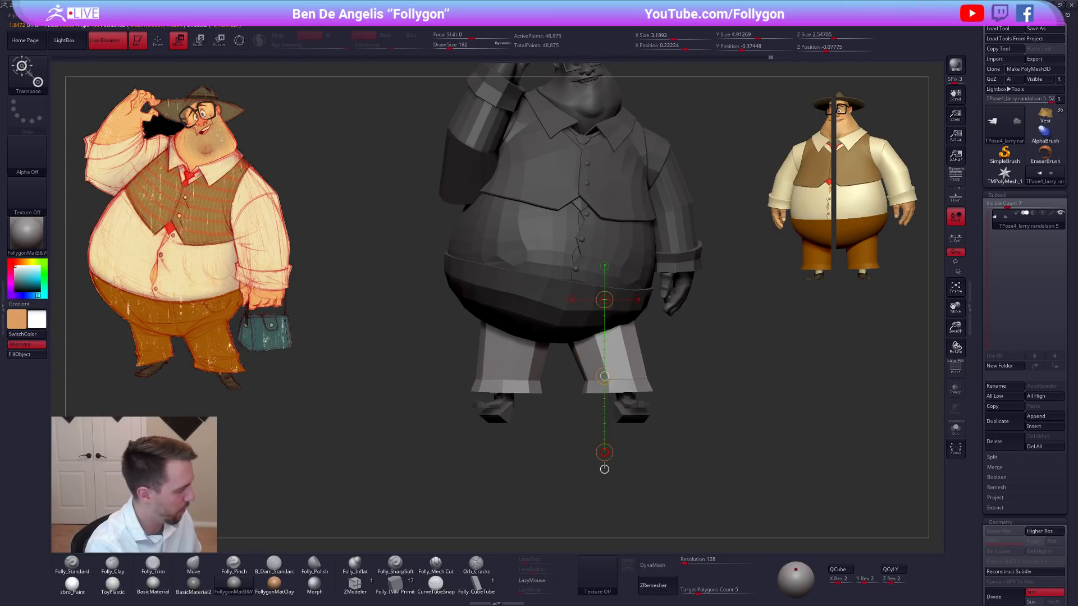
key(q)
Reshape the unmasked trouser legs from below and the front with the Move brush at draw size 366.
right_click(611, 453)
shift+drag(657, 431, 636, 380)
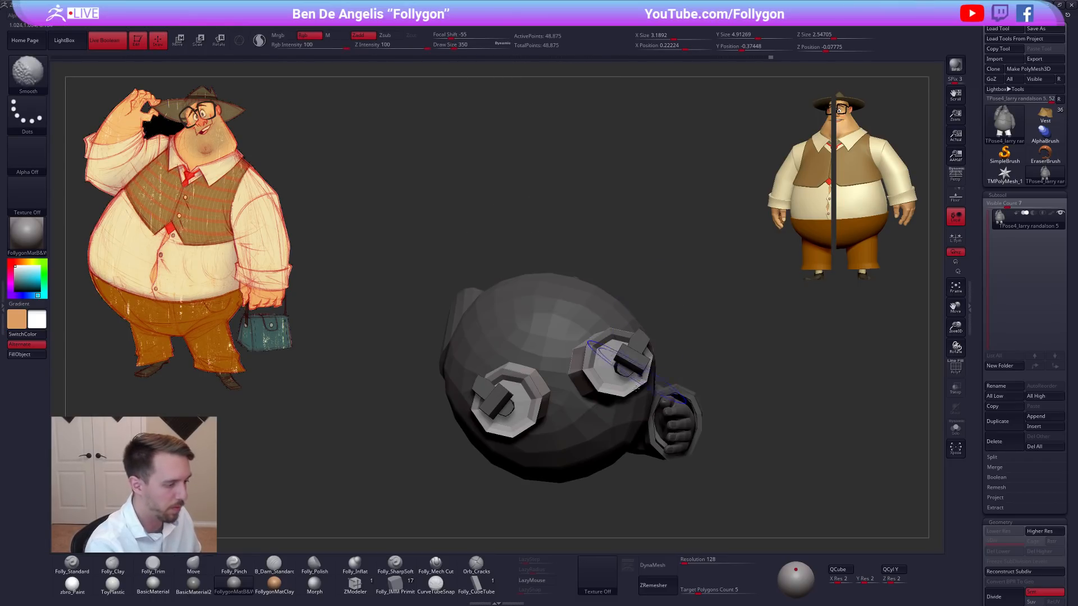
alt+right_drag(636, 381, 642, 349)
right_click(629, 337)
drag(630, 337, 633, 304)
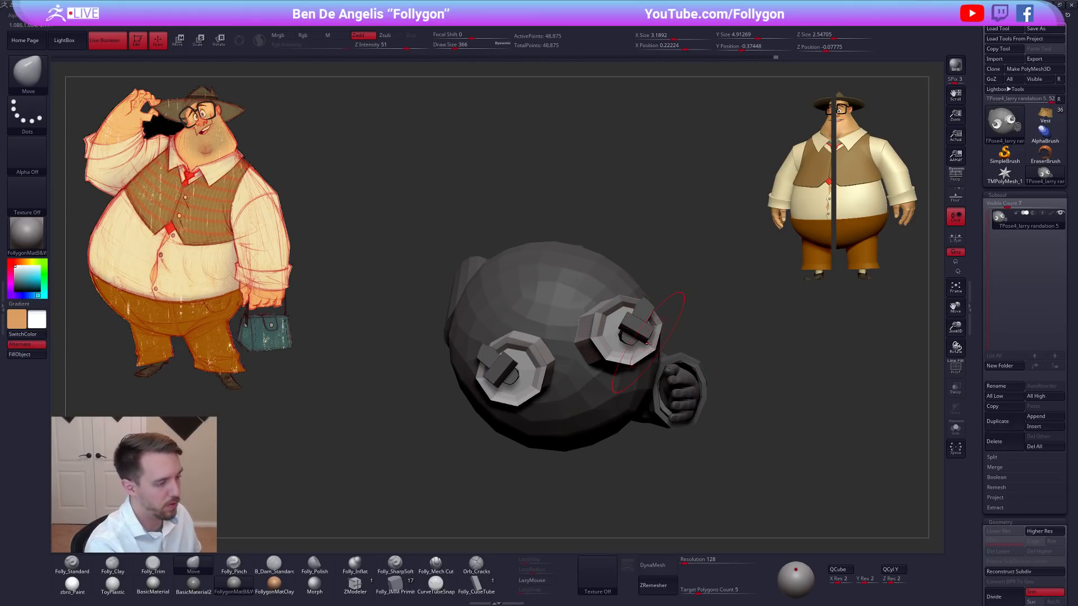
shift+right_drag(608, 326, 604, 395)
right_click(646, 379)
drag(646, 379, 639, 379)
mouse_move(629, 384)
alt+right_down()
mouse_move(675, 378)
mouse_move(660, 389)
alt+right_up()
right_click(609, 349)
drag(609, 350, 616, 349)
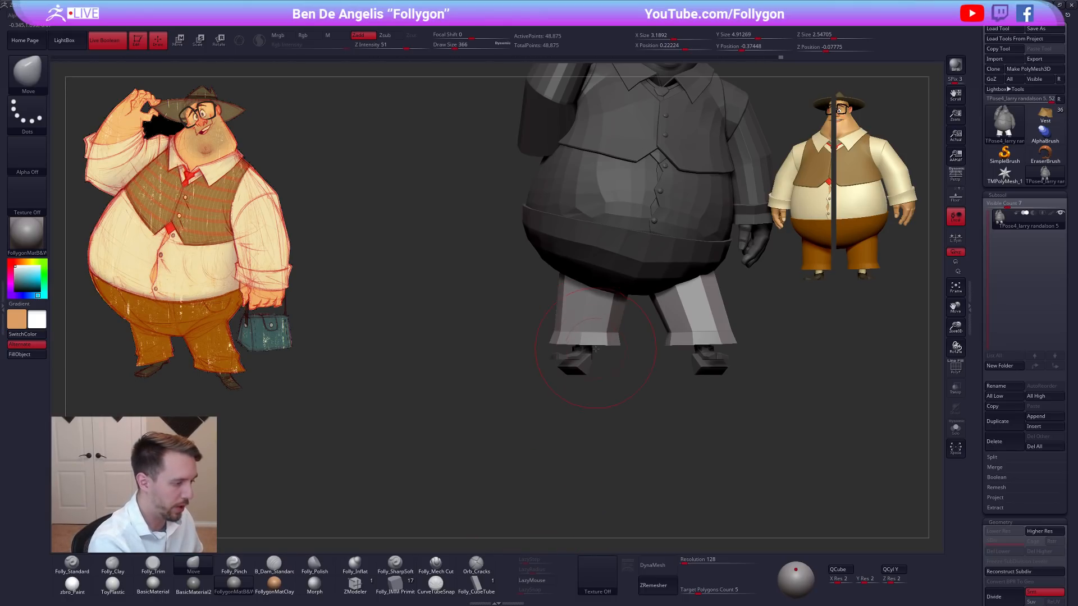
Set the draw size to 335 and adjust both trouser hems from below with the Move brush.
right_drag(600, 357, 605, 326)
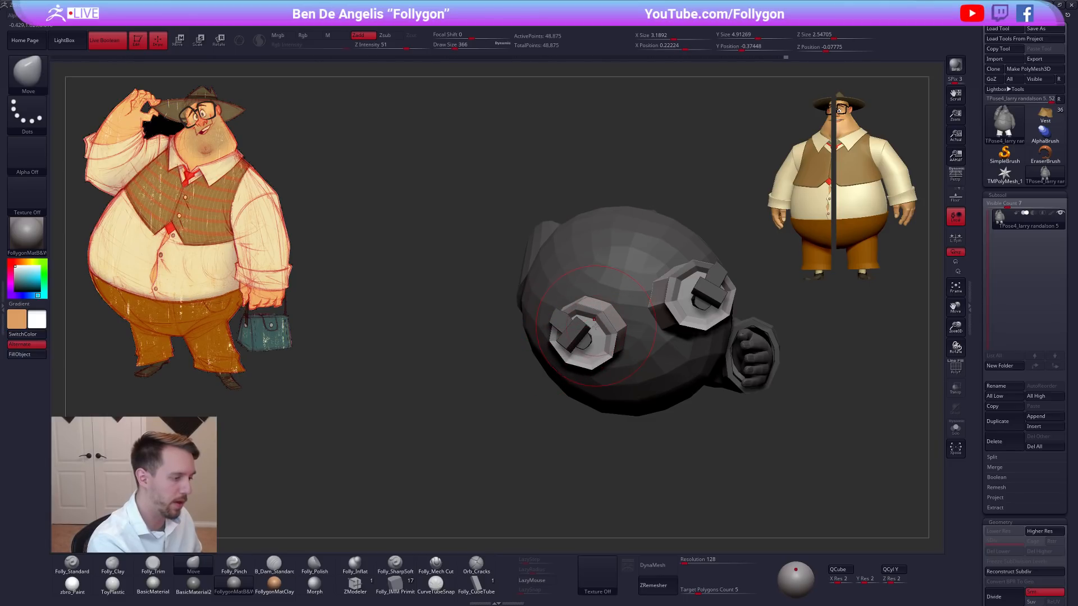
key(space)
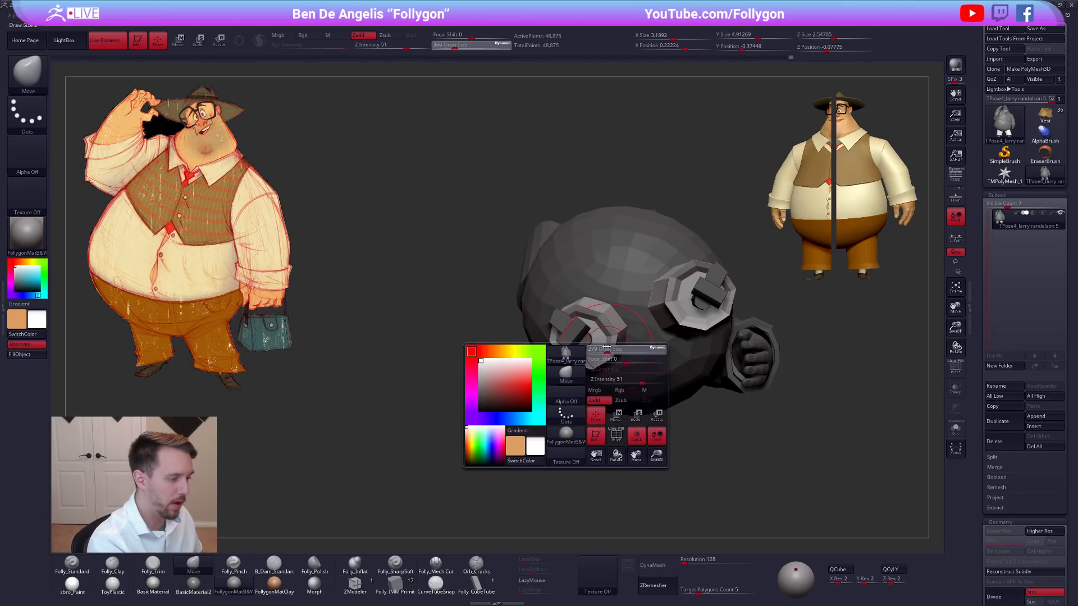
drag(603, 355, 595, 352)
key(space)
drag(679, 300, 686, 291)
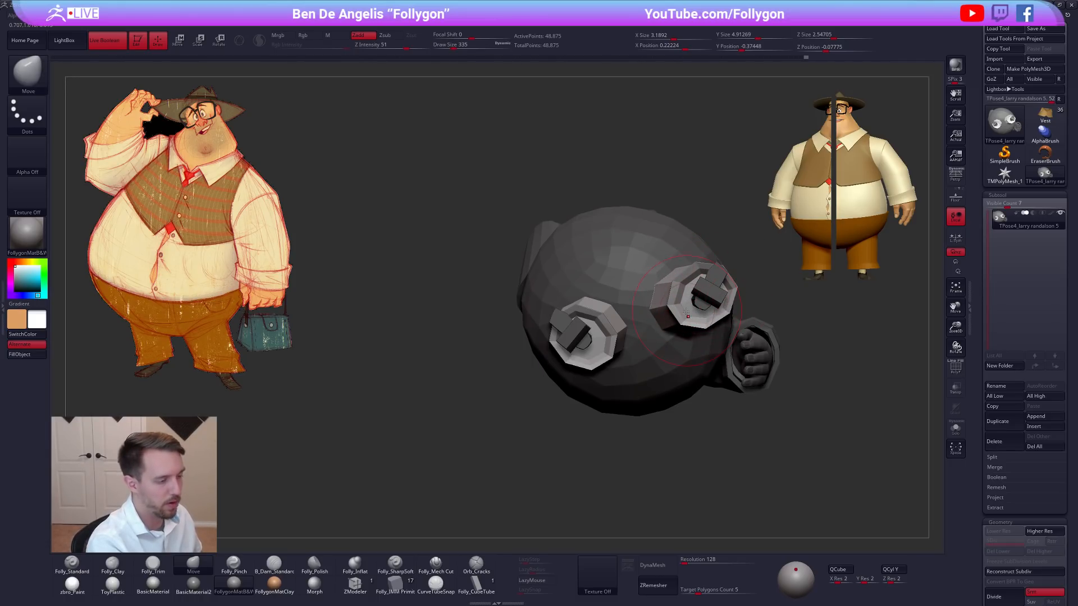
right_drag(680, 316, 704, 382)
alt+right_drag(704, 382, 670, 403)
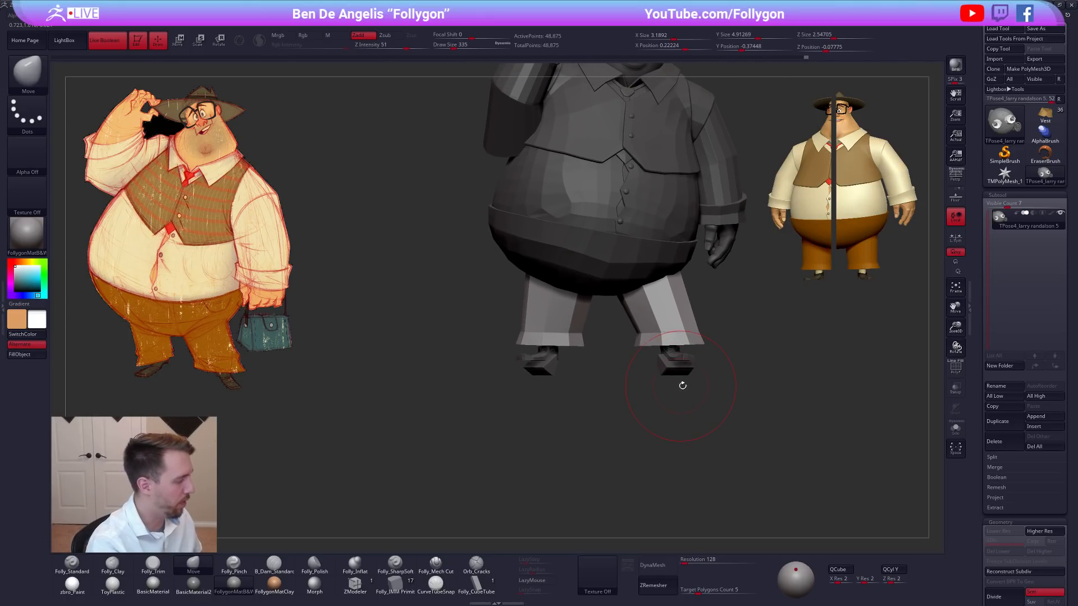
Touch up the trouser legs from an angled view at draw size 292 and clear the mask.
right_drag(725, 361, 704, 387)
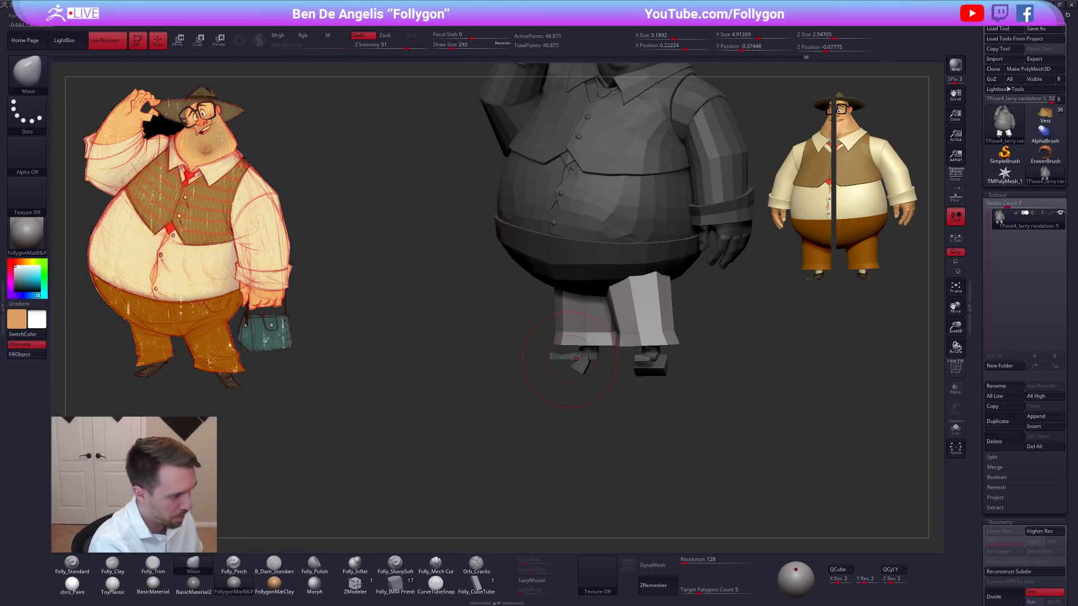
mouse_move(576, 359)
right_down()
mouse_move(555, 353)
mouse_move(603, 349)
mouse_move(594, 359)
mouse_move(600, 331)
mouse_move(601, 344)
mouse_move(635, 344)
mouse_move(709, 392)
mouse_move(702, 387)
right_up()
ctrl+drag(705, 389, 730, 391)
right_drag(731, 391, 722, 388)
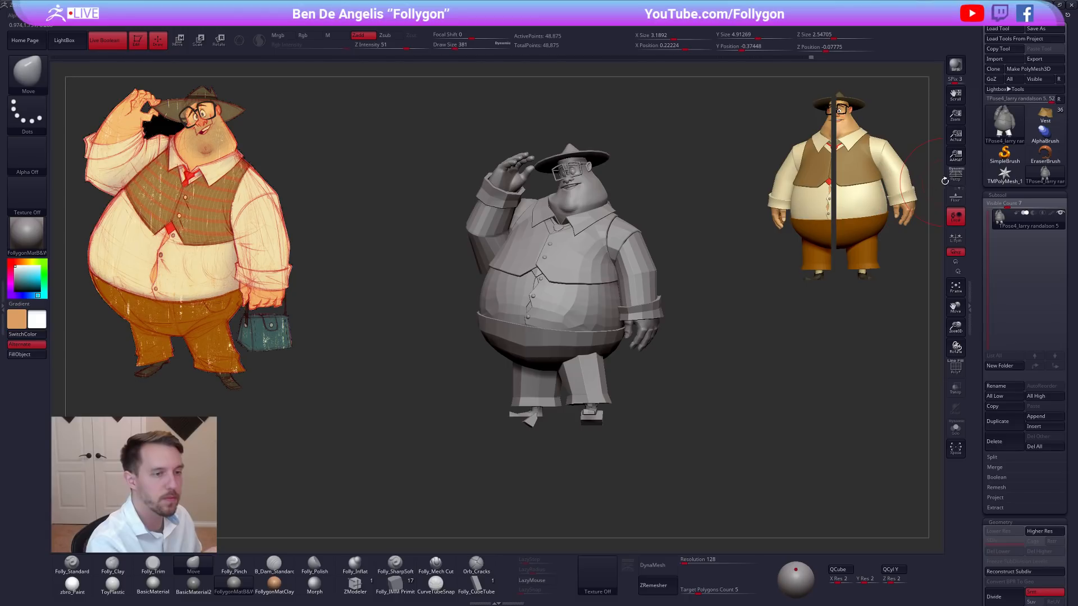
Turn on perspective display and transfer the pose from the Transpose Master mesh back to the original subtools.
click(955, 176)
mouse_move(744, 331)
alt+right_down()
mouse_move(890, 296)
mouse_move(803, 285)
mouse_move(1028, 277)
mouse_move(820, 277)
mouse_move(733, 328)
alt+right_up()
ctrl+right_drag(708, 362, 730, 355)
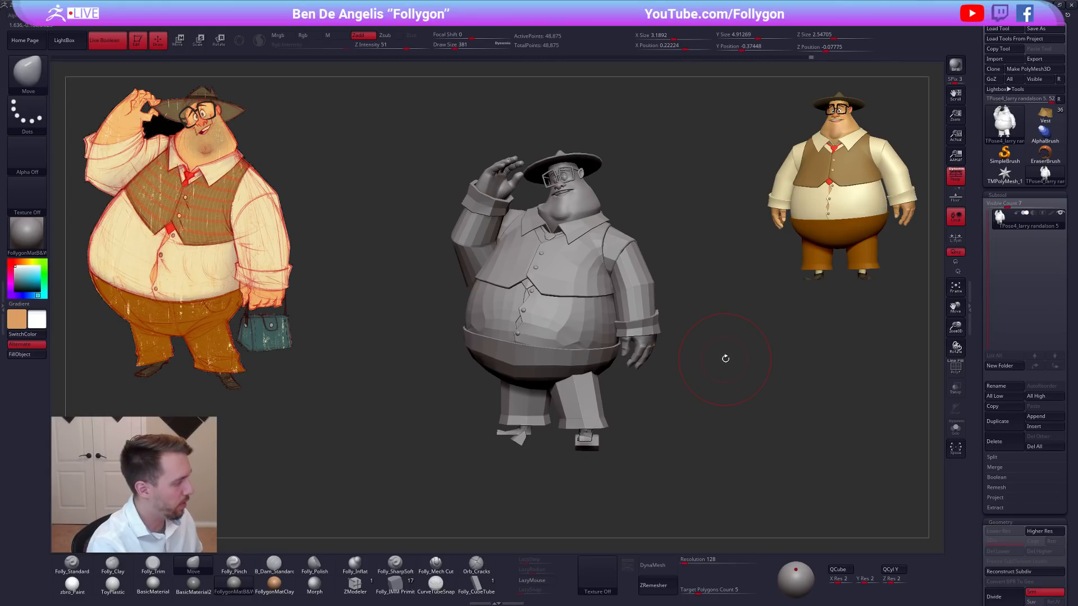
key(ctrl+shift+f)
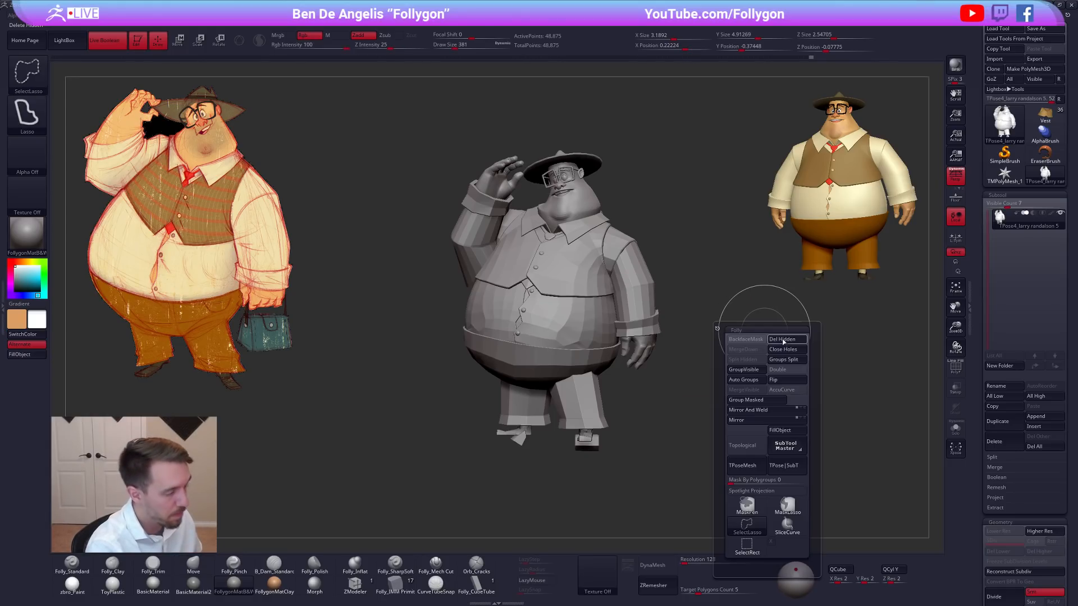
click(783, 465)
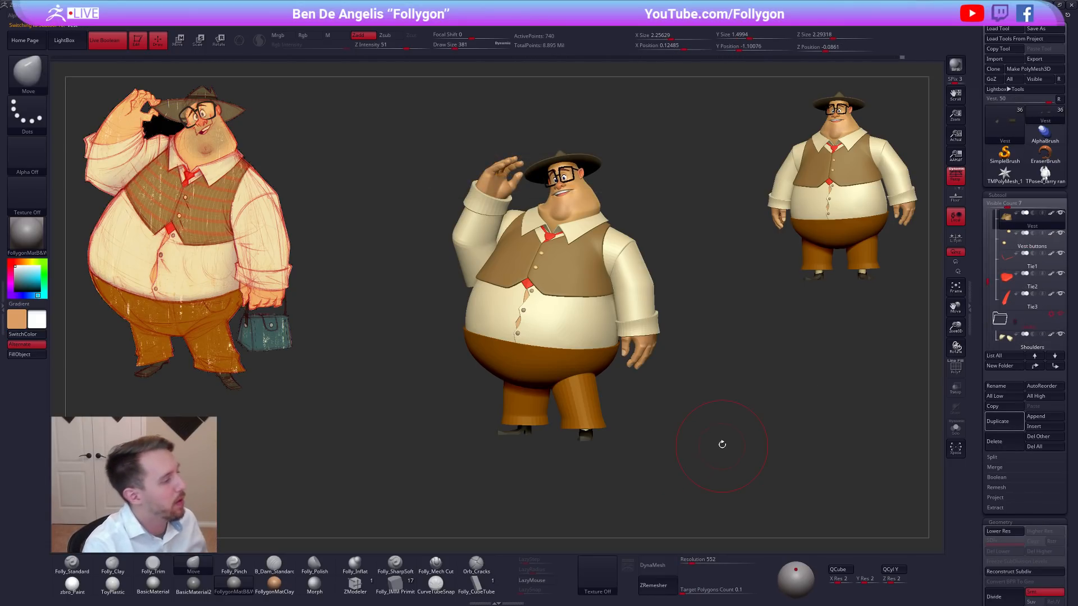
Select the Sleeves subtool, inspect its polygroups on both arms, and set the brush draw size to 306.
alt+click(482, 223)
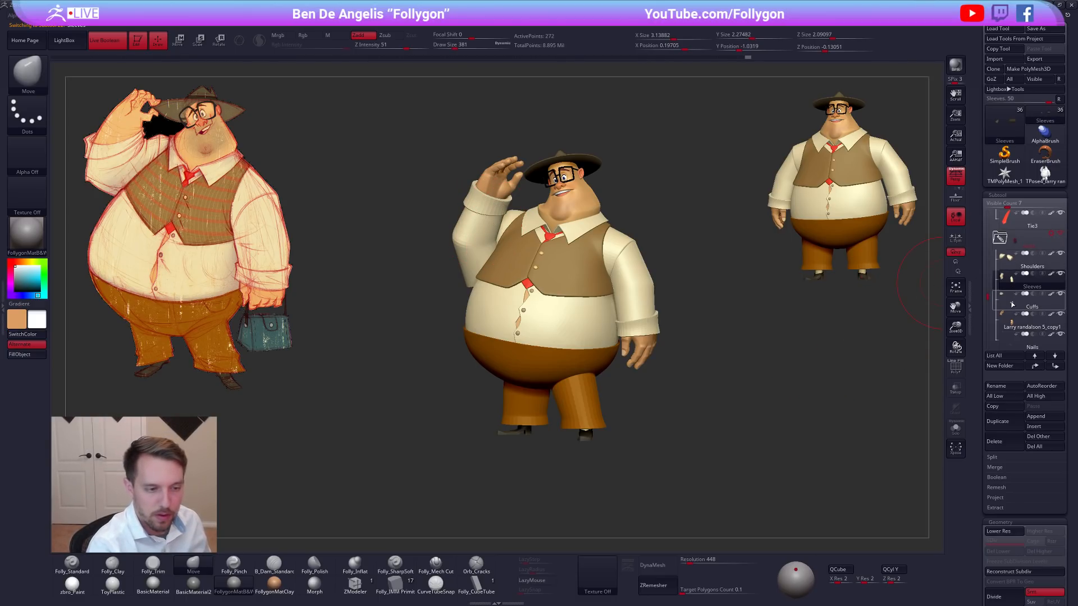
key(shift+f)
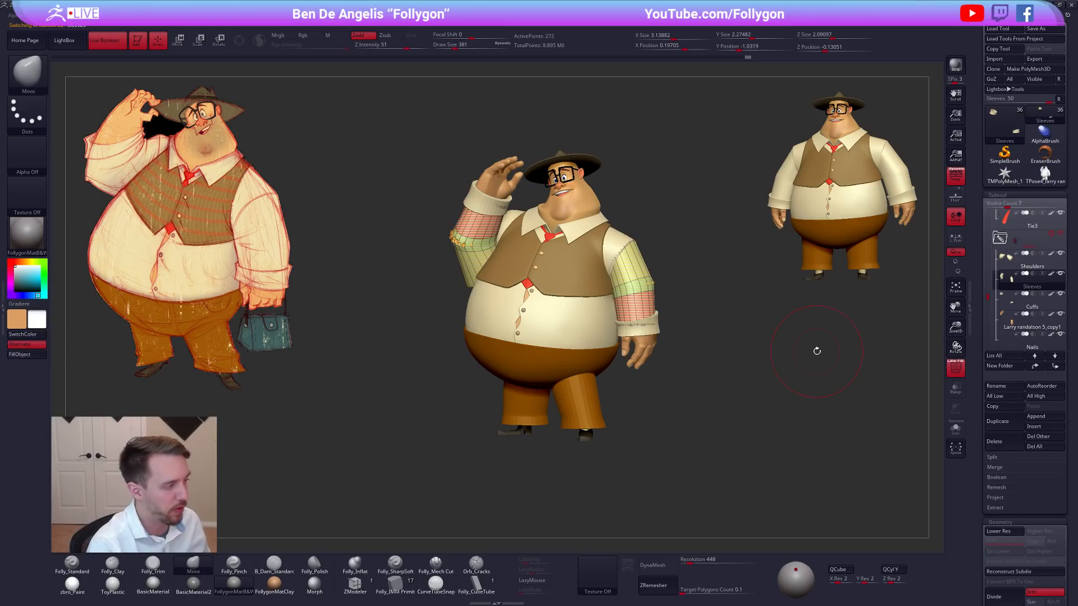
drag(793, 389, 801, 380)
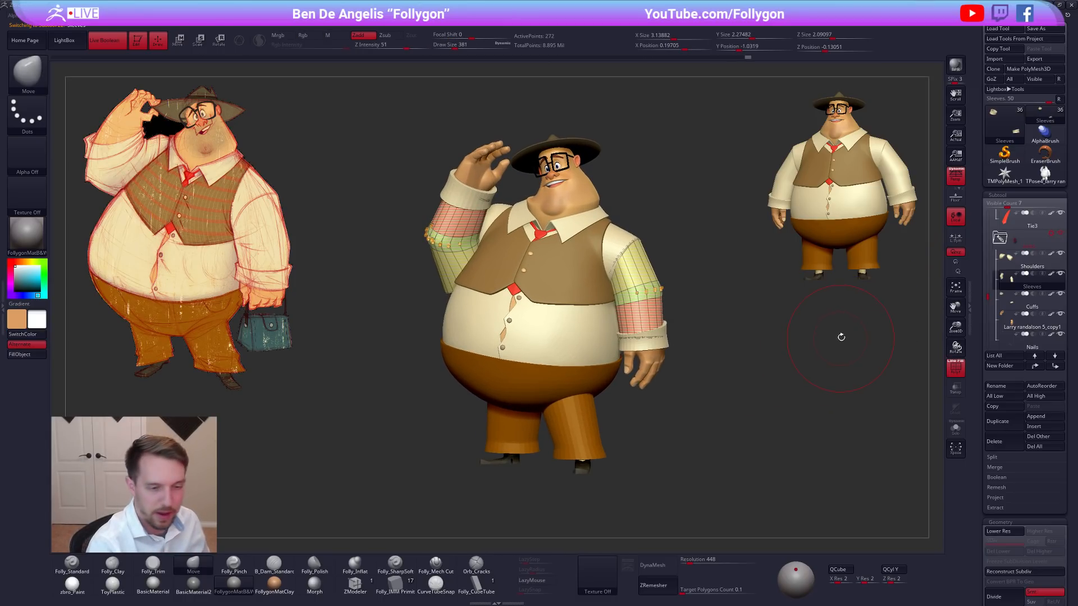
key(space)
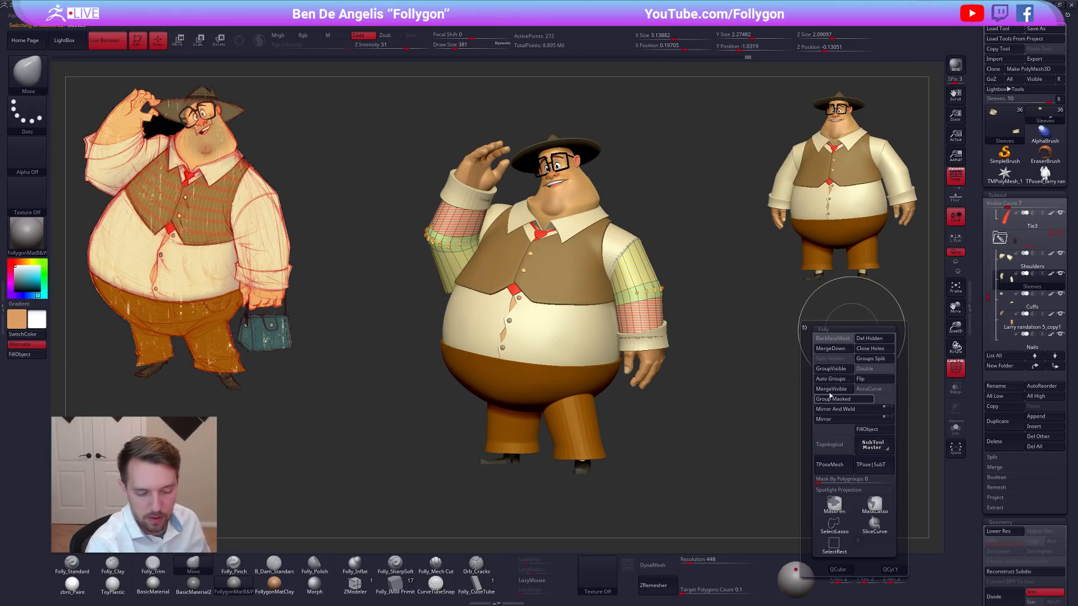
key(shift+f)
drag(708, 418, 912, 308)
alt+drag(751, 339, 845, 346)
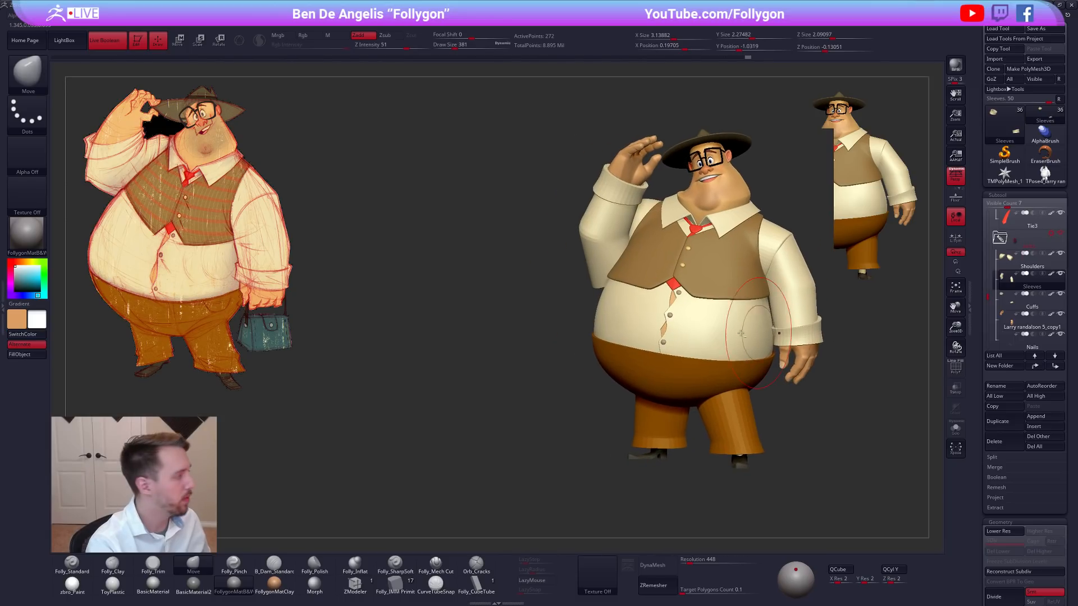
key(space)
drag(650, 272, 646, 272)
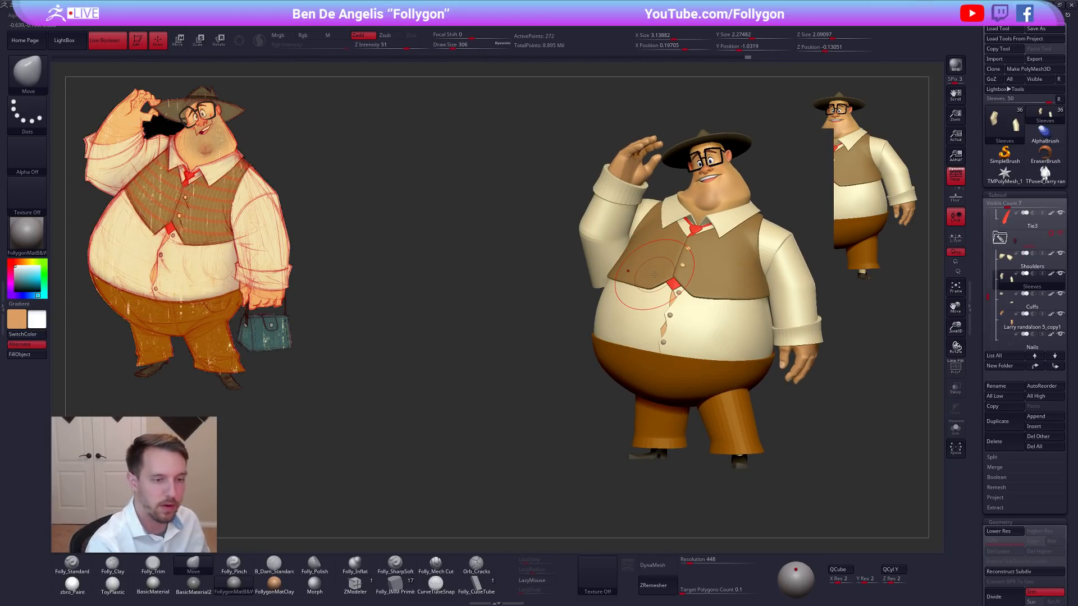
Hide the Cuffs, hands and Nails subtools and reselect the Sleeves.
click(1022, 307)
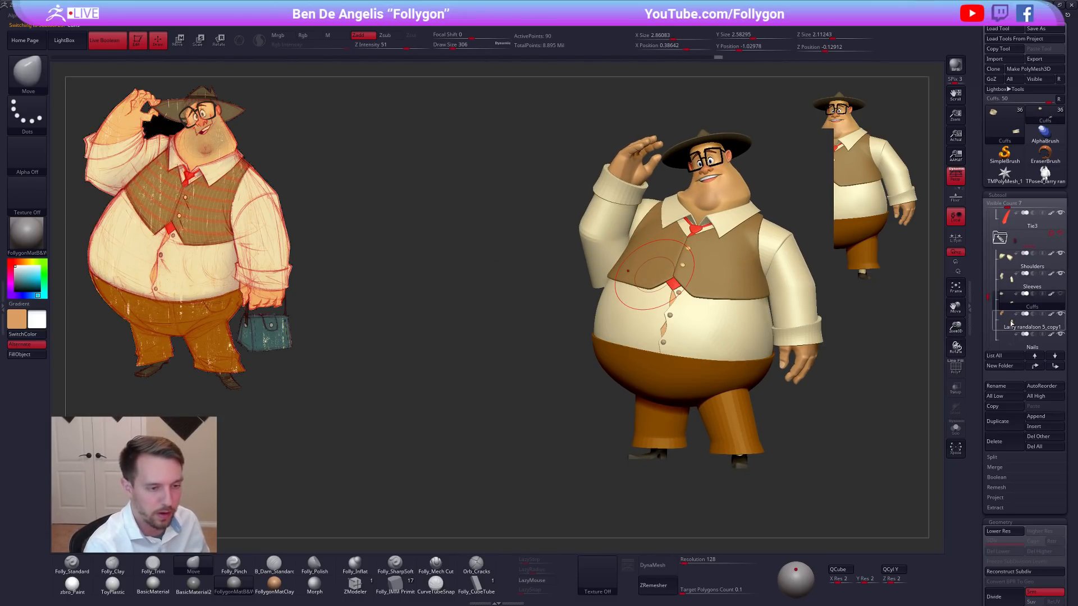
click(1007, 324)
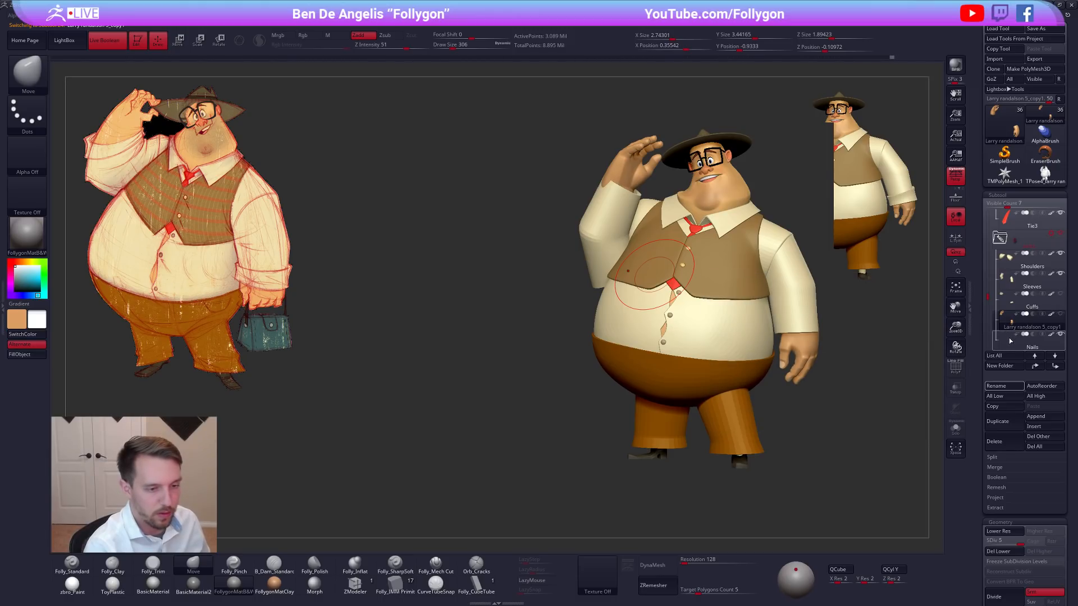
click(1010, 342)
click(1011, 287)
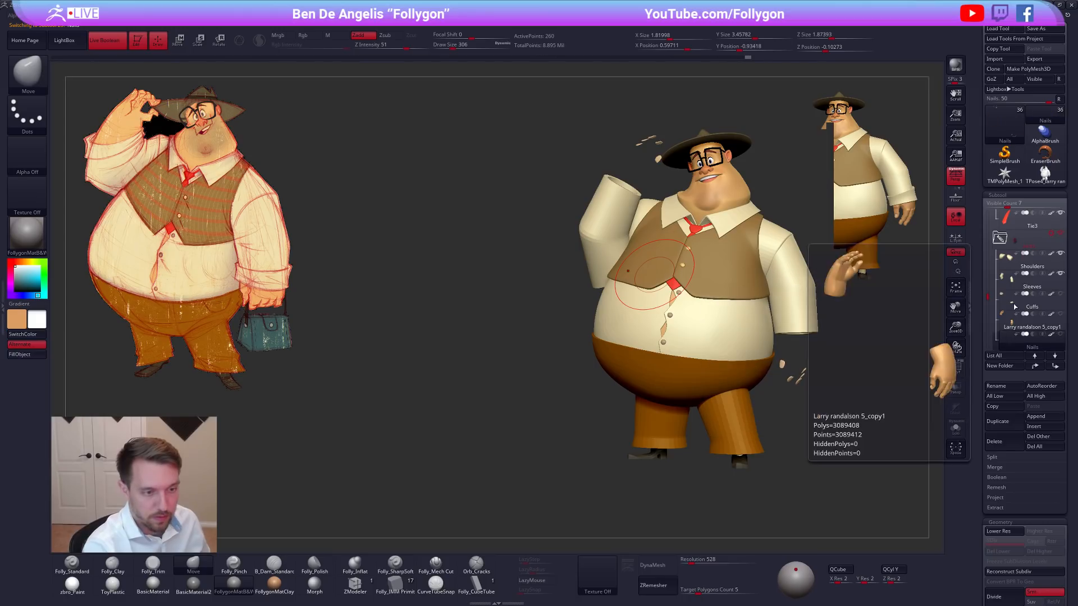
Isolate the Sleeves at their lowest subdivision level and split the raised-arm sleeve off as its own subtool with Split Hidden.
key(alt+s)
key(shift+d)
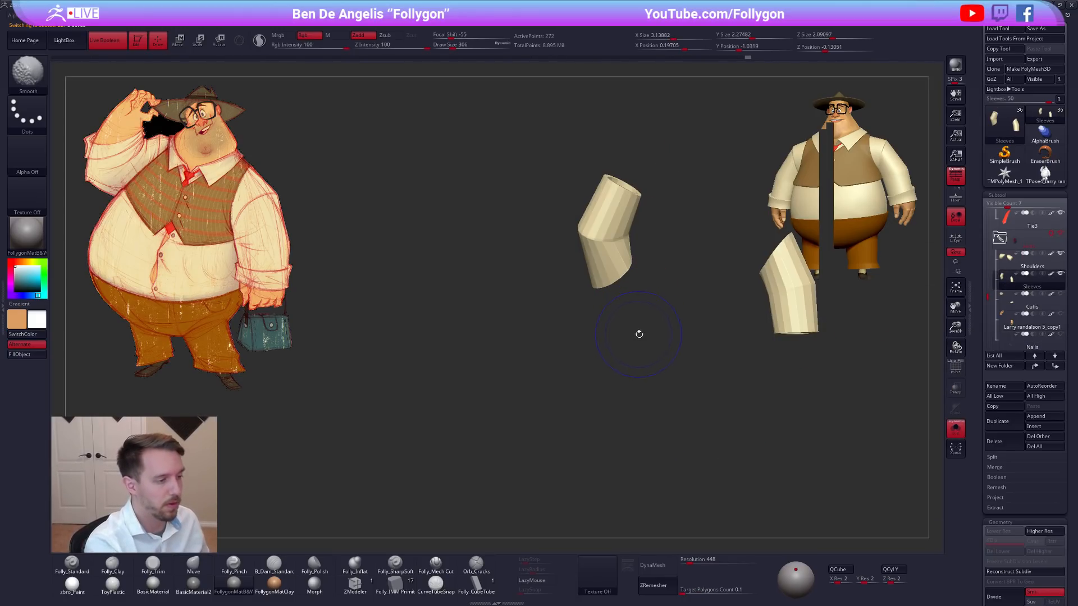
alt+drag(658, 339, 582, 325)
mouse_move(675, 200)
ctrl+shift+mouse_down()
mouse_move(651, 268)
mouse_move(818, 209)
ctrl+shift+mouse_up()
key(space)
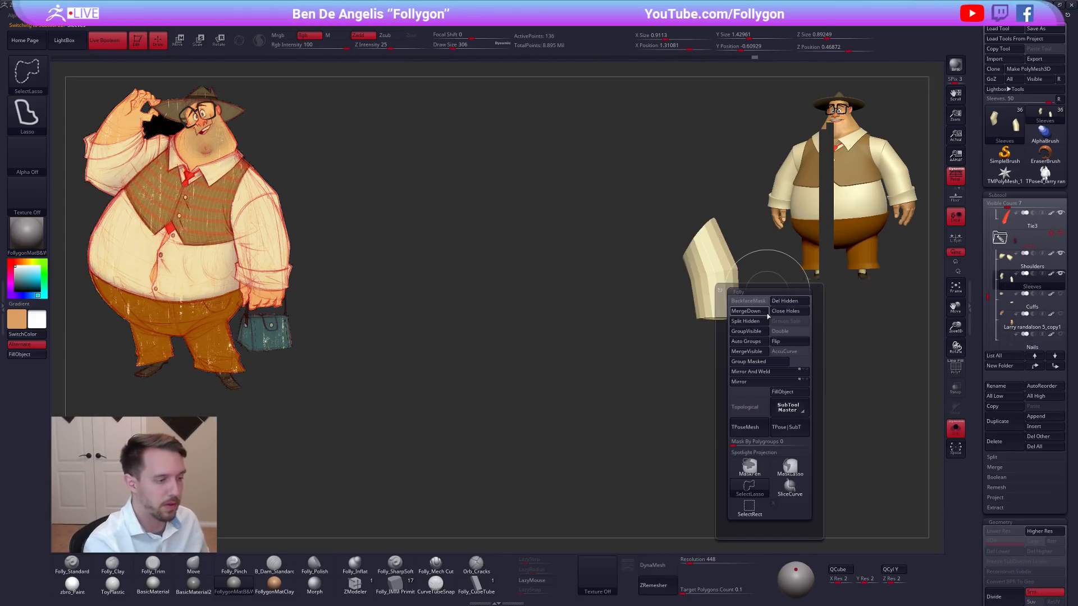
click(760, 329)
alt+drag(823, 311, 768, 318)
Turn off Live Boolean and leave solo mode to bring back the rest of the character.
click(110, 44)
mouse_move(486, 317)
alt+mouse_down()
mouse_move(775, 257)
mouse_move(751, 172)
mouse_move(510, 283)
mouse_move(489, 329)
alt+mouse_up()
key(alt+s)
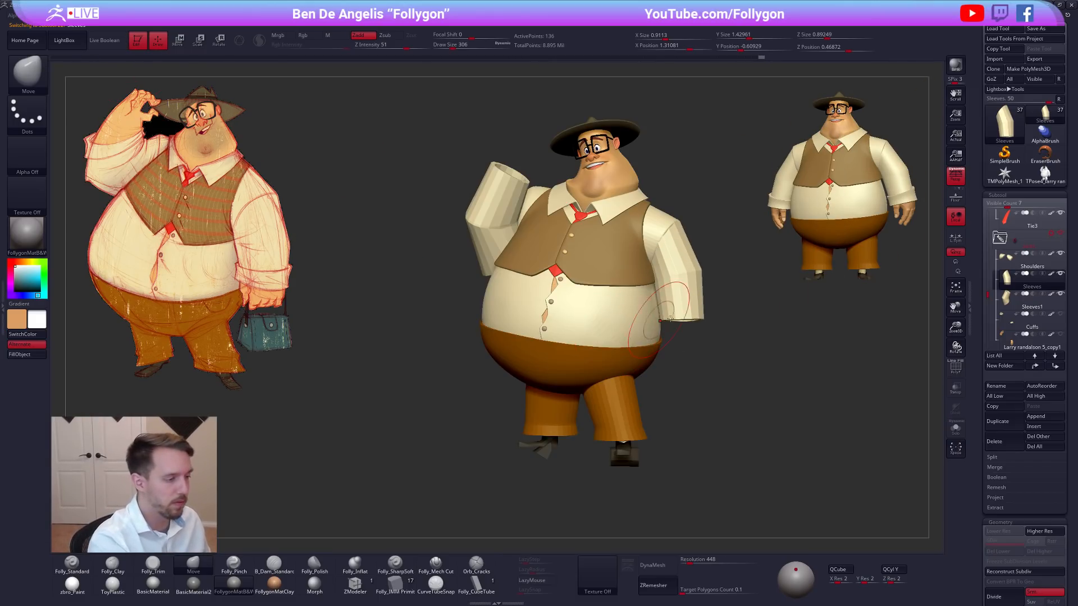
Select the raised-arm sleeve, Sleeves1, and examine it from several sides against the concept drawing.
click(1005, 309)
alt+drag(725, 353, 760, 359)
key(d)
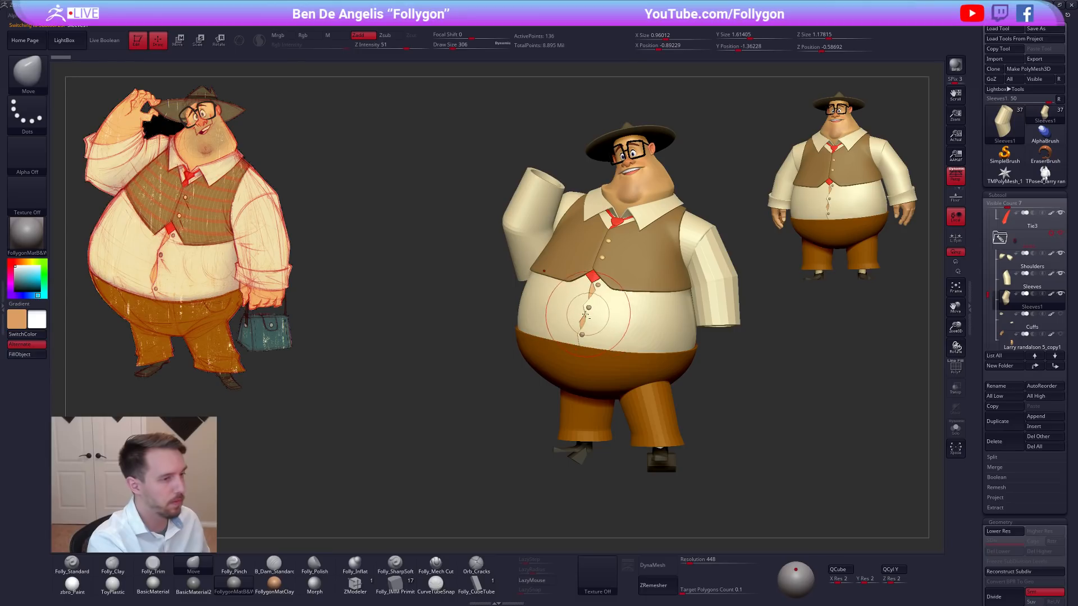
drag(750, 269, 781, 256)
drag(478, 362, 678, 347)
alt+drag(678, 347, 712, 381)
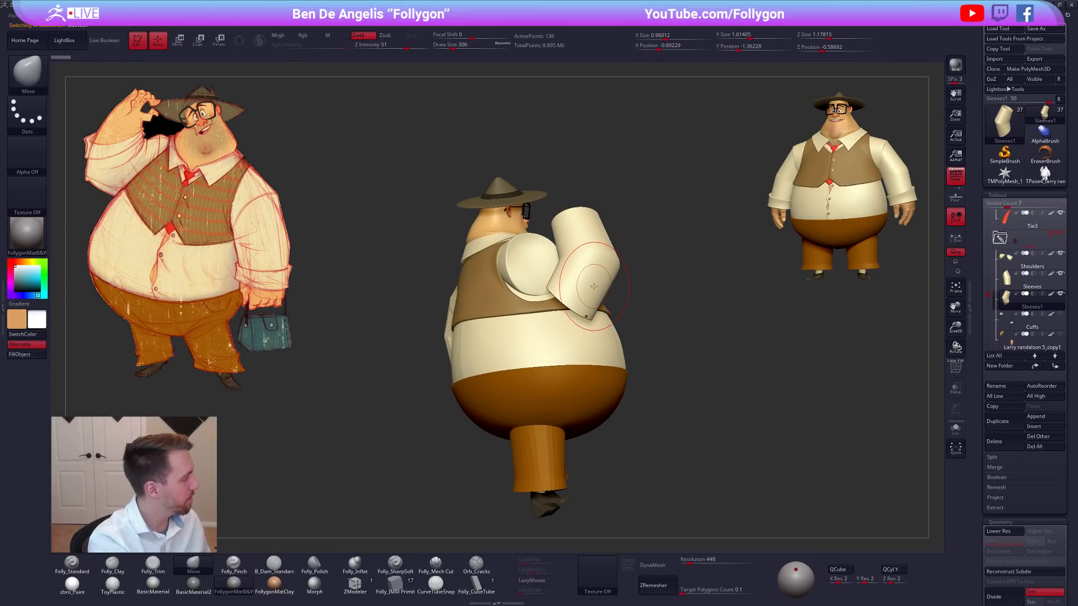
drag(621, 282, 421, 276)
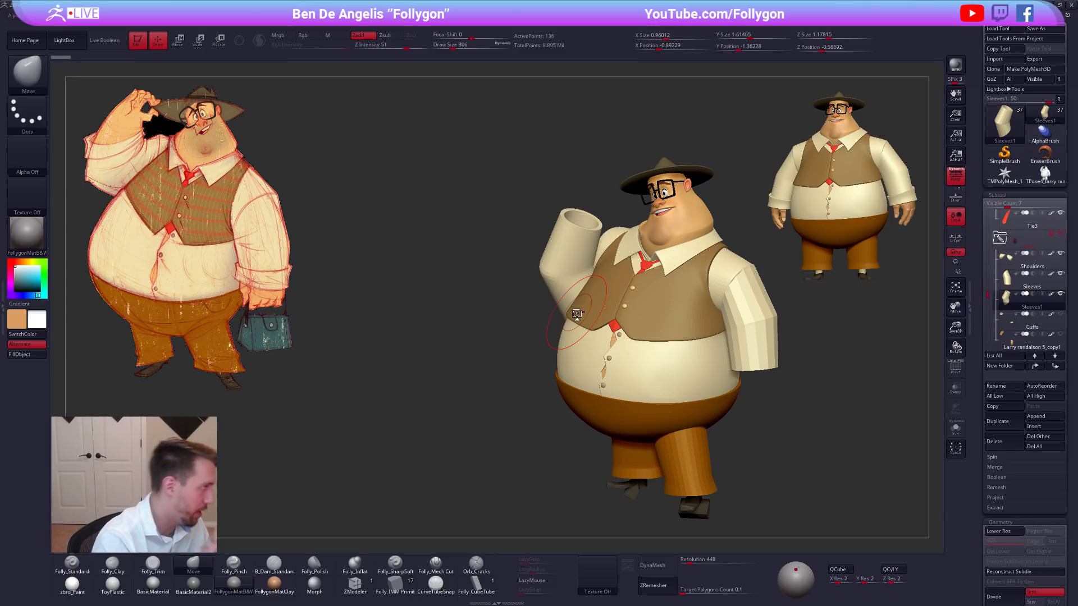
drag(256, 206, 194, 229)
mouse_move(511, 389)
mouse_down()
mouse_move(731, 428)
mouse_move(719, 387)
mouse_move(717, 422)
mouse_move(627, 276)
mouse_up()
Hide the inner polygroup of the Sleeves1 mesh at its lowest subdivision, make the faces double-sided and delete the hidden geometry.
key(shift+f)
drag(702, 303, 651, 376)
key(shift+d)
mouse_move(696, 281)
mouse_down()
mouse_move(603, 260)
mouse_move(611, 213)
mouse_up()
right_drag(612, 216, 611, 281)
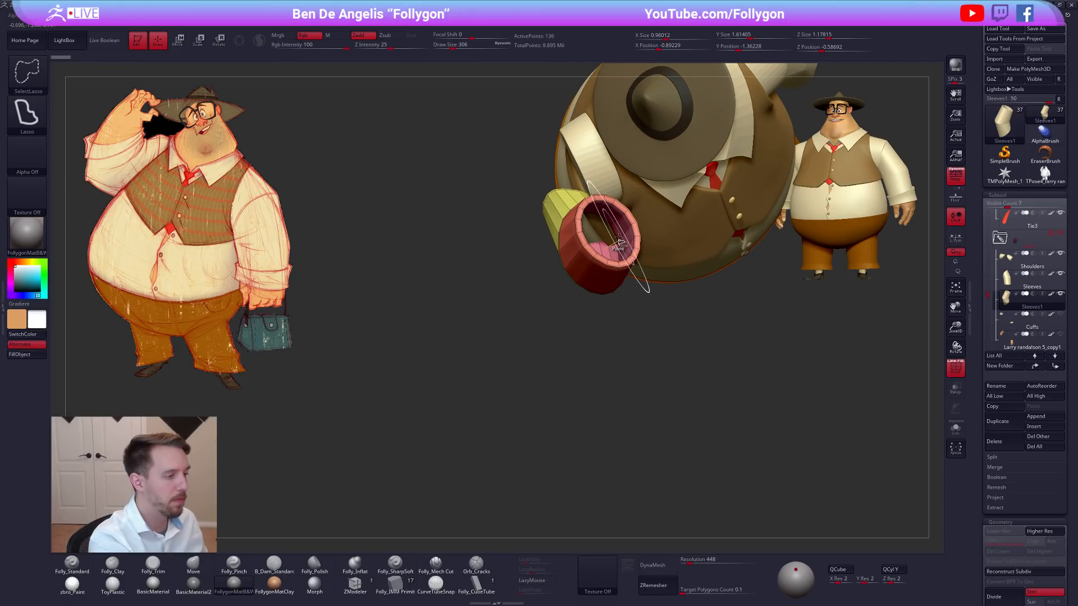
ctrl+shift+click(616, 238)
ctrl+shift+drag(612, 340, 664, 292)
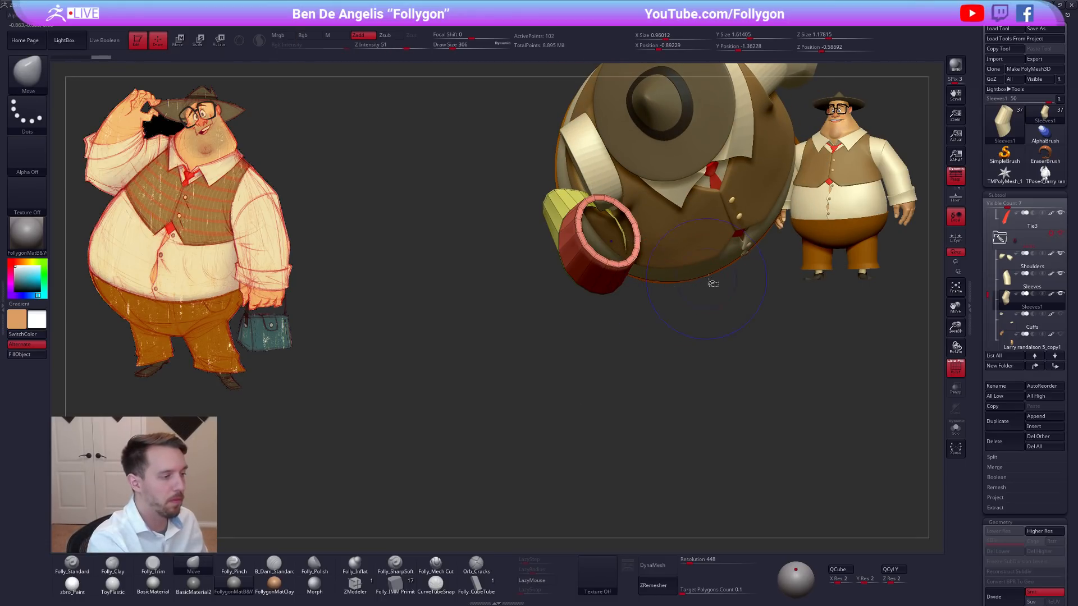
key(ctrl+space)
click(729, 316)
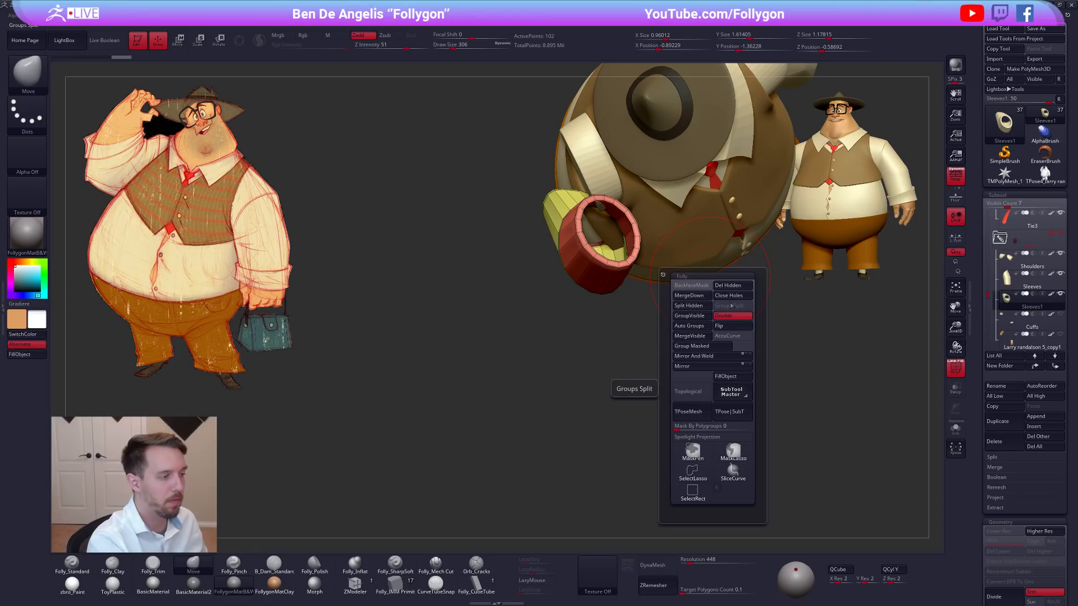
click(736, 283)
Cap the open ends of the raised-arm sleeve with Close Holes and clear any mask.
right_drag(716, 279, 714, 216)
key(ctrl+space)
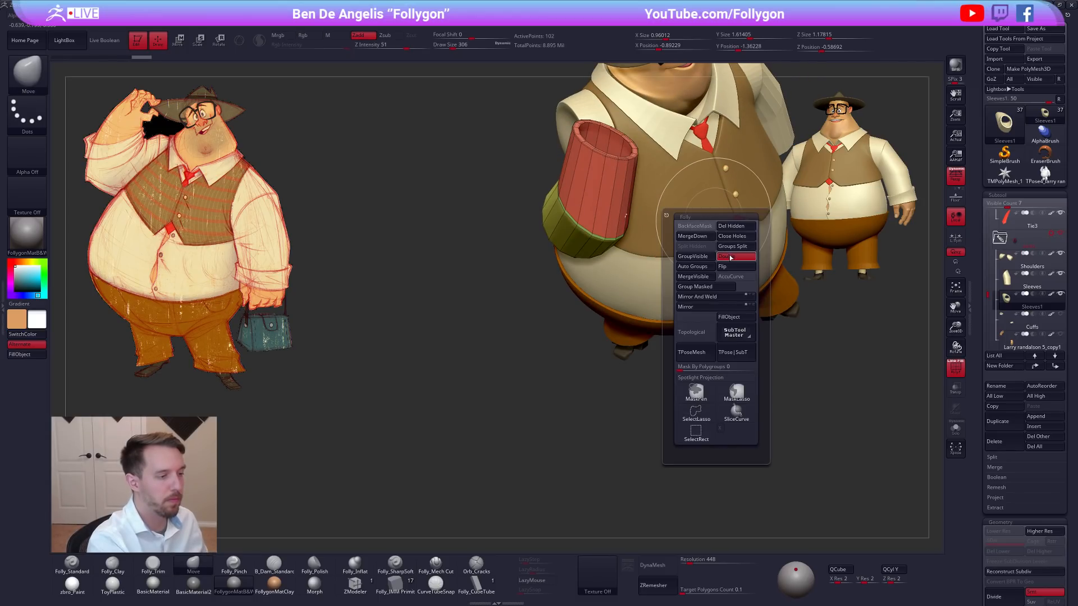
click(734, 236)
key(ctrl)
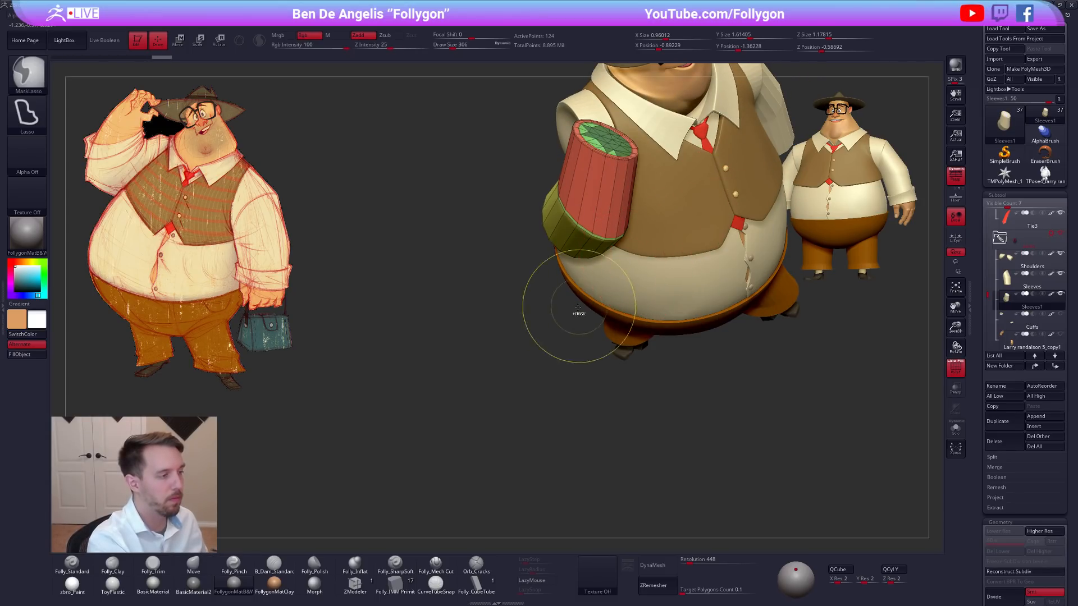
ctrl+drag(584, 357, 619, 356)
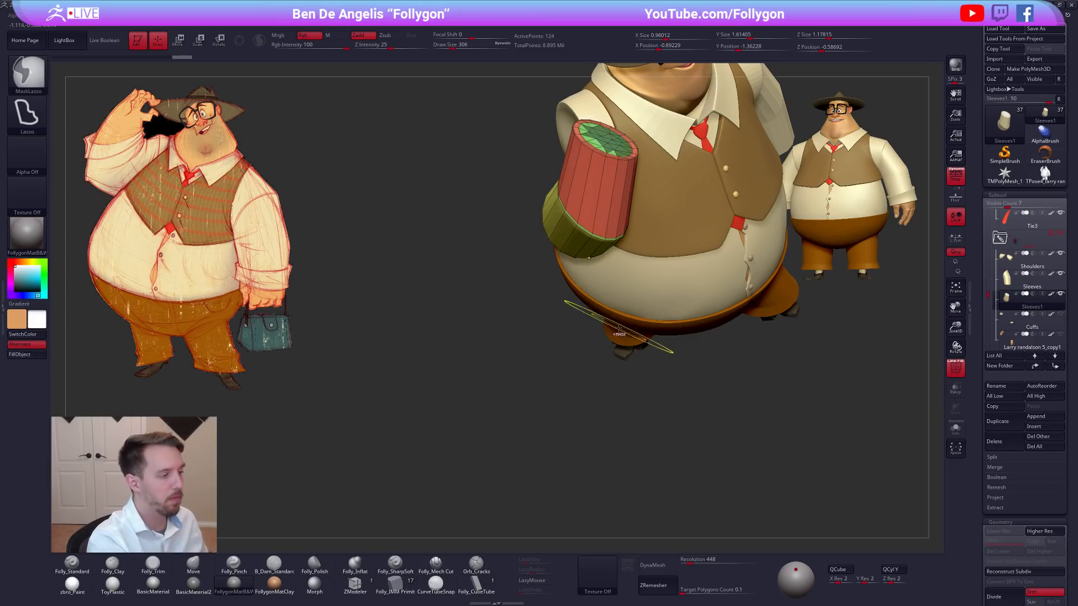
Apply the zbro_Paint material, hide the wireframe and reorient the raised-arm sleeve with a Transpose rotation.
click(78, 585)
key(shift+f)
right_drag(494, 388, 539, 292)
mouse_move(539, 291)
right_down()
mouse_move(632, 283)
mouse_move(662, 343)
right_up()
key(r)
mouse_move(643, 250)
shift+mouse_down()
mouse_move(739, 257)
mouse_move(712, 332)
shift+mouse_up()
right_drag(572, 256, 624, 258)
Reshape the raised-arm sleeve around the elbow with the Move brush, using draw sizes 366 and 279.
key(space)
drag(625, 259, 617, 259)
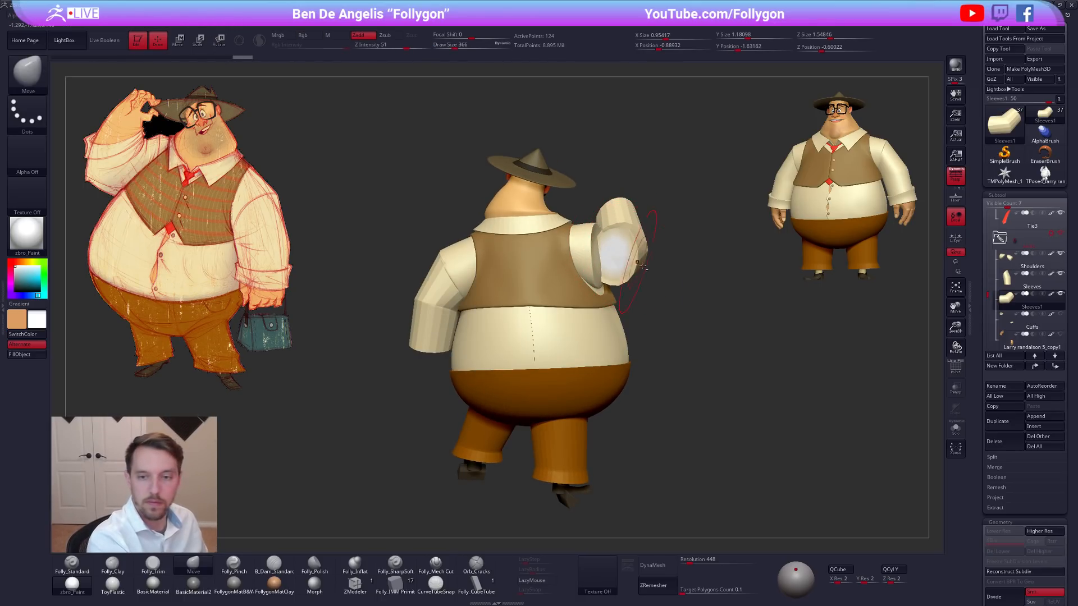
alt+drag(717, 322, 729, 338)
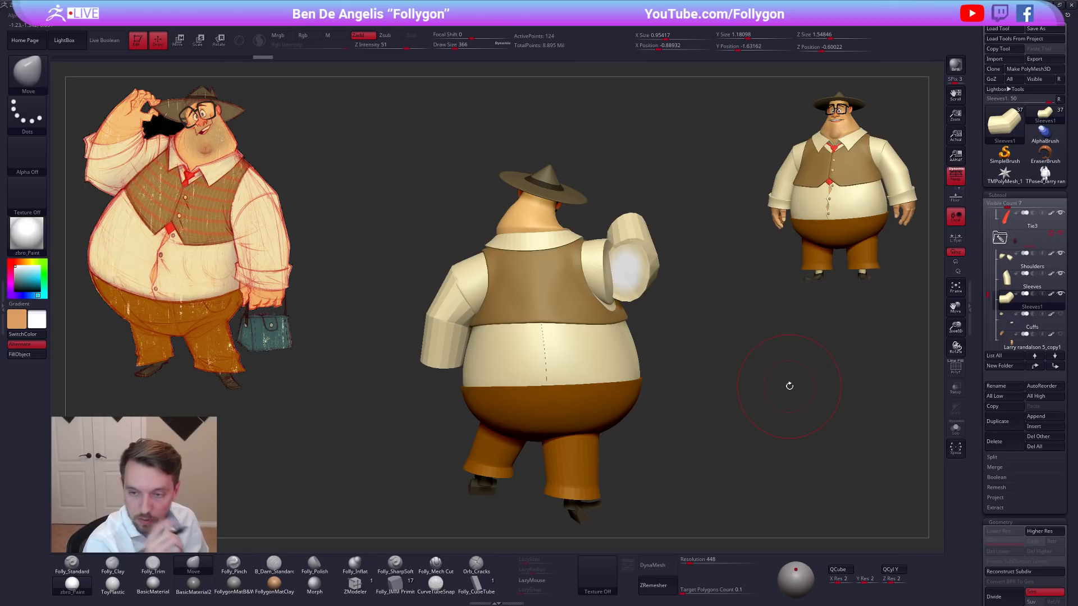
mouse_move(790, 386)
mouse_down()
mouse_move(759, 389)
mouse_move(728, 338)
mouse_up()
key(space)
right_drag(632, 278, 630, 390)
drag(631, 260, 619, 250)
alt+right_drag(615, 257, 623, 289)
Adjust the angle of the raised-arm sleeve from above using a Transpose rotation line, and return to Draw mode.
key(r)
mouse_move(625, 291)
mouse_down()
mouse_move(756, 277)
mouse_move(742, 337)
mouse_up()
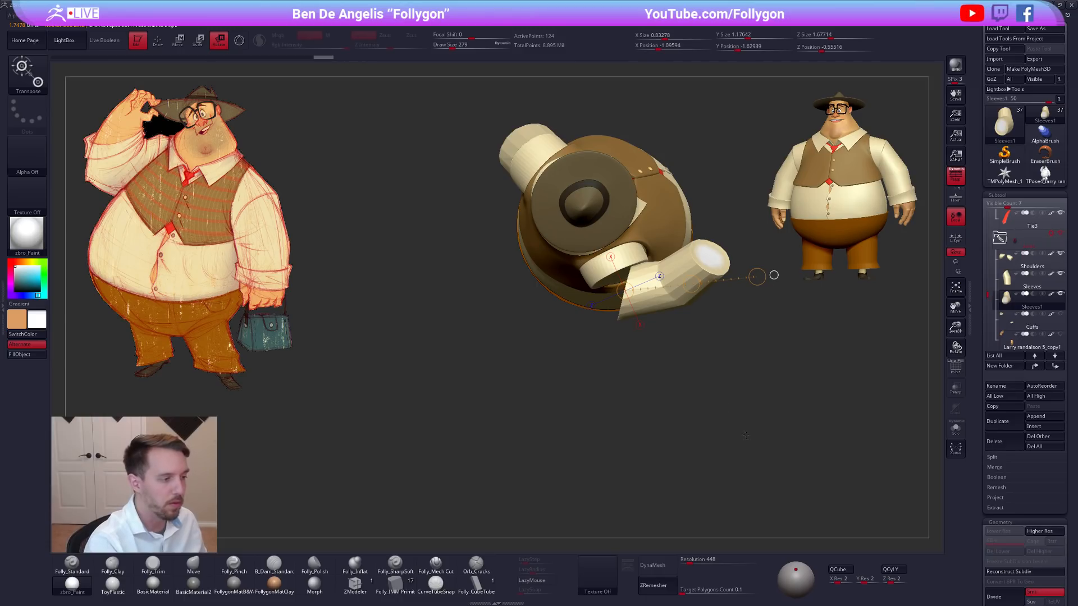
key(q)
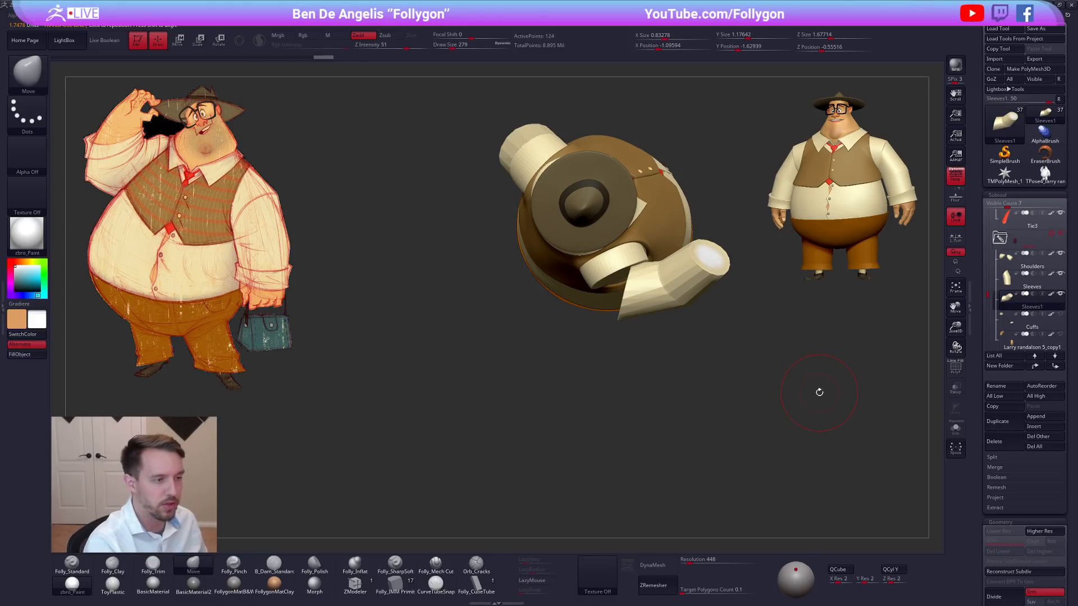
alt+drag(819, 392, 767, 425)
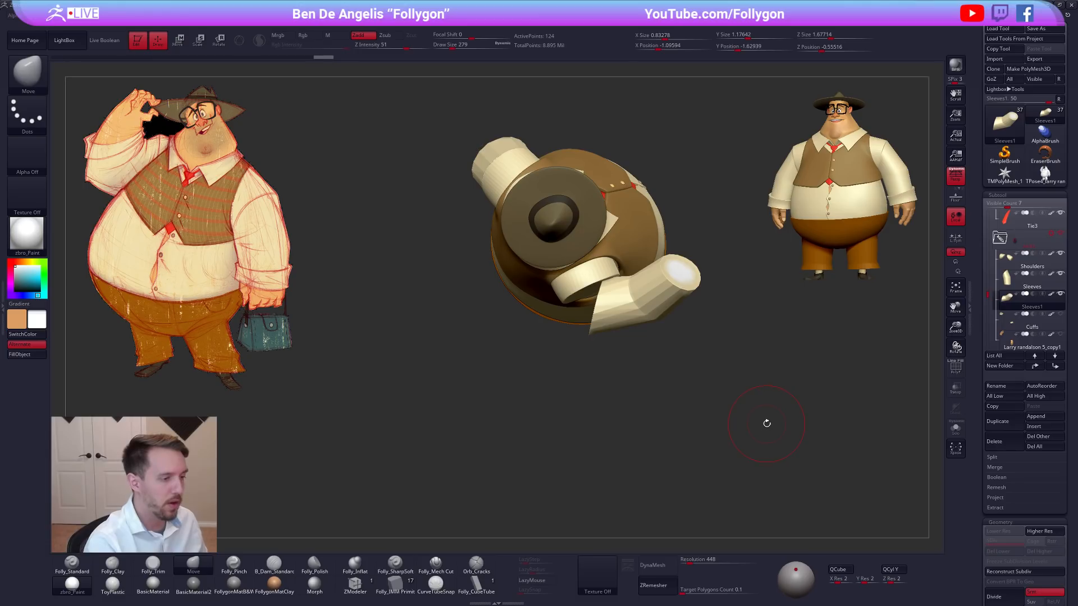
Delete the leftover Transpose Master mesh tool and return to the character's subtools.
click(1045, 174)
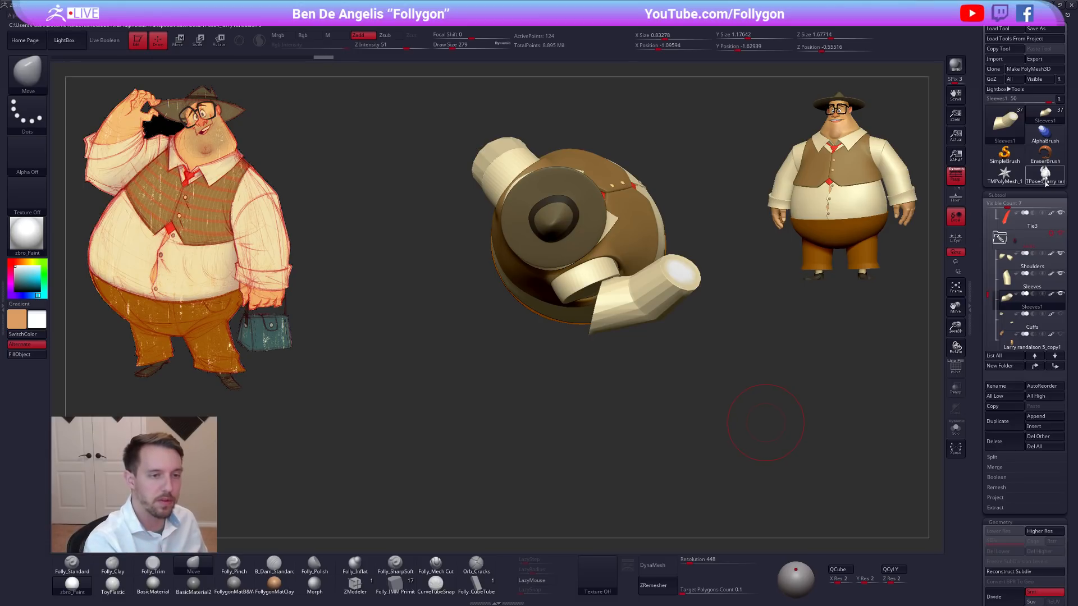
click(998, 442)
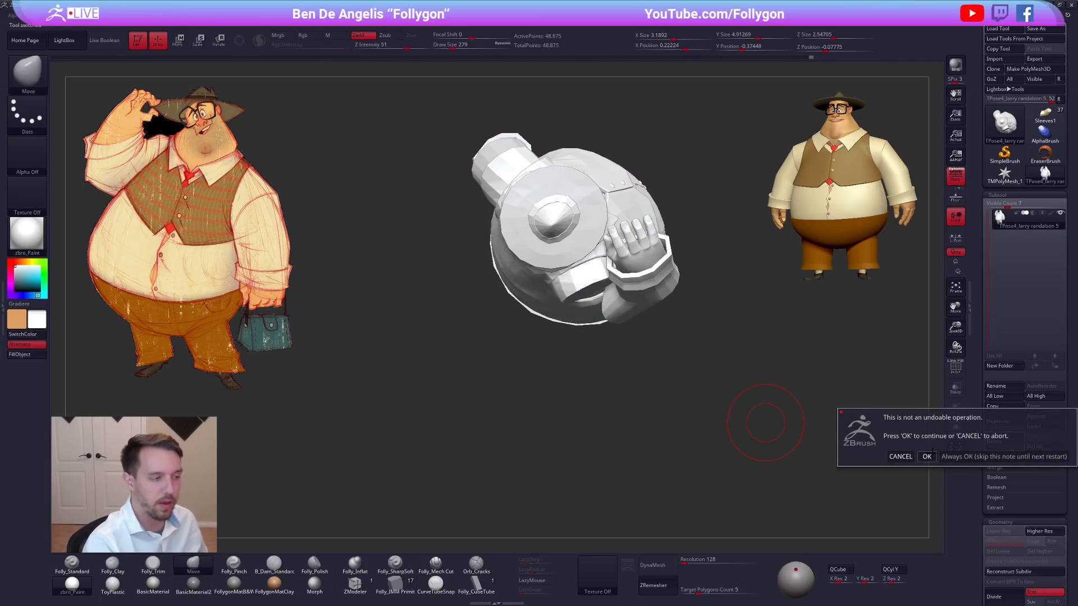
click(927, 457)
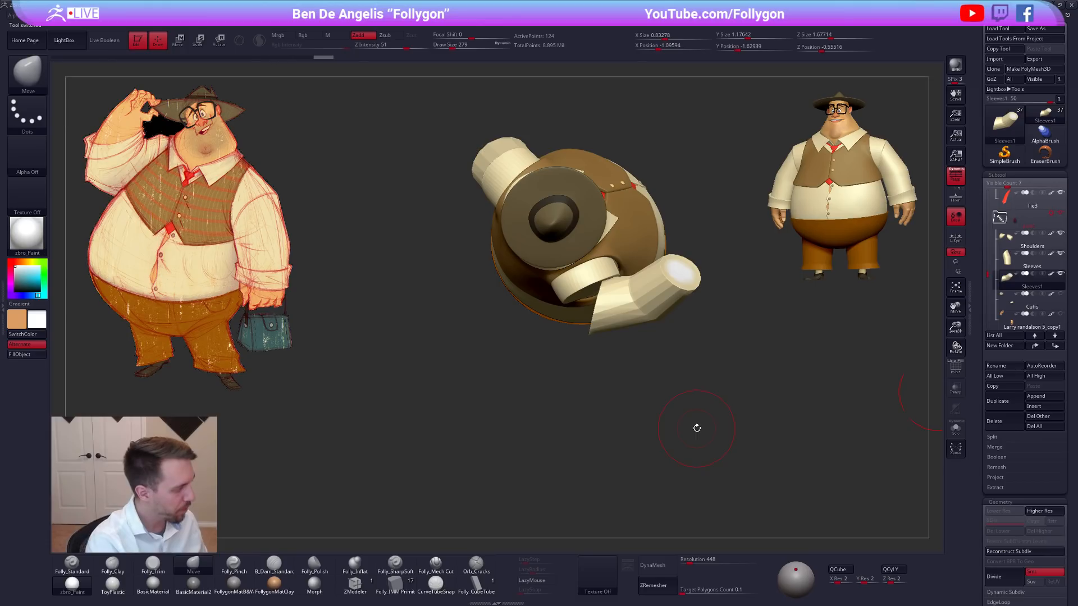
Turn off polypaint on Sleeves1, switch to the grey FollygonMat material and touch up the sleeve's placement.
click(1051, 274)
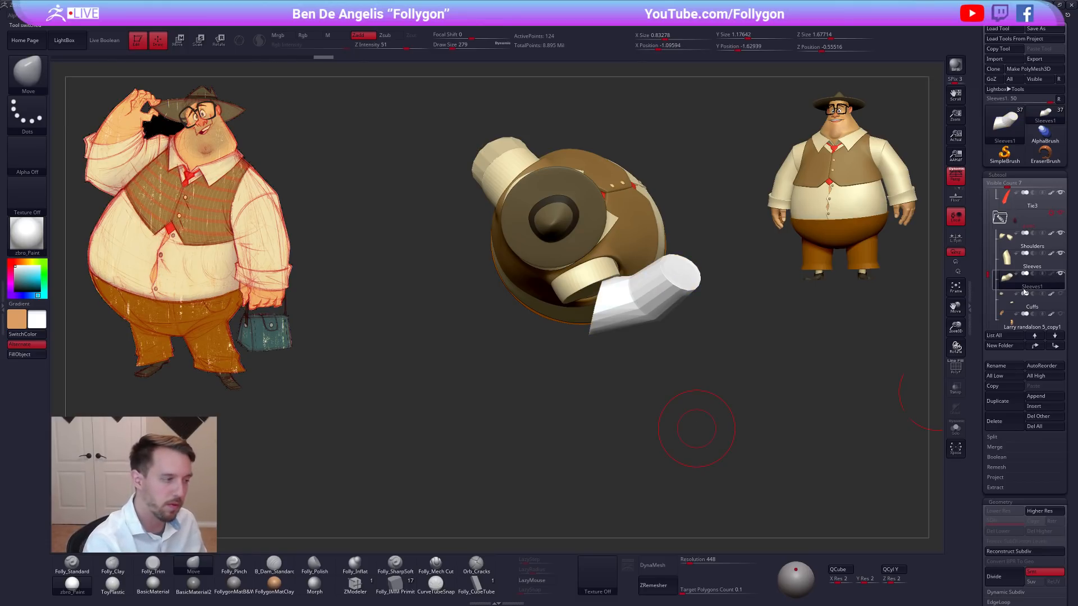
click(236, 587)
drag(522, 477, 556, 359)
alt+right_drag(622, 322, 643, 285)
right_drag(628, 322, 645, 291)
Check the polygroups of the raised-arm sleeve and subdivide its mesh for a smoother surface.
key(shift+f)
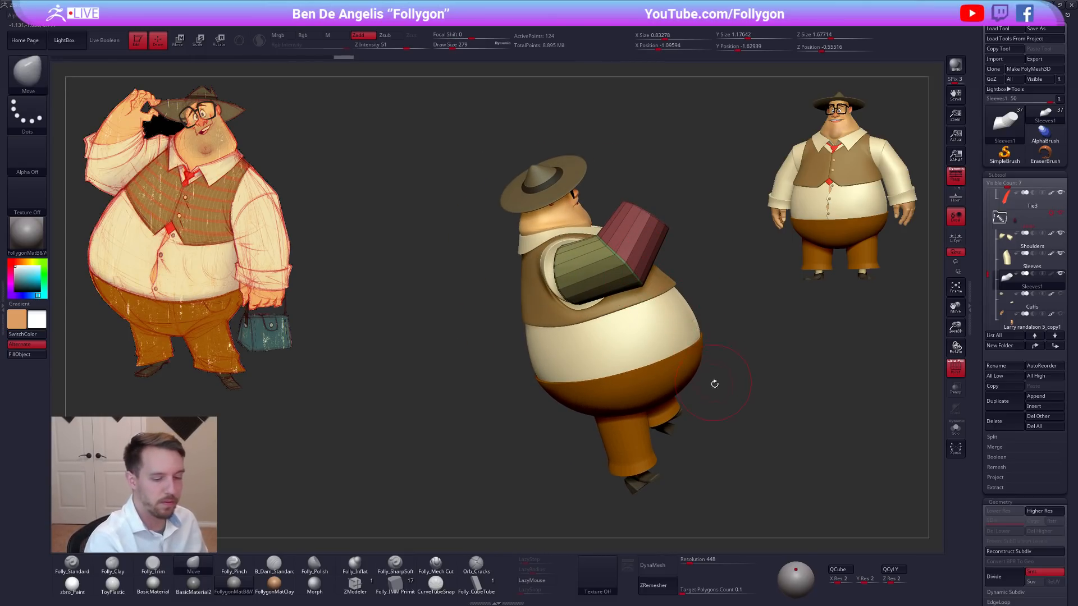
key(shift+f)
key(d)
key(d)
key(d)
key(d)
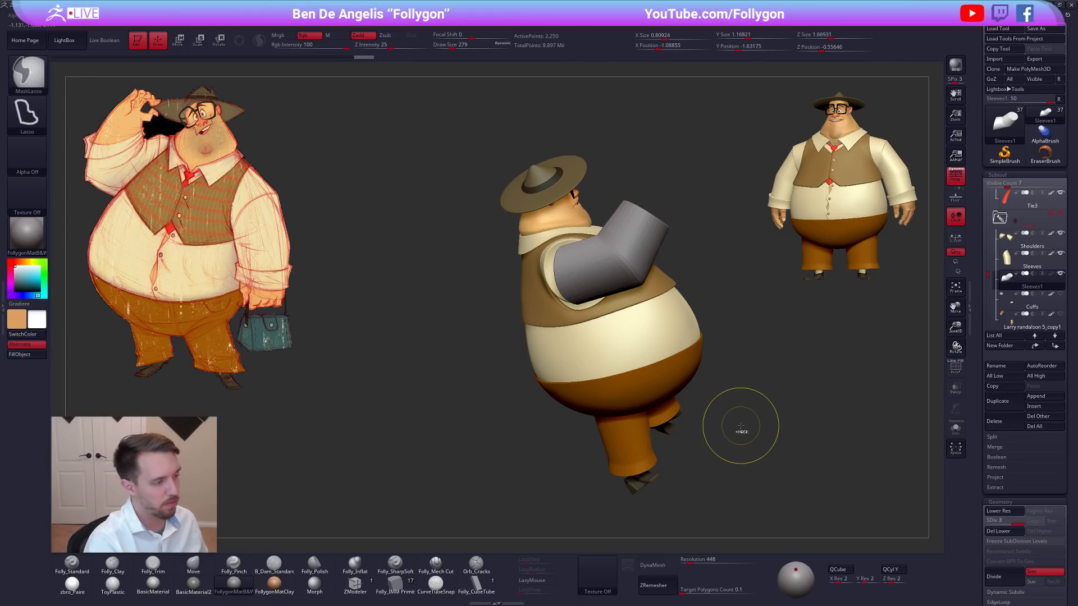
Delete the lower subdivision levels of the raised-arm sleeve, isolate it and assign it a single polygroup.
click(999, 531)
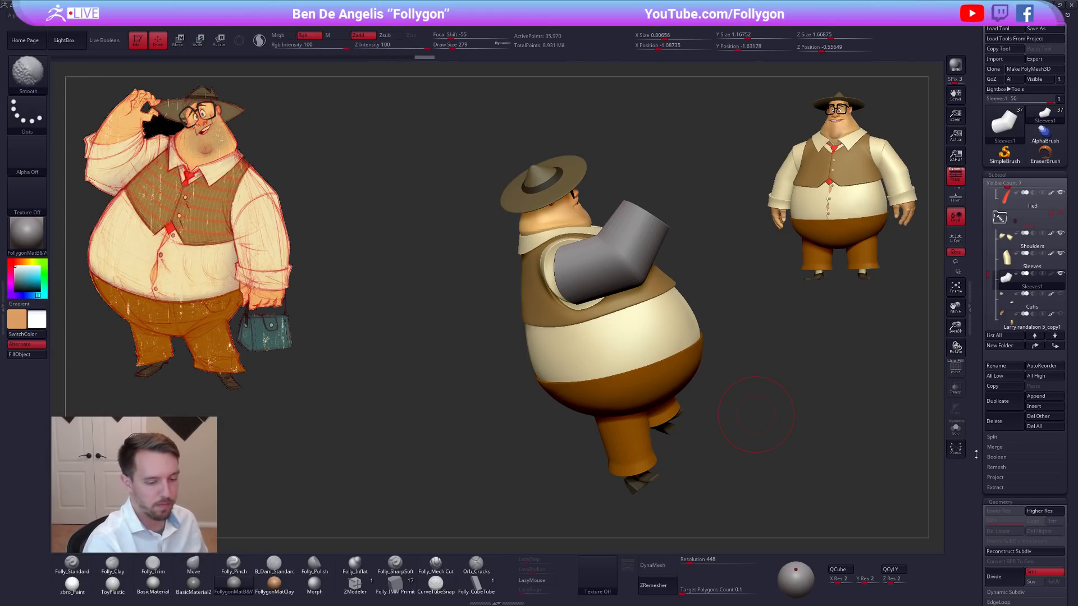
key(shift+f)
key(alt+s)
mouse_move(642, 242)
right_down()
mouse_move(622, 235)
mouse_move(615, 246)
right_up()
key(shift+f)
key(ctrl+w)
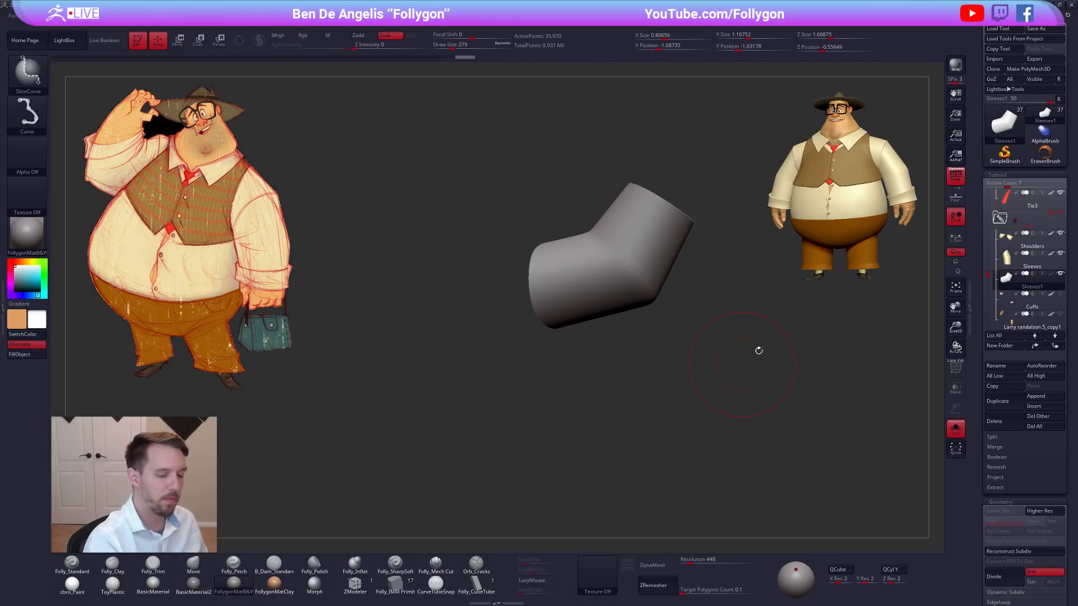
Slice the raised-arm sleeve across the elbow with SliceCurve and inspect the polygroups of both halves.
key(shift+f)
ctrl+shift+drag(587, 225, 680, 328)
key(ctrl+shift+w)
ctrl+shift+click(694, 473)
key(shift+f)
right_drag(599, 251, 653, 273)
key(shift+f)
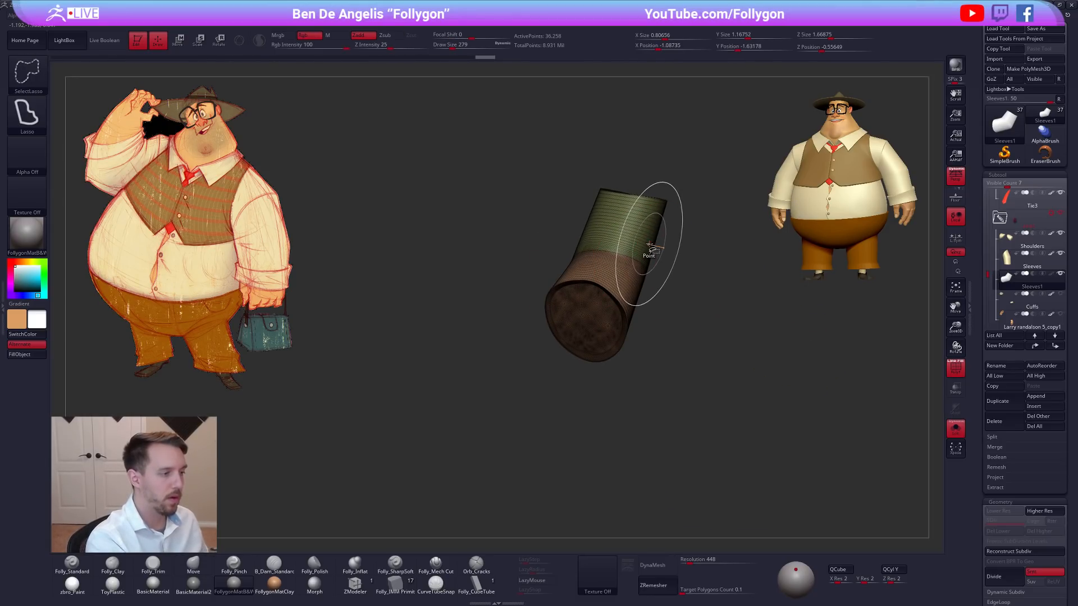
Isolate the forearm half of the sleeve and split the hidden upper-arm half into its own subtool.
ctrl+shift+click(656, 242)
ctrl+shift+click(664, 251)
ctrl+shift+click(653, 221)
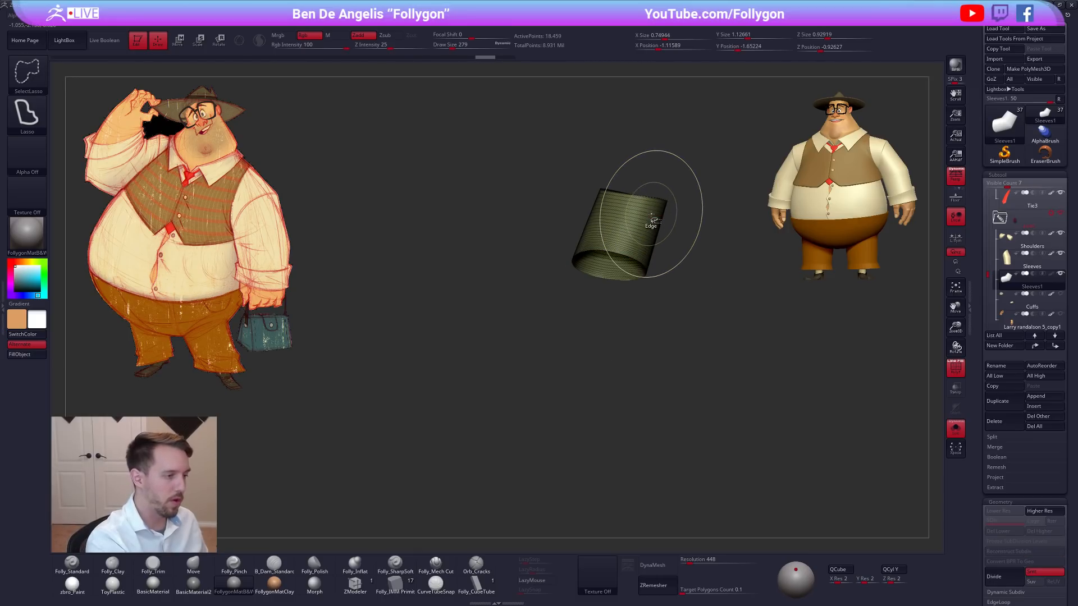
right_drag(675, 242, 709, 241)
key(ctrl+shift+space)
click(700, 276)
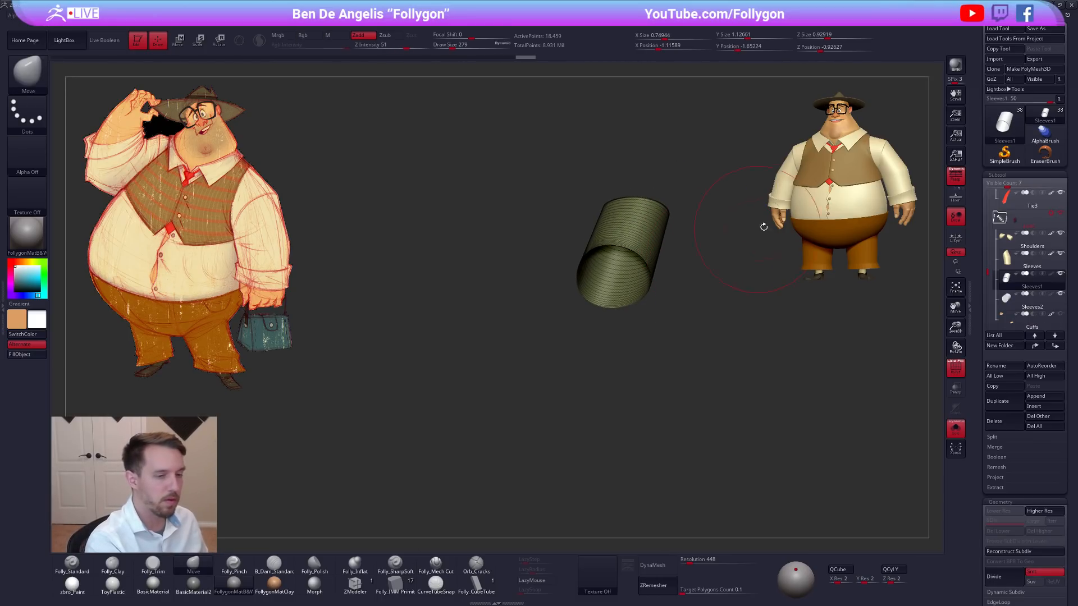
Bring back the whole character, select the upper-arm subtool Sleeves2 and DynaMesh it at resolution 120.
key(alt+s)
right_drag(756, 376, 747, 349)
key(shift+f)
click(1032, 301)
right_drag(814, 382, 778, 387)
alt+right_drag(675, 374, 743, 363)
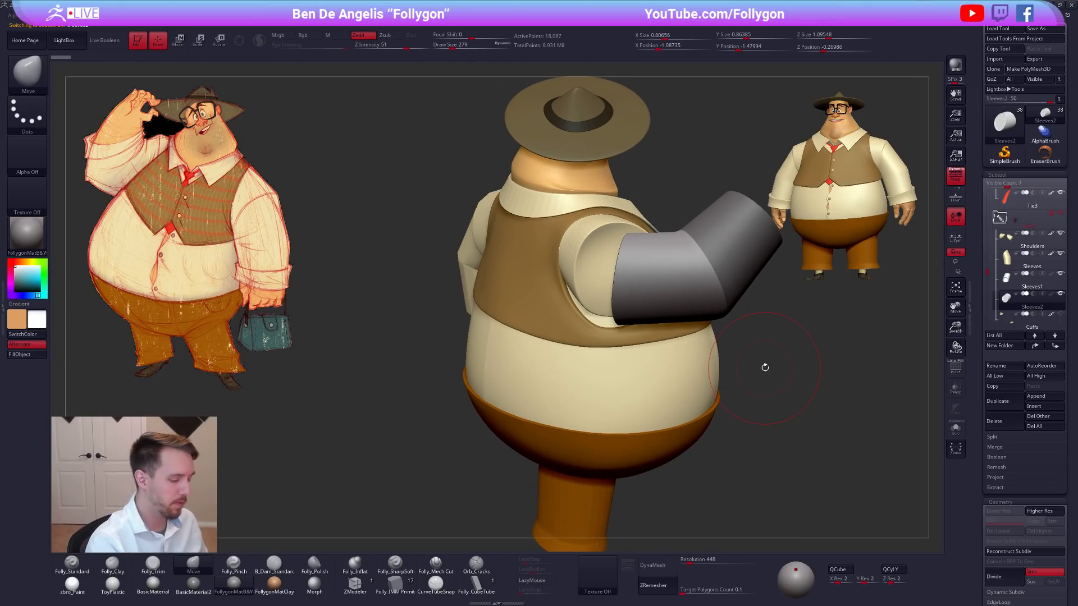
key(space)
drag(776, 377, 773, 376)
right_drag(774, 374, 755, 405)
click(692, 565)
key(Return)
click(668, 566)
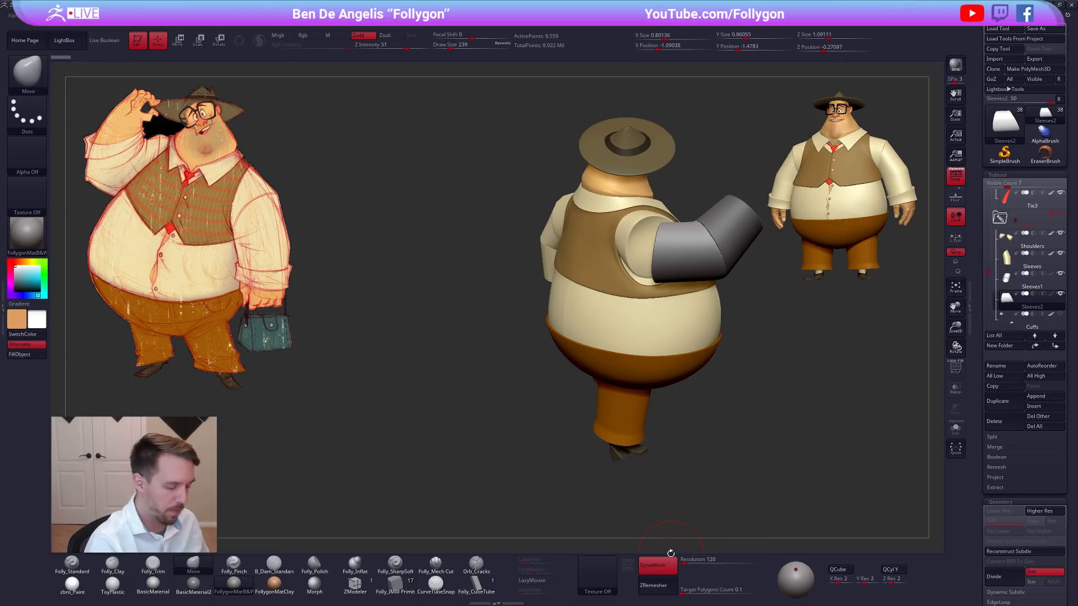
Shape the upper-arm sleeve around the shoulder from several angles with the Move brush.
key(space)
drag(656, 315, 663, 315)
drag(658, 238, 659, 263)
right_drag(635, 281, 670, 264)
drag(653, 264, 657, 264)
right_drag(668, 251, 642, 222)
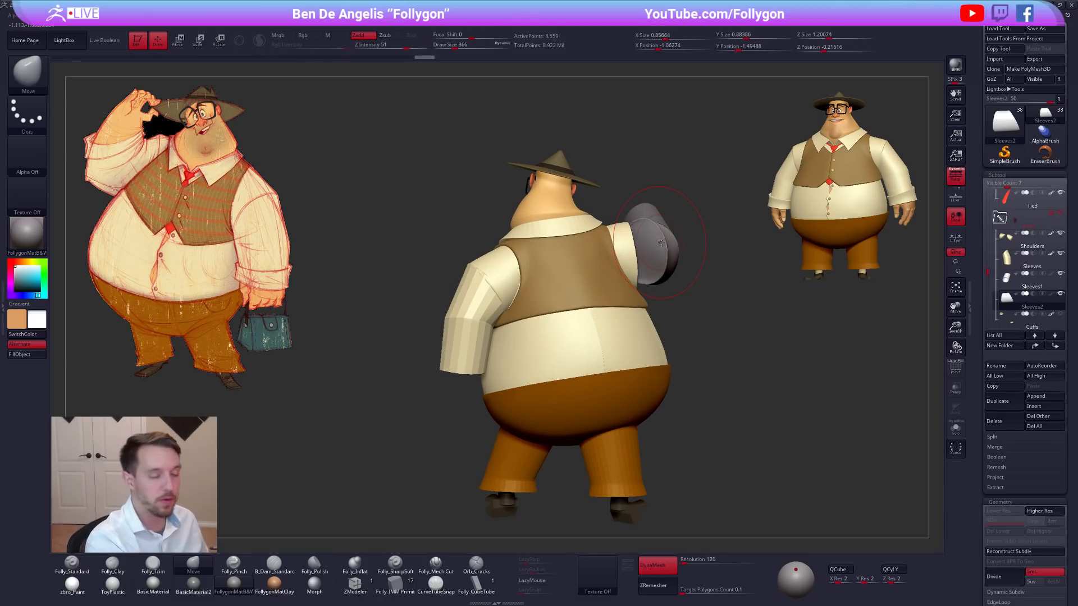
Isolate the upper-arm sleeve and insert a sphere at its shoulder end with the Folly_IMM Primitives brush.
key(space)
drag(631, 299, 622, 299)
key(alt+s)
click(401, 585)
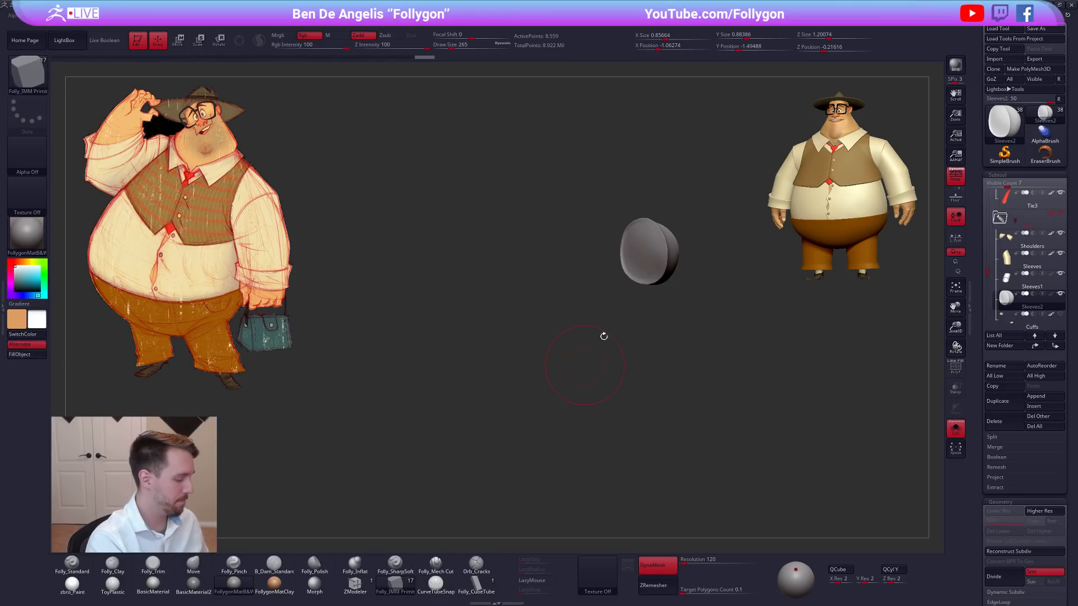
key(m)
click(807, 279)
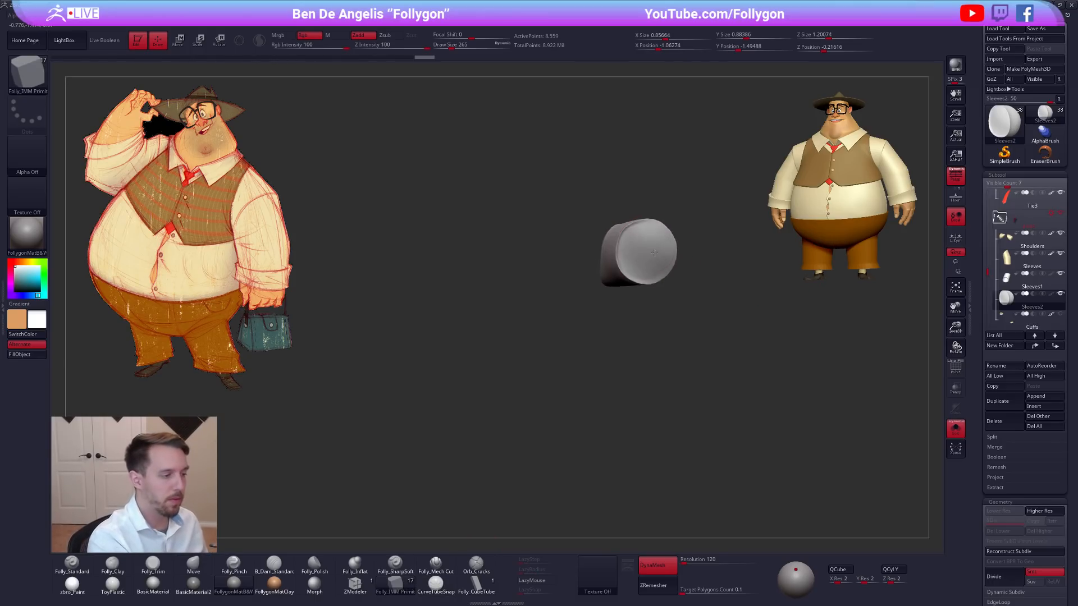
drag(647, 251, 648, 292)
Position and scale the inserted sphere with a Transpose line so it caps the shoulder end of the sleeve.
right_drag(612, 264, 657, 284)
key(w)
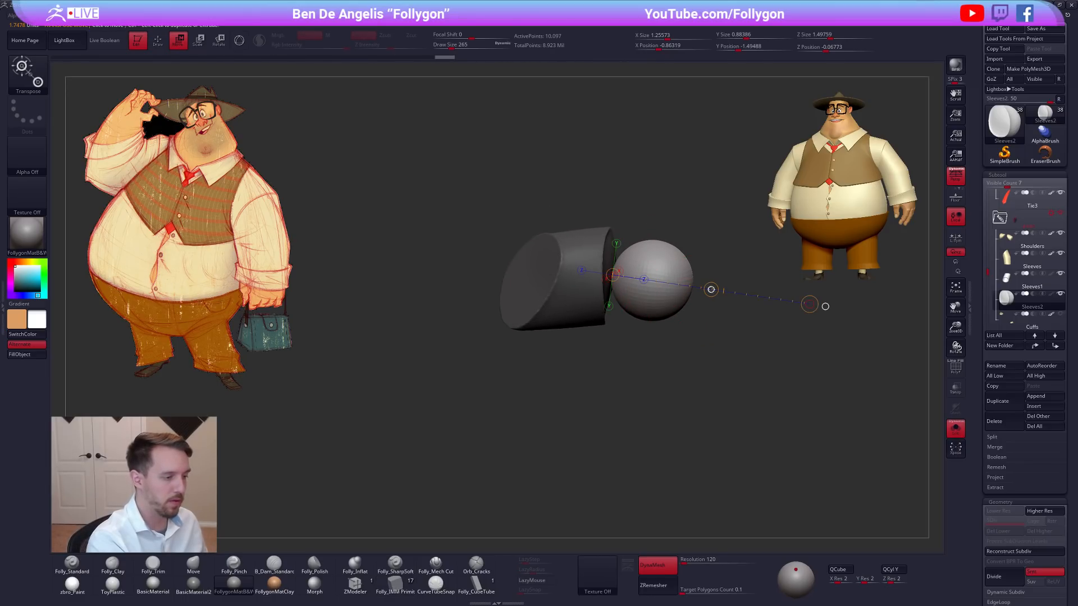
key(e)
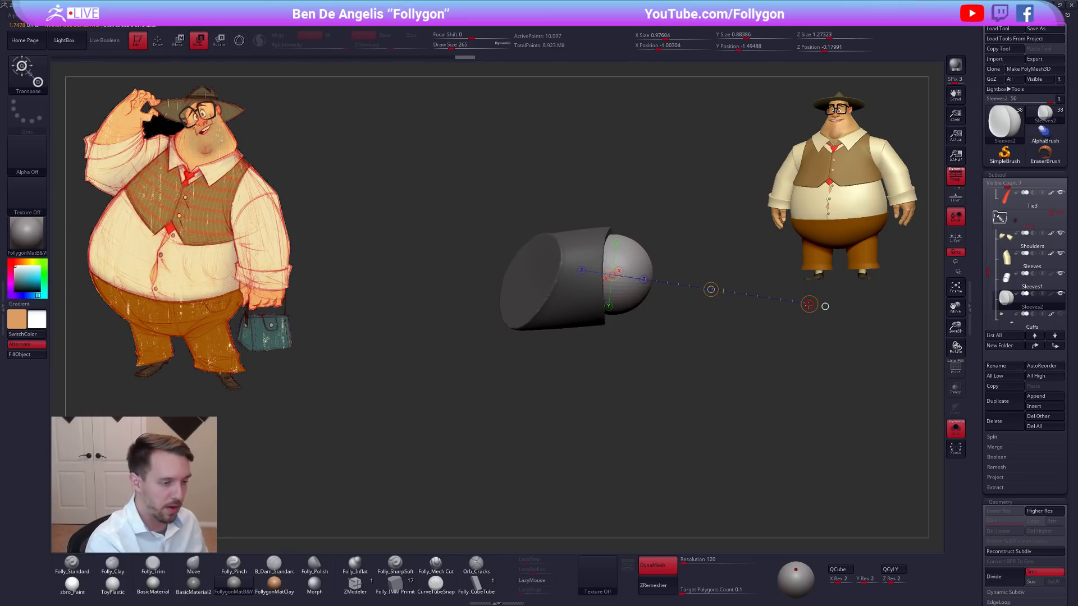
drag(853, 317, 854, 317)
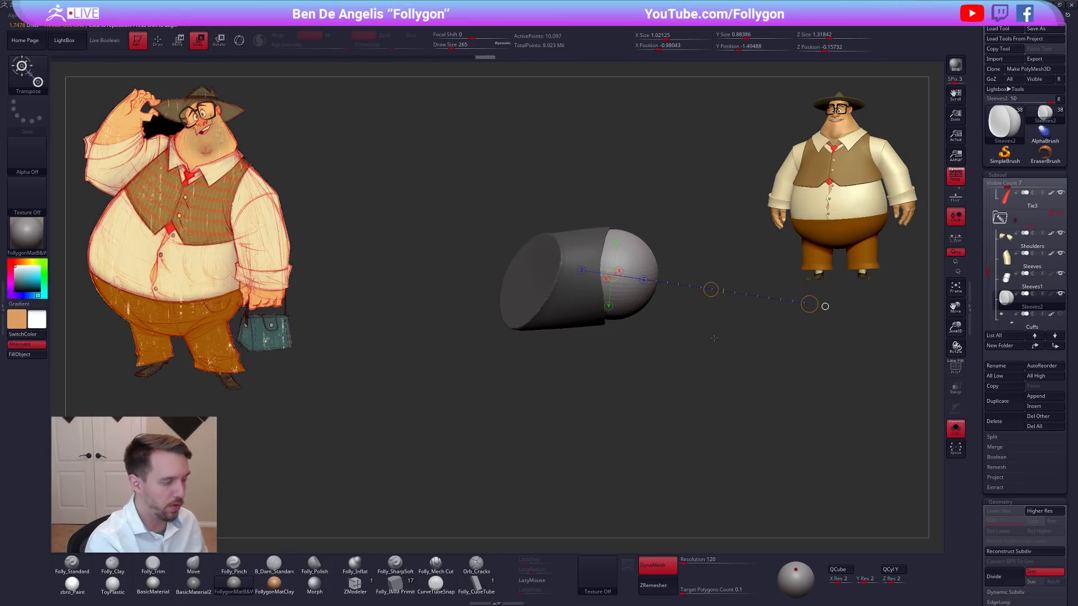
right_drag(720, 337, 547, 310)
key(q)
Blend the outlines of the sphere cap and the upper-arm sleeve with the Move brush.
key(space)
drag(641, 273, 649, 273)
drag(636, 235, 629, 306)
right_drag(590, 314, 663, 328)
key(space)
drag(691, 300, 666, 273)
mouse_move(658, 276)
right_down()
mouse_move(694, 284)
mouse_move(669, 329)
mouse_move(710, 308)
right_up()
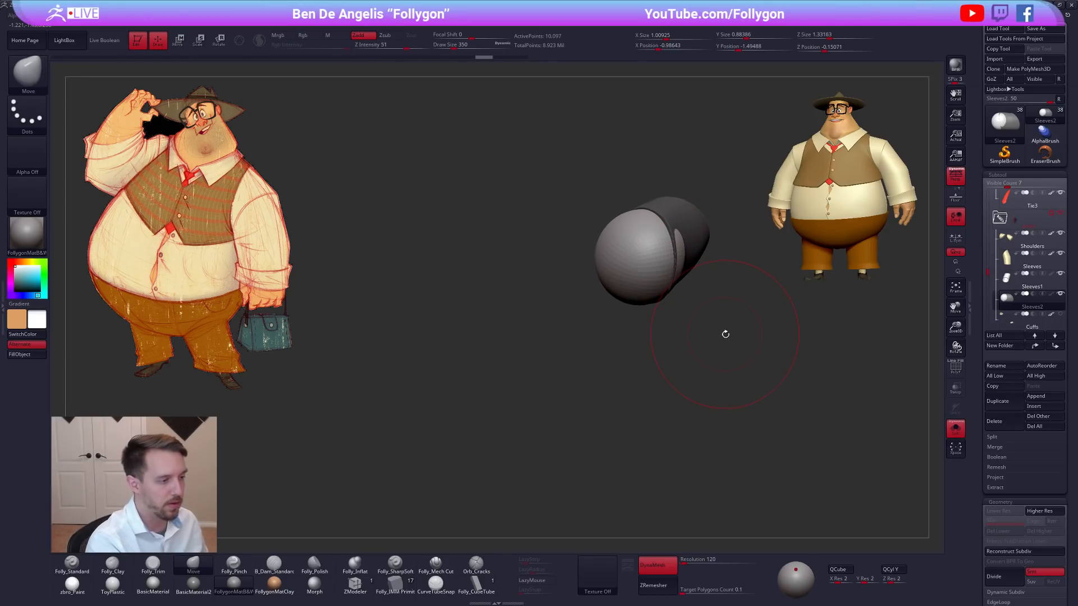
Fuse the sphere and upper-arm sleeve into one mesh with DynaMesh and smooth the seam between them.
key(ctrl)
right_drag(686, 384, 645, 336)
drag(671, 264, 679, 259)
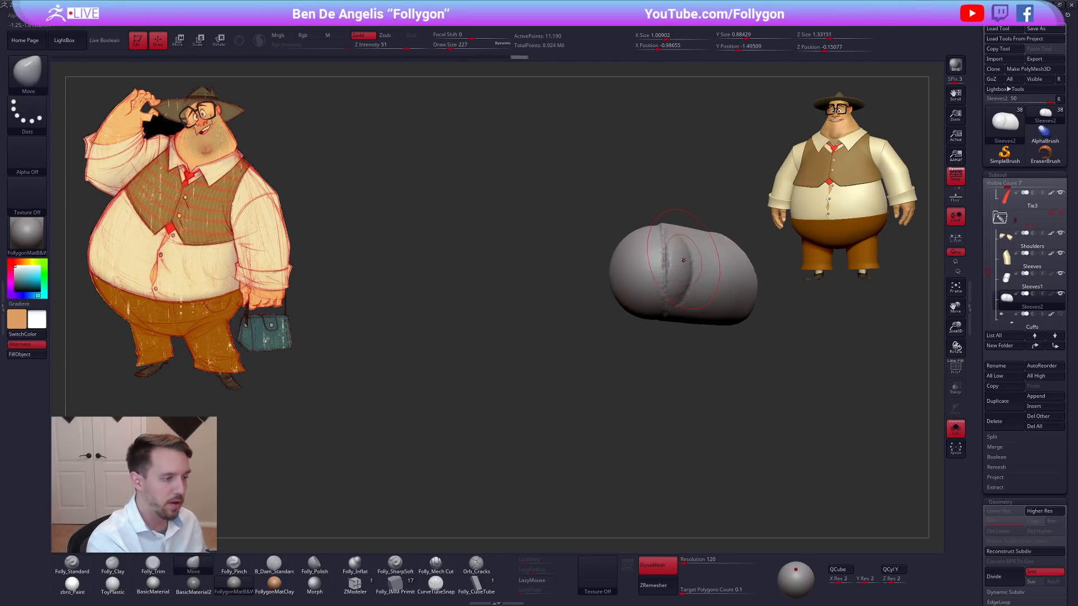
right_drag(690, 270, 679, 248)
key(2)
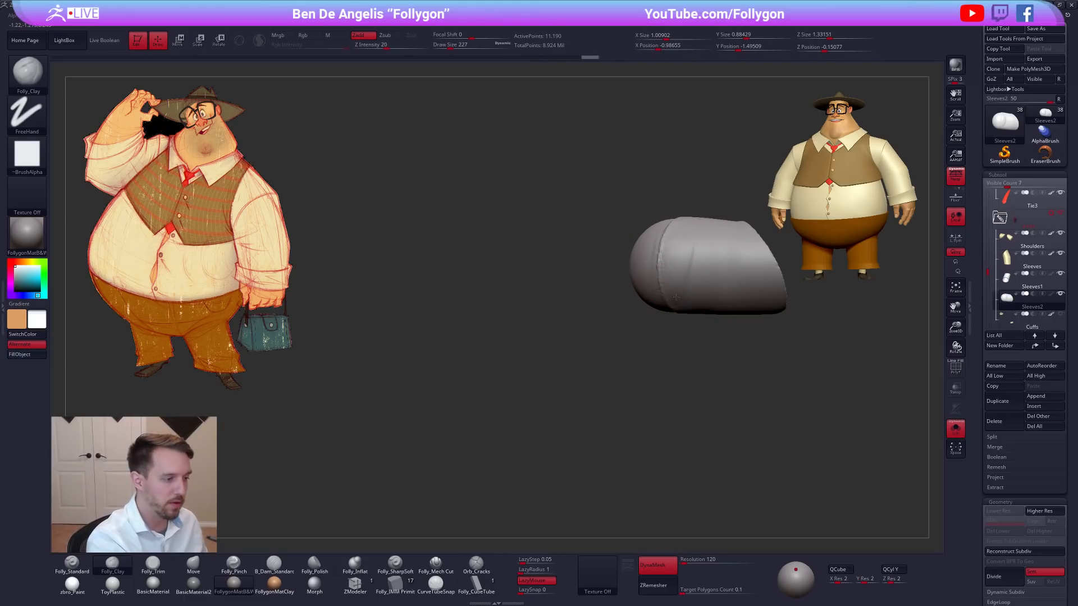
right_drag(672, 297, 695, 294)
shift+drag(669, 239, 670, 259)
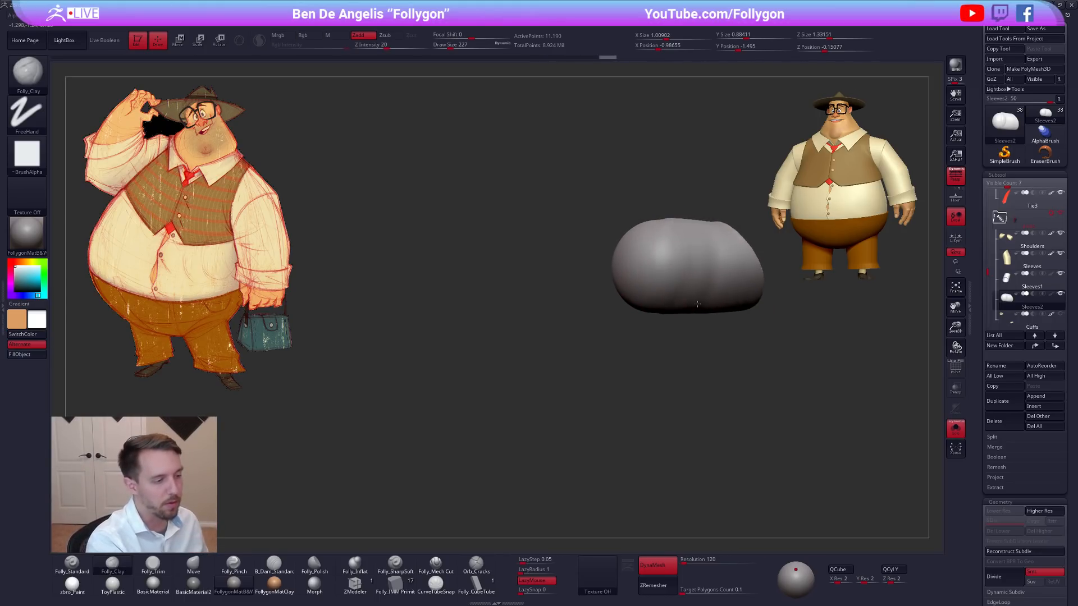
Even out the underside and rounded shoulder cap of the upper-arm sleeve using the Folly_Clay brush and smoothing.
right_drag(667, 302, 635, 288)
shift+drag(622, 317, 626, 261)
right_drag(599, 276, 710, 300)
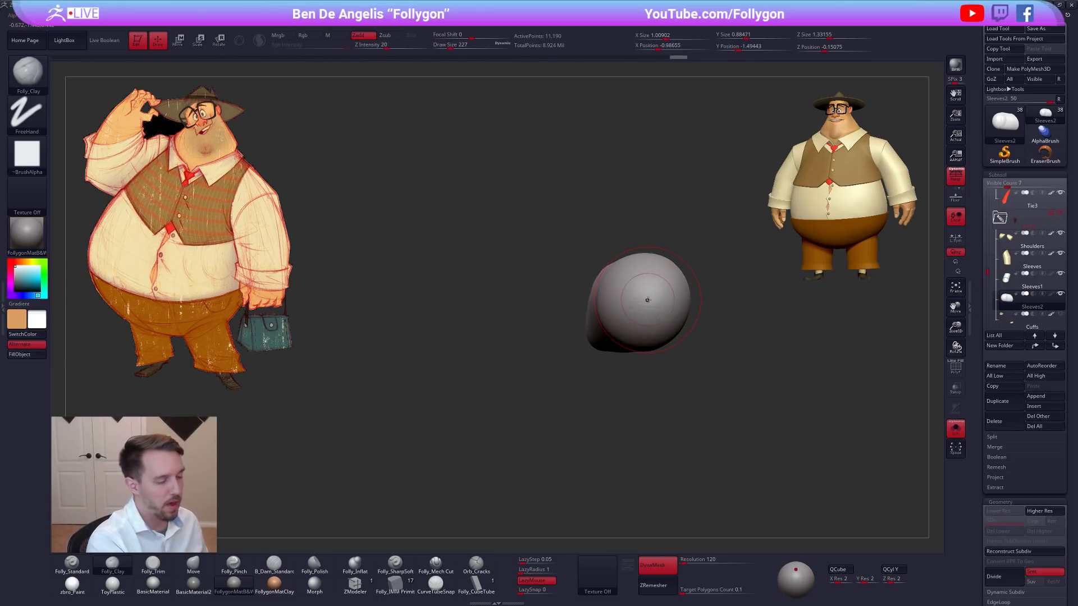
right_drag(643, 300, 595, 255)
mouse_move(595, 256)
mouse_down()
mouse_move(592, 343)
mouse_move(592, 281)
mouse_move(595, 326)
mouse_up()
right_drag(602, 352, 653, 361)
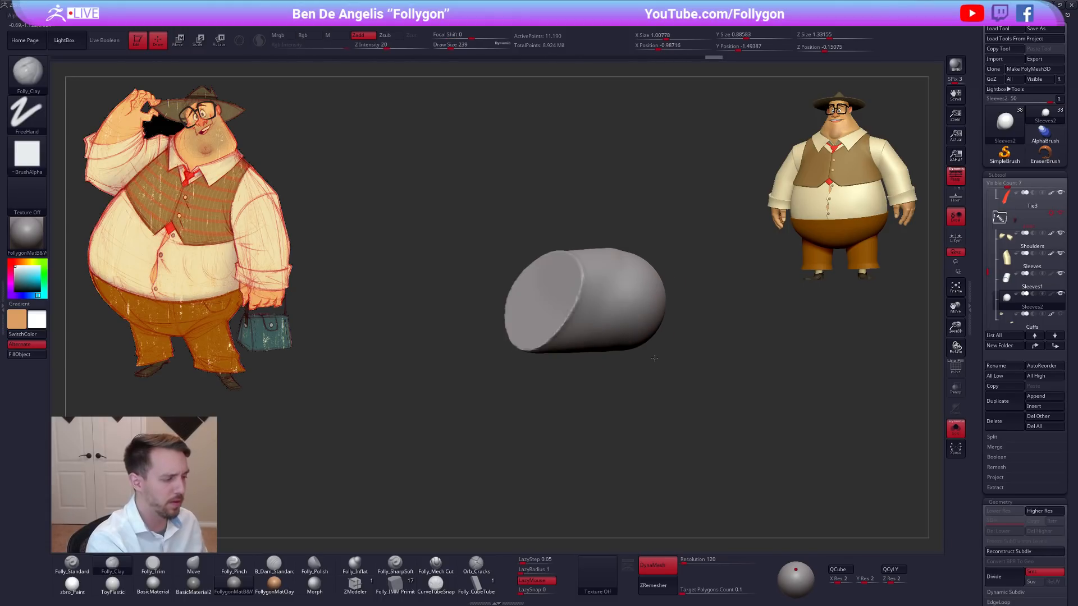
Bring back the full character, select the Shoulders subtool and nudge the raised-arm shoulder piece with the Move brush.
key(alt+s)
right_drag(721, 376, 653, 312)
key(space)
drag(653, 312, 662, 313)
alt+right_drag(668, 336, 685, 344)
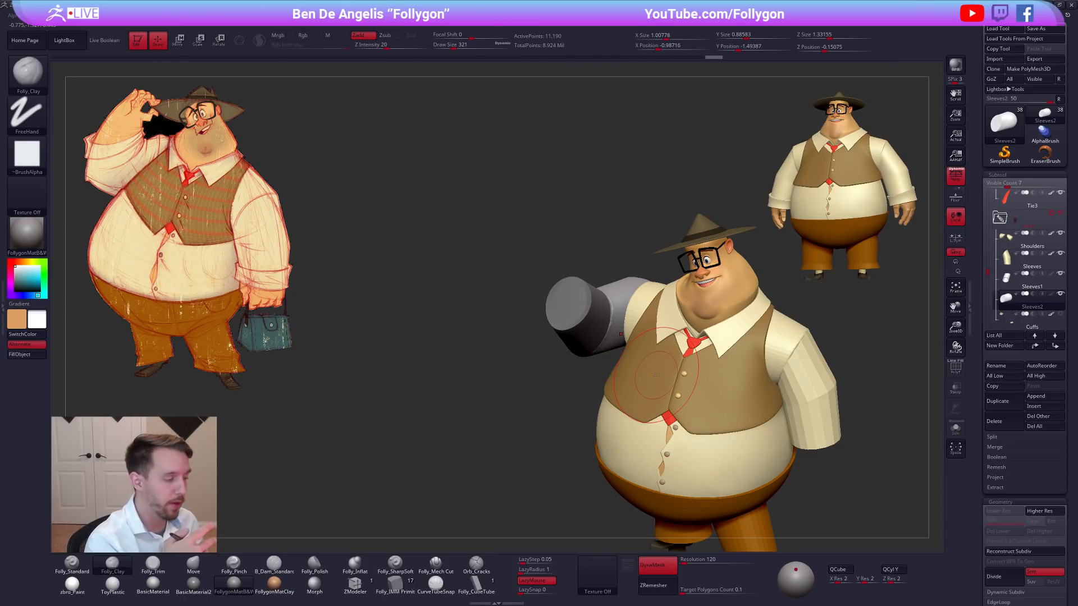
alt+click(633, 310)
right_drag(633, 310, 627, 317)
key(b)
key(m)
key(v)
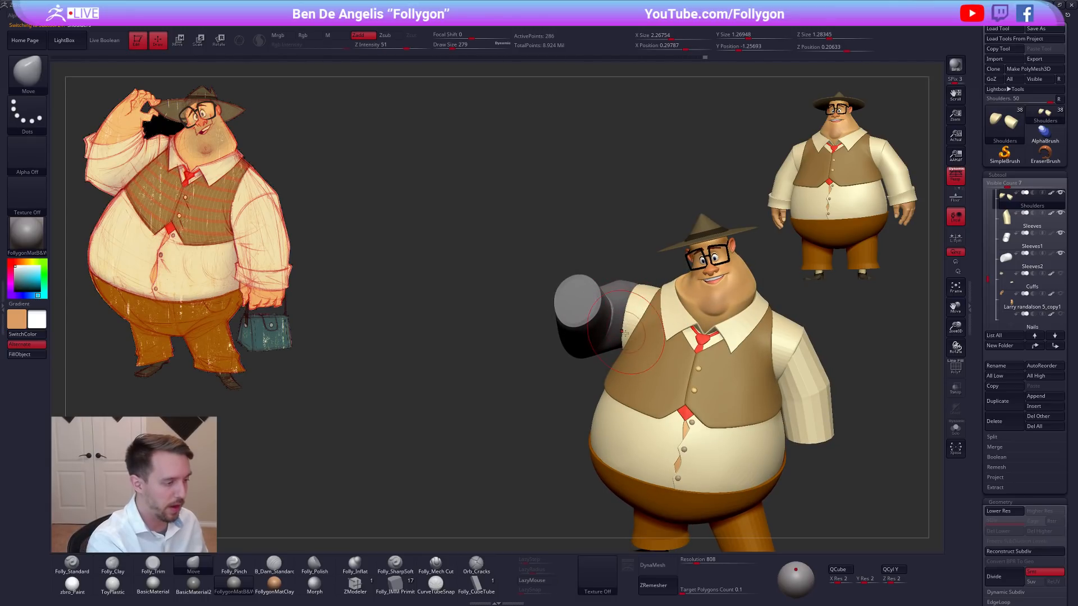
drag(630, 316, 634, 318)
right_drag(635, 317, 651, 321)
Isolate the shoulder pieces at a lower subdivision level and refine the raised-arm piece's open edge with the Move brush.
key(space)
drag(653, 321, 644, 321)
key(alt+shift+s)
key(shift+d)
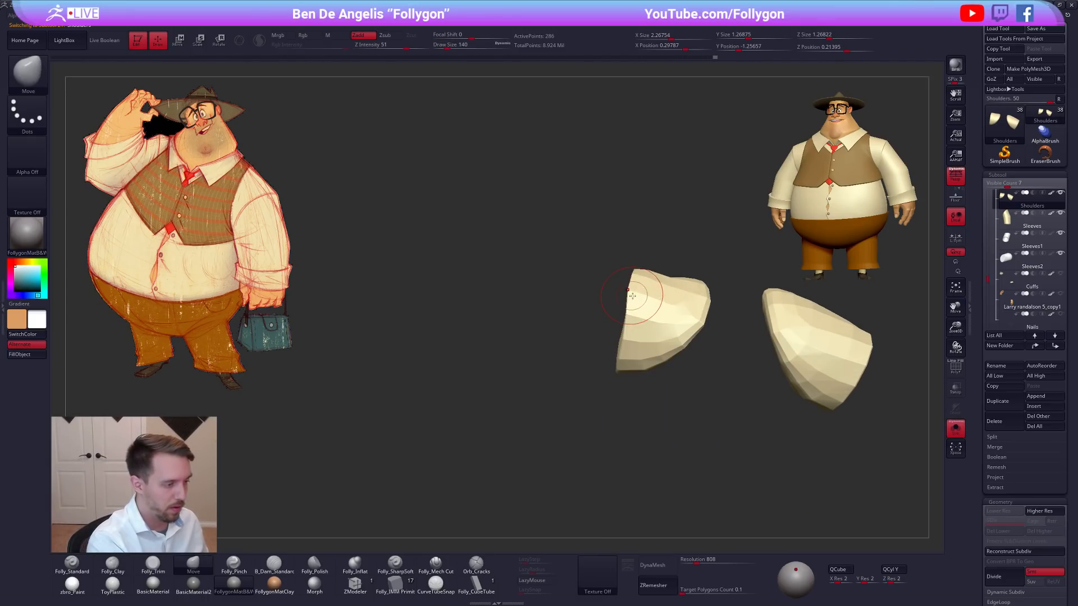
right_drag(624, 341, 650, 298)
key(shift+f)
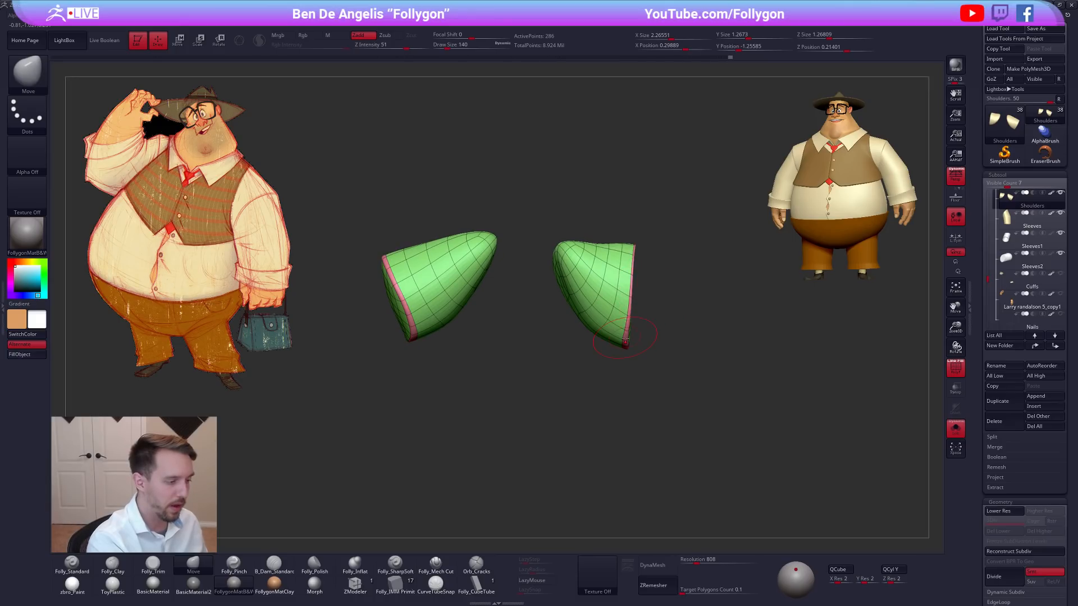
Return the shoulders to the higher subdivision level and adjust their fit around the raised arm with the Move brush.
key(alt+s)
key(d)
key(space)
drag(646, 308, 651, 307)
right_drag(668, 303, 599, 298)
key(alt+s)
key(alt+s)
Select Sleeves2, isolate it and soften its ends with smoothing and the Folly_Clay brush.
alt+click(673, 315)
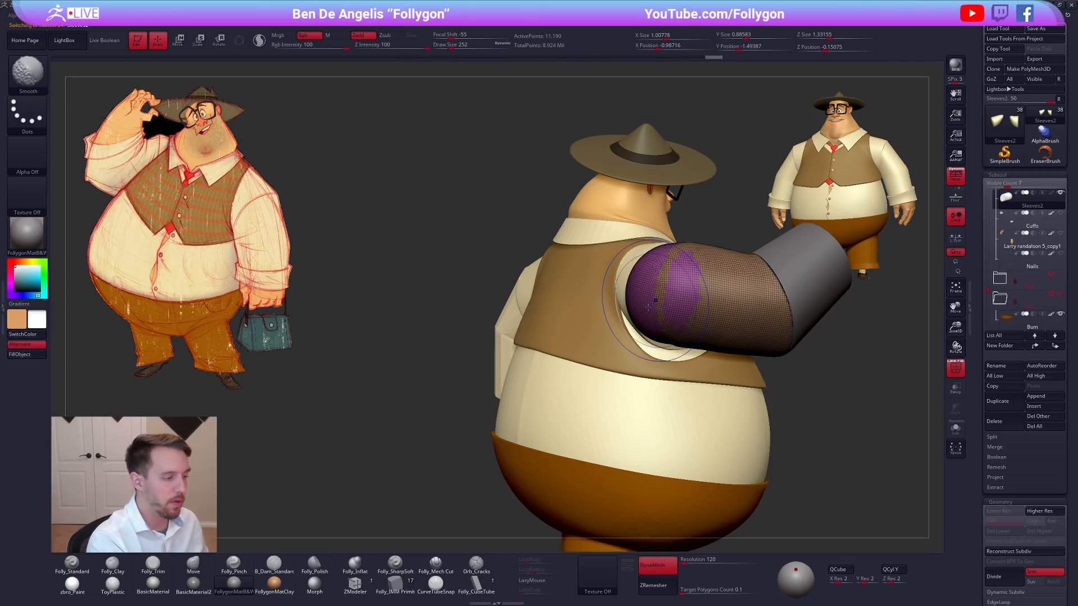
key(shift+f)
mouse_move(668, 309)
alt+right_down()
mouse_move(612, 320)
mouse_move(640, 319)
alt+right_up()
key(])
key(alt+s)
key([)
shift+drag(643, 322, 662, 296)
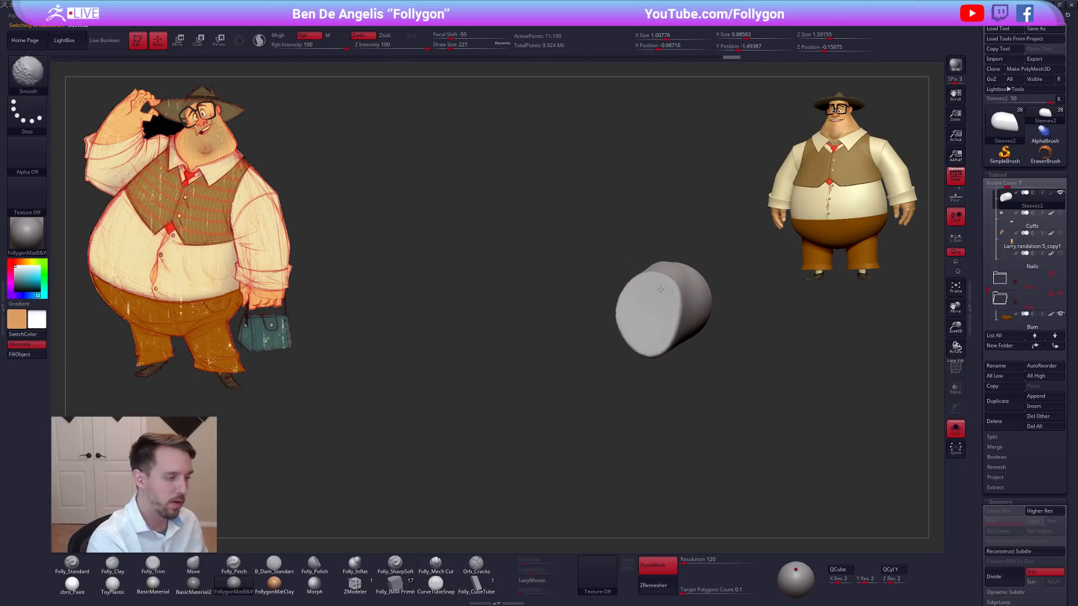
right_drag(663, 311, 652, 320)
key(2)
drag(654, 298, 631, 347)
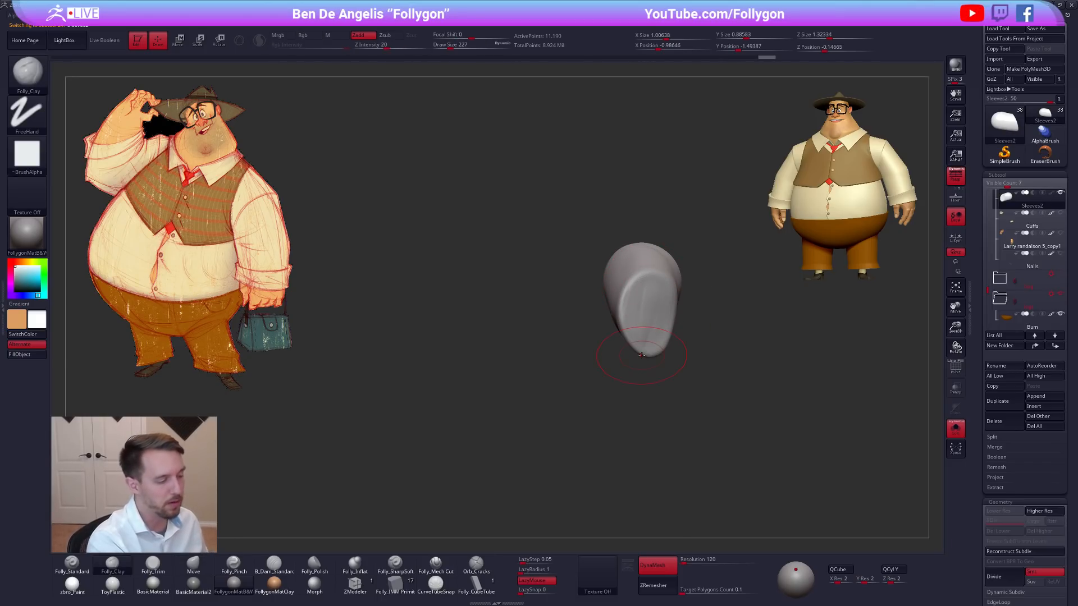
Show the full character again and reshape the upper-arm sleeve with a larger Move brush.
key(alt+s)
mouse_move(641, 356)
right_down()
mouse_move(694, 389)
mouse_move(746, 368)
right_up()
key(space)
drag(628, 350, 637, 349)
key(1)
mouse_move(637, 351)
right_down()
mouse_move(674, 348)
mouse_move(646, 336)
right_up()
mouse_move(579, 335)
right_down()
mouse_move(548, 366)
mouse_move(630, 360)
right_up()
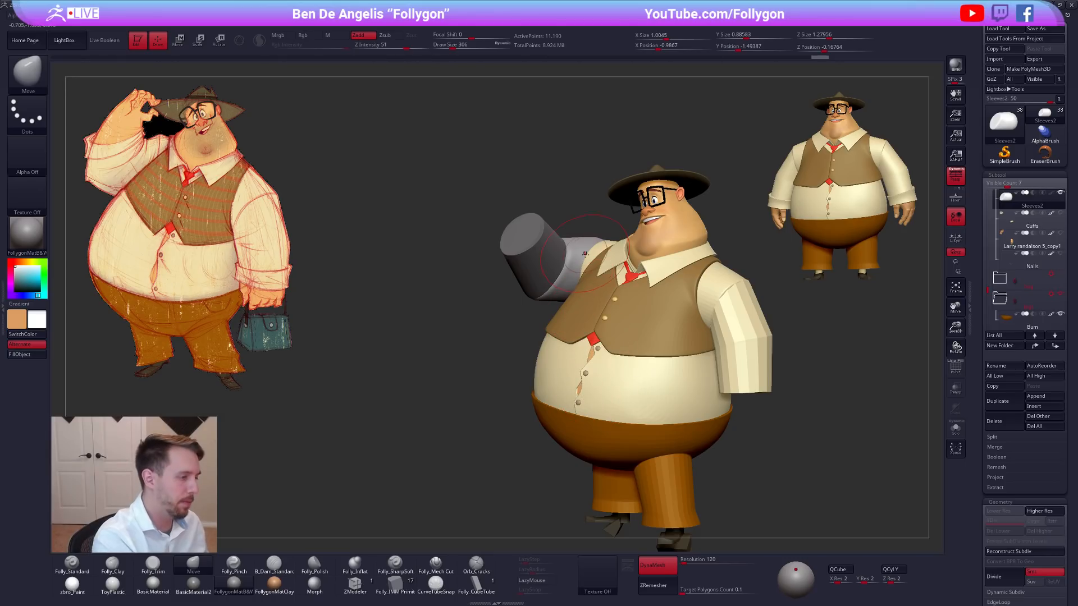
Rotate and move the upper-arm sleeve with a Transpose line to lower its elbow end.
key(w)
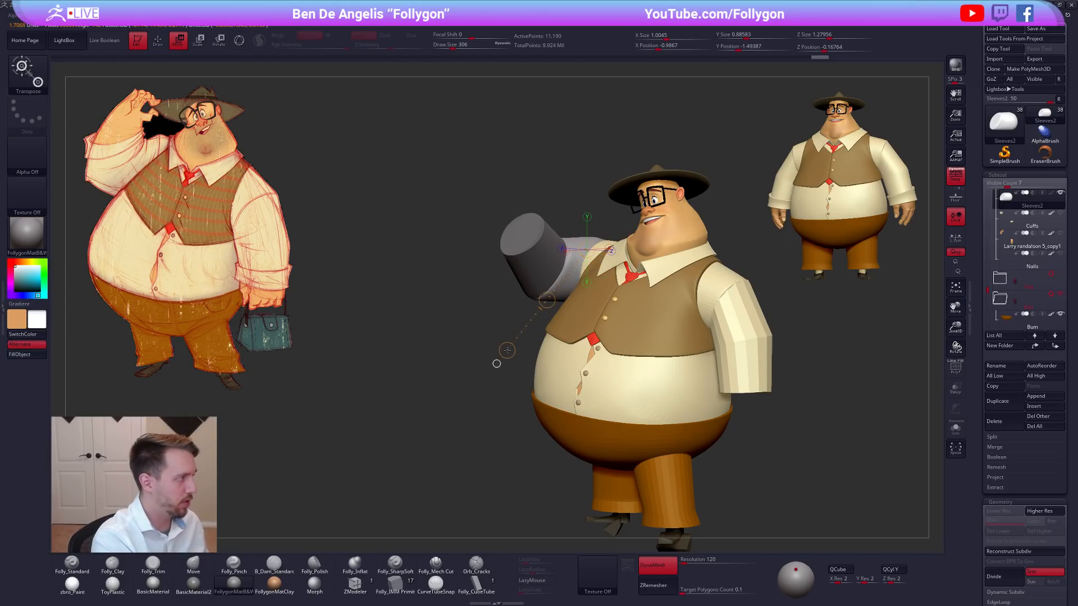
key(r)
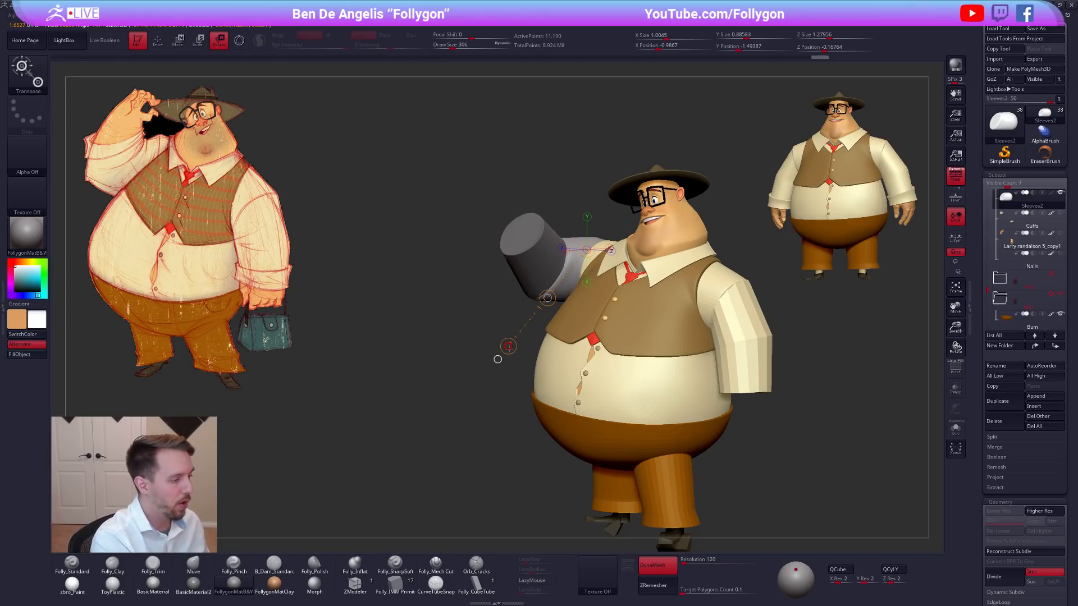
drag(509, 347, 511, 348)
key(w)
drag(548, 298, 544, 308)
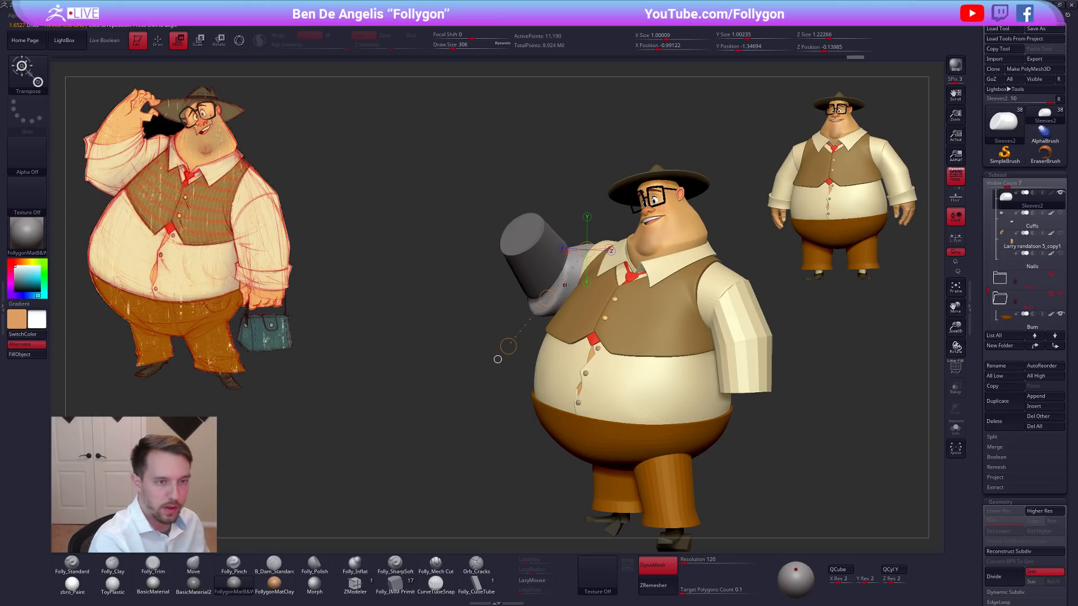
Hide the forearm sleeve Sleeves1 and rotate the upper-arm sleeve about the shoulder with a new Transpose line.
drag(988, 291, 988, 282)
click(1061, 213)
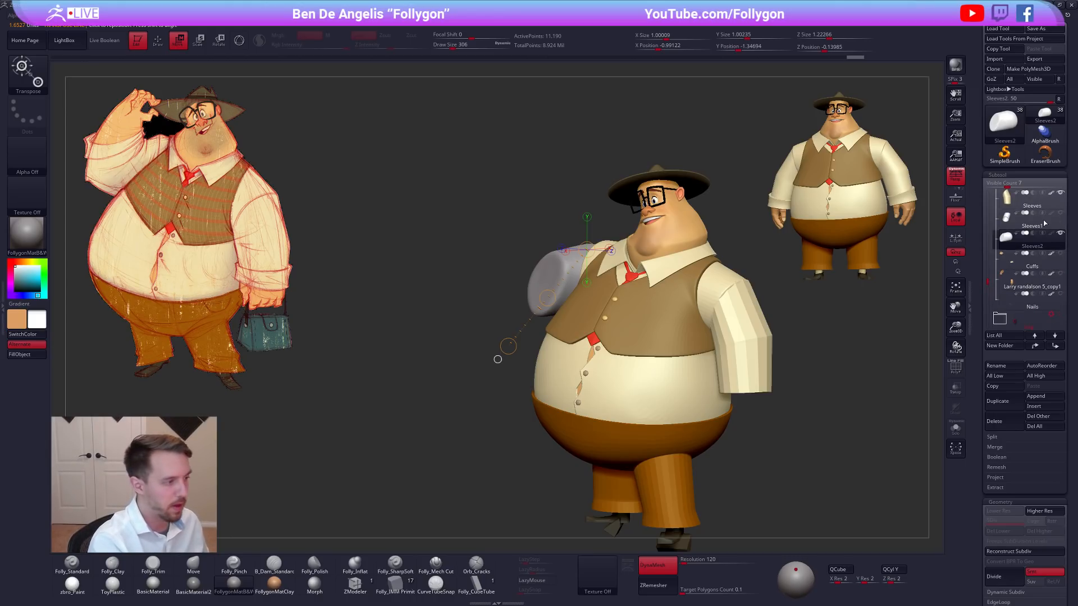
key(r)
drag(597, 251, 498, 309)
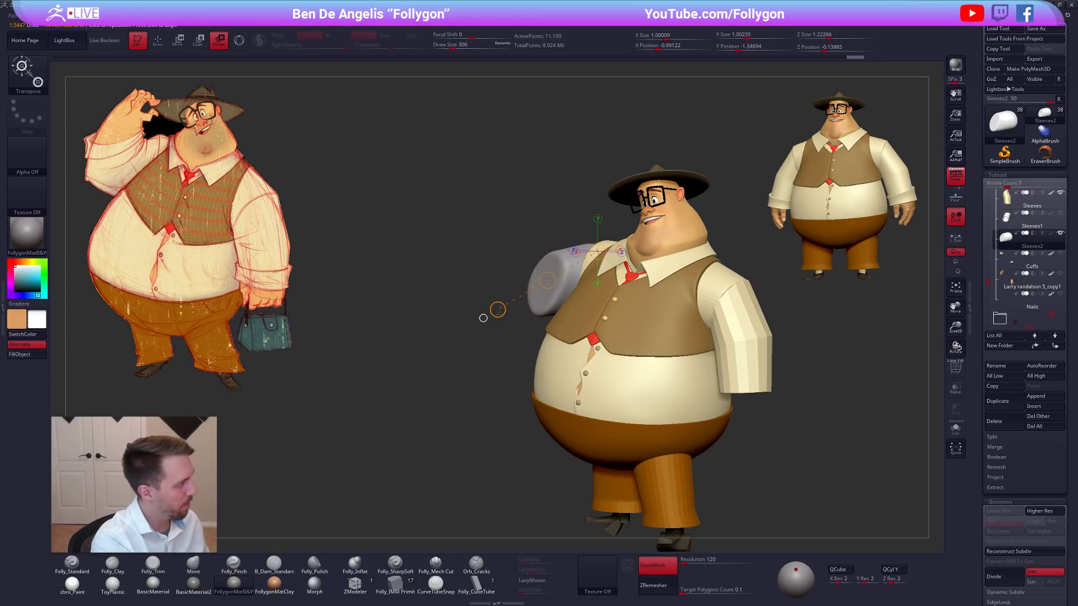
mouse_move(605, 242)
mouse_down()
mouse_move(487, 291)
mouse_move(191, 237)
mouse_move(93, 167)
mouse_move(484, 300)
mouse_move(486, 325)
mouse_up()
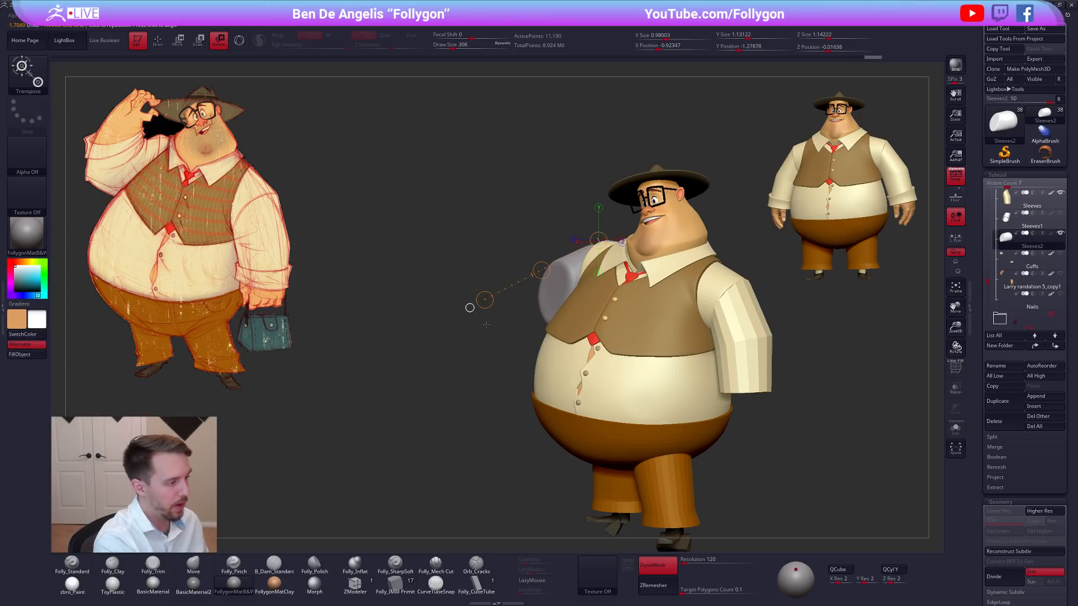
Return to Draw mode and reshape the rotated upper-arm sleeve from the front, back and side with the Move brush.
key(q)
mouse_move(483, 253)
right_down()
mouse_move(624, 253)
mouse_move(574, 247)
right_up()
key(space)
drag(574, 247, 590, 243)
right_drag(540, 281, 600, 255)
drag(527, 284, 536, 286)
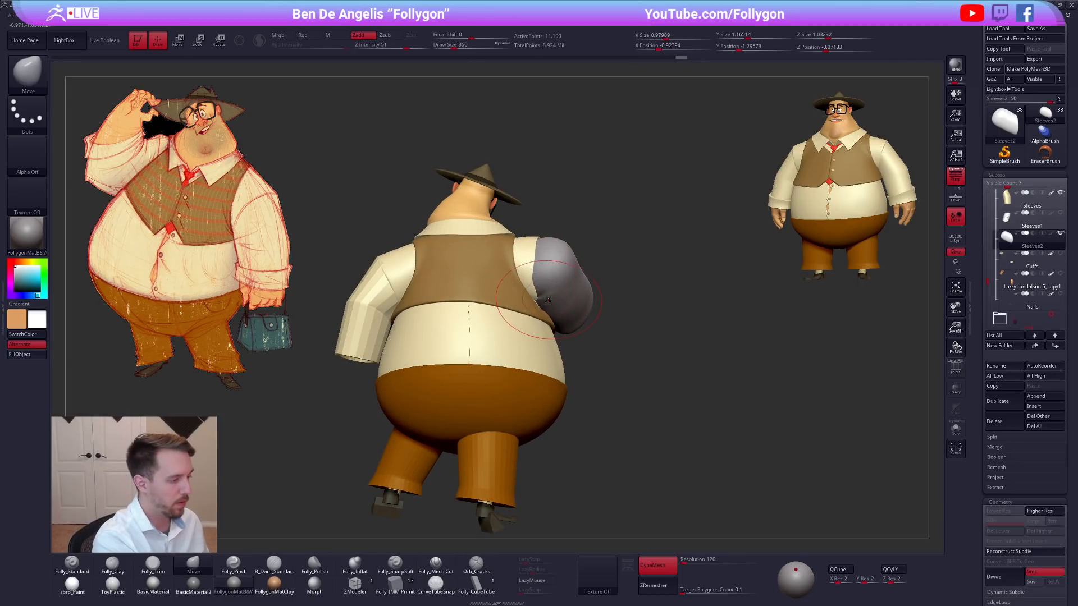
right_drag(548, 300, 499, 315)
drag(542, 316, 550, 319)
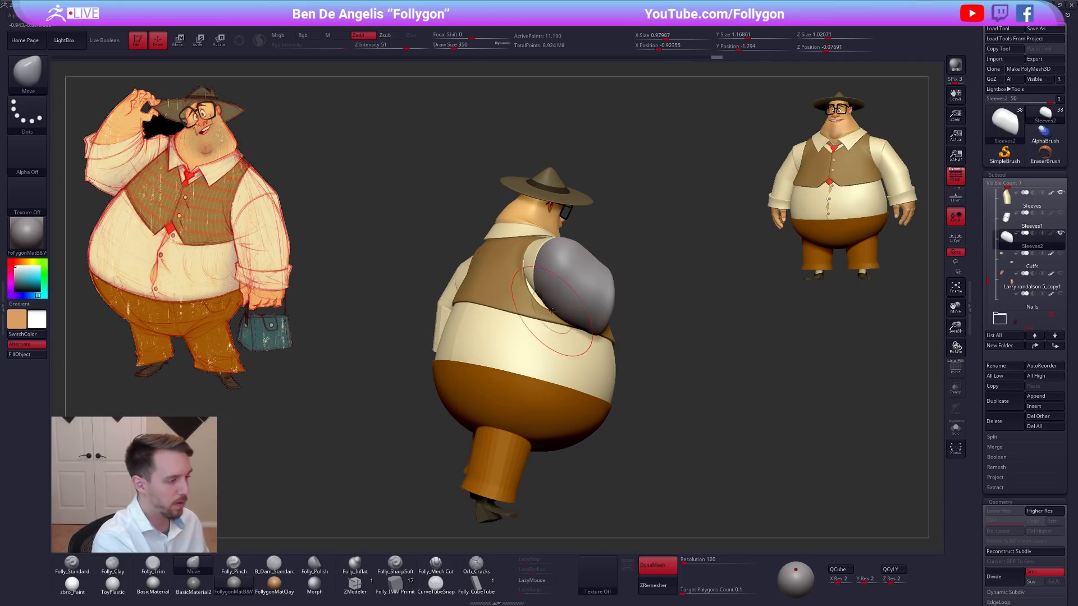
Swing the upper-arm sleeve about the shoulder with a Transpose line and set the Move brush's draw size to 292.
right_drag(588, 331, 571, 356)
key(r)
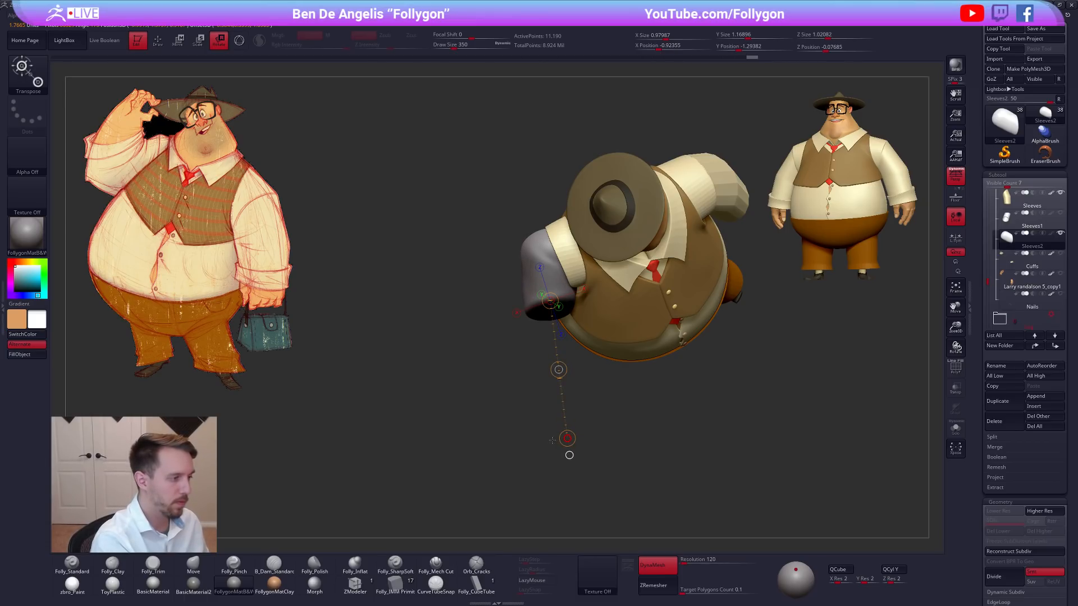
drag(535, 434, 534, 433)
mouse_move(550, 239)
shift+mouse_down()
mouse_move(547, 444)
mouse_move(553, 393)
mouse_move(601, 413)
mouse_move(683, 396)
shift+mouse_up()
key(w)
key(q)
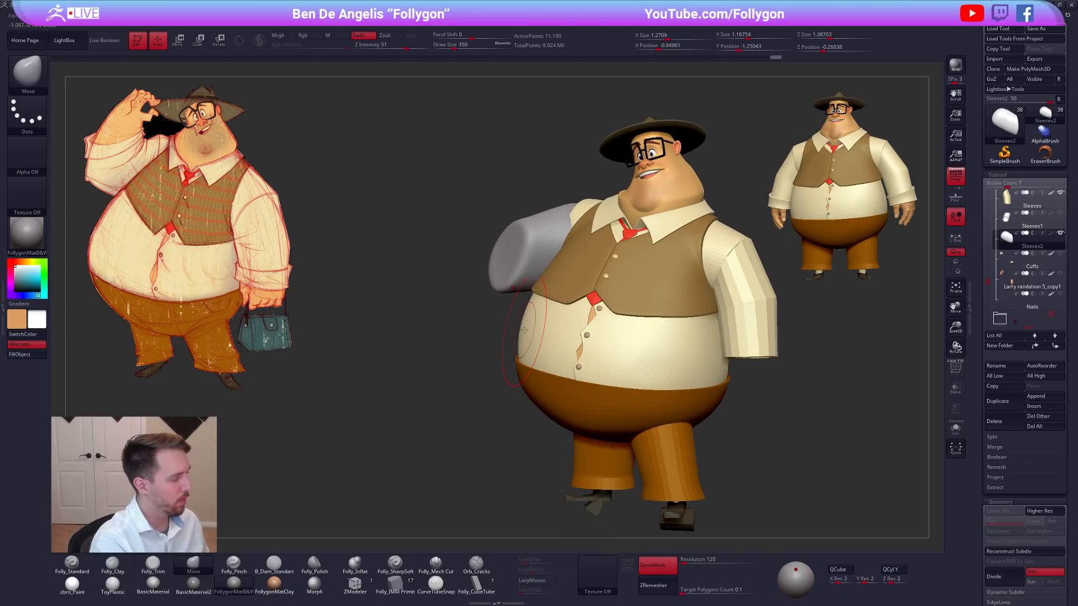
key(space)
drag(527, 284, 523, 285)
drag(528, 278, 580, 277)
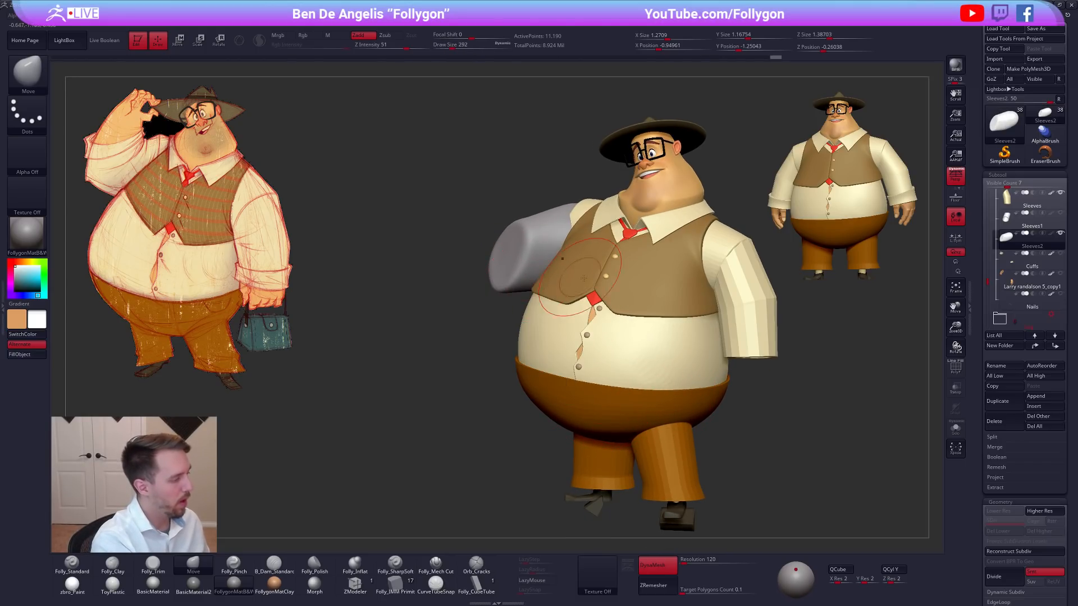
Try to reposition the upper-arm sleeve with Transpose lines, using the concept drawing's arm as a guide, and undo the last move.
key(r)
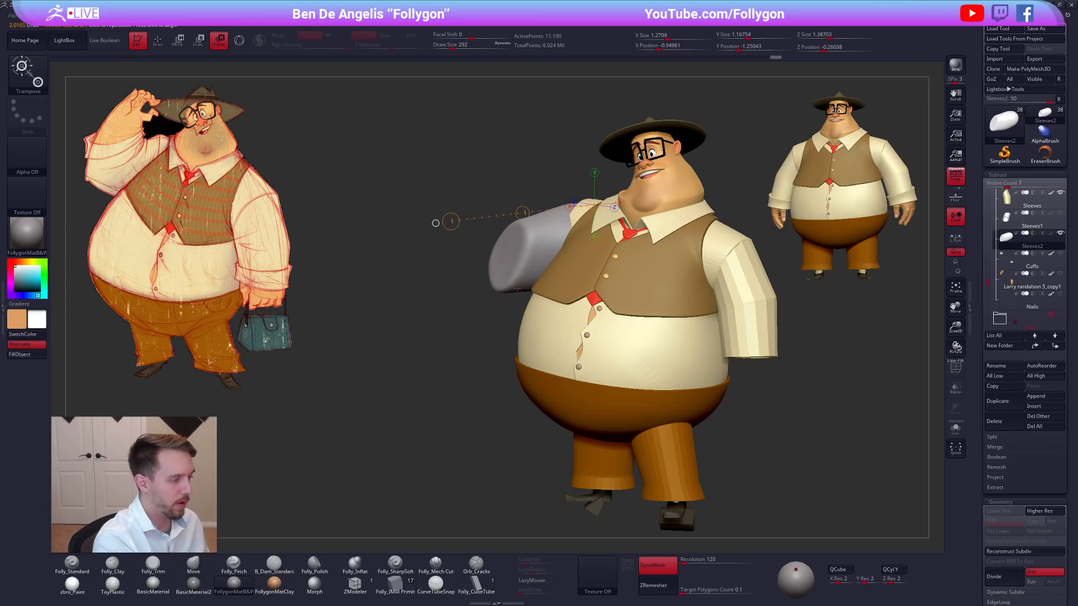
drag(196, 233, 185, 233)
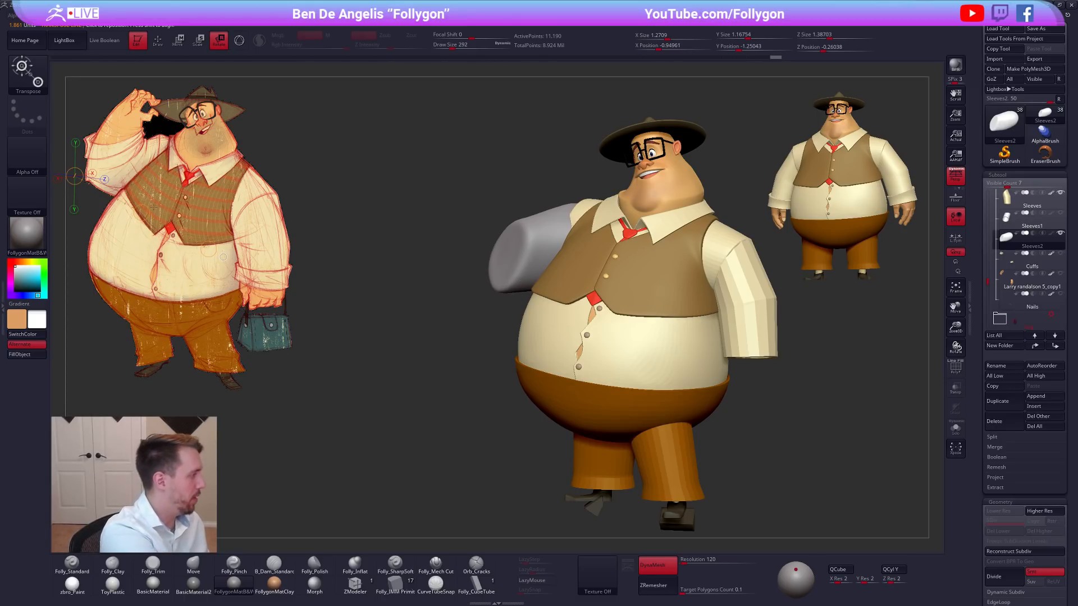
drag(147, 207, 558, 306)
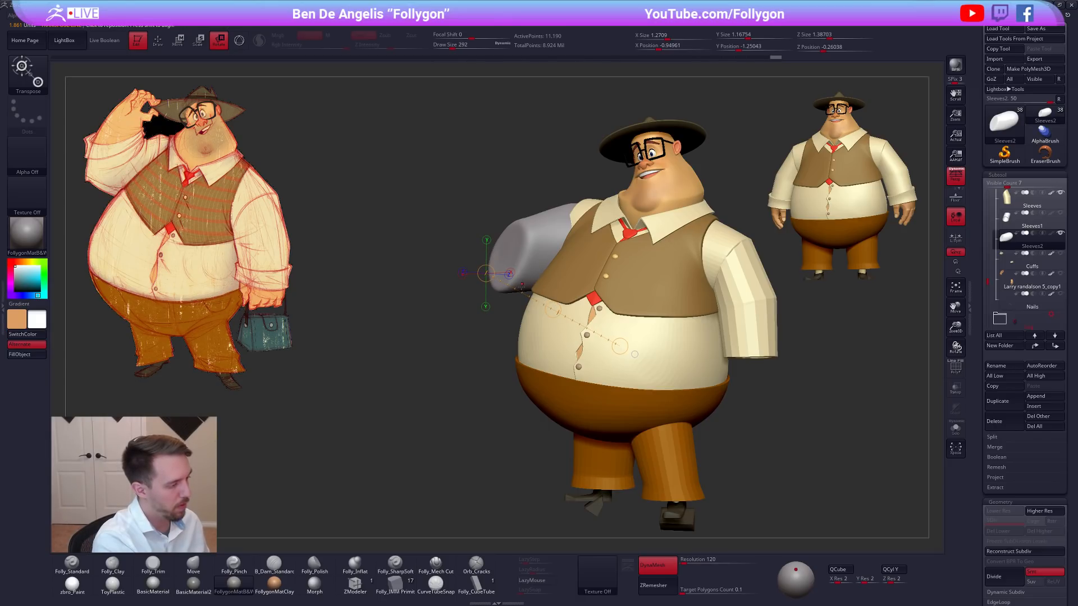
mouse_move(506, 279)
mouse_down()
mouse_move(455, 351)
mouse_move(464, 338)
mouse_up()
key(w)
mouse_move(509, 280)
mouse_down()
mouse_move(508, 332)
mouse_move(466, 354)
mouse_up()
key(ctrl+z)
Return to Draw mode and reshape the upper-arm sleeve from the front and back with the Move brush.
drag(487, 318, 494, 301)
key(q)
mouse_move(416, 314)
mouse_down()
mouse_move(505, 280)
mouse_move(569, 274)
mouse_up()
key(space)
right_drag(525, 254, 558, 275)
drag(558, 275, 546, 290)
mouse_move(567, 254)
mouse_down()
mouse_move(573, 269)
mouse_move(528, 272)
mouse_up()
mouse_move(519, 276)
right_down()
mouse_move(605, 285)
mouse_move(550, 280)
mouse_move(587, 263)
right_up()
Build up and smooth the surface of the upper-arm sleeve with the Folly_Clay brush.
key(2)
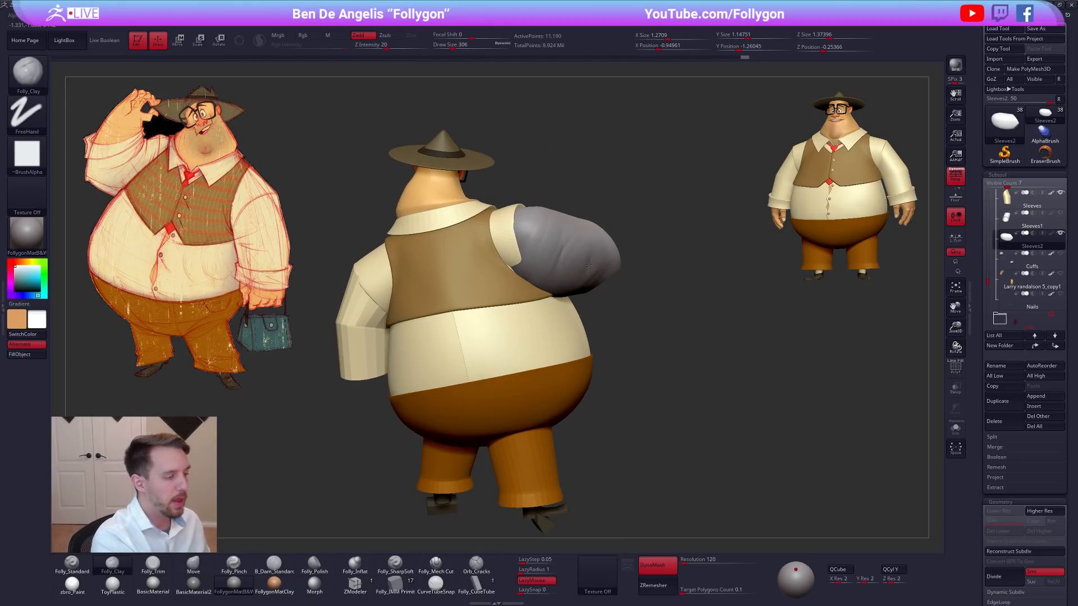
right_drag(588, 303, 599, 259)
key(shift)
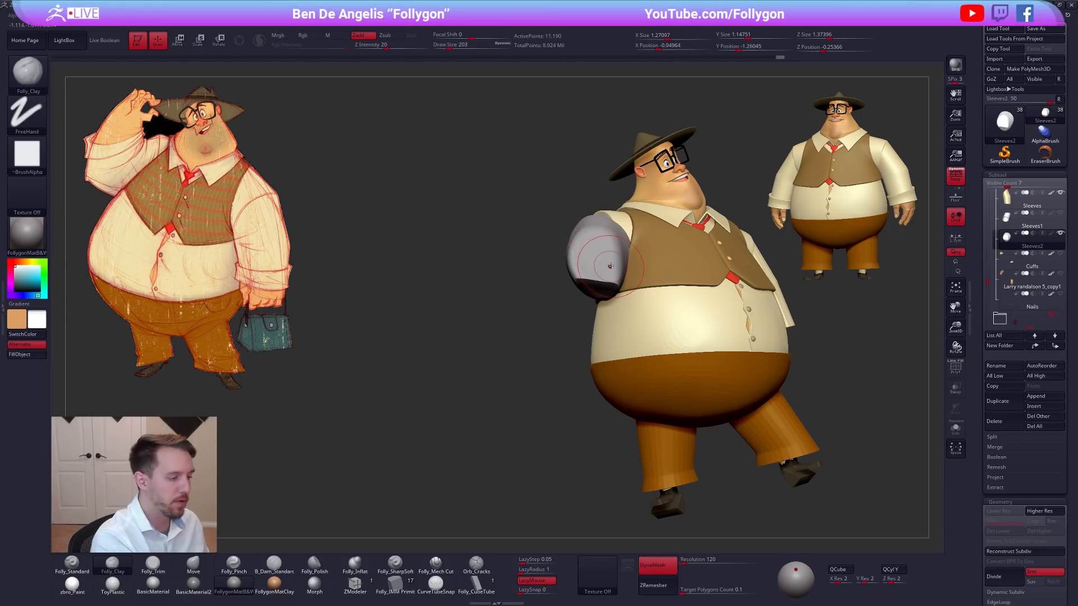
shift+drag(599, 259, 597, 269)
mouse_move(590, 264)
right_down()
mouse_move(596, 313)
mouse_move(654, 309)
right_up()
Show and select the forearm sleeve Sleeves1 and re-DynaMesh it at resolution 224.
key(4)
click(1017, 222)
right_drag(808, 307, 770, 316)
key(shift+f)
key(shift+f)
click(688, 561)
click(666, 564)
alt+right_drag(688, 393, 700, 433)
Resize the brush for the forearm sleeve, and rotate and move the sleeve towards the elbow with Transpose lines.
key(space)
drag(584, 281, 590, 281)
mouse_move(550, 275)
right_down()
mouse_move(591, 283)
mouse_move(467, 306)
mouse_move(438, 292)
right_up()
key(r)
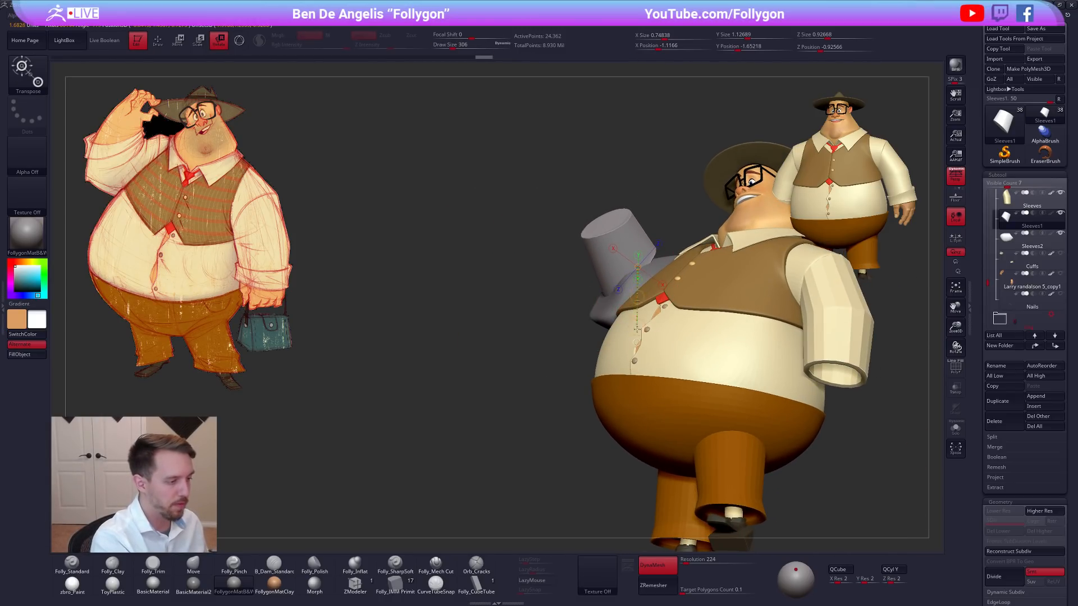
drag(636, 347, 485, 341)
mouse_move(629, 326)
right_down()
mouse_move(695, 349)
mouse_move(672, 317)
mouse_move(642, 322)
right_up()
key(w)
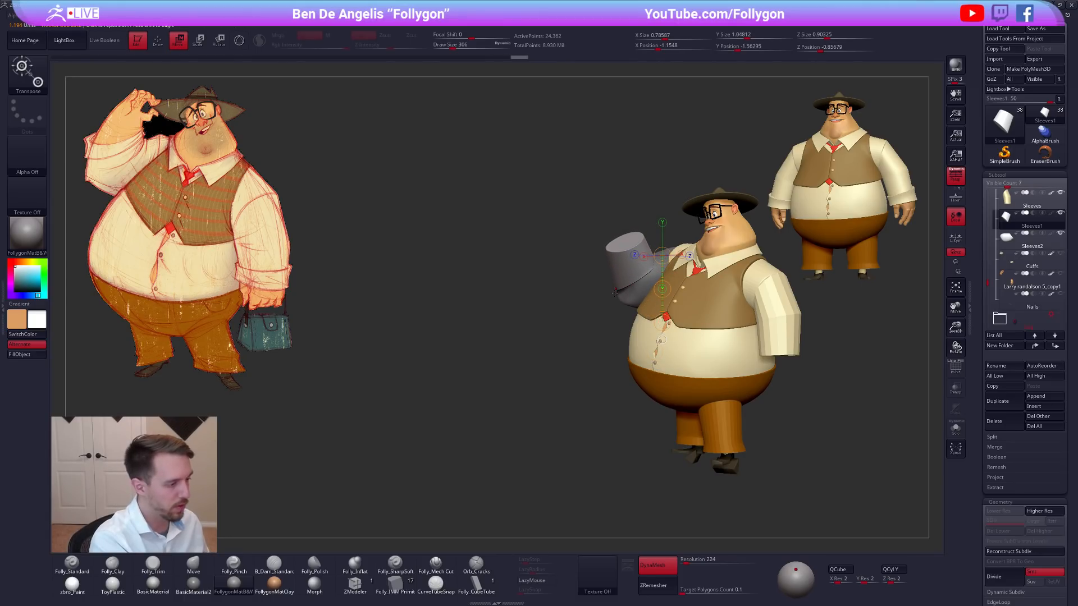
Reshape the forearm sleeve around the elbow with the Move brush, starting at draw size 465 and reducing it to 366.
key(q)
key(b)
key(m)
key(v)
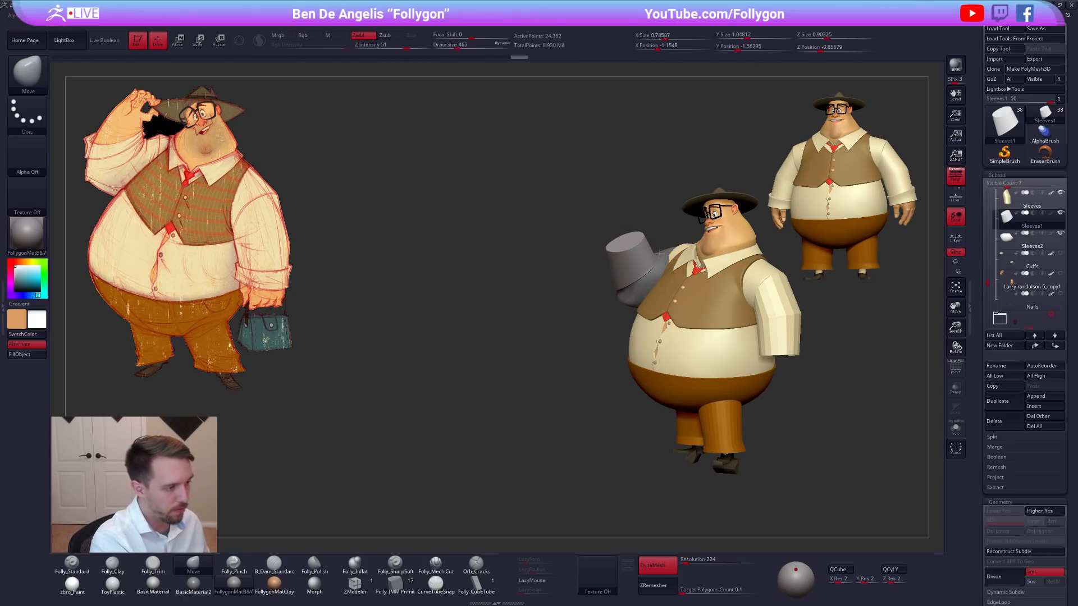
mouse_move(668, 284)
right_down()
mouse_move(642, 247)
mouse_move(624, 315)
right_up()
drag(624, 316, 626, 326)
mouse_move(622, 327)
right_down()
mouse_move(652, 331)
mouse_move(607, 310)
mouse_move(627, 322)
mouse_move(616, 319)
right_up()
drag(627, 315, 630, 322)
mouse_move(633, 317)
right_down()
mouse_move(646, 325)
mouse_move(640, 318)
right_up()
drag(630, 317, 628, 323)
right_drag(627, 323, 603, 330)
key(space)
drag(612, 332, 605, 332)
mouse_move(618, 340)
right_down()
mouse_move(581, 348)
mouse_move(721, 416)
right_up()
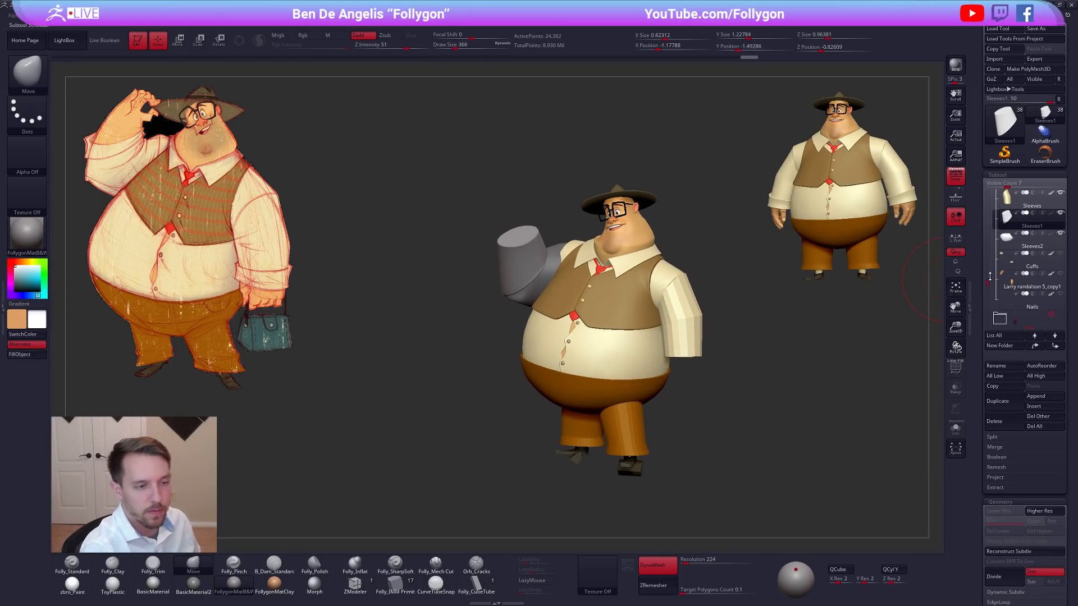
Make the hands subtool visible and select it to check it against the new sleeves.
scroll(987, 280, down, 1)
click(997, 259)
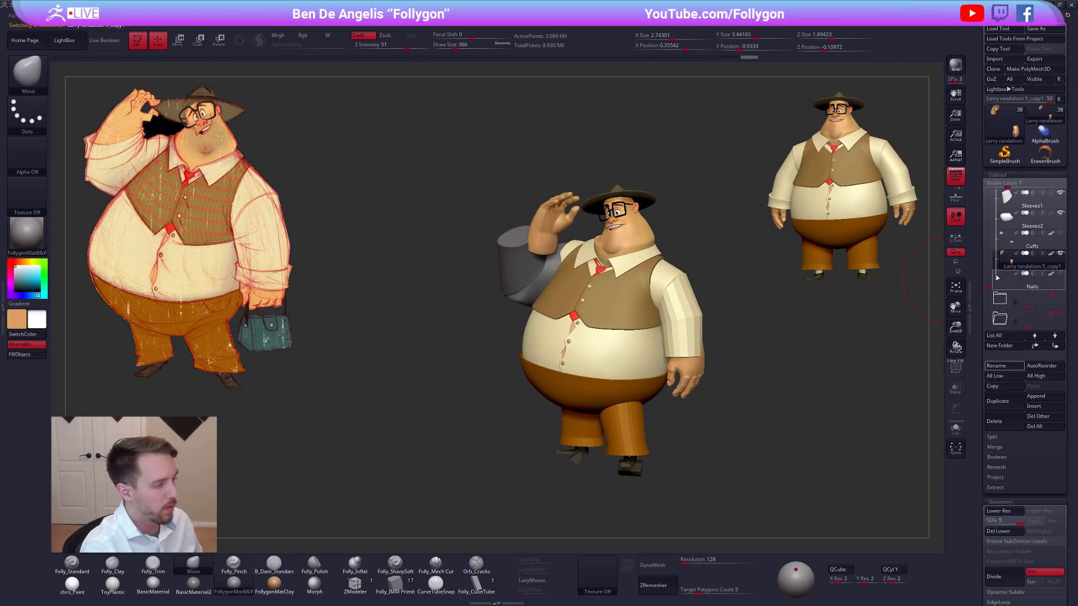
mouse_move(997, 259)
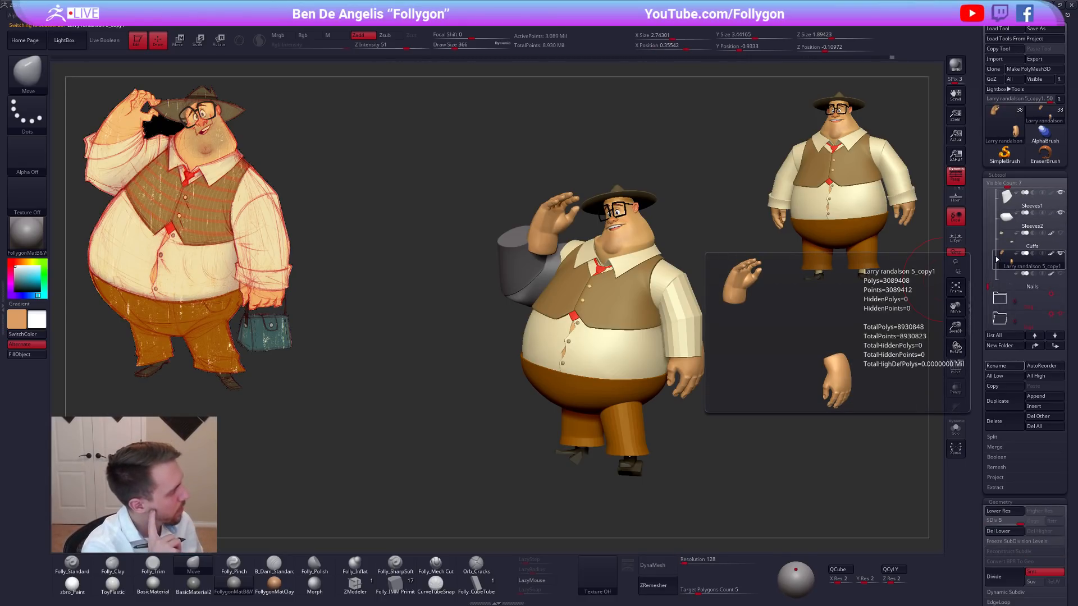
drag(697, 421, 691, 385)
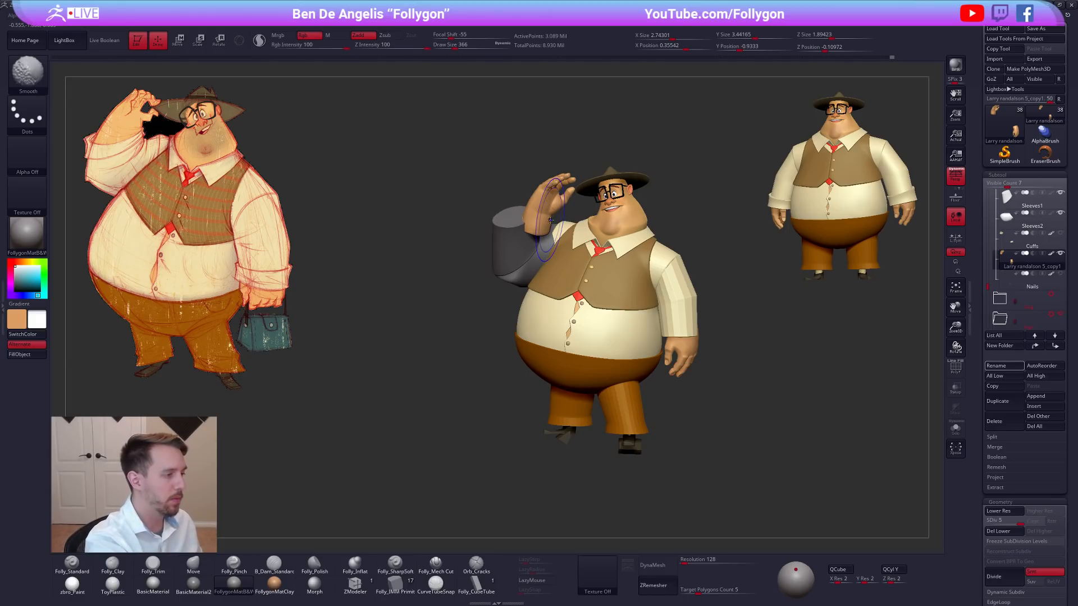
Isolate the hands subtool and lower it to subdivision level 1.
key(alt+s)
ctrl+right_drag(550, 202, 561, 225)
key(shift+d)
key(shift+d)
key(shift+d)
key(shift+d)
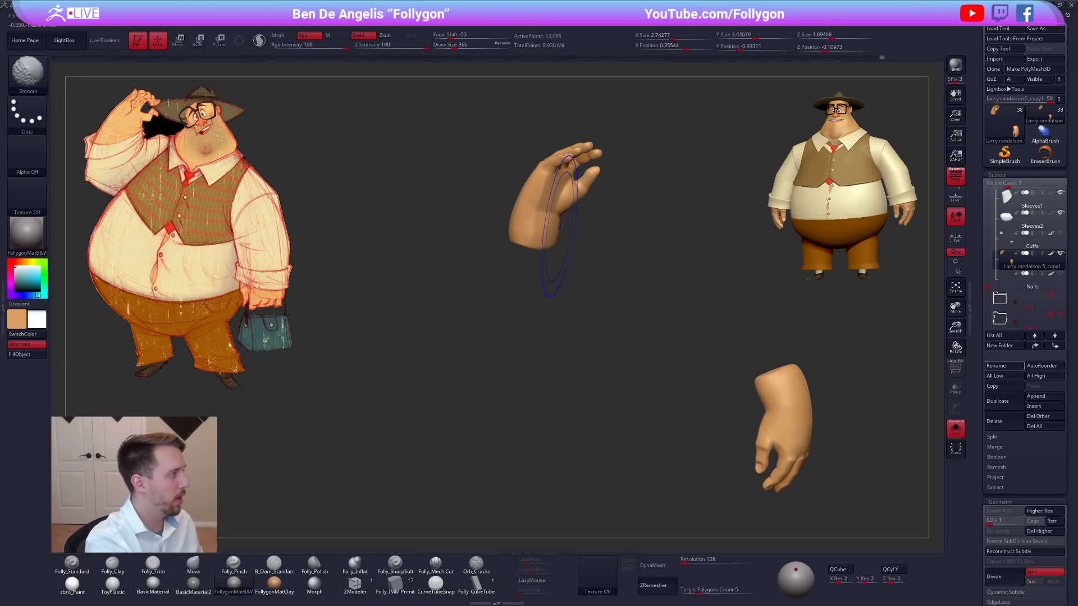
Select the Move brush, isolate the hands and mask the raised hand with a lasso at its wrist.
key(b)
key(m)
key(v)
key(alt+s)
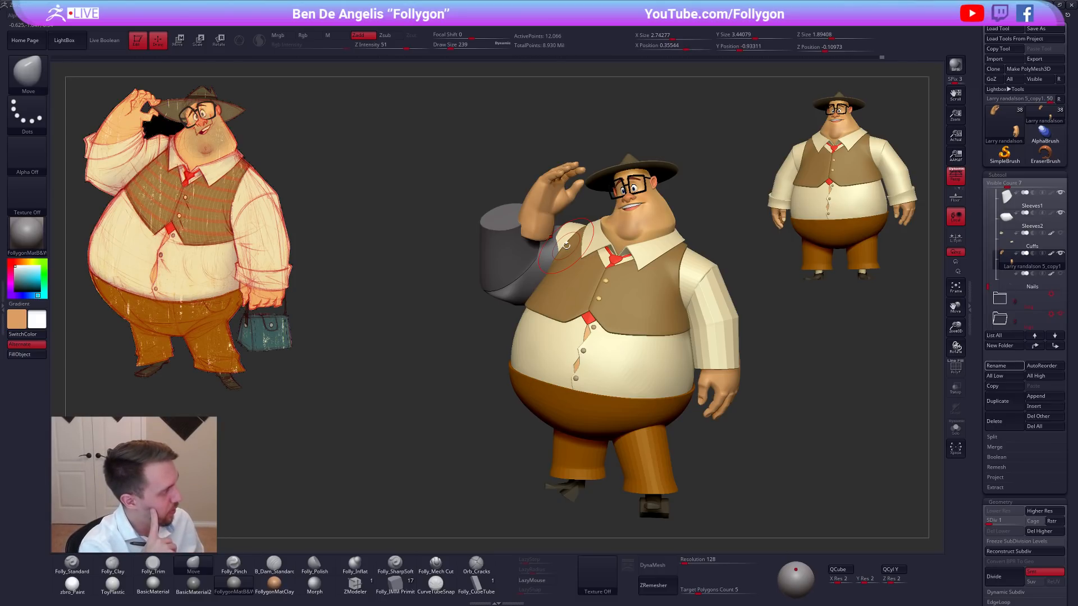
drag(792, 397, 809, 398)
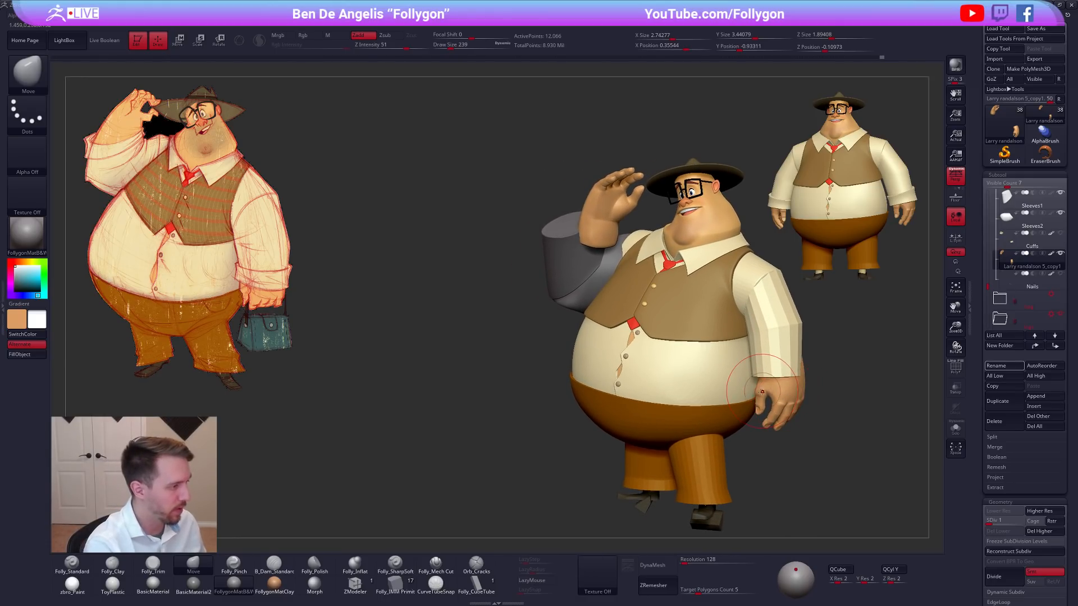
mouse_move(760, 399)
right_down()
mouse_move(788, 399)
mouse_move(760, 398)
mouse_move(748, 369)
right_up()
key(alt+s)
mouse_move(608, 224)
ctrl+alt+mouse_down()
mouse_move(563, 204)
mouse_move(585, 289)
ctrl+alt+mouse_up()
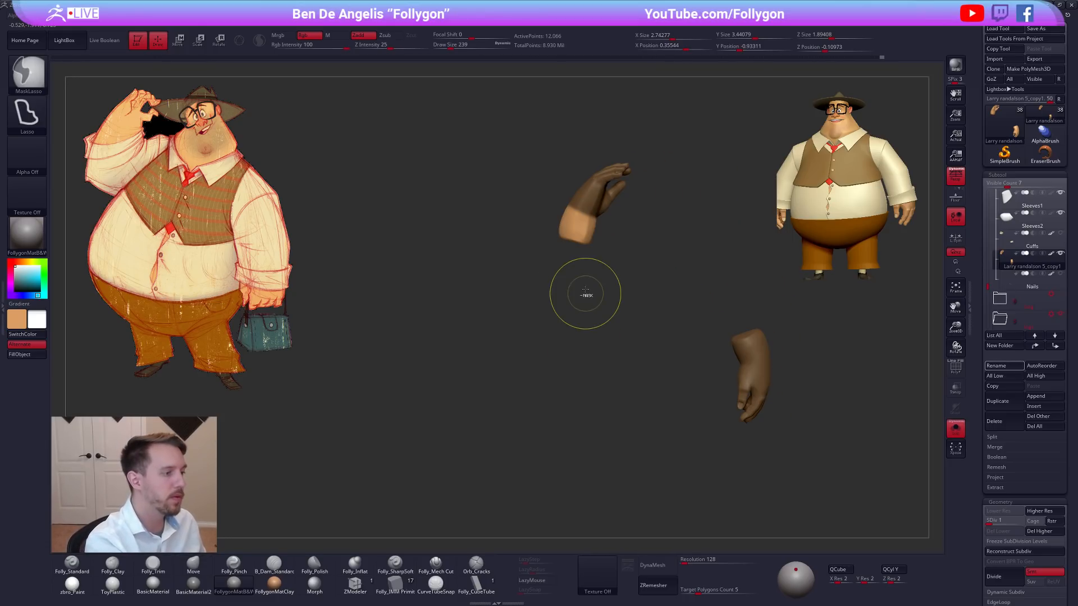
ctrl+click(603, 241)
ctrl+click(583, 234)
ctrl+click(584, 233)
ctrl+click(584, 232)
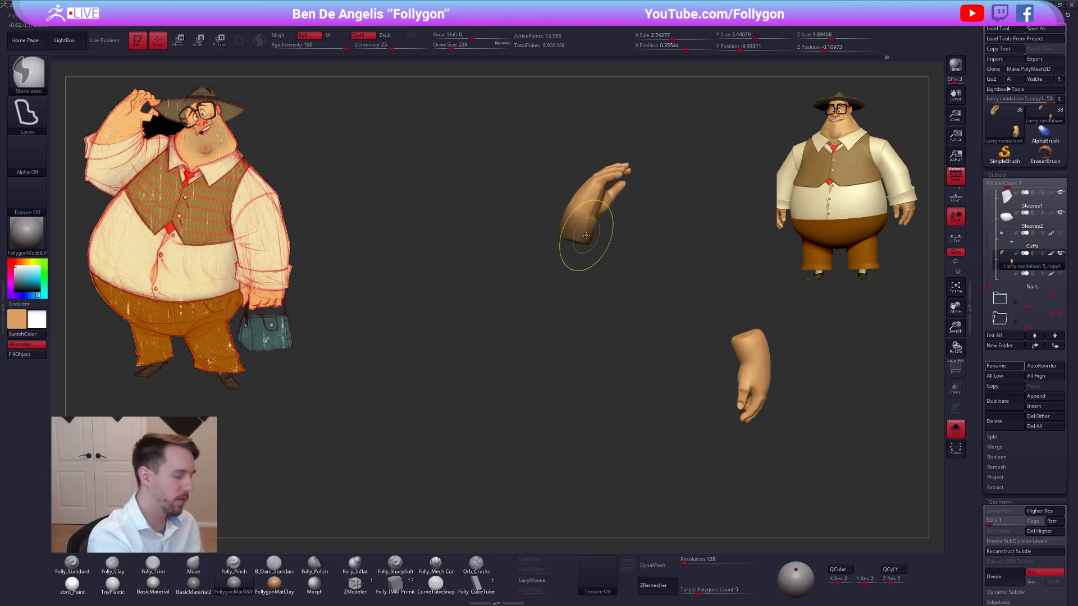
key(b)
key(m)
key(v)
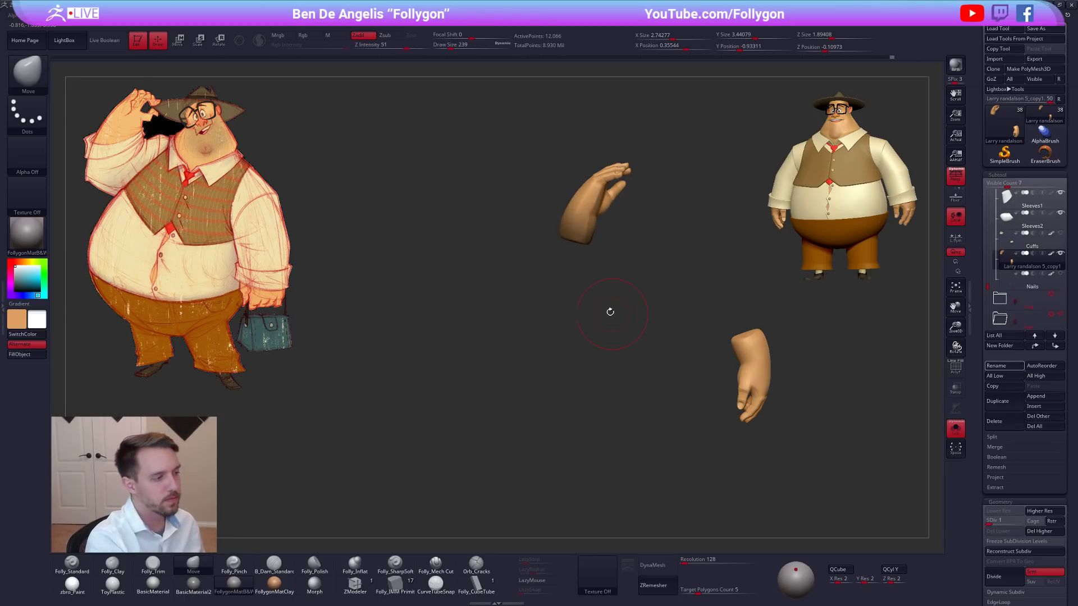
Scale the unmasked wrist end of the raised hand with a Transpose line and show the full character again.
key(e)
click(586, 347)
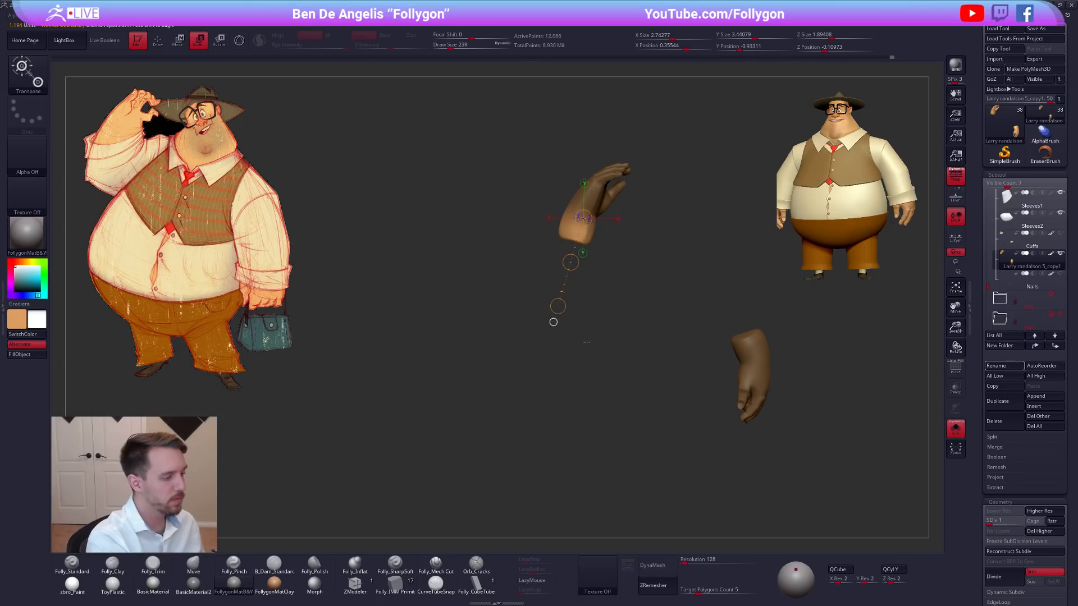
ctrl+right_drag(585, 344, 587, 313)
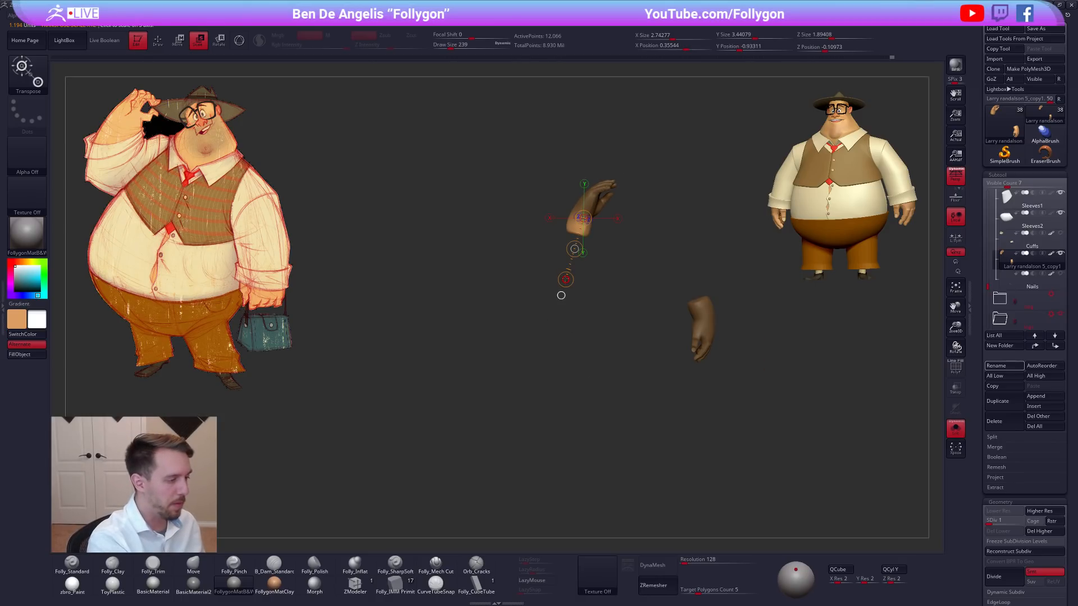
right_drag(542, 318, 587, 329)
right_drag(724, 384, 765, 390)
key(alt+s)
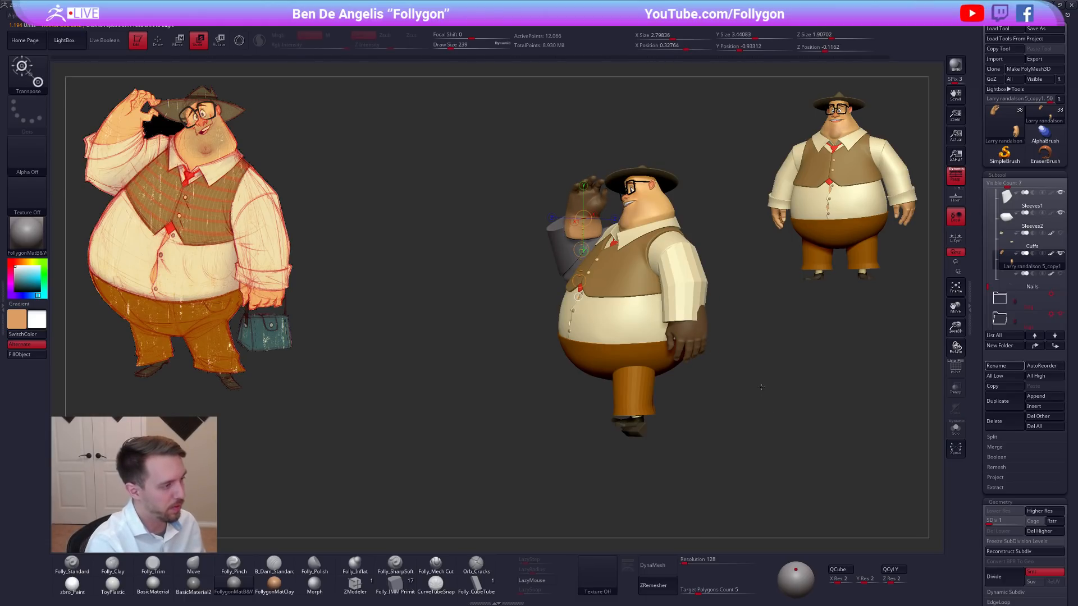
Isolate the hands again, clear the mask and reshape the raised wrist with the Move brush at draw size 140.
key(alt+s)
ctrl+right_drag(617, 221, 619, 258)
key(q)
key(space)
drag(519, 262, 508, 261)
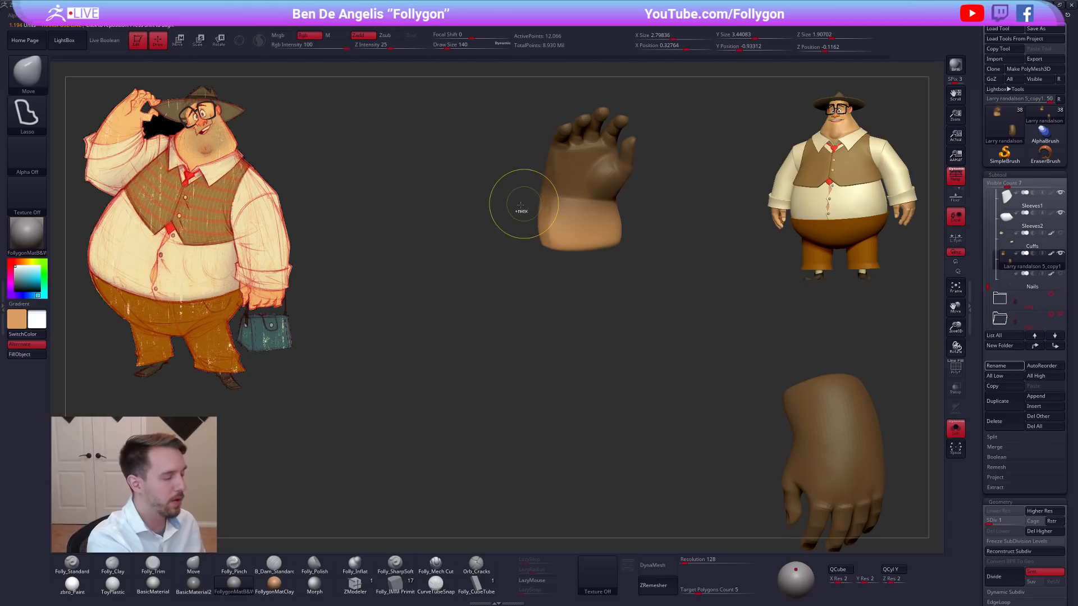
ctrl+drag(523, 209, 514, 219)
right_drag(541, 195, 596, 218)
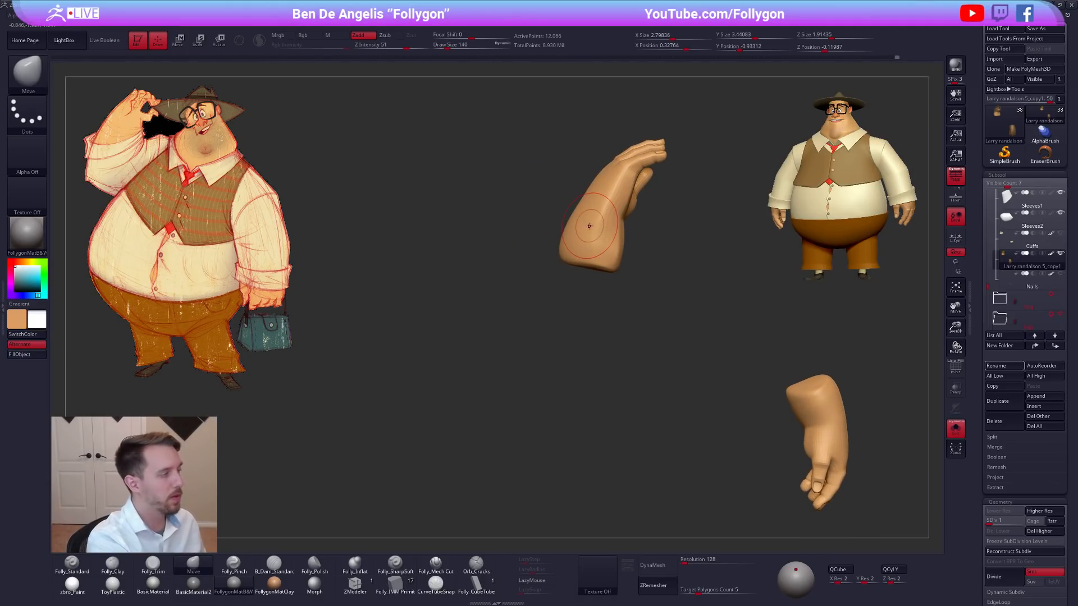
right_drag(590, 314, 589, 350)
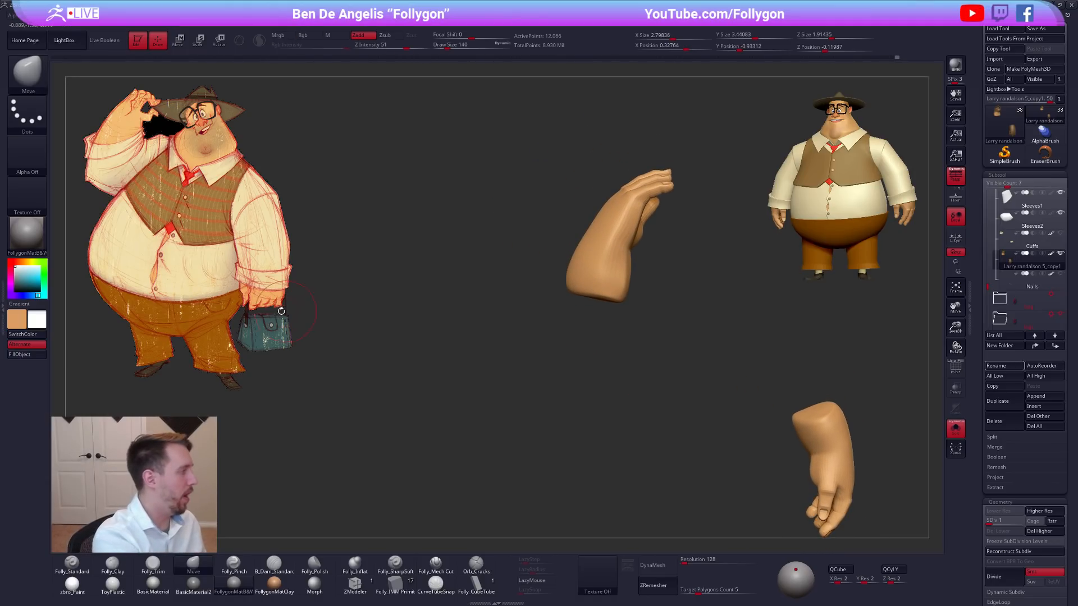
Refine the raised hand and wrist from several angles with the Move brush, varying the draw size up to 279.
key(w)
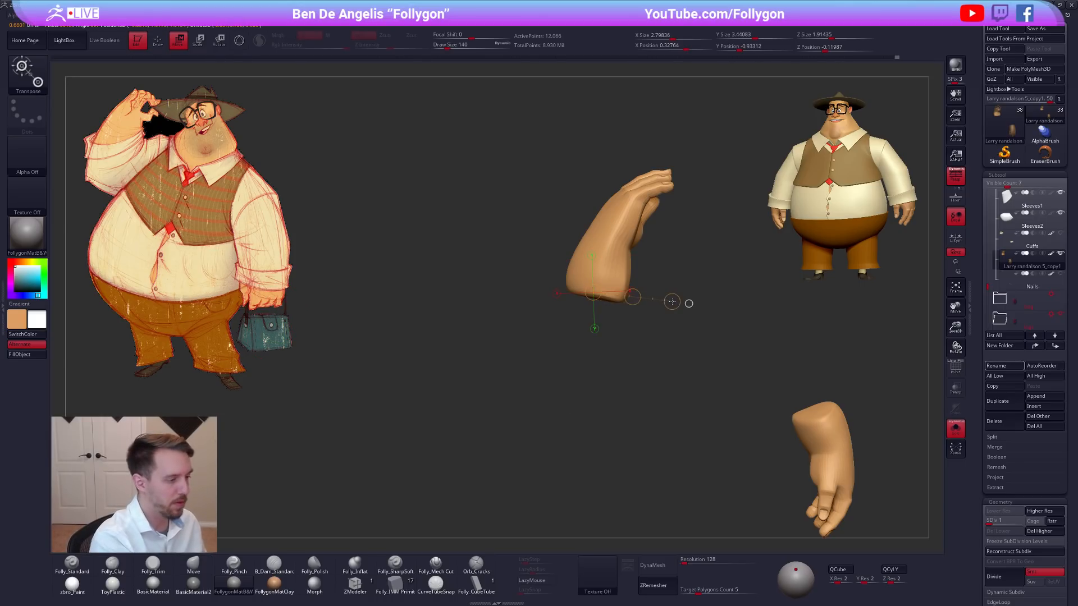
drag(286, 296, 151, 113)
key(q)
key(space)
drag(600, 258, 604, 259)
drag(662, 292, 786, 292)
key(space)
drag(604, 275, 607, 279)
key(space)
key(space)
drag(534, 278, 527, 278)
drag(526, 275, 531, 275)
key(space)
drag(508, 278, 567, 275)
key(space)
drag(563, 274, 565, 276)
mouse_move(485, 275)
mouse_down()
mouse_move(605, 264)
mouse_move(580, 251)
mouse_move(591, 235)
mouse_up()
key(space)
key(space)
drag(502, 245, 606, 241)
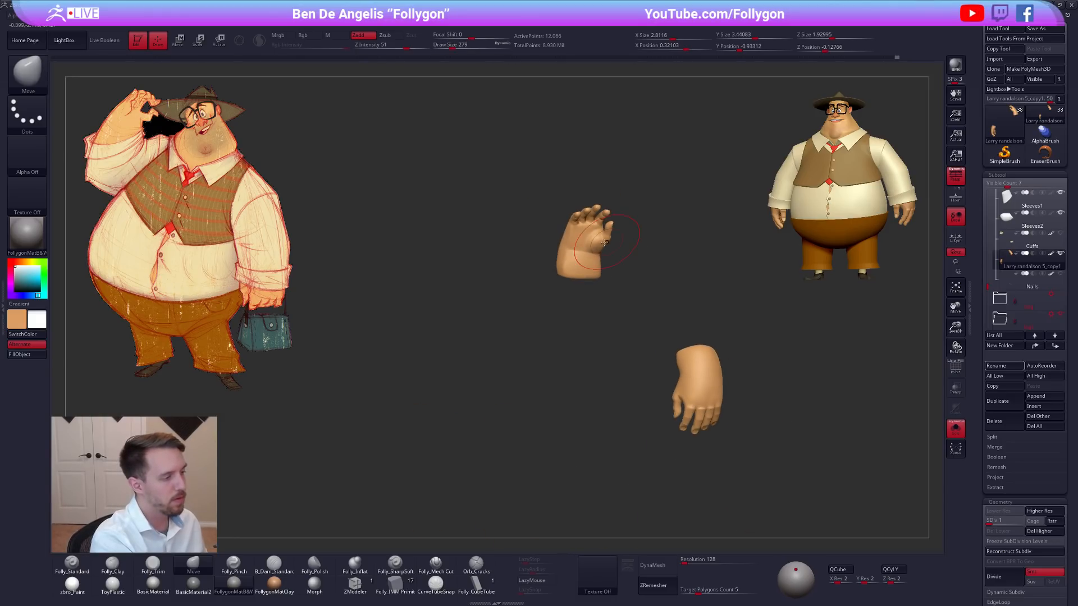
Show the full character, move the hands with a Transpose line and make the Nails subtool visible.
key(alt+s)
mouse_move(743, 382)
mouse_down()
mouse_move(827, 417)
mouse_move(783, 397)
mouse_up()
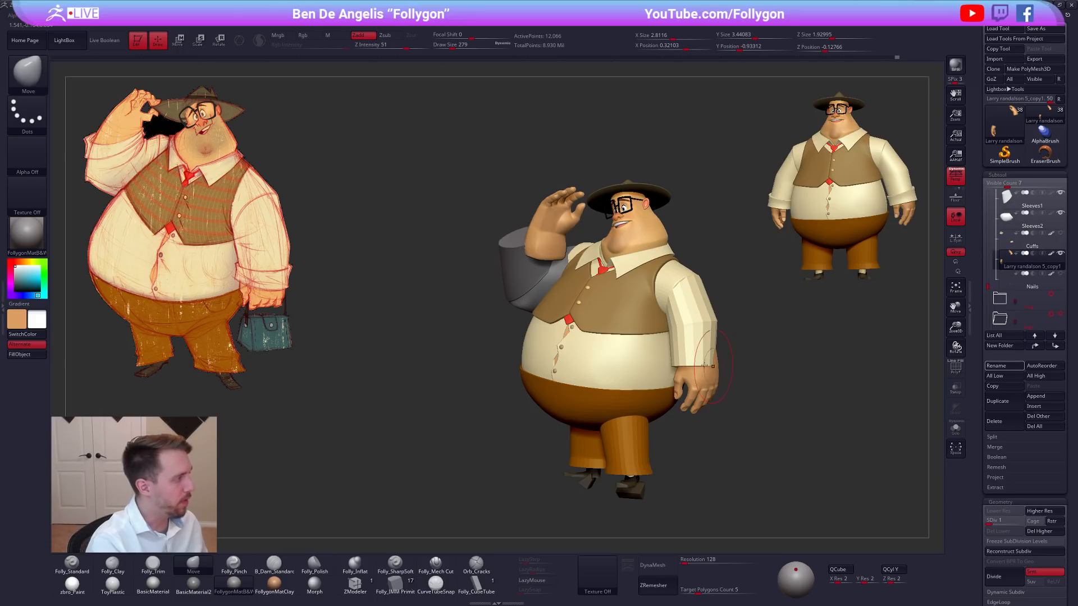
key(w)
drag(549, 279, 543, 294)
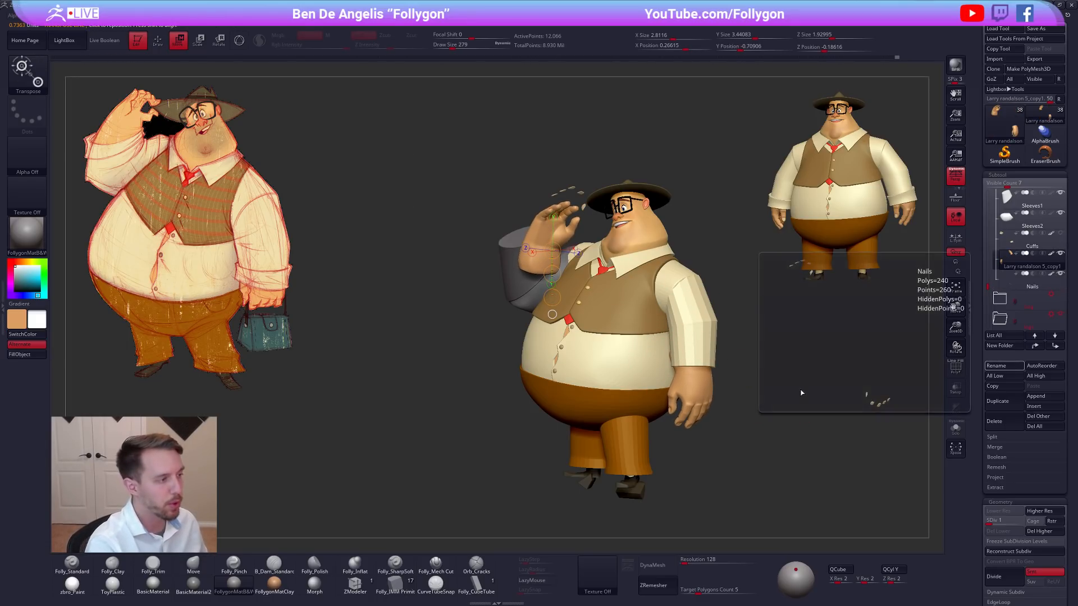
key(q)
mouse_move(740, 334)
mouse_down()
mouse_move(760, 389)
mouse_move(783, 395)
mouse_up()
Select the forearm sleeve Sleeves1 and reshape and move it around the raised hand with the Move brush and Transpose.
alt+click(569, 272)
mouse_move(490, 291)
mouse_down()
mouse_move(626, 285)
mouse_move(654, 318)
mouse_move(646, 343)
mouse_up()
key(w)
drag(590, 278, 634, 174)
key(q)
mouse_move(768, 402)
mouse_down()
mouse_move(713, 402)
mouse_move(705, 414)
mouse_move(586, 332)
mouse_up()
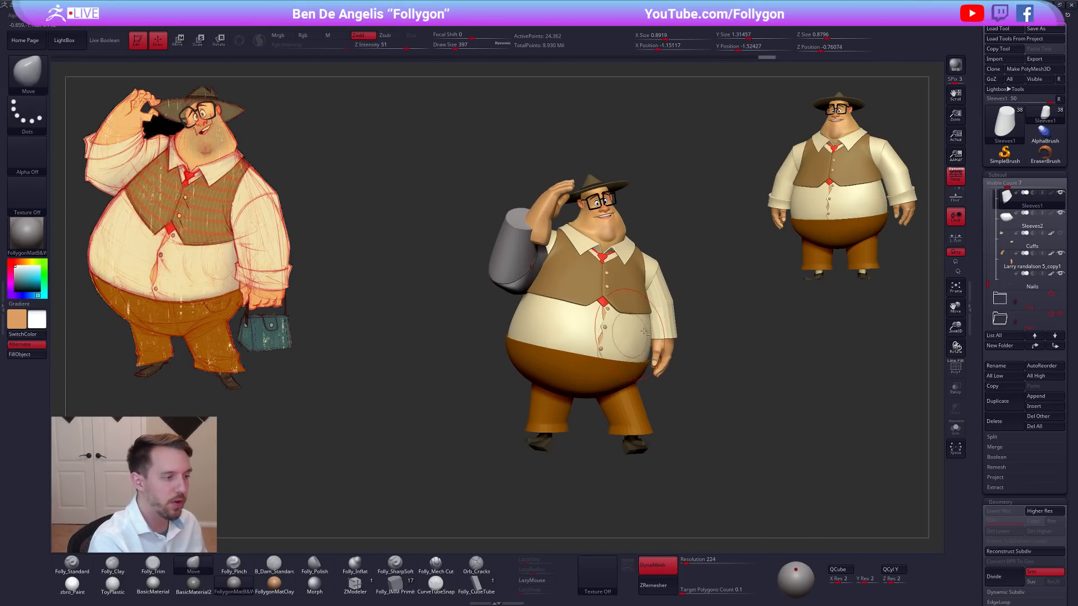
drag(663, 302, 600, 274)
click(507, 16)
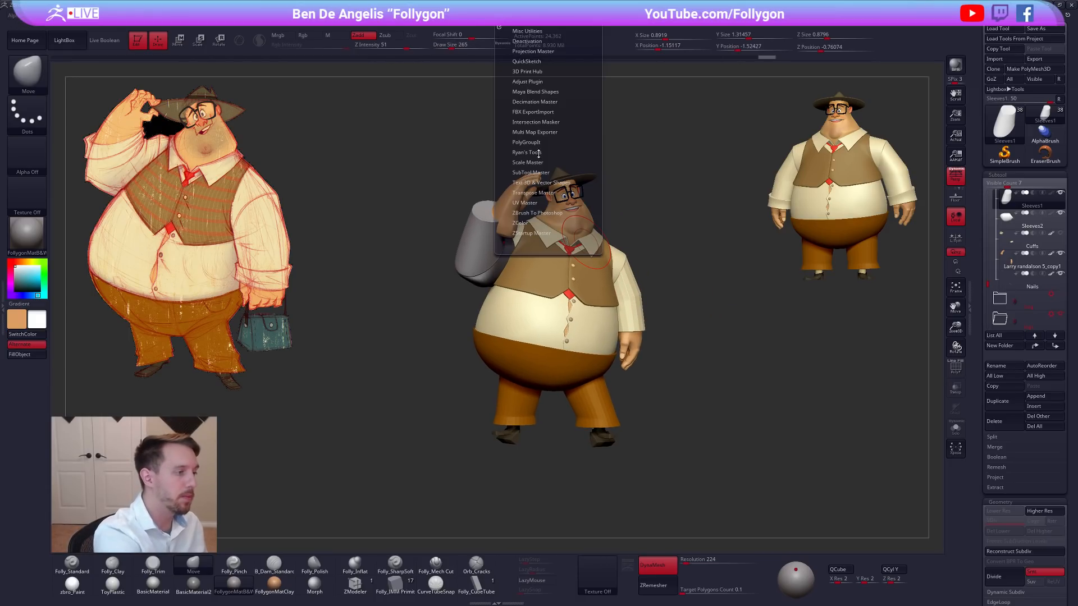
alt+drag(669, 183, 574, 239)
click(507, 15)
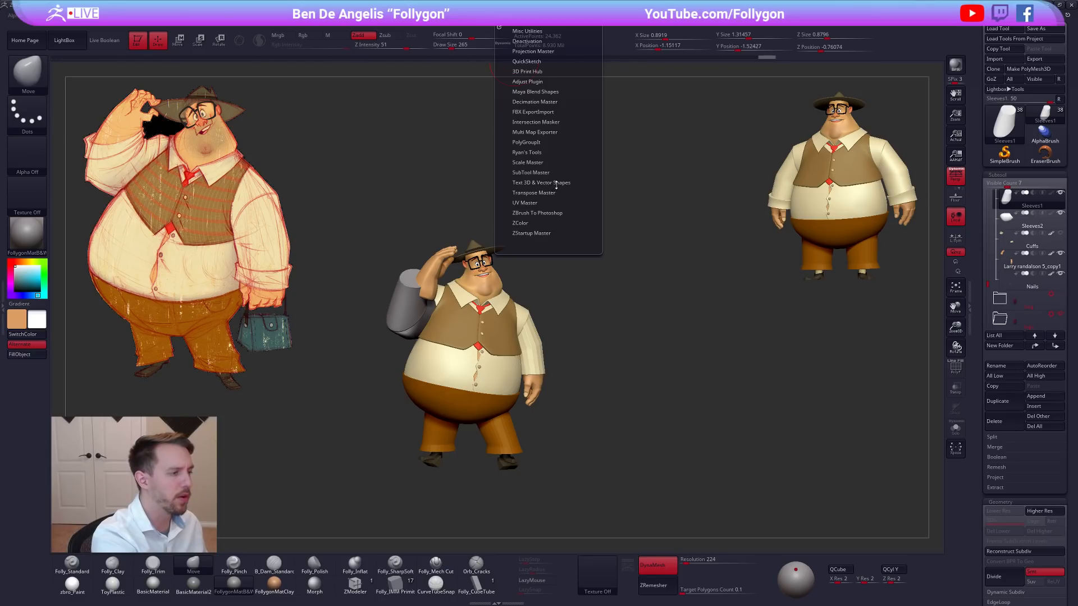
click(539, 193)
click(524, 206)
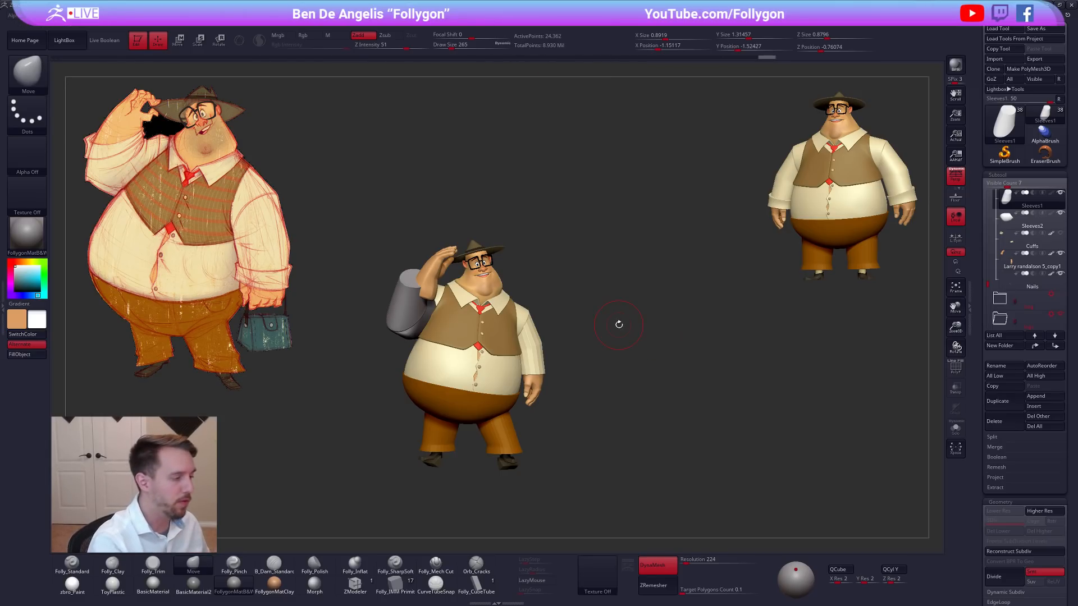
alt+drag(615, 405, 694, 398)
alt+drag(642, 366, 729, 332)
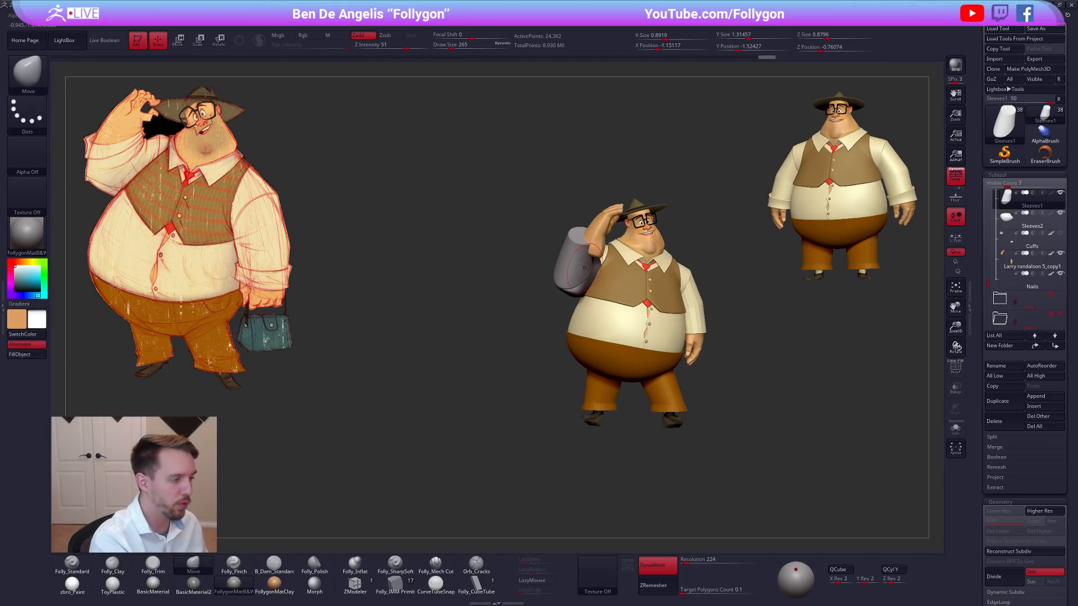
Reshape the raised arm's forearm sleeve around the wrist with the Move brush at draw size up to 430, undoing the last stroke.
mouse_move(594, 277)
right_down()
mouse_move(557, 281)
mouse_move(556, 317)
right_up()
key(space)
mouse_move(595, 269)
mouse_down()
mouse_move(604, 267)
mouse_move(587, 243)
mouse_up()
key(space)
drag(586, 230, 565, 251)
key(space)
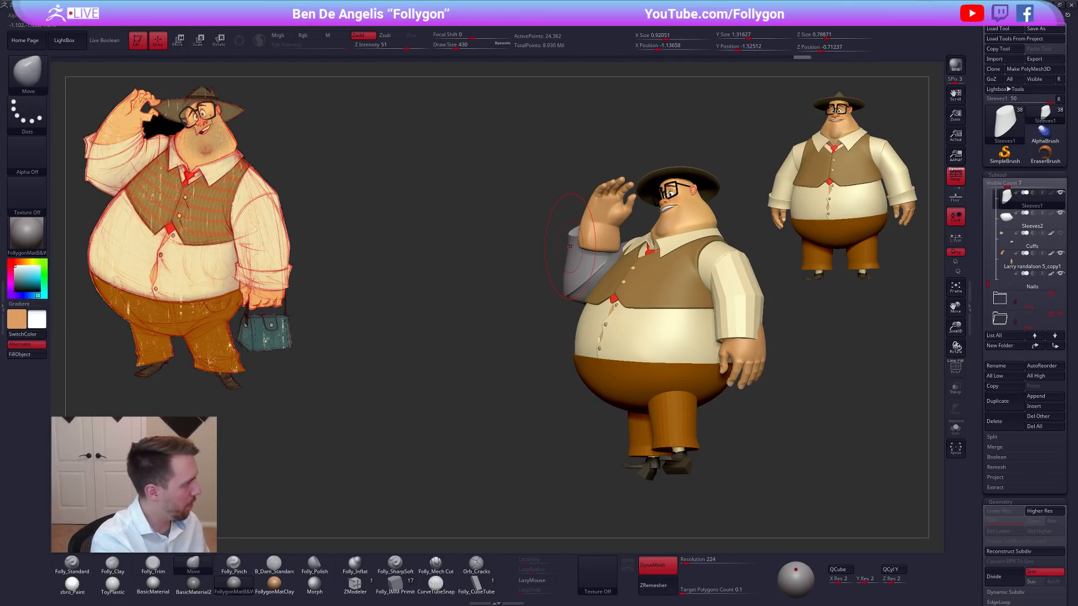
key(ctrl+z)
Adjust the forearm sleeve's opening and elbow end from several angles with the Move brush at draw size 397.
right_drag(558, 248, 540, 251)
key(space)
drag(566, 251, 560, 251)
mouse_move(587, 258)
right_down()
mouse_move(597, 258)
mouse_move(568, 294)
mouse_move(561, 281)
mouse_move(569, 292)
mouse_move(560, 301)
right_up()
key(space)
drag(560, 302, 565, 301)
drag(556, 296, 553, 301)
right_drag(553, 302, 551, 331)
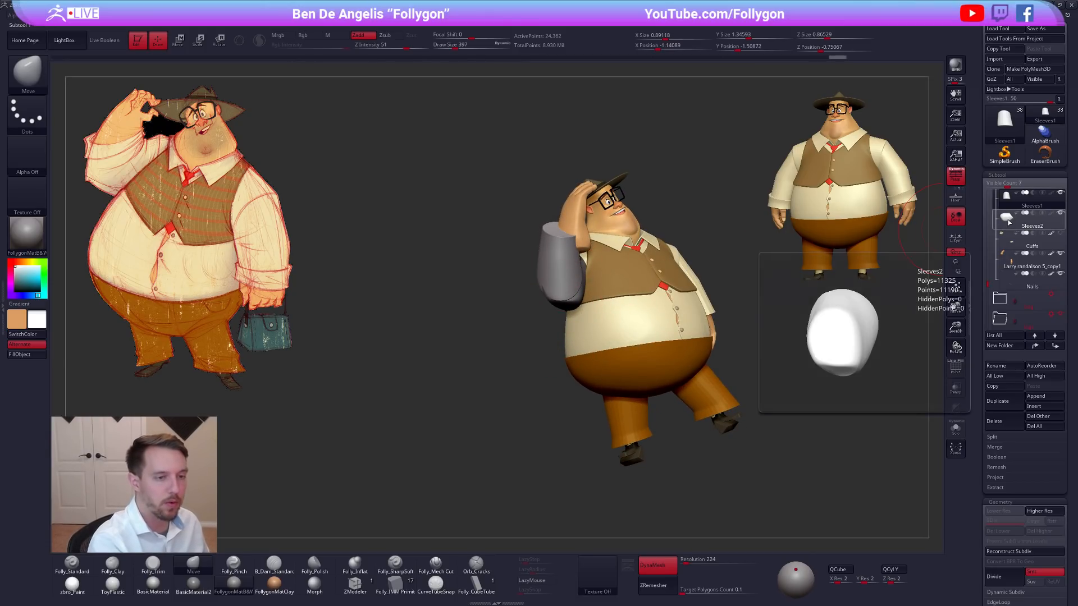
Merge Sleeves1 and Sleeves2 into one subtool, isolate it and fuse it with DynaMesh at resolution 224.
key(2)
click(809, 332)
click(778, 348)
key(alt+s)
right_drag(724, 400, 791, 365)
ctrl+drag(729, 412, 789, 366)
alt+right_drag(681, 391, 730, 403)
Blend the sleeve joint at the elbow and tighten its crease with the Folly_Pinch brush at draw size 306.
mouse_move(624, 280)
shift+mouse_down()
mouse_move(609, 269)
mouse_move(616, 280)
shift+mouse_up()
right_drag(654, 316, 567, 308)
shift+drag(616, 285, 625, 274)
mouse_move(628, 273)
right_down()
mouse_move(644, 260)
mouse_move(625, 276)
mouse_move(641, 270)
right_up()
key(5)
right_drag(592, 296, 631, 282)
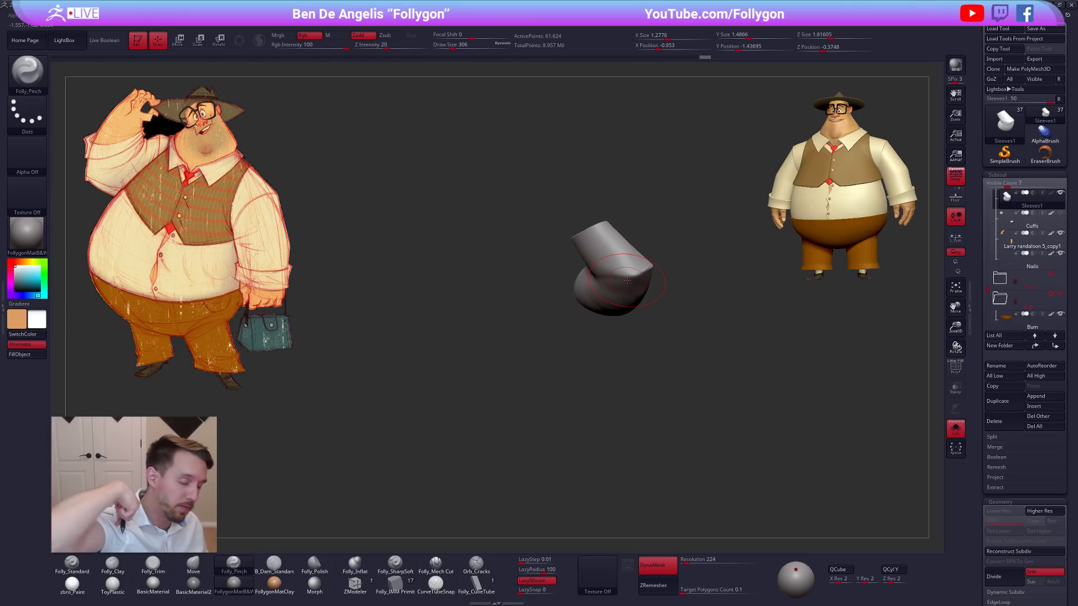
key(s)
drag(623, 301, 619, 300)
Adjust the bent sleeve with the Move brush and pinch the elbow crease further with the Pinch brush.
key(b)
key(m)
key(v)
mouse_move(620, 300)
right_down()
mouse_move(649, 230)
mouse_move(640, 294)
mouse_move(612, 316)
mouse_move(622, 306)
right_up()
key(b)
key(p)
key(i)
right_click(617, 315)
right_click(618, 315)
mouse_move(612, 364)
right_down()
mouse_move(626, 292)
mouse_move(619, 335)
mouse_move(594, 331)
right_up()
drag(610, 335, 624, 340)
mouse_move(625, 340)
right_down()
mouse_move(617, 358)
mouse_move(627, 305)
right_up()
drag(580, 362, 575, 367)
mouse_move(575, 367)
right_down()
mouse_move(626, 354)
mouse_move(594, 319)
right_up()
Refine the elbow silhouette of the merged sleeve with the Move brush at draw size 306, and show the full character.
key(b)
key(m)
key(v)
key(space)
drag(601, 302, 612, 303)
mouse_move(615, 308)
right_down()
mouse_move(651, 337)
mouse_move(636, 368)
right_up()
ctrl+drag(636, 369, 636, 373)
mouse_move(636, 373)
right_down()
mouse_move(654, 319)
mouse_move(685, 365)
mouse_move(696, 359)
mouse_move(672, 366)
mouse_move(696, 388)
mouse_move(682, 422)
right_up()
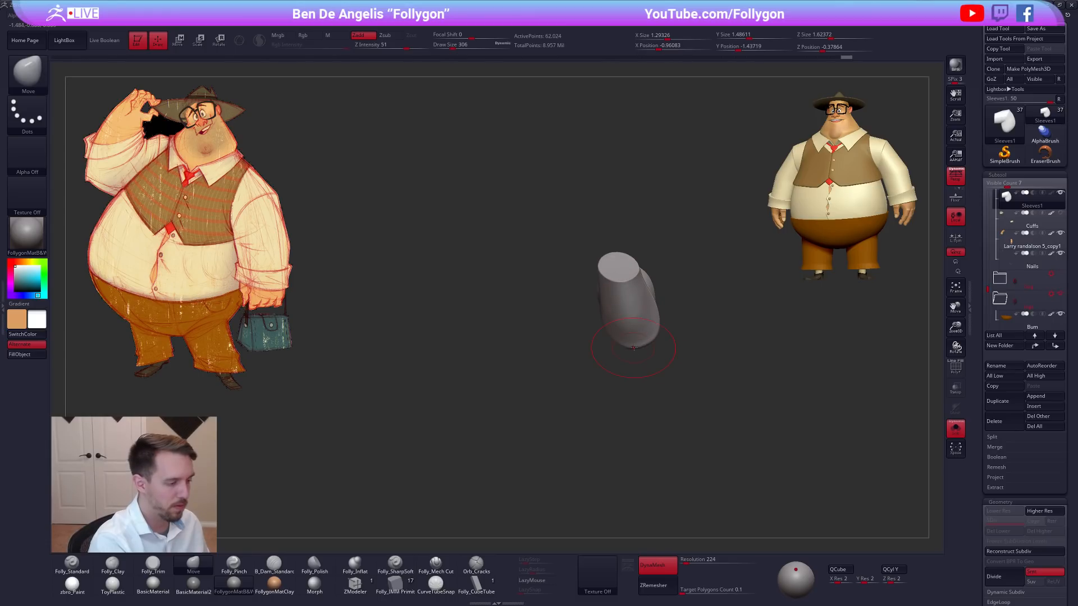
right_drag(645, 355, 652, 351)
drag(644, 344, 645, 348)
right_drag(653, 354, 641, 348)
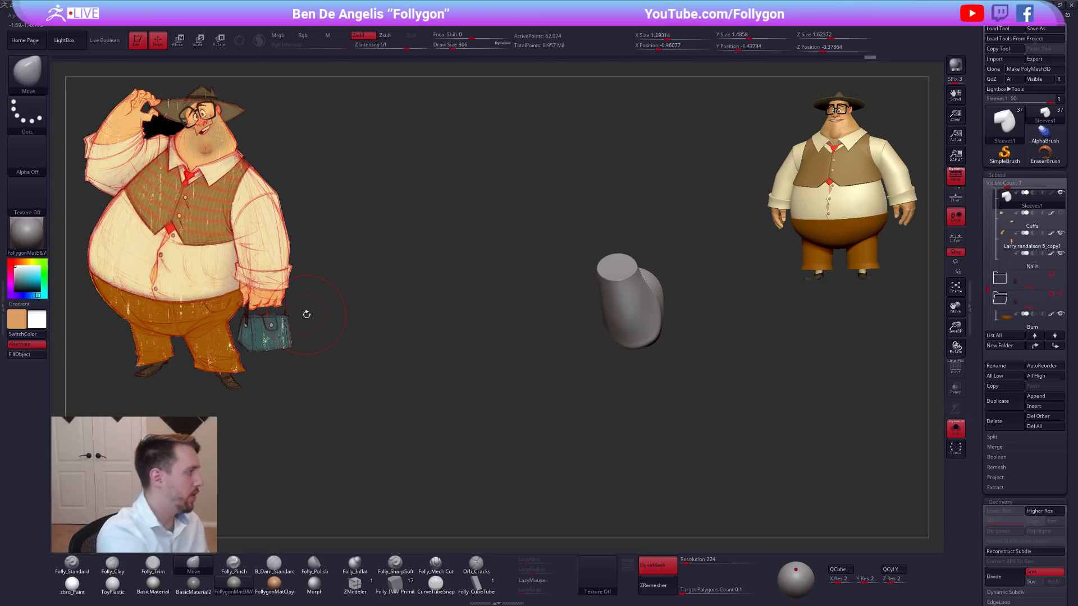
mouse_move(662, 382)
right_down()
mouse_move(702, 401)
mouse_move(741, 443)
mouse_move(716, 407)
mouse_move(807, 469)
mouse_move(744, 446)
mouse_move(771, 445)
mouse_move(758, 461)
mouse_move(726, 445)
right_up()
key(alt+s)
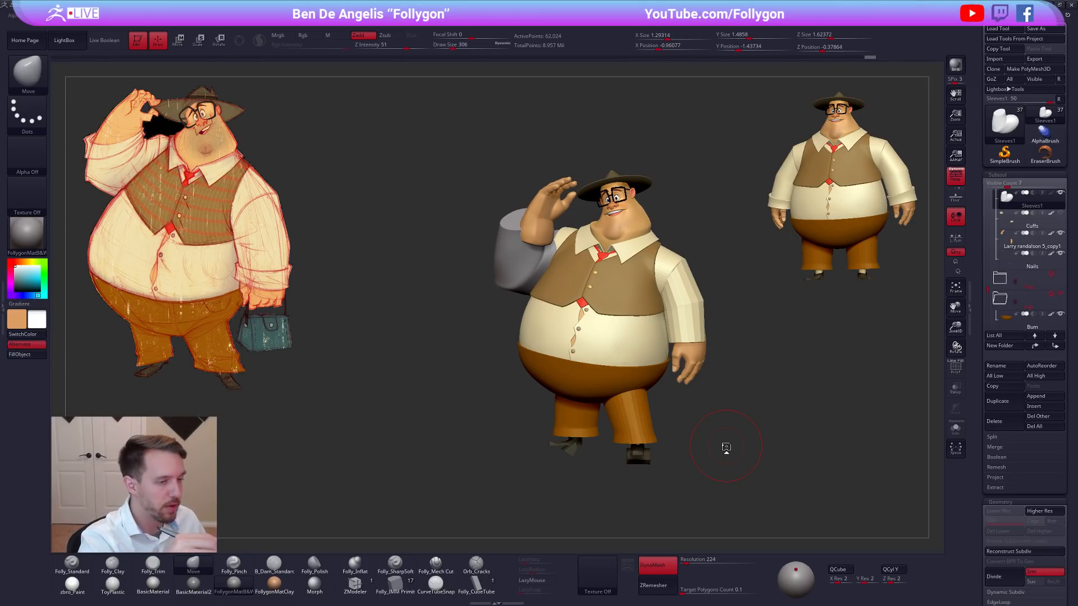
Open the folder holding the bag, select its Nails1 subtool and isolate it with PolyFrame displayed.
click(1005, 121)
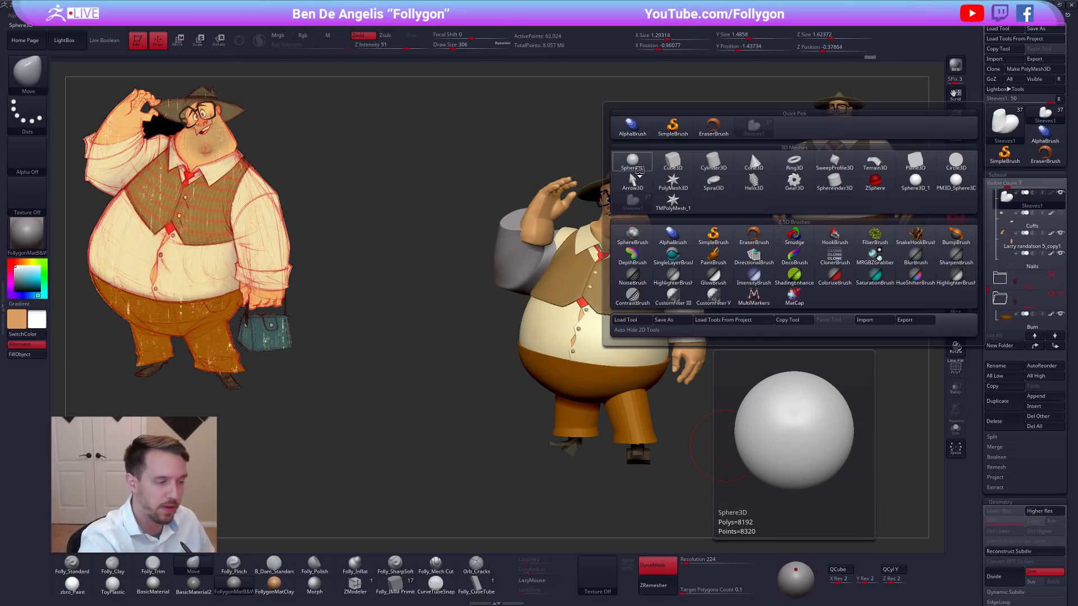
click(1002, 283)
click(1014, 306)
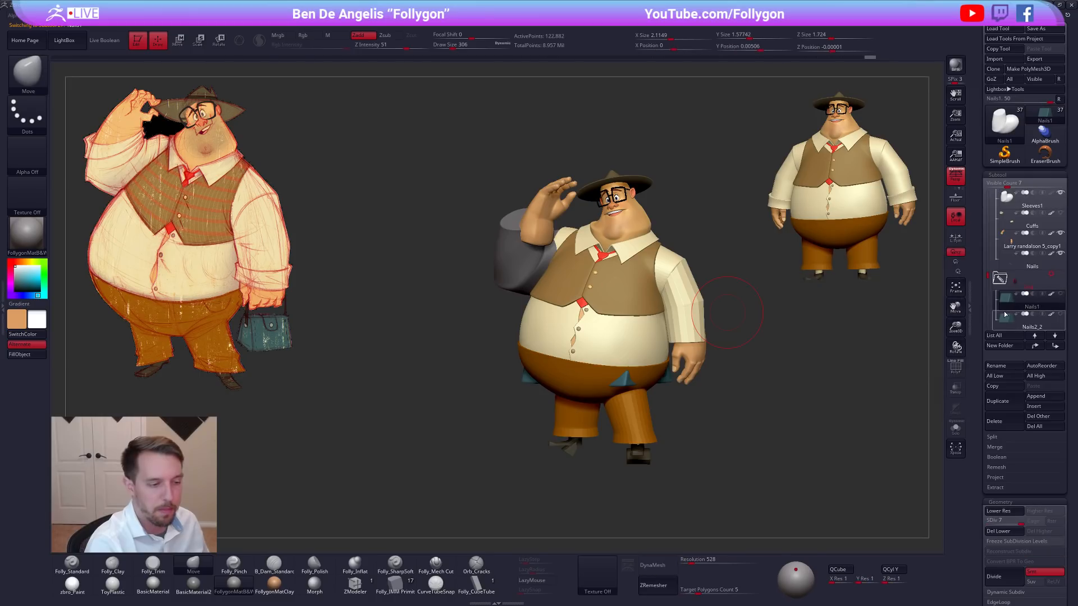
key(alt+shift+s)
key(shift+f)
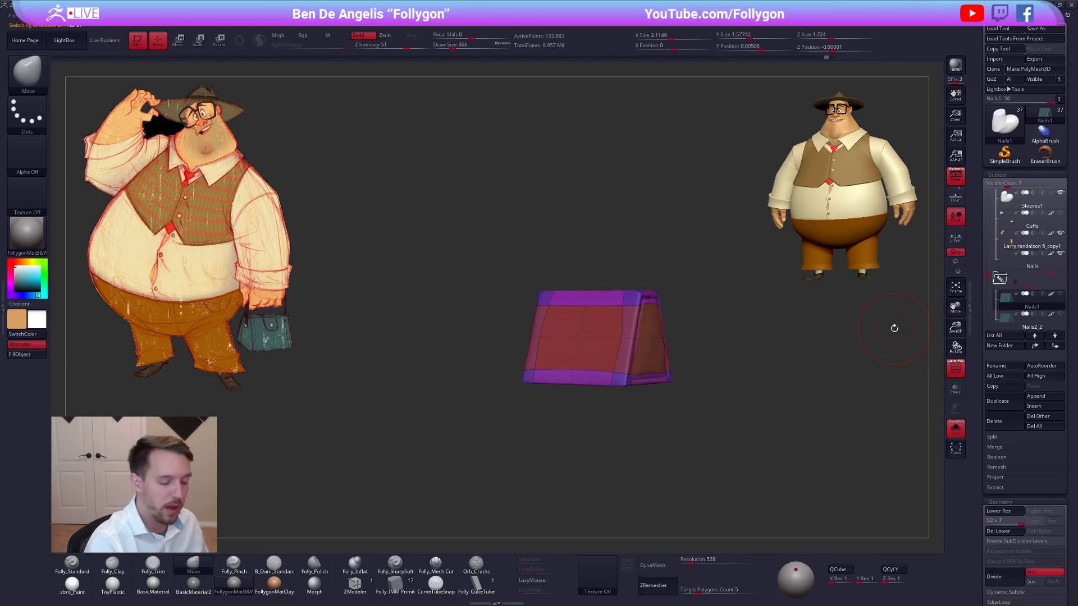
Check the bag subtool's Initialize options and bring the full character back into view.
drag(980, 466, 992, 332)
click(1004, 365)
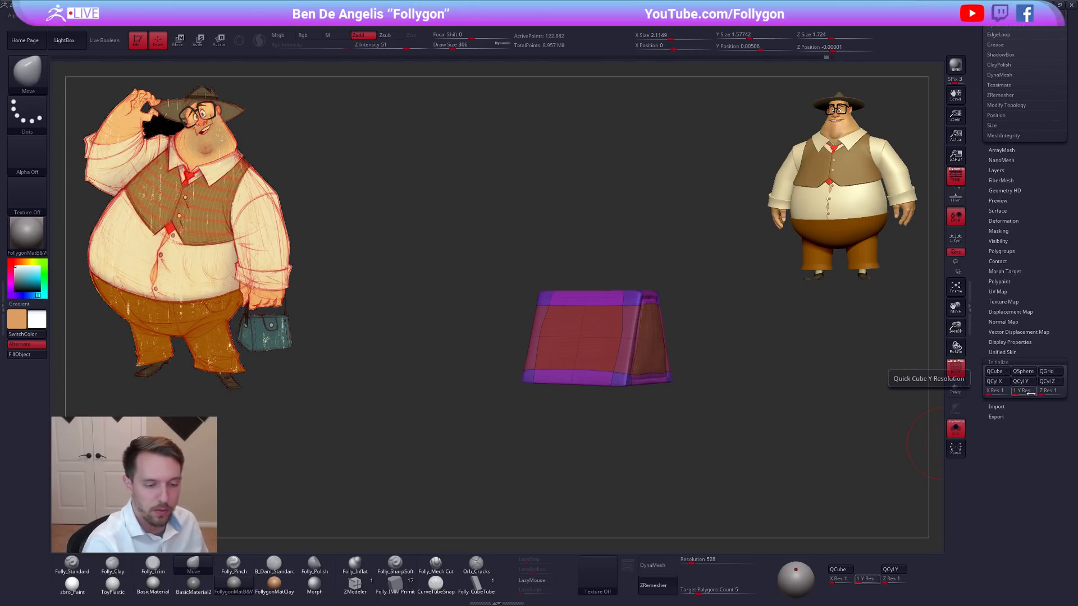
click(1019, 363)
drag(1015, 322, 1007, 507)
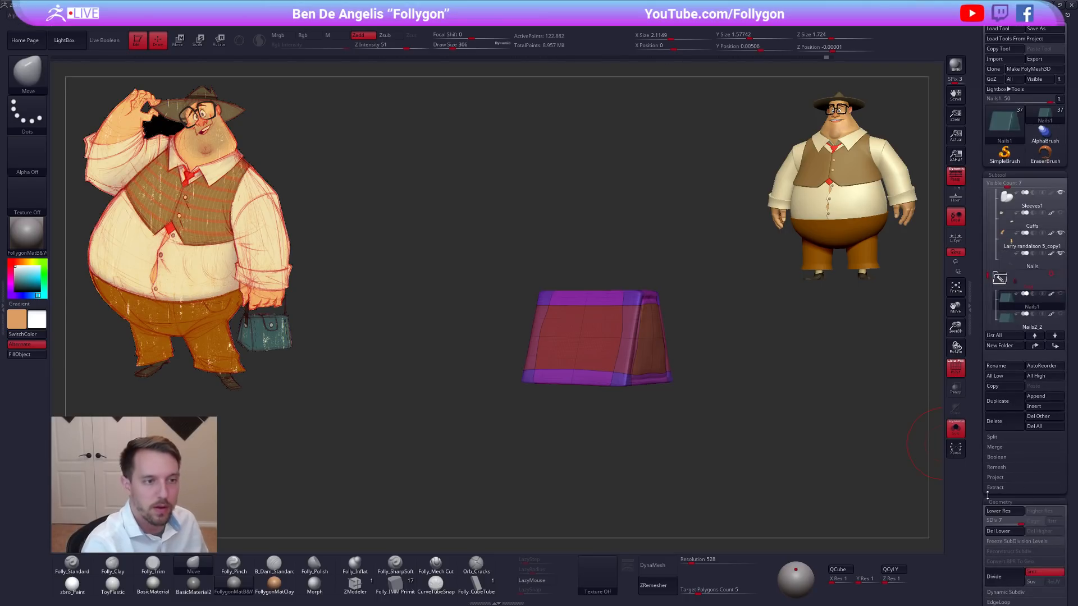
key(shift+s)
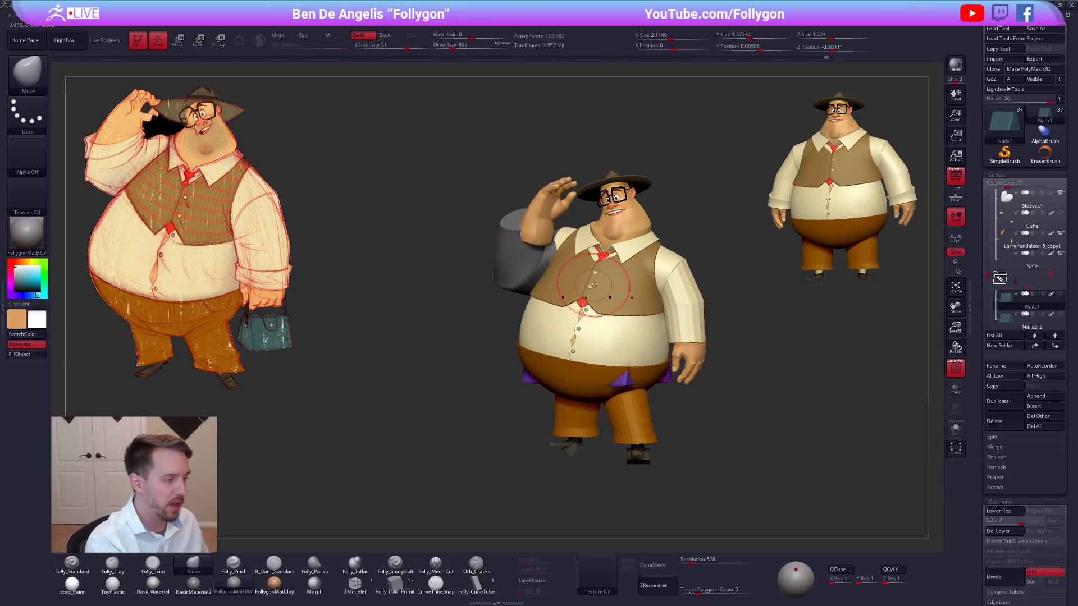
Isolate the Vest buttons subtool, undo its last two changes, save the project and show the full character.
alt+click(590, 288)
key(shift+s)
key(space)
click(631, 292)
key(ctrl+z)
key(ctrl+z)
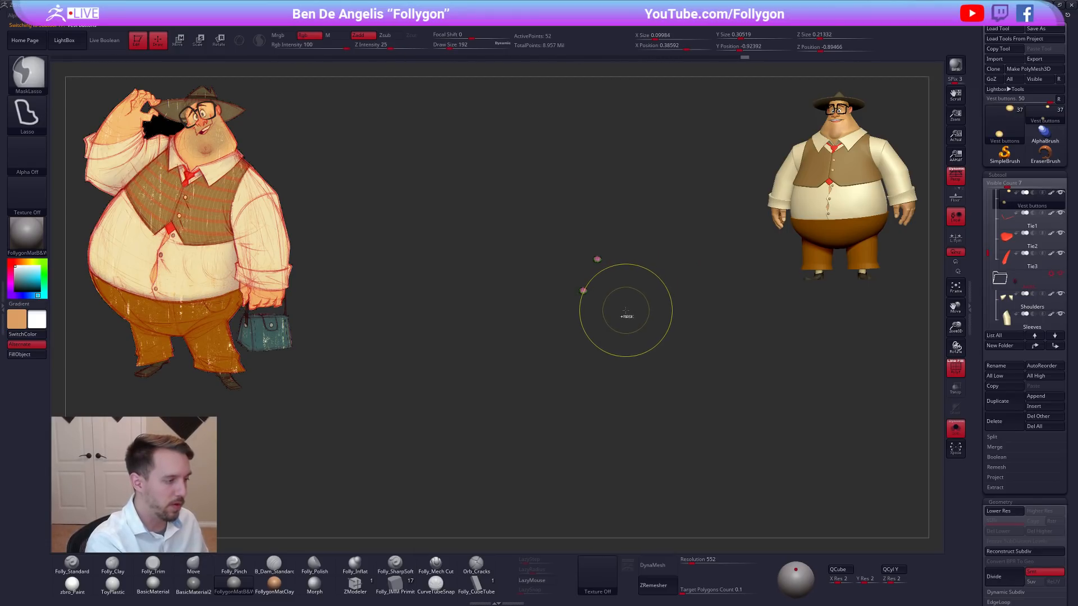
key(ctrl+s)
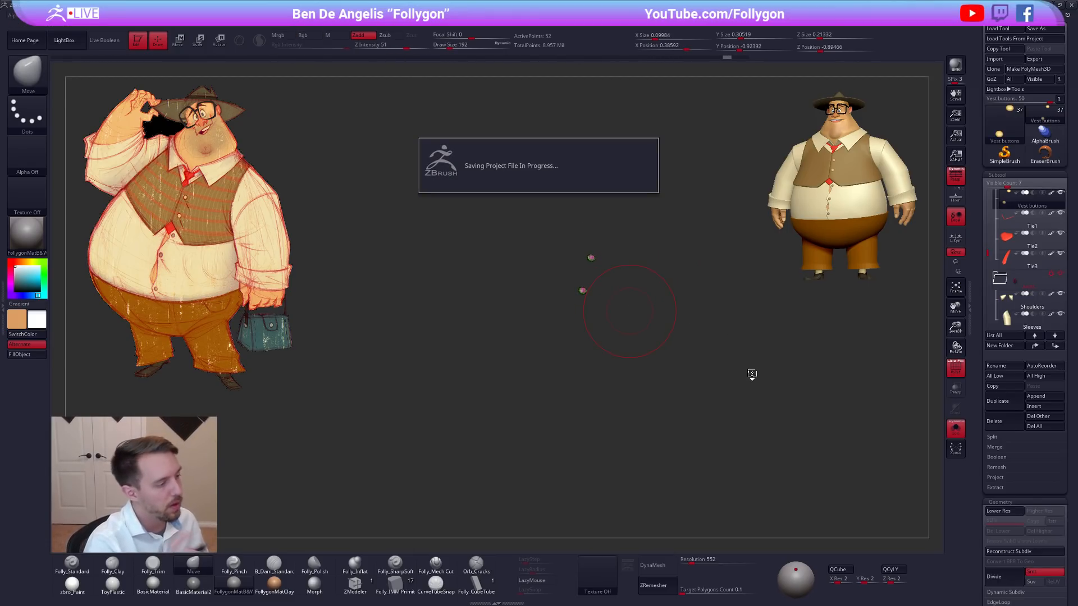
key(shift+s)
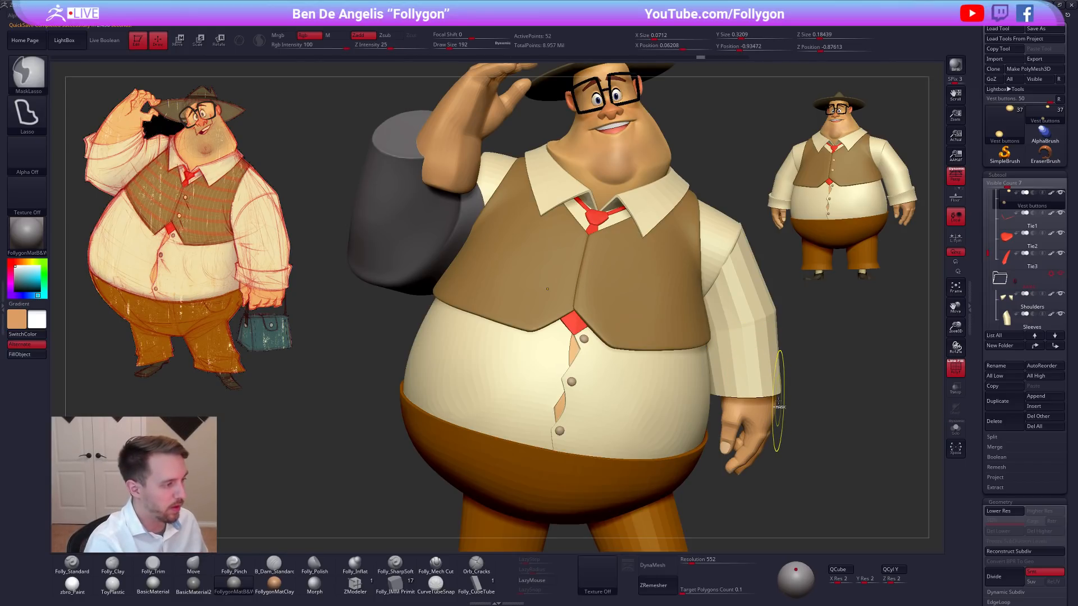
Step the vest buttons' history to the placement on the vest's front edge, and show the full character without PolyFrame.
key(shift+s)
alt+drag(599, 339, 586, 344)
drag(586, 344, 596, 309)
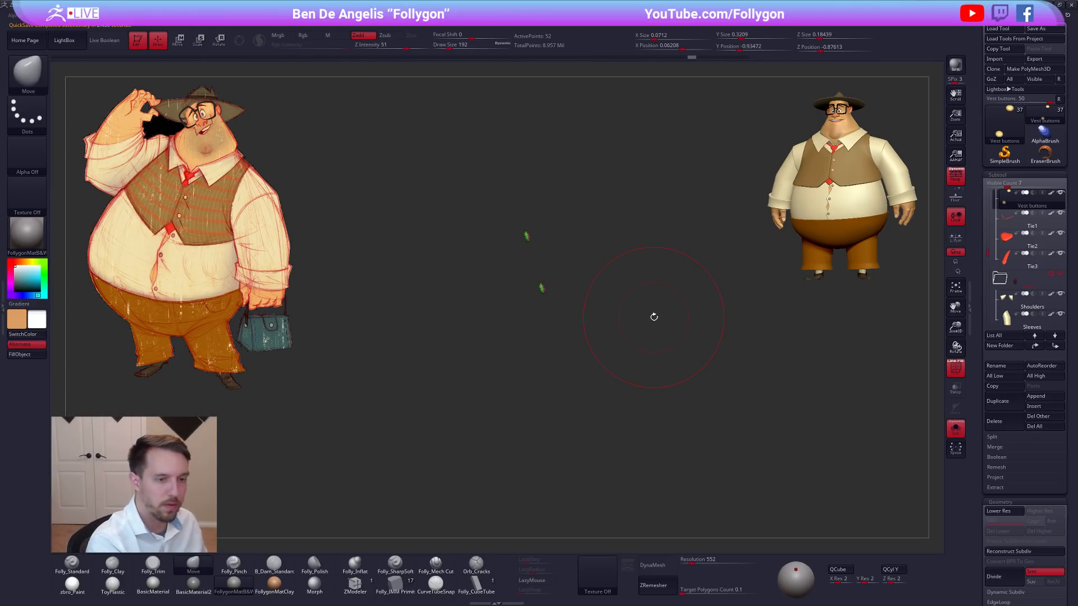
key(ctrl+shift)
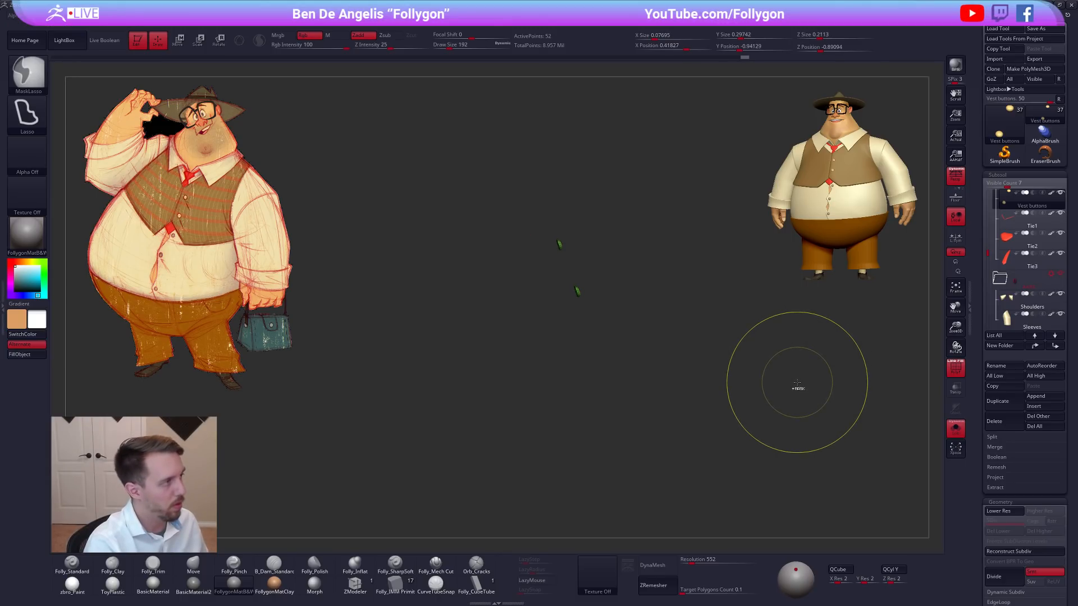
key(alt+s)
key(shift+f)
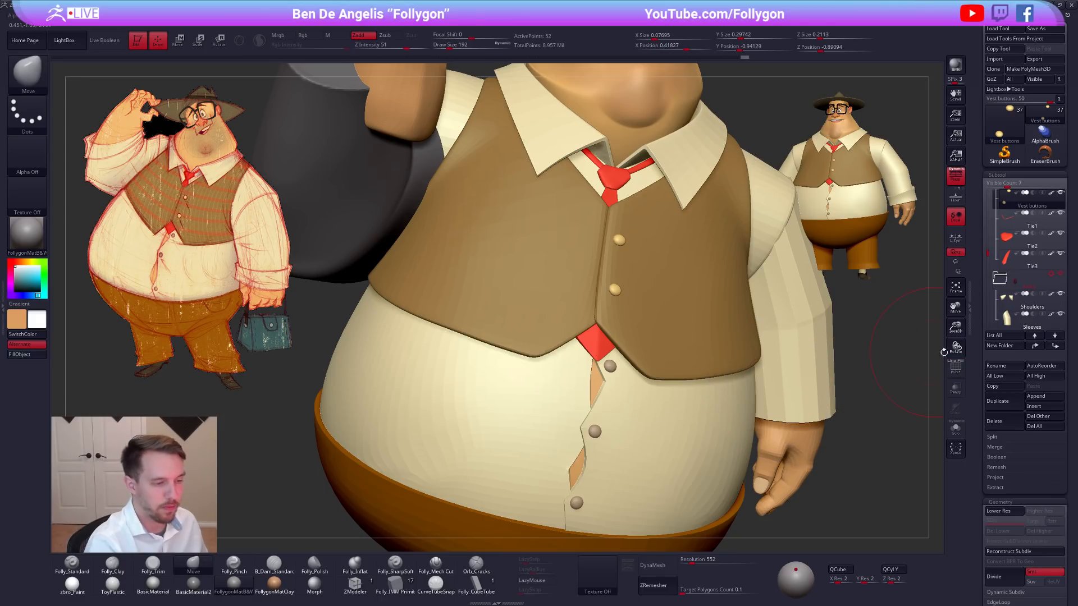
Duplicate the Vest buttons subtool and undo the original buttons back to their earlier placement.
click(997, 401)
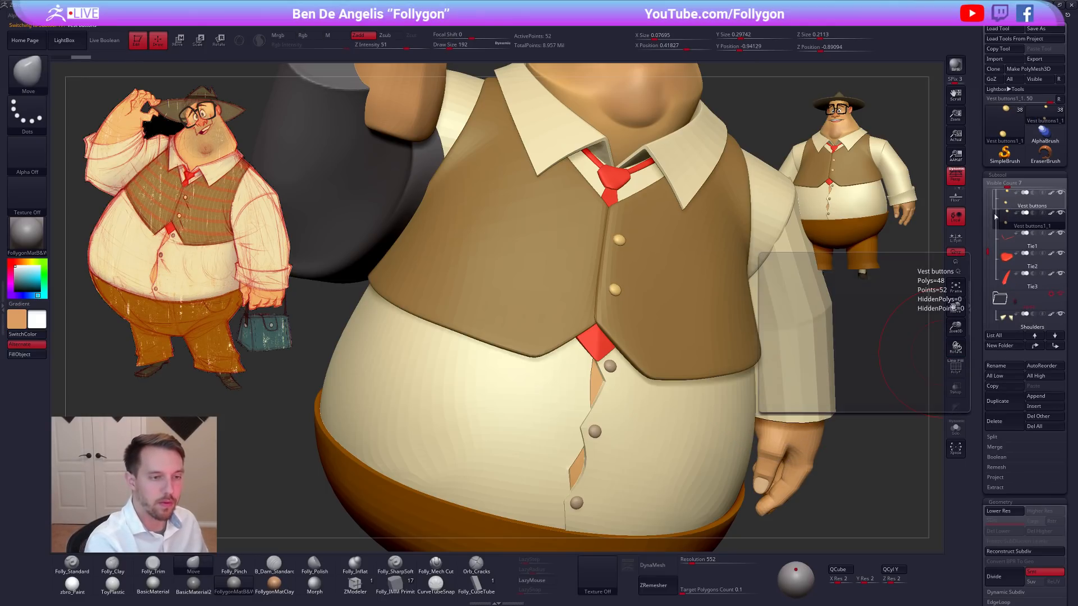
click(955, 428)
key(ctrl+z)
key(ctrl+z)
key(ctrl+z)
key(ctrl+z)
key(shift+f)
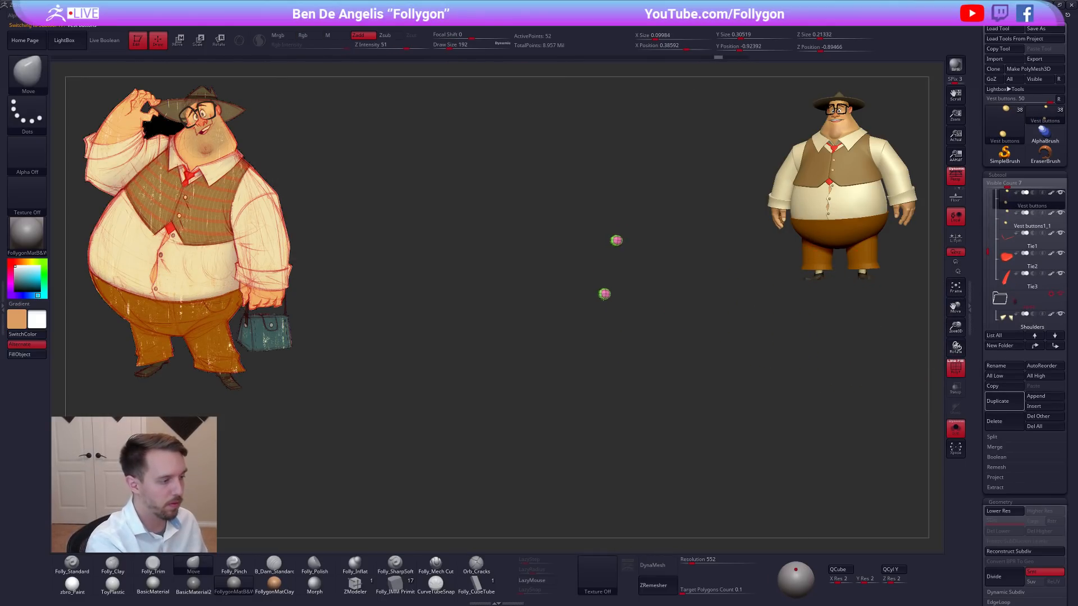
key(ctrl+z)
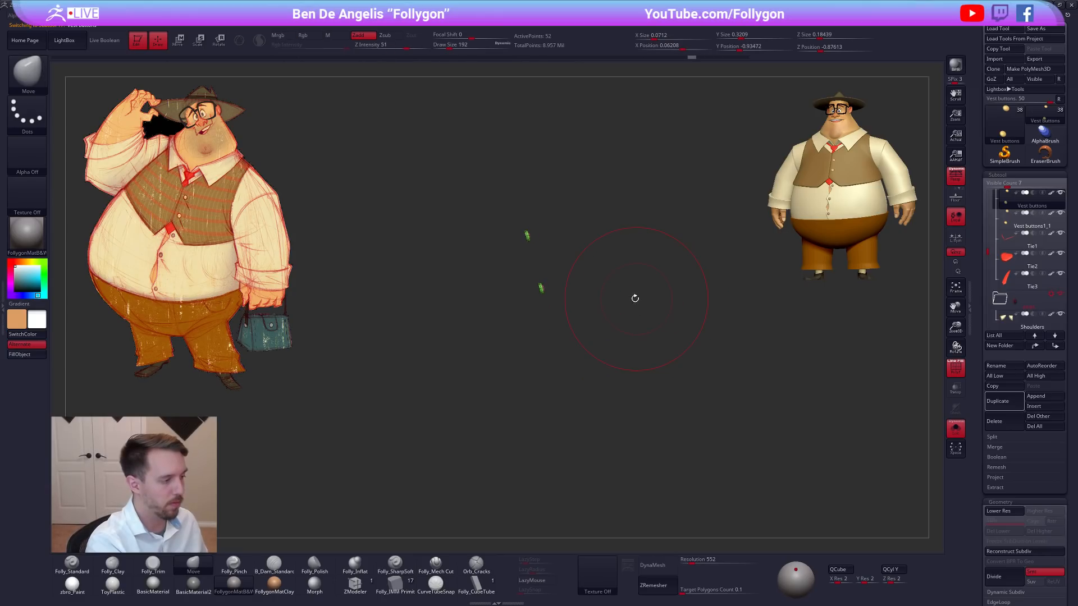
Move the original vest buttons out in front of the vest with Transpose and select the Vest buttons1_1 duplicate.
key(w)
mouse_move(543, 291)
shift+mouse_down()
mouse_move(544, 337)
mouse_move(565, 312)
shift+mouse_up()
drag(634, 326, 451, 320)
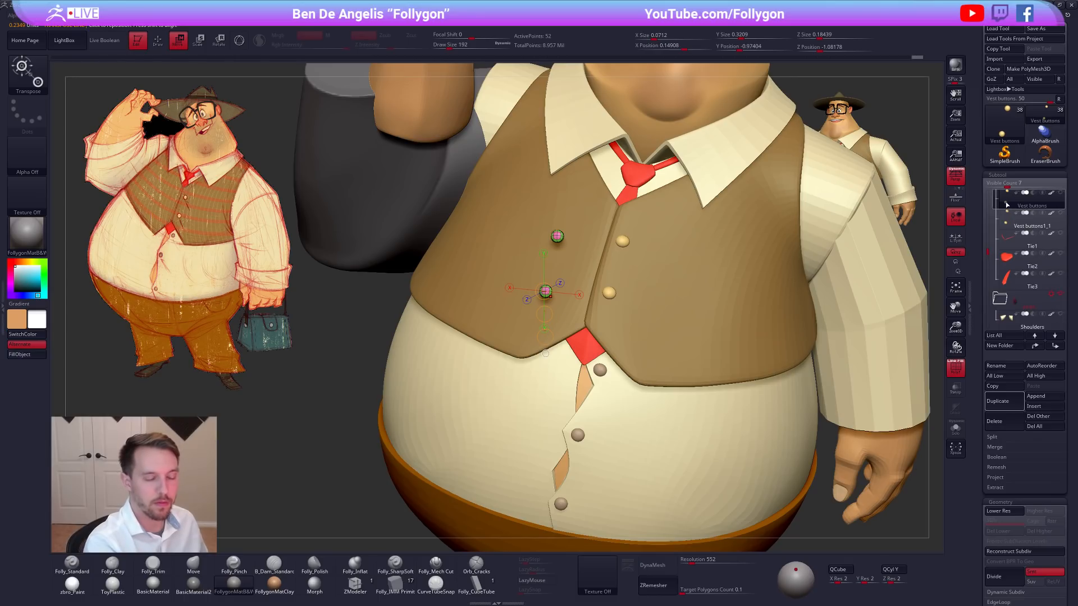
shift+click(1060, 193)
click(1033, 220)
key(shift+f)
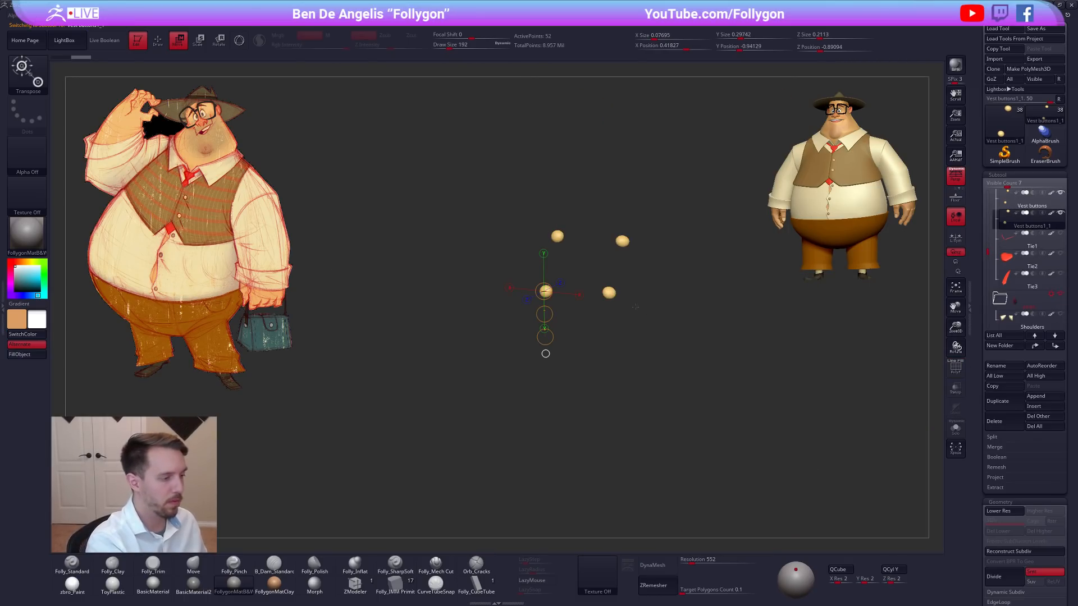
Examine the duplicate buttons in isolation with the Move brush at draw size 74, and reselect the original Vest buttons beside them.
mouse_move(741, 272)
alt+mouse_down()
mouse_move(740, 326)
mouse_move(601, 337)
alt+mouse_up()
key(shift+f)
key(q)
key(shift+s)
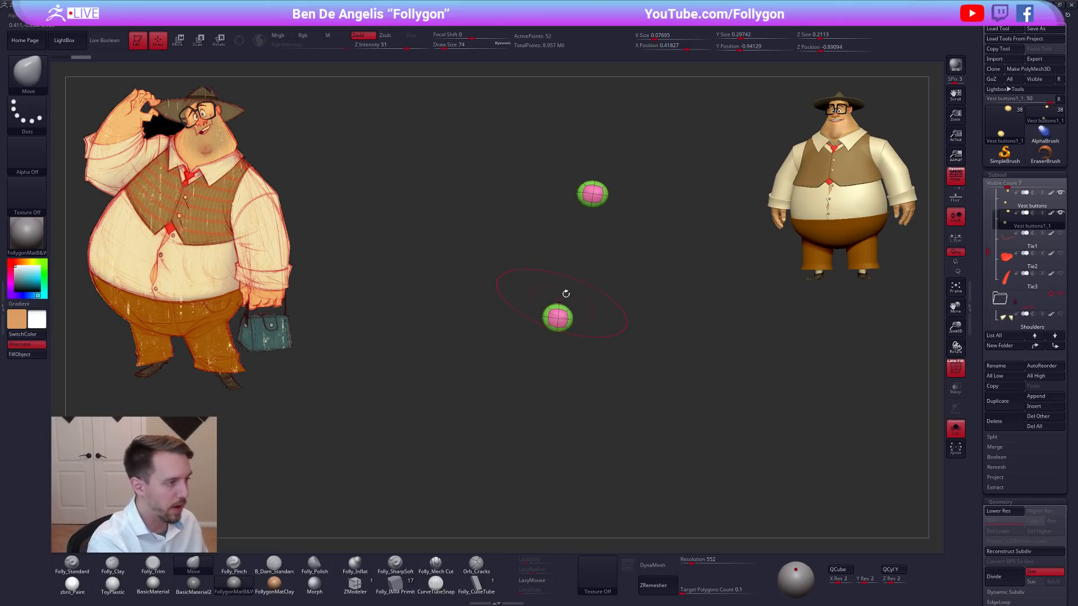
drag(579, 194, 577, 195)
alt+drag(652, 293, 741, 277)
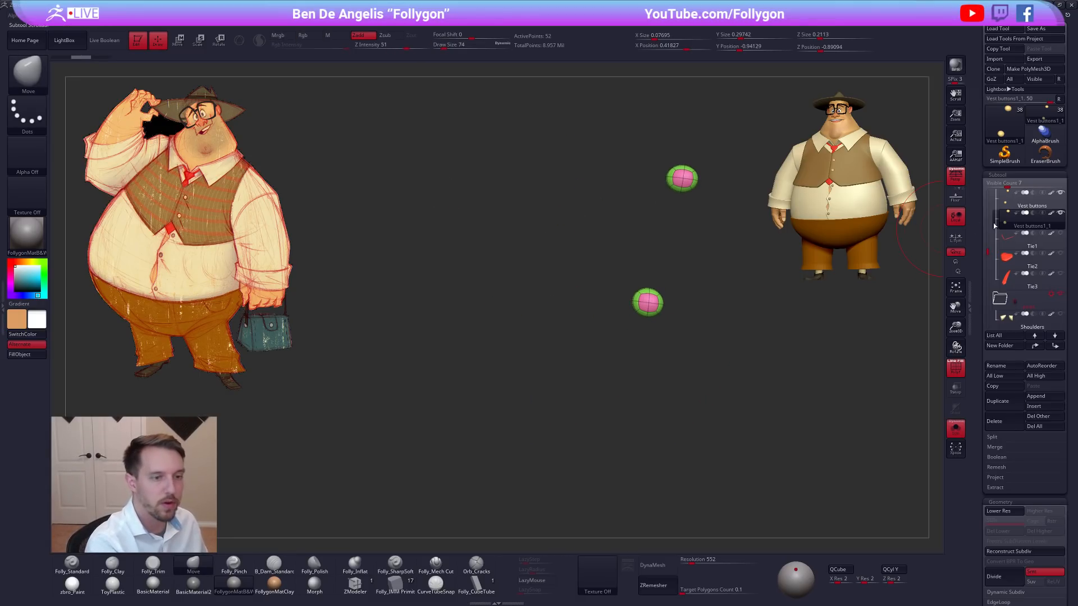
click(1012, 205)
drag(635, 347, 633, 325)
key(shift+s)
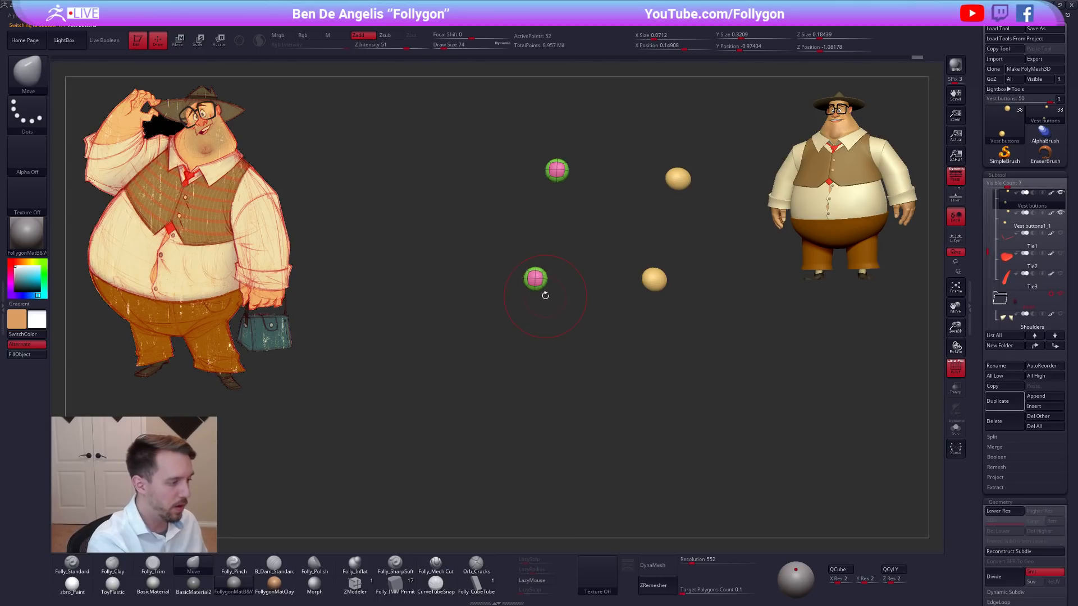
Move and rotate the lower original vest button onto its duplicate counterpart with Transpose.
mouse_move(553, 307)
ctrl+alt+mouse_down()
mouse_move(534, 251)
mouse_move(514, 330)
mouse_move(542, 297)
mouse_move(525, 365)
mouse_move(557, 338)
mouse_move(666, 335)
mouse_move(683, 303)
mouse_move(663, 350)
mouse_move(642, 326)
mouse_move(619, 327)
ctrl+alt+mouse_up()
key(w)
drag(694, 336, 645, 312)
key(r)
mouse_move(671, 357)
mouse_down()
mouse_move(730, 354)
mouse_move(686, 353)
mouse_up()
key(w)
right_drag(684, 353, 695, 382)
shift+drag(653, 337, 647, 391)
drag(653, 363, 651, 363)
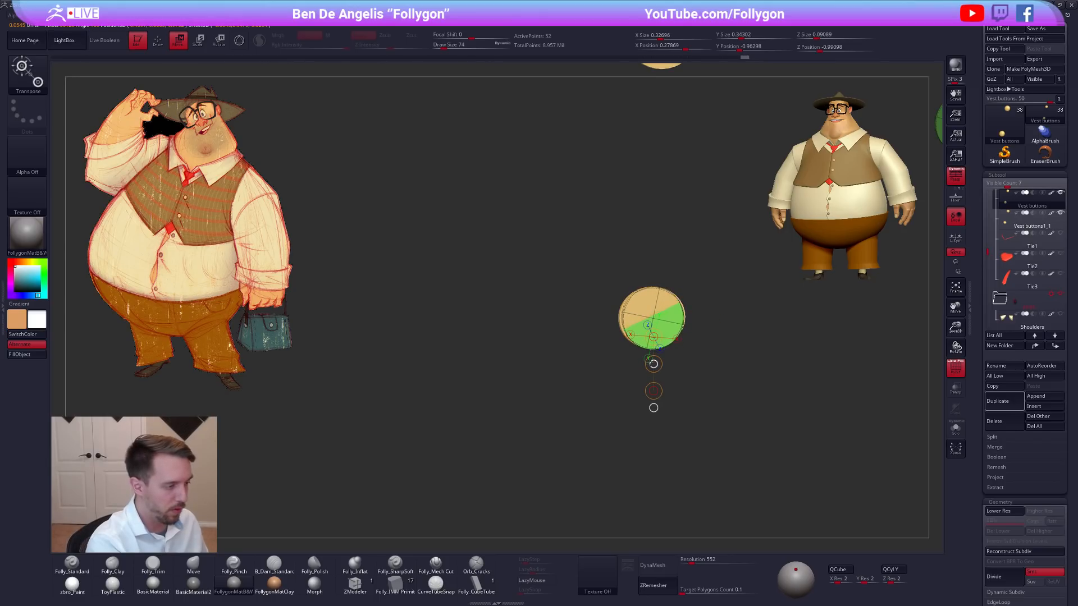
Fine-tune the lower vest button's rotation against the duplicate and check it from the side.
key(q)
mouse_move(654, 337)
right_down()
mouse_move(682, 320)
mouse_move(670, 335)
mouse_move(648, 299)
right_up()
key(r)
drag(652, 306, 697, 309)
key(q)
mouse_move(678, 333)
right_down()
mouse_move(688, 318)
mouse_move(673, 302)
mouse_move(653, 341)
right_up()
right_click(675, 308)
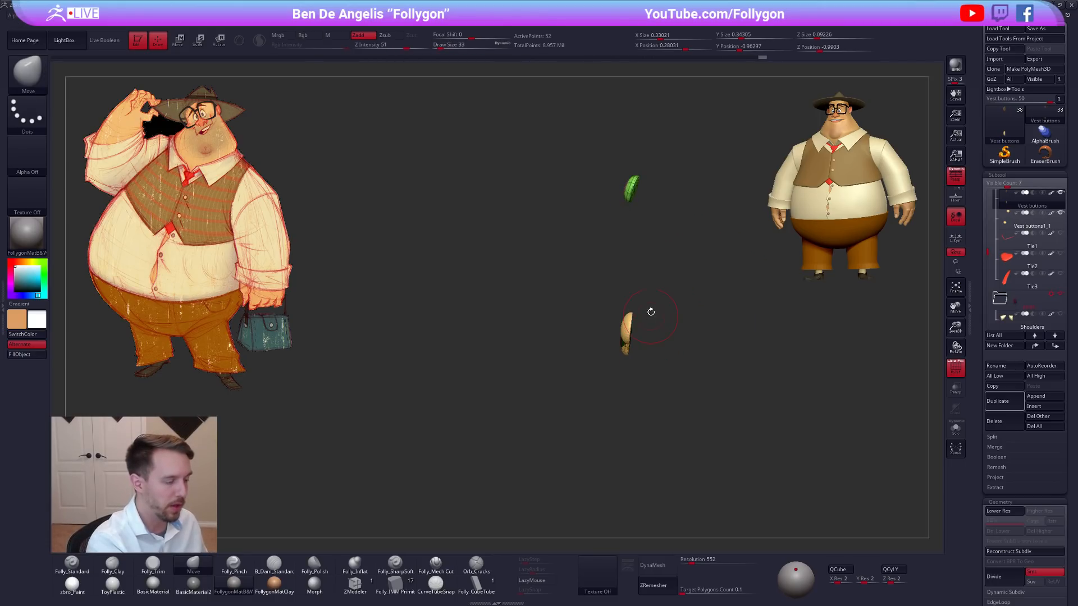
Move and rotate the upper original vest button onto its duplicate counterpart with Transpose.
key(r)
mouse_move(632, 190)
mouse_down()
mouse_move(694, 202)
mouse_move(651, 230)
mouse_move(650, 324)
mouse_up()
key(w)
right_drag(650, 334, 732, 276)
alt+right_drag(732, 276, 626, 340)
mouse_move(626, 339)
mouse_down()
mouse_move(623, 387)
mouse_move(663, 313)
mouse_up()
mouse_move(662, 313)
alt+right_down()
mouse_move(633, 344)
mouse_move(633, 376)
alt+right_up()
key(r)
drag(620, 328, 614, 403)
drag(617, 357, 607, 333)
key(w)
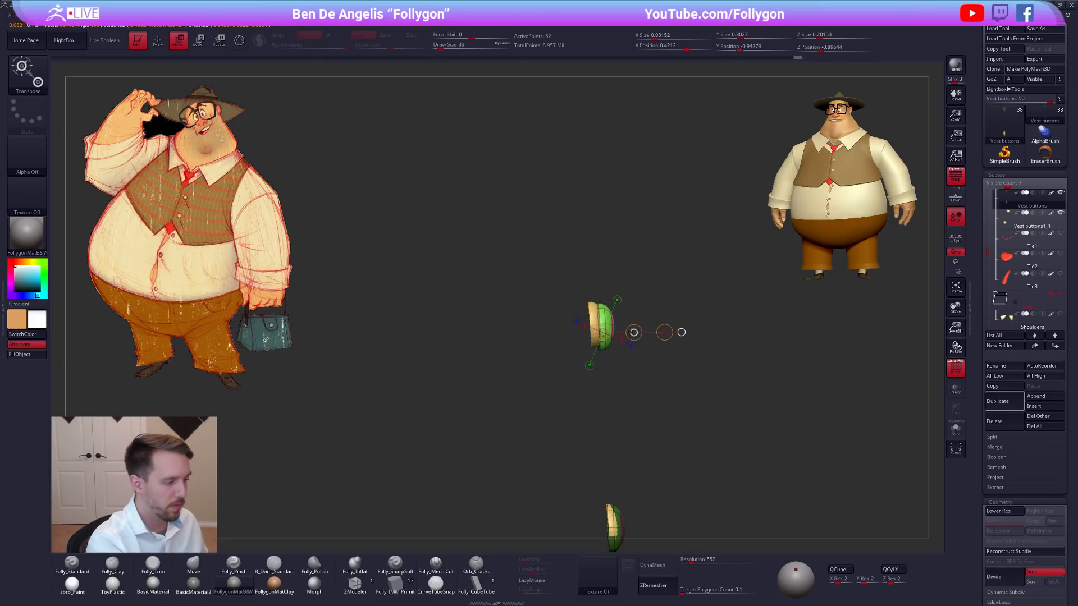
Delete the duplicate vest buttons subtool, keeping the refitted original buttons.
key(q)
mouse_move(625, 329)
mouse_down()
mouse_move(691, 363)
mouse_move(676, 320)
mouse_move(691, 361)
mouse_move(693, 349)
mouse_up()
click(1017, 223)
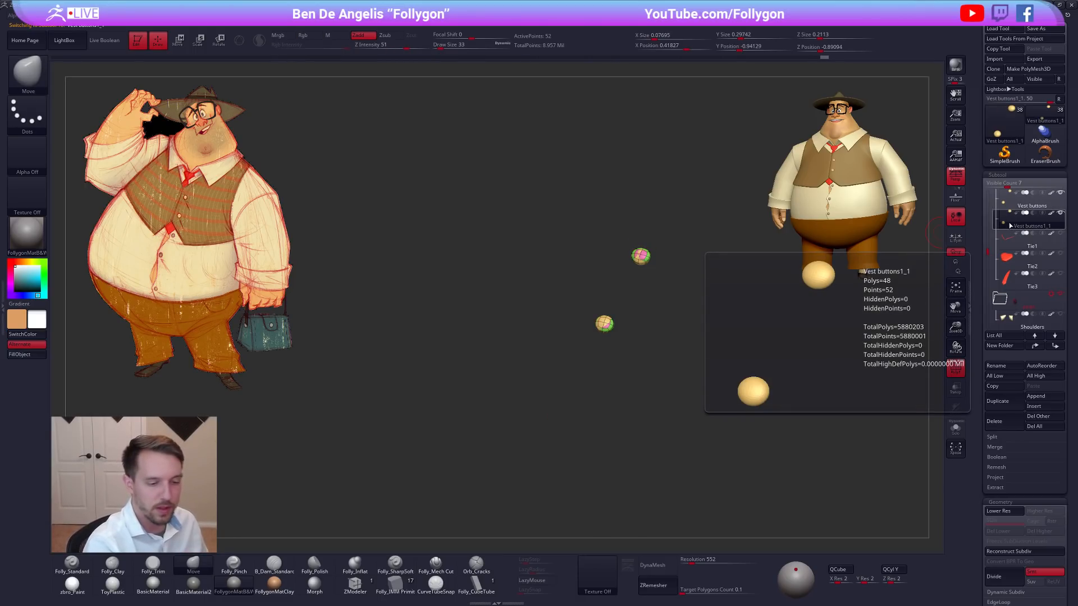
click(995, 421)
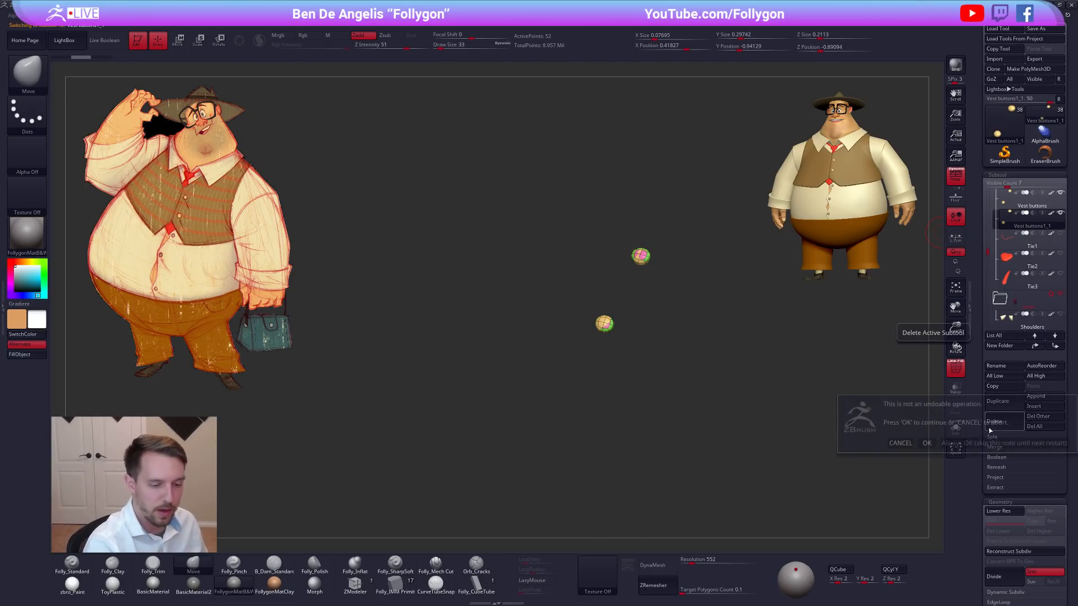
click(930, 444)
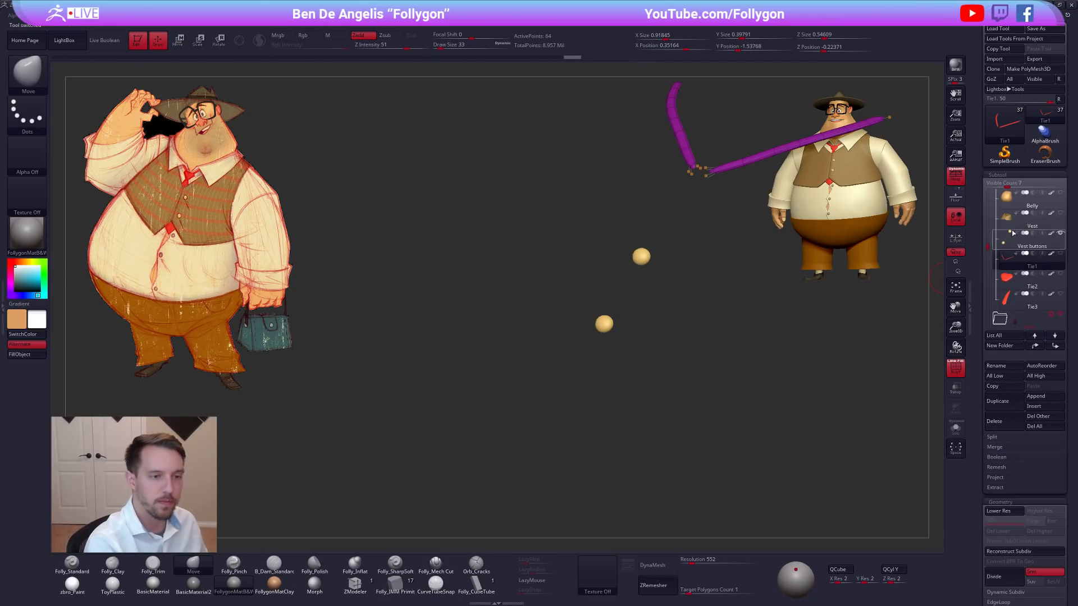
Show the rest of the character again and make the Vest buttons subtool active.
shift+click(1059, 254)
ctrl+right_drag(696, 500, 681, 228)
key(alt+s)
key(alt+s)
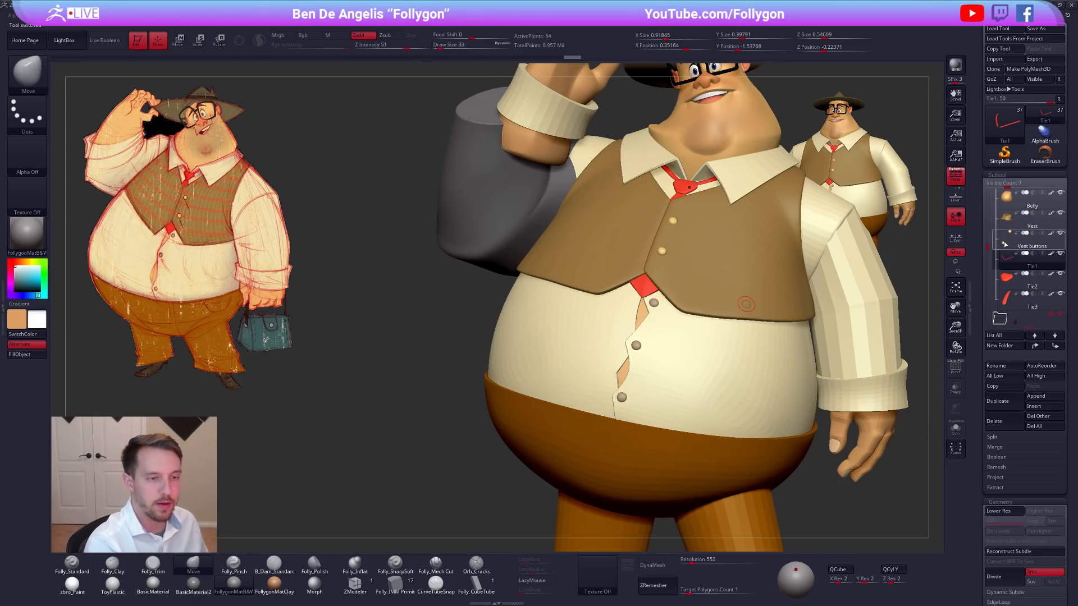
click(1004, 244)
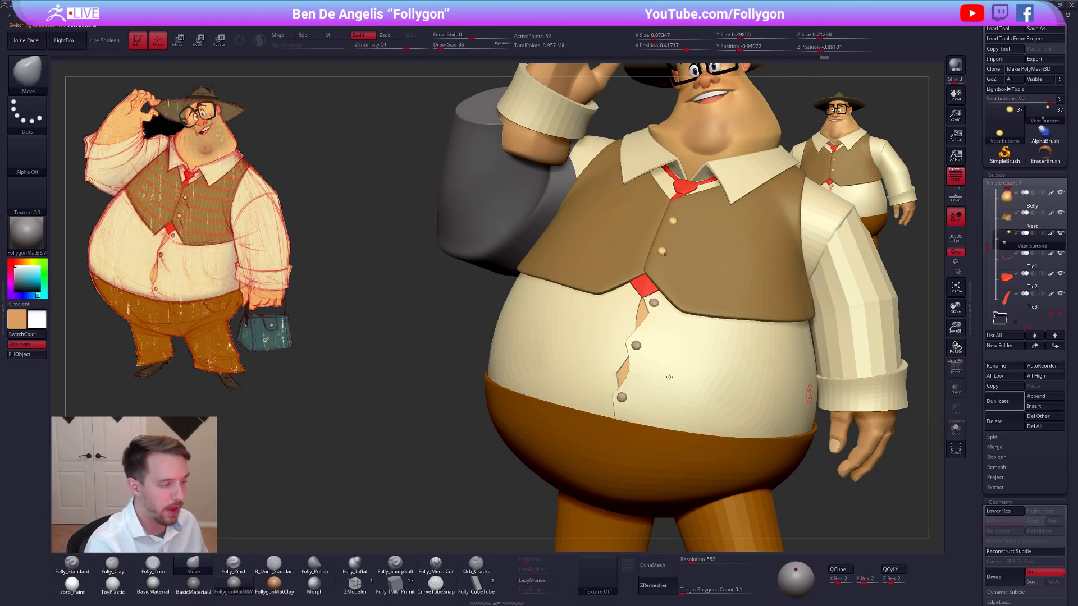
Select and isolate the shirt buttons, set the draw size to 38, and examine them from several angles.
alt+click(636, 344)
key(alt+s)
mouse_move(640, 373)
alt+right_down()
mouse_move(637, 287)
mouse_move(655, 317)
alt+right_up()
key(shift+f)
key(space)
drag(635, 295, 637, 296)
right_drag(638, 292, 641, 309)
key(shift+d)
key(space)
drag(641, 287, 637, 288)
key(d)
alt+right_drag(696, 151, 658, 247)
ctrl+right_drag(778, 416, 776, 407)
alt+right_drag(775, 407, 760, 378)
key(shift+f)
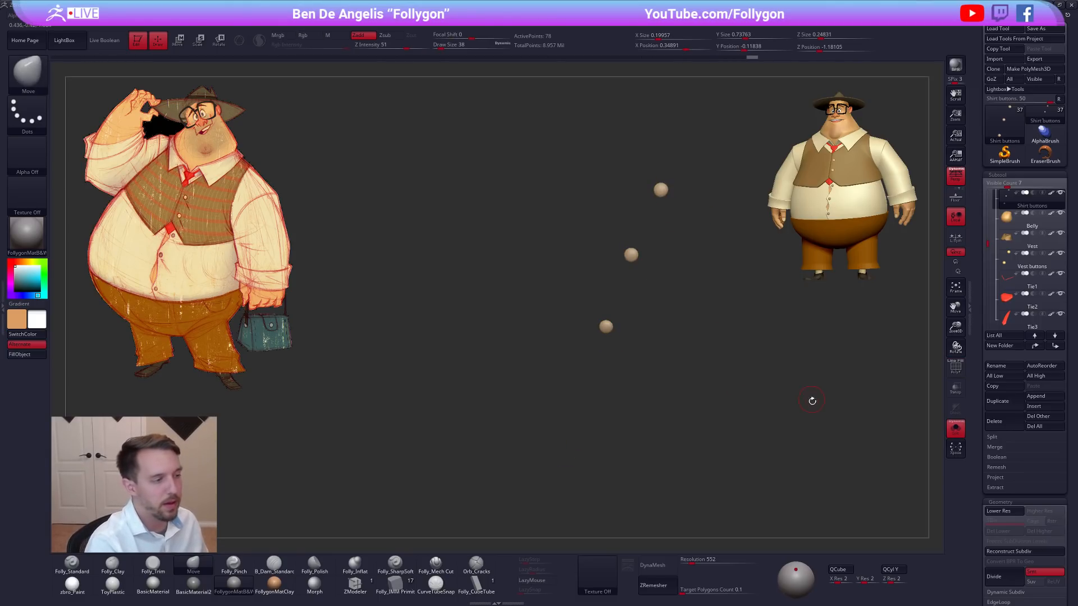
Duplicate the shirt buttons, reselect the originals, and undo their earlier posing changes.
click(1005, 402)
click(1008, 200)
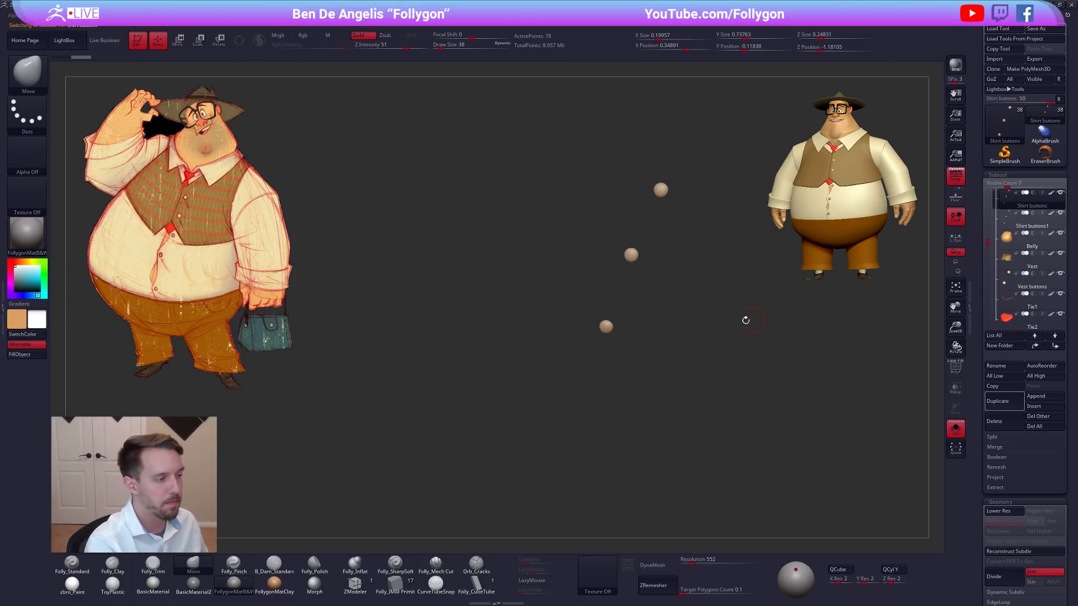
alt+right_drag(754, 320, 785, 350)
key(ctrl+z)
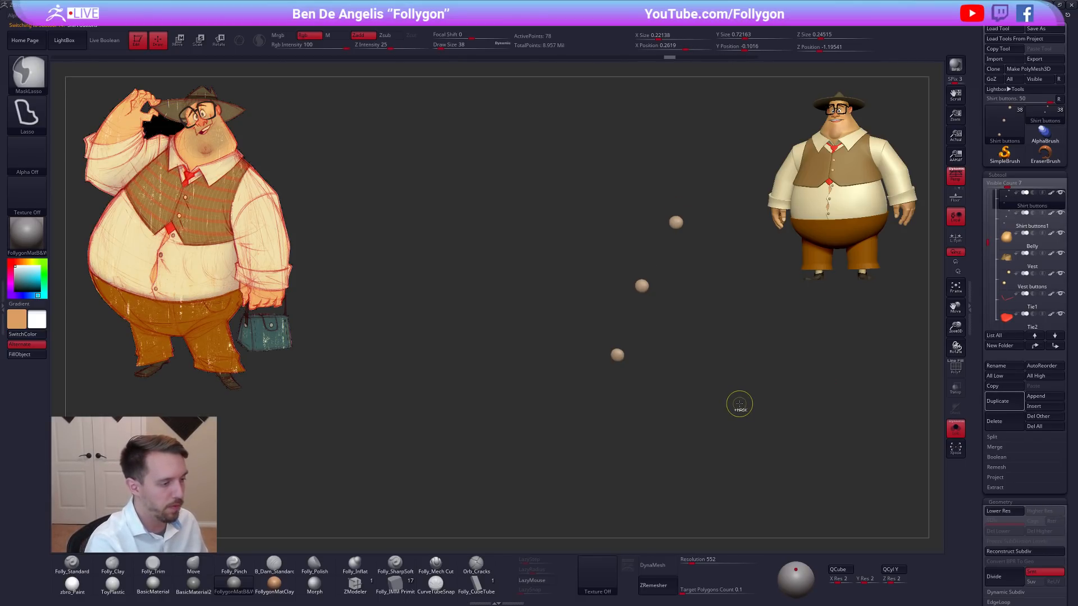
key(shift+f)
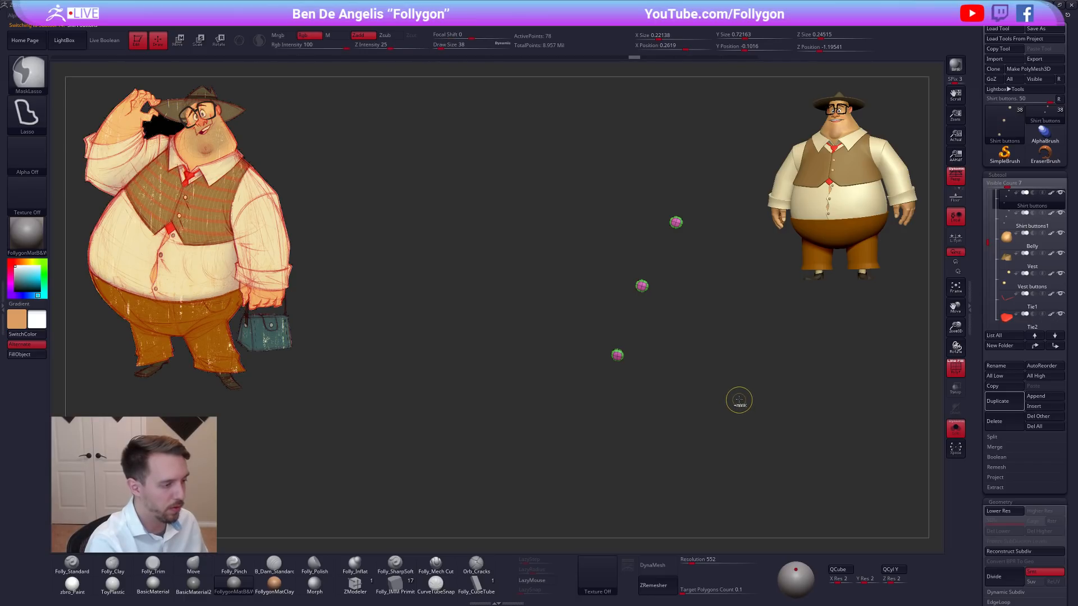
key(ctrl+z)
key(ctrl+z)
key(ctrl+z)
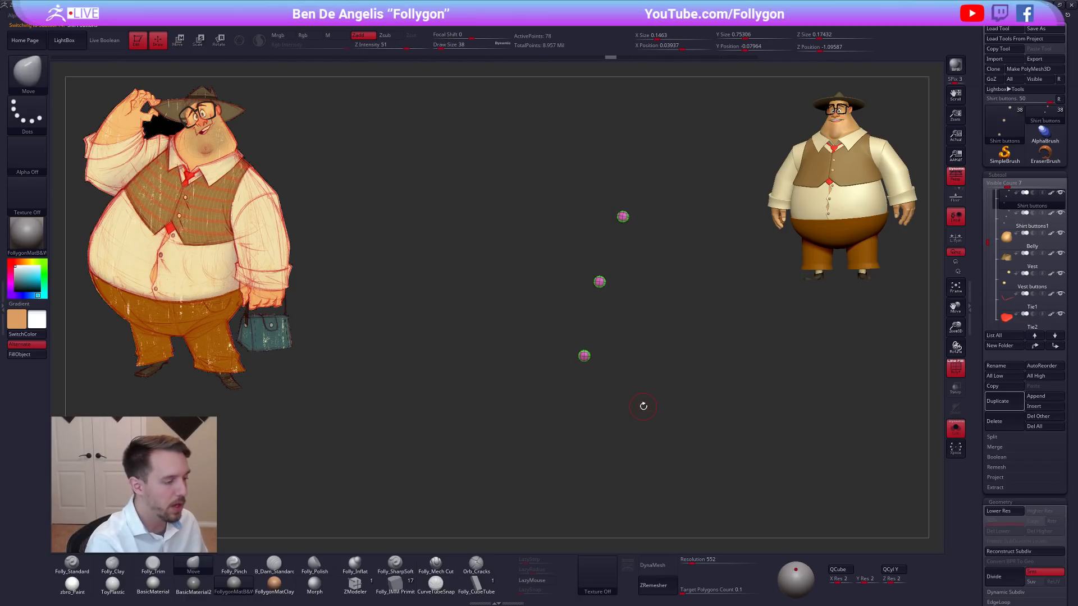
Move the original shirt buttons as a group out in front of the belly with Transpose.
key(alt+s)
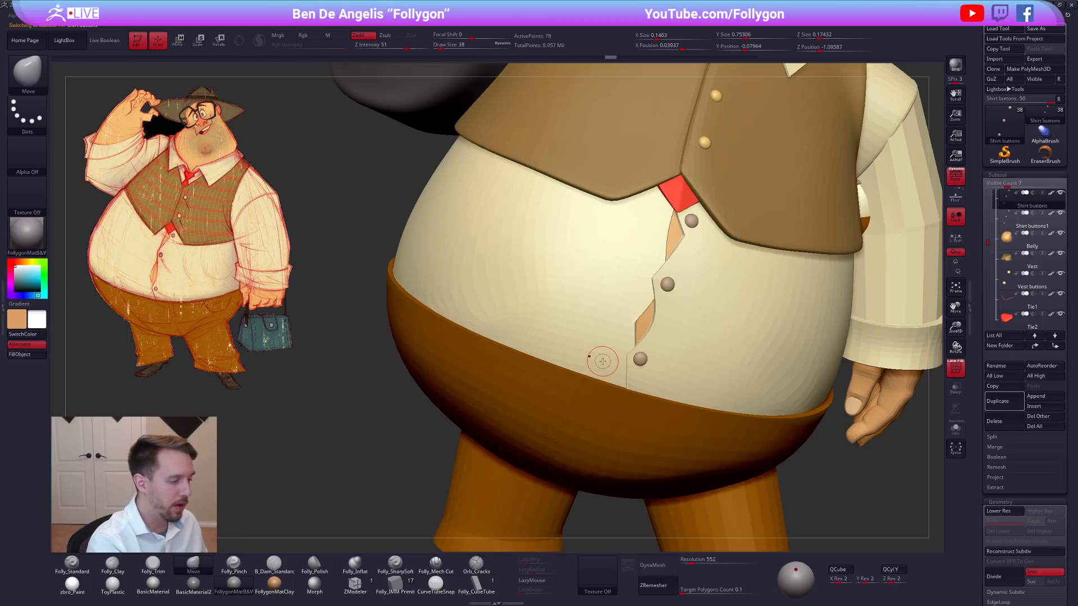
key(alt+s)
mouse_move(611, 371)
mouse_down()
mouse_move(640, 365)
mouse_move(590, 345)
mouse_move(600, 348)
mouse_move(579, 410)
mouse_up()
key(w)
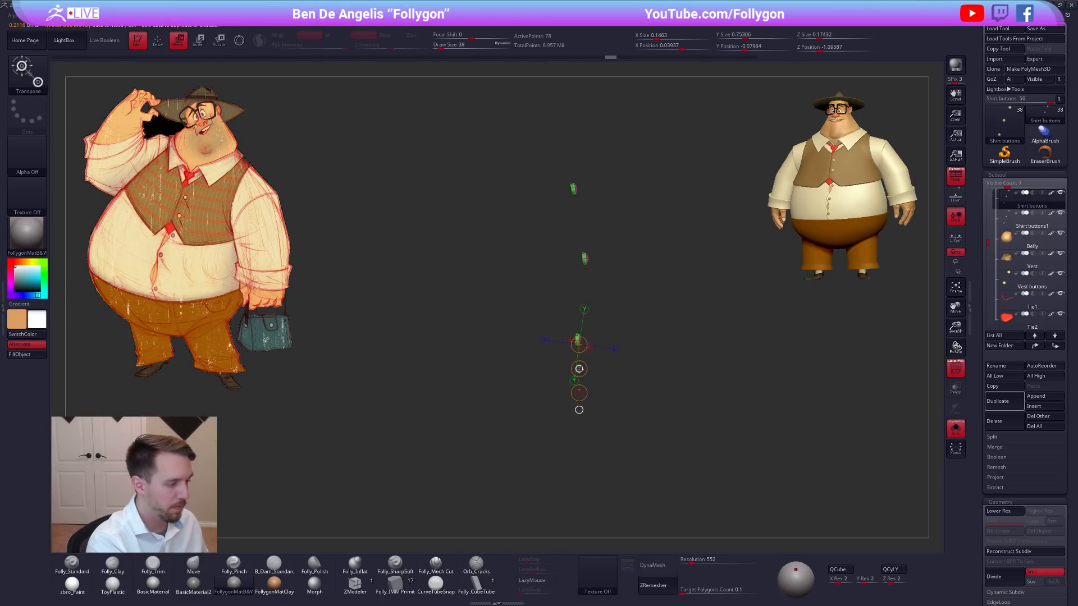
key(alt+s)
drag(642, 360, 618, 362)
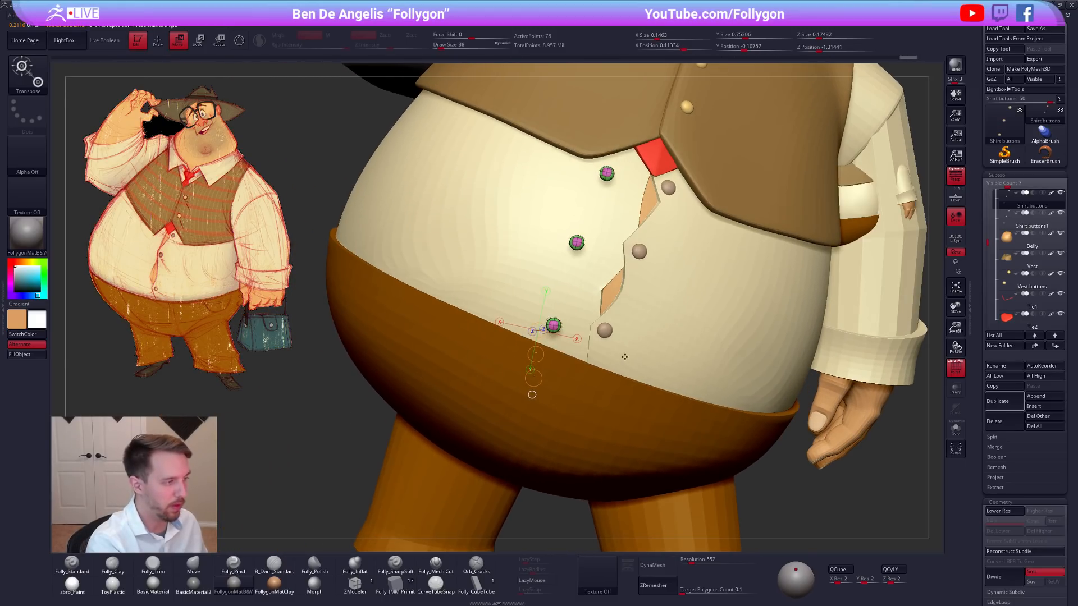
mouse_move(559, 332)
shift+mouse_down()
mouse_move(559, 392)
mouse_move(611, 367)
shift+mouse_up()
key(q)
Isolate the shirt buttons together with their duplicates, keeping the original buttons active.
shift+click(1060, 193)
click(1009, 223)
click(1009, 204)
key(shift+f)
mouse_move(618, 322)
alt+mouse_down()
mouse_move(667, 352)
mouse_move(638, 347)
mouse_move(638, 336)
alt+mouse_up()
key(shift+f)
mouse_move(642, 297)
ctrl+mouse_down()
mouse_move(603, 338)
mouse_move(635, 345)
mouse_move(633, 414)
ctrl+mouse_up()
Turn off perspective, then move and rotate the first original shirt button onto its duplicate with Transpose.
ctrl+click(631, 344)
key(w)
mouse_move(633, 368)
mouse_down()
mouse_move(606, 368)
mouse_move(860, 369)
mouse_move(867, 402)
mouse_up()
click(954, 176)
mouse_move(683, 371)
mouse_down()
mouse_move(646, 331)
mouse_move(624, 238)
mouse_move(628, 262)
mouse_move(728, 273)
mouse_move(679, 282)
mouse_move(658, 274)
mouse_up()
key(r)
key(w)
key(r)
mouse_move(591, 284)
mouse_down()
mouse_move(683, 284)
mouse_move(693, 296)
mouse_move(651, 302)
mouse_move(623, 332)
mouse_up()
key(q)
alt+drag(623, 331, 781, 309)
ctrl+drag(580, 341, 567, 347)
mouse_move(565, 346)
alt+mouse_down()
mouse_move(659, 340)
mouse_move(532, 341)
mouse_move(623, 345)
mouse_move(601, 371)
mouse_move(598, 297)
alt+mouse_up()
Move and rotate the second original shirt button onto its duplicate counterpart with Transpose.
key(w)
drag(482, 254, 703, 282)
key(r)
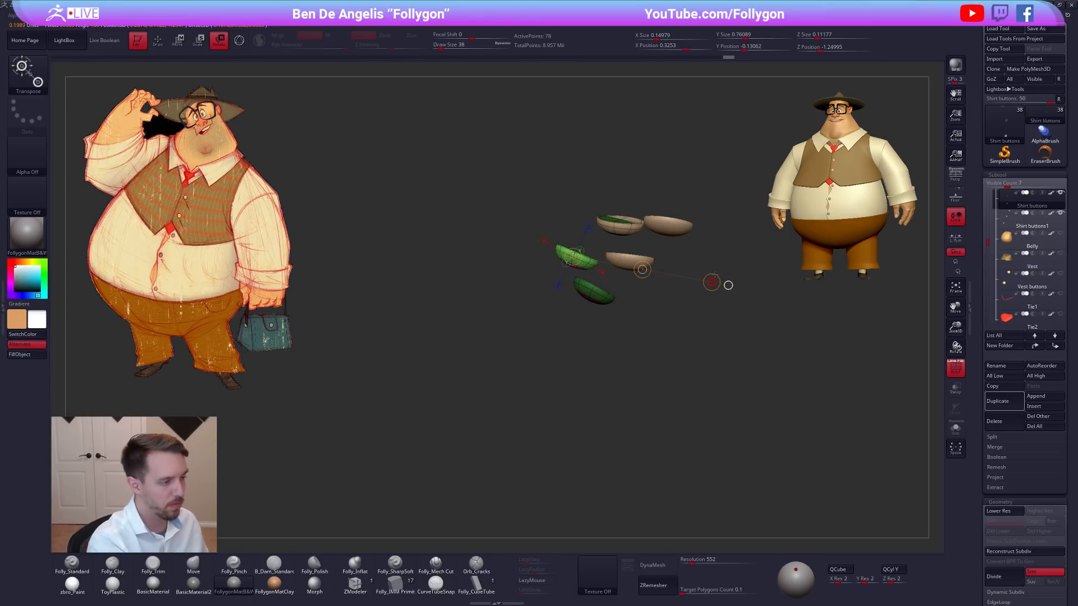
key(w)
drag(642, 269, 690, 272)
ctrl+right_drag(647, 259, 647, 276)
key(r)
drag(626, 255, 719, 267)
right_drag(718, 262, 600, 292)
mouse_move(577, 248)
mouse_down()
mouse_move(678, 256)
mouse_move(641, 257)
mouse_up()
key(w)
mouse_move(710, 275)
ctrl+right_down()
mouse_move(730, 298)
mouse_move(635, 311)
ctrl+right_up()
Move and rotate the remaining original shirt button onto its duplicate, then return to the Move brush.
key(q)
mouse_move(646, 323)
ctrl+mouse_down()
mouse_move(676, 329)
mouse_move(665, 318)
mouse_move(647, 337)
mouse_move(652, 262)
ctrl+mouse_up()
ctrl+click(664, 326)
key(w)
mouse_move(653, 262)
right_down()
mouse_move(678, 256)
mouse_move(656, 245)
right_up()
alt+right_drag(656, 246, 564, 295)
shift+drag(560, 293, 560, 366)
drag(560, 329, 632, 324)
key(r)
mouse_move(637, 279)
mouse_down()
mouse_move(712, 282)
mouse_move(673, 283)
mouse_up()
key(w)
right_drag(674, 283, 718, 301)
key(r)
drag(608, 289, 683, 279)
key(w)
mouse_move(702, 276)
ctrl+right_down()
mouse_move(659, 283)
mouse_move(638, 409)
mouse_move(664, 368)
mouse_move(748, 327)
ctrl+right_up()
key(q)
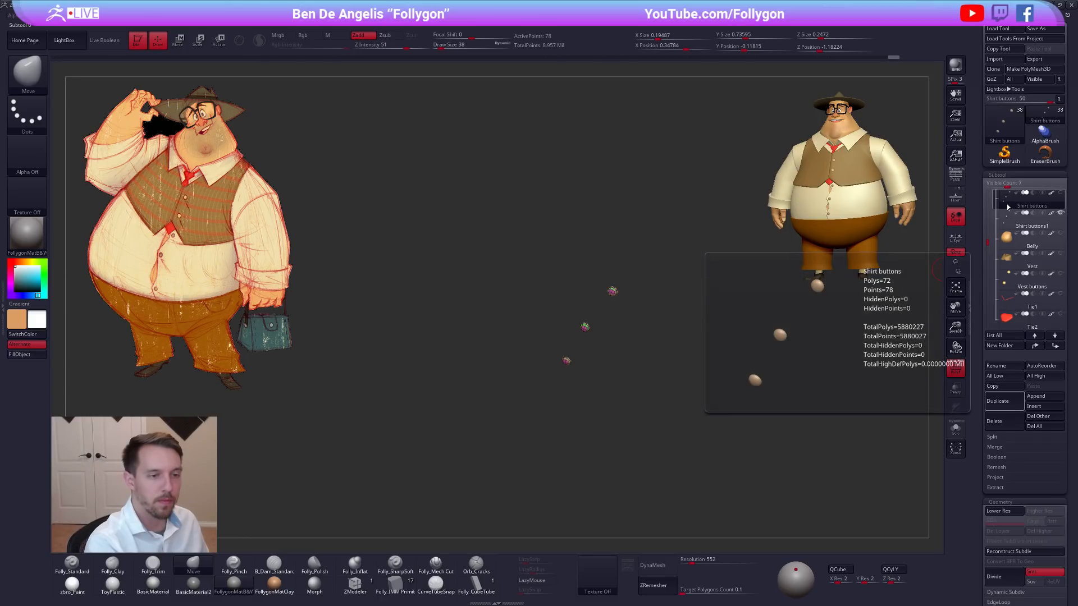
Compare the refitted shirt buttons with the duplicates by viewing each set in isolation.
click(1011, 222)
click(955, 428)
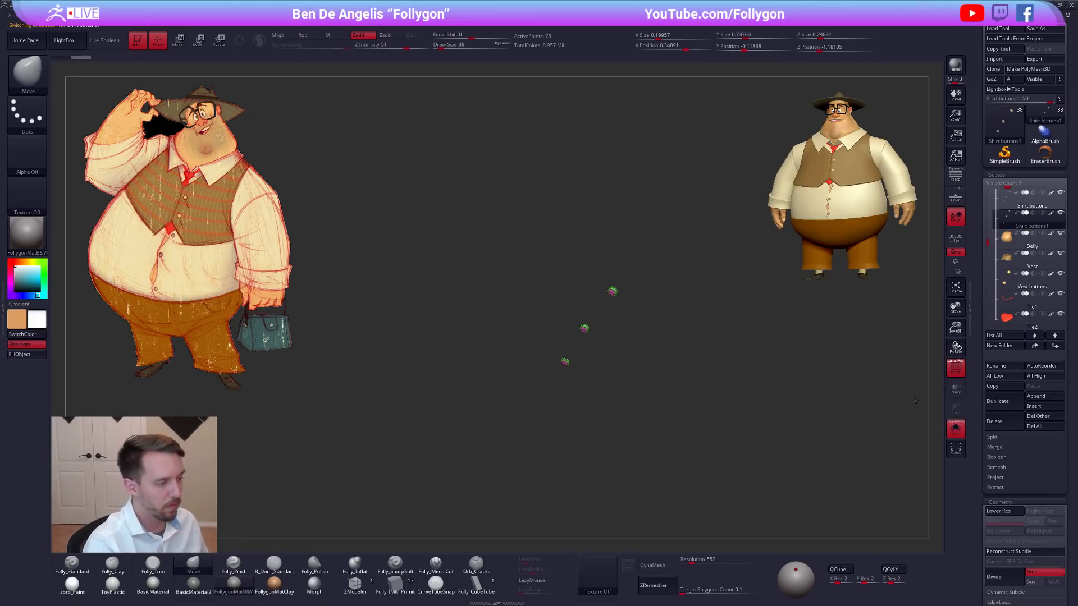
alt+right_drag(882, 381, 914, 340)
key(shift+f)
mouse_move(652, 306)
ctrl+right_down()
mouse_move(671, 382)
mouse_move(669, 361)
ctrl+right_up()
key(b)
key(m)
key(t)
key(shift+f)
key(b)
key(m)
key(v)
click(1004, 218)
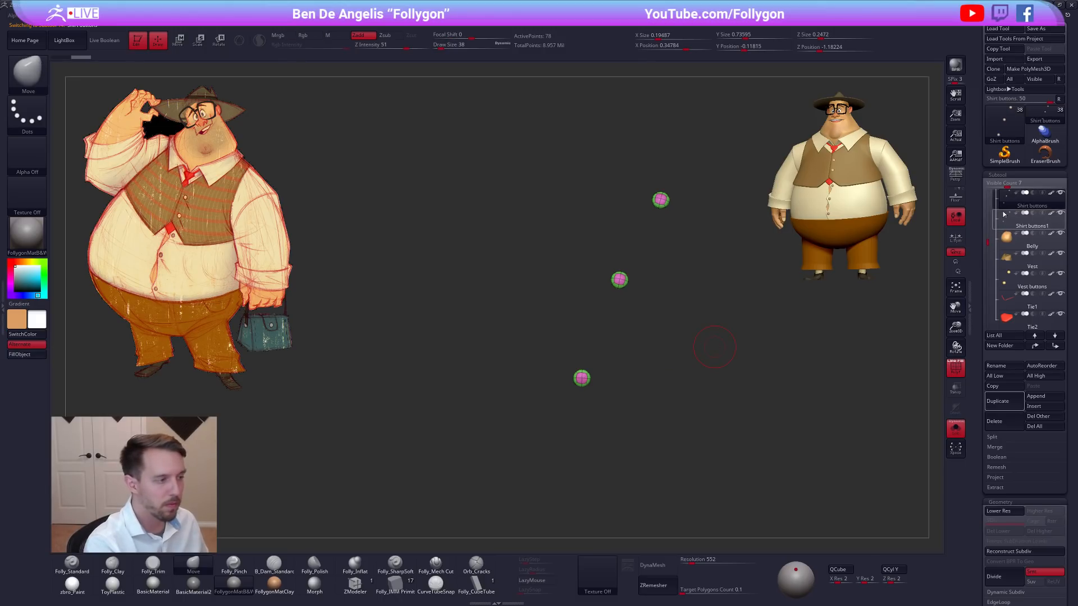
Delete the duplicate Shirt buttons1 subtool.
click(1009, 224)
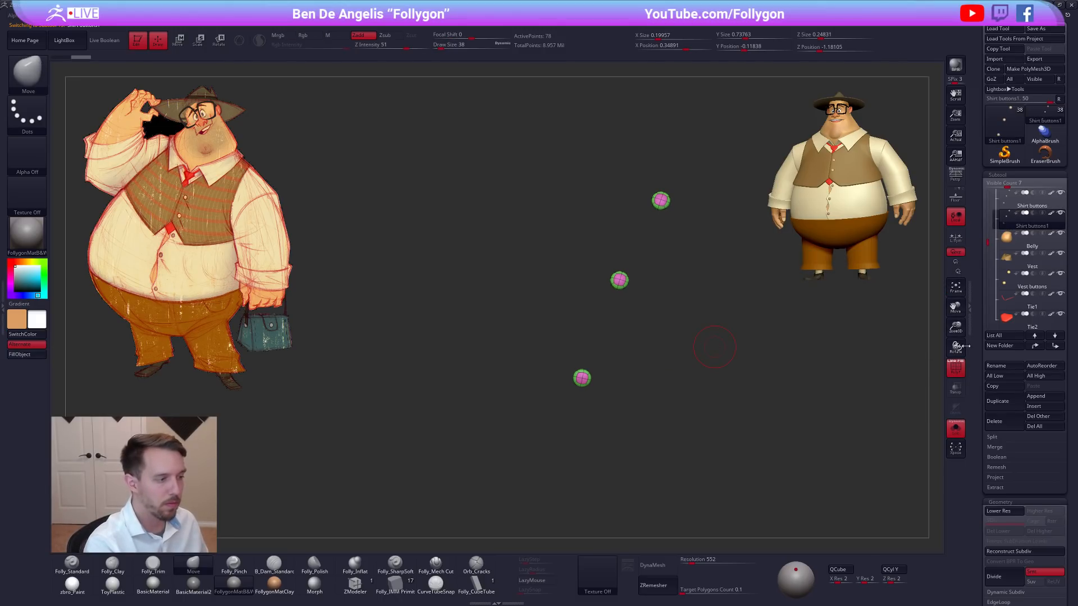
click(1002, 429)
click(926, 443)
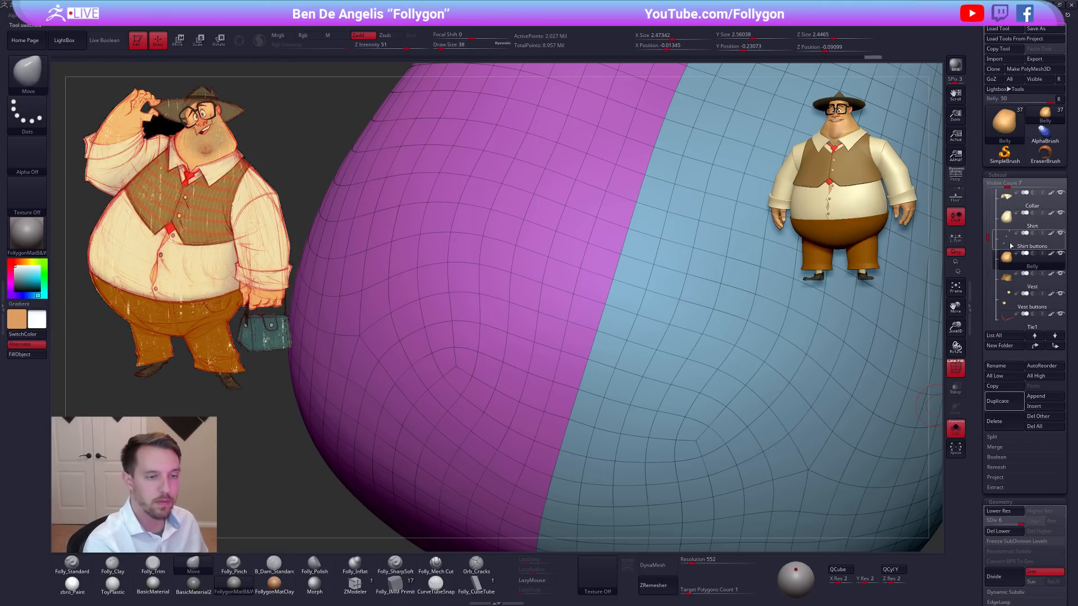
Reselect the shirt buttons and show the whole character without wireframe, using the Move brush.
click(1010, 238)
key(alt+s)
key(shift+f)
key(f)
mouse_move(827, 396)
shift+mouse_down()
mouse_move(808, 413)
mouse_move(732, 434)
shift+mouse_up()
key(b)
key(m)
key(v)
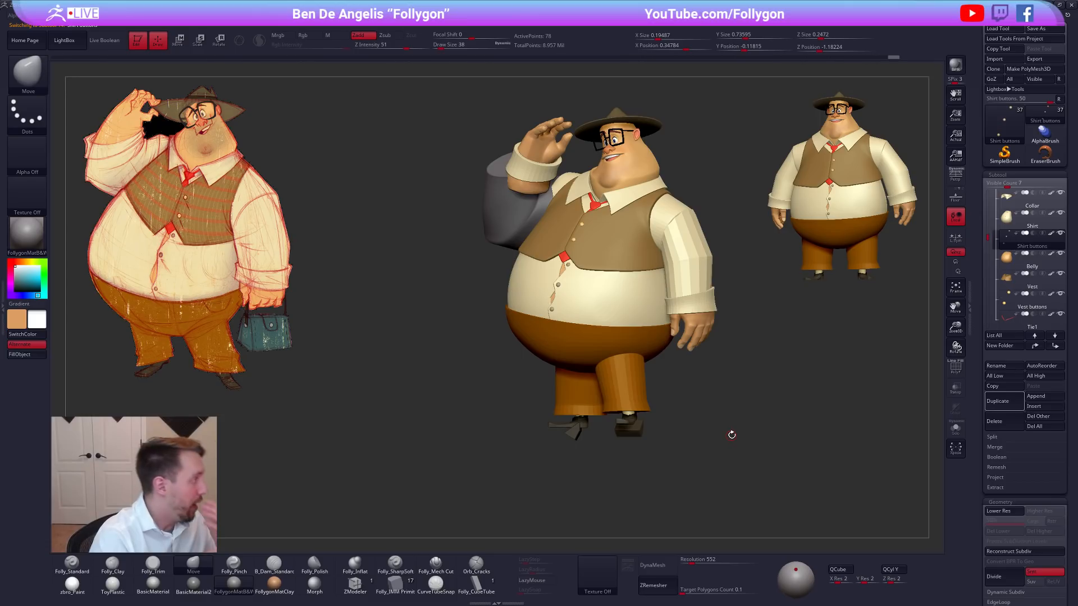
Turn on Live Boolean and perspective, and view the whole posed character.
key(comma)
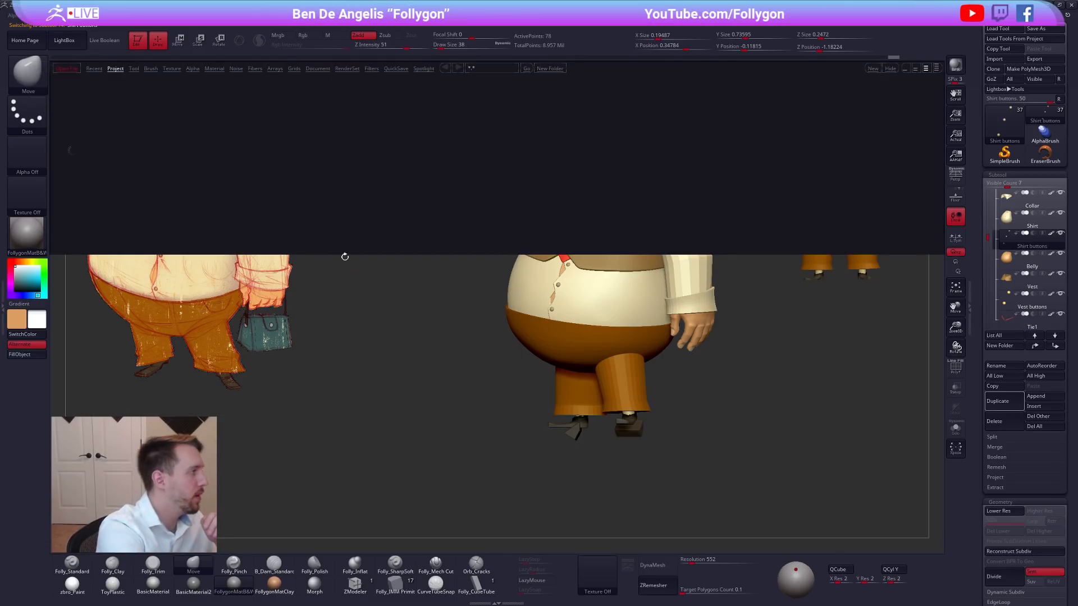
click(97, 40)
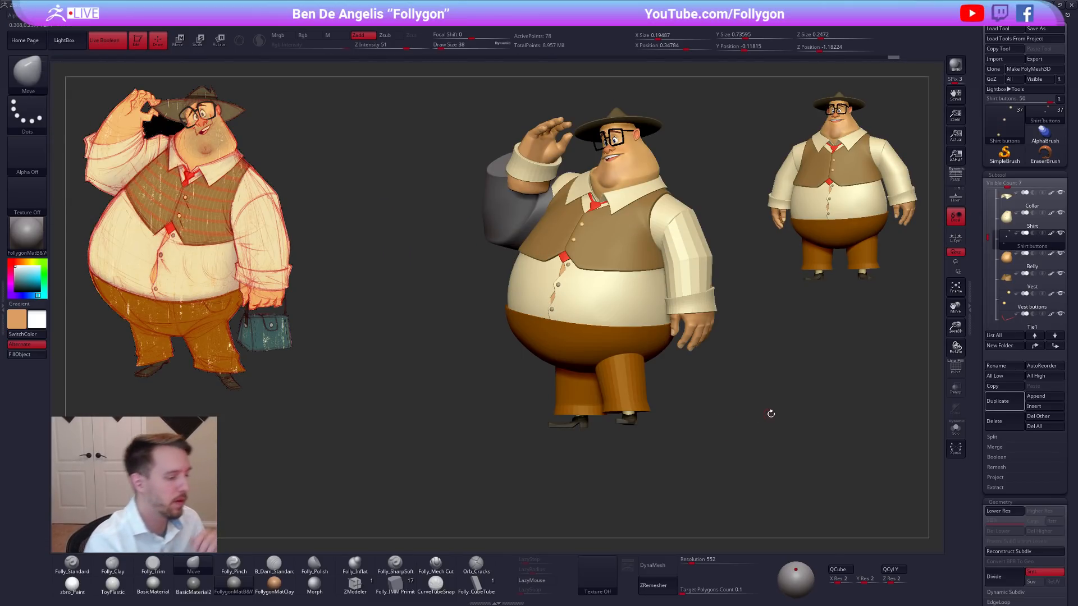
drag(765, 411, 786, 420)
click(959, 180)
drag(833, 373, 781, 421)
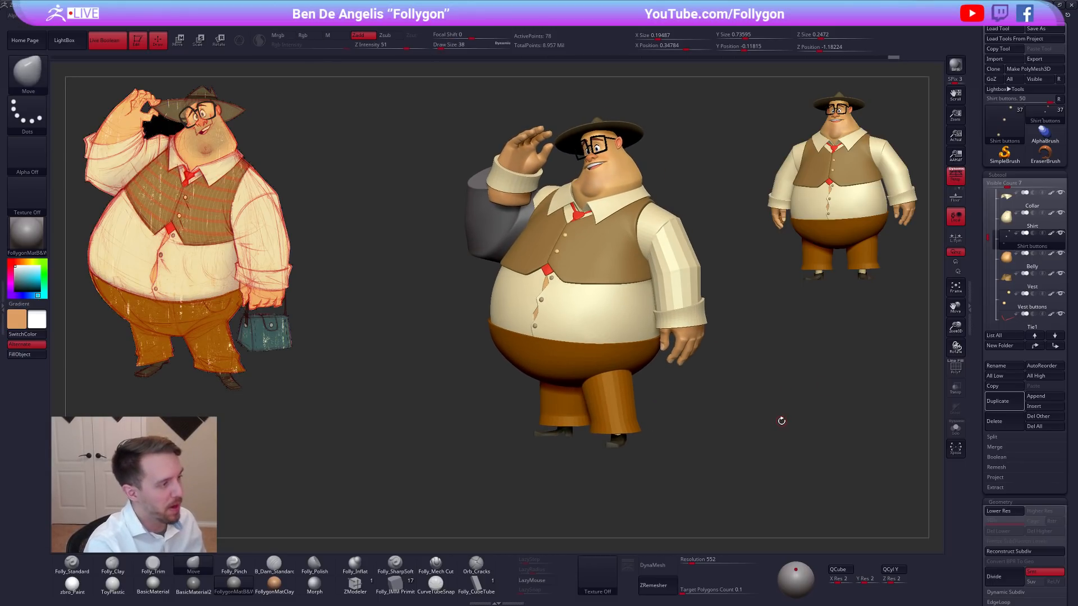
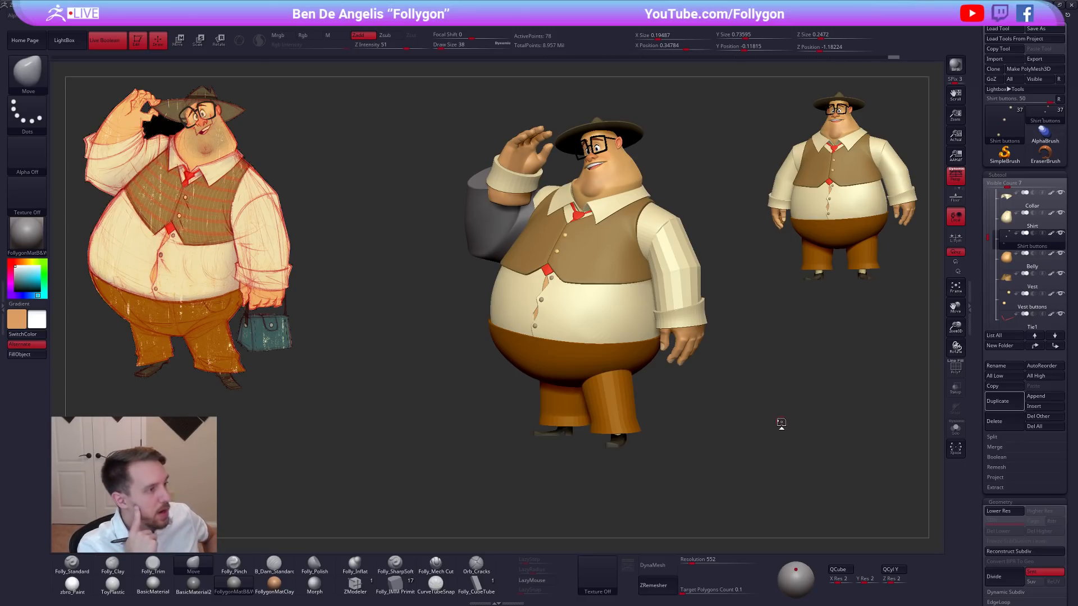
Isolate the character's head subtool and lower it to subdivision level 1.
alt+click(629, 164)
mouse_move(637, 174)
right_down()
mouse_move(652, 179)
mouse_move(625, 194)
mouse_move(640, 255)
mouse_move(637, 229)
mouse_move(604, 238)
right_up()
key(alt+s)
key(space)
click(638, 249)
key(shift+d)
key(shift+d)
key(shift+d)
key(shift+d)
Examine the head's wireframe and polygroups from the side with the polyframe display.
key(shift+f)
mouse_move(558, 255)
ctrl+mouse_down()
mouse_move(589, 183)
mouse_move(541, 124)
ctrl+mouse_up()
right_drag(628, 222, 617, 224)
ctrl+click(607, 212)
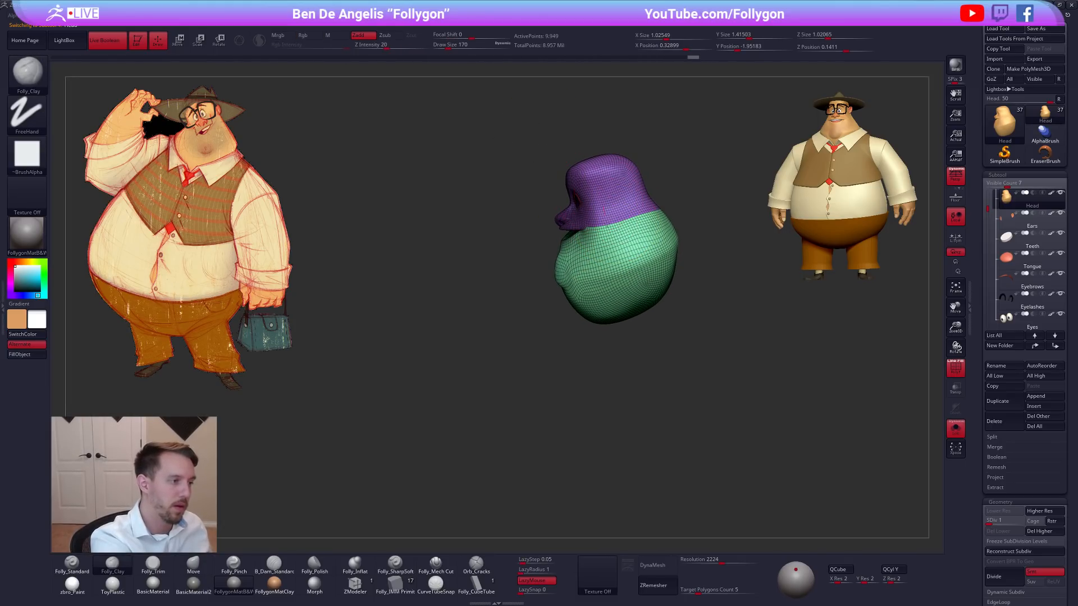
key(shift+f)
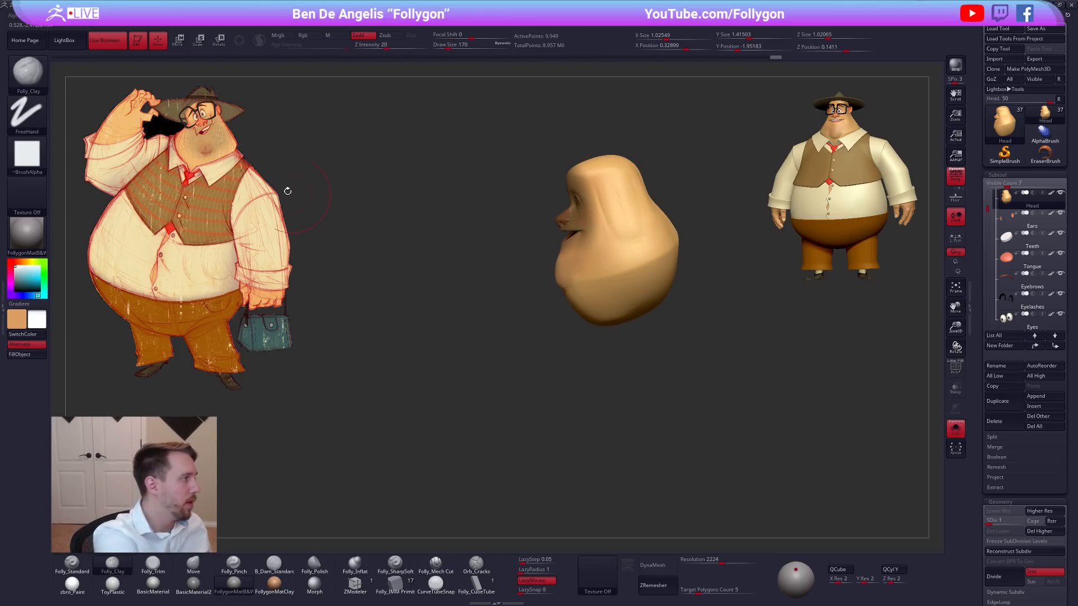
Adjust the back and side of the head with the Move brush.
mouse_move(268, 192)
right_down()
mouse_move(705, 231)
mouse_move(675, 188)
mouse_move(706, 201)
right_up()
key(b)
key(m)
key(v)
ctrl+drag(710, 200, 724, 206)
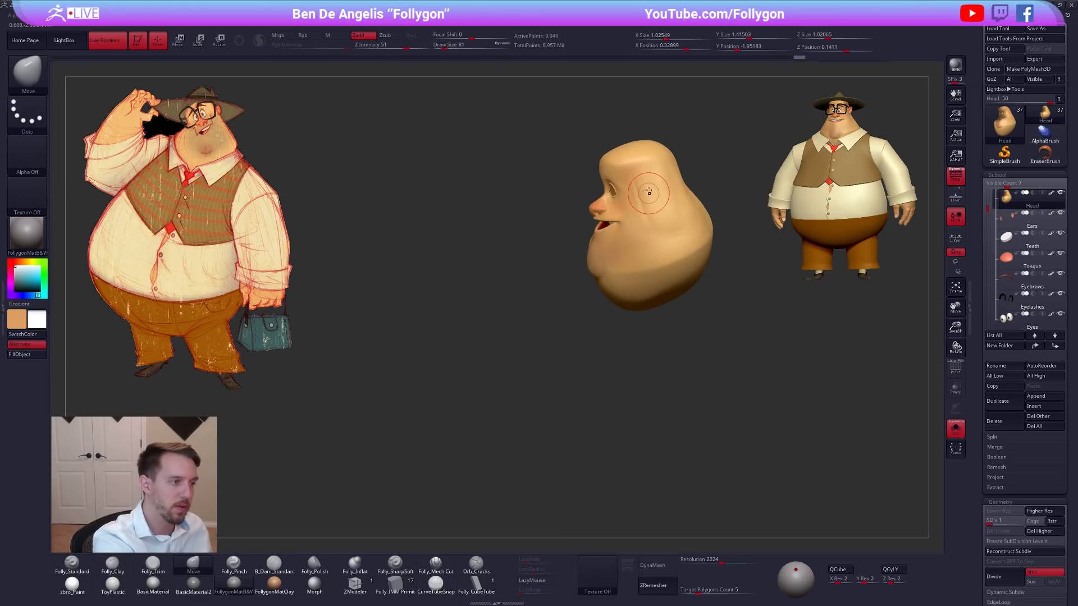
Shape the side of the head and cheek with the Folly_Trim and Folly_Pinch brushes.
key(b)
key(f)
key(t)
mouse_move(668, 215)
right_down()
mouse_move(643, 220)
mouse_move(657, 229)
mouse_move(684, 182)
right_up()
key(b)
key(p)
key(i)
right_drag(682, 236, 648, 175)
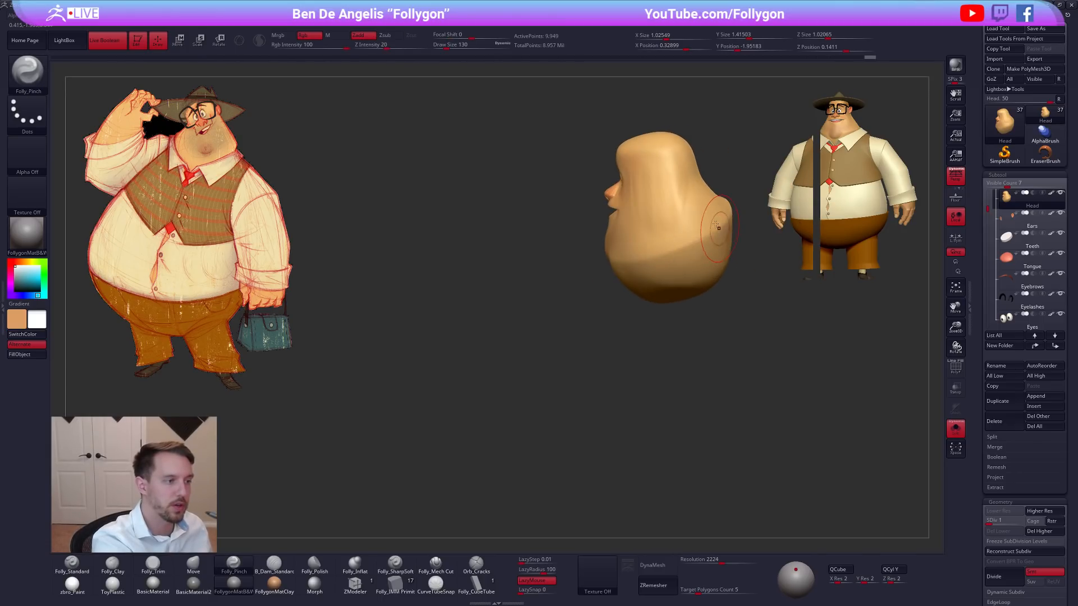
Flatten the temple and side of the head with the Folly_Trim brush and smooth the strokes.
key(b)
key(f)
key(t)
mouse_move(679, 222)
right_down()
mouse_move(651, 246)
mouse_move(687, 194)
mouse_move(700, 198)
mouse_move(647, 207)
mouse_move(656, 196)
mouse_move(676, 196)
mouse_move(662, 230)
right_up()
mouse_move(599, 207)
ctrl+mouse_down()
mouse_move(613, 178)
mouse_move(573, 169)
ctrl+mouse_up()
ctrl+click(728, 179)
ctrl+drag(725, 187, 653, 197)
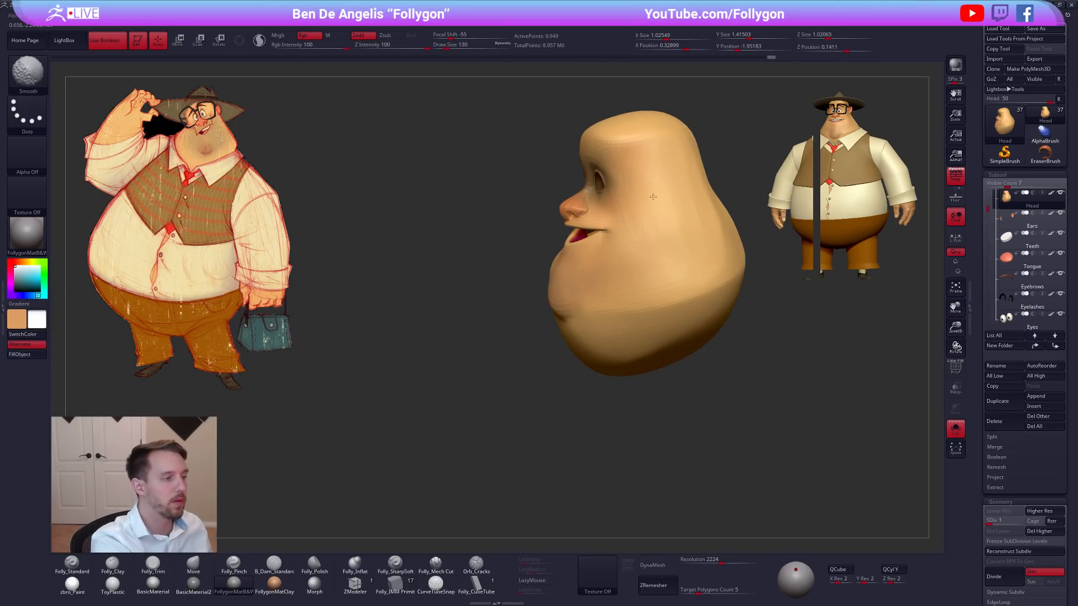
Smooth the transition from the temple down to the back of the cheek.
mouse_move(606, 163)
ctrl+mouse_down()
mouse_move(599, 282)
mouse_move(416, 341)
ctrl+mouse_up()
ctrl+click(626, 263)
ctrl+click(626, 262)
ctrl+click(626, 262)
shift+drag(652, 233, 696, 231)
right_drag(697, 231, 702, 223)
shift+drag(703, 230, 709, 245)
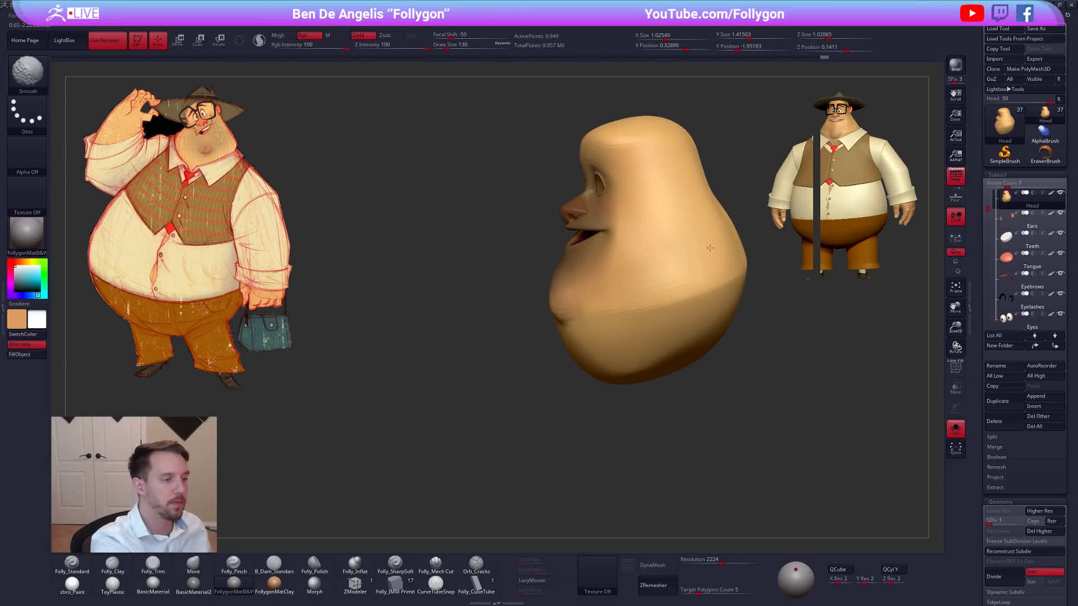
Raise the head to subdivision level 2 and switch the preview material to zbro_Paint.
key(ctrl+d)
right_drag(710, 245, 681, 232)
shift+drag(672, 212, 670, 218)
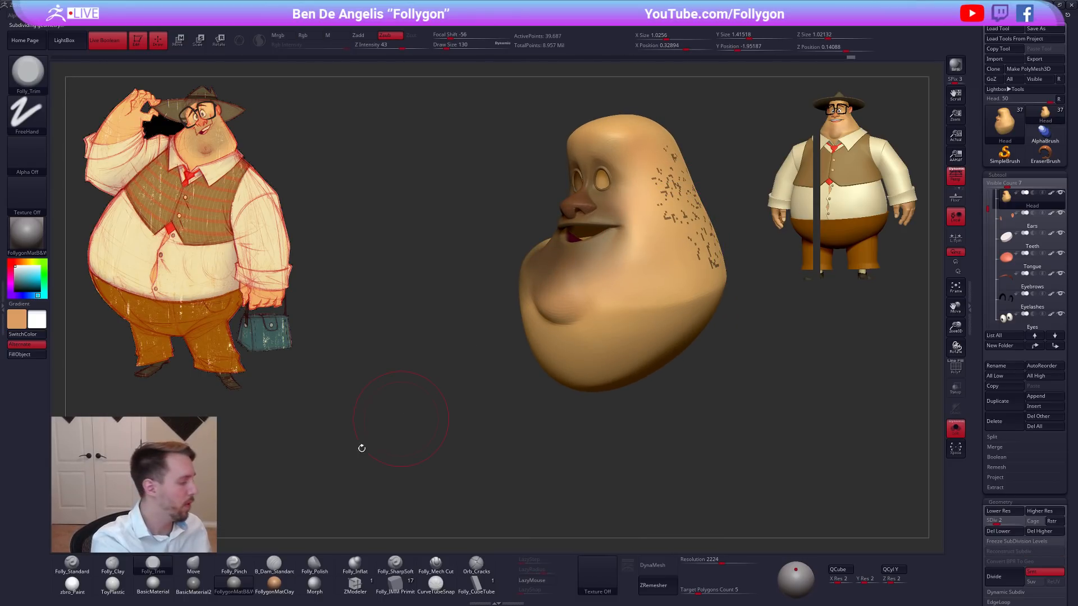
click(90, 583)
Trim the temple and outer cheek with the Folly_Trim brush and smooth the surface.
mouse_move(680, 205)
right_down()
mouse_move(696, 213)
mouse_move(669, 219)
right_up()
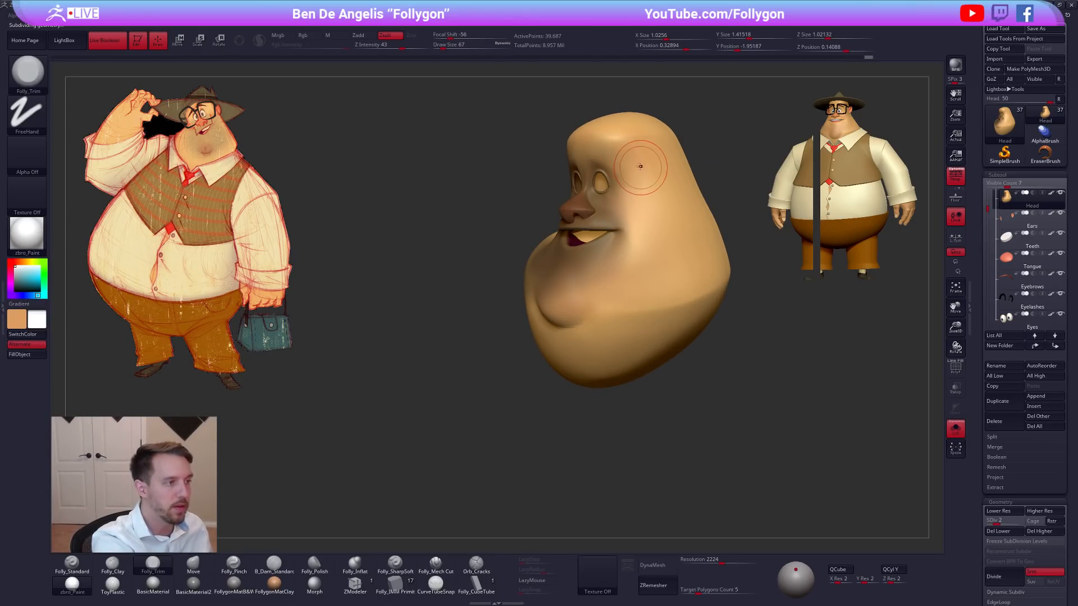
key(shift)
mouse_move(689, 230)
right_down()
mouse_move(698, 181)
mouse_move(721, 236)
right_up()
key(shift)
ctrl+drag(720, 249, 735, 269)
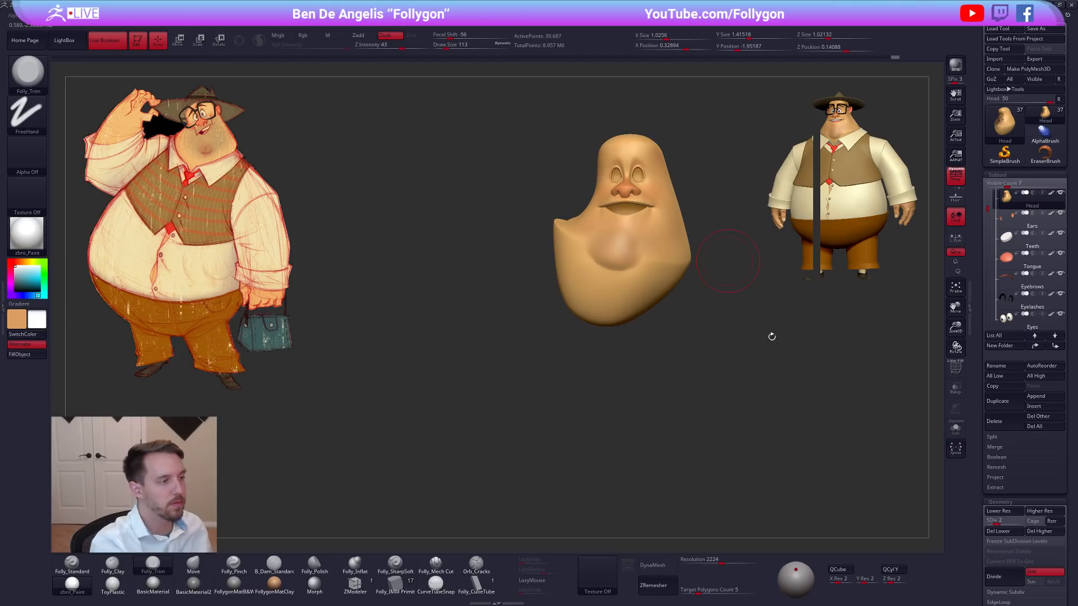
Show the whole character and compare the head's shape with the reference sketch.
key(alt+s)
shift+right_drag(817, 379, 834, 389)
alt+drag(835, 385, 788, 432)
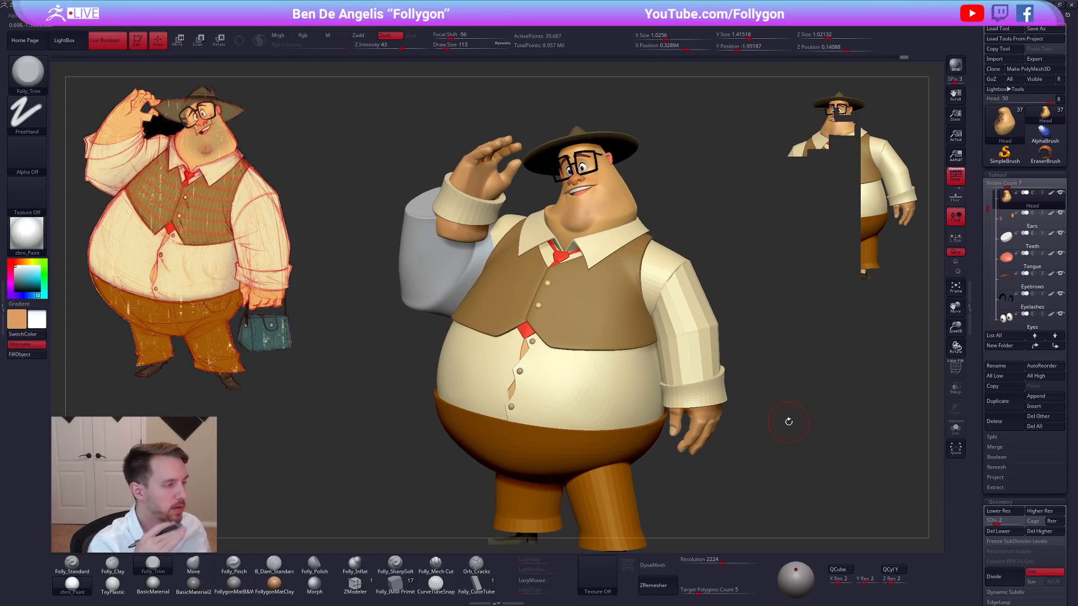
alt+drag(638, 188, 634, 216)
Switch to the Move brush at draw size 160 and isolate the head at subdivision level 1.
key(b)
key(m)
key(v)
key(space)
key(shift+d)
key(alt+s)
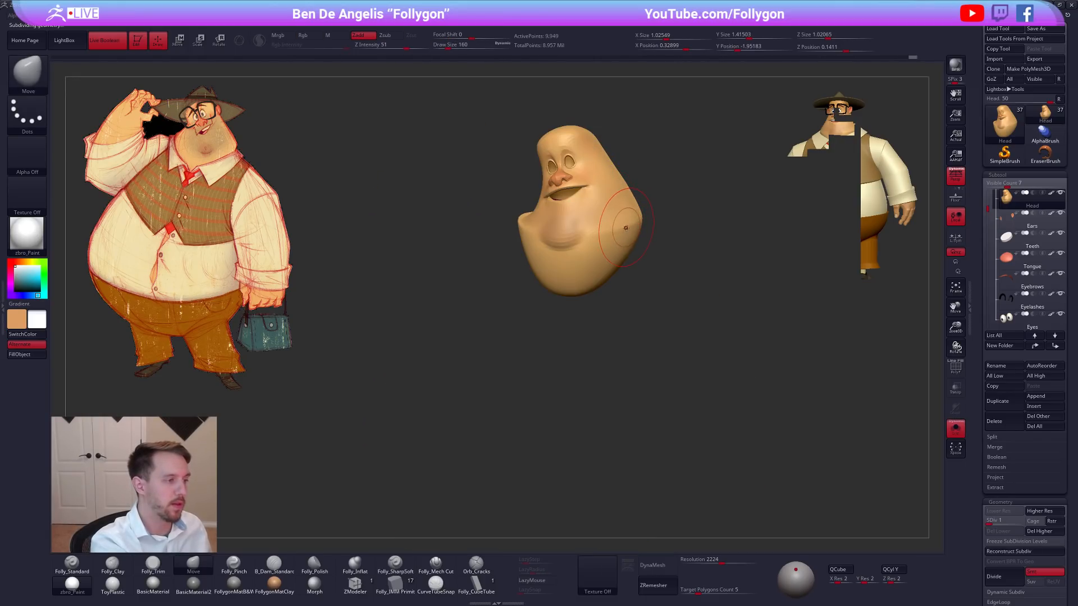
Preview the head at subdivision level 4, then check its wireframe while returning to level 1.
key(d)
key(d)
key(d)
key(d)
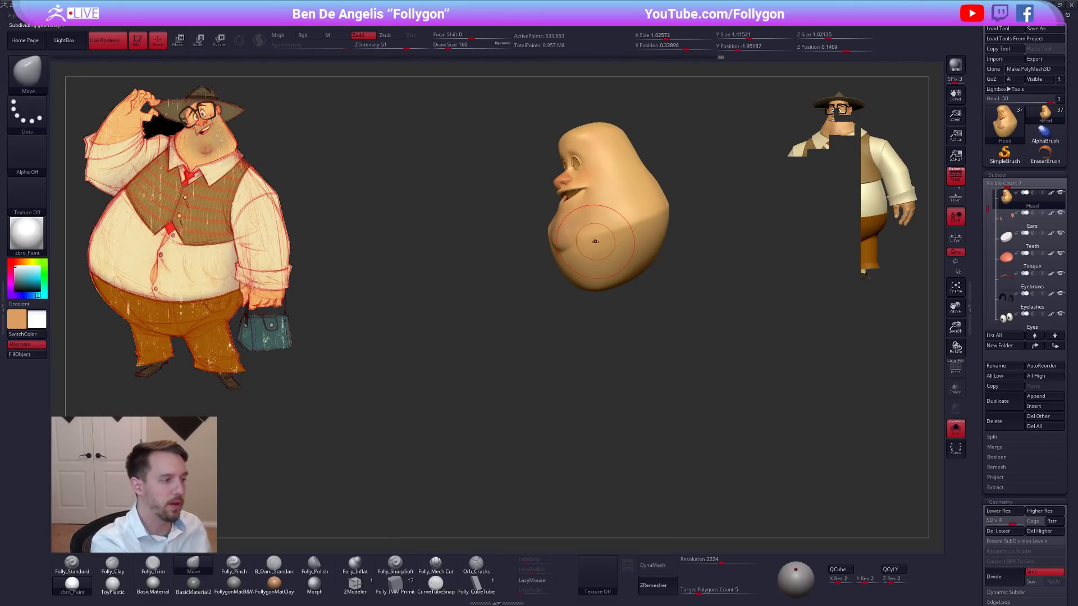
key(shift+f)
key(shift+d)
key(shift+d)
key(shift+d)
key(shift+d)
mouse_move(613, 248)
right_down()
mouse_move(587, 244)
mouse_move(625, 245)
right_up()
key(shift+f)
Mask the whole head except the chin area and soften the mask's edge.
mouse_move(586, 209)
ctrl+mouse_down()
mouse_move(568, 242)
mouse_move(604, 260)
ctrl+mouse_up()
ctrl+click(611, 250)
right_drag(611, 251, 564, 258)
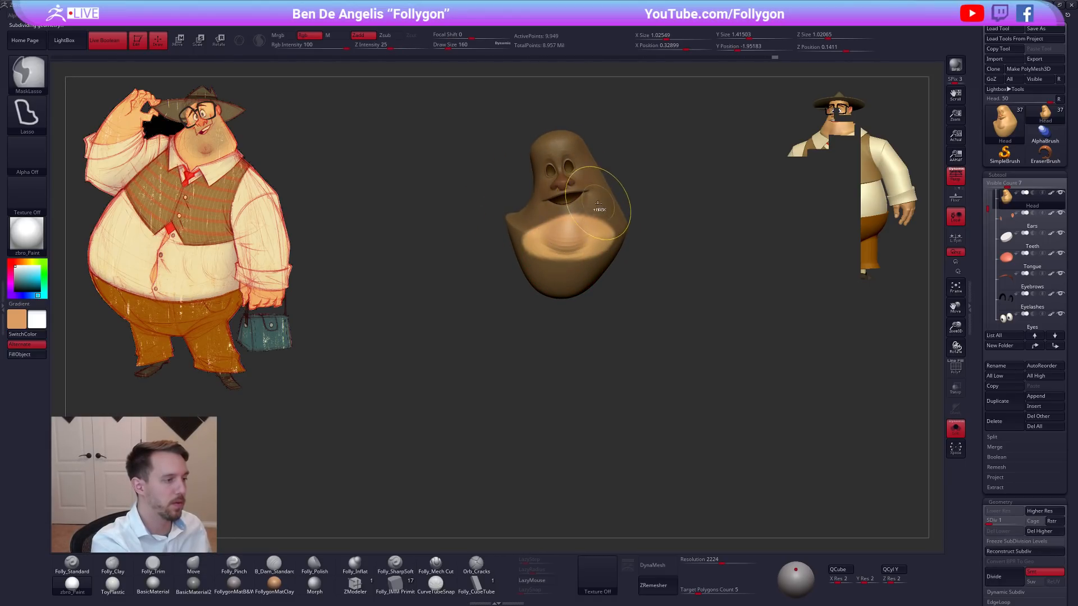
ctrl+drag(597, 206, 640, 259)
ctrl+drag(531, 211, 483, 291)
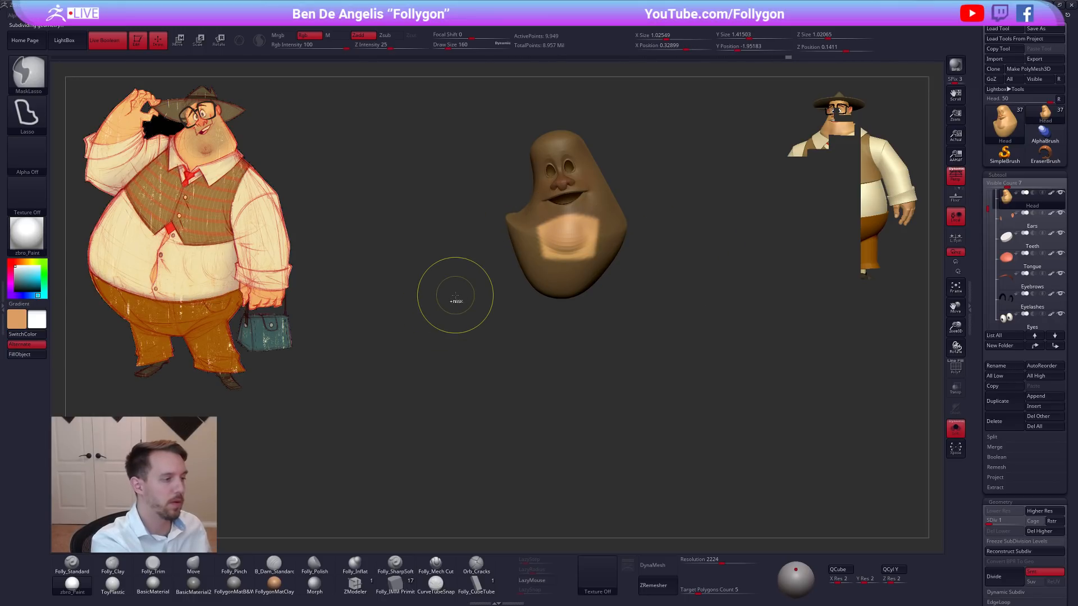
ctrl+click(579, 279)
ctrl+click(628, 267)
ctrl+click(596, 264)
ctrl+click(596, 264)
ctrl+click(626, 266)
Rotate the unmasked chin area with the Transpose line and check it on the whole character.
key(r)
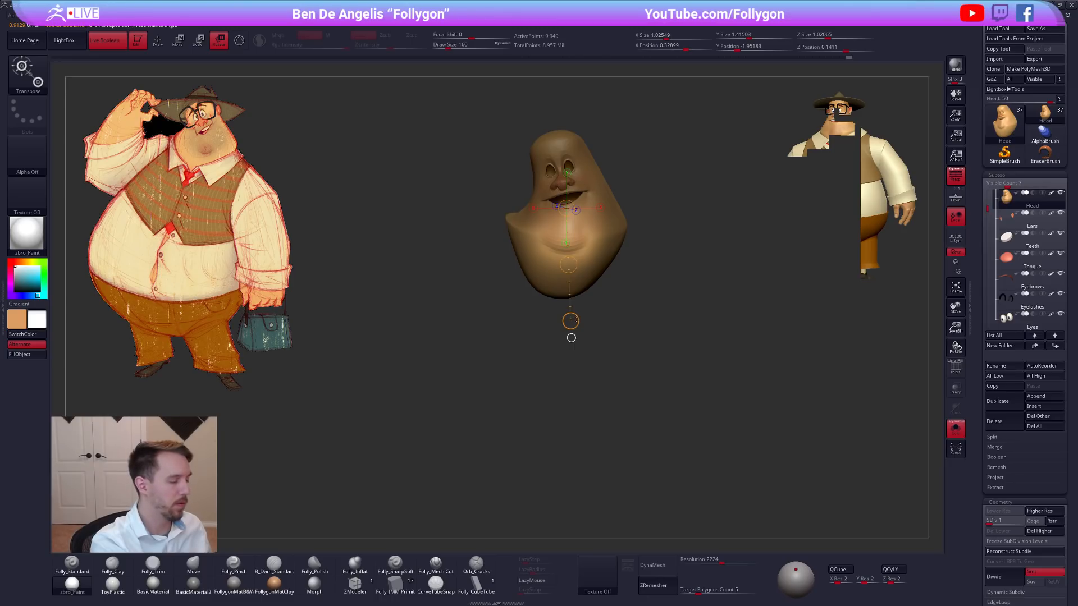
key(alt+s)
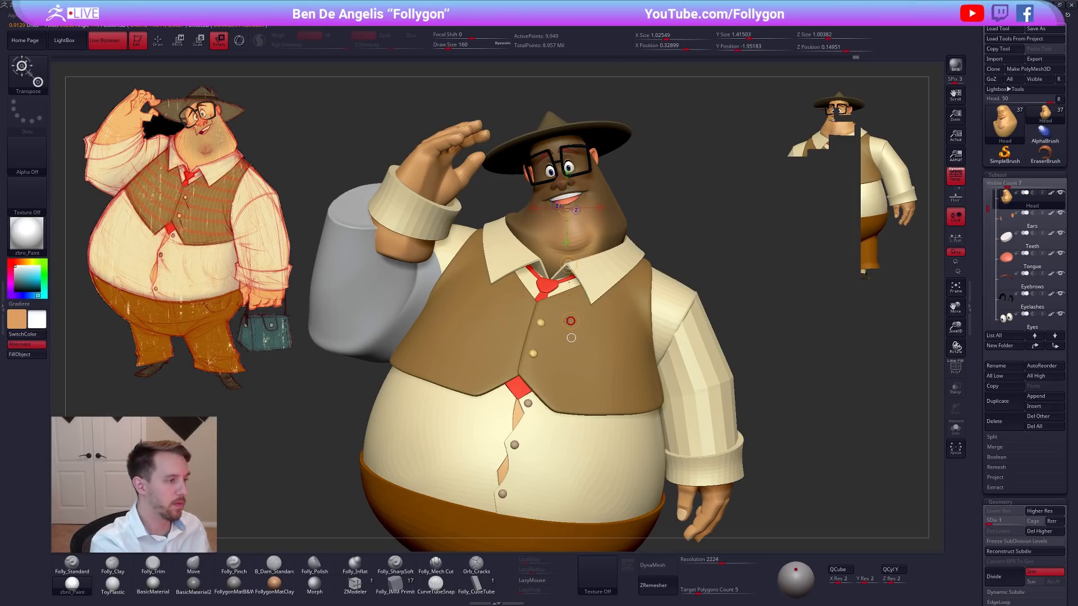
key(q)
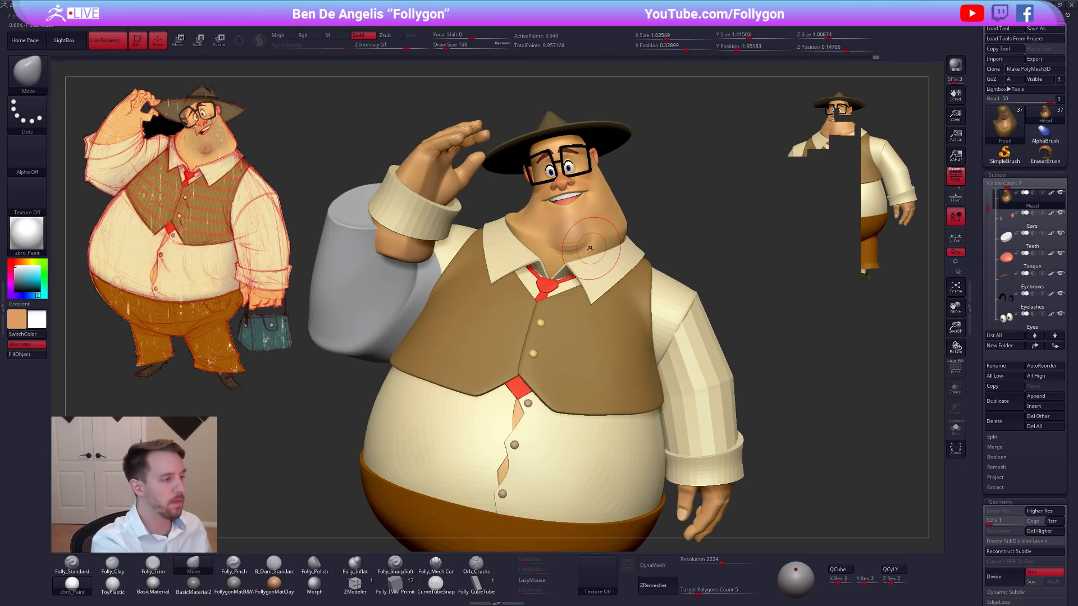
Isolate the head at subdivision level 2 and ready the Folly_Trim brush at draw size 54 for the chin.
key(d)
mouse_move(582, 276)
right_down()
mouse_move(583, 343)
mouse_move(572, 356)
mouse_move(589, 271)
right_up()
key(alt+s)
mouse_move(565, 234)
ctrl+right_down()
mouse_move(581, 250)
mouse_move(576, 237)
mouse_move(619, 228)
ctrl+right_up()
key(space)
click(582, 232)
key(3)
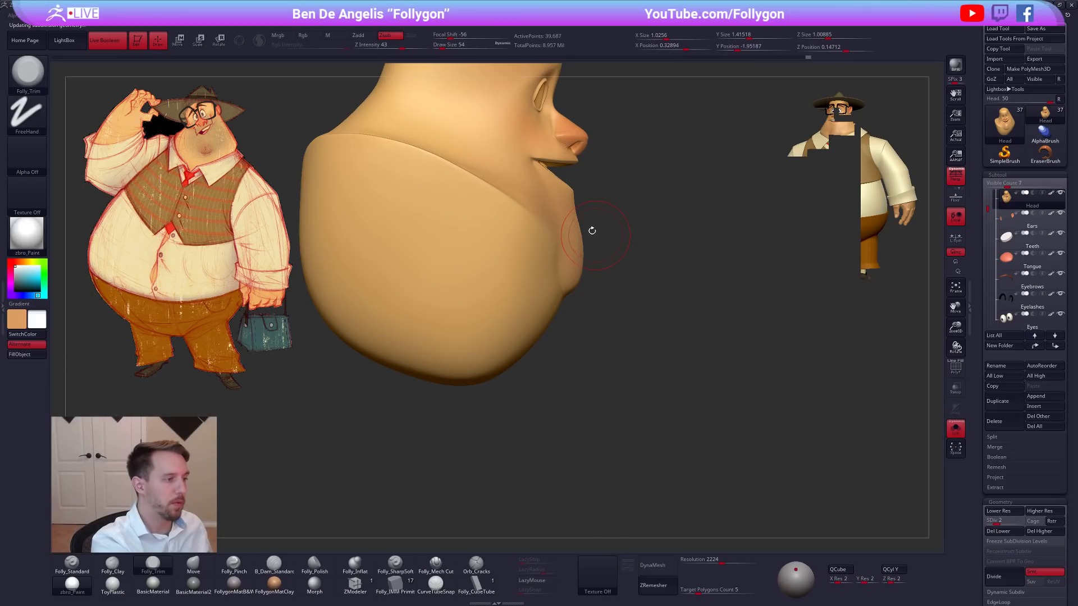
Reshape the chin and jaw profile with the Move brush at subdivision level 1.
key(1)
key(shift+d)
key(bracketright)
key(bracketright)
right_drag(582, 248, 531, 241)
drag(597, 224, 587, 267)
right_drag(587, 267, 561, 275)
ctrl+right_drag(793, 396, 754, 401)
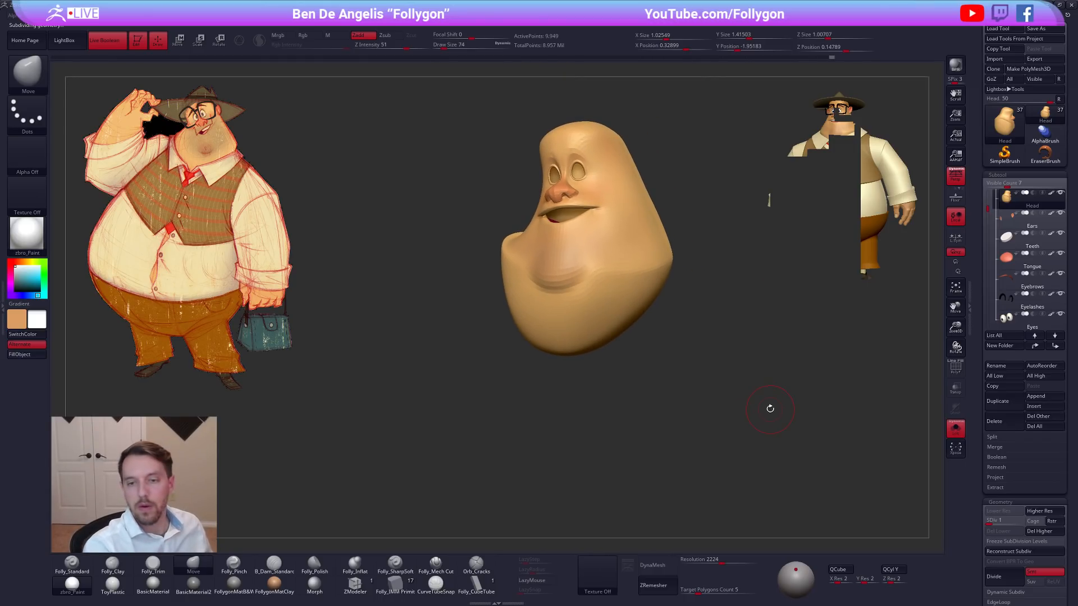
Check the chin on the whole character, then refine the cheek with the Move and Folly_Trim brushes.
mouse_move(769, 409)
mouse_down()
mouse_move(784, 427)
mouse_move(750, 418)
mouse_move(760, 422)
mouse_up()
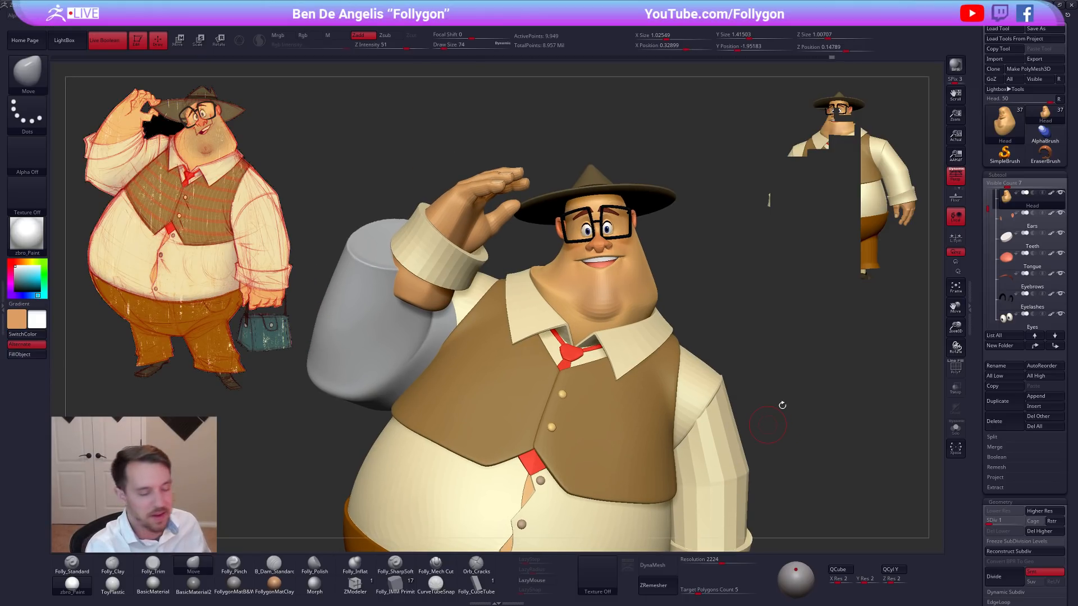
drag(770, 411, 746, 428)
key(space)
drag(669, 244, 676, 241)
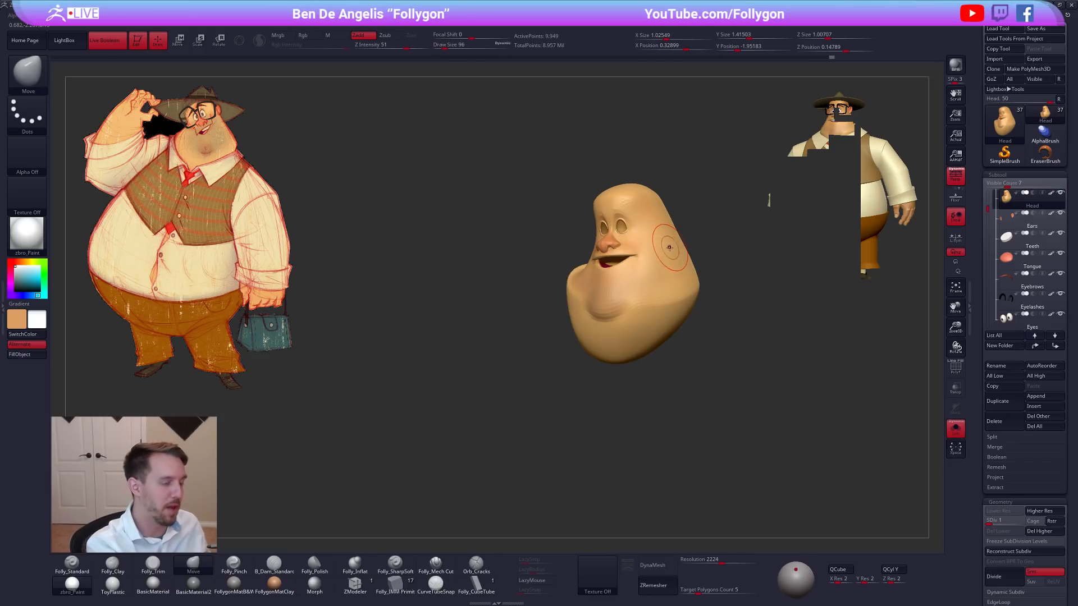
ctrl+right_drag(663, 250, 662, 272)
key(3)
ctrl+right_drag(624, 321, 608, 292)
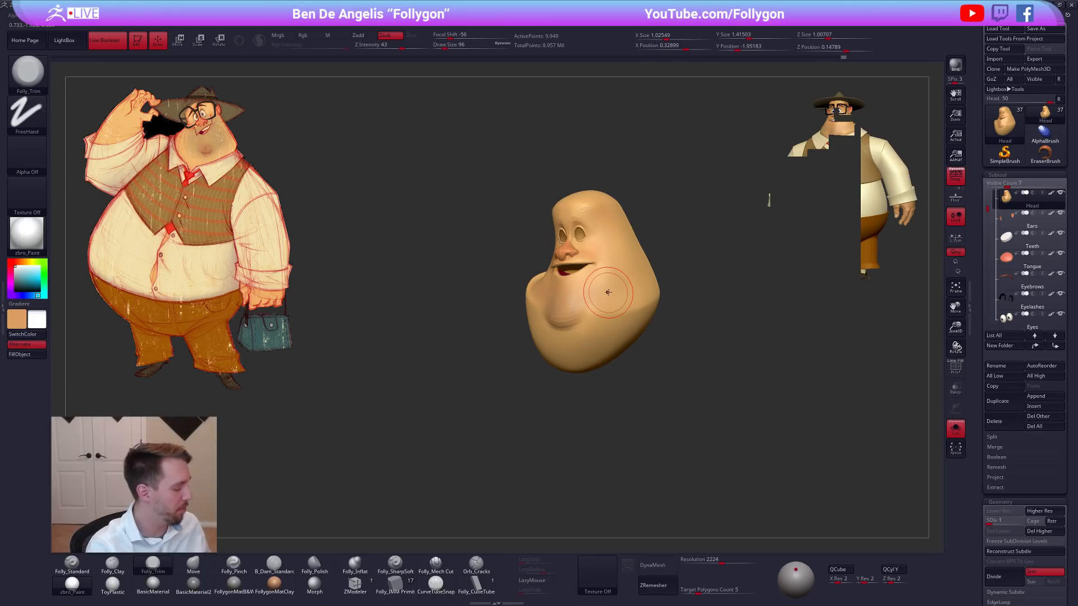
Preview the head in BasicMaterial, return to FollygonMatB&P and raise the head to subdivision level 5.
click(156, 584)
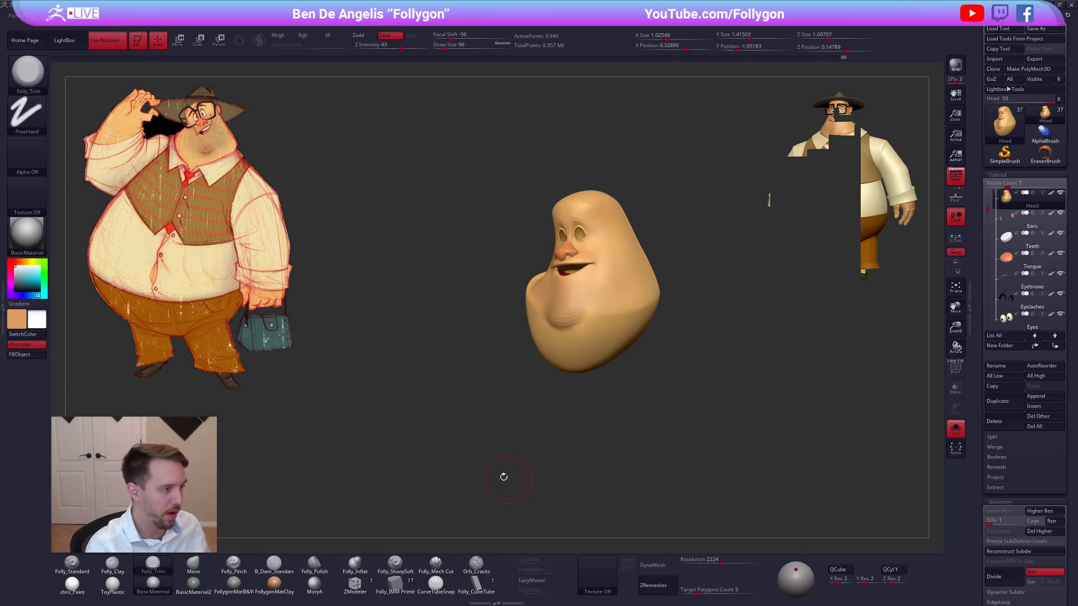
click(235, 589)
key(ctrl+d)
key(d)
key(d)
key(d)
right_drag(654, 285, 618, 253)
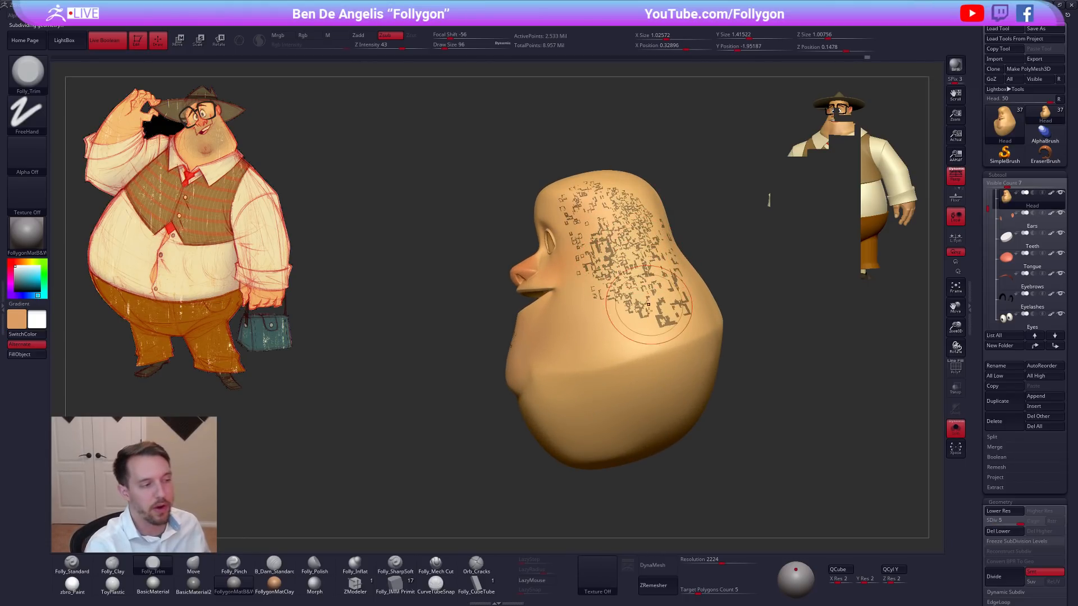
Compare the zbro_Paint and FollygonMatB&P materials on the head and inspect the blotchy patches at different subdivision levels.
click(73, 588)
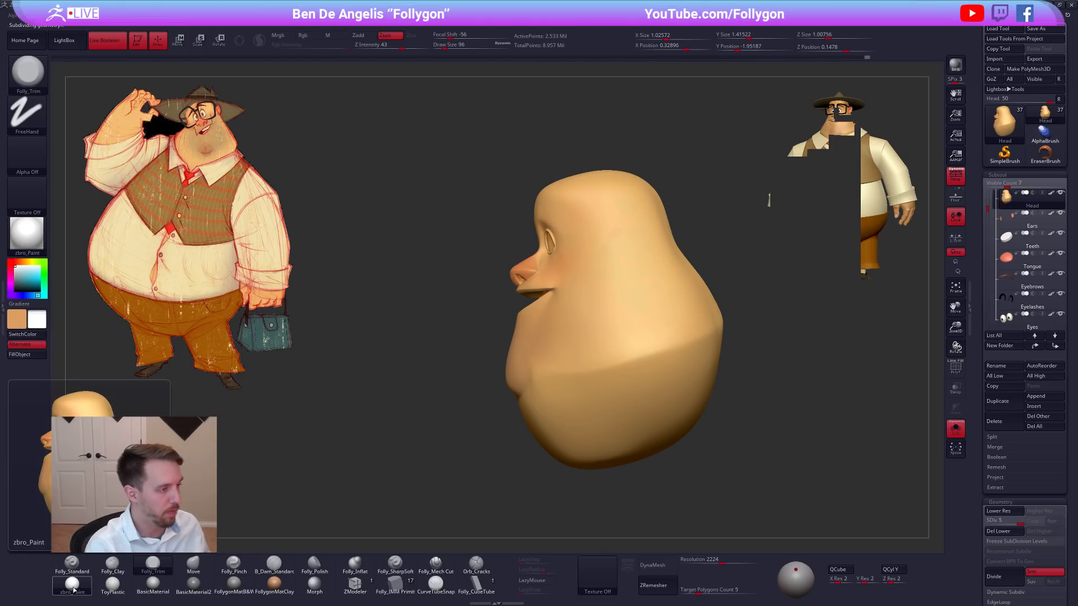
click(234, 584)
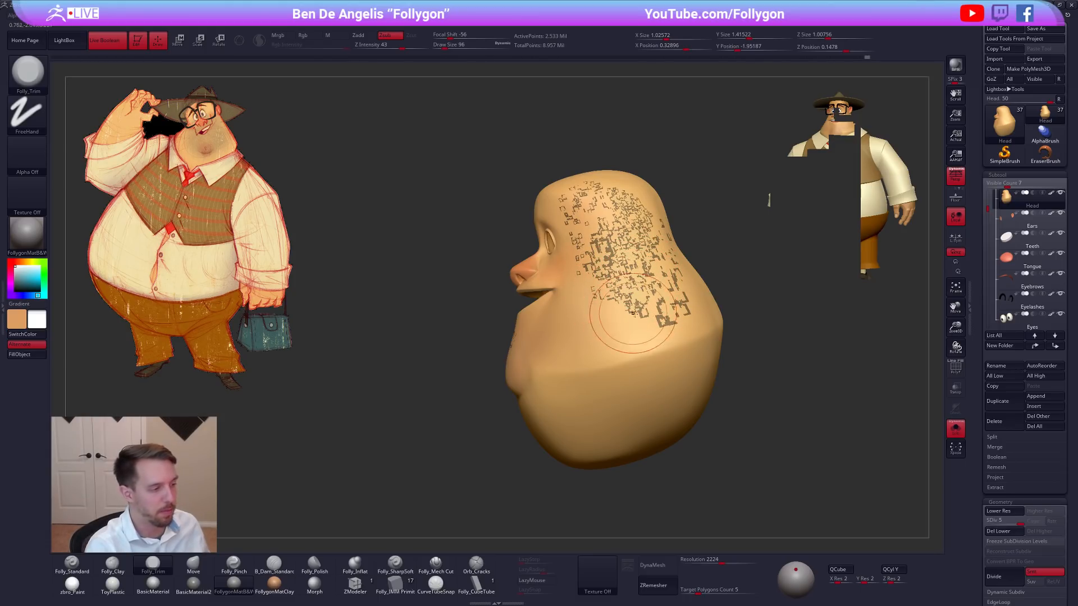
key(shift+d)
key(shift+d)
key(shift+d)
key(shift+d)
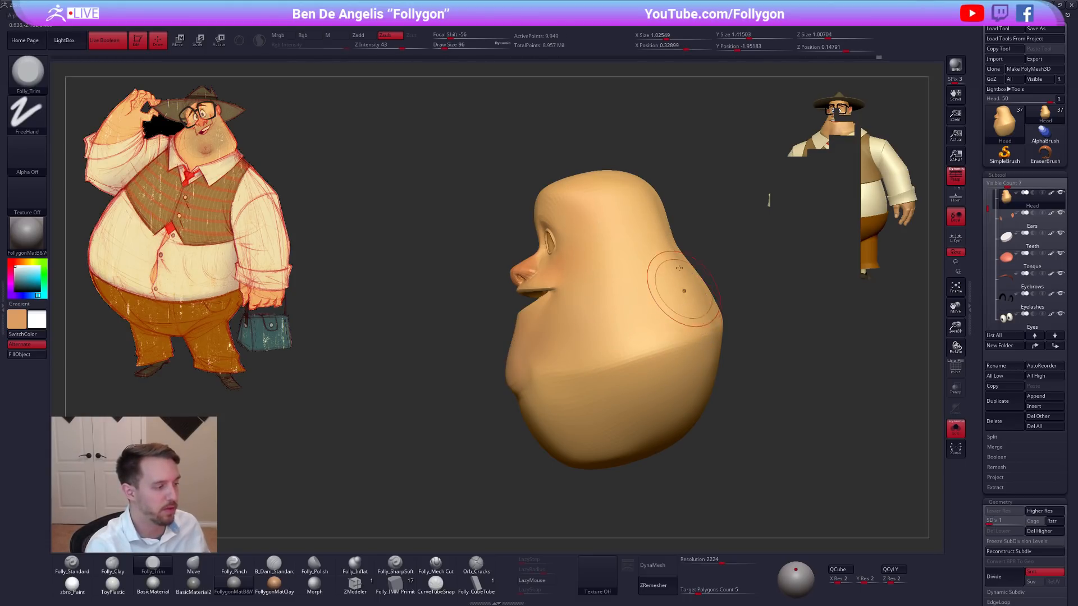
key(d)
key(d)
key(d)
key(d)
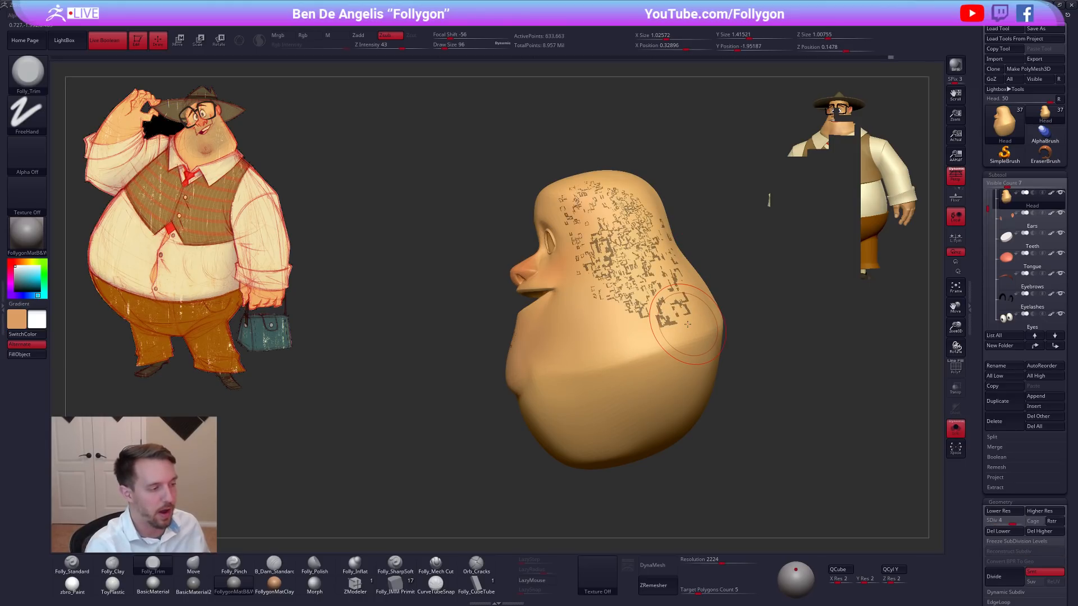
Set the Folly_Standard brush to material-only painting and switch between the zbro_Paint and FollygonMatB&P materials.
key(1)
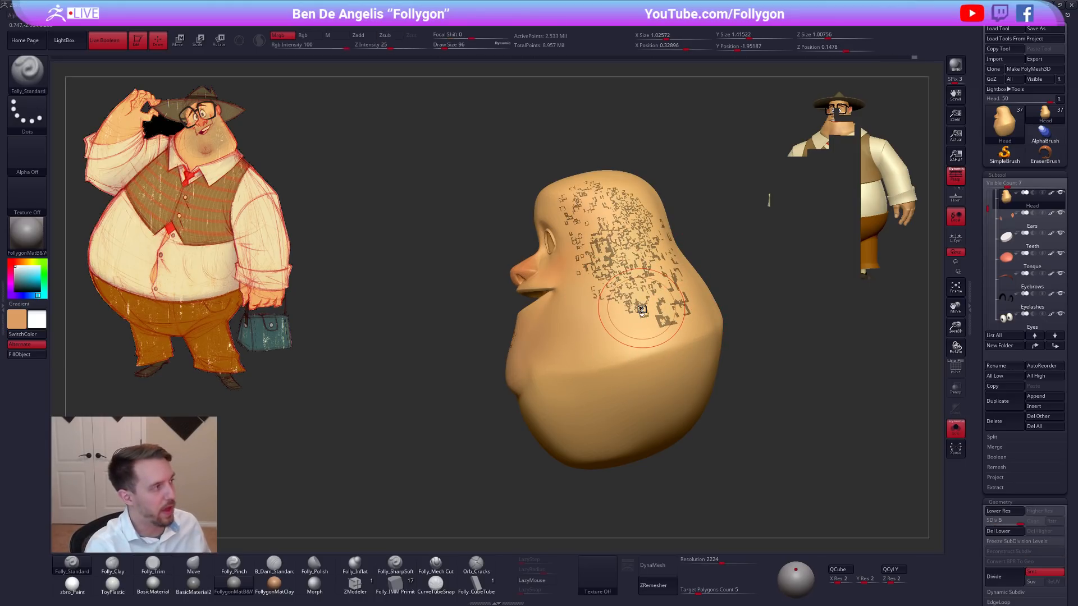
click(328, 36)
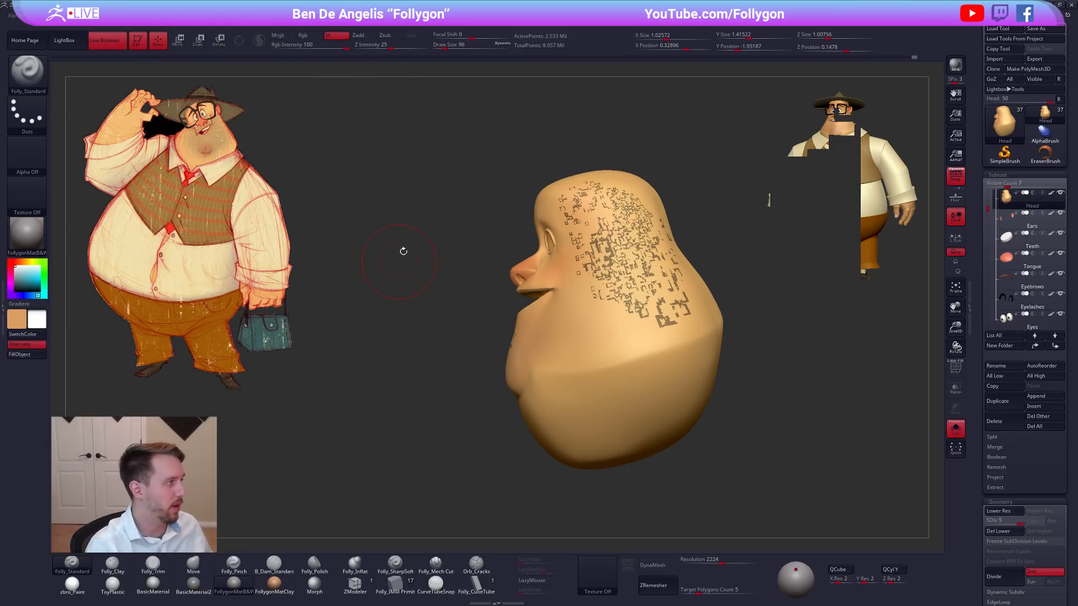
click(88, 585)
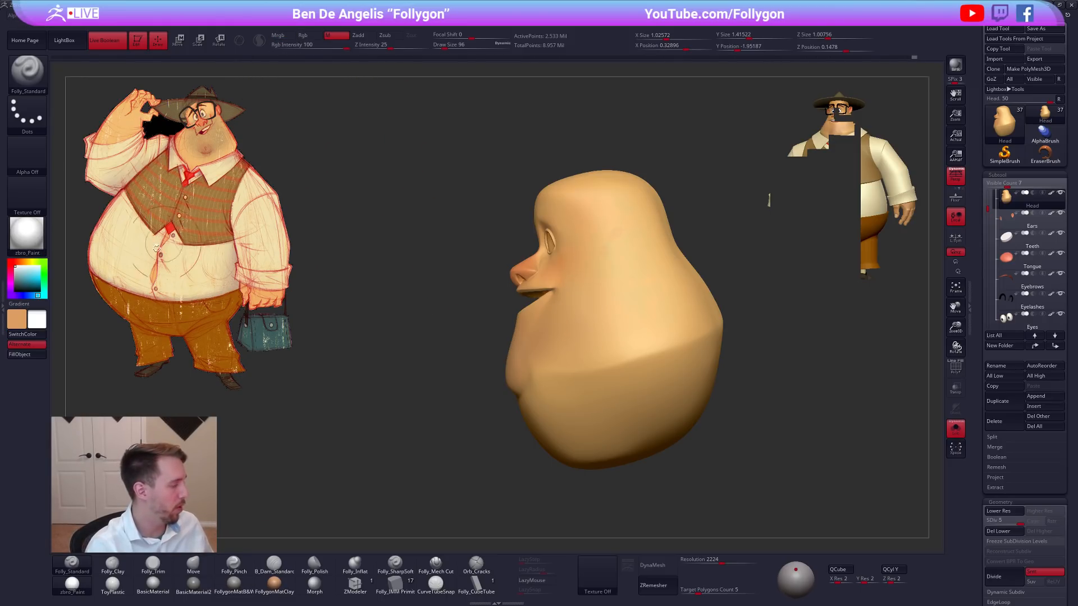
click(231, 587)
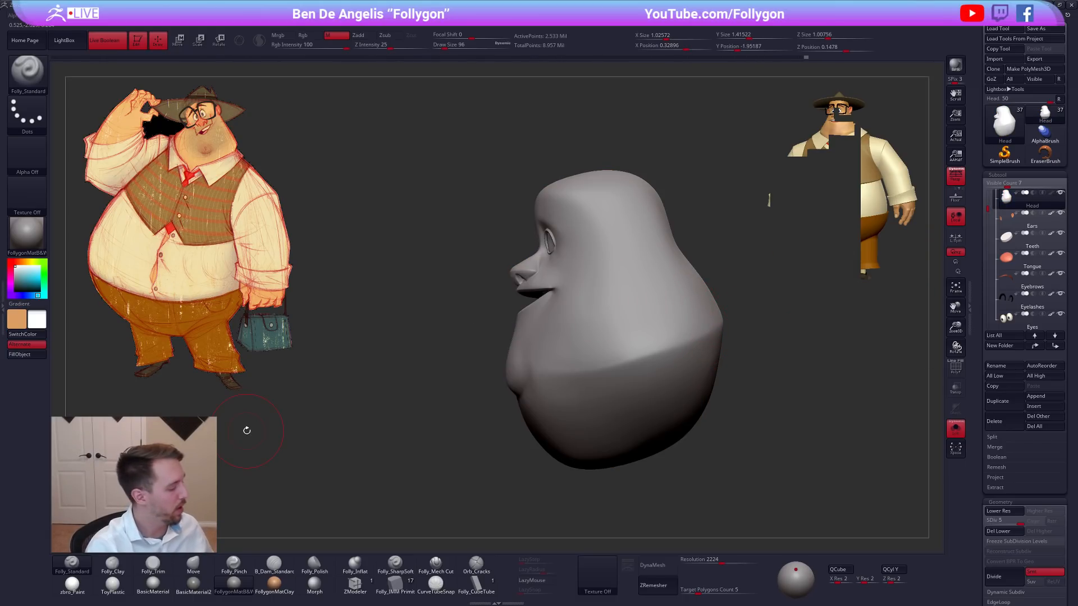
Try BasicMaterial and FollygonMatClay on the unpainted head, ending with the zbro_Paint material.
click(147, 594)
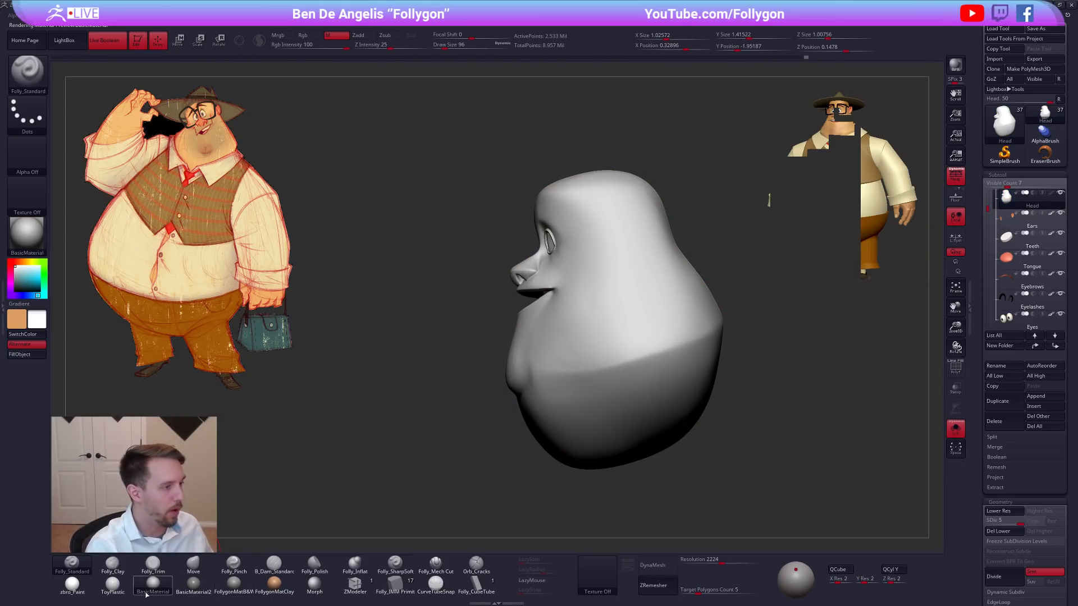
click(274, 586)
mouse_move(331, 503)
mouse_down()
mouse_move(437, 448)
mouse_move(373, 451)
mouse_move(425, 441)
mouse_up()
click(113, 583)
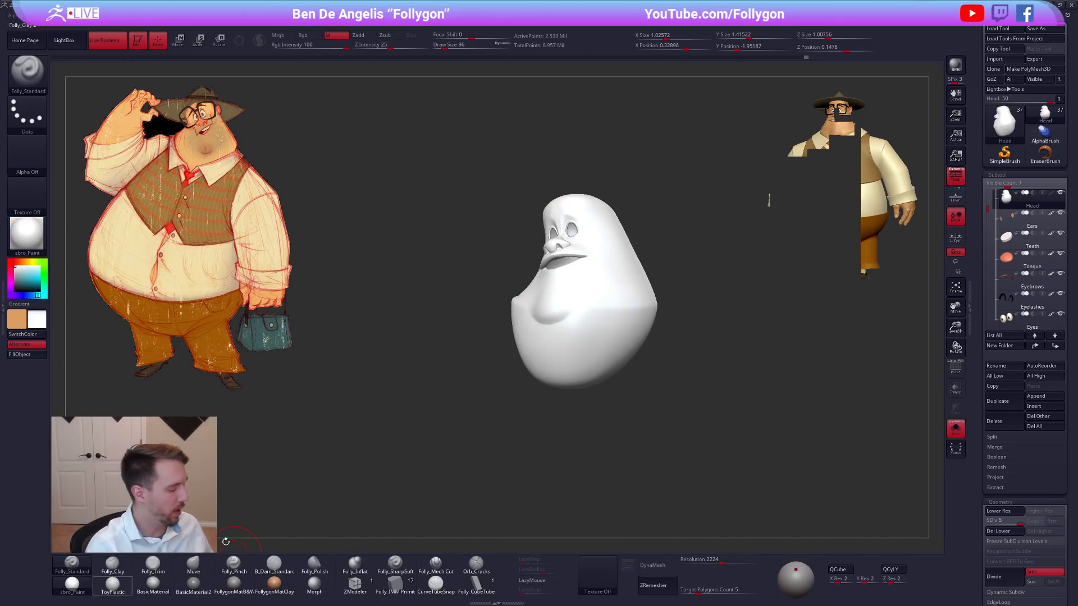
Turn the head's polypaint back on and show the whole character again.
click(1051, 194)
key(alt+s)
mouse_move(428, 356)
right_down()
mouse_move(450, 375)
mouse_move(473, 347)
mouse_move(565, 359)
mouse_move(554, 355)
right_up()
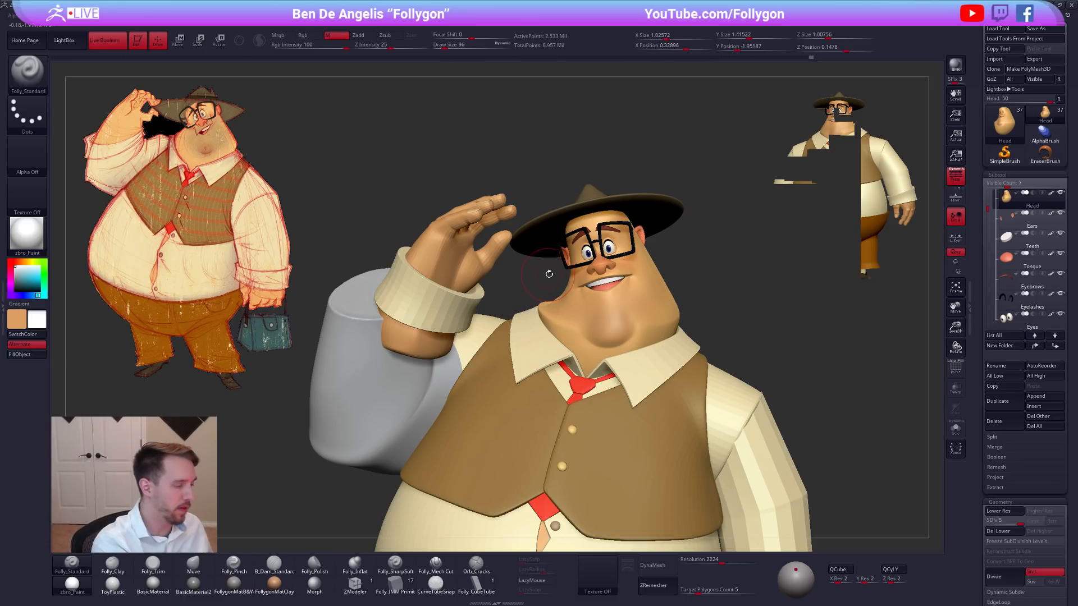
Make the ears active and adjust their placement on the sides of the head with the transpose tools.
mouse_move(559, 272)
ctrl+mouse_down()
mouse_move(466, 230)
mouse_move(724, 185)
mouse_move(742, 241)
mouse_move(733, 235)
ctrl+mouse_up()
alt+click(642, 231)
key(alt+s)
key(w)
key(alt+s)
drag(640, 247, 718, 229)
mouse_move(680, 275)
mouse_down()
mouse_move(678, 240)
mouse_move(700, 247)
mouse_up()
key(r)
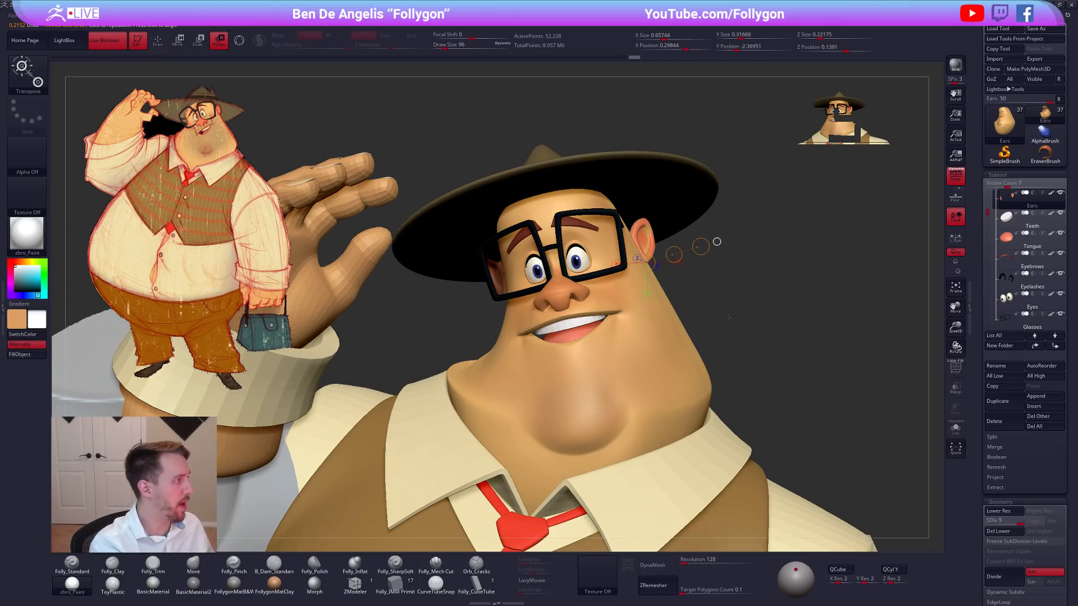
key(q)
mouse_move(761, 335)
mouse_down()
mouse_move(791, 391)
mouse_move(767, 409)
mouse_move(641, 316)
mouse_move(660, 349)
mouse_move(701, 355)
mouse_move(691, 329)
mouse_move(715, 321)
mouse_up()
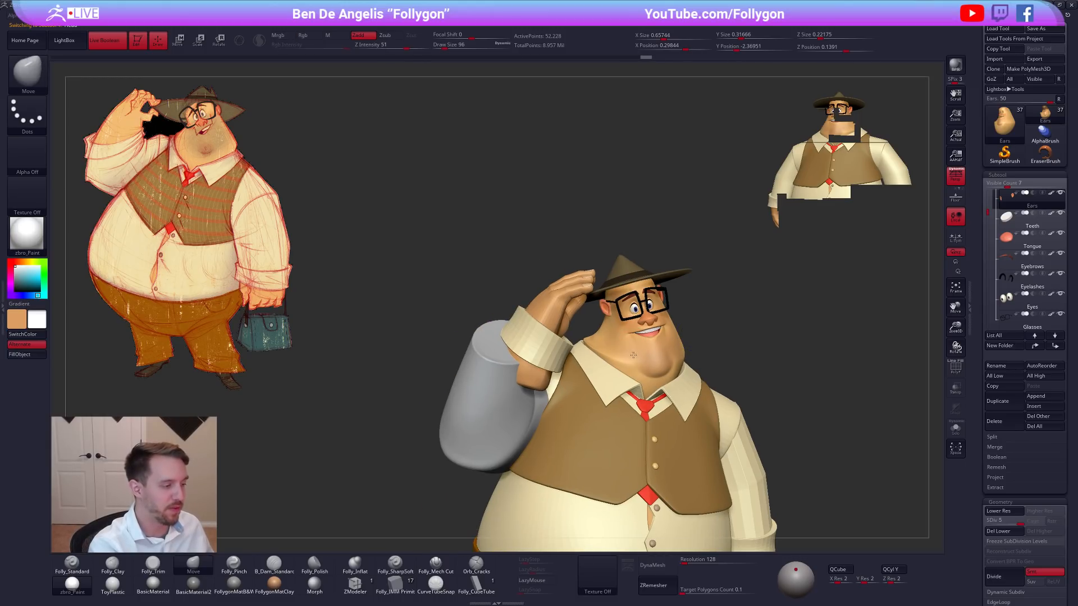
Isolate the head at its lowest subdivision level and build up the side of the jowl with the Folly_Clay brush.
alt+click(633, 355)
key(alt+s)
alt+drag(622, 352, 602, 342)
mouse_move(602, 342)
right_down()
mouse_move(646, 358)
mouse_move(569, 342)
right_up()
key(shift+d)
ctrl+right_drag(569, 342, 568, 349)
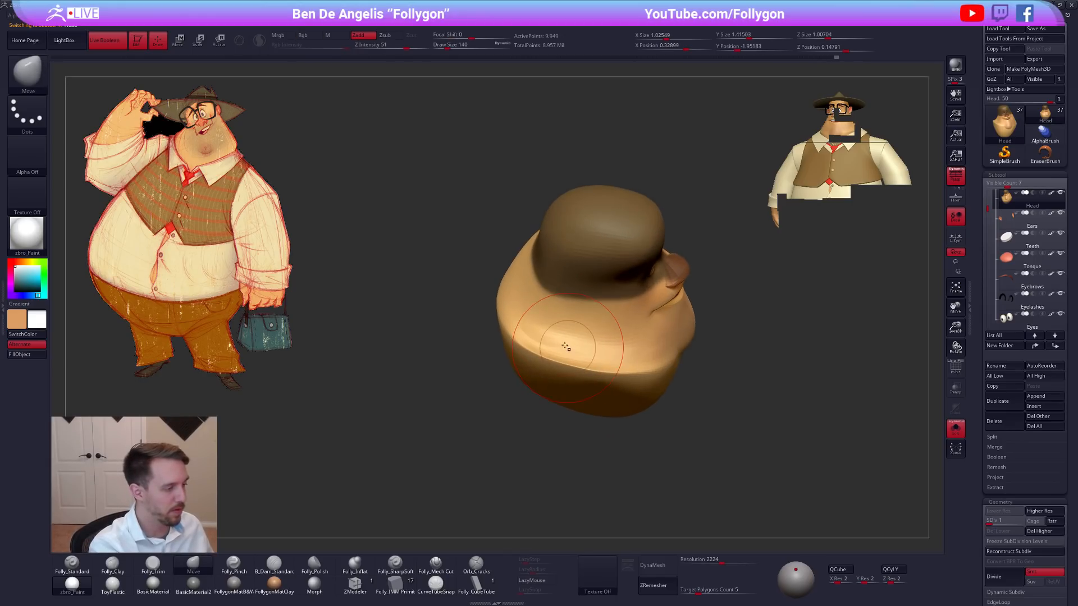
key(2)
drag(561, 326, 553, 358)
Lasso-mask the face together with the skull and blur the edge of the mask.
key(ctrl)
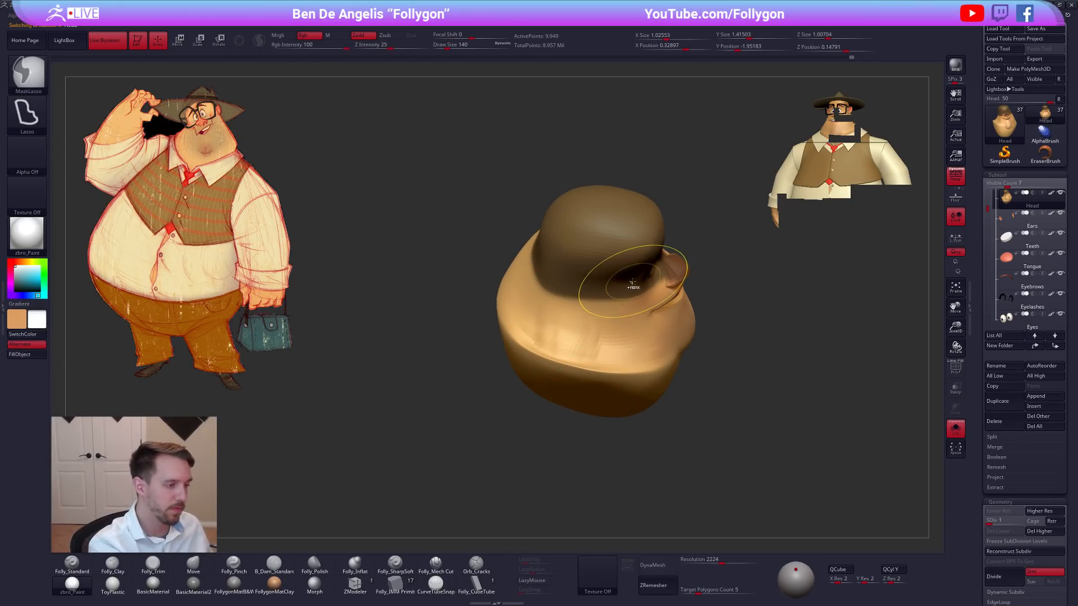
mouse_move(656, 339)
ctrl+mouse_down()
mouse_move(733, 201)
mouse_move(694, 186)
ctrl+mouse_up()
right_drag(680, 303, 676, 263)
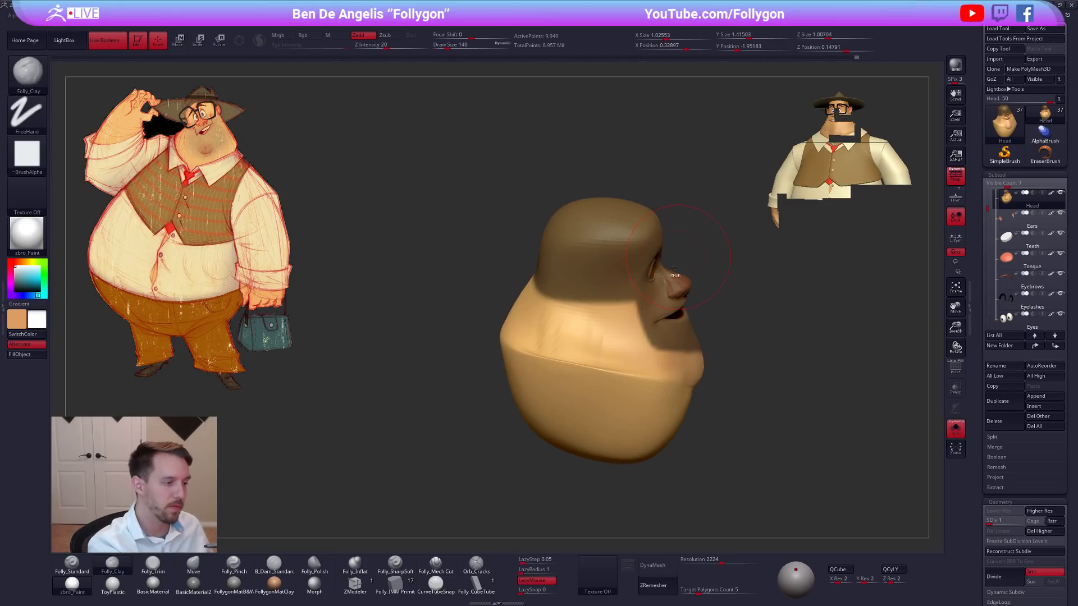
ctrl+click(708, 271)
ctrl+click(676, 331)
ctrl+click(705, 331)
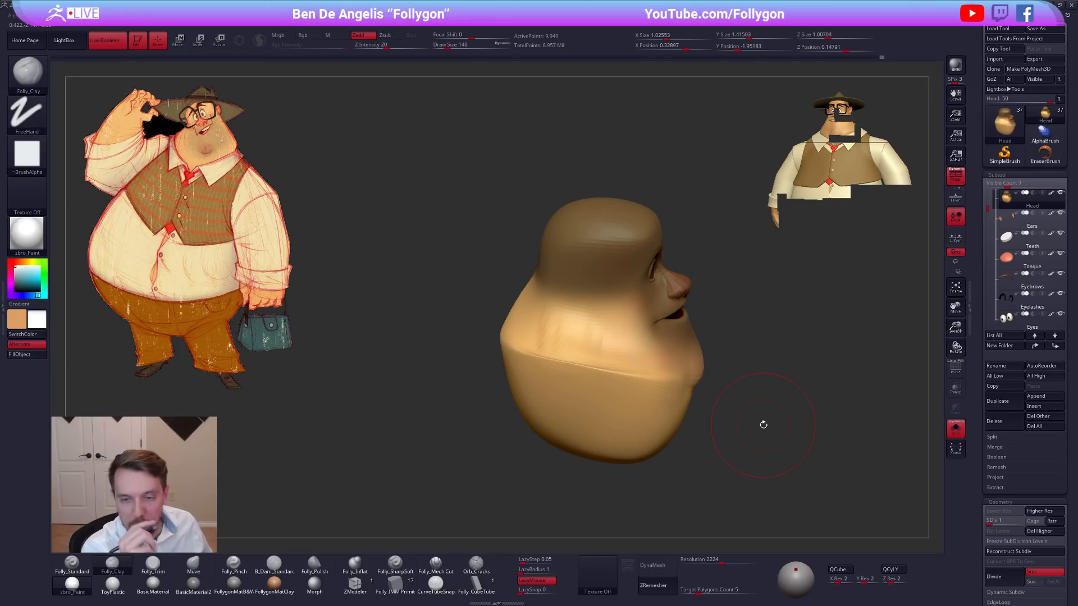
Smooth the side of the jowl and work over its crease with the Folly_Clay brush.
drag(760, 426, 732, 397)
key(shift)
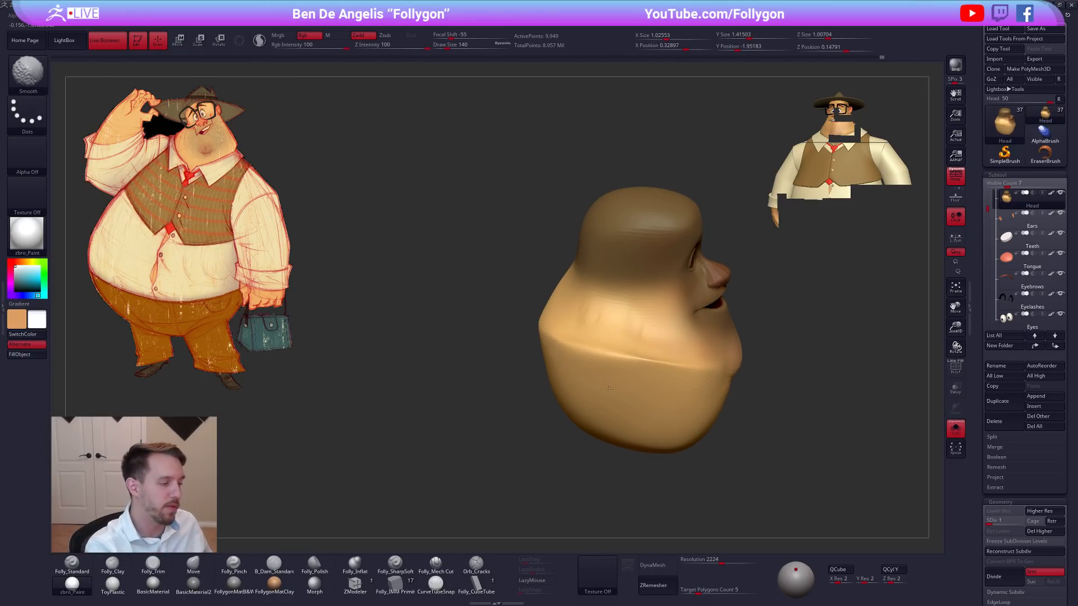
mouse_move(586, 337)
mouse_down()
mouse_move(612, 317)
mouse_move(609, 339)
mouse_move(668, 320)
mouse_move(646, 368)
mouse_up()
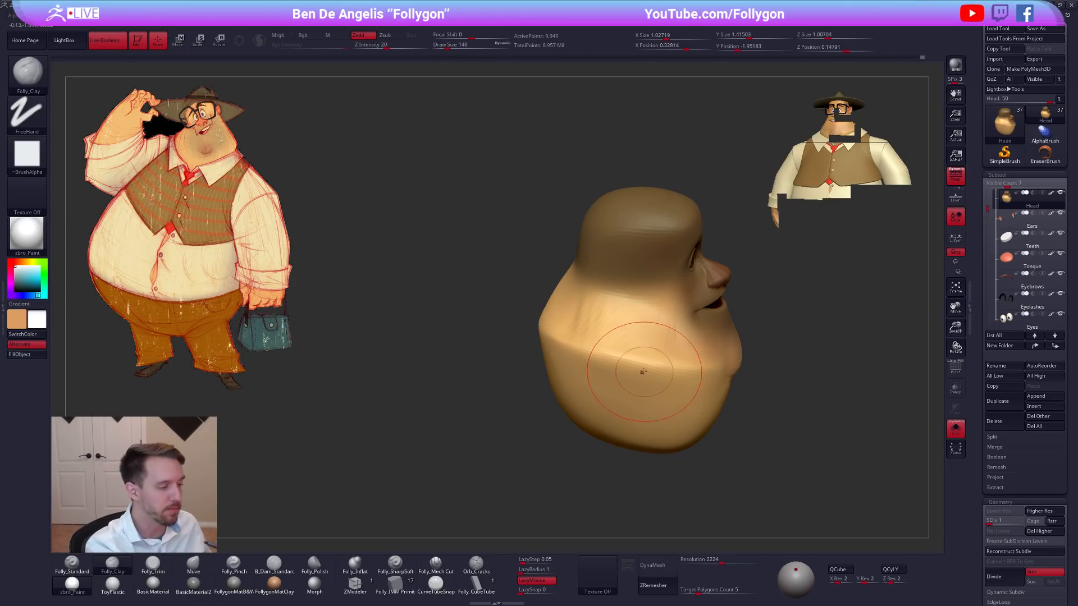
drag(523, 367, 469, 373)
Set the Folly_Clay draw size to 160, check the jaw on the whole character, and isolate the head with its face masked.
key(])
key(space)
click(617, 361)
mouse_move(616, 361)
right_down()
mouse_move(630, 353)
mouse_move(626, 398)
mouse_move(634, 362)
right_up()
key(alt+s)
key(space)
click(638, 351)
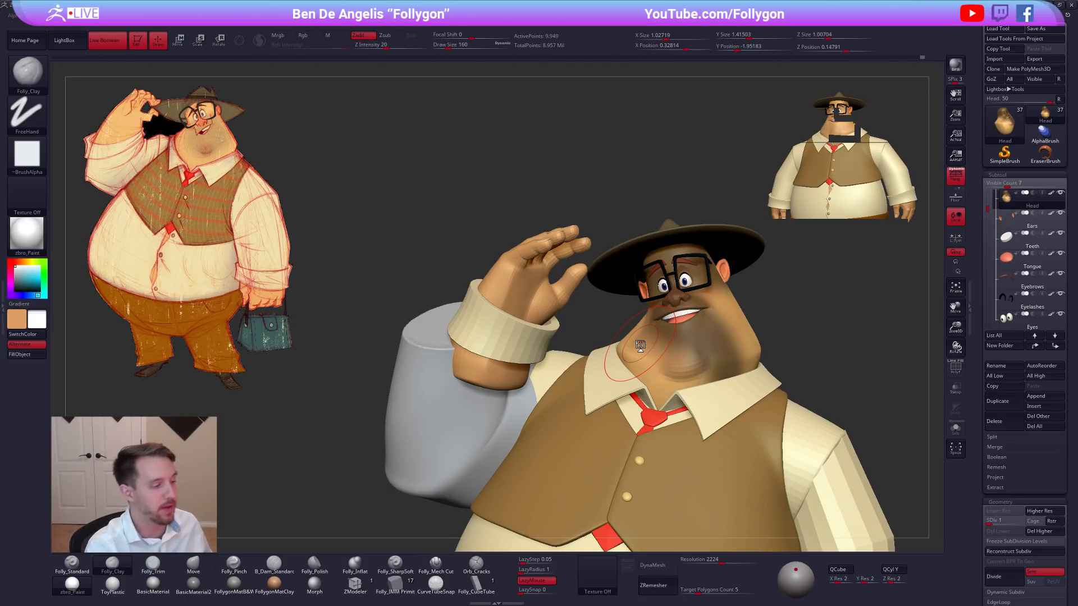
key(alt+shift+s)
mouse_move(672, 269)
ctrl+mouse_down()
mouse_move(735, 489)
mouse_move(729, 175)
mouse_move(706, 194)
ctrl+mouse_up()
ctrl+click(731, 352)
ctrl+click(731, 352)
key(ctrl+i)
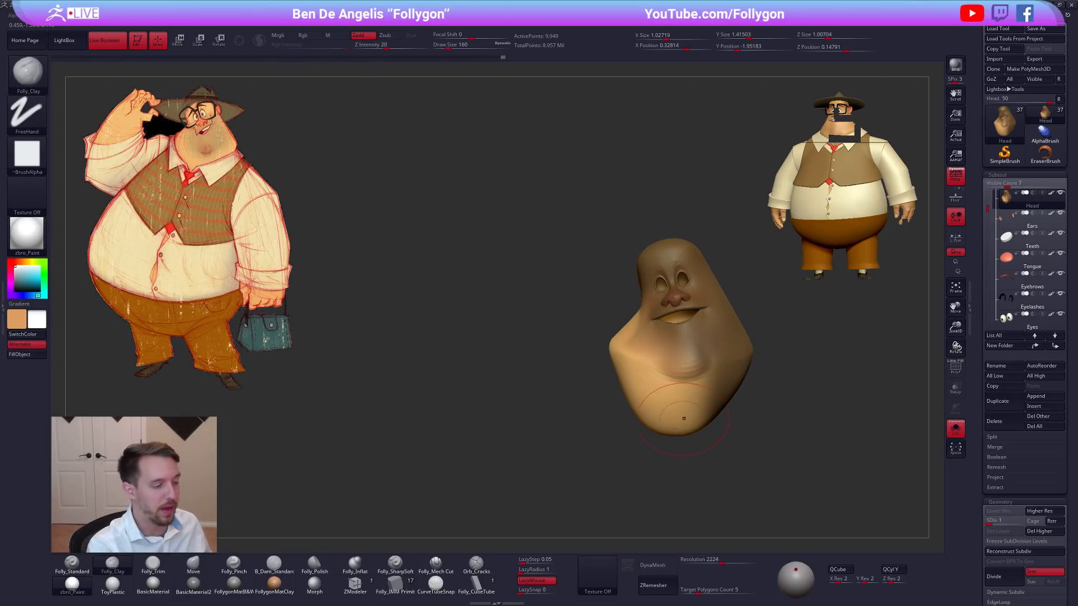
Select the Move brush with its Rgb channel off and set the draw size to 170.
key(b)
key(m)
key(v)
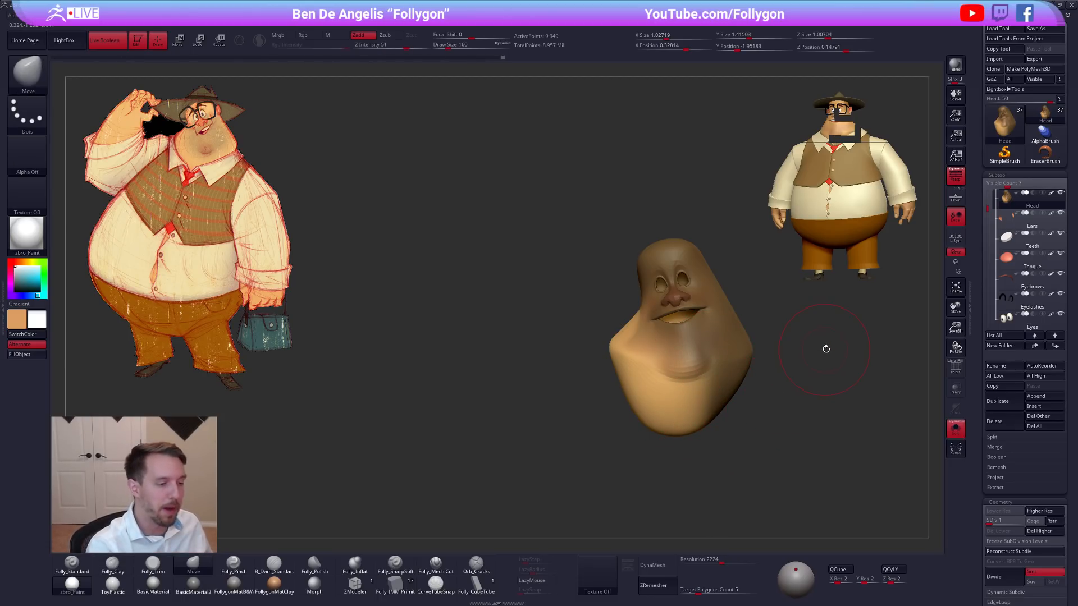
key(space)
click(850, 388)
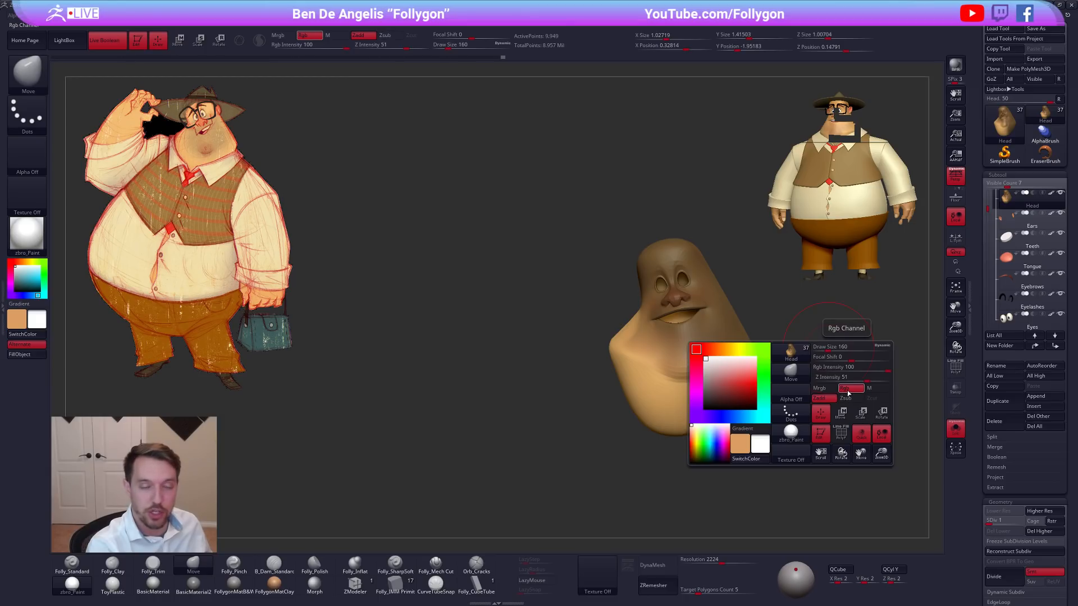
click(850, 388)
click(850, 388)
click(850, 388)
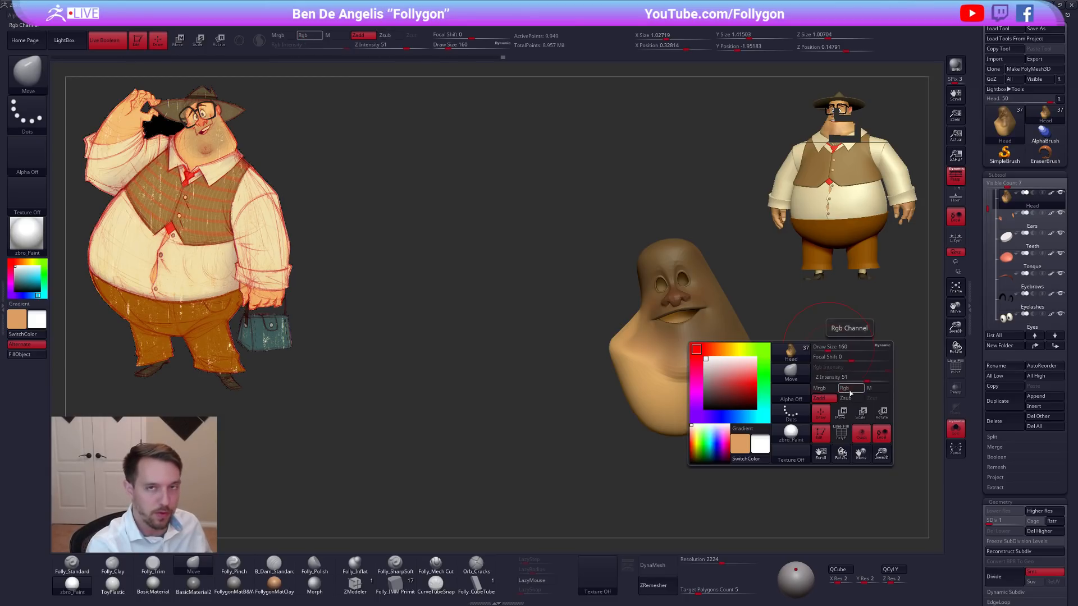
key(space)
click(757, 353)
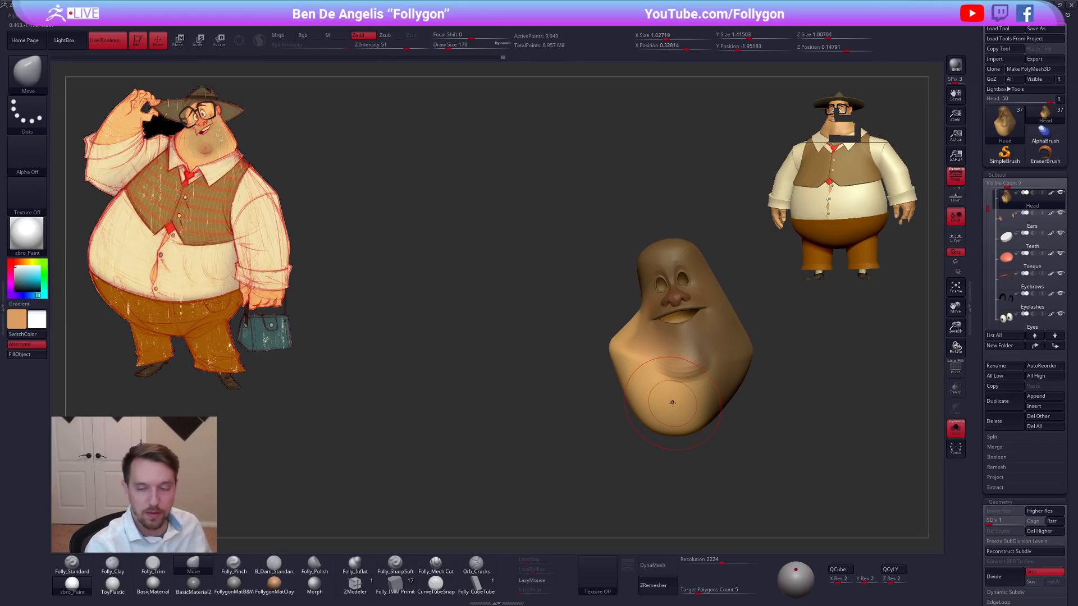
Turn off the Rgb channel of the Smooth brush so that smoothing leaves the paint alone.
key(shift)
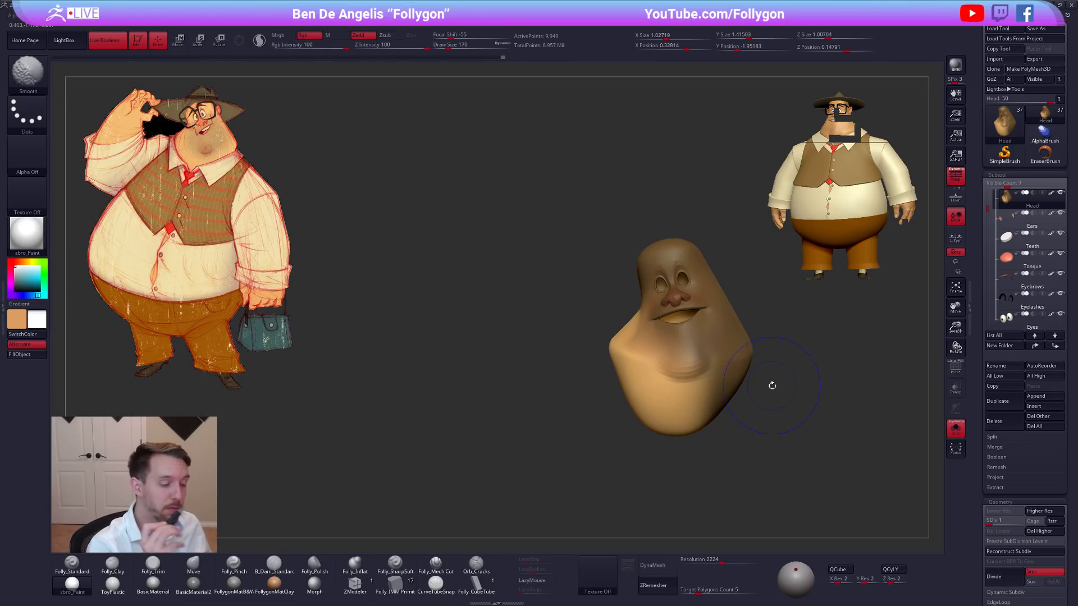
key(space)
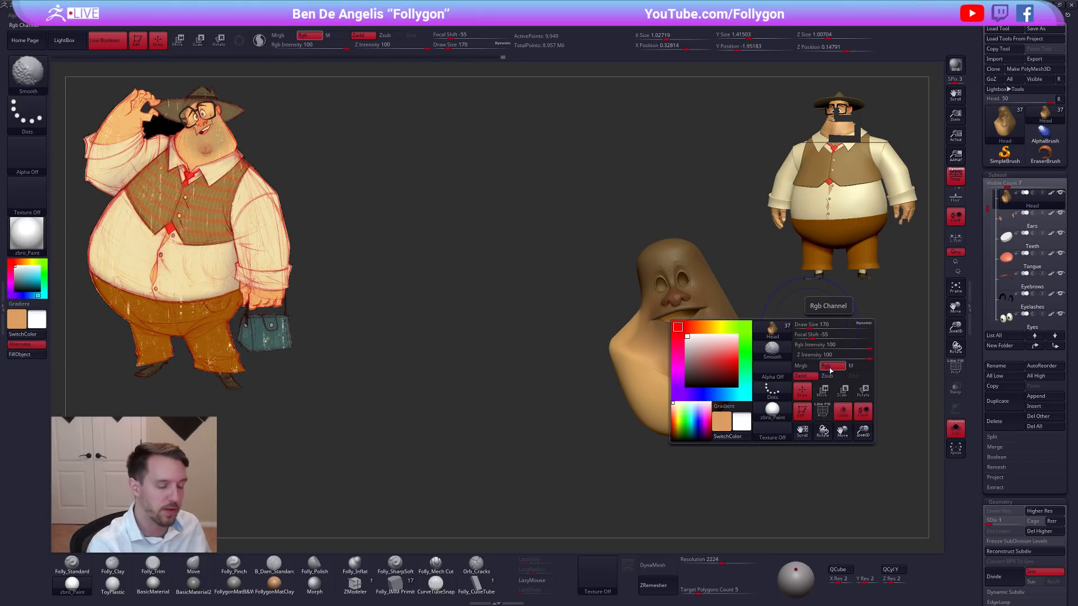
click(828, 366)
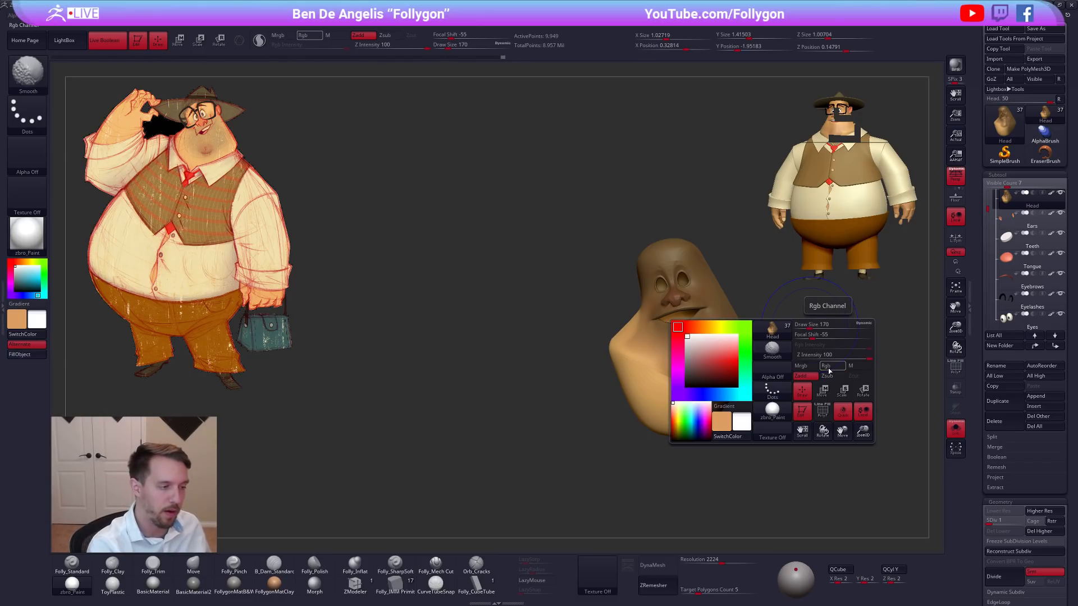
mouse_move(833, 363)
mouse_down()
mouse_move(789, 354)
mouse_move(818, 396)
mouse_move(819, 386)
mouse_up()
Reshape the jowl and neck above the collar with the Move brush at draw sizes of 203 and 252.
mouse_move(732, 459)
mouse_down()
mouse_move(637, 368)
mouse_move(601, 363)
mouse_move(625, 386)
mouse_up()
key(2)
key(shift+s)
key(s)
key(4)
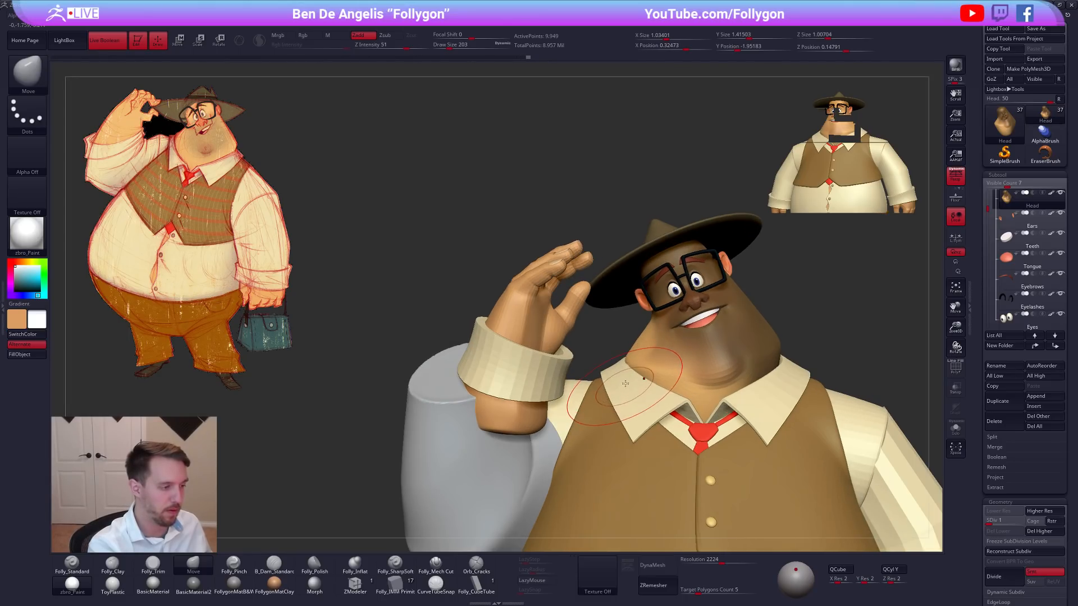
right_drag(643, 399, 669, 420)
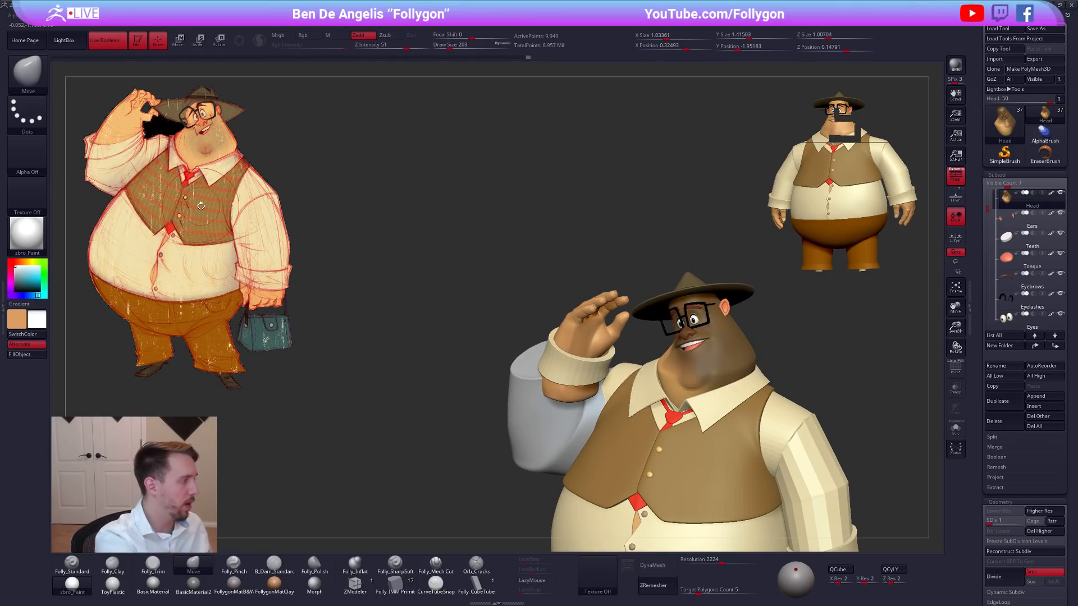
right_drag(655, 405, 660, 393)
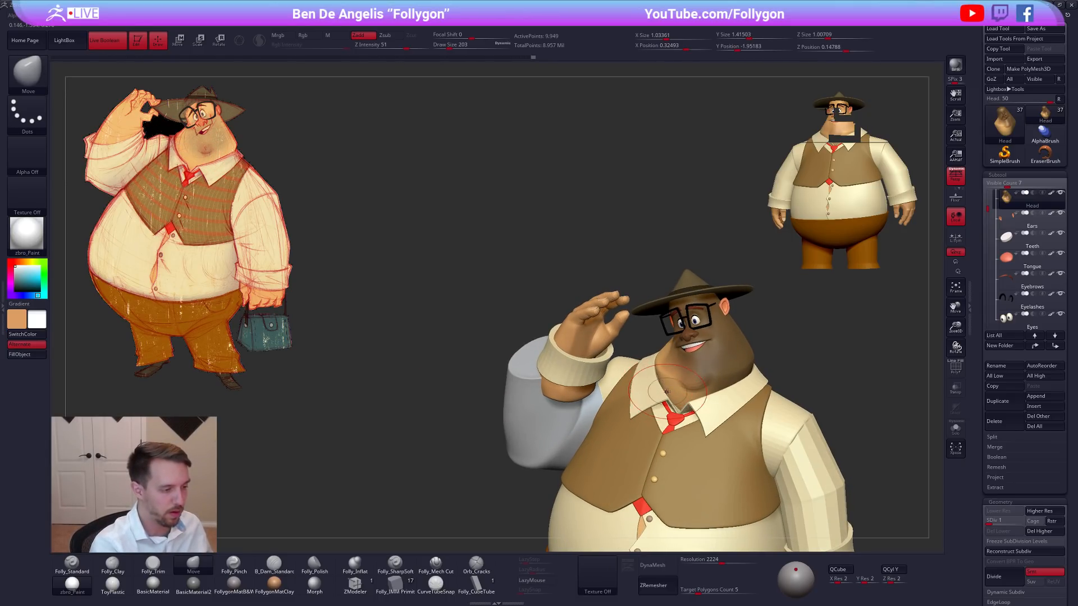
key(ctrl+shift+z)
key(space)
drag(661, 400, 666, 400)
mouse_move(665, 400)
right_down()
mouse_move(663, 387)
mouse_move(663, 400)
mouse_move(618, 400)
right_up()
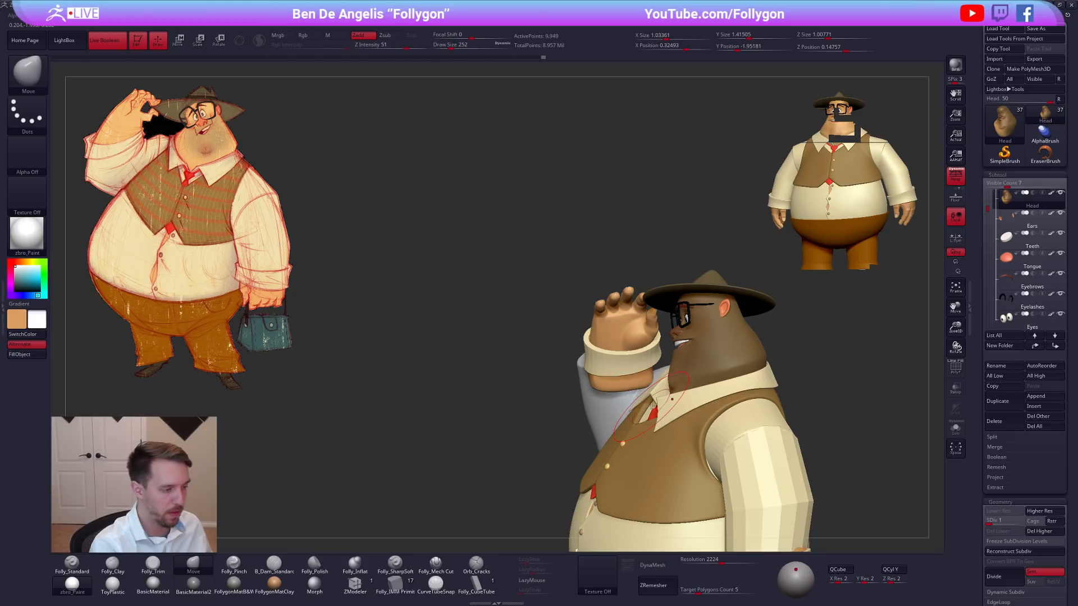
Isolate the head and redo its mask so that only the underside of the jaw and neck stays editable.
key(alt+s)
key(ctrl)
ctrl+drag(786, 339, 803, 432)
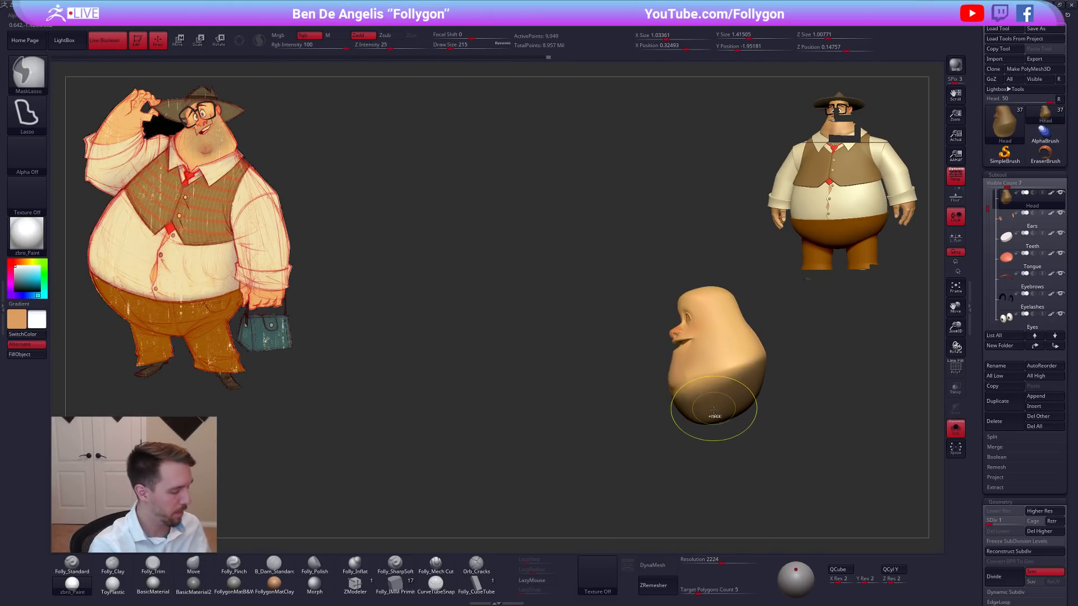
ctrl+click(731, 432)
key(space)
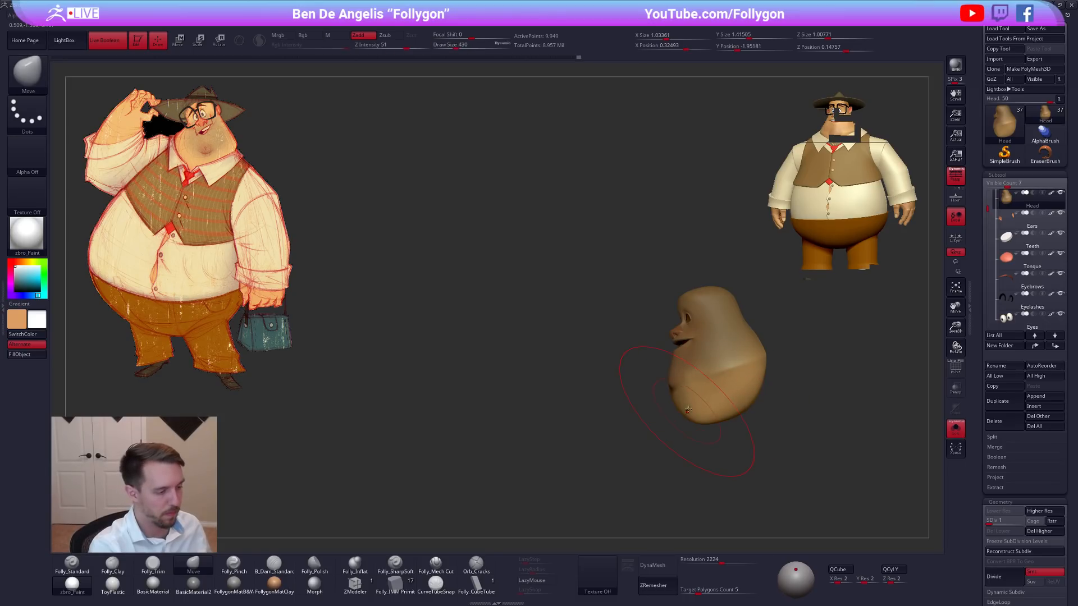
Pull the underside of the neck down into the collar with the Move brush in side view.
key(alt+s)
mouse_move(561, 381)
right_down()
mouse_move(620, 396)
mouse_move(634, 418)
mouse_move(628, 400)
right_up()
key(space)
drag(637, 435, 627, 435)
drag(670, 392, 669, 399)
mouse_move(640, 387)
right_down()
mouse_move(628, 373)
mouse_move(663, 413)
right_up()
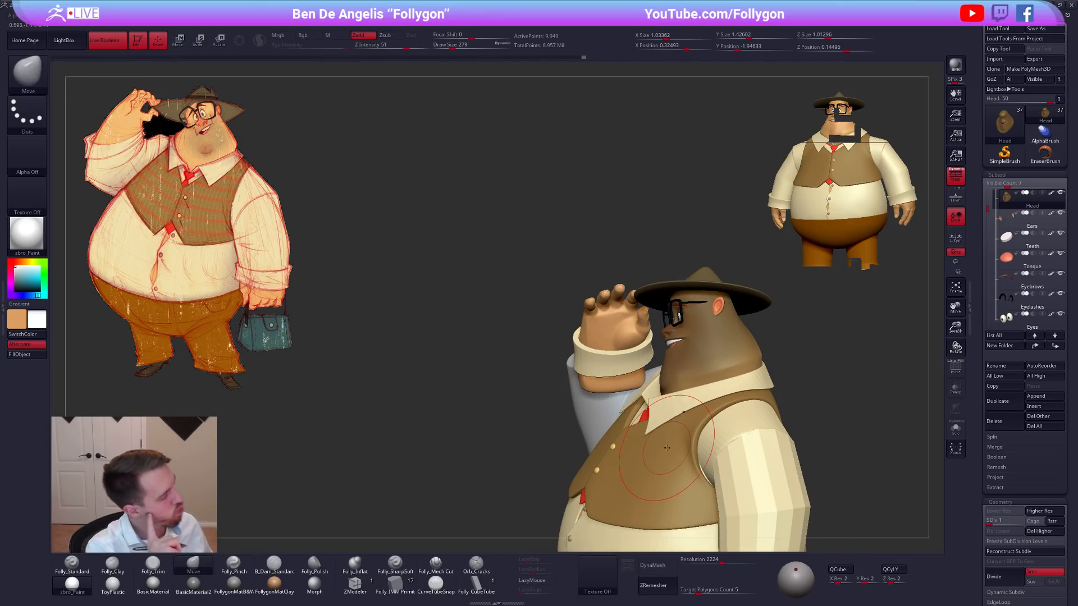
Shape the front of the neck below the chin with the Move brush at sizes up to 335, and clear the mask.
mouse_move(666, 447)
right_down()
mouse_move(724, 485)
mouse_move(712, 501)
mouse_move(660, 394)
right_up()
key(shift+s)
key(space)
click(658, 424)
key(space)
click(660, 421)
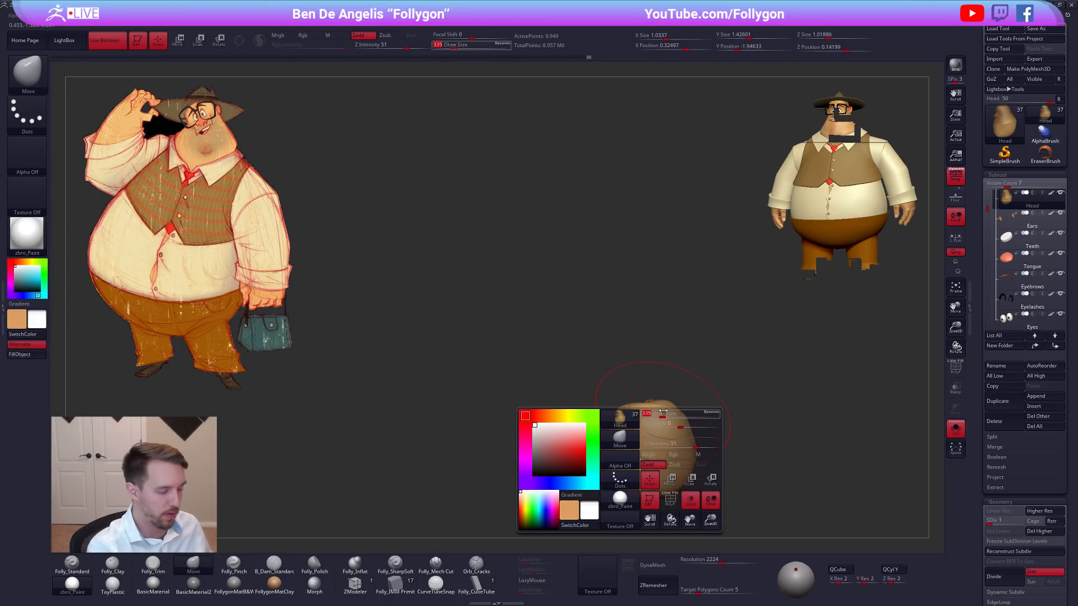
drag(664, 414, 665, 405)
key(shift+s)
mouse_move(664, 414)
right_down()
mouse_move(655, 443)
mouse_move(638, 412)
mouse_move(708, 396)
mouse_move(762, 404)
mouse_move(758, 388)
mouse_move(799, 370)
mouse_move(793, 388)
right_up()
key(shift+s)
key(space)
click(641, 416)
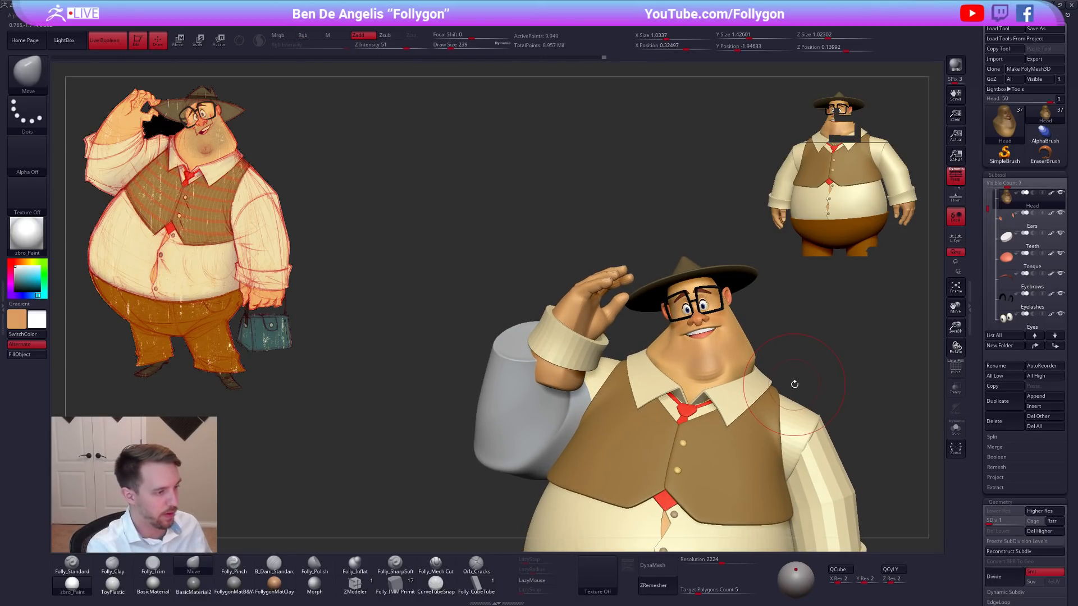
Adjust the cheek with the Move brush and build up its side with Folly_Clay at draw sizes of 170 and 121.
right_drag(764, 405, 776, 385)
key(alt+s)
mouse_move(676, 366)
right_down()
mouse_move(666, 370)
mouse_move(716, 373)
mouse_move(693, 392)
right_up()
key(2)
mouse_move(715, 327)
right_down()
mouse_move(695, 327)
mouse_move(728, 375)
right_up()
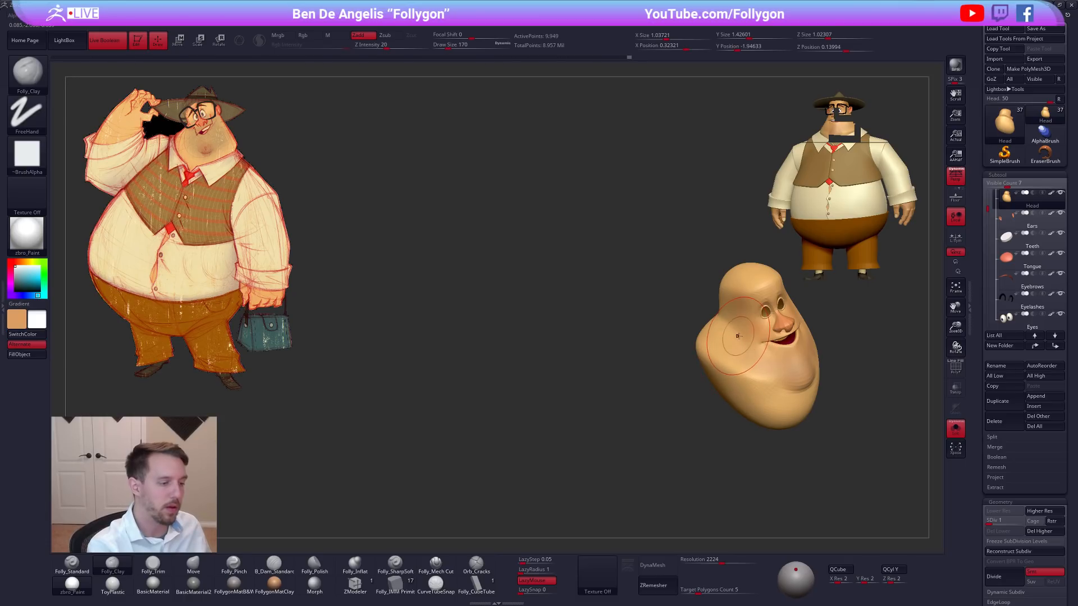
right_drag(738, 337, 747, 357)
key(space)
drag(747, 358, 748, 369)
mouse_move(752, 376)
right_down()
mouse_move(733, 382)
mouse_move(711, 368)
mouse_move(716, 376)
right_up()
key(alt+s)
mouse_move(815, 419)
right_down()
mouse_move(841, 403)
mouse_move(815, 407)
mouse_move(743, 368)
right_up()
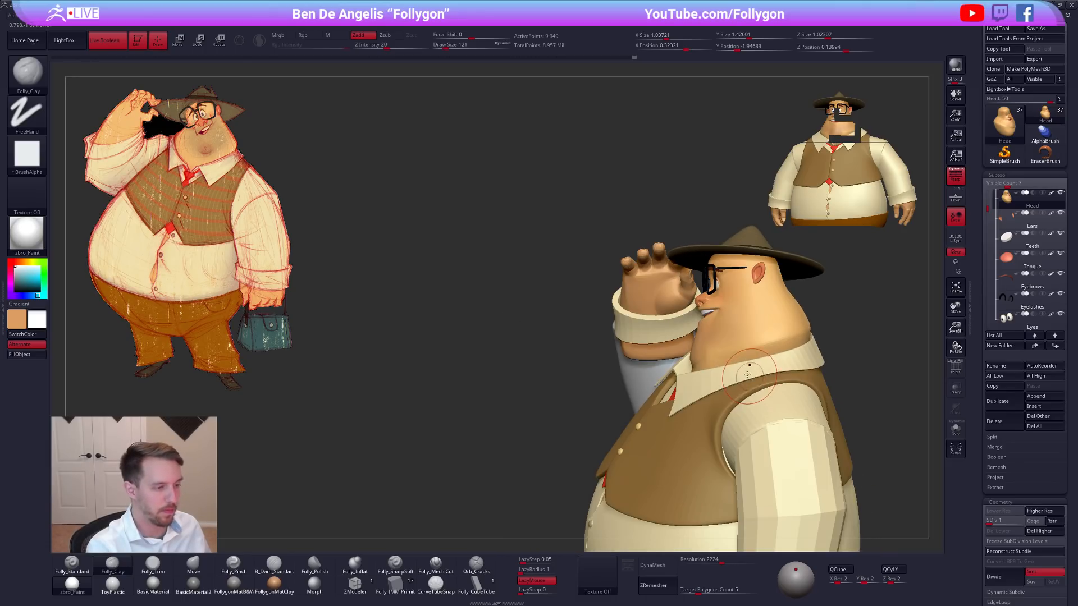
Refine the rear fold of the jowl above the collar, resizing the brush between strokes.
key(5)
key(alt+s)
drag(799, 338, 809, 335)
right_drag(809, 336, 772, 344)
key(space)
click(721, 405)
drag(814, 339, 789, 344)
key(space)
mouse_move(789, 344)
right_down()
mouse_move(802, 350)
mouse_move(777, 363)
mouse_move(812, 405)
right_up()
Reshape the side of the jowl with the Move brush and flatten it with Folly_Trim at a draw size of 215.
key(4)
key(space)
click(794, 354)
key(3)
key(alt+s)
key(space)
click(792, 365)
key(space)
click(749, 315)
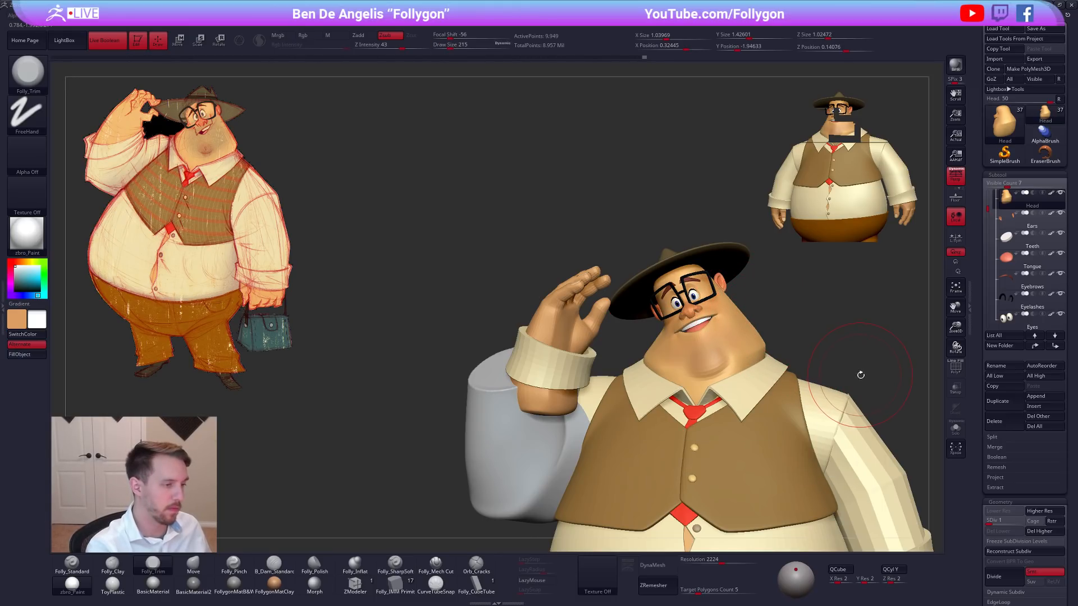
Compare the whole character with the reference sketch and reduce the Folly_Trim draw size to 170.
ctrl+right_drag(860, 374, 843, 381)
alt+right_drag(843, 381, 831, 356)
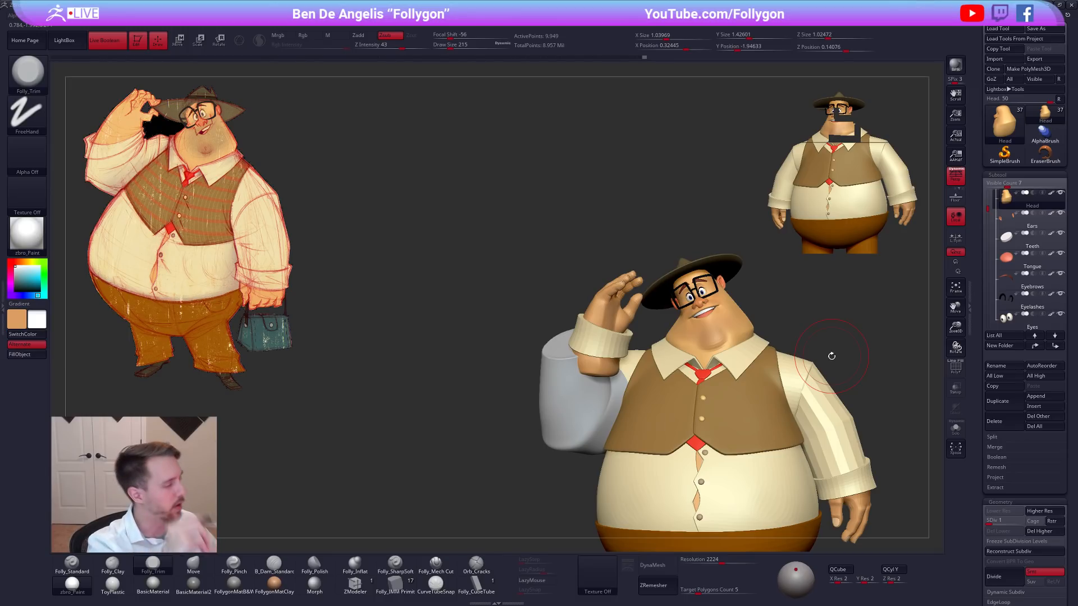
mouse_move(814, 381)
right_down()
mouse_move(814, 432)
mouse_move(844, 437)
right_up()
mouse_move(844, 438)
alt+right_down()
mouse_move(803, 394)
mouse_move(779, 393)
mouse_move(810, 454)
alt+right_up()
mouse_move(698, 351)
alt+right_down()
mouse_move(705, 370)
mouse_move(618, 400)
alt+right_up()
key(space)
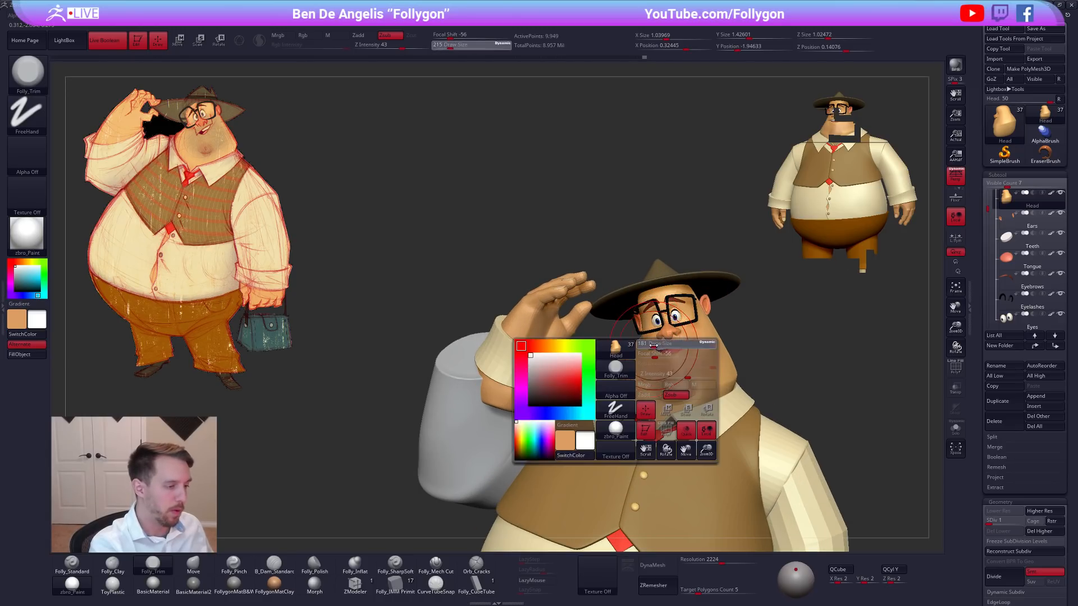
drag(657, 409, 653, 409)
Hide the hands, nails, cuffs and the grey Sleeves1 subtool, and make the head active again.
alt+click(572, 329)
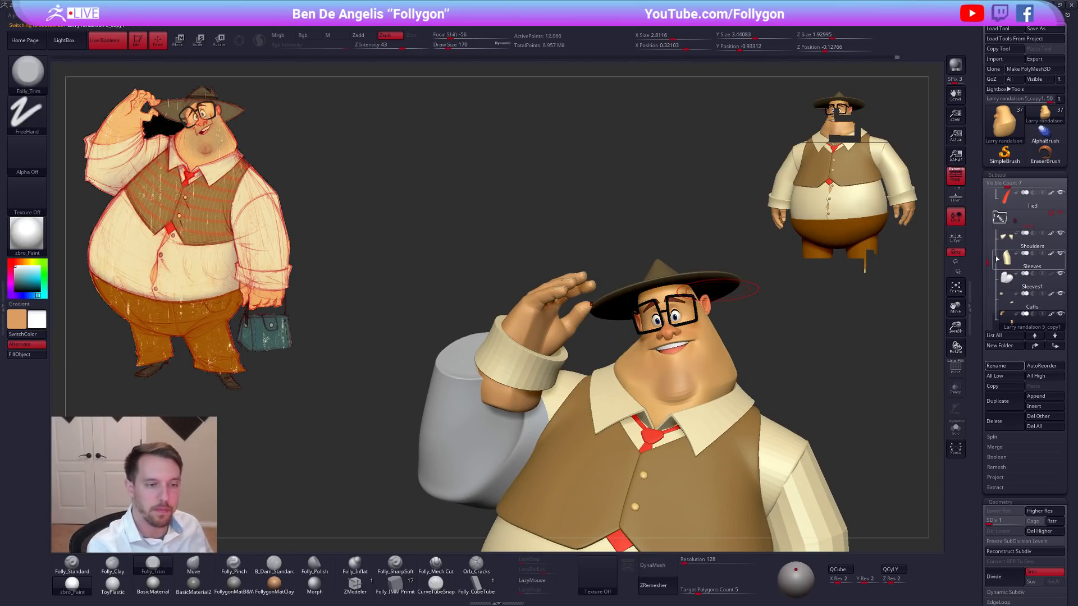
drag(990, 261, 990, 269)
click(1012, 301)
drag(1060, 293, 1061, 274)
click(1012, 266)
click(1009, 230)
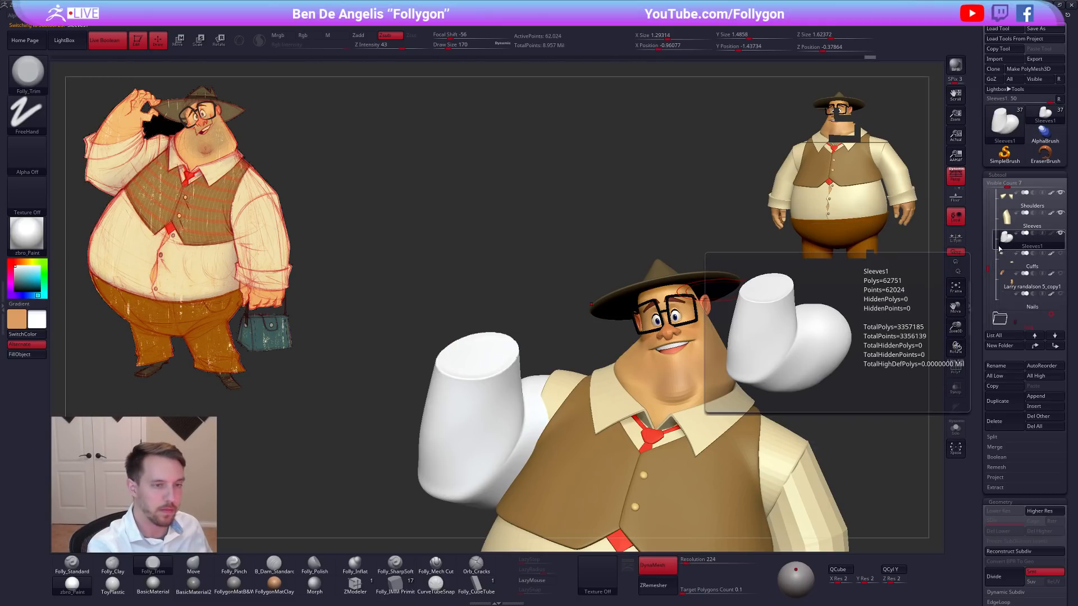
click(1009, 228)
alt+click(715, 356)
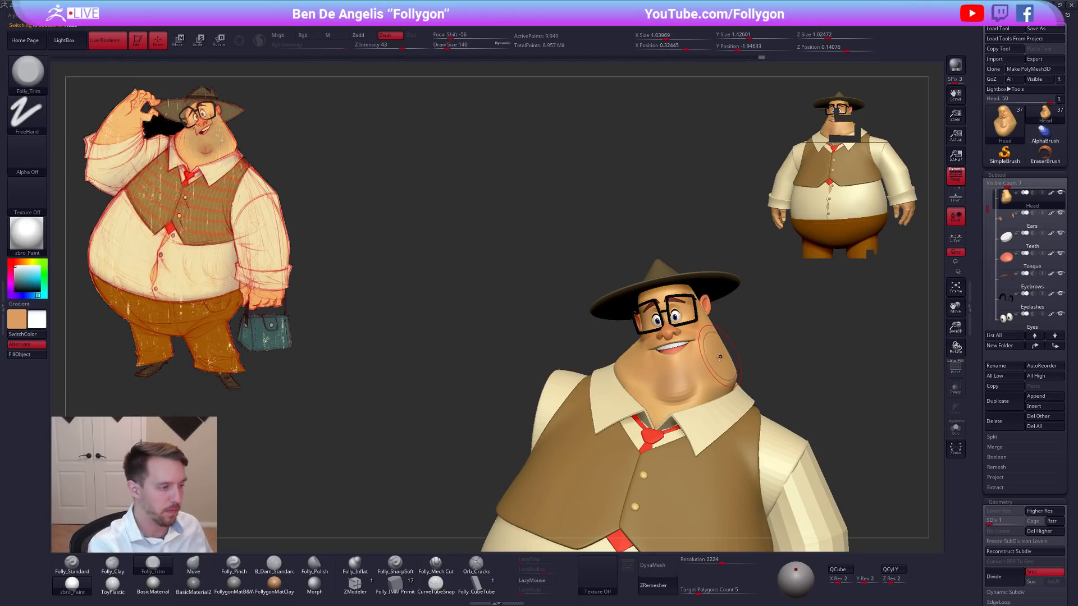
Check the head's wireframe and nudge the side of the jowl with the Move brush.
key(shift+f)
key(shift+f)
mouse_move(616, 371)
alt+right_down()
mouse_move(680, 371)
mouse_move(578, 374)
alt+right_up()
key(s)
key(b)
key(m)
key(v)
Isolate the head and sharpen the crease around the back of the neck and jowl with Folly_Pinch.
key(alt+s)
key(b)
key(p)
key(i)
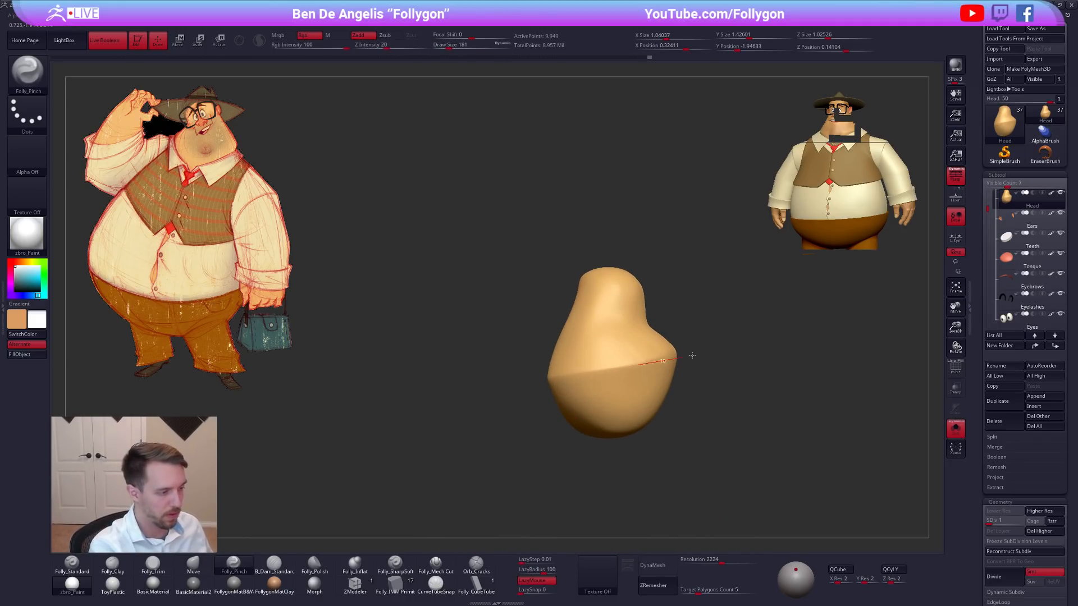
right_drag(688, 357, 629, 372)
right_drag(706, 353, 764, 346)
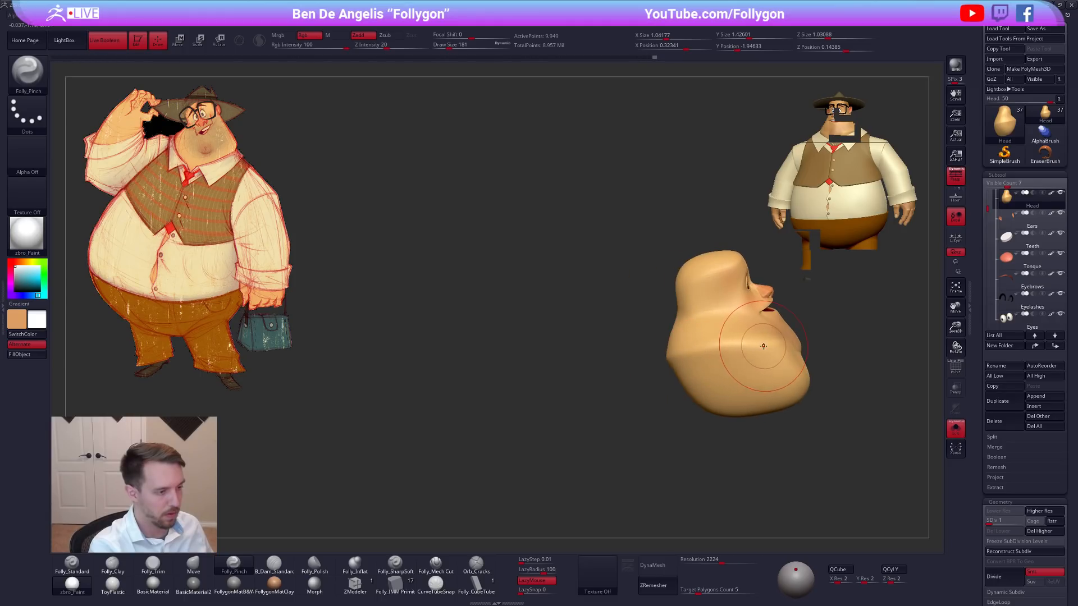
right_drag(632, 365, 705, 351)
mouse_move(636, 377)
right_down()
mouse_move(644, 323)
mouse_move(650, 377)
right_up()
Reshape the rear edge of the jowl with the Move brush.
key(b)
key(m)
key(v)
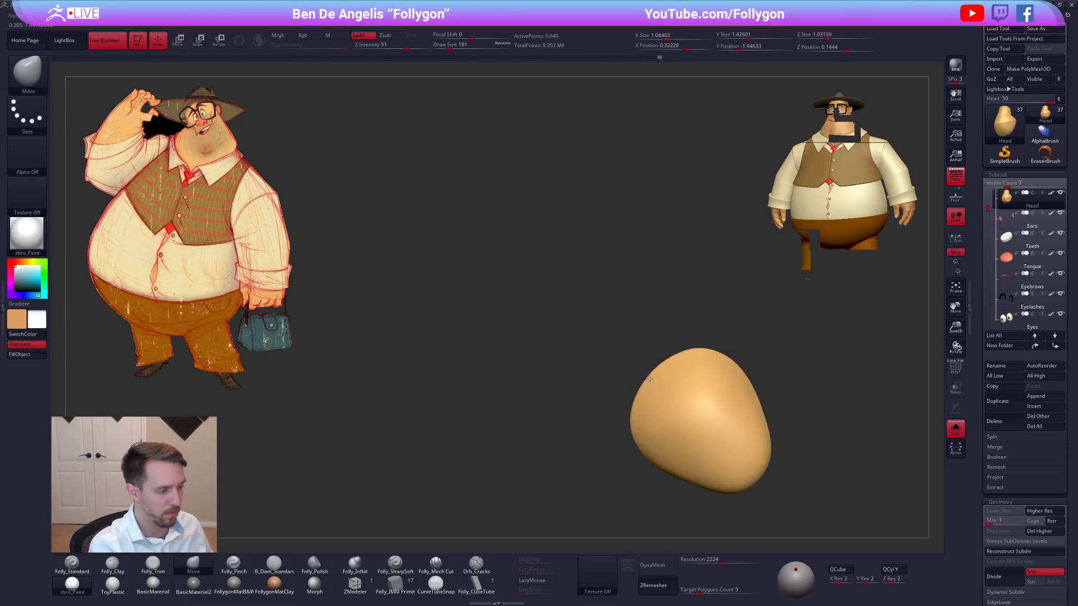
drag(665, 366, 662, 359)
mouse_move(662, 359)
right_down()
mouse_move(668, 404)
mouse_move(654, 365)
mouse_move(688, 365)
mouse_move(727, 339)
right_up()
Show the whole character and adjust the neck fold above the collar with the Move brush at a draw size of 150.
key(shift+s)
key(s)
key(shift+s)
key(shift+s)
key(space)
drag(669, 368, 686, 365)
key(space)
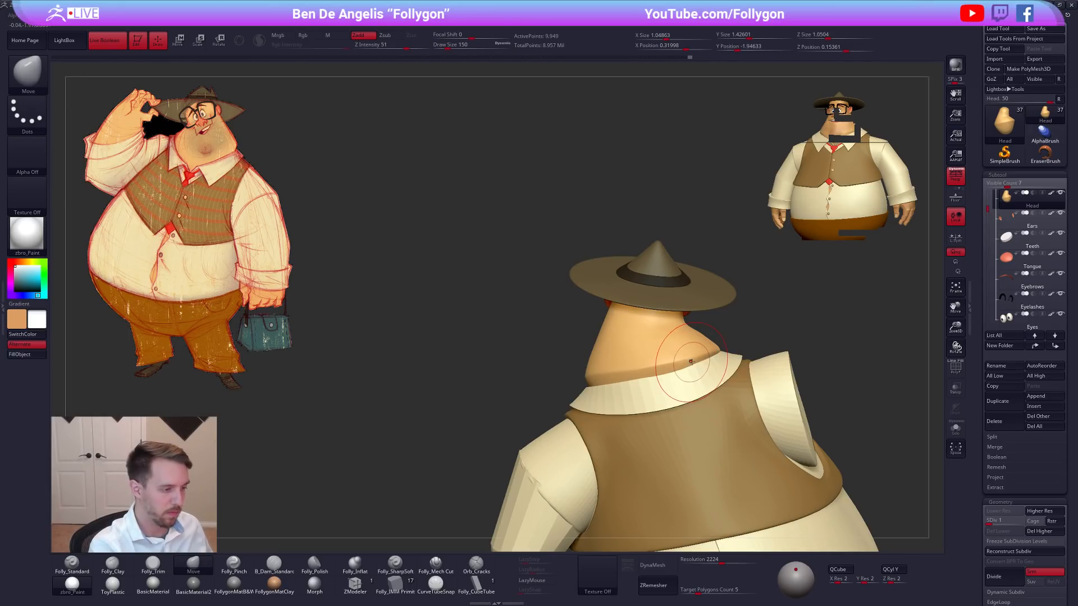
mouse_move(668, 368)
alt+right_down()
mouse_move(702, 363)
mouse_move(687, 371)
alt+right_up()
Tighten the crease across the back of the neck with Folly_Pinch on the isolated head.
key(b)
key(p)
key(i)
key(shift+s)
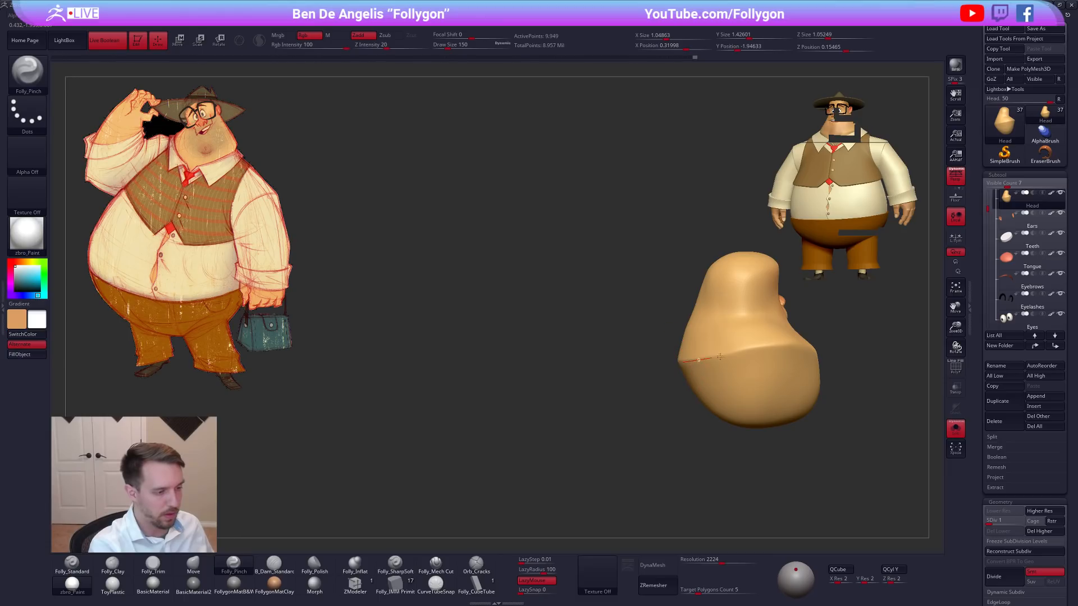
mouse_move(806, 342)
right_down()
mouse_move(676, 367)
mouse_move(665, 385)
mouse_move(681, 402)
mouse_move(706, 388)
mouse_move(697, 359)
mouse_move(747, 331)
mouse_move(698, 306)
right_up()
key(shift+s)
key(shift+s)
Extend the pinched neck crease toward the side of the jowl with further Folly_Pinch strokes.
key(b)
key(m)
key(v)
key(b)
key(p)
key(i)
drag(702, 389, 704, 401)
right_drag(709, 382, 696, 347)
Set the Move brush's draw size to 181 and reshape the corner of the jowl behind the cheek.
key(b)
key(m)
key(v)
key(s)
drag(700, 344, 706, 344)
right_drag(703, 349, 721, 360)
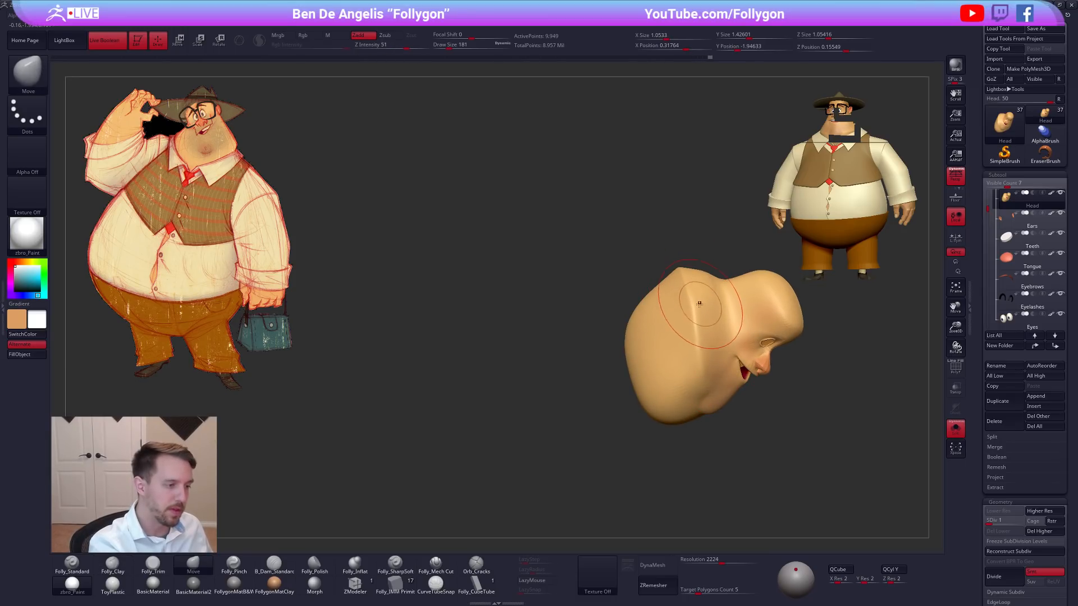
right_drag(698, 306, 691, 294)
Build up the side of the neck below the cheek with Folly_Clay strokes.
key(b)
key(c)
key(b)
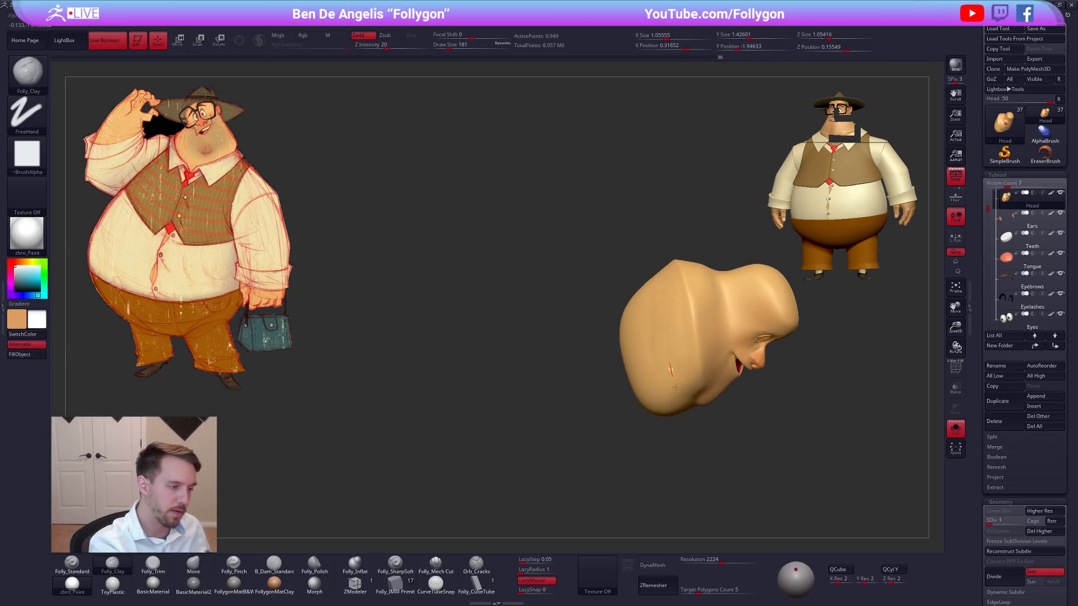
drag(673, 382, 675, 391)
right_drag(684, 367, 676, 356)
shift+drag(676, 356, 678, 373)
mouse_move(640, 315)
right_down()
mouse_move(683, 277)
mouse_move(703, 364)
mouse_move(753, 382)
mouse_move(724, 368)
mouse_move(734, 373)
right_up()
Reshape the fold at the back of the neck with the Move brush at a draw size of 160.
key(alt+s)
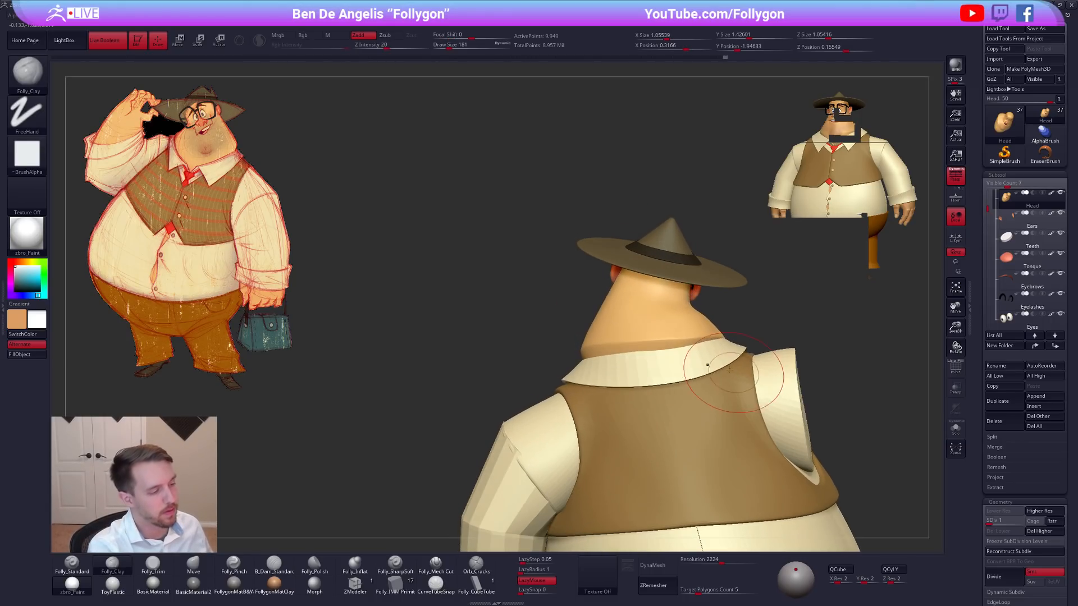
key(b)
key(m)
key(v)
key(space)
key(alt+s)
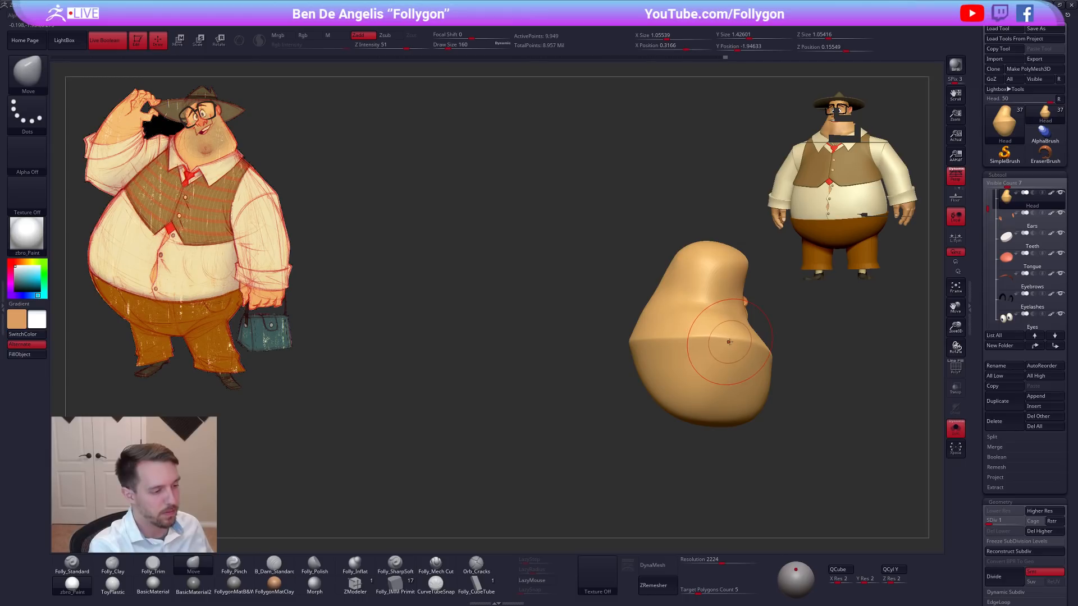
right_drag(720, 347, 760, 337)
shift+drag(671, 347, 638, 354)
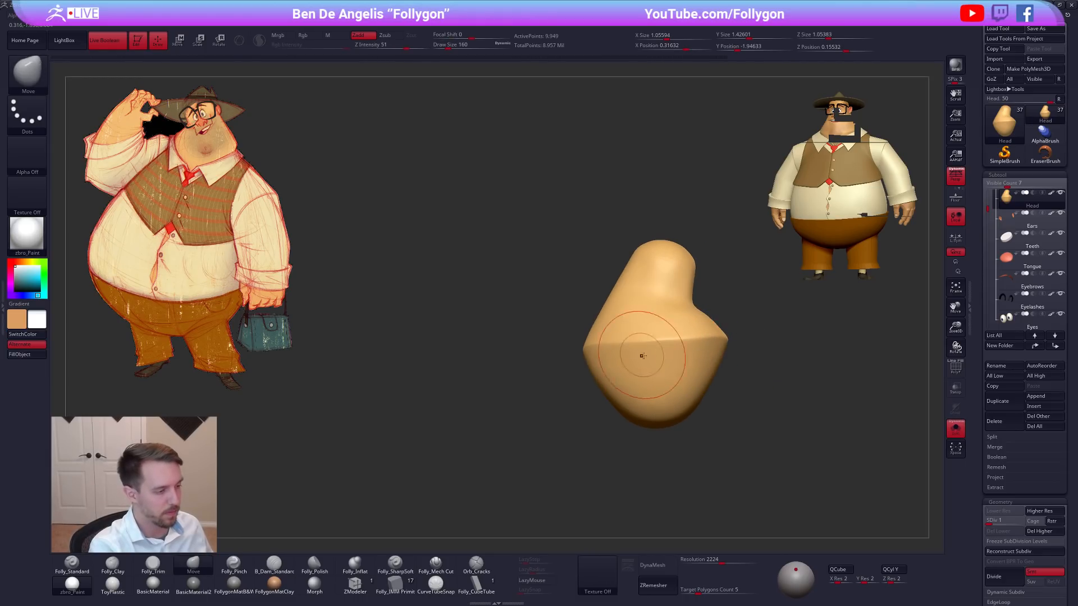
right_drag(638, 354, 682, 347)
shift+drag(627, 347, 612, 350)
right_drag(623, 354, 719, 364)
Undo the last stroke and reshape the side of the jowl with the Move brush at a draw size of 265.
shift+drag(638, 368, 602, 390)
key(alt+s)
mouse_move(601, 389)
right_down()
mouse_move(788, 389)
mouse_move(759, 428)
right_up()
key(ctrl+z)
key(s)
click(591, 436)
right_drag(750, 354, 738, 407)
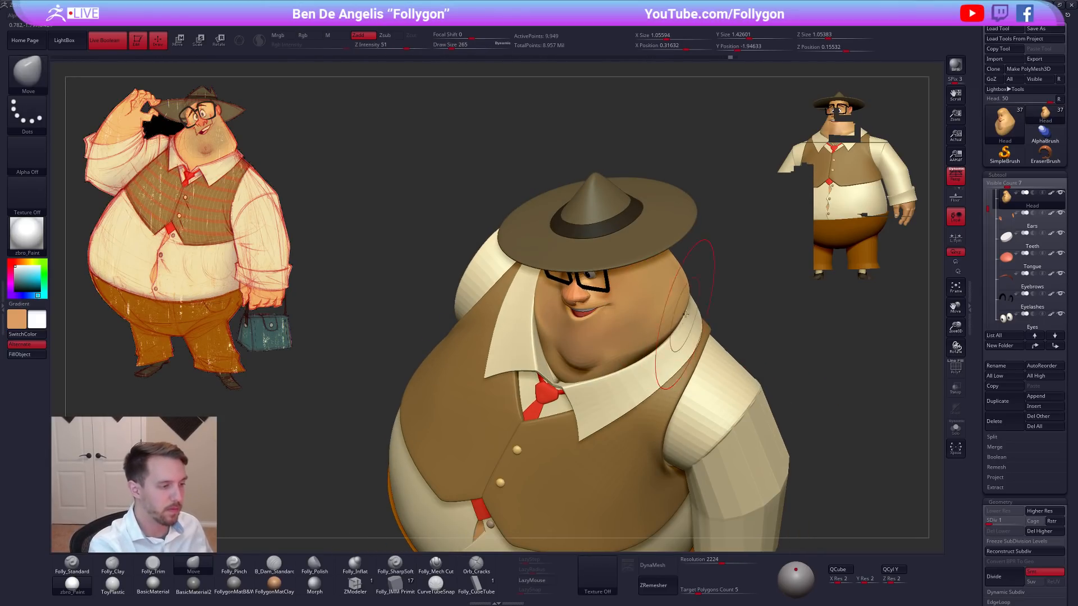
mouse_move(676, 347)
right_down()
mouse_move(668, 306)
mouse_move(681, 330)
mouse_move(671, 340)
mouse_move(662, 330)
right_up()
key(s)
click(690, 442)
key(s)
click(632, 393)
Isolate the head, mask the rear corner of the jowl and invert the mask.
key(alt+s)
ctrl+drag(630, 324, 620, 352)
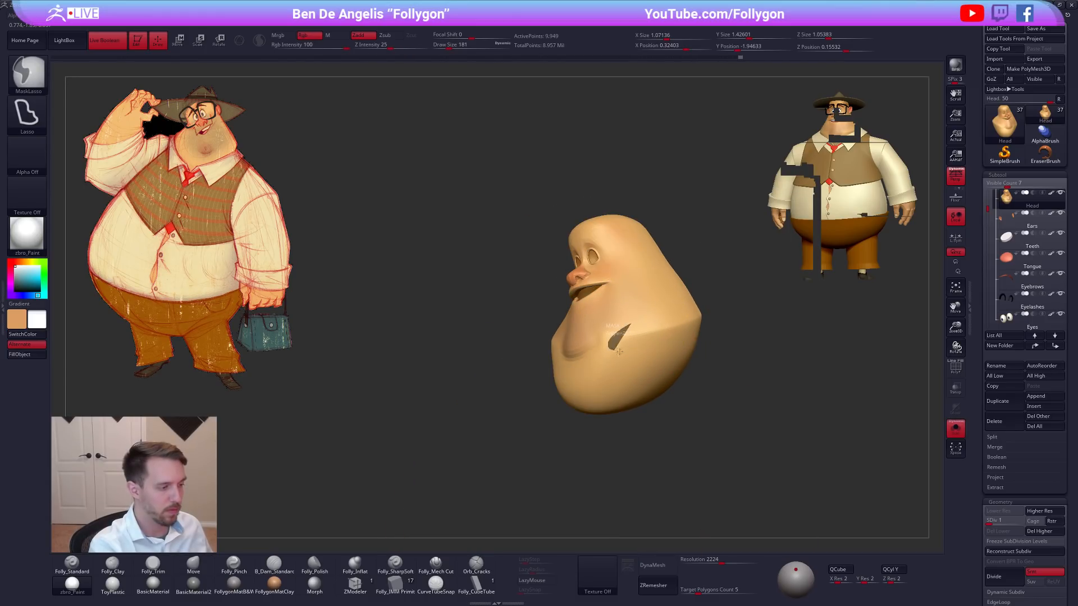
ctrl+click(717, 324)
right_drag(692, 334, 713, 325)
Set the Move brush's draw size to 306 and pull the unmasked corner of the jowl.
key(space)
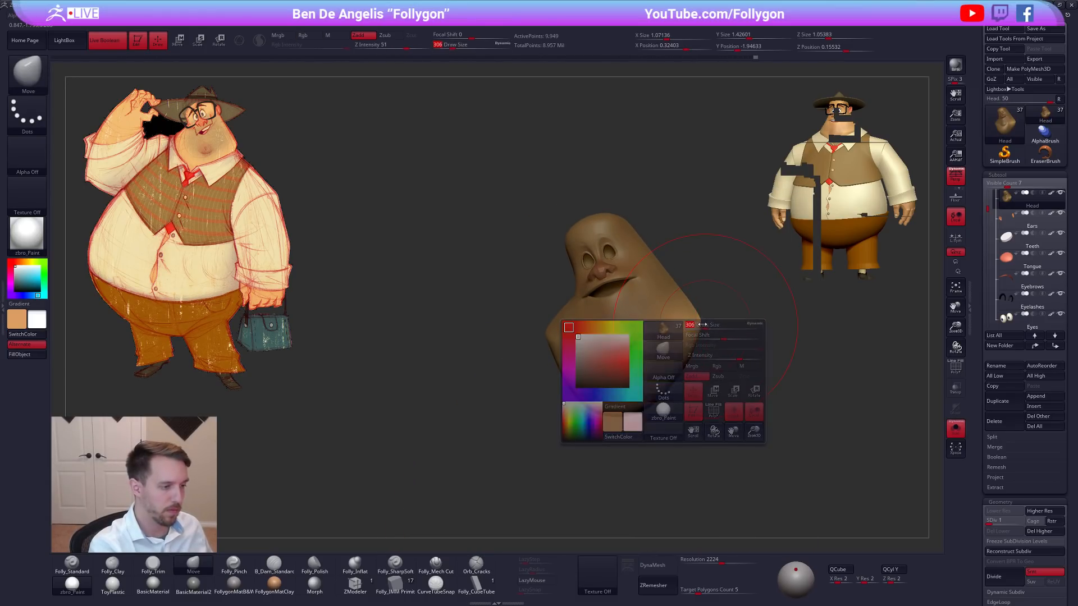
key(alt+s)
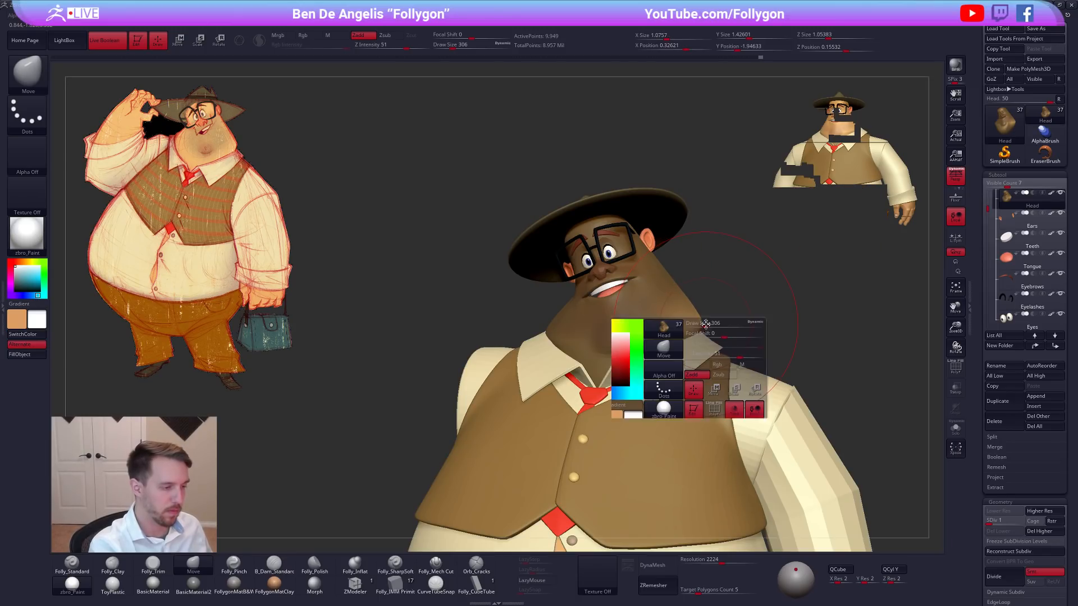
key(alt+s)
mouse_move(717, 330)
ctrl+mouse_down()
mouse_move(730, 314)
mouse_move(679, 344)
ctrl+mouse_up()
Raise the head to subdivision level 3 and pinch the jowl and rear neck crease with Folly_Pinch at a draw size of 140.
key(5)
key(d)
key(d)
right_drag(685, 341, 633, 334)
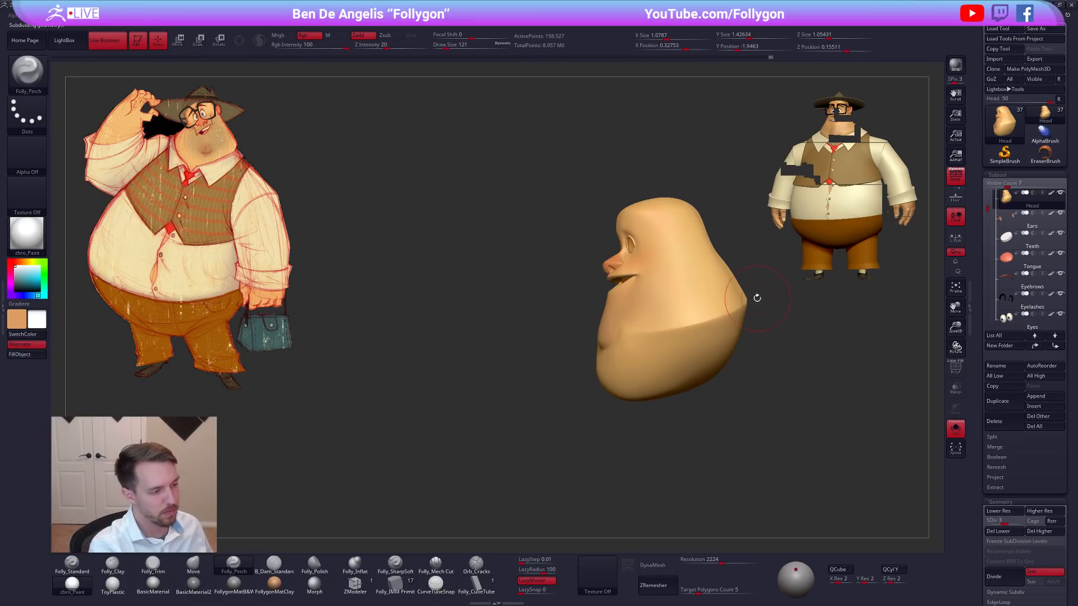
right_drag(760, 297, 669, 345)
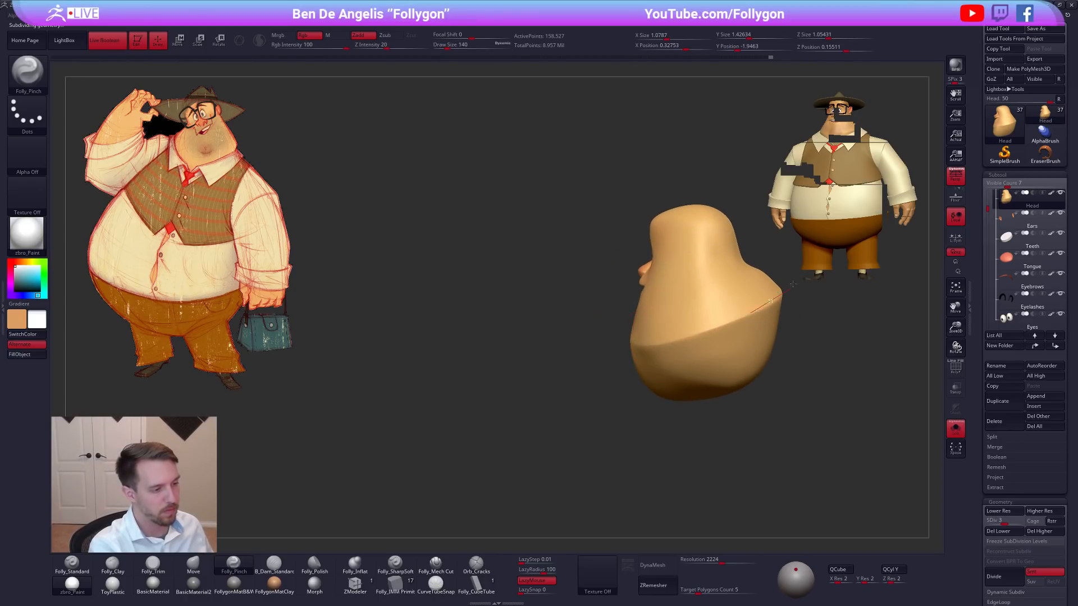
drag(792, 286, 794, 285)
drag(712, 334, 666, 343)
mouse_move(665, 342)
right_down()
mouse_move(736, 342)
mouse_move(780, 389)
mouse_move(777, 381)
mouse_move(768, 395)
mouse_move(738, 389)
right_up()
Lower the head to subdivision level 2 and adjust the back of the neck with the Move brush.
key(alt+s)
key(b)
key(m)
key(v)
key(s)
mouse_move(643, 346)
mouse_down()
mouse_move(618, 361)
mouse_move(668, 353)
mouse_up()
key(s)
key(shift+d)
Set the draw size to 150 and refine the neck fold along the back of the collar.
key(s)
key(shift+s)
right_drag(663, 356, 693, 356)
key(shift+s)
mouse_move(788, 410)
right_down()
mouse_move(765, 415)
mouse_move(720, 400)
right_up()
right_drag(837, 347, 808, 340)
shift+drag(749, 330, 765, 321)
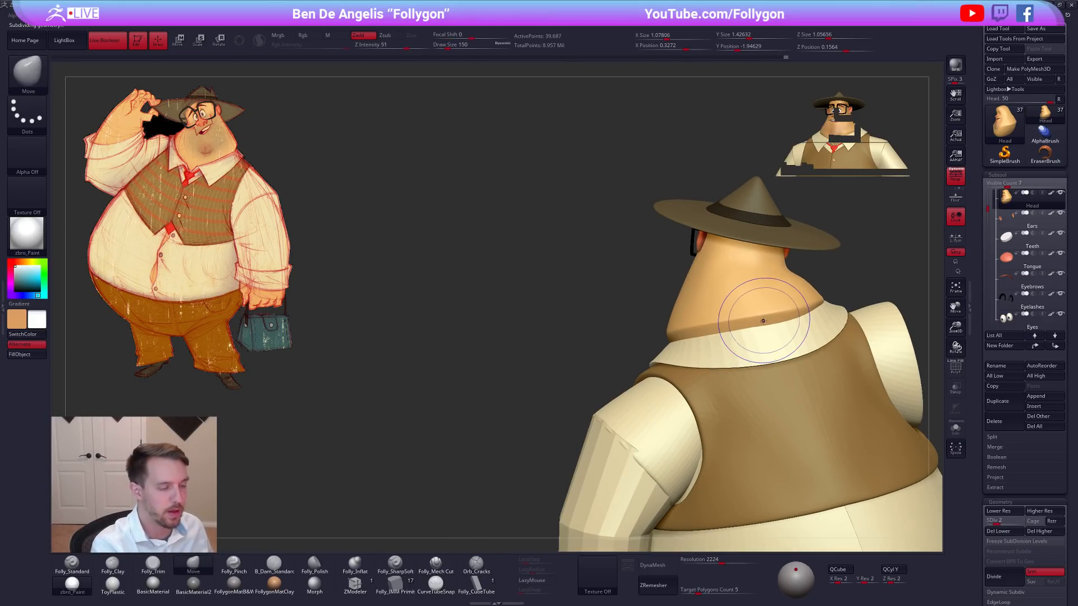
Smooth the neck fold above the collar at subdivision level 1 and again at level 2.
key(shift+d)
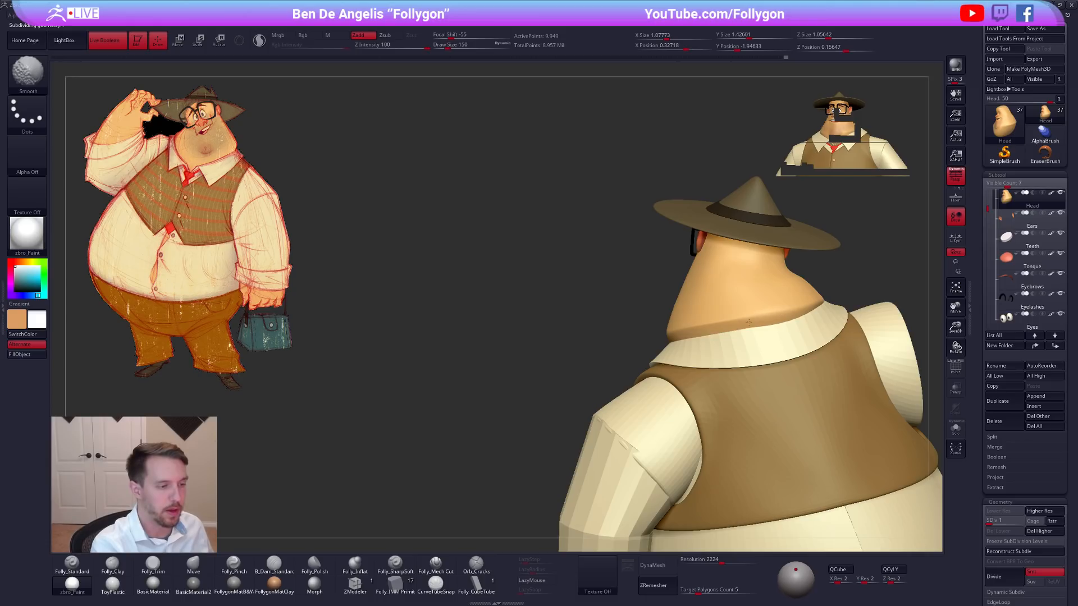
right_drag(732, 325, 770, 320)
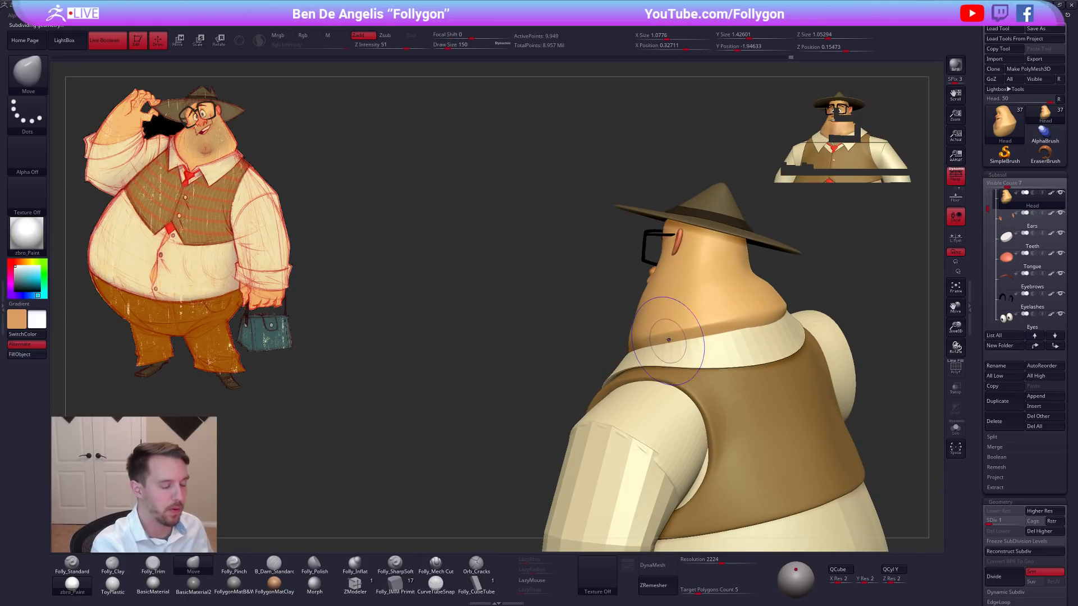
key(d)
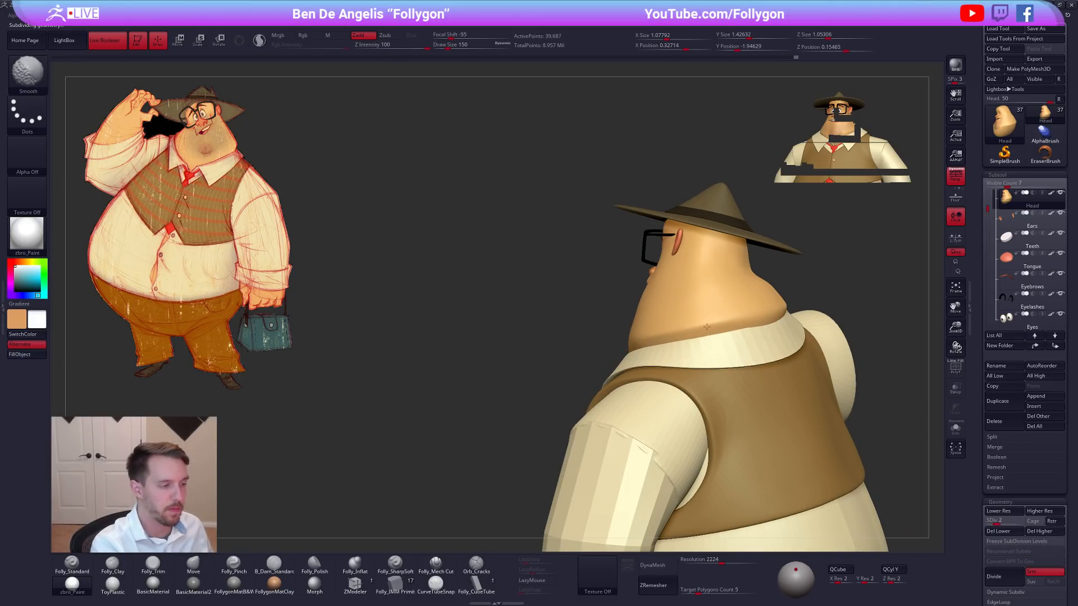
right_drag(704, 327, 678, 400)
mouse_move(702, 360)
alt+right_down()
mouse_move(640, 368)
mouse_move(644, 389)
mouse_move(634, 391)
alt+right_up()
Set the Move brush's draw size to 192, hide the hat and make the head active again.
key(space)
drag(668, 381, 672, 382)
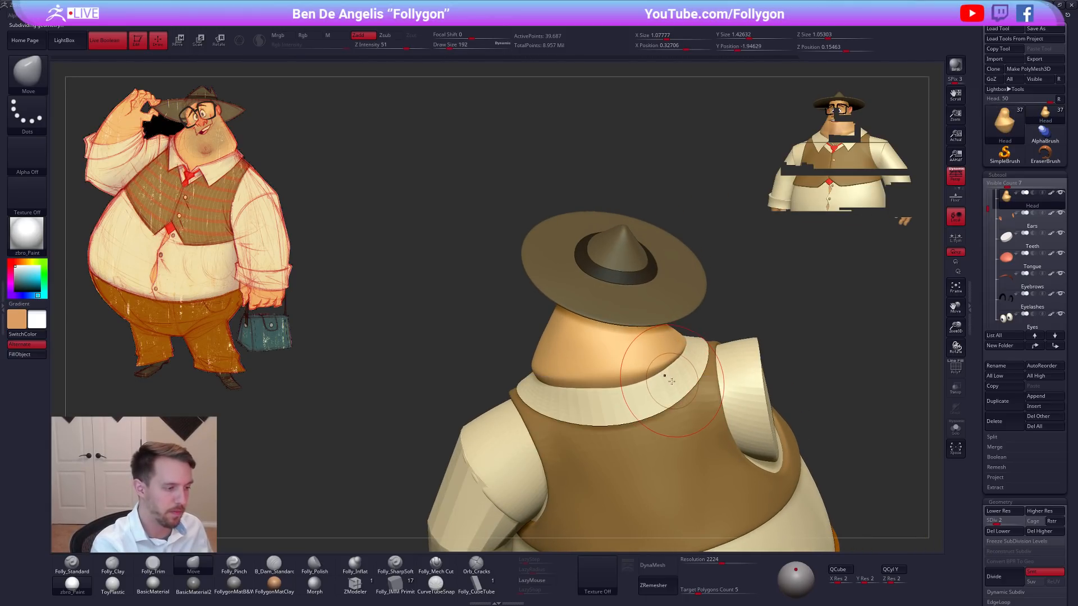
alt+click(678, 301)
drag(1061, 192, 1060, 213)
click(1030, 220)
alt+click(665, 347)
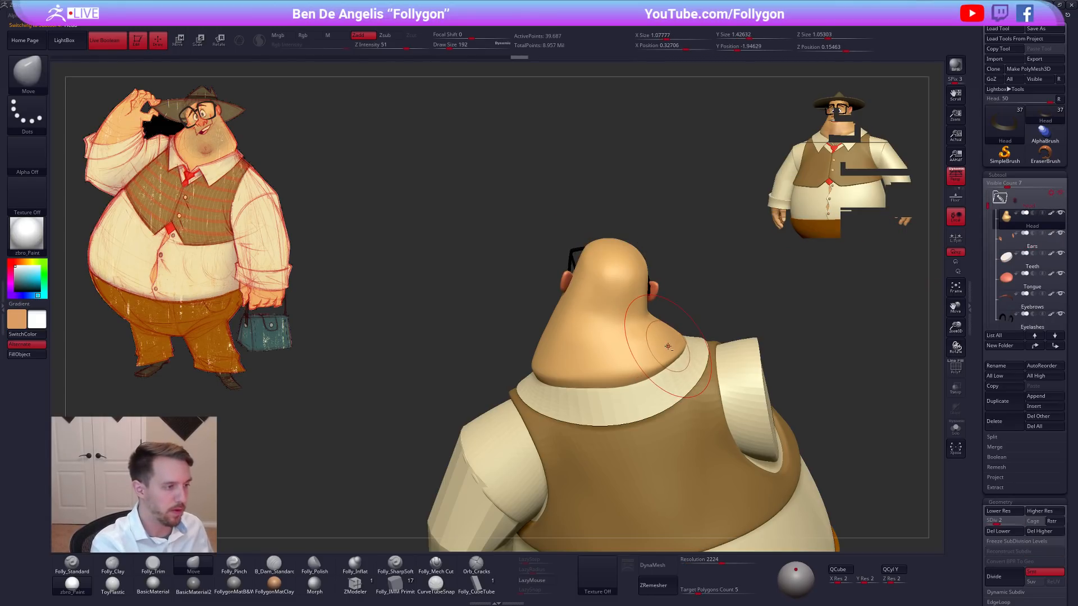
Lower the head to its lowest subdivision level and reshape the back neck fold with the Move brush.
right_drag(677, 365, 667, 413)
key(space)
key(shift+d)
key(space)
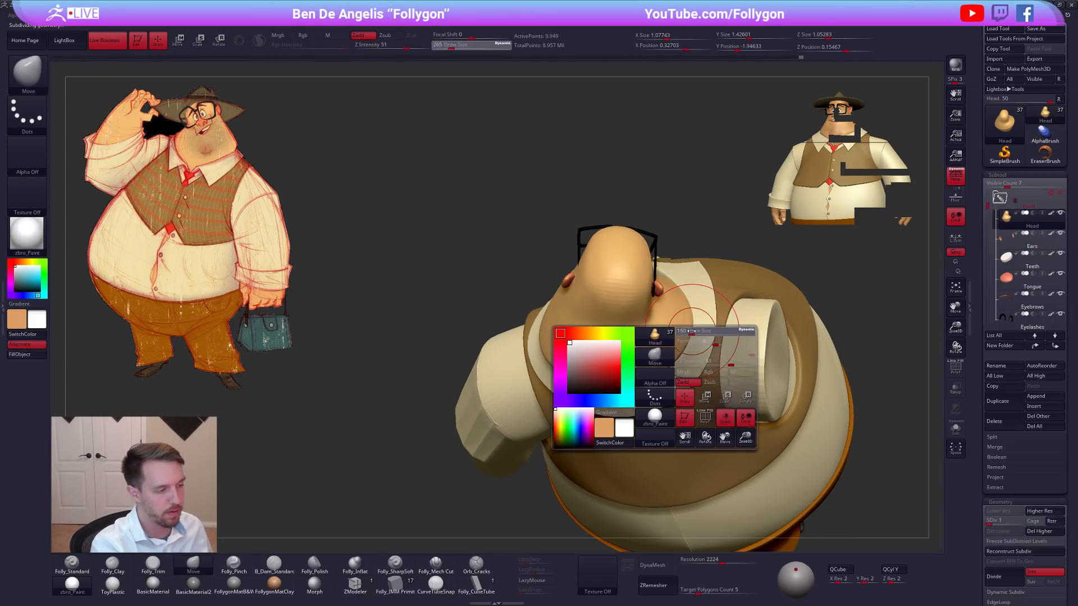
right_drag(688, 320, 662, 349)
Flatten the fold at the back of the neck with Folly_Trim at a draw size of 98.
key(3)
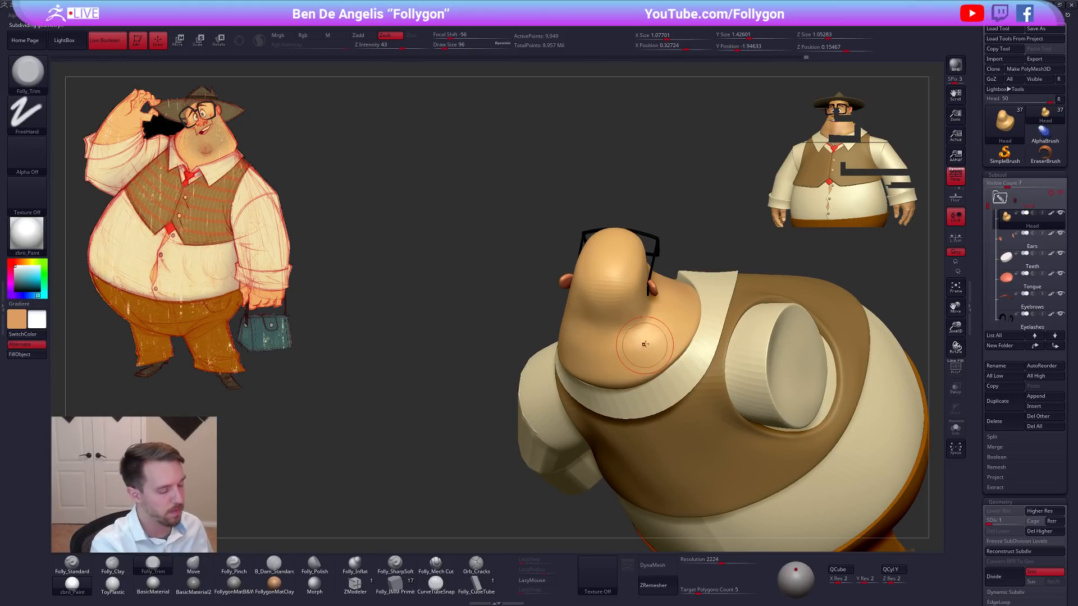
shift+drag(655, 344, 618, 366)
mouse_move(618, 366)
right_down()
mouse_move(618, 344)
mouse_move(631, 339)
right_up()
Pinch the crease between the back of the head and the neck fold with Folly_Pinch at a draw size of 104.
key(4)
key(5)
drag(609, 315, 609, 316)
right_drag(609, 316, 587, 315)
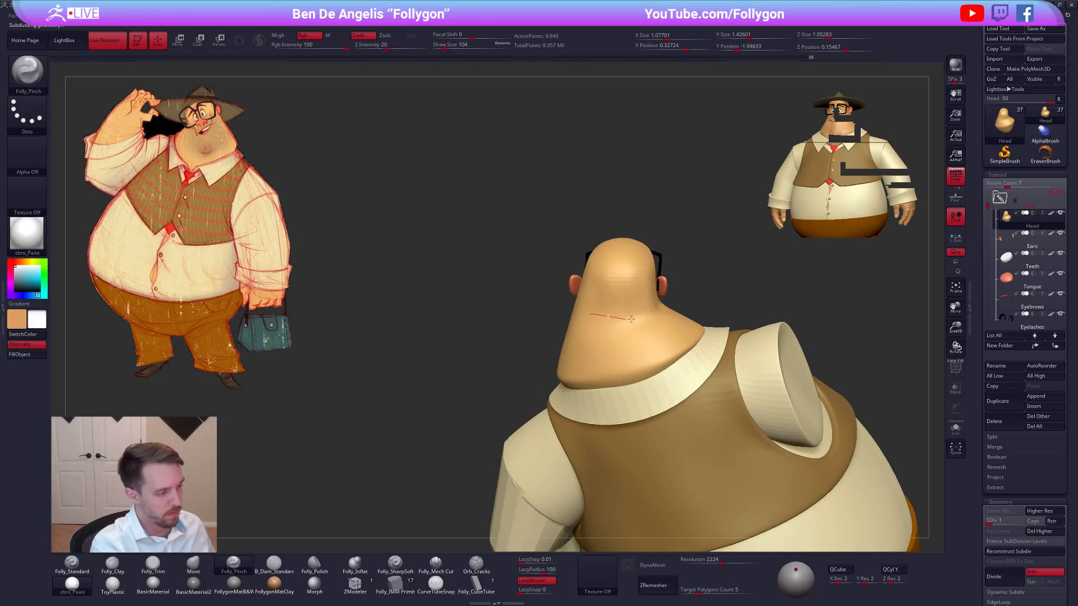
mouse_move(659, 323)
right_down()
mouse_move(625, 315)
mouse_move(662, 334)
right_up()
Cut the rear neck crease with Folly_Mech Cut at a draw size of 74 on the isolated head at subdivision level 4.
click(437, 564)
key(alt+s)
key(d)
key(d)
key(d)
key(space)
drag(679, 313, 670, 313)
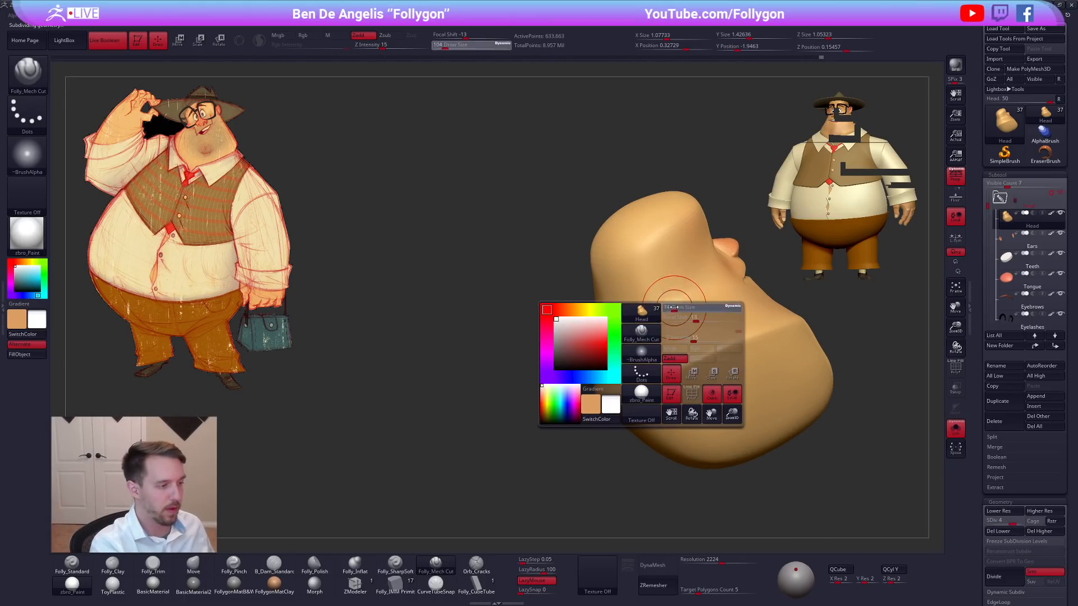
right_drag(656, 312, 665, 311)
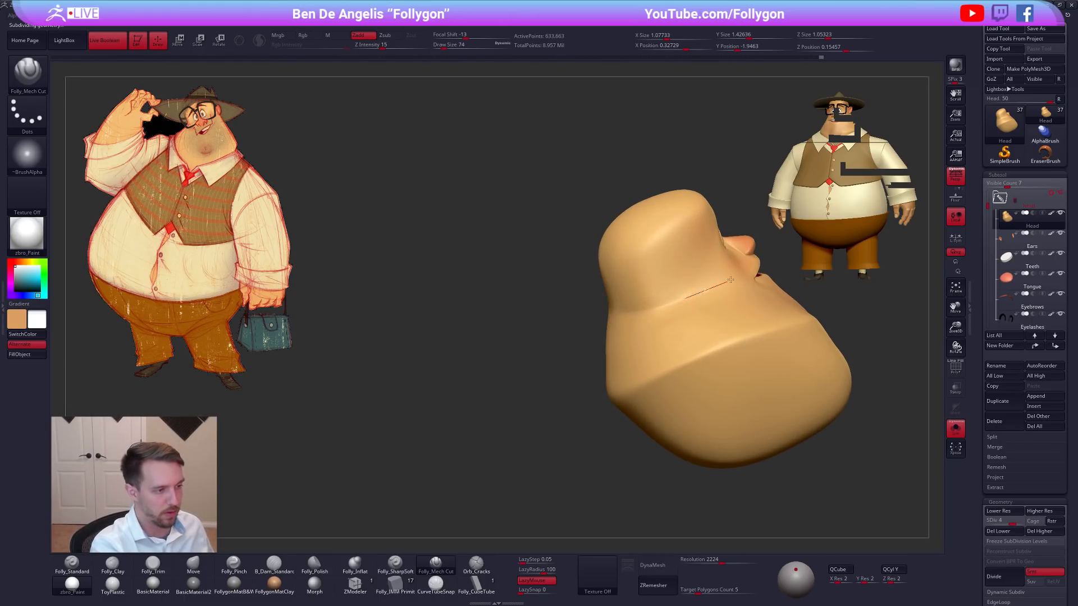
mouse_move(758, 249)
right_down()
mouse_move(697, 342)
mouse_move(634, 325)
right_up()
alt+right_drag(694, 355, 676, 347)
Compare the head, jowls and overall silhouette of the full character with the reference sketch.
key(alt+s)
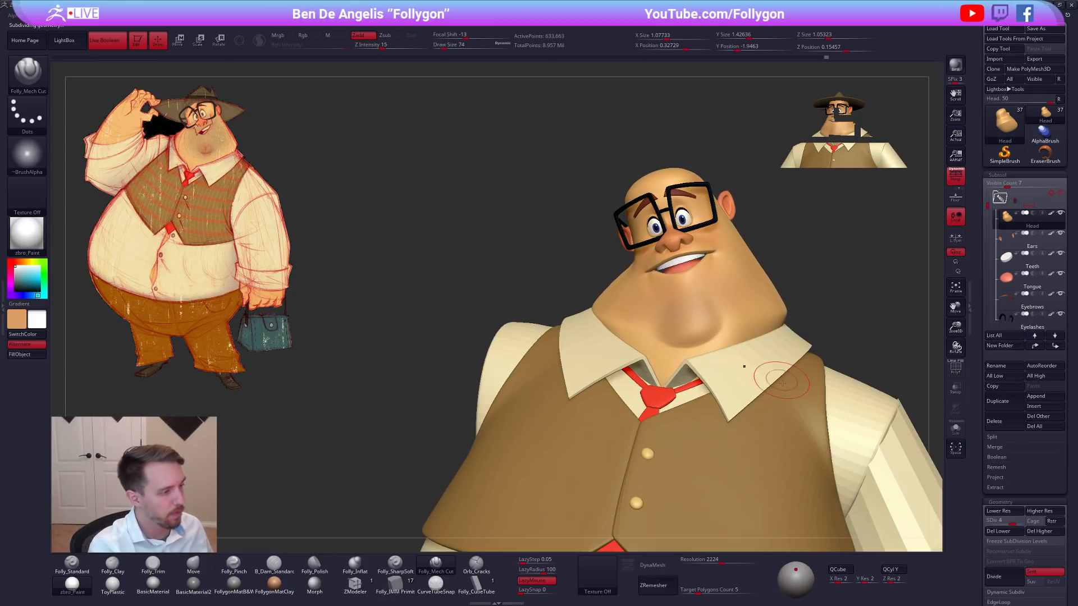
right_drag(825, 392, 832, 394)
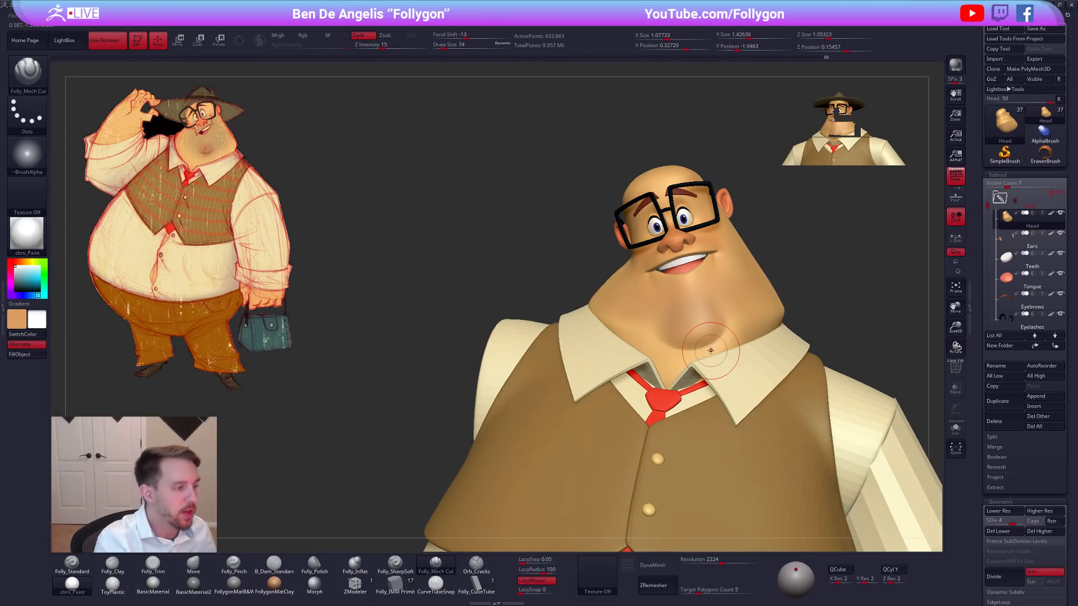
mouse_move(628, 218)
ctrl+mouse_down()
mouse_move(628, 242)
mouse_move(567, 331)
ctrl+mouse_up()
ctrl+drag(844, 343, 856, 324)
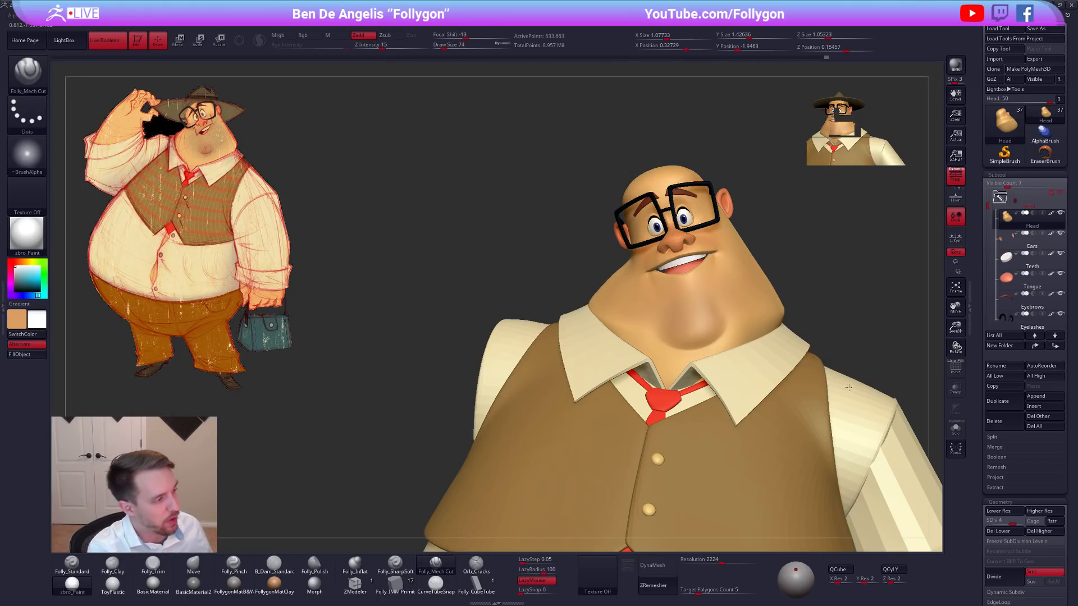
alt+right_drag(696, 360, 724, 388)
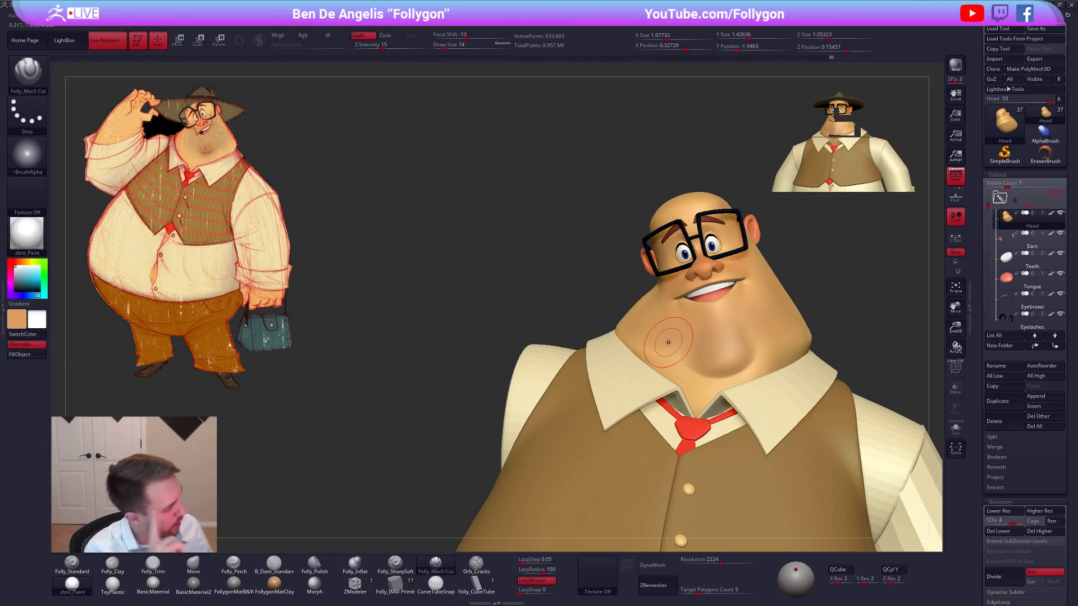
mouse_move(808, 353)
ctrl+right_down()
mouse_move(854, 414)
mouse_move(823, 416)
mouse_move(813, 440)
mouse_move(807, 418)
ctrl+right_up()
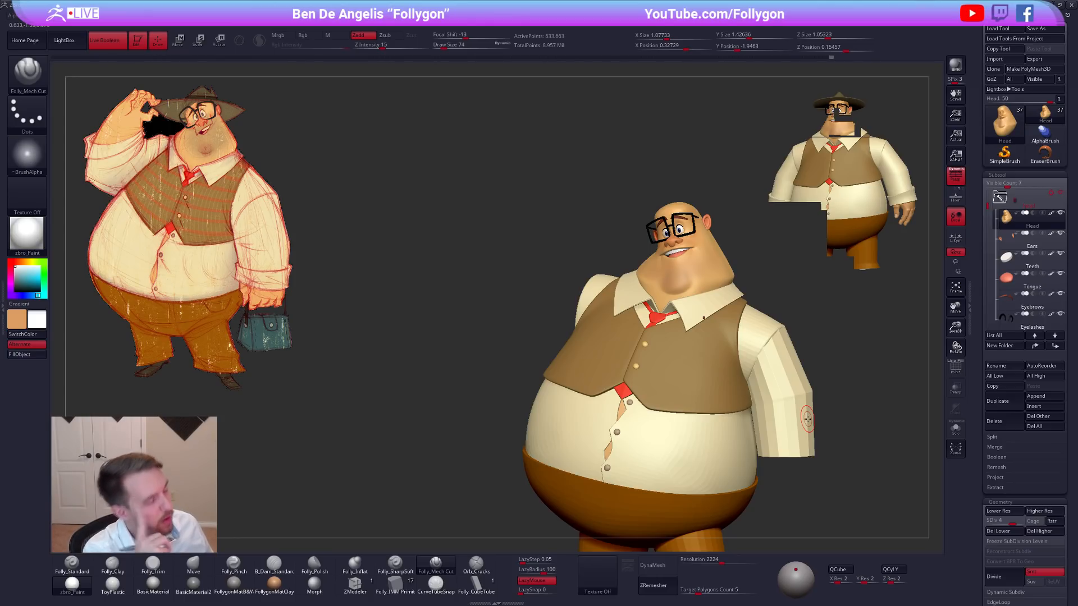
alt+right_drag(754, 380, 775, 408)
Lasso-mask one side of the jowl at the isolated head's lowest subdivision level, and soften and invert the mask.
key(alt+s)
right_drag(715, 331, 688, 307)
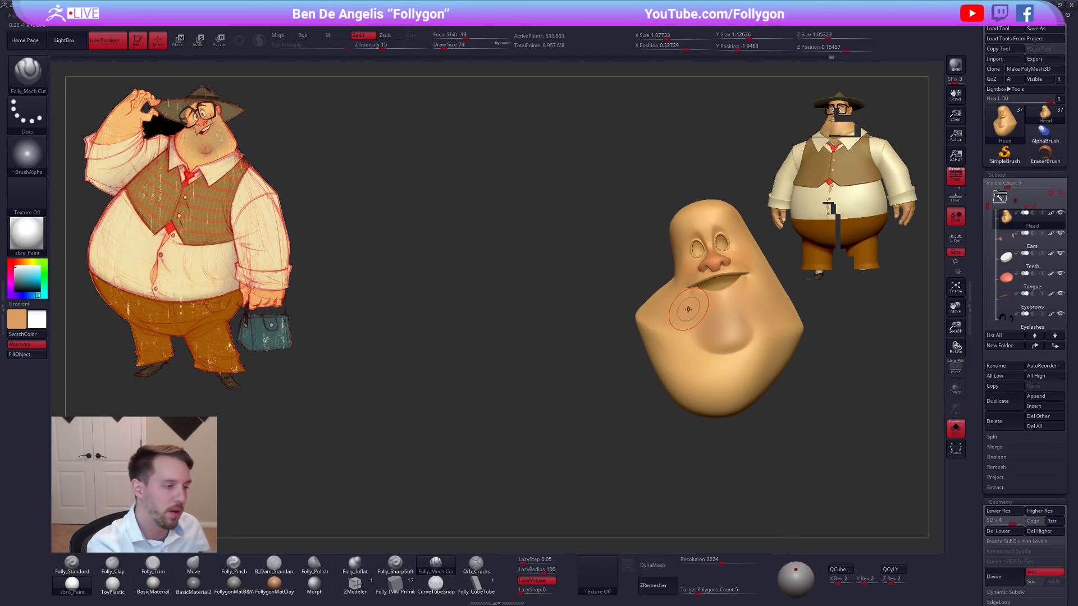
key(ctrl)
mouse_move(680, 323)
ctrl+mouse_down()
mouse_move(676, 429)
mouse_move(568, 369)
ctrl+mouse_up()
key(shift+d)
key(shift+d)
key(shift+d)
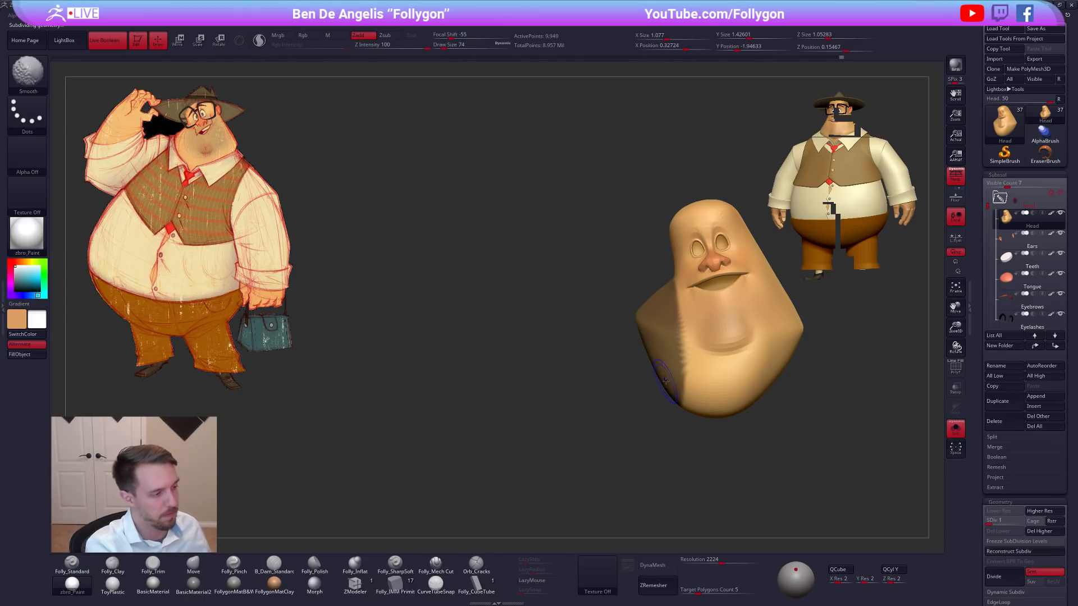
ctrl+click(657, 397)
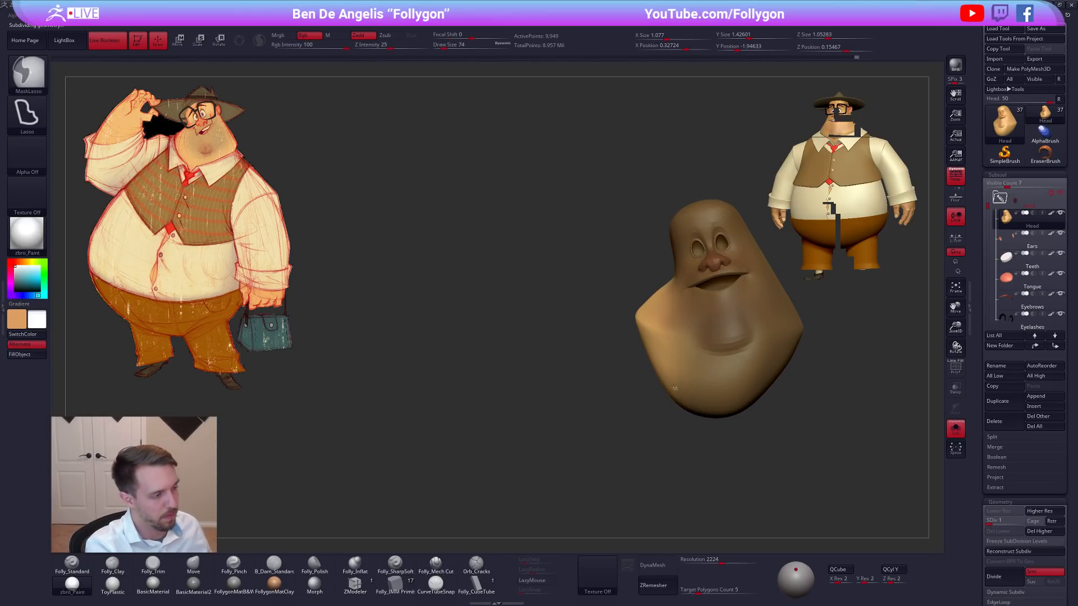
Try to shift the unmasked jowl with a Transpose move line.
key(space)
drag(683, 375, 673, 373)
key(w)
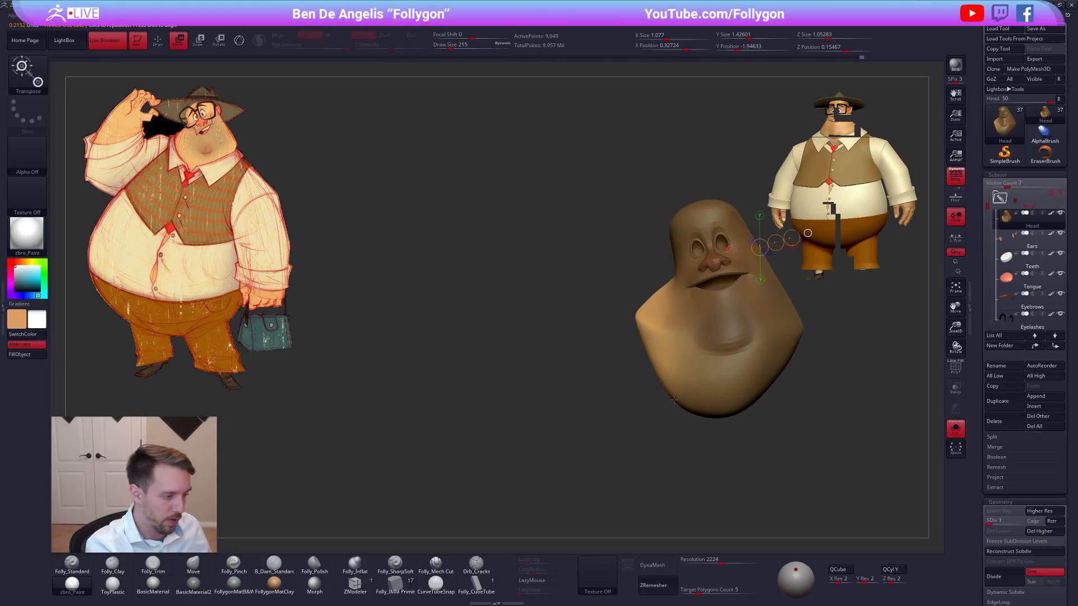
drag(642, 279, 641, 279)
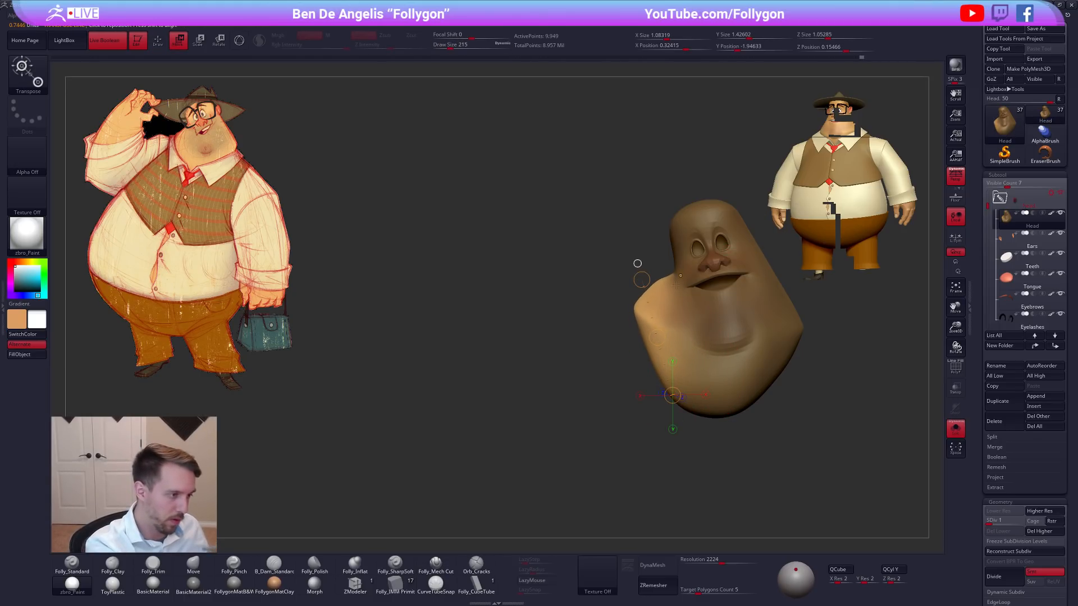
Lasso-mask the side of the jowl again on the isolated head, then soften and invert the mask.
key(q)
mouse_move(629, 337)
ctrl+mouse_down()
mouse_move(840, 323)
mouse_move(682, 477)
ctrl+mouse_up()
drag(510, 508, 765, 387)
mouse_move(665, 378)
ctrl+mouse_down()
mouse_move(451, 375)
mouse_move(679, 482)
ctrl+mouse_up()
ctrl+click(682, 396)
ctrl+click(687, 408)
ctrl+click(708, 430)
ctrl+click(703, 412)
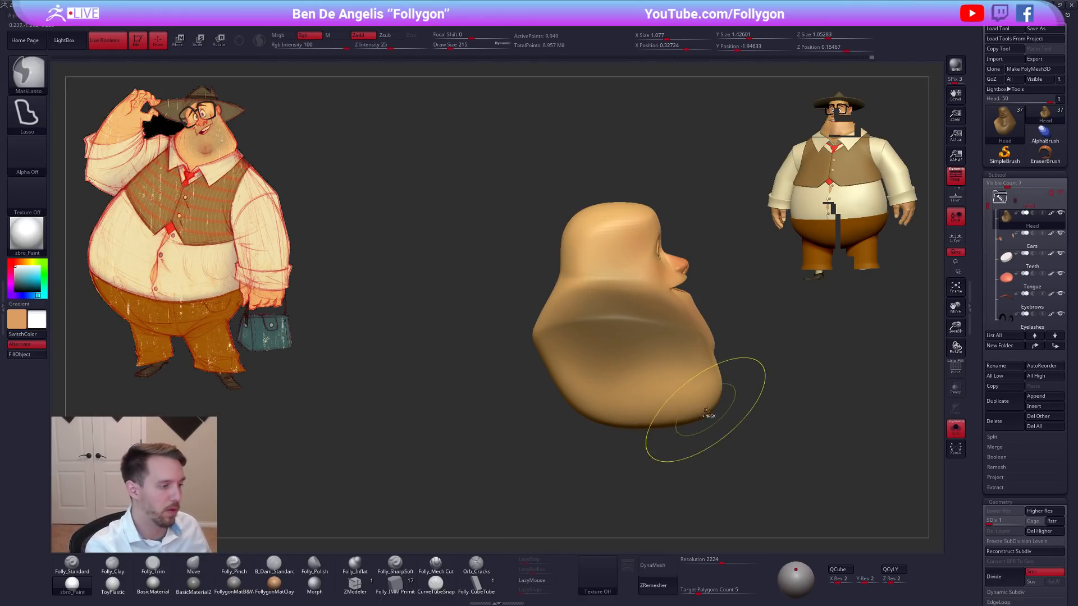
ctrl+click(715, 423)
drag(712, 432, 548, 418)
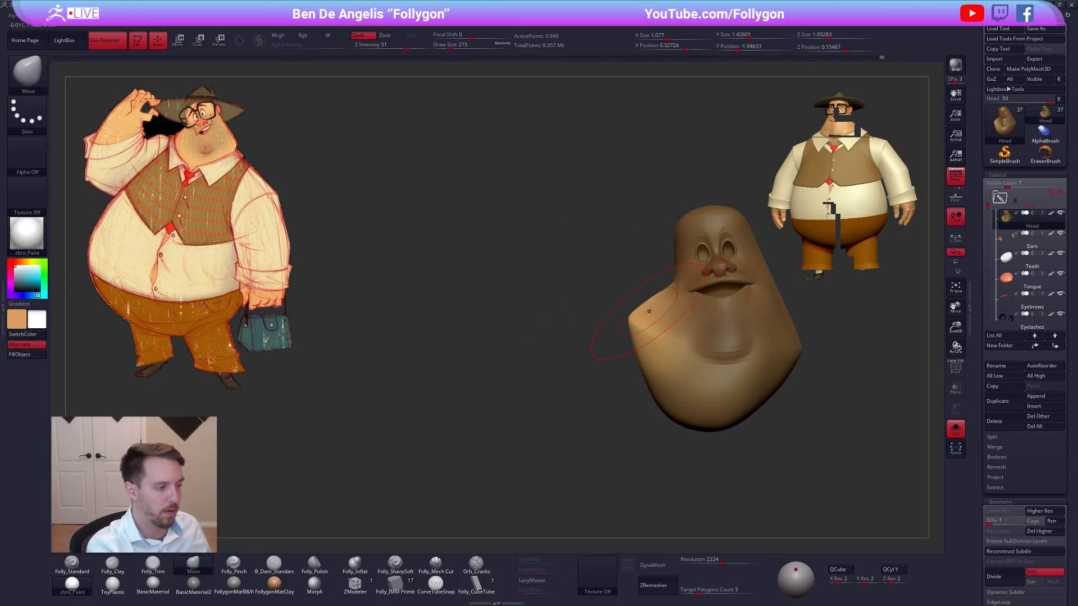
Rotate the unmasked jowl outward with Transpose and compare it with the sketch on the full character.
key(r)
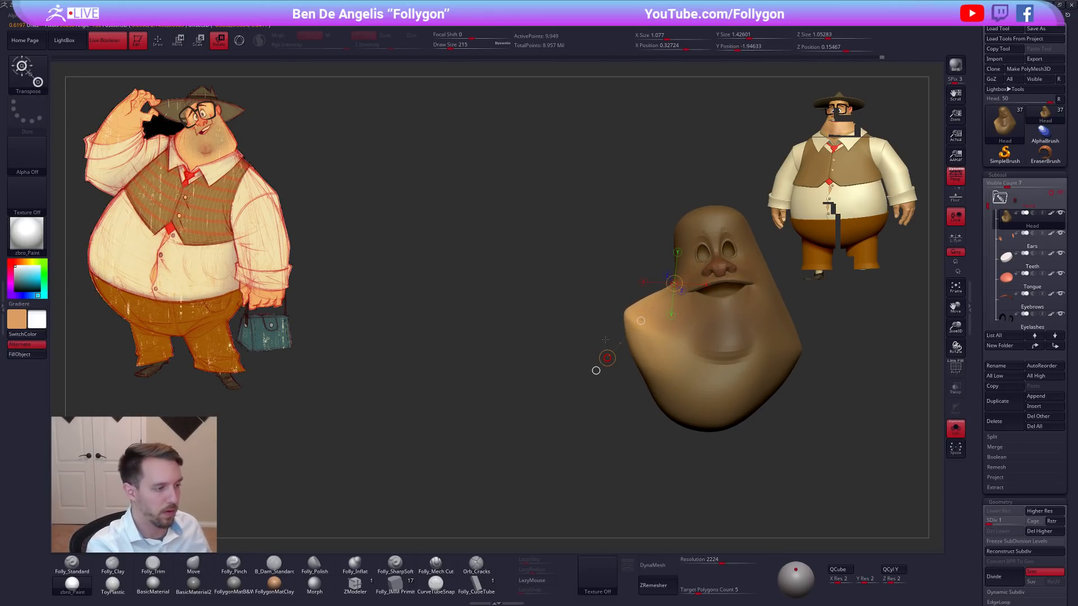
key(q)
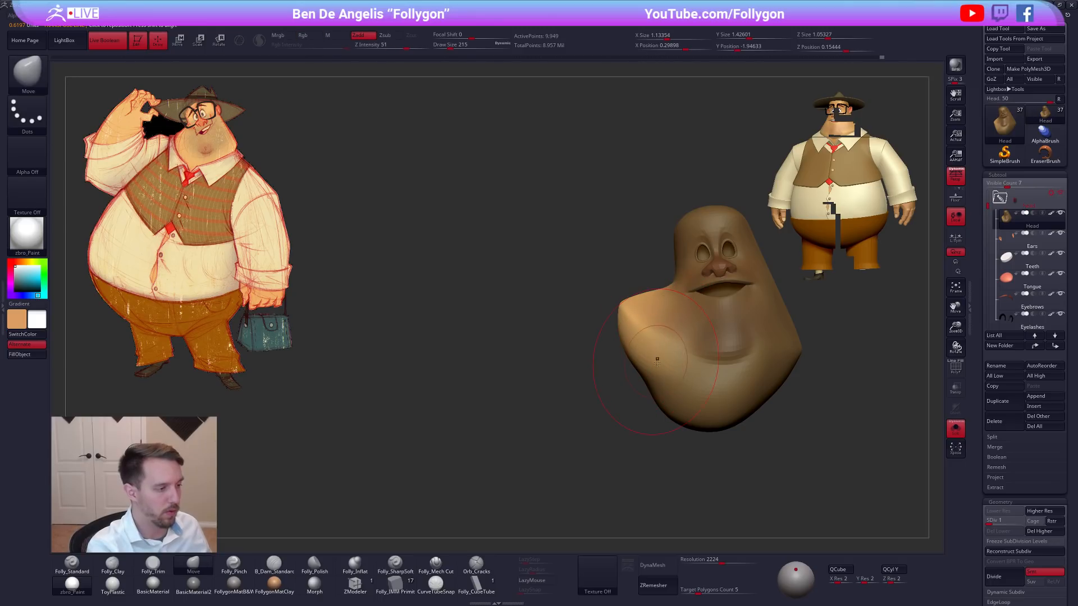
key(alt+s)
alt+right_drag(718, 407, 715, 426)
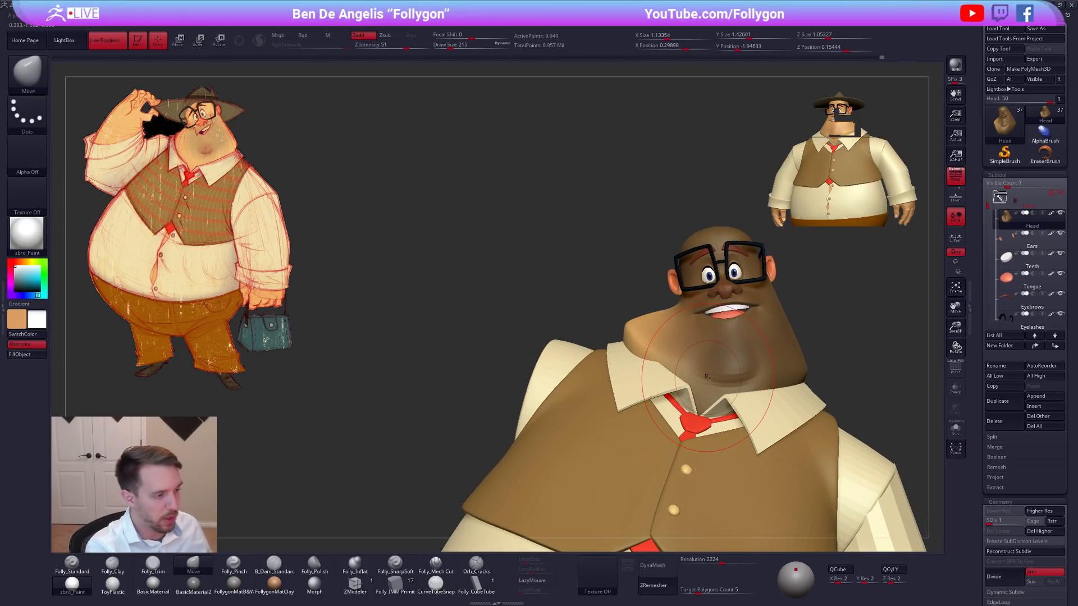
Move the unmasked jowl with Transpose, clear the mask, and isolate the head for the Move brush at a draw size of 170.
key(w)
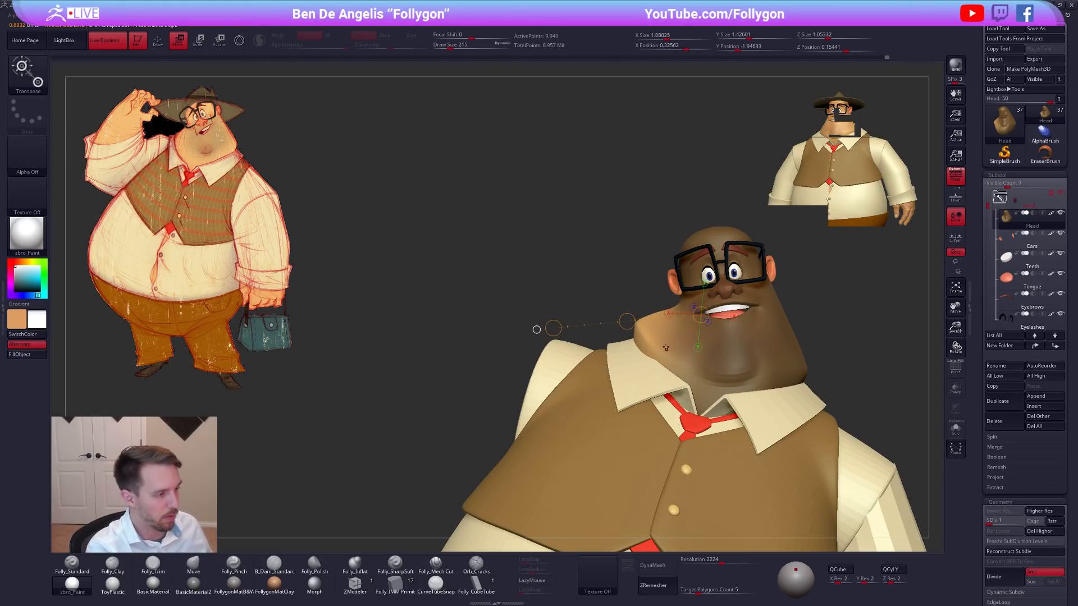
key(q)
right_drag(618, 360, 696, 365)
key(space)
right_drag(644, 395, 724, 387)
key(shift+alt+s)
right_drag(668, 346, 756, 332)
key(space)
drag(652, 359, 656, 358)
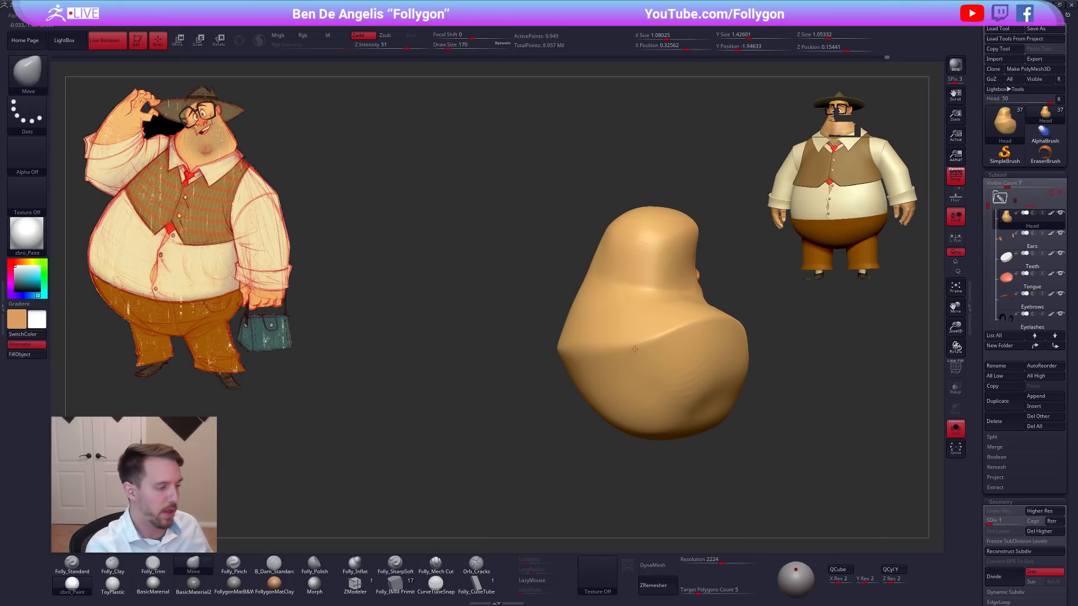
Reshape the rear jowl ridge with the Move brush at a draw size of 121, and raise the head to subdivision level 4.
right_drag(635, 350, 652, 351)
key(space)
drag(652, 351, 665, 338)
mouse_move(652, 347)
right_down()
mouse_move(682, 351)
mouse_move(666, 352)
right_up()
key(space)
drag(666, 352, 660, 353)
right_drag(668, 356, 627, 360)
key(d)
key(d)
key(d)
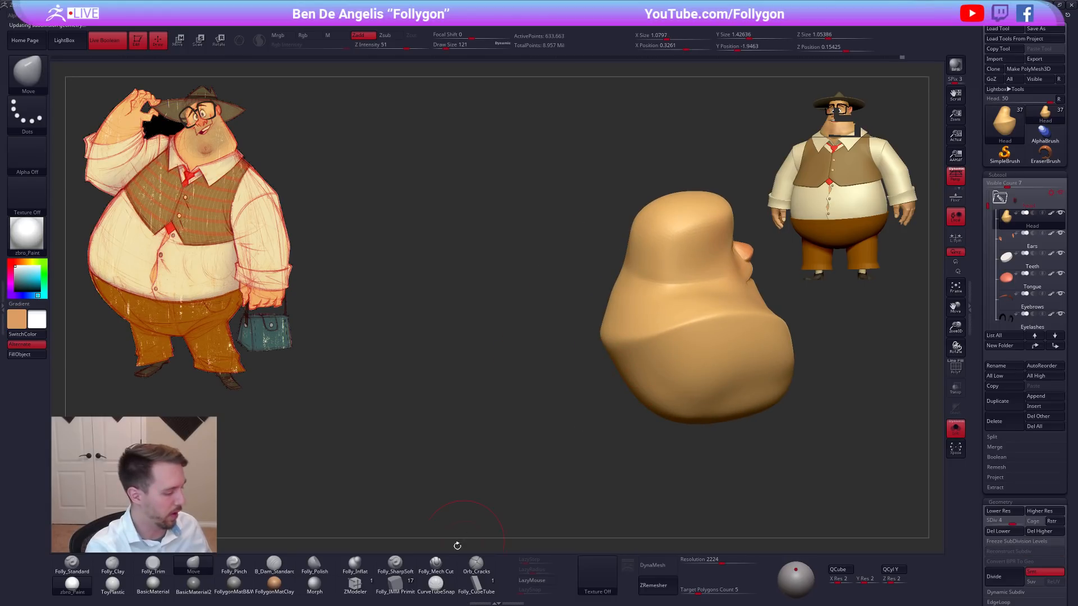
Cut along the rear neck crease with Folly_Mech Cut at a draw size of 74.
click(436, 565)
mouse_move(669, 299)
alt+right_down()
mouse_move(654, 342)
mouse_move(668, 344)
alt+right_up()
key(space)
drag(667, 344, 664, 343)
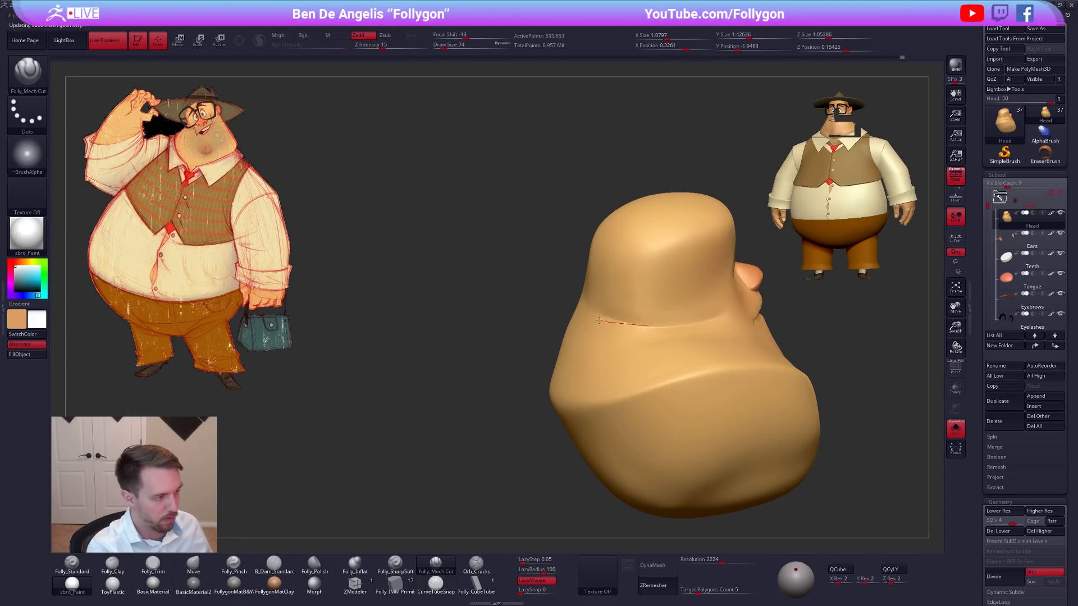
mouse_move(582, 313)
shift+right_down()
mouse_move(597, 331)
mouse_move(551, 354)
mouse_move(651, 432)
mouse_move(669, 339)
mouse_move(653, 348)
shift+right_up()
Build up the neck fold behind the head with Folly_Clay at subdivision level 2 and smooth it at a draw size of 88.
key(shift+d)
key(shift+d)
right_drag(676, 308, 700, 277)
key(2)
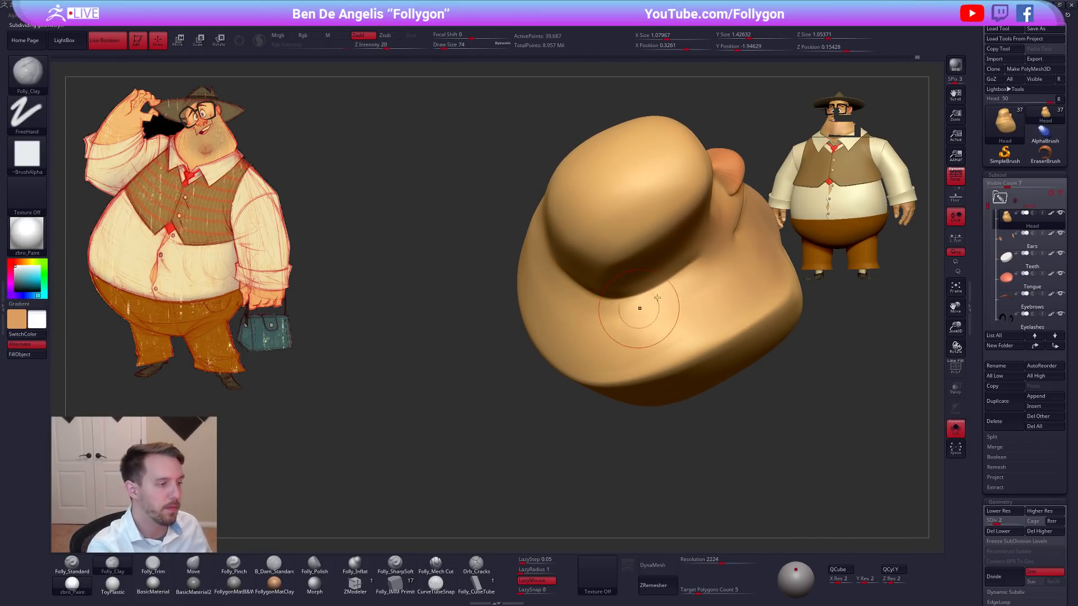
key(])
right_drag(718, 293, 638, 318)
right_drag(652, 359, 676, 338)
key(shift)
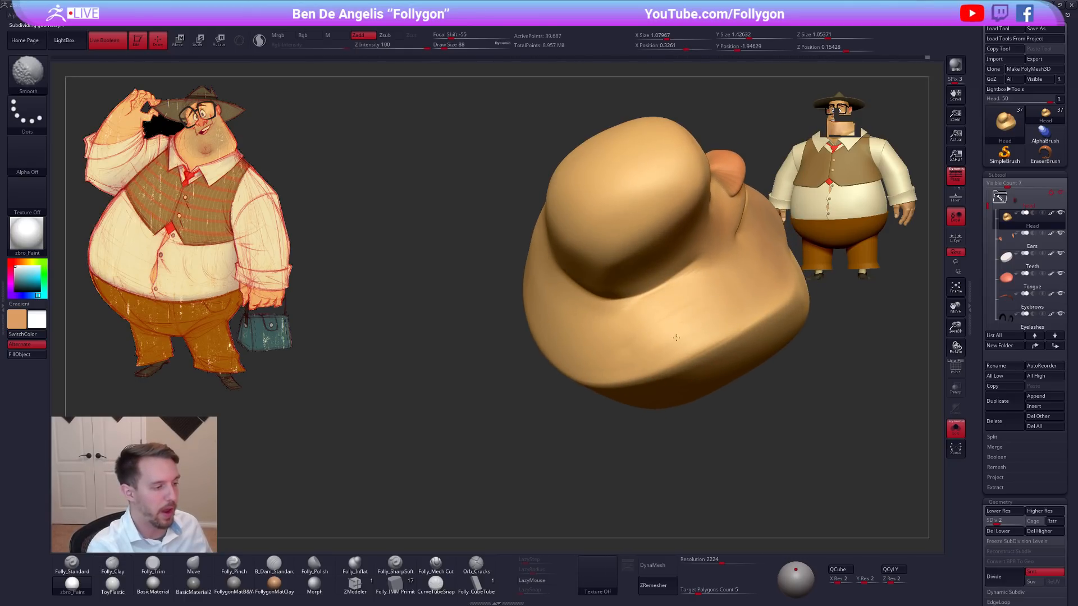
shift+drag(677, 315, 654, 326)
right_drag(654, 326, 679, 303)
shift+drag(678, 304, 590, 330)
Adjust the jowl with the Move brush at a draw size of 88, checking the full character before isolating the head again.
mouse_move(590, 331)
right_down()
mouse_move(641, 306)
mouse_move(607, 347)
mouse_move(676, 308)
mouse_move(758, 392)
right_up()
key(b)
key(m)
key(v)
right_drag(689, 378, 756, 407)
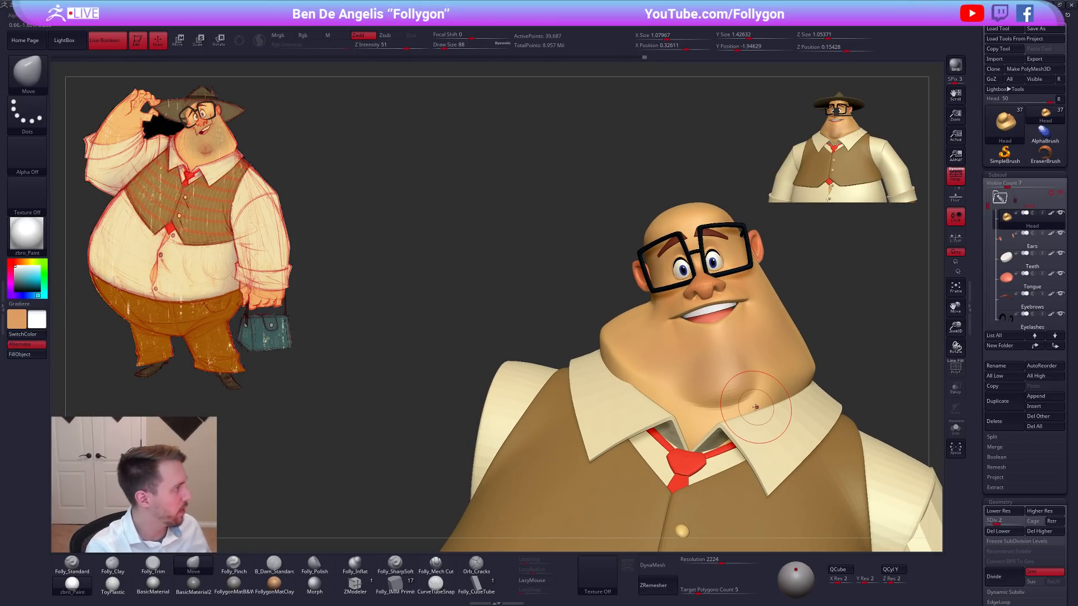
key(alt+s)
right_drag(659, 351, 662, 320)
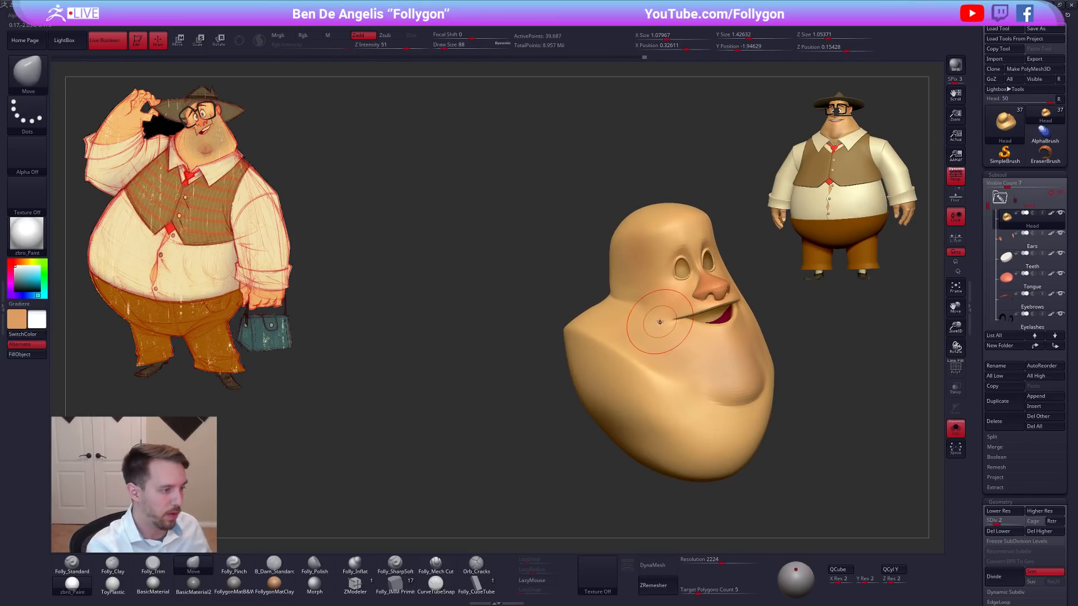
Flatten the upper plane of the jowl beside the cheek and behind the head with Folly_Trim.
shift+drag(612, 325, 638, 304)
right_drag(633, 303, 623, 282)
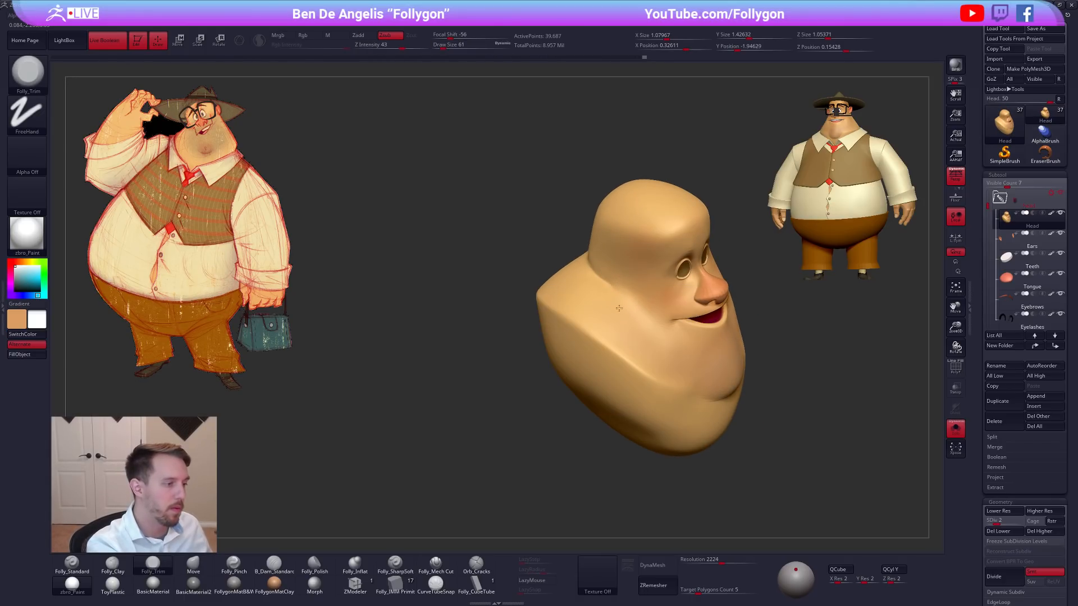
right_drag(618, 306, 625, 359)
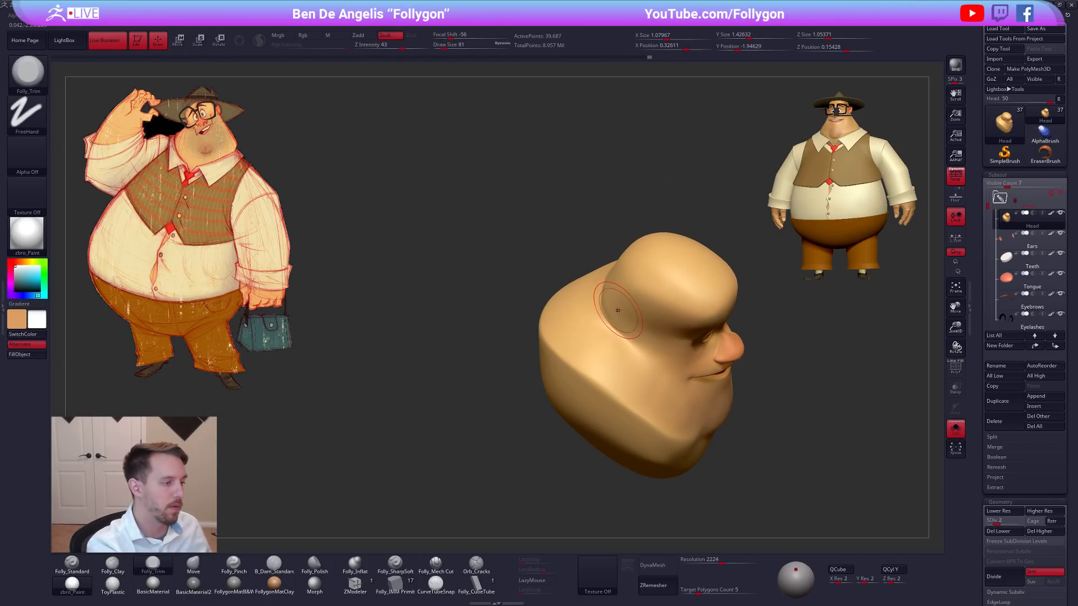
mouse_move(618, 309)
right_down()
mouse_move(616, 326)
mouse_move(579, 305)
mouse_move(595, 326)
right_up()
Sharpen the crease between the head and the neck fold with Folly_Mech Cut, and smooth the fold around it.
click(437, 564)
drag(614, 330, 598, 317)
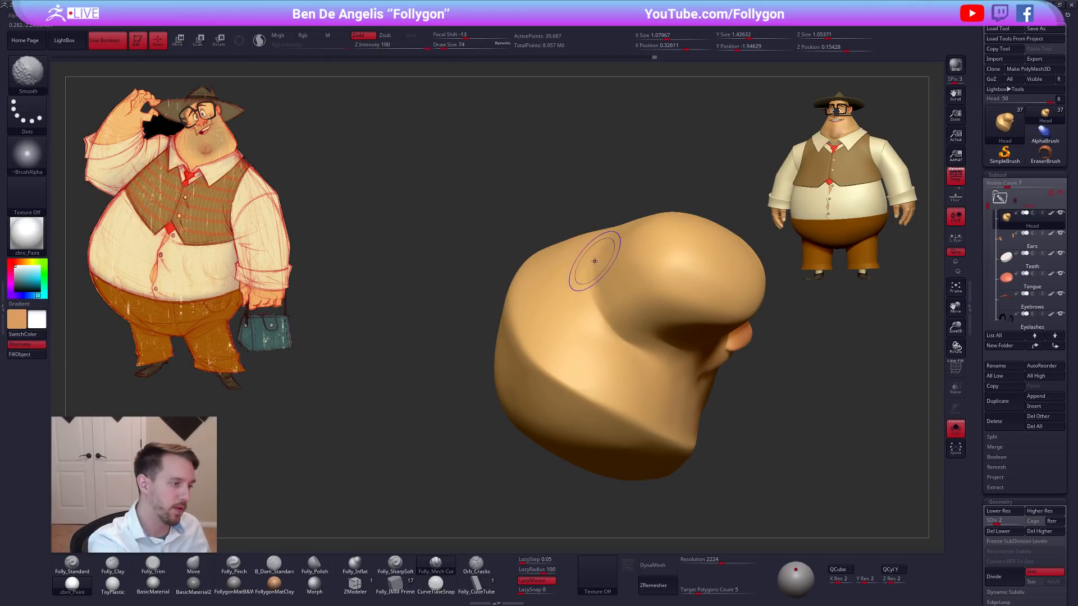
right_drag(577, 270, 574, 267)
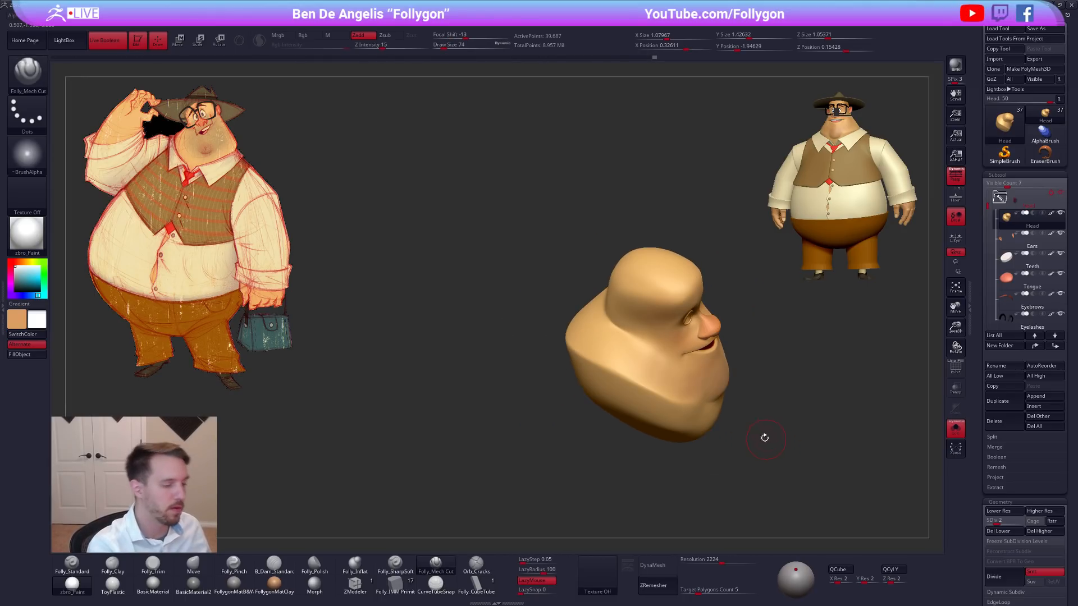
alt+right_drag(767, 440, 752, 415)
Adjust the jowls with the Move brush at subdivision level 1, checking their fit inside the collar from above and the side.
key(b)
key(m)
key(v)
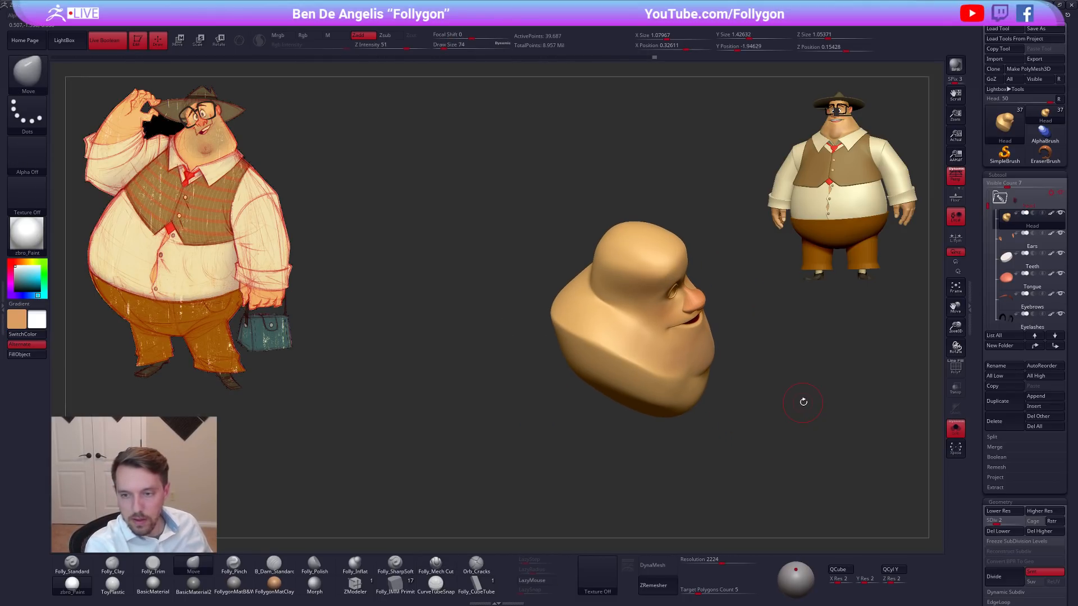
mouse_move(789, 420)
right_down()
mouse_move(794, 402)
mouse_move(757, 409)
mouse_move(762, 500)
right_up()
key(alt+s)
key(shift+d)
key(space)
drag(616, 395, 619, 394)
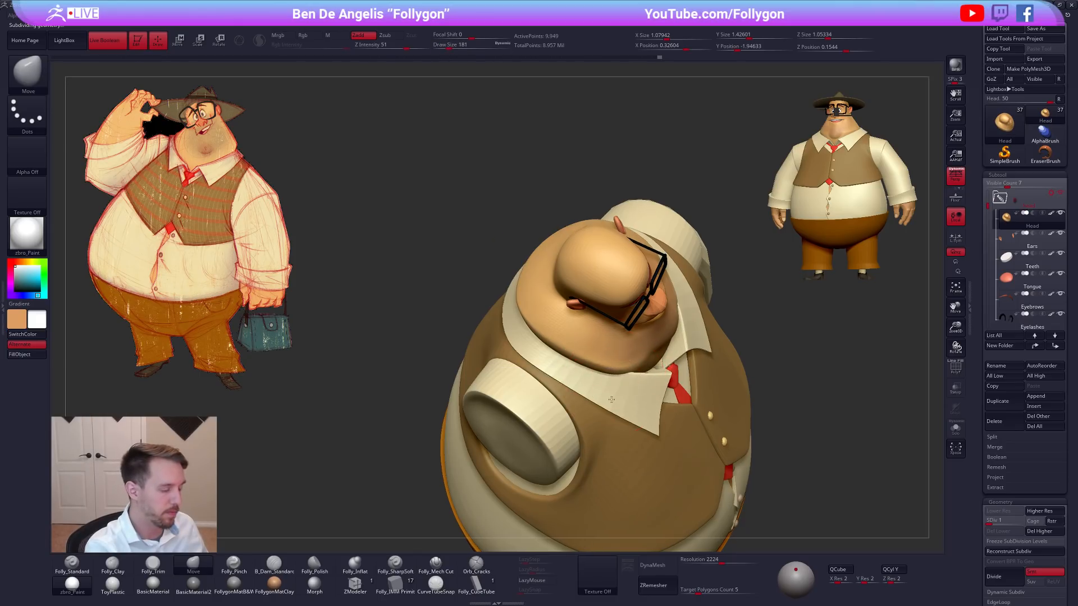
right_drag(747, 348, 744, 381)
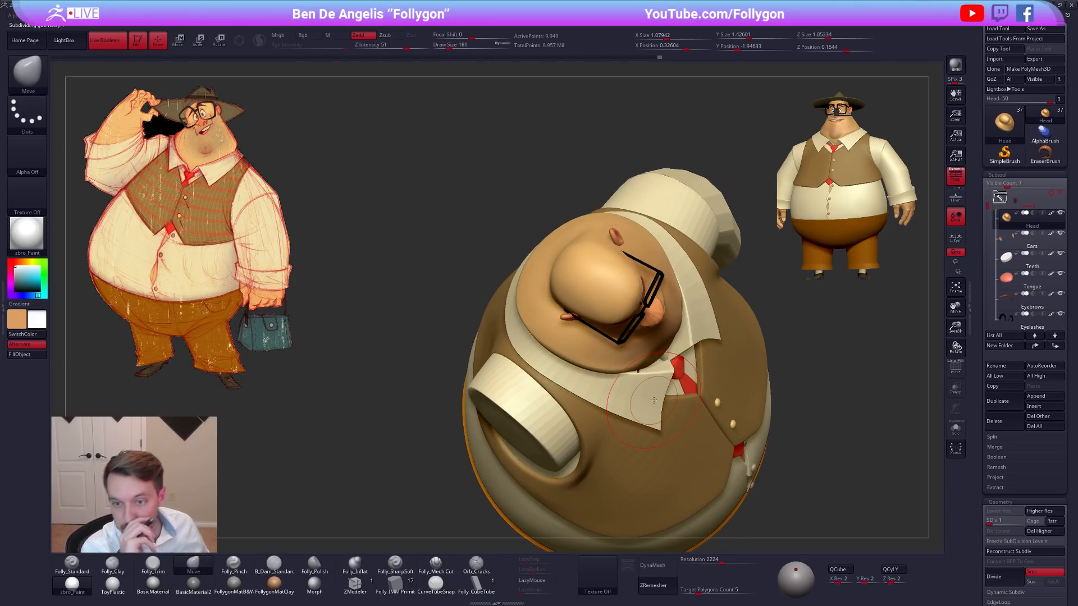
right_drag(791, 355, 799, 391)
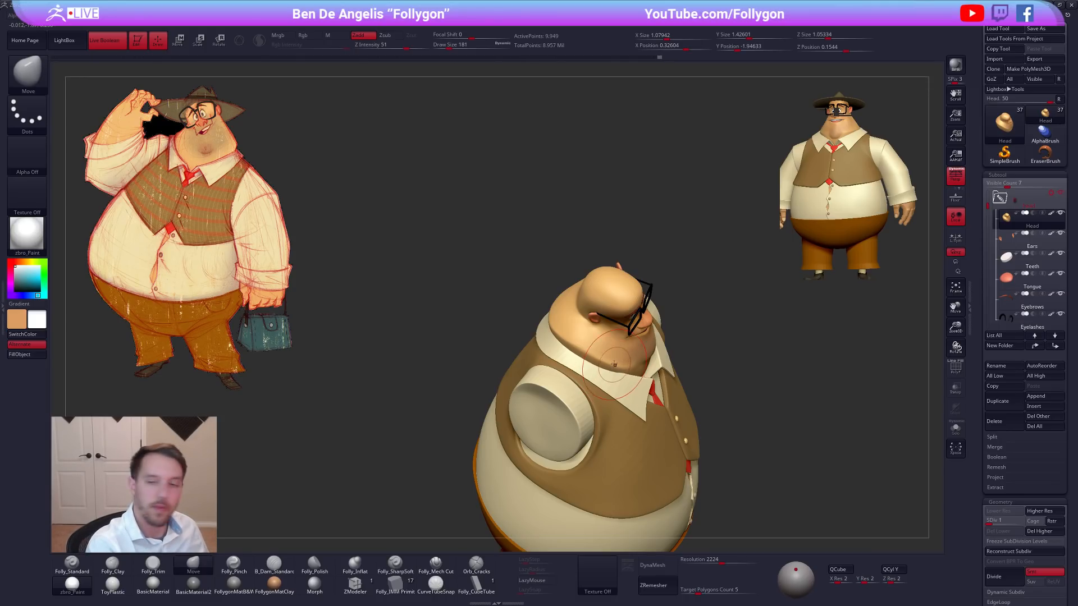
mouse_move(614, 358)
right_down()
mouse_move(610, 383)
mouse_move(583, 363)
mouse_move(565, 320)
mouse_move(590, 363)
mouse_move(613, 354)
mouse_move(644, 311)
mouse_move(775, 361)
mouse_move(696, 434)
mouse_move(763, 435)
mouse_move(684, 353)
right_up()
right_click(584, 360)
Isolate the head, lasso-mask the lower jowl mass below the ridge, then soften and invert the mask.
key(alt+s)
key(ctrl)
right_drag(481, 419, 659, 361)
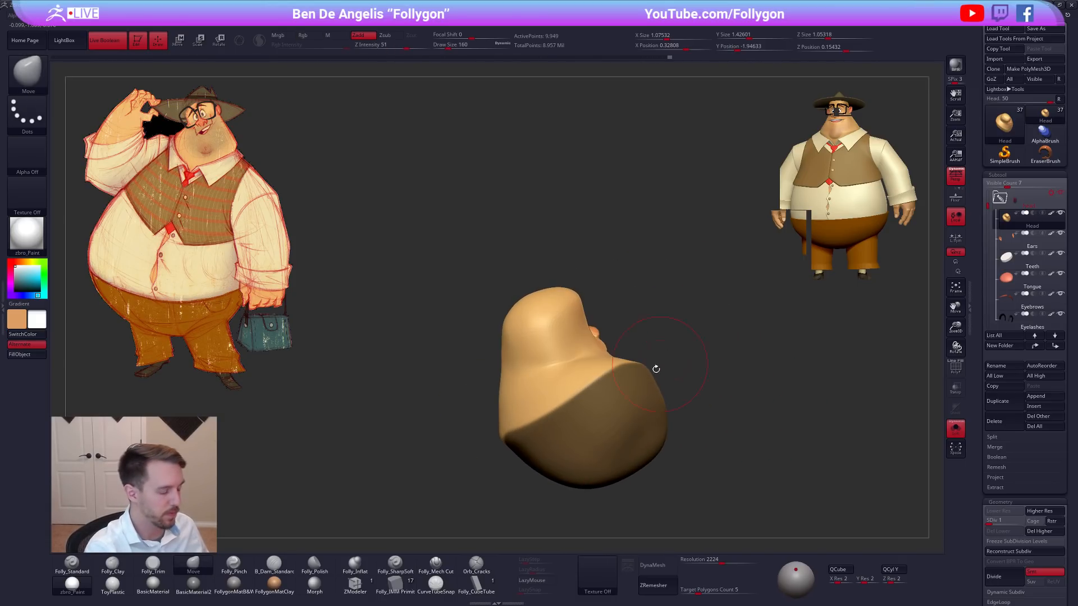
ctrl+click(676, 390)
alt+right_drag(635, 401, 659, 365)
key(])
right_drag(668, 438, 683, 424)
key(])
shift+drag(655, 375, 655, 385)
right_drag(655, 385, 682, 367)
shift+drag(674, 381, 654, 394)
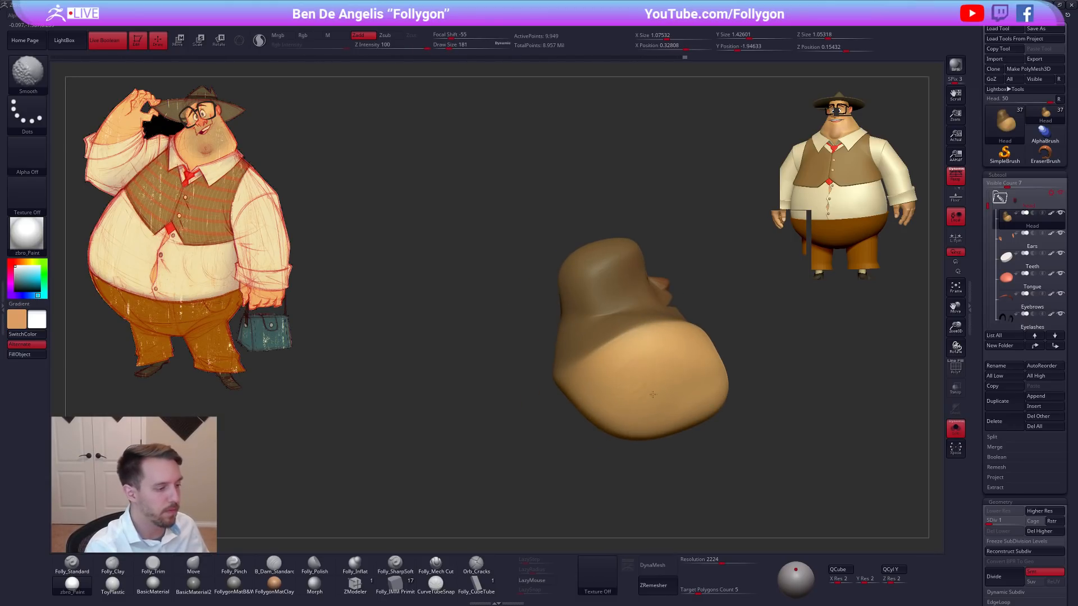
Smooth the unmasked lower jowls at a draw size of 181 and compare the full character with the sketch.
right_drag(641, 387, 649, 389)
right_drag(667, 393, 609, 399)
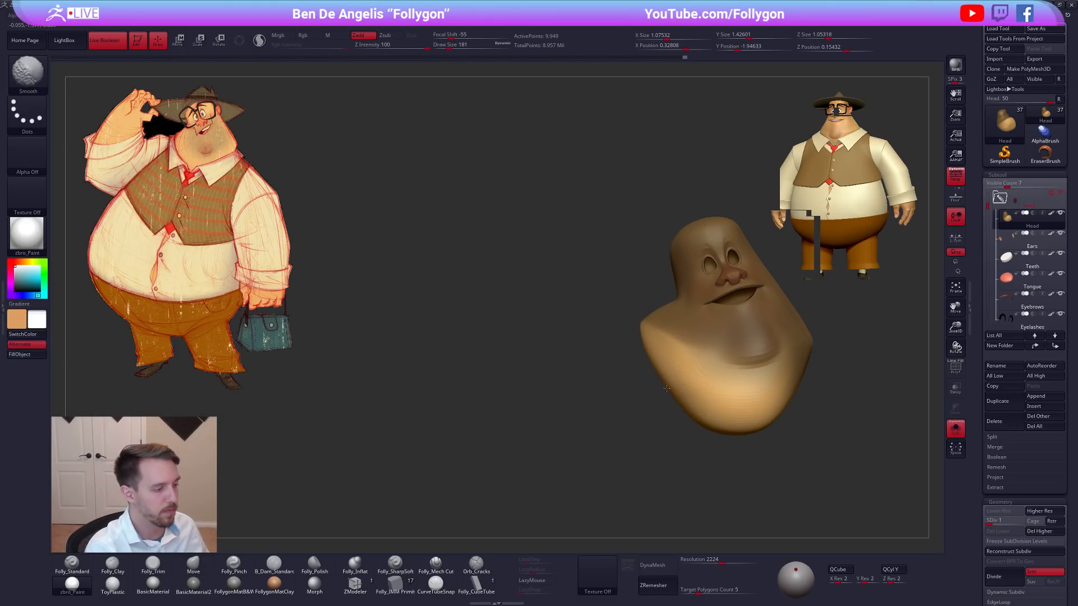
right_drag(665, 430, 651, 400)
key(shift+s)
right_drag(700, 428, 805, 353)
ctrl+drag(805, 353, 831, 340)
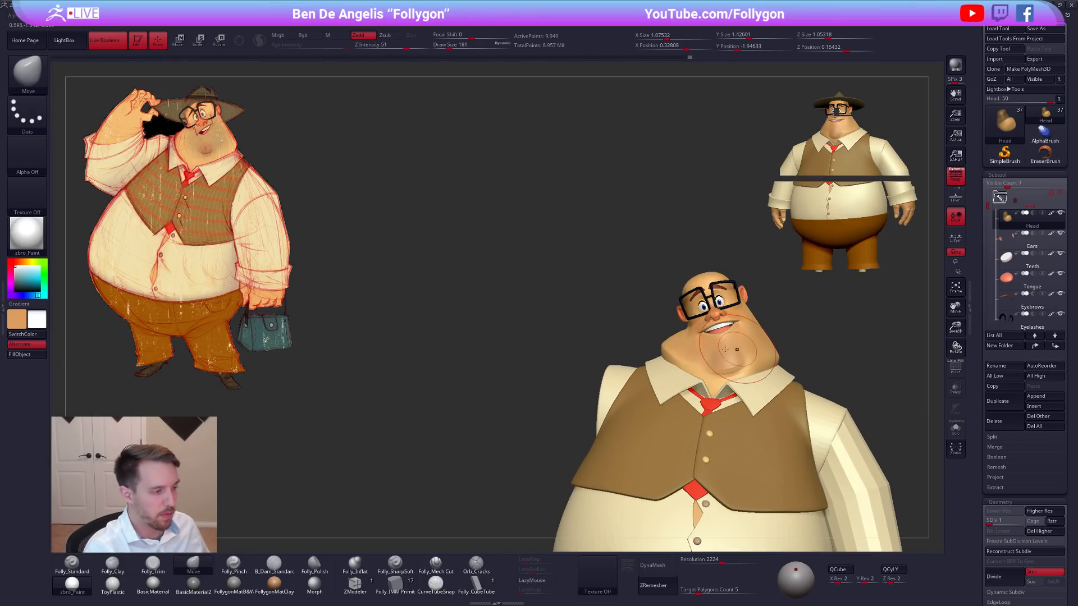
Lasso-mask one side of the jowl on the isolated head, soften the mask, and move the side with Transpose.
key(shift+s)
key(shift+f)
key(shift+f)
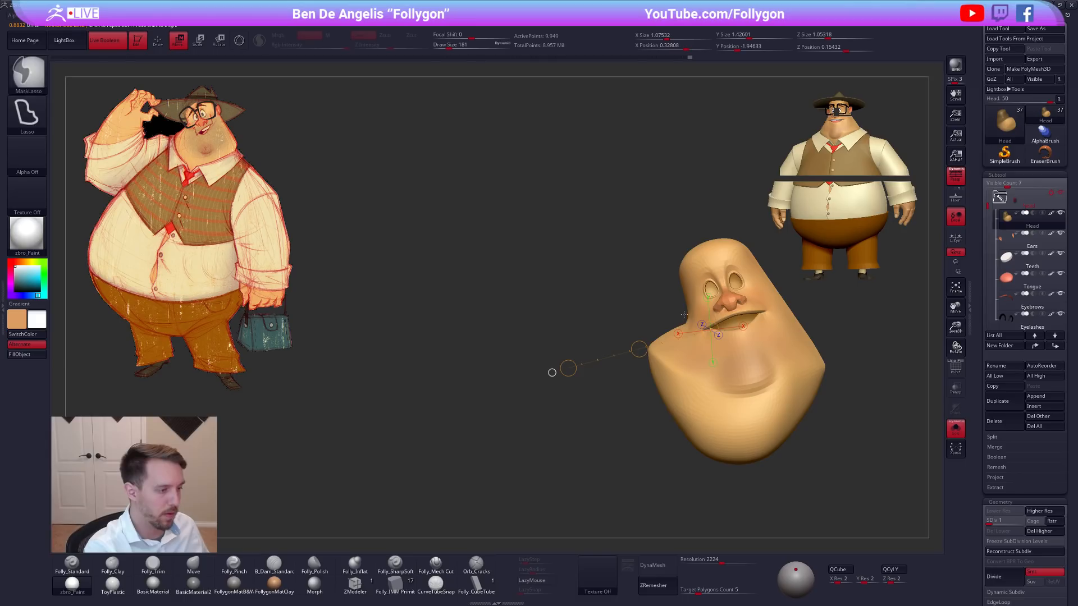
mouse_move(689, 317)
ctrl+mouse_down()
mouse_move(691, 432)
mouse_move(589, 408)
ctrl+mouse_up()
ctrl+click(702, 432)
ctrl+click(724, 444)
ctrl+click(691, 463)
right_drag(713, 453, 734, 446)
key(w)
mouse_move(692, 321)
mouse_down()
mouse_move(571, 366)
mouse_move(645, 391)
mouse_up()
Show the full character and refine the jowl contour with the Move brush at a draw size of 279.
key(alt+s)
right_drag(760, 408, 813, 366)
key(q)
ctrl+drag(814, 365, 831, 387)
mouse_move(831, 388)
right_down()
mouse_move(813, 406)
mouse_move(772, 414)
mouse_move(764, 449)
right_up()
key(space)
drag(758, 442, 762, 442)
right_drag(764, 395, 762, 422)
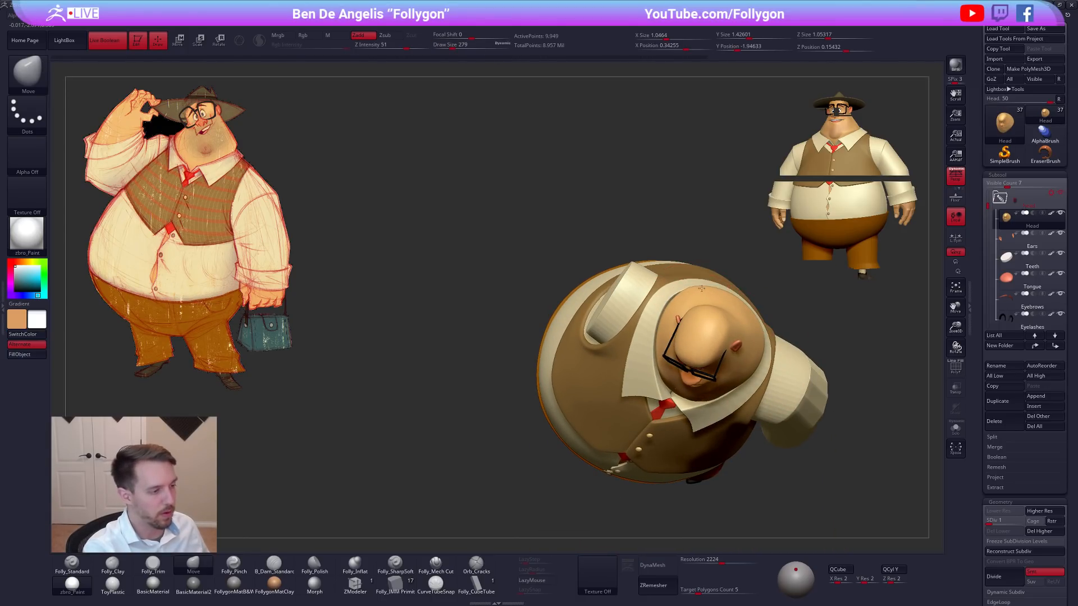
Adjust the head with the Move brush at subdivision level 2 and a draw size of 265, comparing the full figure with the sketch.
right_drag(700, 287, 730, 300)
mouse_move(768, 342)
right_down()
mouse_move(665, 315)
mouse_move(656, 354)
mouse_move(675, 403)
mouse_move(814, 404)
mouse_move(725, 406)
mouse_move(803, 345)
right_up()
key(shift)
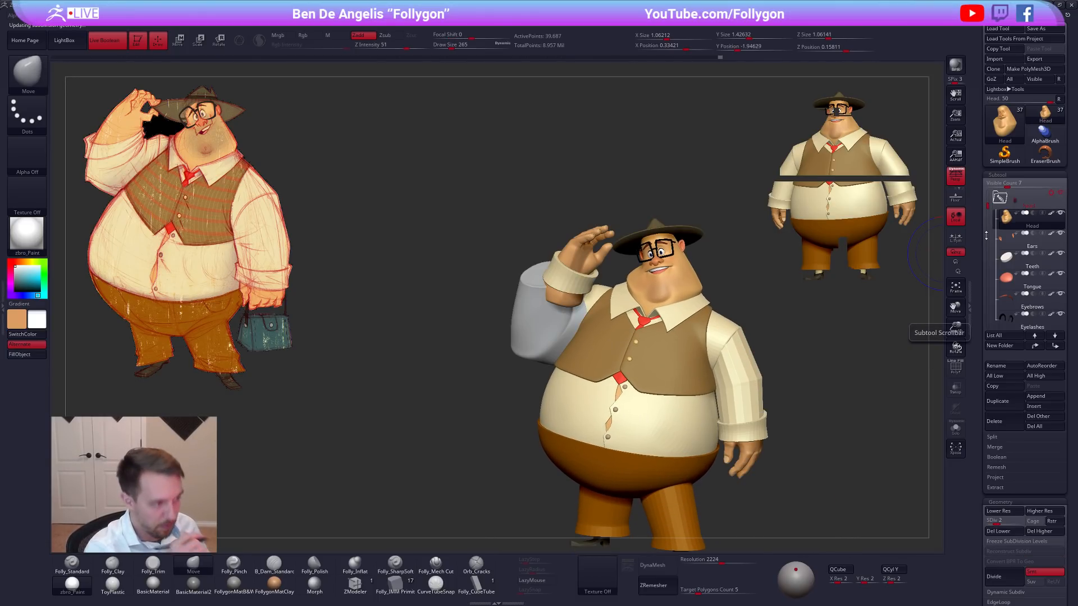
key(space)
alt+right_drag(772, 299, 731, 271)
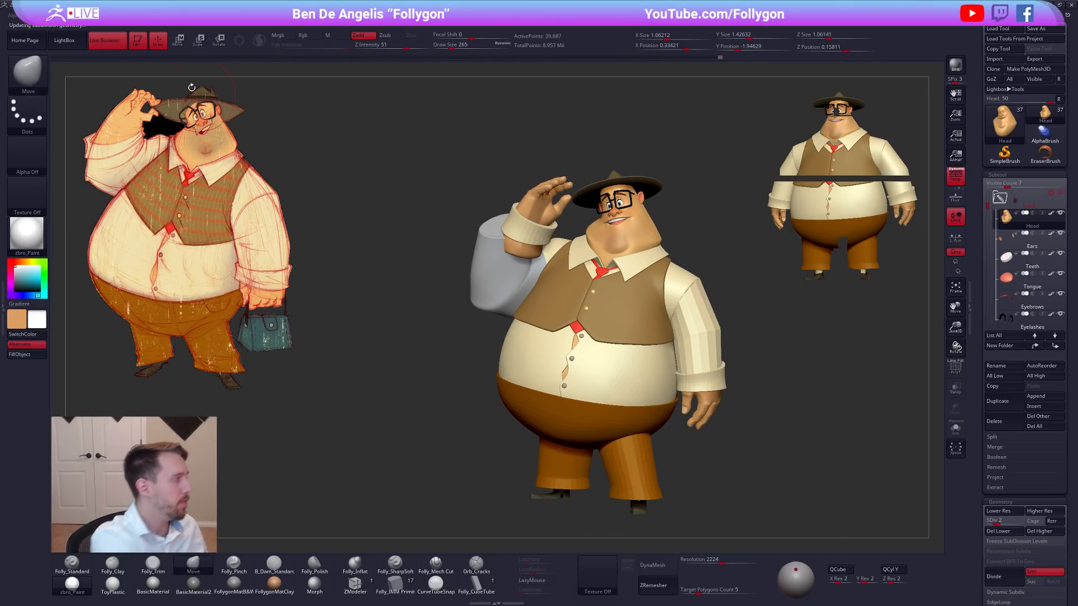
Turn off Live Boolean, create a combined TPose mesh of the whole character, and apply the FollygonMatB&W material.
click(107, 41)
alt+right_drag(692, 344, 652, 342)
key(space)
click(699, 403)
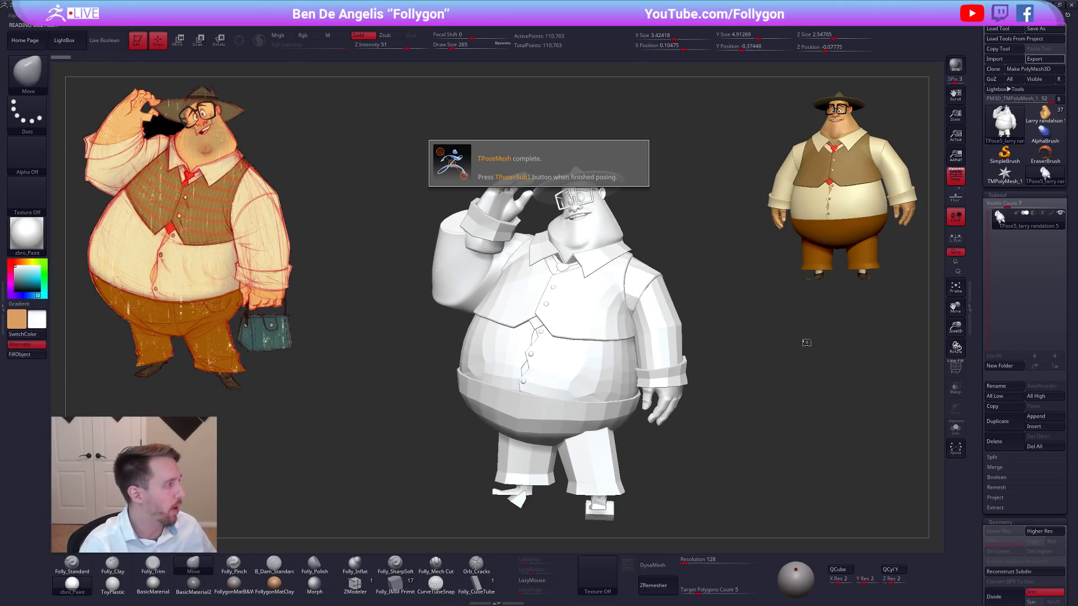
click(234, 584)
alt+drag(764, 276, 616, 311)
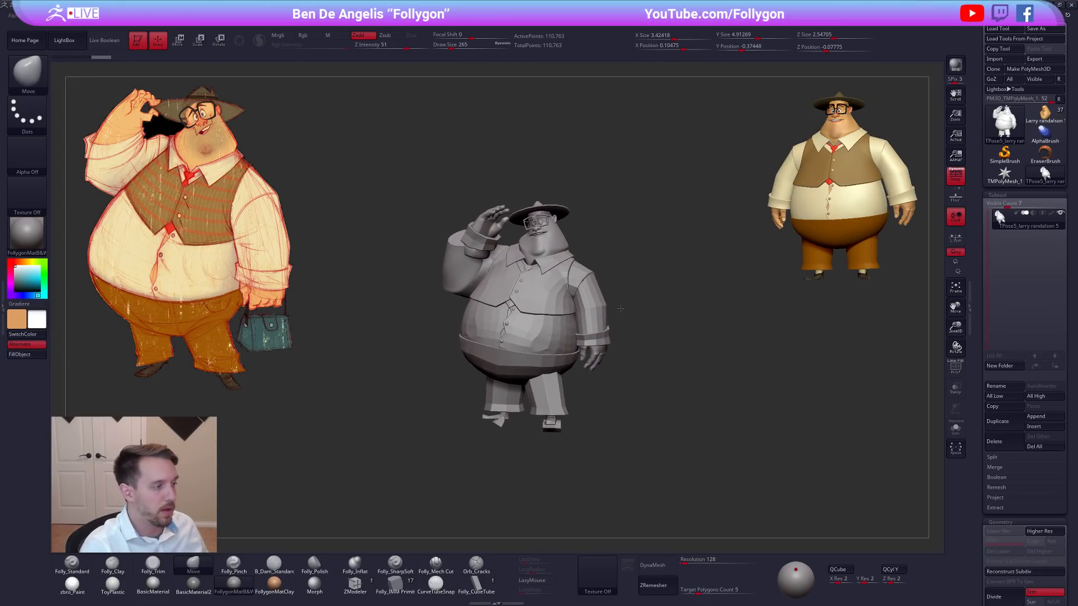
Switch back to the original multi-subtool character and isolate its head.
click(1036, 119)
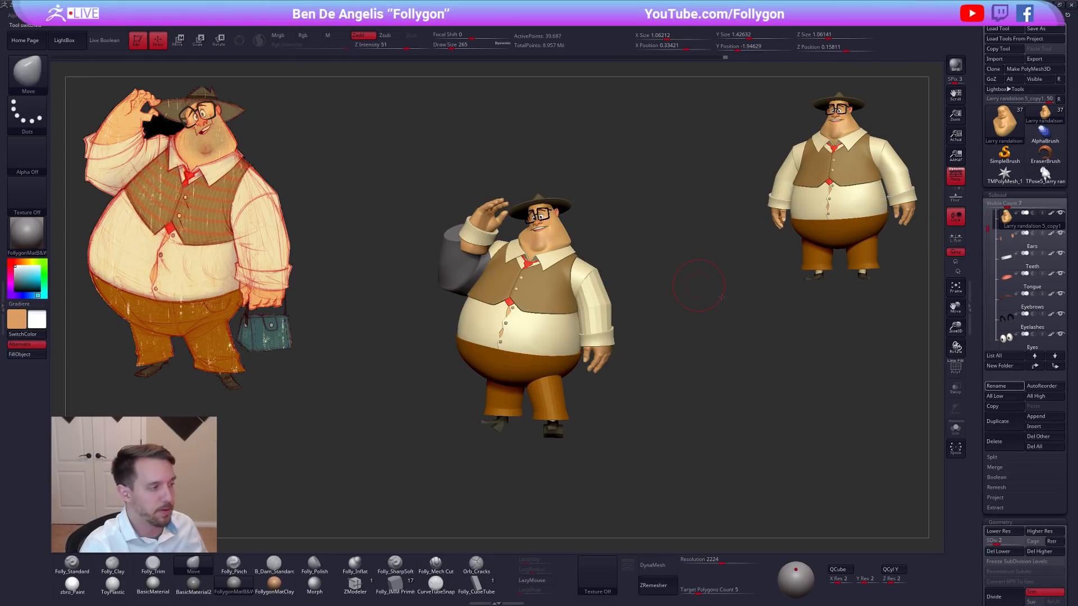
alt+drag(599, 247, 628, 264)
key(alt+s)
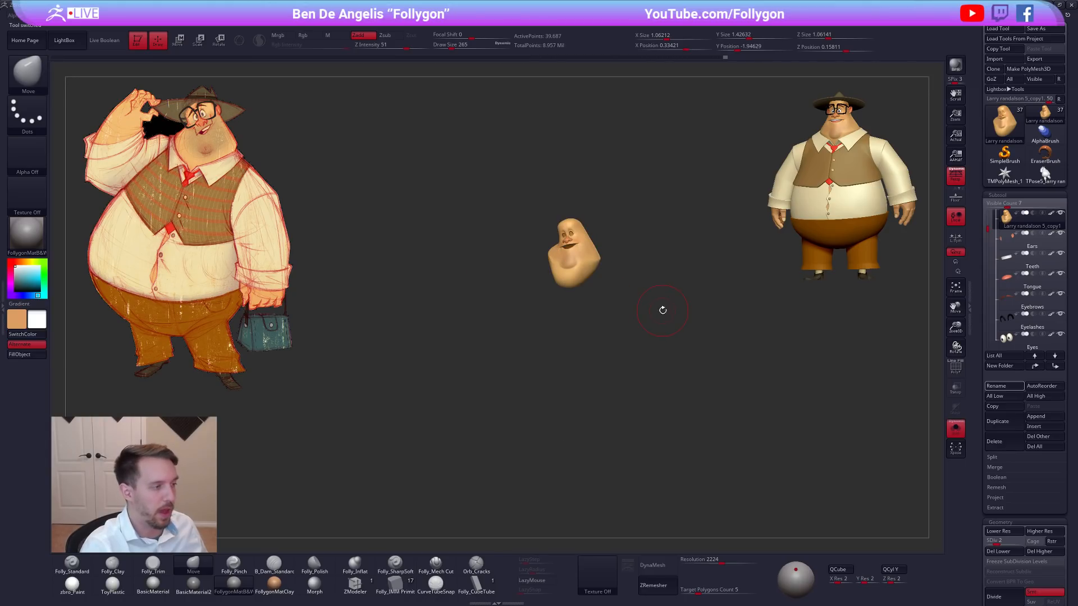
Hide the reference sketch and enlarge the isolated head, with the Move brush ready at a draw size of 67.
key(shift+z)
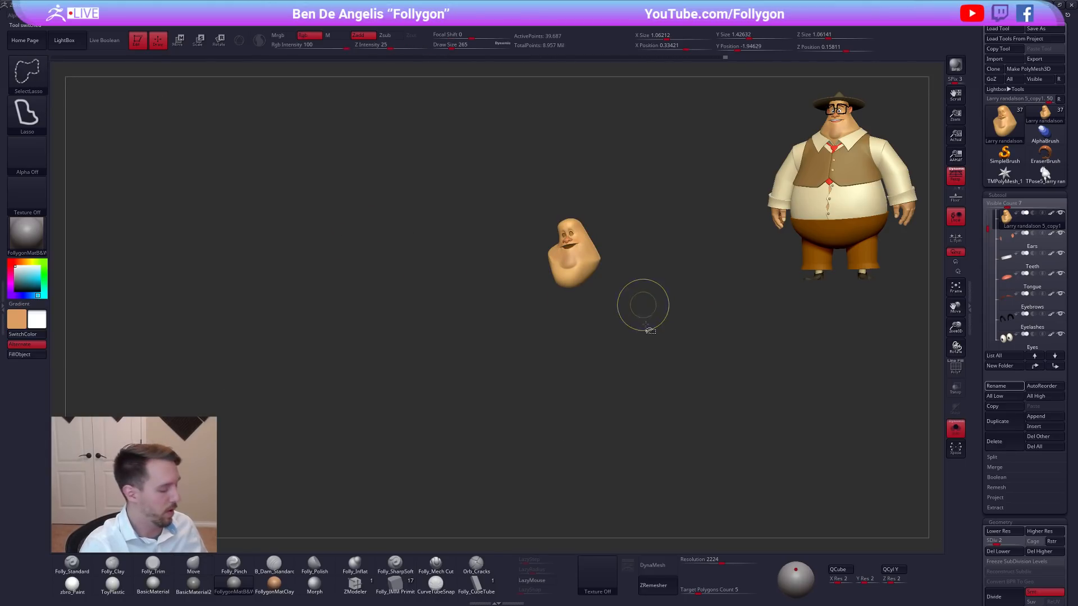
key(b)
key(m)
key(v)
mouse_move(611, 292)
alt+mouse_down()
mouse_move(505, 329)
mouse_move(553, 349)
mouse_move(567, 336)
mouse_move(528, 358)
mouse_move(511, 353)
alt+mouse_up()
key(space)
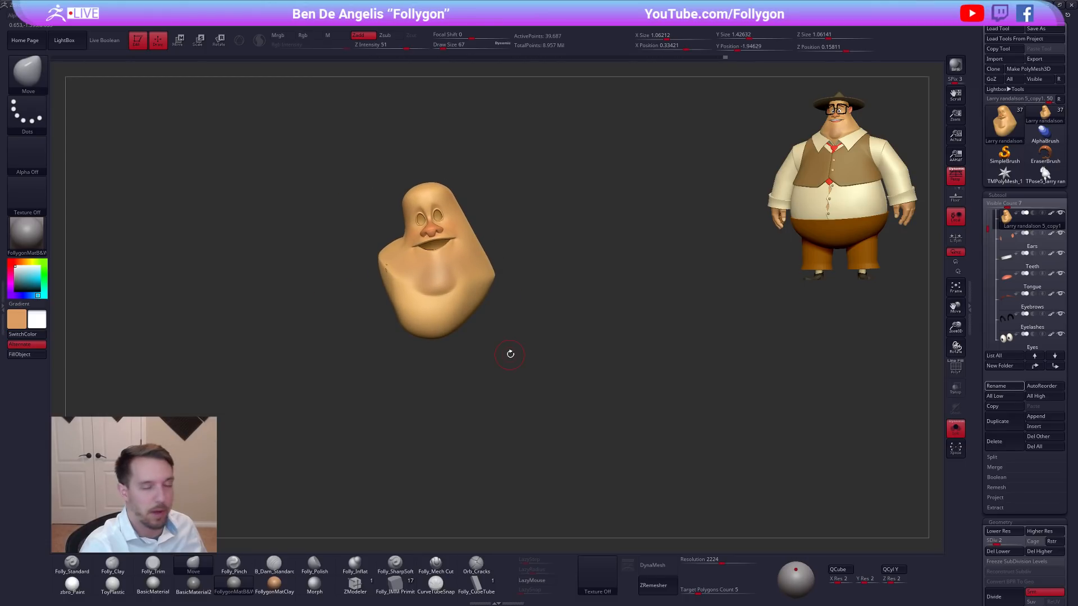
ctrl+drag(510, 354, 366, 251)
Show the full character and leave snapshots of it at several sizes on the canvas for comparison.
key(alt+s)
key(shift+s)
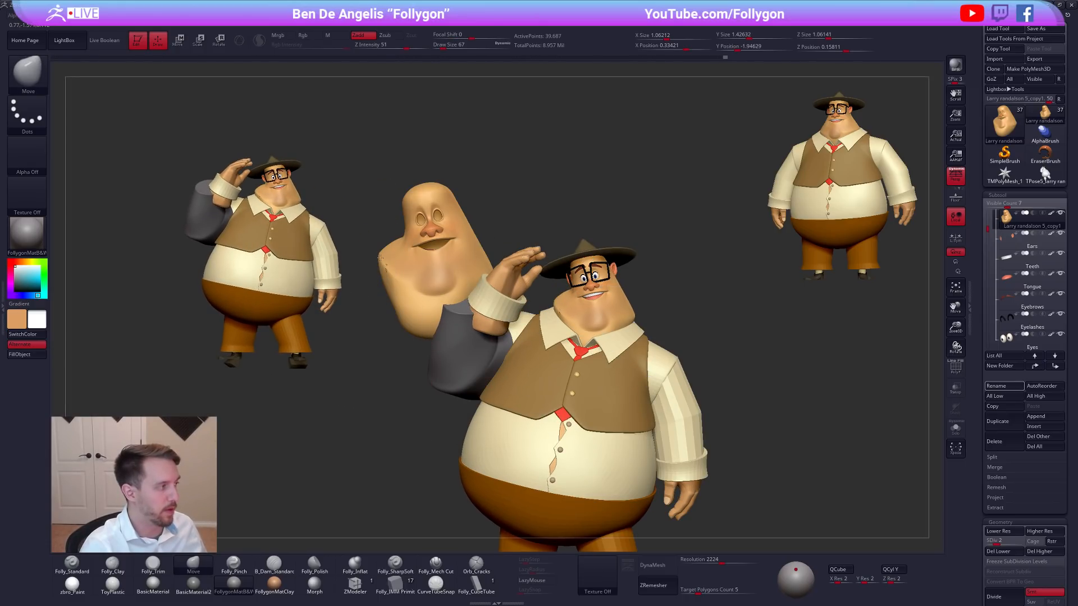
ctrl+right_drag(365, 251, 419, 300)
alt+drag(427, 262, 418, 227)
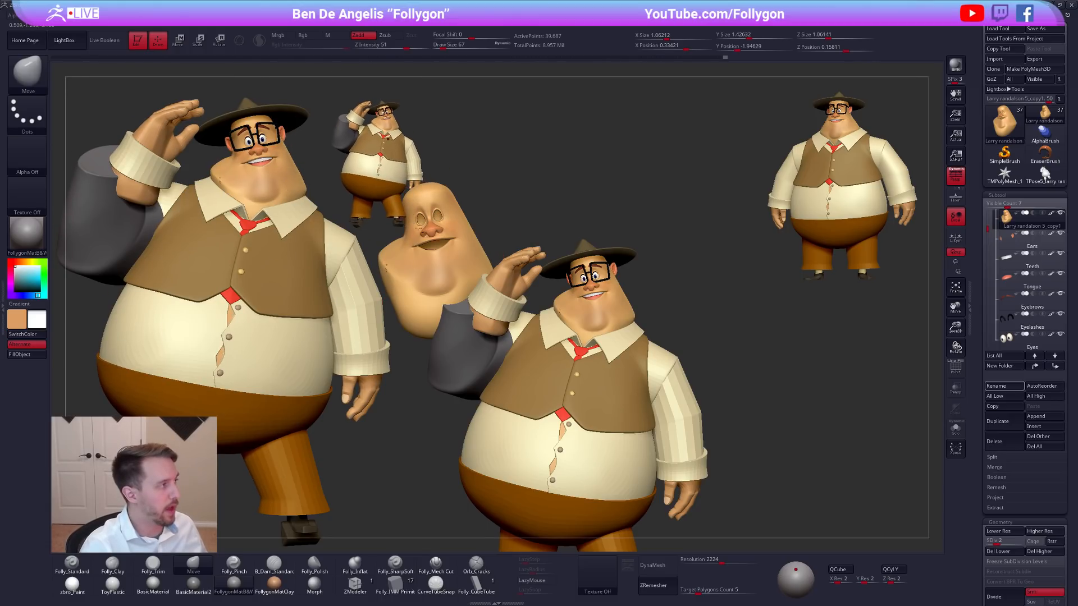
Clear all snapshots from the canvas layer and frame the full character.
click(179, 26)
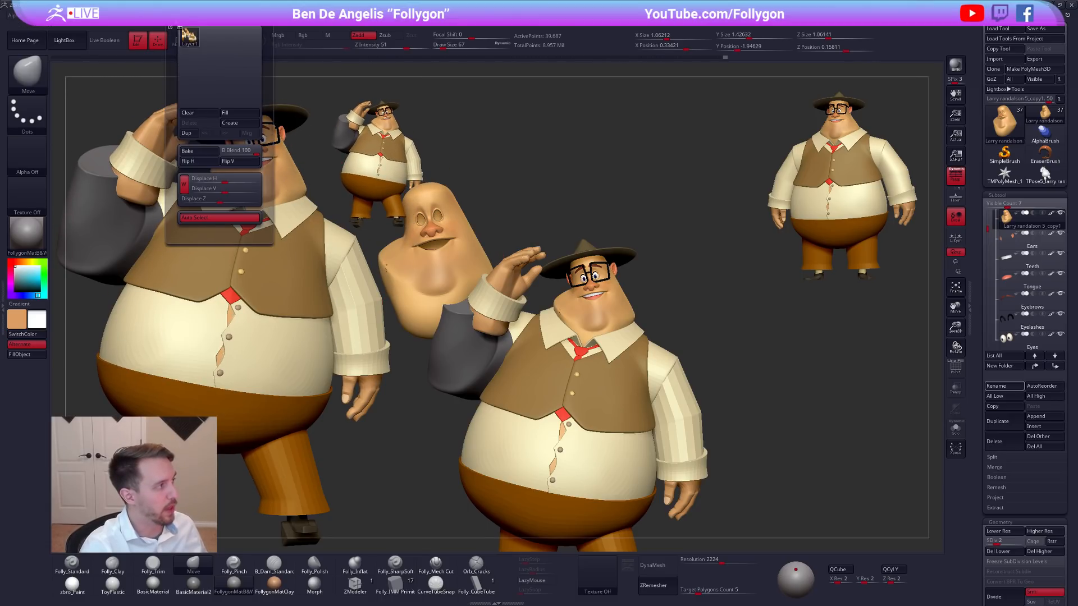
click(194, 112)
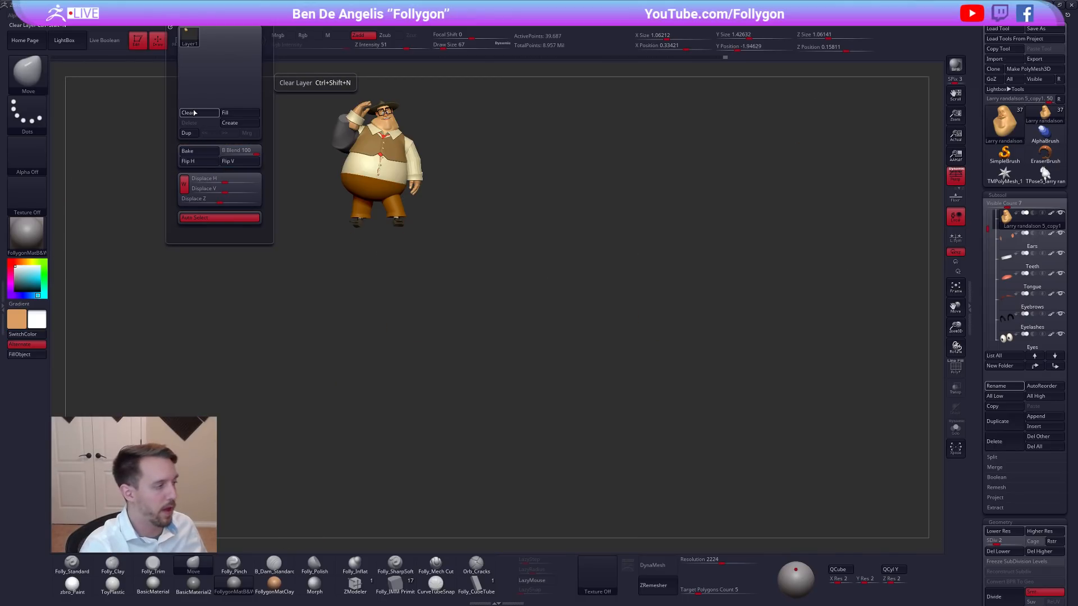
key(f)
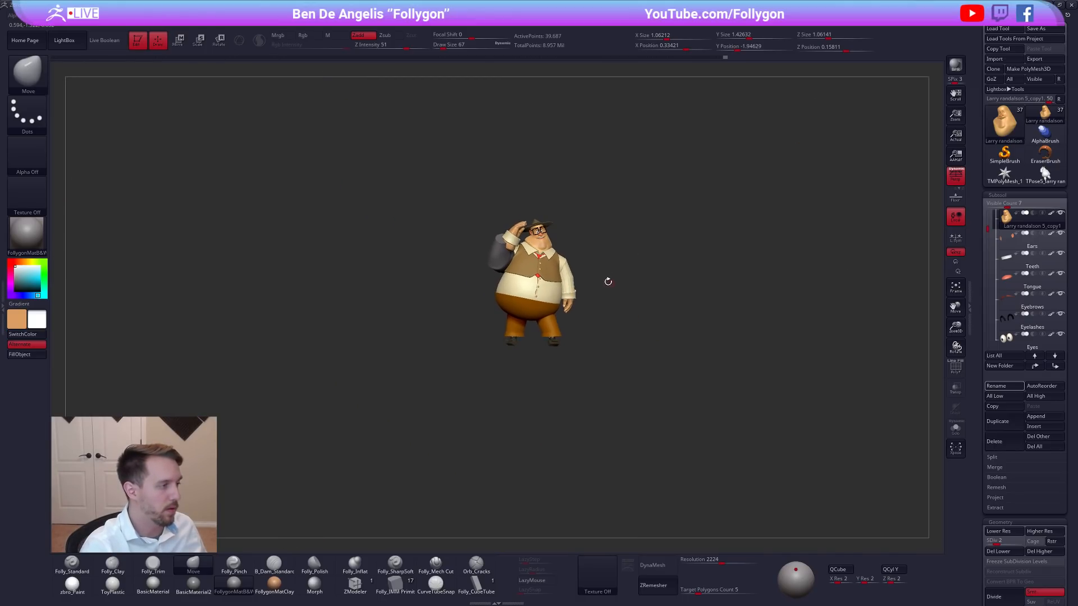
mouse_move(581, 275)
alt+mouse_down()
mouse_move(647, 327)
mouse_move(677, 315)
alt+mouse_up()
key(space)
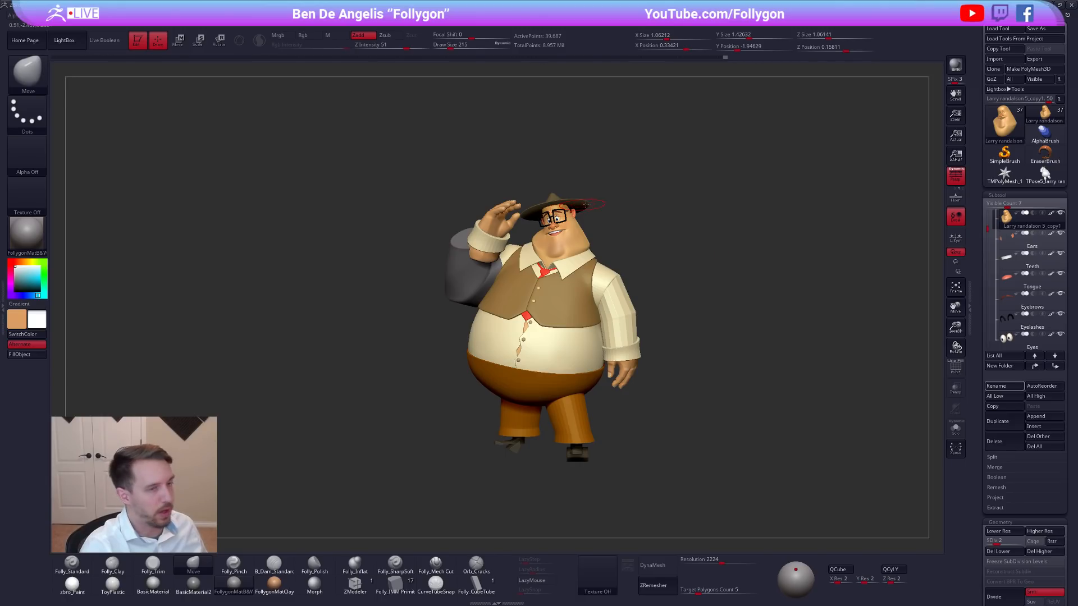
mouse_move(1021, 125)
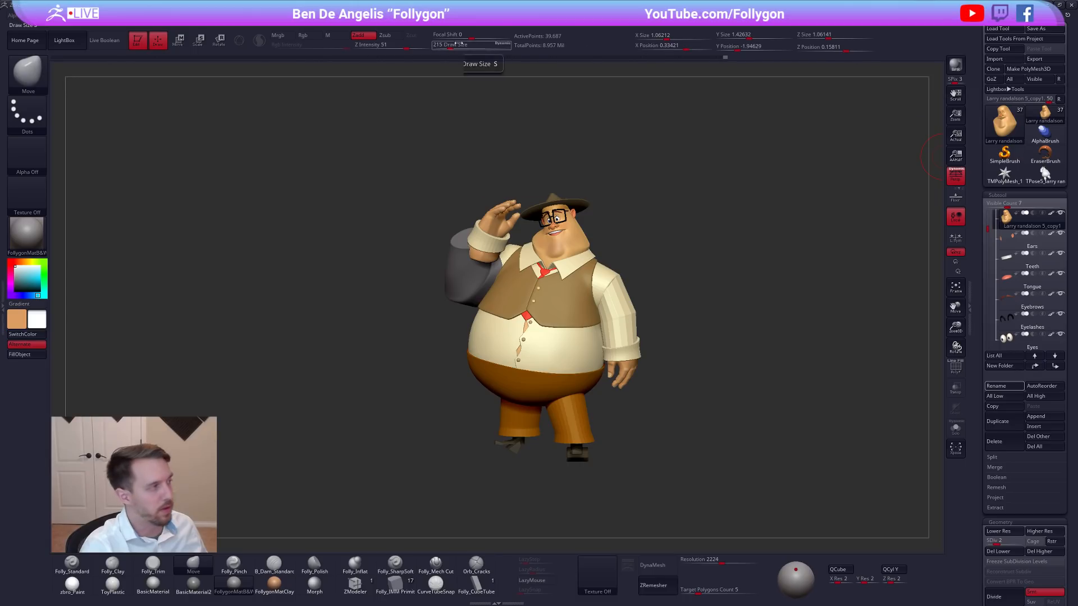
click(141, 16)
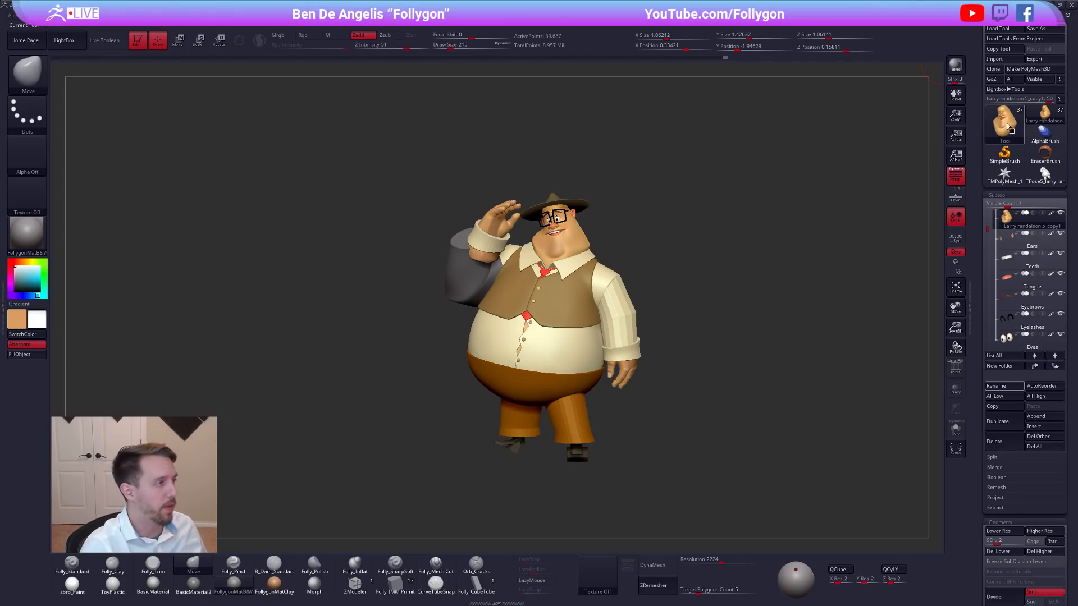
key(F1)
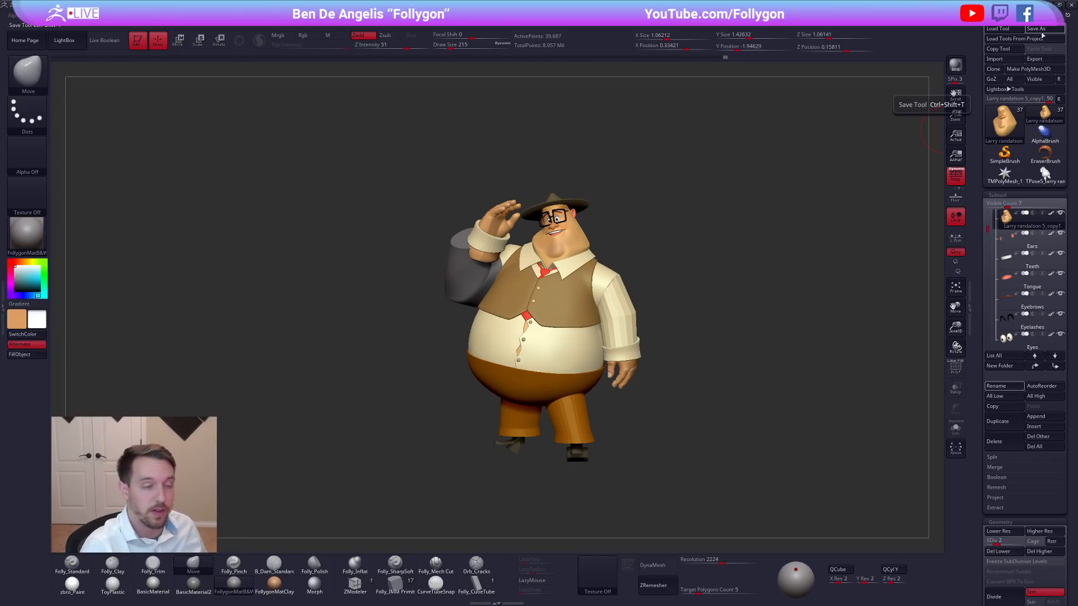
mouse_move(1000, 128)
ctrl+right_drag(769, 218, 755, 210)
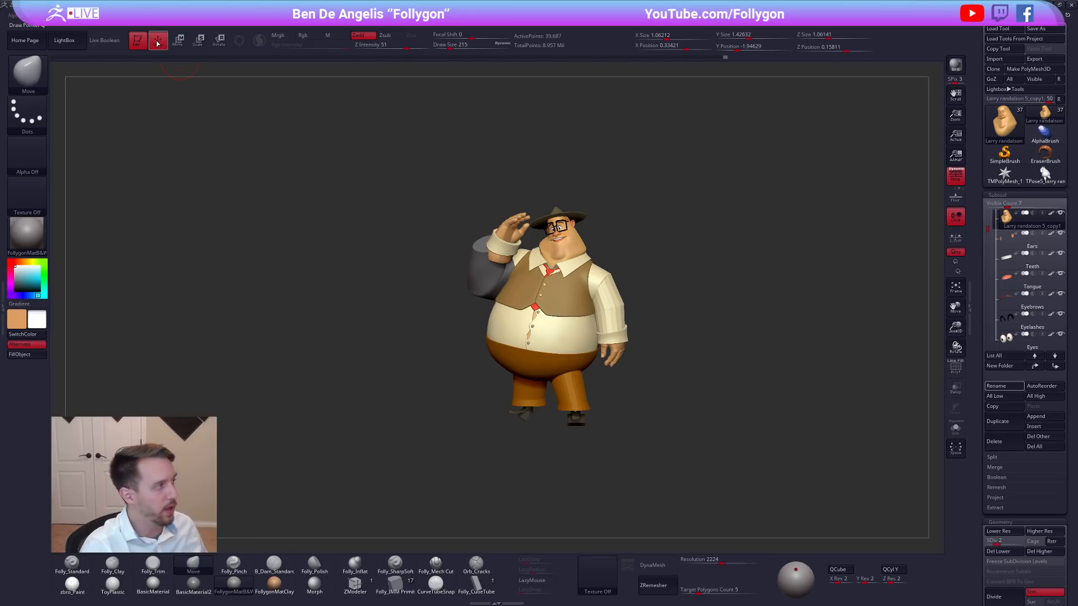
click(139, 18)
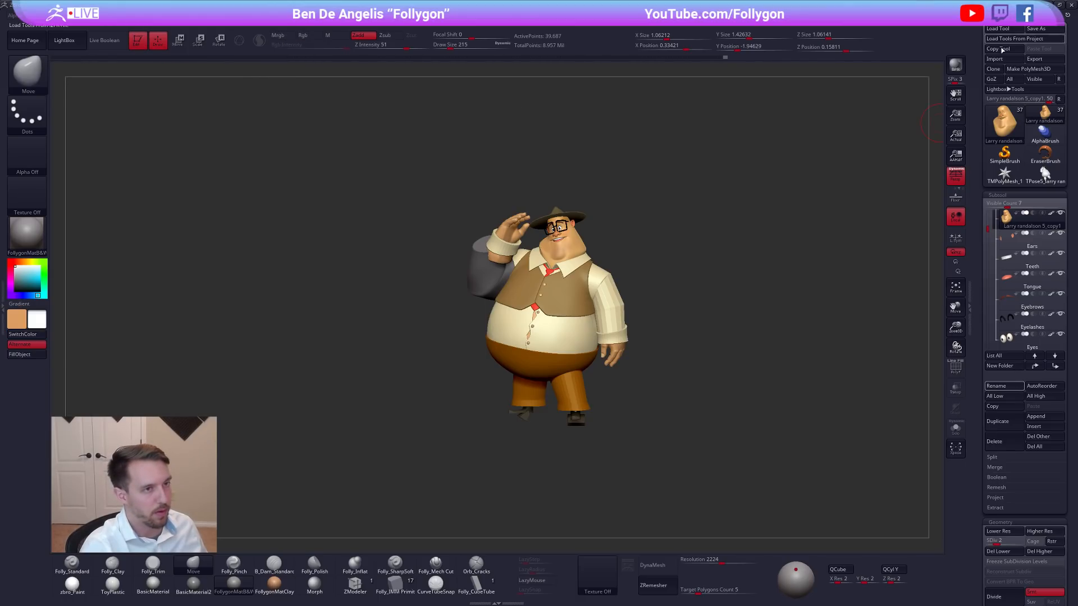
alt+drag(637, 237, 660, 258)
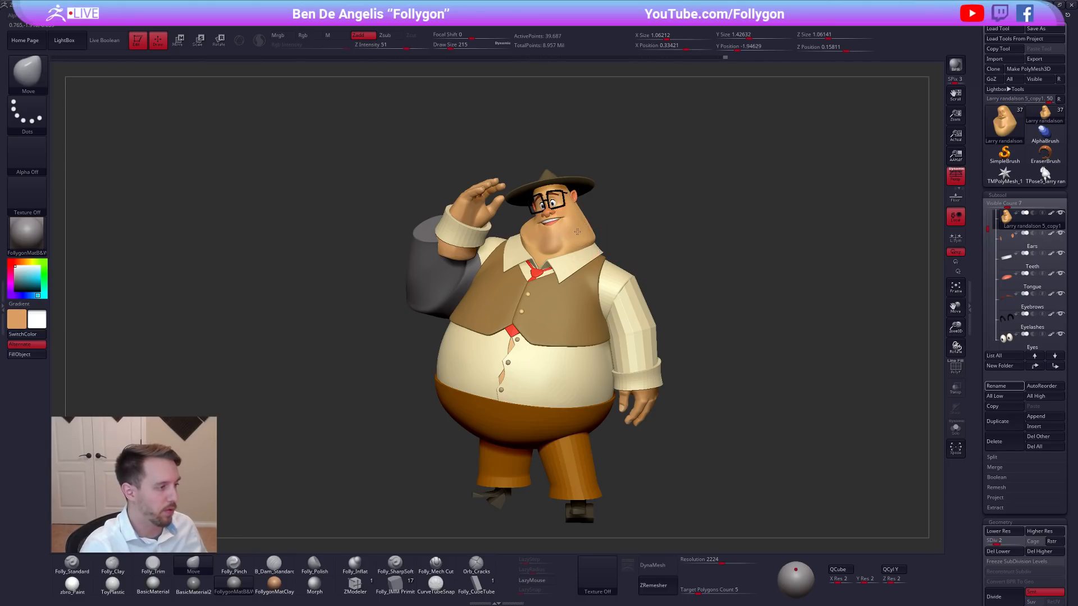
Isolate the head, raise it to subdivision level 5, and set the Folly_Mech Cut brush to a draw size of 74.
key(alt+s)
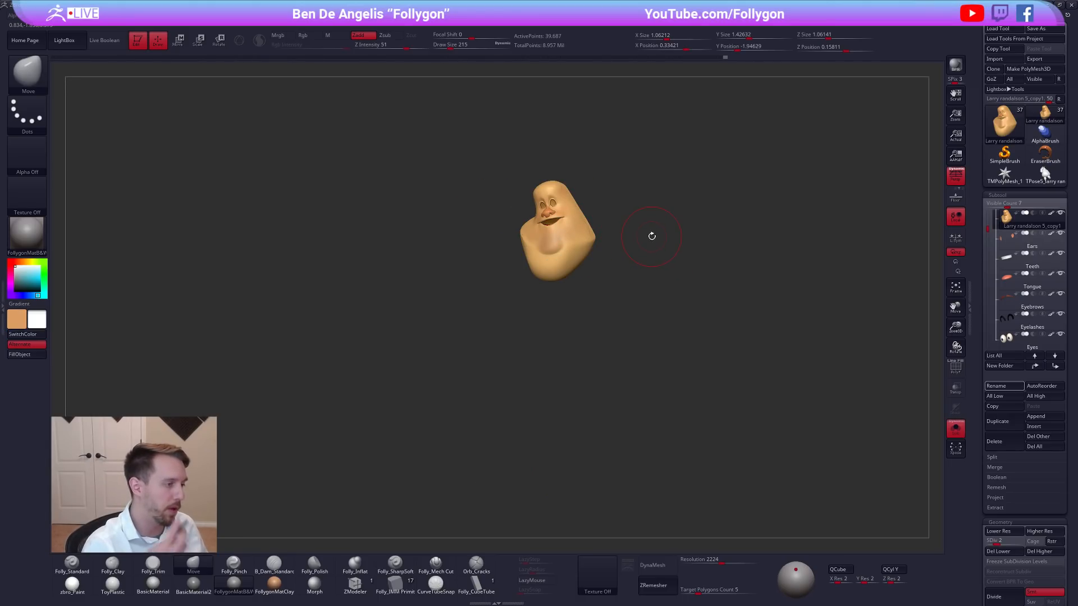
mouse_move(594, 302)
alt+mouse_down()
mouse_move(646, 344)
mouse_move(638, 388)
alt+mouse_up()
key(space)
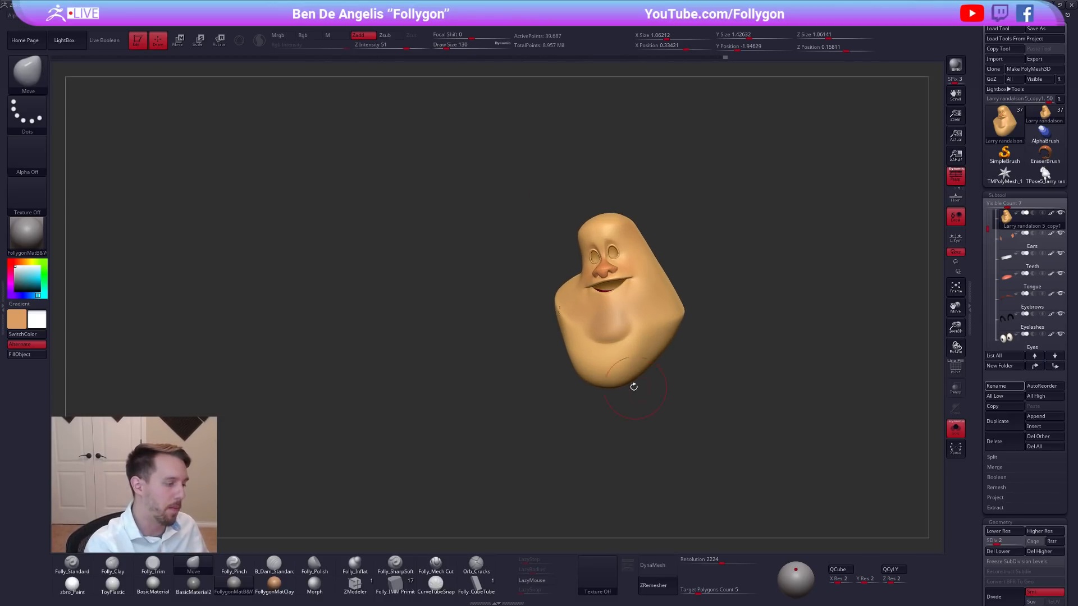
key(d)
click(436, 563)
ctrl+right_drag(599, 340, 624, 359)
key(space)
Carve the crease beneath the chin and along the jowl with the Folly_Mech Cut brush.
drag(624, 359, 621, 358)
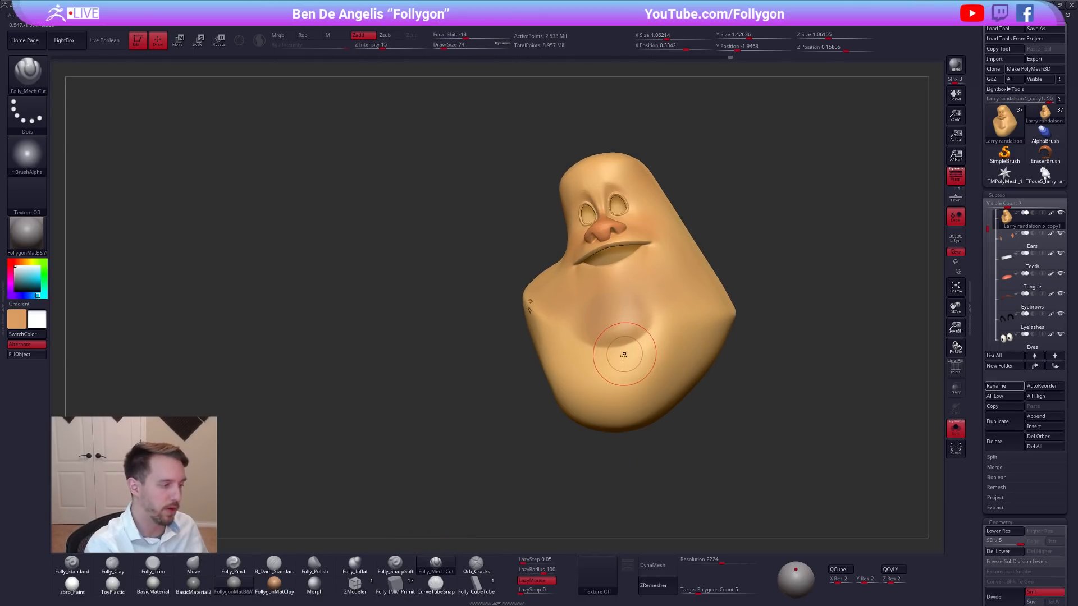
right_drag(626, 356, 630, 352)
drag(617, 347, 630, 346)
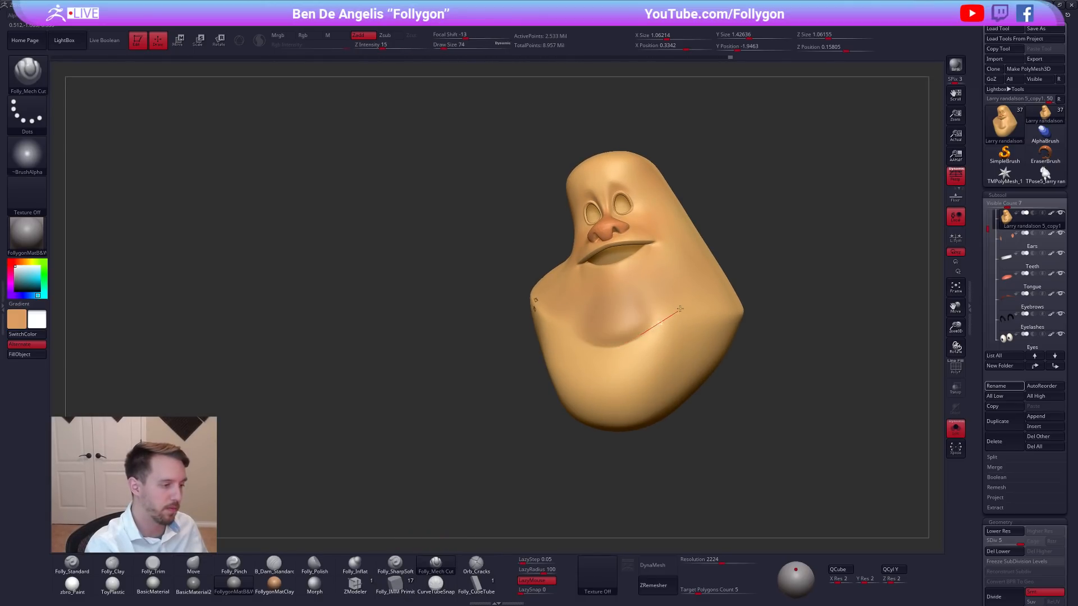
drag(680, 310, 677, 312)
key(space)
drag(643, 349, 641, 349)
right_drag(641, 357, 656, 357)
key(space)
Lower the head by three subdivision levels, switch to the Move brush, and raise the subdivision three levels again.
key(shift+d)
key(shift+d)
key(shift+d)
key(b)
key(m)
key(v)
key(d)
key(d)
key(d)
alt+drag(773, 366, 769, 293)
Switch to the combined TPose mesh and mask everything except the head and neck.
click(1045, 175)
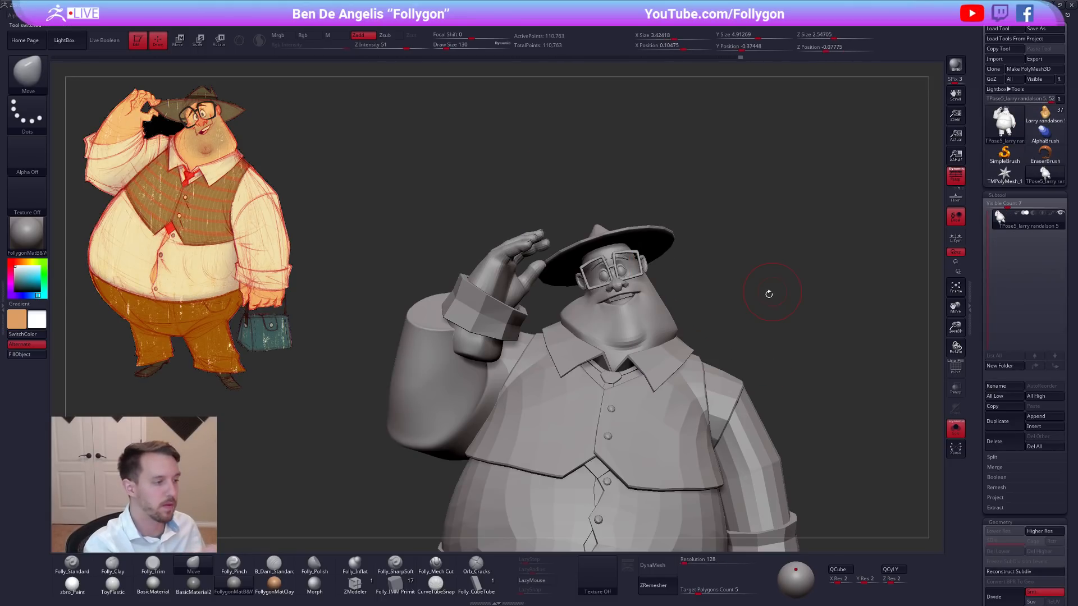
key(w)
ctrl+click(623, 337)
key(q)
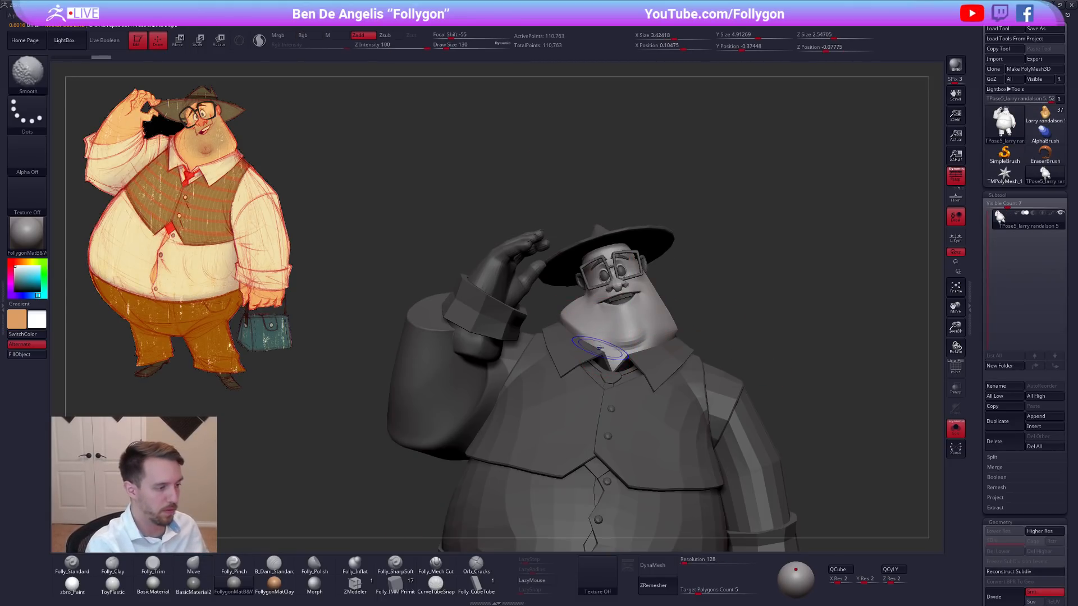
Adjust the unmasked jowls and neck around the collar with the Move brush at a draw size of 130.
key(b)
key(m)
key(v)
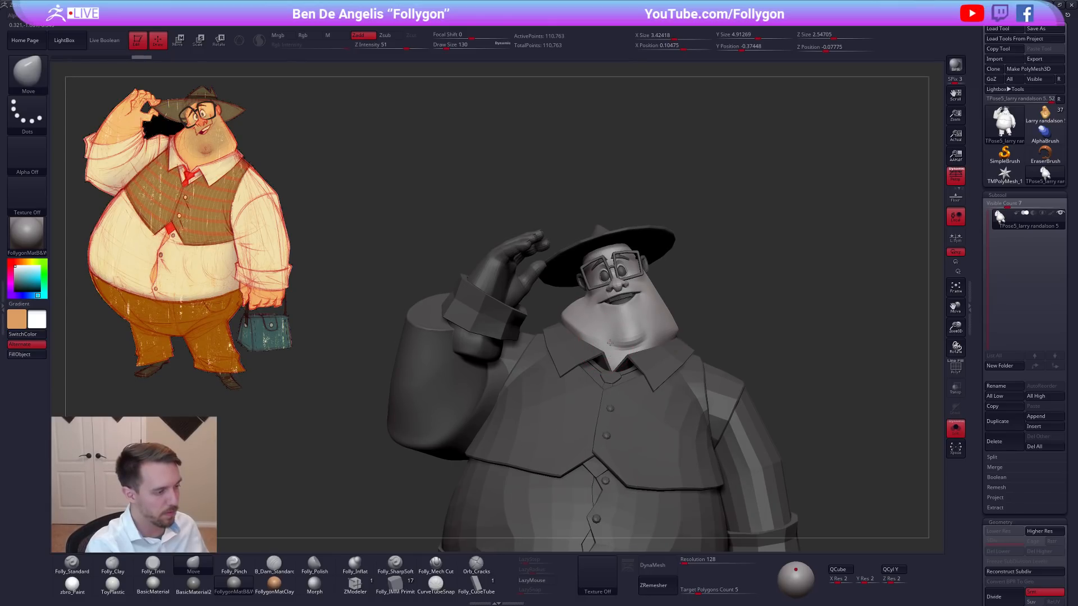
right_drag(608, 349, 605, 345)
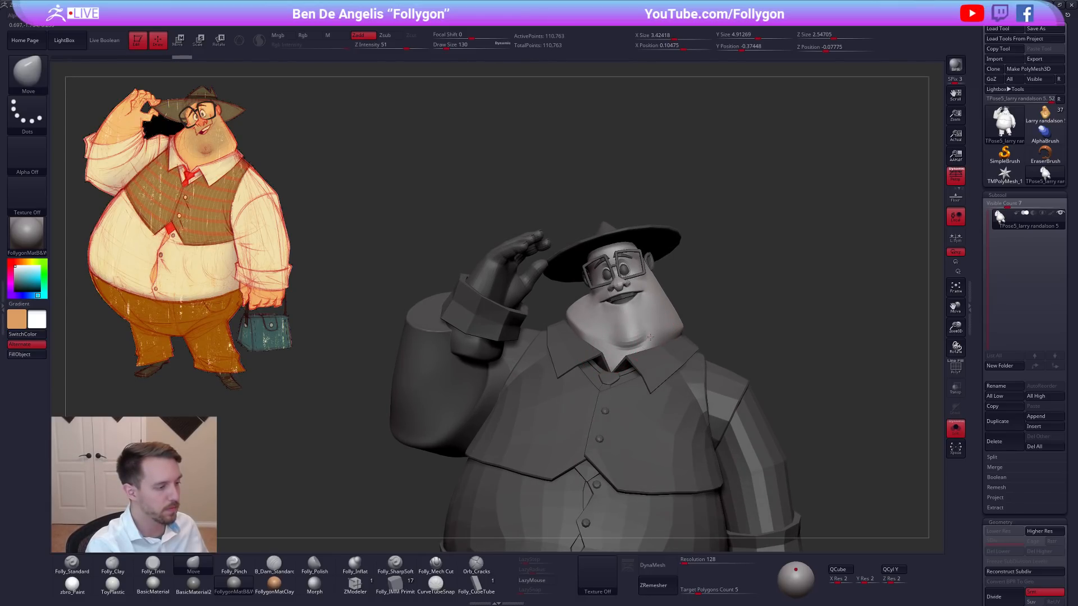
drag(635, 339, 602, 349)
key(space)
right_drag(602, 349, 595, 415)
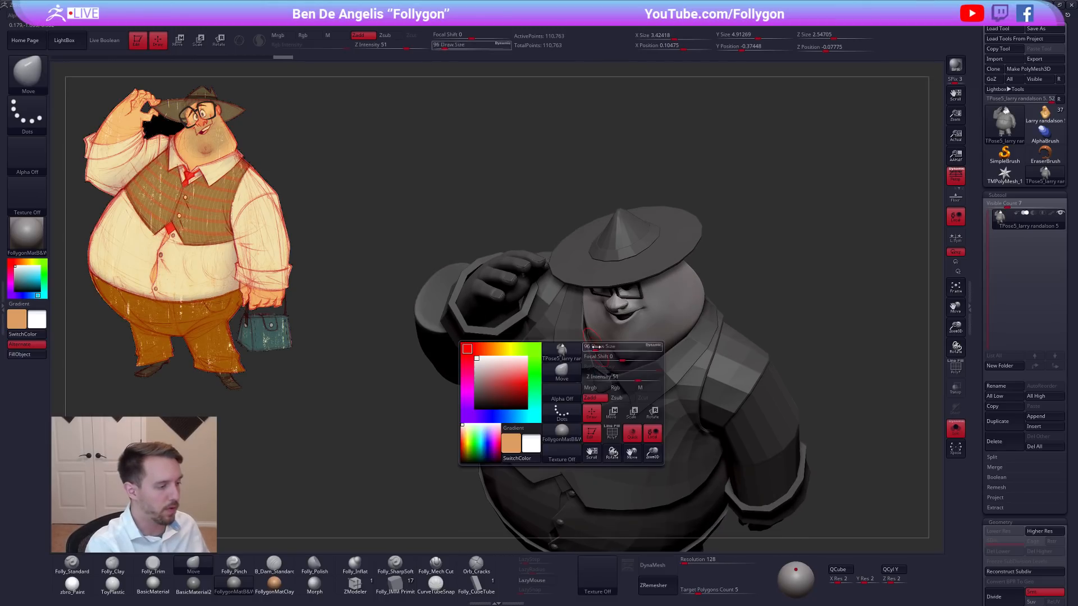
key(space)
drag(597, 345, 600, 345)
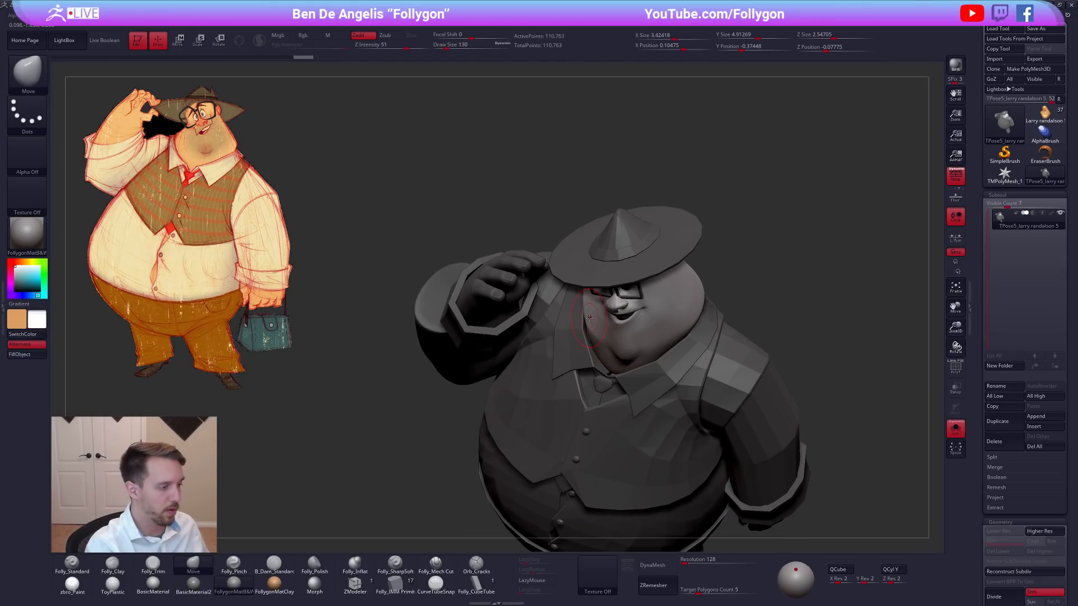
right_drag(696, 370, 724, 304)
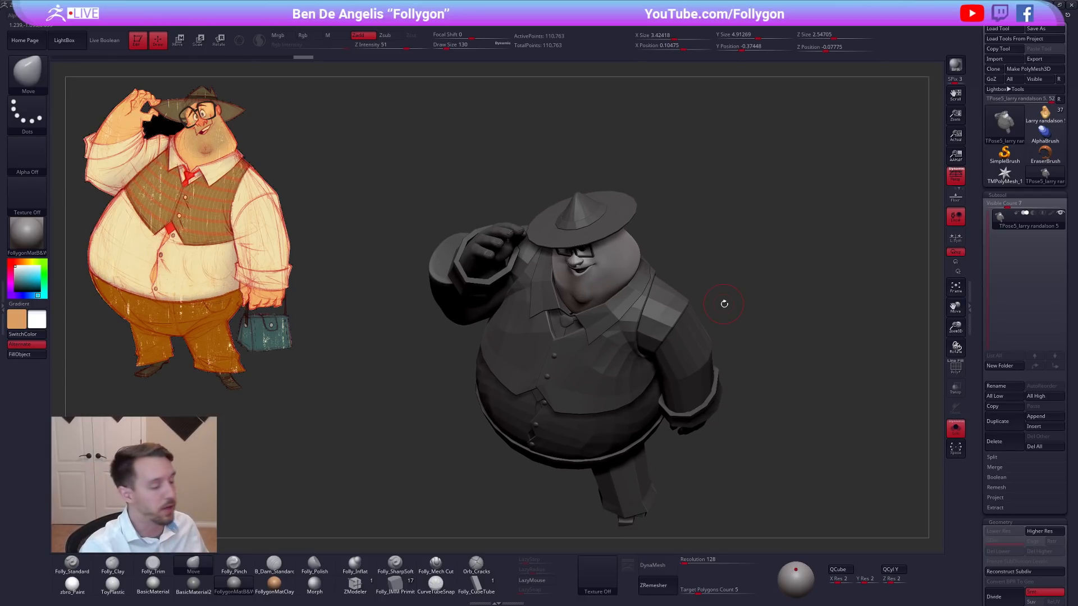
Switch to Chrome and look through the uploads on the Follygon YouTube channel.
key(alt+Tab)
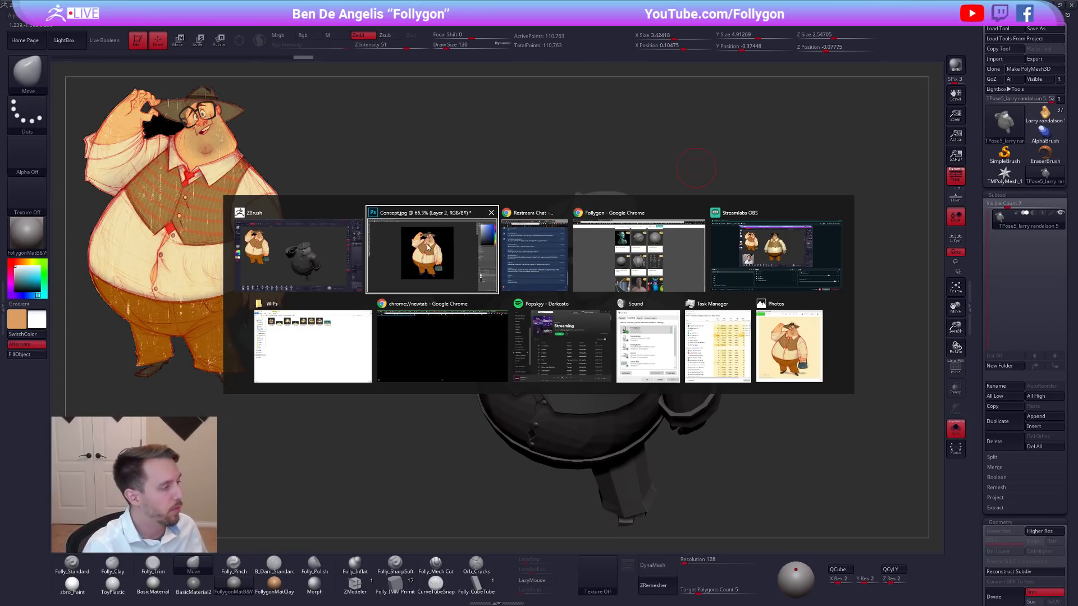
click(672, 268)
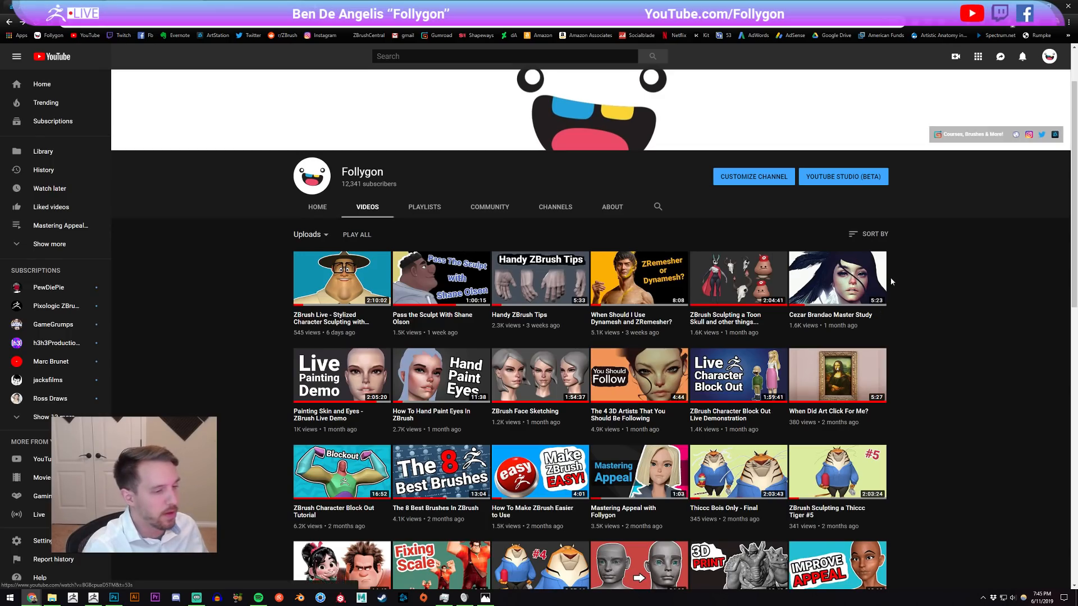
scroll(889, 276, down, 2)
scroll(959, 275, up, 1)
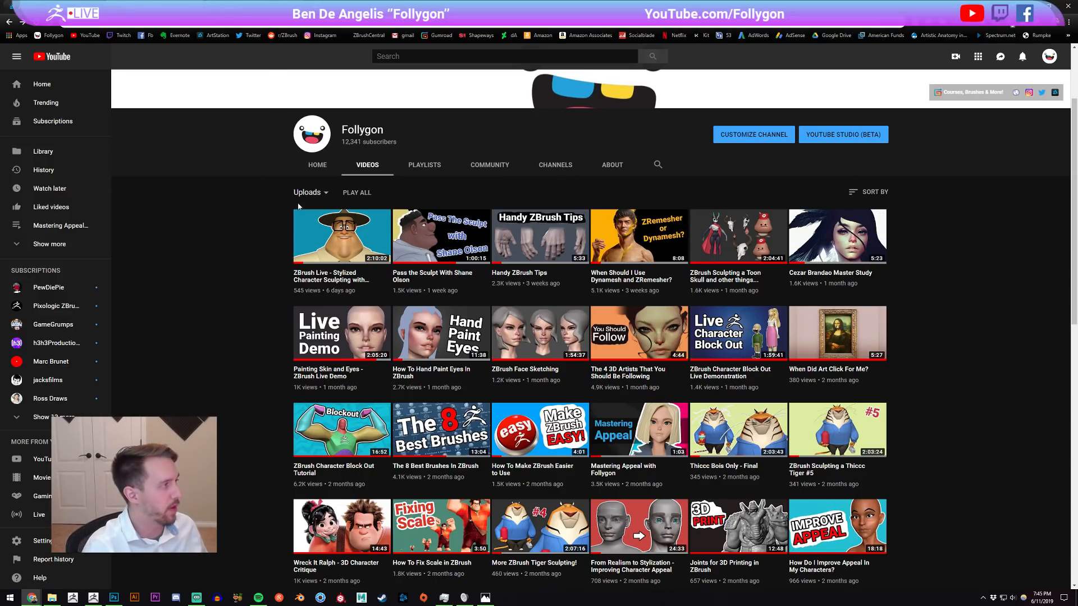
Open the Follygon Gumroad store, look over its products, and shrink the browser window to show the gumroad.com/follygon address.
click(191, 6)
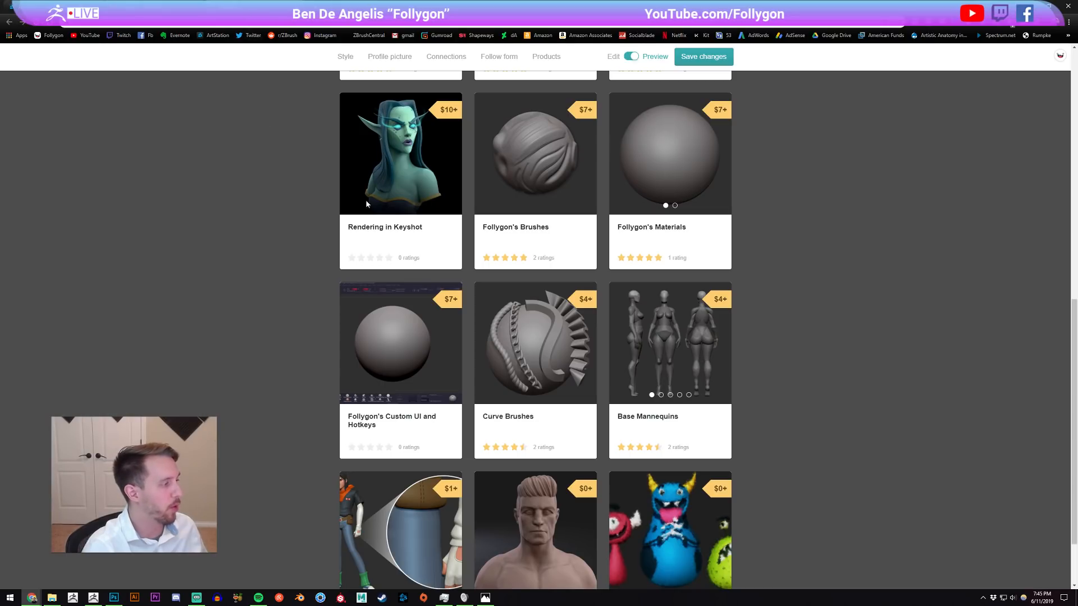
scroll(825, 252, up, 8)
scroll(868, 252, down, 1)
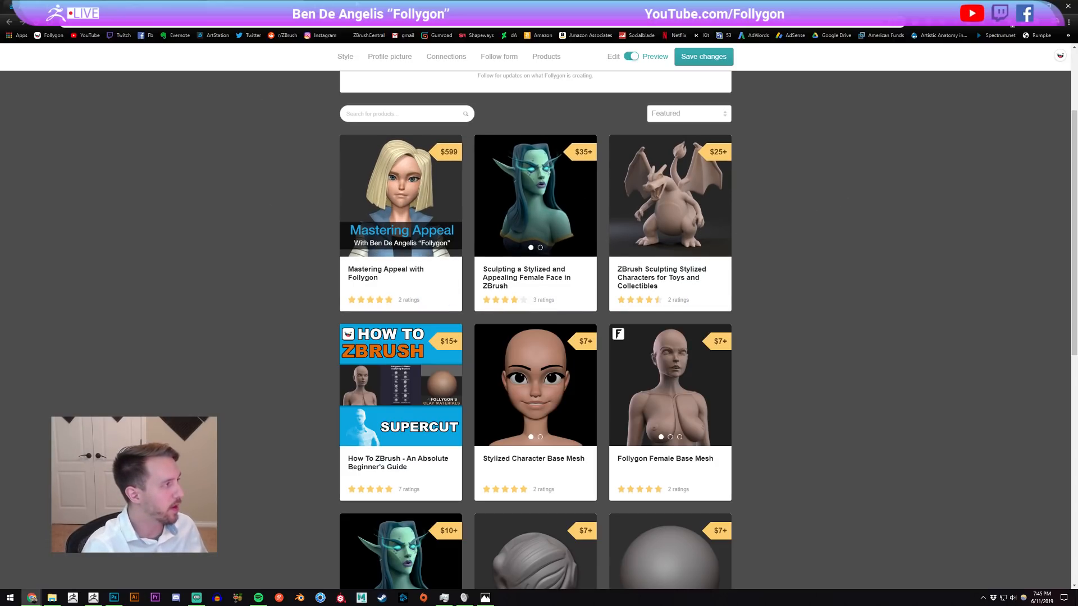
drag(357, 3, 364, 83)
click(259, 109)
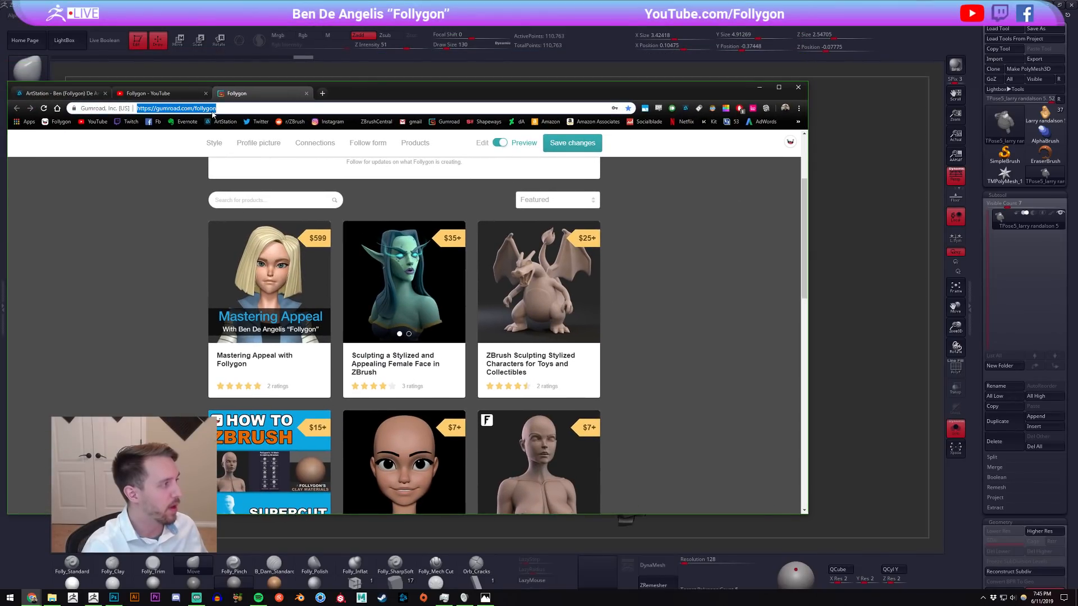
click(164, 261)
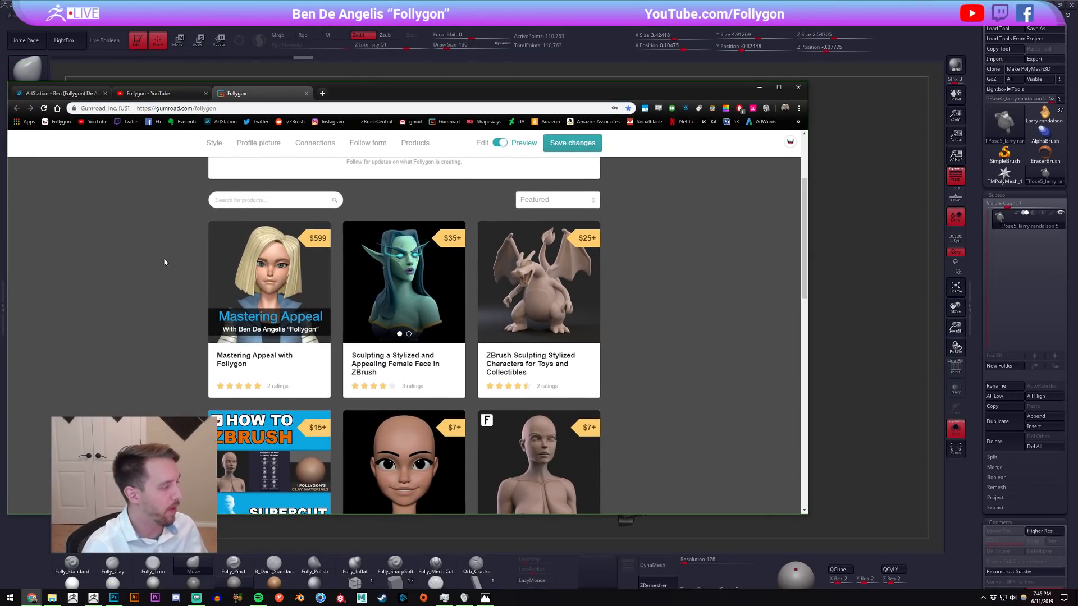
Browse further down the Gumroad product listings and maximise the browser window.
scroll(550, 285, down, 1)
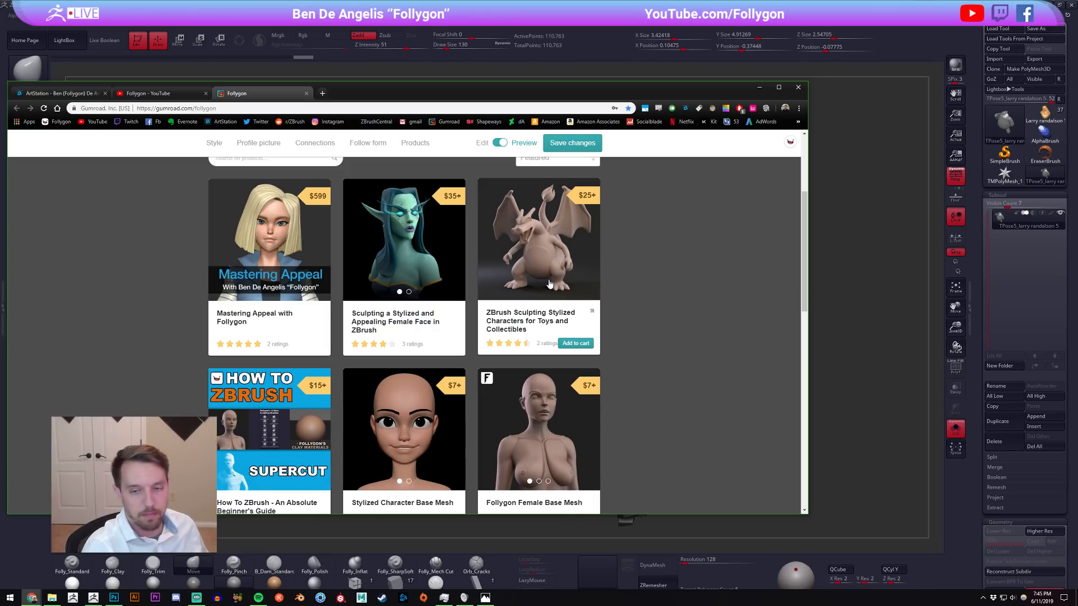
scroll(281, 331, down, 2)
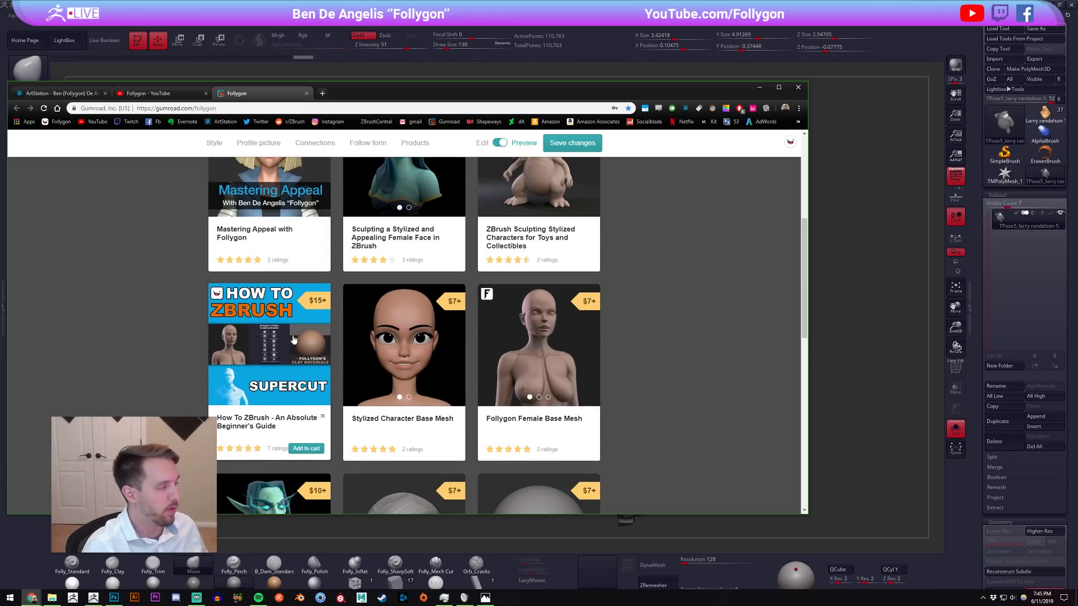
double_click(397, 95)
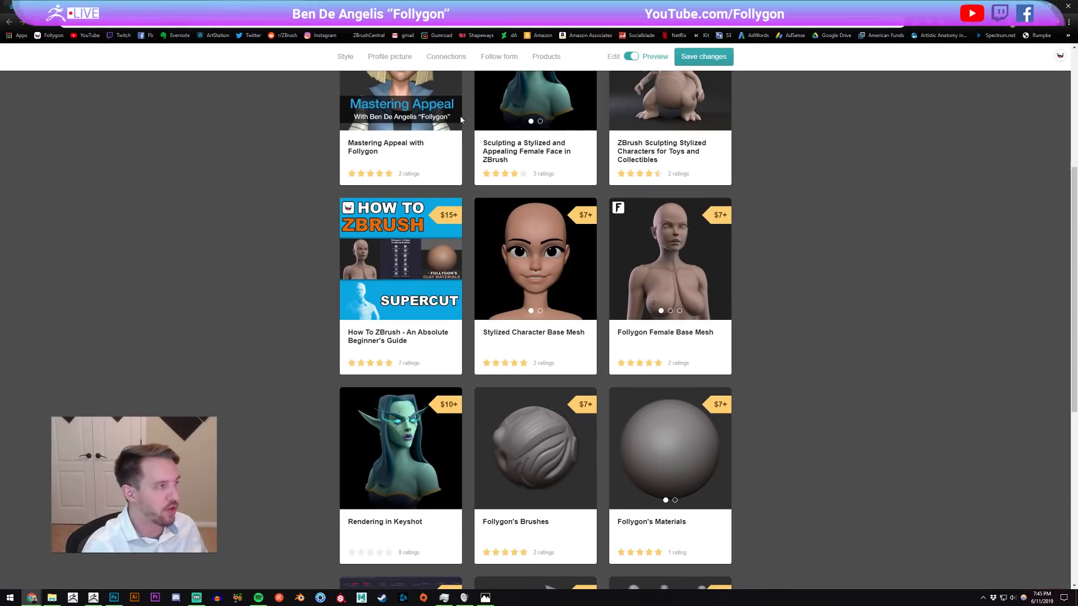
Switch to ZBrush, drop temporary canvas snapshots of the combined TPose character, and clear them.
key(alt+Tab)
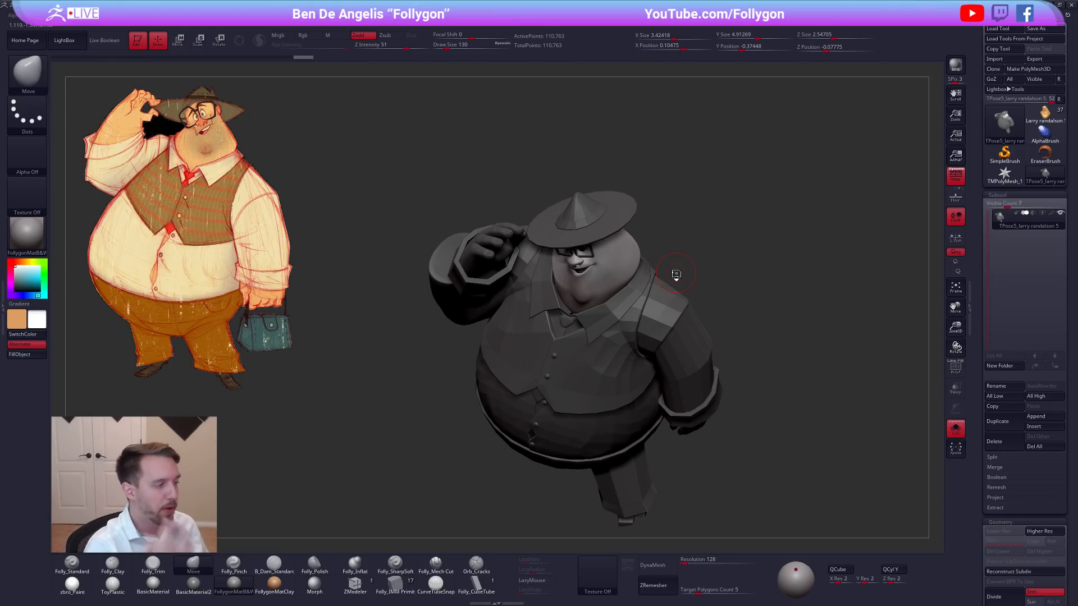
drag(738, 447, 758, 396)
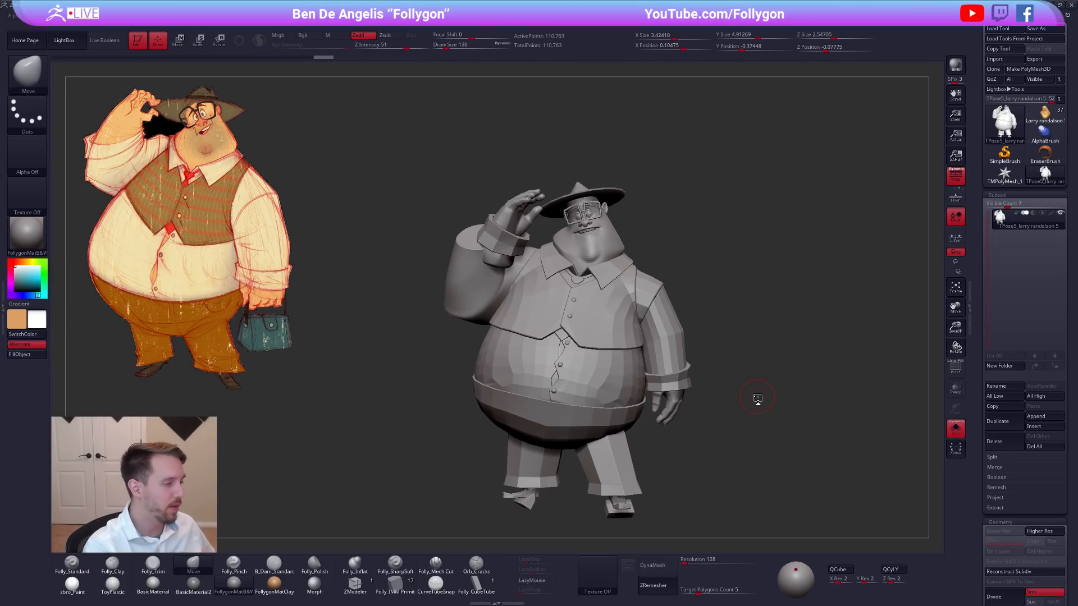
alt+drag(719, 426, 495, 414)
key(shift+s)
key(shift+s)
key(shift+s)
alt+drag(582, 428, 588, 365)
key(ctrl+n)
mouse_move(588, 364)
ctrl+right_down()
mouse_move(567, 376)
mouse_move(609, 389)
mouse_move(609, 364)
ctrl+right_up()
Set the draw size to 192 and hide the shirt collar's polygroup on the TPose mesh.
key(s)
drag(684, 309, 689, 308)
alt+right_drag(678, 291, 722, 378)
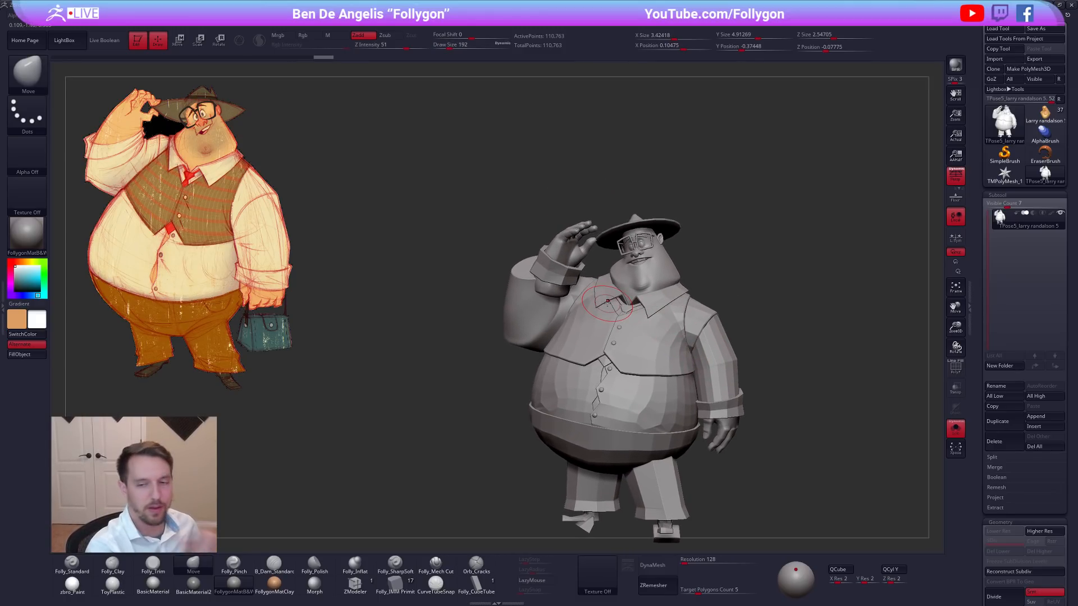
key(shift+f)
ctrl+shift+click(613, 301)
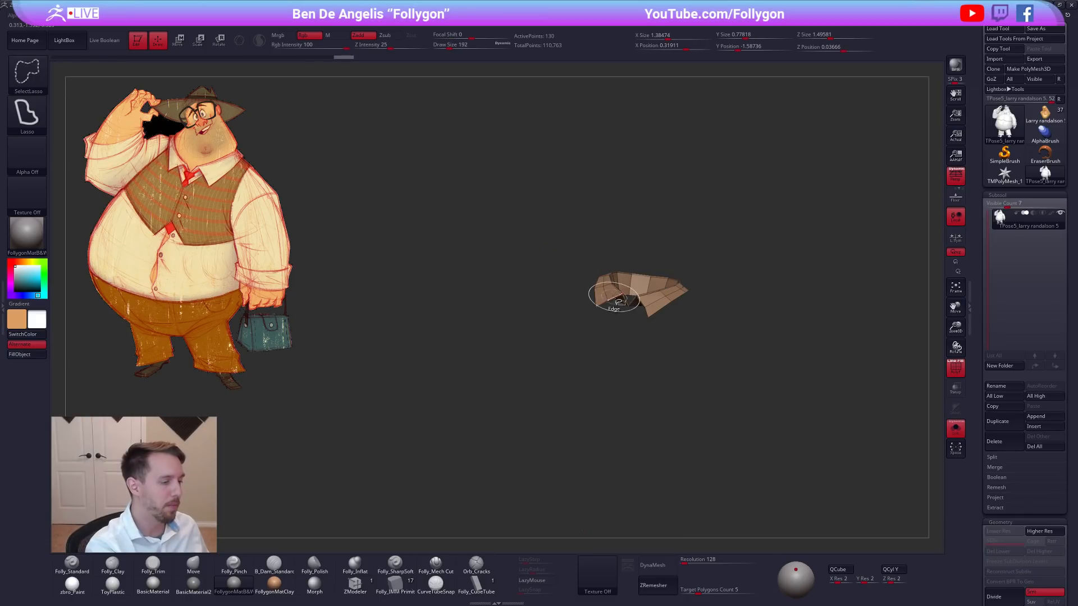
key(f)
click(695, 297)
ctrl+shift+drag(755, 242, 772, 258)
ctrl+right_drag(758, 258, 747, 309)
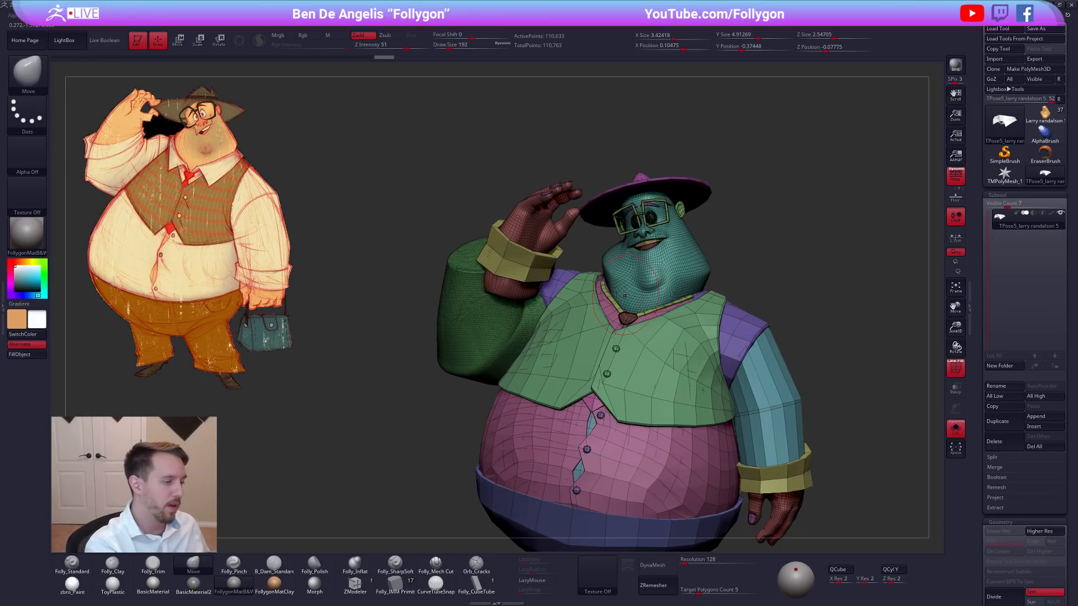
Hide the polygroups of the vest, shoulders, shirt and tie, leaving the head, lower arms, trousers and shoes.
key(shift+f)
ctrl+shift+drag(591, 304, 605, 328)
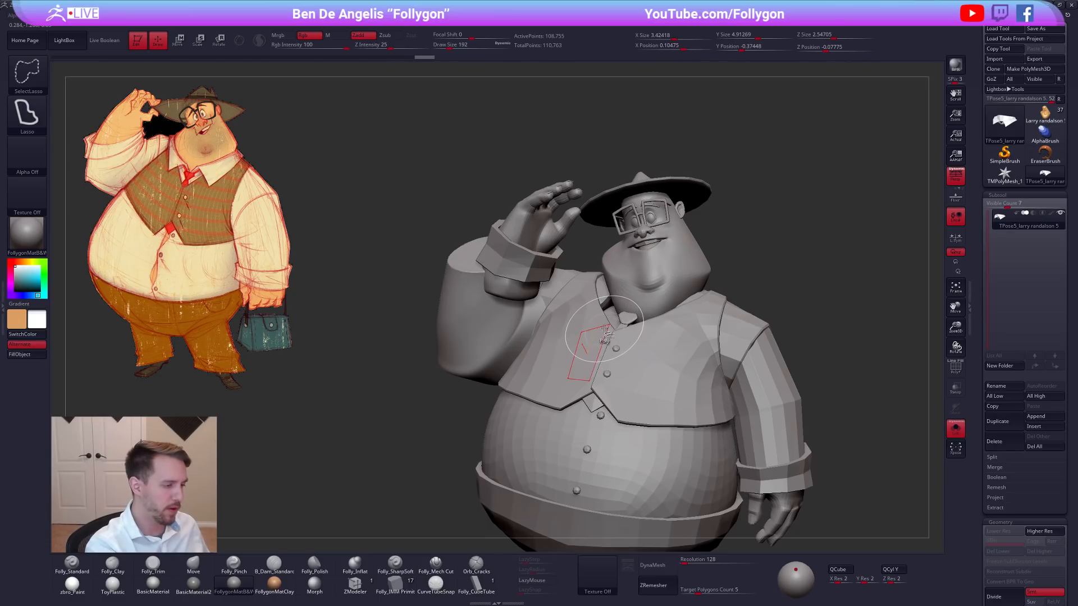
ctrl+shift+click(585, 332)
ctrl+right_drag(589, 332, 584, 315)
key(shift+f)
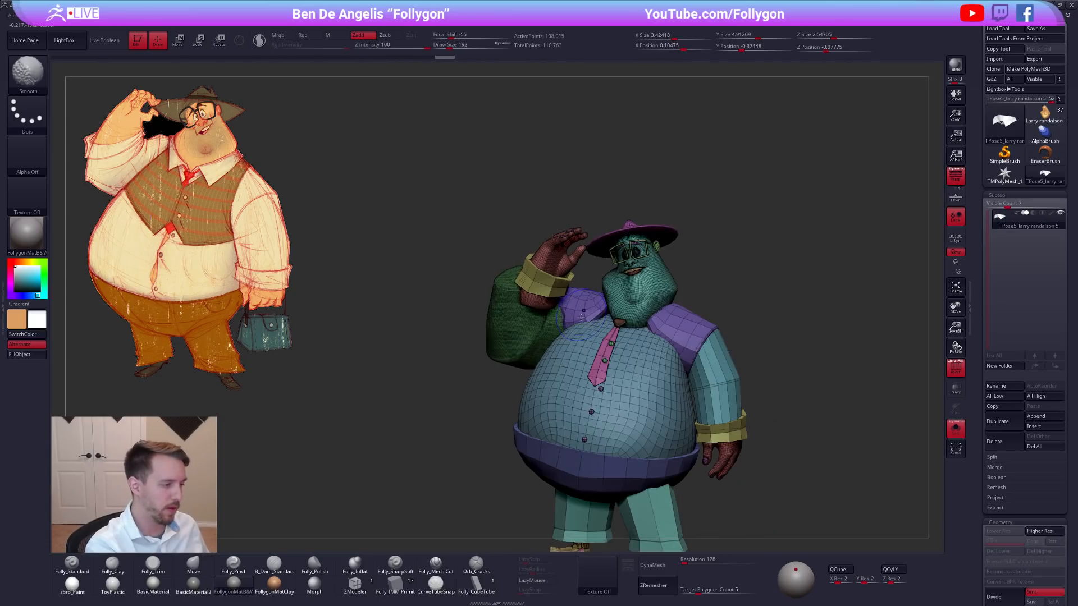
ctrl+shift+click(586, 317)
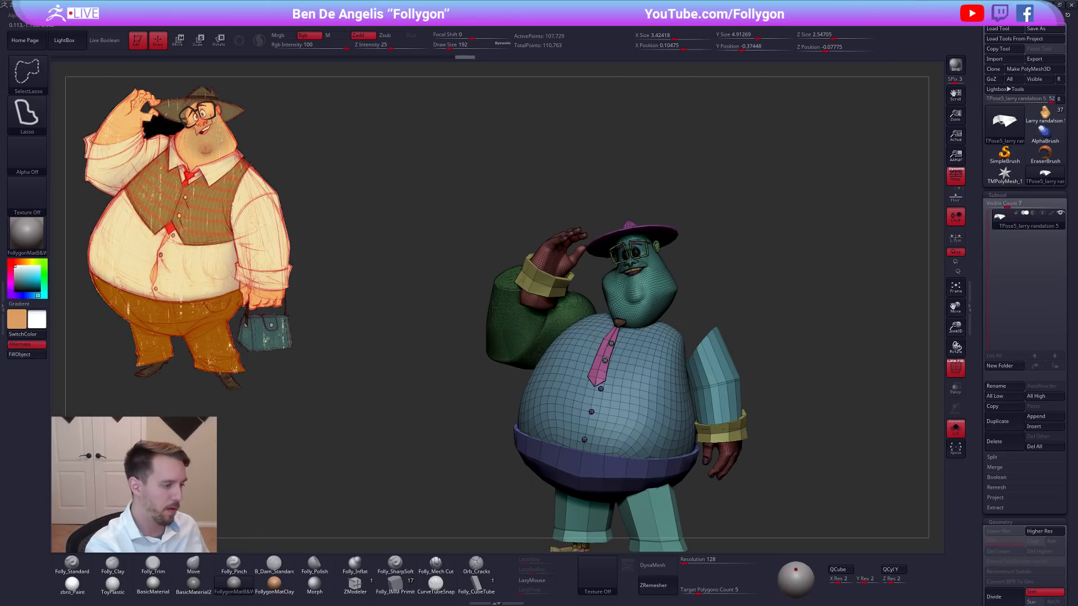
ctrl+shift+click(595, 337)
mouse_move(609, 350)
ctrl+right_down()
mouse_move(623, 316)
mouse_move(678, 315)
ctrl+right_up()
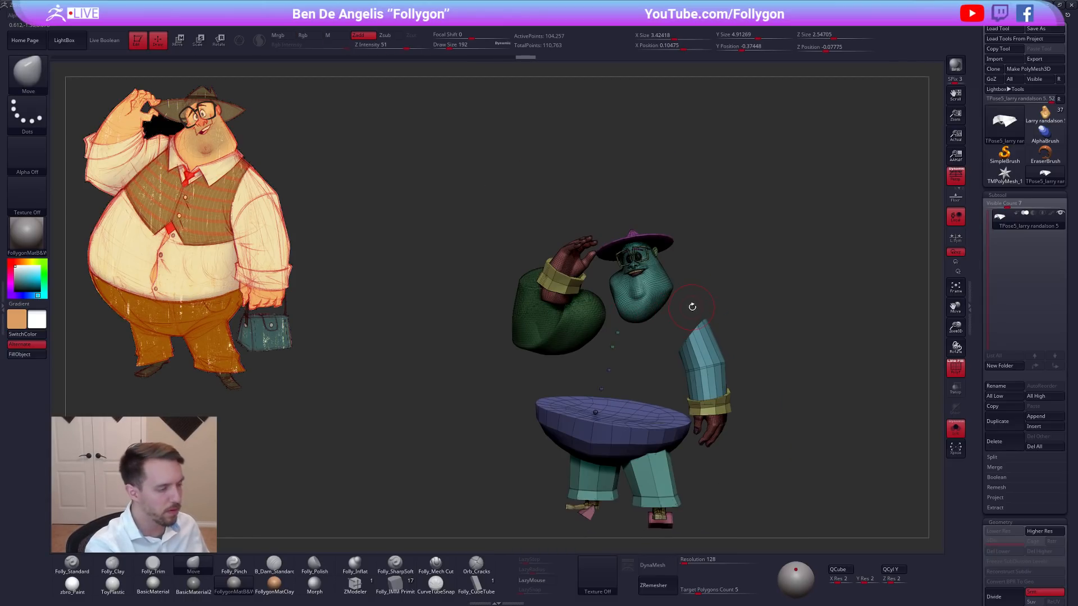
Mask the parts still showing and bring back the full mesh, with the collar, vest, shirt and shoulders unmasked.
ctrl+shift+click(785, 387)
key(shift+f)
key(space)
key(ctrl+z)
ctrl+shift+click(771, 387)
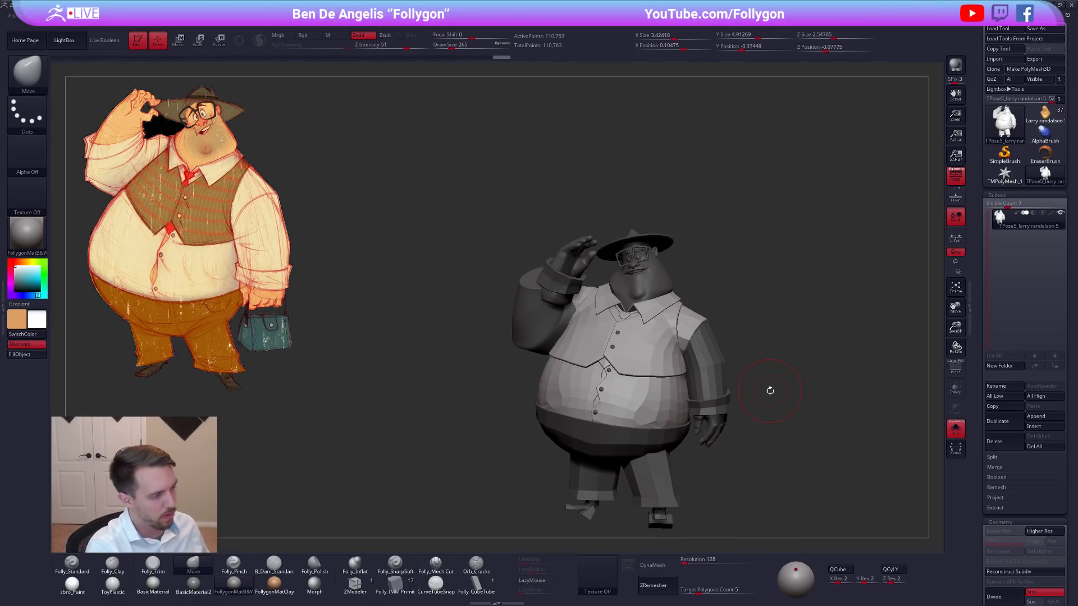
Try subdividing the combined TPose mesh by one level.
key(ctrl+d)
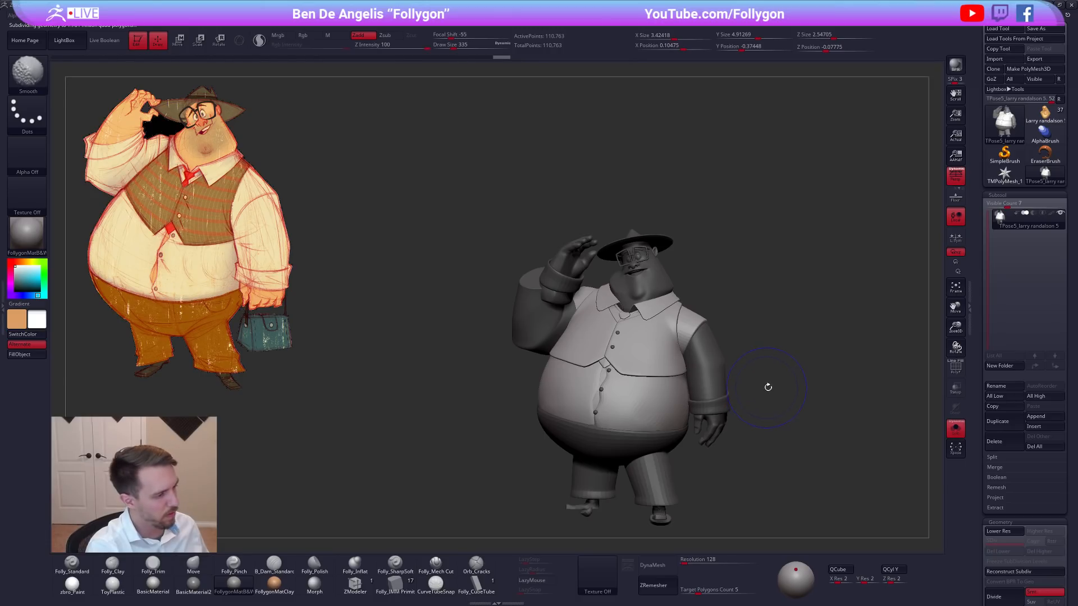
right_drag(626, 315, 584, 359)
right_click(580, 337)
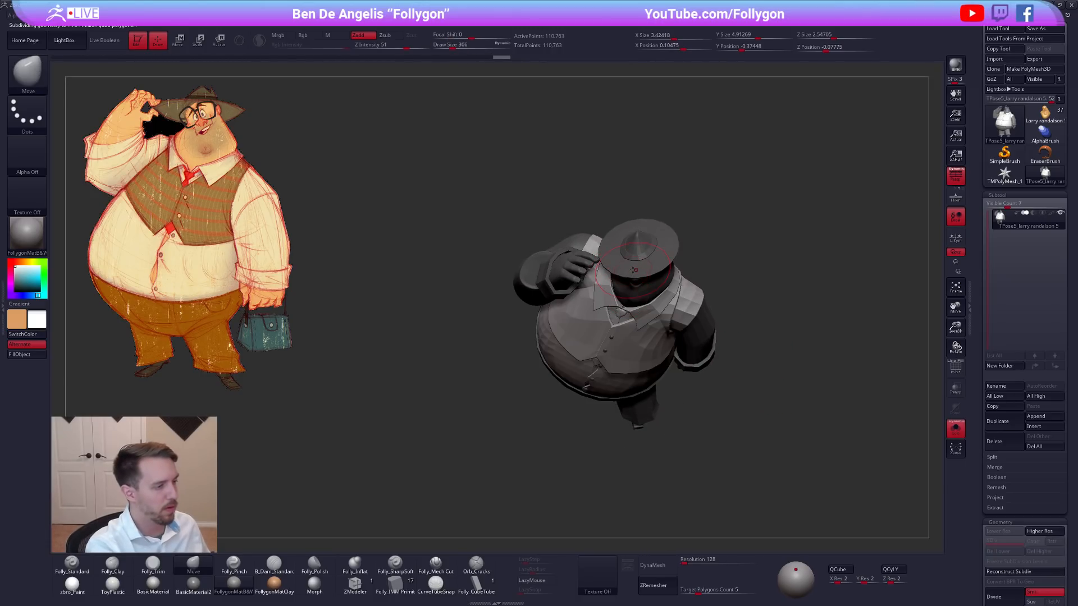
Display the polygroups, hide the hat, and return to the plain shaded display.
right_drag(600, 277, 612, 236)
key(shift+f)
ctrl+shift+click(641, 274)
ctrl+shift+click(666, 233)
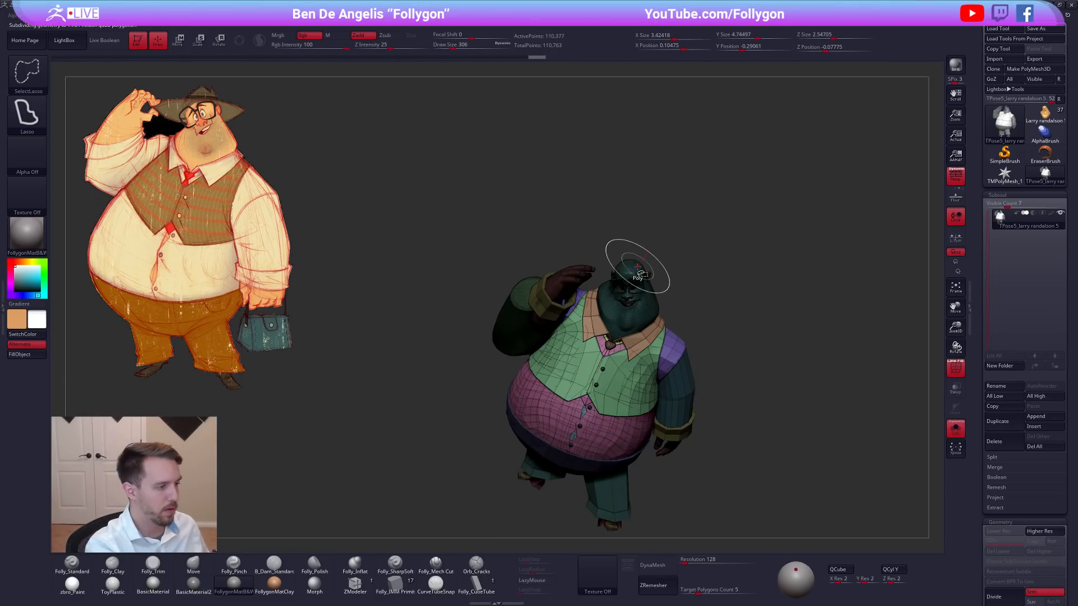
mouse_move(655, 259)
right_down()
mouse_move(650, 241)
mouse_move(662, 275)
mouse_move(668, 251)
right_up()
key(shift+f)
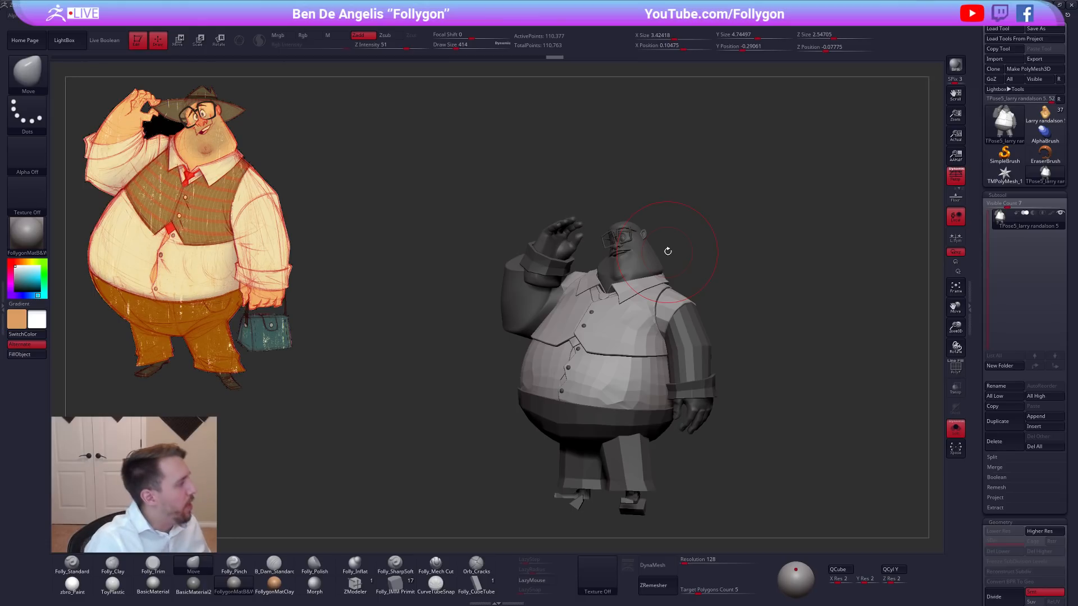
Draw a Transpose line across the reference drawing's shoulders and carry it over to the model to compare the slope.
right_drag(660, 303, 689, 303)
key(w)
mouse_move(377, 233)
mouse_down()
mouse_move(503, 277)
mouse_move(285, 179)
mouse_move(310, 213)
mouse_up()
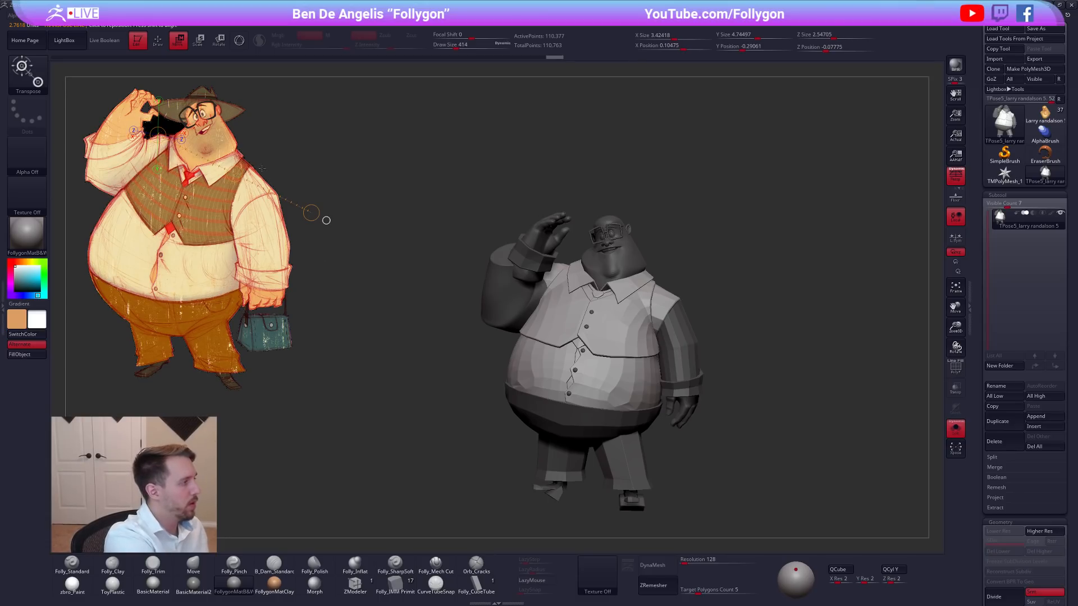
mouse_move(241, 168)
mouse_down()
mouse_move(493, 217)
mouse_move(634, 284)
mouse_up()
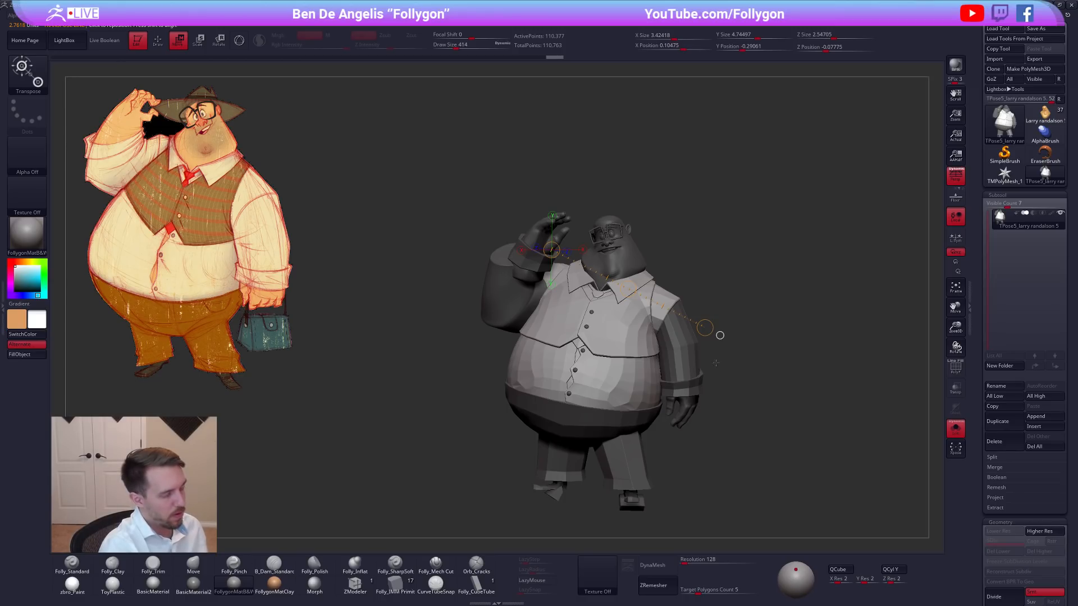
Isolate the lowered arm's sleeve by polygroup, clear its mask, and show the other body parts with the hat hidden.
key(q)
key(space)
alt+drag(726, 349, 697, 361)
key(shift+f)
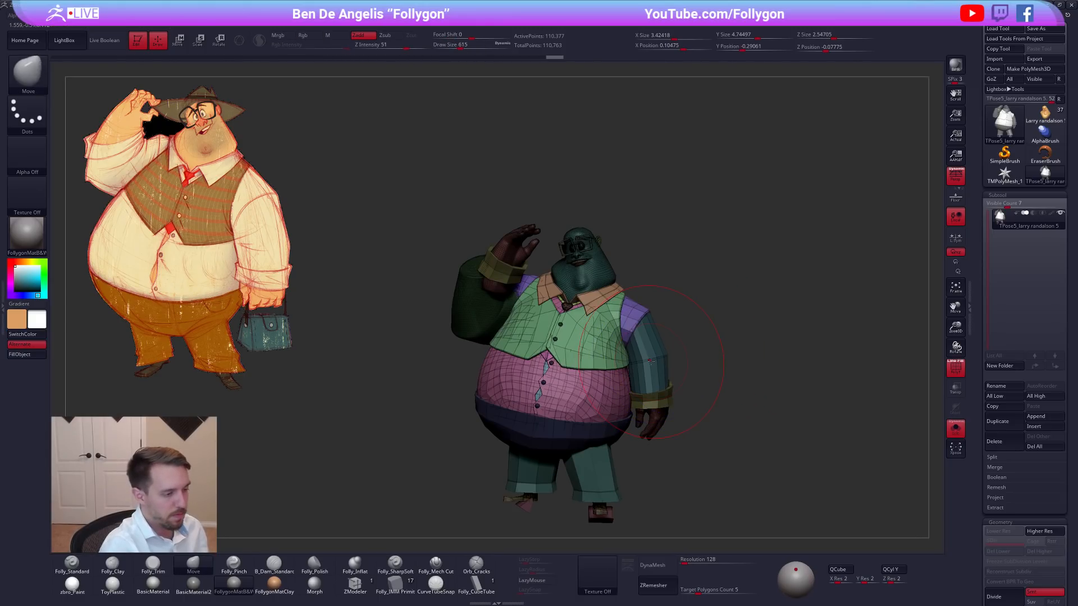
ctrl+alt+shift+click(650, 359)
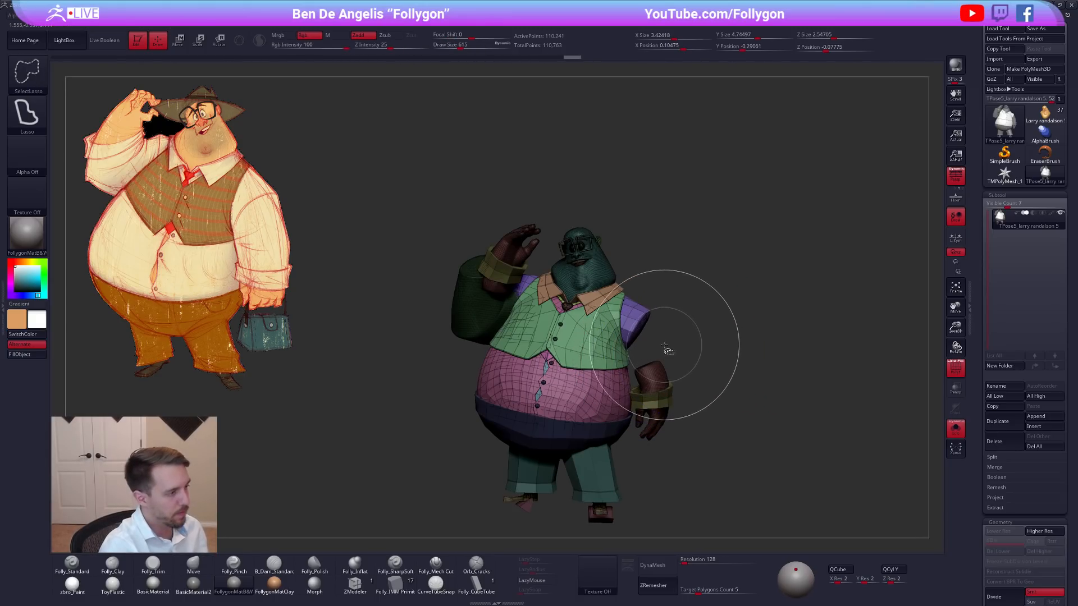
key(shift+f)
mouse_move(691, 343)
ctrl+shift+mouse_down()
mouse_move(716, 330)
mouse_move(583, 328)
mouse_move(724, 404)
ctrl+shift+mouse_up()
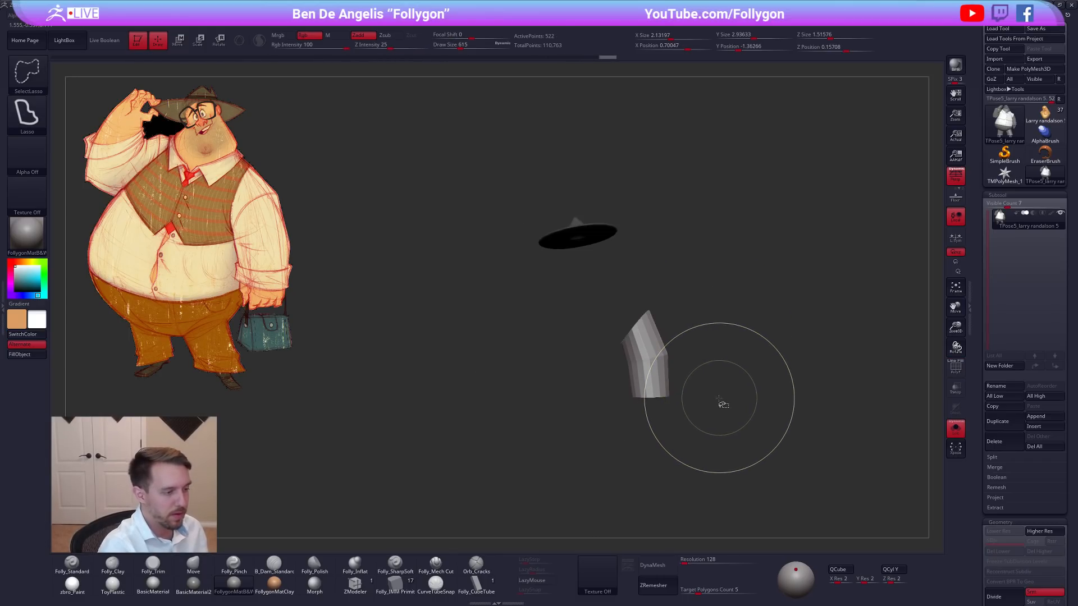
mouse_move(698, 312)
ctrl+alt+shift+mouse_down()
mouse_move(576, 381)
mouse_move(735, 405)
mouse_move(777, 360)
ctrl+alt+shift+mouse_up()
Adjust the upper back and shoulders with the Move brush at a draw size of 787 and quick-save the project.
right_drag(562, 328, 646, 290)
key(space)
click(555, 274)
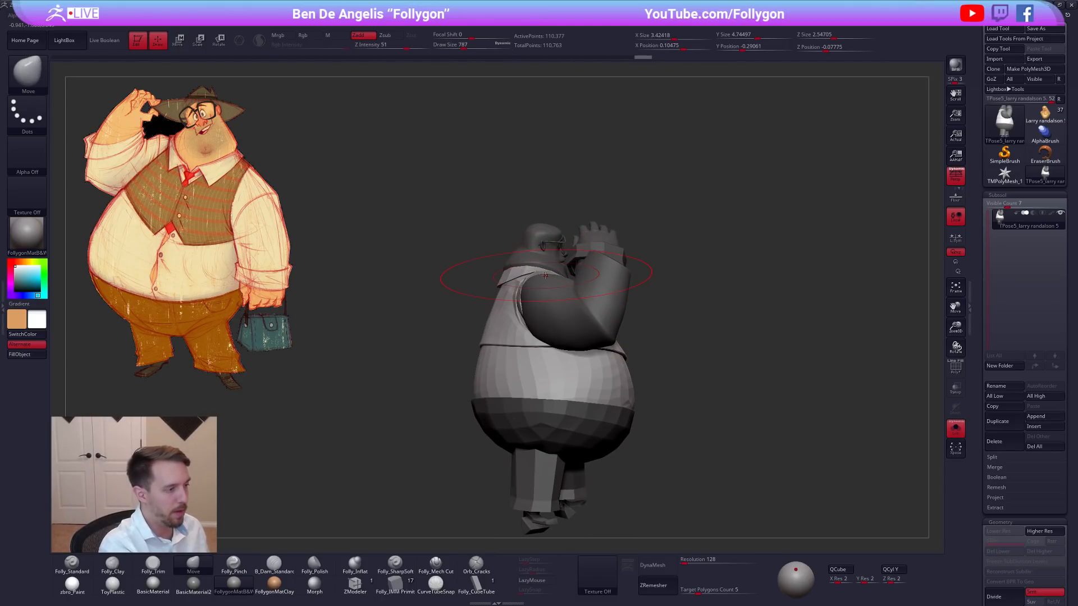
mouse_move(544, 275)
right_down()
mouse_move(463, 356)
mouse_move(496, 308)
mouse_move(567, 280)
mouse_move(572, 296)
right_up()
key(ctrl+s)
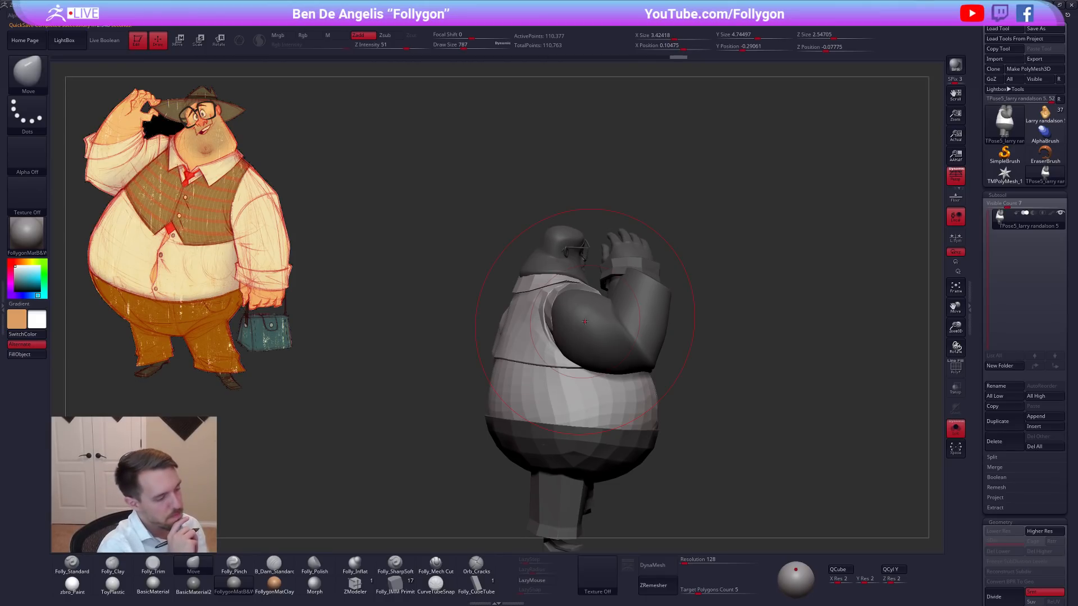
Nudge the upper back behind the neck with a smaller Move brush.
key(bracketleft)
drag(568, 280, 569, 278)
mouse_move(449, 284)
right_down()
mouse_move(570, 295)
mouse_move(565, 307)
mouse_move(600, 313)
mouse_move(592, 348)
right_up()
Try pushing the lowered arm's shoulder with the Move brush at a draw size of 677, and undo the strokes.
key(s)
drag(593, 350, 590, 351)
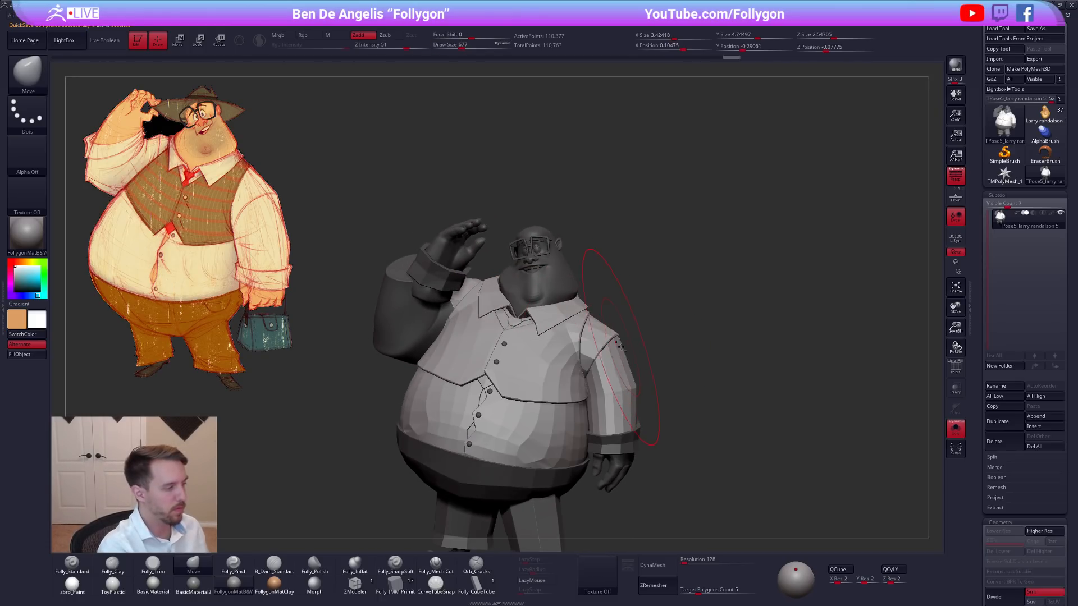
alt+right_drag(593, 351, 596, 334)
key(ctrl+z)
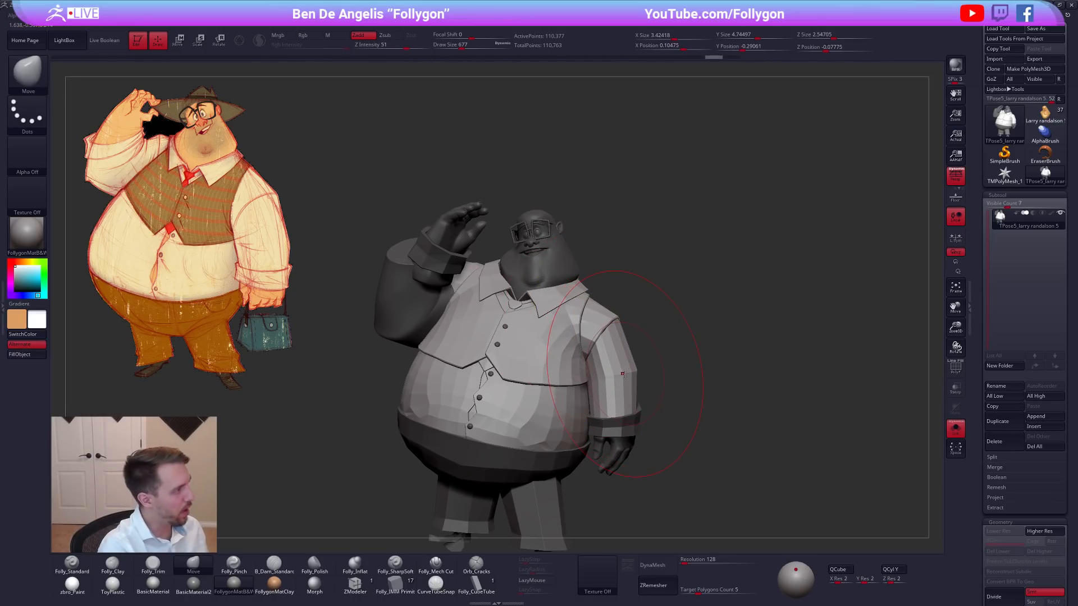
key(ctrl+z)
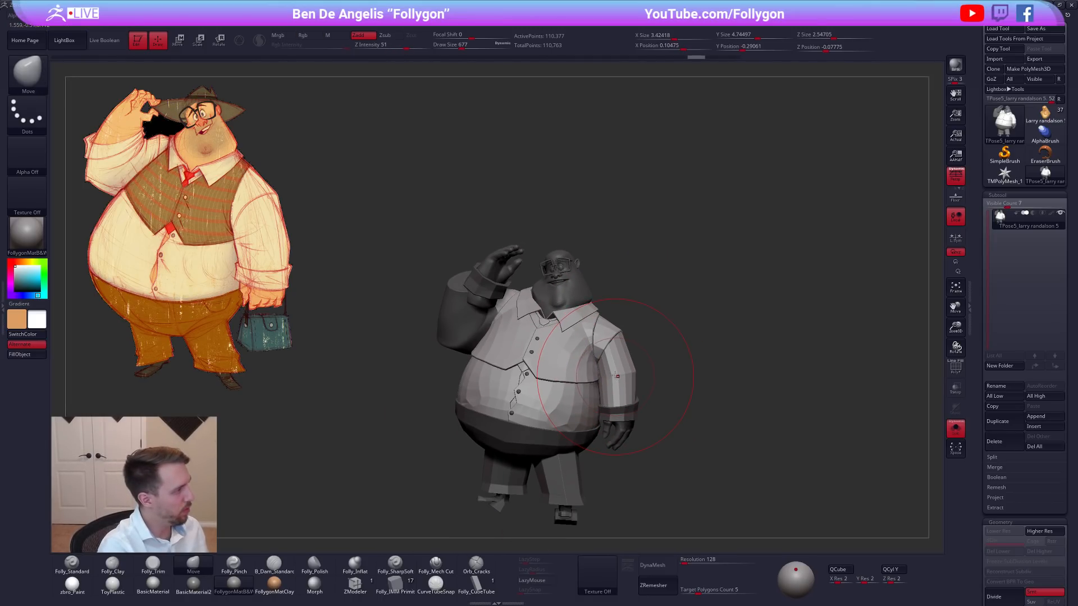
Reshape the back of the vest beside the raised arm with the Move brush, reducing the draw size to 430.
mouse_move(607, 344)
right_down()
mouse_move(596, 367)
mouse_move(614, 355)
mouse_move(568, 320)
mouse_move(540, 340)
mouse_move(565, 315)
mouse_move(608, 345)
right_up()
key(space)
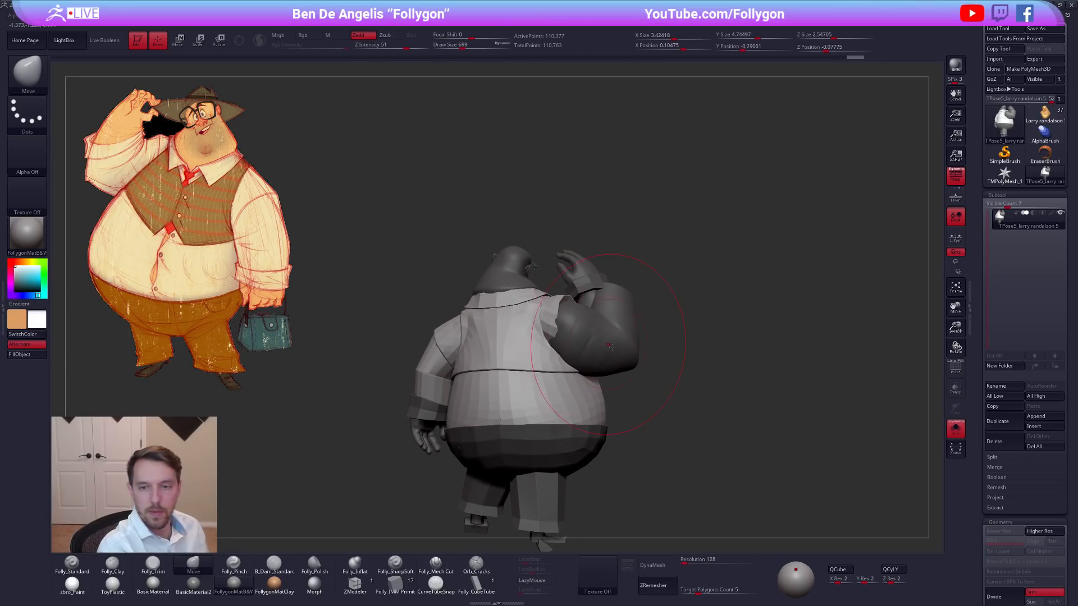
mouse_move(766, 365)
right_down()
mouse_move(753, 380)
mouse_move(722, 371)
right_up()
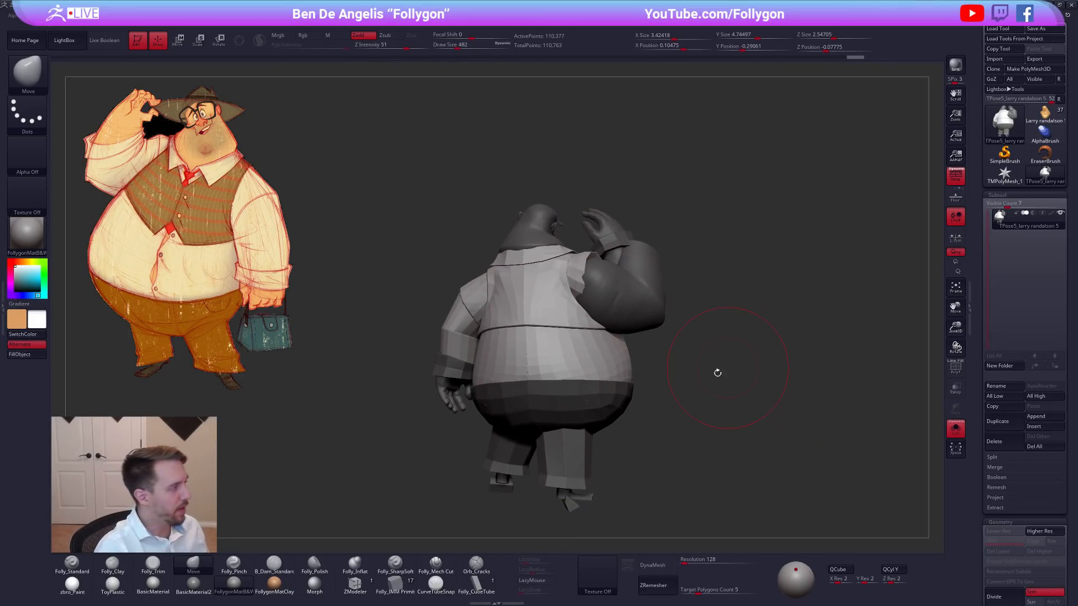
right_drag(702, 408, 681, 413)
key(space)
drag(596, 299, 593, 299)
drag(571, 285, 585, 287)
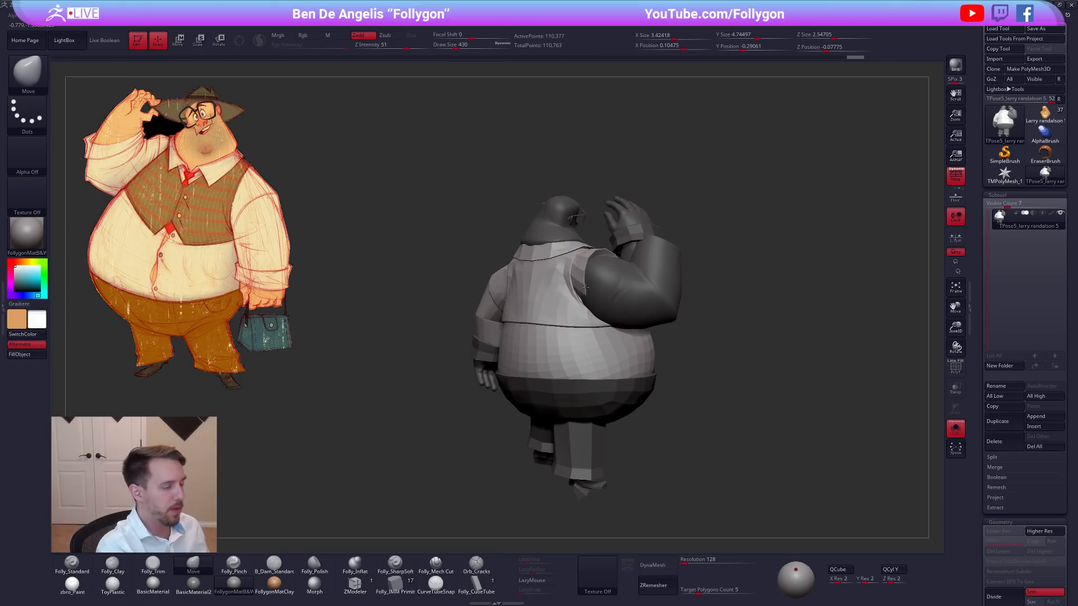
Refine the vest and shoulder area with further Move brush strokes, ending at a draw size of 414.
alt+right_drag(363, 348, 324, 398)
key(space)
drag(560, 310, 557, 309)
right_drag(570, 328, 588, 322)
key(space)
drag(551, 318, 556, 318)
mouse_move(555, 298)
right_down()
mouse_move(541, 305)
mouse_move(594, 329)
right_up()
Switch to the coloured Larry randalson tool, apply the zbro_Paint material, and snapshot the smaller full character beside the working model.
click(1045, 115)
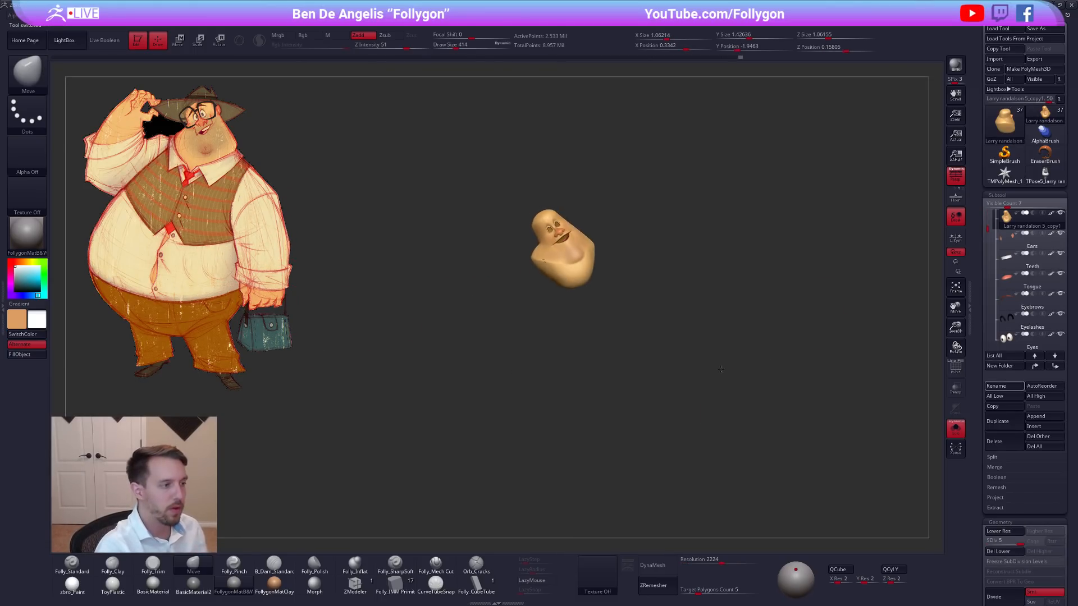
right_drag(708, 376, 846, 303)
click(71, 590)
mouse_move(846, 303)
ctrl+right_down()
mouse_move(833, 304)
mouse_move(843, 323)
mouse_move(844, 304)
ctrl+right_up()
ctrl+right_drag(844, 304, 571, 421)
key(shift+s)
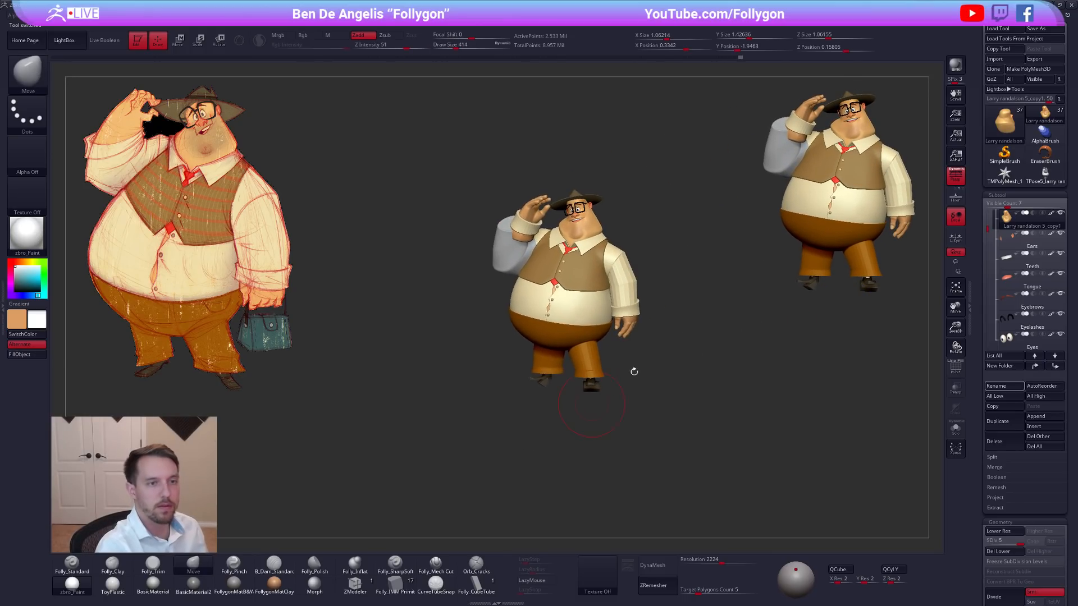
Return to the TPose mesh, apply the FollygonMatB&W material, and adjust the torso with the Move brush.
click(1046, 181)
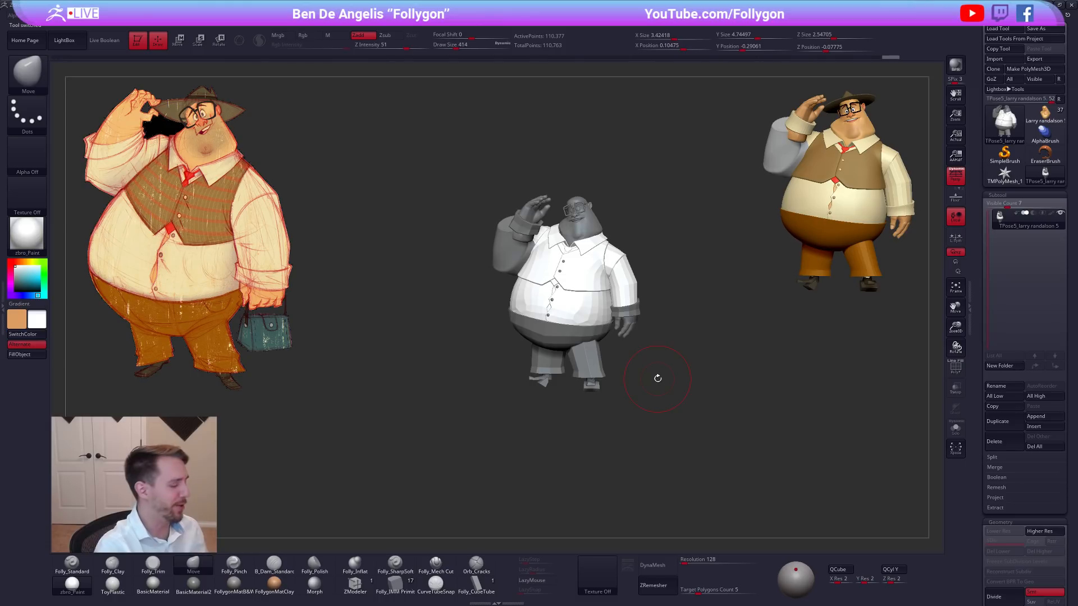
click(234, 585)
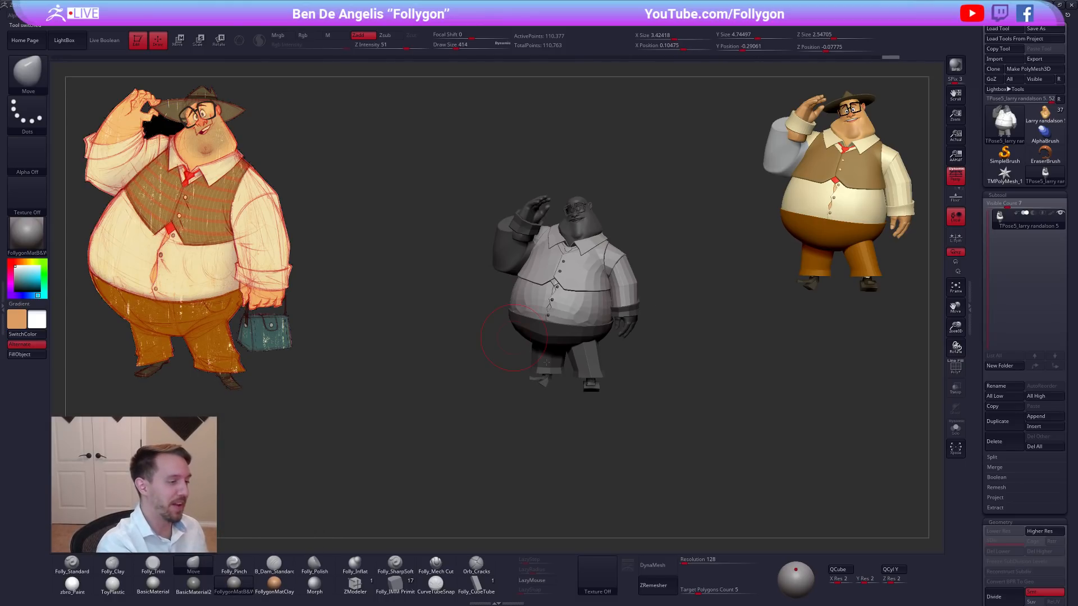
alt+right_drag(543, 260, 602, 324)
key(space)
drag(618, 330, 628, 331)
right_drag(610, 323, 682, 312)
mouse_move(576, 303)
alt+right_down()
mouse_move(613, 320)
mouse_move(601, 316)
alt+right_up()
Adjust the torso's side profile with the Move brush at a draw size of 699.
key(space)
drag(606, 323, 621, 315)
key(space)
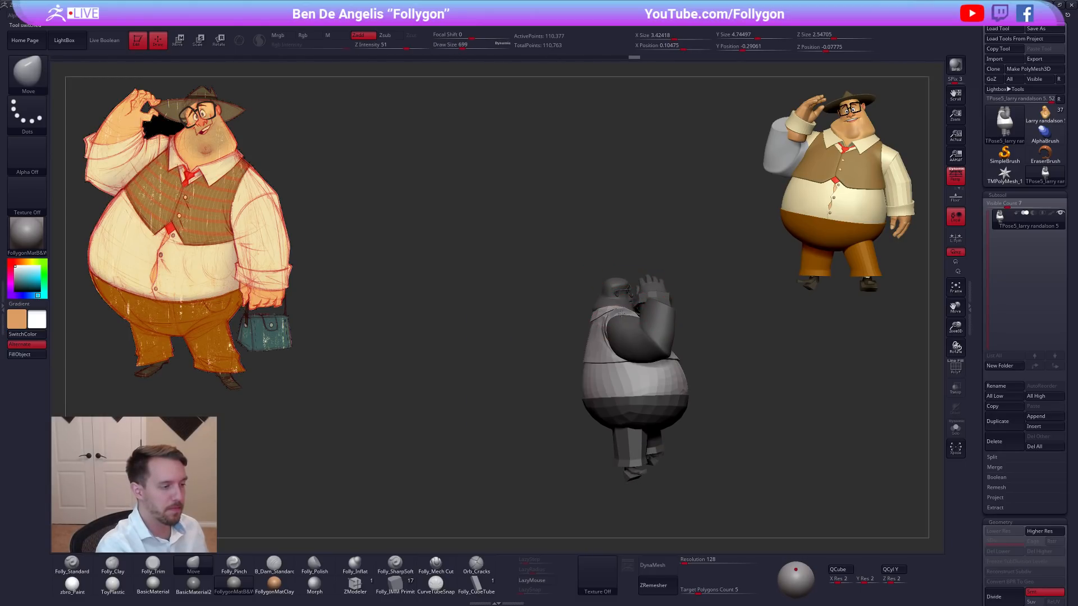
right_drag(621, 316, 681, 347)
key(r)
right_drag(684, 385, 689, 387)
key(q)
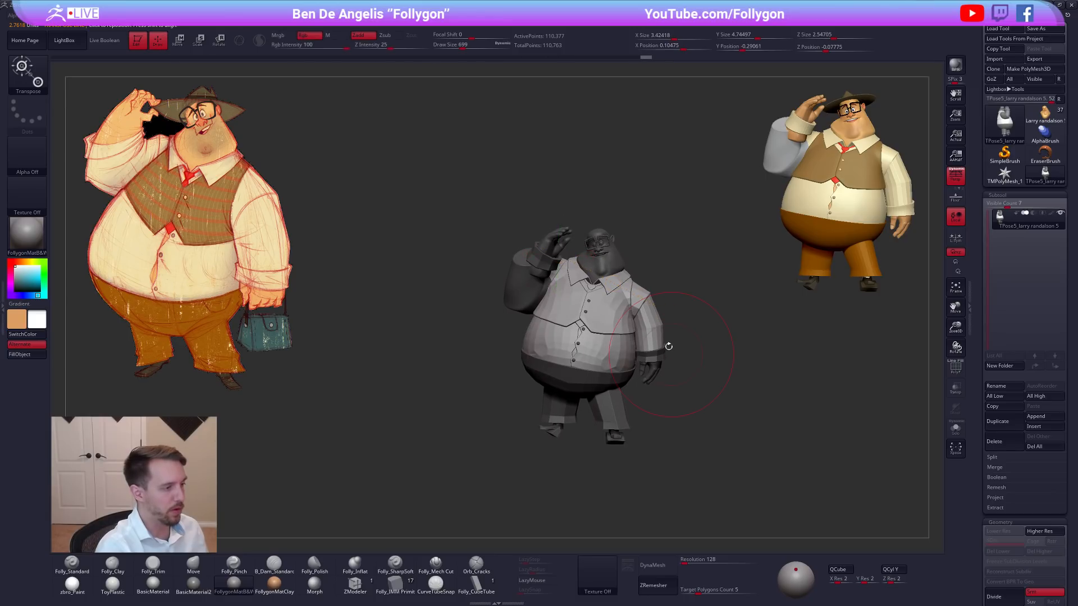
Set the draw size to 366, mask everything except the vest, and display the polygroups.
key(space)
drag(671, 321, 666, 323)
mouse_move(666, 328)
alt+right_down()
mouse_move(631, 346)
mouse_move(600, 331)
mouse_move(615, 348)
alt+right_up()
key(w)
ctrl+click(568, 324)
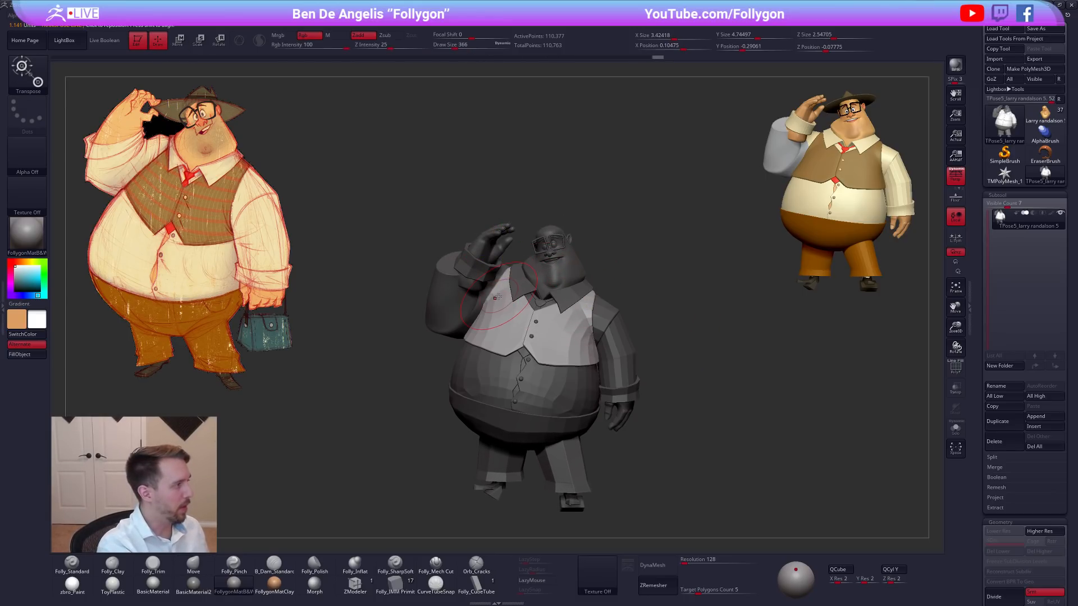
key(shift+f)
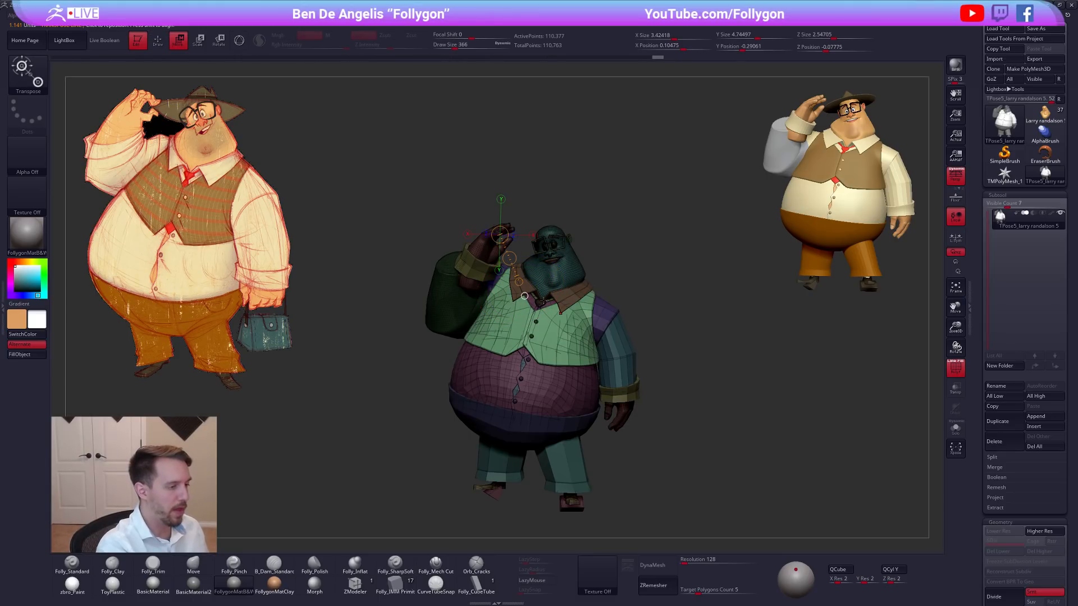
Reshape the vest's shoulder area around the collar, front and above, with the Move brush at a draw size of 140.
key(q)
right_drag(524, 297, 520, 376)
key(space)
click(526, 321)
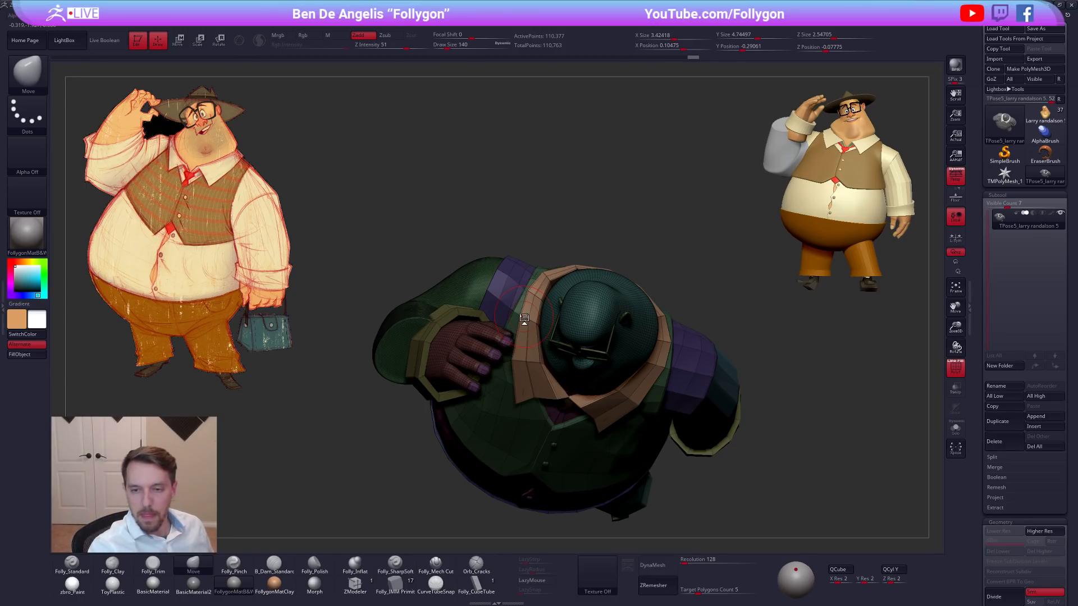
key(space)
drag(529, 319, 525, 319)
drag(530, 293, 526, 291)
right_drag(523, 328, 524, 352)
drag(529, 352, 530, 352)
mouse_move(530, 353)
alt+right_down()
mouse_move(524, 344)
mouse_move(553, 432)
mouse_move(556, 392)
mouse_move(585, 398)
mouse_move(572, 371)
mouse_move(621, 374)
mouse_move(604, 436)
alt+right_up()
Turn off the polygroup display, refine the vest's contour at a draw size of 215, and clear the mask.
key(shift+f)
key(d)
key(shift+d)
key(space)
drag(597, 308, 597, 287)
key(space)
mouse_move(595, 284)
right_down()
mouse_move(536, 267)
mouse_move(545, 245)
mouse_move(765, 373)
mouse_move(769, 403)
mouse_move(698, 416)
right_up()
mouse_move(789, 424)
ctrl+right_down()
mouse_move(782, 452)
mouse_move(723, 434)
ctrl+right_up()
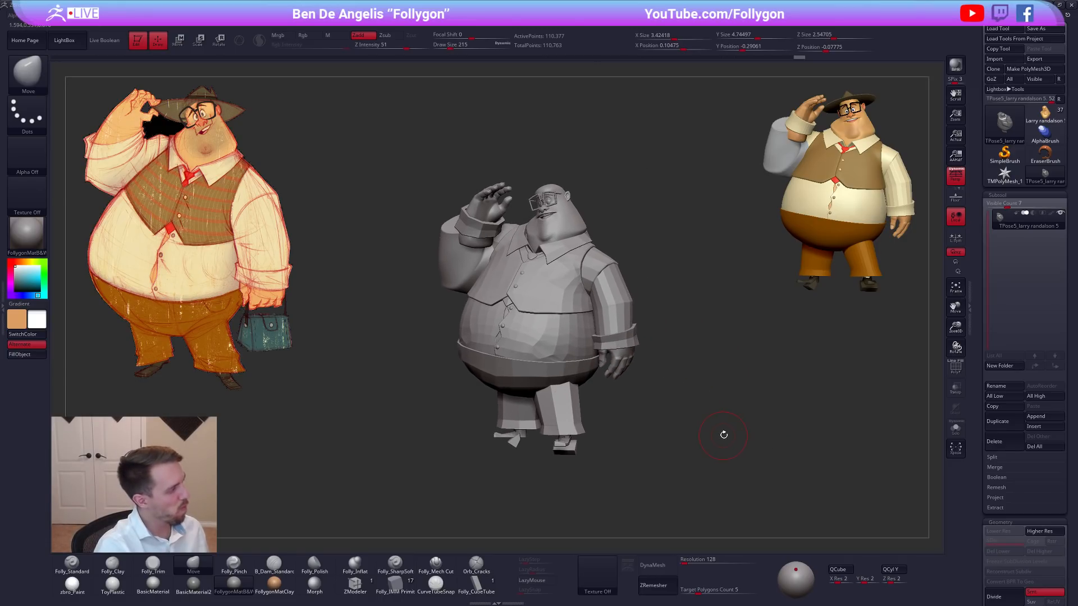
Hide the hat, hands, cuffs and raised sleeve, mask everything except the shoulders, and set the draw size to 366.
key(shift+f)
key(ctrl+shift)
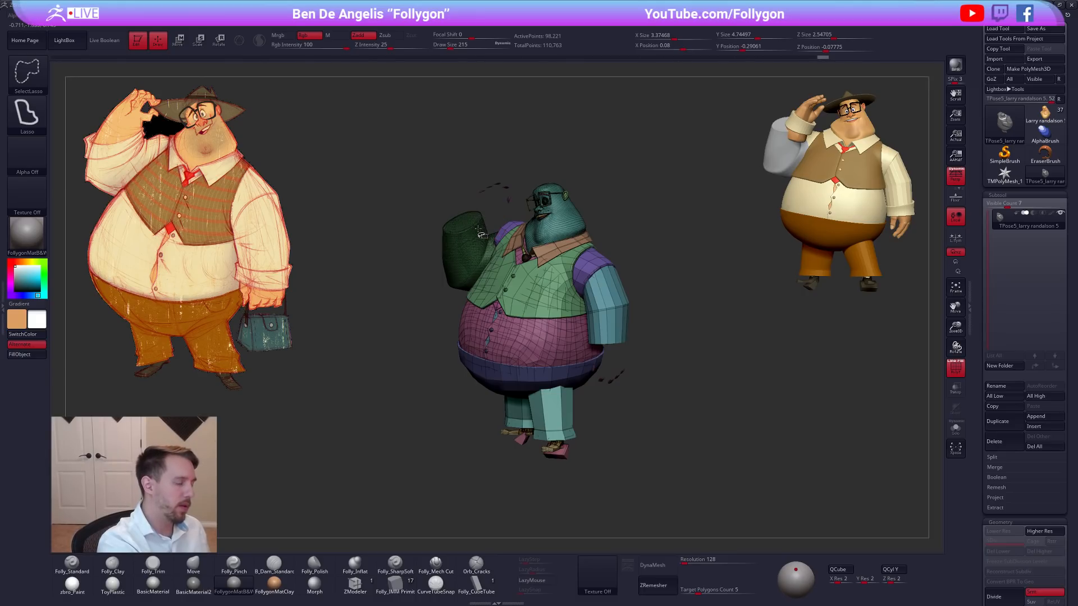
ctrl+shift+click(487, 217)
ctrl+alt+shift+drag(479, 164, 469, 206)
mouse_move(484, 310)
alt+right_down()
mouse_move(525, 321)
mouse_move(588, 275)
alt+right_up()
key(shift+f)
key(w)
ctrl+click(508, 235)
key(q)
drag(691, 327, 695, 341)
key(space)
mouse_move(725, 418)
mouse_down()
mouse_move(729, 449)
mouse_move(708, 479)
mouse_up()
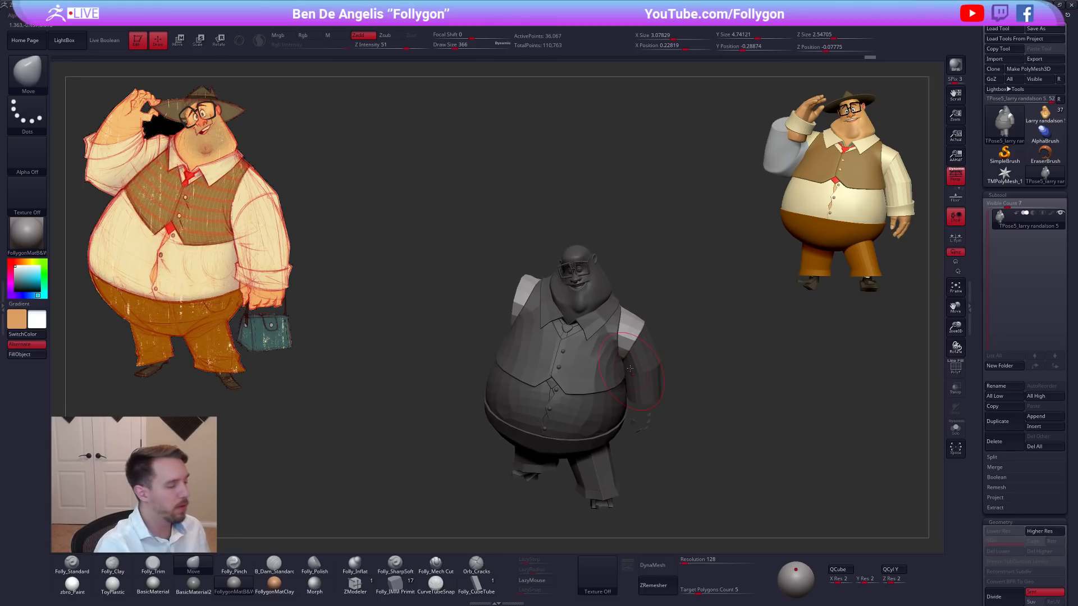
Mask everything except the raised arm's shoulder, adjust that shoulder, and undo the restoring of the full unmasked character.
key(ctrl)
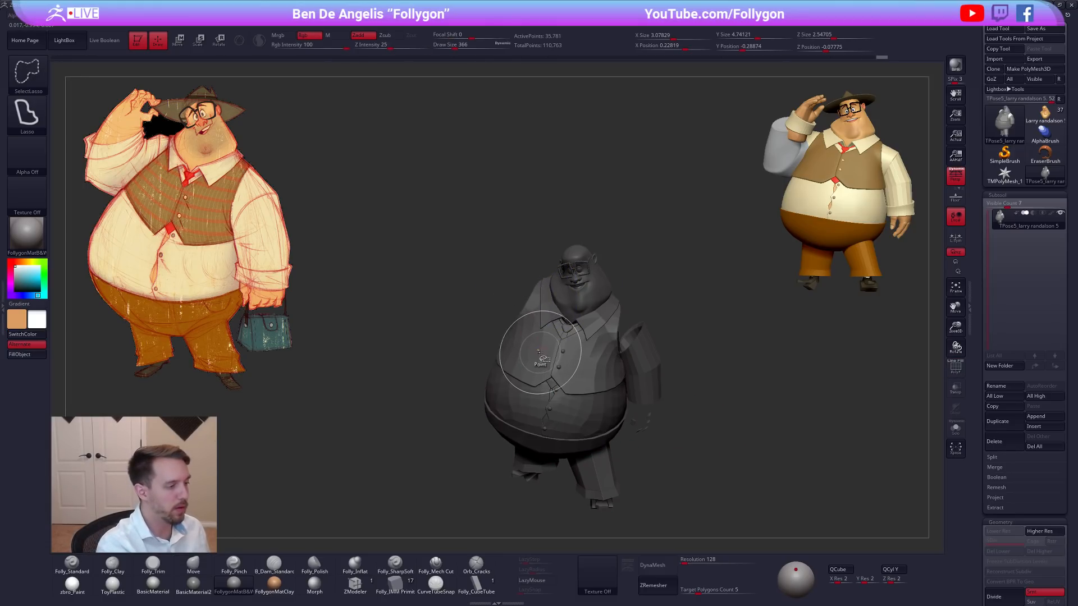
ctrl+right_drag(553, 361, 609, 222)
mouse_move(552, 217)
ctrl+mouse_down()
mouse_move(606, 496)
mouse_move(758, 219)
ctrl+mouse_up()
right_drag(604, 367, 632, 339)
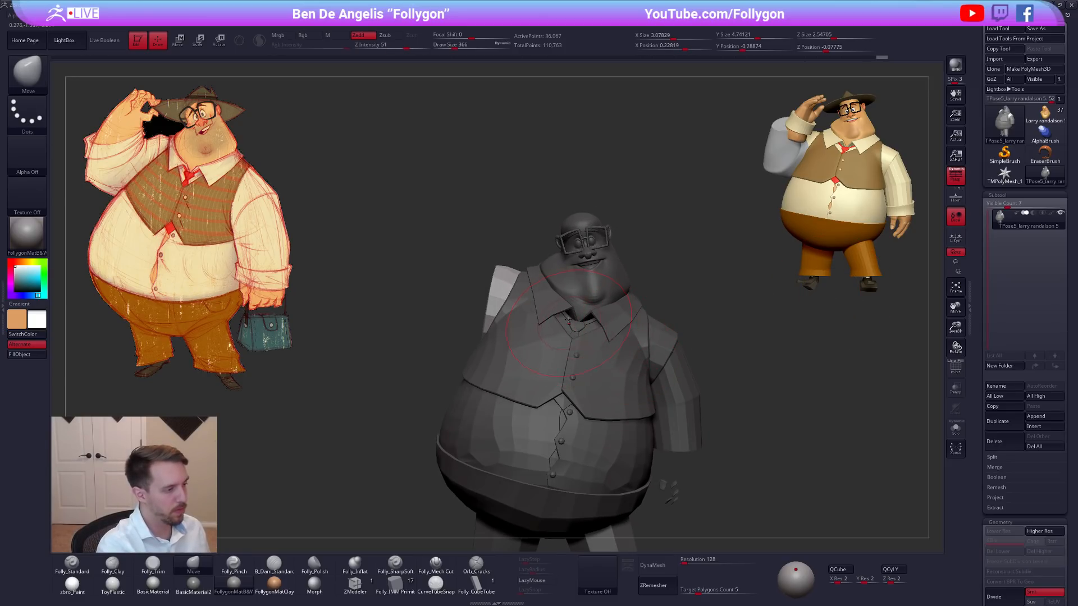
key(w)
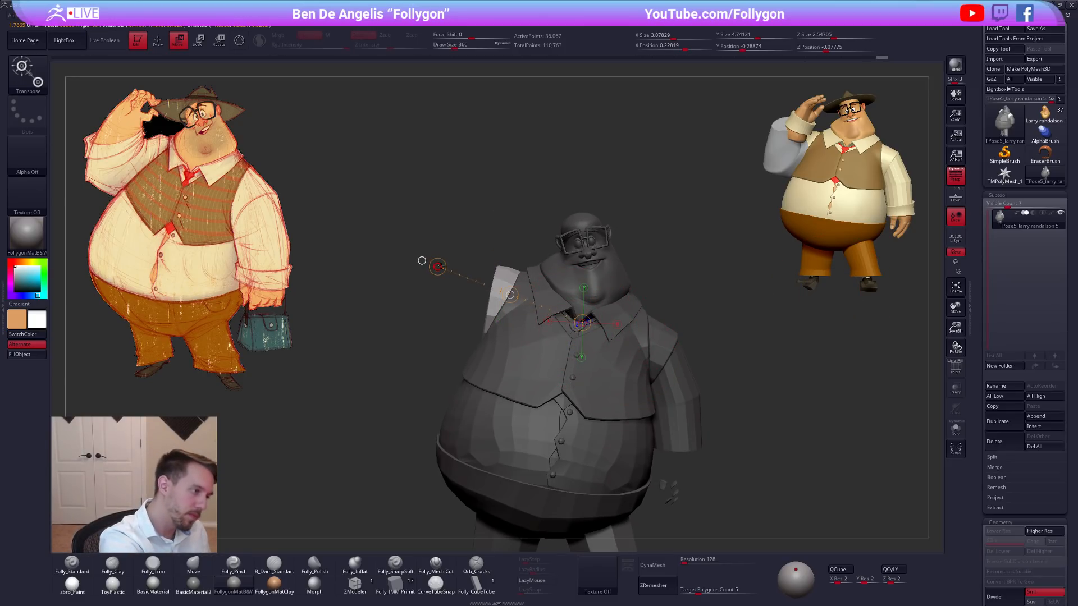
ctrl+right_drag(531, 230, 584, 337)
key(q)
mouse_move(753, 423)
right_down()
mouse_move(722, 449)
mouse_move(740, 425)
right_up()
ctrl+shift+click(741, 426)
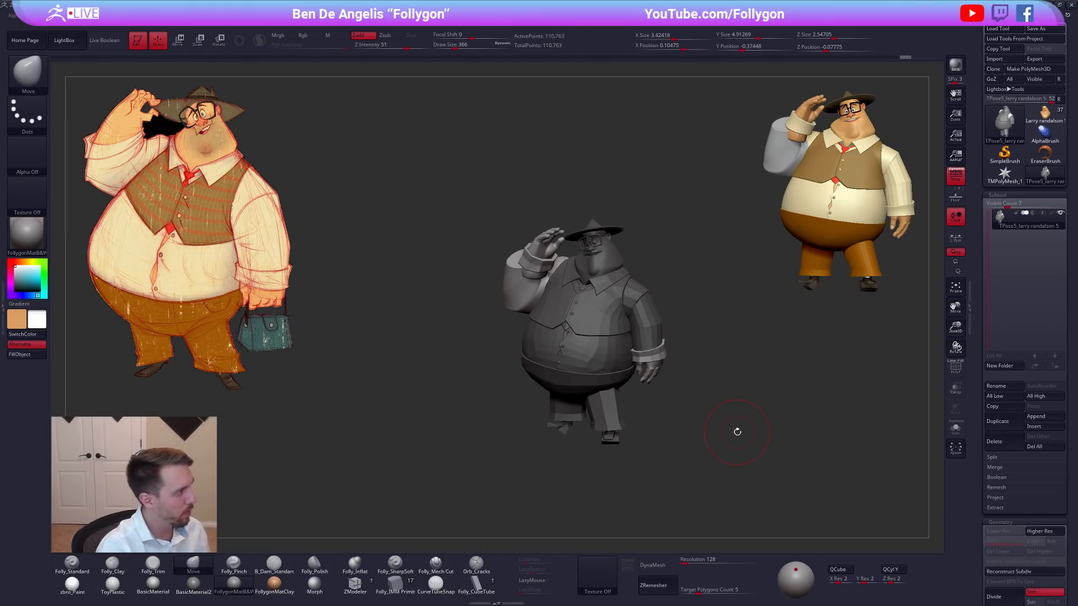
key(ctrl+z)
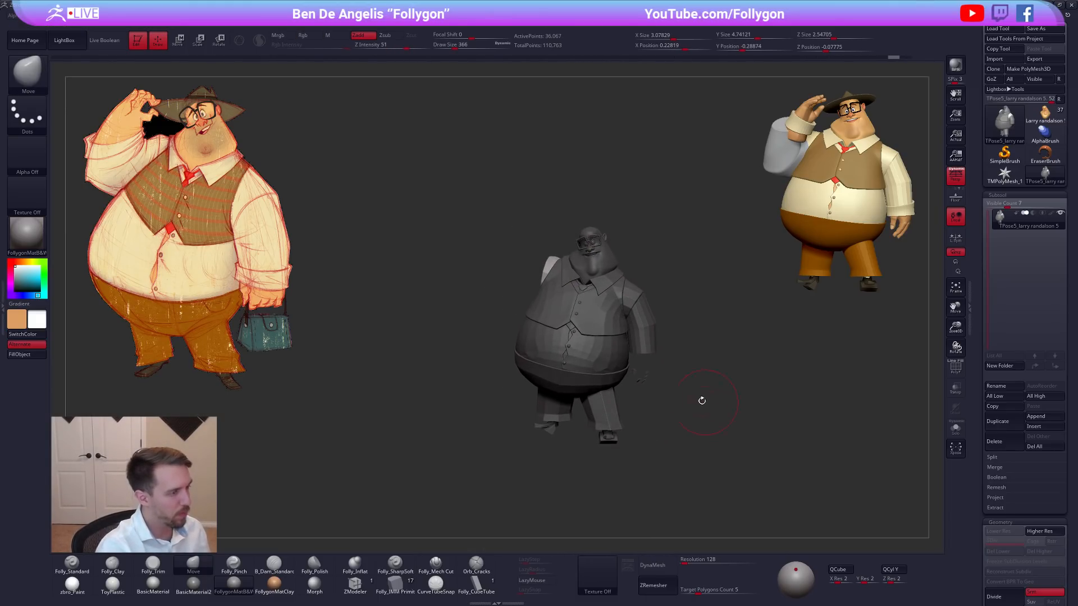
Display the polygroups and hide the vest, collar and shoulder pieces to examine the shirt torso underneath.
key(f)
key(shift+f)
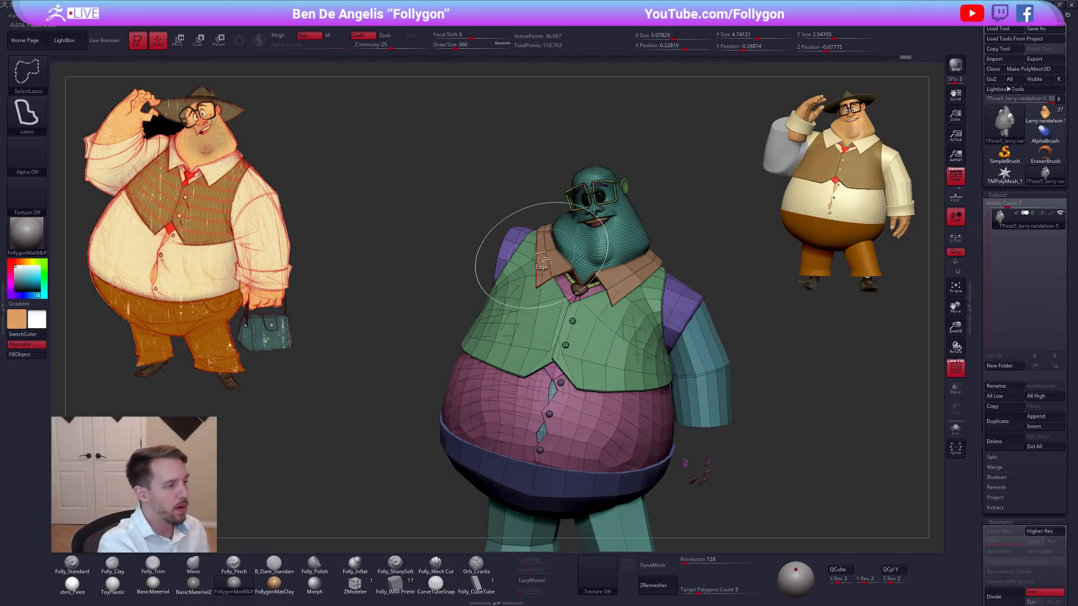
ctrl+shift+click(538, 242)
ctrl+shift+click(535, 231)
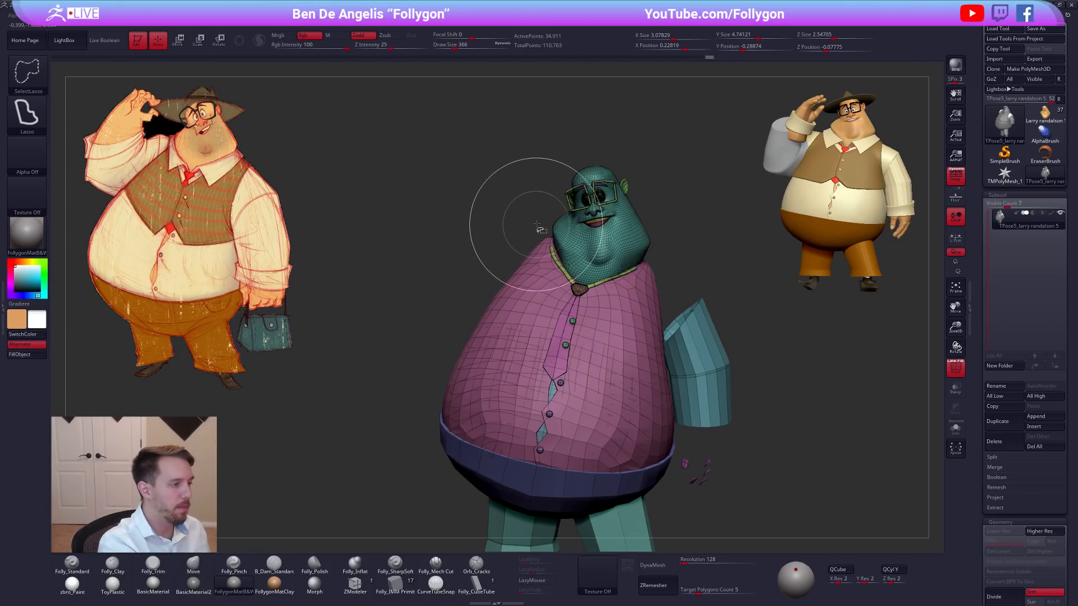
ctrl+shift+click(535, 266)
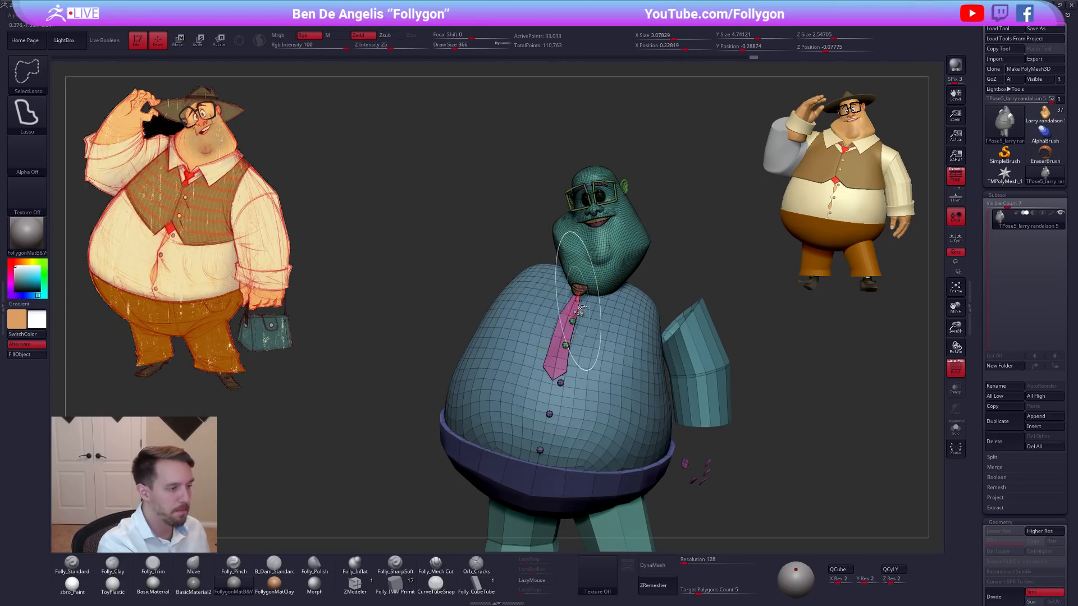
ctrl+shift+click(560, 312)
mouse_move(695, 340)
alt+mouse_down()
mouse_move(672, 326)
mouse_move(671, 312)
mouse_move(538, 306)
mouse_move(494, 336)
alt+mouse_up()
ctrl+click(679, 306)
ctrl+shift+click(681, 304)
key(shift+f)
Set the draw size to 519 and hide the hands, cuffs and sleeves to expose the shoulders from behind.
key(space)
drag(556, 349, 563, 349)
drag(687, 306, 587, 292)
key(shift+f)
ctrl+shift+click(625, 250)
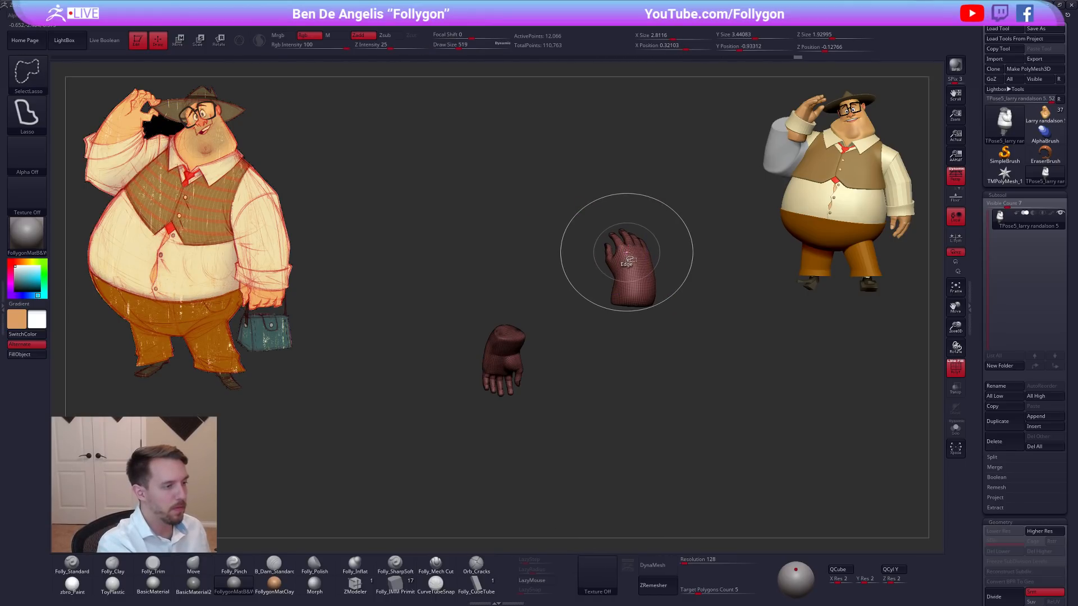
ctrl+shift+click(652, 217)
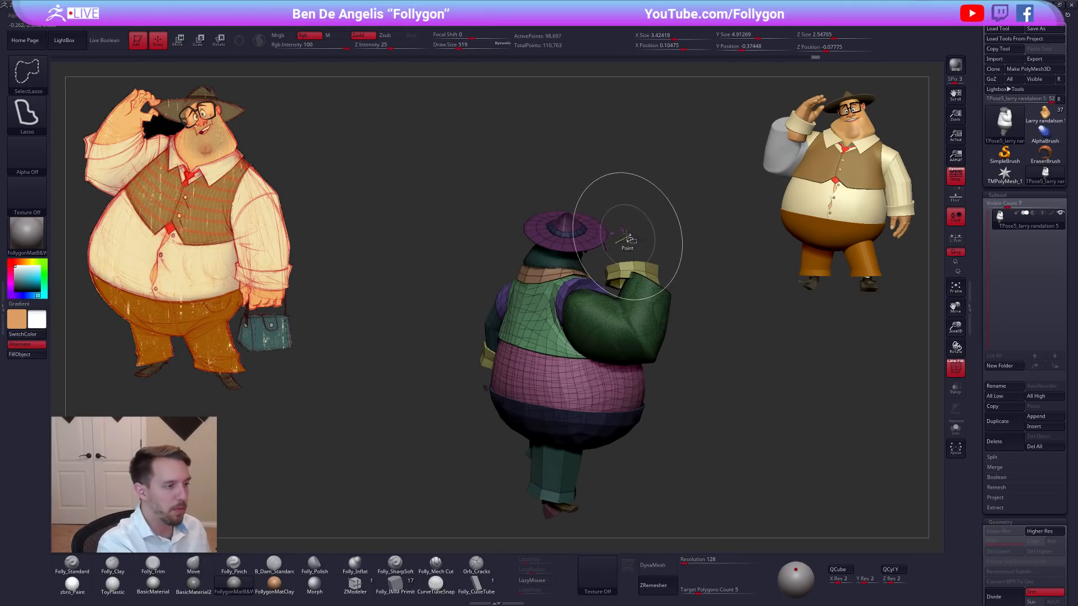
ctrl+alt+shift+click(633, 272)
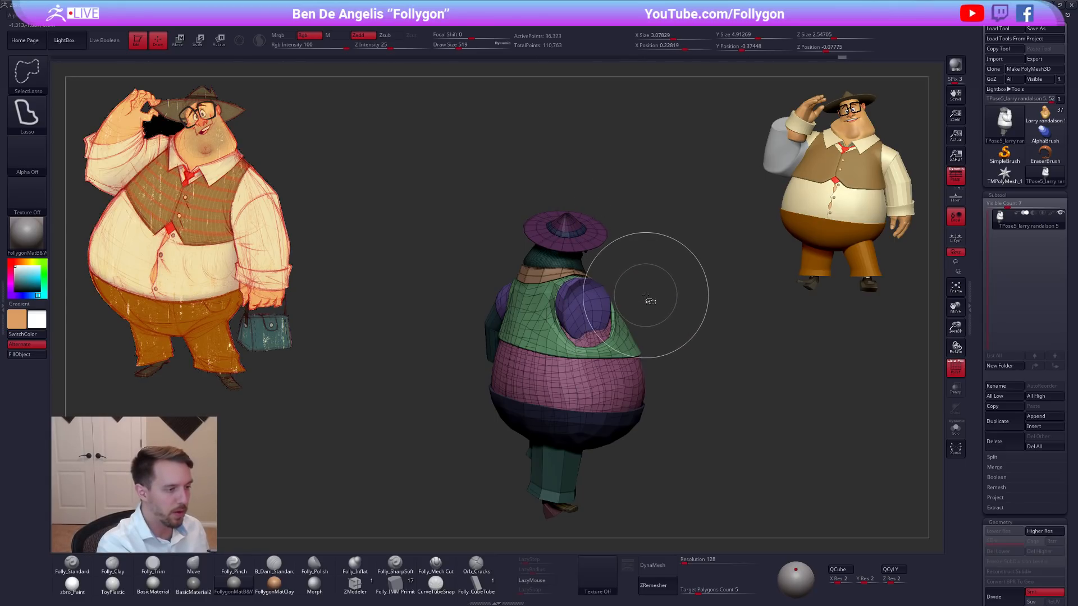
ctrl+alt+shift+click(645, 299)
key(shift+f)
Reshape the exposed shoulder, armhole and upper back of the vest with the Move brush, reducing the draw size to 279.
key(space)
drag(577, 303, 579, 304)
mouse_move(606, 304)
right_down()
mouse_move(579, 301)
mouse_move(623, 338)
mouse_move(658, 339)
right_up()
key(space)
drag(660, 337, 657, 336)
mouse_move(659, 337)
alt+right_down()
mouse_move(700, 353)
mouse_move(699, 387)
alt+right_up()
key(space)
drag(584, 263, 581, 263)
right_drag(581, 265, 553, 249)
key(space)
drag(552, 249, 550, 248)
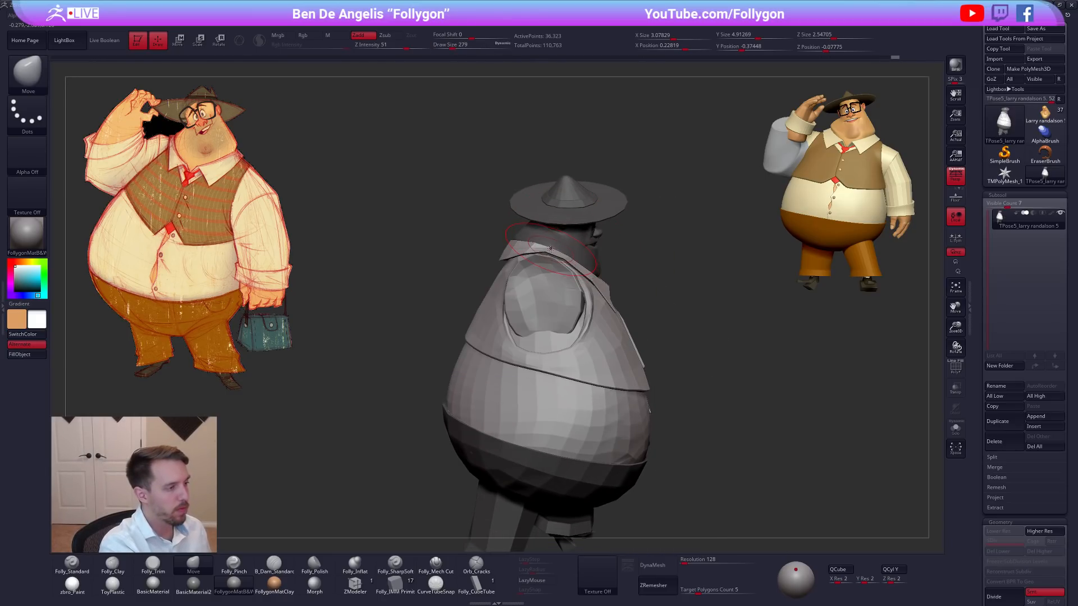
mouse_move(554, 259)
right_down()
mouse_move(523, 241)
mouse_move(601, 322)
mouse_move(539, 317)
right_up()
Adjust the upper body and lowered arm from the side with the Move brush at a draw size of 447.
key(space)
drag(628, 359, 633, 359)
ctrl+drag(677, 307, 688, 310)
right_drag(687, 310, 645, 346)
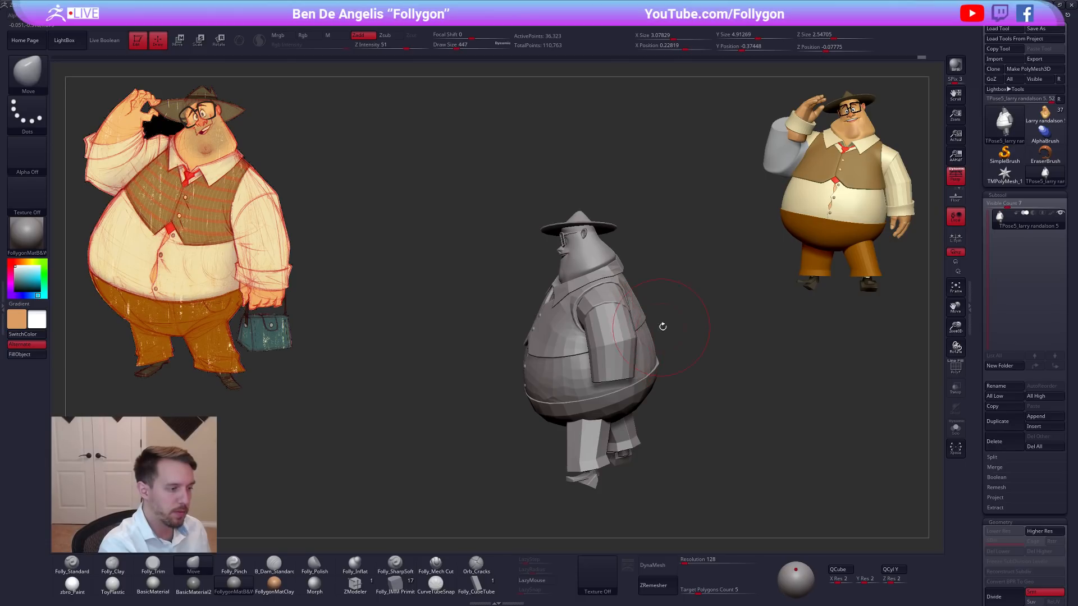
ctrl+shift+click(659, 328)
ctrl+drag(676, 331, 648, 387)
right_drag(636, 324, 616, 338)
Refine the lowered arm's shoulder and upper sleeve with the Move brush, undo the last stroke, and set the draw size to 381.
key(space)
drag(624, 366, 626, 366)
right_drag(625, 360, 613, 322)
drag(615, 319, 618, 319)
key(space)
drag(618, 326, 626, 318)
right_drag(622, 319, 640, 329)
key(space)
mouse_move(628, 330)
mouse_down()
mouse_move(613, 313)
mouse_move(659, 330)
mouse_move(620, 322)
mouse_up()
key(space)
key(ctrl+z)
key(space)
Refine the lowered arm's upper sleeve from the front and side, using draw sizes of 321 and 366.
key(space)
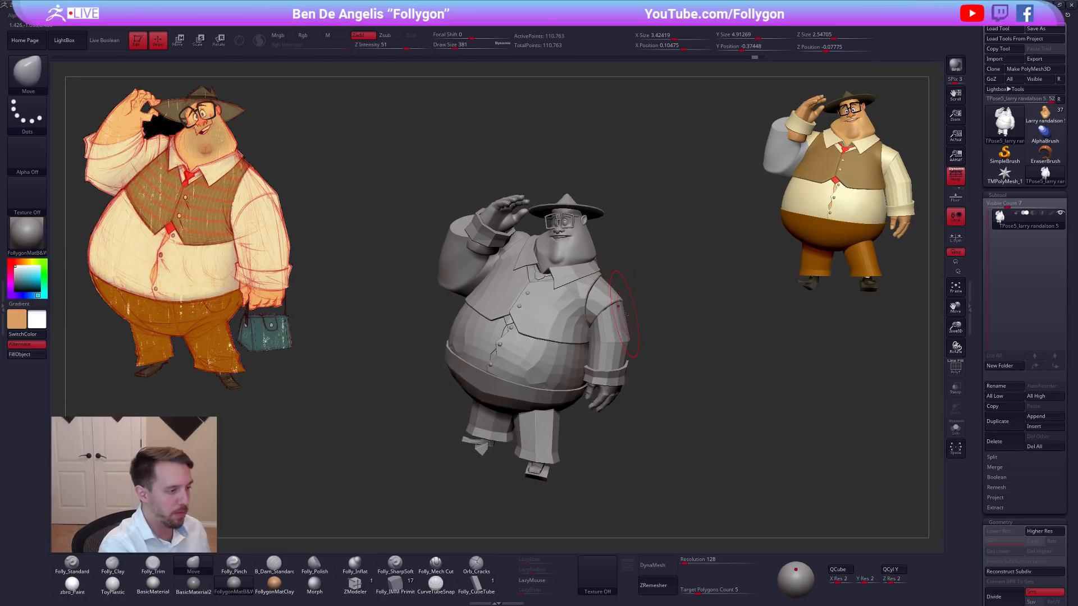
right_drag(621, 325, 595, 324)
key(space)
drag(616, 324, 624, 322)
key(space)
right_drag(624, 321, 603, 317)
key(space)
drag(602, 311, 602, 310)
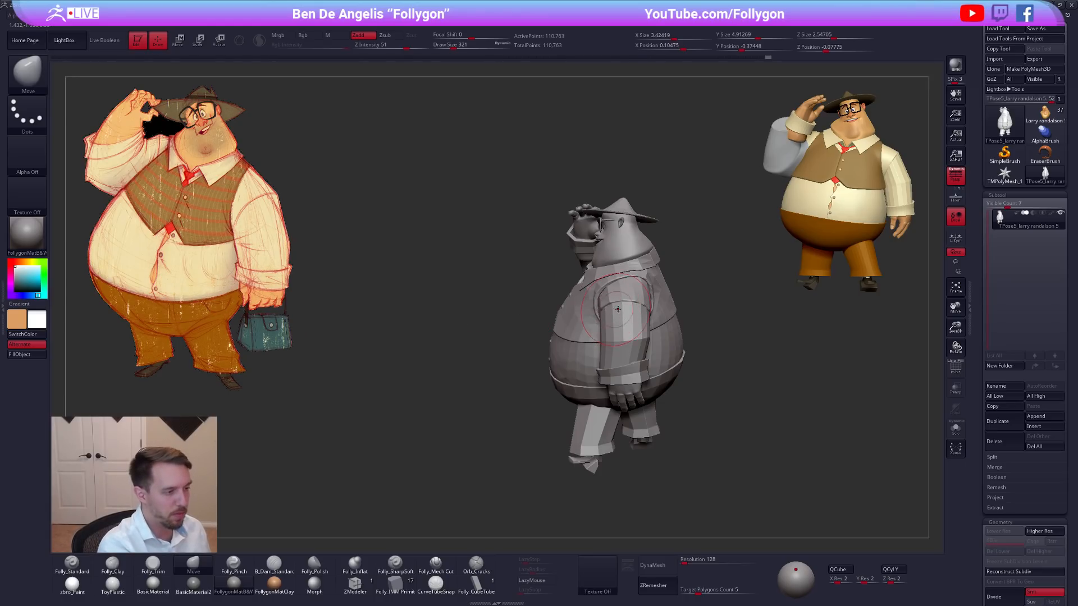
key(space)
drag(643, 311, 644, 311)
mouse_move(637, 312)
right_down()
mouse_move(651, 320)
mouse_move(637, 336)
right_up()
Mask everything except the lowered sleeve, reshape it with the Move brush at a draw size of 335, and clear the mask.
key(w)
ctrl+click(619, 335)
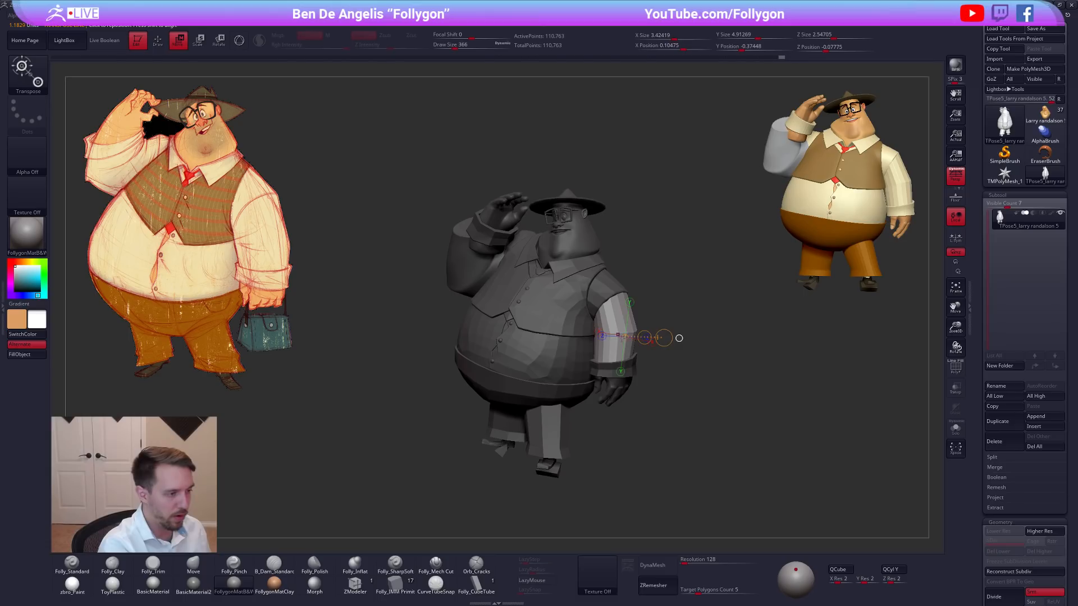
key(q)
key(space)
drag(617, 343, 616, 343)
mouse_move(616, 343)
right_down()
mouse_move(603, 337)
mouse_move(649, 349)
right_up()
ctrl+drag(649, 349, 674, 344)
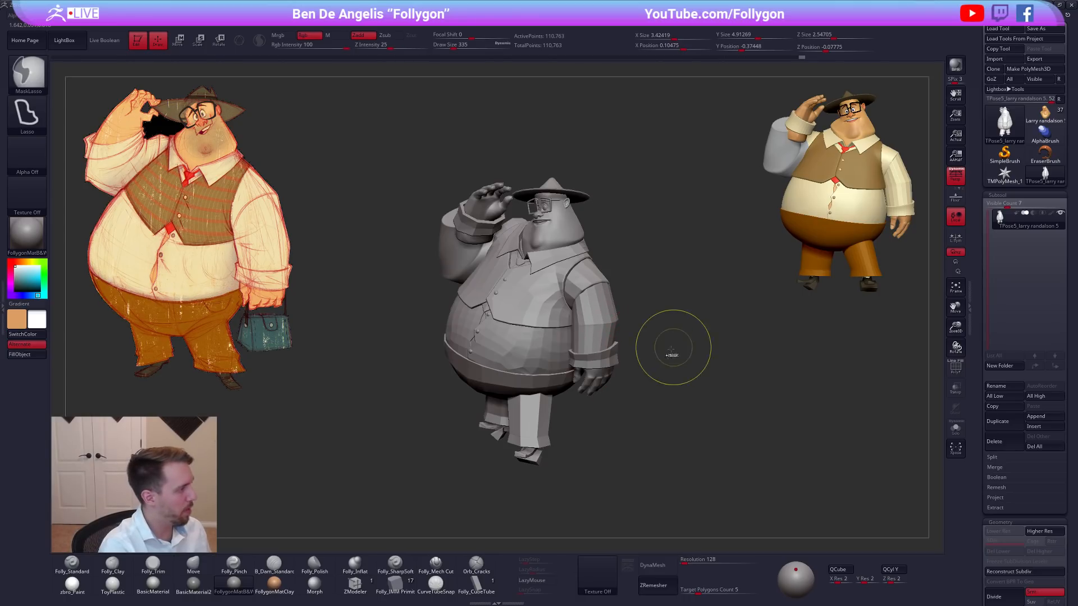
Mask everything except the shoulders and lowered sleeve, reshape them at a draw size of 350, and clear the mask.
right_drag(643, 377, 612, 358)
ctrl+shift+click(602, 306)
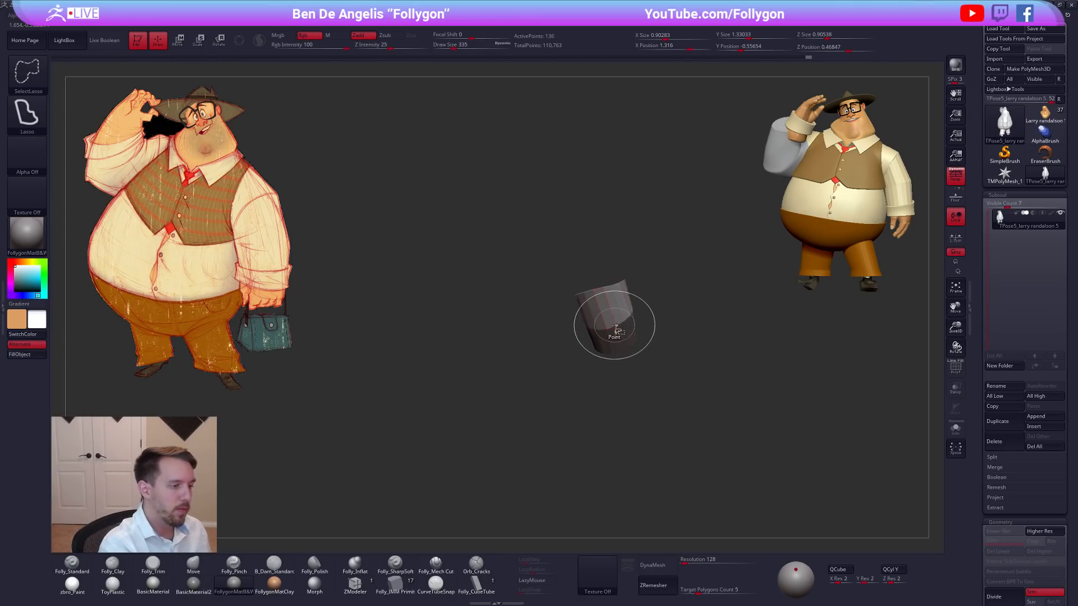
ctrl+shift+drag(645, 337, 689, 272)
ctrl+click(718, 308)
ctrl+shift+click(719, 308)
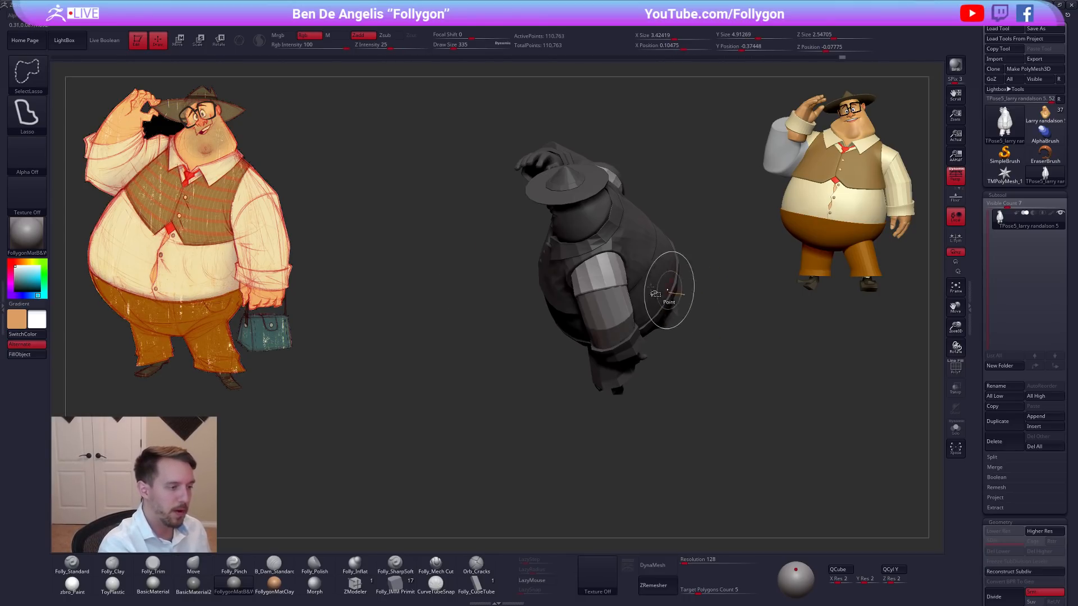
key(space)
mouse_move(624, 288)
right_down()
mouse_move(631, 302)
mouse_move(681, 267)
mouse_move(664, 296)
mouse_move(661, 283)
mouse_move(637, 351)
mouse_move(615, 351)
mouse_move(594, 311)
mouse_move(625, 354)
mouse_move(678, 357)
mouse_move(663, 356)
mouse_move(657, 384)
right_up()
ctrl+right_drag(696, 347, 698, 358)
alt+right_drag(698, 358, 713, 342)
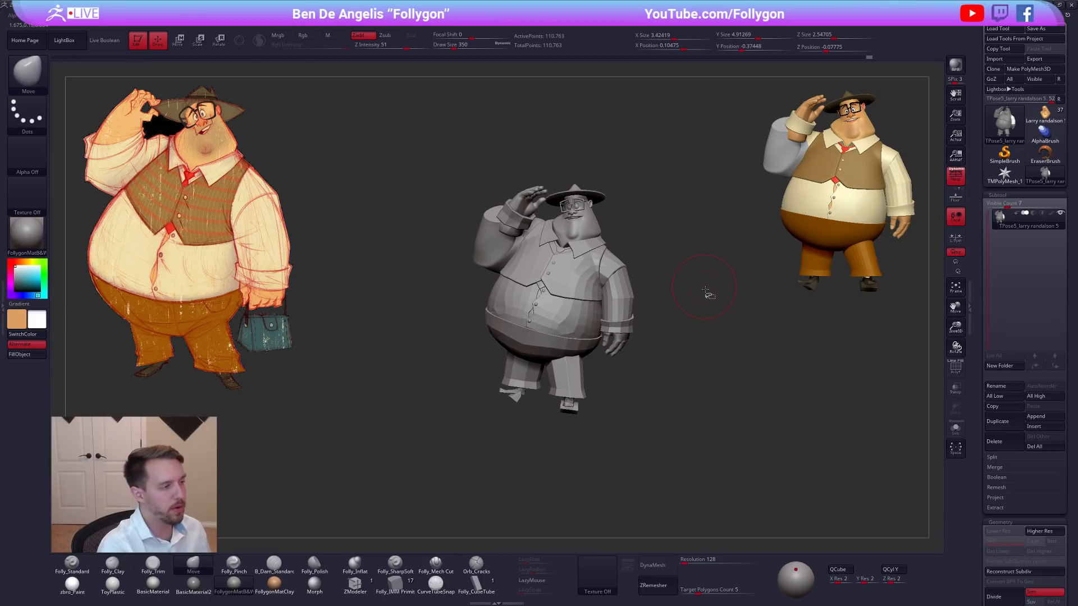
Transfer the TPose mesh's edits back to the coloured character's subtools and hide the Sleeves1 subtool.
key(ctrl+space)
click(731, 425)
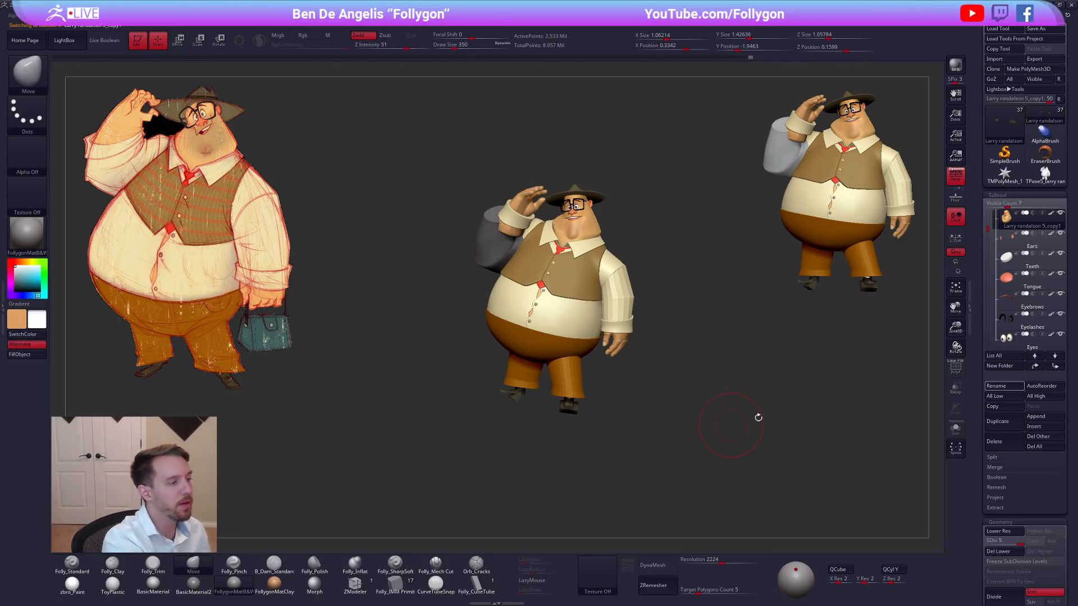
alt+click(489, 246)
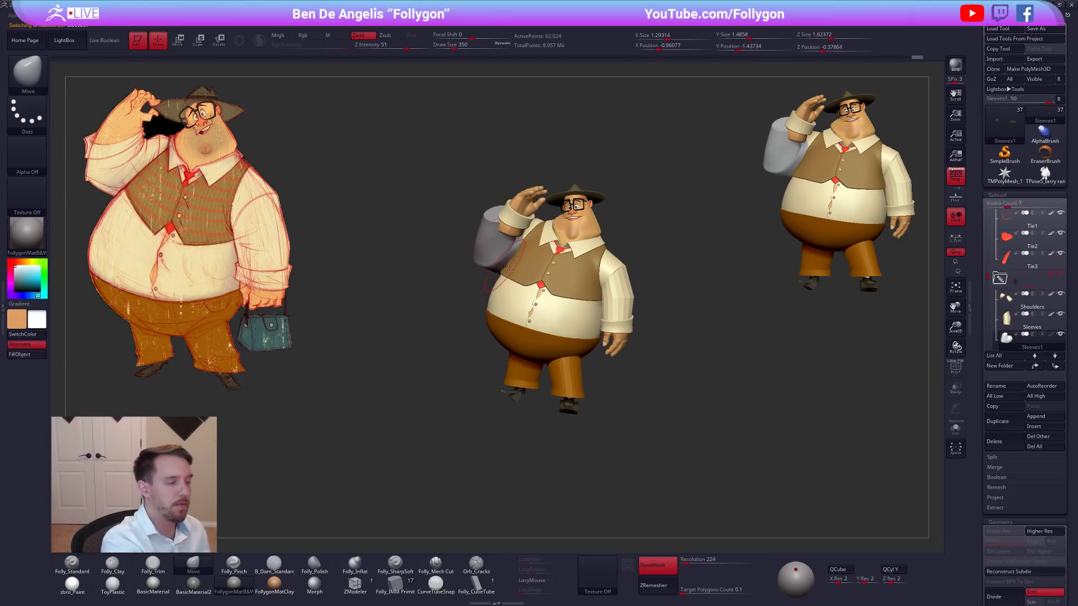
click(1028, 319)
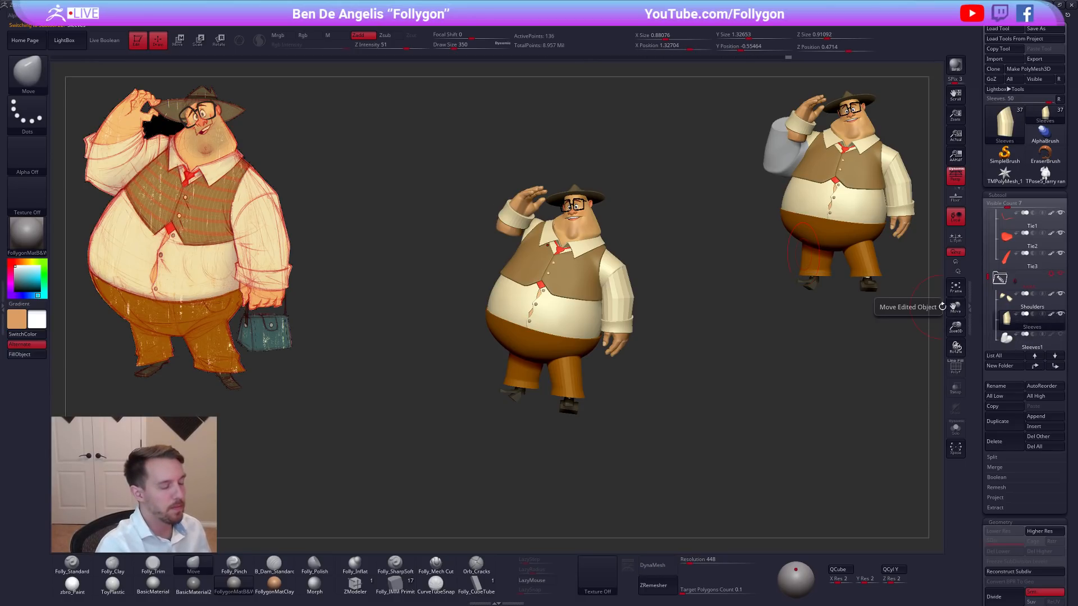
Hide the cuffs, hands, Sleeves and Shoulders subtools, checking the polygroups of the sleeve and shoulder pieces.
alt+click(532, 203)
click(1032, 279)
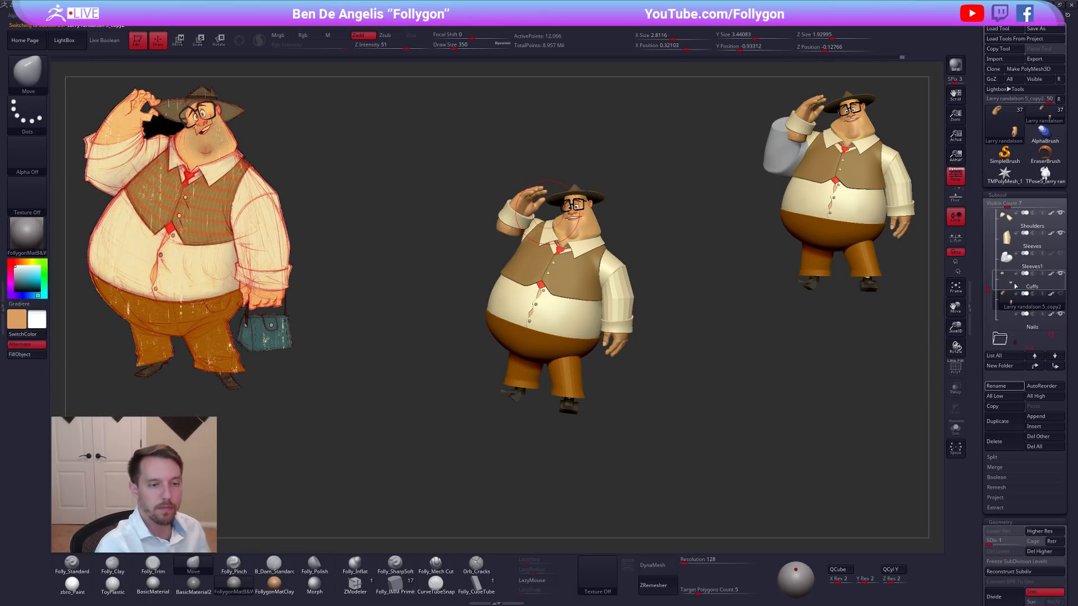
drag(1061, 294, 1061, 273)
click(1009, 248)
key(shift+f)
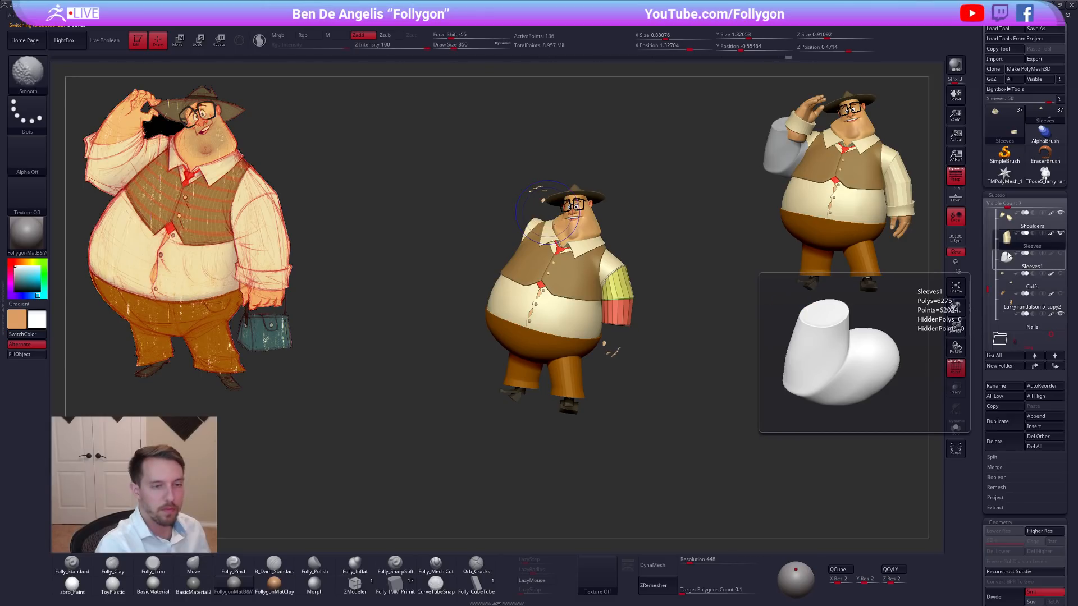
click(1007, 225)
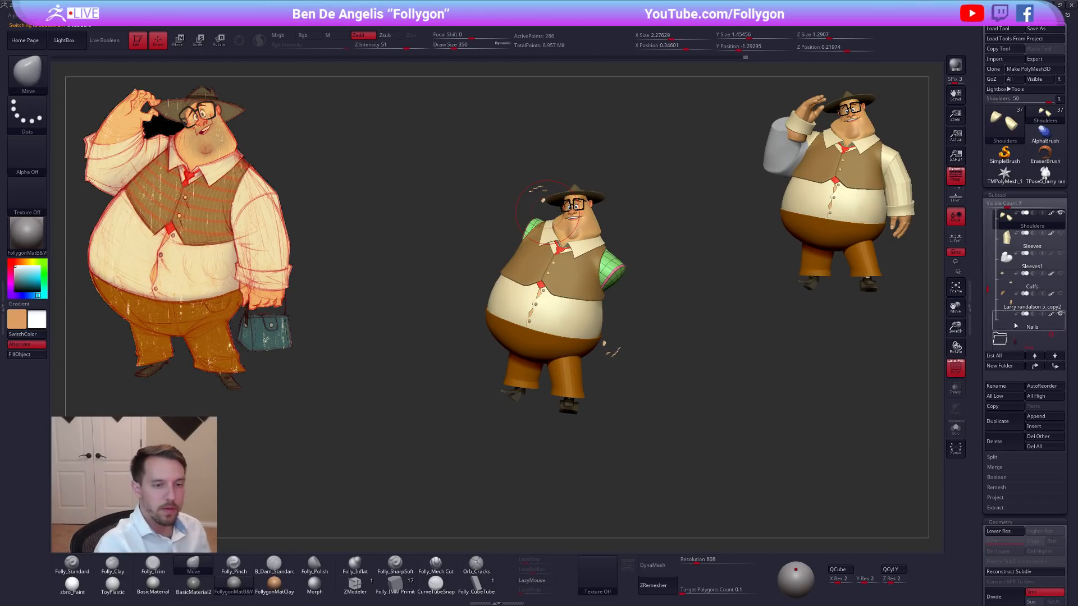
key(shift+f)
Select the Vest subtool and examine the collar, shoulders and torso from several angles against the reference drawing.
alt+drag(809, 437, 774, 425)
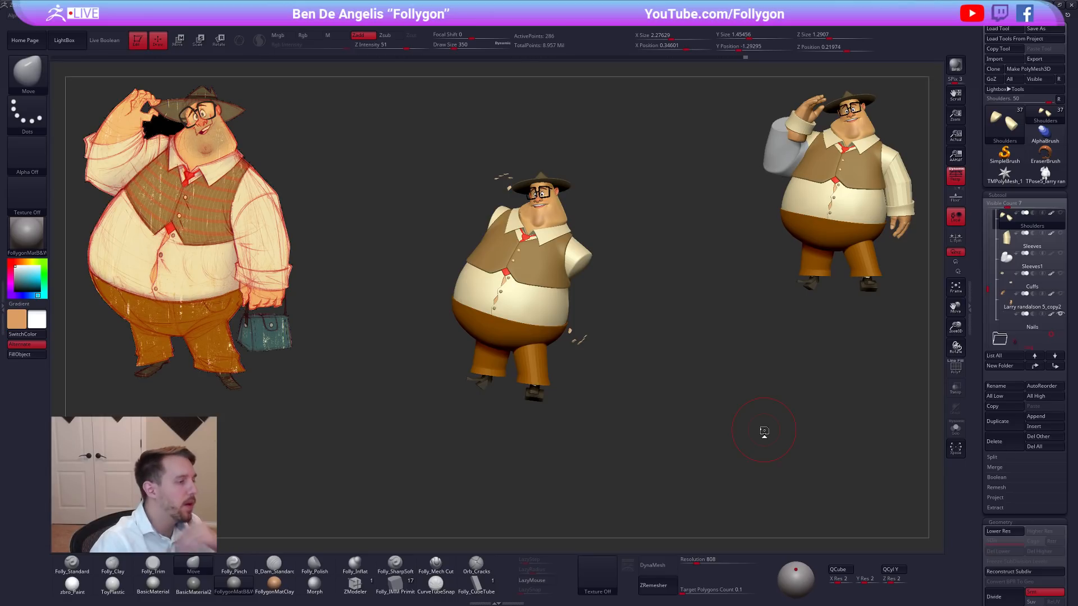
drag(764, 430, 750, 430)
alt+drag(593, 350, 633, 381)
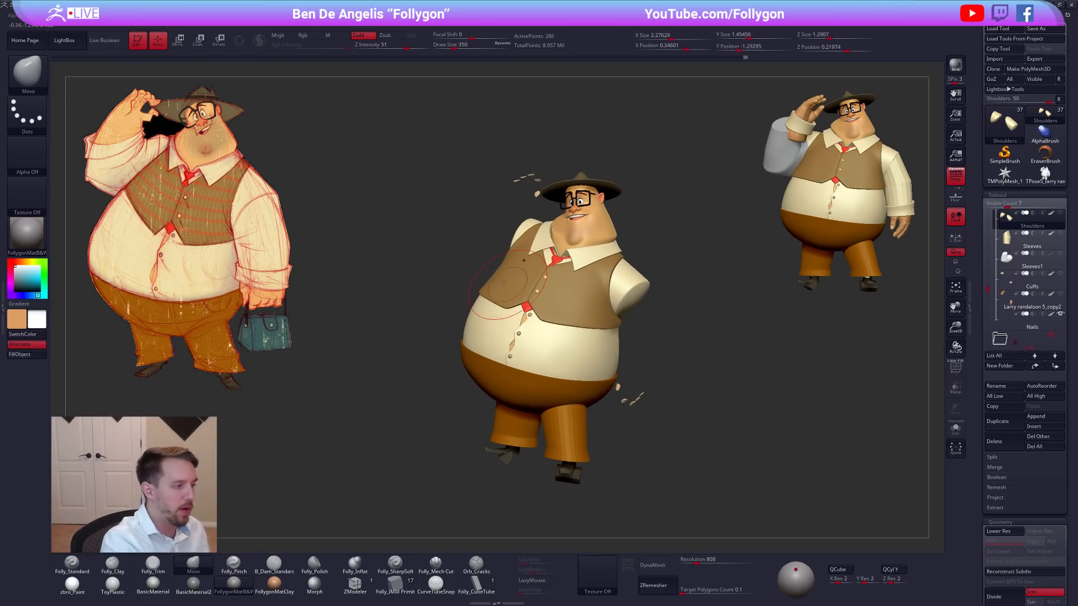
alt+click(485, 277)
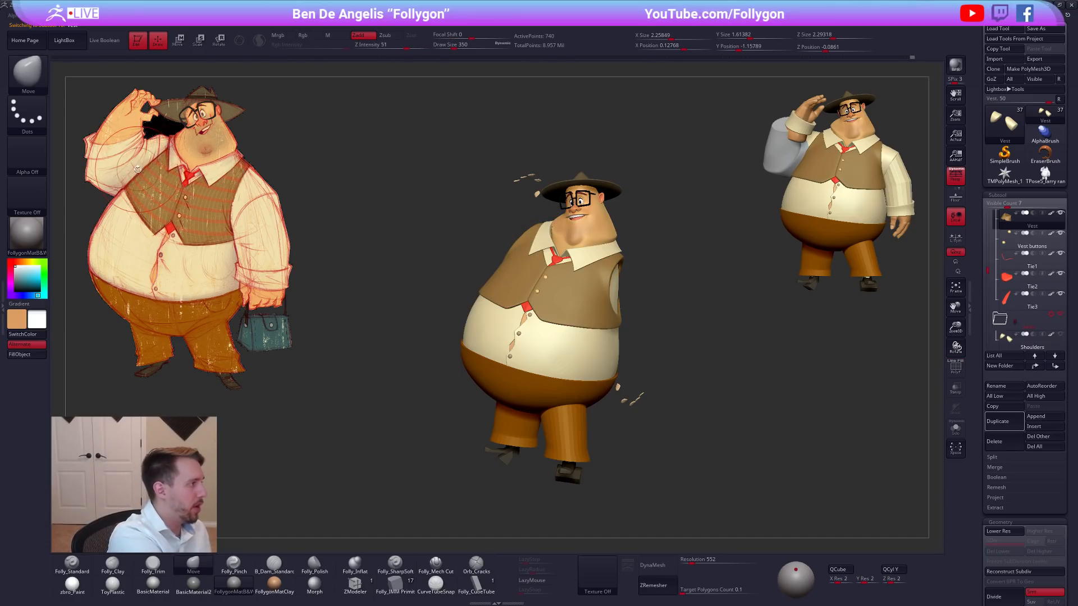
mouse_move(544, 230)
ctrl+mouse_down()
mouse_move(477, 281)
mouse_move(452, 376)
mouse_move(483, 431)
mouse_move(648, 430)
mouse_move(658, 416)
ctrl+mouse_up()
ctrl+drag(641, 364, 660, 361)
mouse_move(465, 346)
ctrl+mouse_down()
mouse_move(469, 312)
mouse_move(503, 254)
mouse_move(657, 207)
ctrl+mouse_up()
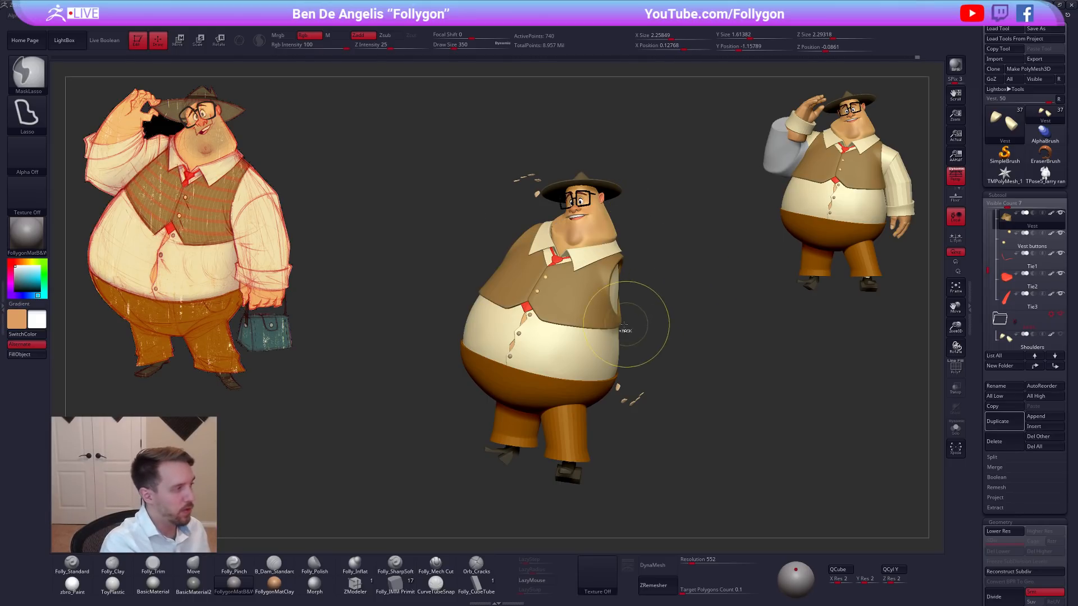
mouse_move(624, 334)
mouse_down()
mouse_move(606, 387)
mouse_move(667, 348)
mouse_move(604, 385)
mouse_move(626, 348)
mouse_up()
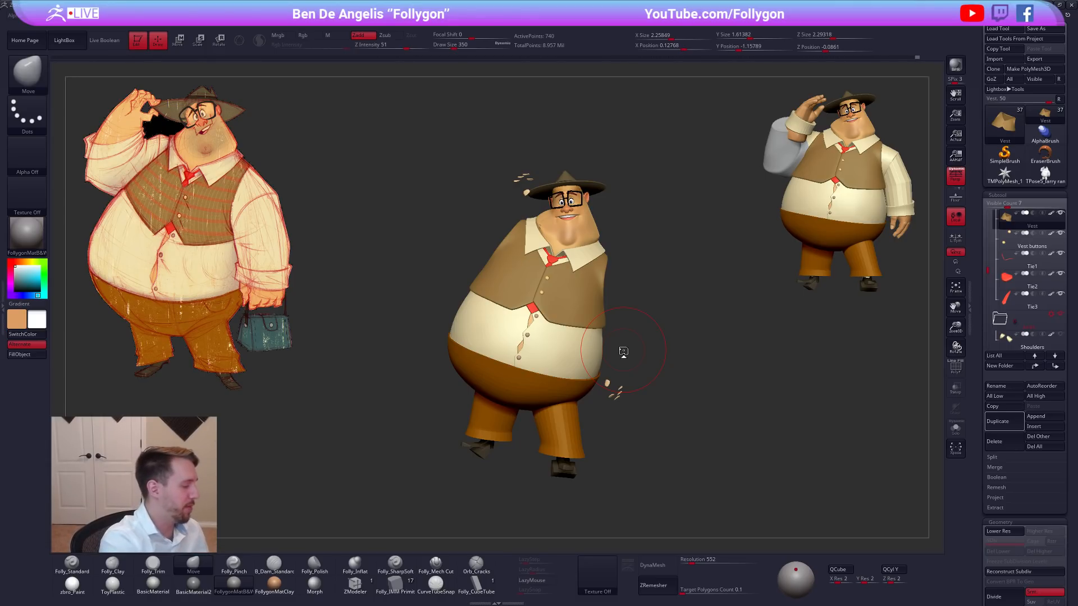
Switch the material to zbro_Paint, set the draw size to 239, and select the head subtool, checking its polygroups.
click(72, 585)
key(space)
click(580, 236)
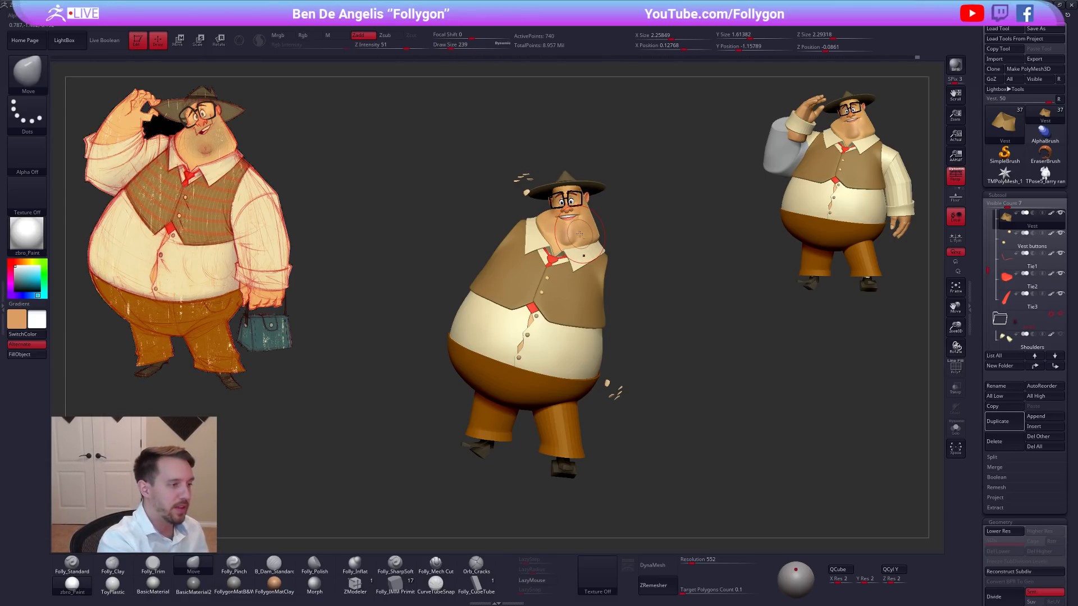
key(shift+f)
alt+click(581, 235)
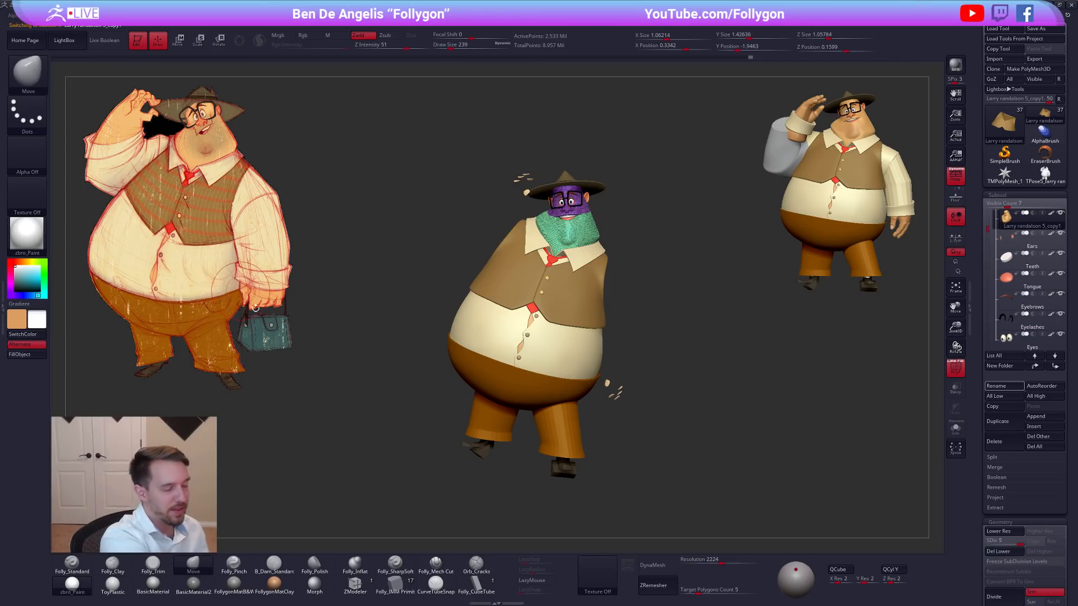
key(shift+f)
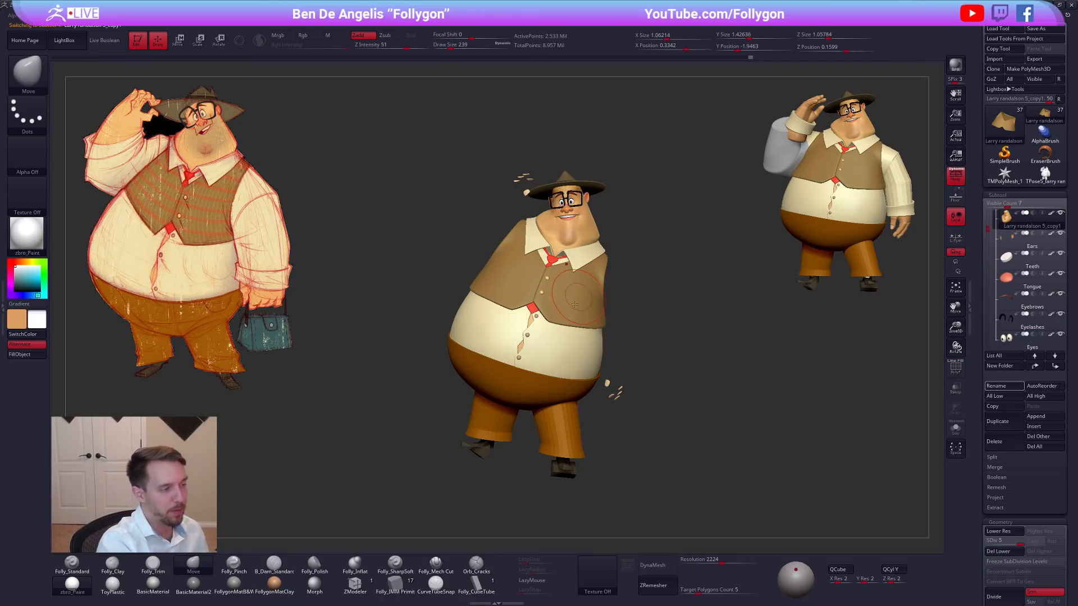
Isolate the head, reduce the draw size to 160, and lower the head to subdivision level 1.
key(alt+s)
mouse_move(595, 281)
mouse_down()
mouse_move(602, 247)
mouse_move(609, 281)
mouse_up()
key(shift+d)
key(shift+d)
key(shift+d)
key(shift+d)
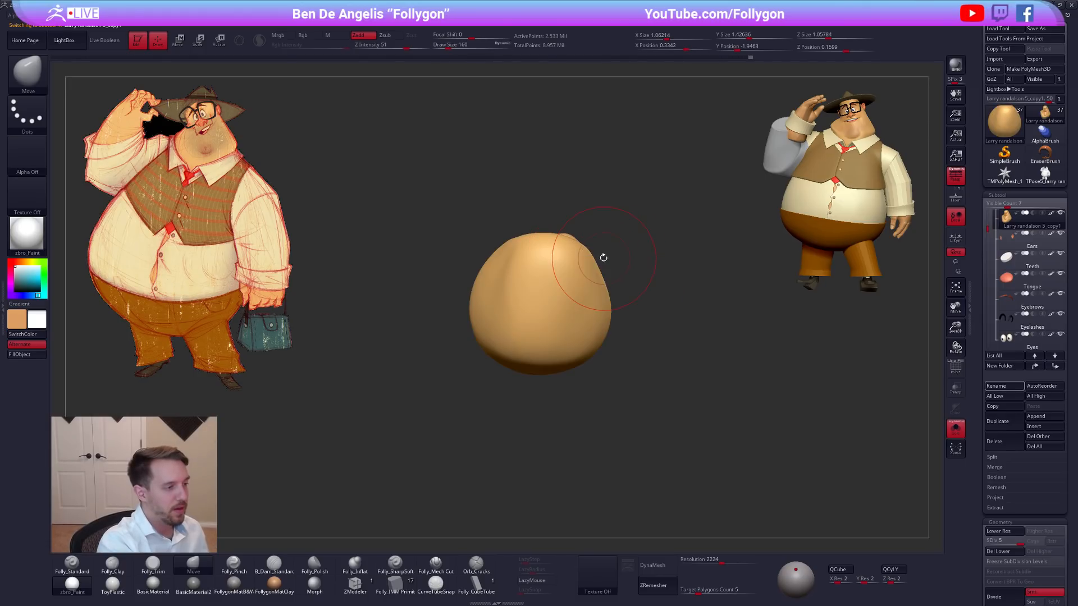
Mask the face and upper head, leaving the base of the neck free to edit.
key(shift+f)
right_drag(562, 253, 575, 326)
key(shift+f)
mouse_move(619, 247)
ctrl+mouse_down()
mouse_move(655, 301)
mouse_move(481, 241)
ctrl+mouse_up()
ctrl+click(580, 293)
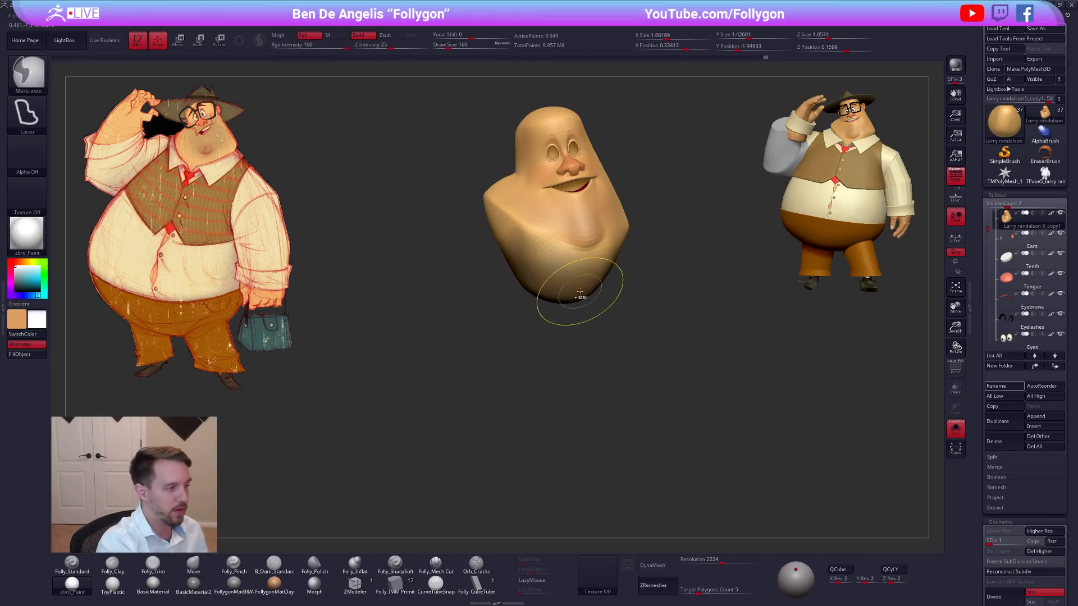
ctrl+click(590, 312)
right_drag(517, 329, 572, 344)
Reshape the lower and back part of the neck with the Move brush at draw sizes of 185 and 140.
key(space)
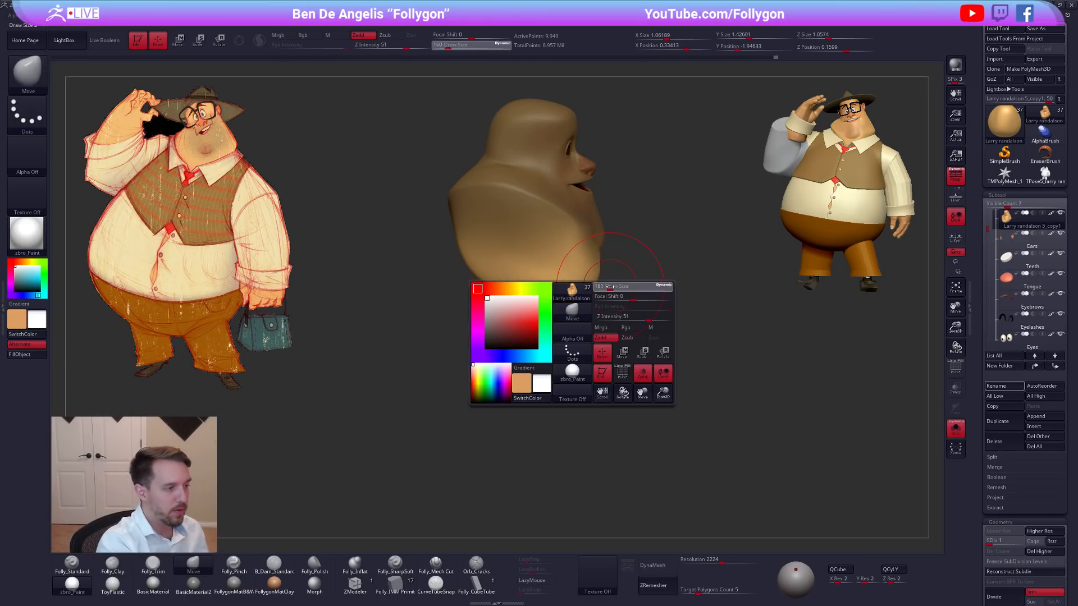
click(603, 285)
right_drag(602, 280, 582, 295)
key(alt+shift+s)
key(ctrl+shift+a)
key(s)
drag(589, 290, 592, 290)
right_drag(593, 275, 586, 296)
drag(589, 293, 590, 298)
right_drag(590, 297, 572, 267)
key(s)
drag(568, 268, 565, 268)
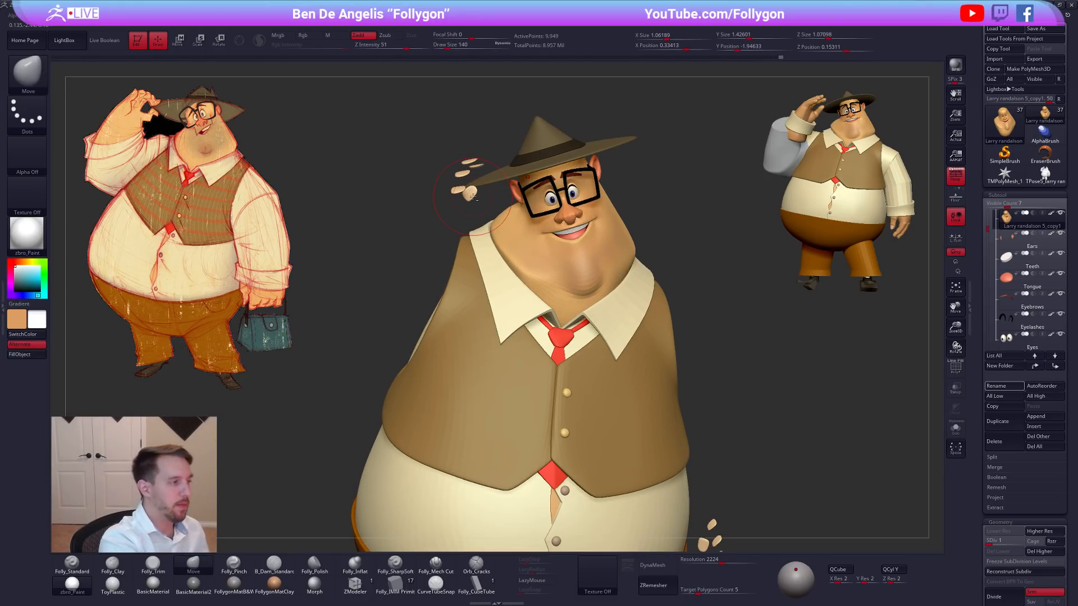
Hide the floating Nails subtool, reselect the head, and adjust the neck at a draw size of 203.
alt+click(485, 209)
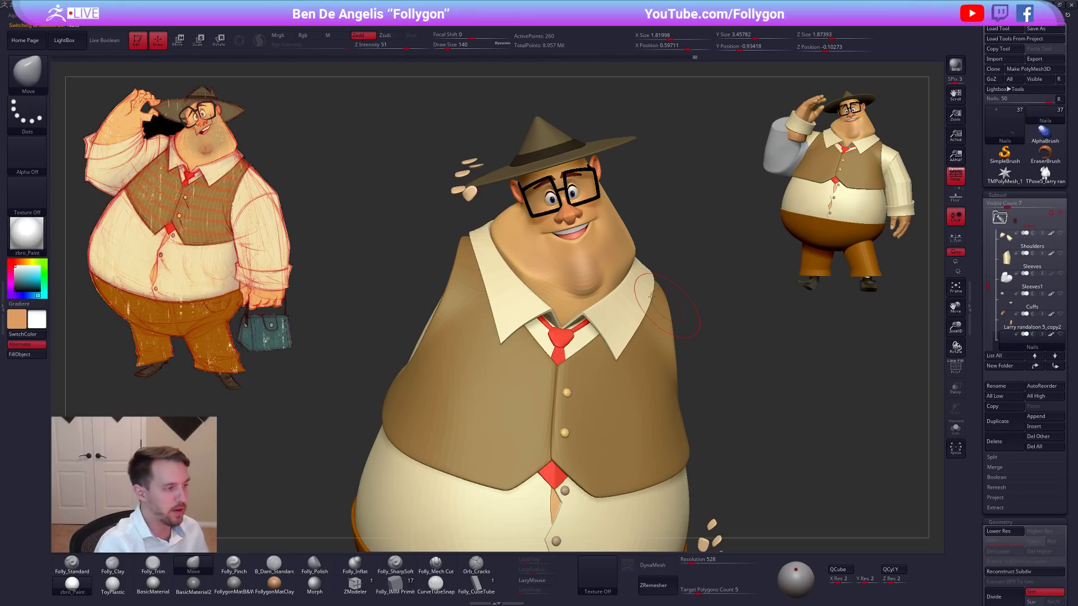
alt+click(595, 270)
mouse_move(595, 270)
right_down()
mouse_move(594, 306)
mouse_move(596, 289)
mouse_move(535, 271)
right_up()
key(alt+s)
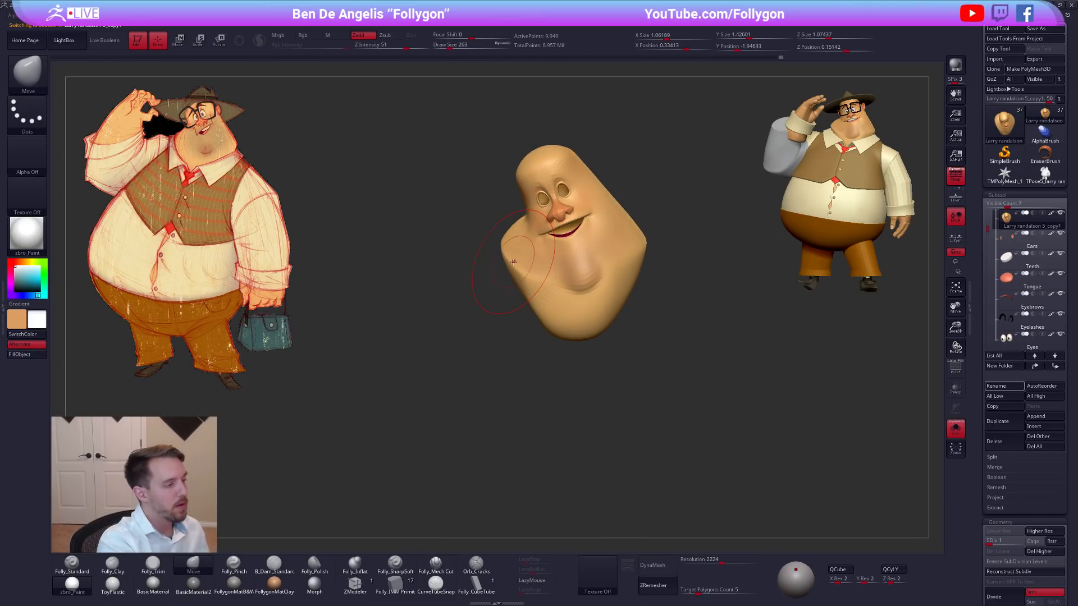
key(alt+s)
Isolate the head and mask everything except the bulge of neck on the raised-arm side.
key(space)
drag(500, 327, 485, 327)
mouse_move(563, 309)
alt+right_down()
mouse_move(623, 322)
mouse_move(598, 321)
alt+right_up()
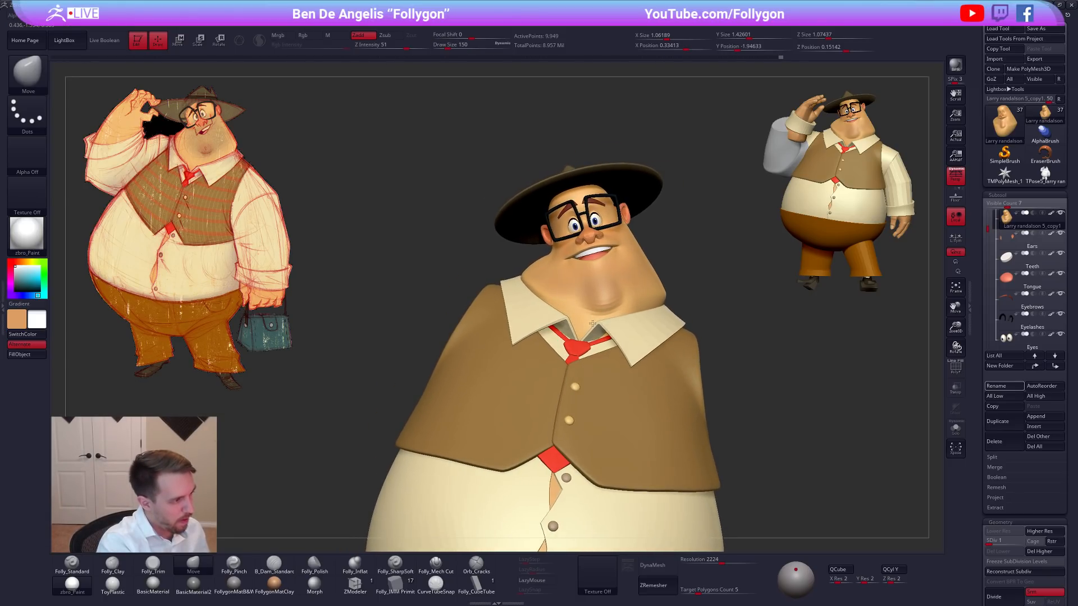
key(alt+s)
ctrl+right_drag(555, 236, 549, 259)
key(shift+f)
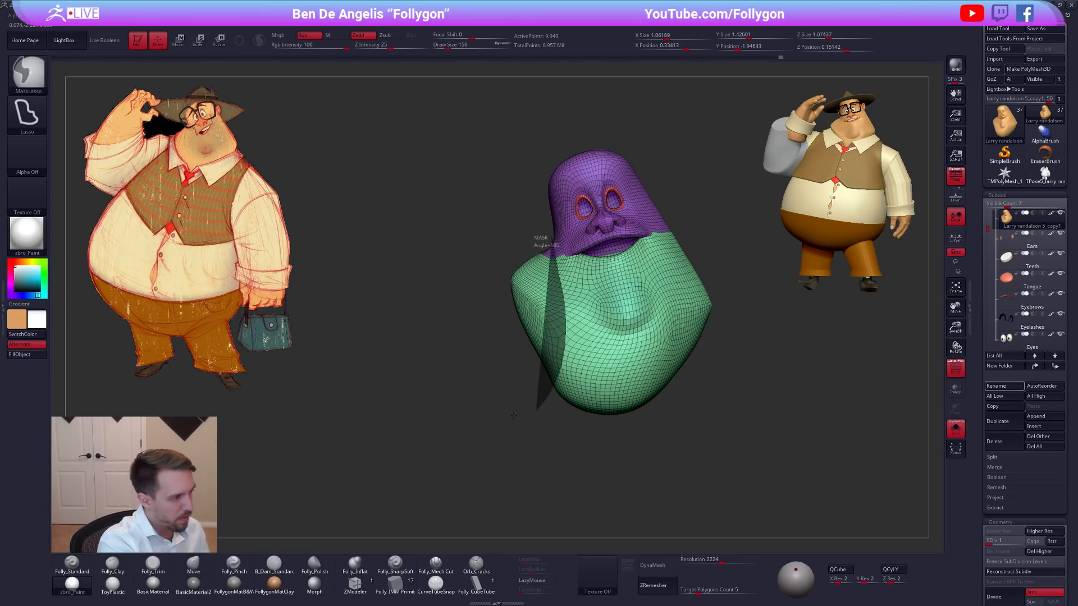
key(shift+f)
ctrl+click(546, 296)
ctrl+click(528, 236)
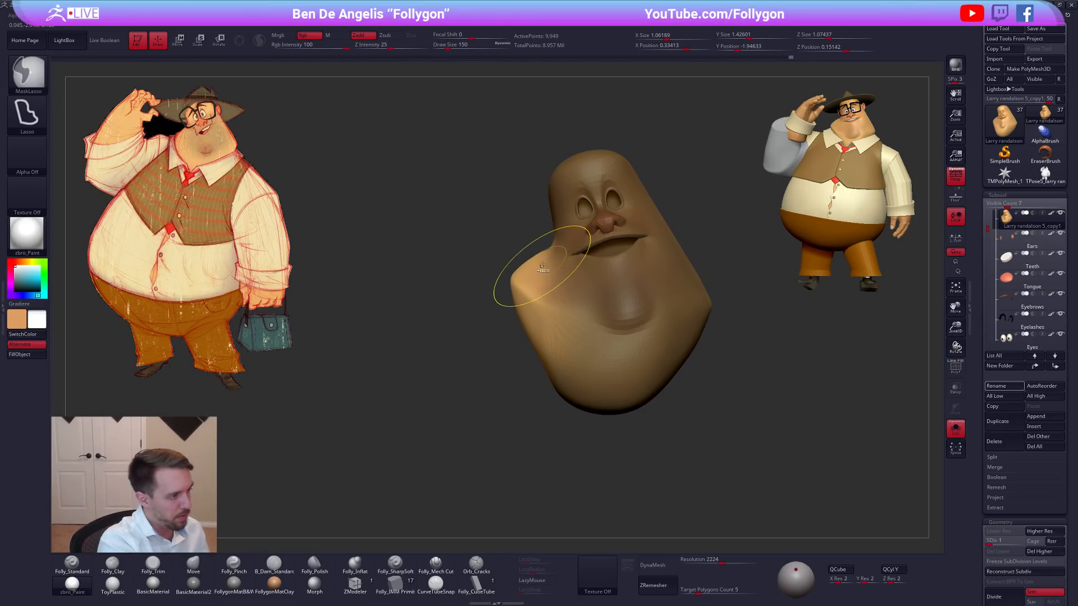
Reshape the unmasked side and back of the neck at a draw size of 104, and clear the mask.
key(space)
drag(549, 266, 537, 259)
right_drag(535, 261, 609, 272)
key(space)
drag(565, 278, 568, 279)
right_drag(568, 279, 588, 354)
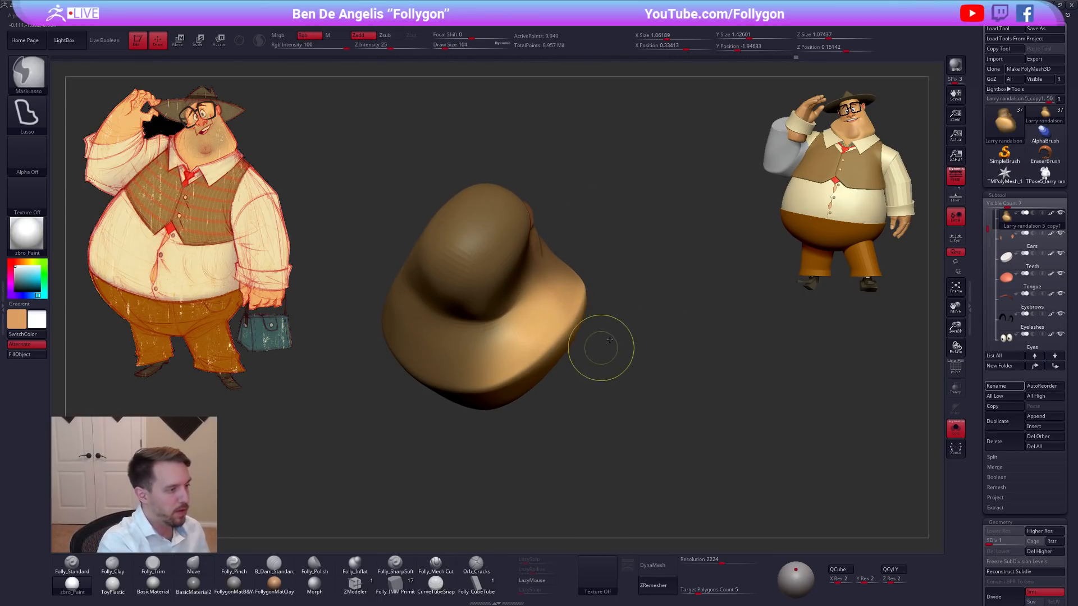
ctrl+drag(601, 349, 610, 360)
Raise the head to subdivision level 2 and shape the neck crease below the head with Folly_Mech Cut at draw size 61.
key(3)
mouse_move(488, 354)
right_down()
mouse_move(557, 306)
mouse_move(515, 351)
mouse_move(557, 319)
mouse_move(495, 332)
right_up()
key(d)
click(435, 563)
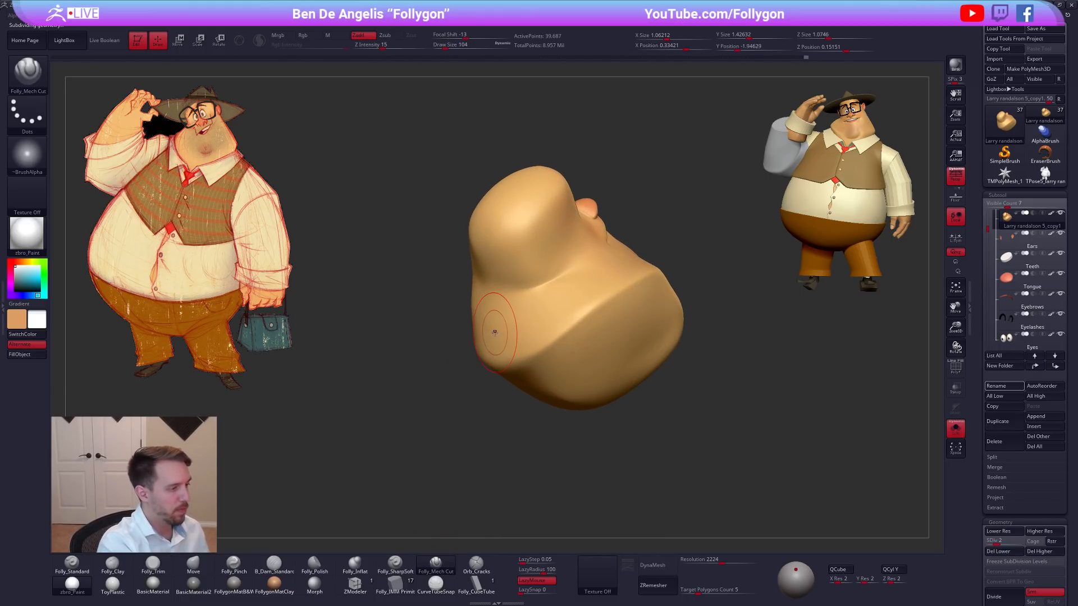
mouse_move(521, 287)
right_down()
mouse_move(507, 298)
mouse_move(503, 289)
mouse_move(558, 277)
mouse_move(538, 286)
right_up()
key(bracketleft)
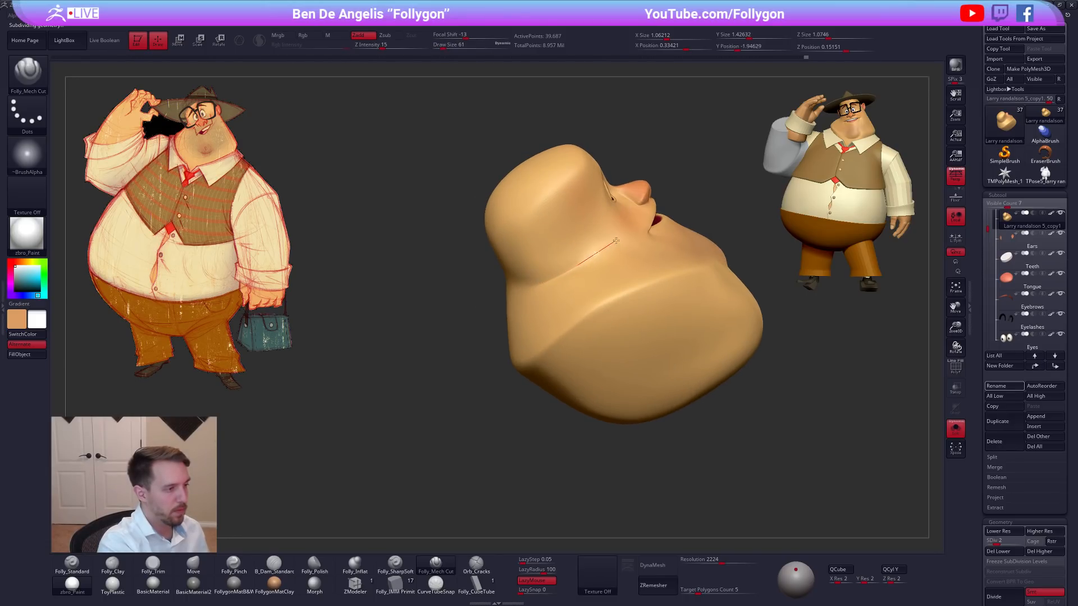
right_drag(634, 211, 584, 264)
key(space)
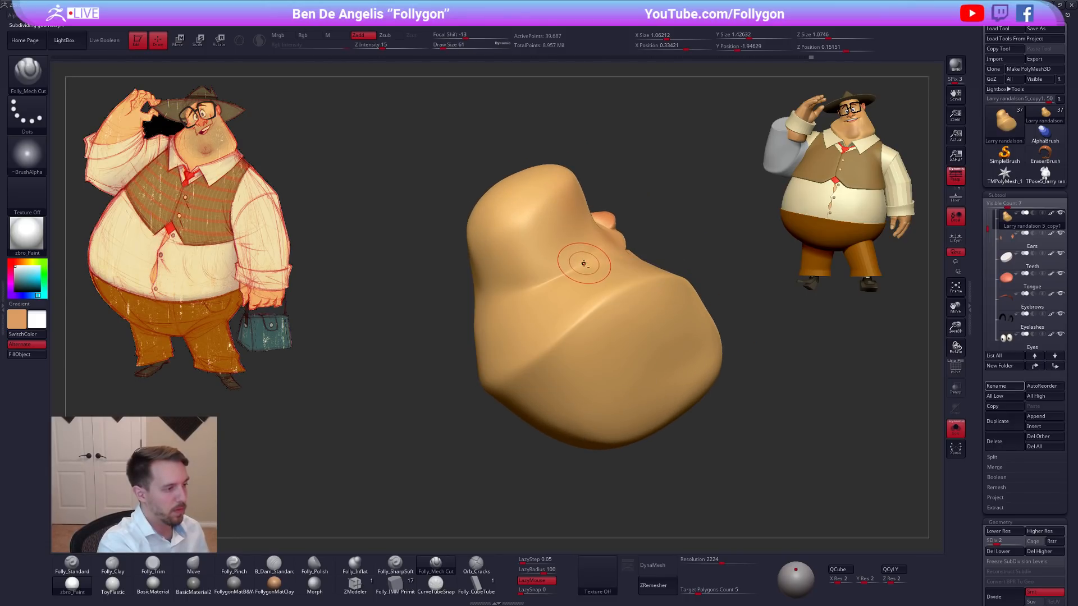
right_drag(483, 300, 590, 275)
Refine the planes along the side of the neck with Folly_Mech Cut at draw size 74, checking the polygroups.
key(space)
drag(575, 275, 567, 292)
mouse_move(589, 292)
right_down()
mouse_move(528, 311)
mouse_move(558, 319)
mouse_move(555, 328)
right_up()
drag(547, 320, 564, 328)
mouse_move(553, 322)
right_down()
mouse_move(542, 359)
mouse_move(567, 297)
mouse_move(547, 328)
right_up()
key(shift+f)
key(shift+f)
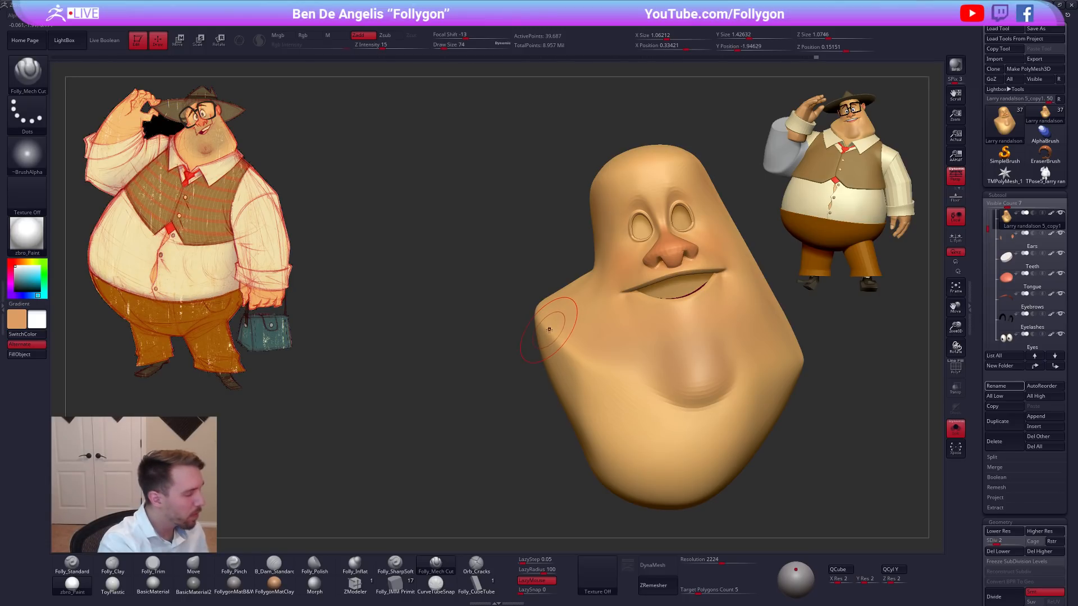
Show the other visible subtools again and raise the head to subdivision level 3.
key(alt+s)
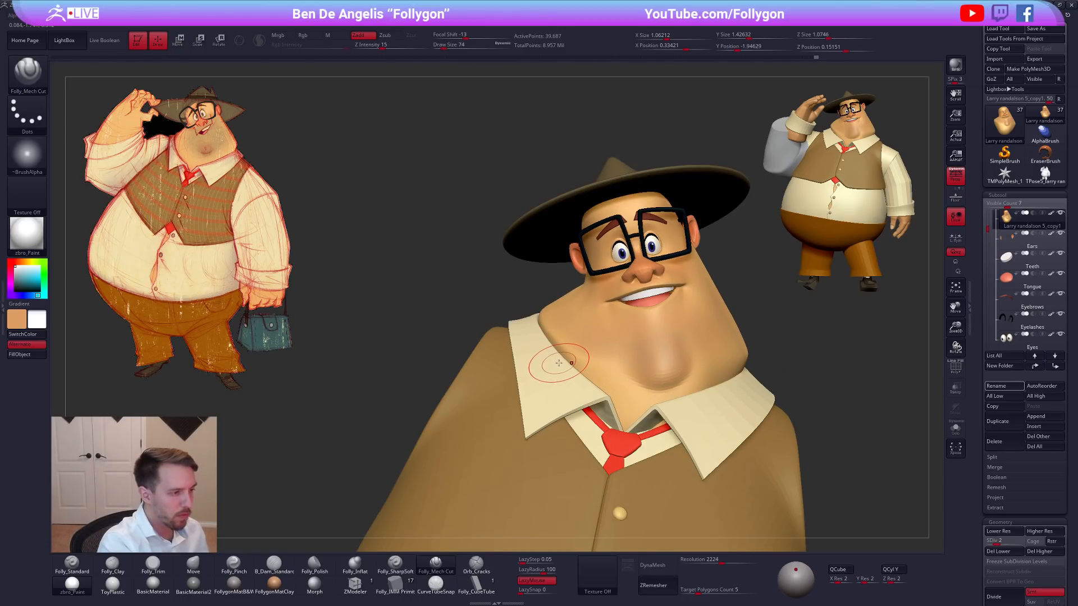
right_drag(668, 370, 628, 383)
key(d)
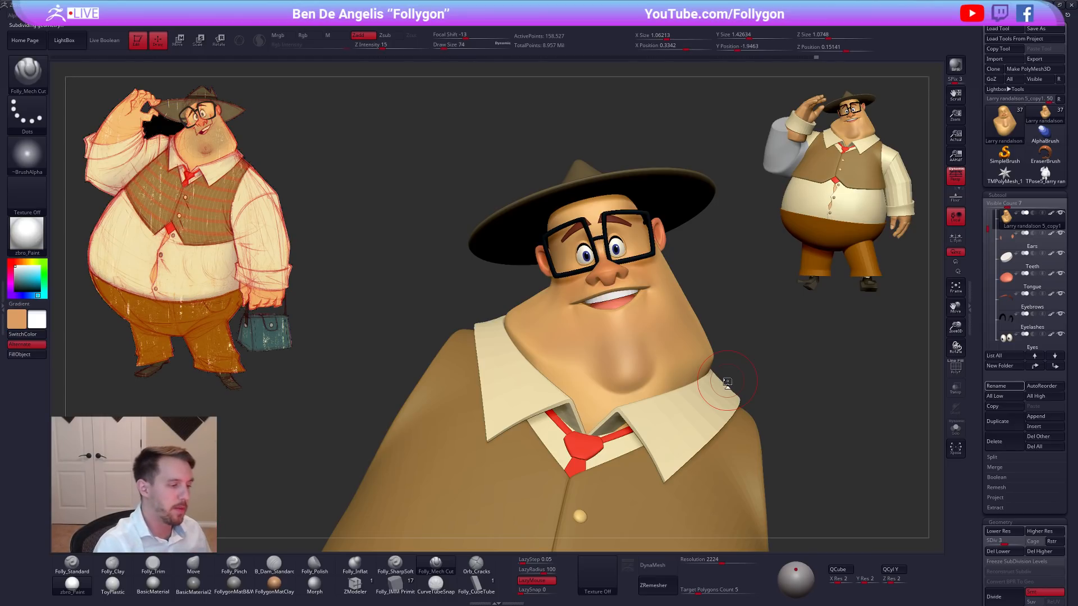
mouse_move(755, 369)
mouse_down()
mouse_move(753, 380)
mouse_move(778, 395)
mouse_move(744, 414)
mouse_move(702, 407)
mouse_up()
key(b)
key(m)
key(v)
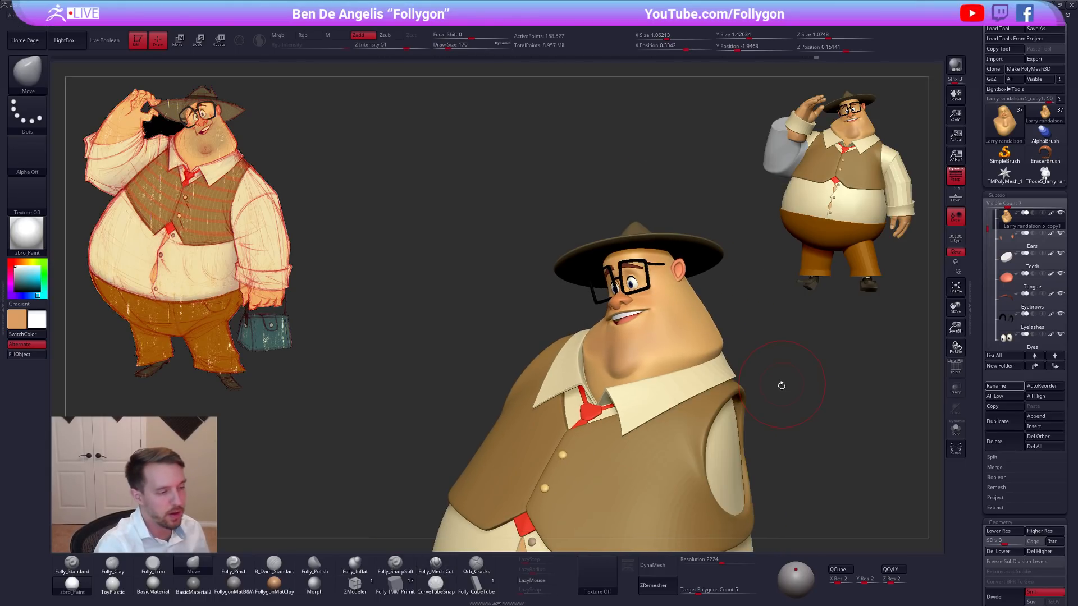
alt+drag(775, 401, 744, 403)
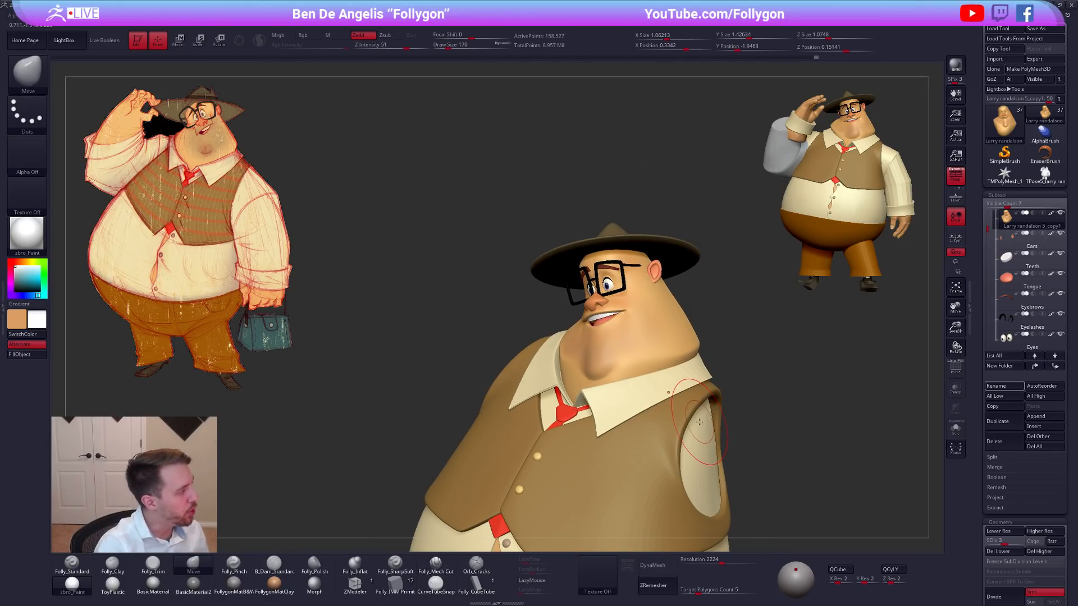
Sharpen the edge of the jowl on the isolated head with Folly_Pinch at draw size 113, and show the other subtools again.
key(b)
key(p)
key(i)
key(alt+s)
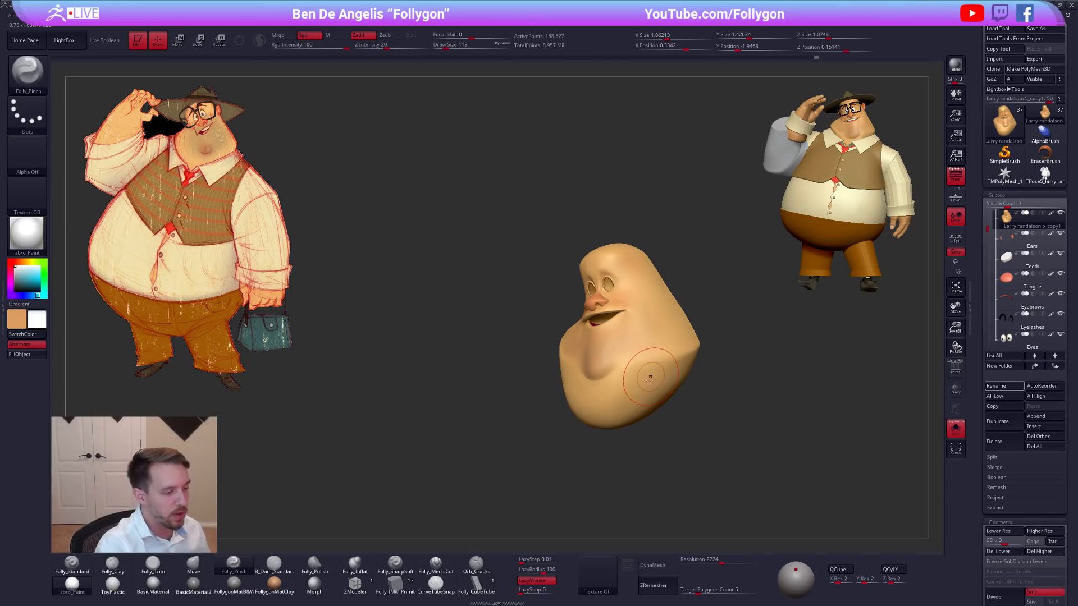
right_drag(649, 373, 622, 368)
drag(620, 365, 661, 365)
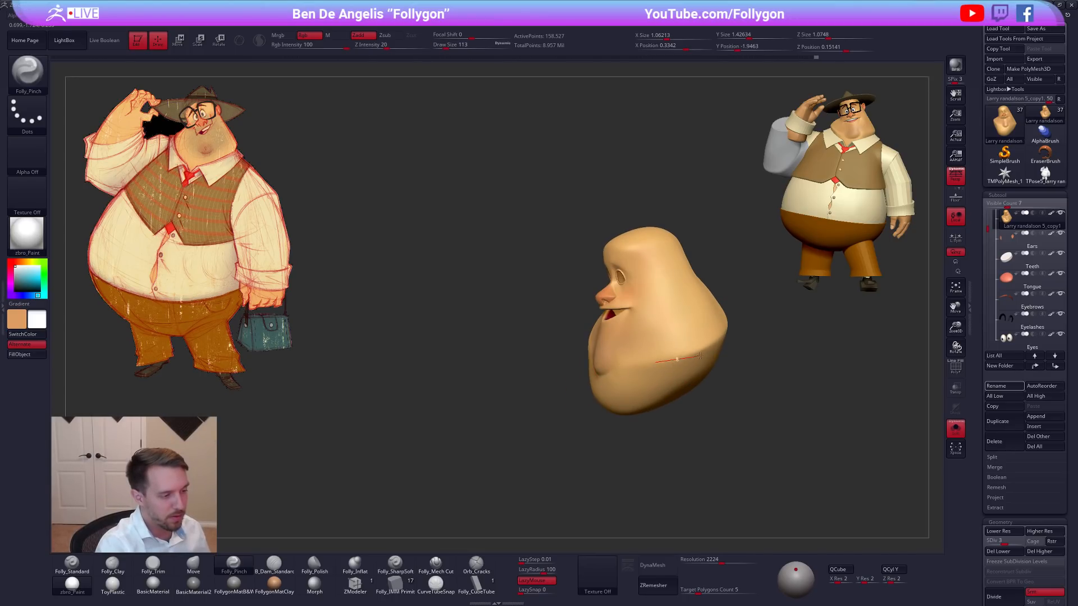
drag(755, 314, 759, 312)
mouse_move(652, 372)
right_down()
mouse_move(672, 371)
mouse_move(648, 360)
right_up()
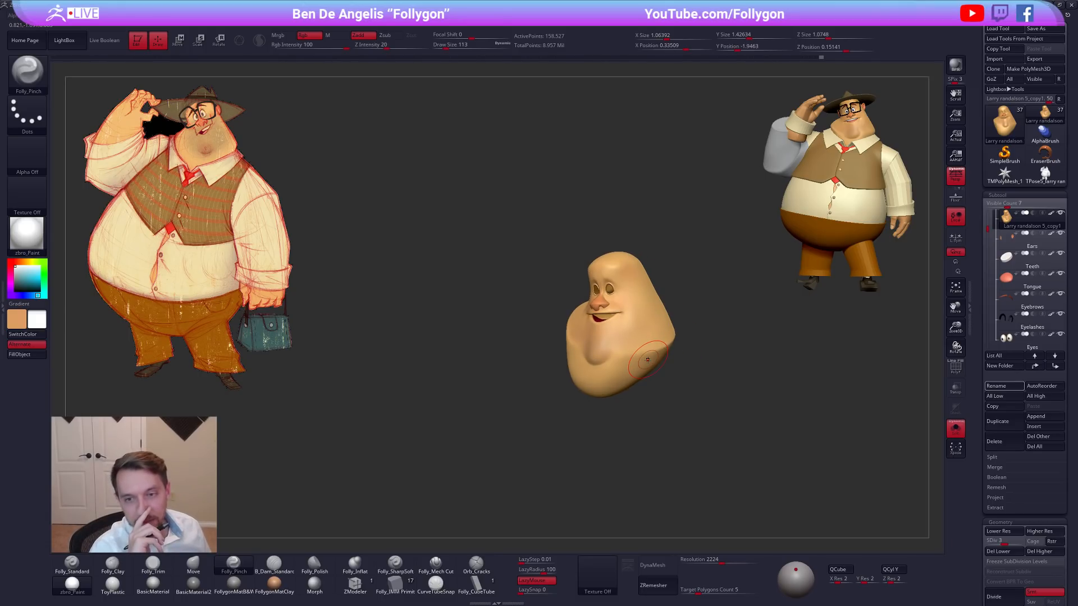
key(alt+s)
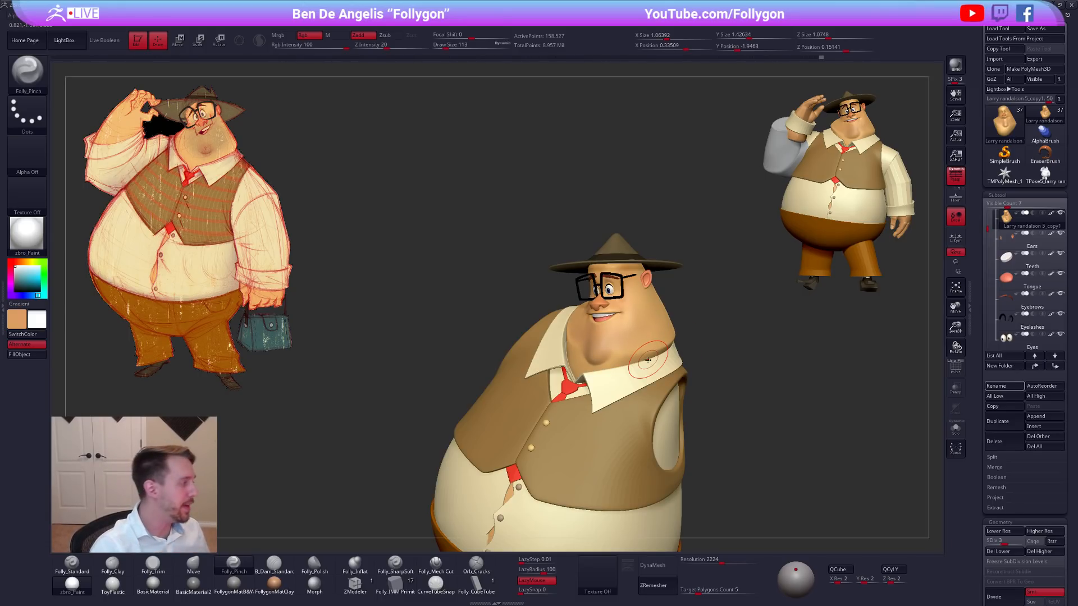
Switch to Chrome, search the web for "luis gadea", shrink the browser window, and open the designer's website luisgadea.com.
key(alt+Tab)
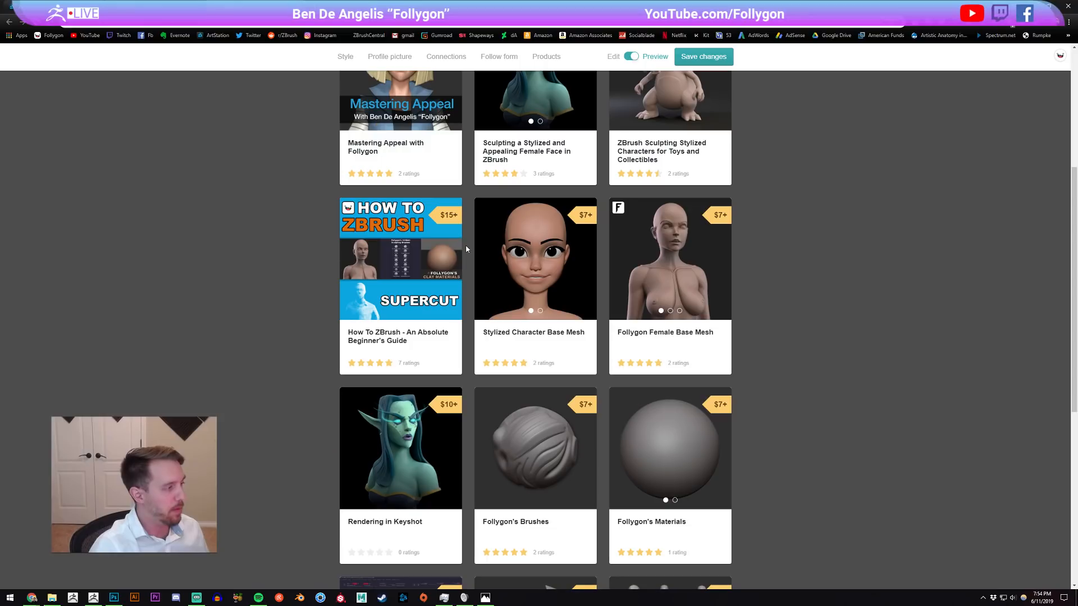
click(320, 7)
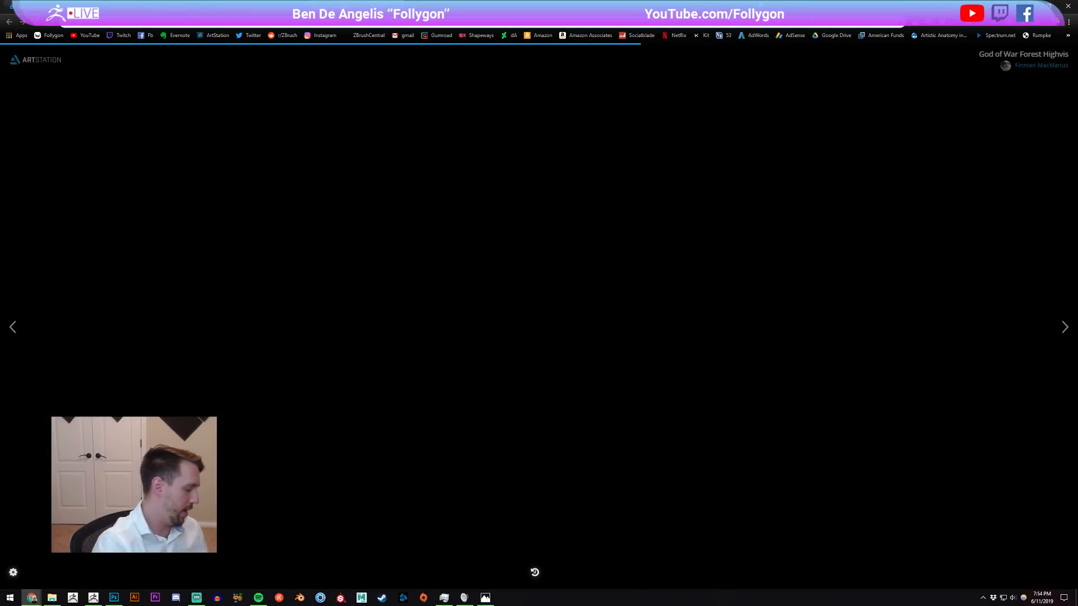
text(luis gadea)
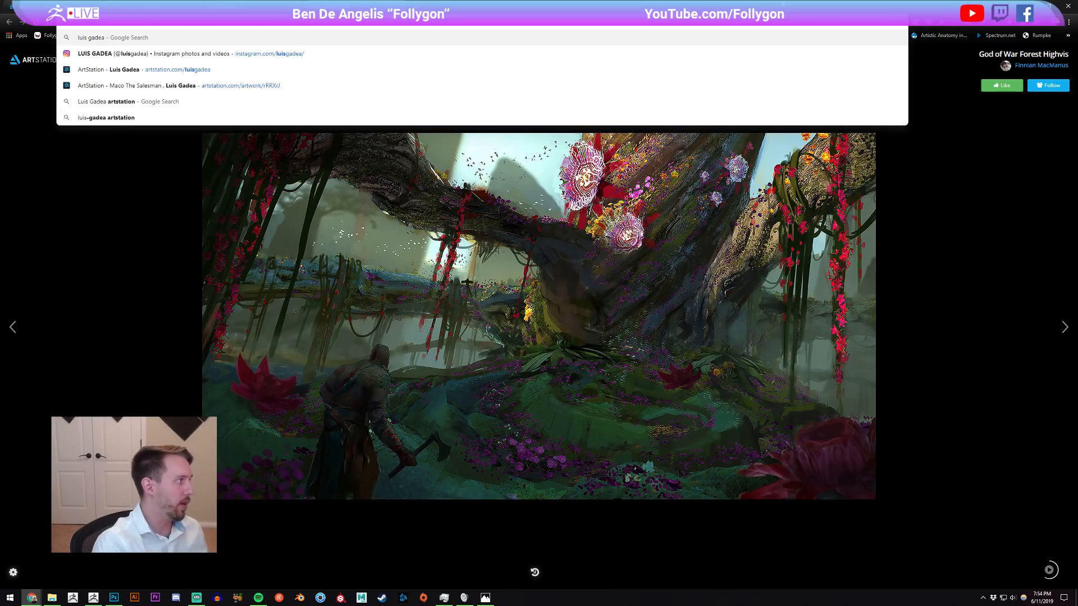
key(Return)
drag(539, 6, 641, 60)
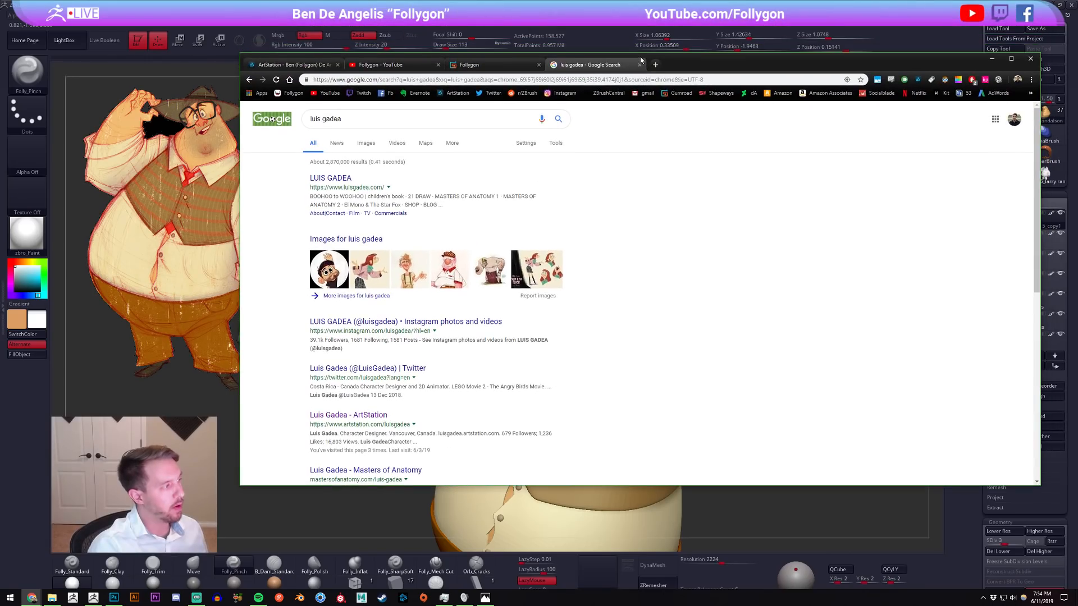
click(343, 178)
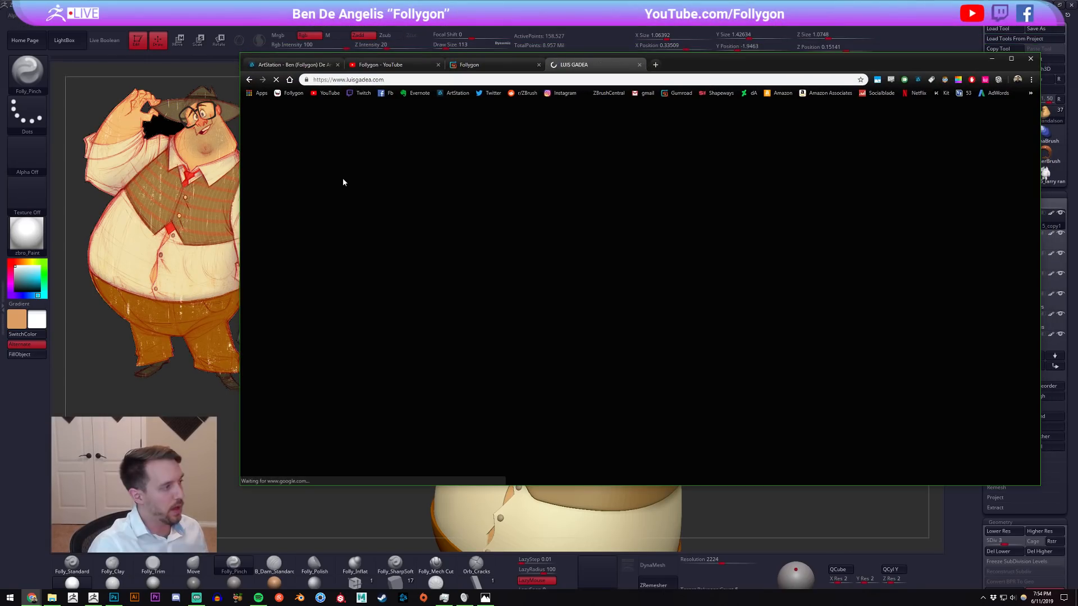
Return to the search results, search for "luis gadea artstation", and open the "Maco The Salesman" artwork from the designer's ArtStation profile.
click(250, 80)
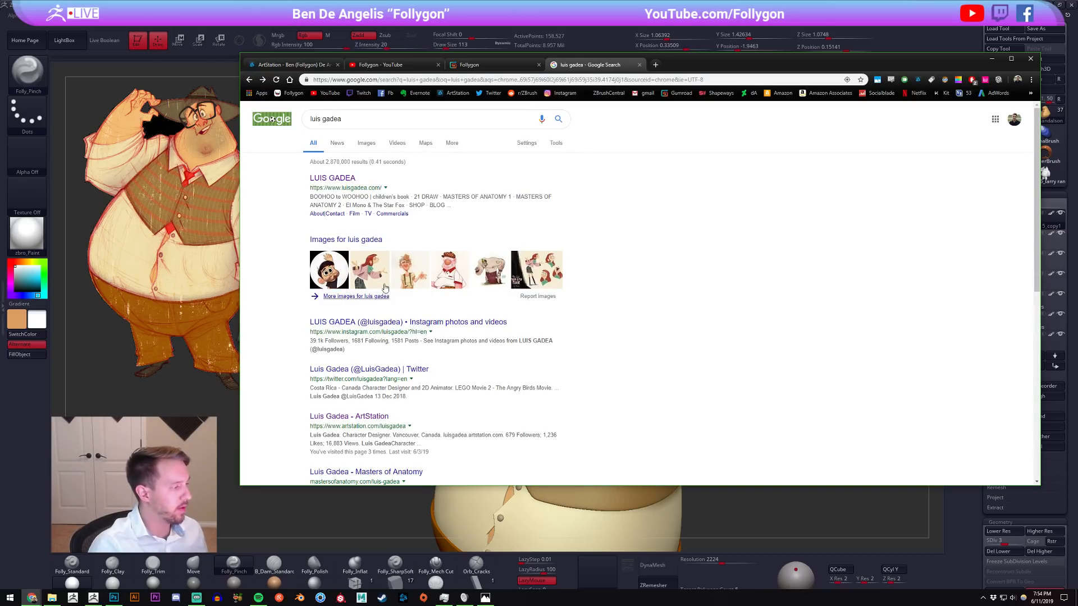
text(artstation)
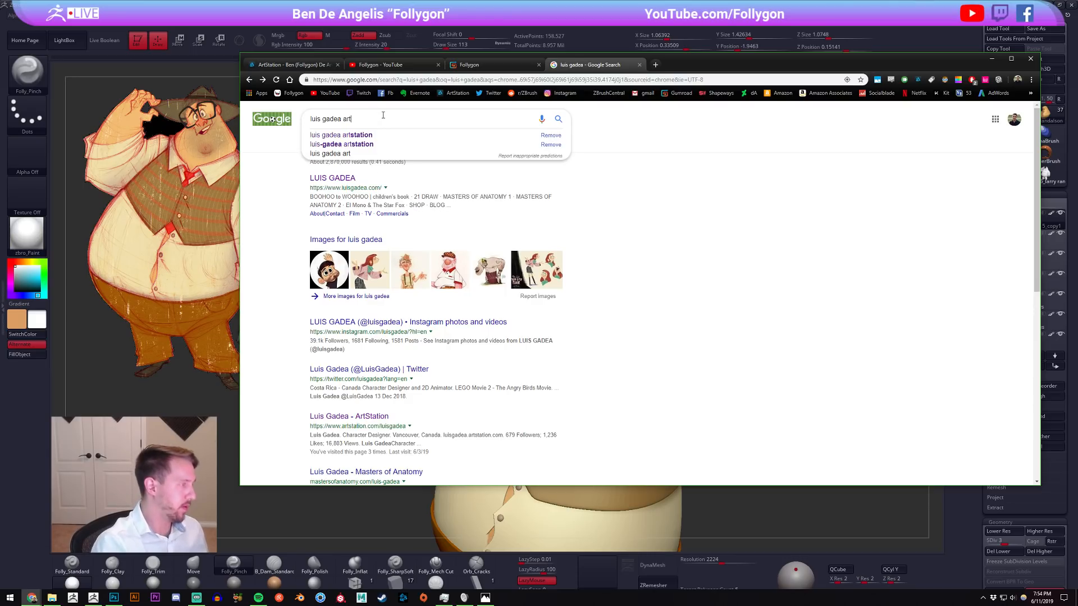
key(Return)
click(331, 181)
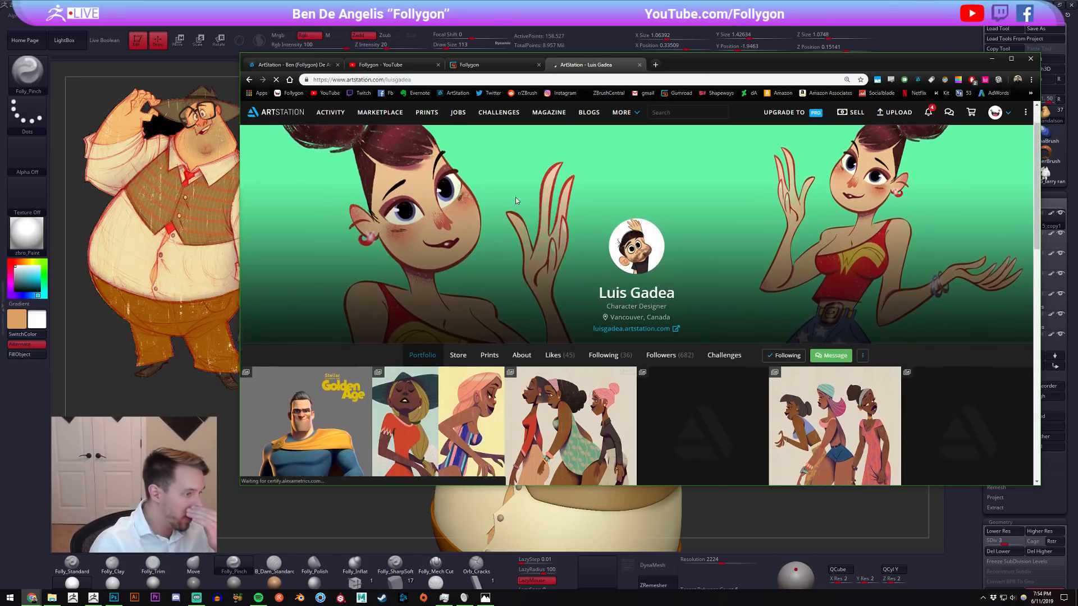
scroll(516, 199, down, 5)
click(567, 305)
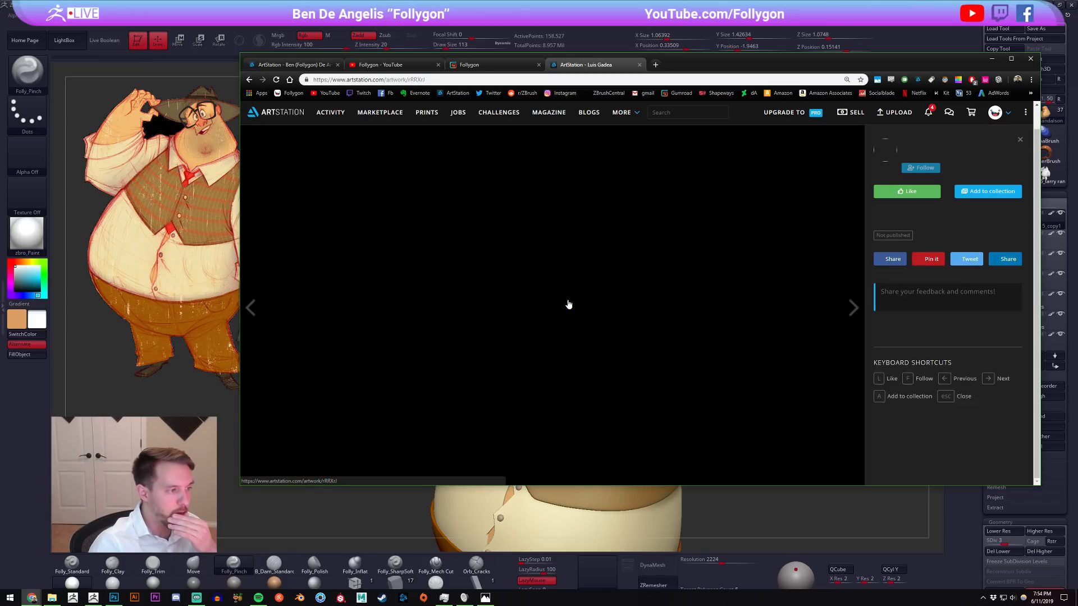
drag(977, 147, 899, 147)
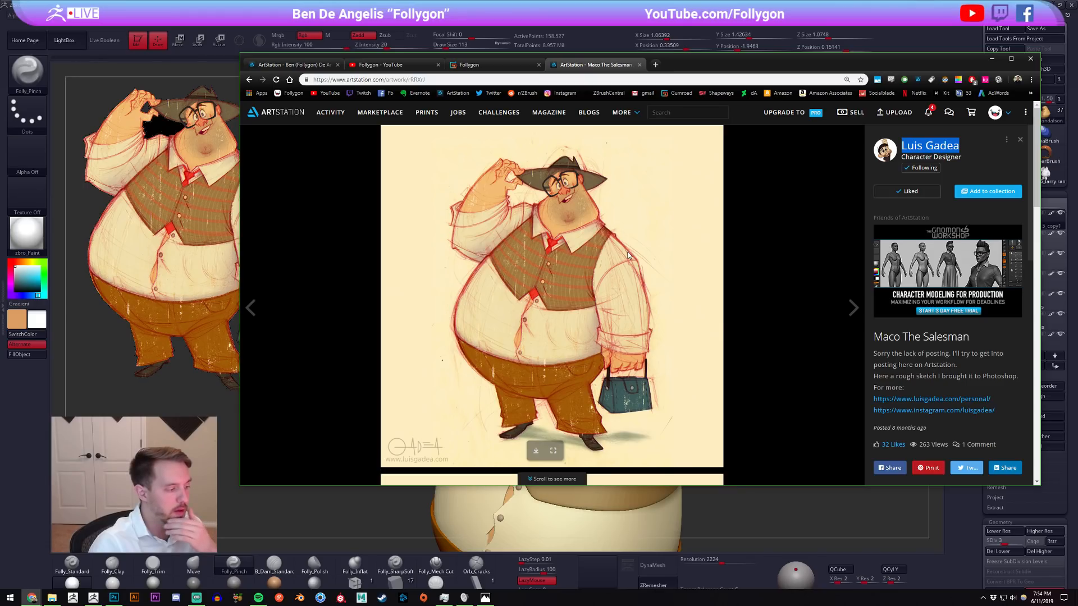
click(774, 238)
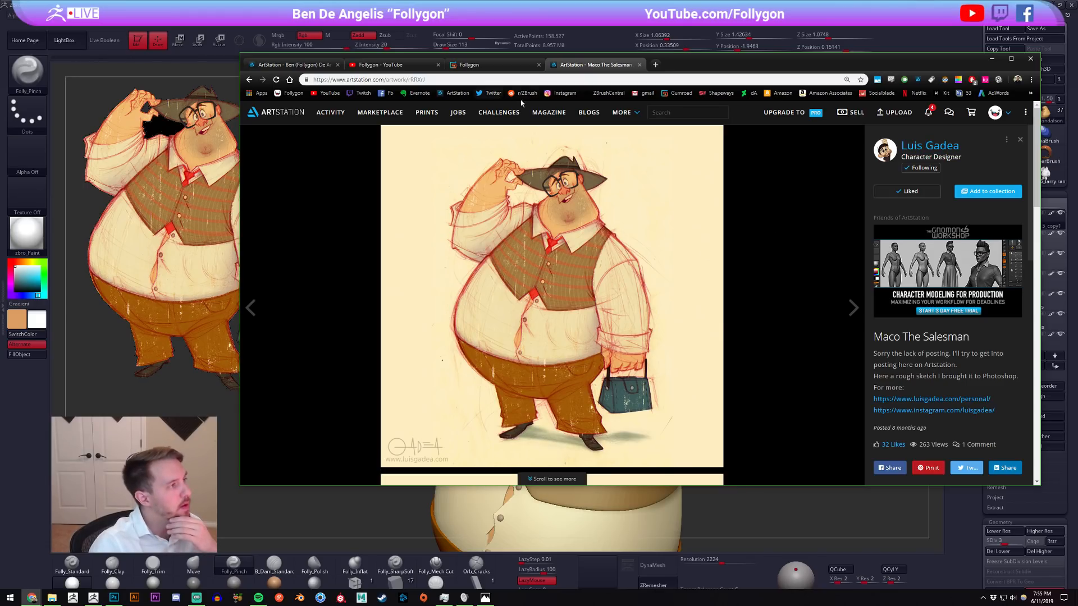
Close the ArtStation artwork tab, maximize the browser window, and switch back to the character sculpt in ZBrush.
click(639, 65)
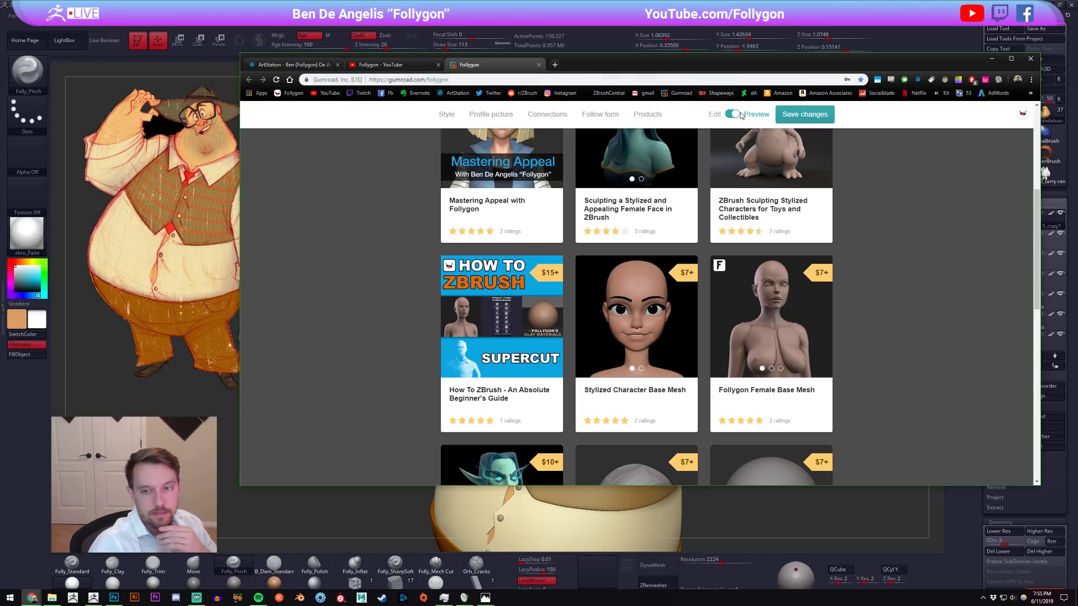
double_click(958, 72)
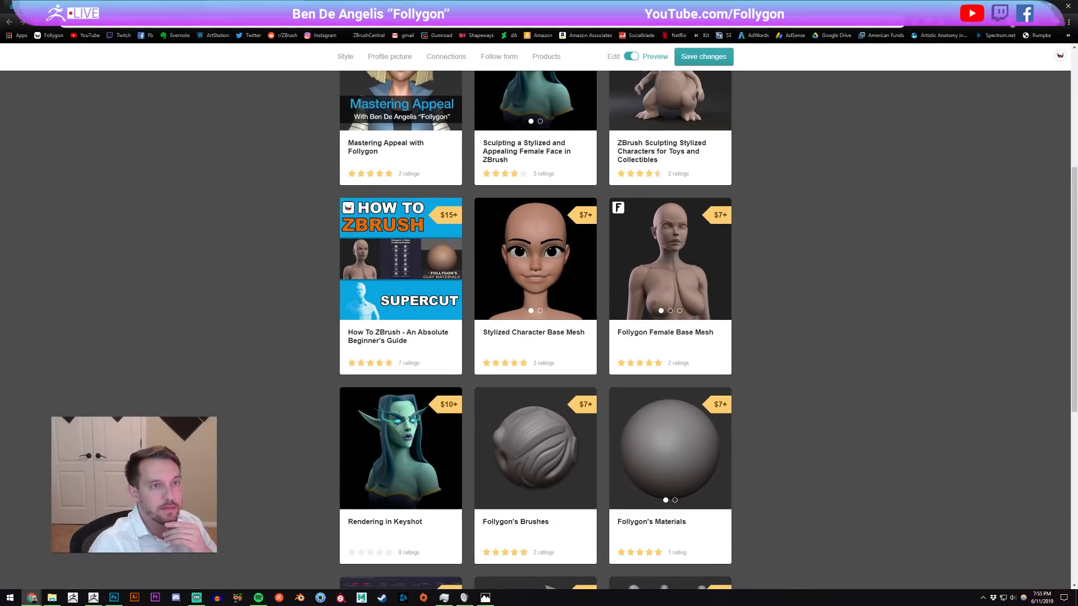
click(1030, 6)
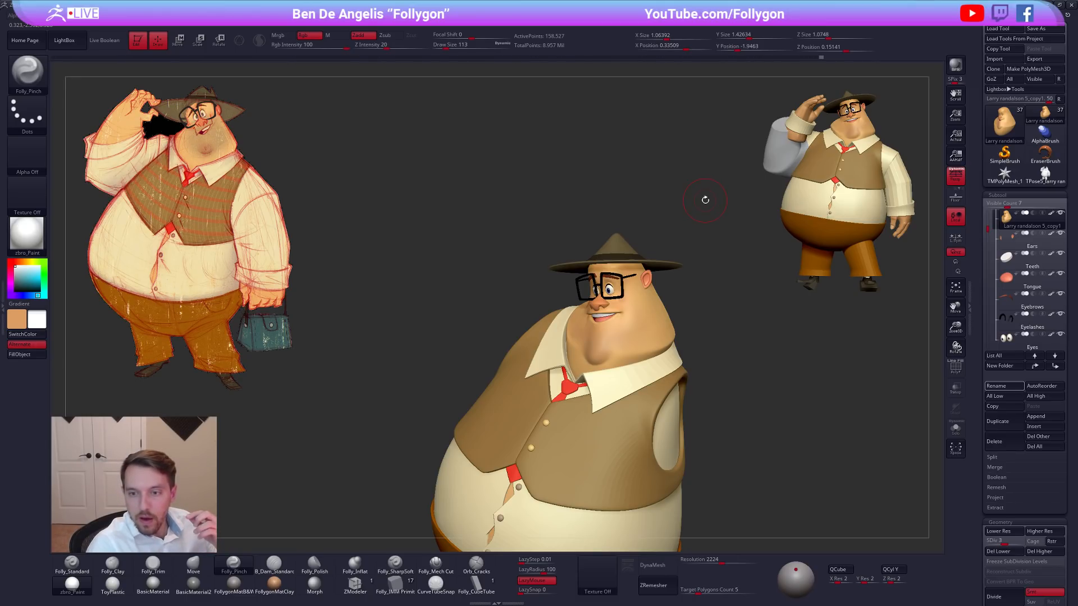
alt+drag(668, 272, 681, 253)
Switch to Chrome and bring up the video uploads of the Follygon YouTube channel.
key(alt+Tab)
click(483, 256)
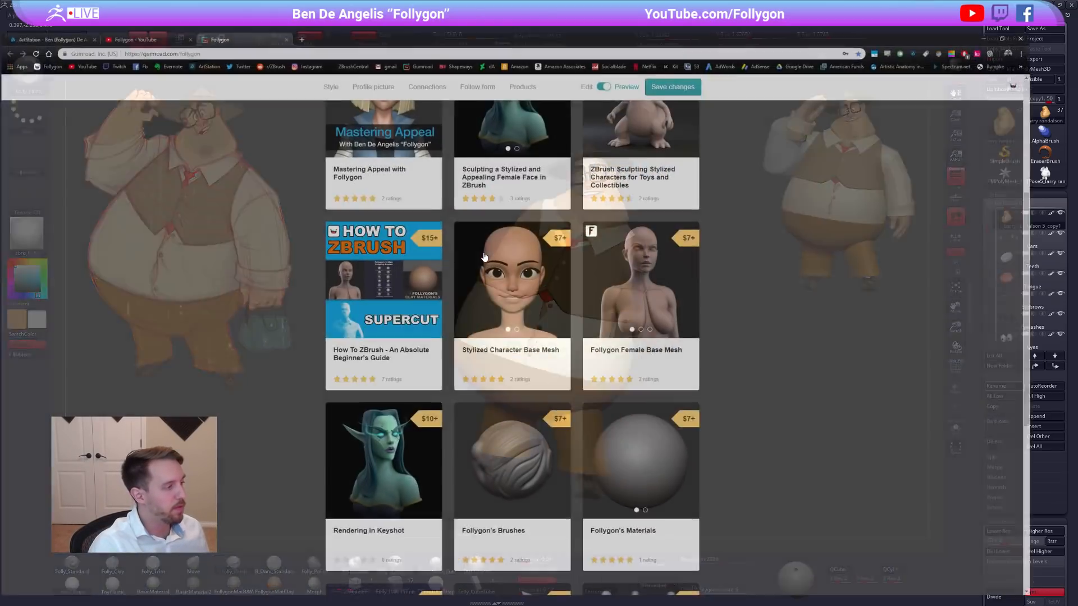
click(247, 7)
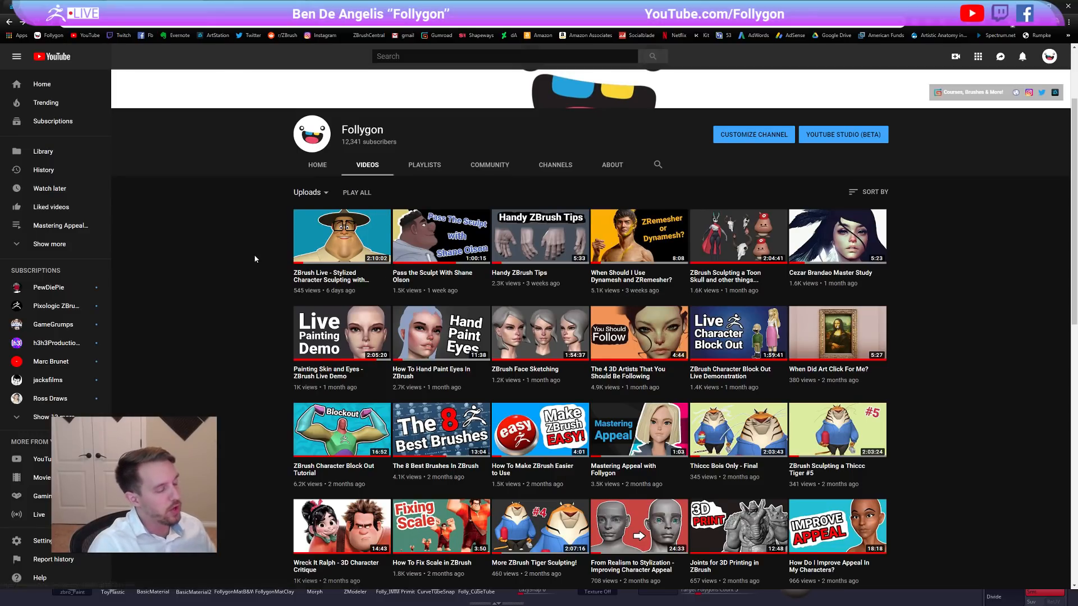
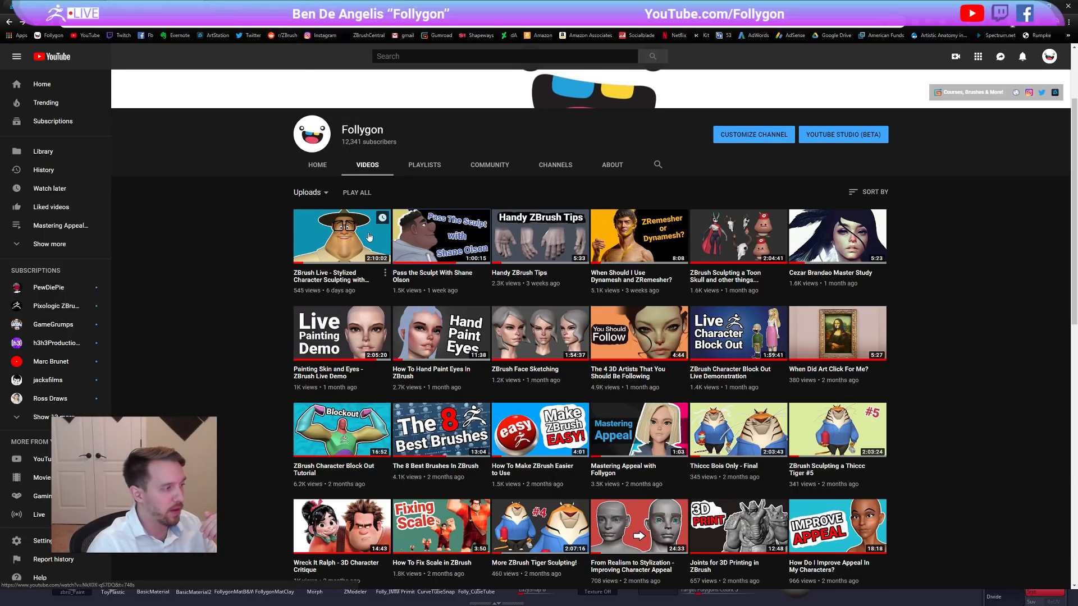
Open the "Pass the Sculpt" video, mute it, skim from the middle through to the late sculpting stages, and pause it.
click(405, 253)
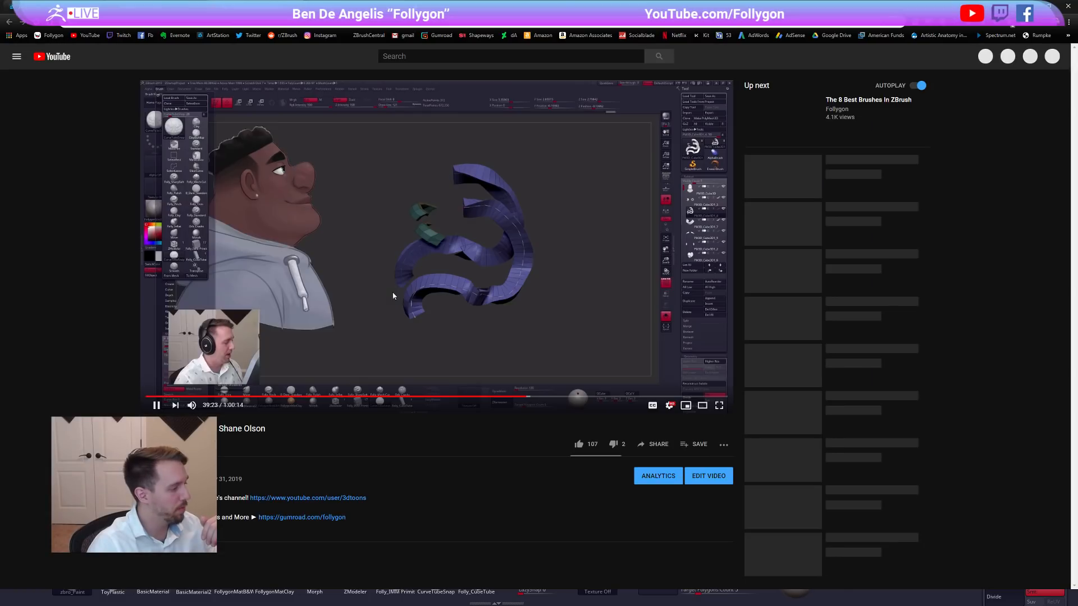
click(192, 405)
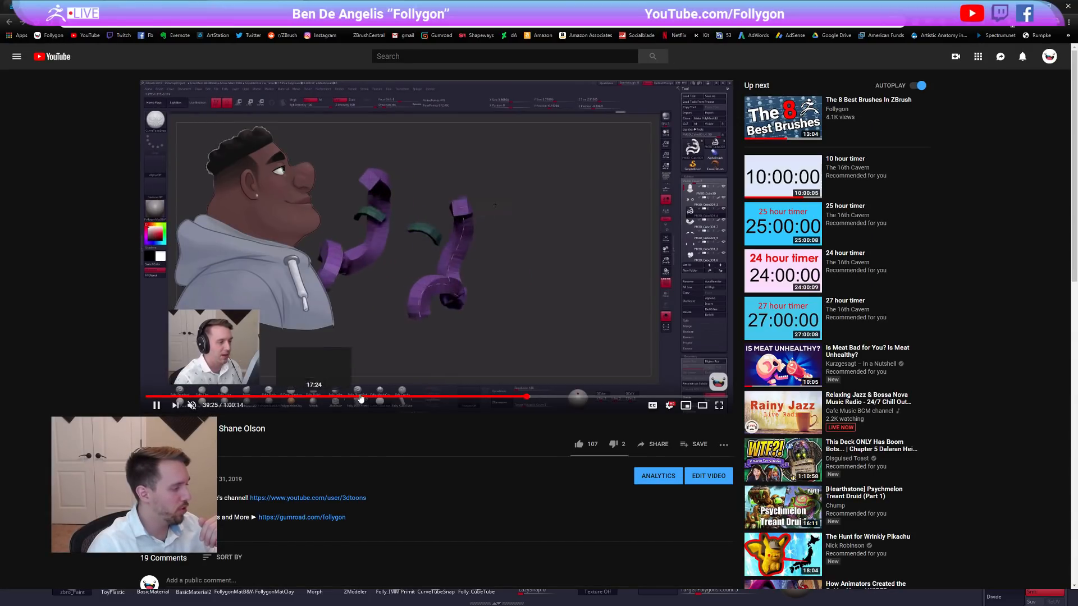
click(558, 397)
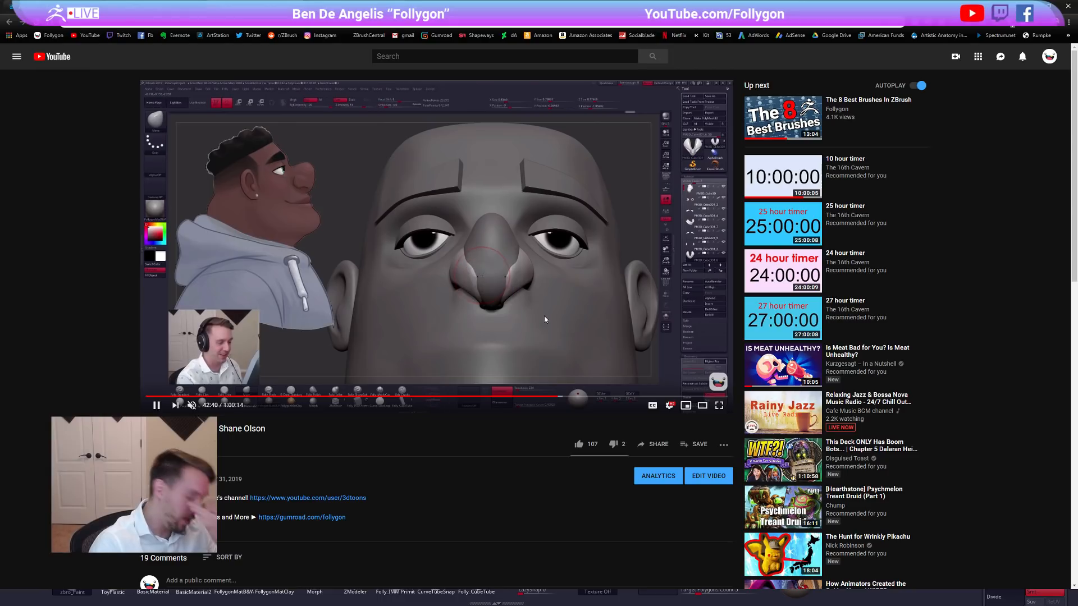
click(594, 397)
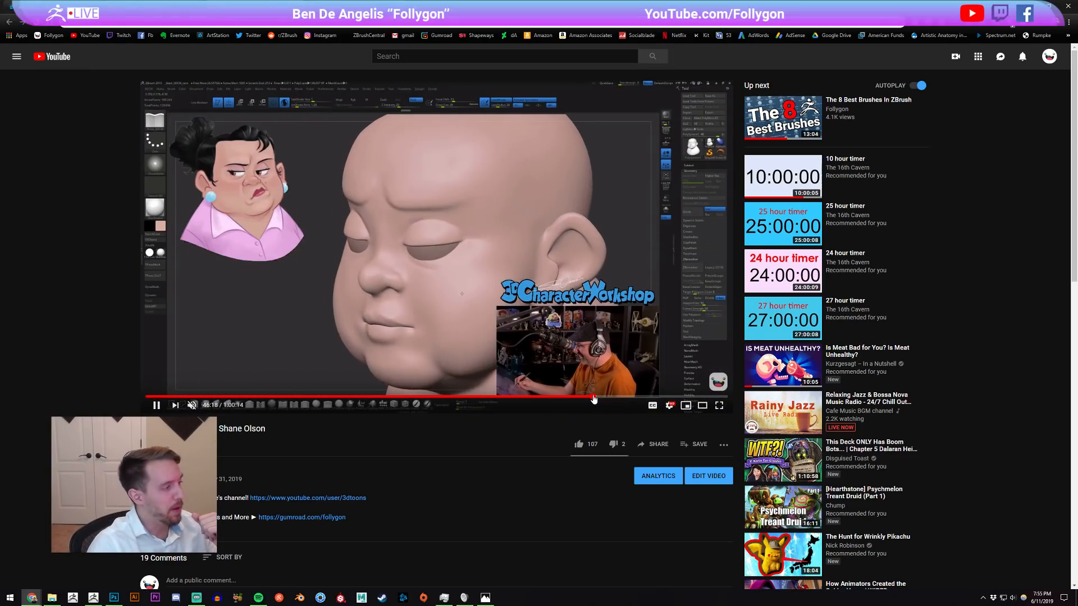
click(616, 397)
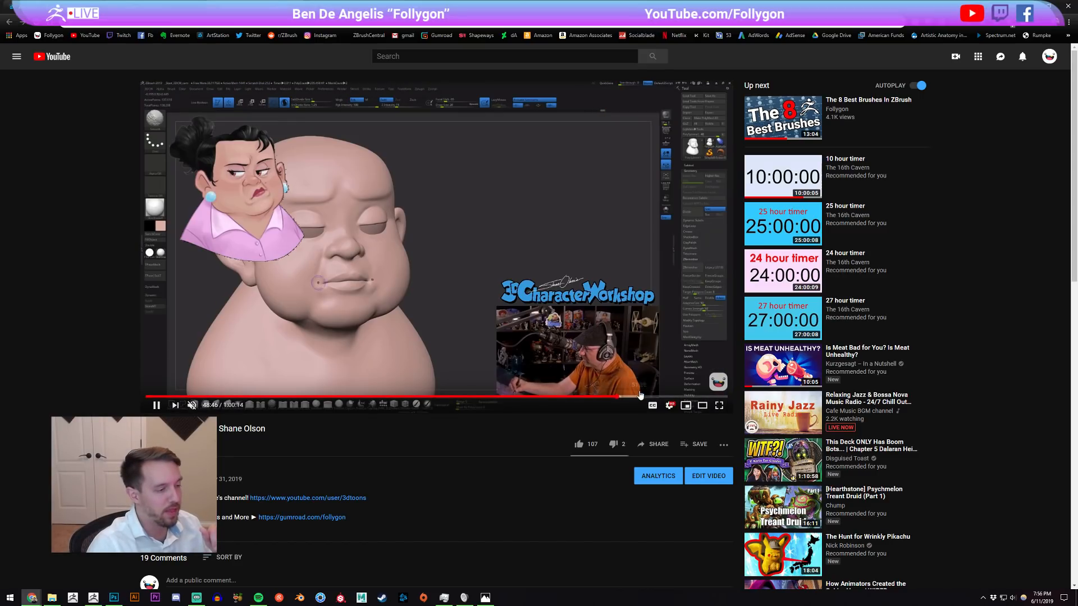
click(653, 396)
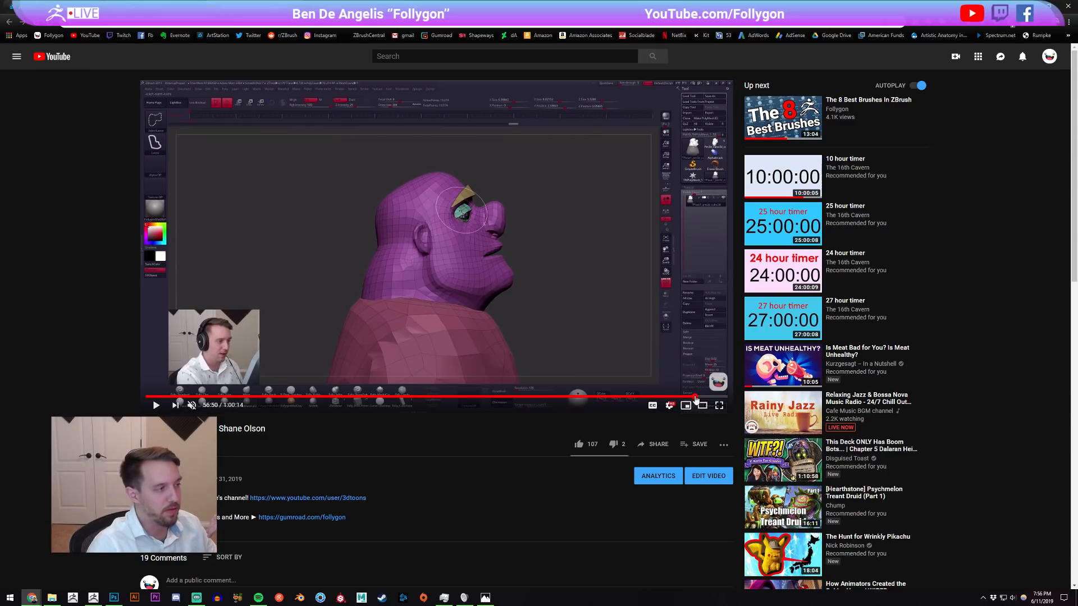
click(696, 397)
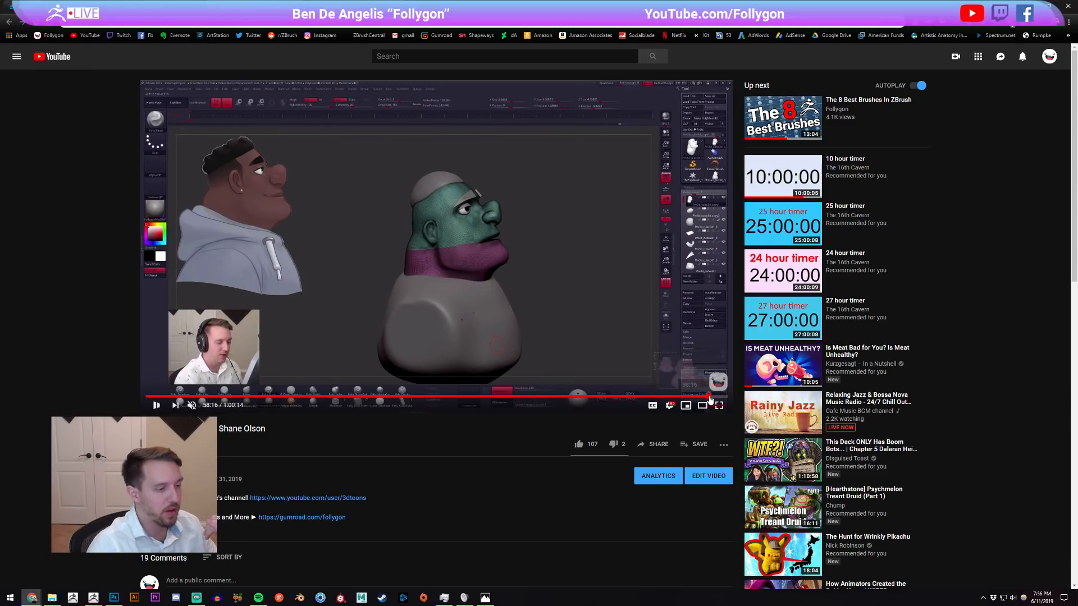
click(709, 397)
click(514, 254)
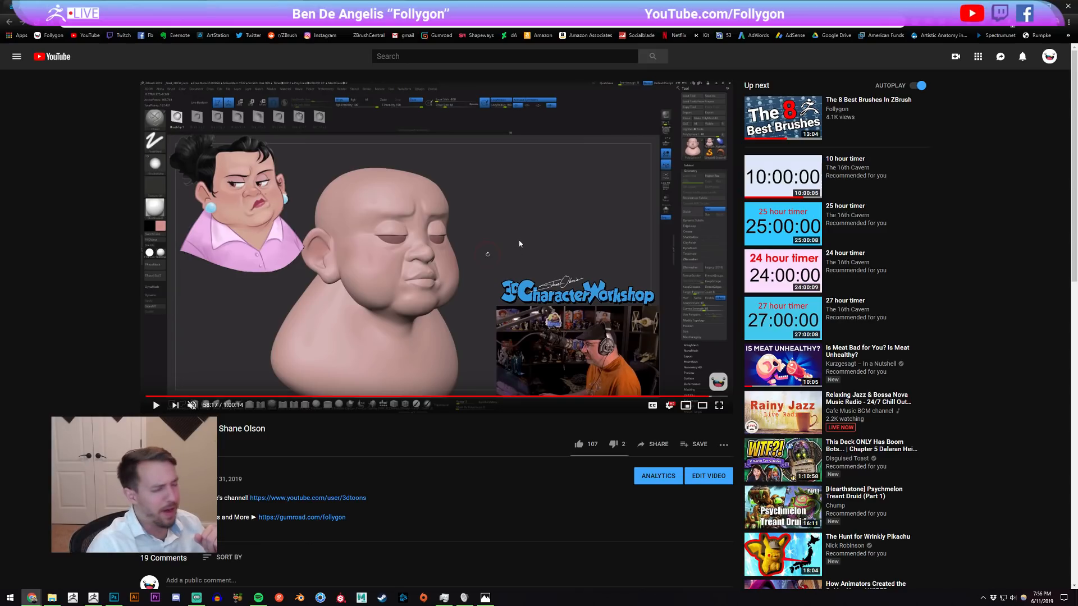
Close the video tab, switch back to ZBrush, and look over the full posed character.
key(ctrl+w)
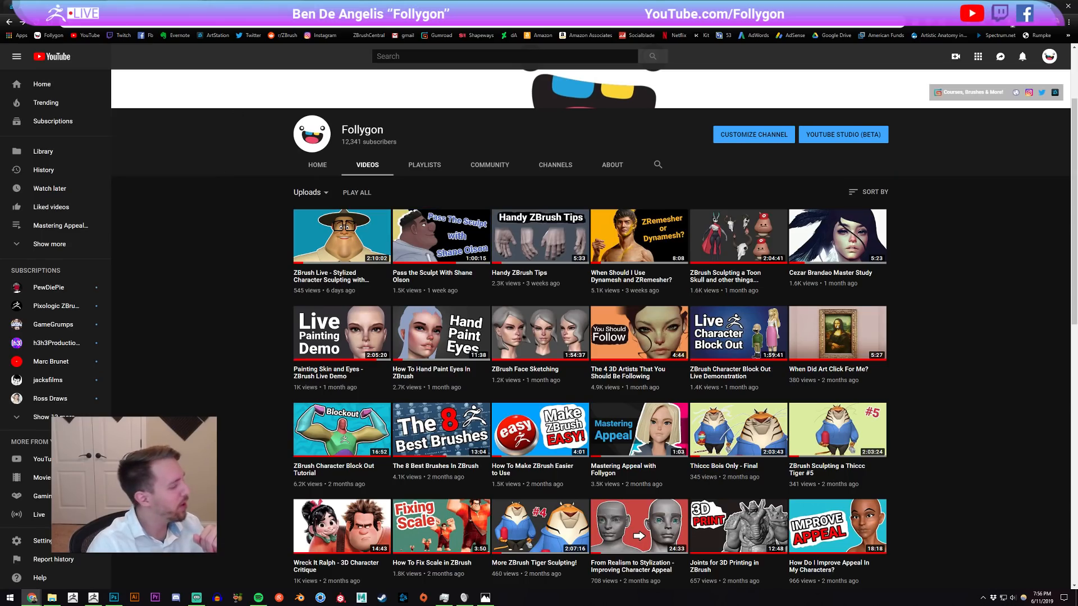
key(alt+Tab)
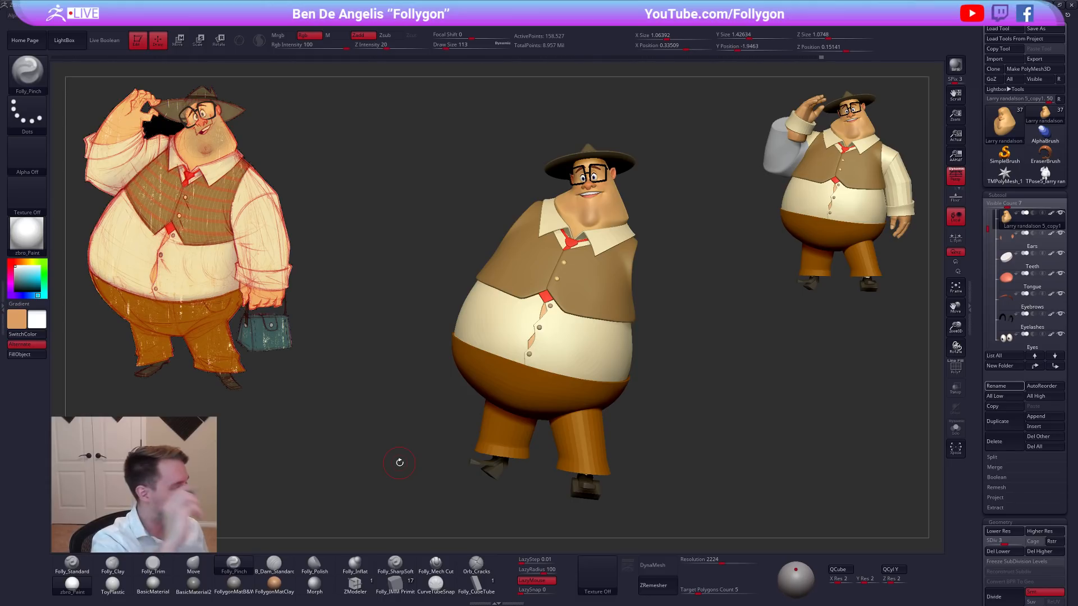
alt+drag(644, 383, 619, 383)
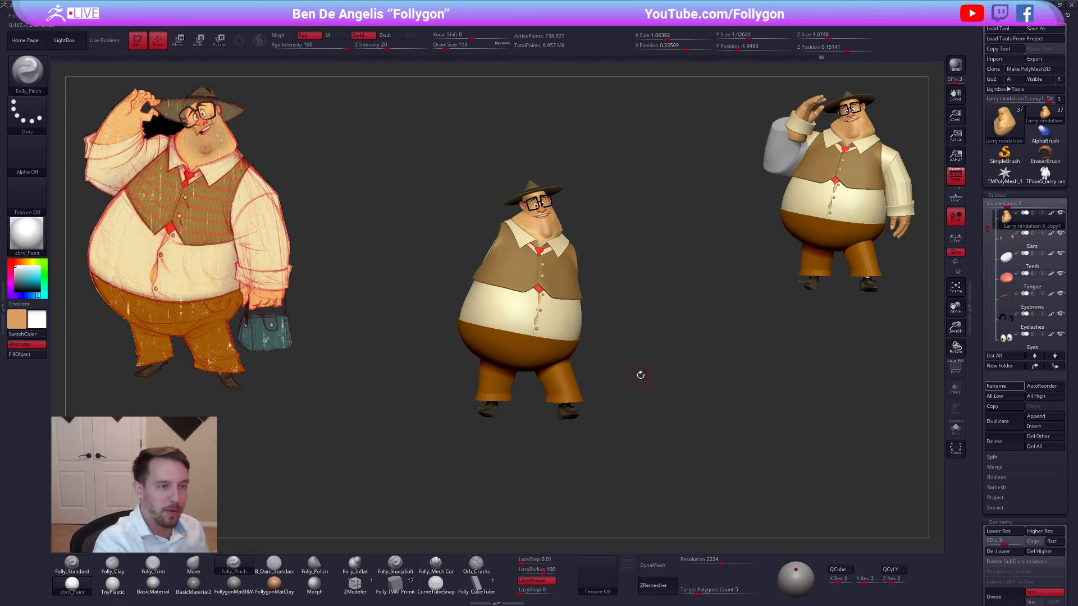
drag(748, 325, 752, 363)
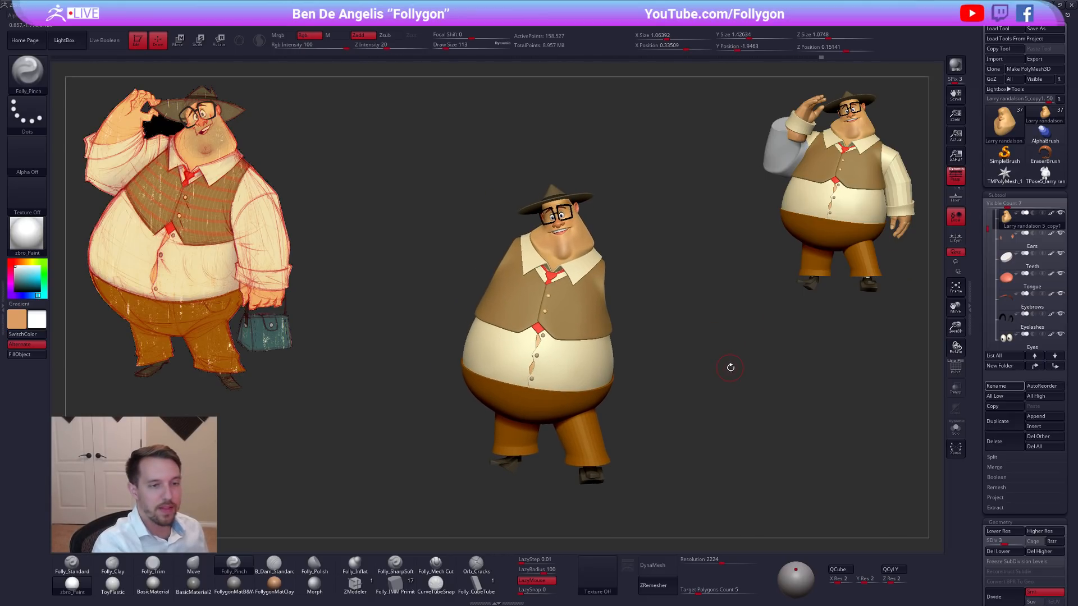
click(1038, 183)
click(1043, 115)
Isolate the head and carve the transition between skull and neck with the Folly_Mech Cut brush at draw size 61.
mouse_move(574, 243)
alt+right_down()
mouse_move(582, 251)
mouse_move(557, 268)
mouse_move(613, 265)
mouse_move(564, 277)
mouse_move(532, 343)
alt+right_up()
click(435, 563)
key(alt+s)
key(space)
drag(566, 331, 550, 330)
right_drag(548, 329, 552, 410)
alt+right_drag(551, 409, 511, 494)
right_drag(472, 331, 508, 325)
key(space)
drag(508, 324, 498, 314)
mouse_move(497, 313)
right_down()
mouse_move(487, 301)
mouse_move(502, 354)
right_up()
Deepen the crease where the skull meets the neck using draw size 67, and smooth the cut.
key(space)
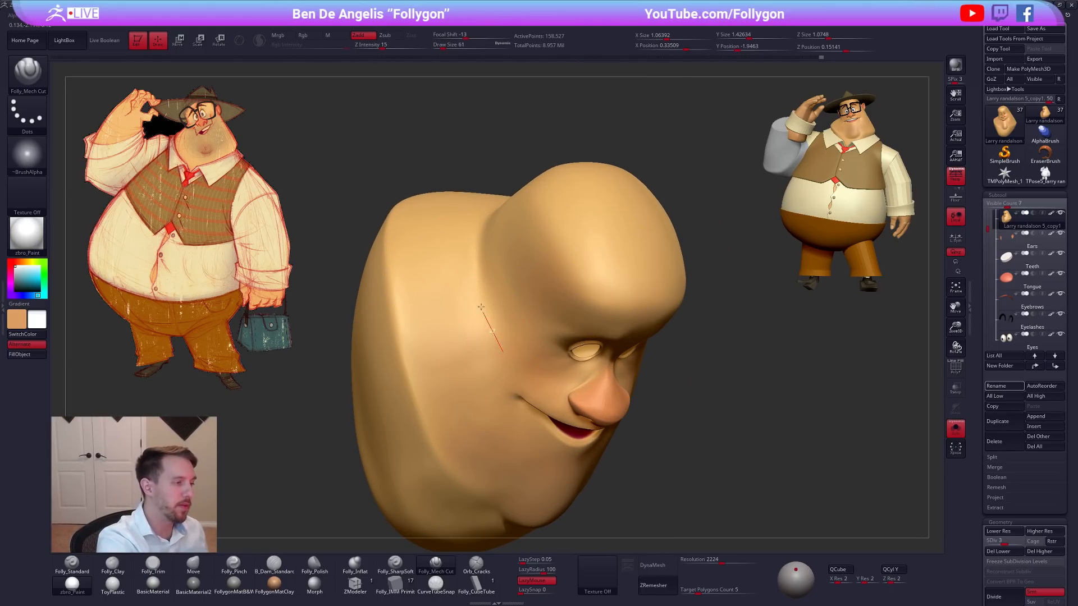
right_drag(488, 181, 479, 283)
key(space)
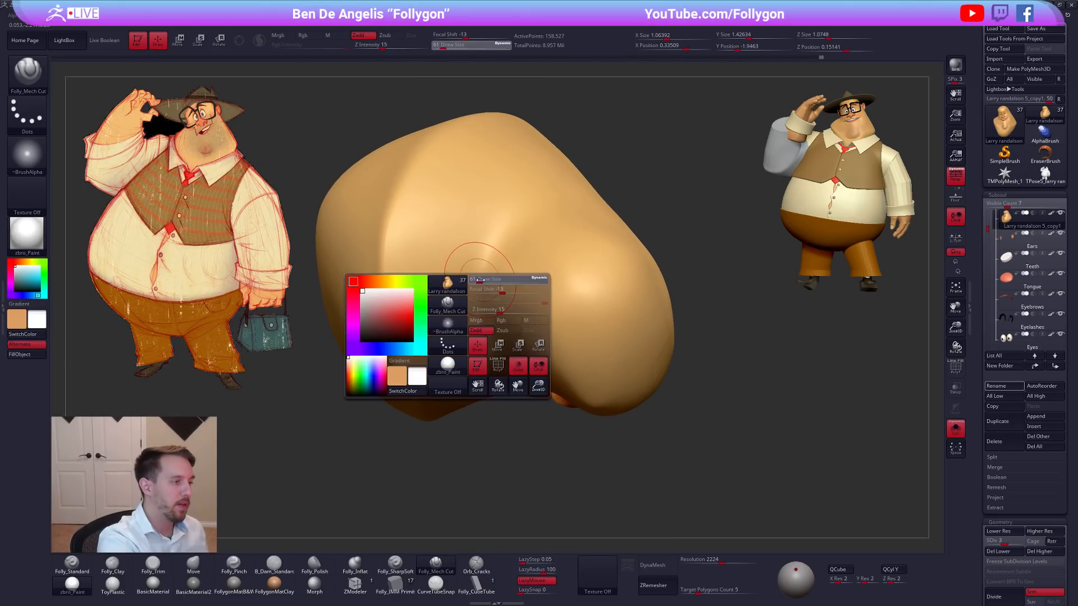
drag(479, 284, 483, 280)
right_drag(485, 307, 492, 332)
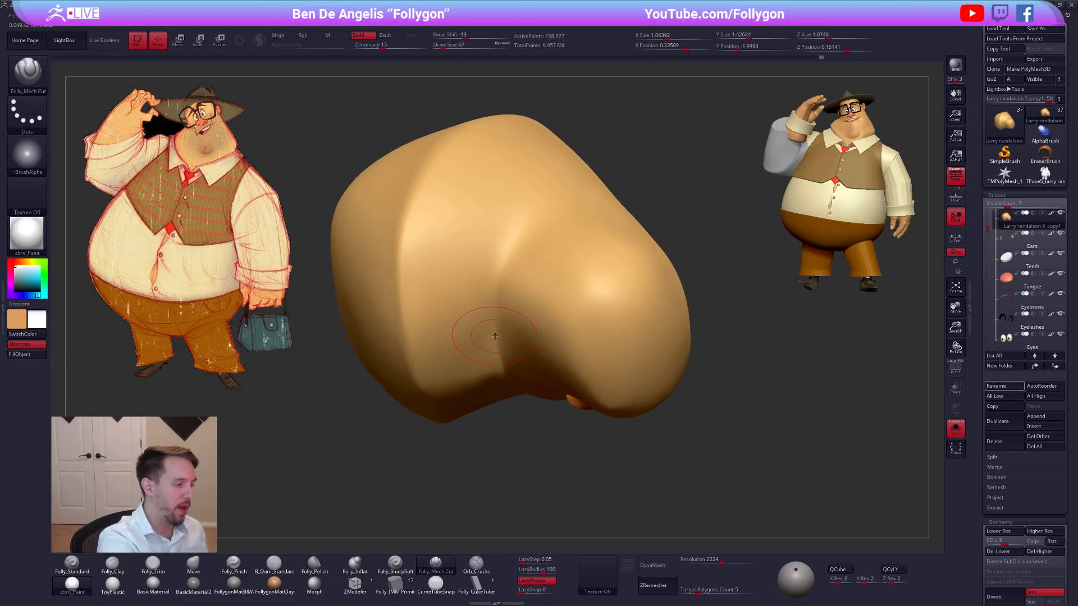
key(shift)
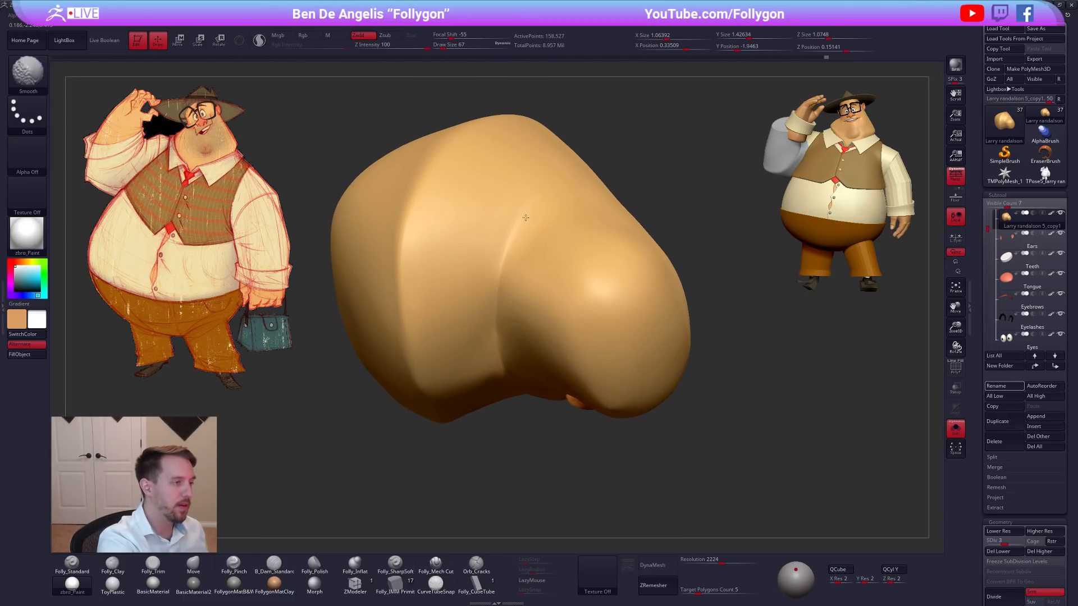
mouse_move(495, 267)
right_down()
mouse_move(499, 344)
mouse_move(521, 287)
right_up()
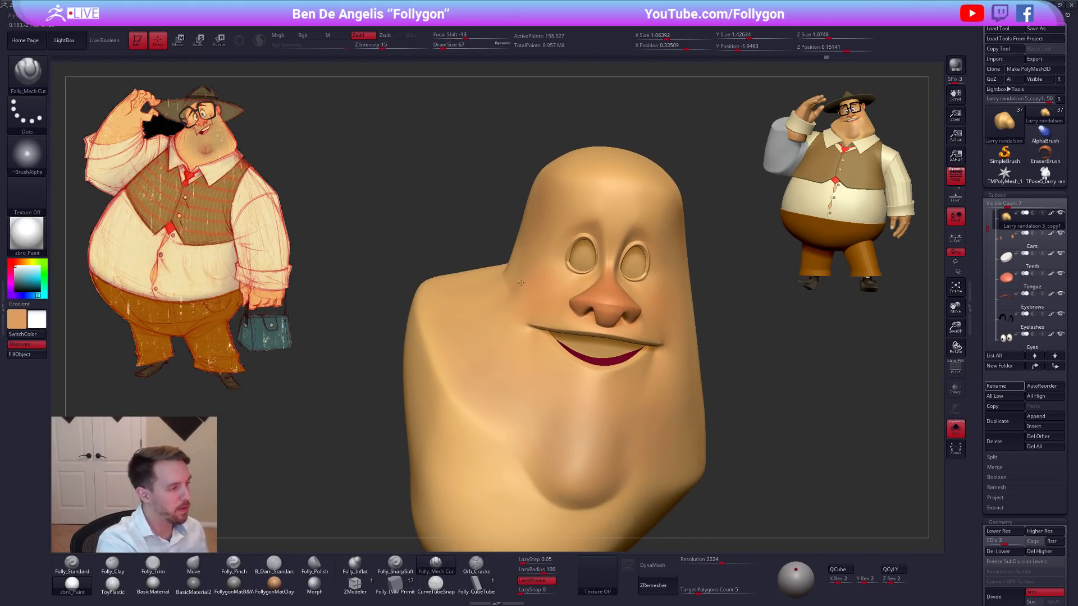
Lower the head to subdivision level 1, check its wireframe, and reshape the side of the neck with the Move brush.
key(space)
key(shift+d)
key(shift+f)
key(b)
key(m)
key(v)
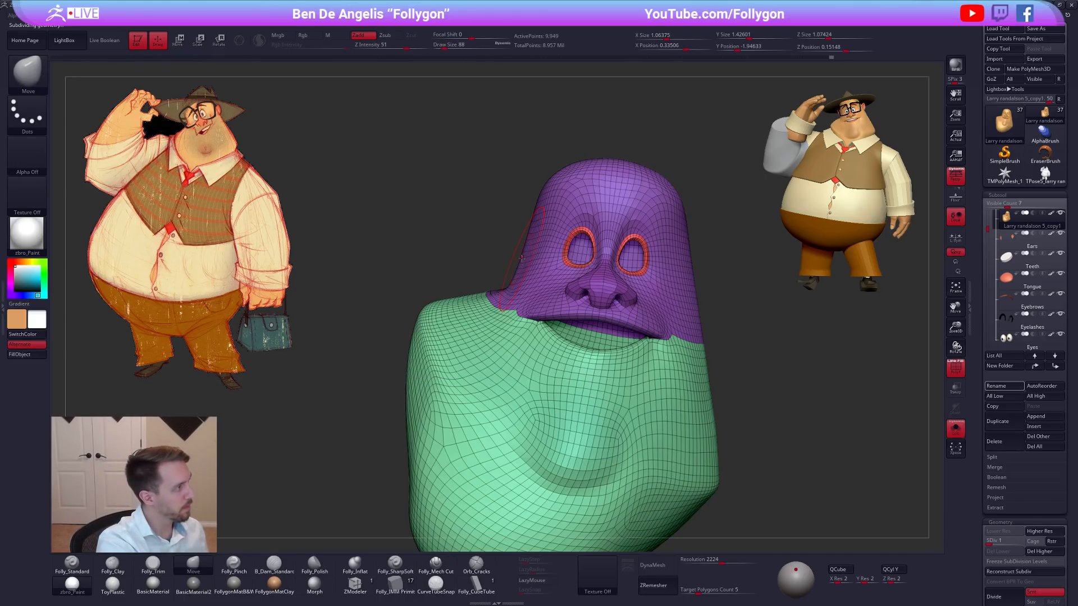
key(shift+f)
key(space)
drag(524, 302, 520, 303)
key(space)
right_drag(516, 317, 514, 383)
key(space)
drag(503, 311, 509, 312)
drag(516, 226, 507, 225)
drag(504, 264, 503, 288)
Refine the junction between the side of the head and the shoulder with smaller Move brush strokes at draw size 61.
key(space)
drag(508, 253, 505, 257)
mouse_move(505, 257)
right_down()
mouse_move(517, 249)
mouse_move(508, 221)
right_up()
right_drag(505, 280, 499, 285)
key(space)
drag(530, 240, 526, 240)
mouse_move(527, 241)
right_down()
mouse_move(526, 298)
mouse_move(557, 306)
mouse_move(528, 314)
right_up()
key(space)
drag(524, 315, 529, 315)
mouse_move(528, 275)
right_down()
mouse_move(521, 285)
mouse_move(533, 292)
mouse_move(512, 298)
right_up()
key(space)
drag(512, 295, 509, 295)
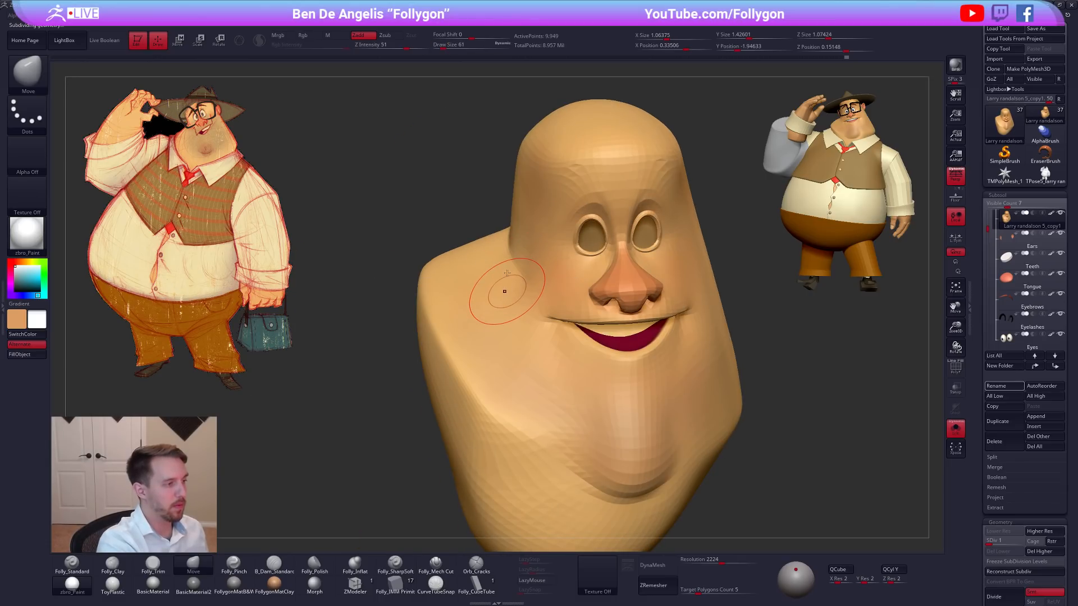
Raise the head to subdivision level 2 and flatten the temple and cheek side with the Folly_Trim brush.
key(d)
right_drag(521, 265, 531, 250)
key(3)
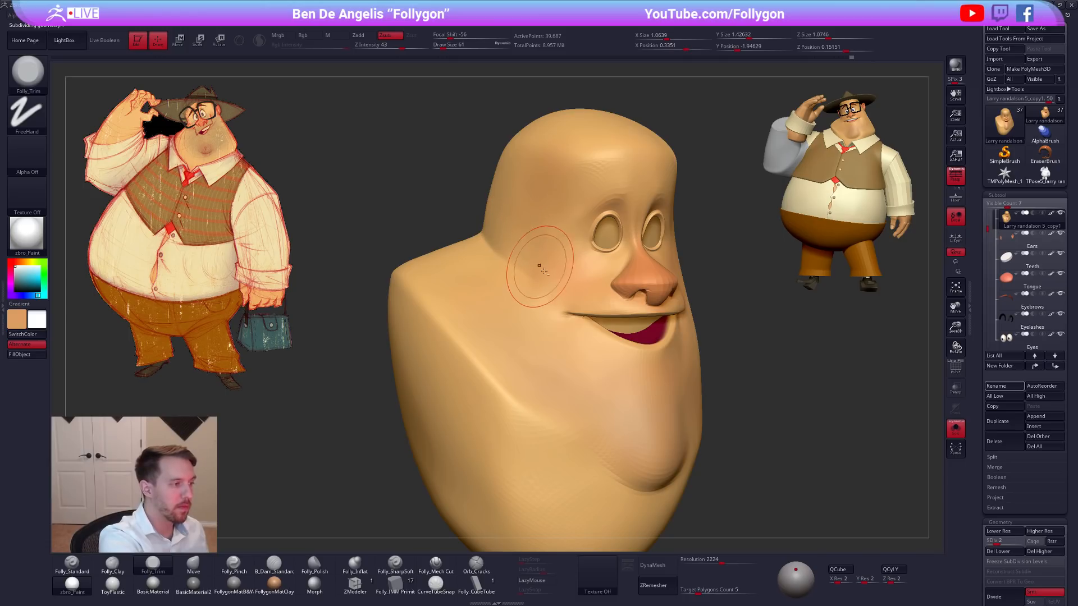
mouse_move(522, 244)
right_down()
mouse_move(489, 193)
mouse_move(543, 219)
mouse_move(567, 258)
right_up()
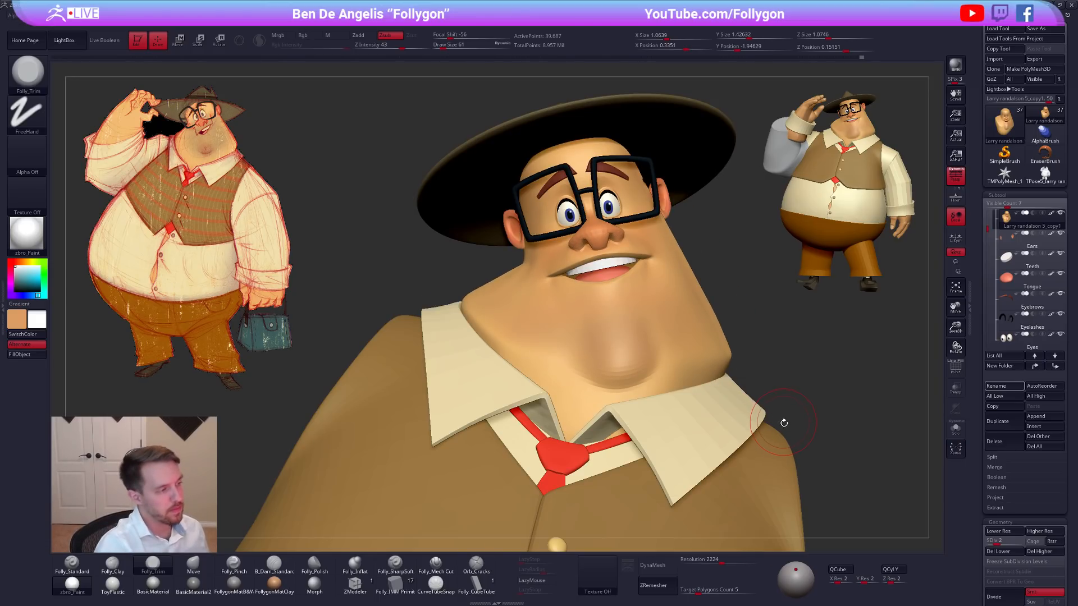
Raise the head to subdivision level 5, cut across the cheek beside the mouth with Folly_Mech Cut, and smooth the stroke.
key(d)
click(437, 562)
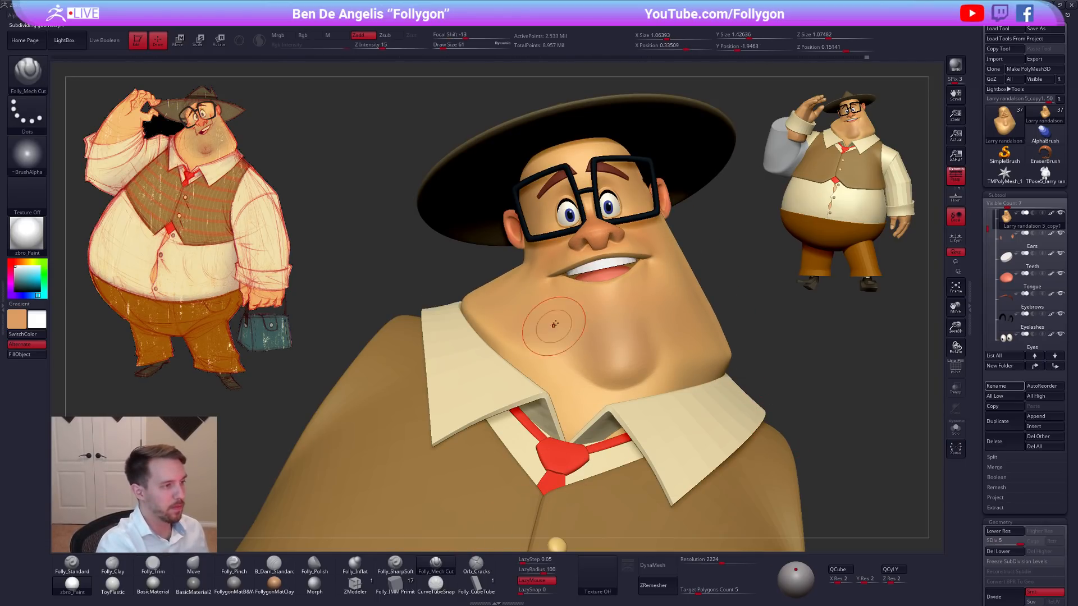
right_drag(573, 286, 472, 284)
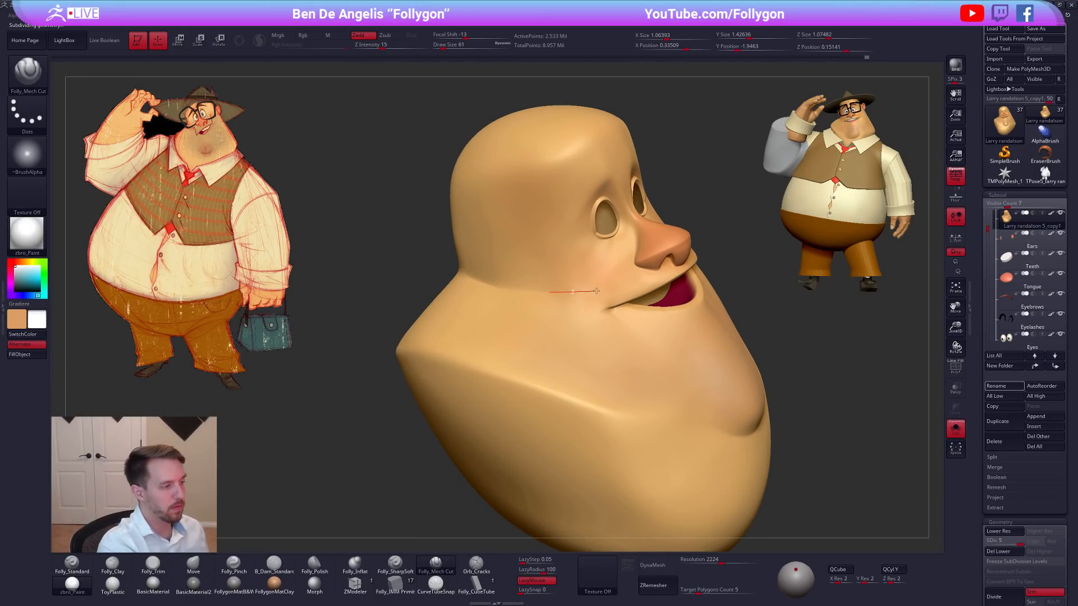
key(shift)
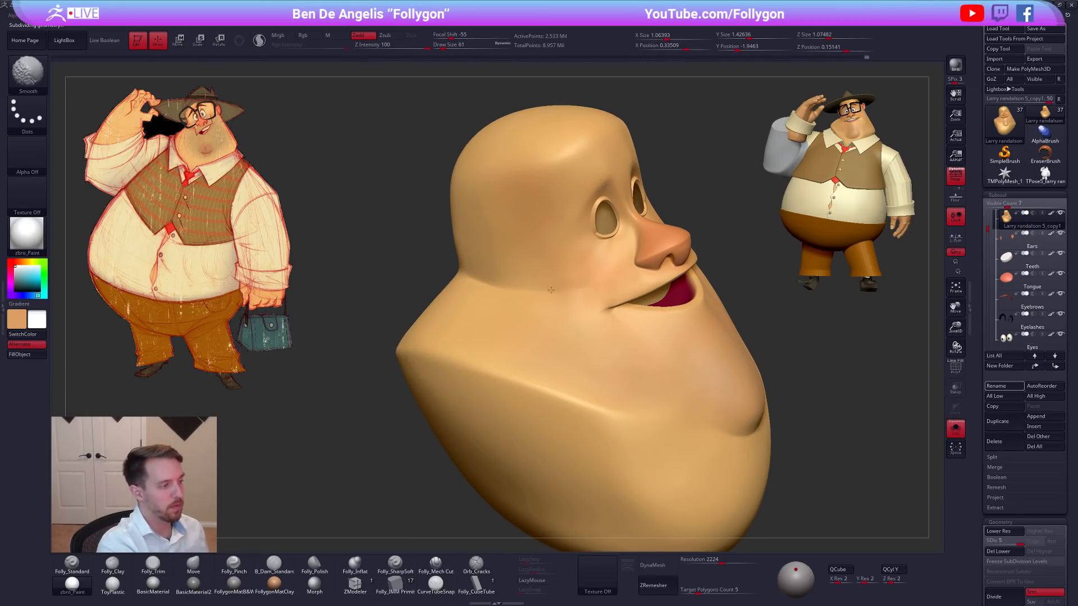
mouse_move(566, 293)
right_down()
mouse_move(534, 311)
mouse_move(576, 300)
right_up()
Adjust the contours of the jaw, neck and cheek with the Move brush at varying draw sizes.
key(b)
key(m)
key(v)
mouse_move(741, 404)
right_down()
mouse_move(769, 407)
mouse_move(735, 429)
mouse_move(703, 390)
right_up()
key(s)
drag(703, 390, 709, 393)
mouse_move(710, 392)
right_down()
mouse_move(690, 412)
mouse_move(693, 399)
right_up()
key(alt+s)
mouse_move(542, 385)
right_down()
mouse_move(553, 432)
mouse_move(604, 429)
right_up()
ctrl+right_drag(573, 269, 576, 297)
key(space)
drag(584, 275, 540, 285)
Carve the crease running behind the cheek and around the skull with the Folly_Mech Cut brush.
click(437, 566)
key(space)
right_drag(542, 289, 554, 328)
drag(565, 341, 561, 331)
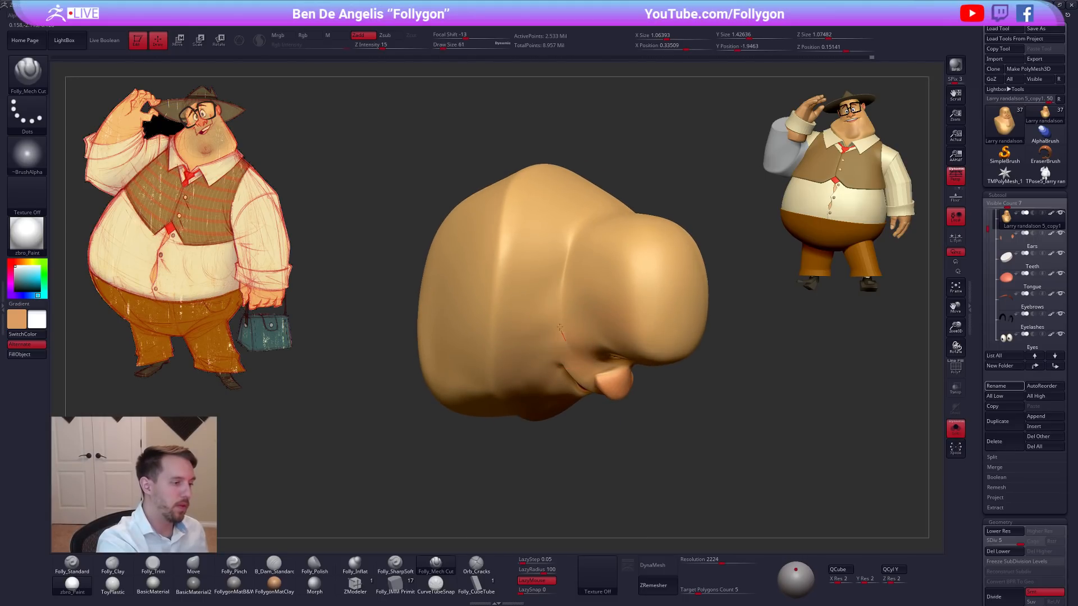
right_drag(586, 260, 581, 272)
key(space)
drag(577, 265, 583, 264)
mouse_move(583, 264)
right_down()
mouse_move(562, 273)
mouse_move(587, 264)
mouse_move(613, 210)
right_up()
Step the head down to subdivision level 3 or lower and soften the skull-to-neck transition with smoothing strokes.
key(shift+d)
key(shift+d)
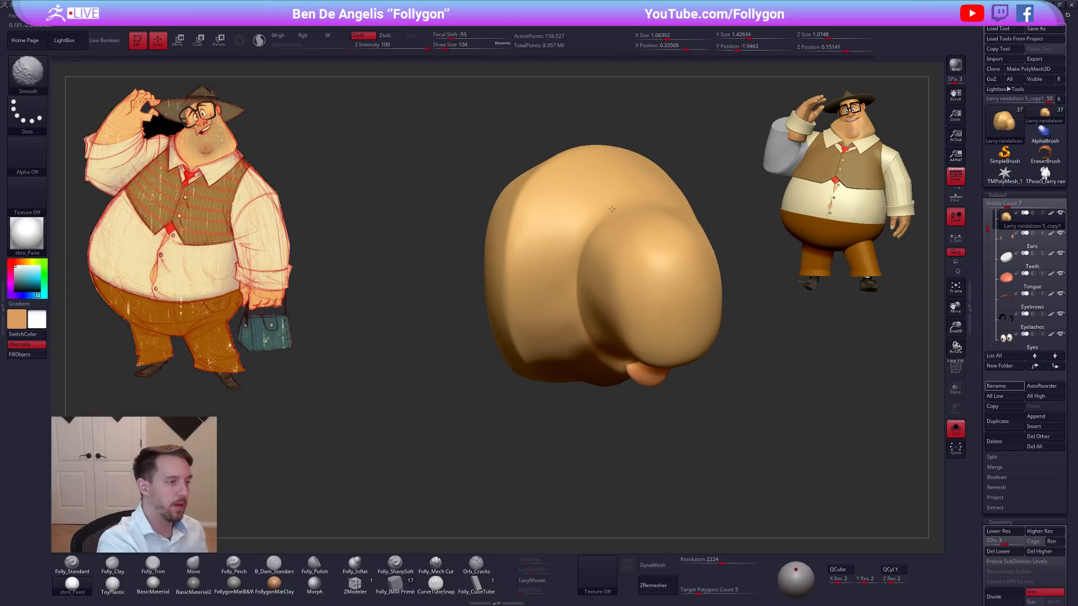
shift+drag(590, 235, 591, 314)
right_drag(589, 323, 572, 277)
key(space)
drag(566, 322, 579, 350)
right_drag(580, 349, 574, 319)
key(space)
drag(573, 319, 578, 339)
key(shift+d)
mouse_move(575, 331)
right_down()
mouse_move(567, 306)
mouse_move(585, 208)
right_up()
mouse_move(586, 247)
right_down()
mouse_move(602, 332)
mouse_move(590, 343)
mouse_move(601, 281)
right_up()
Check the head's wireframe, switch to the Folly_Trim brush, return to subdivision level 5, and trim the side of the skull.
key(shift+f)
key(shift+f)
key(d)
key(3)
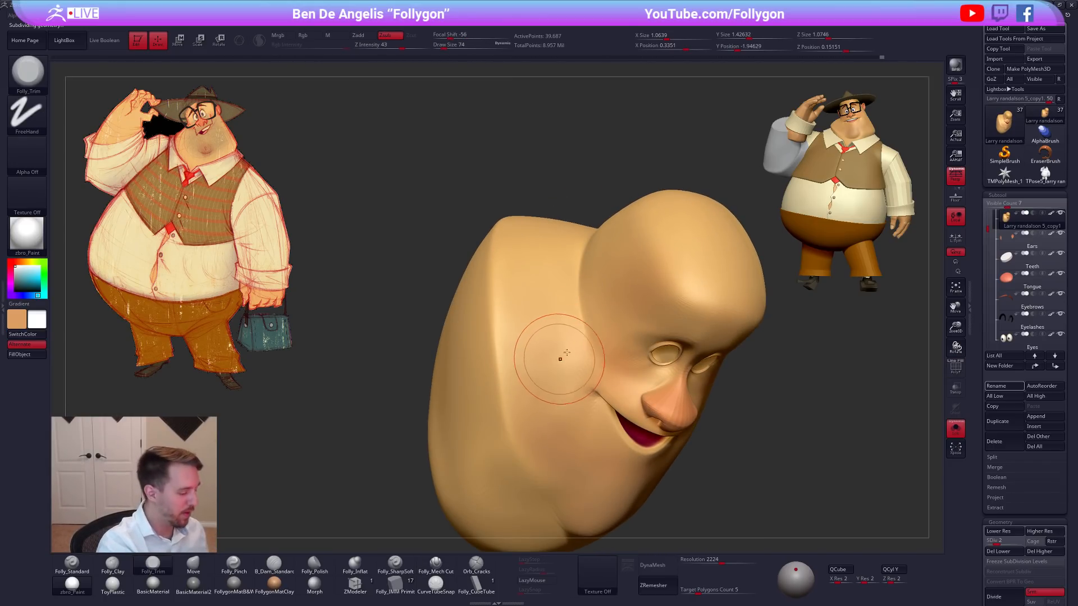
key(d)
key(d)
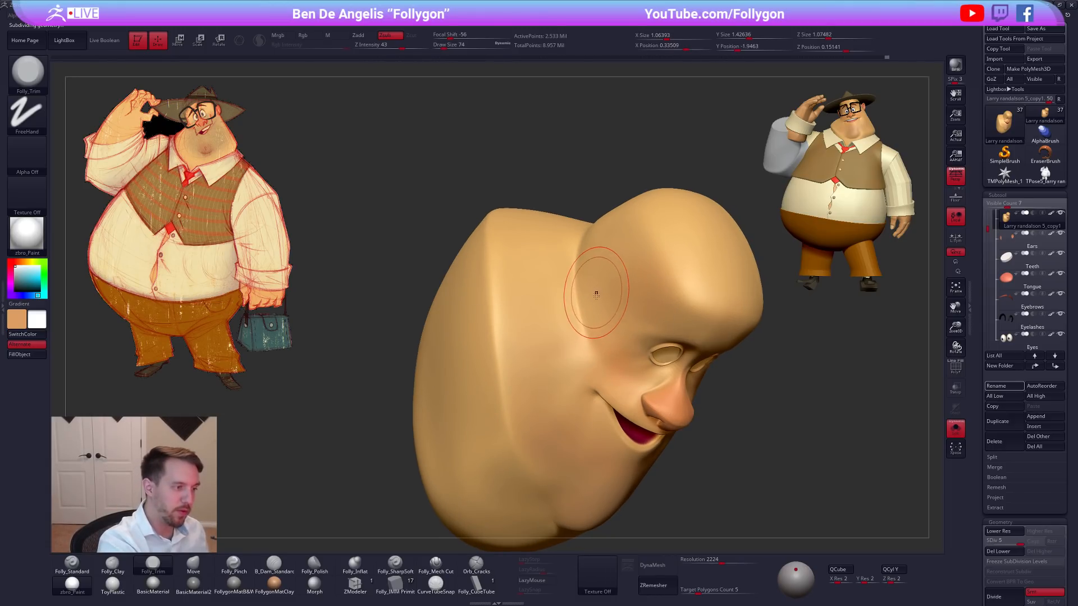
right_drag(597, 280, 598, 251)
Turn off the head's painted color, apply the FollygonMatB&W material, and inspect the planes of the face and neck.
click(1052, 215)
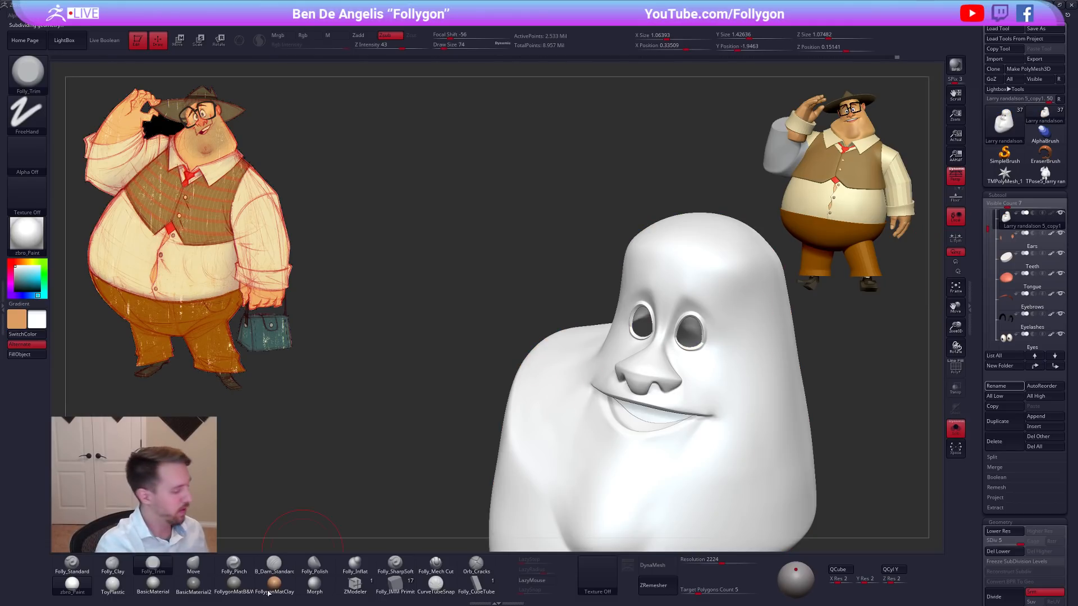
click(241, 581)
right_drag(449, 432, 565, 352)
alt+right_drag(639, 366, 731, 380)
ctrl+right_drag(582, 342, 585, 366)
mouse_move(549, 396)
ctrl+mouse_down()
mouse_move(443, 475)
mouse_move(856, 351)
ctrl+mouse_up()
Flatten the cheek above the jaw with Folly_Trim at draw size 43, and tighten the form with Folly_Pinch at size 61.
key(space)
drag(623, 343, 620, 342)
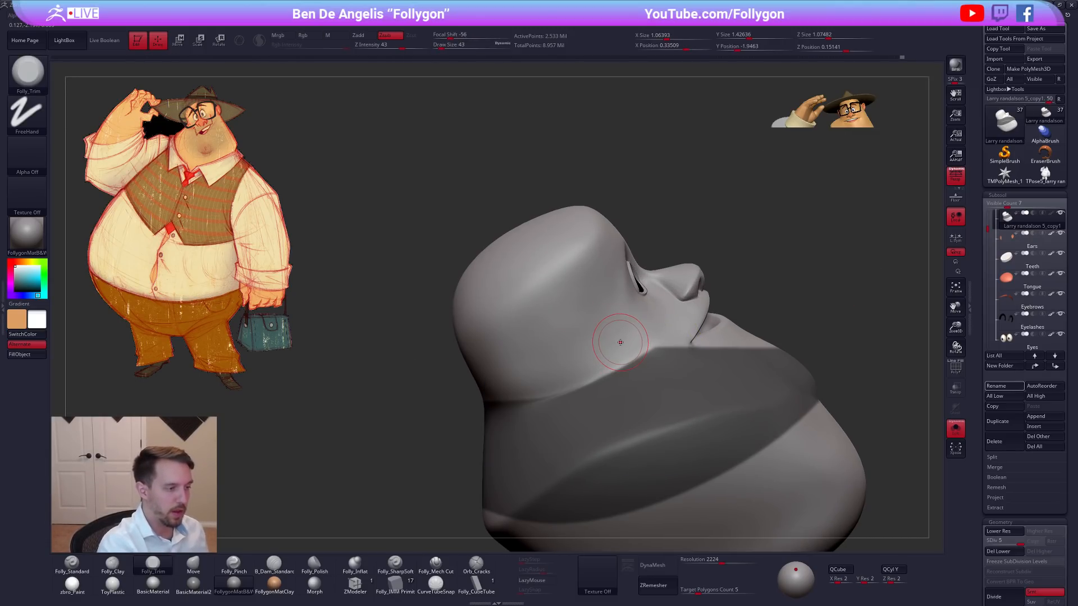
right_drag(620, 342, 638, 327)
key(5)
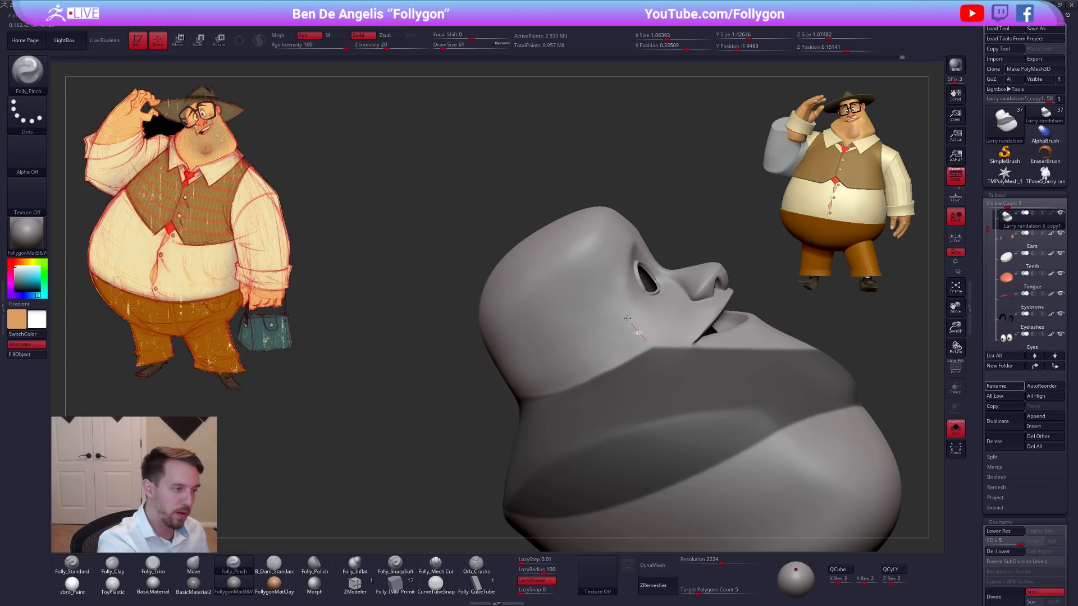
mouse_move(628, 310)
right_down()
mouse_move(614, 366)
mouse_move(660, 324)
mouse_move(631, 330)
right_up()
Flatten the side of the skull with Folly_Trim, varying the draw size between 54 and 104.
key(3)
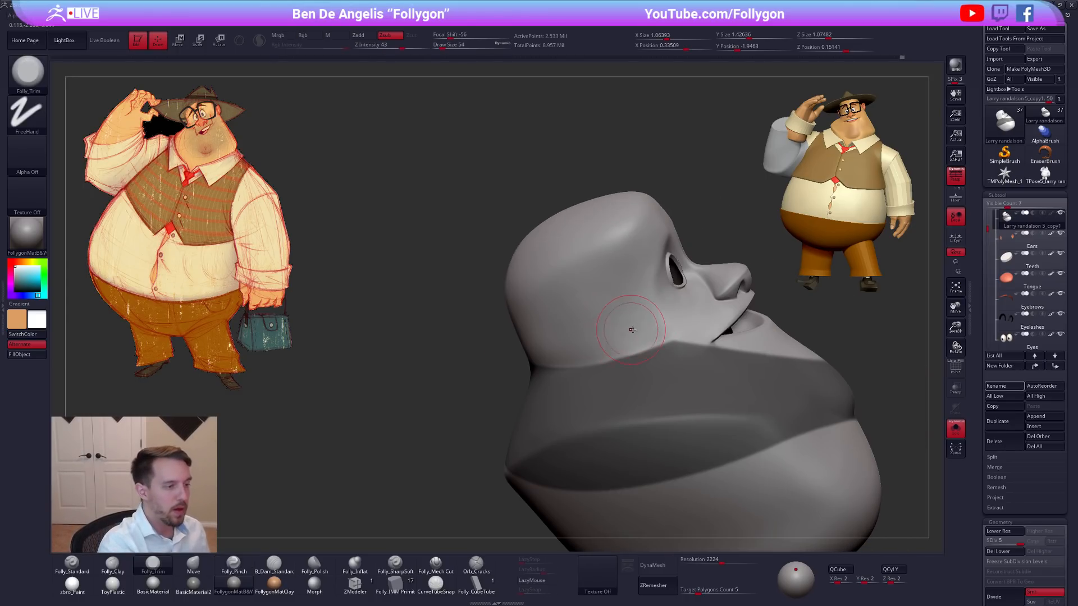
drag(601, 344, 605, 347)
mouse_move(606, 351)
right_down()
mouse_move(676, 357)
mouse_move(605, 355)
right_up()
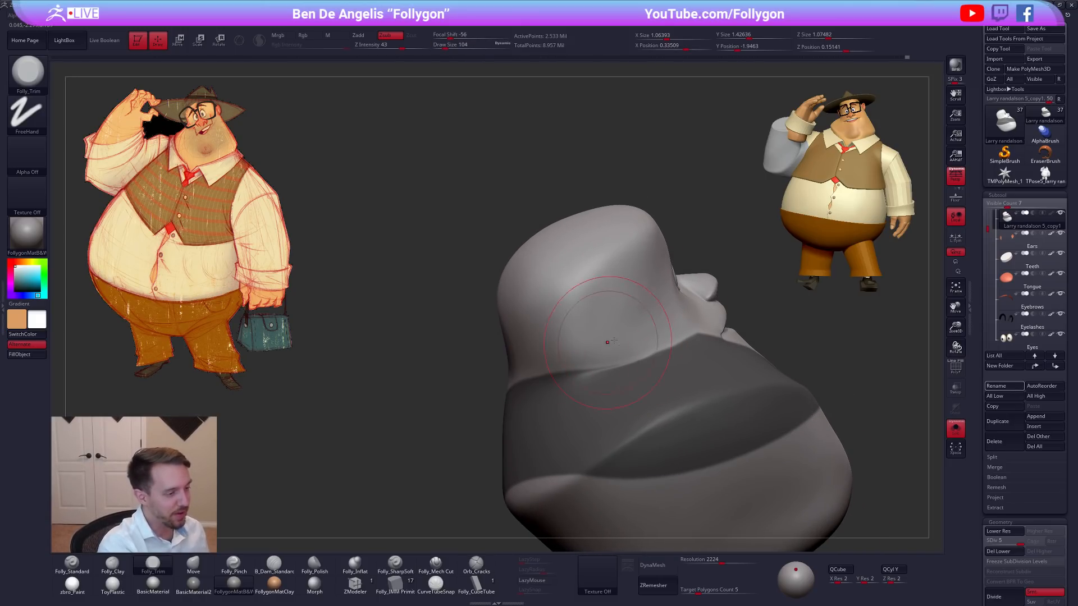
key(s)
drag(635, 328, 628, 328)
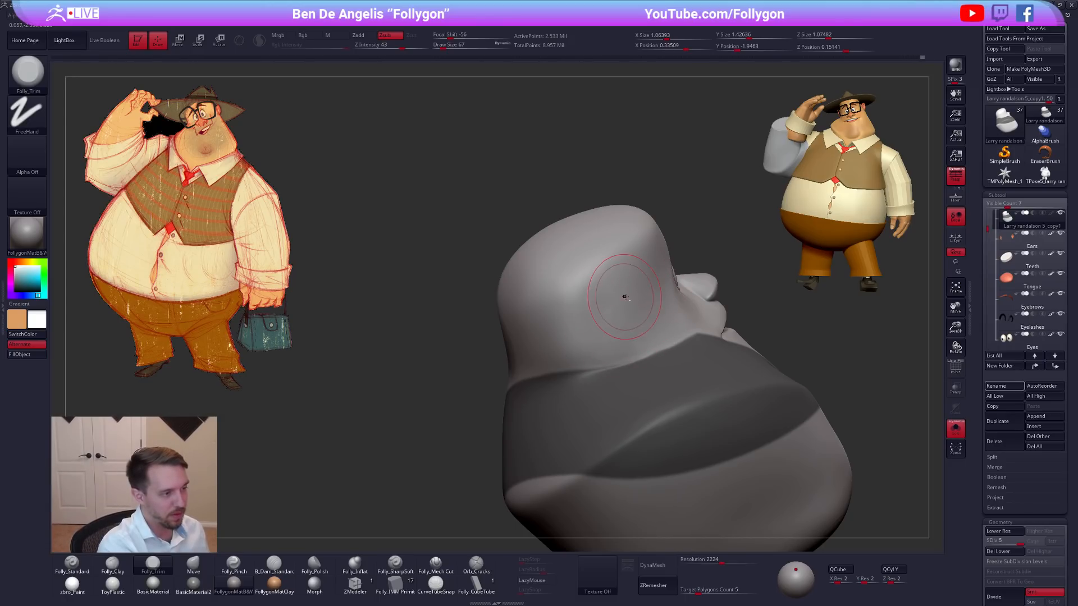
key(space)
drag(627, 279, 630, 316)
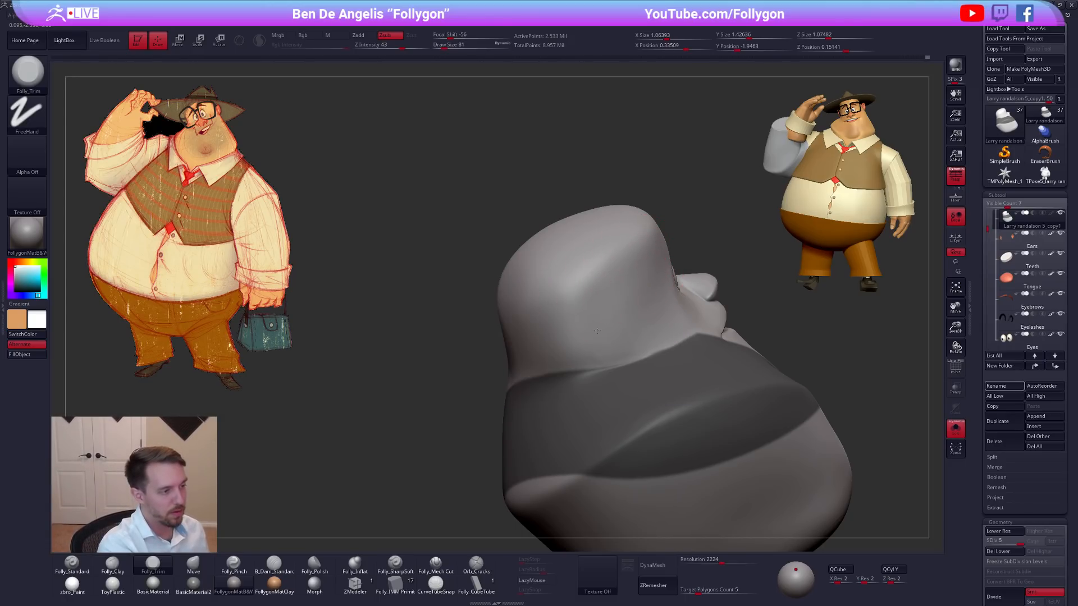
mouse_move(621, 329)
right_down()
mouse_move(659, 318)
mouse_move(582, 327)
right_up()
Lower the head to subdivision level 2, check its wireframe, and smooth the transition from skull to neck.
key(shift+d)
key(shift+d)
key(shift+d)
key(shift+f)
key(shift+f)
shift+drag(607, 321, 624, 331)
mouse_move(632, 337)
right_down()
mouse_move(590, 355)
mouse_move(602, 364)
mouse_move(588, 393)
mouse_move(643, 371)
right_up()
right_click(586, 403)
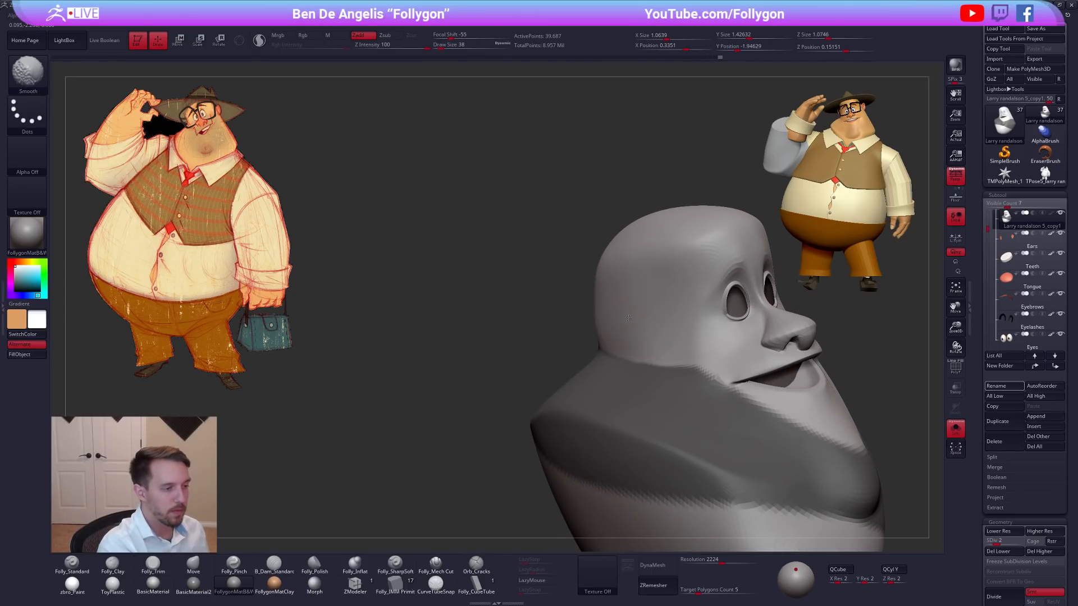
right_drag(606, 319, 633, 327)
right_click(564, 374)
mouse_move(564, 373)
right_down()
mouse_move(594, 366)
mouse_move(559, 412)
right_up()
right_click(559, 413)
ctrl+drag(740, 281, 748, 296)
Tighten the crease between skull and neck with Folly_Pinch at draw size 74, and smooth the surrounding surface.
key(5)
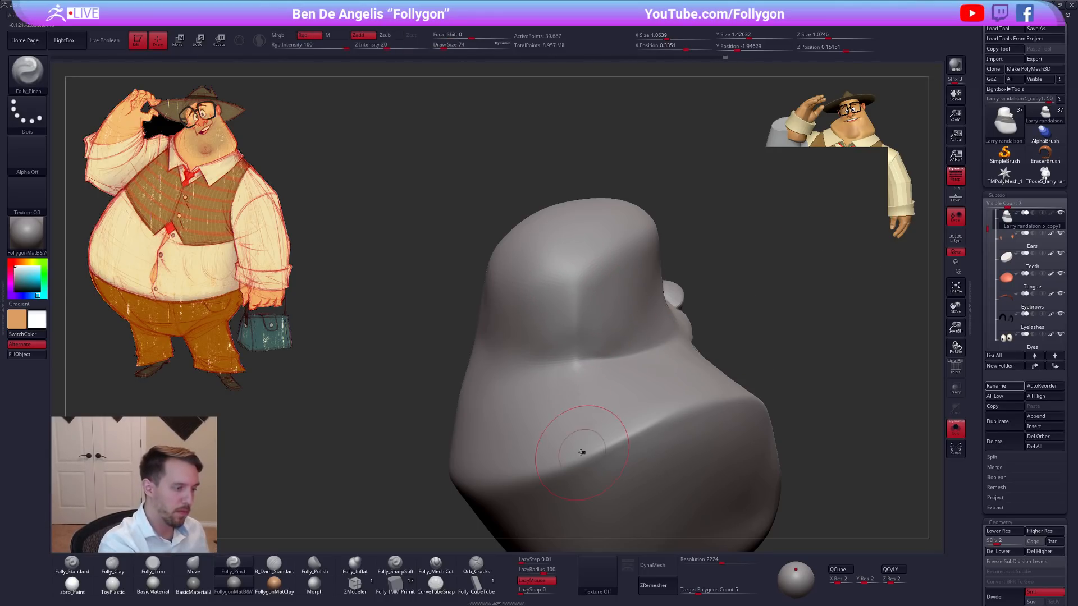
right_drag(582, 453, 577, 380)
key(shift)
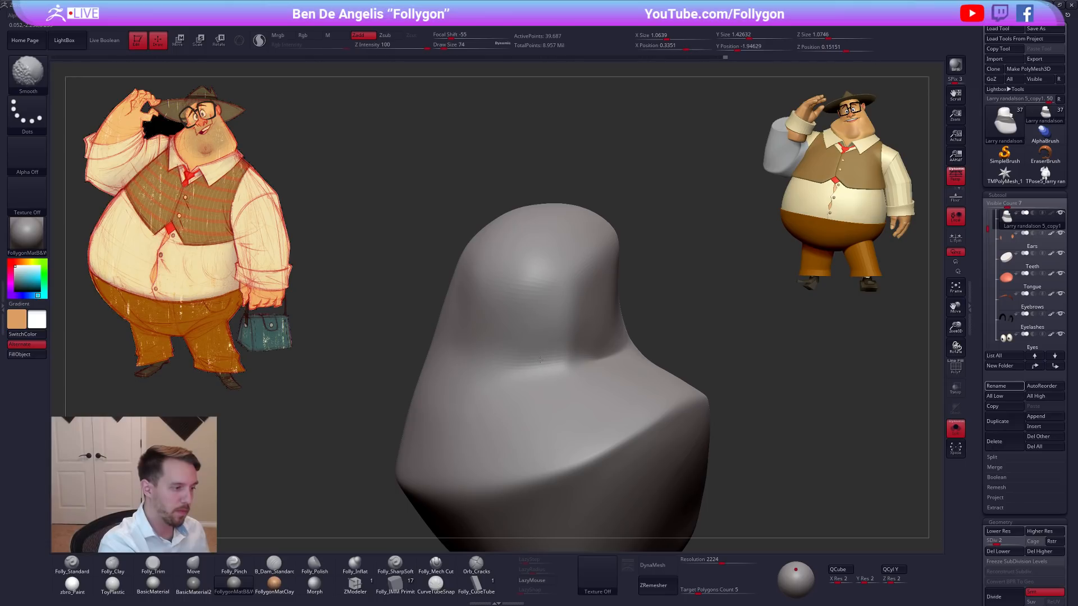
right_drag(483, 376, 444, 387)
key(shift)
mouse_move(616, 403)
right_down()
mouse_move(541, 404)
mouse_move(592, 378)
mouse_move(513, 452)
right_up()
Cut the crease behind the jaw with Folly_Mech Cut at draw size 54 and soften it with smoothing strokes.
click(436, 563)
key([)
key([)
mouse_move(588, 374)
right_down()
mouse_move(596, 384)
mouse_move(592, 370)
right_up()
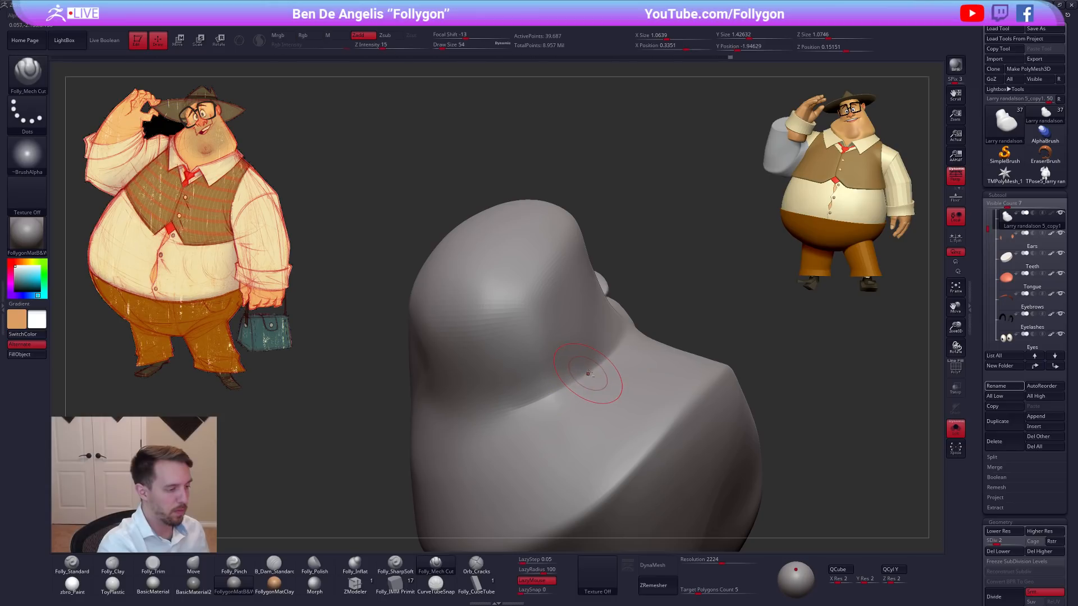
key(shift)
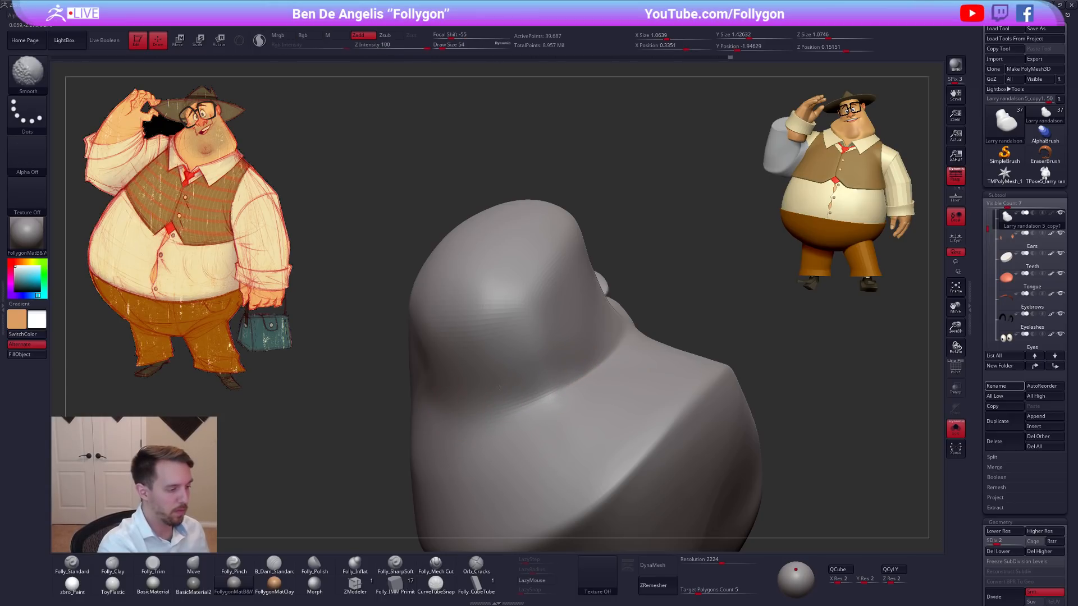
right_drag(486, 397, 561, 399)
Drop the head to subdivision level 1 and build up the skull-to-neck junction with Folly_Clay at draw size 74.
key(ctrl+d)
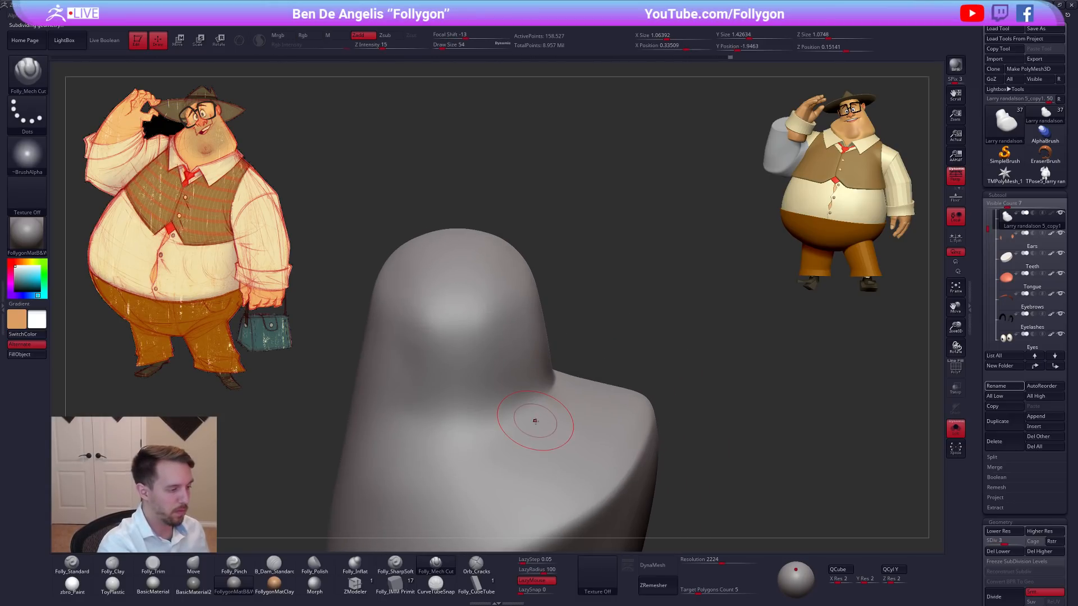
key(shift+d)
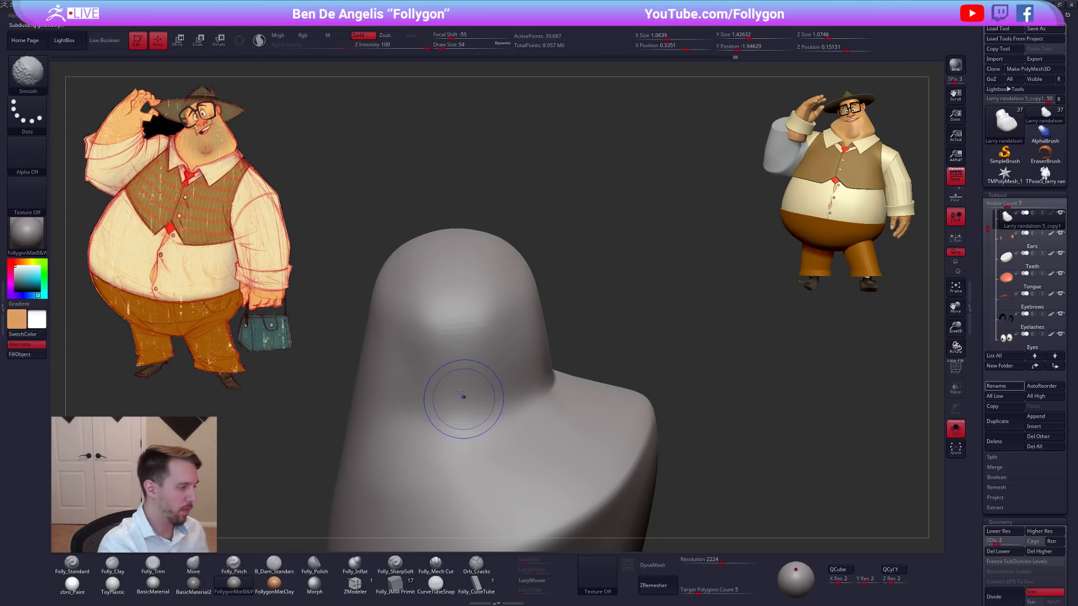
key(shift+d)
key(shift+f)
key(shift+f)
key(2)
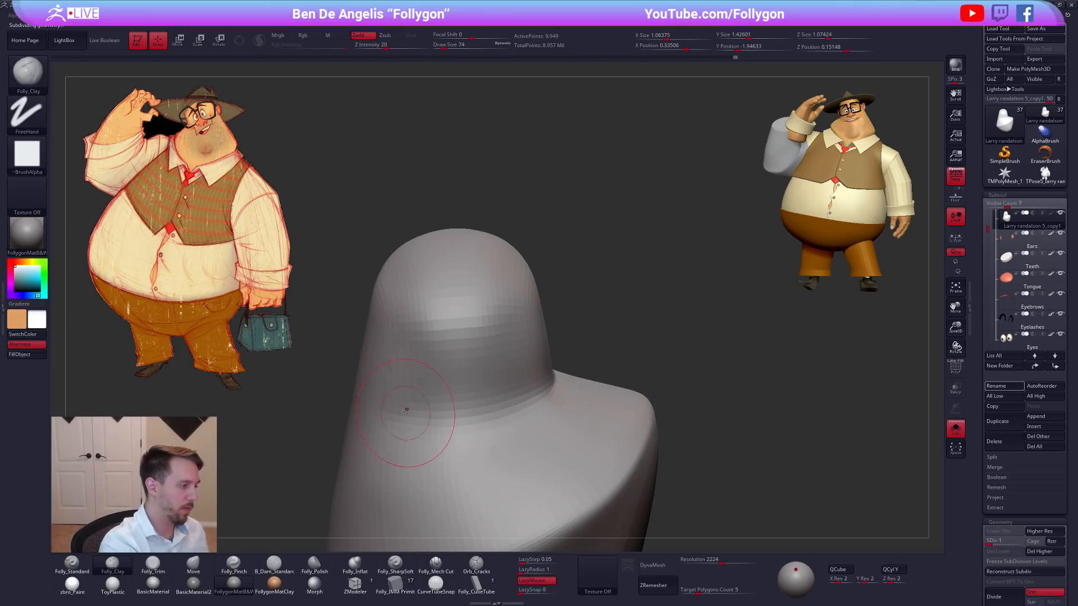
alt+right_drag(407, 413, 595, 365)
shift+drag(595, 365, 624, 351)
right_drag(550, 365, 602, 382)
Continue building up the neck beside the cheek with Folly_Clay, reducing the draw size to 54.
key(space)
drag(636, 327, 646, 326)
mouse_move(632, 331)
right_down()
mouse_move(644, 336)
mouse_move(649, 316)
mouse_move(608, 347)
mouse_move(631, 366)
mouse_move(737, 381)
right_up()
key(space)
drag(565, 360, 557, 361)
mouse_move(551, 297)
right_down()
mouse_move(496, 337)
mouse_move(527, 326)
right_up()
key(space)
drag(560, 267, 554, 266)
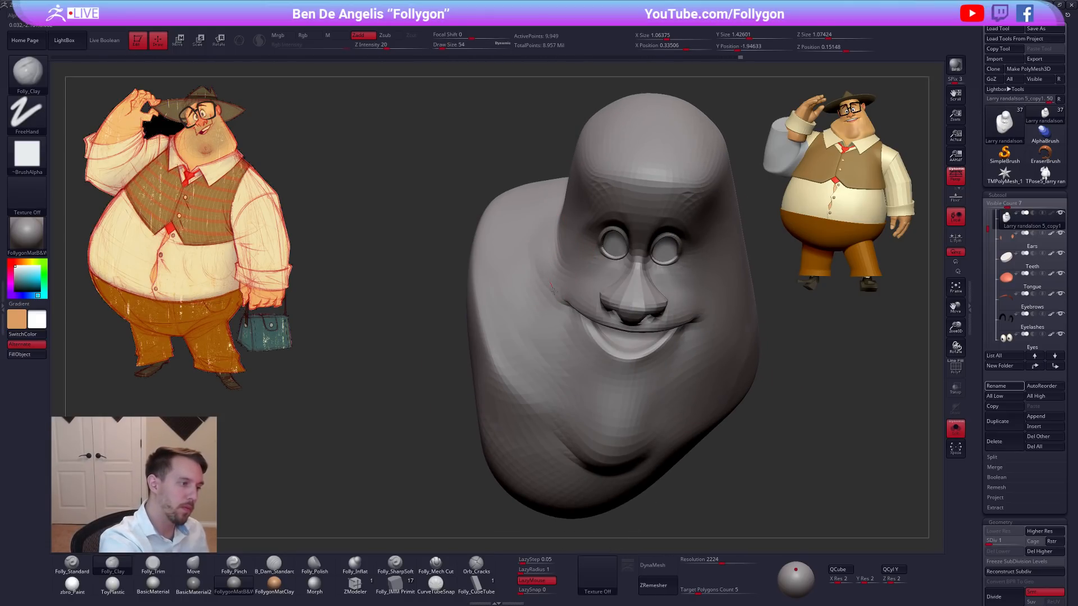
right_drag(551, 284, 542, 262)
mouse_move(544, 318)
right_down()
mouse_move(537, 229)
mouse_move(537, 298)
right_up()
Trim the plane beside the cheek with Folly_Trim at subdivision level 2, checking the wireframe and smoothing the surface.
key(ctrl+d)
key(3)
mouse_move(536, 279)
mouse_down()
mouse_move(527, 238)
mouse_move(534, 270)
mouse_up()
mouse_move(533, 320)
right_down()
mouse_move(534, 250)
mouse_move(540, 293)
right_up()
key(shift+f)
key(shift+f)
key(shift+d)
key(shift+f)
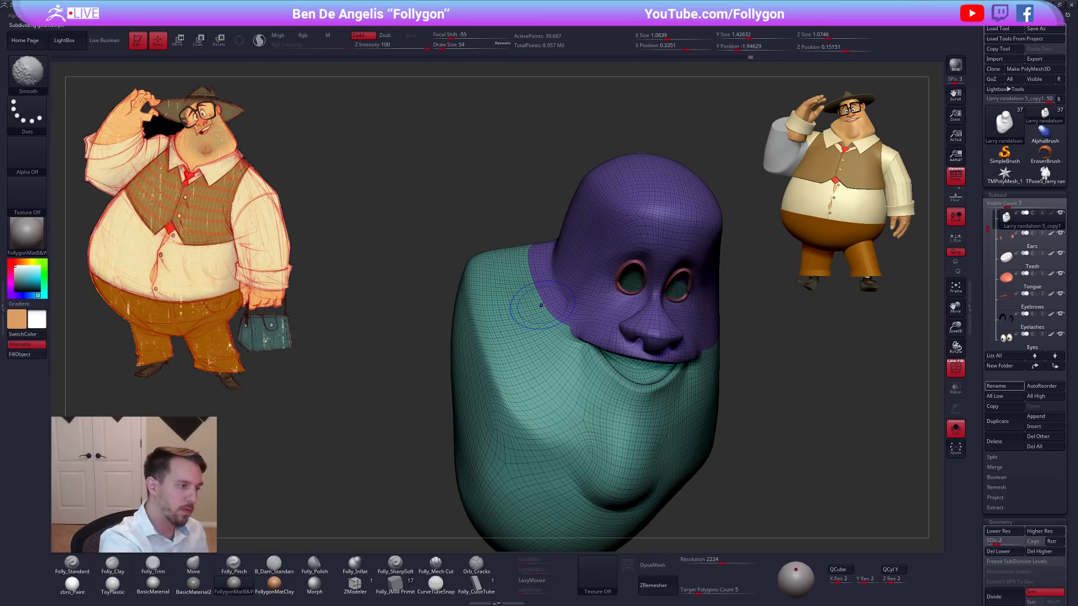
Recheck the head's wireframe and refine the cheek-to-neck plane with Folly_Trim at draw size 54.
key(shift+f)
right_drag(540, 310, 513, 280)
right_drag(534, 353, 544, 360)
key(d)
key(shift+f)
key(shift+f)
key(shift+f)
mouse_move(520, 272)
shift+mouse_down()
mouse_move(497, 299)
mouse_move(513, 326)
mouse_move(522, 303)
mouse_move(519, 324)
shift+mouse_up()
key(shift+f)
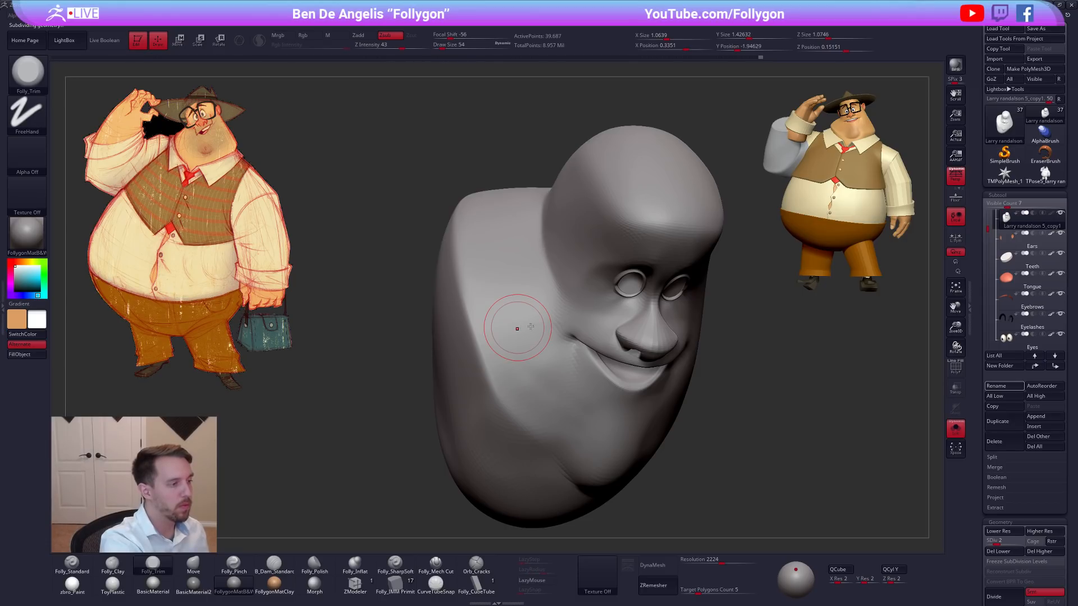
right_drag(512, 355, 551, 257)
Return the head to subdivision level 5, show the whole character again, and apply the zbro_Paint material.
key(d)
right_drag(633, 347, 699, 416)
key(d)
key(d)
right_drag(734, 450, 762, 424)
key(alt+s)
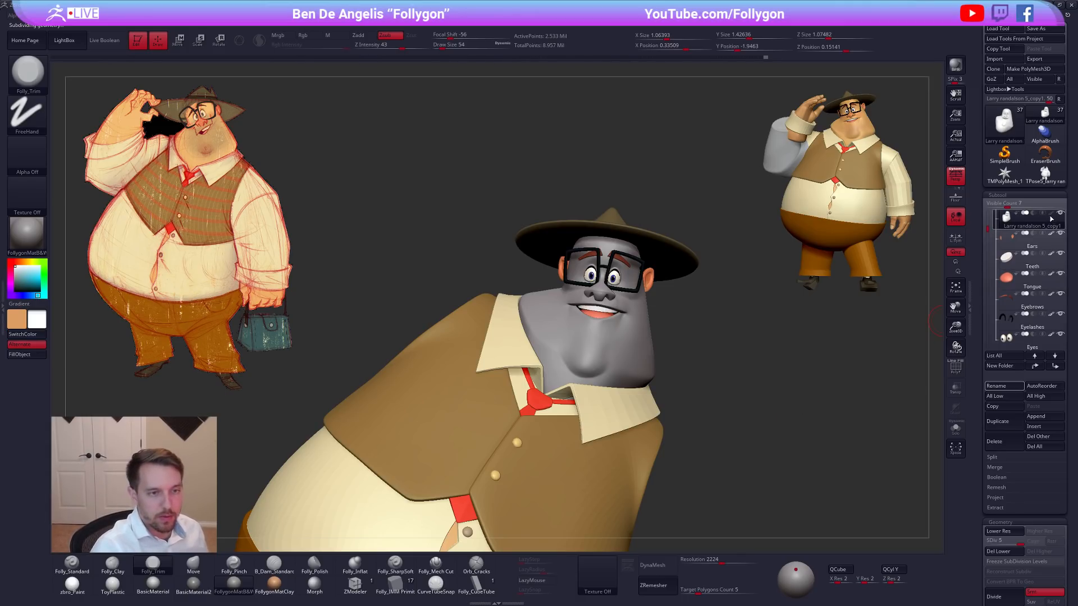
click(85, 582)
shift+drag(703, 443, 674, 416)
right_drag(663, 418, 596, 392)
Select the vest and ready the Move brush at draw size 192.
alt+click(517, 304)
ctrl+right_drag(517, 304, 516, 313)
key(b)
key(m)
key(v)
key(space)
drag(498, 290, 507, 286)
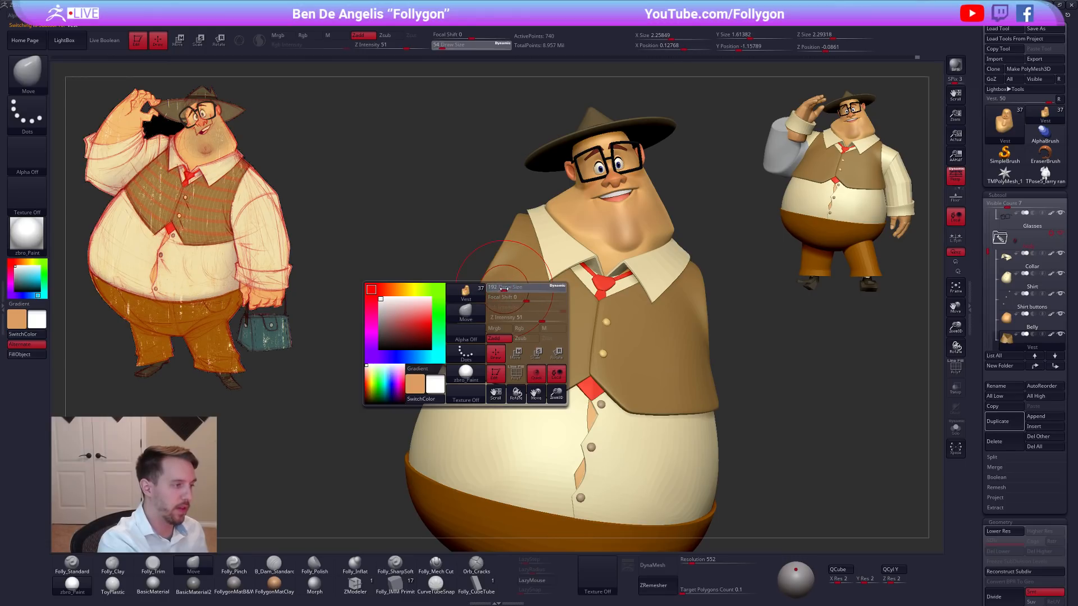
ctrl+right_drag(752, 360, 743, 305)
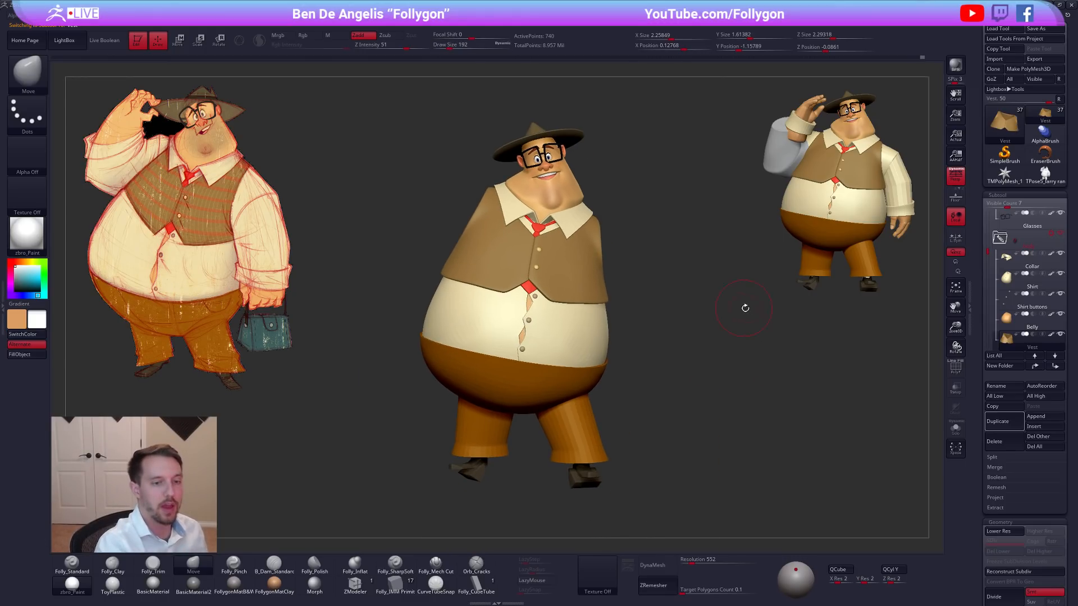
Compare the character's overall shapes in plain gray with FollygonMatB&W and in full color with zbro_Paint.
shift+click(1050, 335)
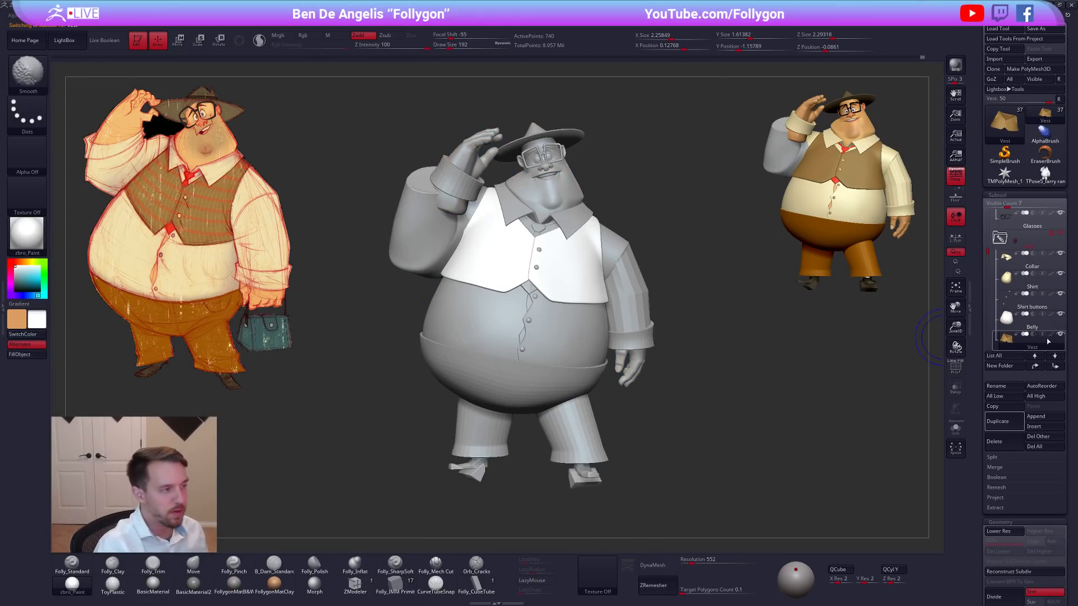
click(233, 583)
drag(685, 439, 674, 449)
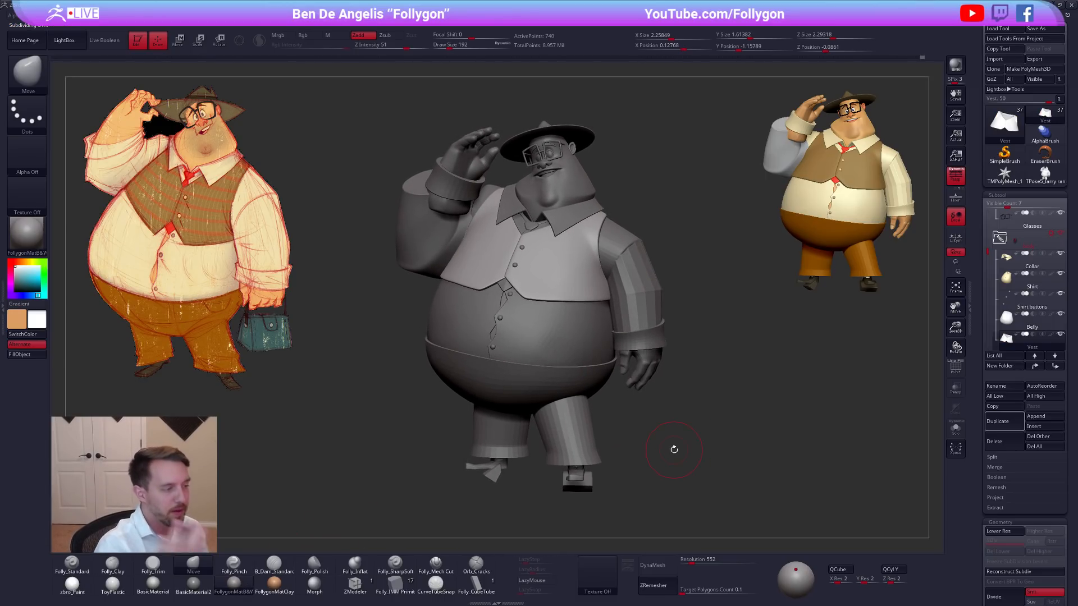
shift+click(1051, 334)
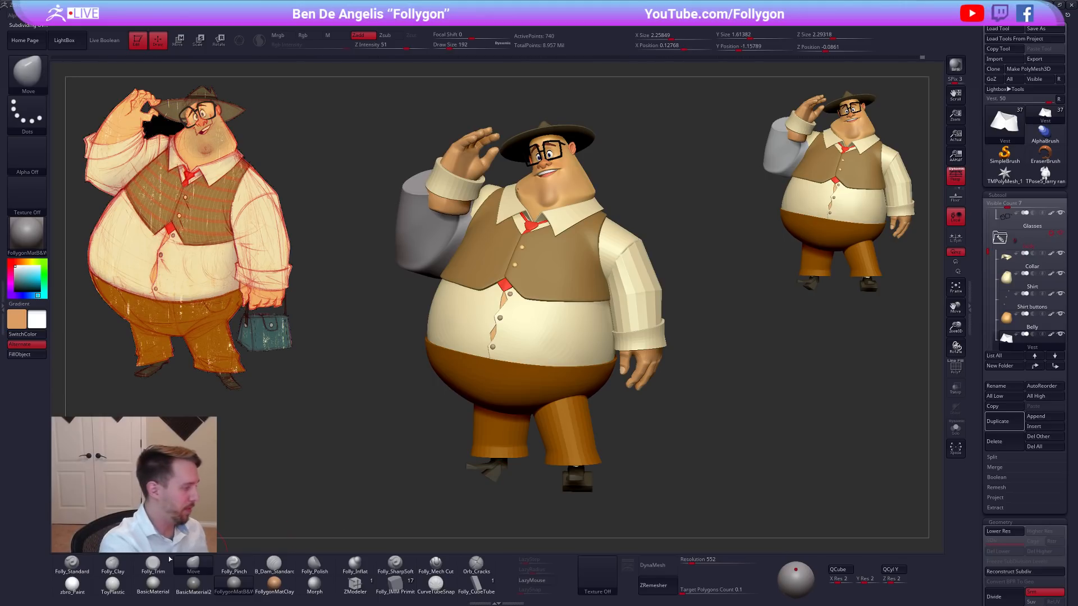
click(74, 589)
alt+drag(609, 463, 603, 433)
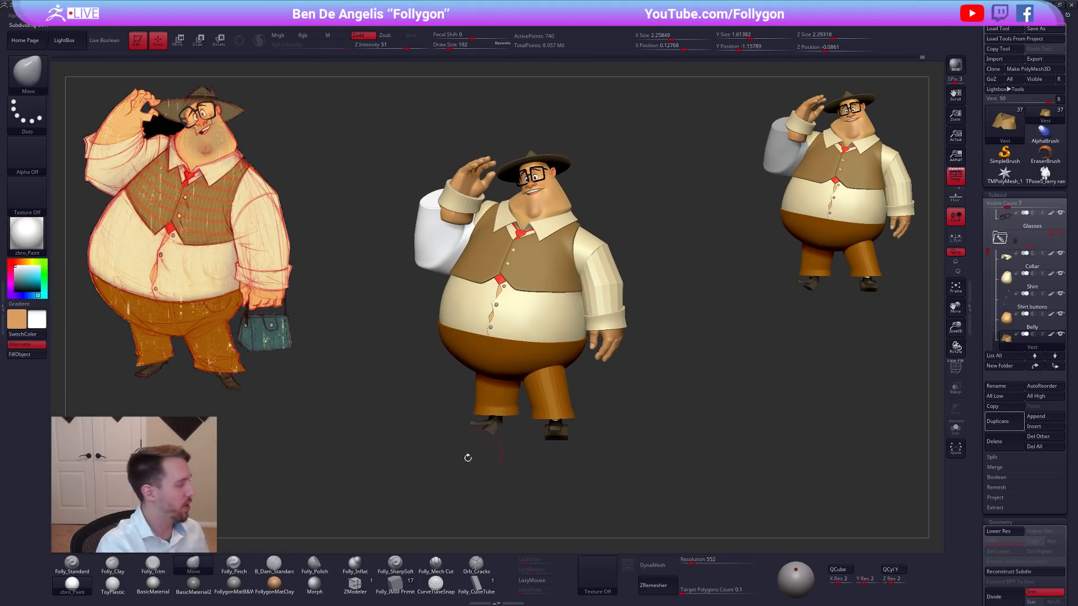
drag(427, 378, 461, 408)
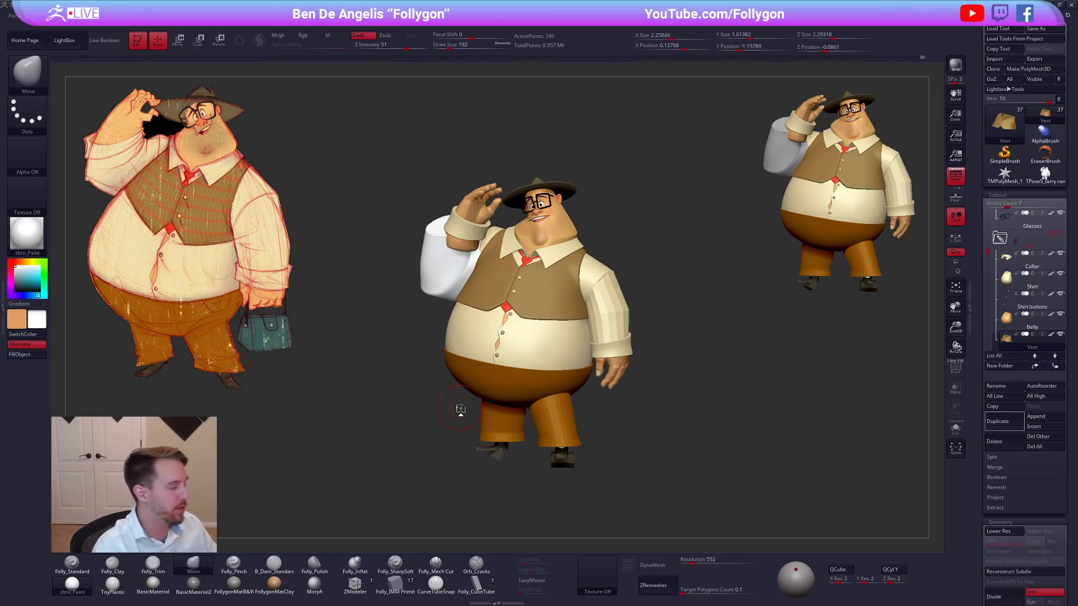
Select and isolate the head, reduce the Move brush to draw size 121, and lower the subdivision level.
alt+click(570, 232)
key(space)
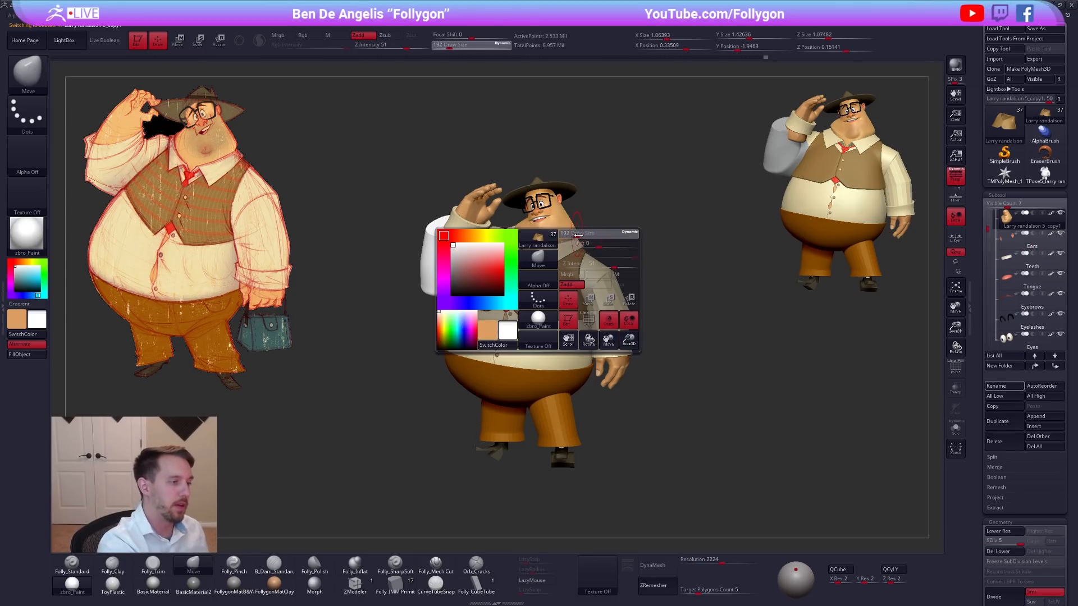
key(alt+s)
alt+right_drag(577, 236, 601, 323)
key(space)
drag(601, 322, 602, 323)
right_drag(602, 323, 608, 329)
key(space)
drag(607, 329, 603, 329)
mouse_move(603, 329)
right_down()
mouse_move(595, 304)
mouse_move(579, 300)
right_up()
key(shift+d)
key(shift+d)
key(shift+d)
key(shift+d)
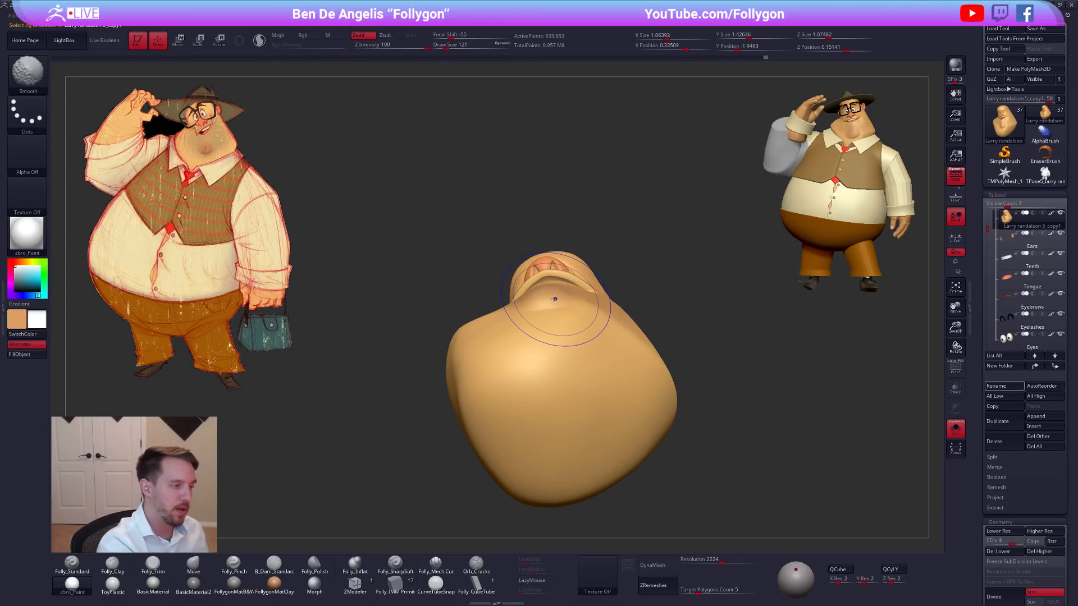
Reshape the underside of the chin and neck with the Move brush at draw size 113 on subdivision level 1.
key(space)
drag(564, 303, 567, 303)
right_drag(567, 303, 553, 304)
key(space)
drag(552, 304, 529, 303)
key(space)
mouse_move(554, 298)
right_down()
mouse_move(547, 318)
mouse_move(560, 334)
right_up()
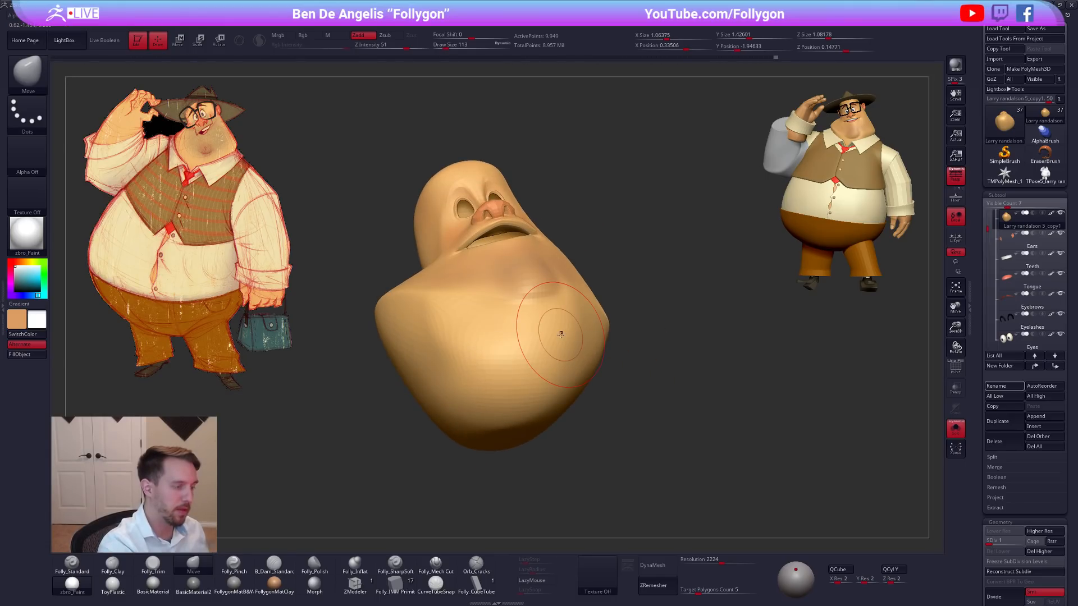
Define the form below the chin with Folly_Mech Cut, raising the head to subdivision level 5 and reducing the draw size.
click(435, 561)
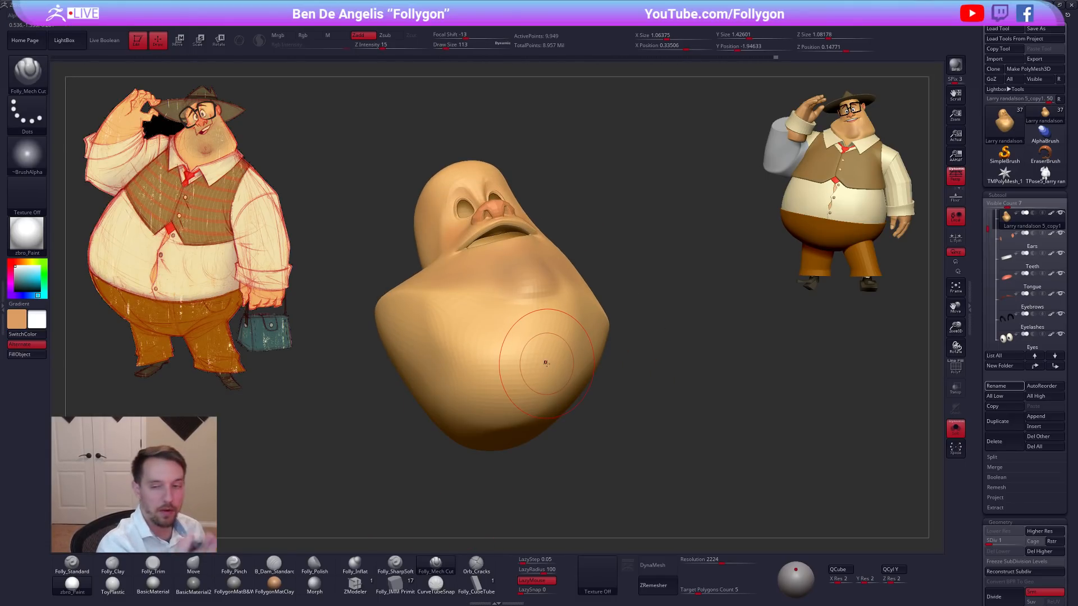
alt+right_drag(547, 363, 568, 406)
key(d)
key(d)
key(d)
key(d)
key(space)
drag(574, 356, 569, 356)
mouse_move(571, 360)
right_down()
mouse_move(586, 398)
mouse_move(572, 374)
mouse_move(541, 385)
mouse_move(578, 348)
right_up()
key(space)
drag(579, 348, 581, 348)
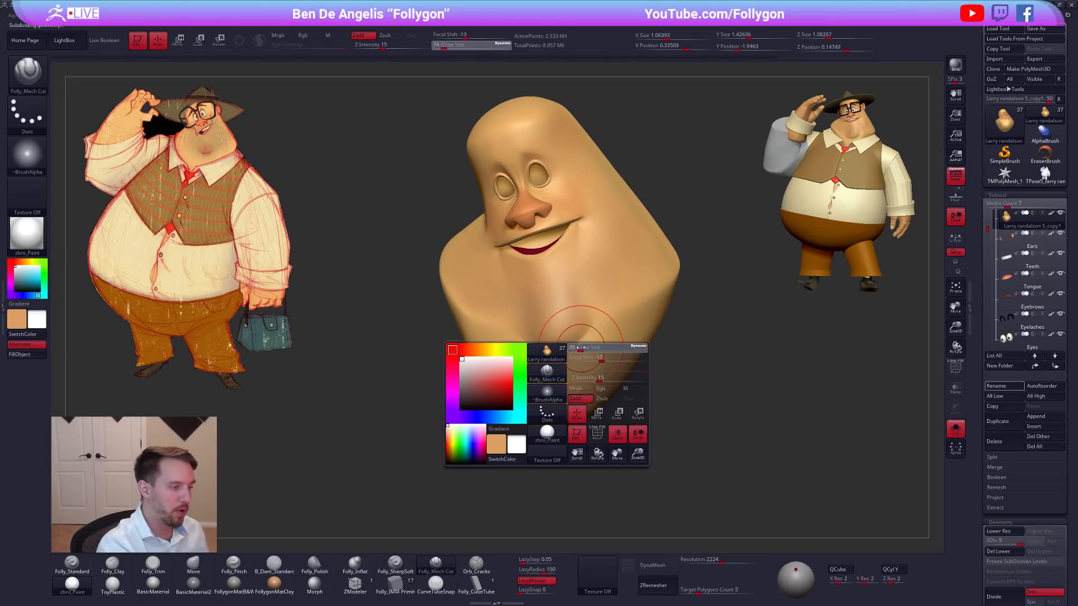
right_drag(580, 348, 588, 344)
key(space)
mouse_move(588, 344)
mouse_down()
mouse_move(557, 340)
mouse_move(503, 354)
mouse_up()
Adjust the neck shape with the Move brush at draw size 104, and bring the whole character back into display.
key(b)
key(m)
key(v)
key(space)
key(space)
mouse_move(531, 350)
right_down()
mouse_move(498, 339)
mouse_move(474, 309)
right_up()
key(alt+s)
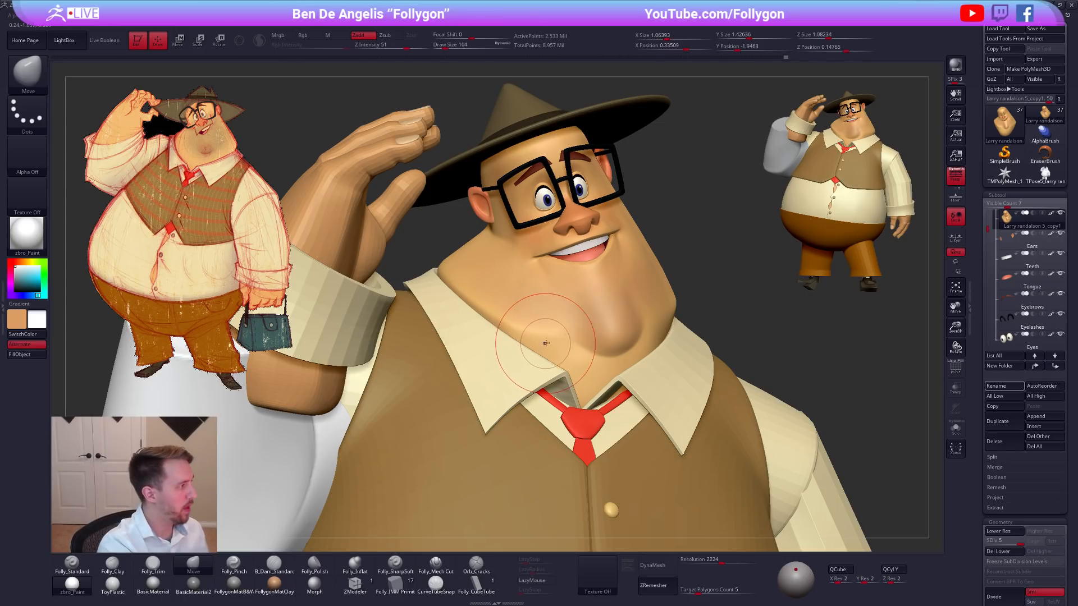
Drop the head to subdivision level 1, isolate it, and adjust the neck below the chin at draw size 88.
key(shift+d)
key(shift+d)
key(shift+d)
key(shift+d)
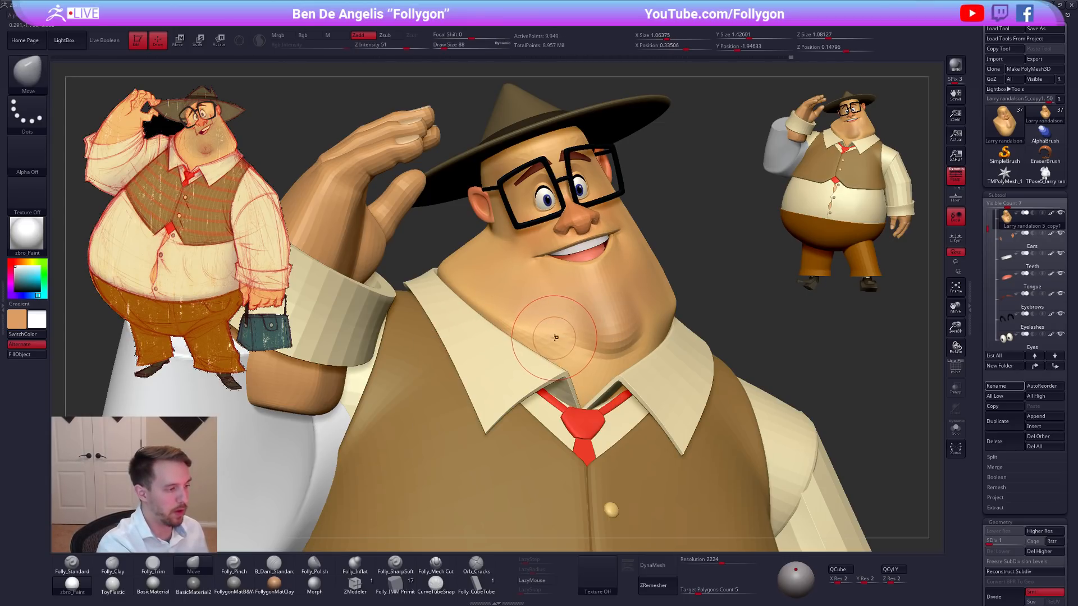
key(alt+s)
right_drag(563, 337, 540, 370)
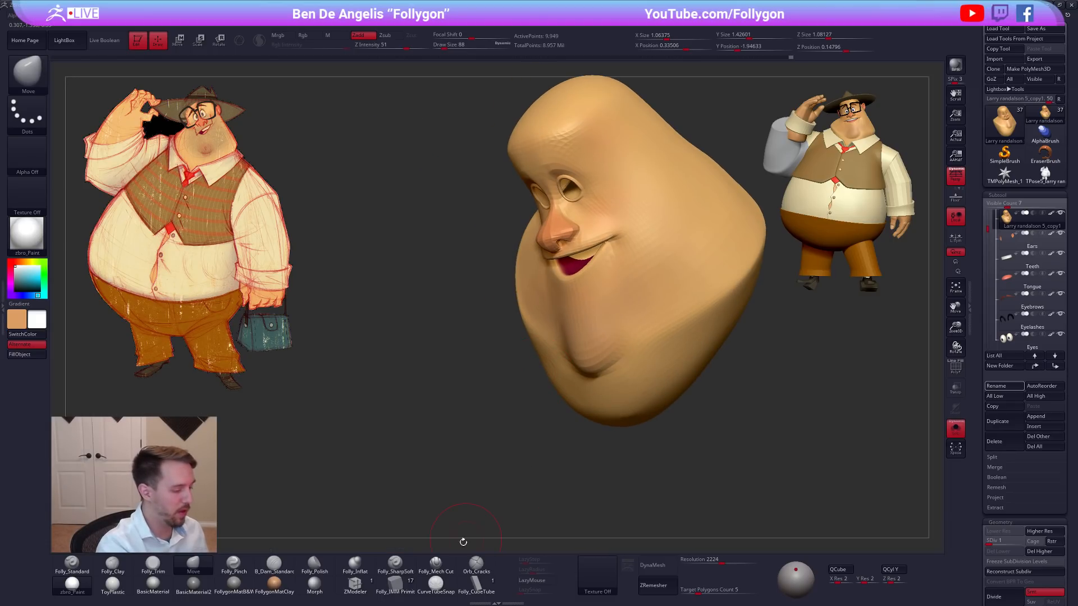
Refine the neck below the jaw with Folly_Mech Cut and Folly_Trim at draw size 88 on subdivision level 2.
click(438, 564)
key(d)
mouse_move(571, 414)
right_down()
mouse_move(593, 411)
mouse_move(598, 378)
mouse_move(587, 430)
right_up()
key(space)
key(3)
ctrl+right_drag(621, 373, 638, 369)
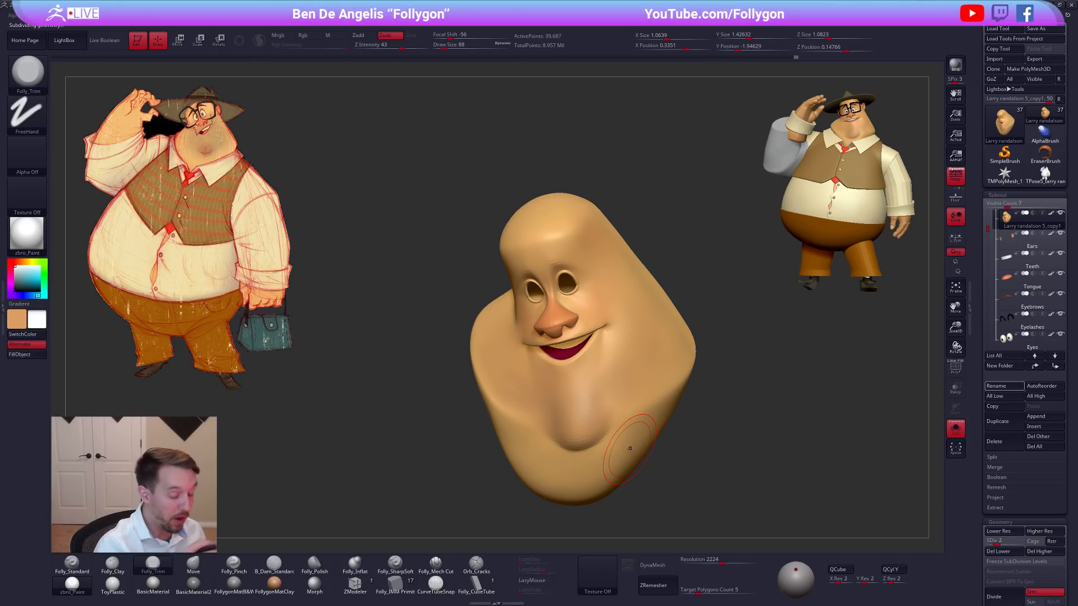
right_drag(703, 446, 707, 463)
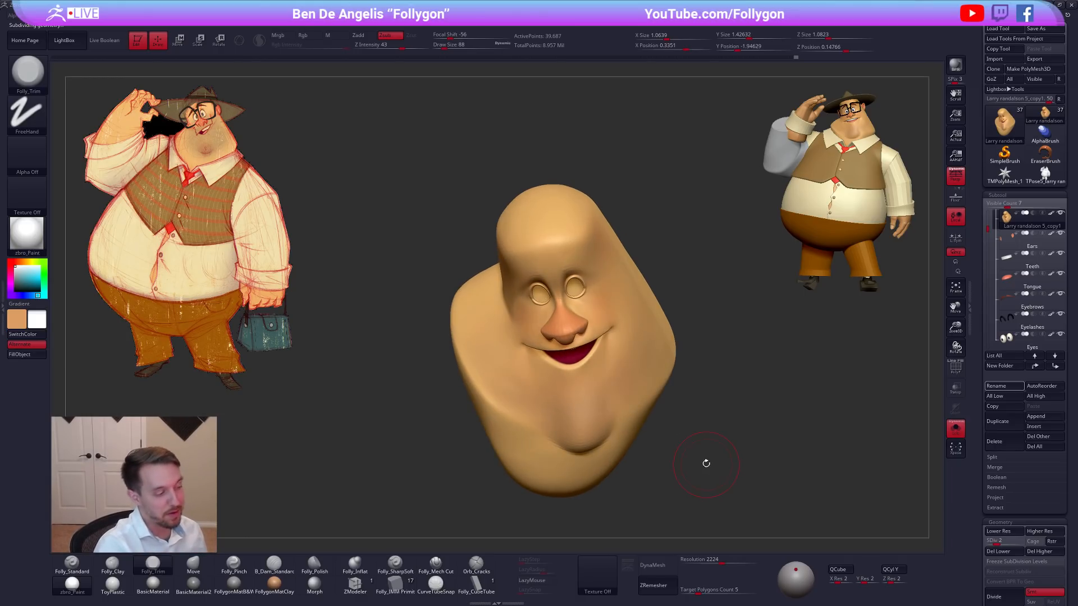
key(d)
ctrl+right_drag(707, 357, 705, 328)
Select the teal Nails1 subtool and examine its form and wireframe from several angles.
drag(988, 229, 997, 308)
click(1005, 280)
right_drag(772, 433, 730, 312)
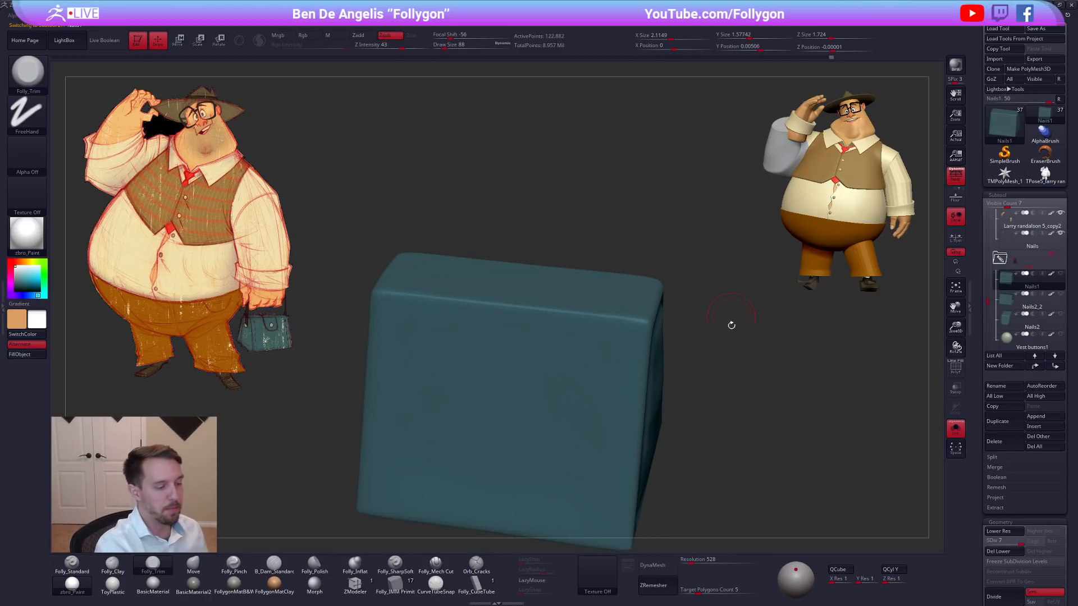
ctrl+right_drag(774, 519, 751, 505)
alt+right_drag(751, 504, 691, 524)
key(shift+f)
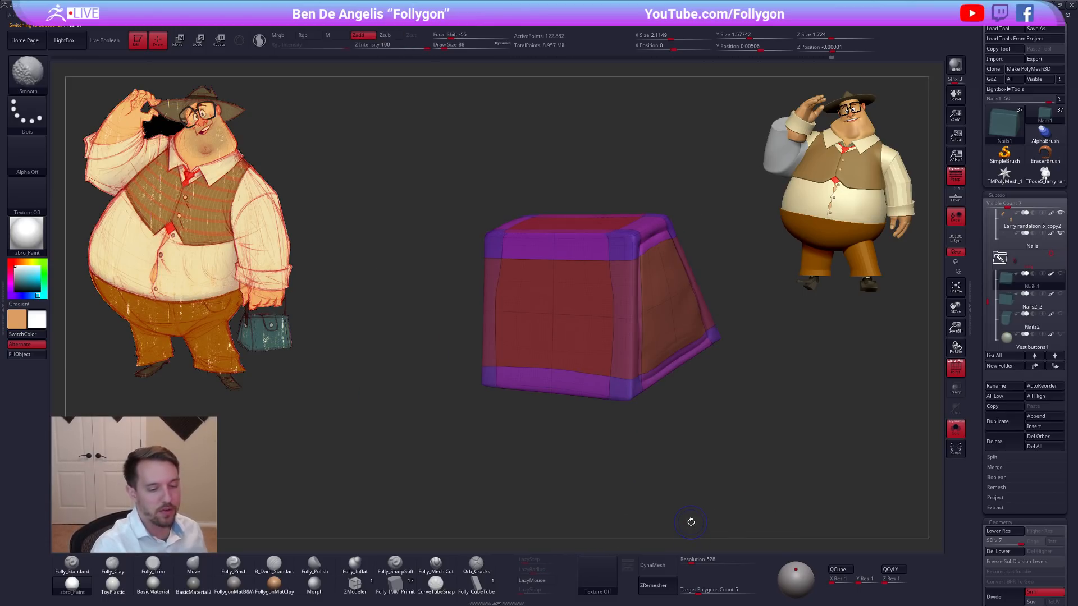
Hide the wireframe on the teal nail block and try subdividing it up to subdivision level 11.
key(shift+f)
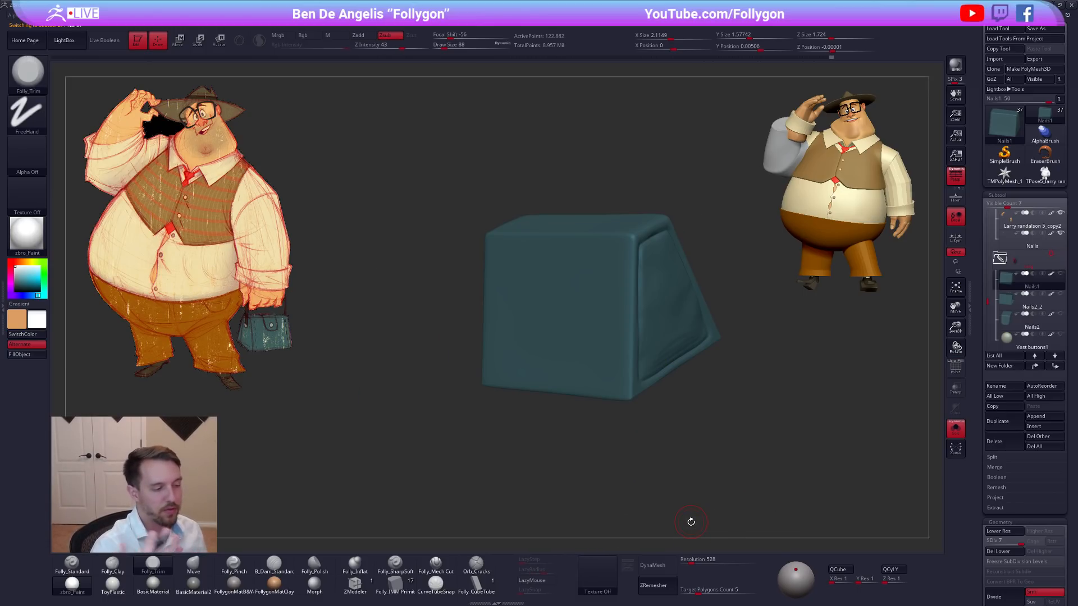
key(ctrl+d)
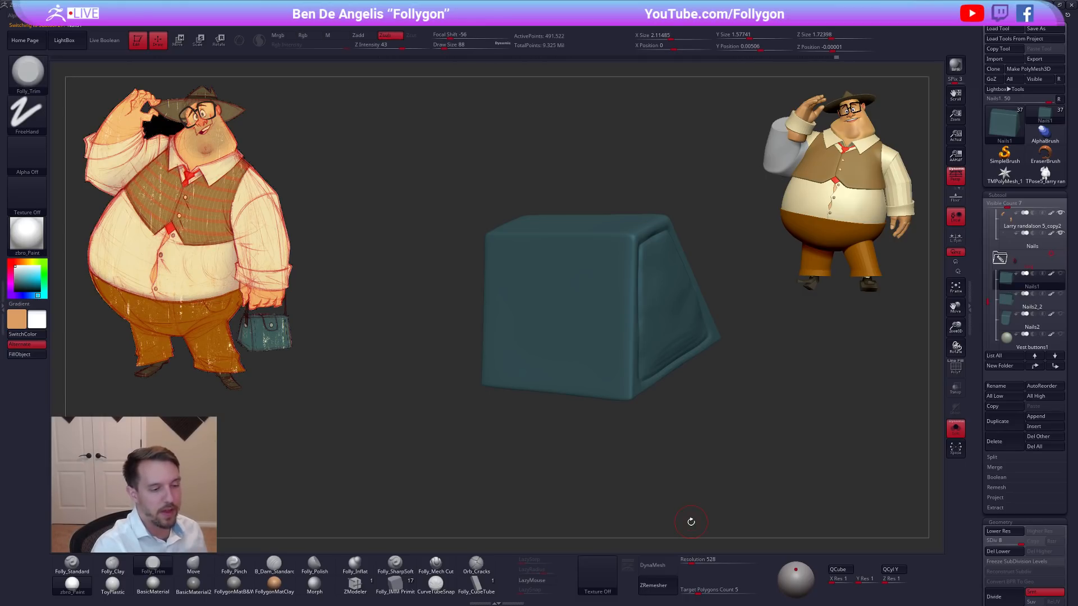
key(ctrl+d)
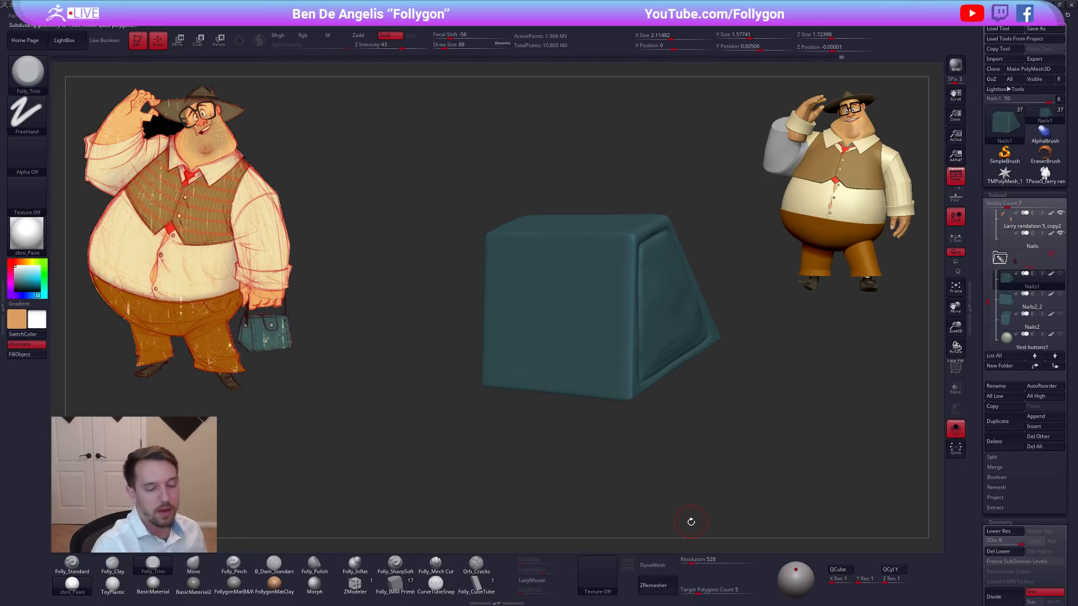
key(ctrl)
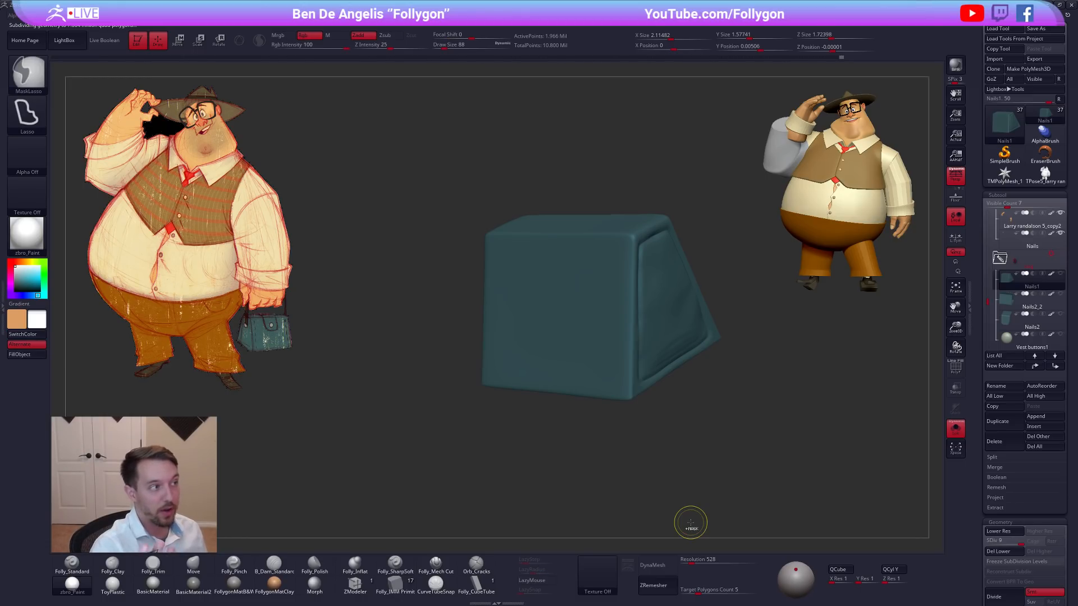
key(ctrl)
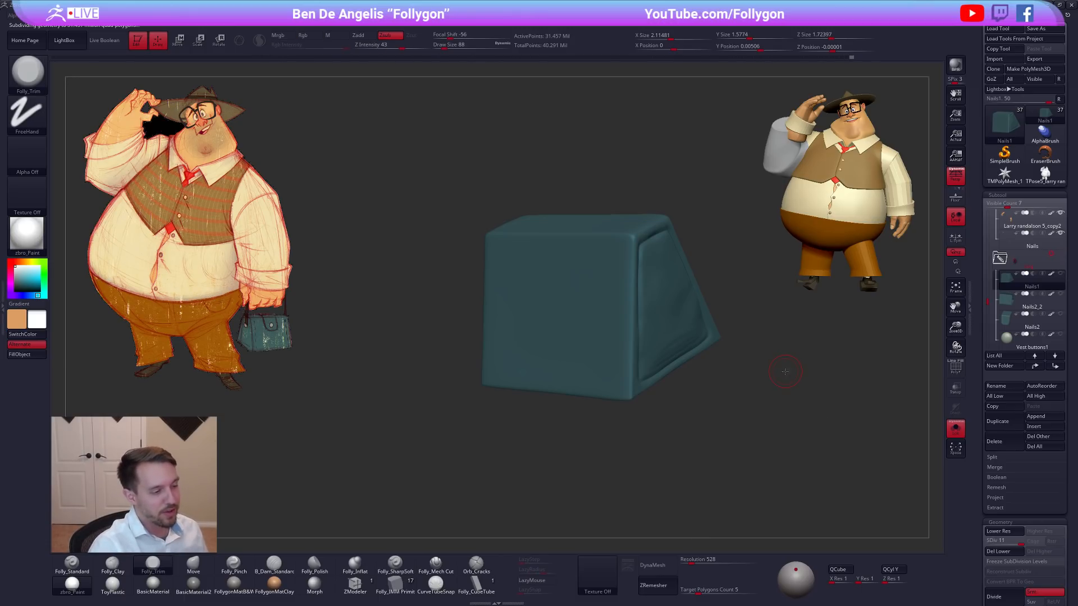
alt+drag(785, 371, 743, 405)
key(ctrl)
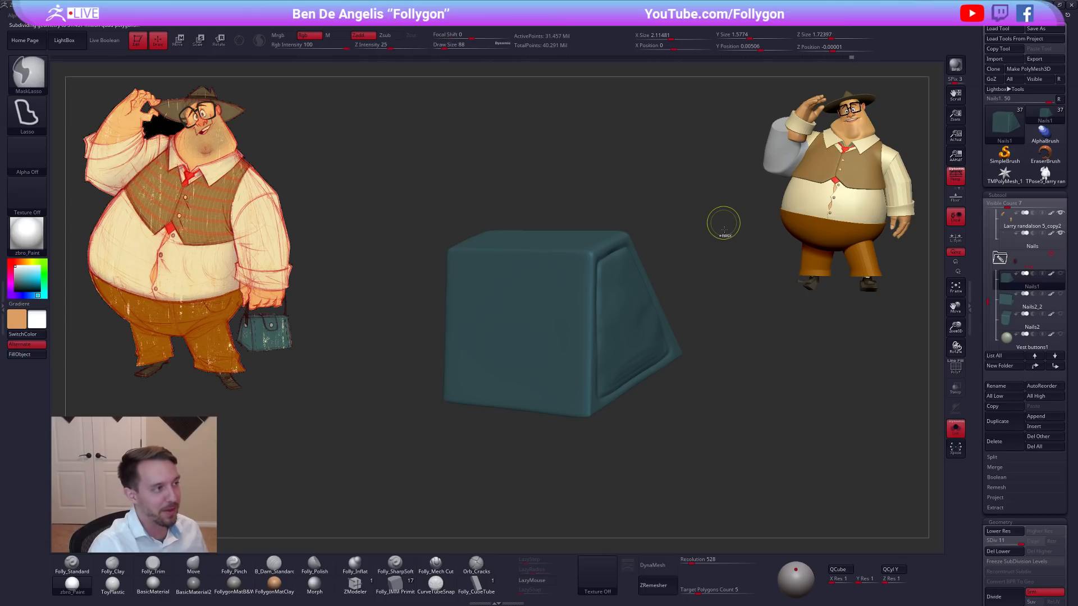
Undo the added subdivisions on the teal nail block back to level 7 and bring the whole character back into display.
key(shift+d)
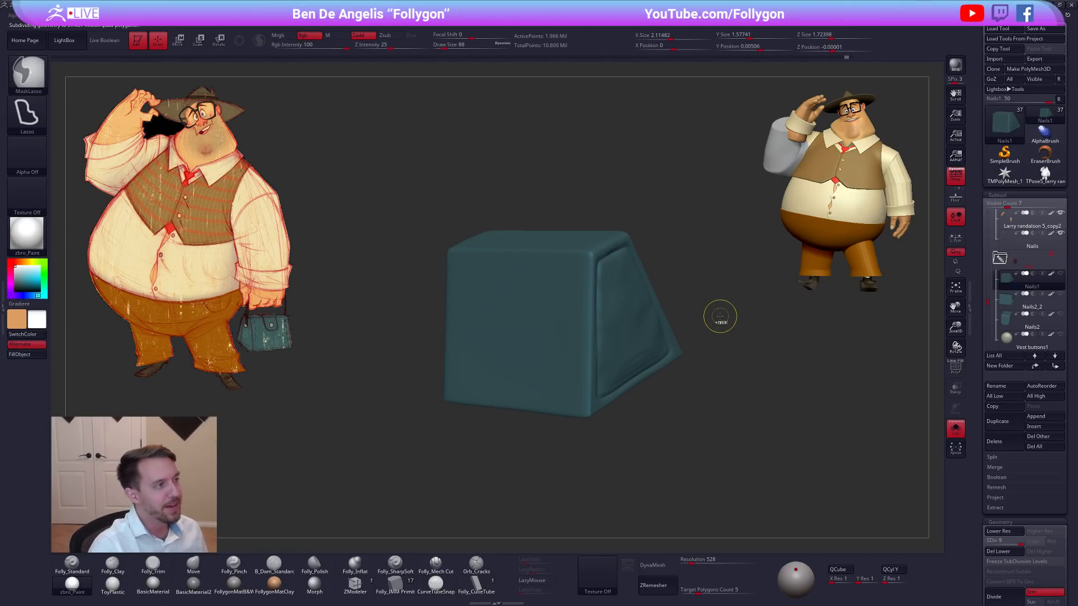
key(ctrl+z)
key(ctrl+z)
key(ctrl+z)
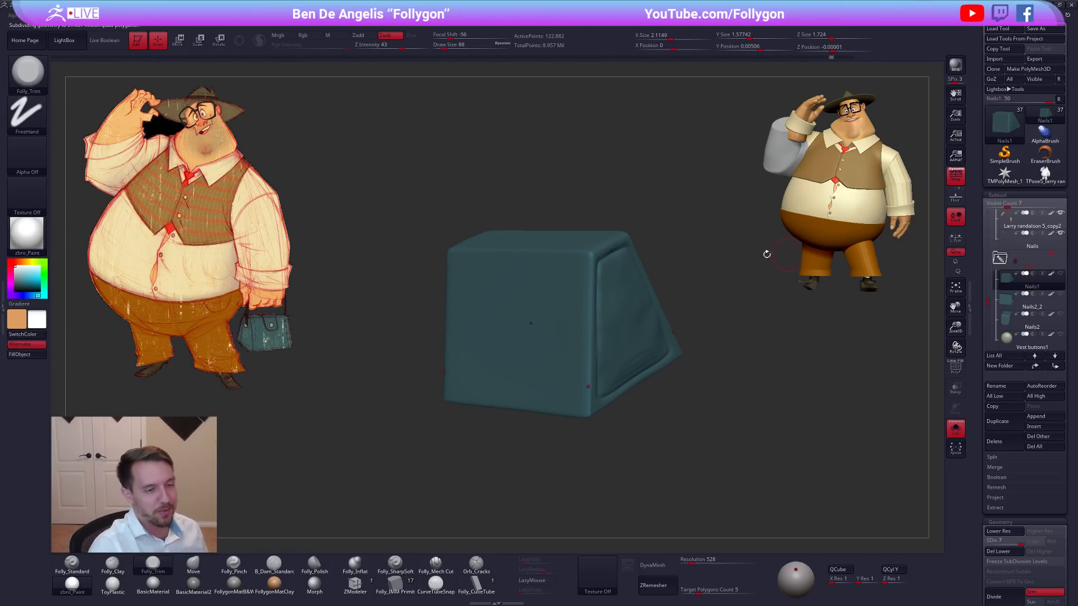
key(ctrl+z)
key(ctrl+z)
key(ctrl+z)
key(ctrl+z)
key(ctrl+z)
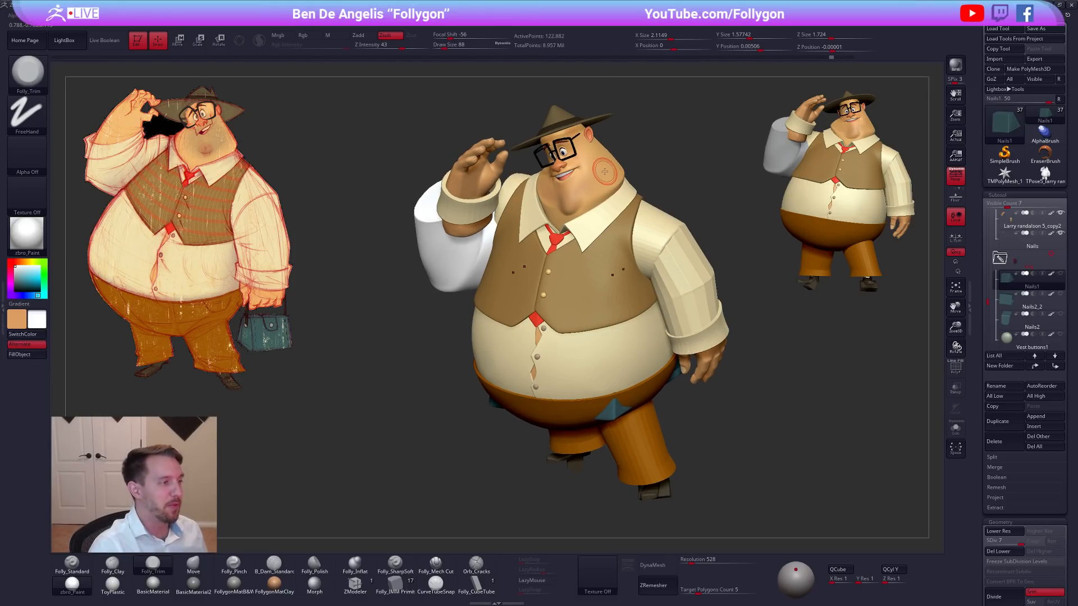
Isolate the head and sharpen the ridge around the back of the neck with the Folly_Pinch brush, working up to draw size 150.
key(alt+s)
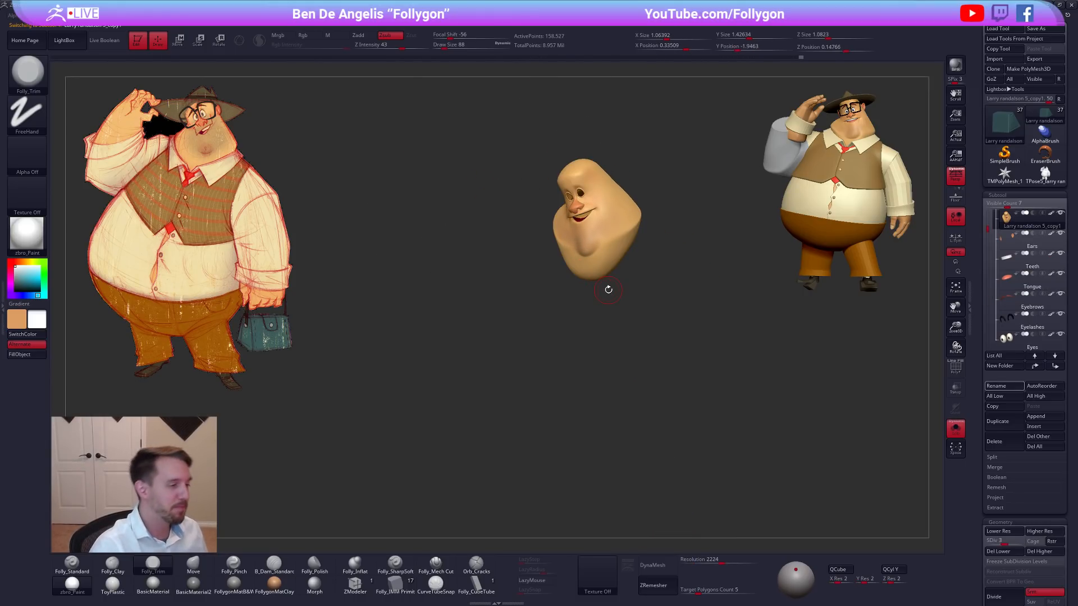
click(234, 565)
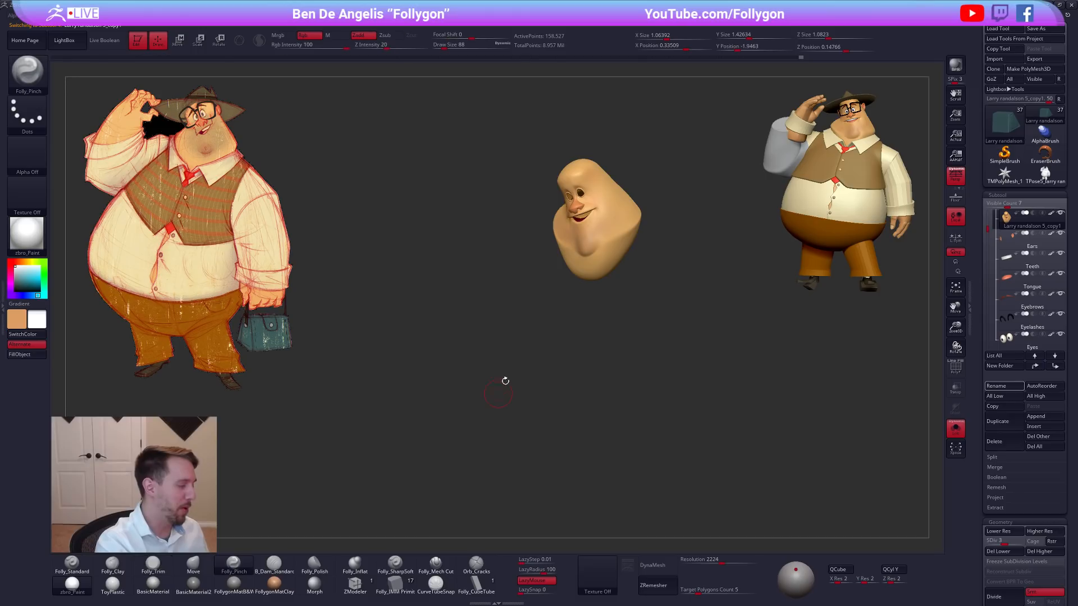
mouse_move(558, 271)
mouse_down()
mouse_move(595, 202)
mouse_move(611, 292)
mouse_up()
right_drag(610, 292, 599, 289)
key(3)
drag(622, 271, 572, 314)
right_drag(585, 315, 603, 303)
drag(603, 303, 581, 315)
mouse_move(567, 315)
right_down()
mouse_move(585, 319)
mouse_move(590, 303)
mouse_move(620, 307)
right_up()
drag(619, 307, 599, 296)
key(5)
right_drag(599, 297, 628, 280)
drag(658, 279, 651, 282)
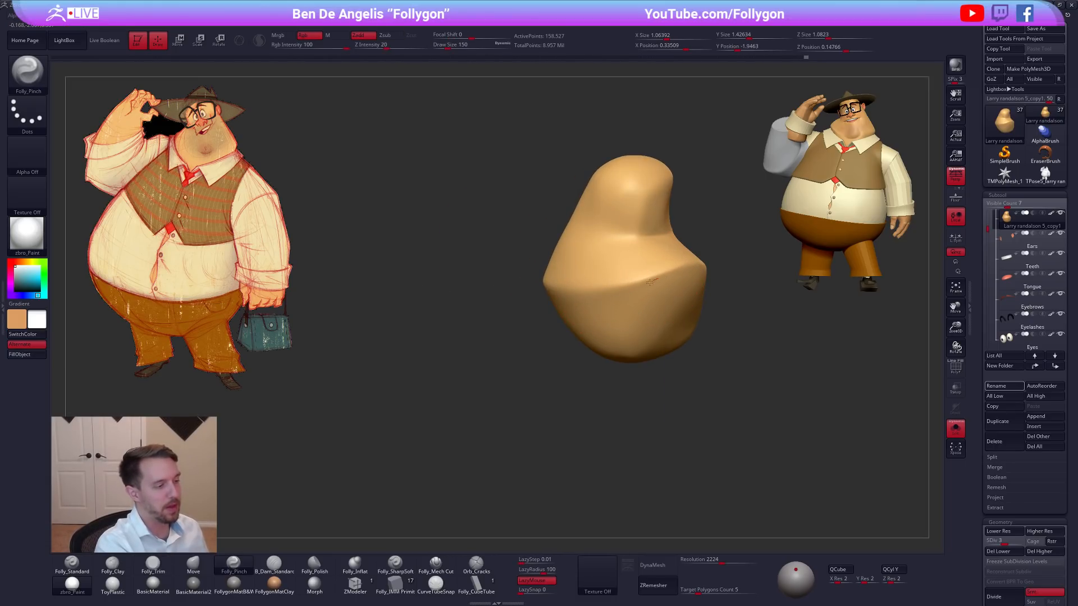
Pinch the full length of the neck ridge into a crisp edge at draw size 150 and bring the whole character back into display.
right_drag(507, 289, 701, 281)
drag(713, 280, 659, 291)
right_drag(659, 291, 674, 288)
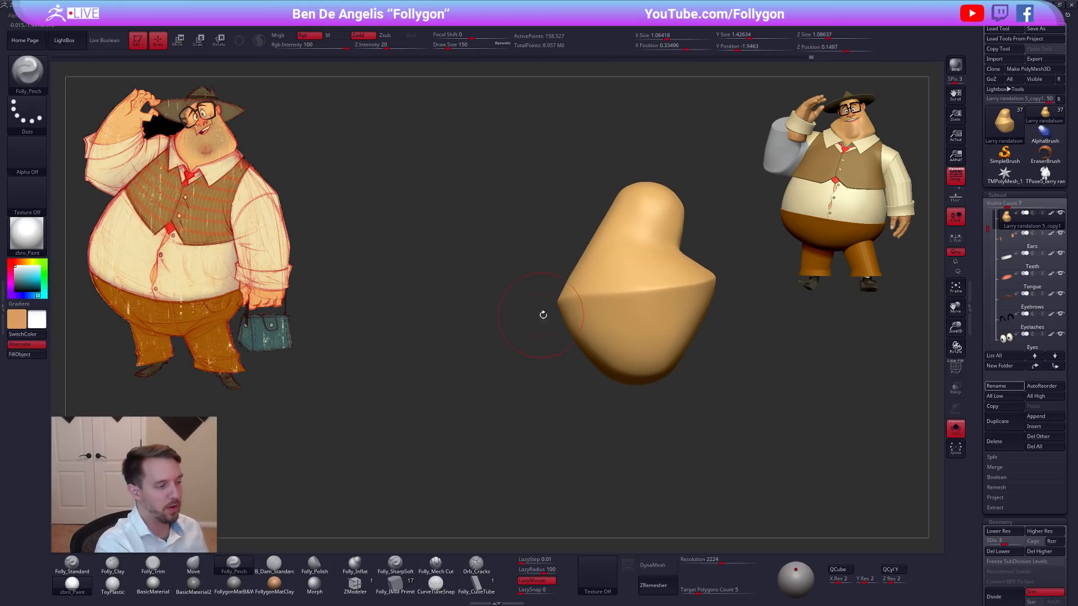
shift+right_drag(537, 315, 622, 305)
right_drag(553, 320, 614, 337)
key(alt+s)
Switch to the Move brush, turn on Live Boolean for the full character, and set the draw size to 252.
mouse_move(668, 365)
alt+right_down()
mouse_move(664, 318)
mouse_move(654, 343)
mouse_move(696, 341)
alt+right_up()
key(b)
key(m)
key(v)
right_drag(762, 418, 749, 449)
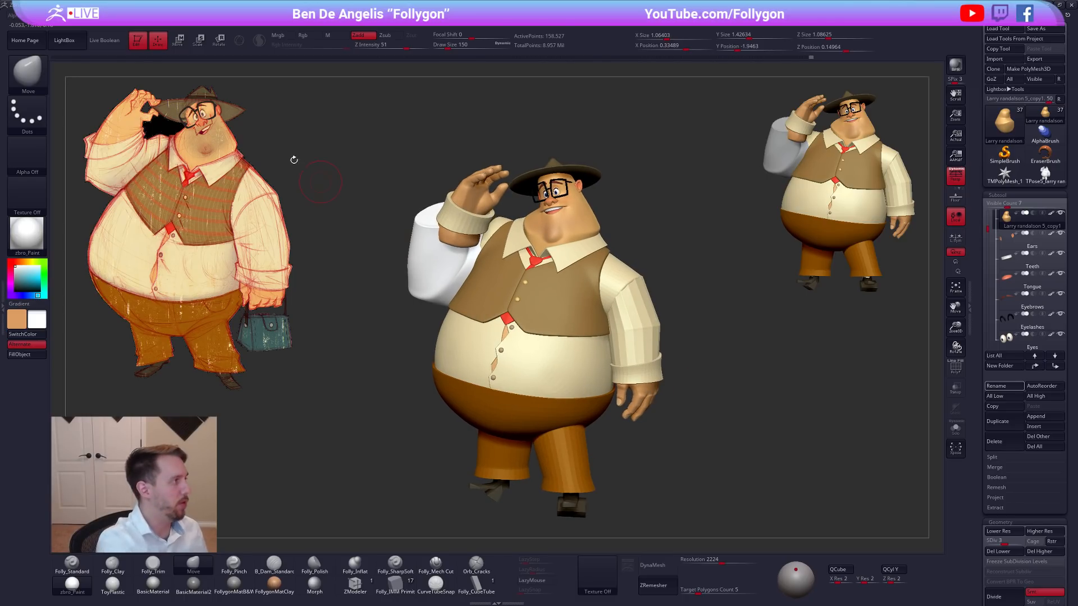
click(104, 40)
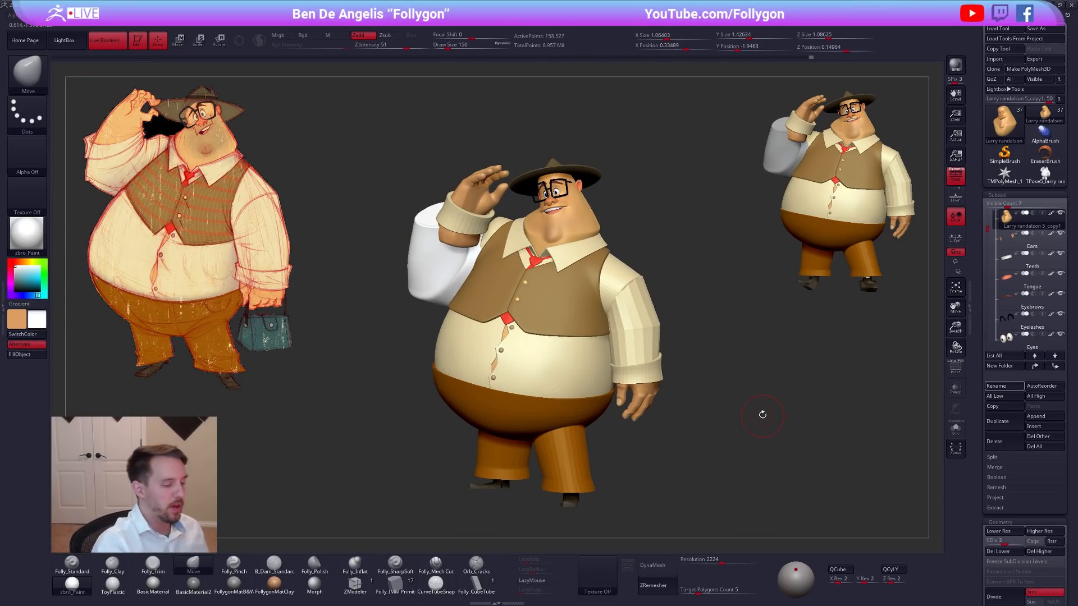
right_drag(759, 416, 767, 413)
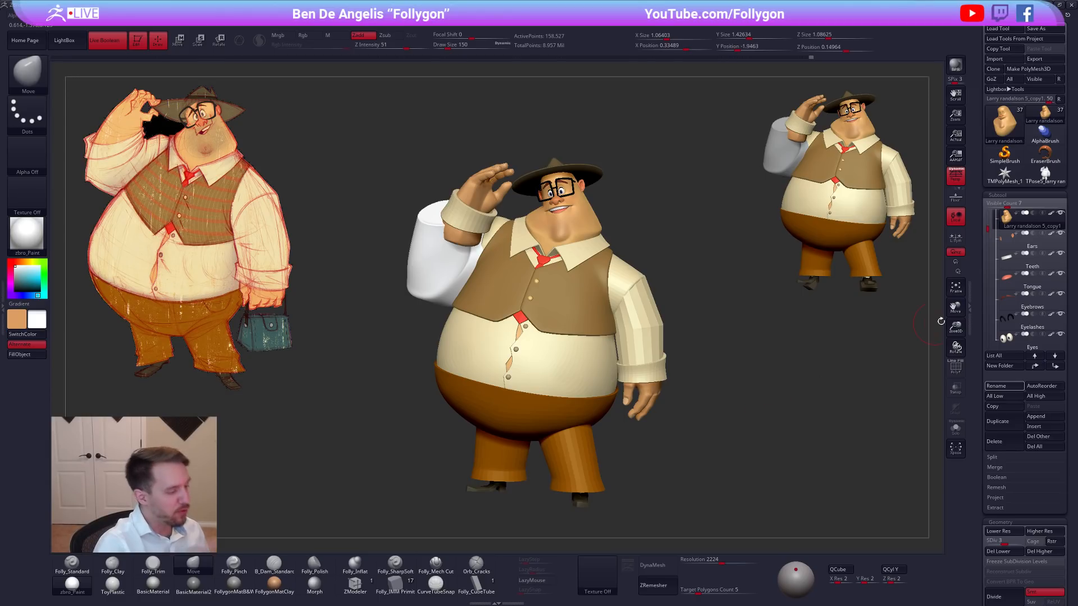
mouse_move(745, 452)
right_down()
mouse_move(760, 452)
mouse_move(732, 464)
right_up()
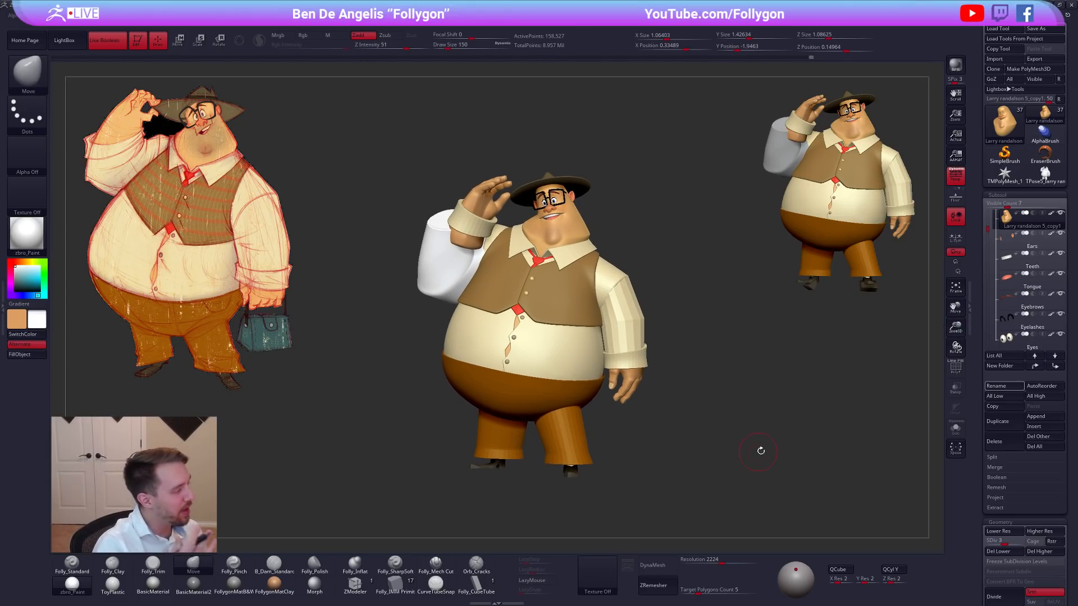
key(space)
drag(750, 433, 758, 433)
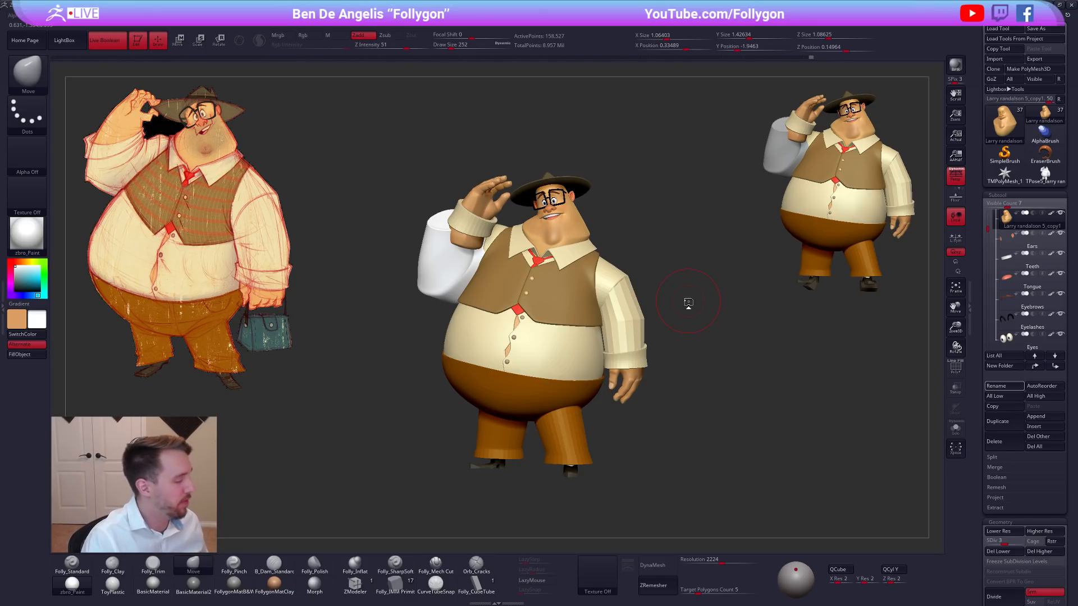
Switch to the Folly_Standard brush with Mrgb on, delete the white T-pose mesh, and return to the coloured character tool.
key(1)
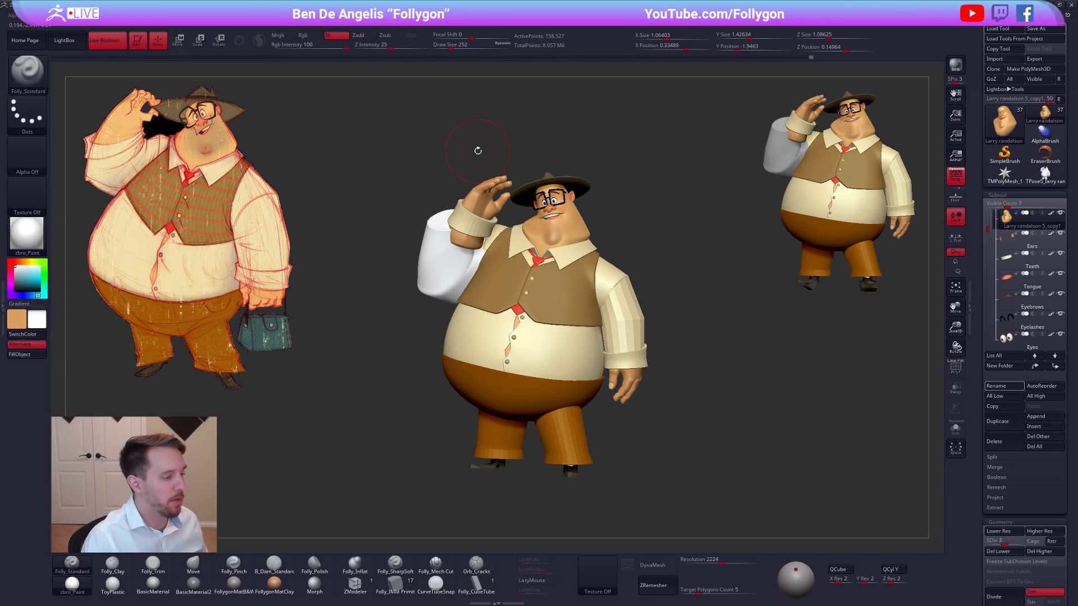
click(279, 35)
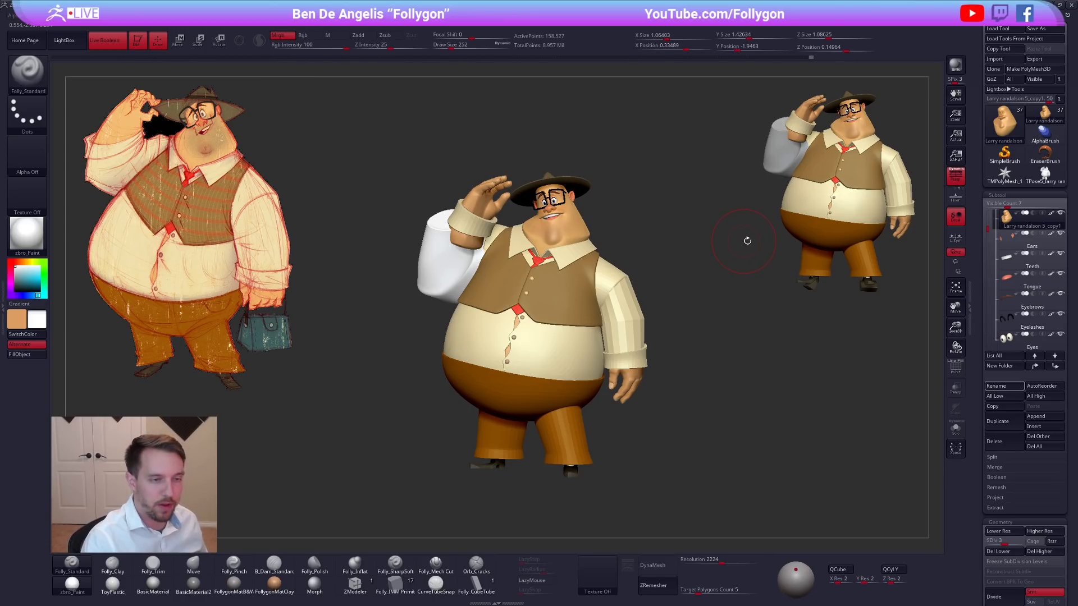
click(1045, 172)
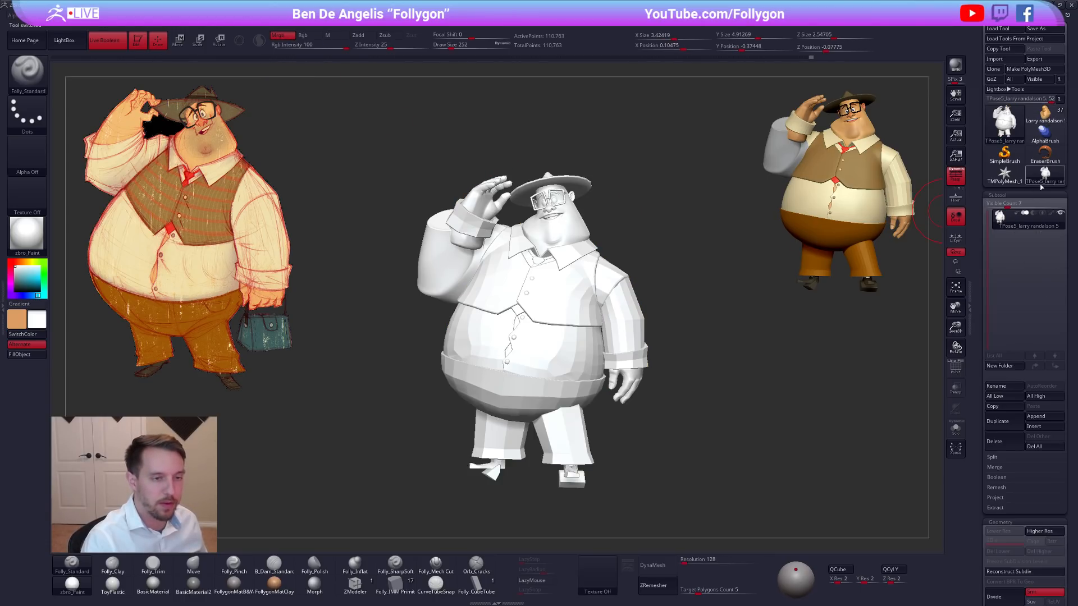
click(1012, 450)
click(926, 469)
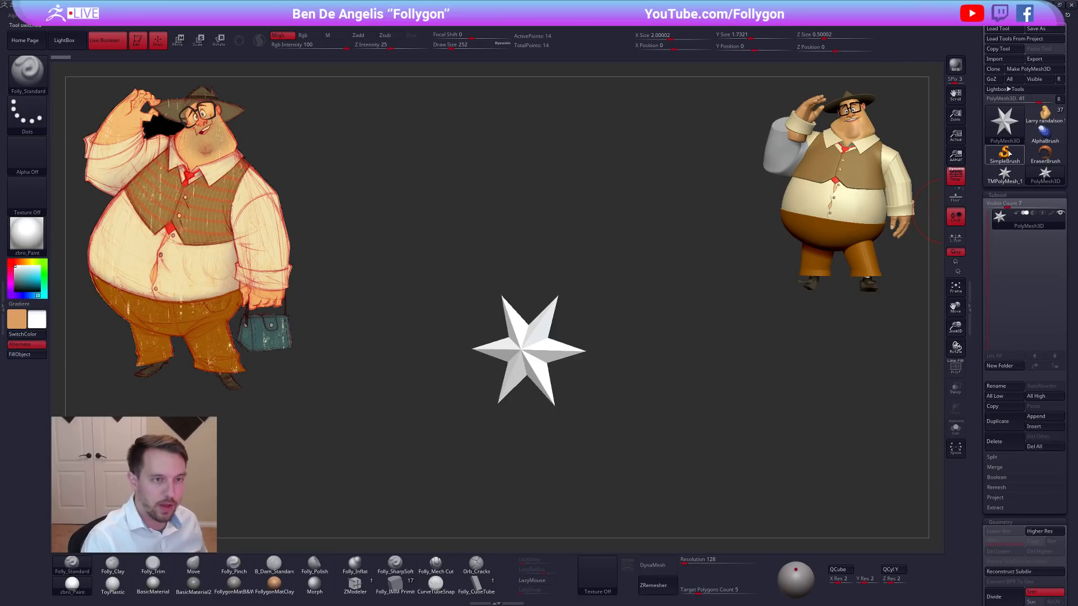
click(1044, 114)
click(1061, 102)
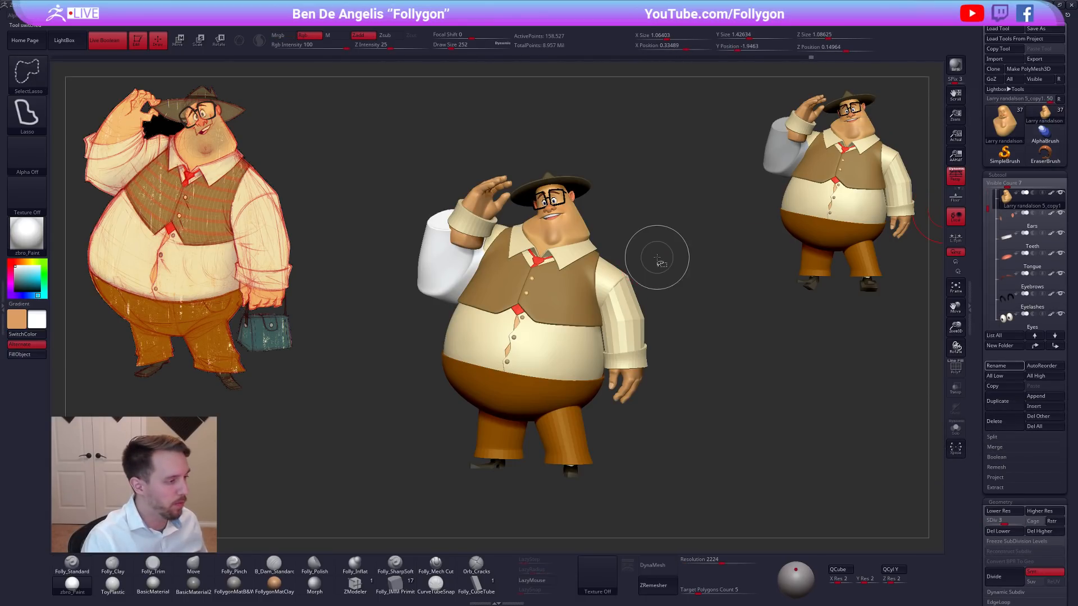
Fill the character's visible subtools using the Material option only.
key(ctrl+shift+f)
click(676, 373)
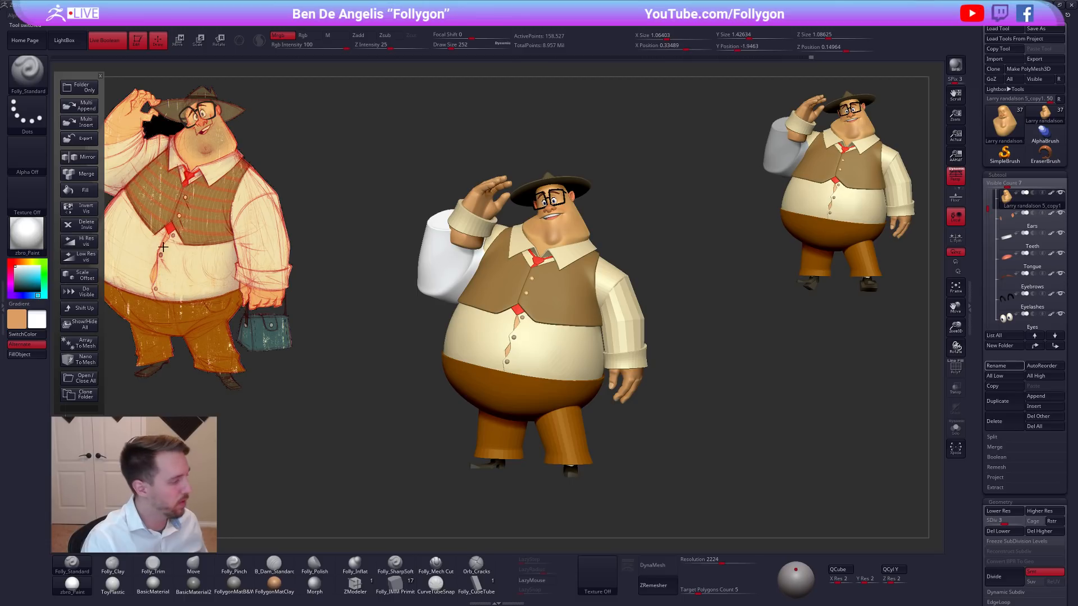
click(85, 190)
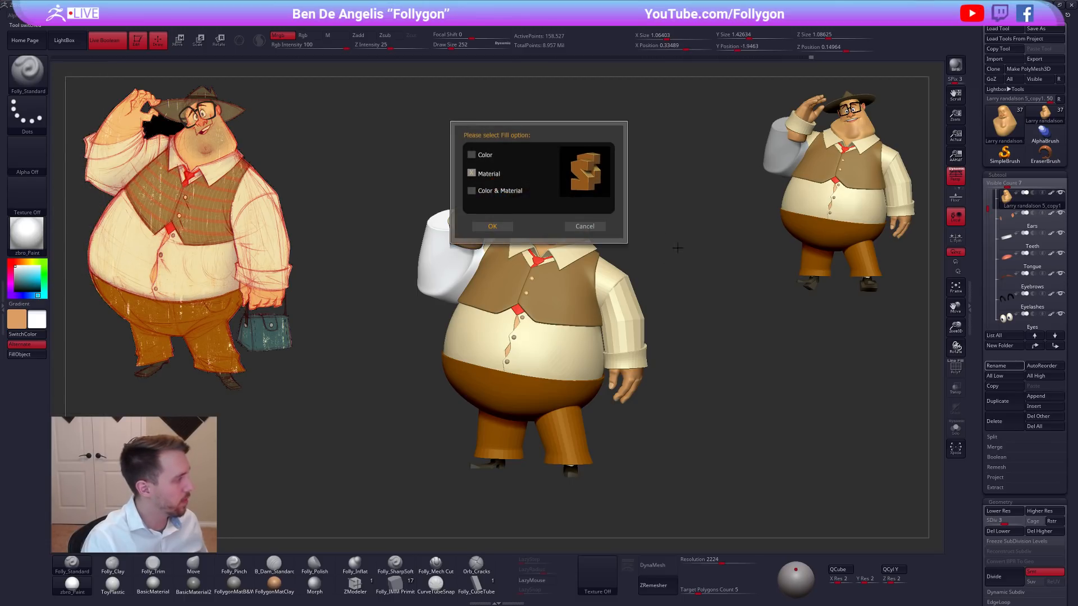
click(493, 230)
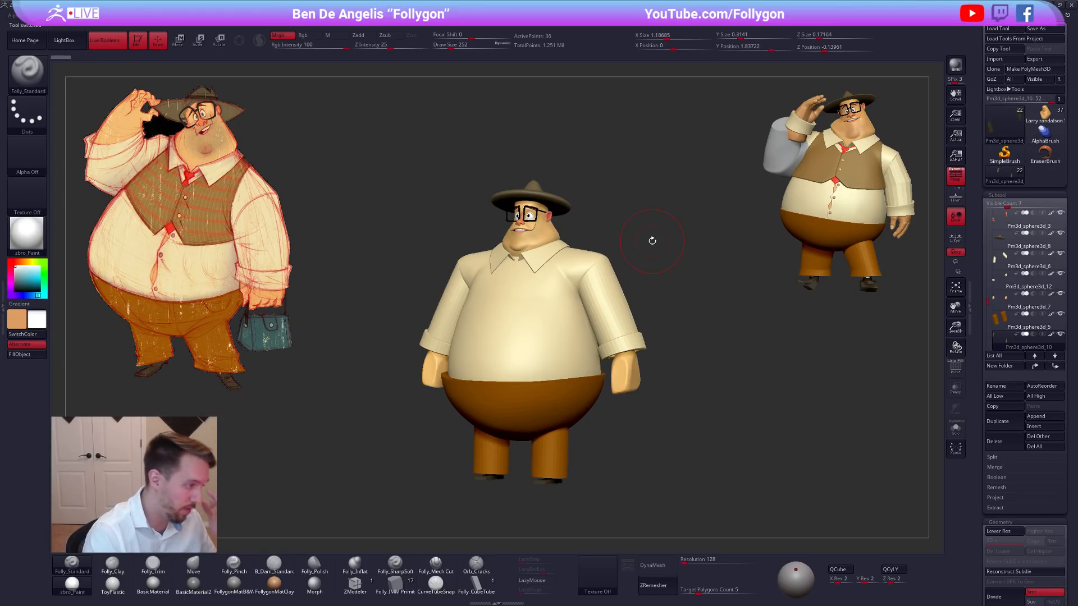
Examine the earlier straight-standing character's isolated torso and its wireframe, and compare that model with the posed character.
alt+click(535, 320)
key(alt+s)
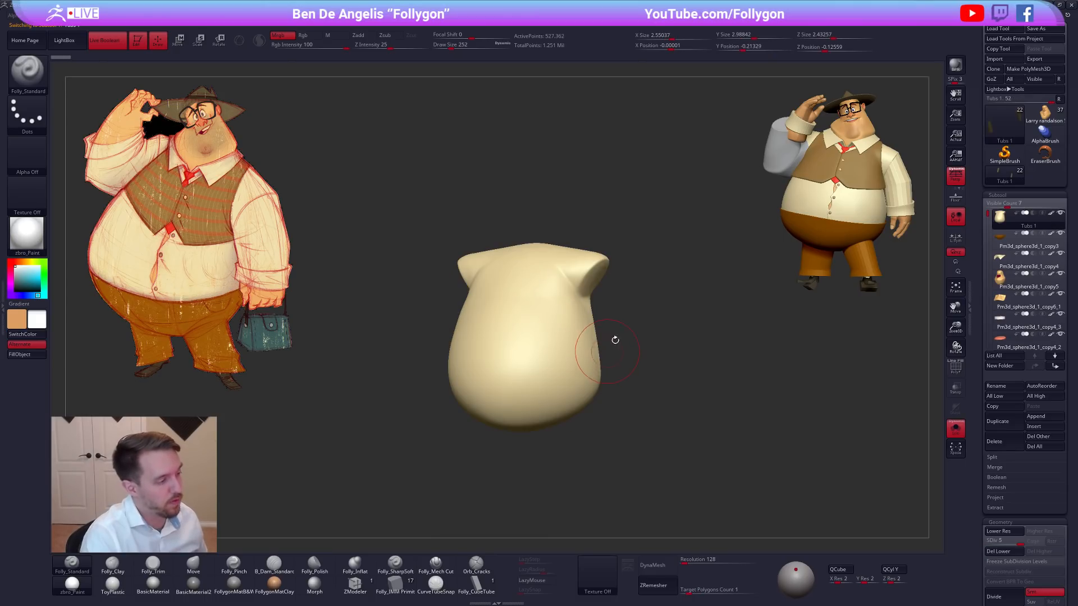
alt+drag(611, 346, 631, 325)
key(shift+f)
key(shift+f)
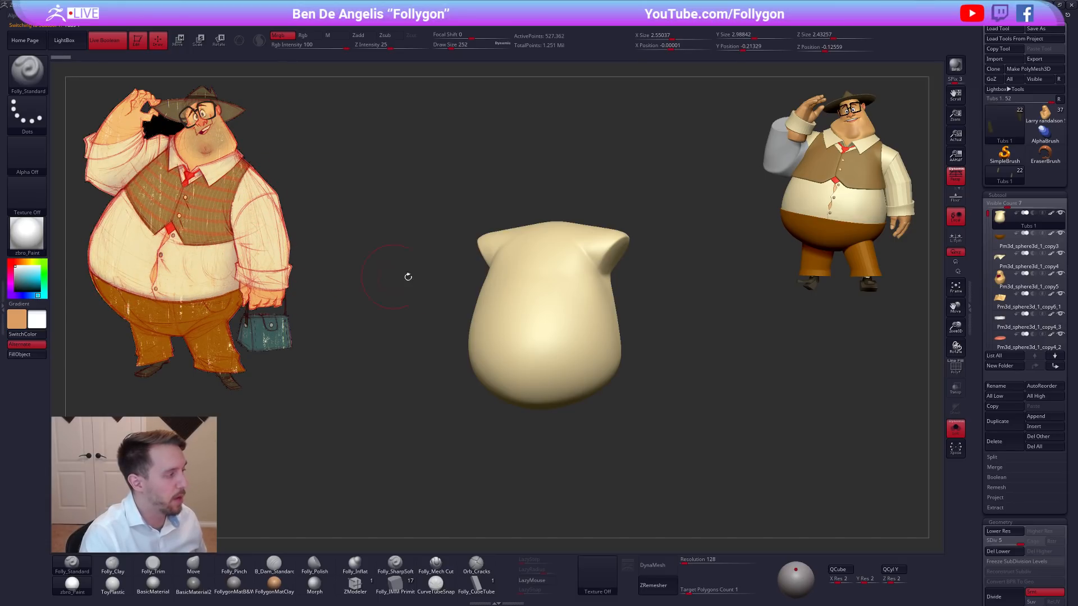
click(385, 275)
right_drag(629, 298, 561, 369)
right_drag(583, 312, 556, 247)
alt+click(575, 253)
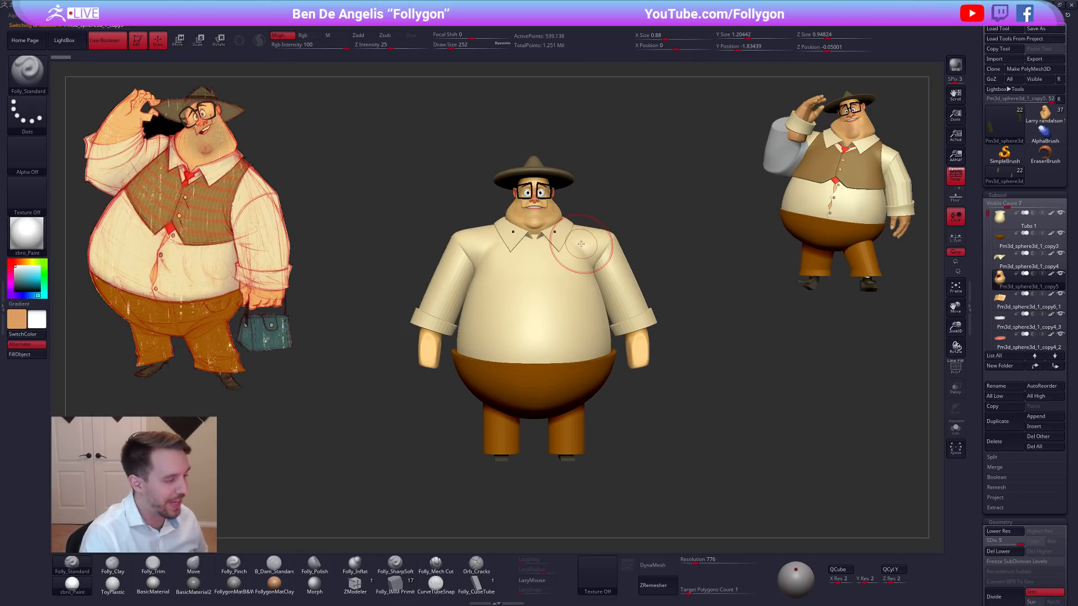
click(1044, 114)
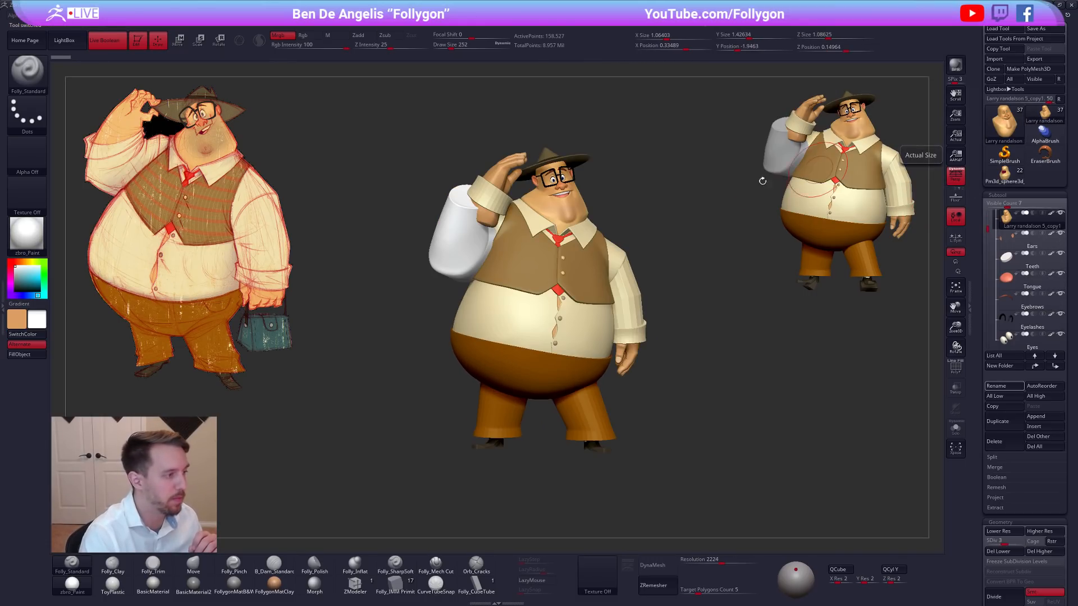
right_drag(691, 179, 680, 178)
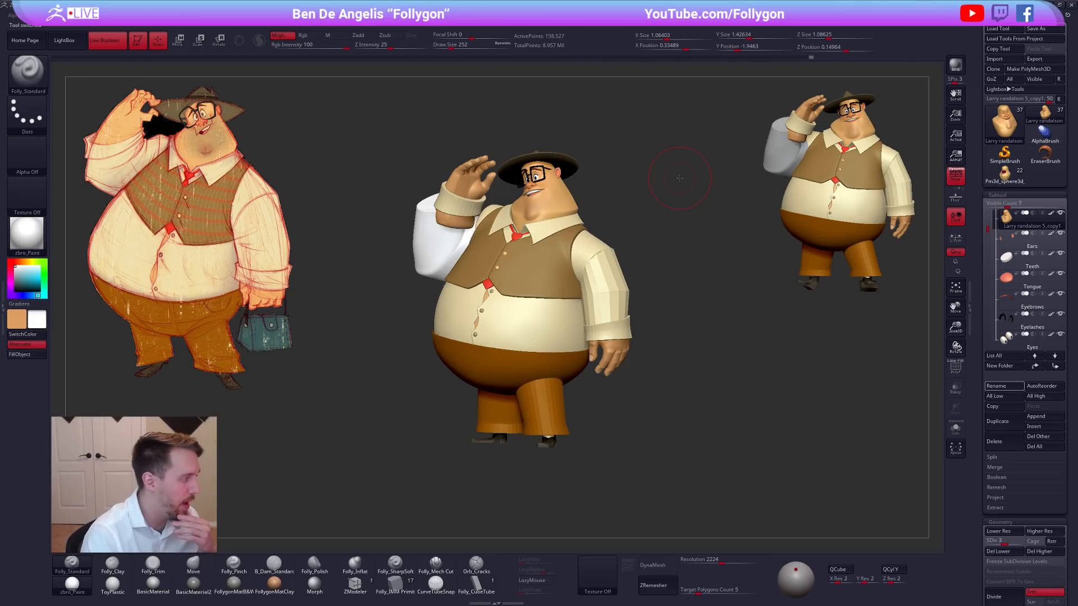
Delete all subtools of the earlier straight-standing character and return to the posed character tool.
mouse_move(999, 182)
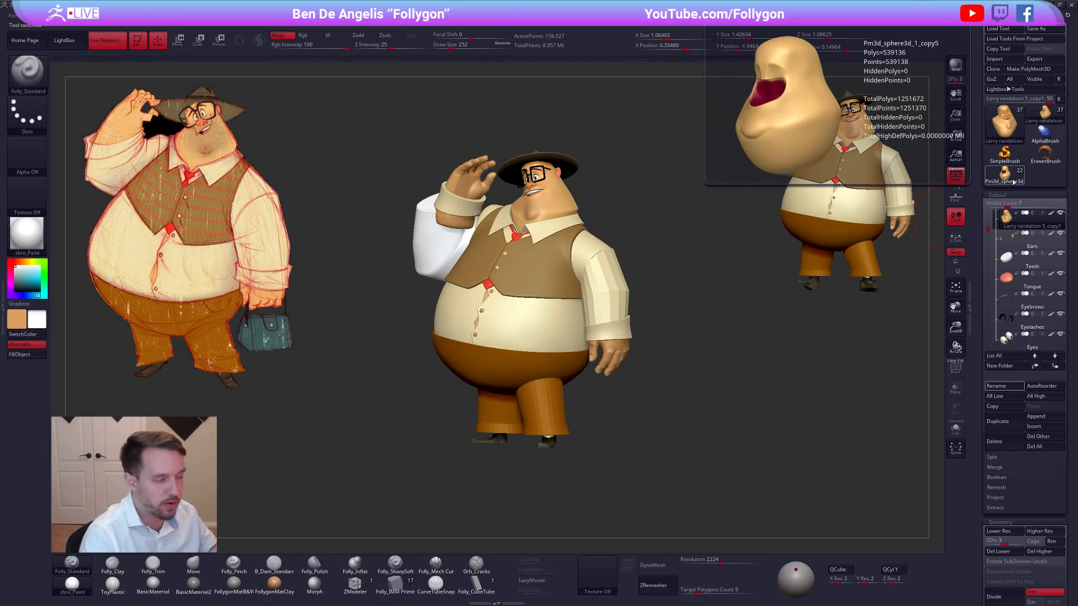
click(999, 181)
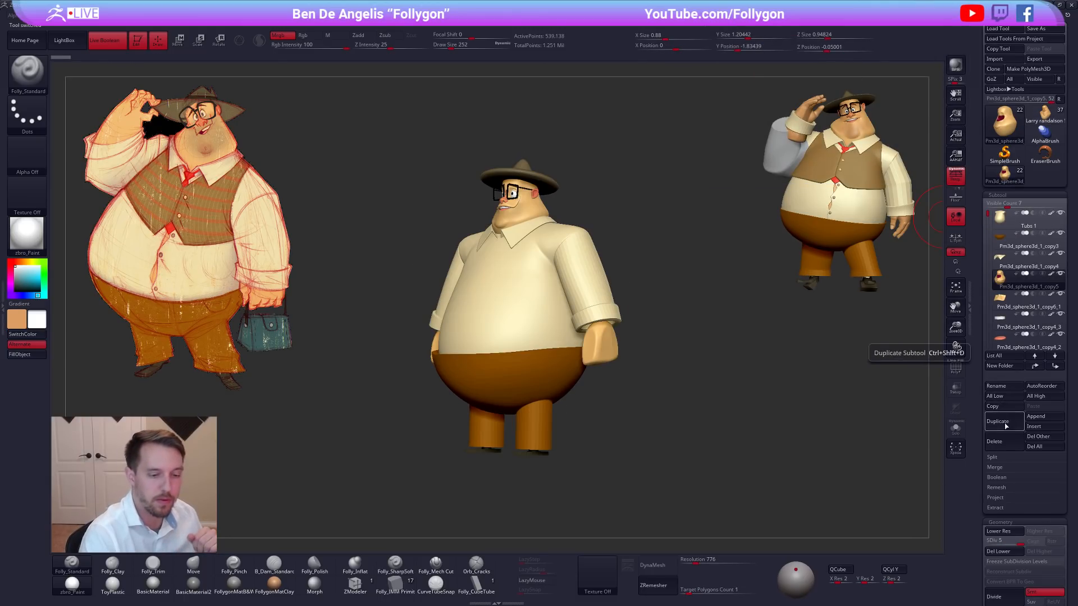
click(1038, 447)
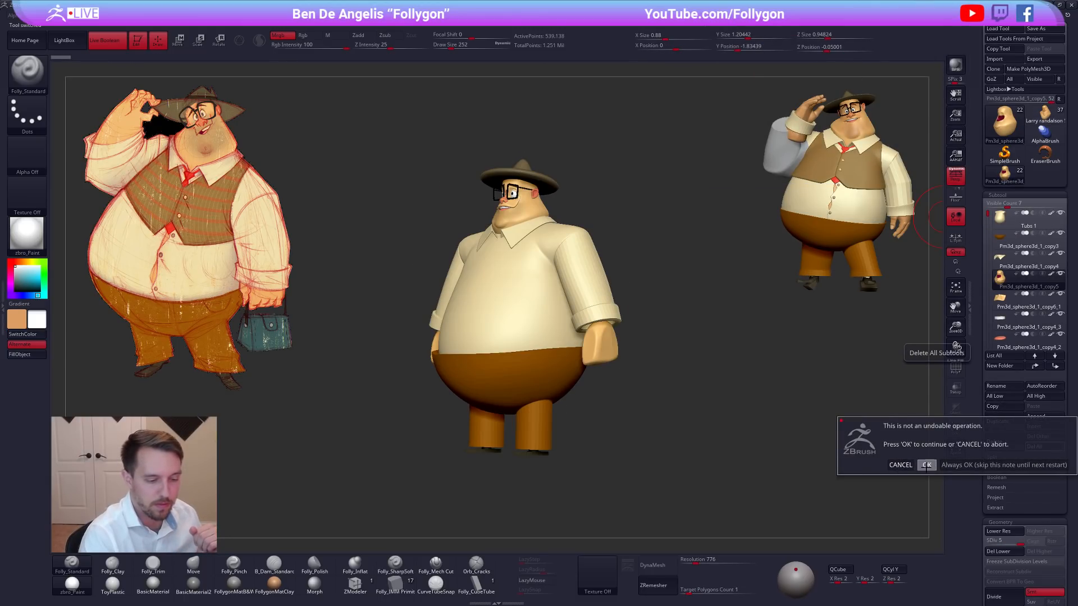
click(926, 467)
click(1039, 125)
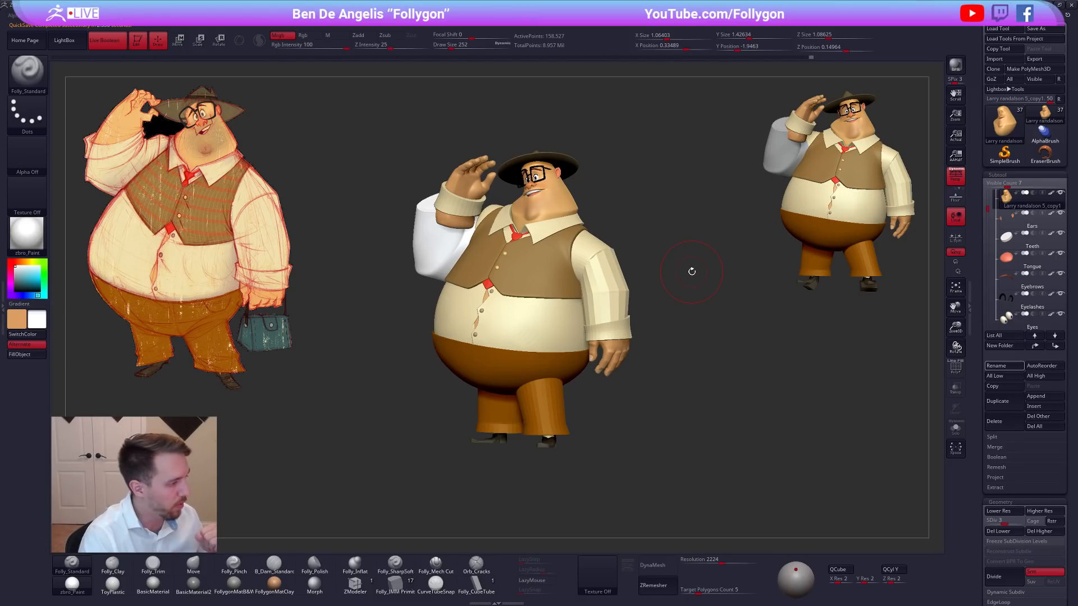
Clear the leftover snapshot of the character from the canvas, keeping only the editable posed model.
alt+right_drag(649, 263, 693, 285)
ctrl+right_click(720, 268)
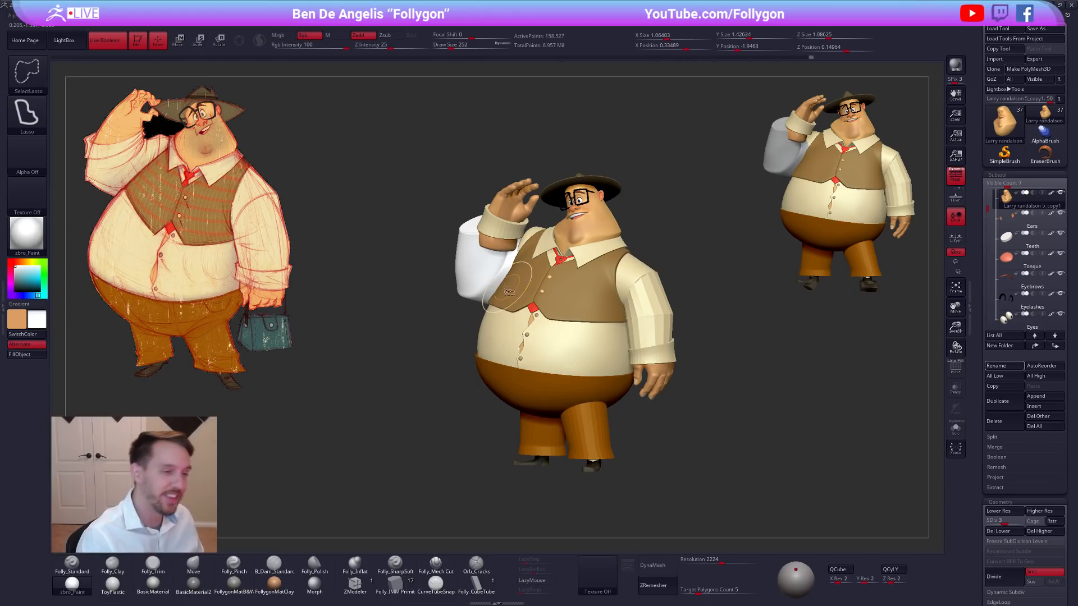
key(ctrl+n)
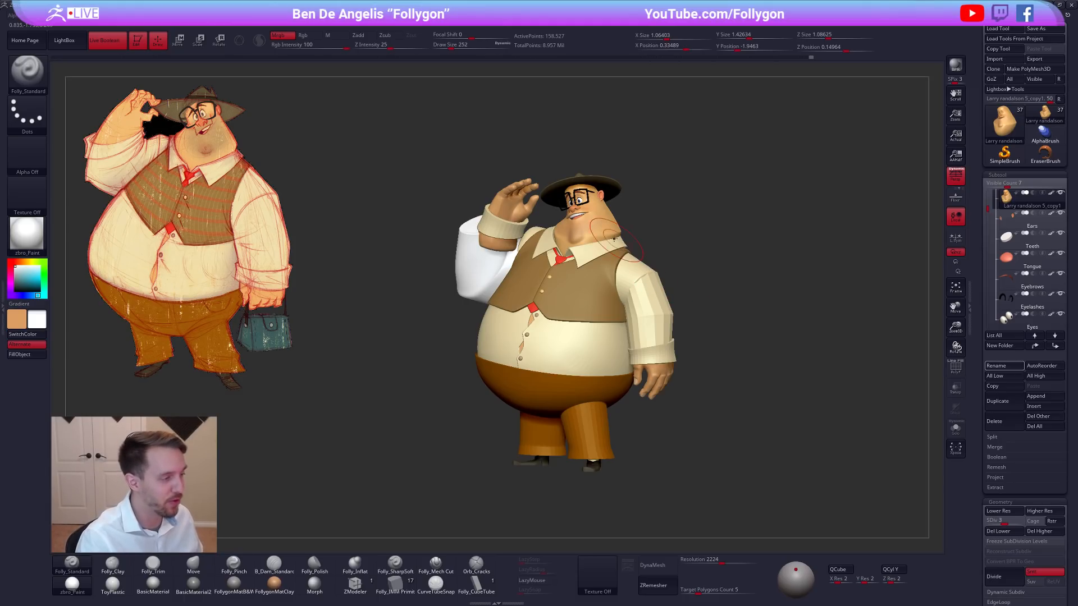
Set the brush's draw size to 150.
key(alt+s)
ctrl+right_drag(580, 228, 630, 255)
key(space)
drag(660, 265, 653, 265)
mouse_move(653, 264)
right_down()
mouse_move(686, 291)
mouse_move(638, 231)
mouse_move(599, 260)
mouse_move(561, 331)
mouse_move(563, 301)
mouse_move(608, 296)
mouse_move(567, 336)
mouse_move(629, 286)
mouse_move(746, 320)
right_up()
Step the head mesh through its lower subdivision levels and raise it to level 5.
key(shift+d)
key(shift+d)
key(shift+d)
key(alt+s)
key(d)
key(d)
key(d)
key(d)
mouse_move(742, 357)
ctrl+right_down()
mouse_move(715, 343)
mouse_move(721, 324)
mouse_move(731, 342)
ctrl+right_up()
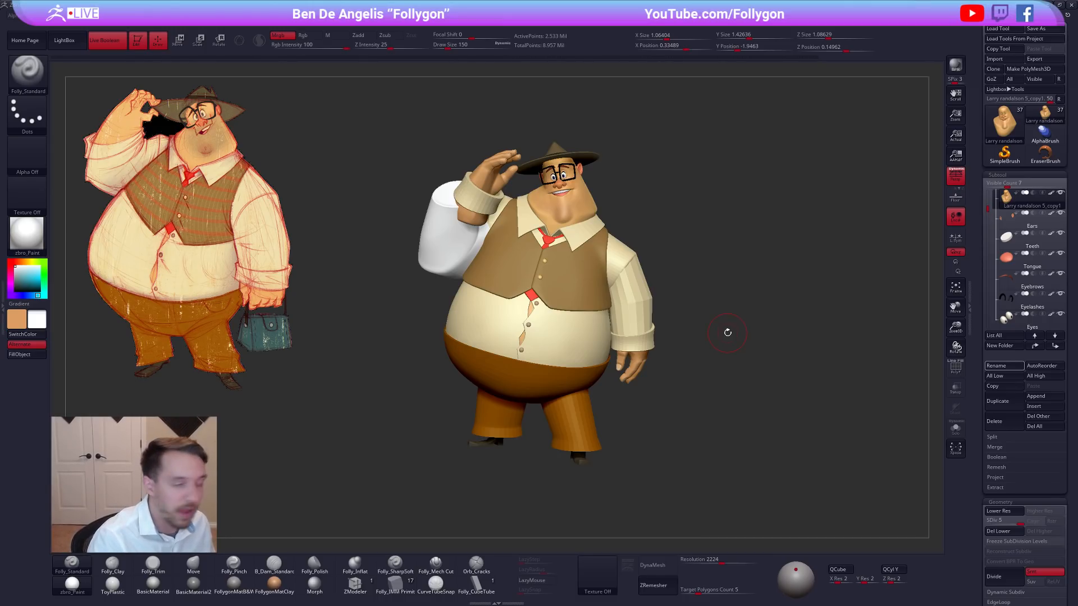
right_click(707, 300)
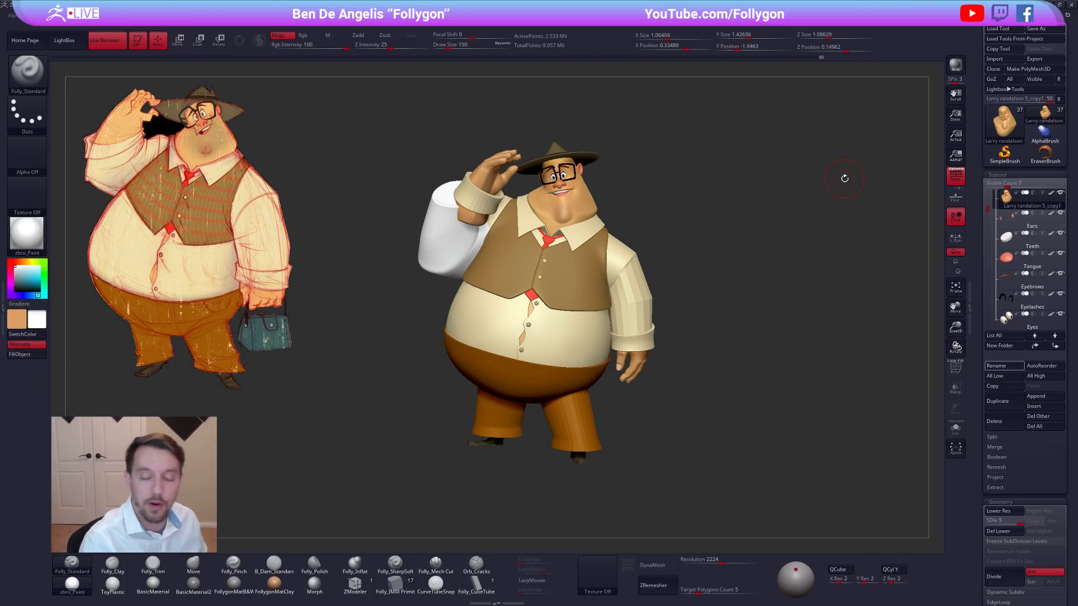
Switch to the web browser, show the Follygon YouTube channel, and bring up the Follygon Gumroad shop in a smaller window.
key(alt+Tab)
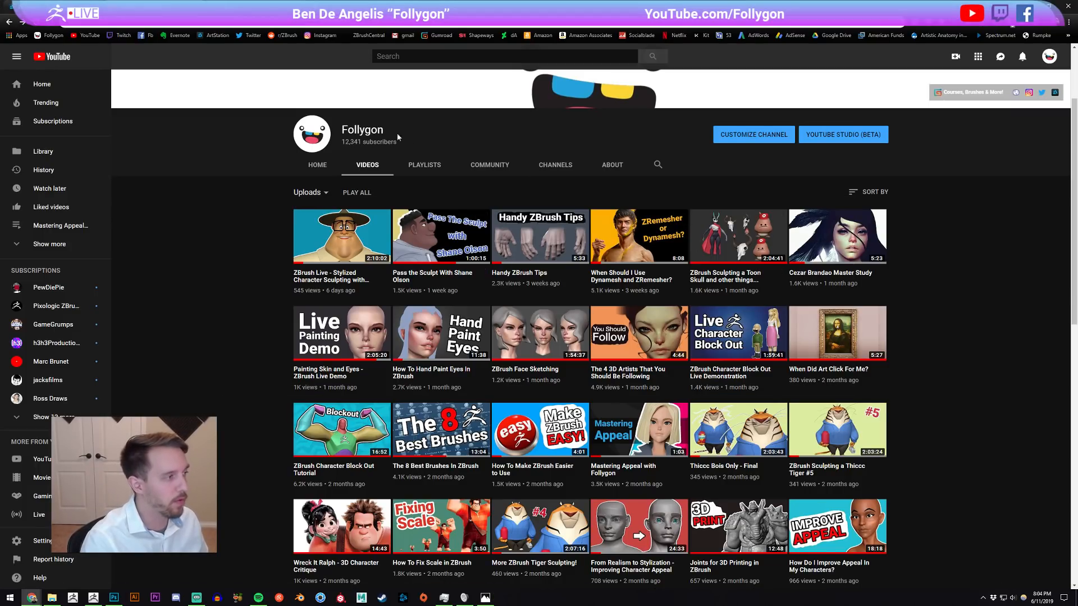
drag(400, 143, 337, 135)
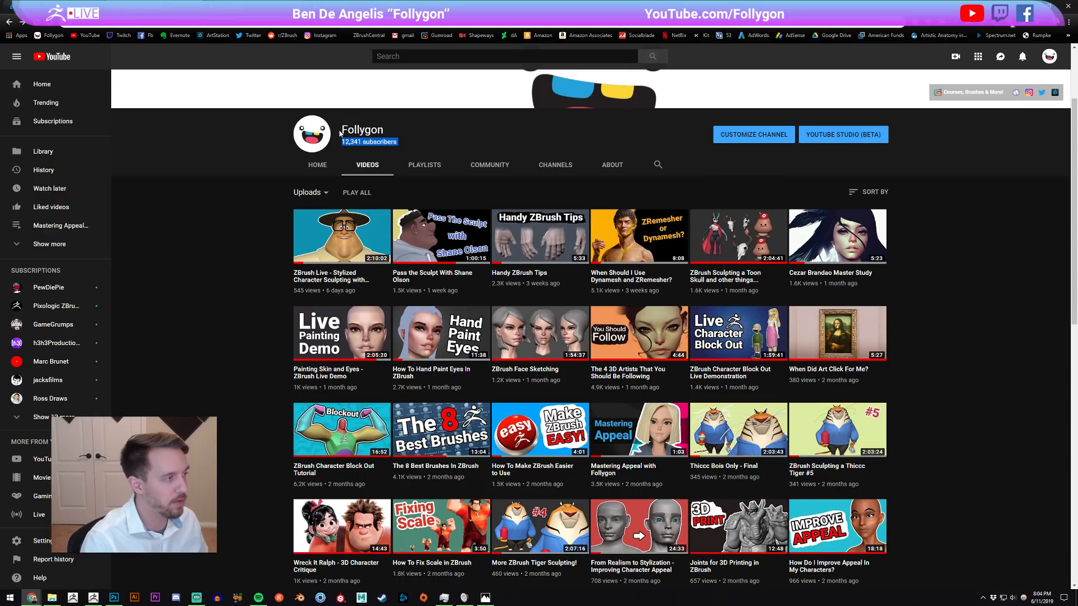
drag(339, 130, 460, 131)
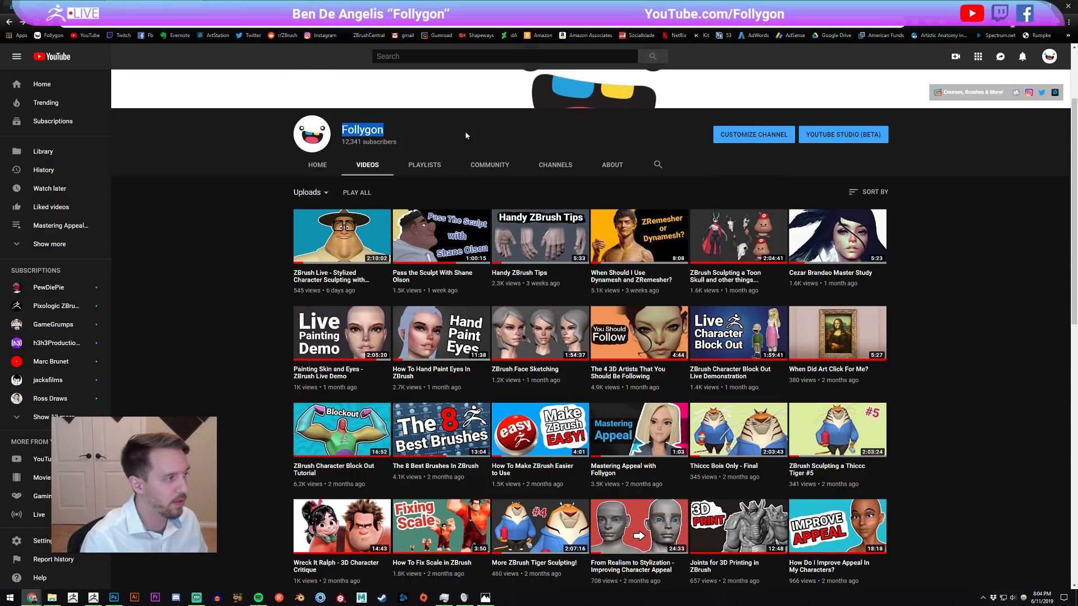
click(268, 7)
drag(377, 7, 387, 68)
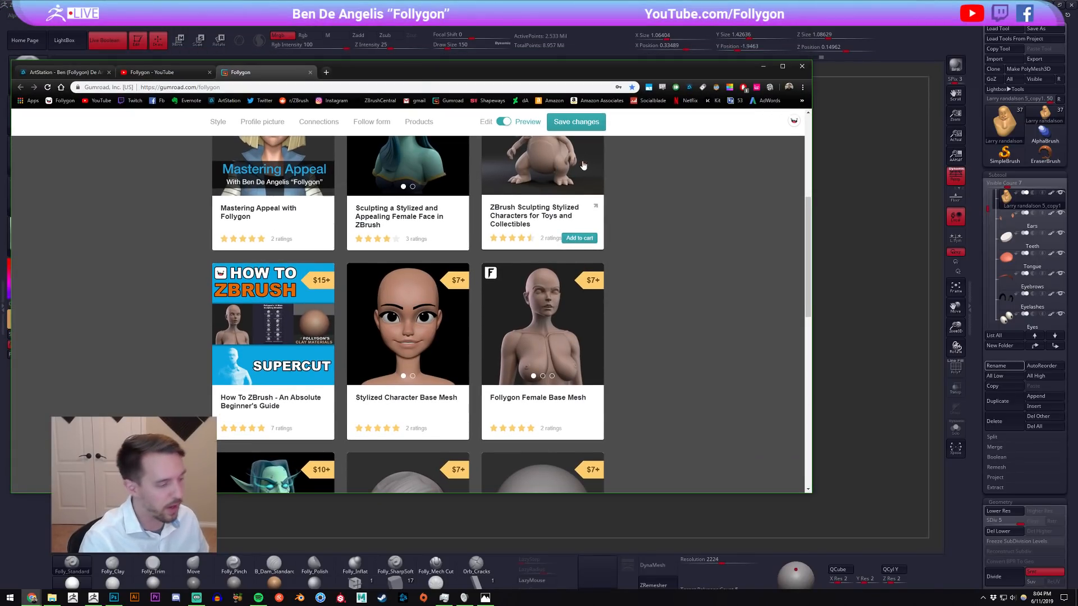
Examine the tutorials, base meshes, brushes and materials offered in the Follygon Gumroad shop.
scroll(702, 224, up, 4)
scroll(709, 221, down, 2)
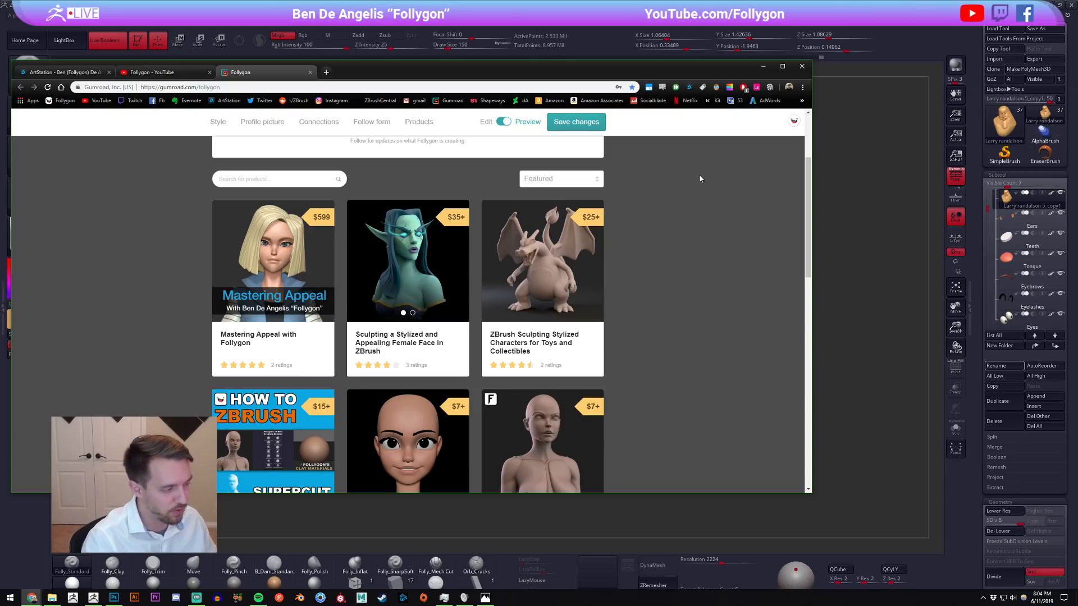
scroll(696, 185, down, 2)
scroll(694, 187, down, 1)
scroll(706, 196, up, 3)
scroll(708, 201, down, 1)
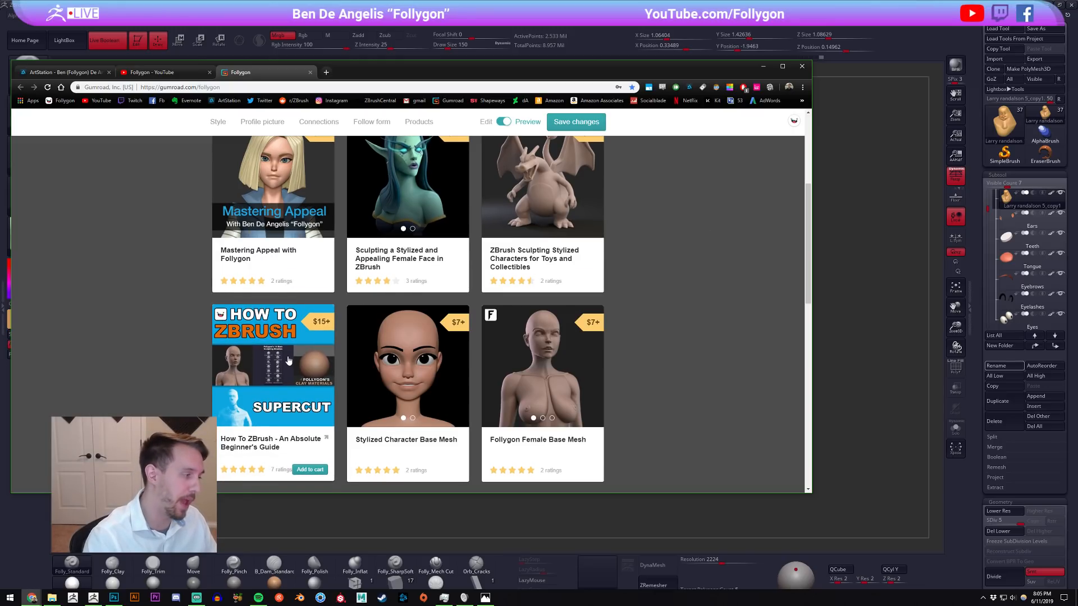
scroll(689, 345, up, 1)
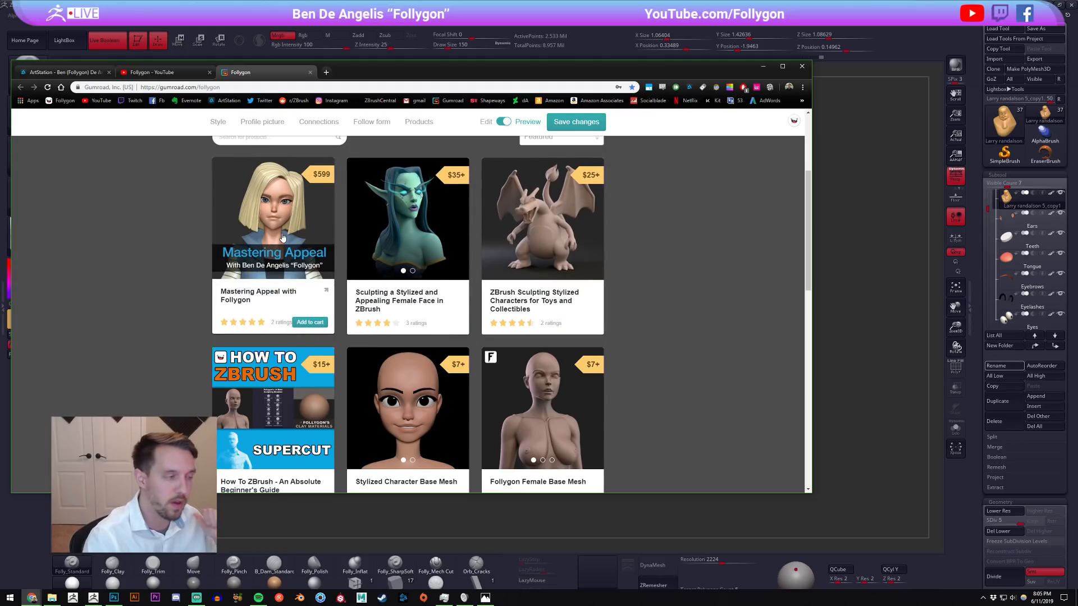
scroll(693, 245, down, 7)
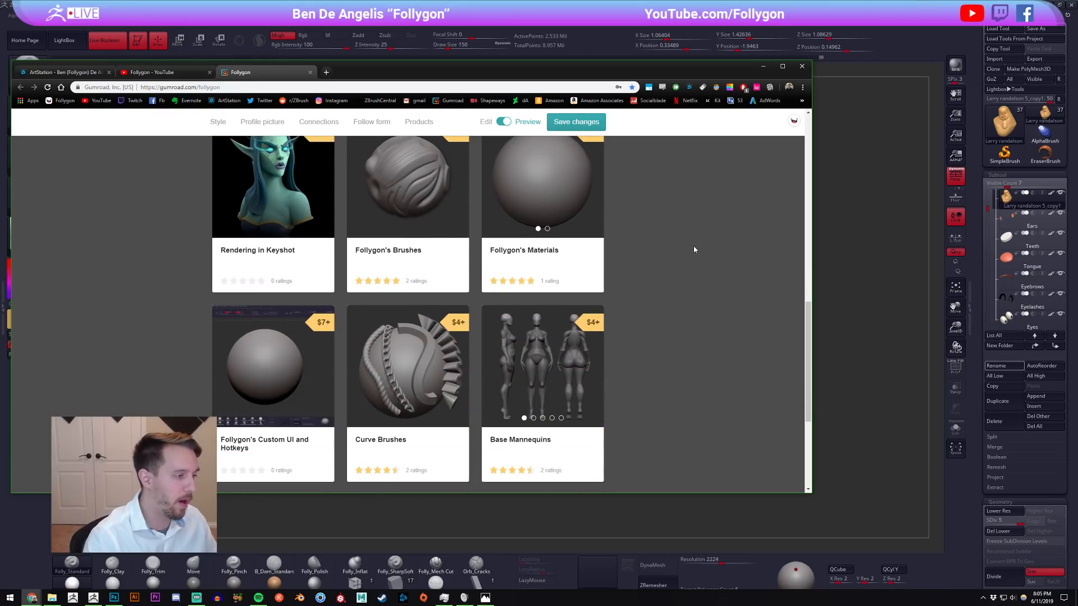
scroll(694, 247, down, 4)
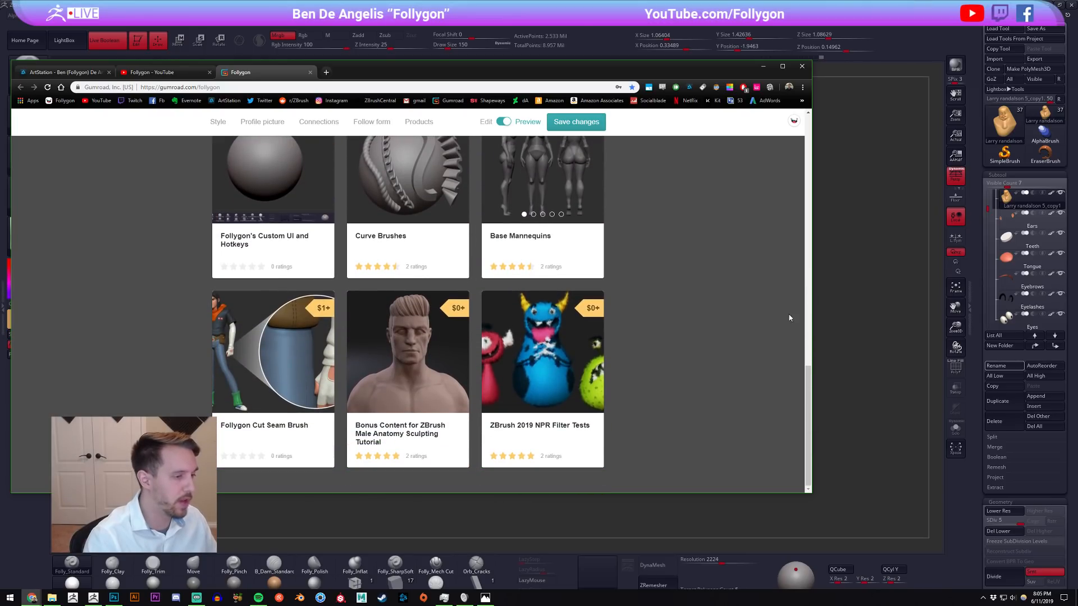
drag(807, 371, 804, 159)
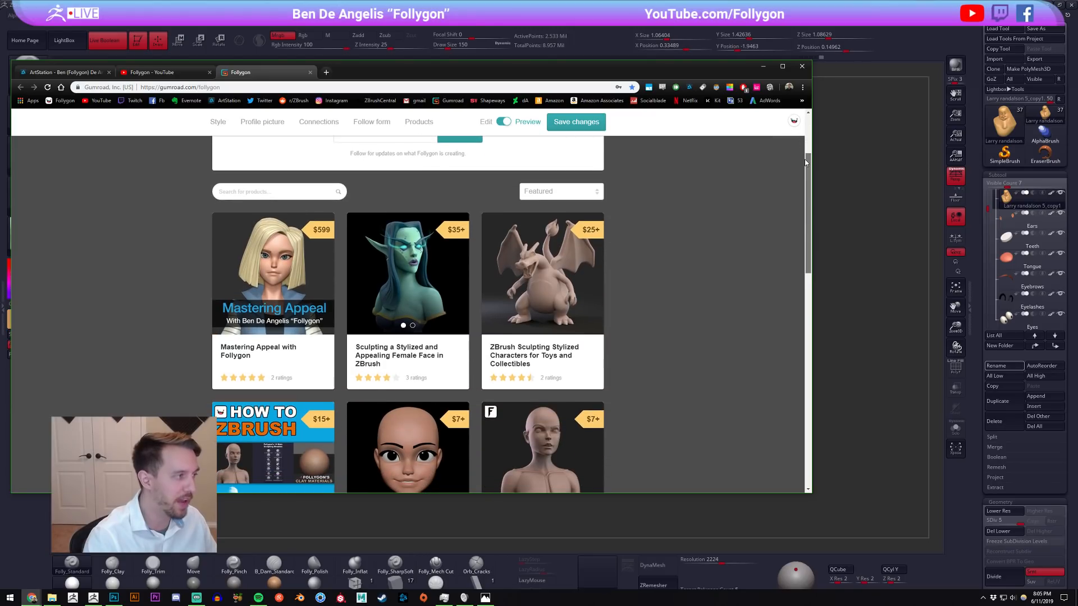
View the Follygon YouTube channel in a maximised window and return to ZBrush.
click(160, 71)
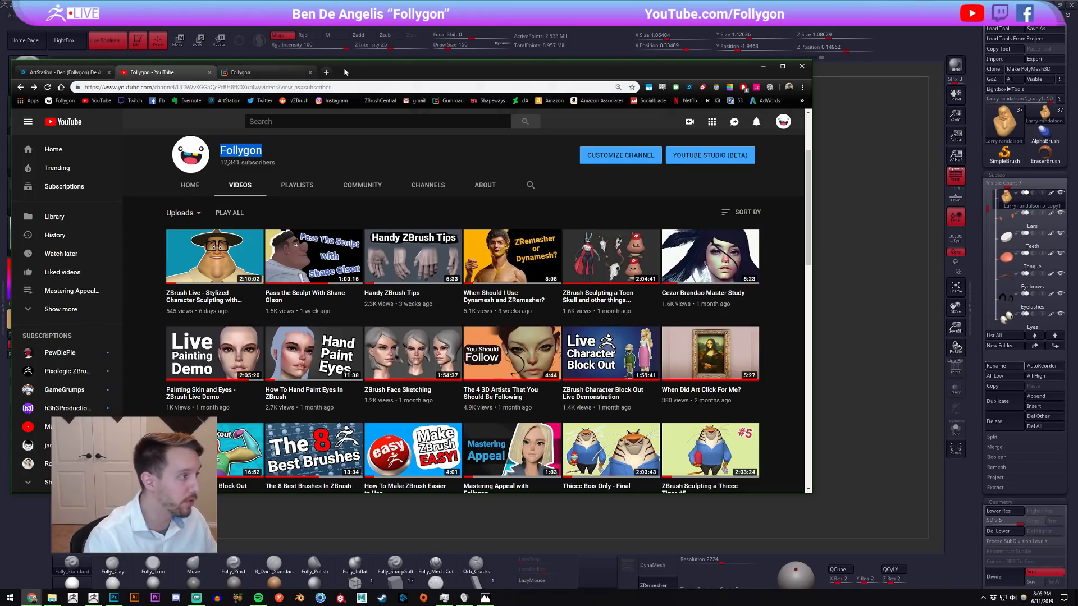
click(409, 161)
double_click(422, 78)
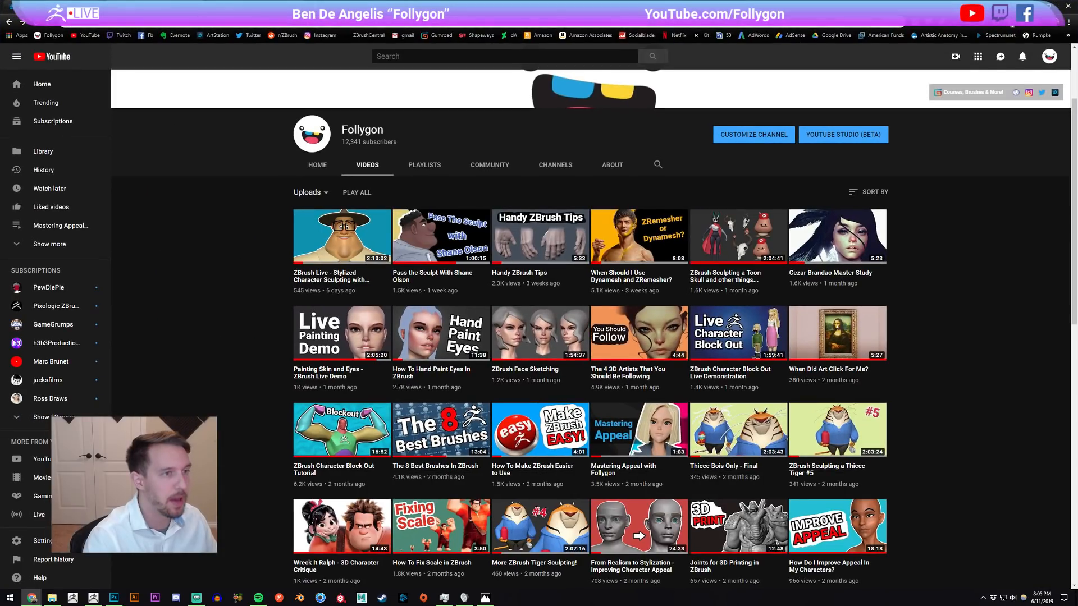
click(1029, 6)
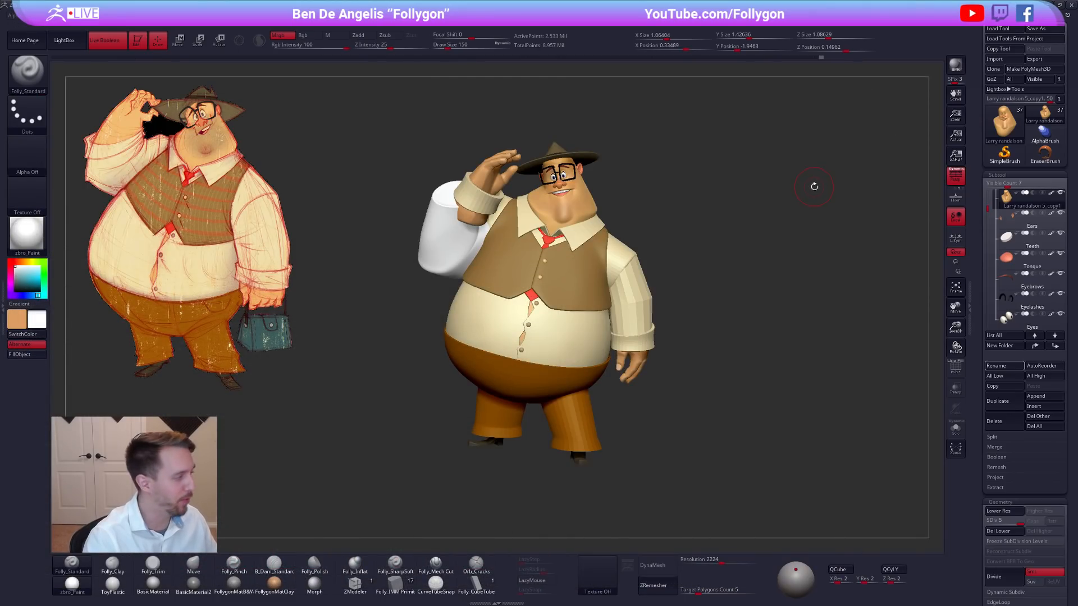
Select the white raised-arm sleeve subtool and choose the FollygonMatB&W material.
alt+click(436, 249)
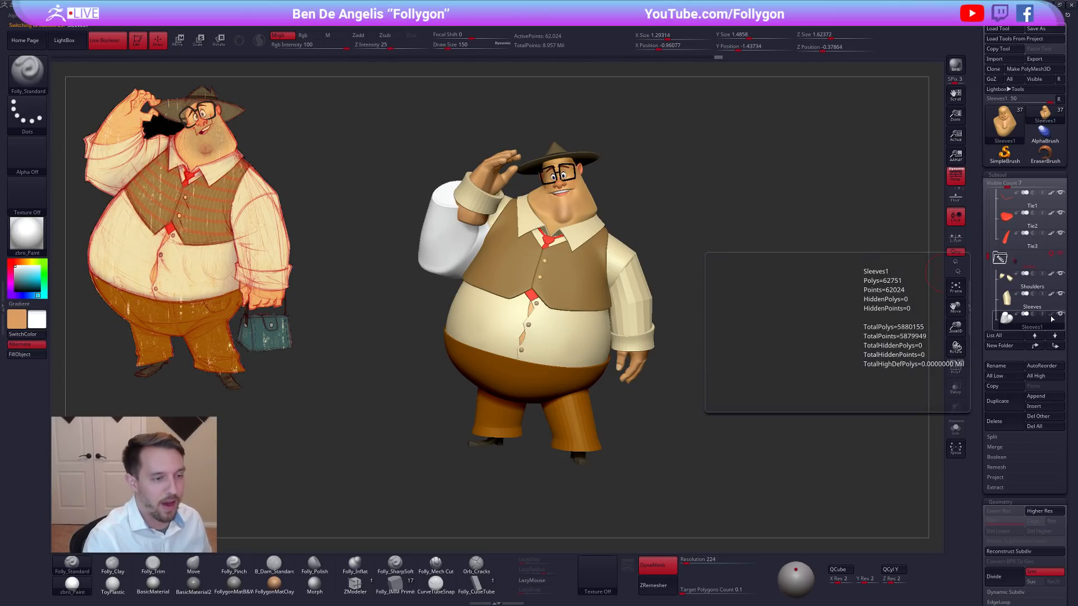
click(234, 584)
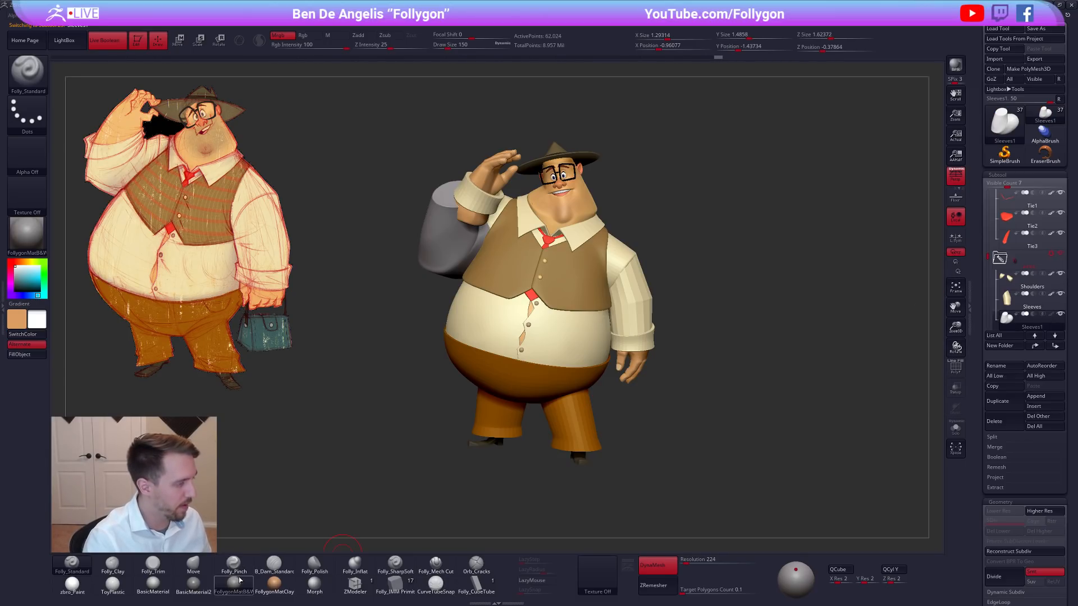